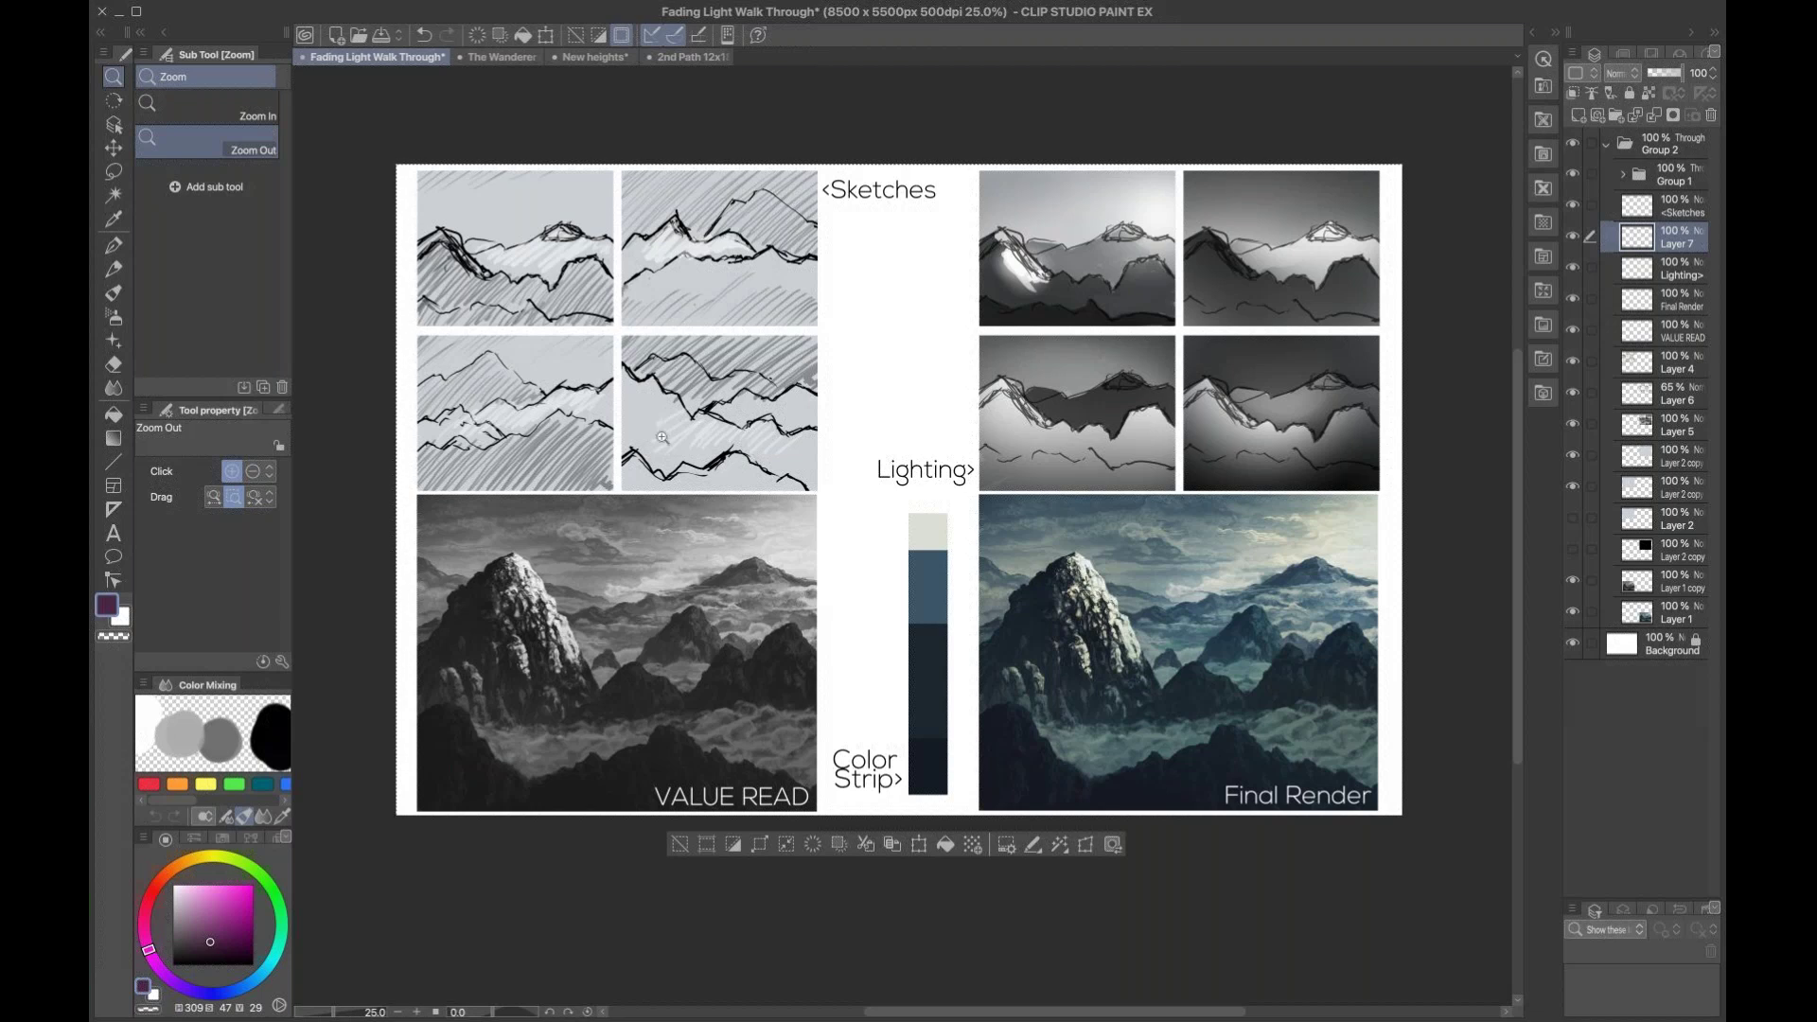
Step: Examine the four mountain thumbnail sketches on the Fading Light process sheet up close
{"action": "left_click_drag", "start_coordinate": [887, 619], "coordinate": [886, 660]}
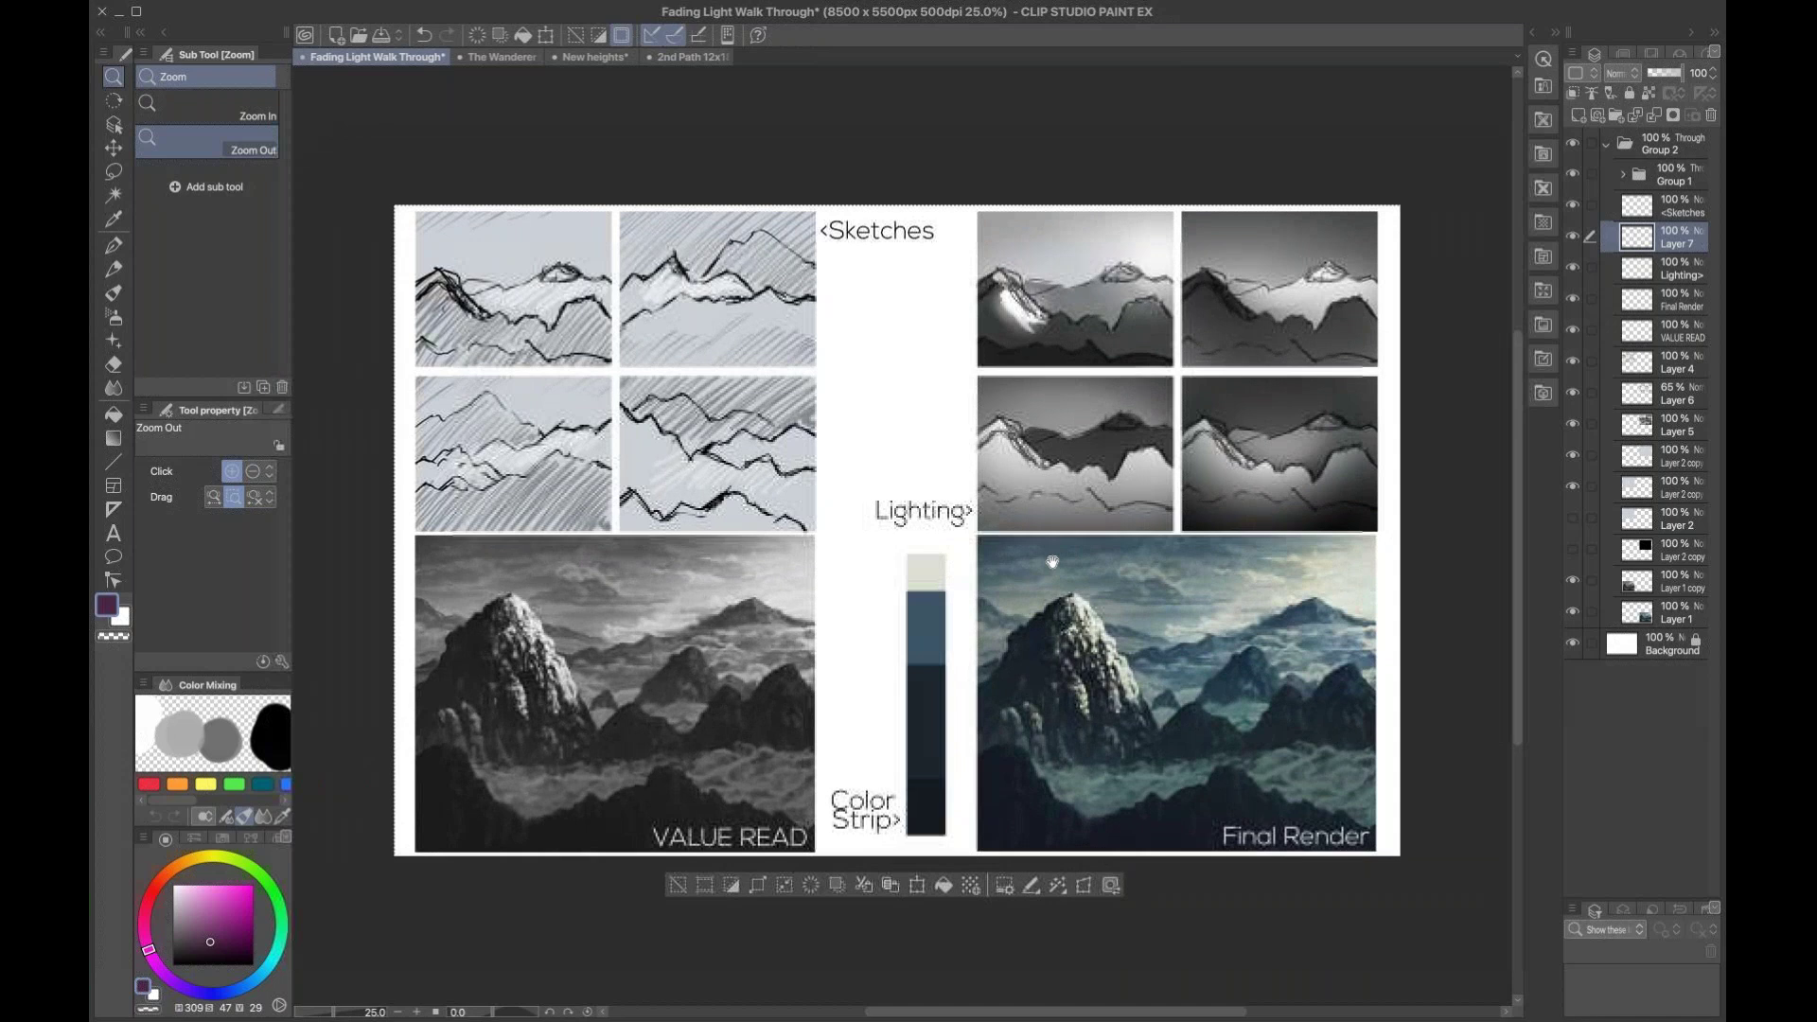
{"action": "scroll", "coordinate": [627, 564], "scroll_direction": "down", "scroll_amount": 1}
{"action": "left_click_drag", "start_coordinate": [627, 565], "coordinate": [602, 571]}
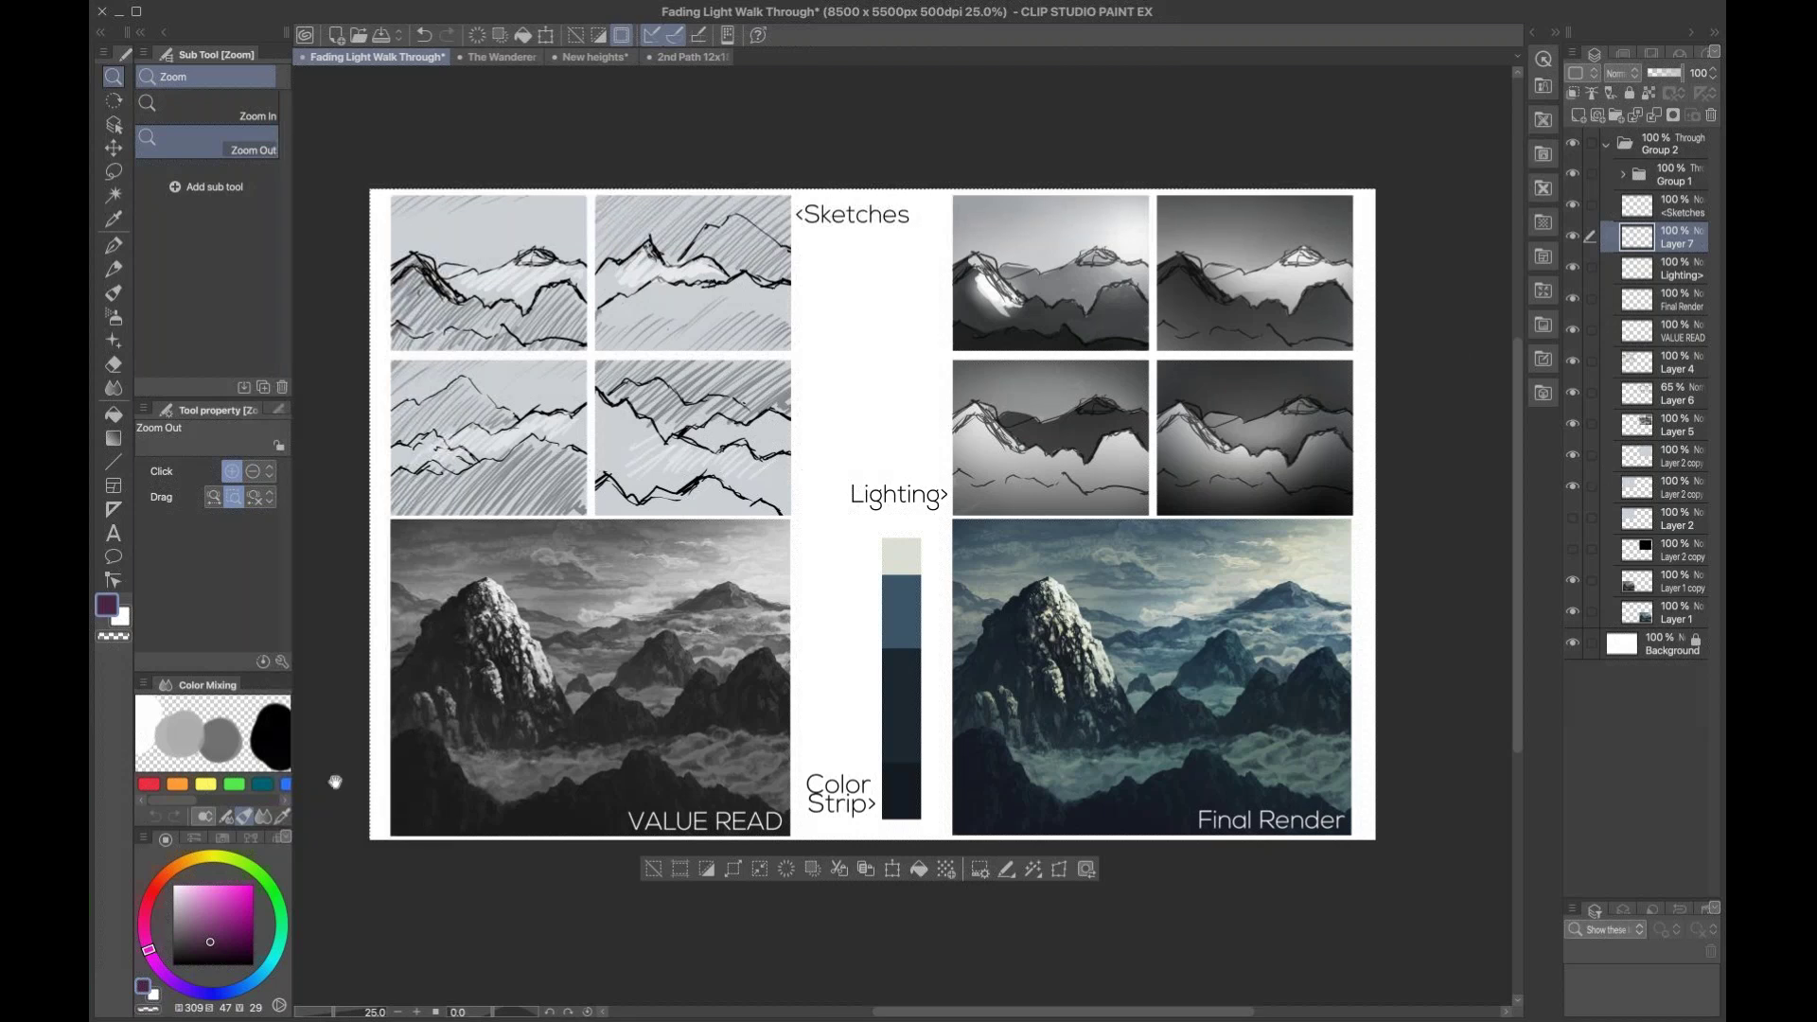
{"action": "scroll", "coordinate": [715, 625], "scroll_direction": "left", "scroll_amount": 1}
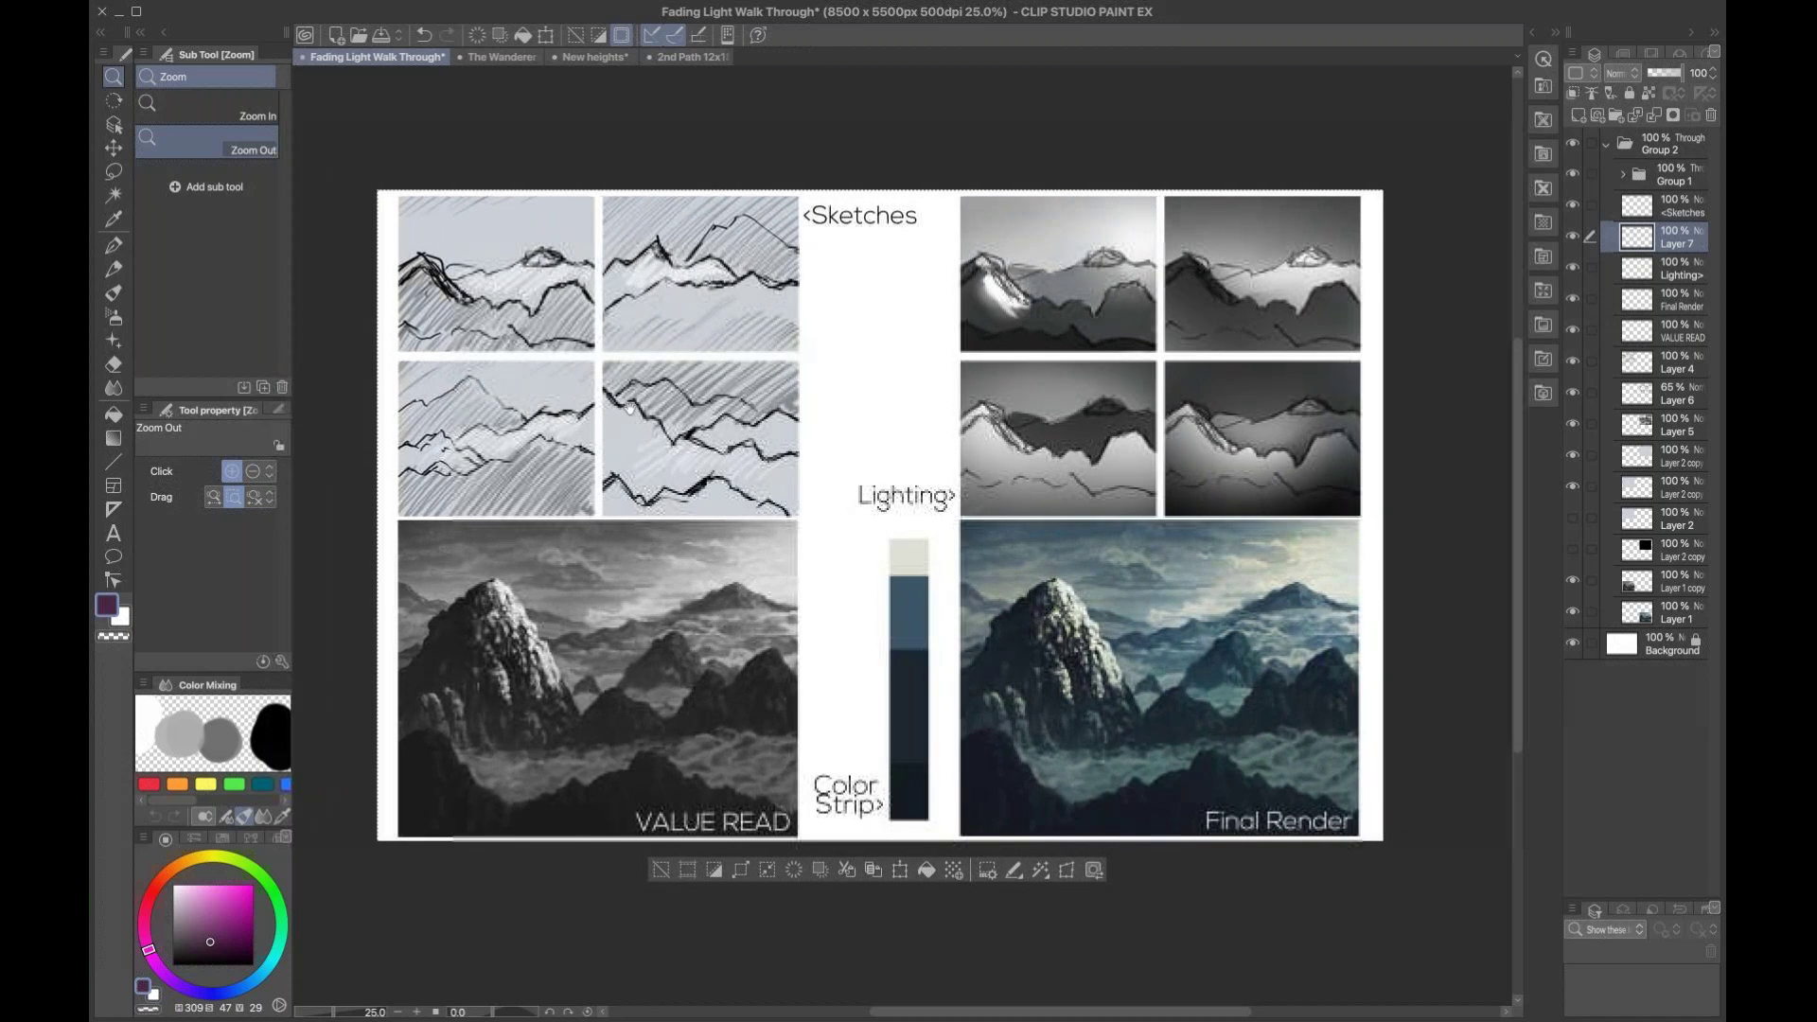
{"action": "mouse_move", "coordinate": [652, 361]}
{"action": "left_mouse_down"}
{"action": "mouse_move", "coordinate": [779, 441]}
{"action": "mouse_move", "coordinate": [719, 454]}
{"action": "left_mouse_up"}
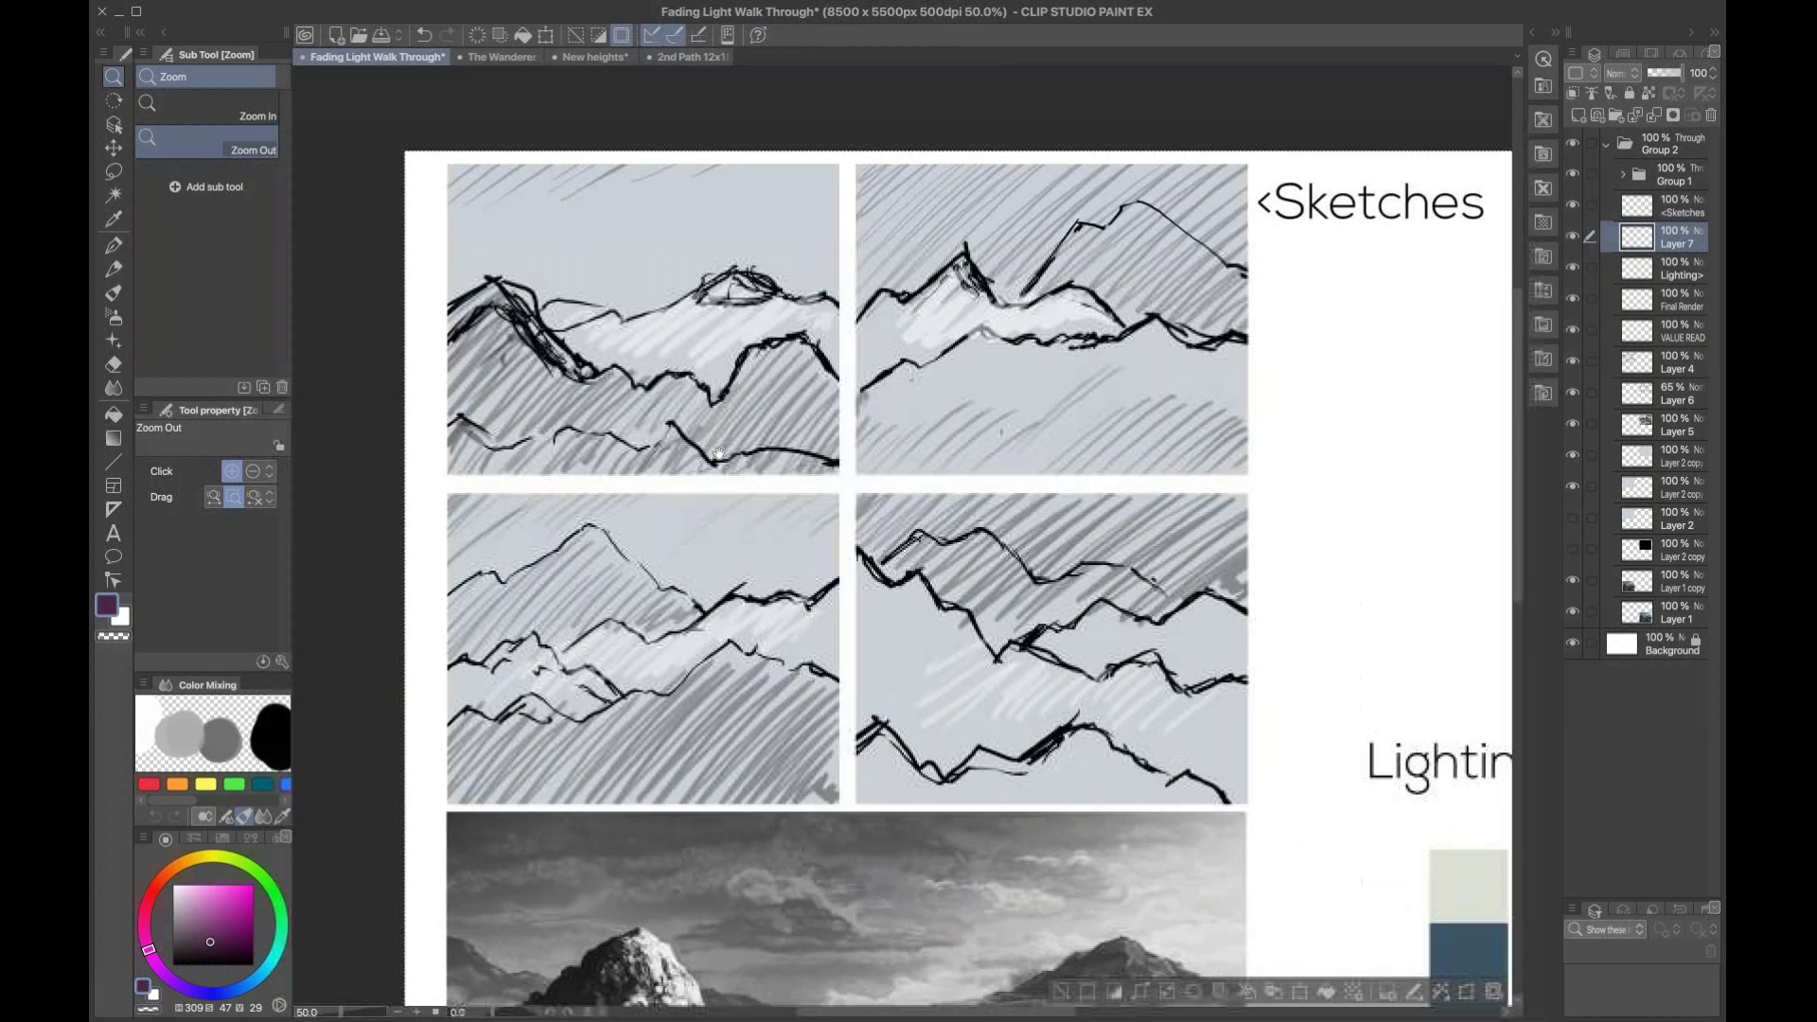
{"action": "scroll", "coordinate": [863, 605], "scroll_direction": "down", "scroll_amount": 2}
{"action": "scroll", "coordinate": [863, 605], "scroll_direction": "right", "scroll_amount": 3}
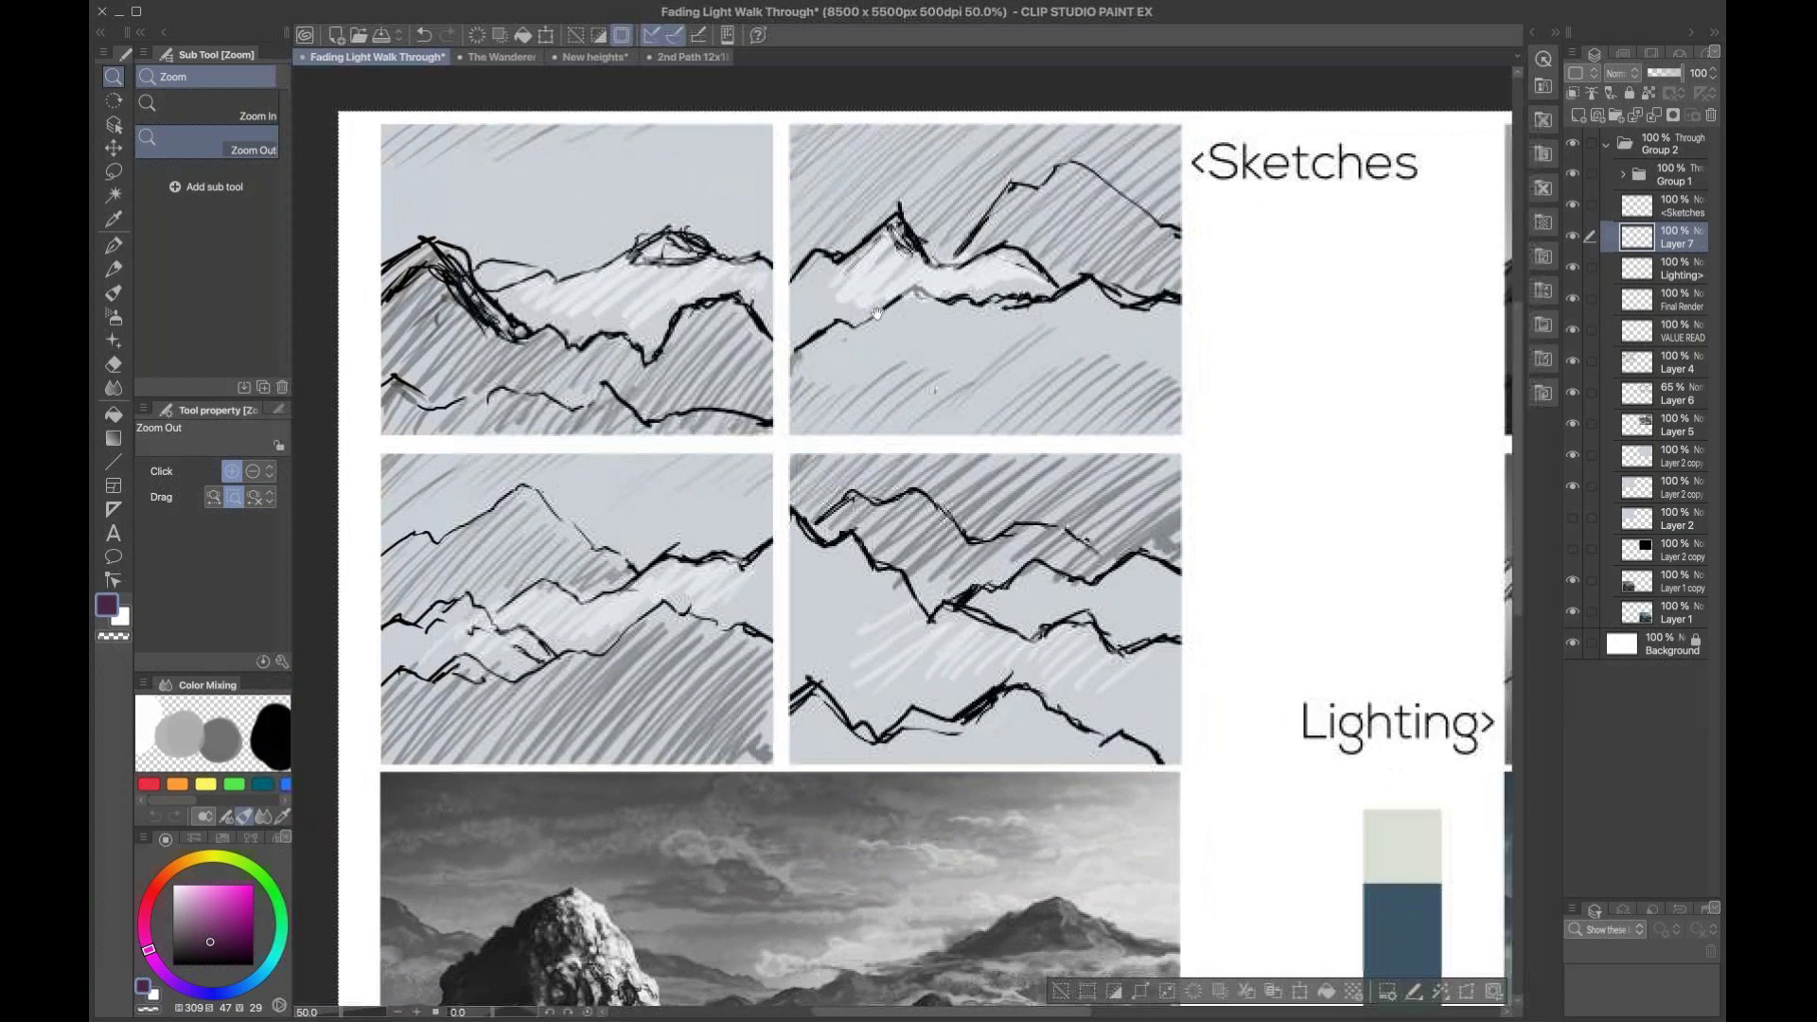
{"action": "scroll", "coordinate": [904, 539], "scroll_direction": "right", "scroll_amount": 3}
{"action": "scroll", "coordinate": [904, 539], "scroll_direction": "down", "scroll_amount": 1}
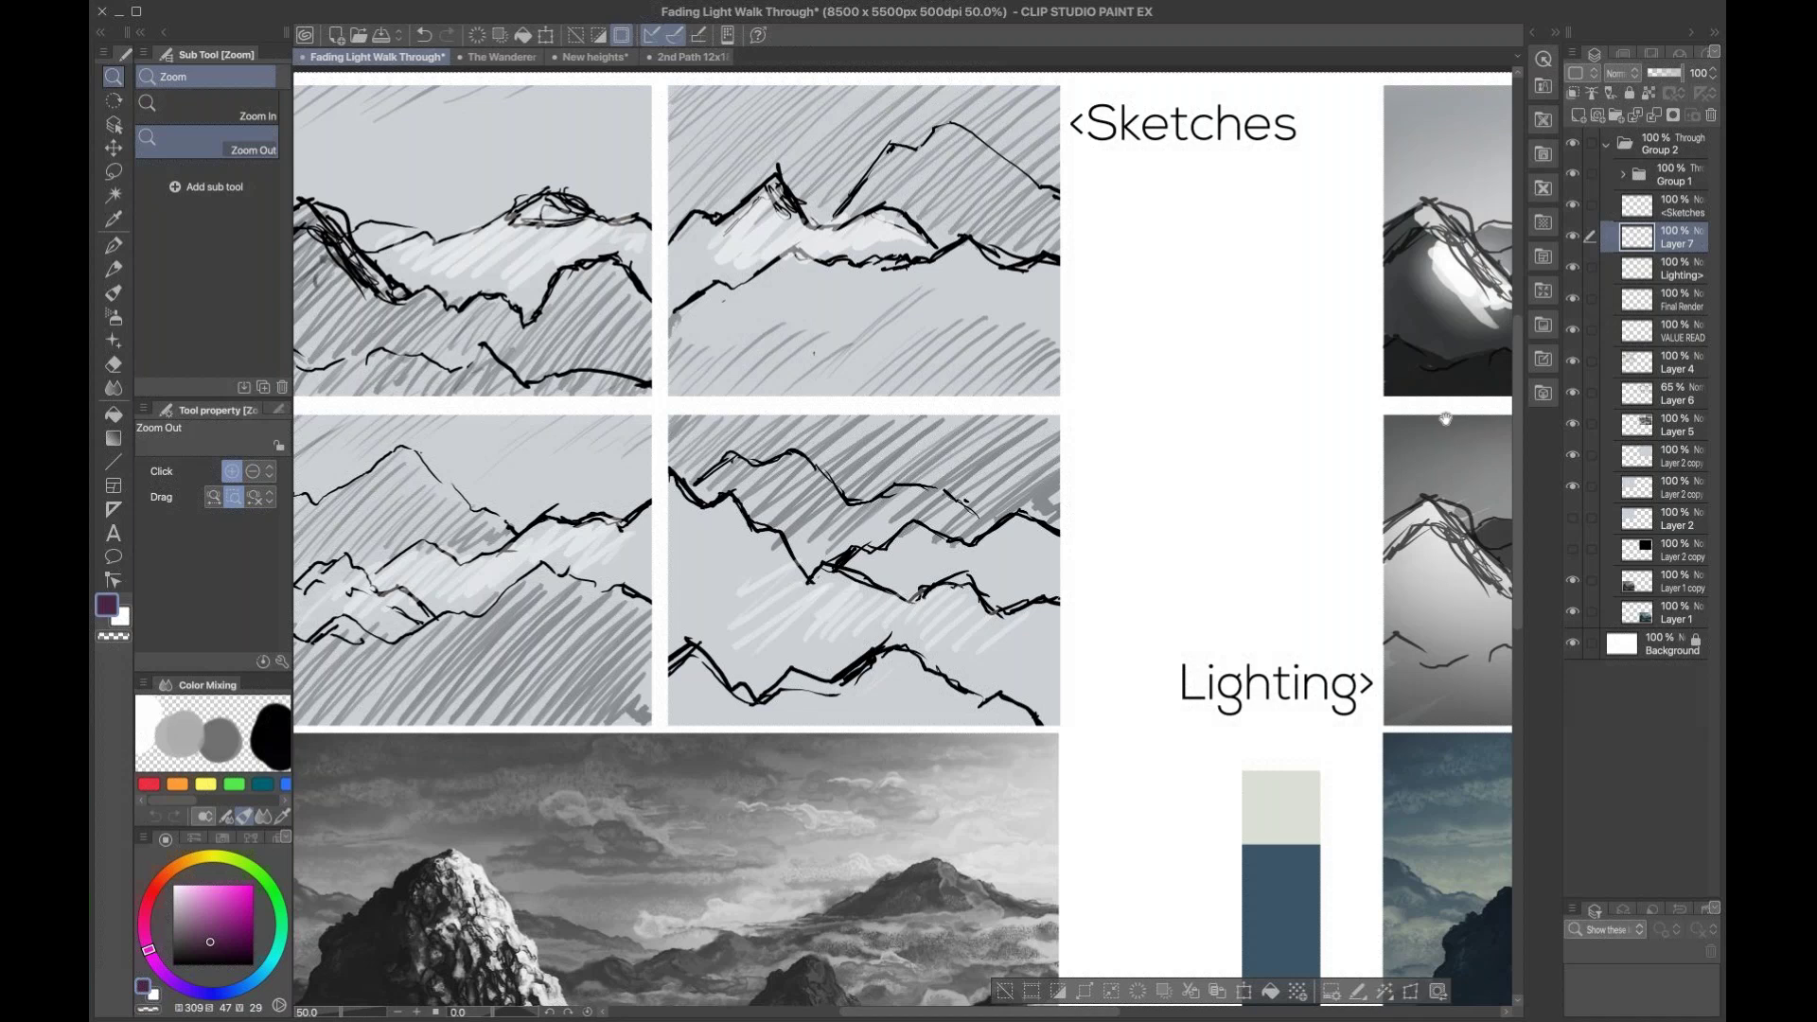
{"action": "scroll", "coordinate": [1445, 418], "scroll_direction": "up", "scroll_amount": 2}
{"action": "scroll", "coordinate": [1445, 417], "scroll_direction": "left", "scroll_amount": 3}
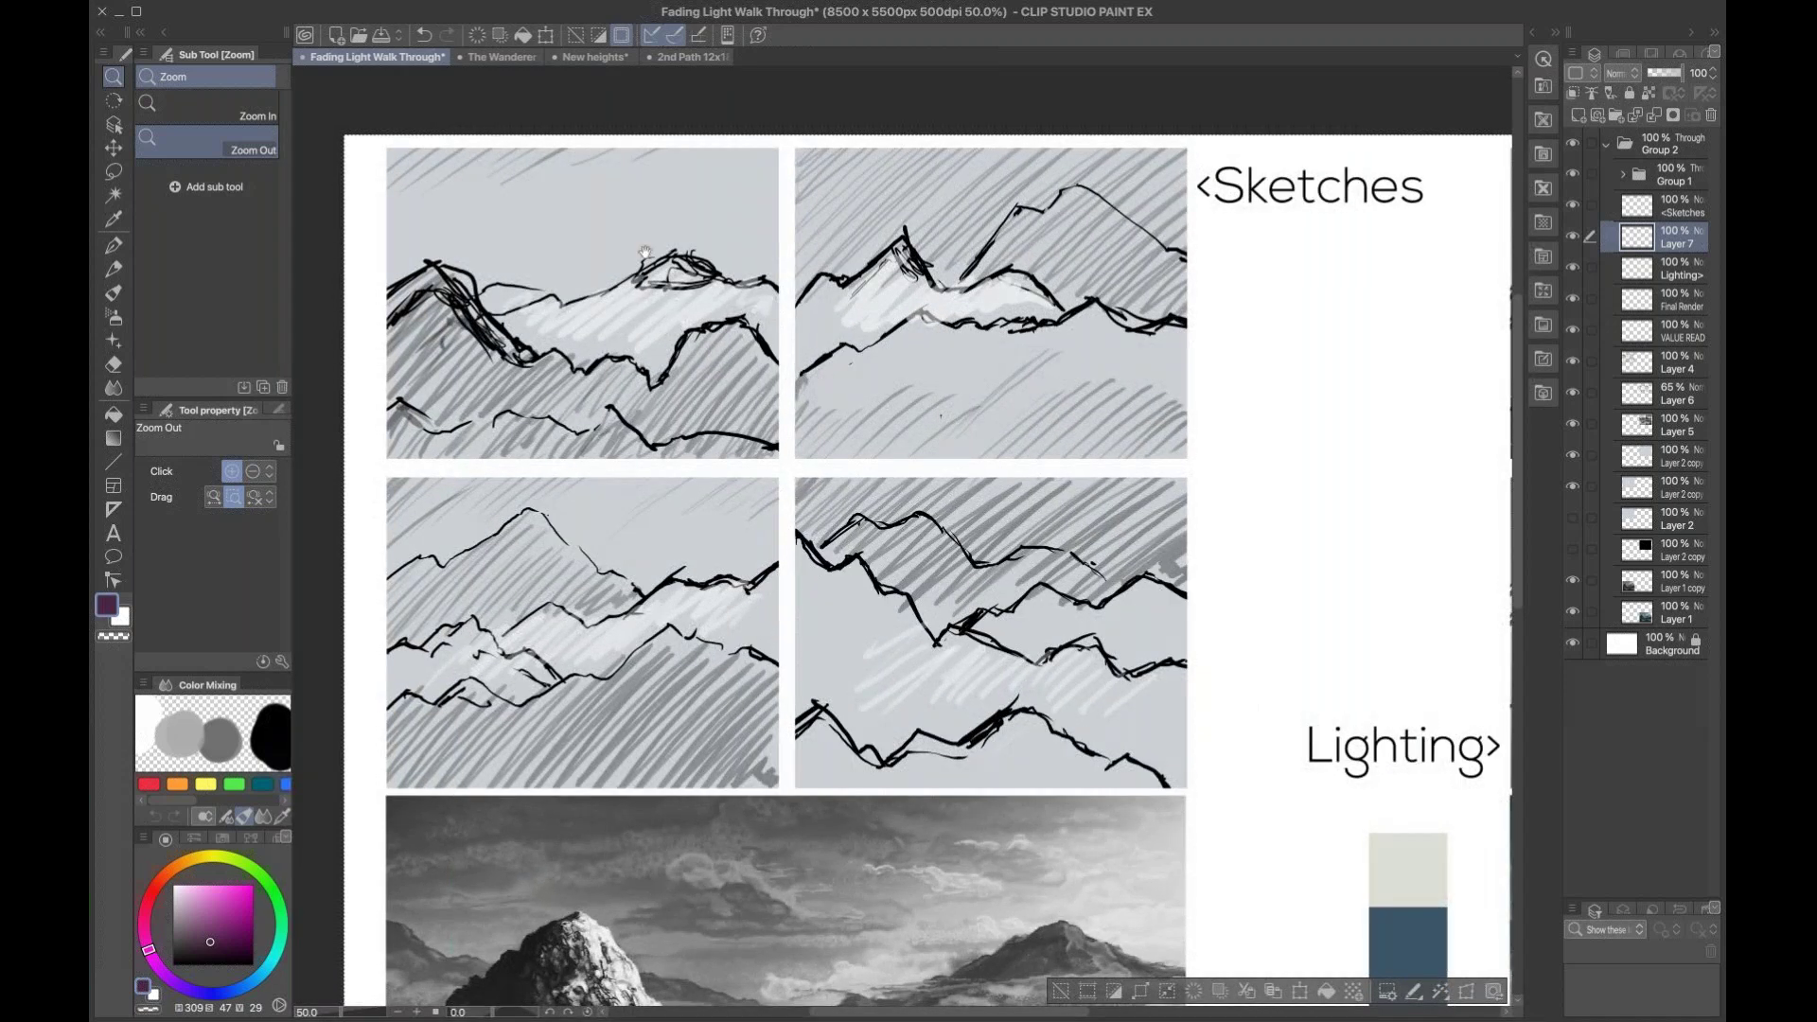
{"action": "scroll", "coordinate": [1311, 615], "scroll_direction": "right", "scroll_amount": 3}
{"action": "scroll", "coordinate": [1310, 616], "scroll_direction": "down", "scroll_amount": 1}
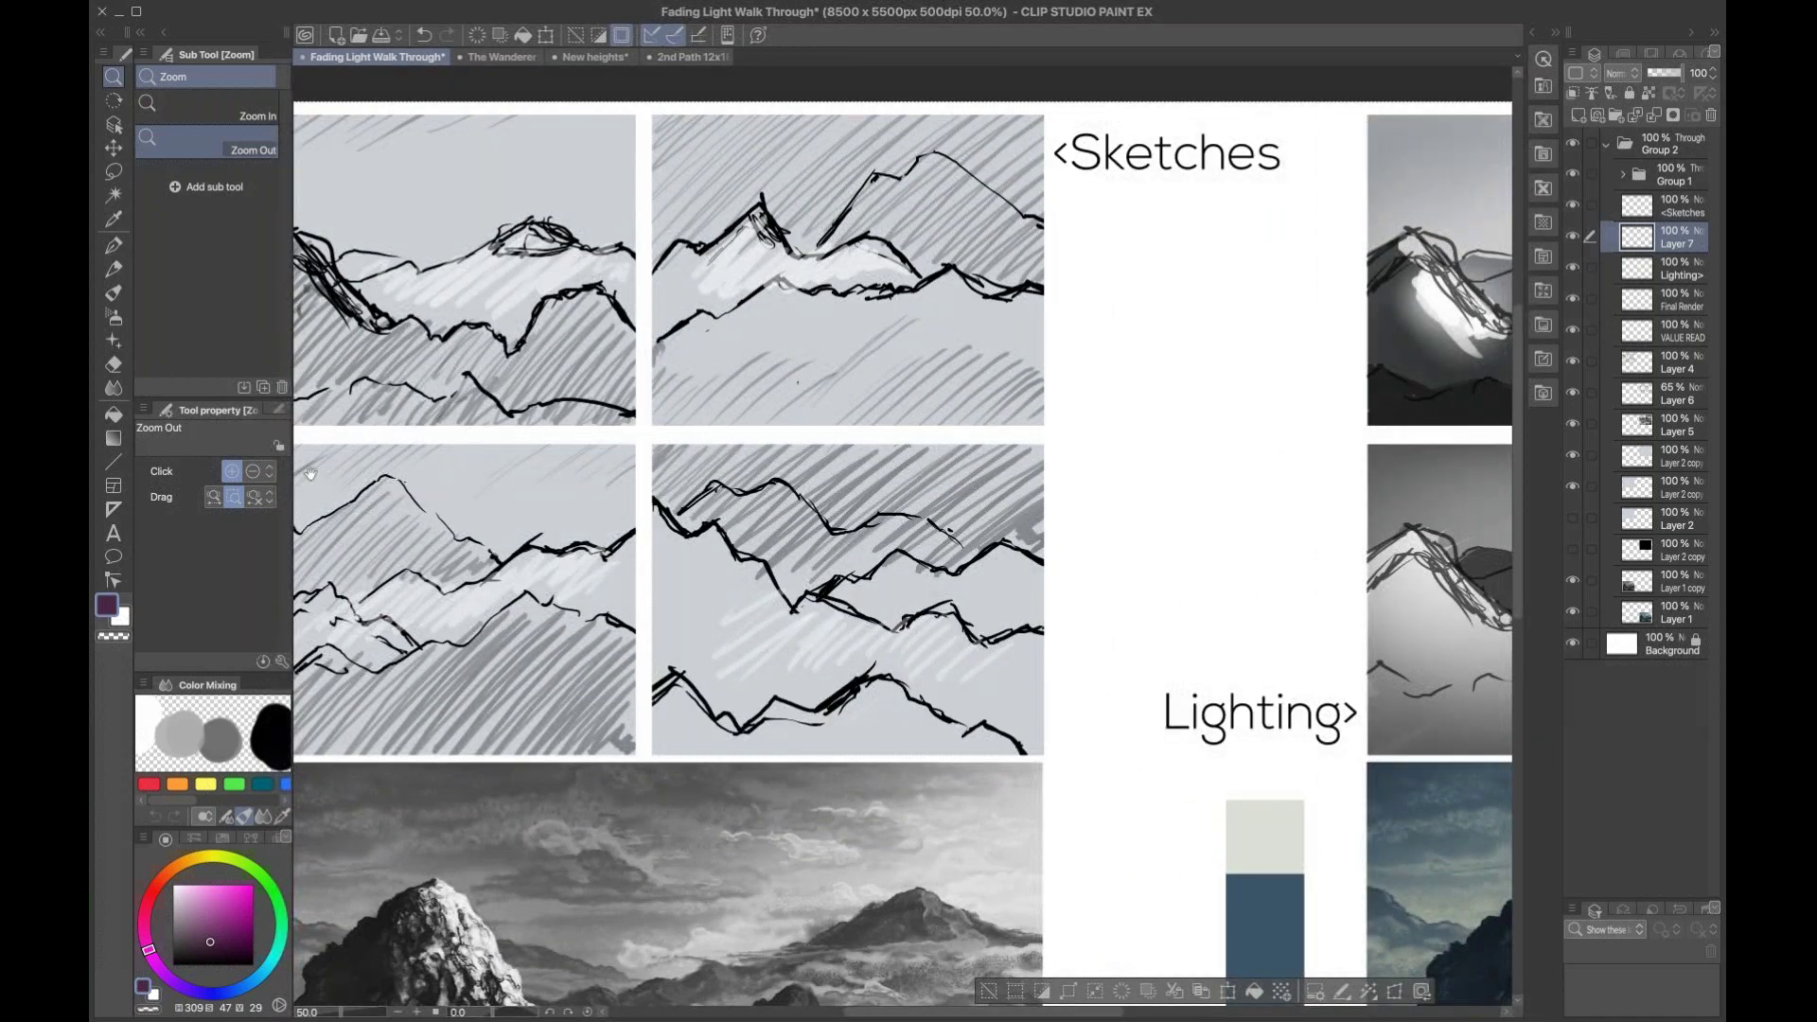
{"action": "scroll", "coordinate": [310, 473], "scroll_direction": "left", "scroll_amount": 3}
{"action": "scroll", "coordinate": [311, 473], "scroll_direction": "up", "scroll_amount": 1}
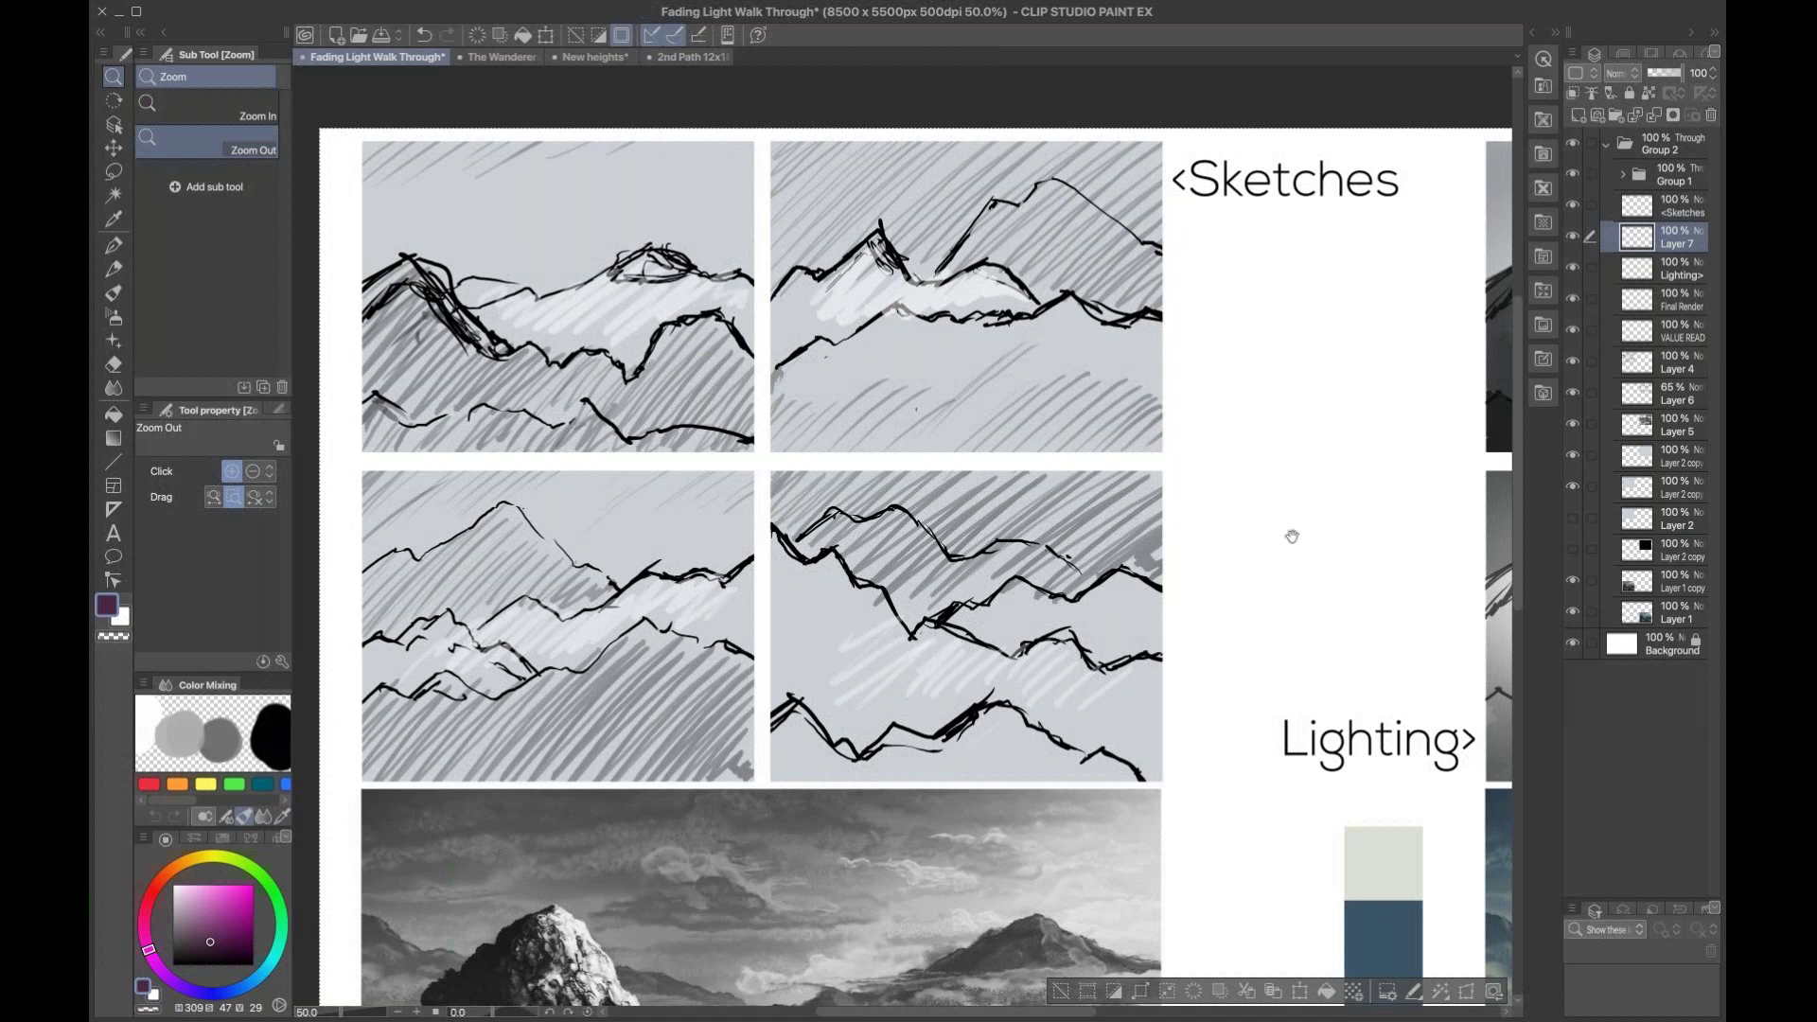
Step: Examine the four grayscale lighting studies next to the Lighting label
{"action": "left_click_drag", "start_coordinate": [1296, 530], "coordinate": [344, 501]}
{"action": "scroll", "coordinate": [1221, 419], "scroll_direction": "left", "scroll_amount": 2}
{"action": "scroll", "coordinate": [1221, 419], "scroll_direction": "up", "scroll_amount": 1}
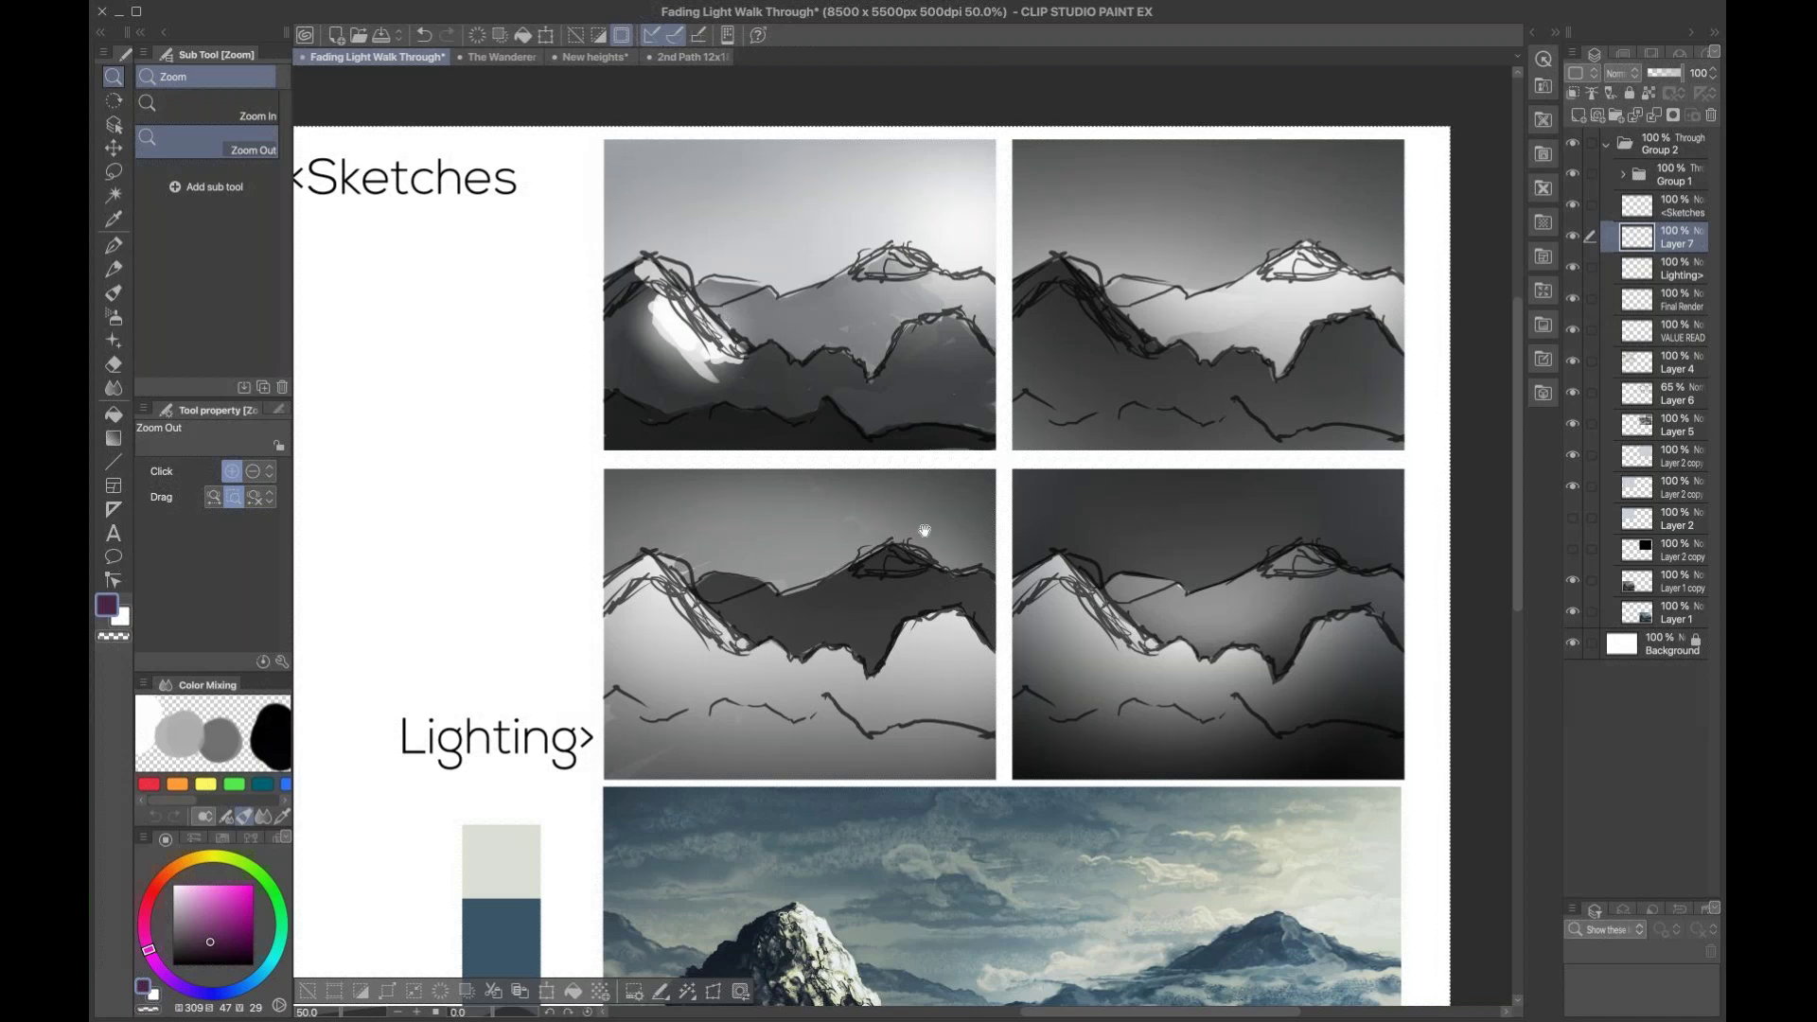
{"action": "left_click_drag", "start_coordinate": [1155, 476], "coordinate": [1171, 459]}
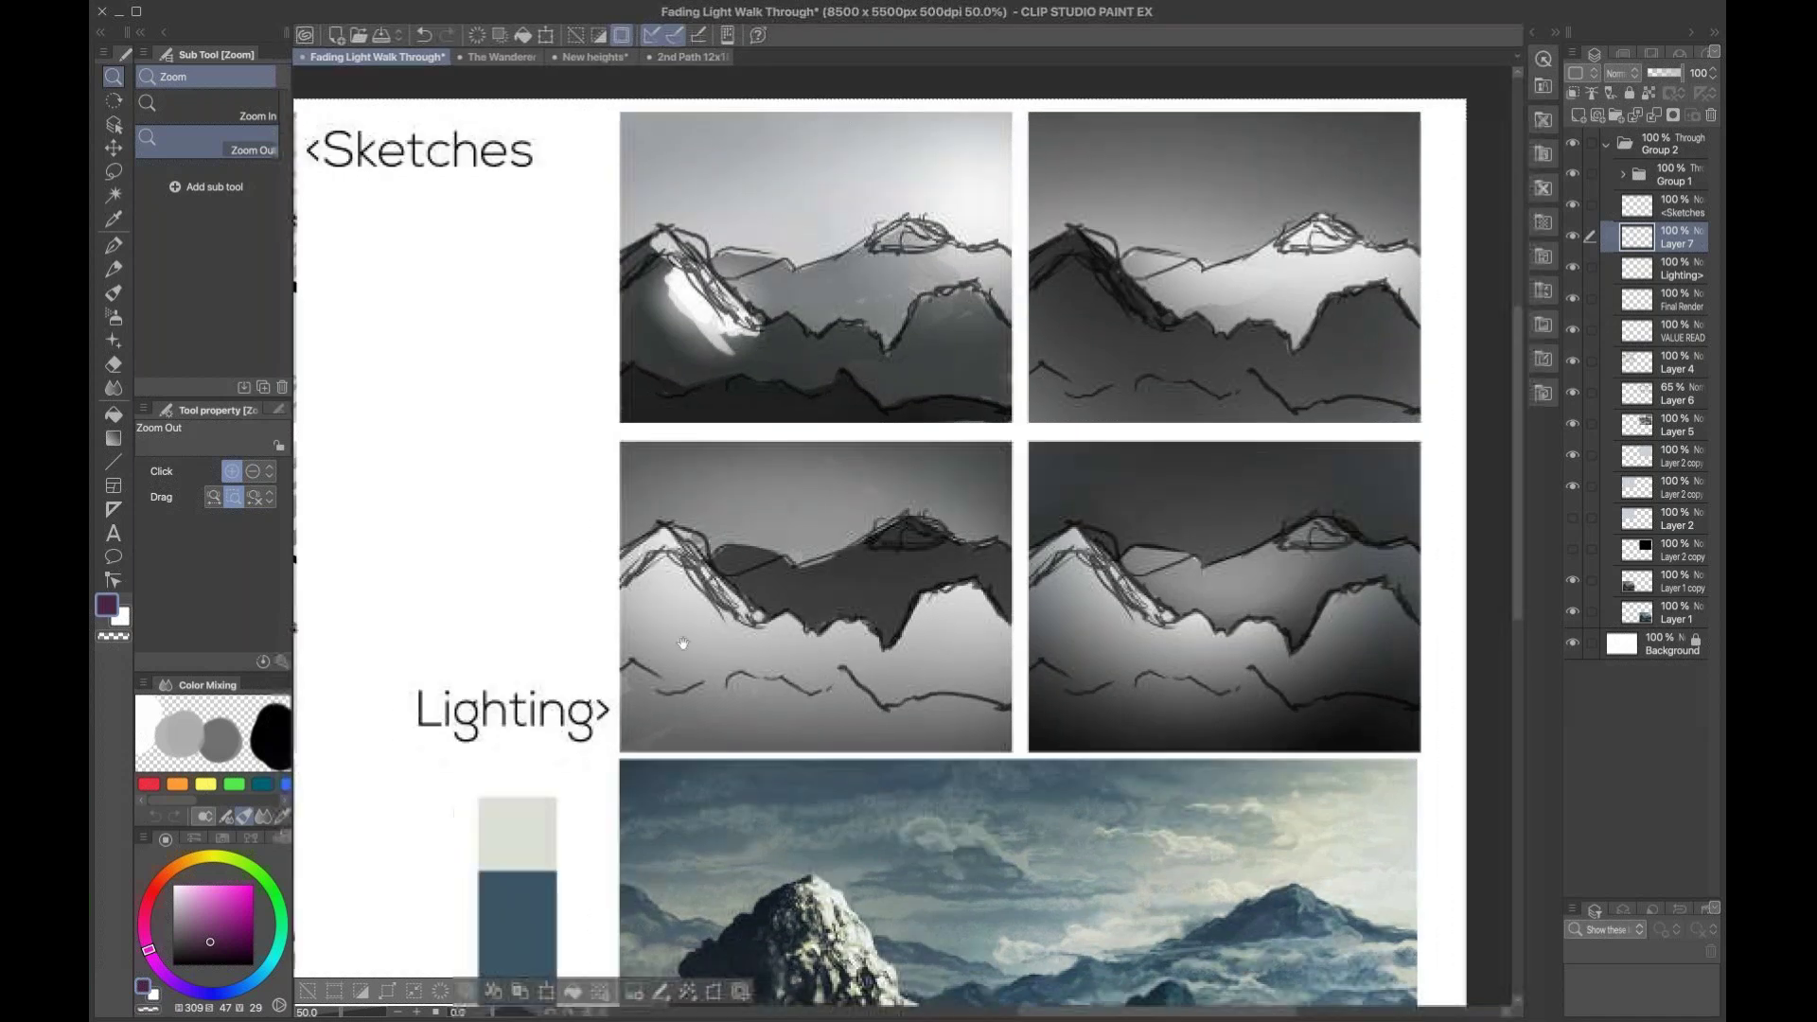
Step: Examine the grayscale VALUE READ painting together with the neighbouring color strip
{"action": "left_click_drag", "start_coordinate": [426, 851], "coordinate": [965, 436]}
{"action": "left_click_drag", "start_coordinate": [431, 625], "coordinate": [750, 514]}
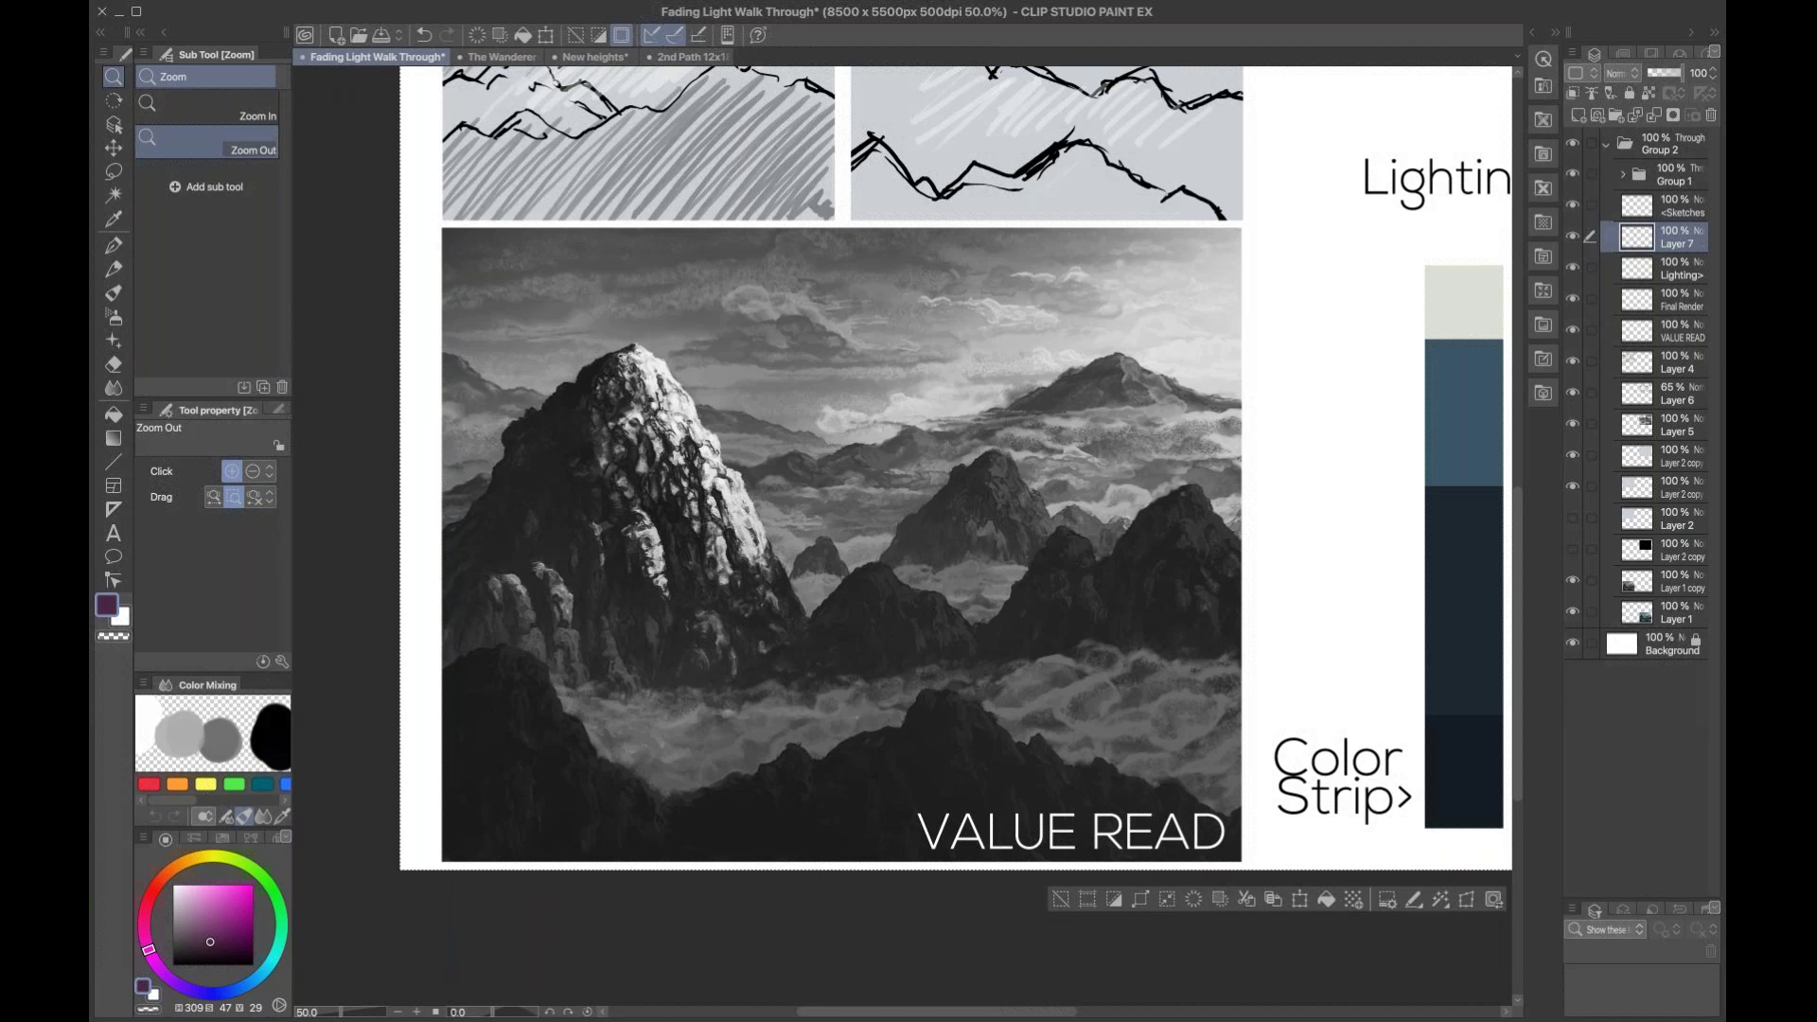
{"action": "left_click_drag", "start_coordinate": [1213, 481], "coordinate": [1058, 527]}
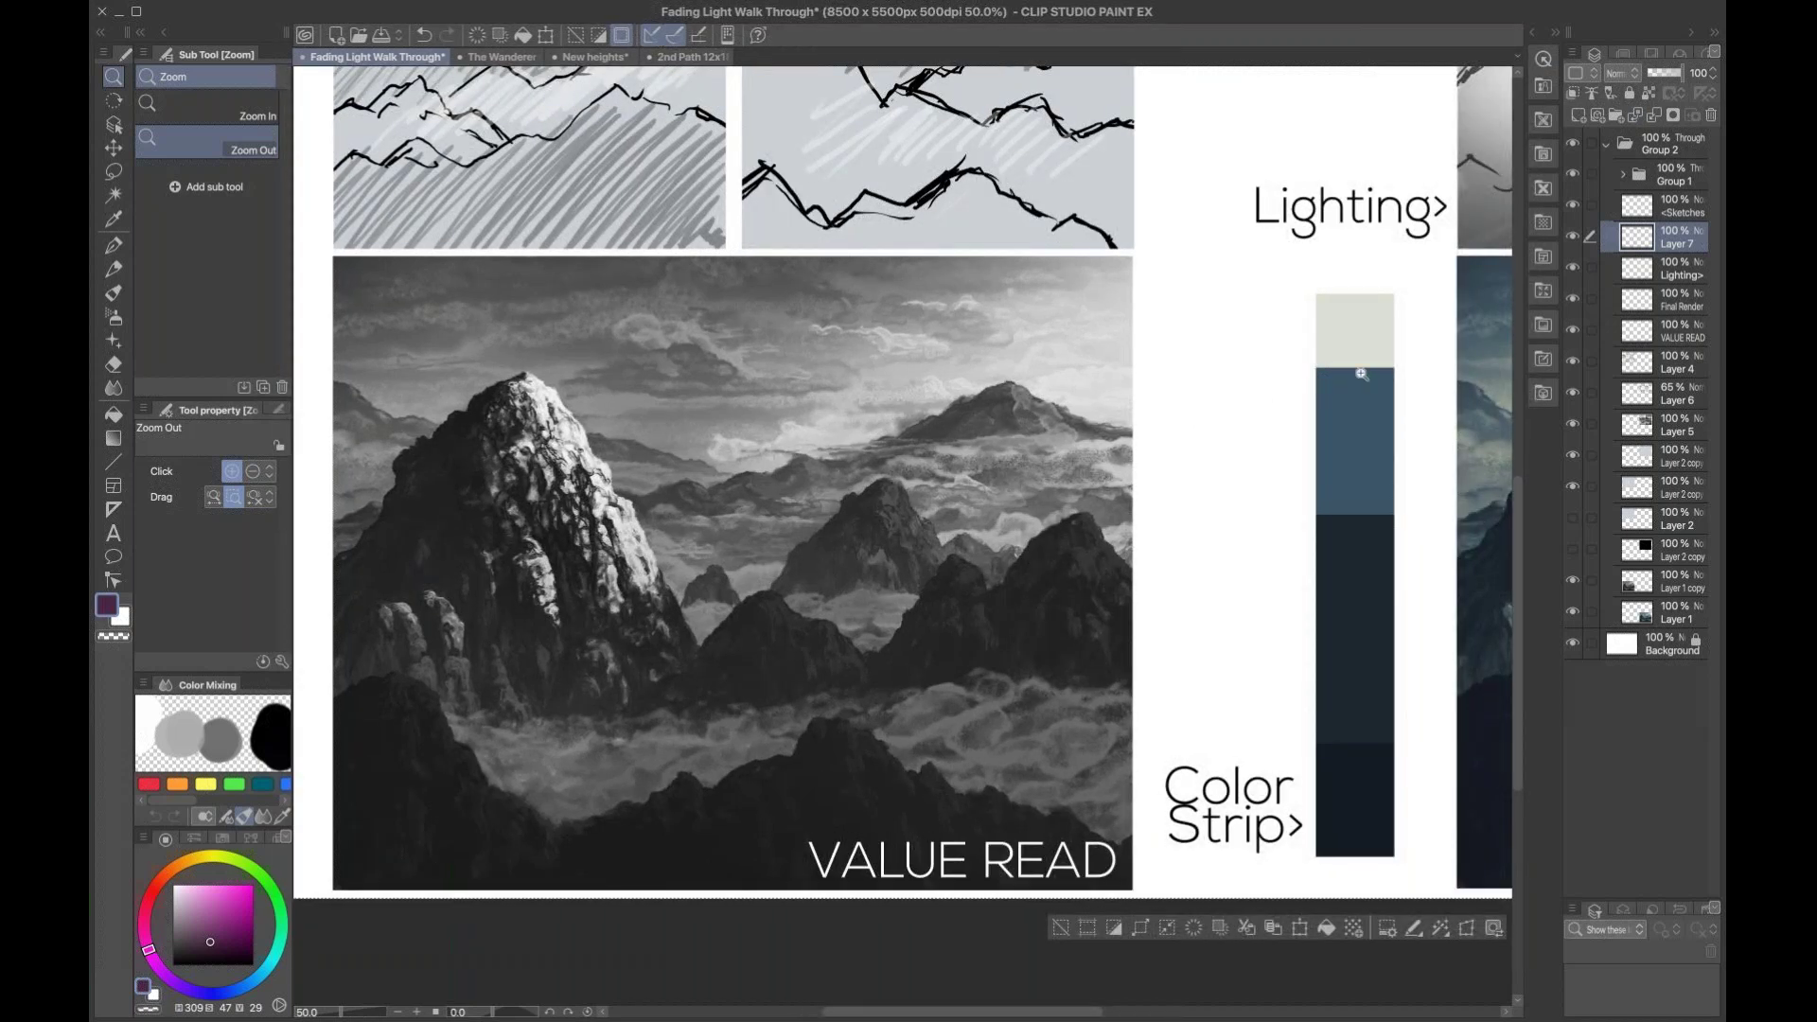
{"action": "left_click_drag", "start_coordinate": [730, 690], "coordinate": [746, 689]}
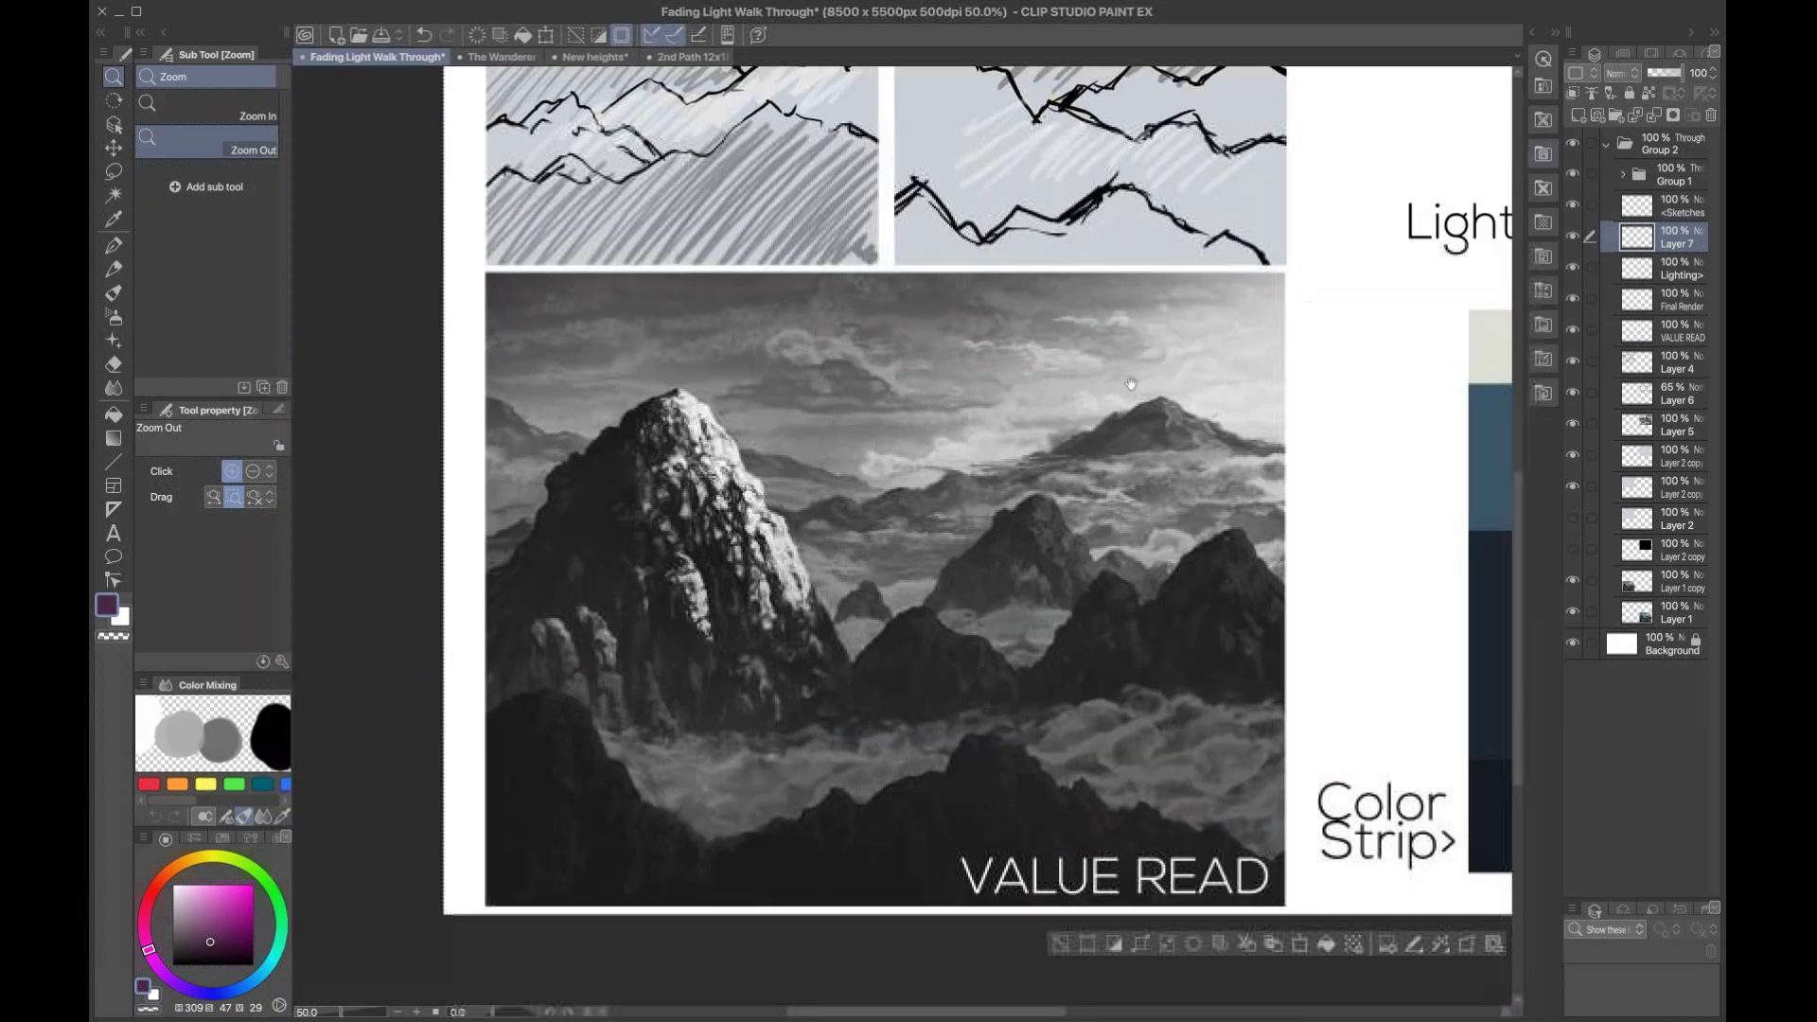
{"action": "scroll", "coordinate": [975, 503], "scroll_direction": "right", "scroll_amount": 3}
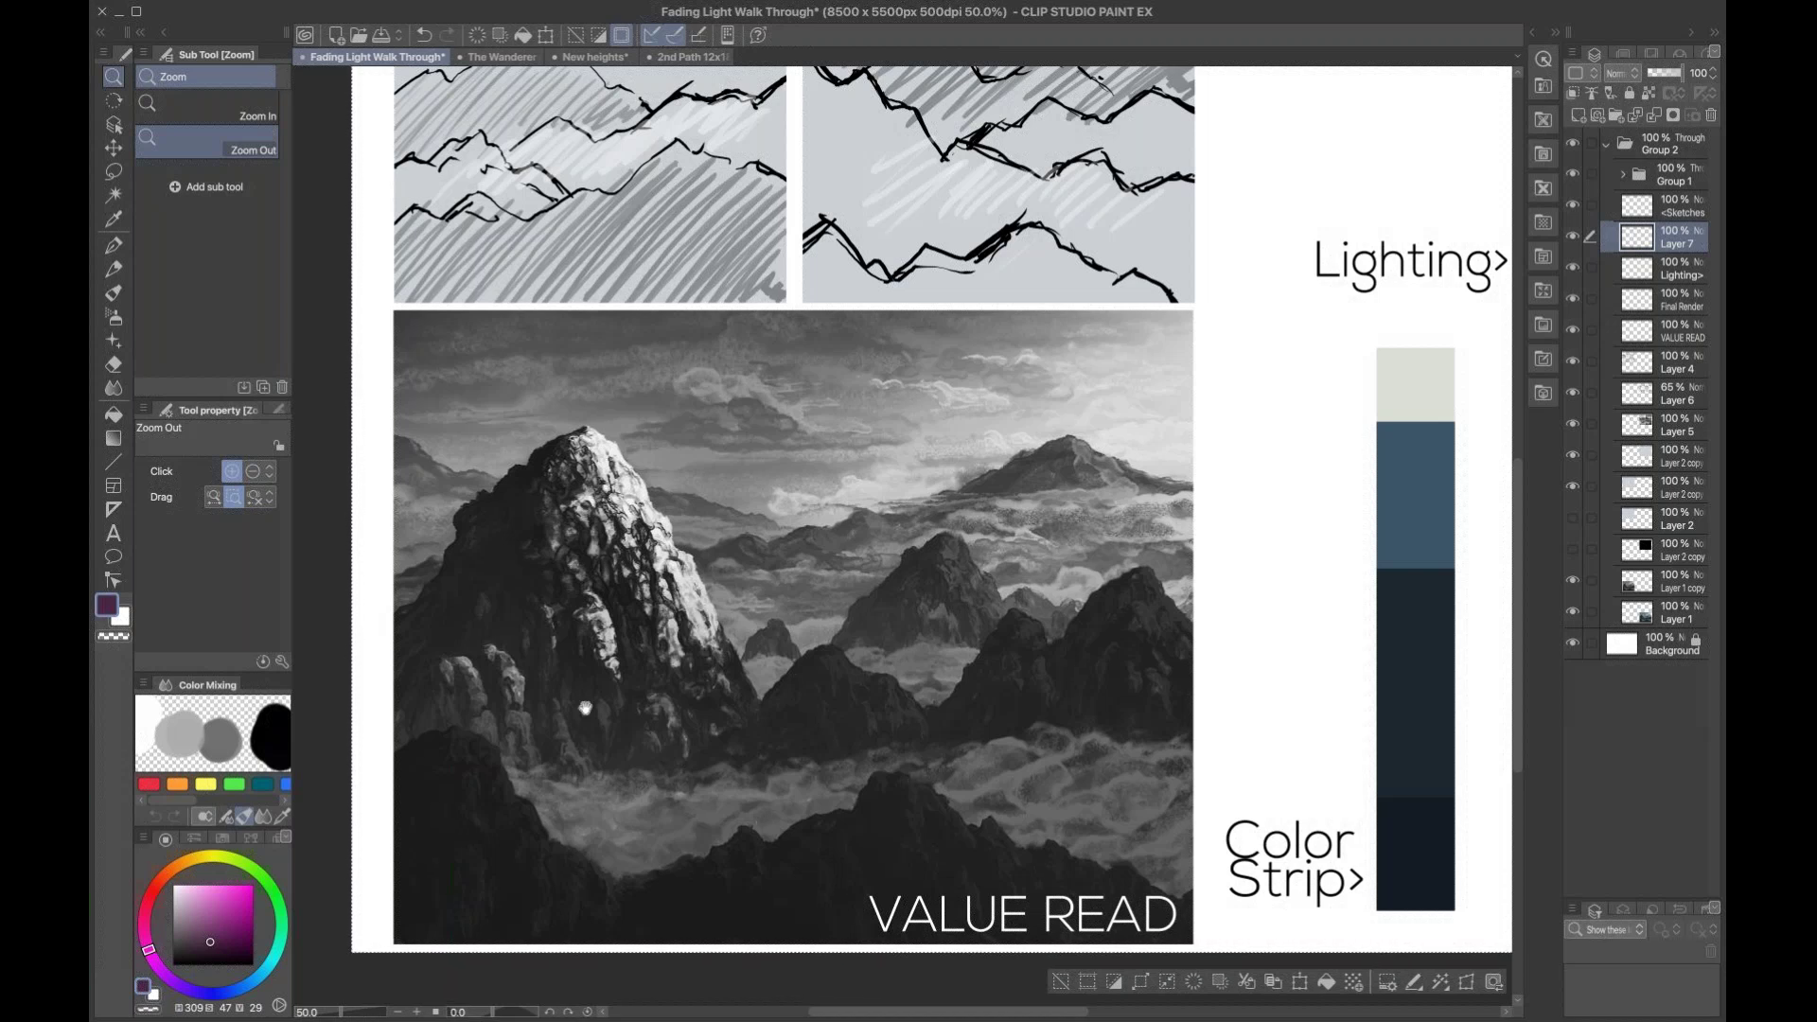
{"action": "left_click_drag", "start_coordinate": [1005, 674], "coordinate": [981, 676]}
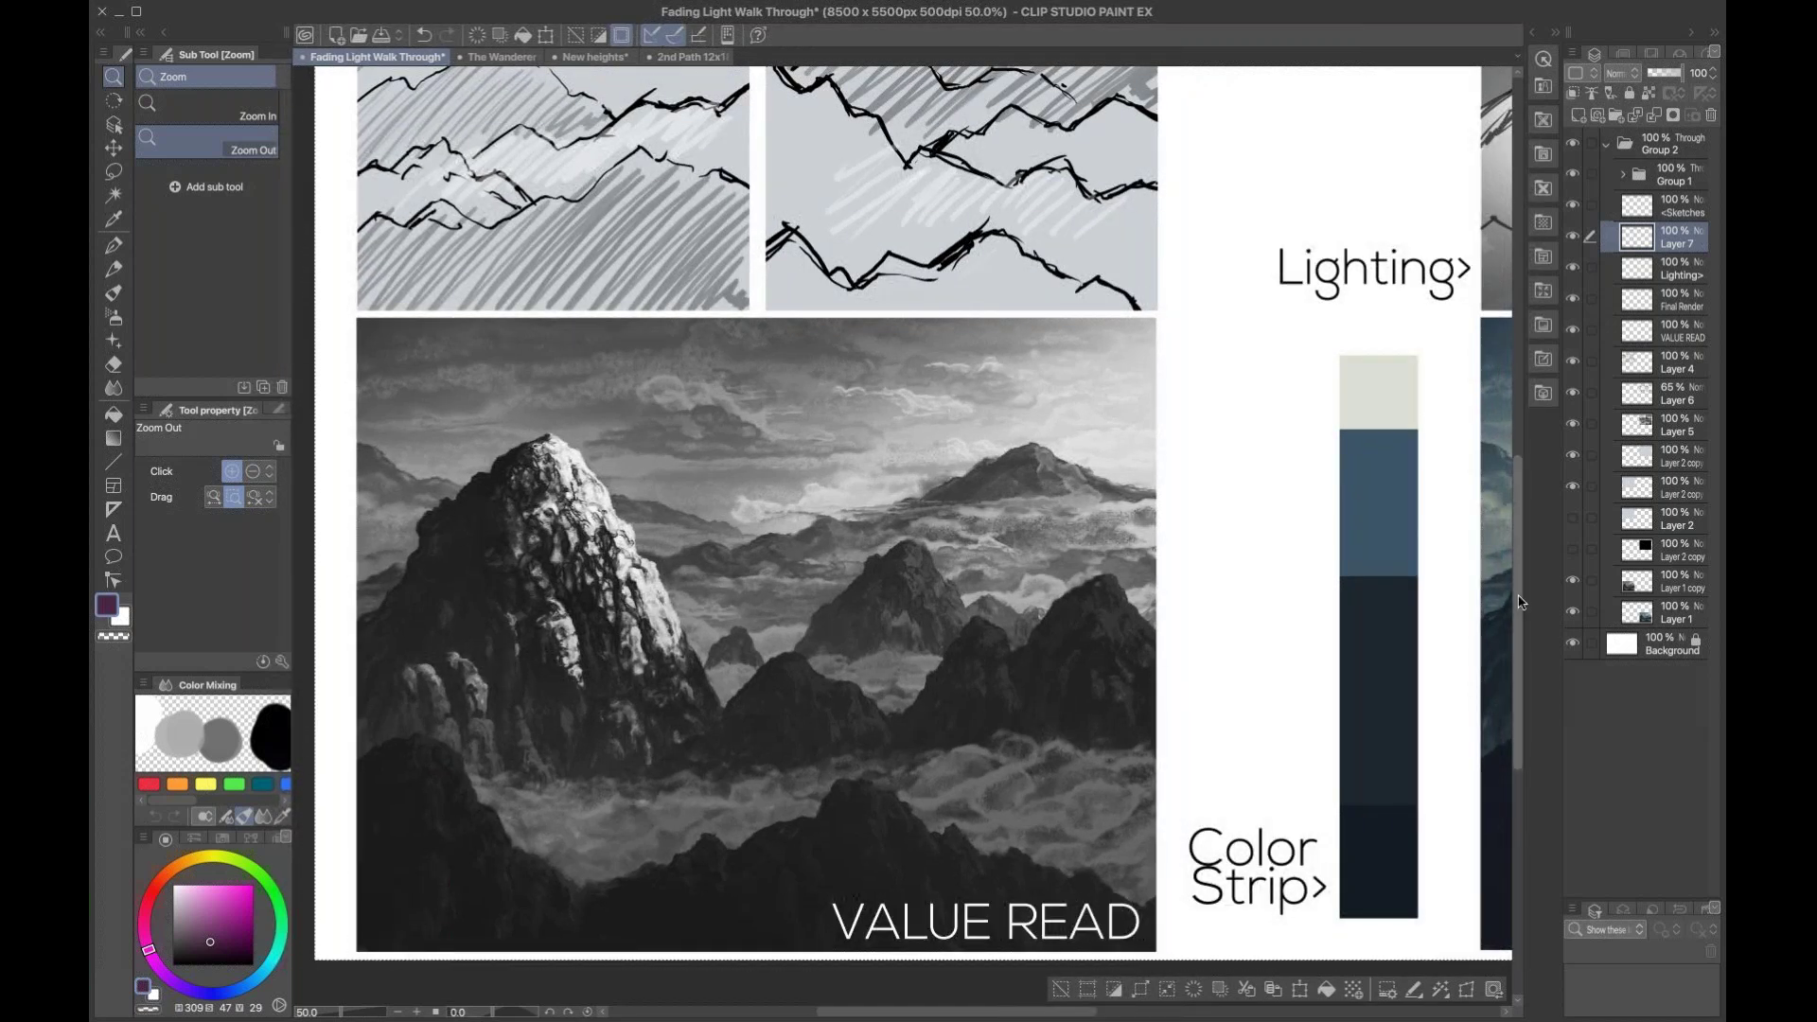
Step: Compare the Final Render painting with the color strip and review the whole process sheet
{"action": "left_click_drag", "start_coordinate": [1235, 634], "coordinate": [409, 637]}
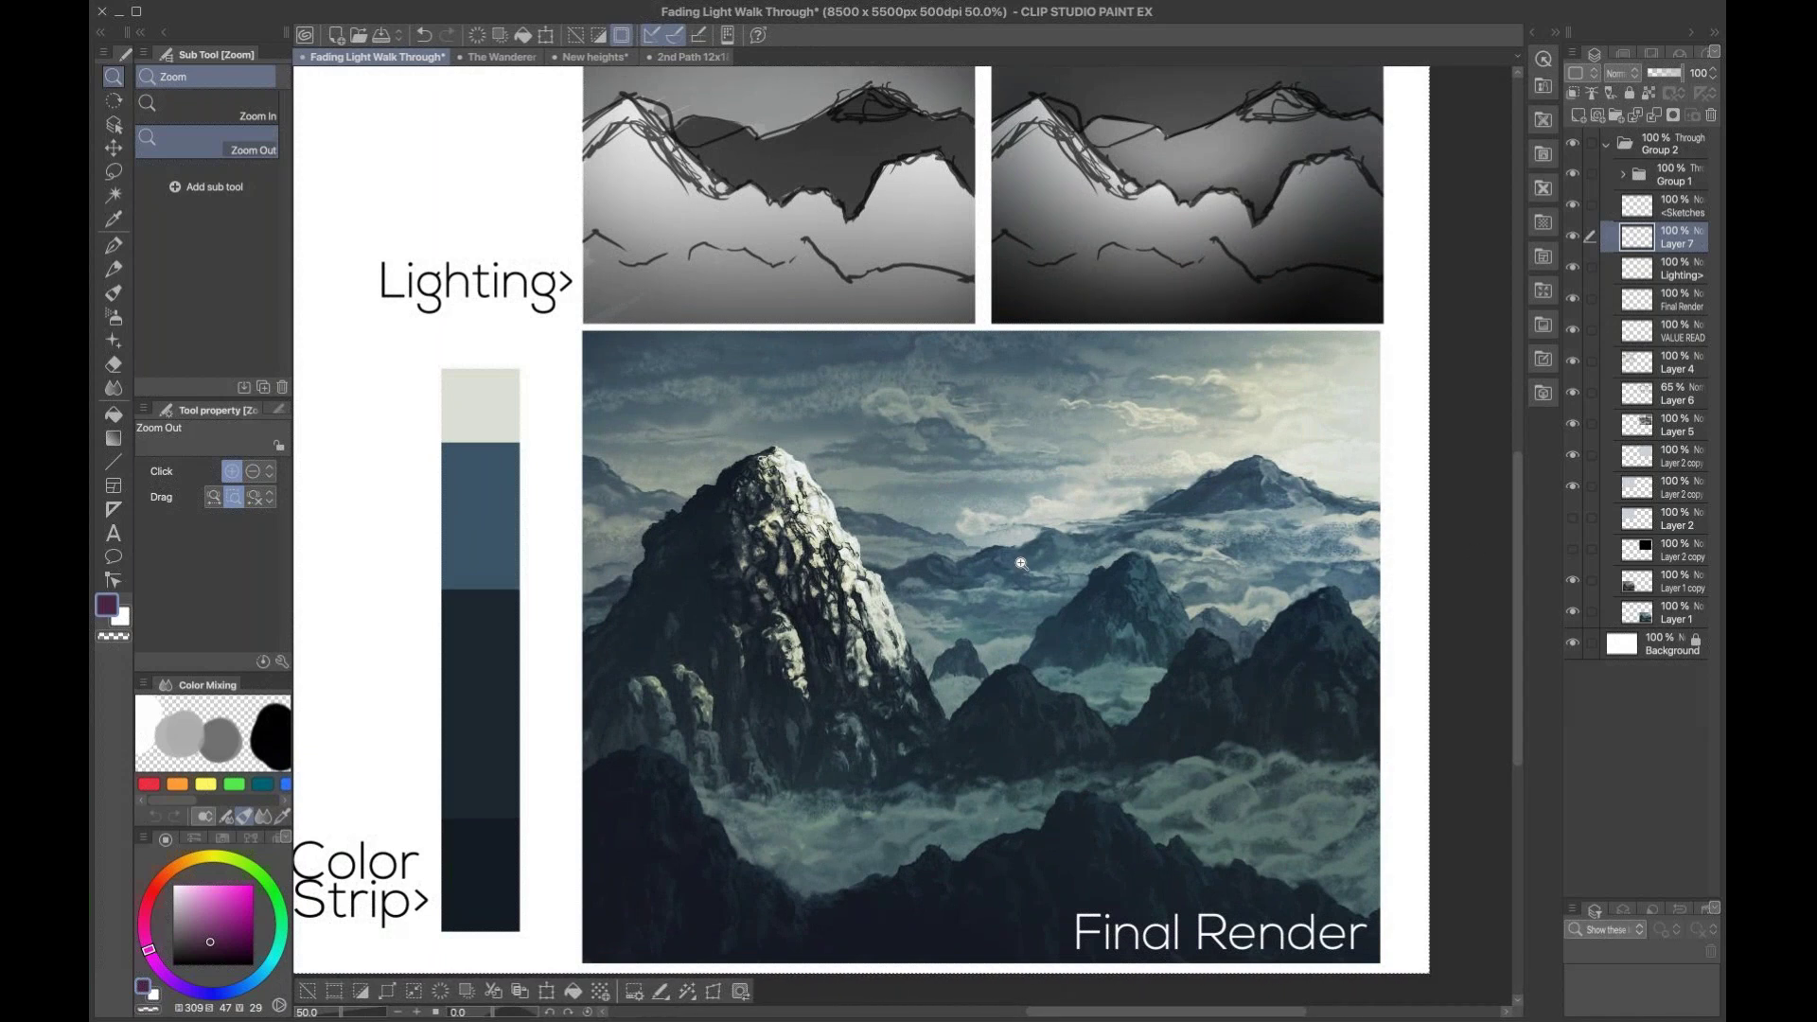
{"action": "left_click_drag", "start_coordinate": [691, 652], "coordinate": [733, 588]}
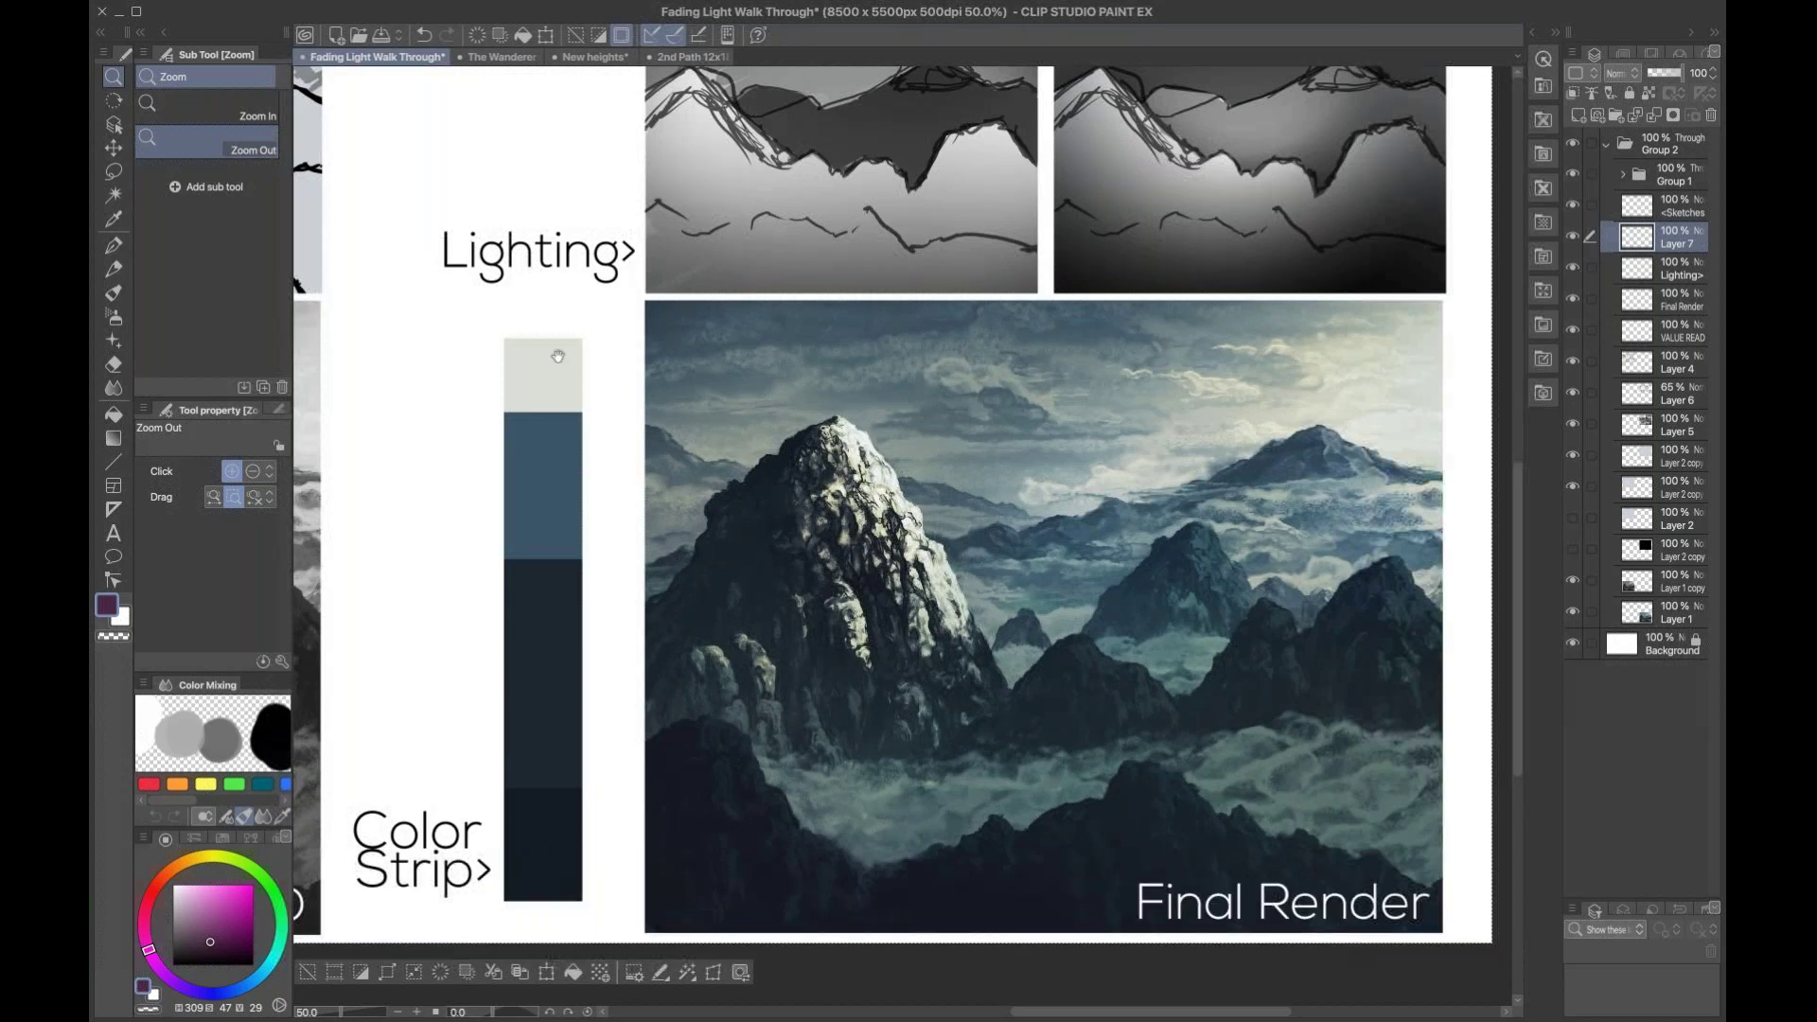
{"action": "left_click_drag", "start_coordinate": [1147, 701], "coordinate": [1119, 716]}
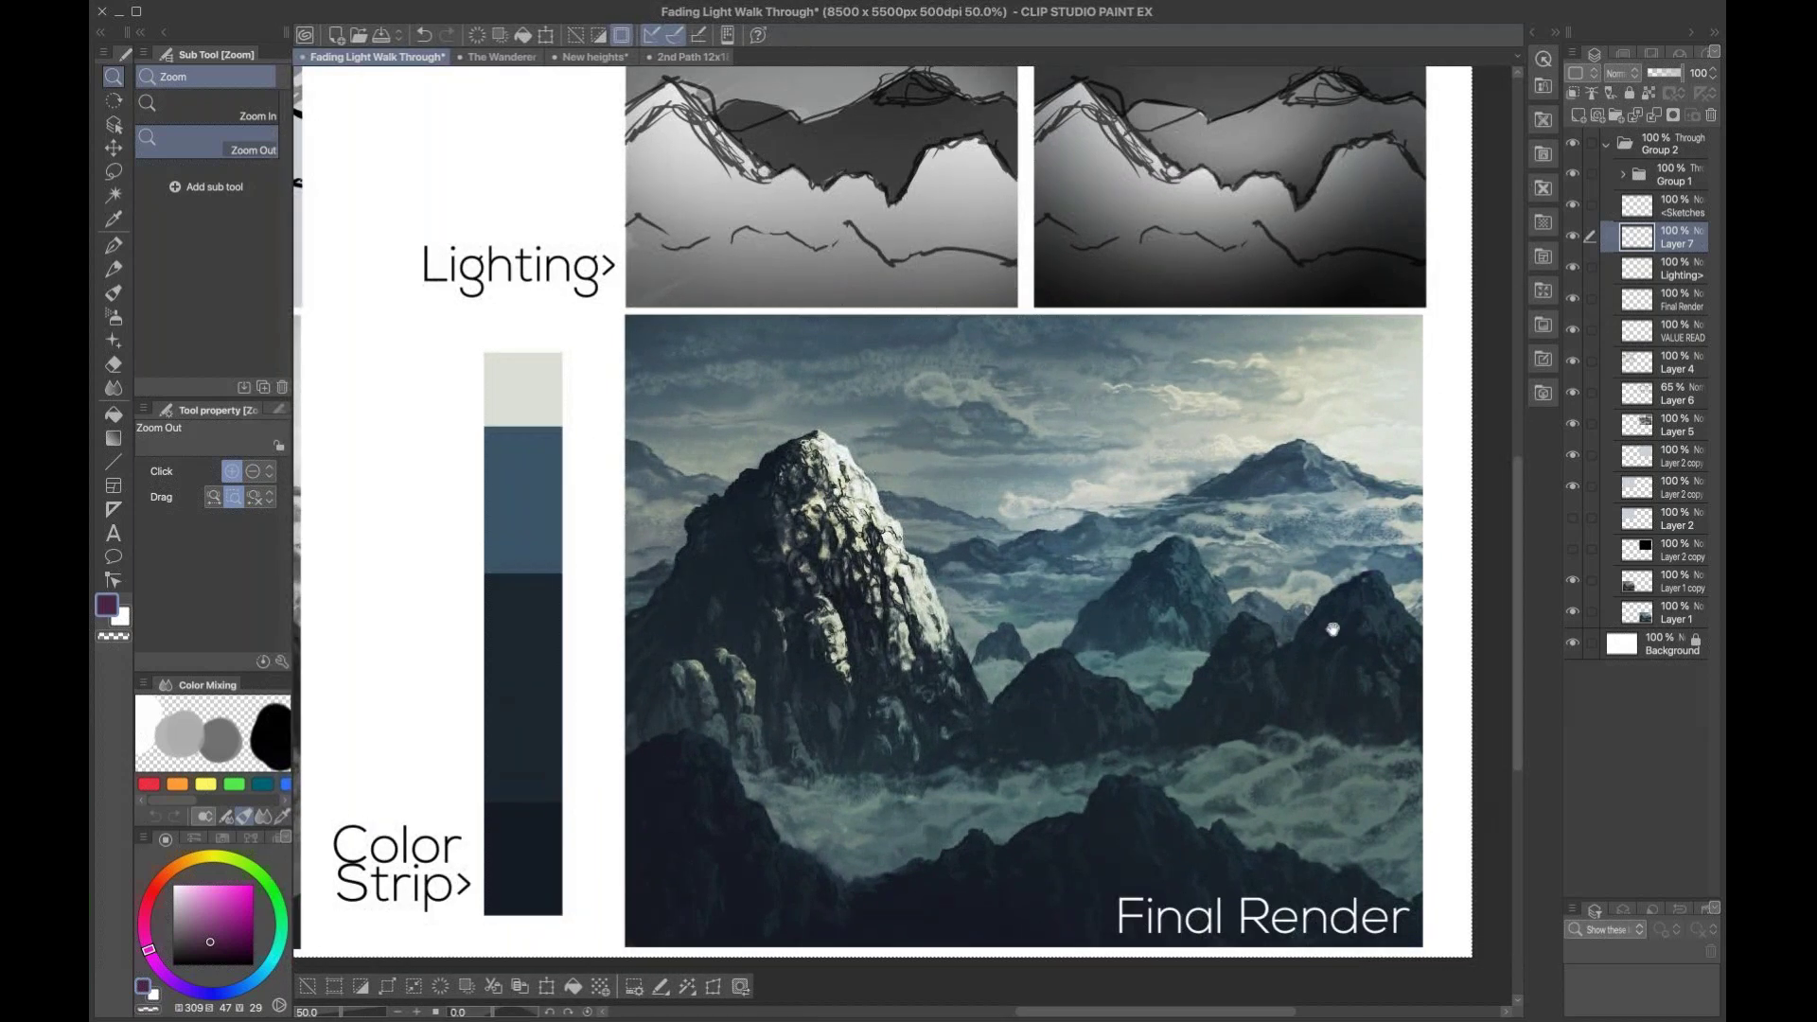
{"action": "left_click_drag", "start_coordinate": [1332, 629], "coordinate": [1323, 637]}
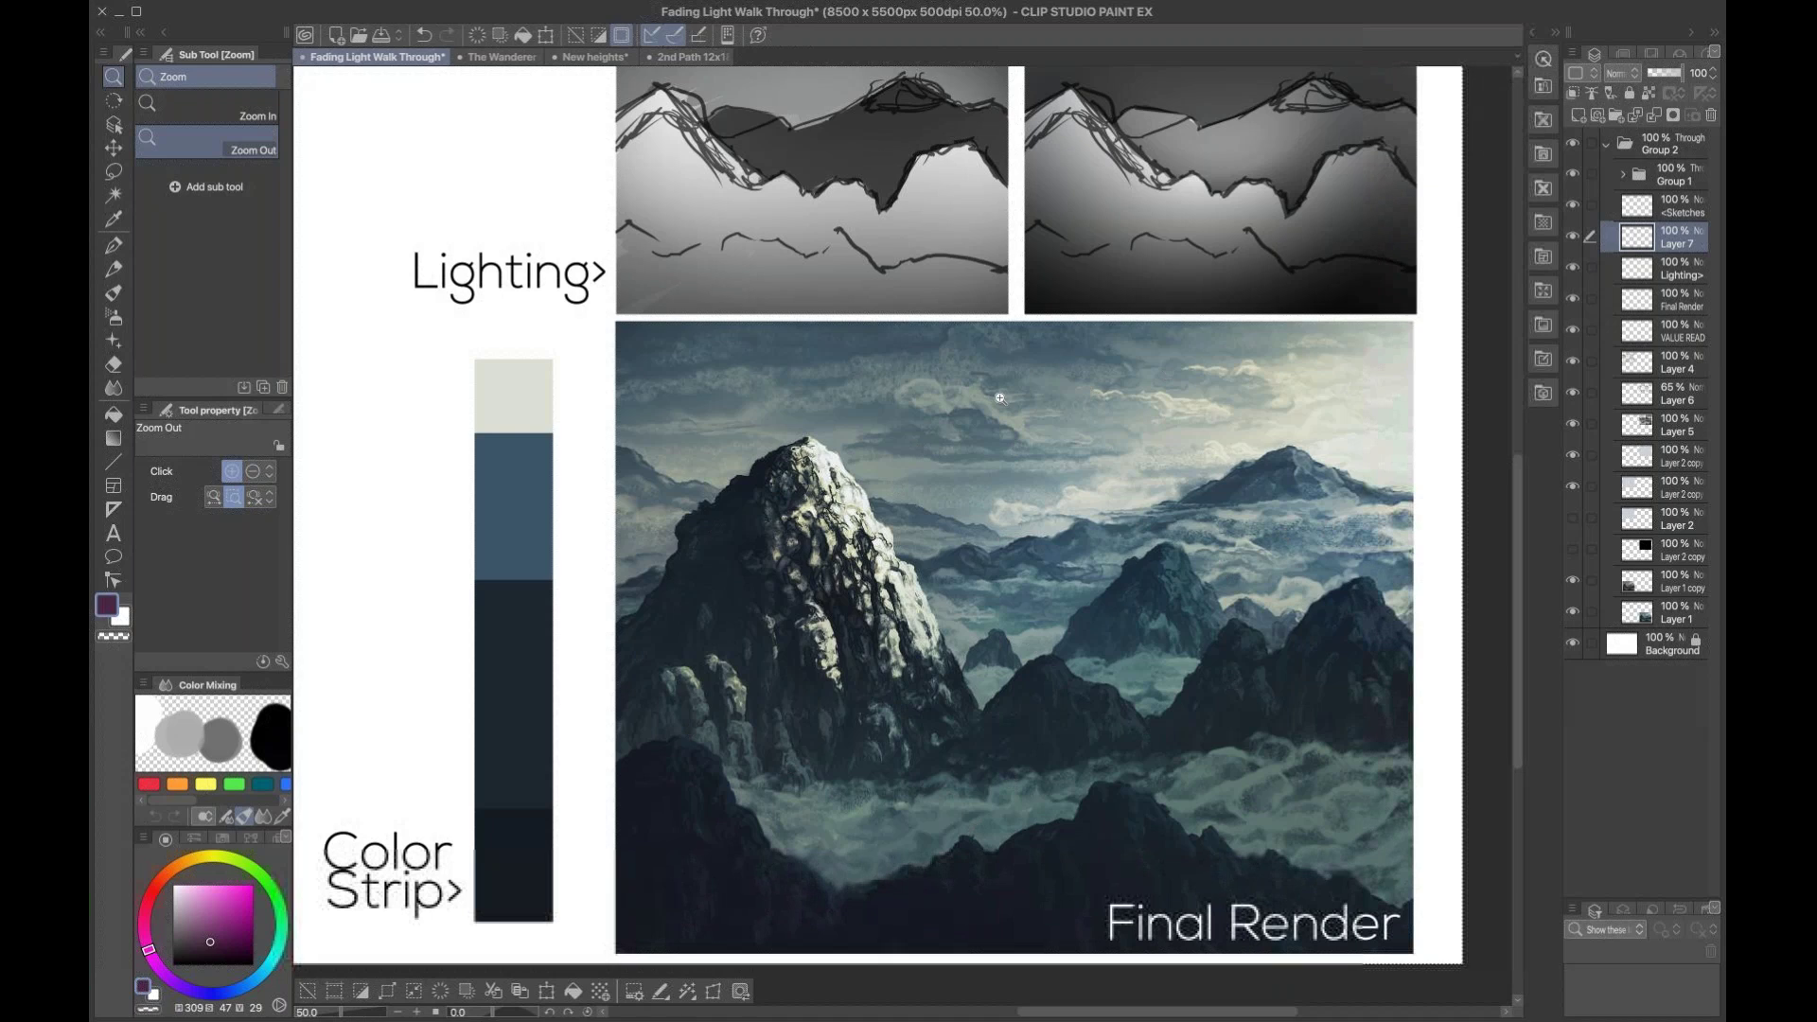
{"action": "scroll", "coordinate": [958, 414], "scroll_direction": "down", "scroll_amount": 3}
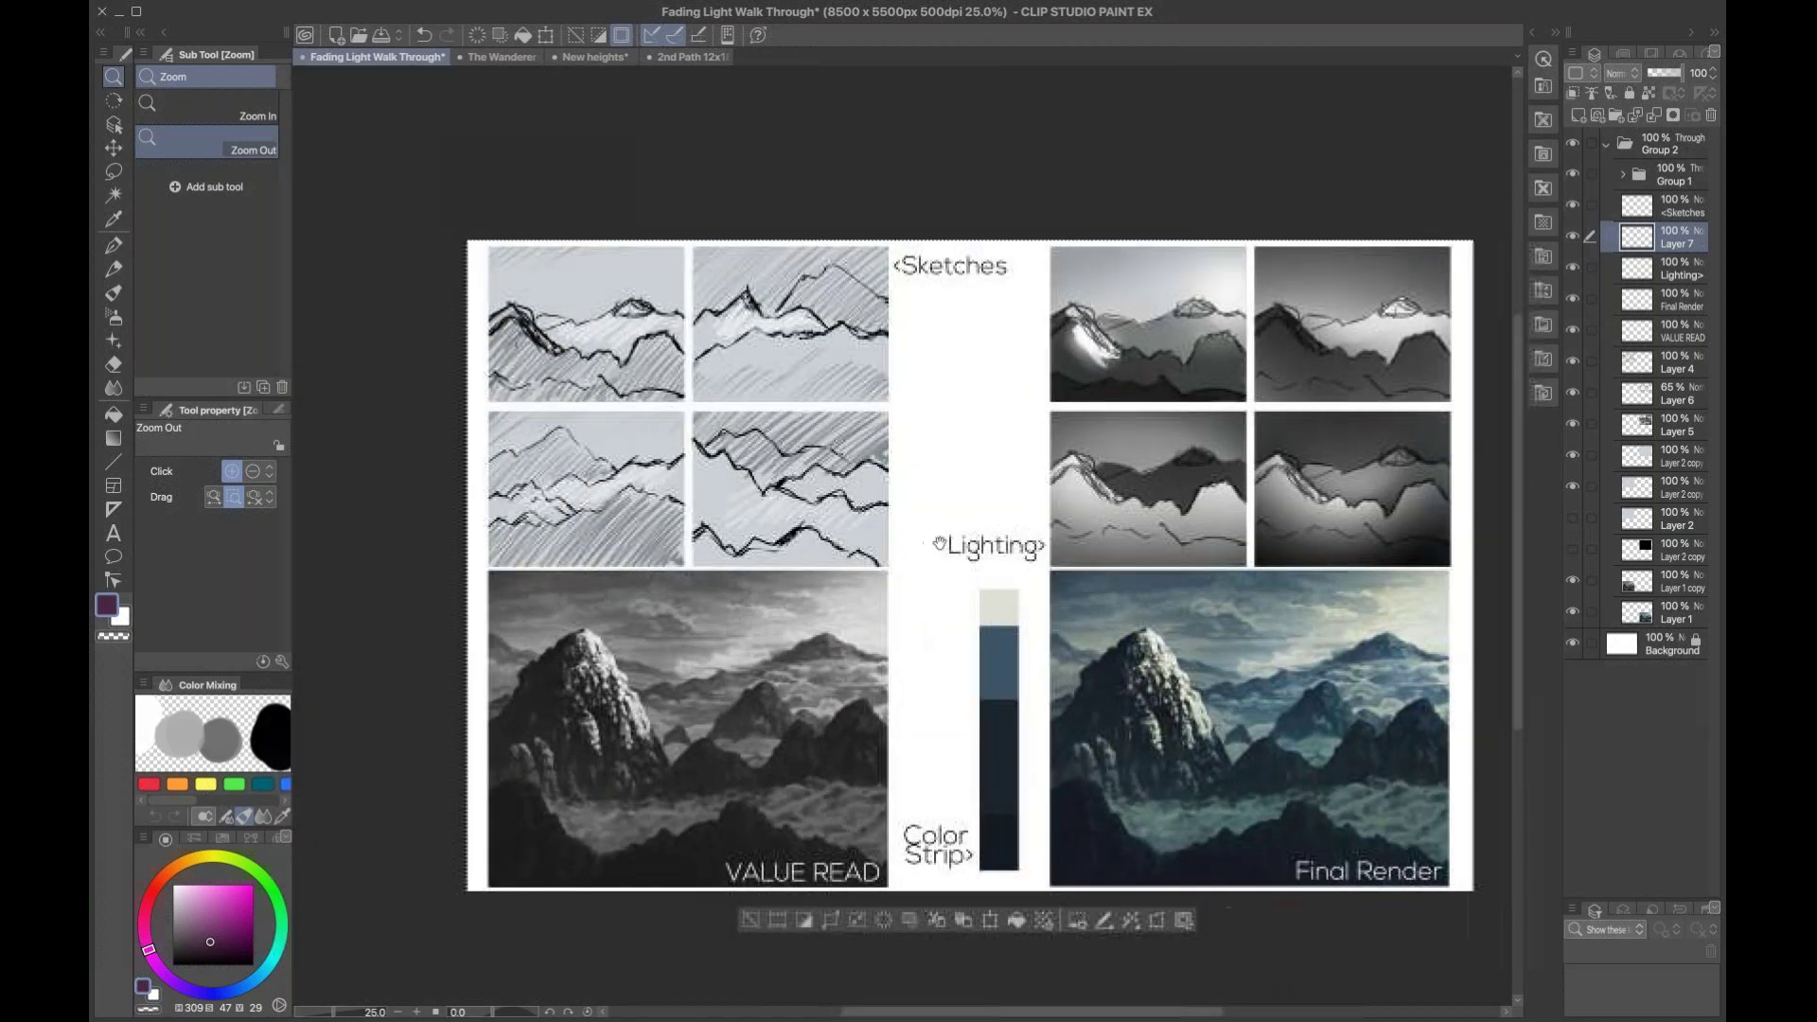
{"action": "scroll", "coordinate": [1046, 450], "scroll_direction": "up", "scroll_amount": 1}
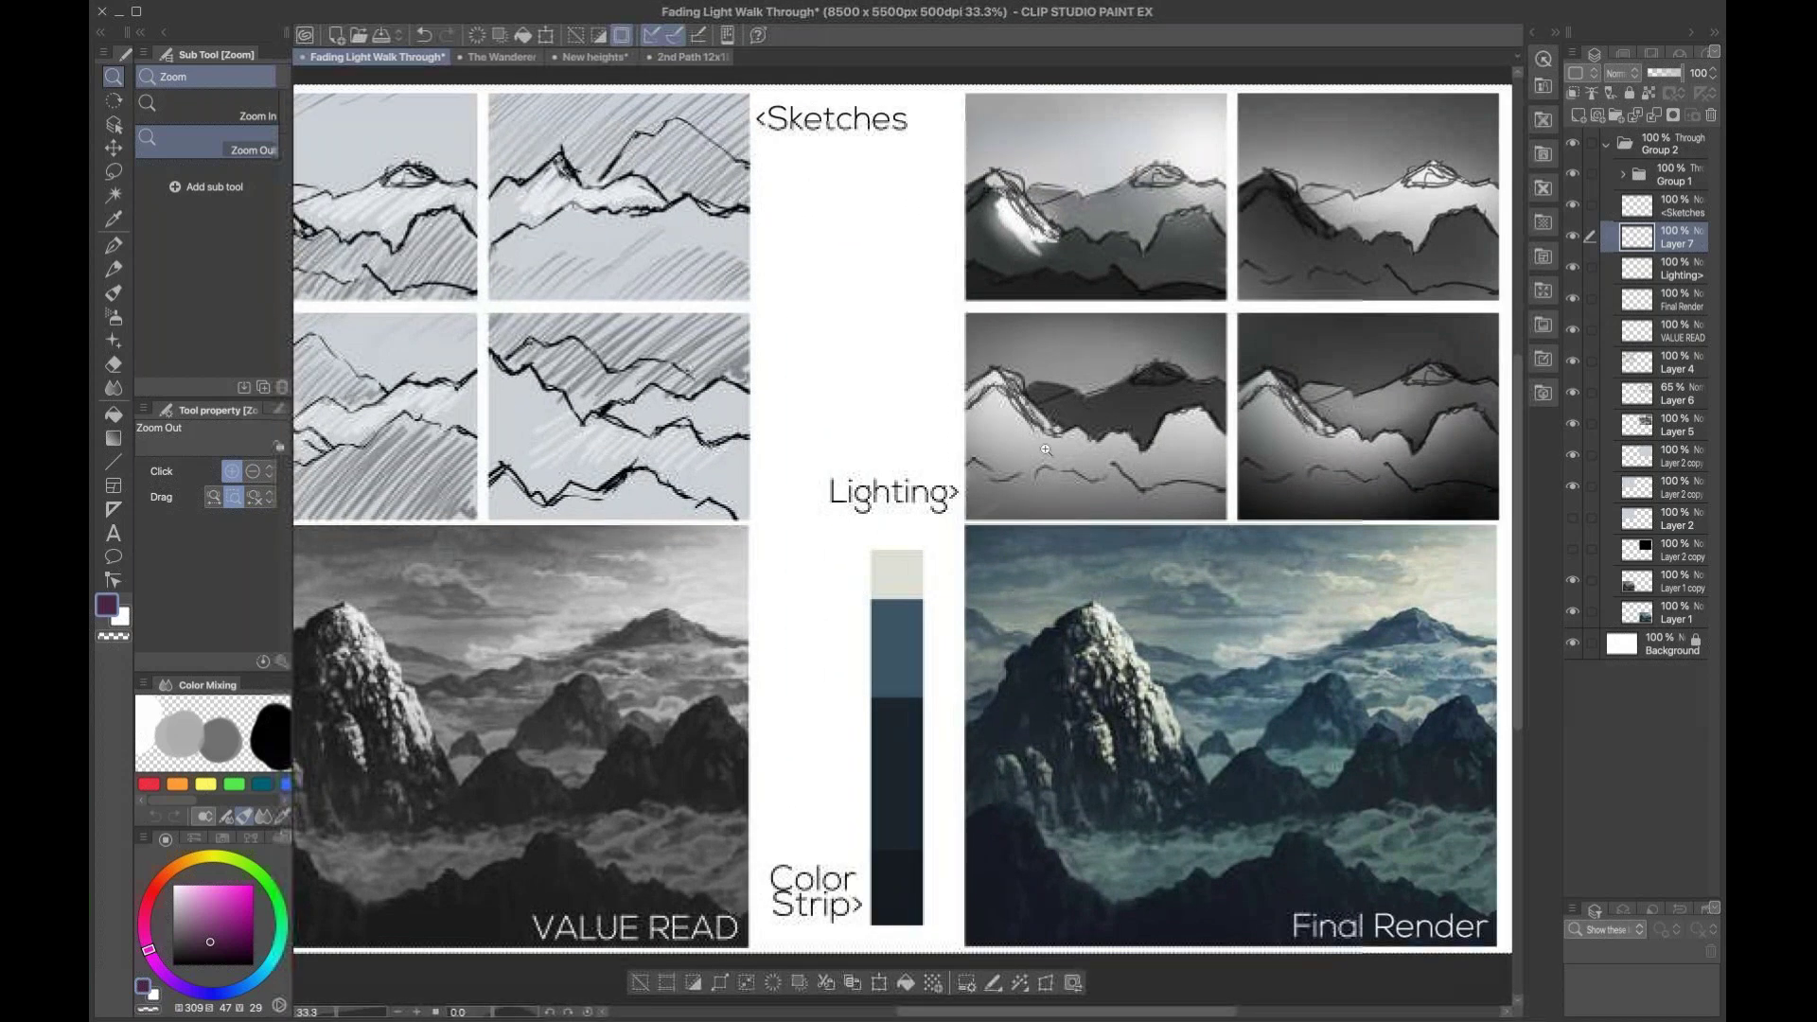
{"action": "scroll", "coordinate": [1046, 450], "scroll_direction": "down", "scroll_amount": 1}
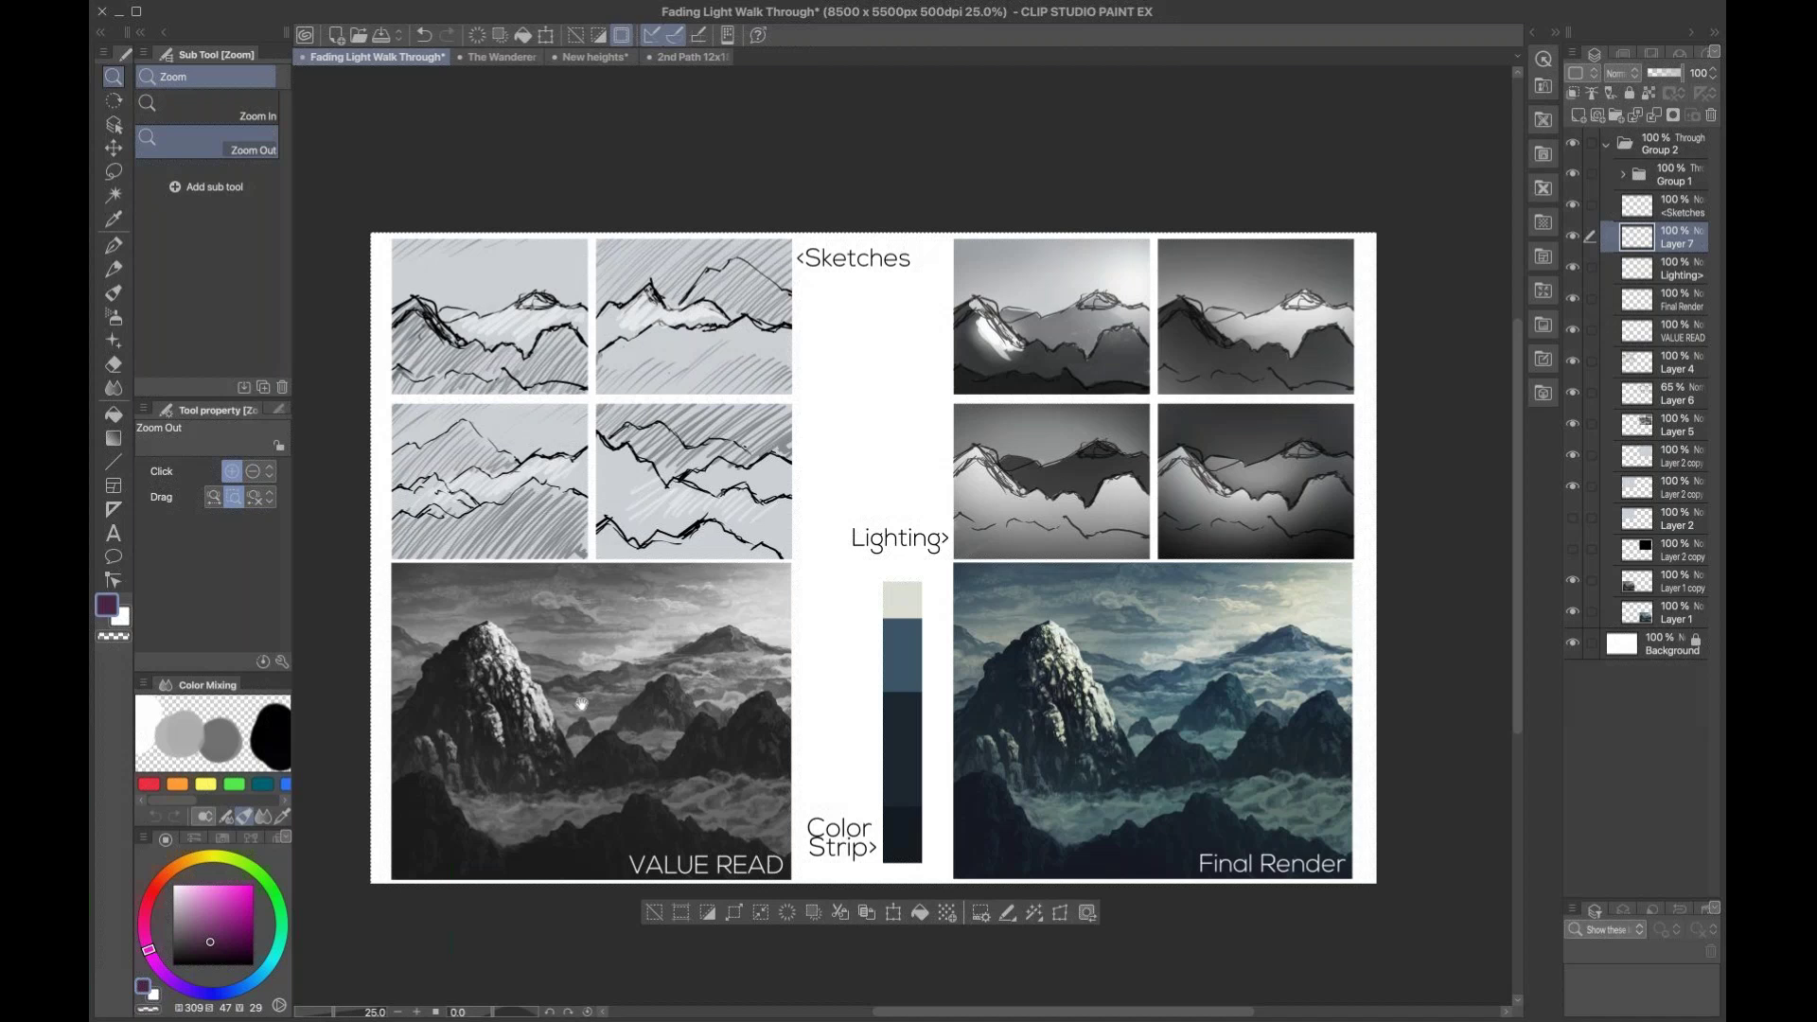
{"action": "mouse_move", "coordinate": [1190, 741]}
{"action": "left_mouse_down"}
{"action": "mouse_move", "coordinate": [1247, 695]}
{"action": "mouse_move", "coordinate": [1205, 717]}
{"action": "left_mouse_up"}
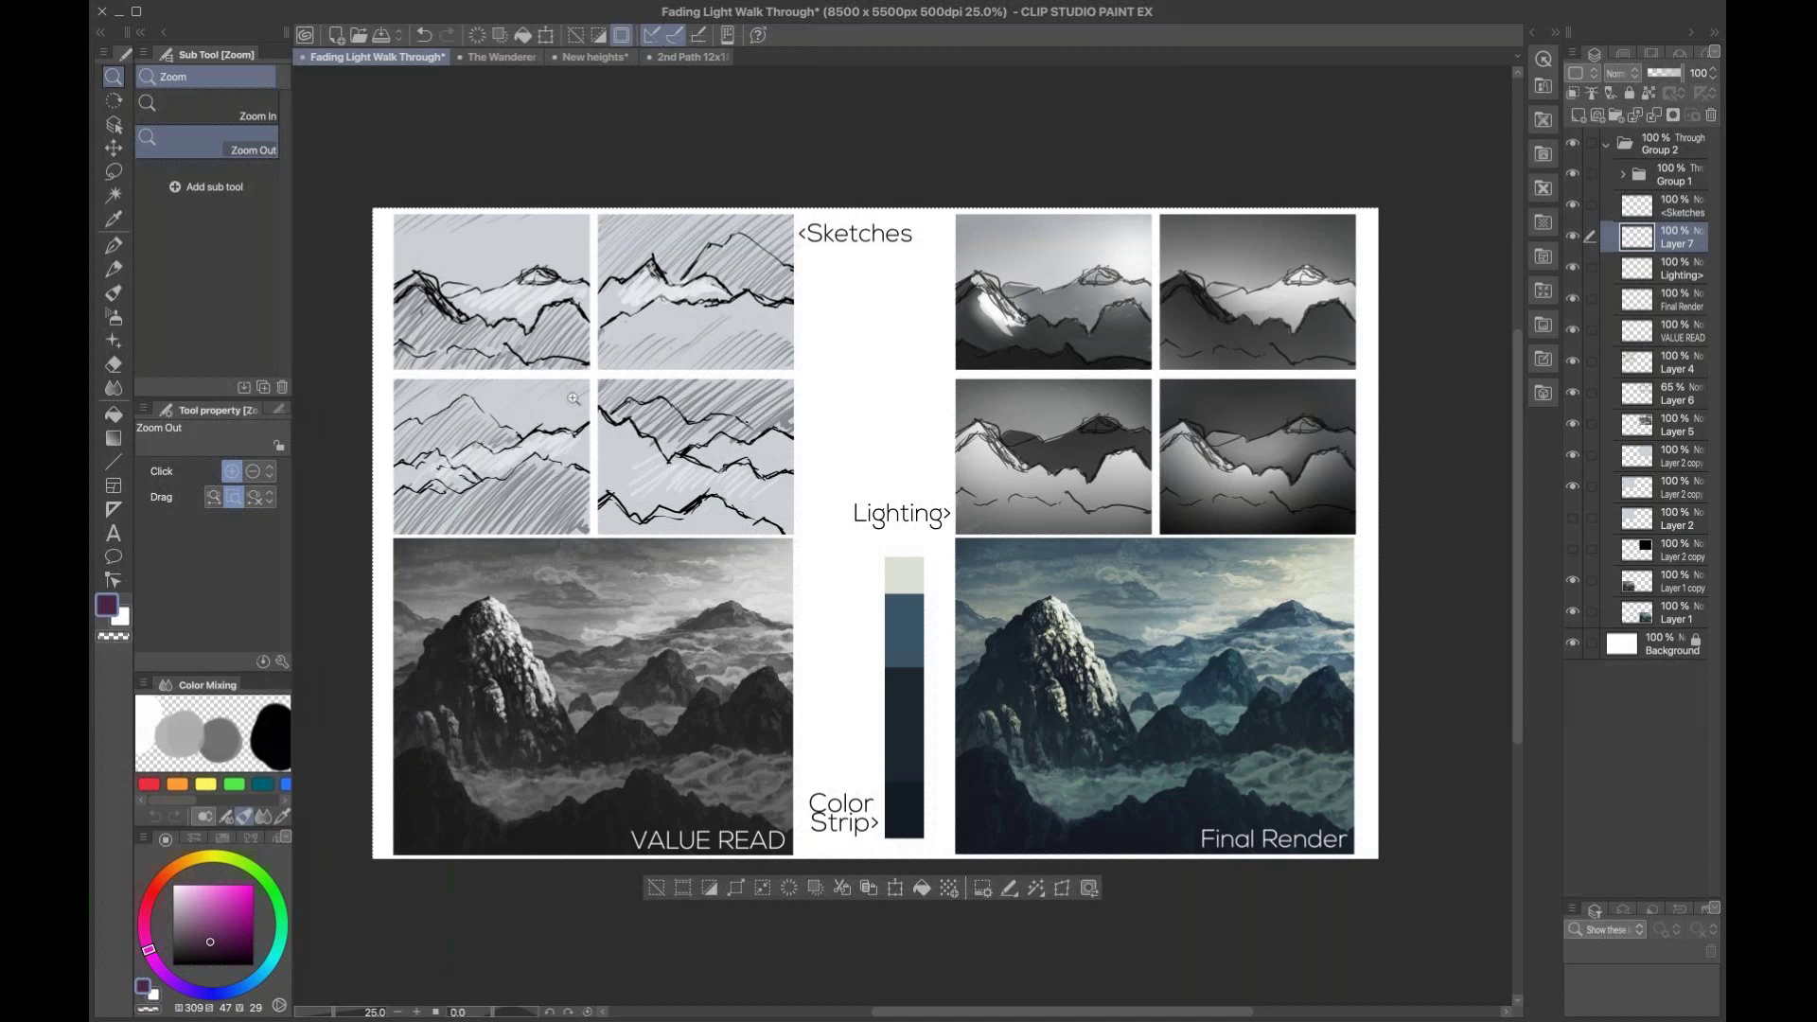
Step: Switch to The Wanderer Clip Studio Process document and examine its four numbered composition sketches
{"action": "left_click", "coordinate": [508, 59]}
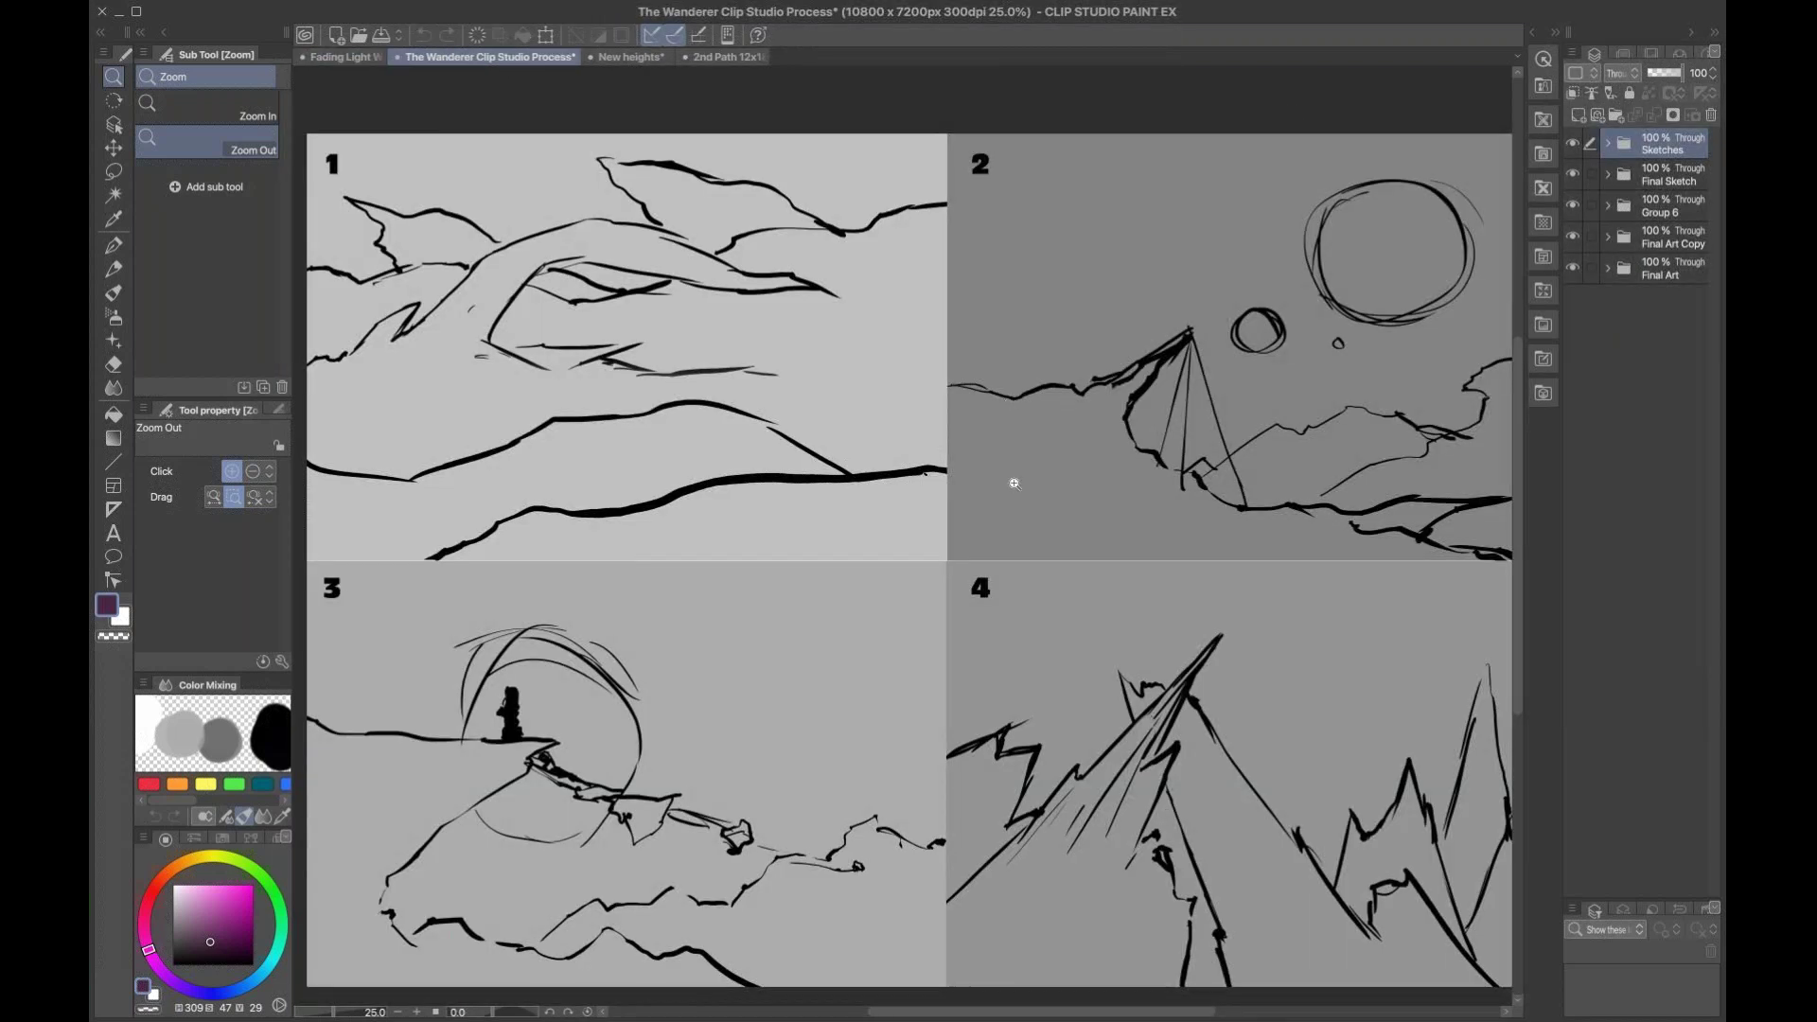
{"action": "left_click_drag", "start_coordinate": [1043, 624], "coordinate": [1023, 590]}
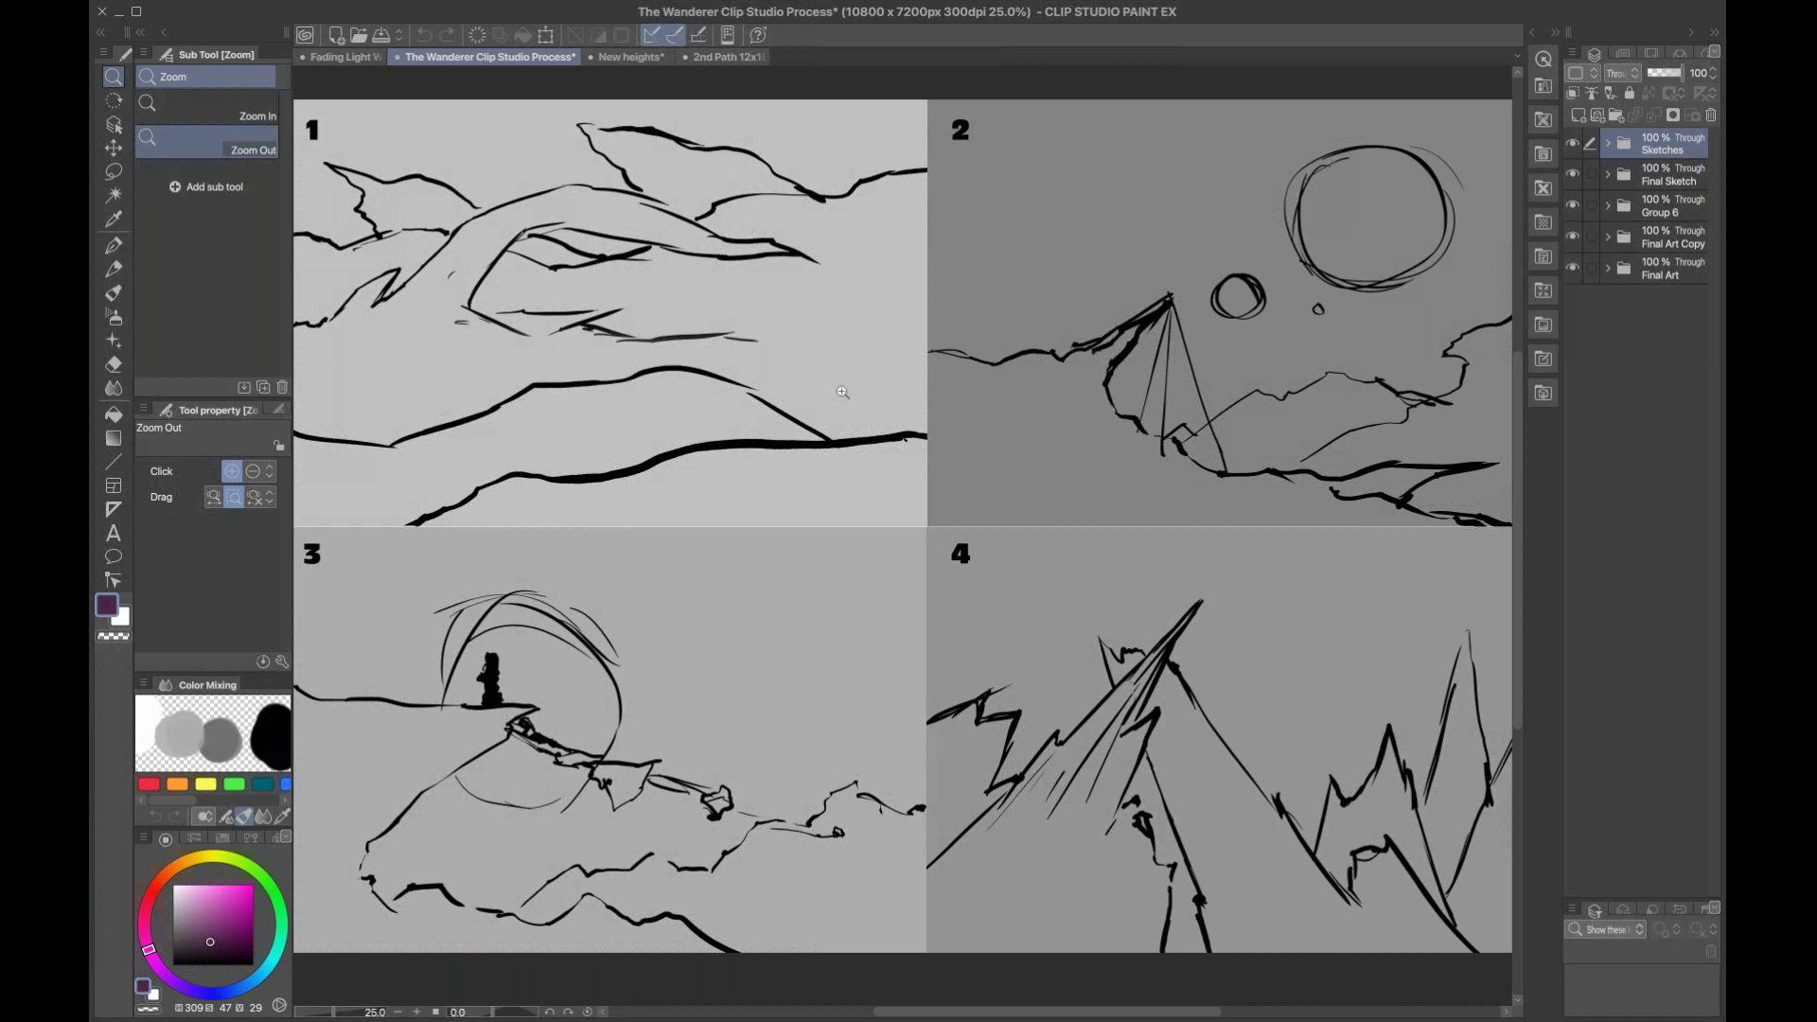
{"action": "left_click_drag", "start_coordinate": [788, 535], "coordinate": [799, 545]}
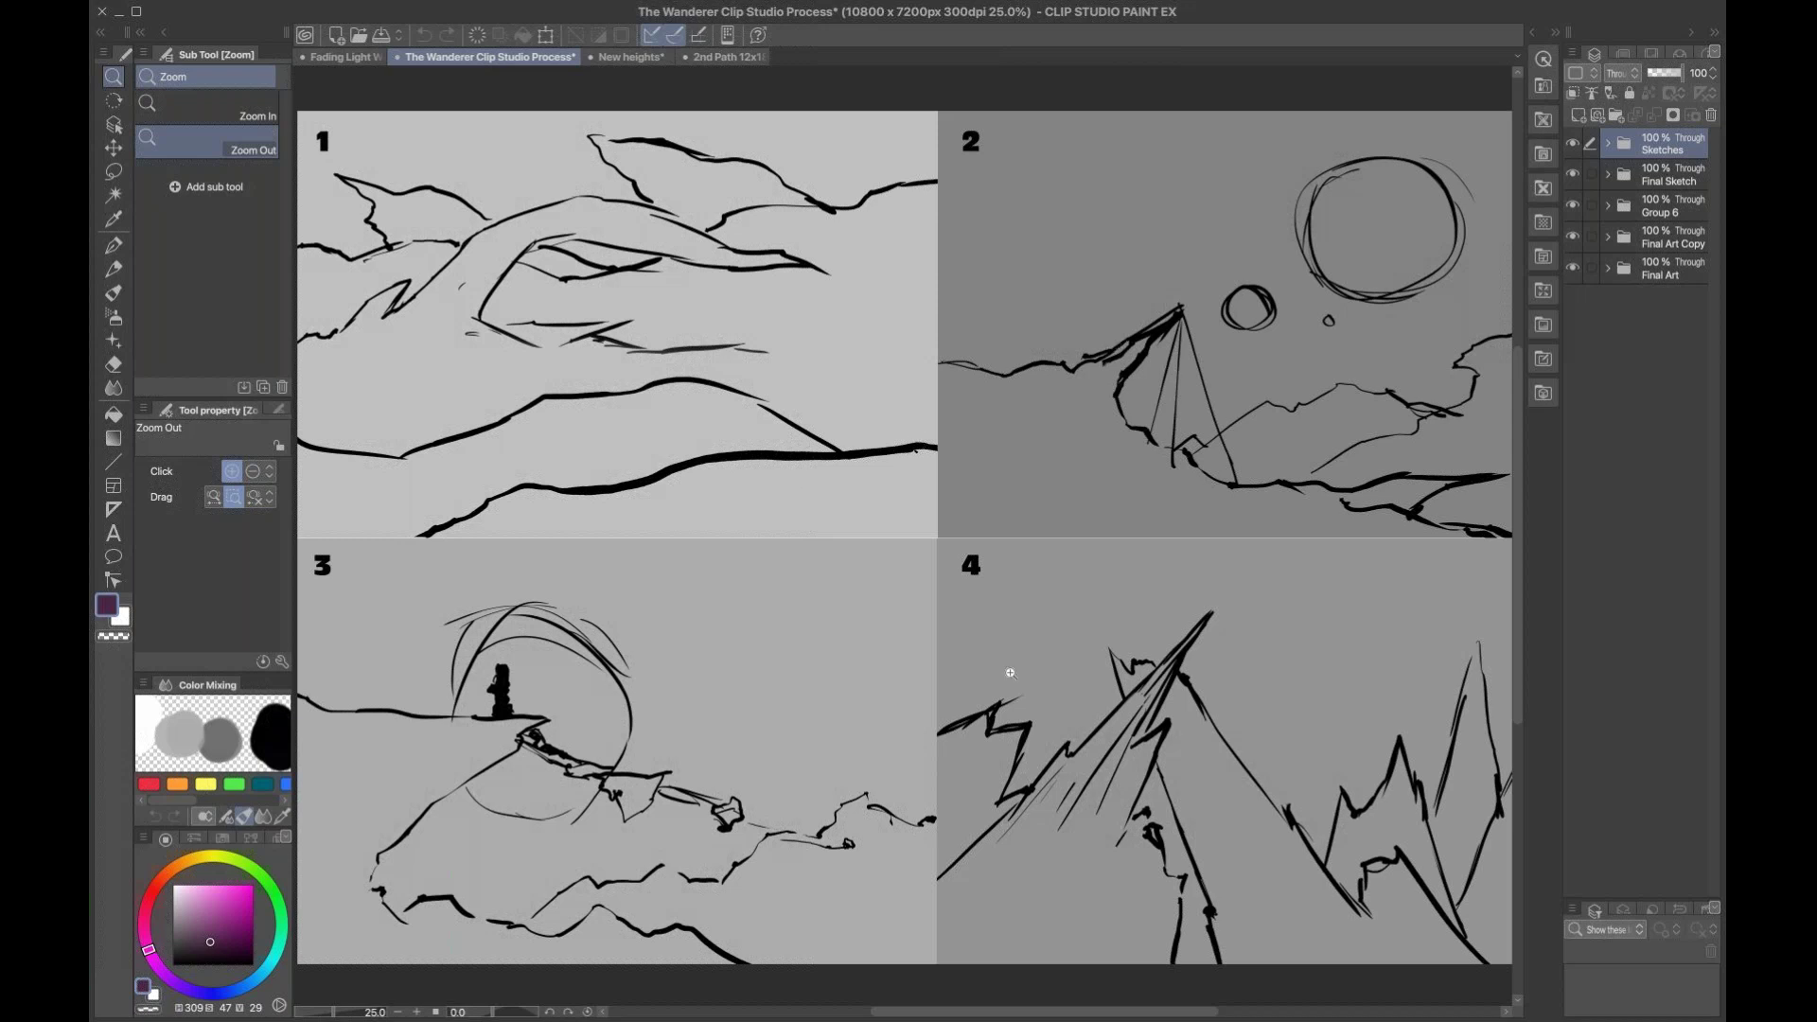
{"action": "left_click_drag", "start_coordinate": [1216, 520], "coordinate": [1280, 510]}
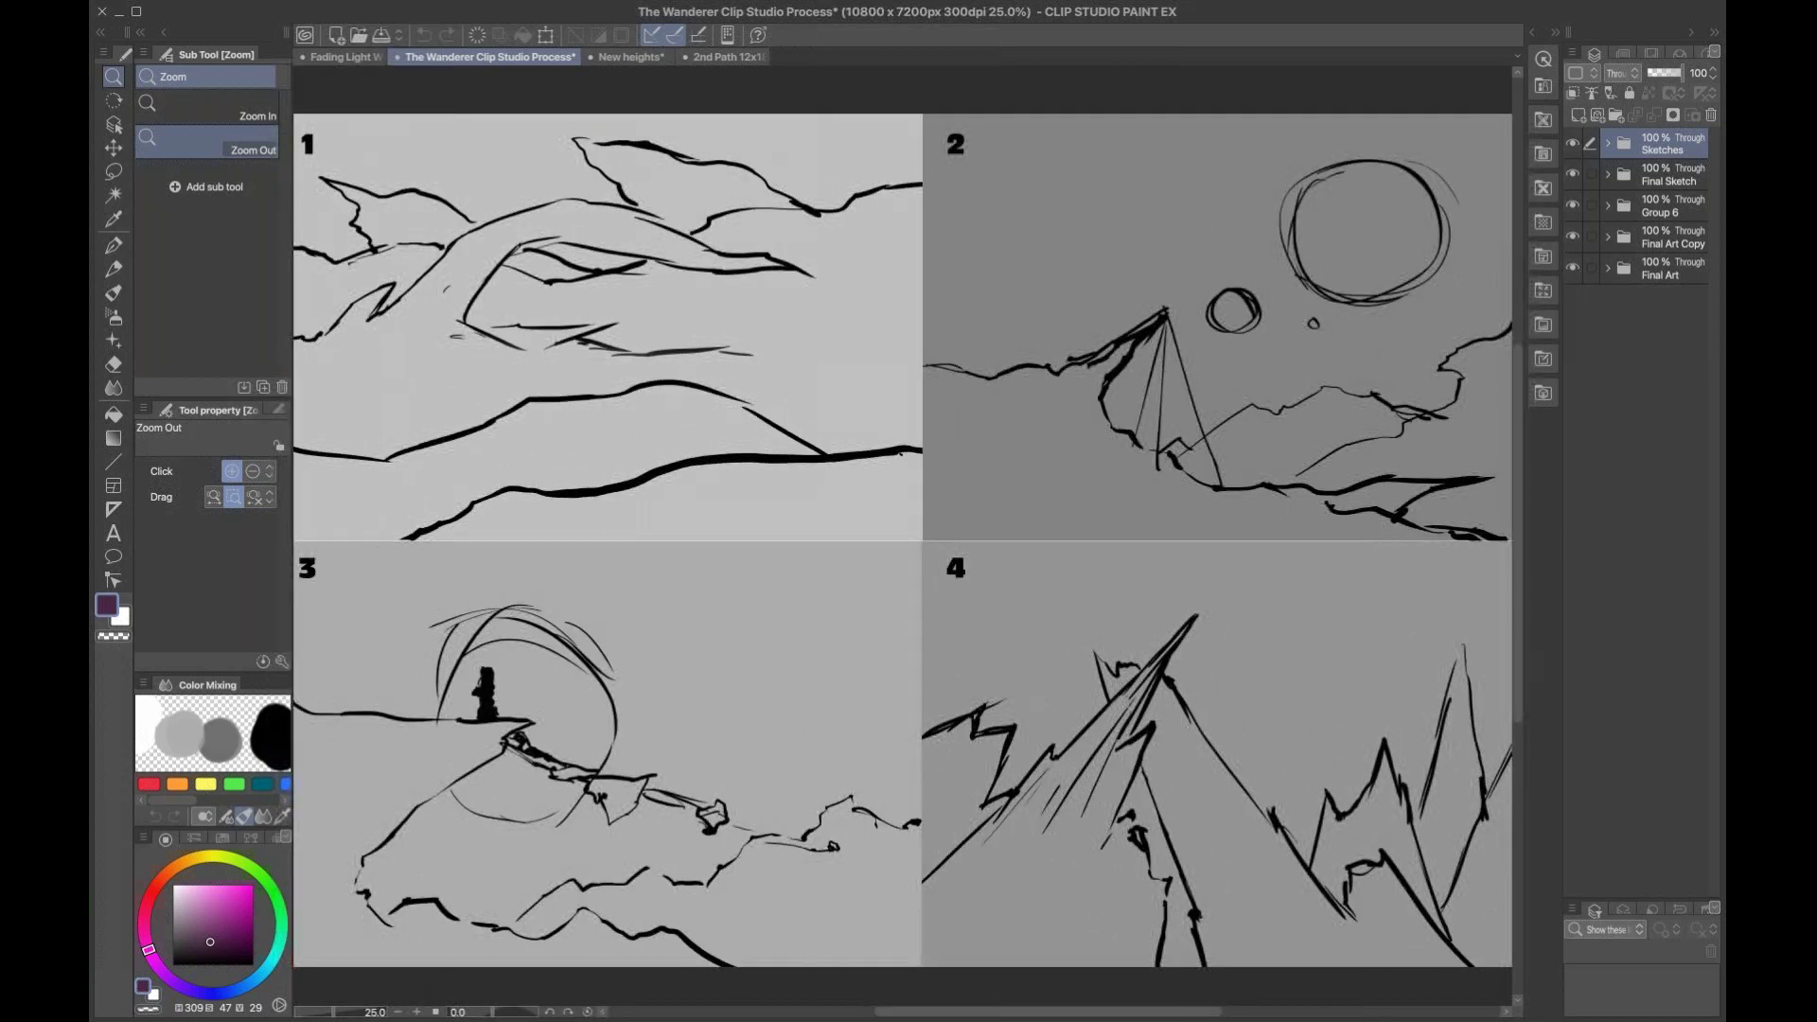
Step: Hide the Sketches, Final Sketch and Group 6 folders in turn to reveal the flat color block-in
{"action": "left_click", "coordinate": [1574, 145]}
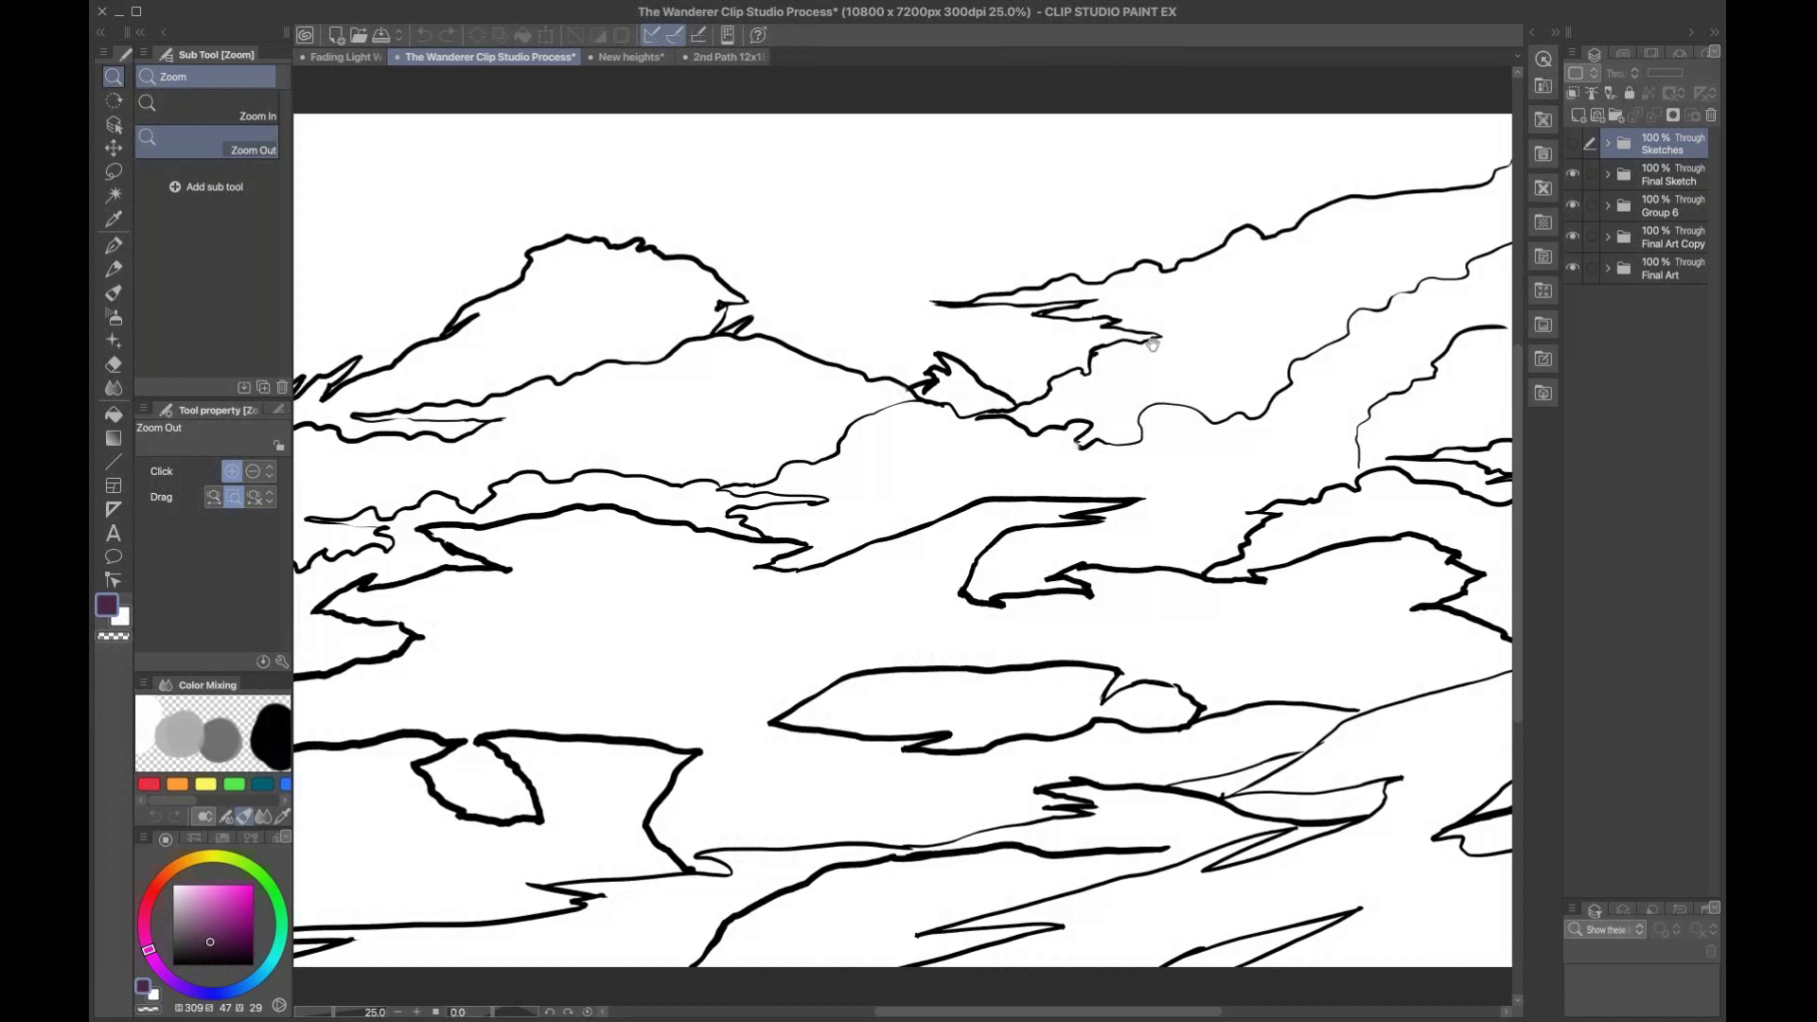
{"action": "left_click", "coordinate": [1574, 147]}
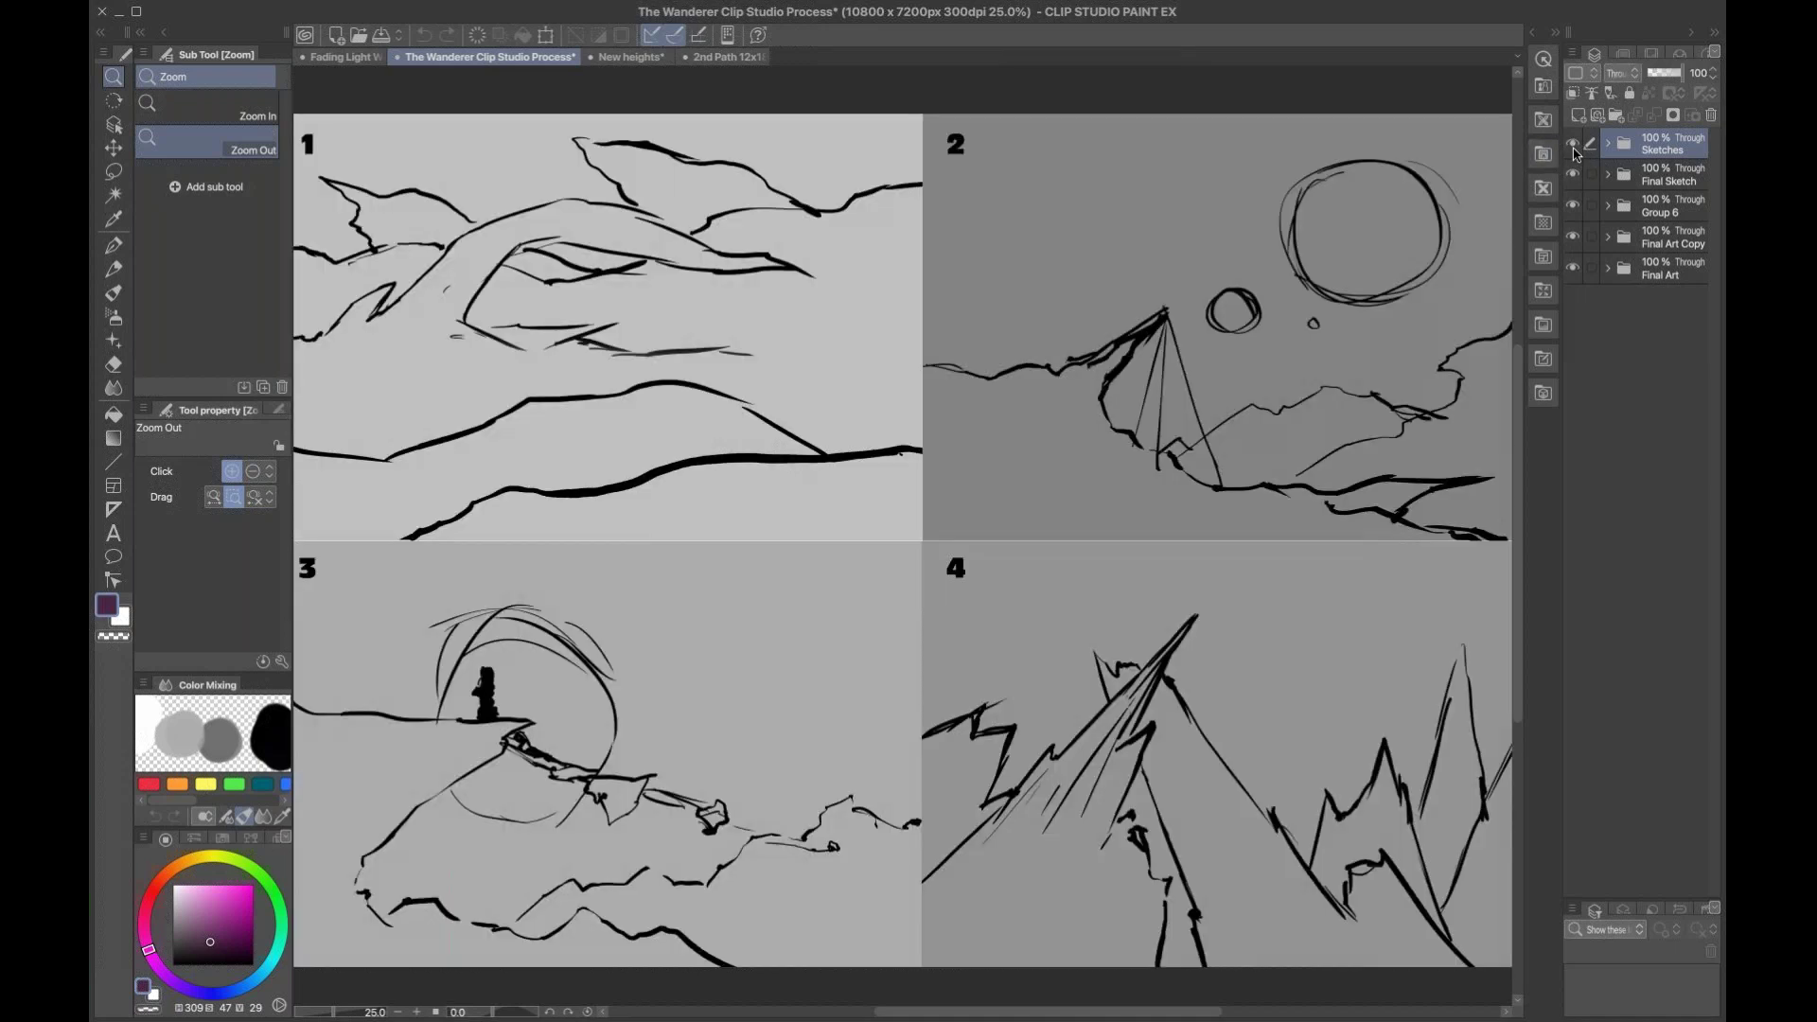
{"action": "left_click", "coordinate": [1573, 146]}
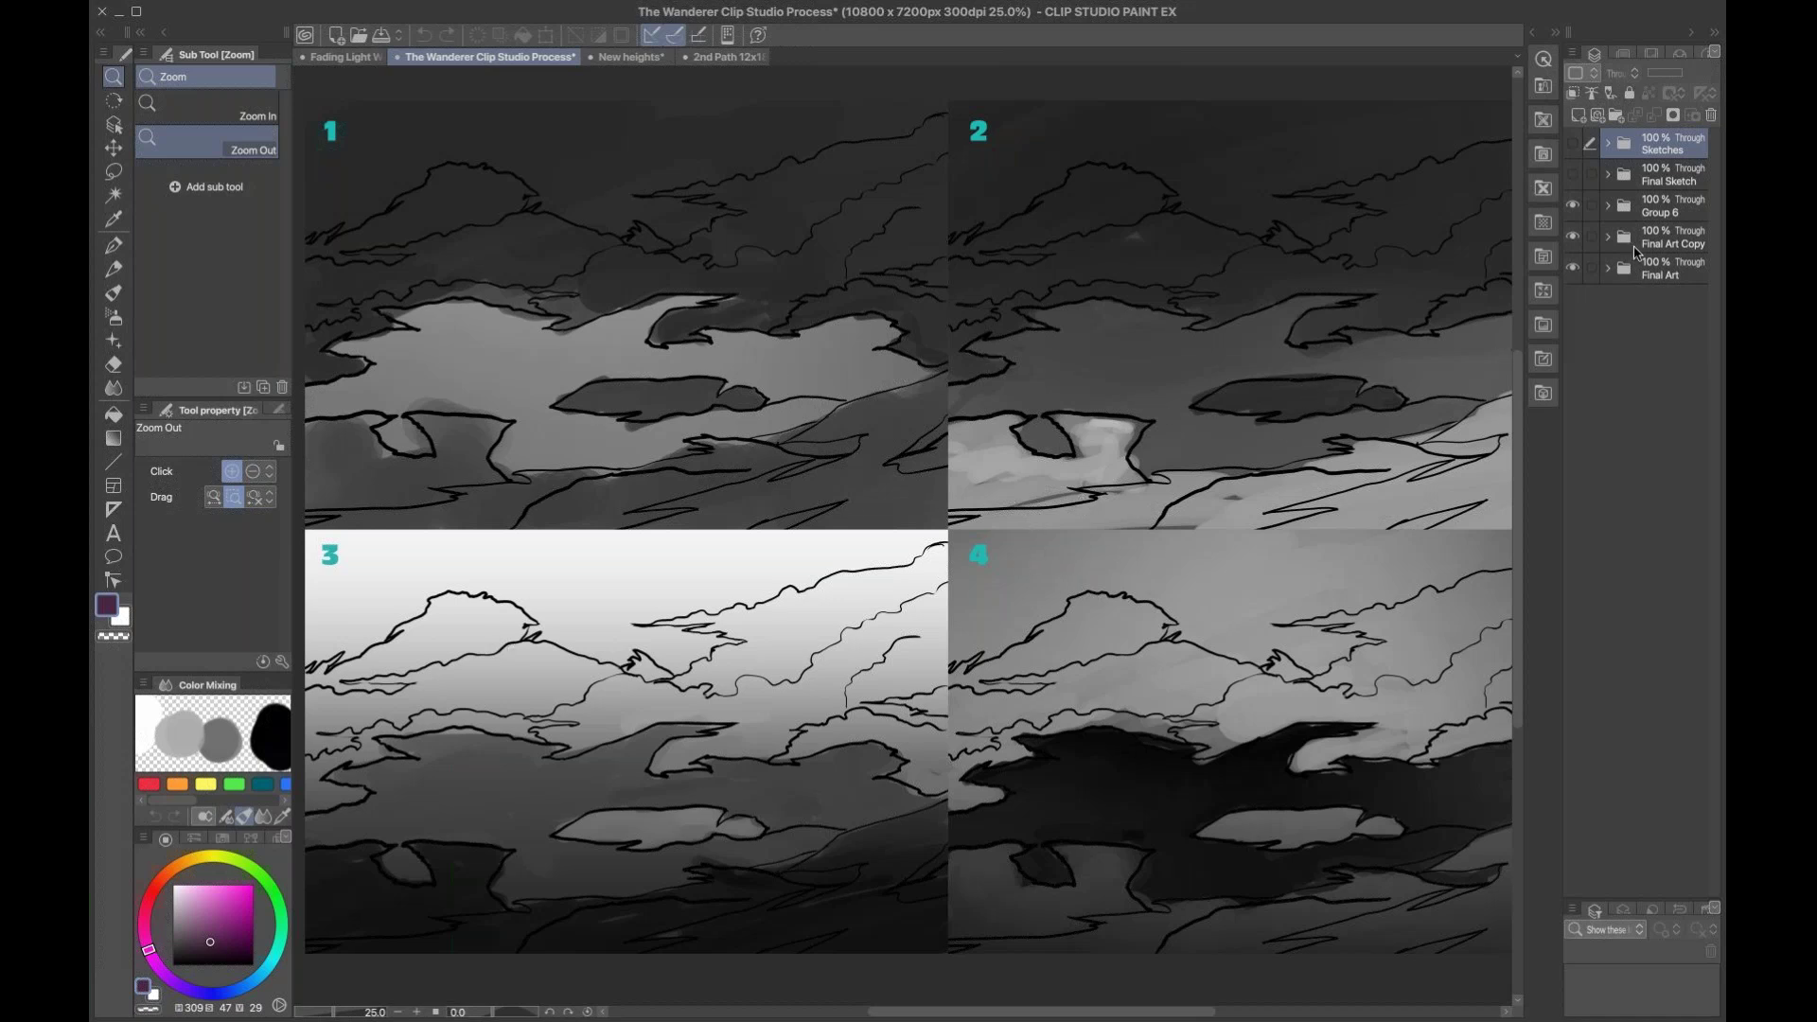
{"action": "left_click", "coordinate": [1573, 207]}
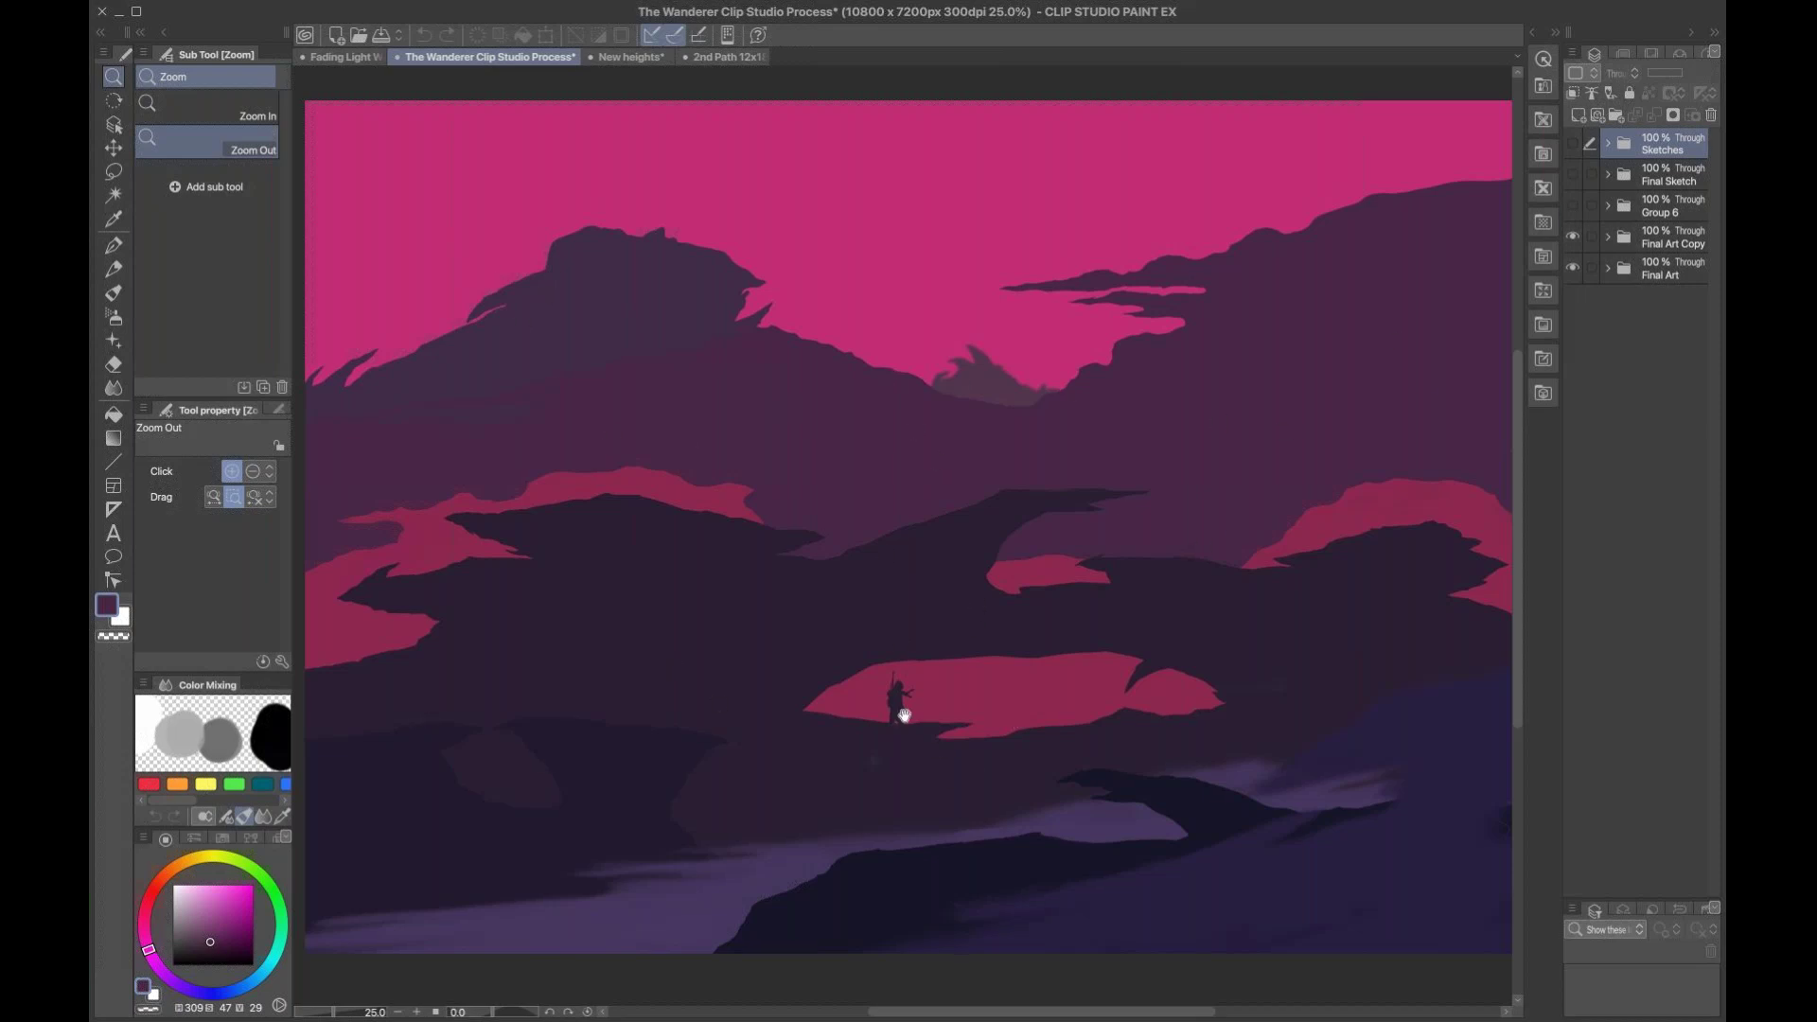
Step: Hide the Final Art Copy folder to reveal the finished painting and expand the Final Art folder's layers
{"action": "left_click_drag", "start_coordinate": [1144, 450], "coordinate": [1136, 453]}
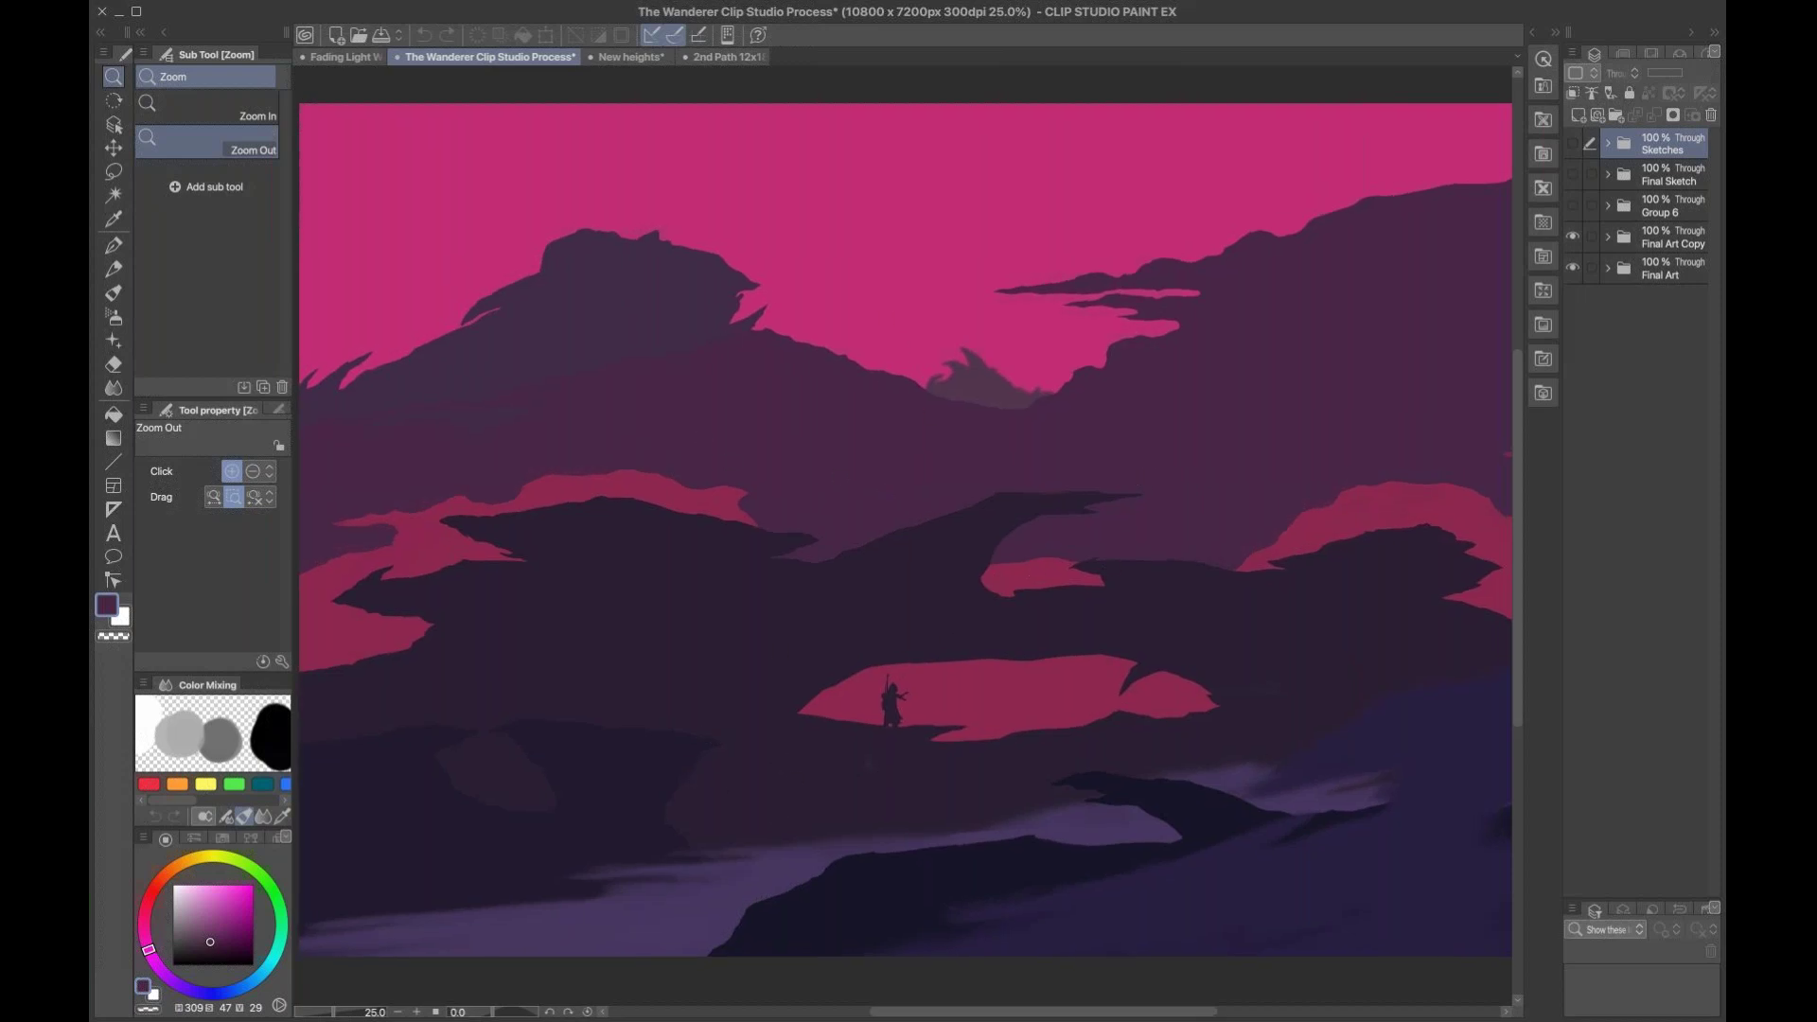
{"action": "left_click", "coordinate": [1572, 238]}
{"action": "mouse_move", "coordinate": [721, 834]}
{"action": "left_mouse_down"}
{"action": "mouse_move", "coordinate": [729, 815]}
{"action": "mouse_move", "coordinate": [682, 854]}
{"action": "left_mouse_up"}
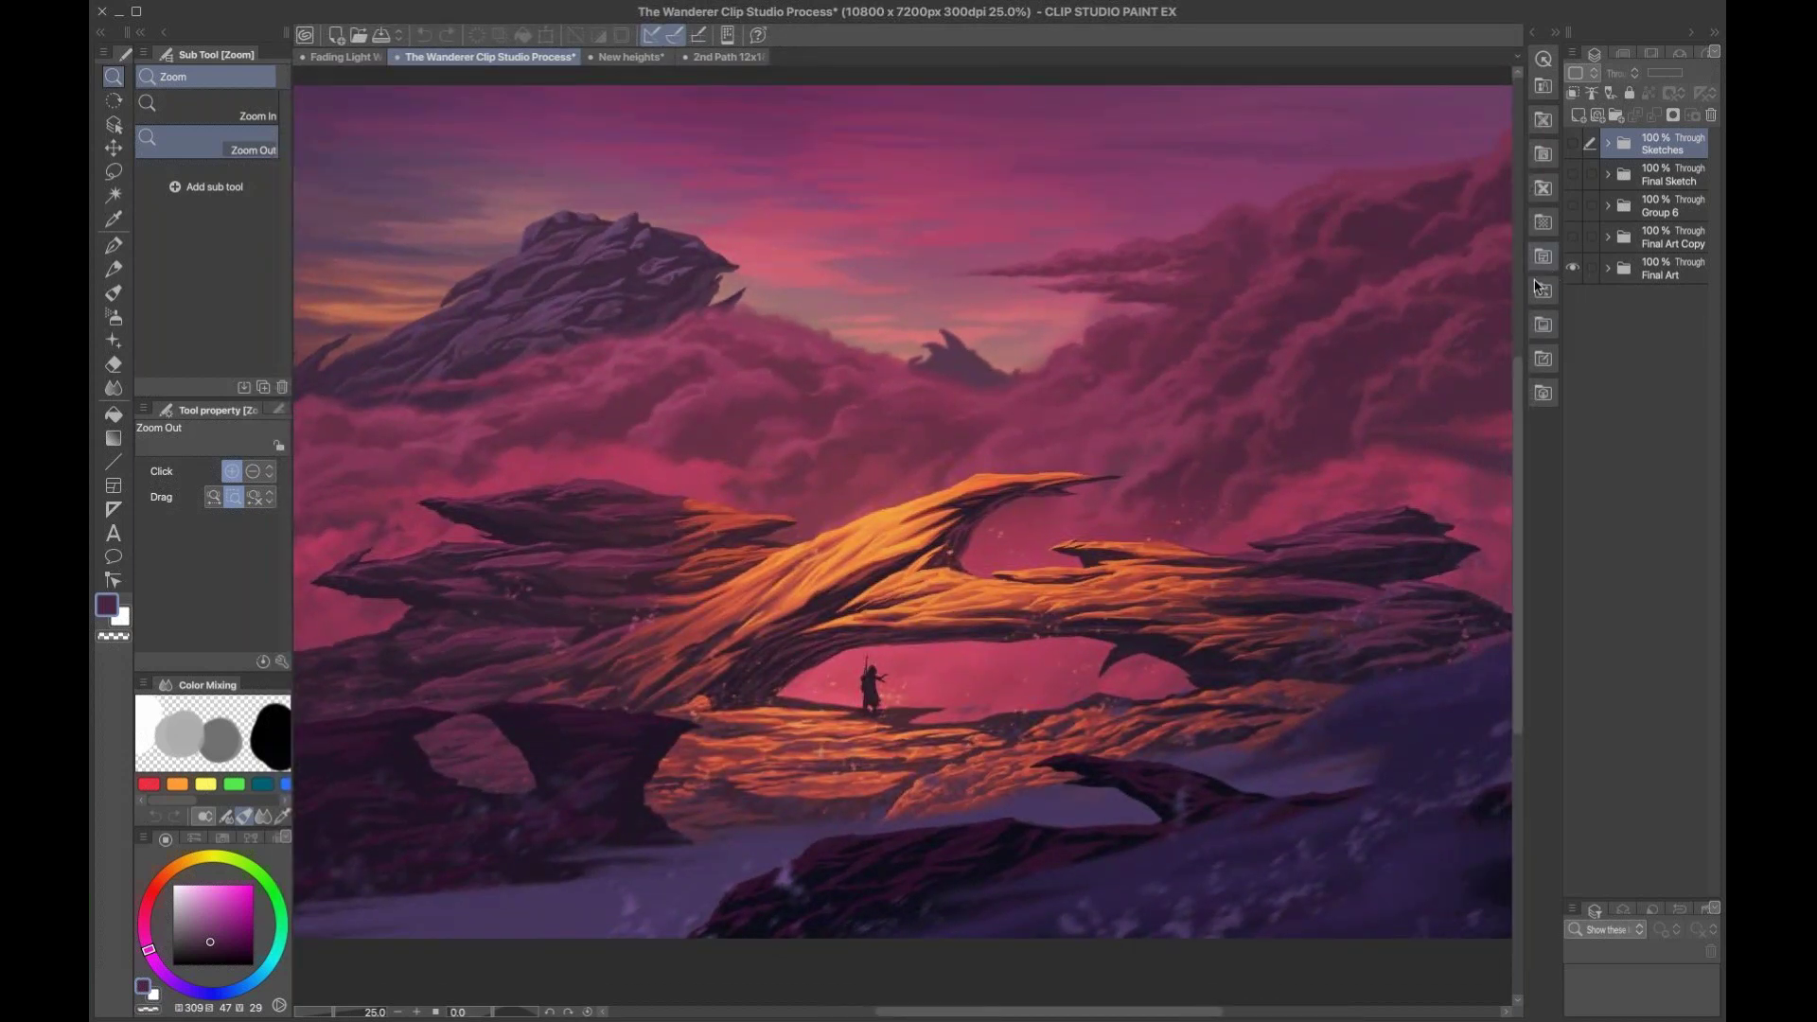
{"action": "left_click", "coordinate": [1607, 271]}
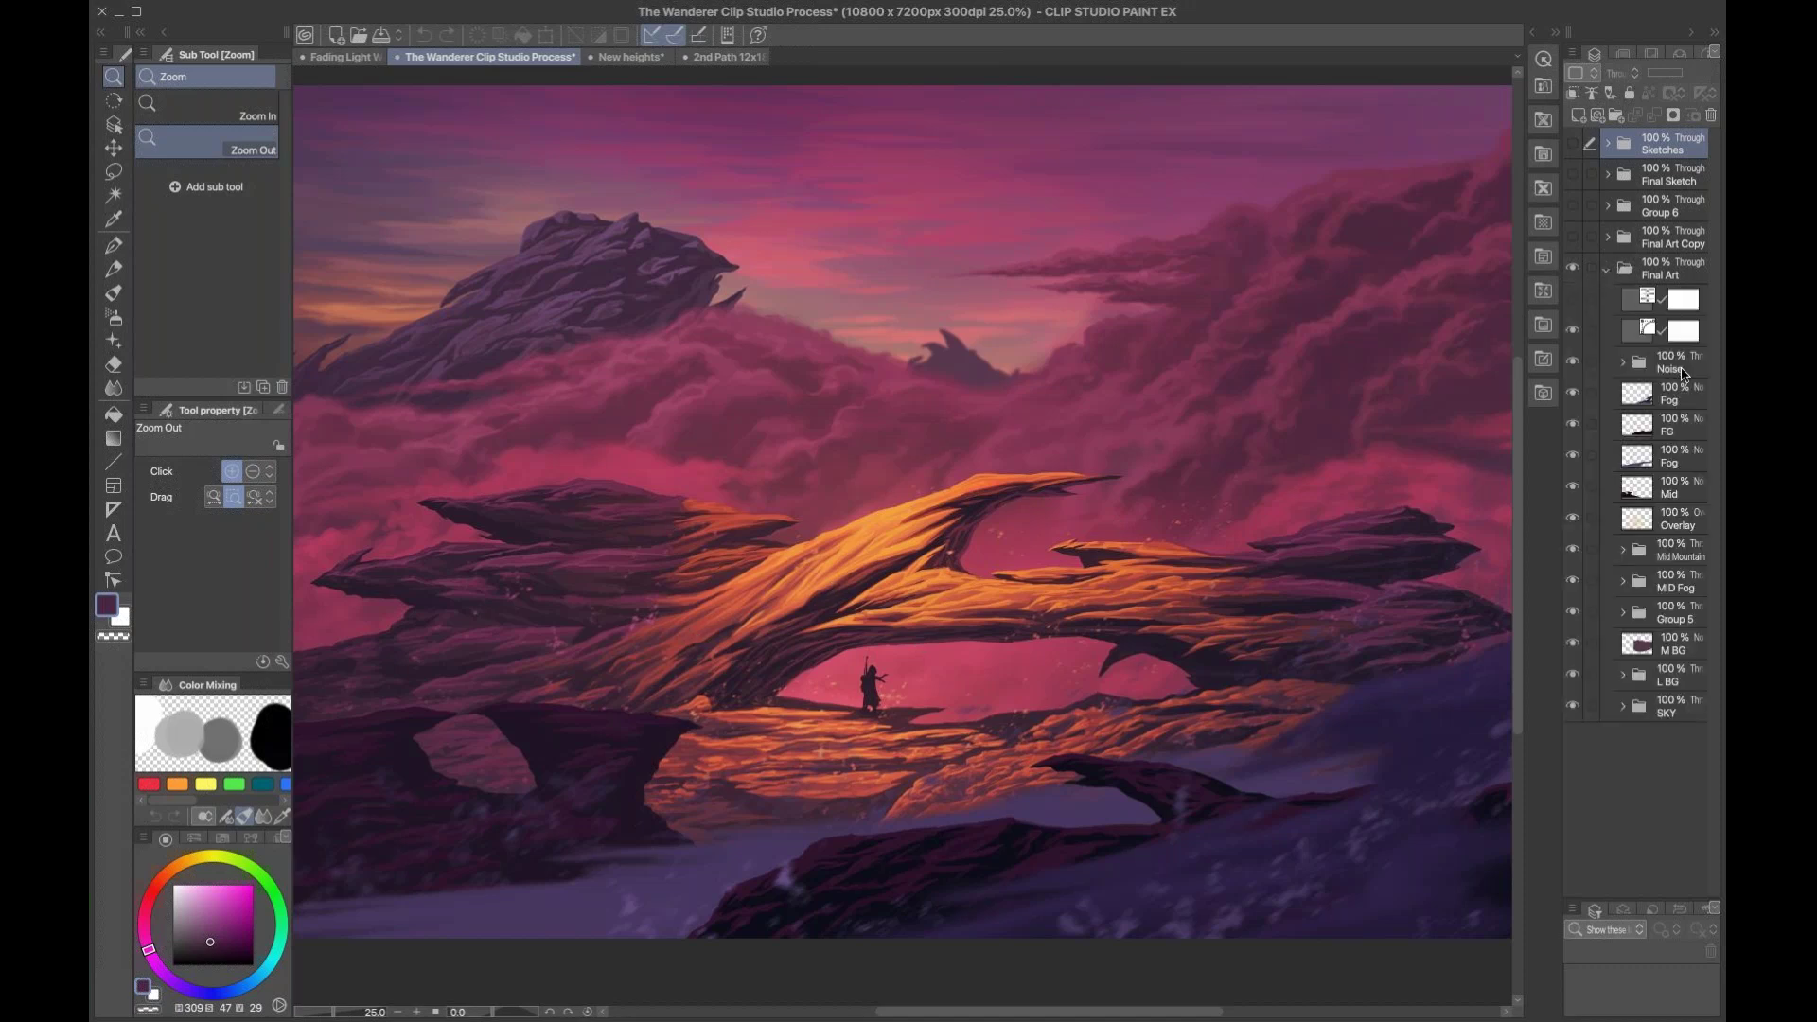
Step: Select the Noise folder in Final Art and toggle its visibility to compare the painting with and without it
{"action": "left_click", "coordinate": [1681, 367]}
{"action": "left_click", "coordinate": [1572, 363]}
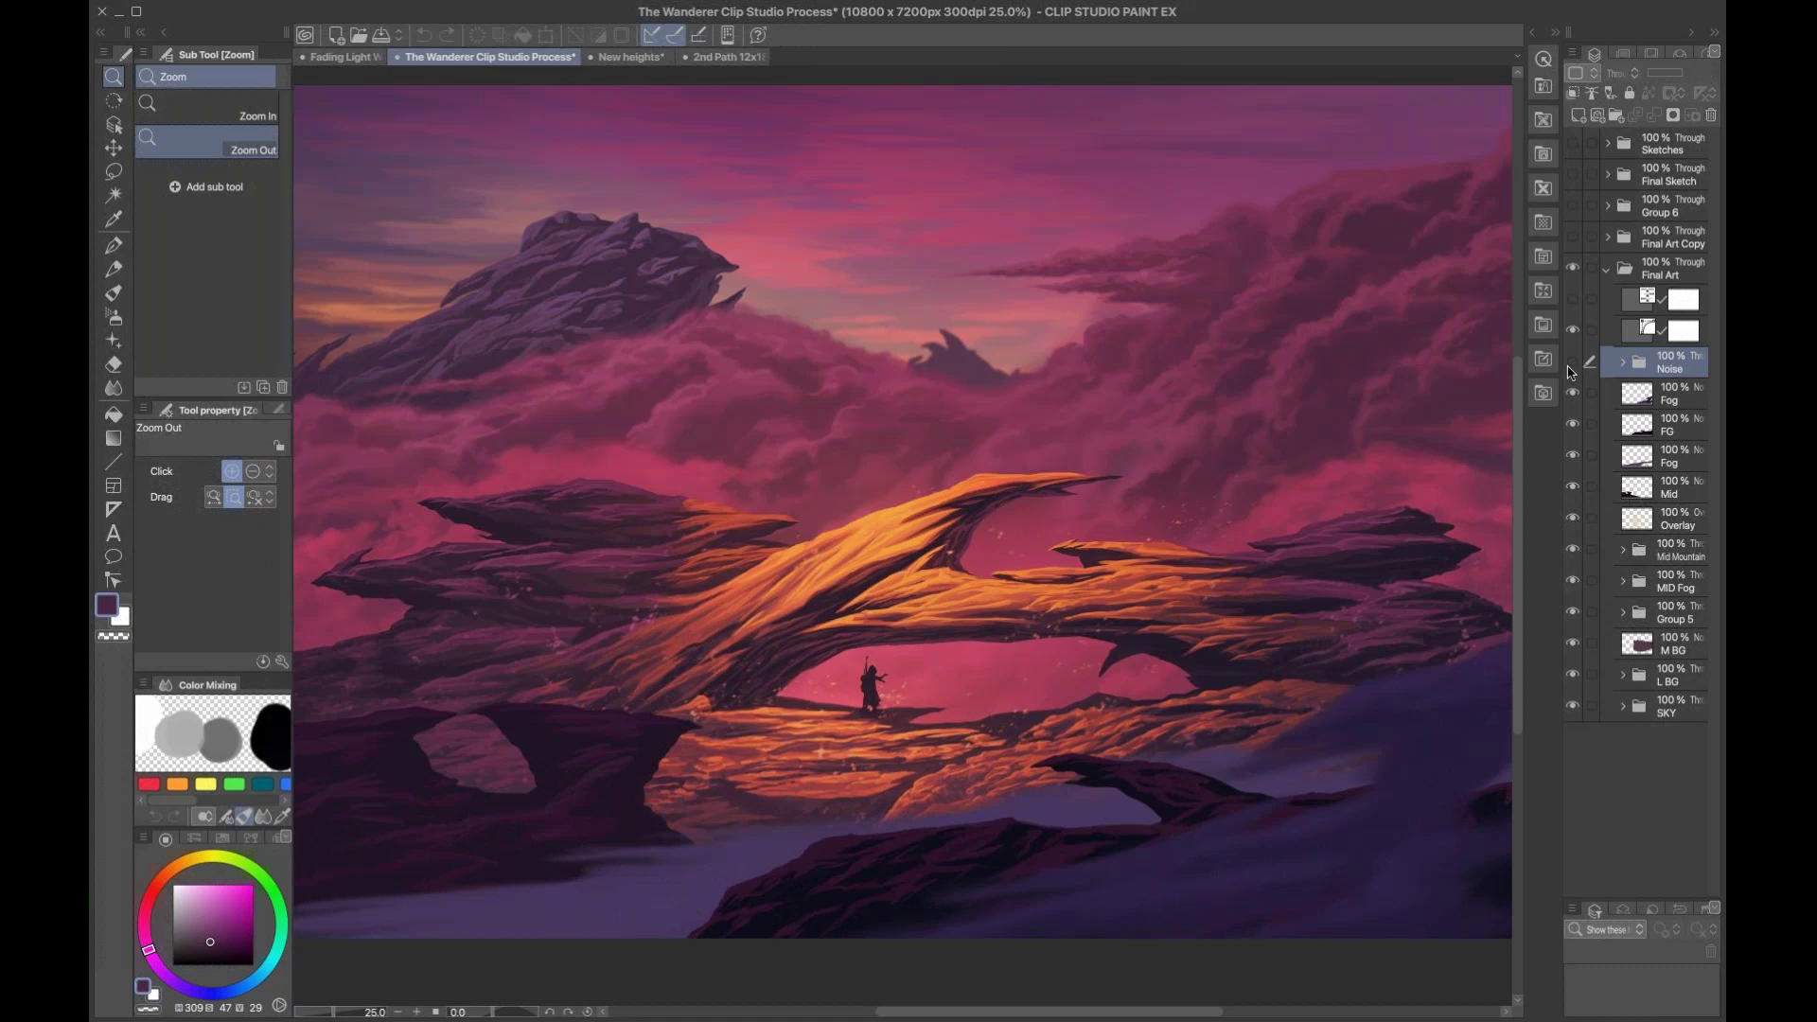
{"action": "left_click", "coordinate": [1573, 363]}
{"action": "left_click", "coordinate": [1573, 363]}
{"action": "left_click", "coordinate": [1573, 363]}
{"action": "left_click", "coordinate": [1573, 363]}
Step: Hide both Fog layers, FG, Mid, Overlay, and the Mid Mountain and MID Fog folders in turn to expose the background
{"action": "left_click", "coordinate": [1573, 394]}
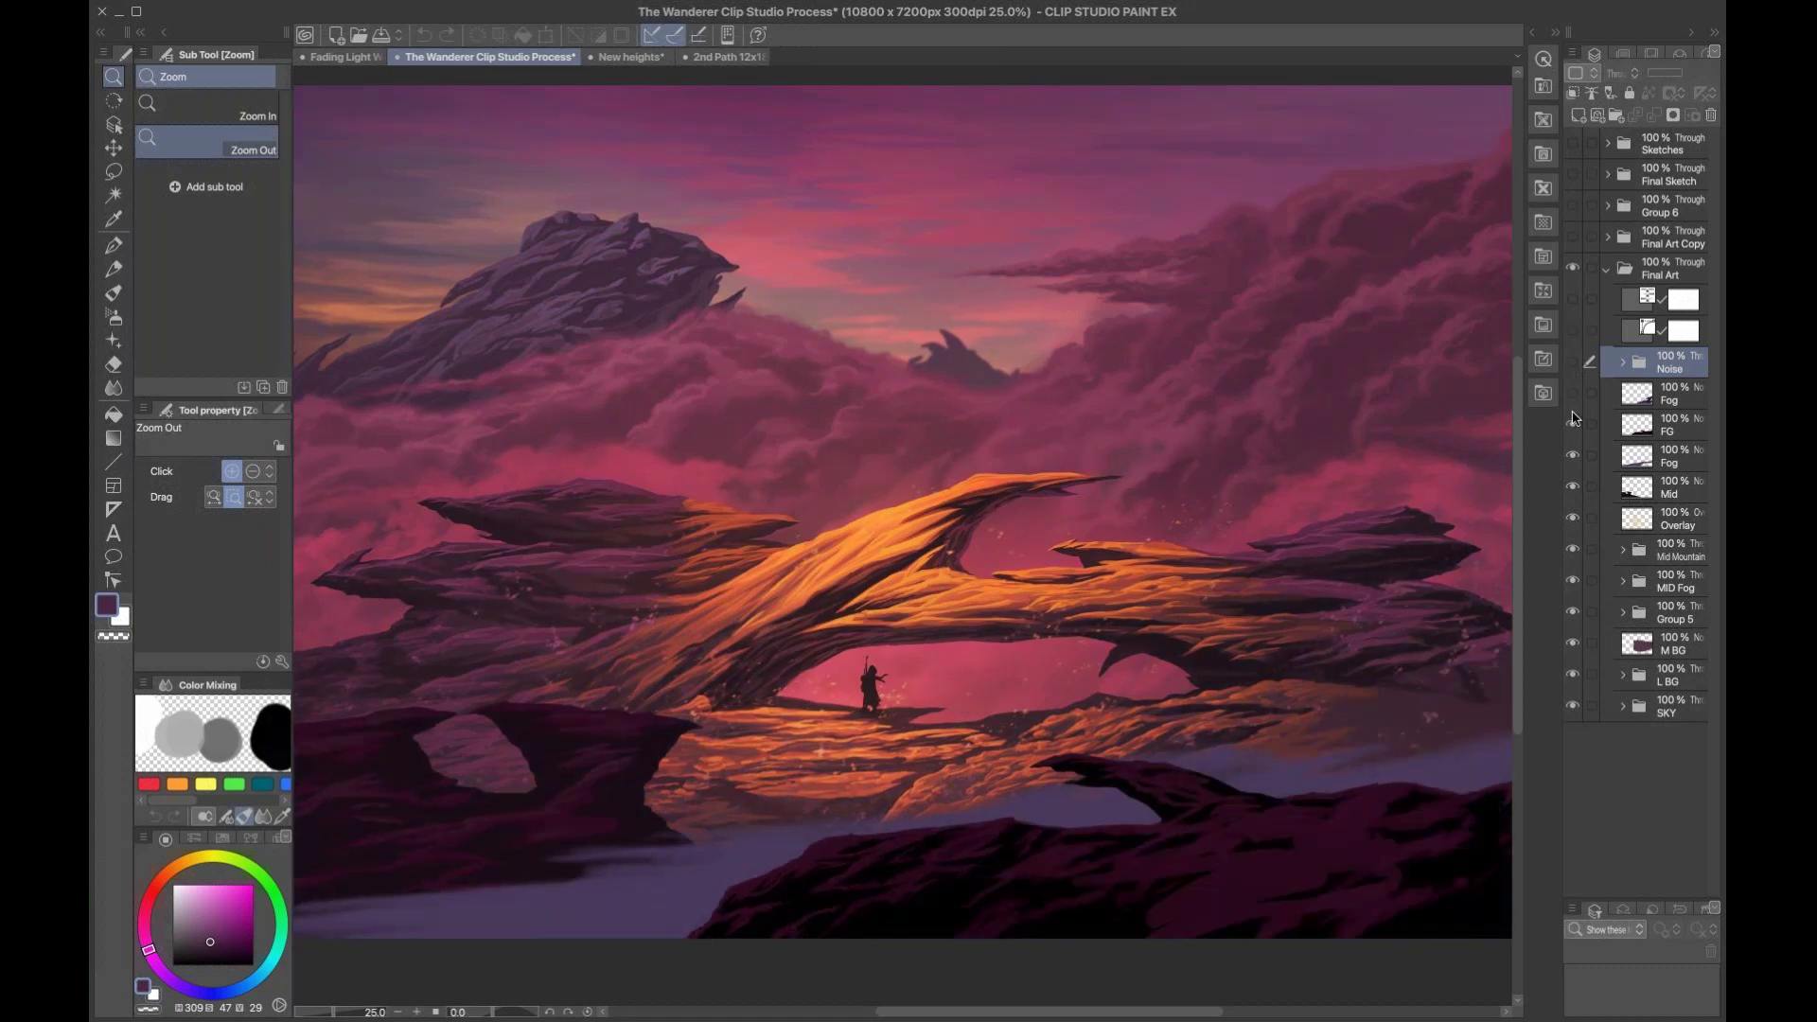
{"action": "left_click", "coordinate": [1573, 425]}
{"action": "left_click", "coordinate": [1573, 456]}
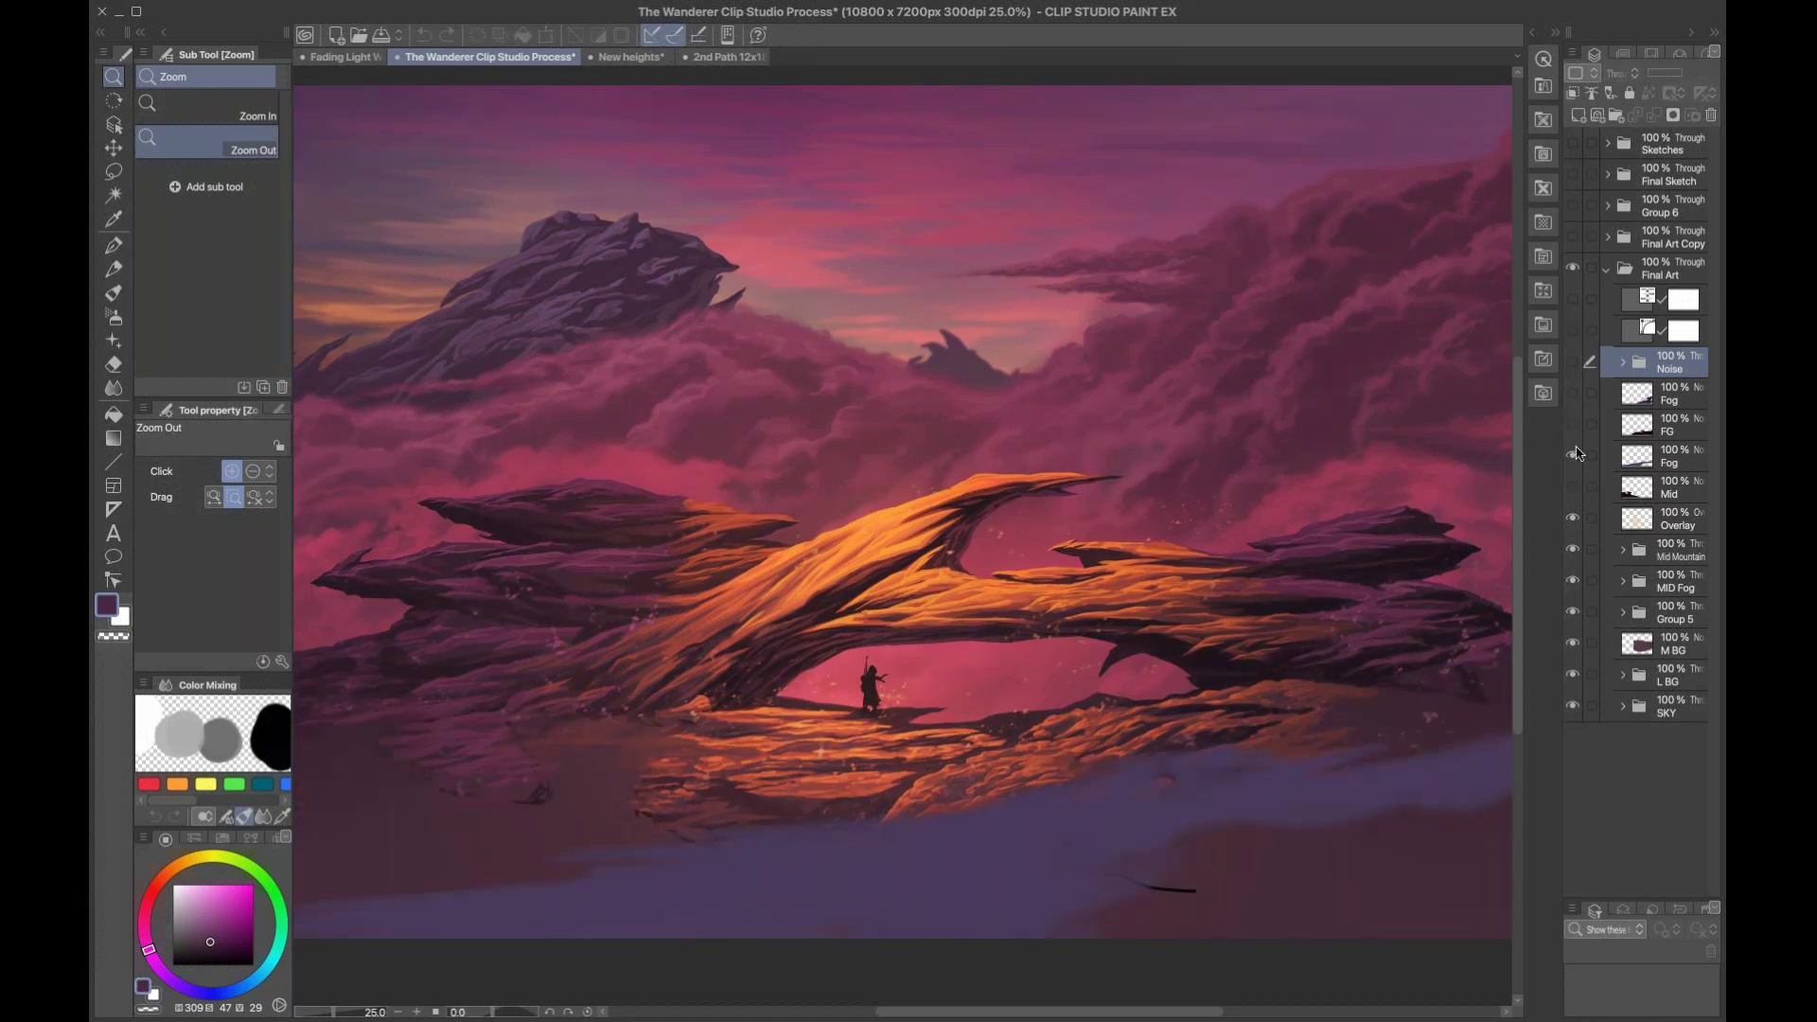
{"action": "left_click", "coordinate": [1572, 486]}
{"action": "left_click", "coordinate": [1572, 519]}
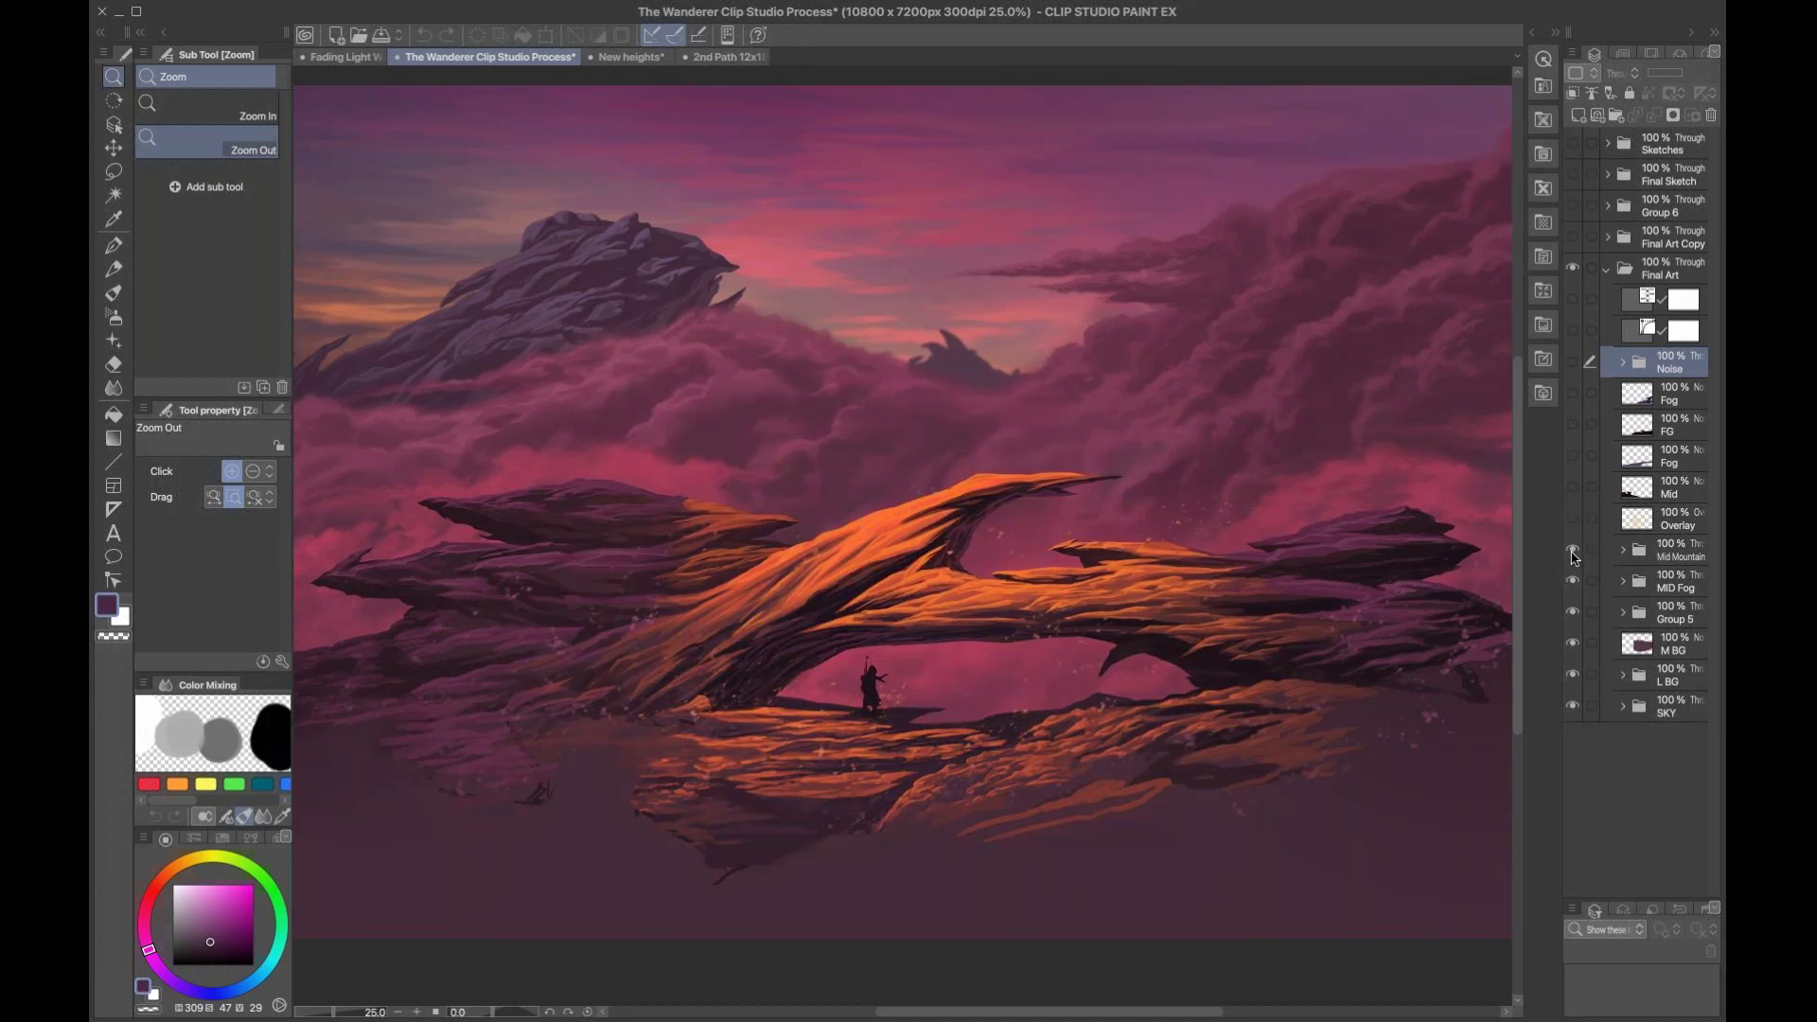
{"action": "left_click", "coordinate": [1572, 550]}
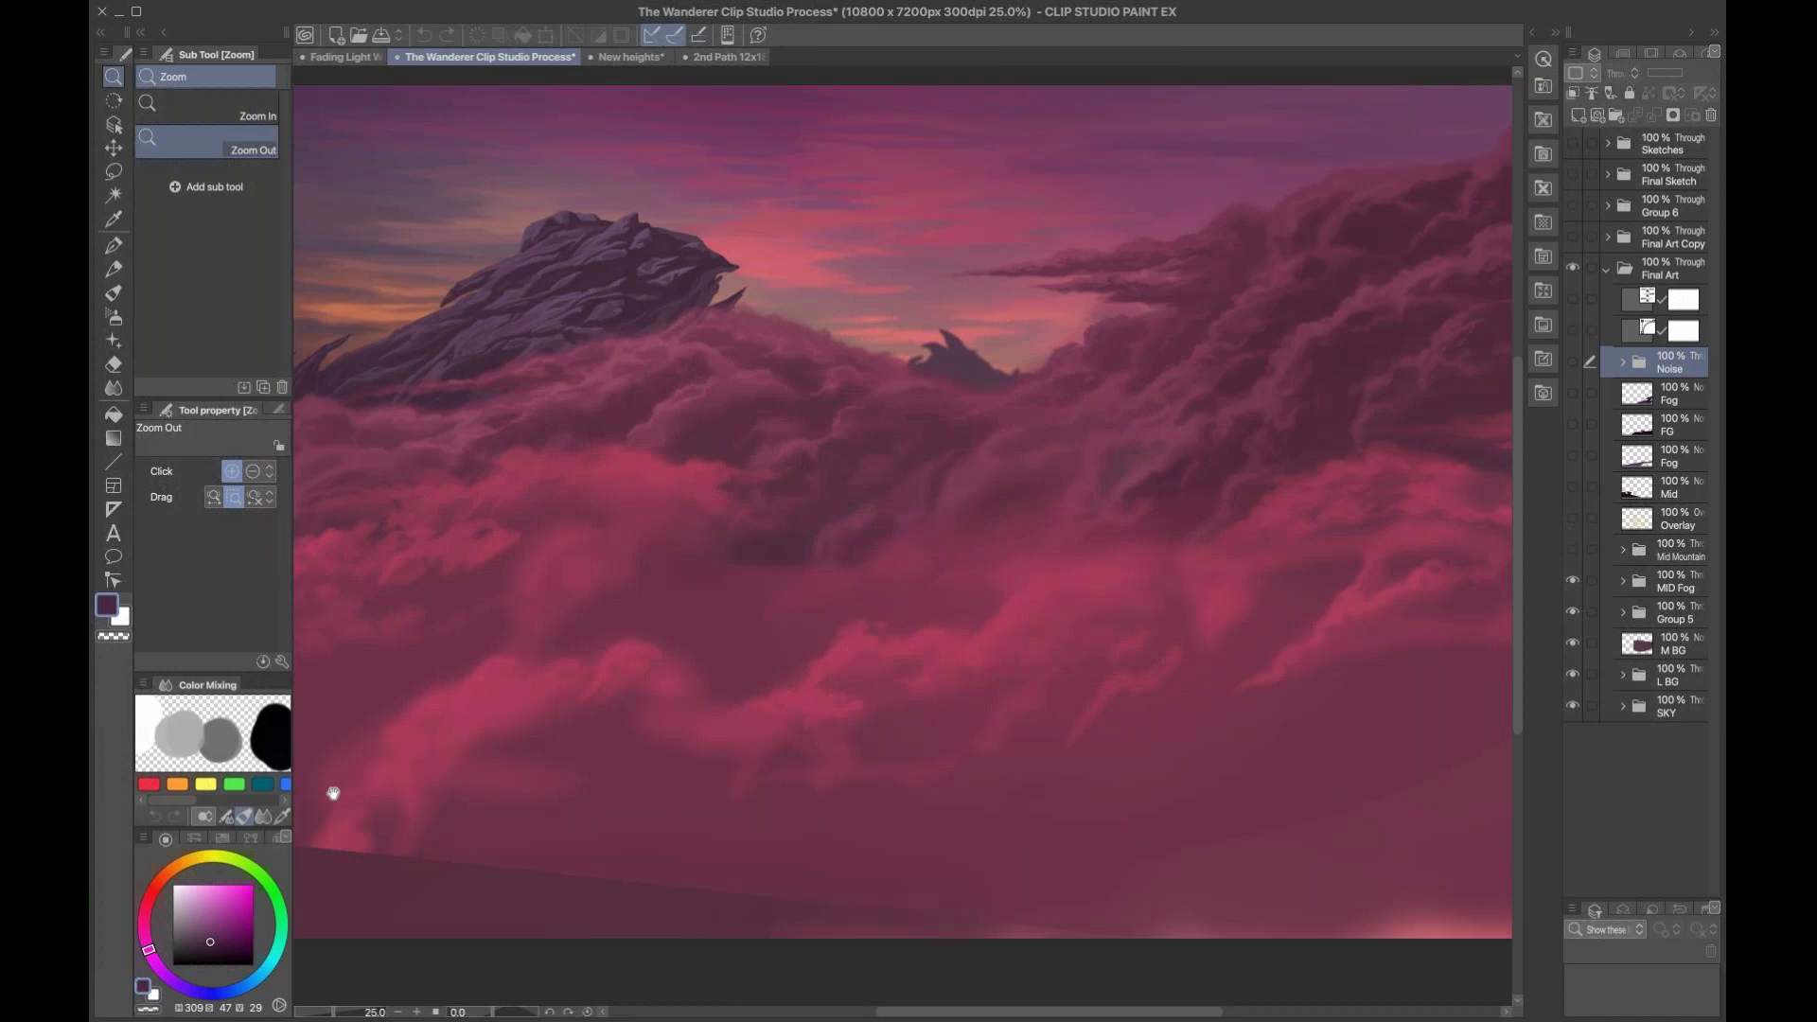
{"action": "left_click", "coordinate": [1572, 549]}
{"action": "left_click", "coordinate": [1573, 550]}
{"action": "left_click", "coordinate": [1572, 580]}
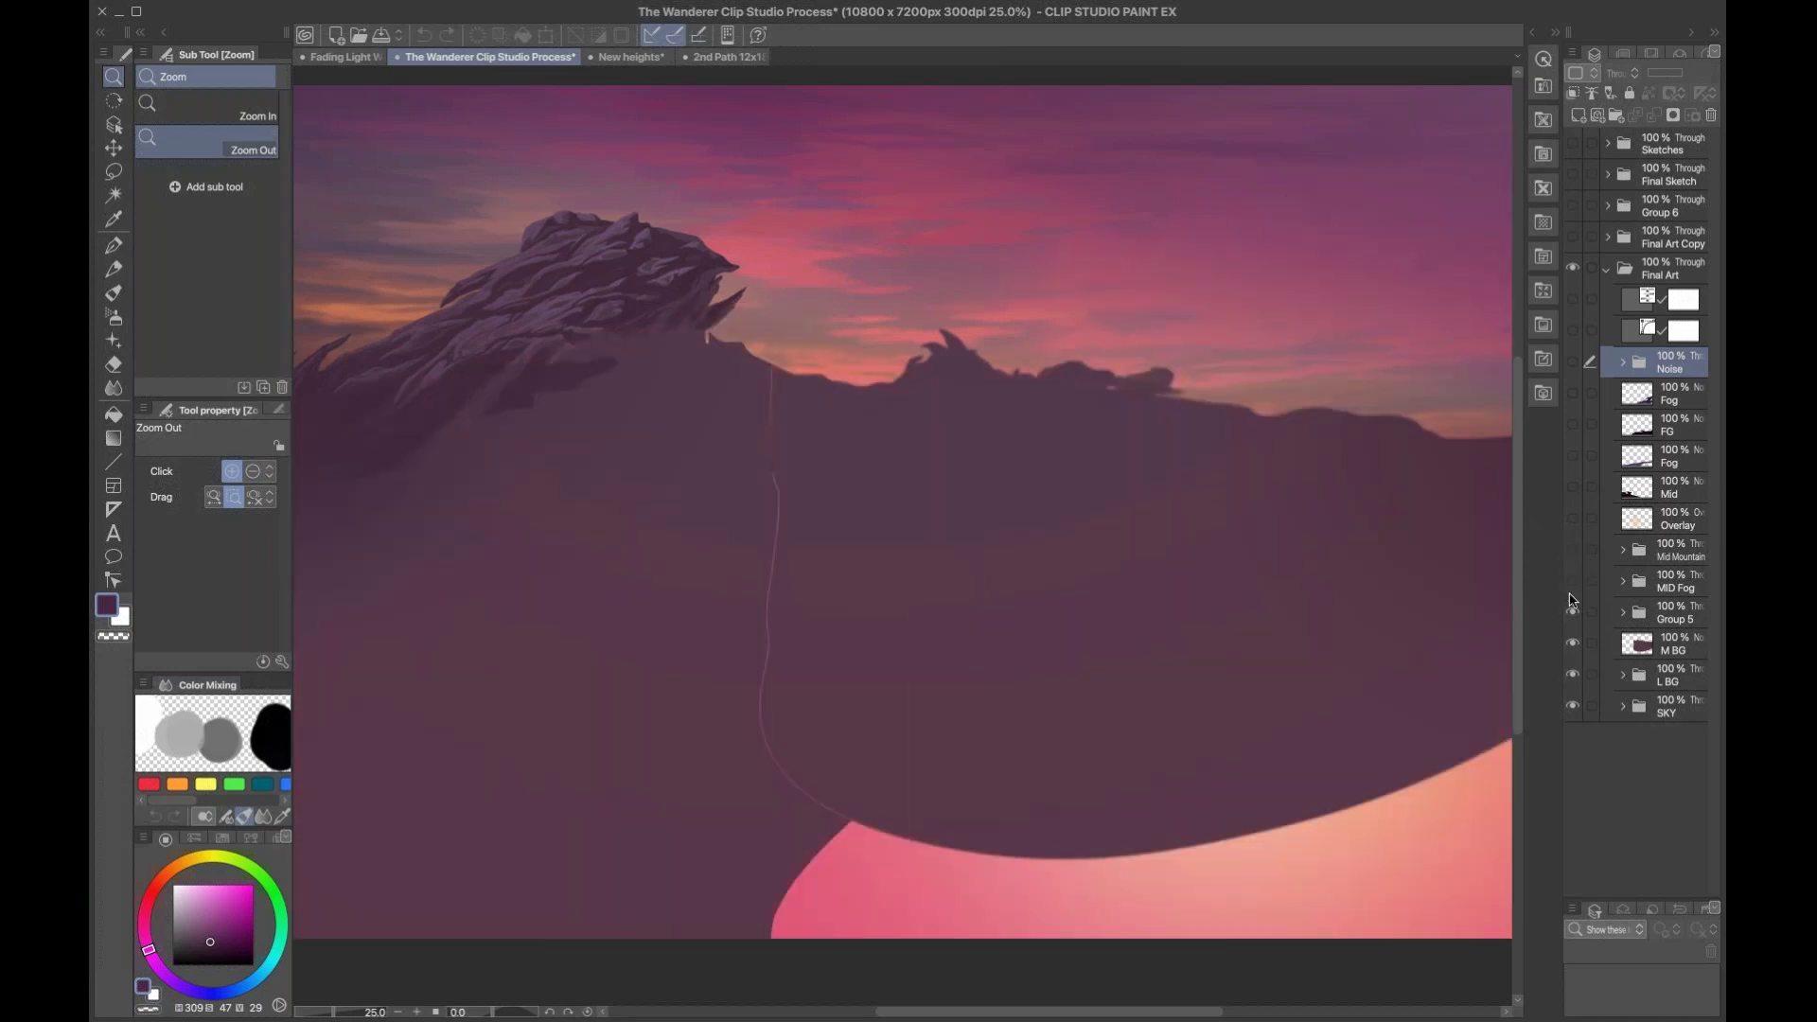
Step: Show MID Fog, Mid Mountain, Overlay, Mid, both Fog layers, FG and Noise again, rebuilding the painting from back to front
{"action": "left_click", "coordinate": [1573, 587]}
{"action": "left_click", "coordinate": [1573, 549]}
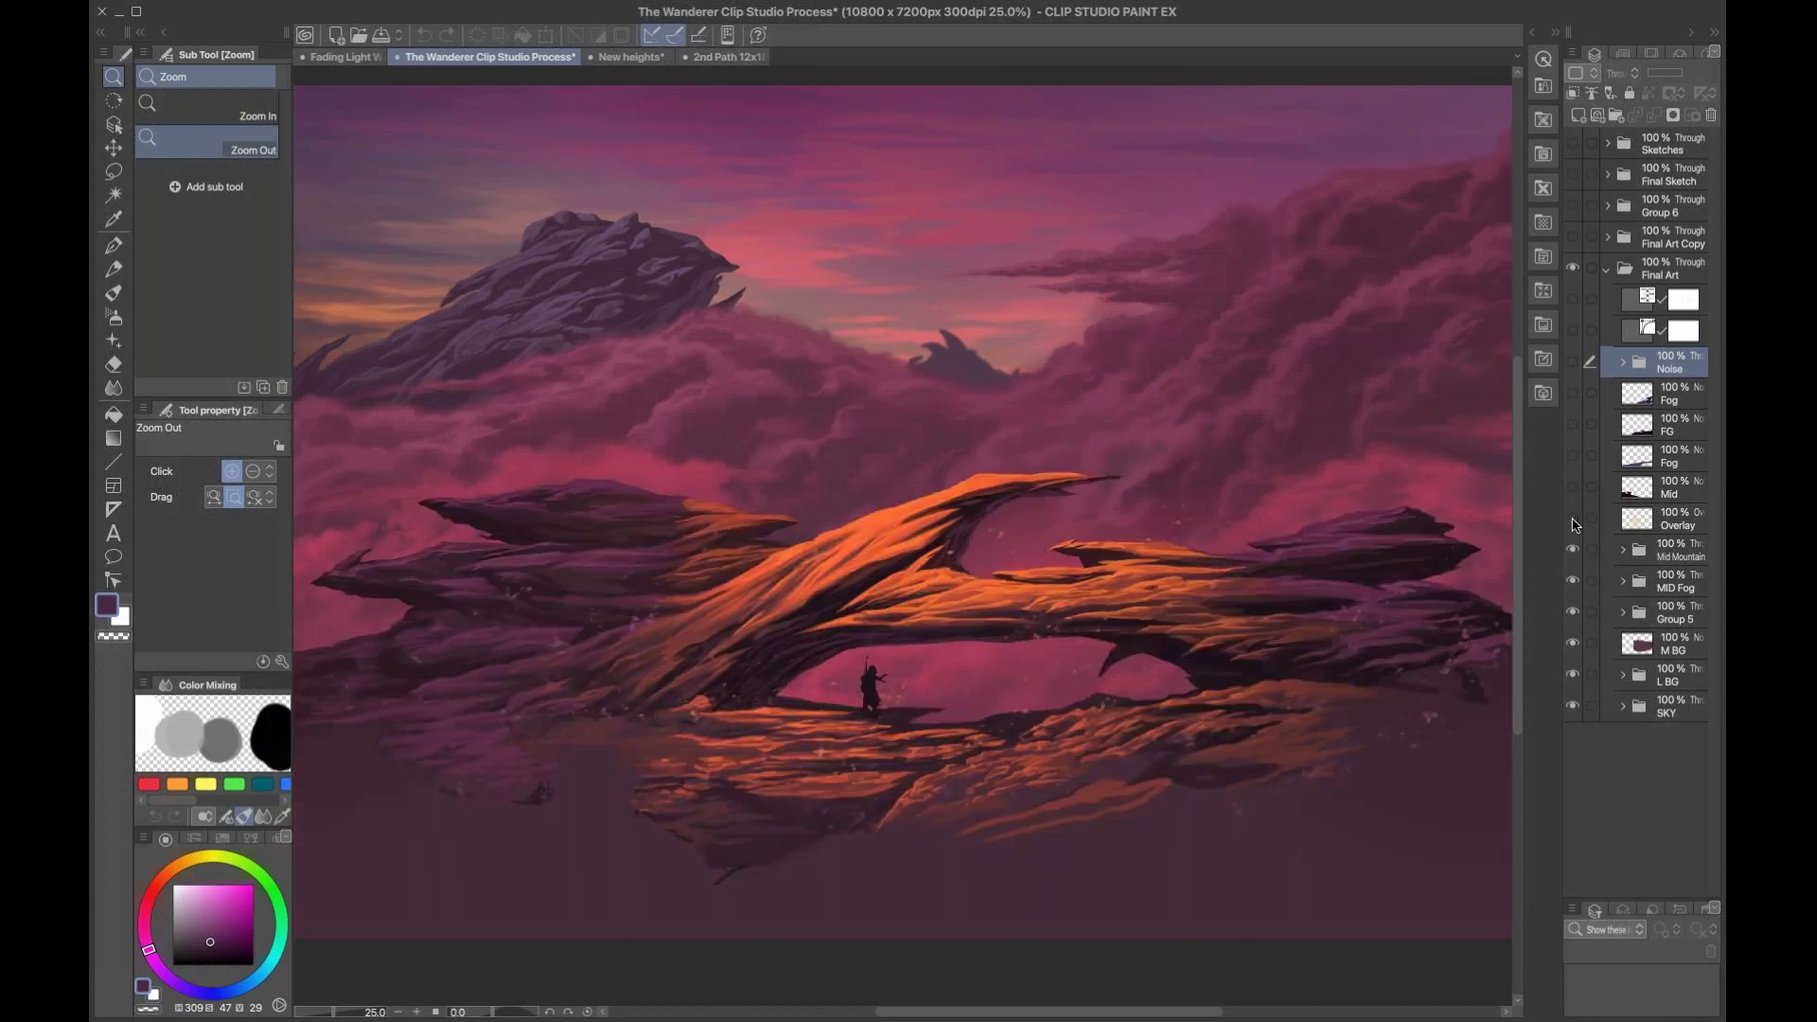
{"action": "left_click", "coordinate": [1573, 519]}
{"action": "left_click", "coordinate": [1572, 486]}
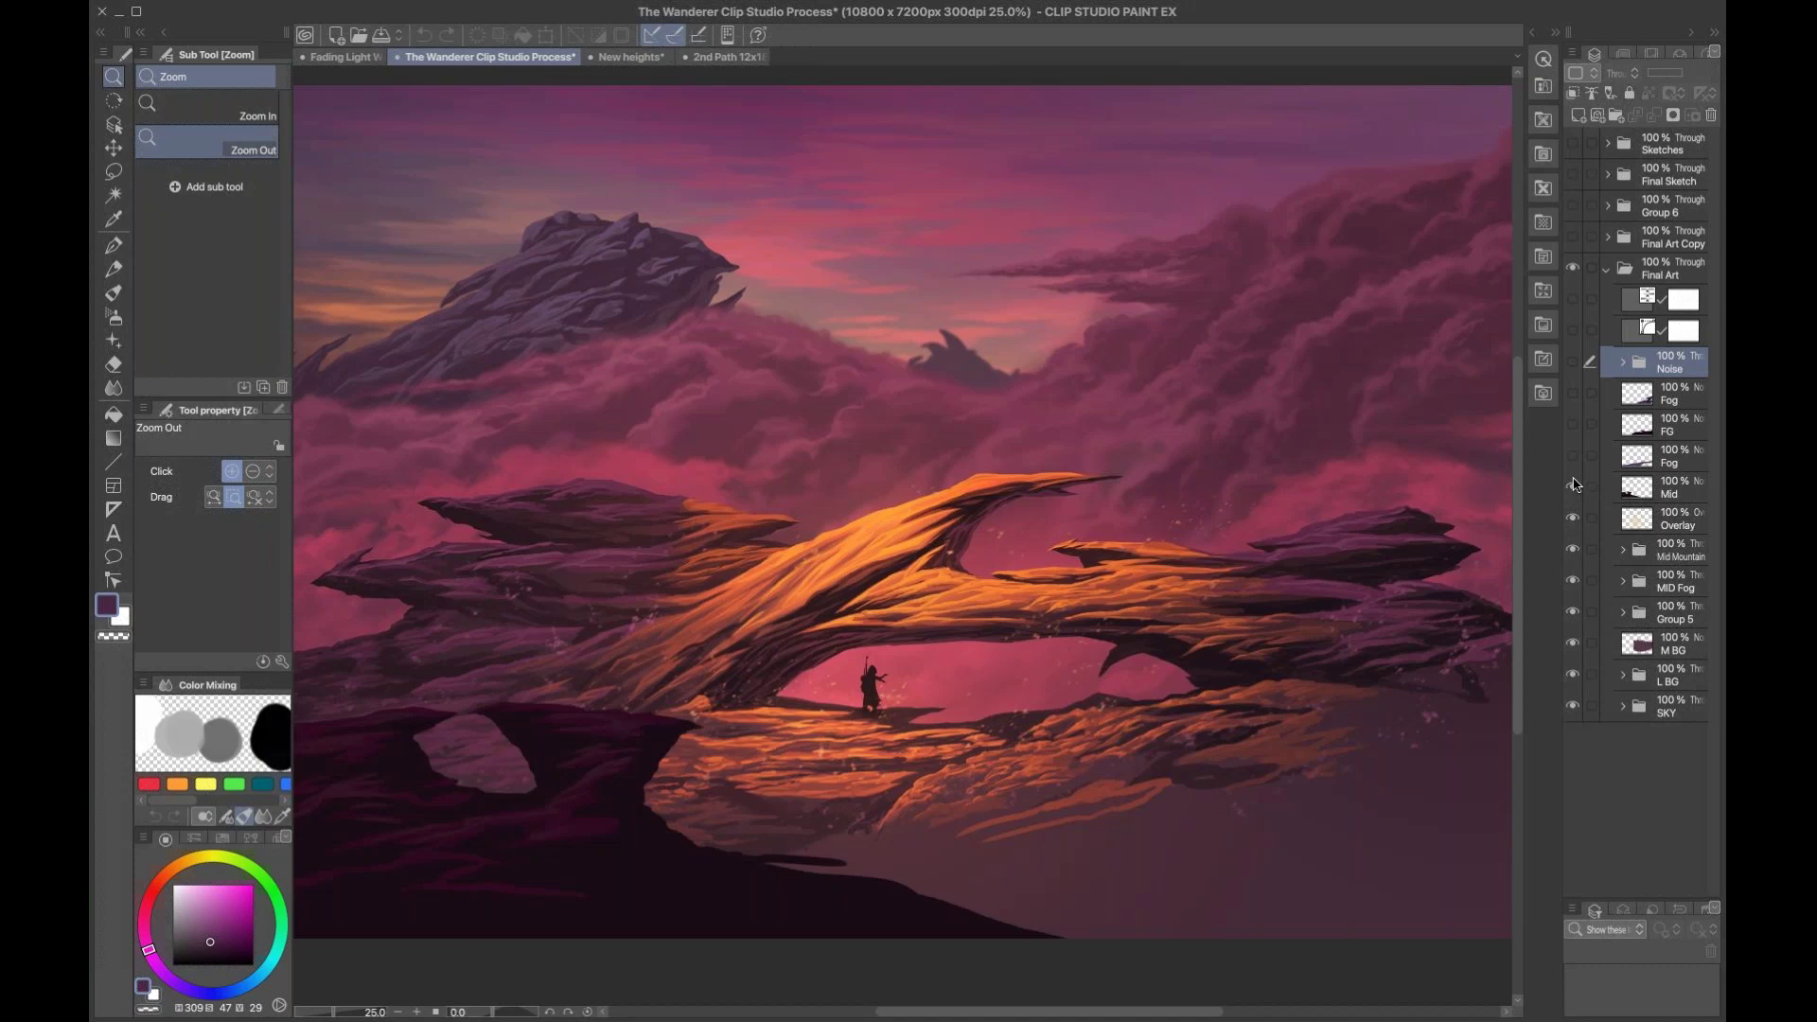
{"action": "left_click", "coordinate": [1573, 455]}
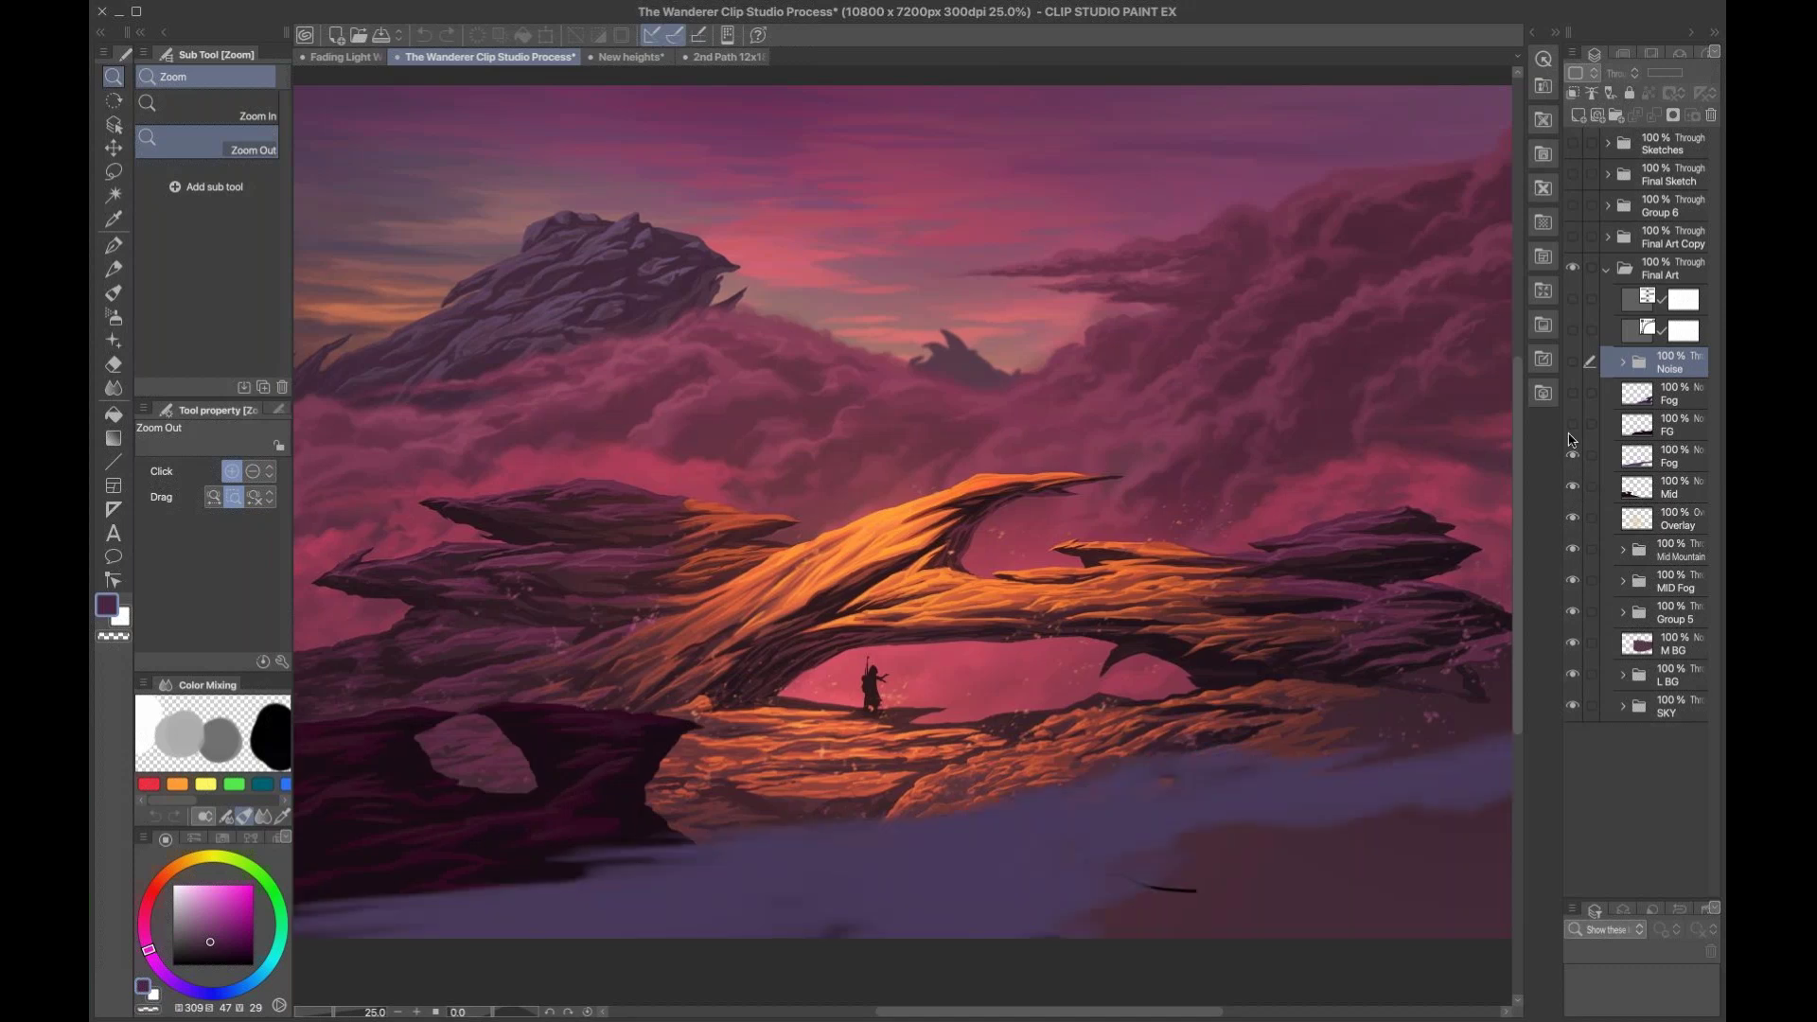
{"action": "left_click", "coordinate": [1572, 424]}
{"action": "left_click", "coordinate": [1575, 405]}
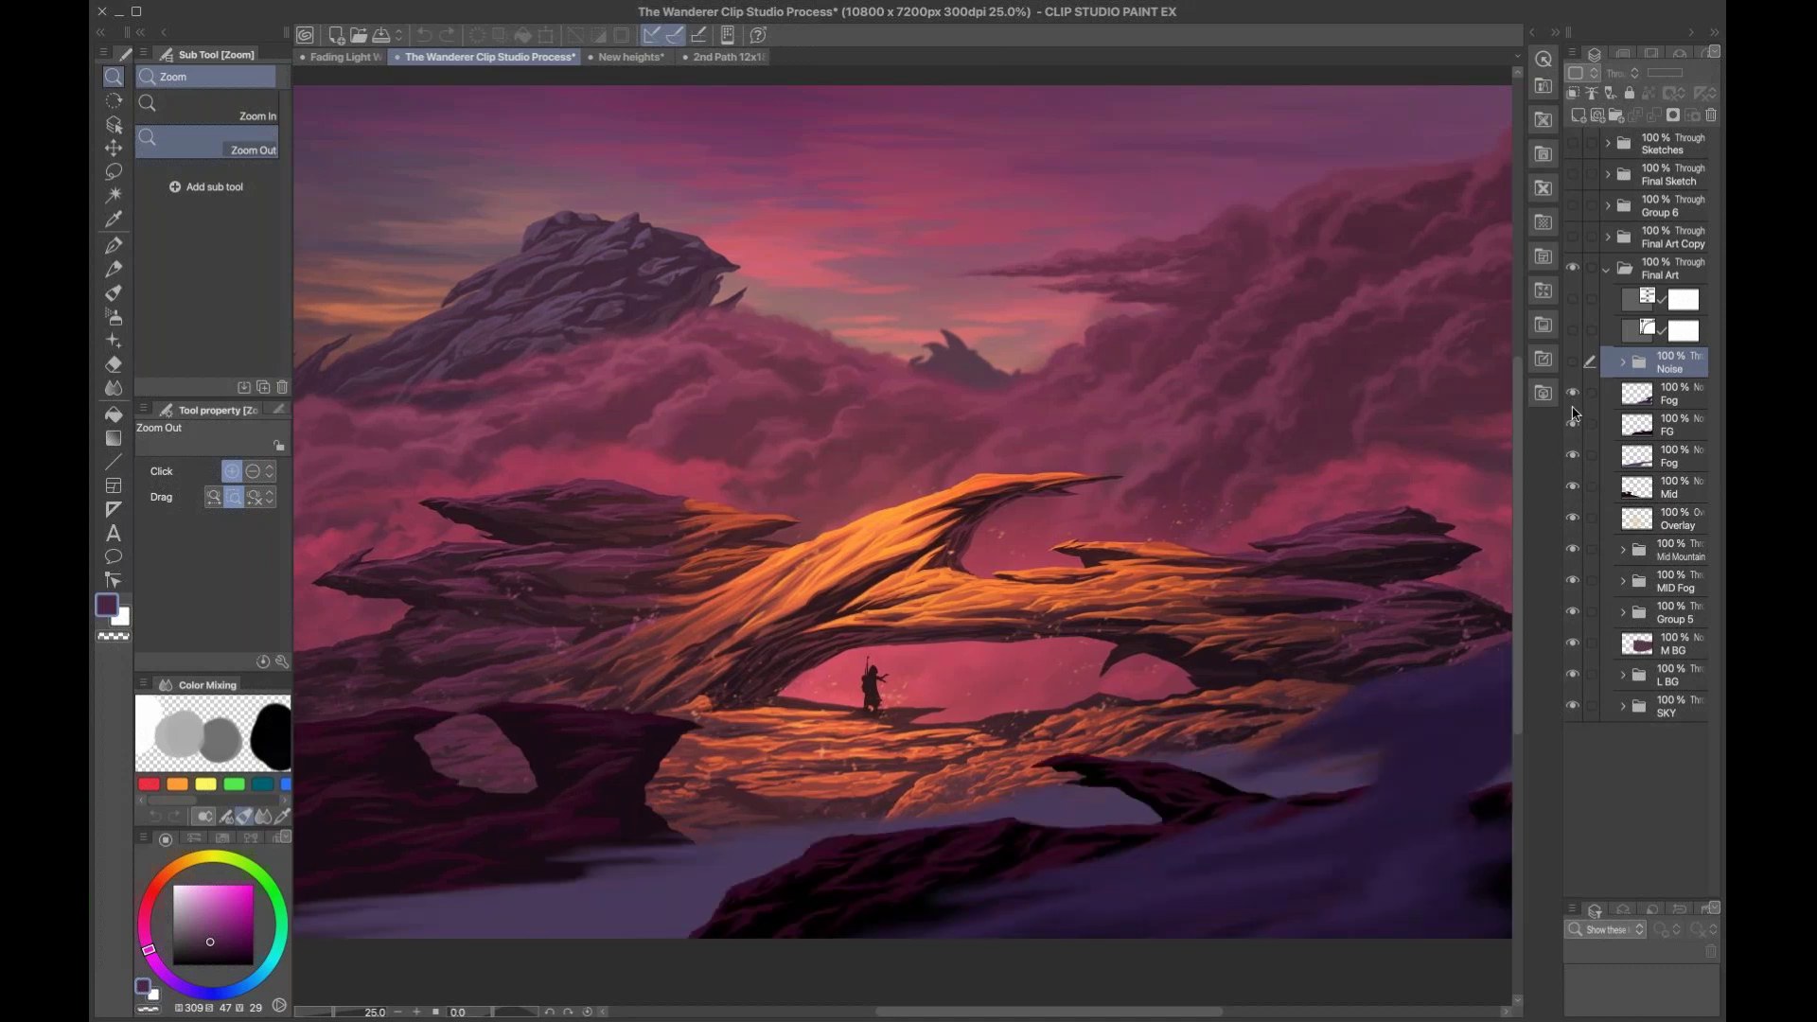
{"action": "left_click", "coordinate": [1574, 363]}
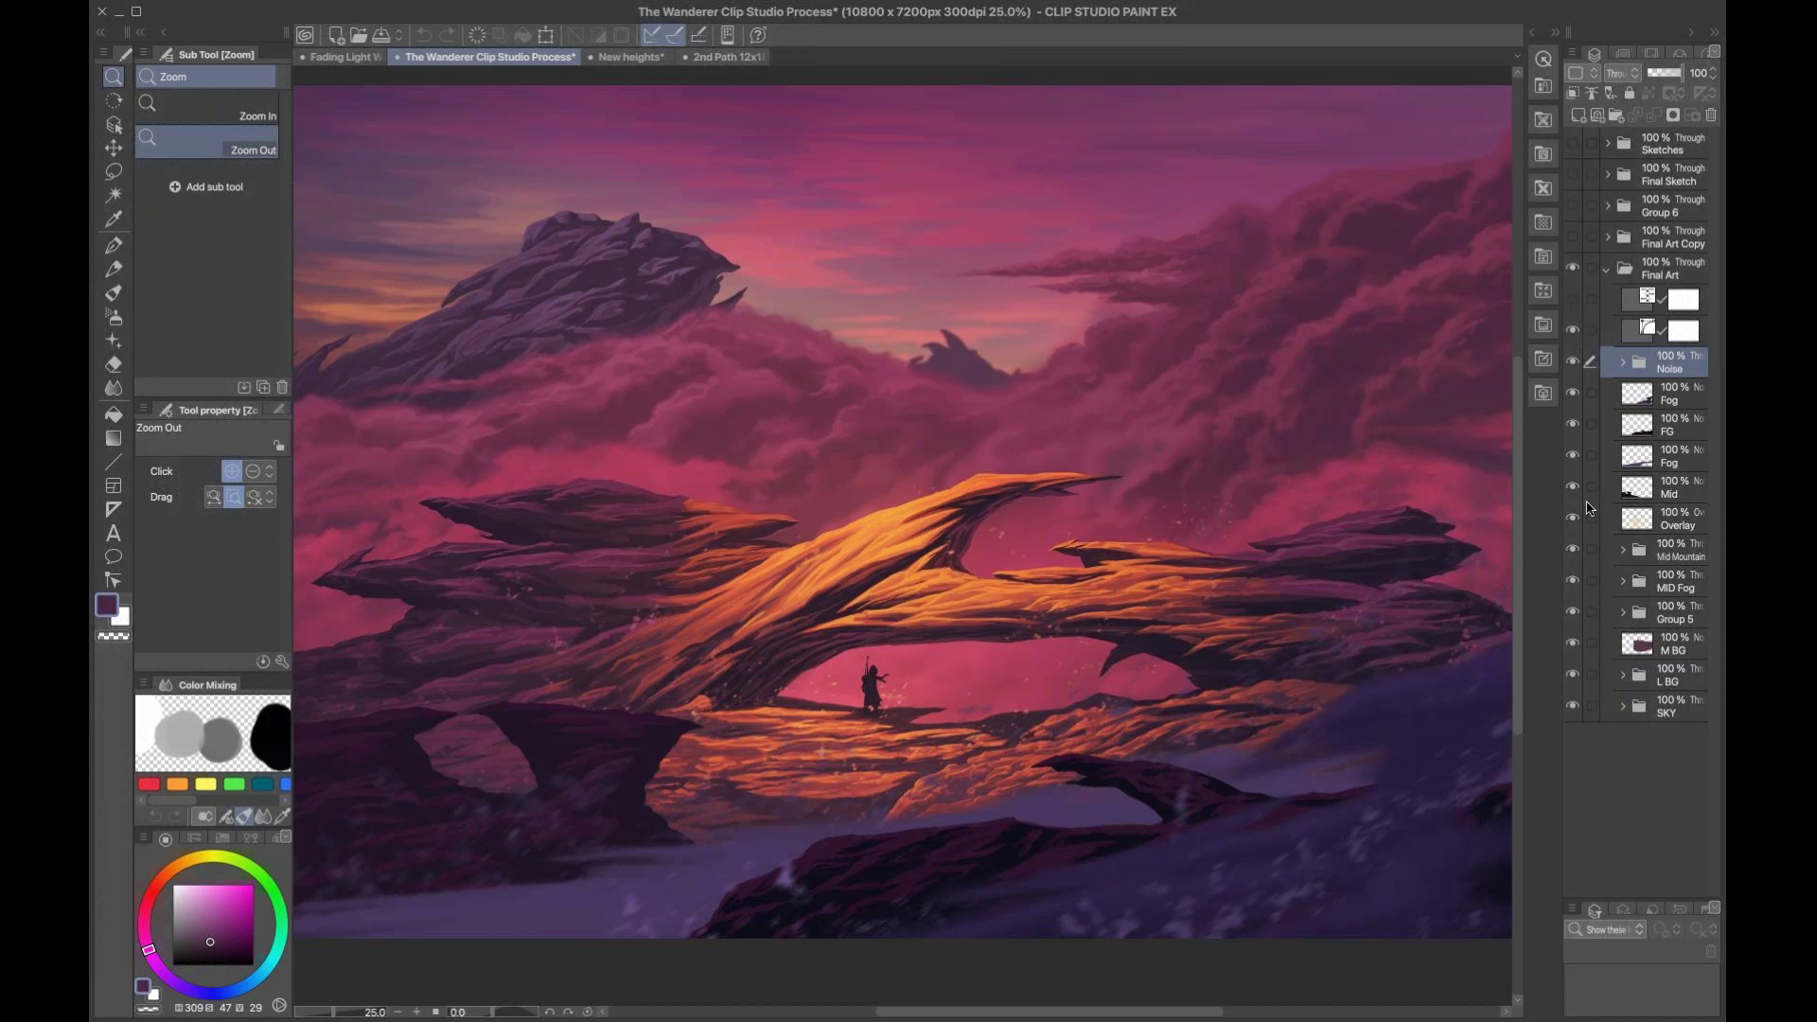
Step: Select the MID Fog folder and toggle its visibility to check what it contributes behind the arch
{"action": "left_click", "coordinate": [1677, 588]}
{"action": "left_click", "coordinate": [1573, 581]}
{"action": "left_click", "coordinate": [1573, 581]}
{"action": "key", "text": "k"}
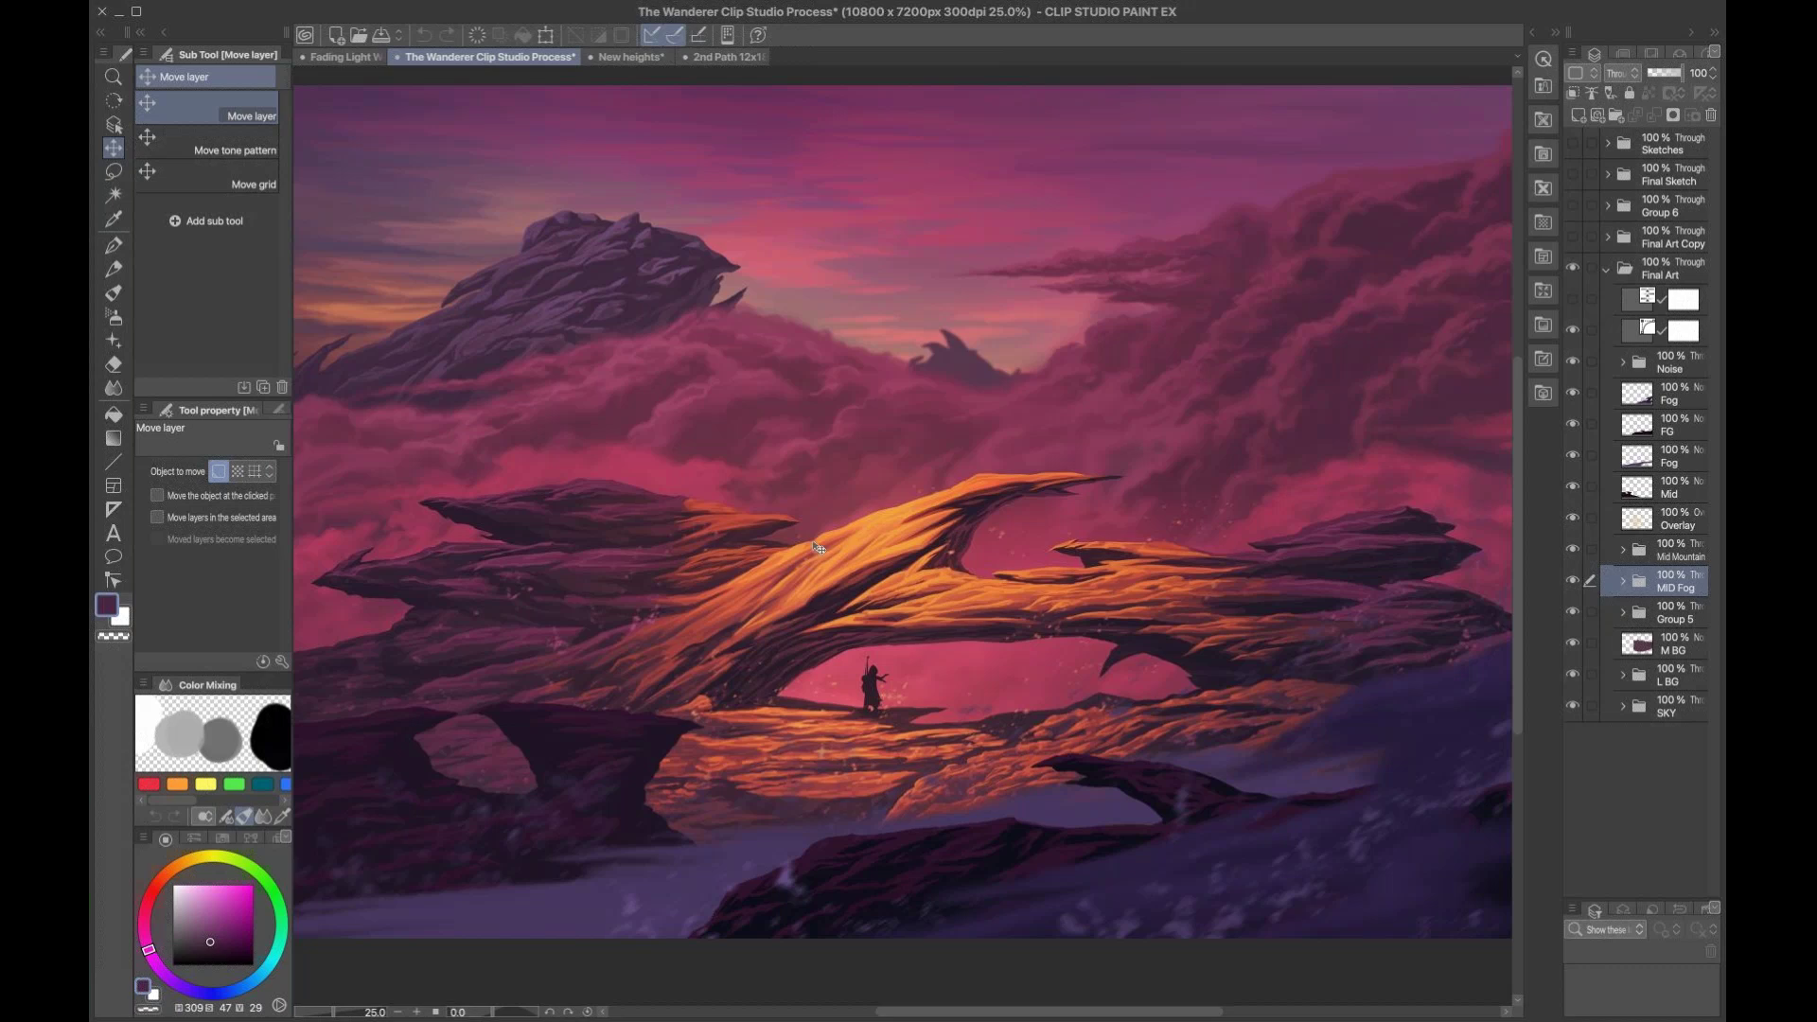
Step: Examine the finished painting's lit rock arch, the figure beneath it, and the surrounding fog and cliffs, close up and as a whole
{"action": "left_click_drag", "start_coordinate": [849, 522], "coordinate": [1161, 455]}
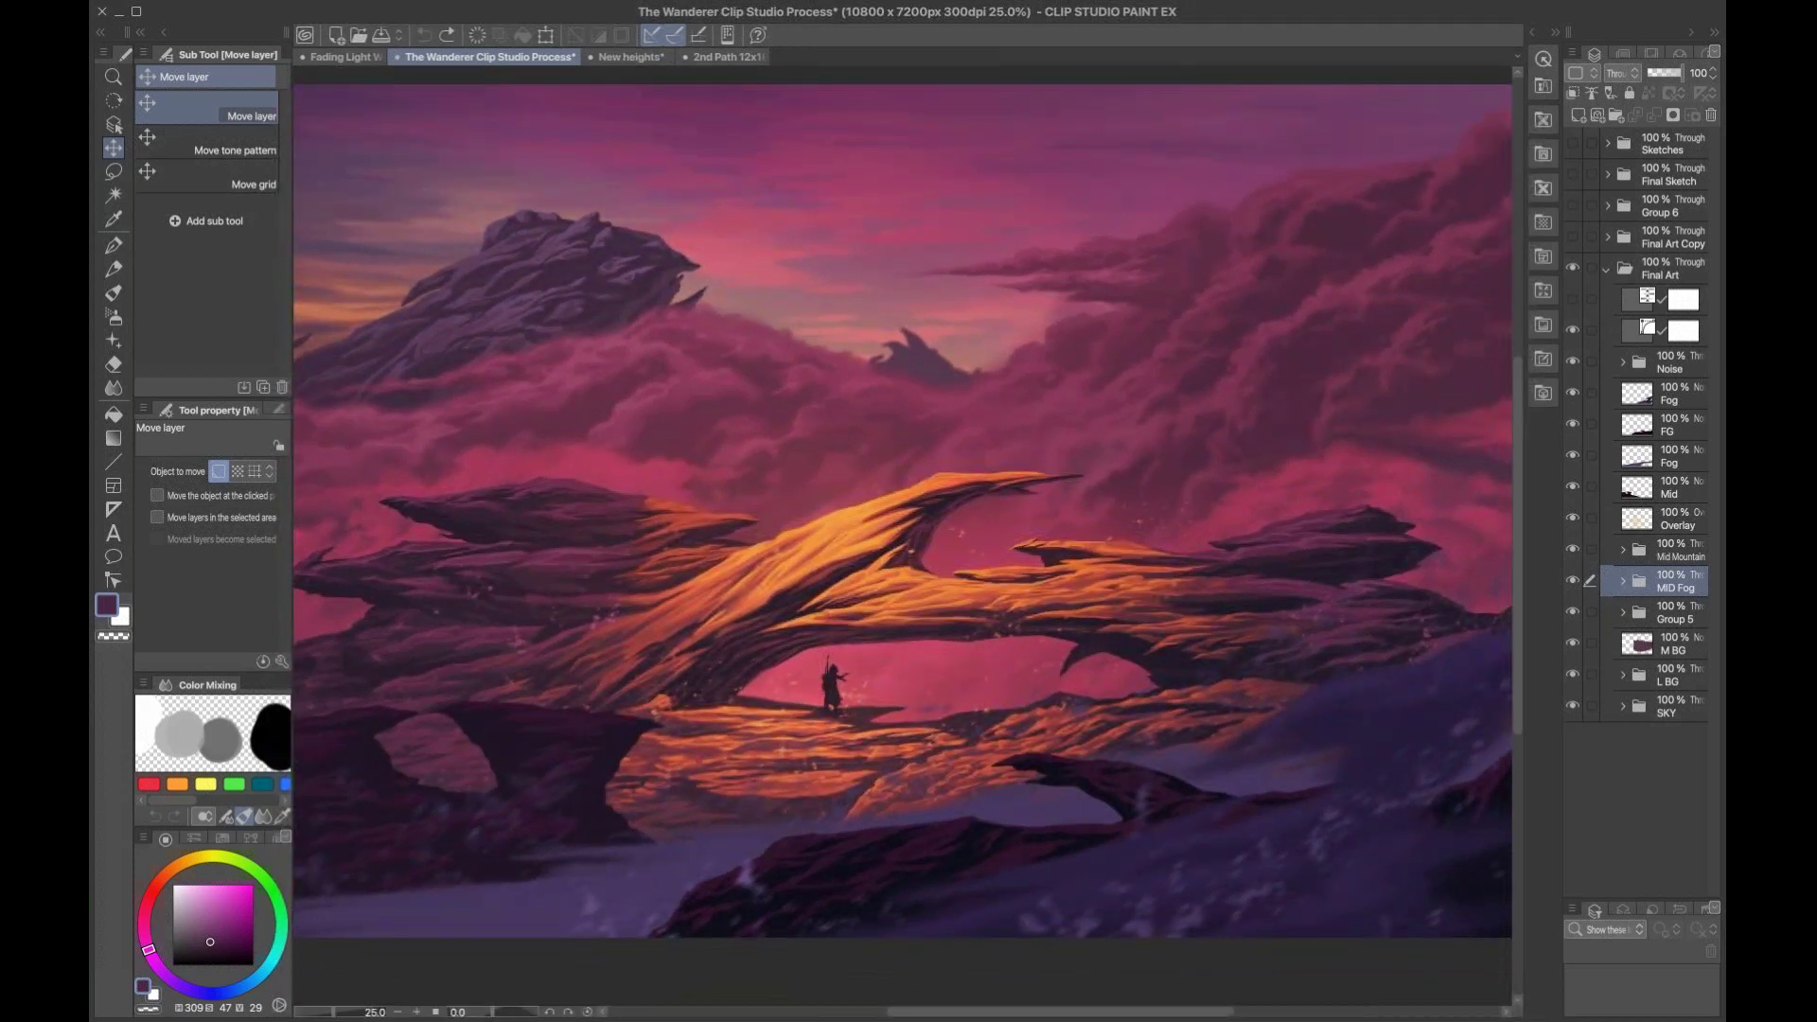
{"action": "mouse_move", "coordinate": [1228, 698]}
{"action": "left_mouse_down"}
{"action": "mouse_move", "coordinate": [1224, 678]}
{"action": "mouse_move", "coordinate": [1002, 616]}
{"action": "mouse_move", "coordinate": [1052, 565]}
{"action": "left_mouse_up"}
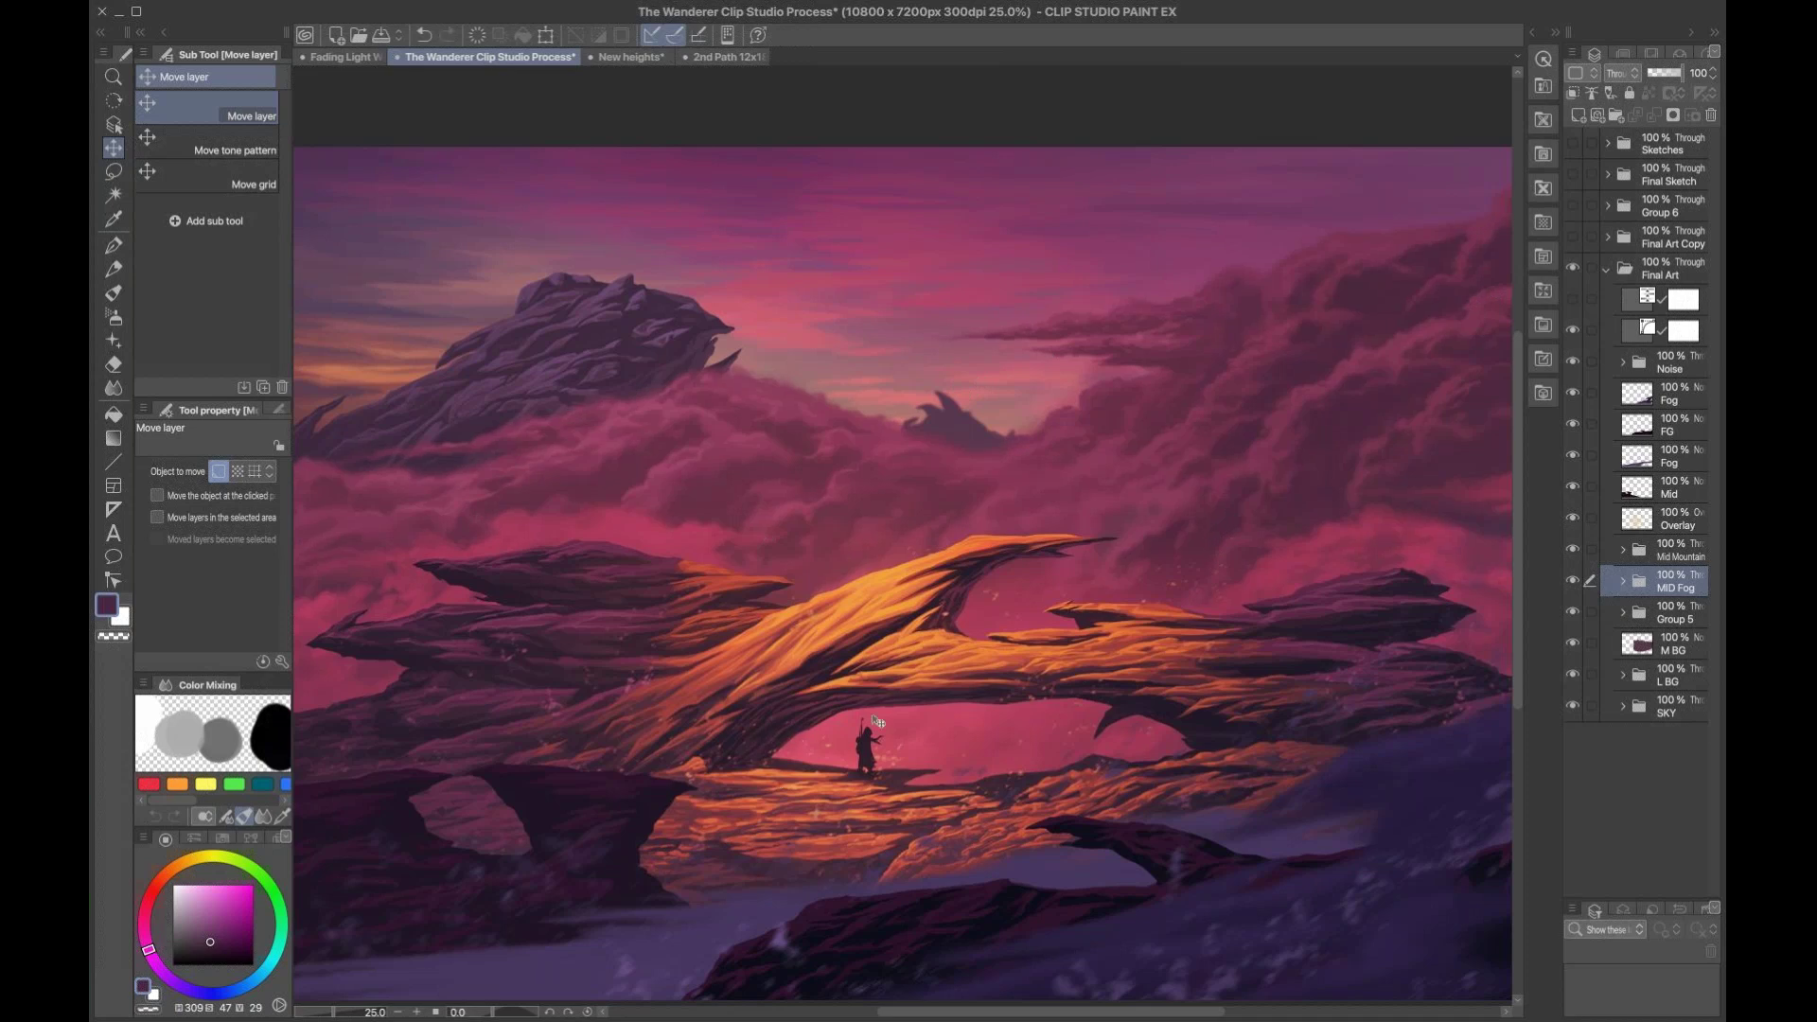
{"action": "key", "text": "/"}
{"action": "scroll", "coordinate": [998, 728], "scroll_direction": "up", "scroll_amount": 1}
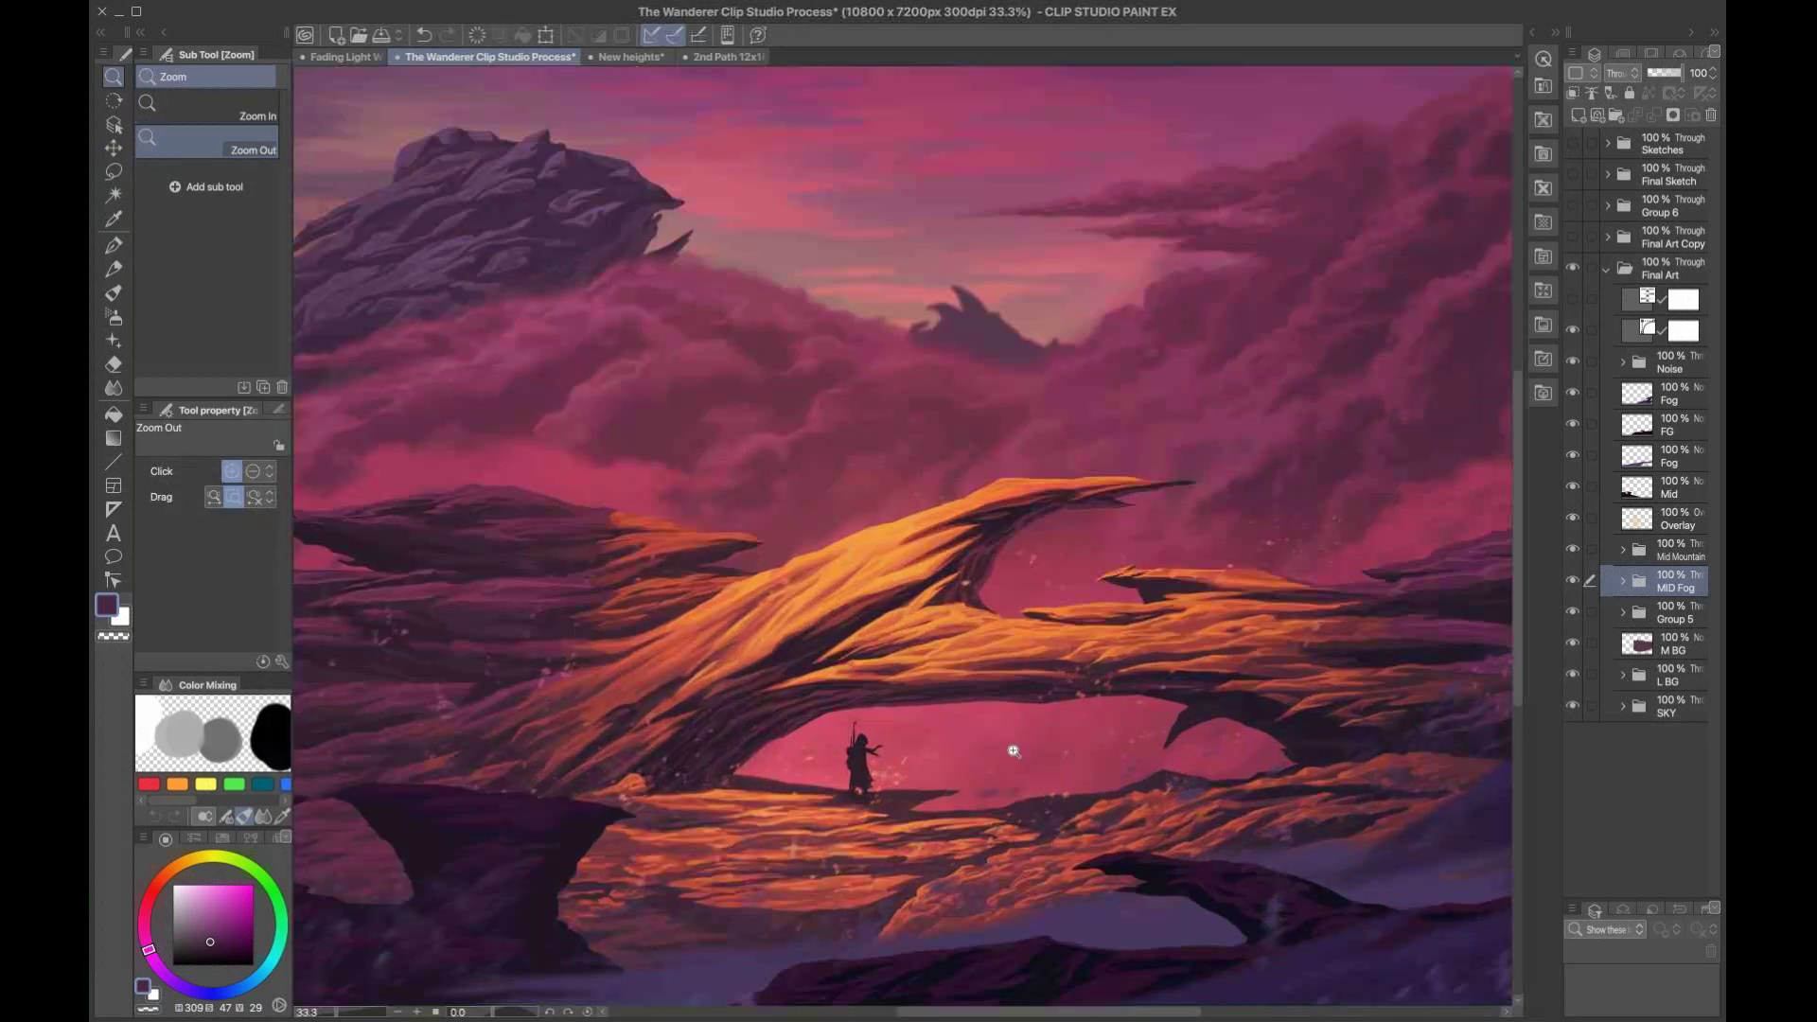
{"action": "left_click_drag", "start_coordinate": [946, 690], "coordinate": [921, 546]}
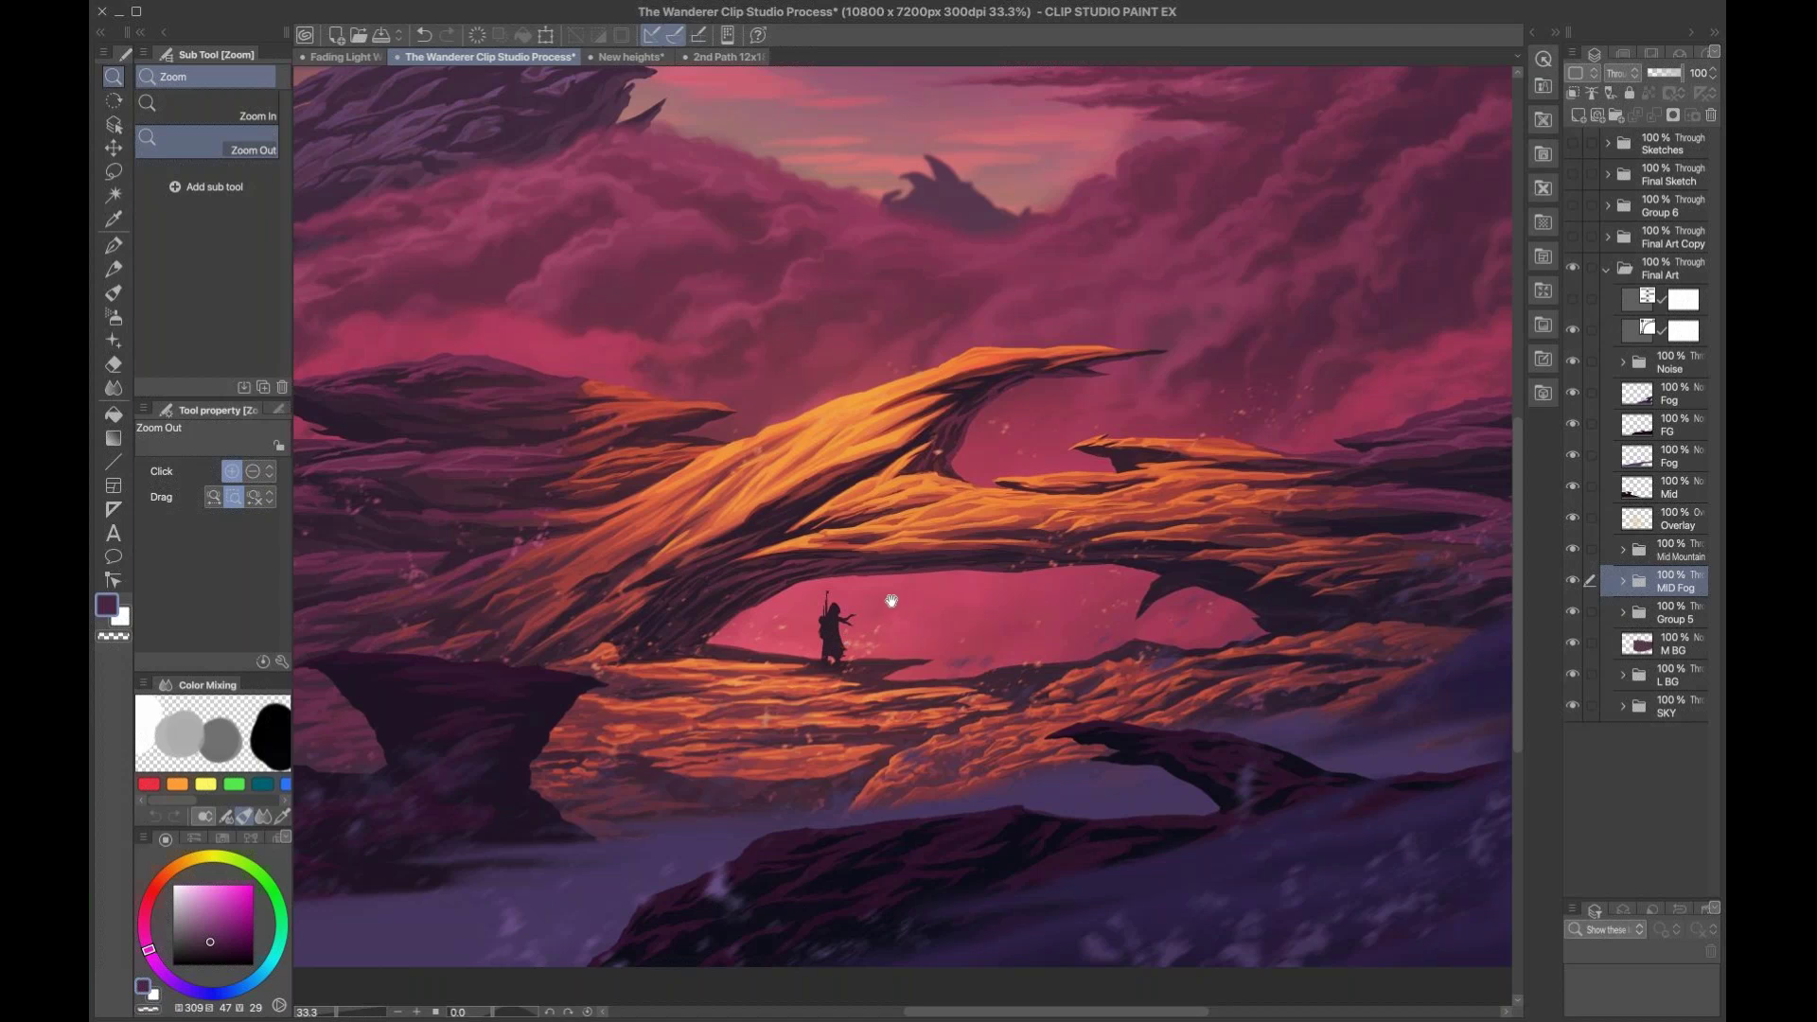
{"action": "left_click_drag", "start_coordinate": [848, 653], "coordinate": [868, 674]}
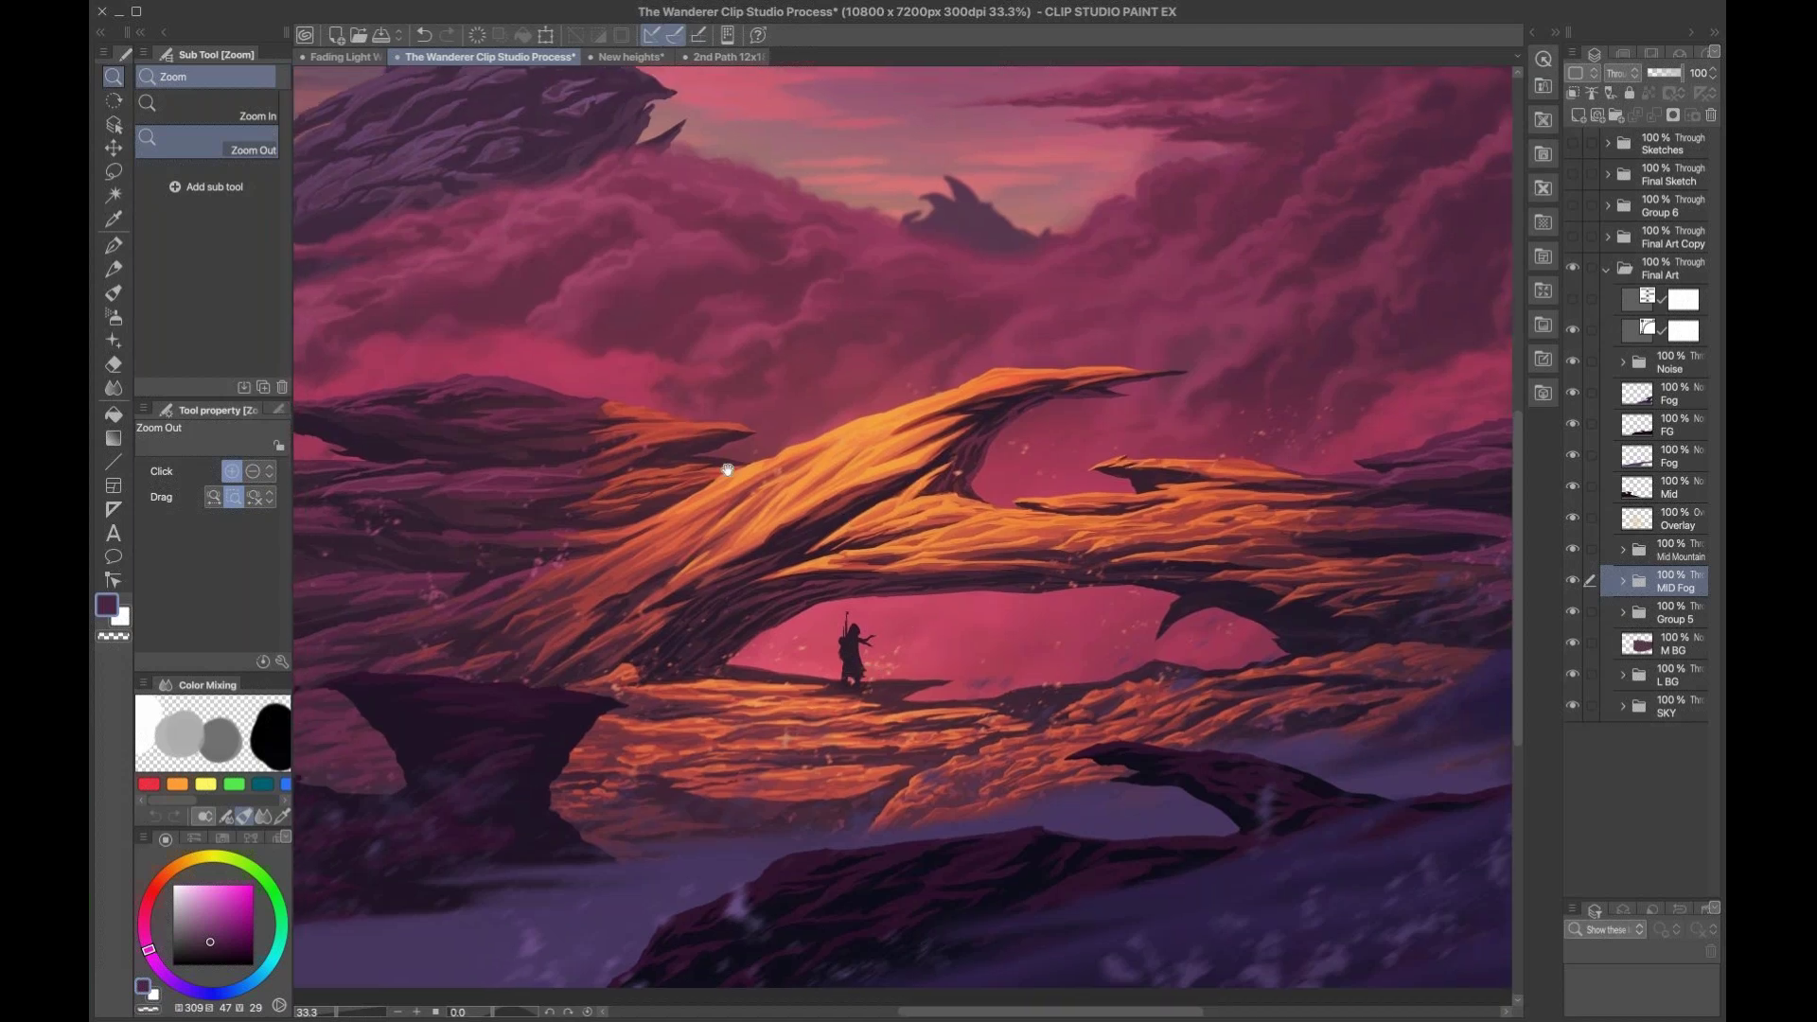
{"action": "left_click", "coordinate": [1069, 396]}
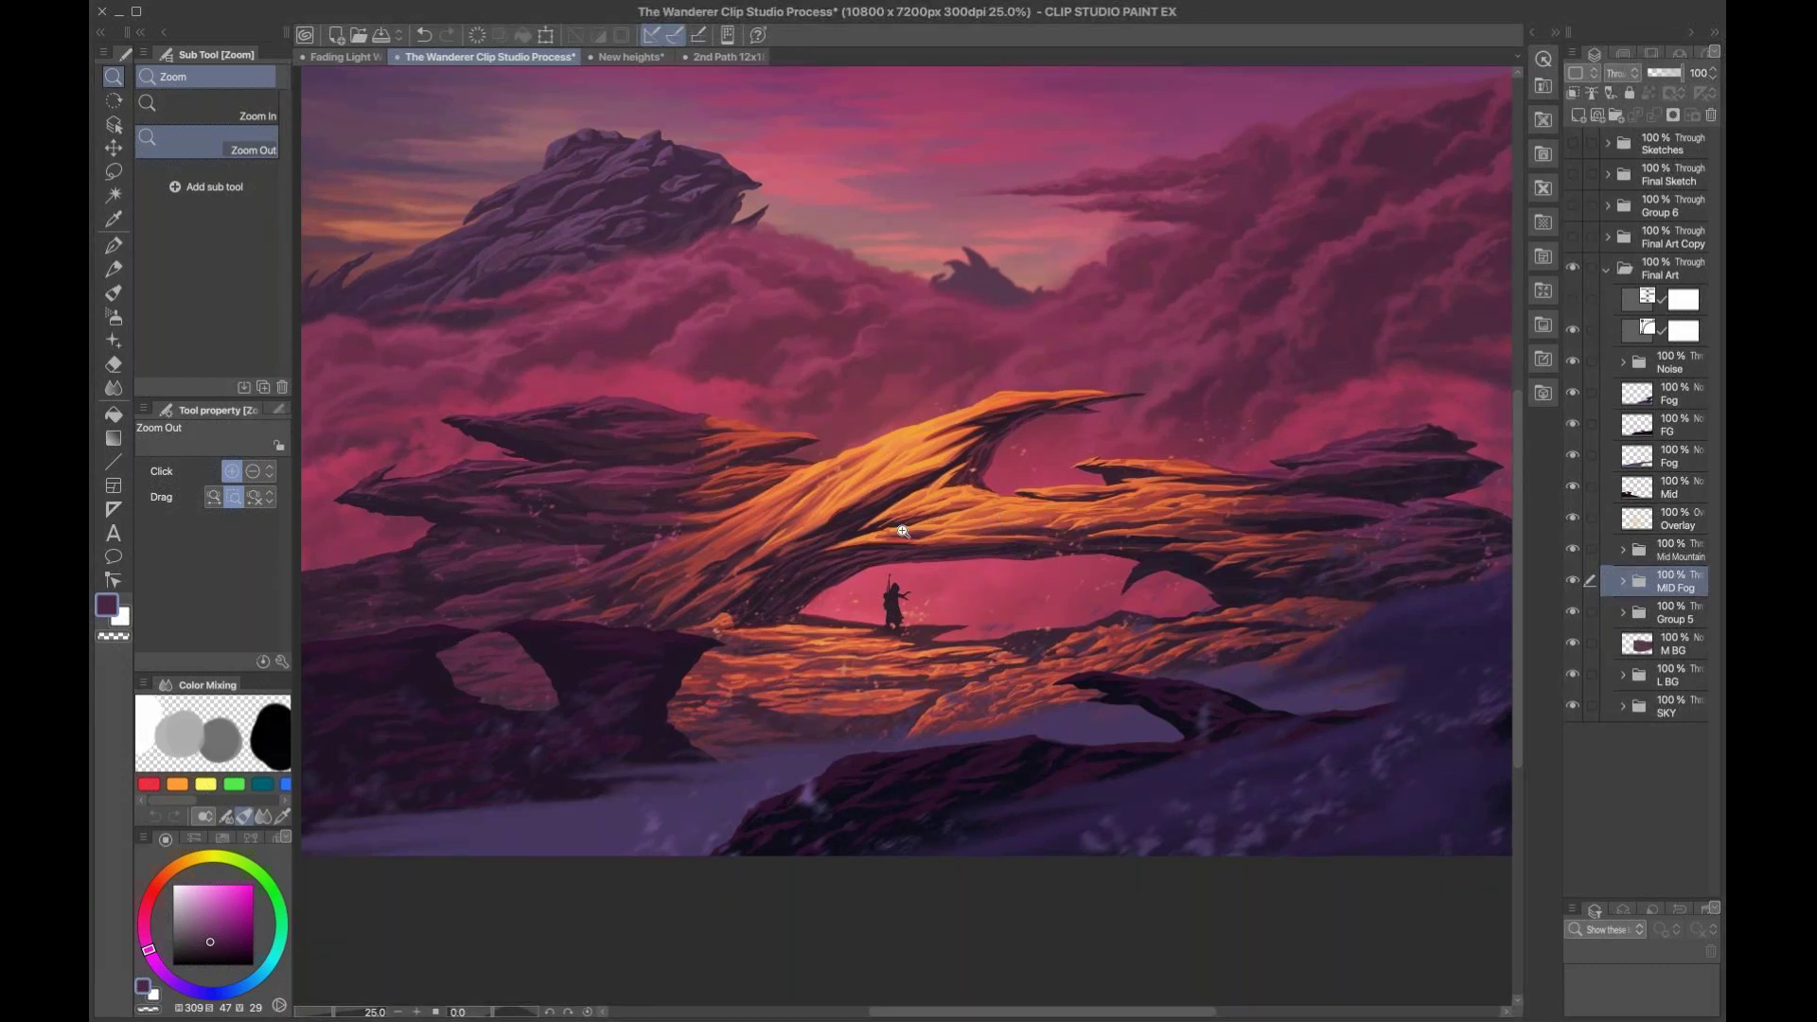
{"action": "left_click", "coordinate": [972, 495]}
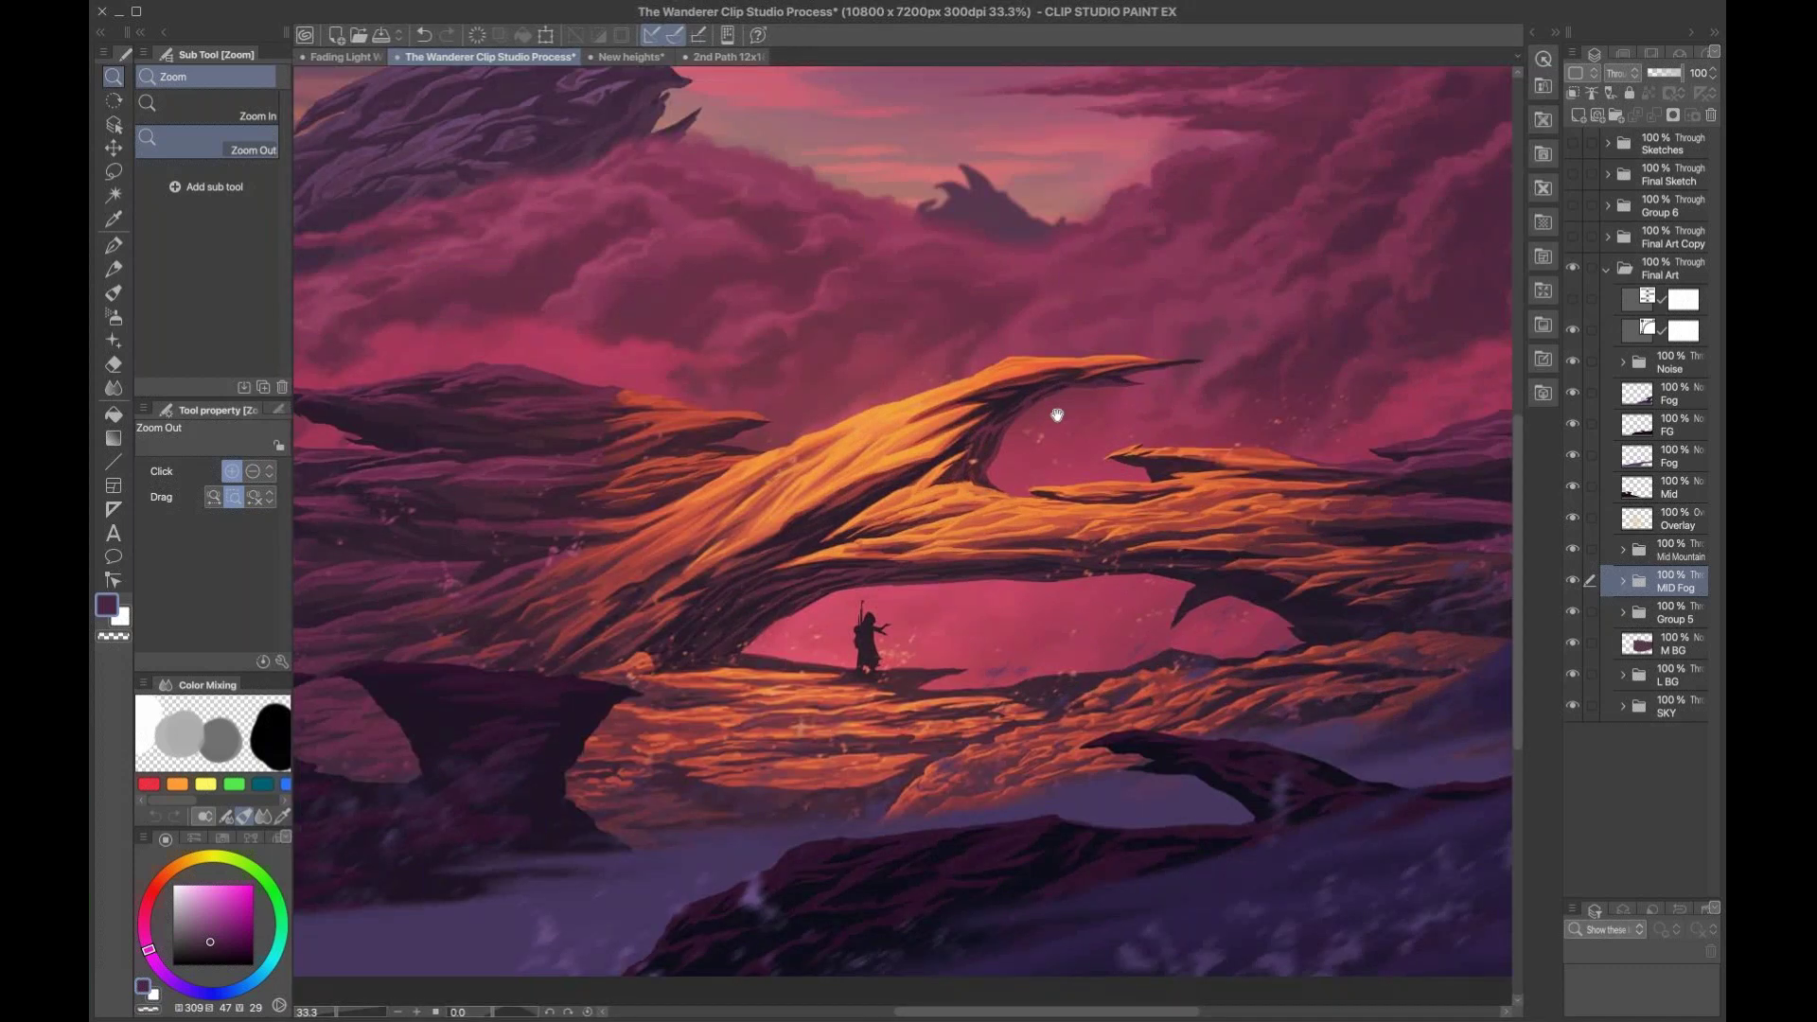
{"action": "scroll", "coordinate": [1057, 415], "scroll_direction": "down", "scroll_amount": 1}
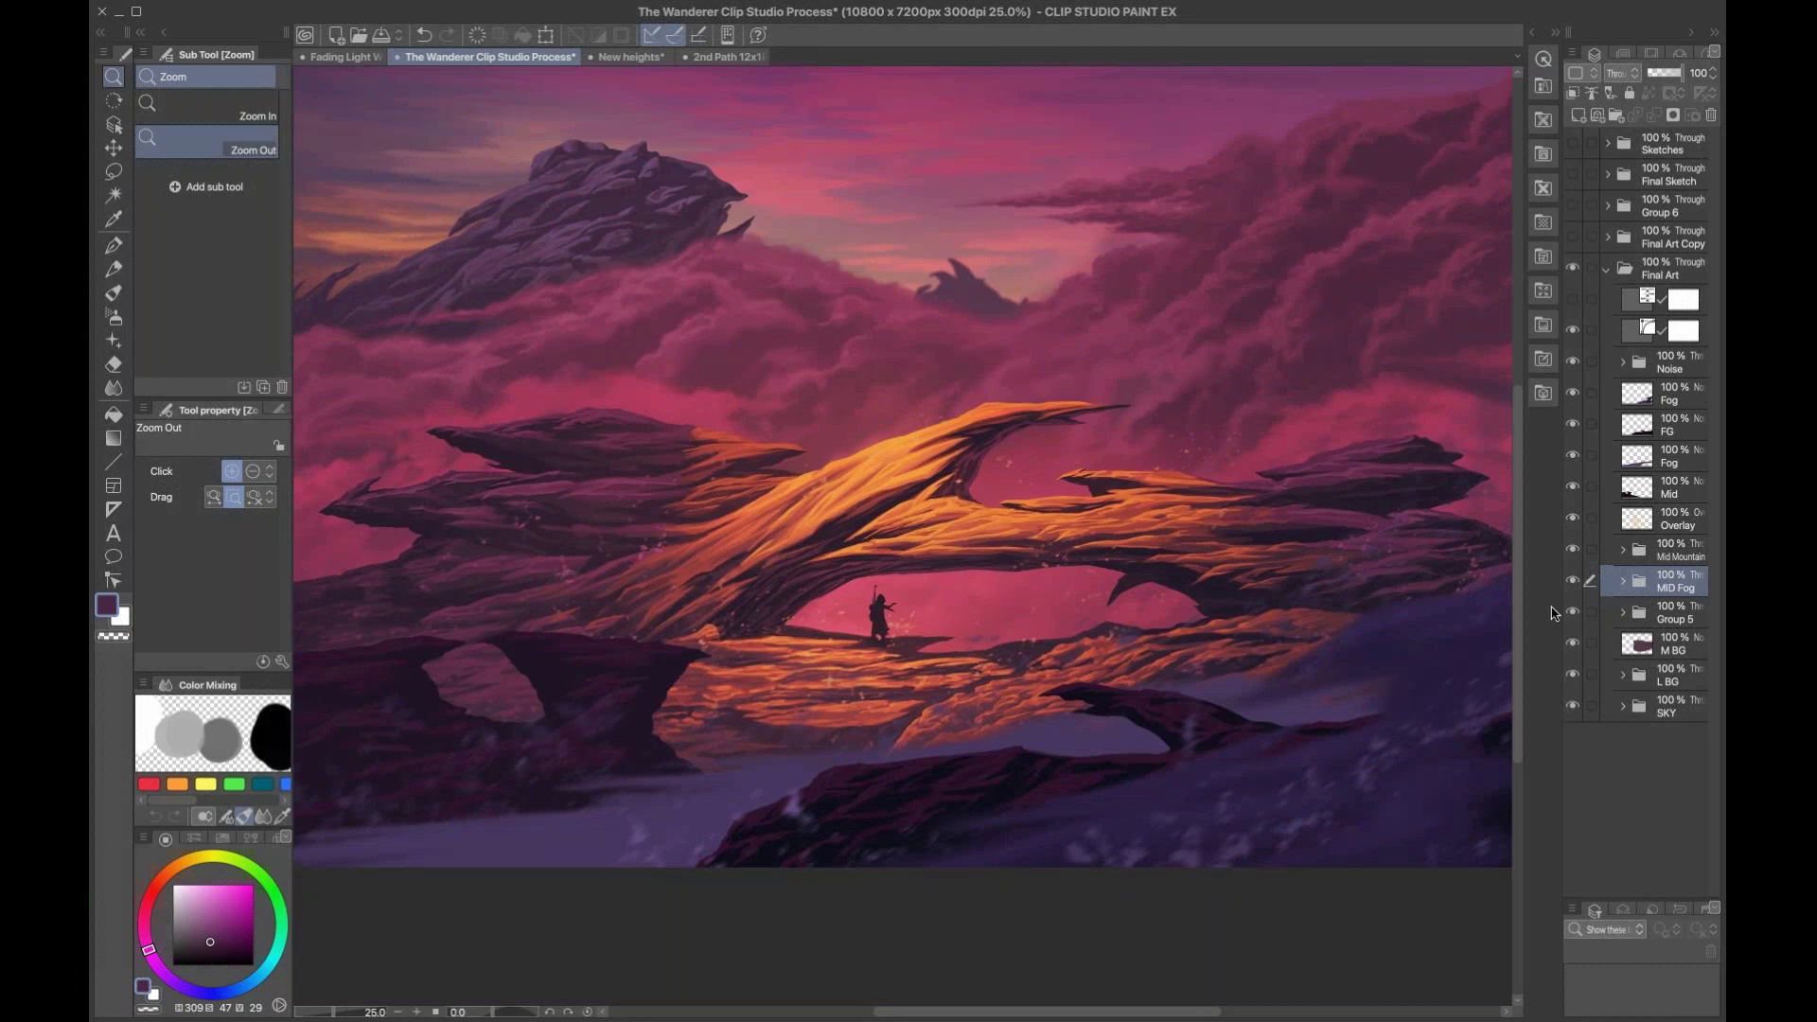
{"action": "left_click_drag", "start_coordinate": [916, 529], "coordinate": [897, 588]}
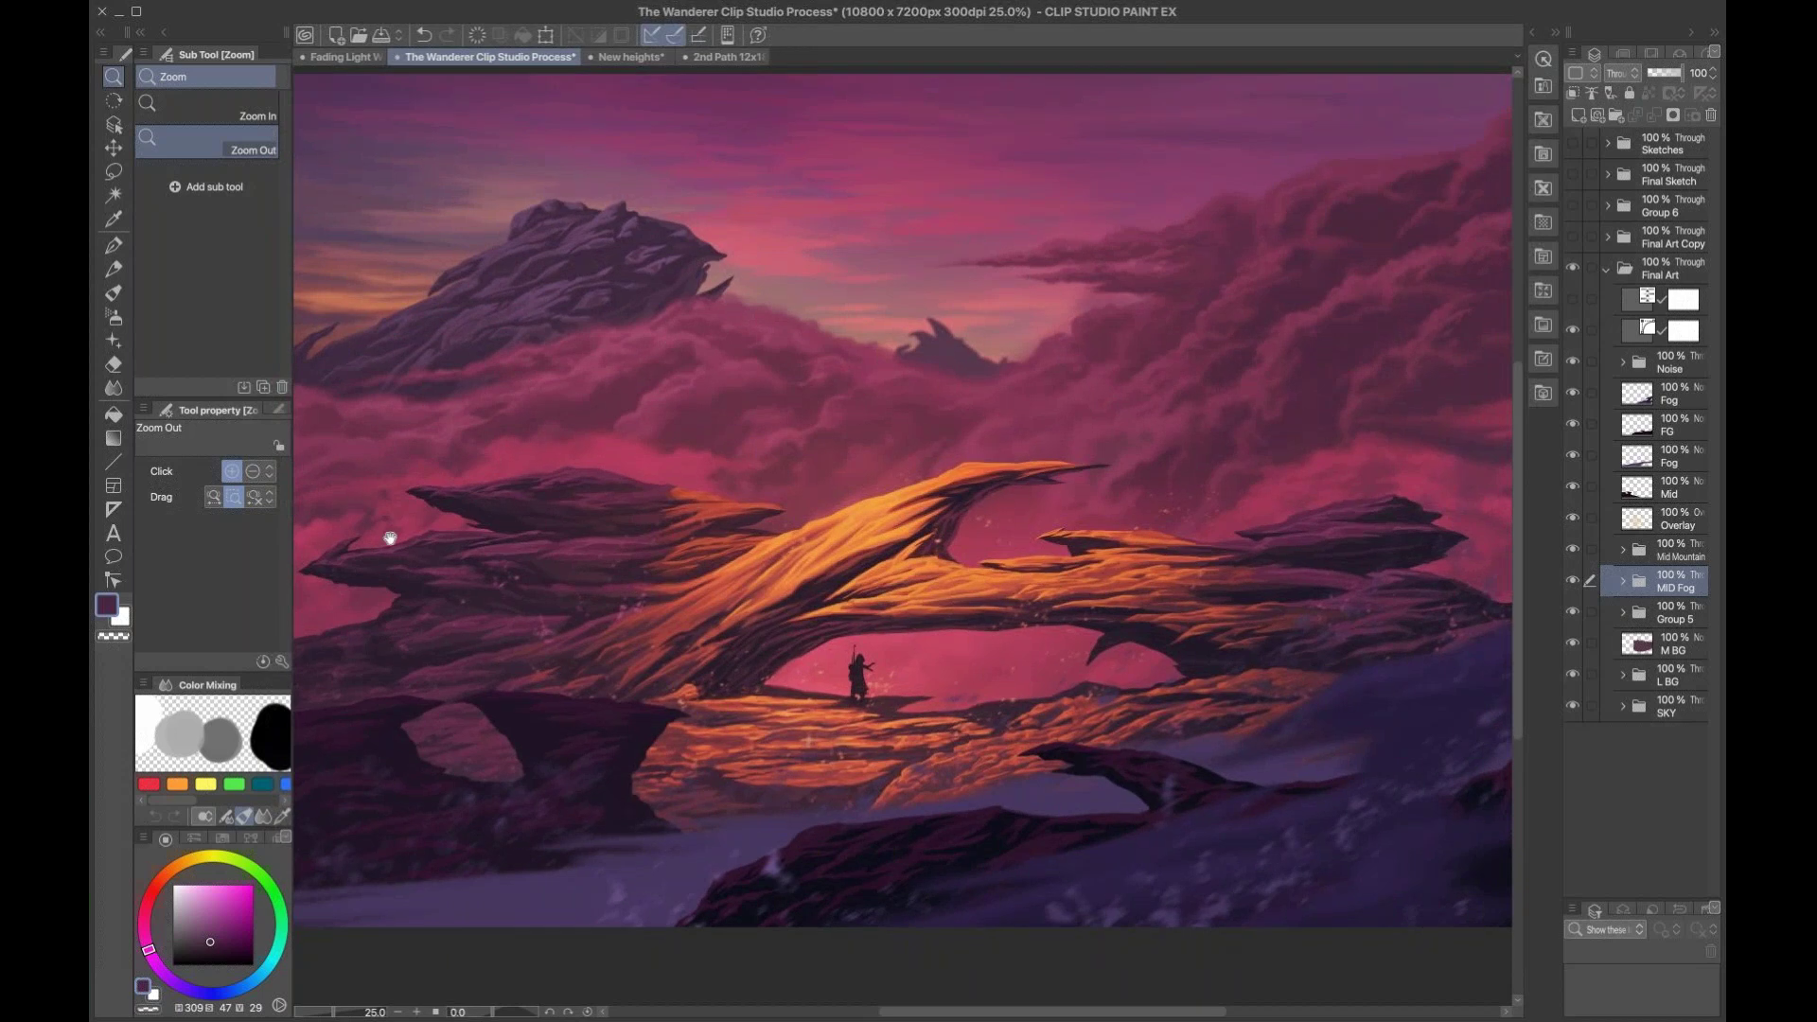
{"action": "left_click_drag", "start_coordinate": [1318, 405], "coordinate": [1311, 433]}
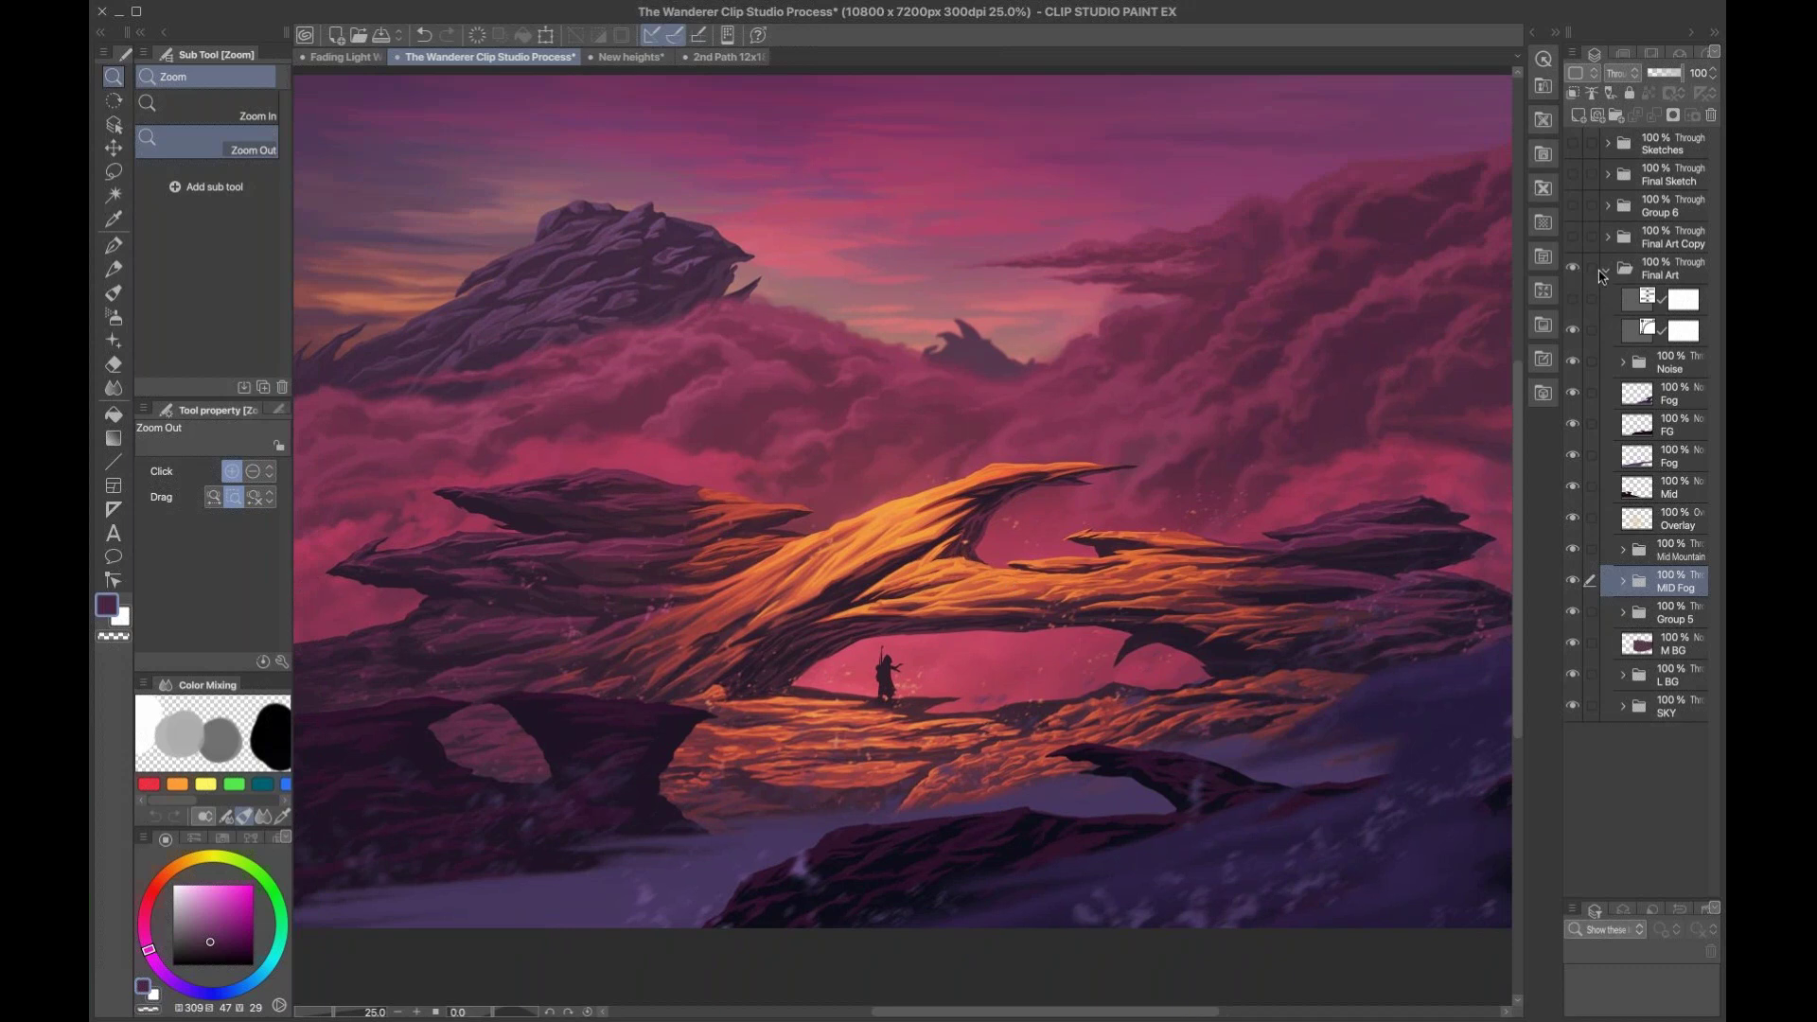
Step: Collapse the Final Art folder, show the Final Art Copy folder and expand its layers
{"action": "left_click", "coordinate": [1606, 276]}
{"action": "left_click", "coordinate": [1590, 237]}
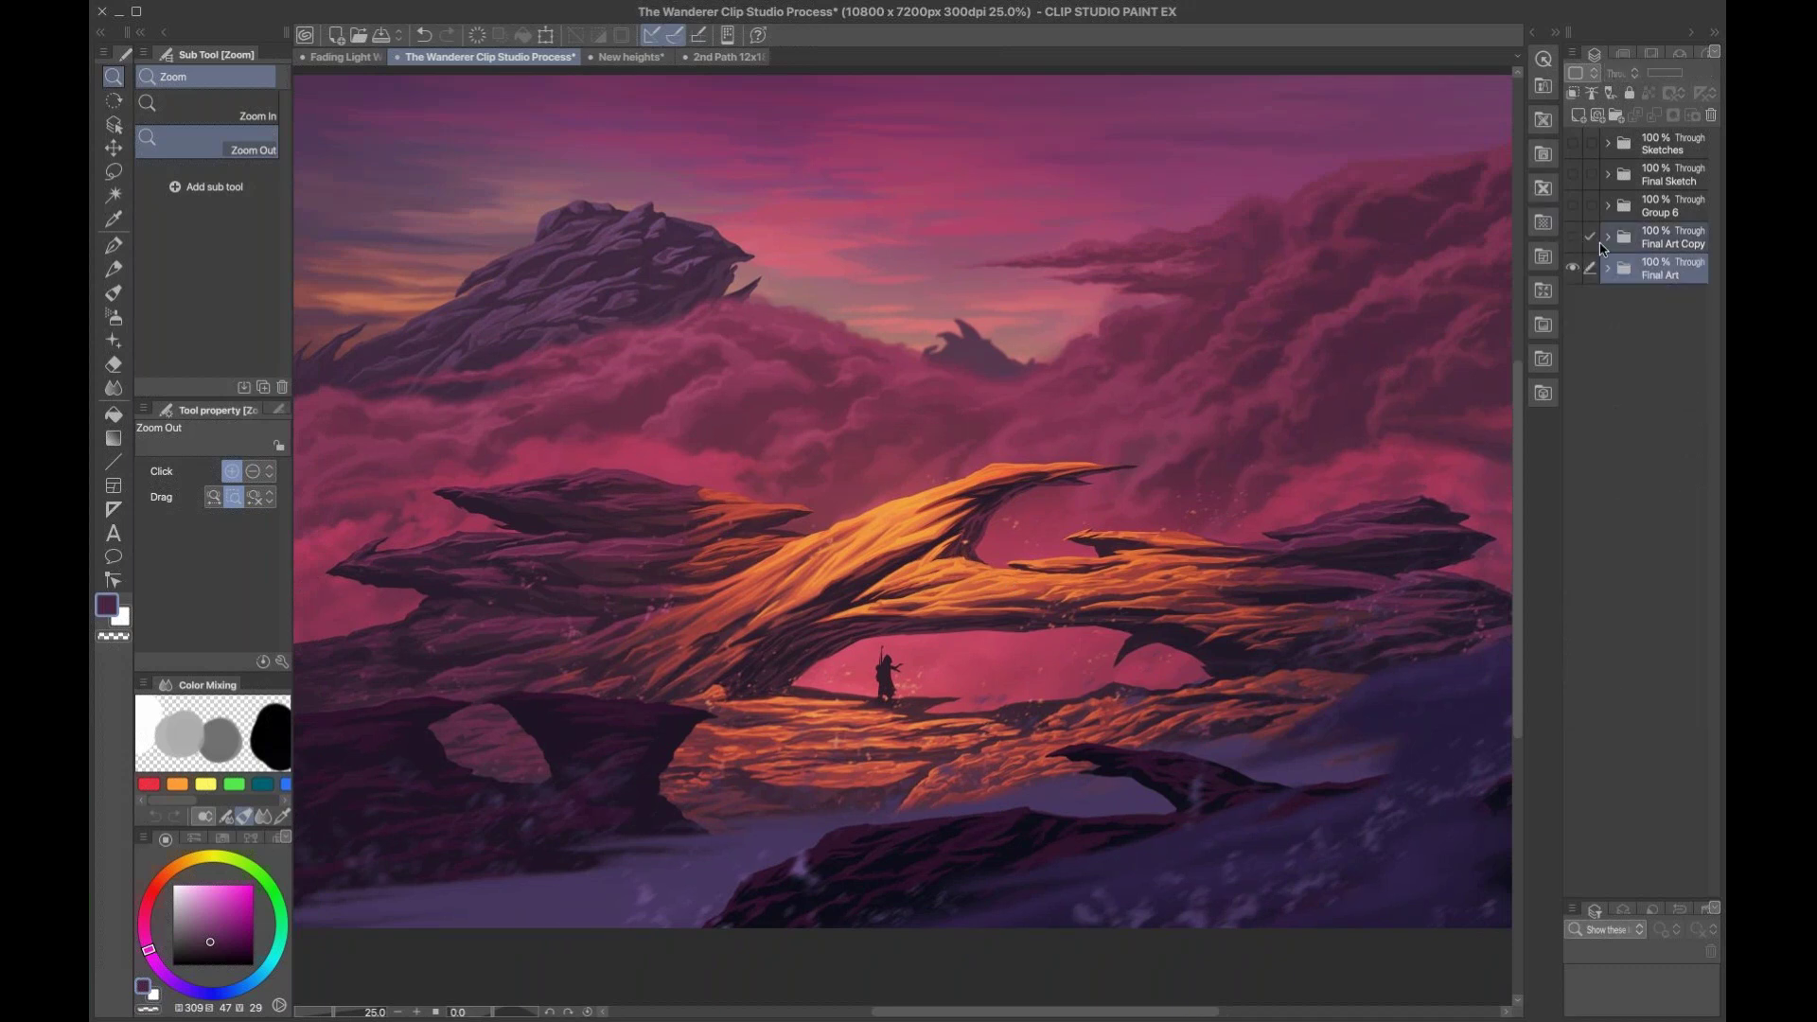
{"action": "left_click", "coordinate": [1573, 238]}
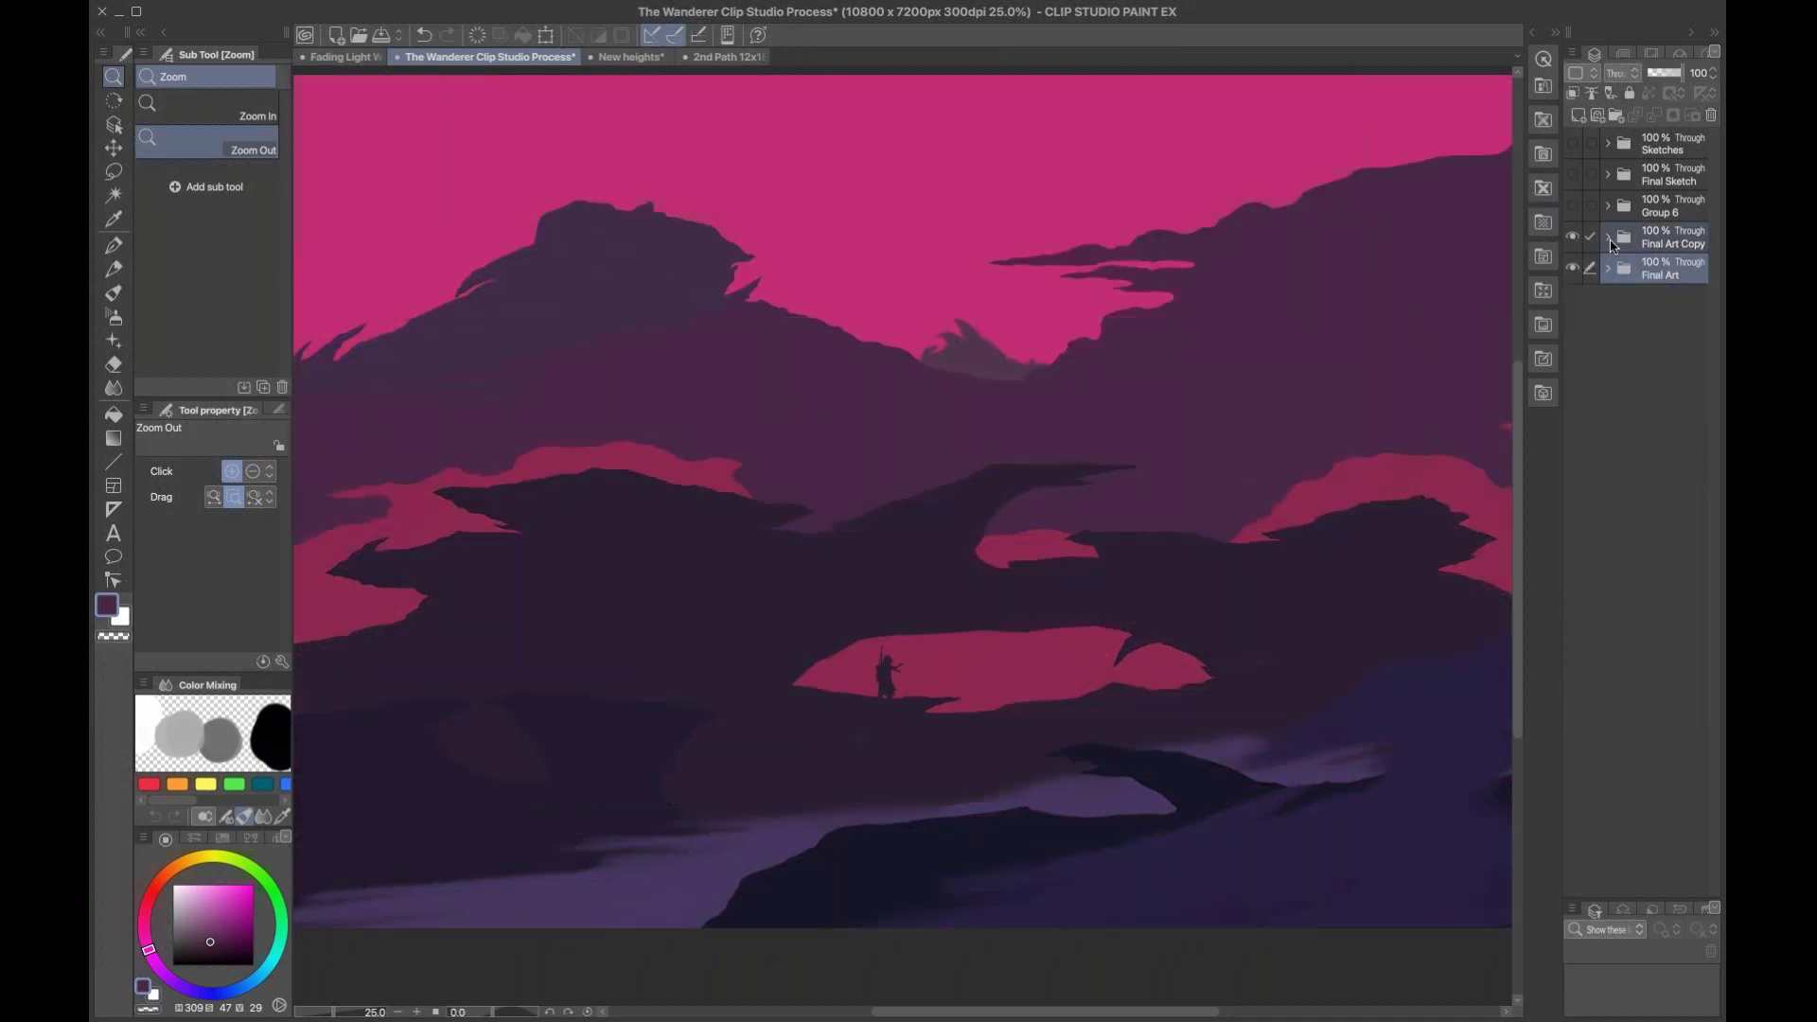
{"action": "left_click", "coordinate": [1606, 240]}
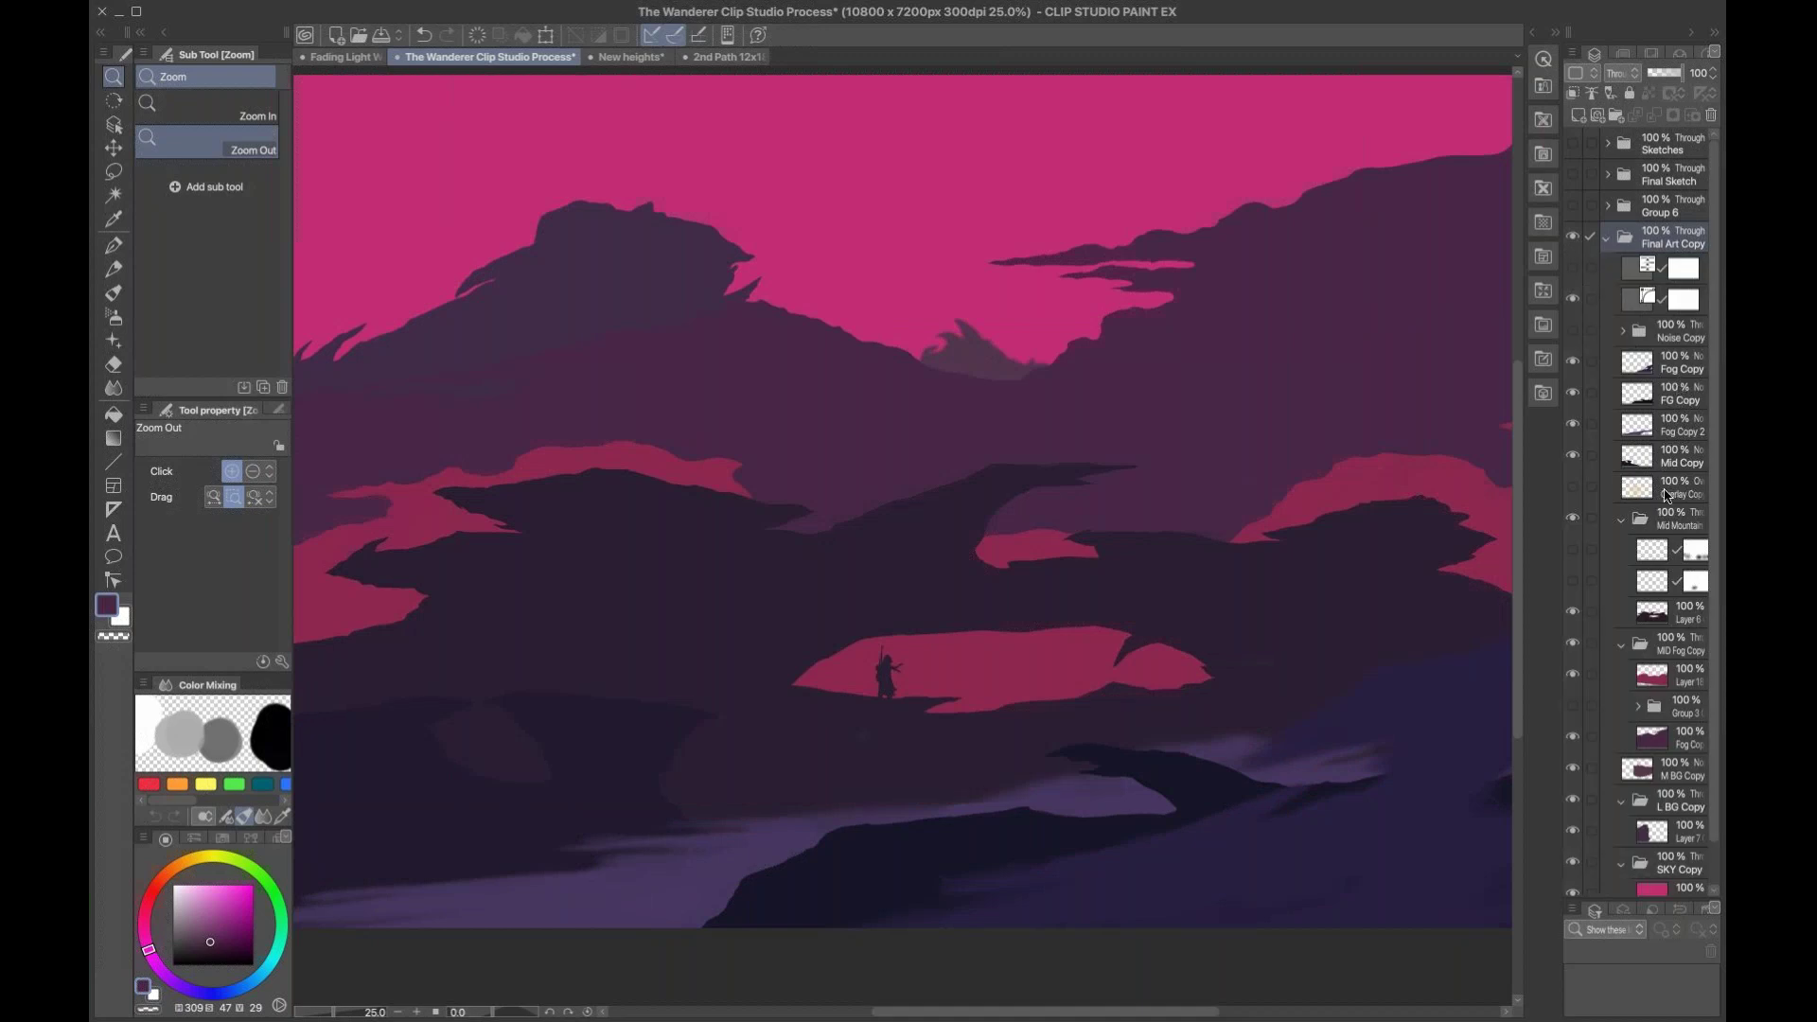
Step: Select the Fog Copy layer and examine the fog and mountain shapes in the flat color block-in
{"action": "left_click", "coordinate": [1677, 427]}
{"action": "left_click", "coordinate": [1658, 376]}
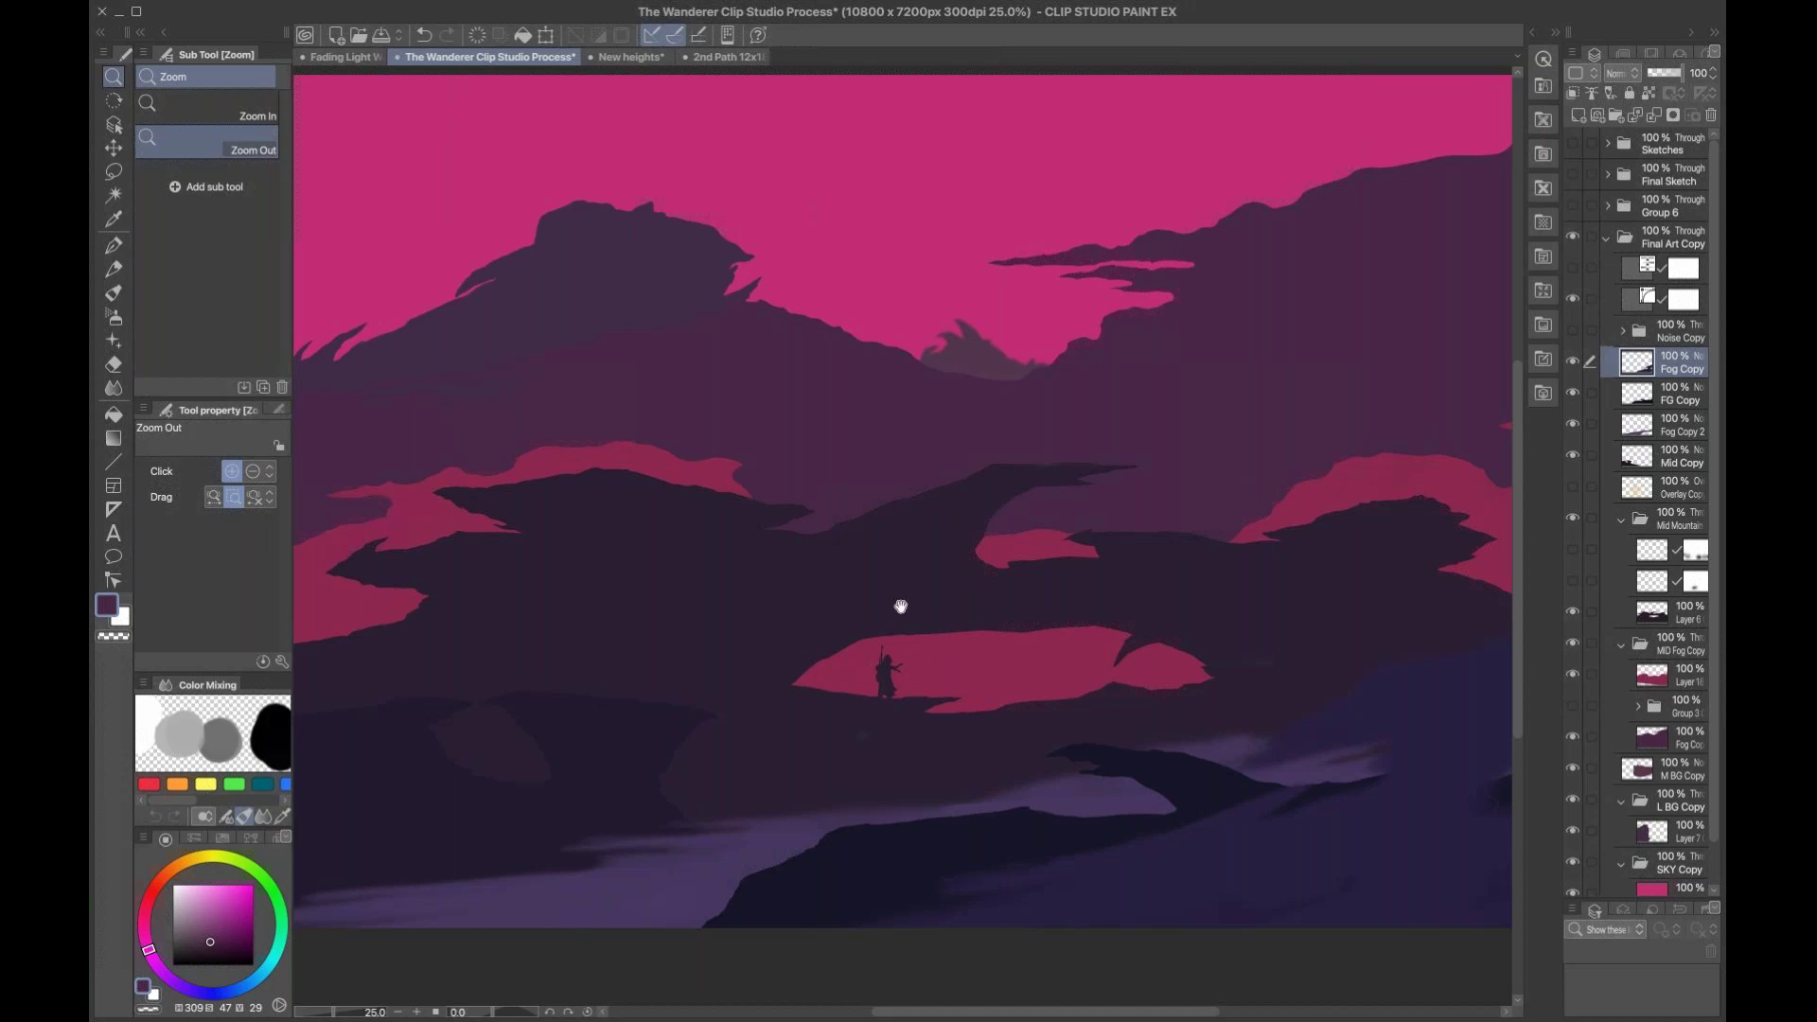
{"action": "left_click_drag", "start_coordinate": [985, 637], "coordinate": [964, 622]}
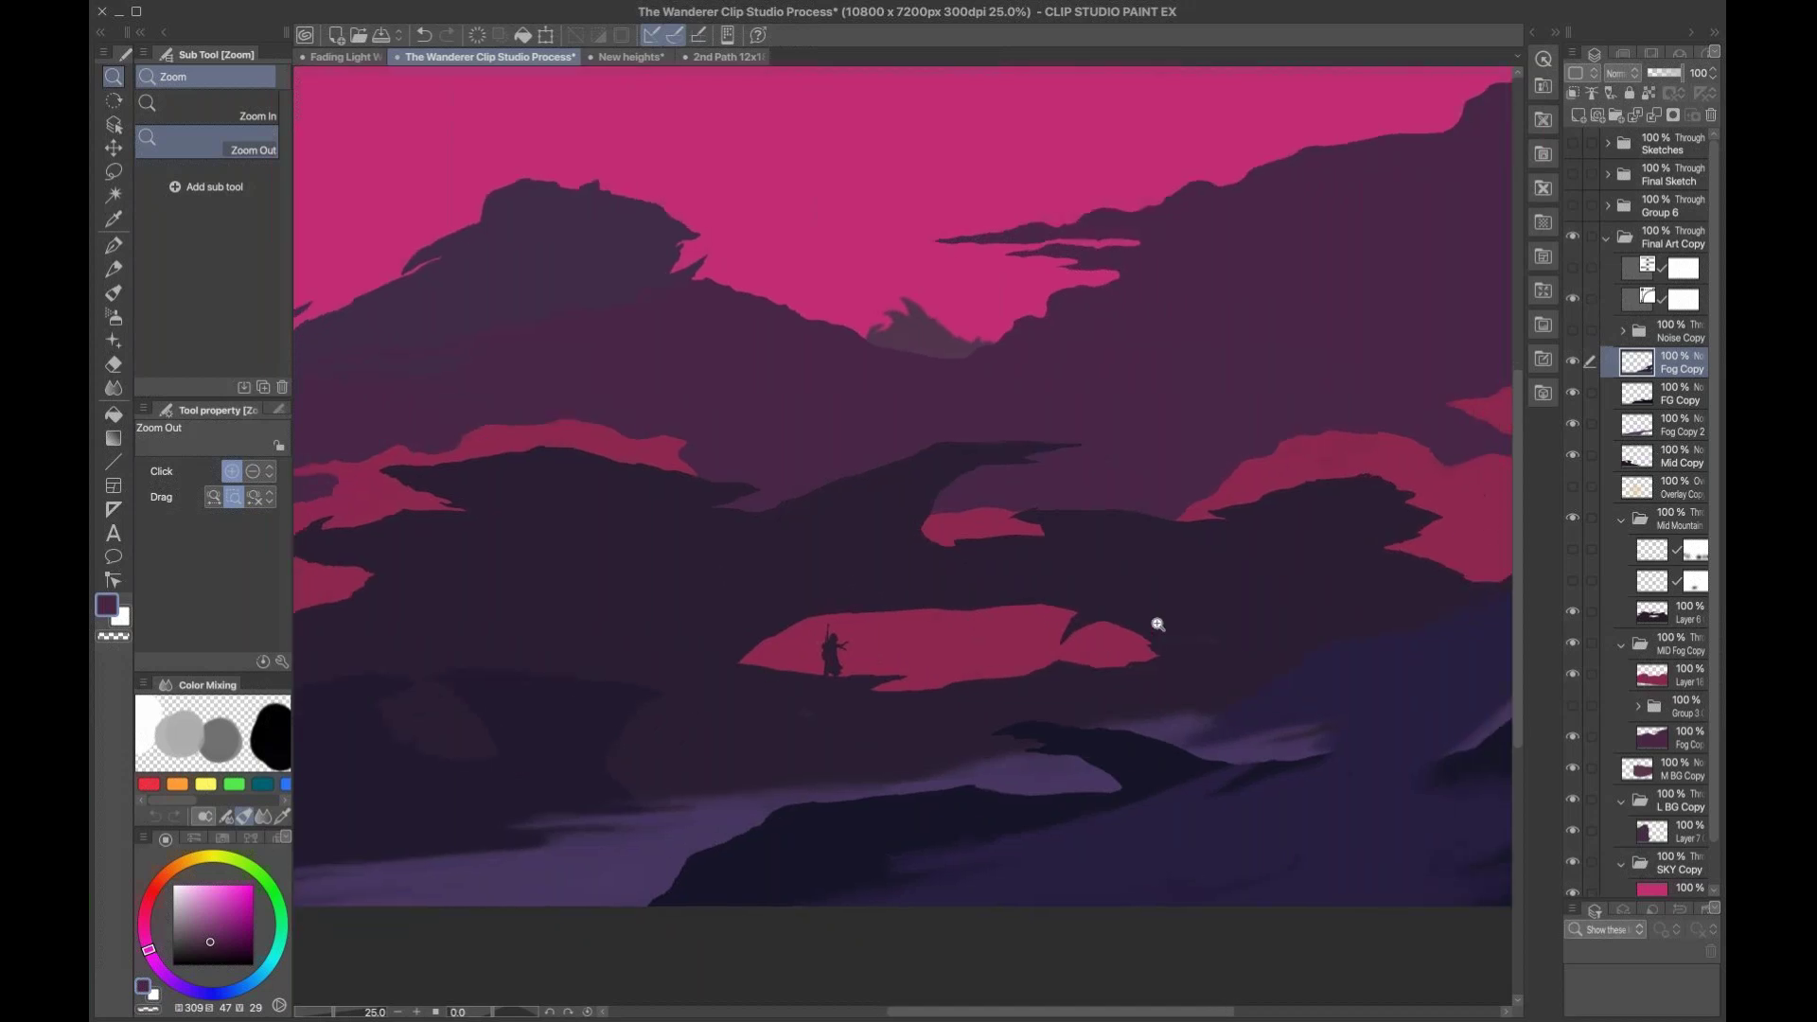
{"action": "left_click_drag", "start_coordinate": [1130, 514], "coordinate": [1161, 565]}
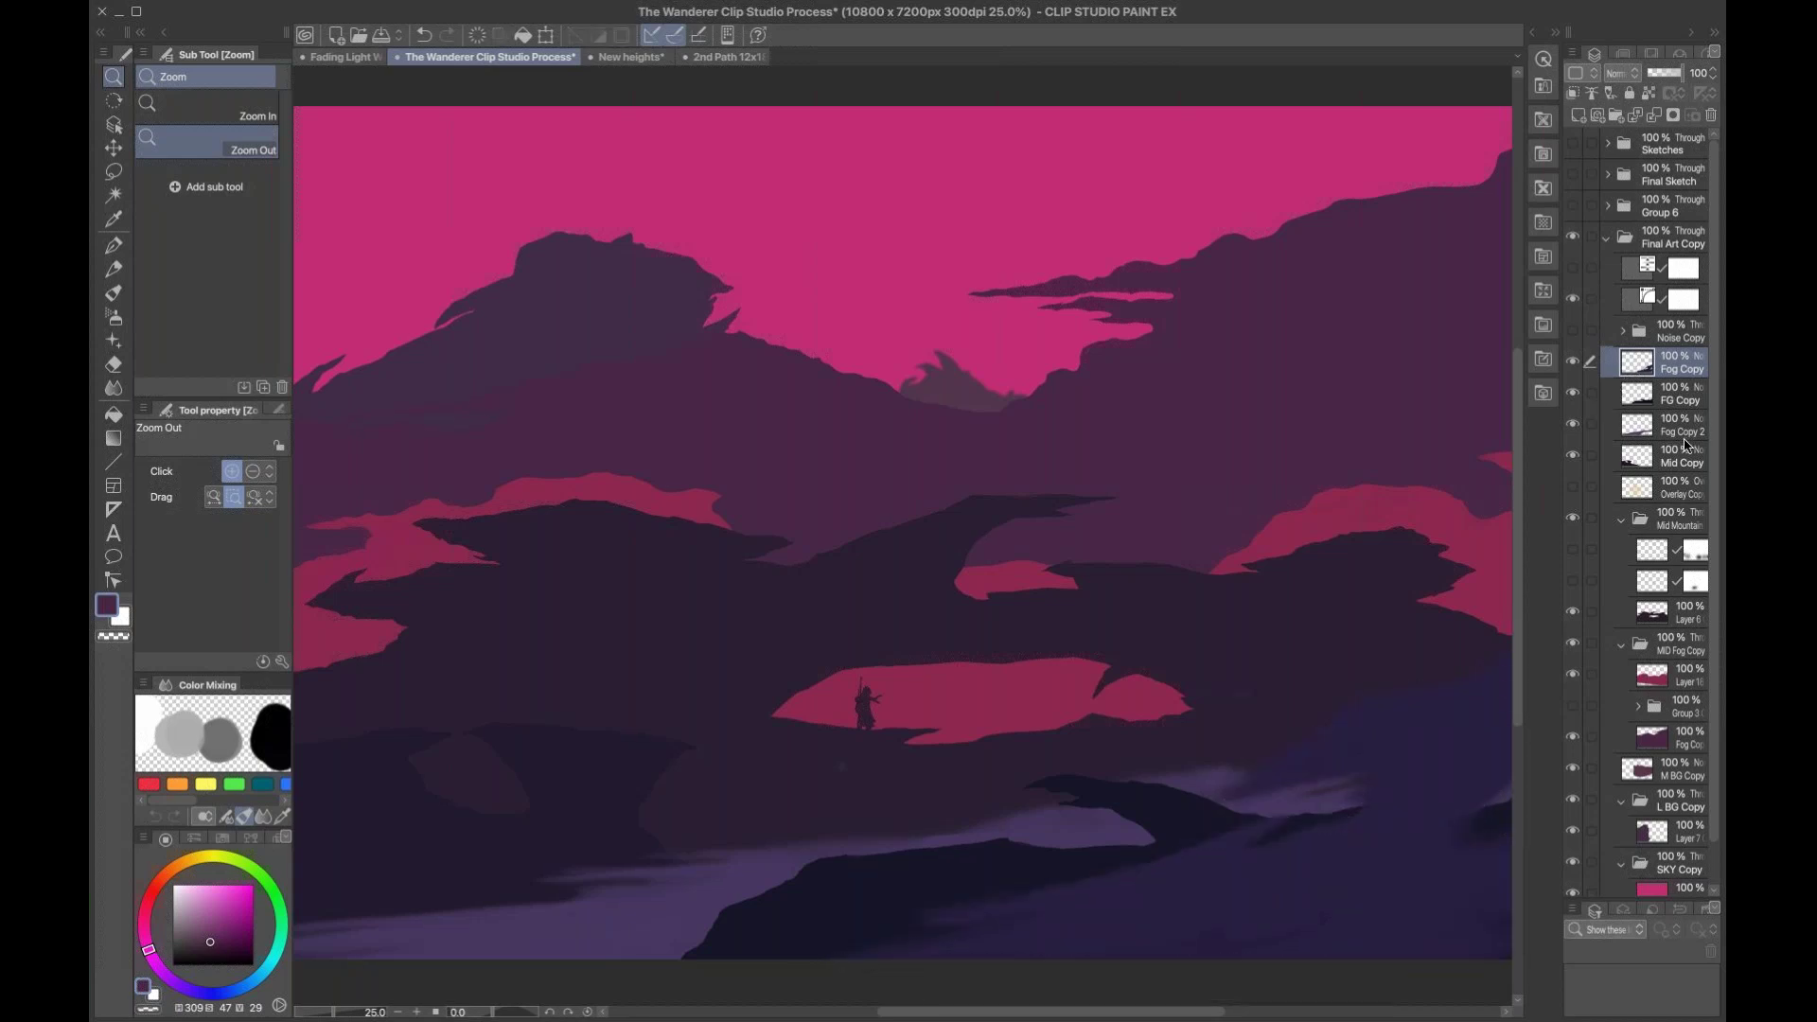
Step: Load the FG Copy layer's silhouette as a selection and deselect it
{"action": "left_click", "coordinate": [1632, 407]}
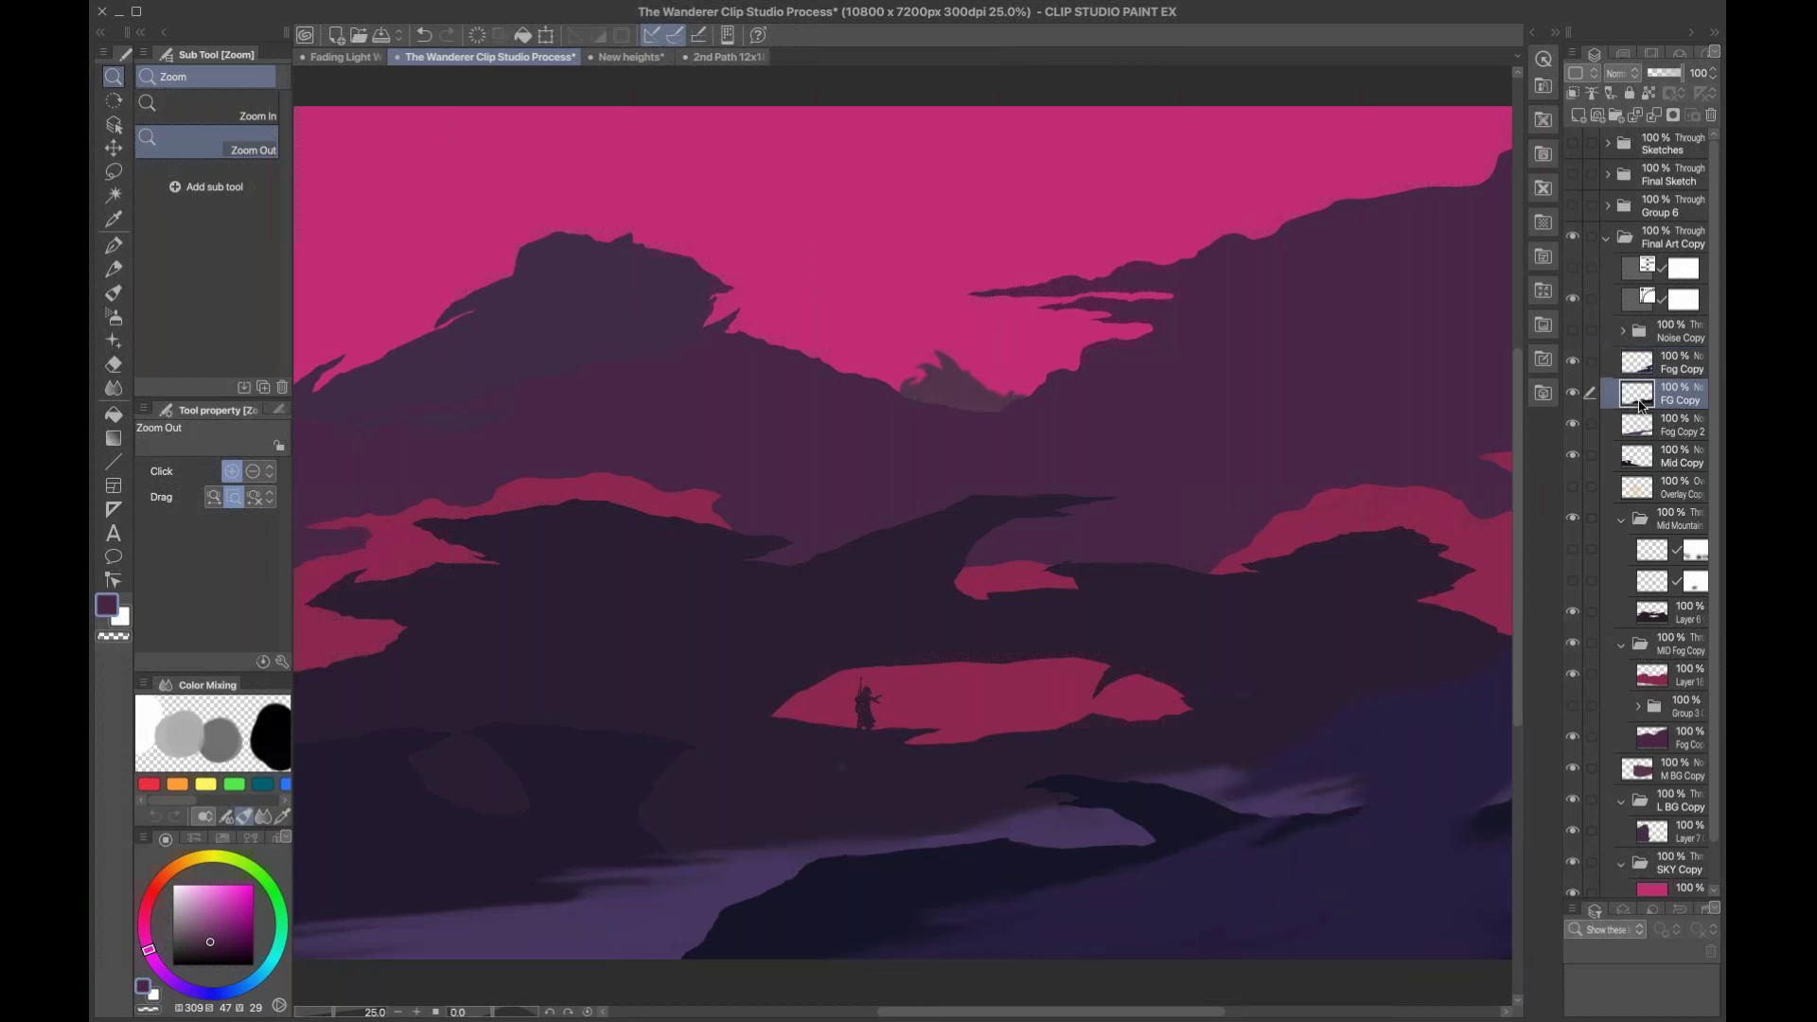
{"action": "left_click", "coordinate": [1637, 414], "text": "ctrl"}
{"action": "key", "text": "ctrl+d"}
Step: Make the red fog layer in MID Fog Copy active and load the mid mountain layer's silhouette as a selection
{"action": "left_click", "coordinate": [1667, 651]}
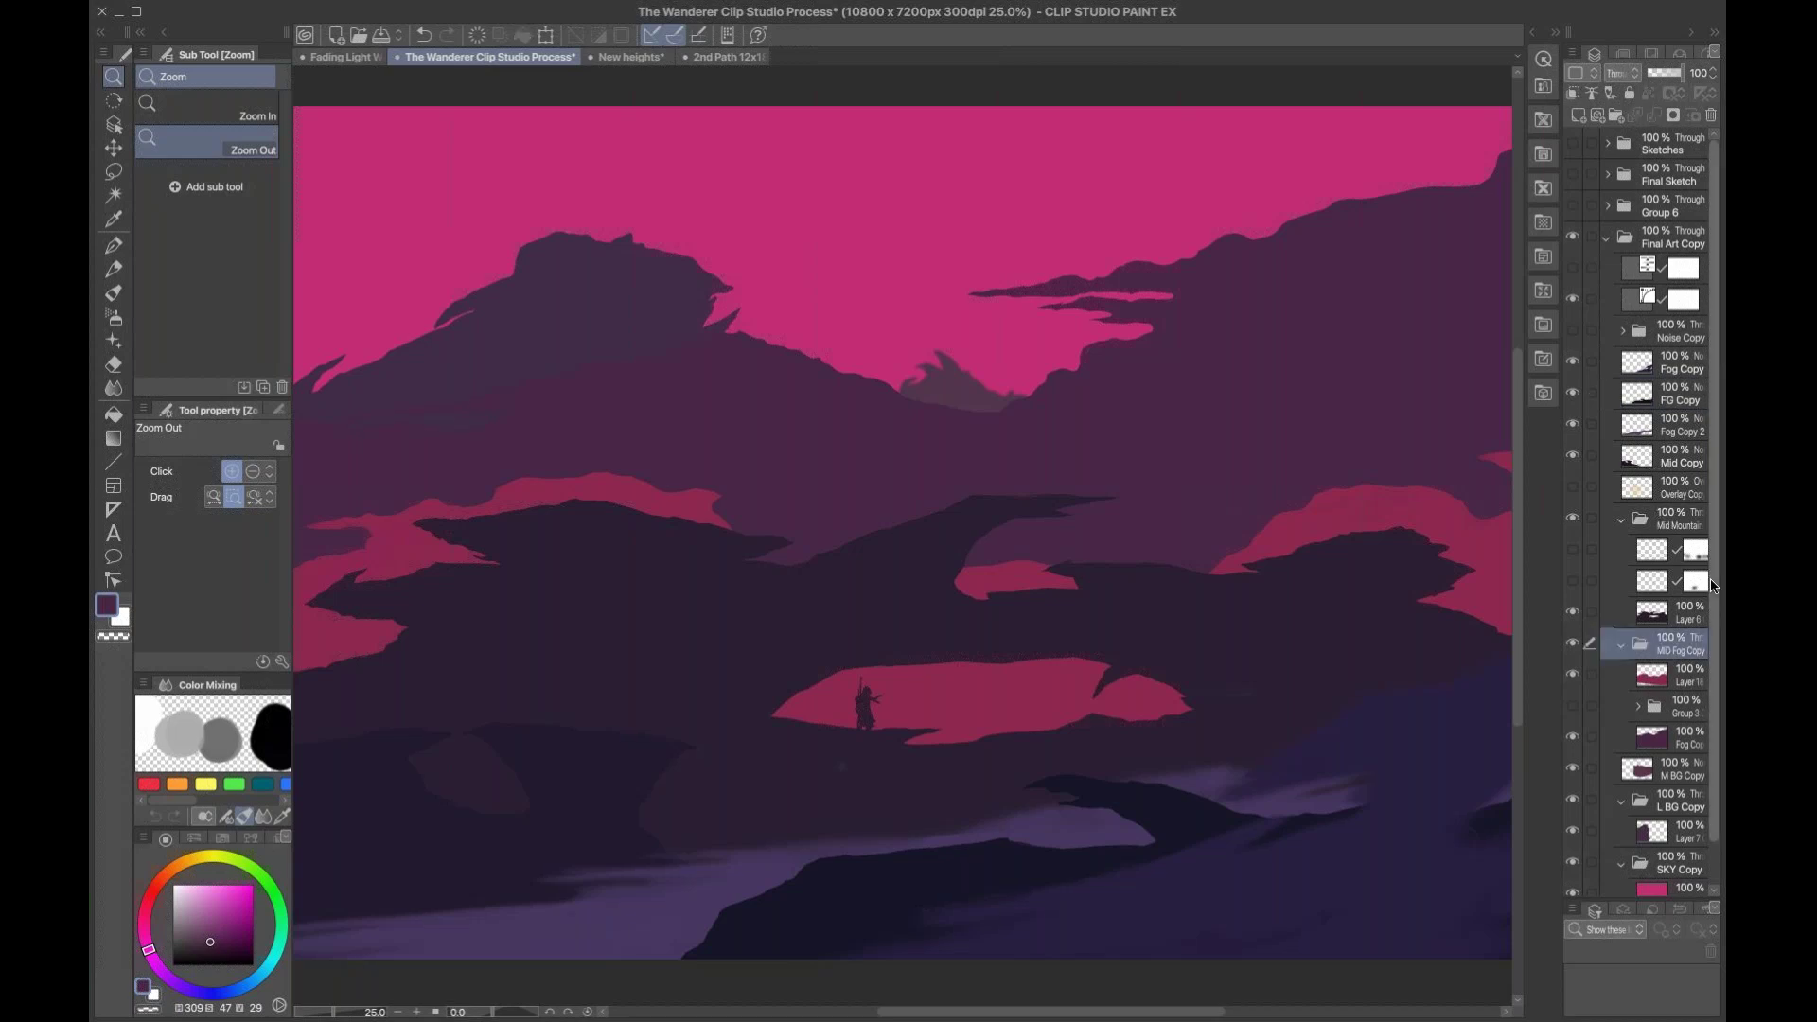
{"action": "scroll", "coordinate": [1669, 624], "scroll_direction": "down", "scroll_amount": 1}
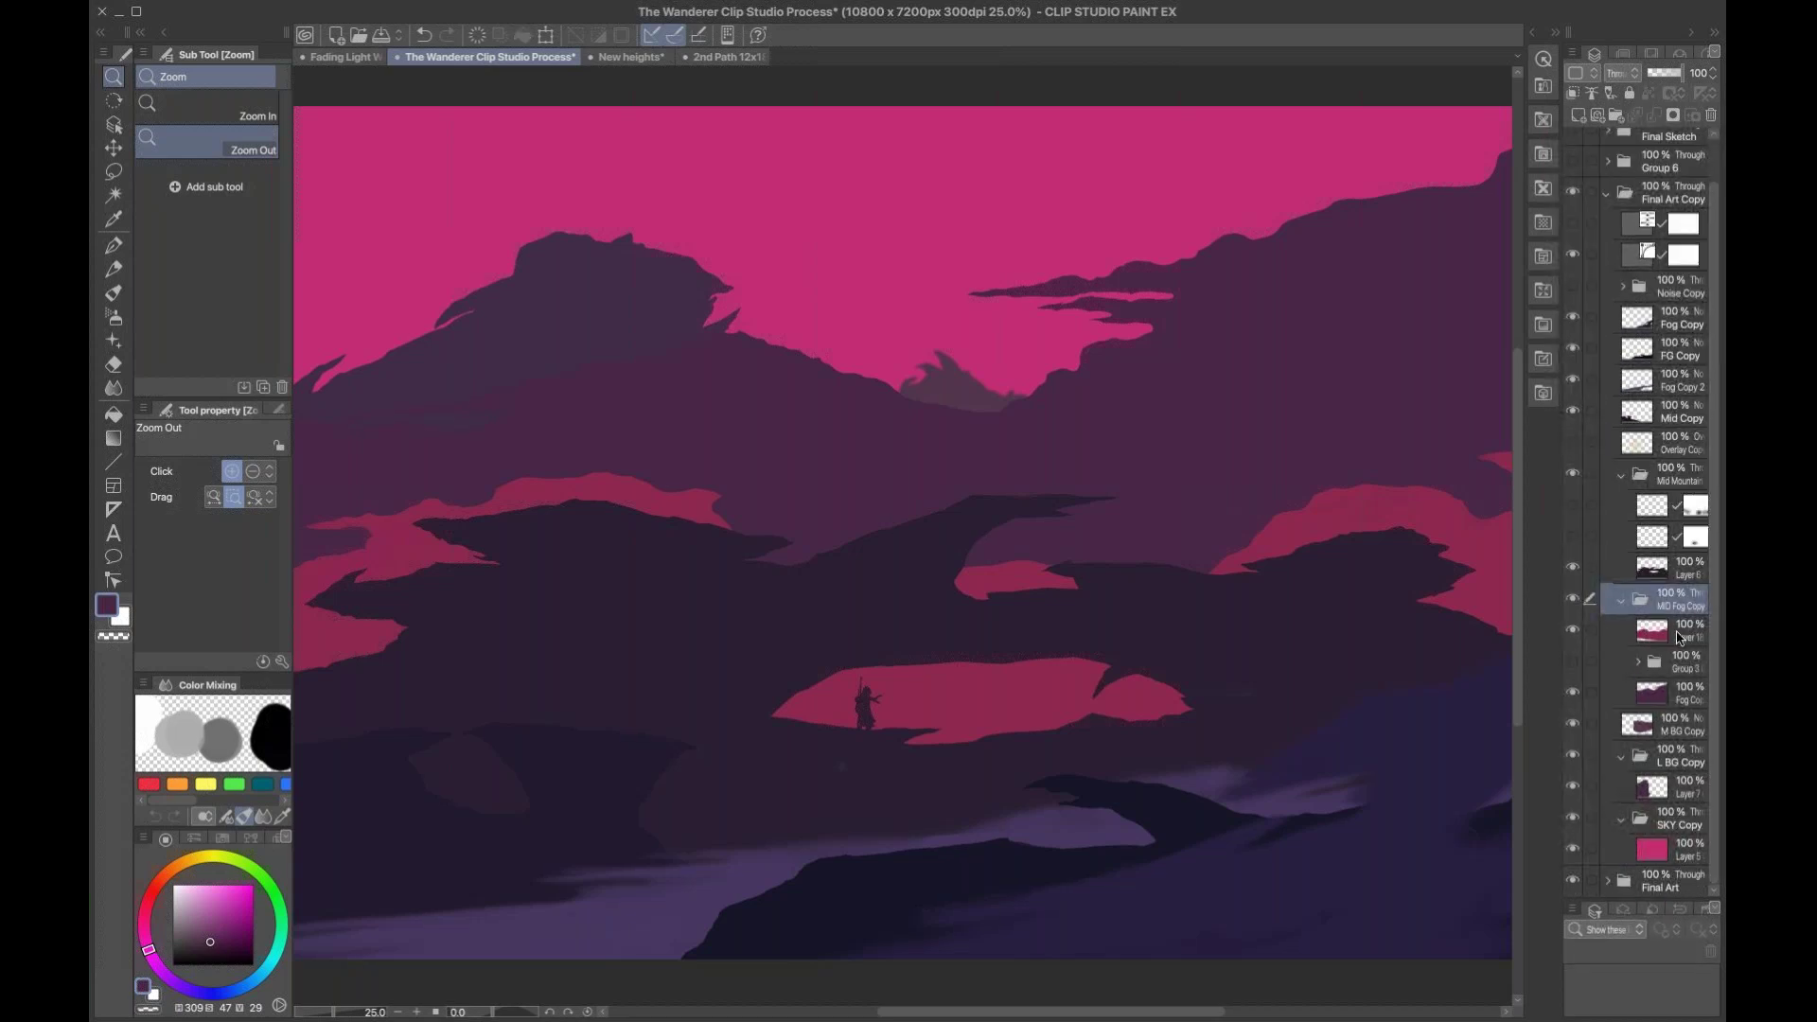
{"action": "left_click", "coordinate": [1677, 638]}
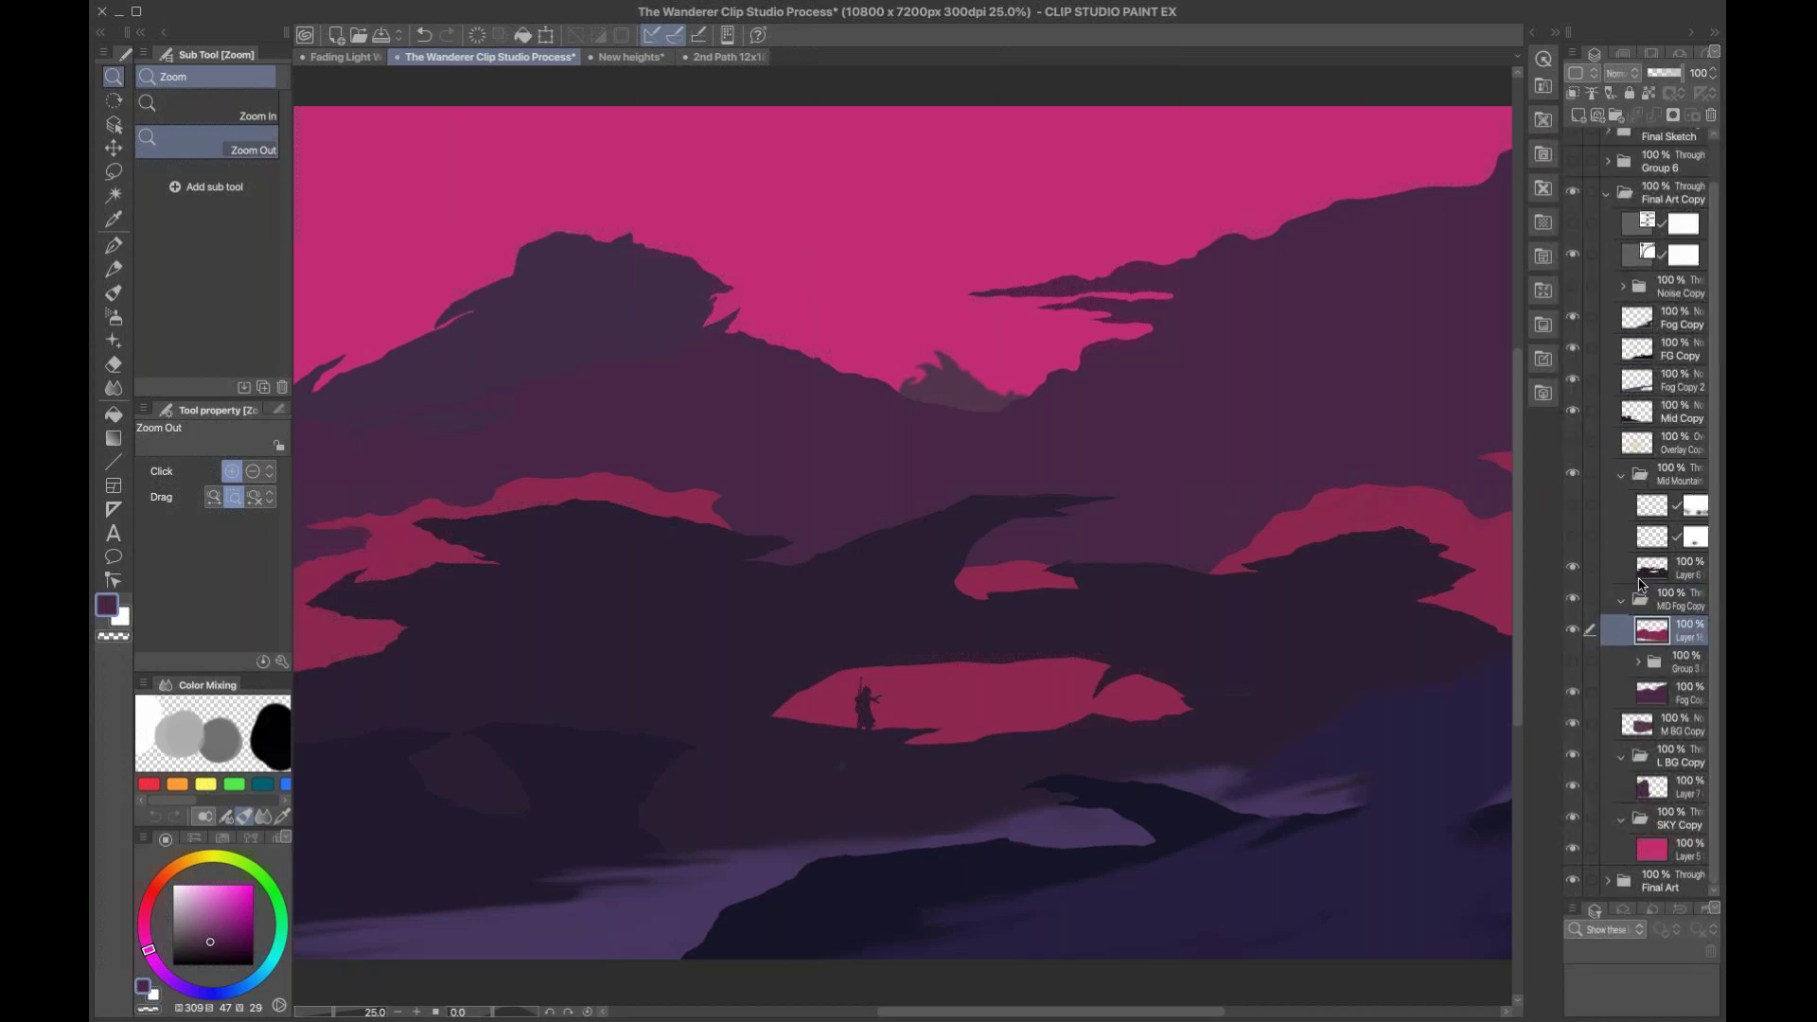
{"action": "left_click", "coordinate": [1641, 579], "text": "ctrl"}
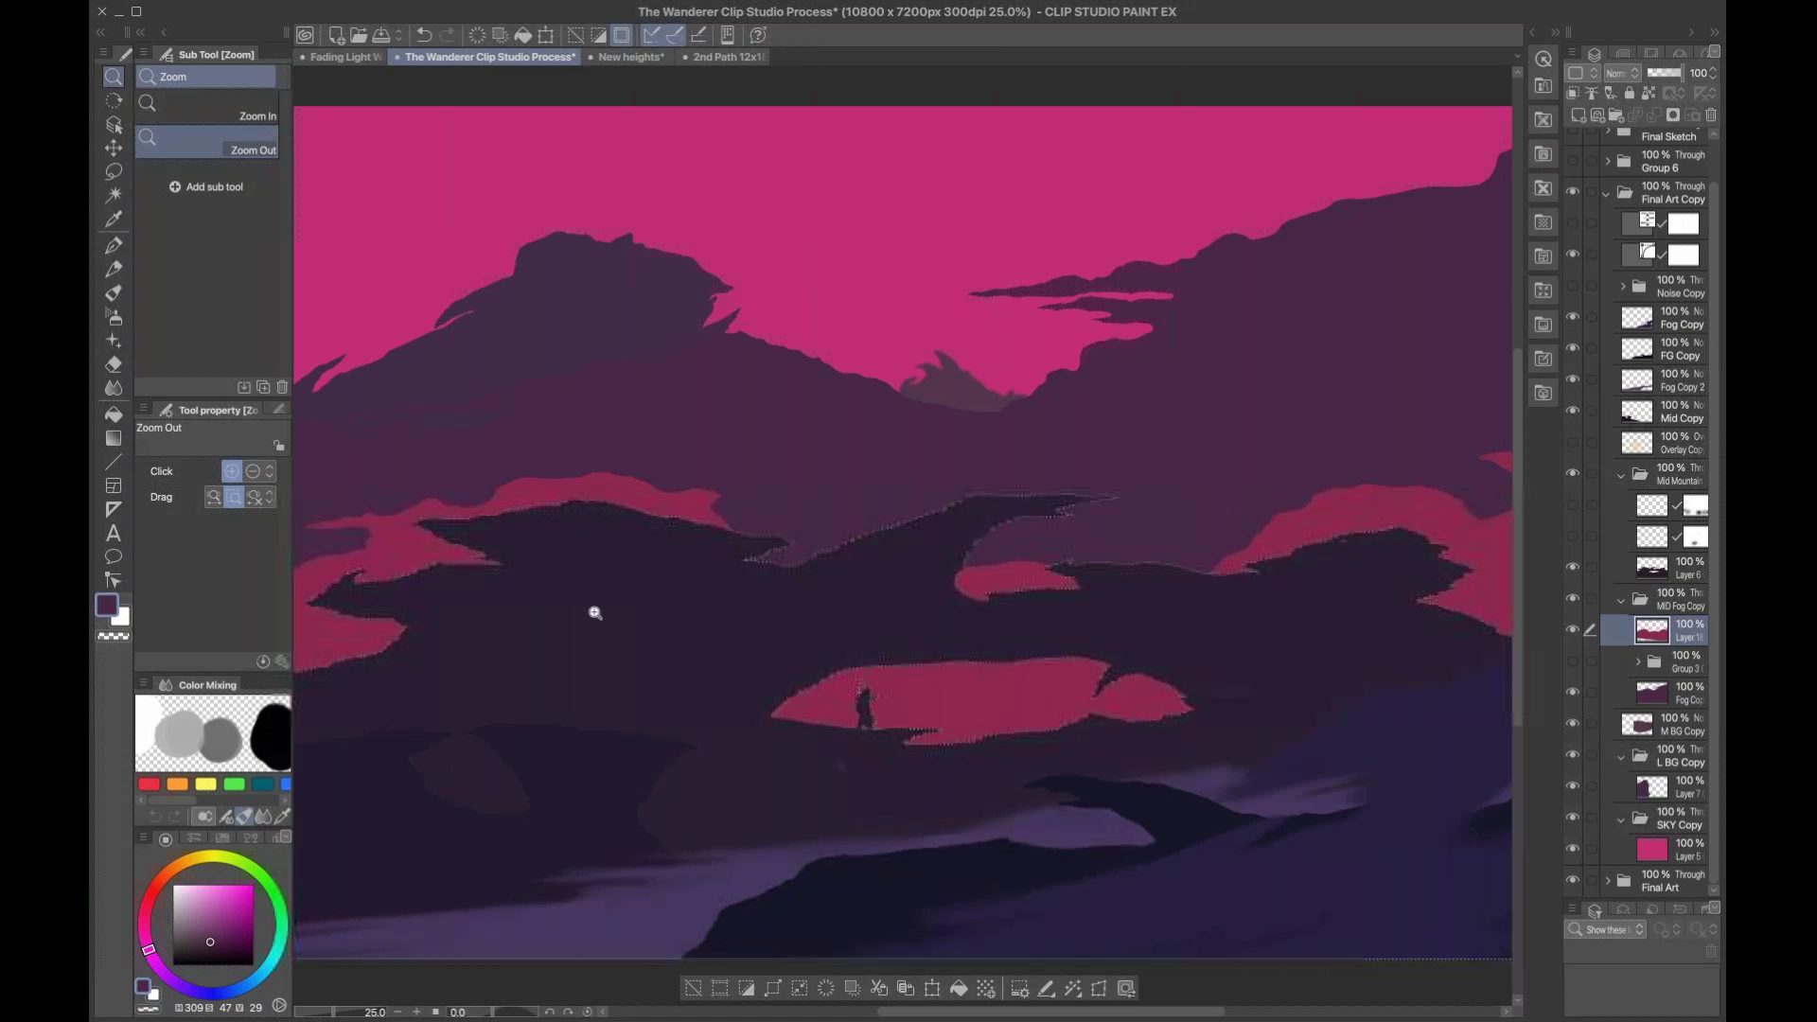
Step: Pick orange for the Round mixing brush and lay the first light strokes on the mid mountain layer's central ridge
{"action": "left_click", "coordinate": [943, 582]}
{"action": "key", "text": "b"}
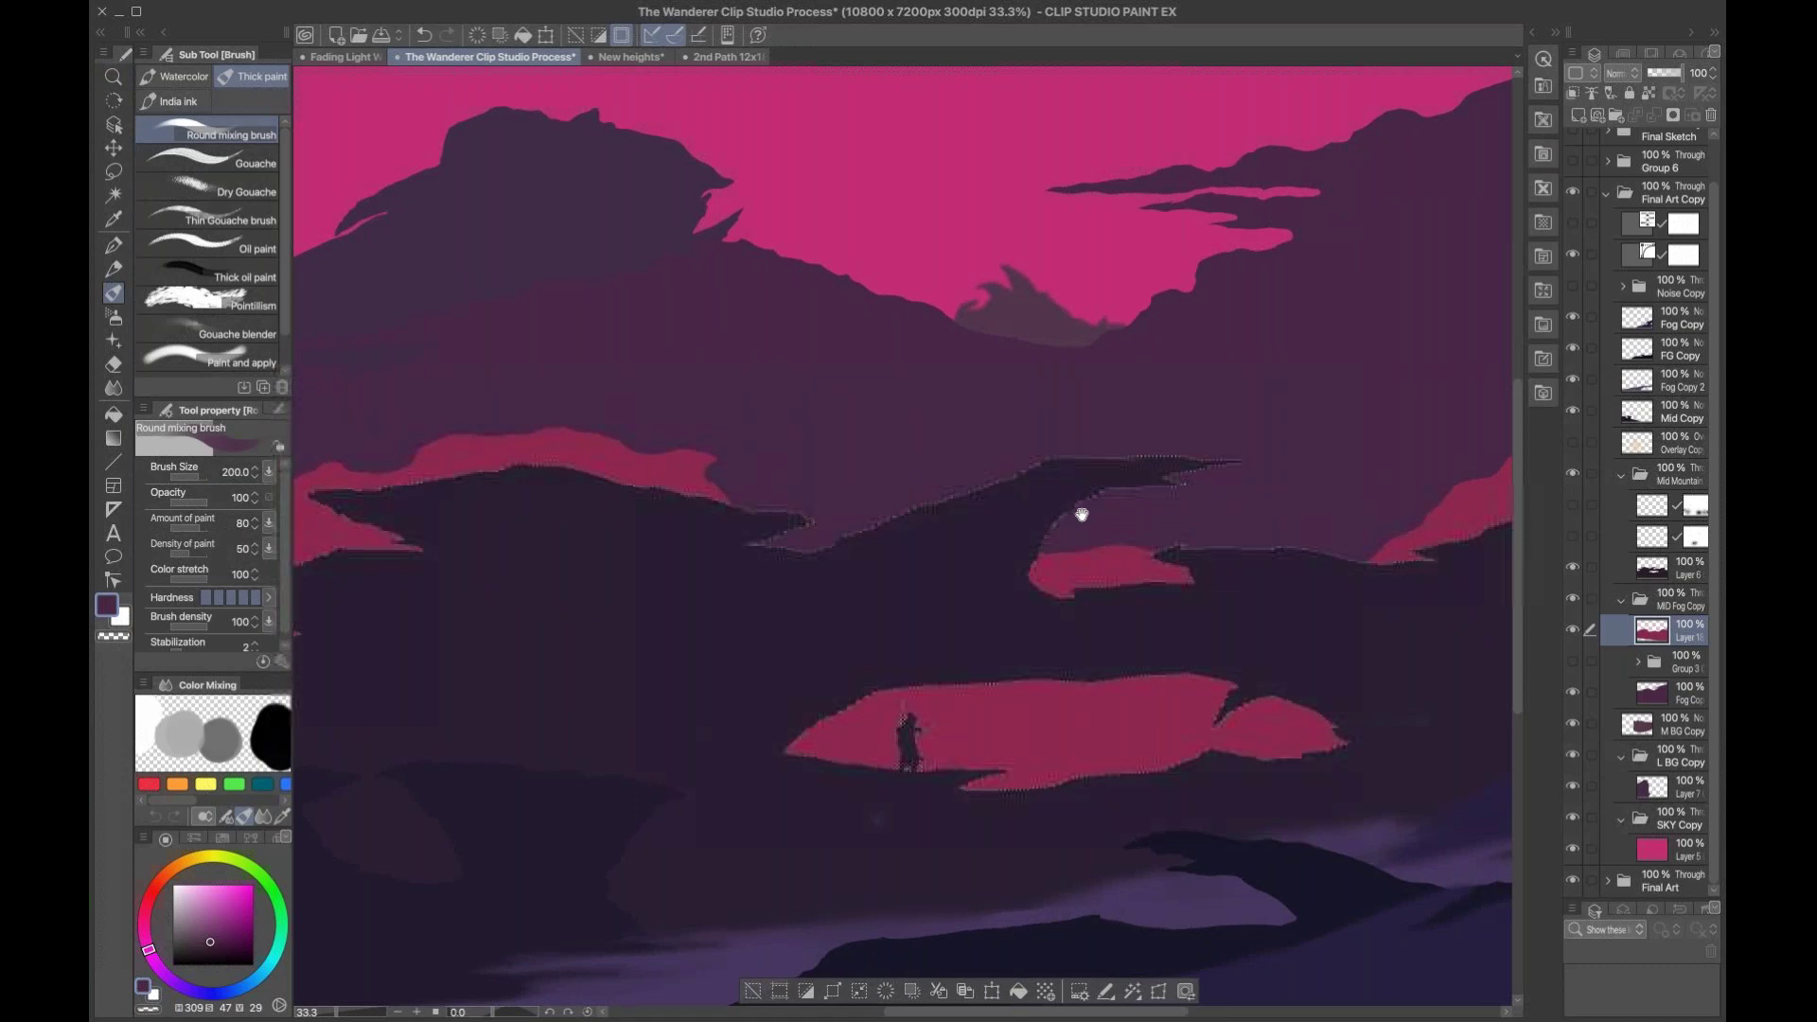
{"action": "left_click_drag", "start_coordinate": [1095, 515], "coordinate": [1038, 511]}
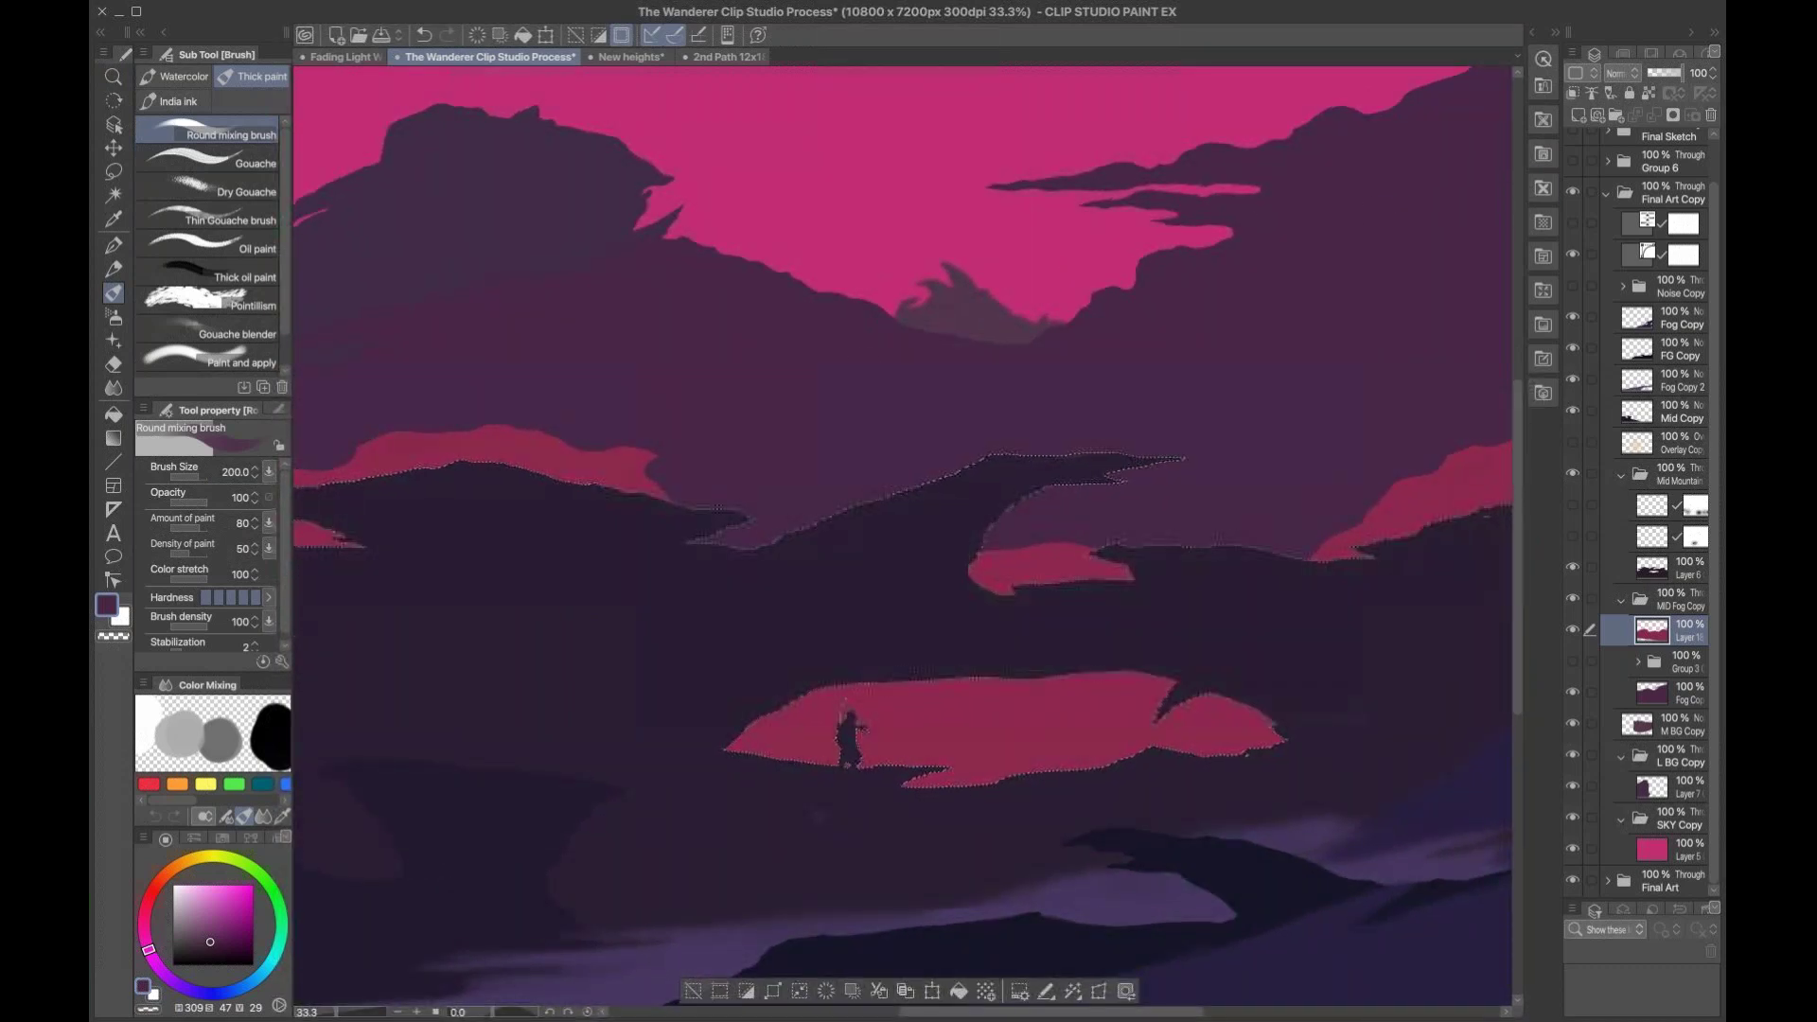
{"action": "left_click", "coordinate": [178, 783]}
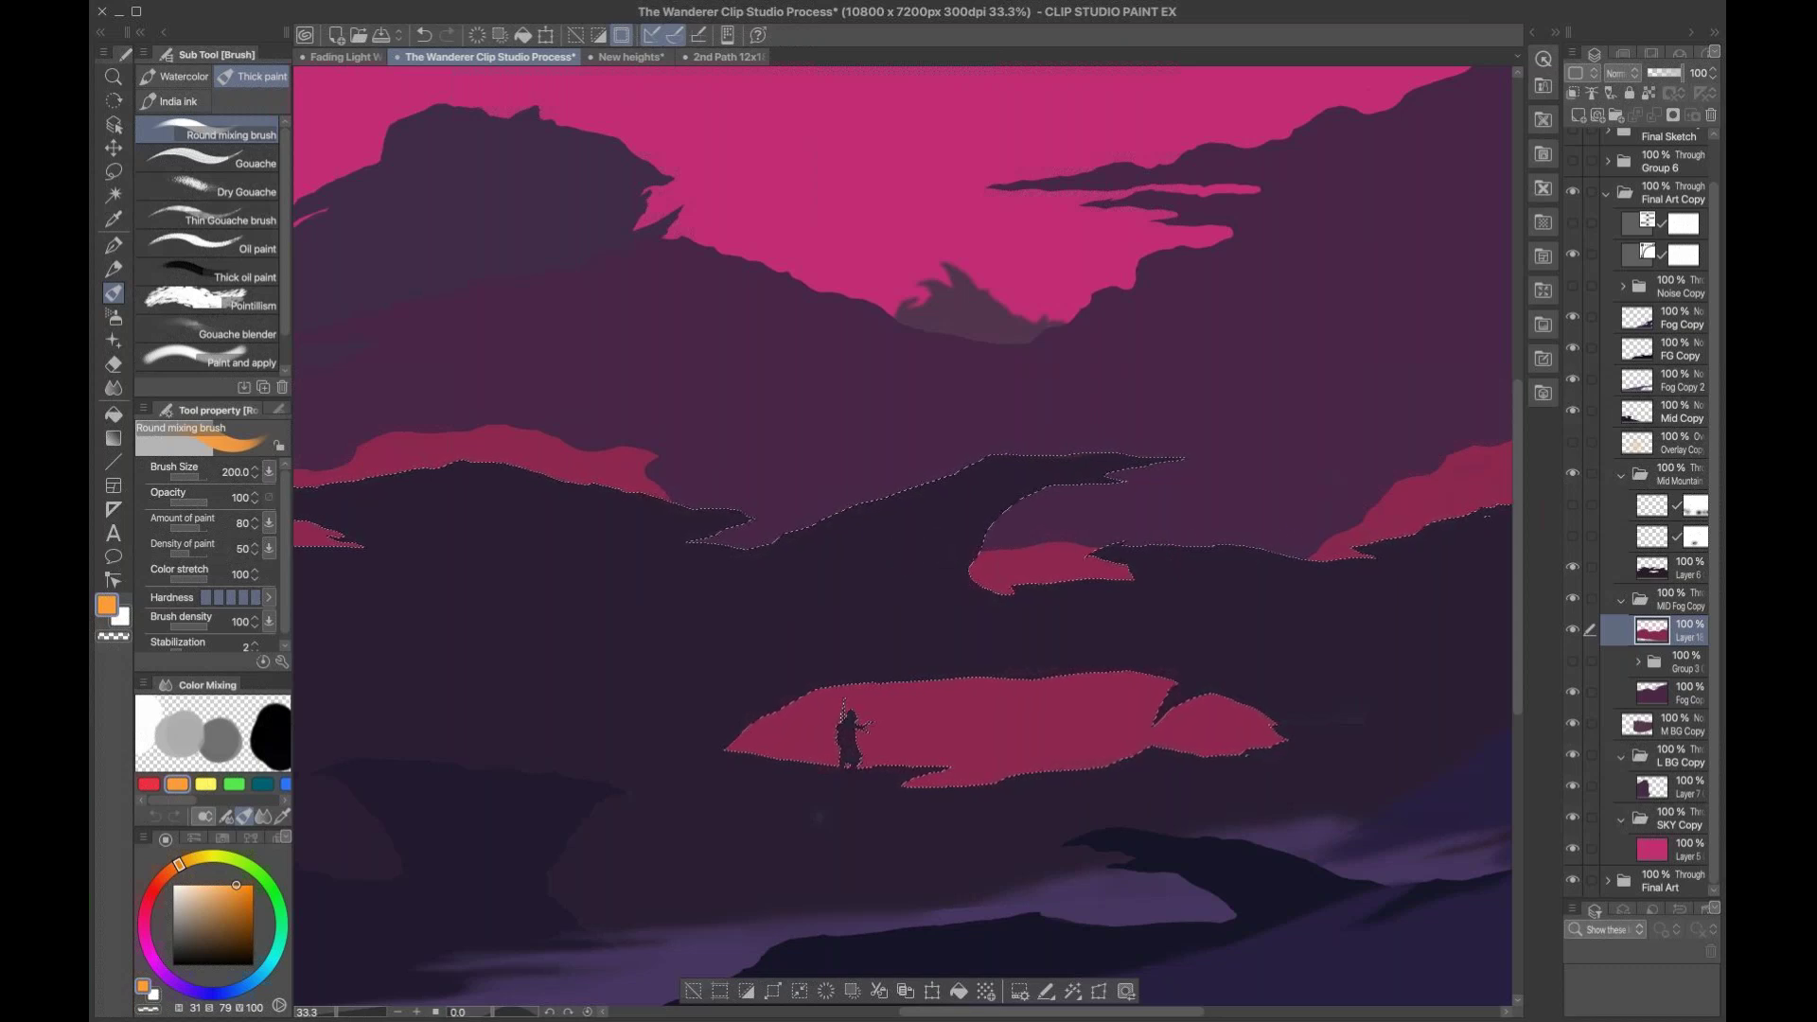
{"action": "left_click", "coordinate": [1699, 571]}
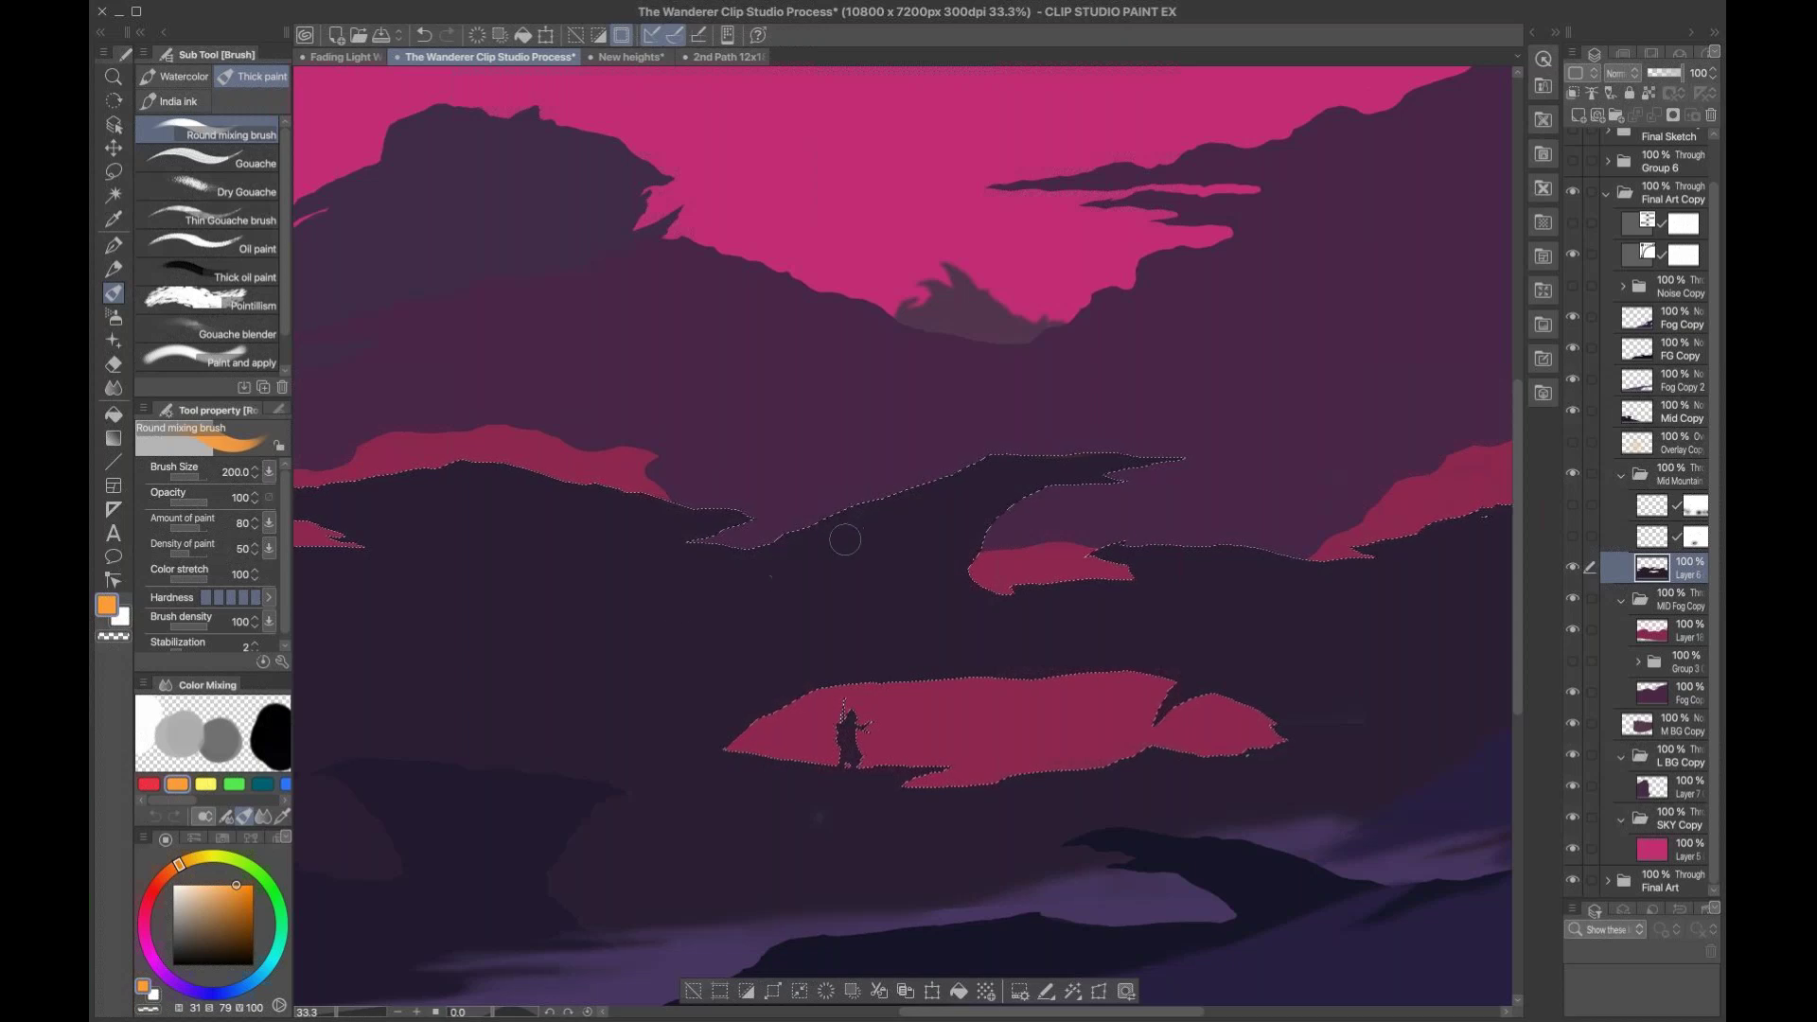
{"action": "scroll", "coordinate": [947, 516], "scroll_direction": "up", "scroll_amount": 1}
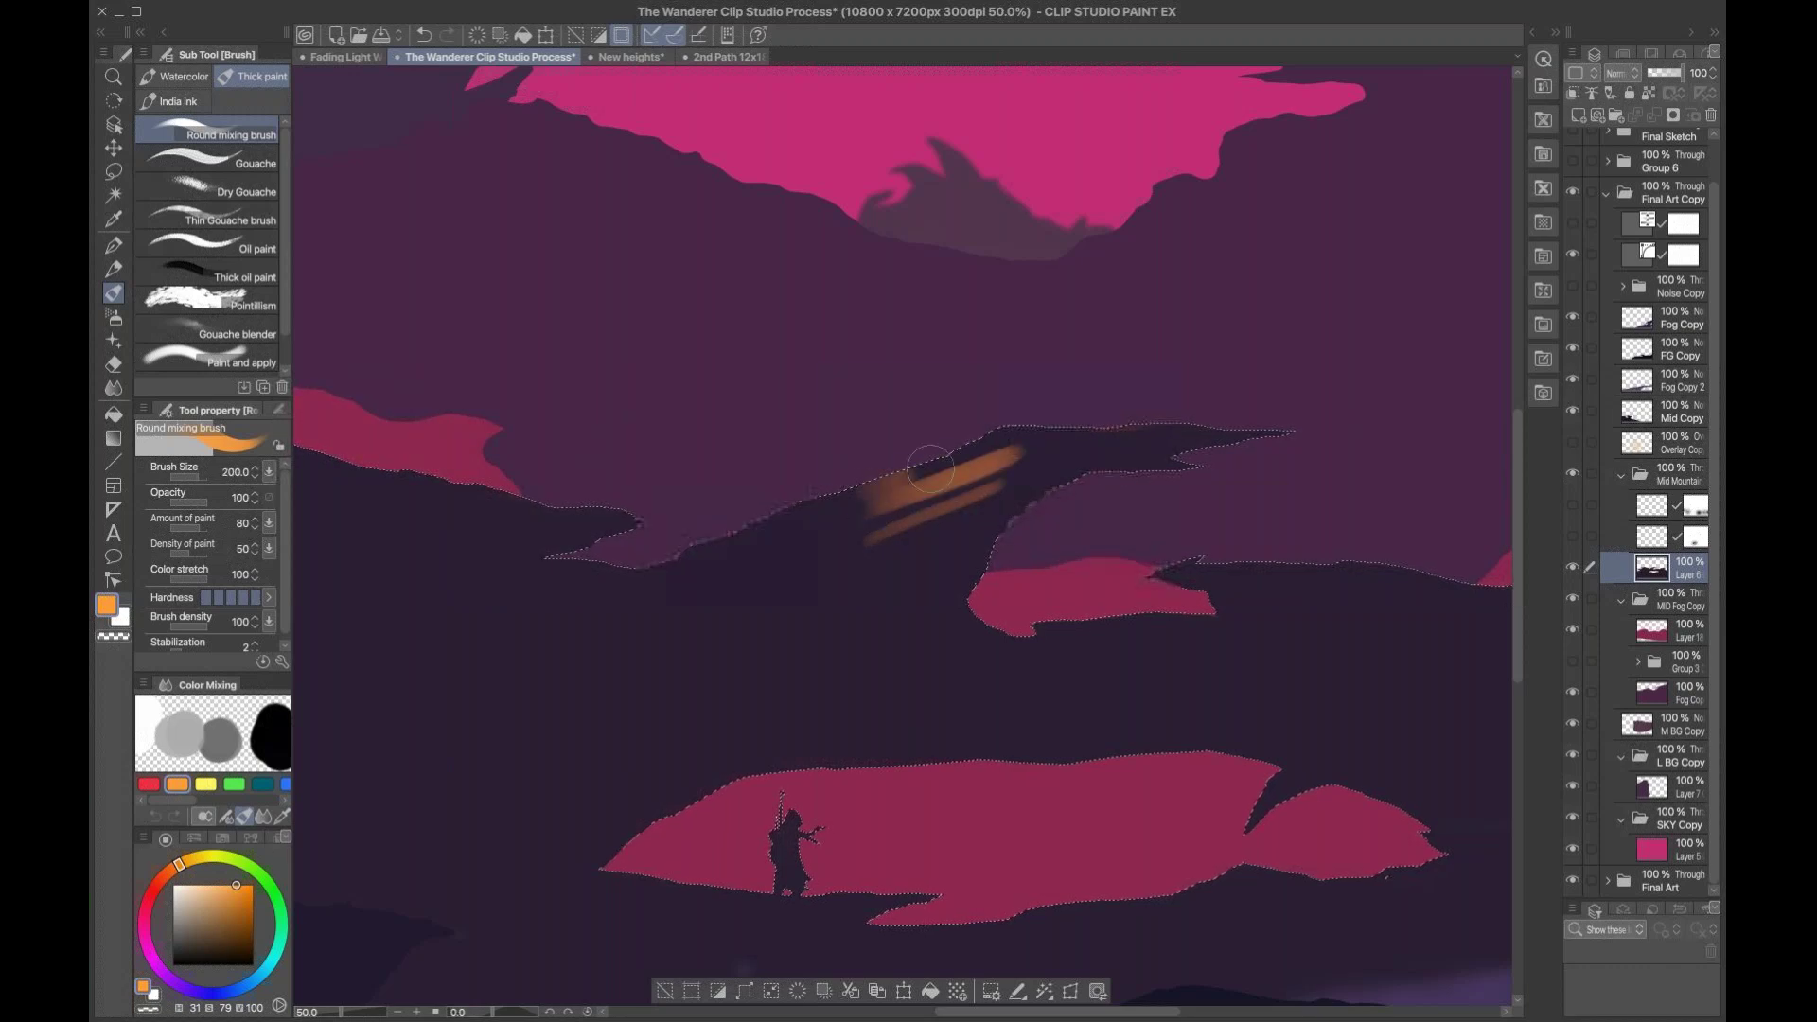
Step: Paint orange light along the central ridge's upper edge, then broaden it down the slope with a brush size up to 400
{"action": "key", "text": "bracketleft"}
{"action": "key", "text": "bracketleft"}
{"action": "mouse_move", "coordinate": [1078, 421]}
{"action": "left_mouse_down"}
{"action": "mouse_move", "coordinate": [695, 538]}
{"action": "mouse_move", "coordinate": [877, 497]}
{"action": "mouse_move", "coordinate": [739, 556]}
{"action": "left_mouse_up"}
{"action": "key", "text": "bracketright"}
{"action": "key", "text": "bracketright"}
{"action": "key", "text": "bracketright"}
{"action": "key", "text": "bracketright"}
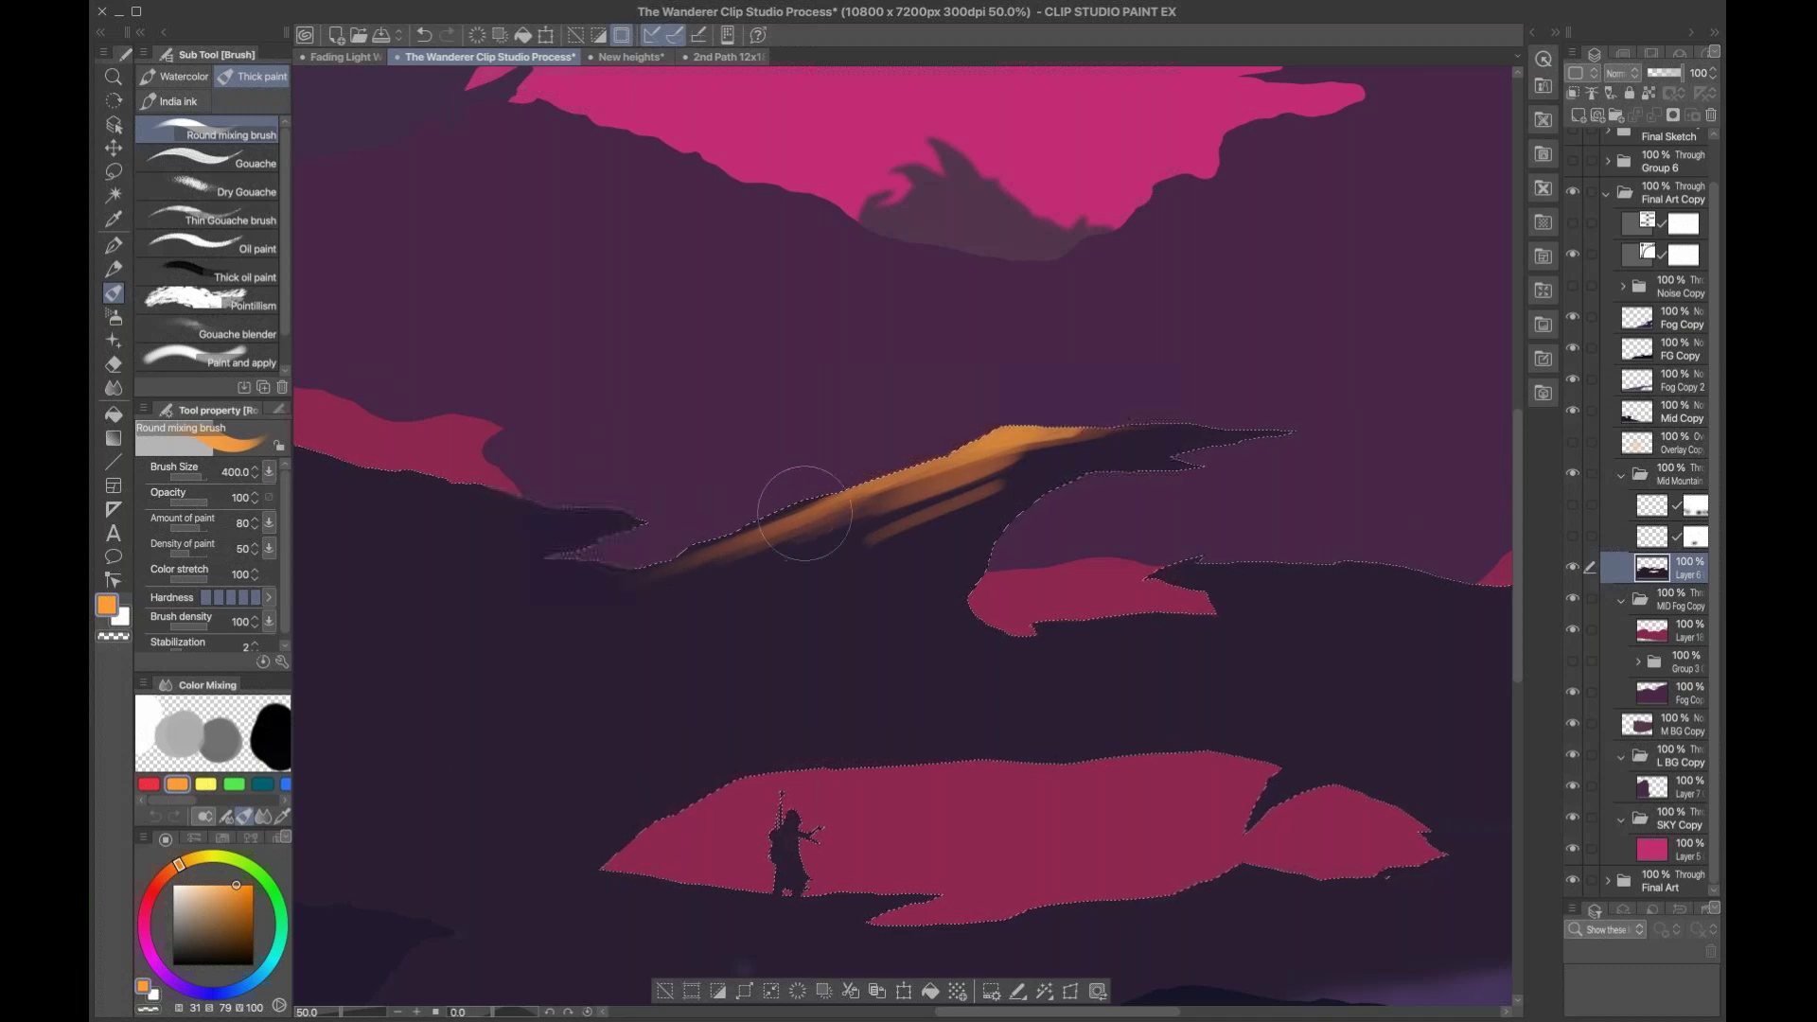
{"action": "mouse_move", "coordinate": [867, 506]}
{"action": "left_mouse_down"}
{"action": "mouse_move", "coordinate": [918, 490]}
{"action": "mouse_move", "coordinate": [834, 515]}
{"action": "mouse_move", "coordinate": [749, 578]}
{"action": "mouse_move", "coordinate": [818, 561]}
{"action": "mouse_move", "coordinate": [936, 501]}
{"action": "left_mouse_up"}
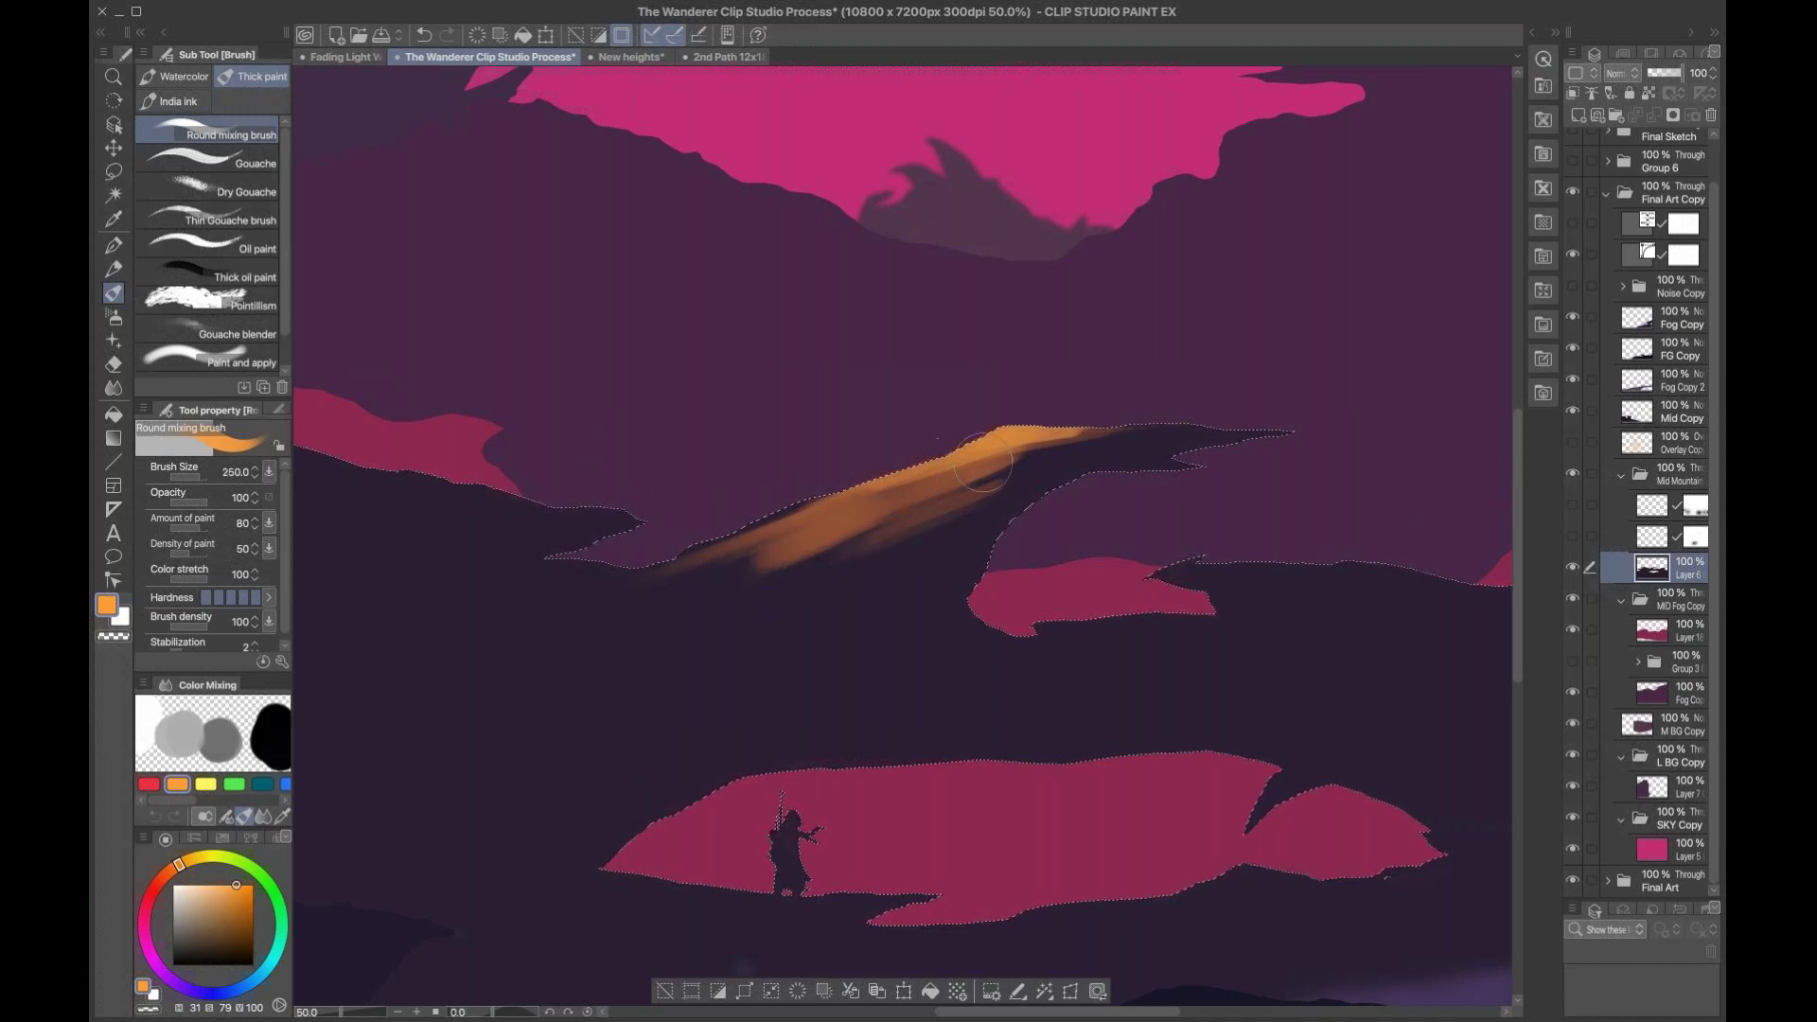
Step: Sample the orange from the ridge crest and extend the highlight out to the ridge's pointed tip with smaller strokes
{"action": "key", "text": "bracketleft"}
{"action": "key", "text": "bracketleft"}
{"action": "key", "text": "bracketleft"}
{"action": "left_click", "coordinate": [1008, 439], "text": "alt"}
{"action": "mouse_move", "coordinate": [782, 540]}
{"action": "left_mouse_down"}
{"action": "mouse_move", "coordinate": [1084, 450]}
{"action": "mouse_move", "coordinate": [1022, 456]}
{"action": "mouse_move", "coordinate": [1064, 424]}
{"action": "mouse_move", "coordinate": [1189, 416]}
{"action": "left_mouse_up"}
{"action": "key", "text": "bracketleft"}
{"action": "key", "text": "bracketleft"}
{"action": "key", "text": "bracketleft"}
{"action": "left_click_drag", "start_coordinate": [1074, 431], "coordinate": [1227, 414]}
Step: Fill the central slope with broader orange strokes and spread the light toward its lower end
{"action": "key", "text": "bracketright"}
{"action": "key", "text": "bracketright"}
{"action": "key", "text": "bracketright"}
{"action": "key", "text": "bracketright"}
{"action": "mouse_move", "coordinate": [1112, 436]}
{"action": "left_mouse_down"}
{"action": "mouse_move", "coordinate": [1169, 434]}
{"action": "mouse_move", "coordinate": [932, 459]}
{"action": "mouse_move", "coordinate": [719, 553]}
{"action": "mouse_move", "coordinate": [624, 567]}
{"action": "mouse_move", "coordinate": [686, 568]}
{"action": "mouse_move", "coordinate": [414, 584]}
{"action": "mouse_move", "coordinate": [719, 580]}
{"action": "mouse_move", "coordinate": [560, 595]}
{"action": "mouse_move", "coordinate": [719, 563]}
{"action": "mouse_move", "coordinate": [586, 596]}
{"action": "mouse_move", "coordinate": [852, 566]}
{"action": "mouse_move", "coordinate": [827, 571]}
{"action": "left_mouse_up"}
{"action": "key", "text": "bracketright"}
{"action": "key", "text": "bracketleft"}
{"action": "key", "text": "bracketleft"}
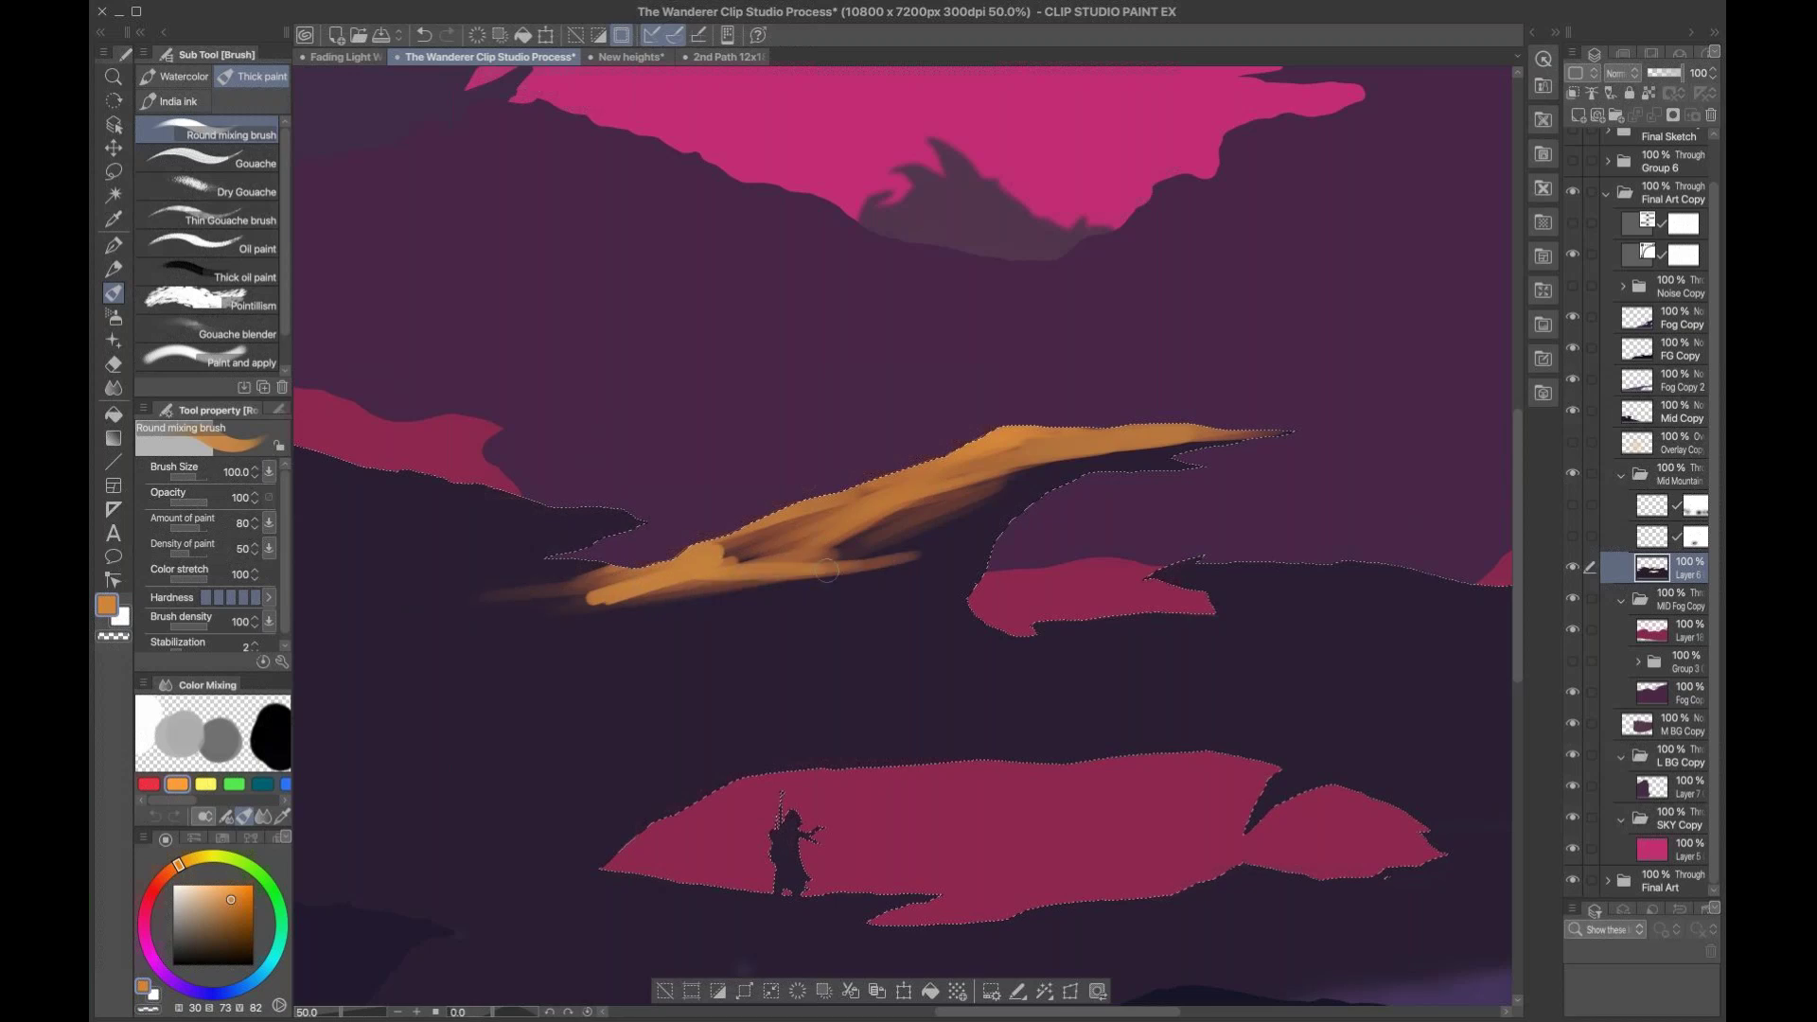
Step: Paint orange light along the neighbouring ridge to the left of the central slope with the brush at size 100
{"action": "mouse_move", "coordinate": [721, 535]}
{"action": "left_mouse_down"}
{"action": "mouse_move", "coordinate": [820, 509]}
{"action": "mouse_move", "coordinate": [756, 546]}
{"action": "mouse_move", "coordinate": [787, 543]}
{"action": "mouse_move", "coordinate": [698, 563]}
{"action": "mouse_move", "coordinate": [776, 580]}
{"action": "mouse_move", "coordinate": [891, 560]}
{"action": "mouse_move", "coordinate": [955, 505]}
{"action": "mouse_move", "coordinate": [814, 585]}
{"action": "mouse_move", "coordinate": [528, 590]}
{"action": "mouse_move", "coordinate": [1074, 541]}
{"action": "mouse_move", "coordinate": [729, 523]}
{"action": "left_mouse_up"}
{"action": "left_click_drag", "start_coordinate": [886, 516], "coordinate": [690, 511]}
{"action": "left_click_drag", "start_coordinate": [809, 509], "coordinate": [613, 484]}
{"action": "left_click_drag", "start_coordinate": [1141, 491], "coordinate": [842, 464]}
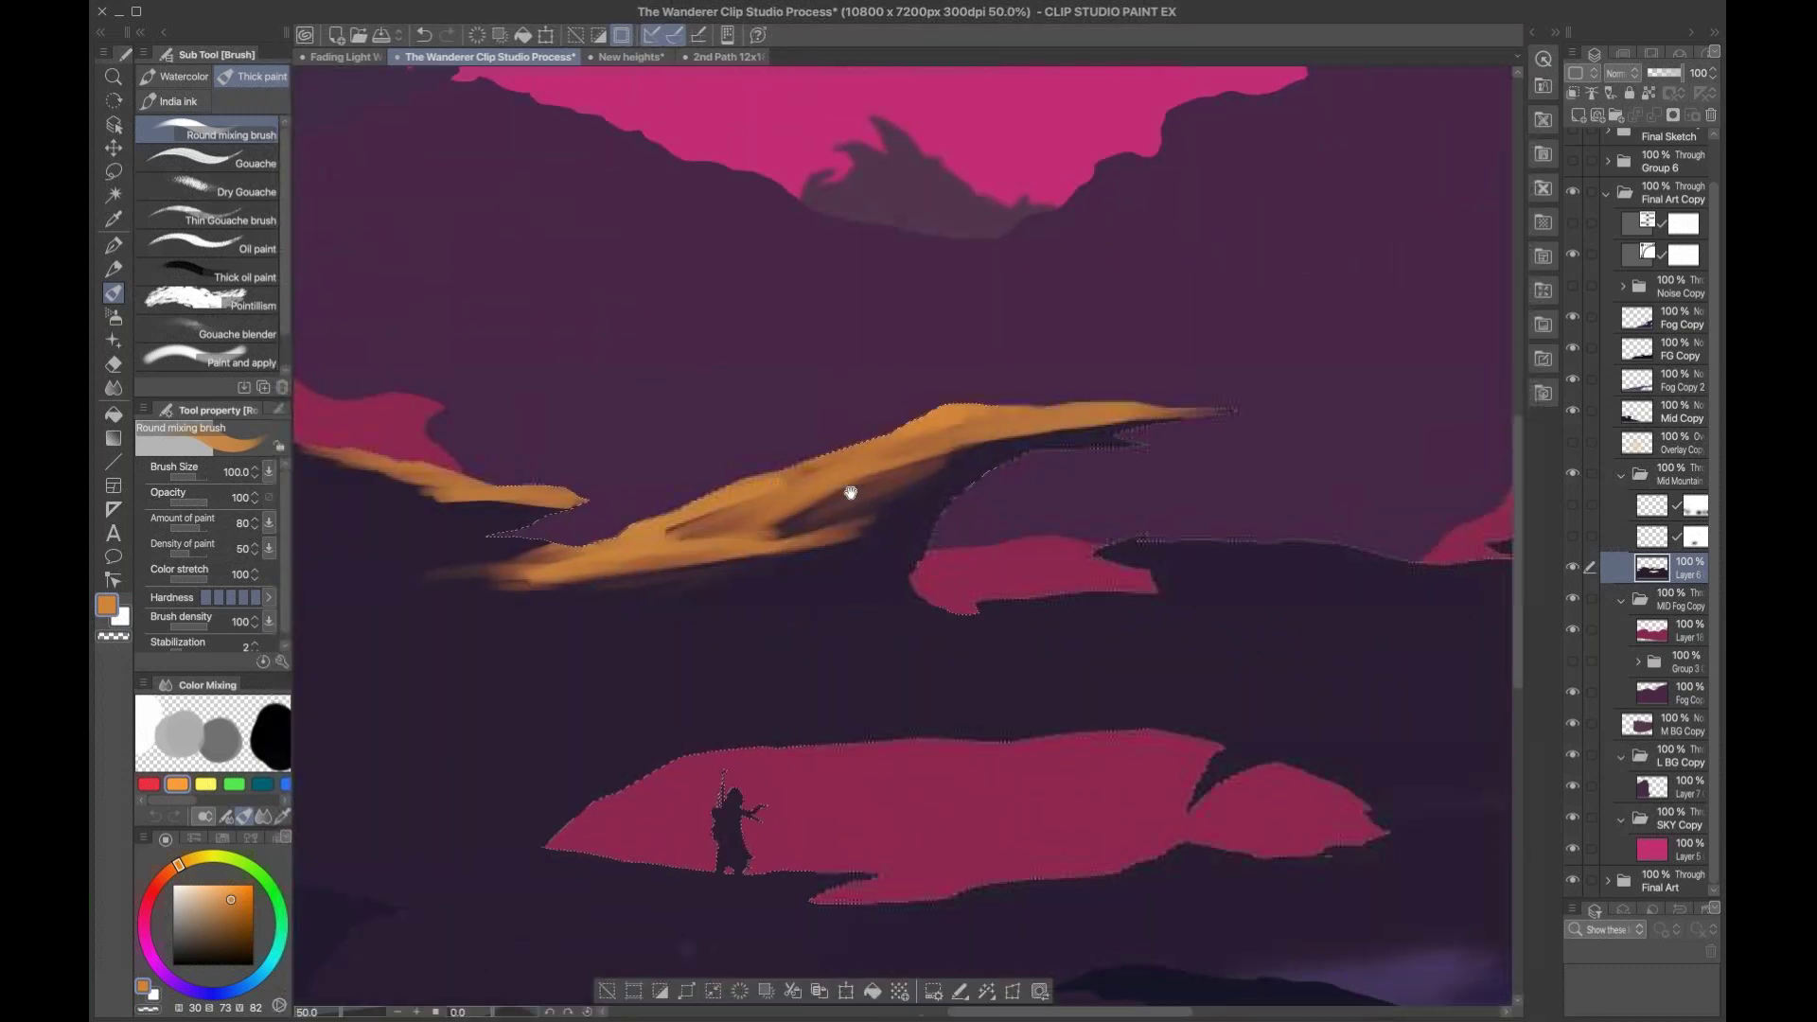
{"action": "mouse_move", "coordinate": [494, 560]}
{"action": "left_mouse_down"}
{"action": "mouse_move", "coordinate": [811, 562]}
{"action": "mouse_move", "coordinate": [757, 516]}
{"action": "mouse_move", "coordinate": [700, 521]}
{"action": "mouse_move", "coordinate": [625, 469]}
{"action": "left_mouse_up"}
{"action": "left_click_drag", "start_coordinate": [743, 473], "coordinate": [568, 449]}
{"action": "left_click_drag", "start_coordinate": [686, 463], "coordinate": [520, 465]}
{"action": "left_click_drag", "start_coordinate": [1390, 461], "coordinate": [1141, 442]}
{"action": "mouse_move", "coordinate": [682, 572]}
{"action": "left_mouse_down"}
{"action": "mouse_move", "coordinate": [770, 511]}
{"action": "mouse_move", "coordinate": [1103, 386]}
{"action": "left_mouse_up"}
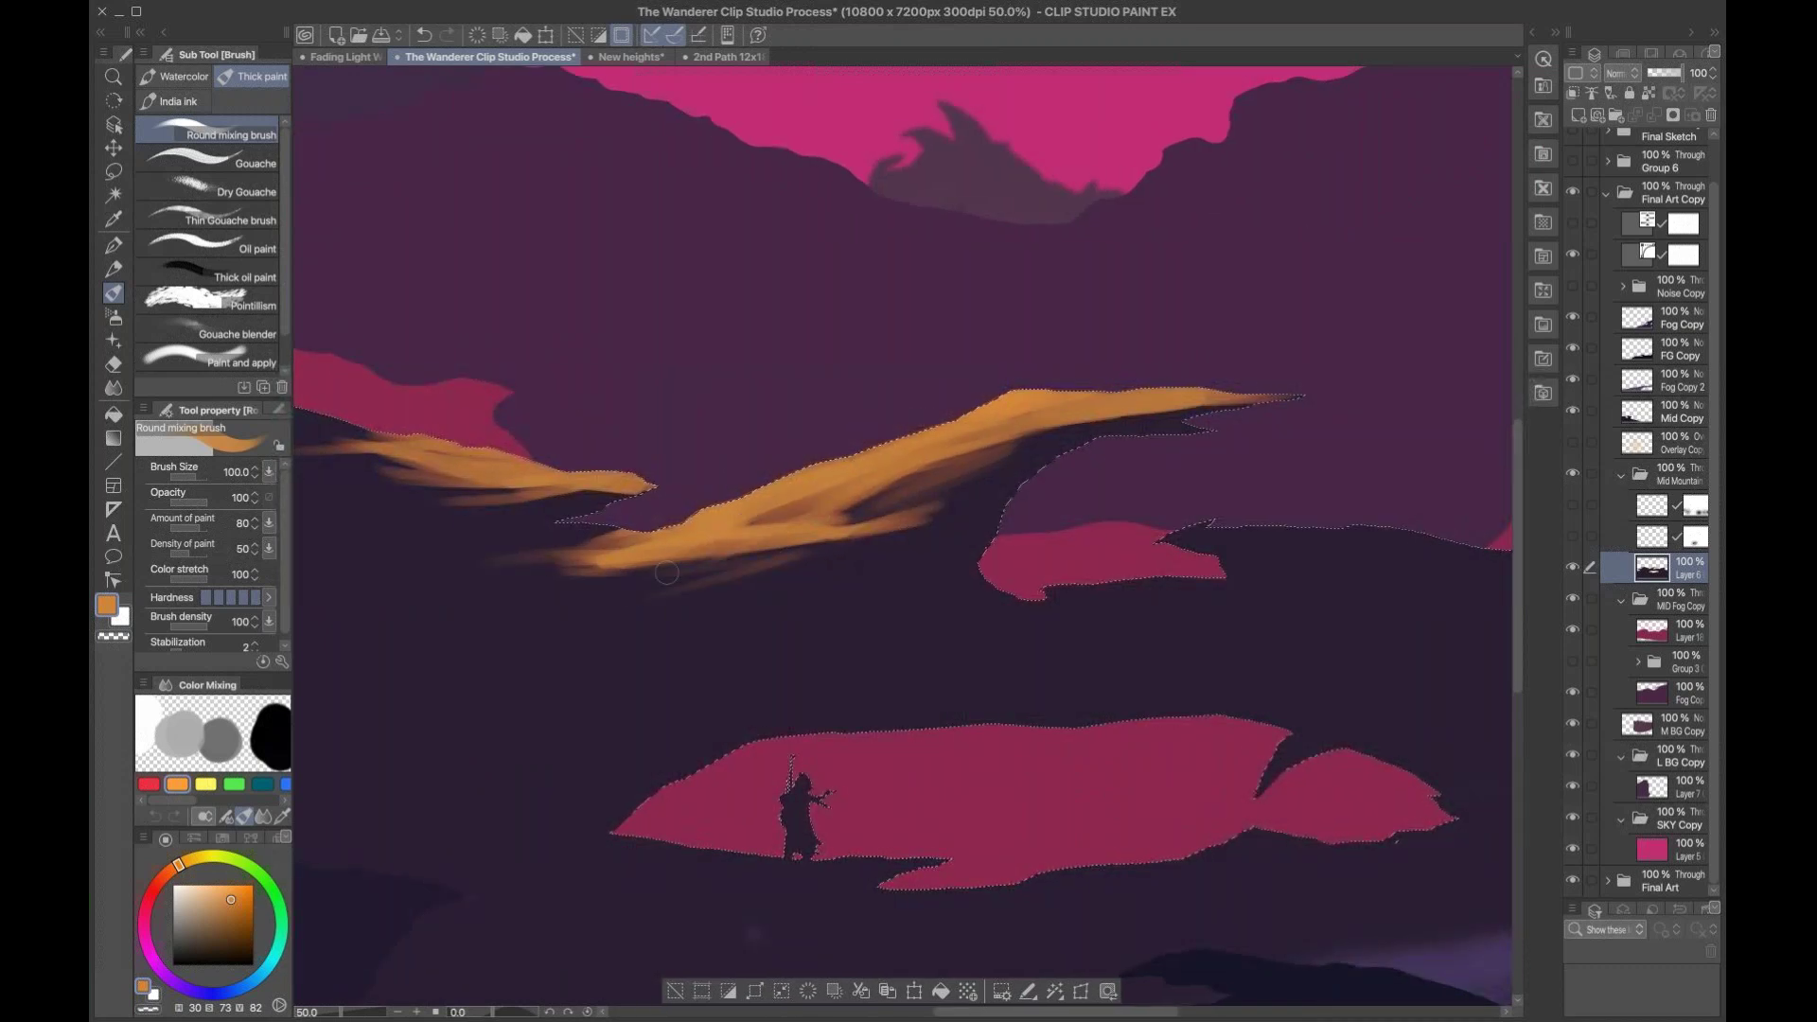
Step: Build up short orange strokes along the lower part of the central slope to suggest rock planes
{"action": "left_click_drag", "start_coordinate": [826, 558], "coordinate": [733, 579]}
{"action": "mouse_move", "coordinate": [899, 539]}
{"action": "left_mouse_down"}
{"action": "mouse_move", "coordinate": [708, 598]}
{"action": "mouse_move", "coordinate": [770, 557]}
{"action": "mouse_move", "coordinate": [781, 508]}
{"action": "mouse_move", "coordinate": [816, 583]}
{"action": "mouse_move", "coordinate": [856, 571]}
{"action": "mouse_move", "coordinate": [686, 577]}
{"action": "left_mouse_up"}
{"action": "key", "text": "bracketleft"}
{"action": "left_click_drag", "start_coordinate": [833, 544], "coordinate": [700, 560]}
{"action": "left_click_drag", "start_coordinate": [885, 528], "coordinate": [809, 551]}
{"action": "left_click_drag", "start_coordinate": [939, 516], "coordinate": [842, 559]}
{"action": "left_click_drag", "start_coordinate": [961, 506], "coordinate": [918, 514]}
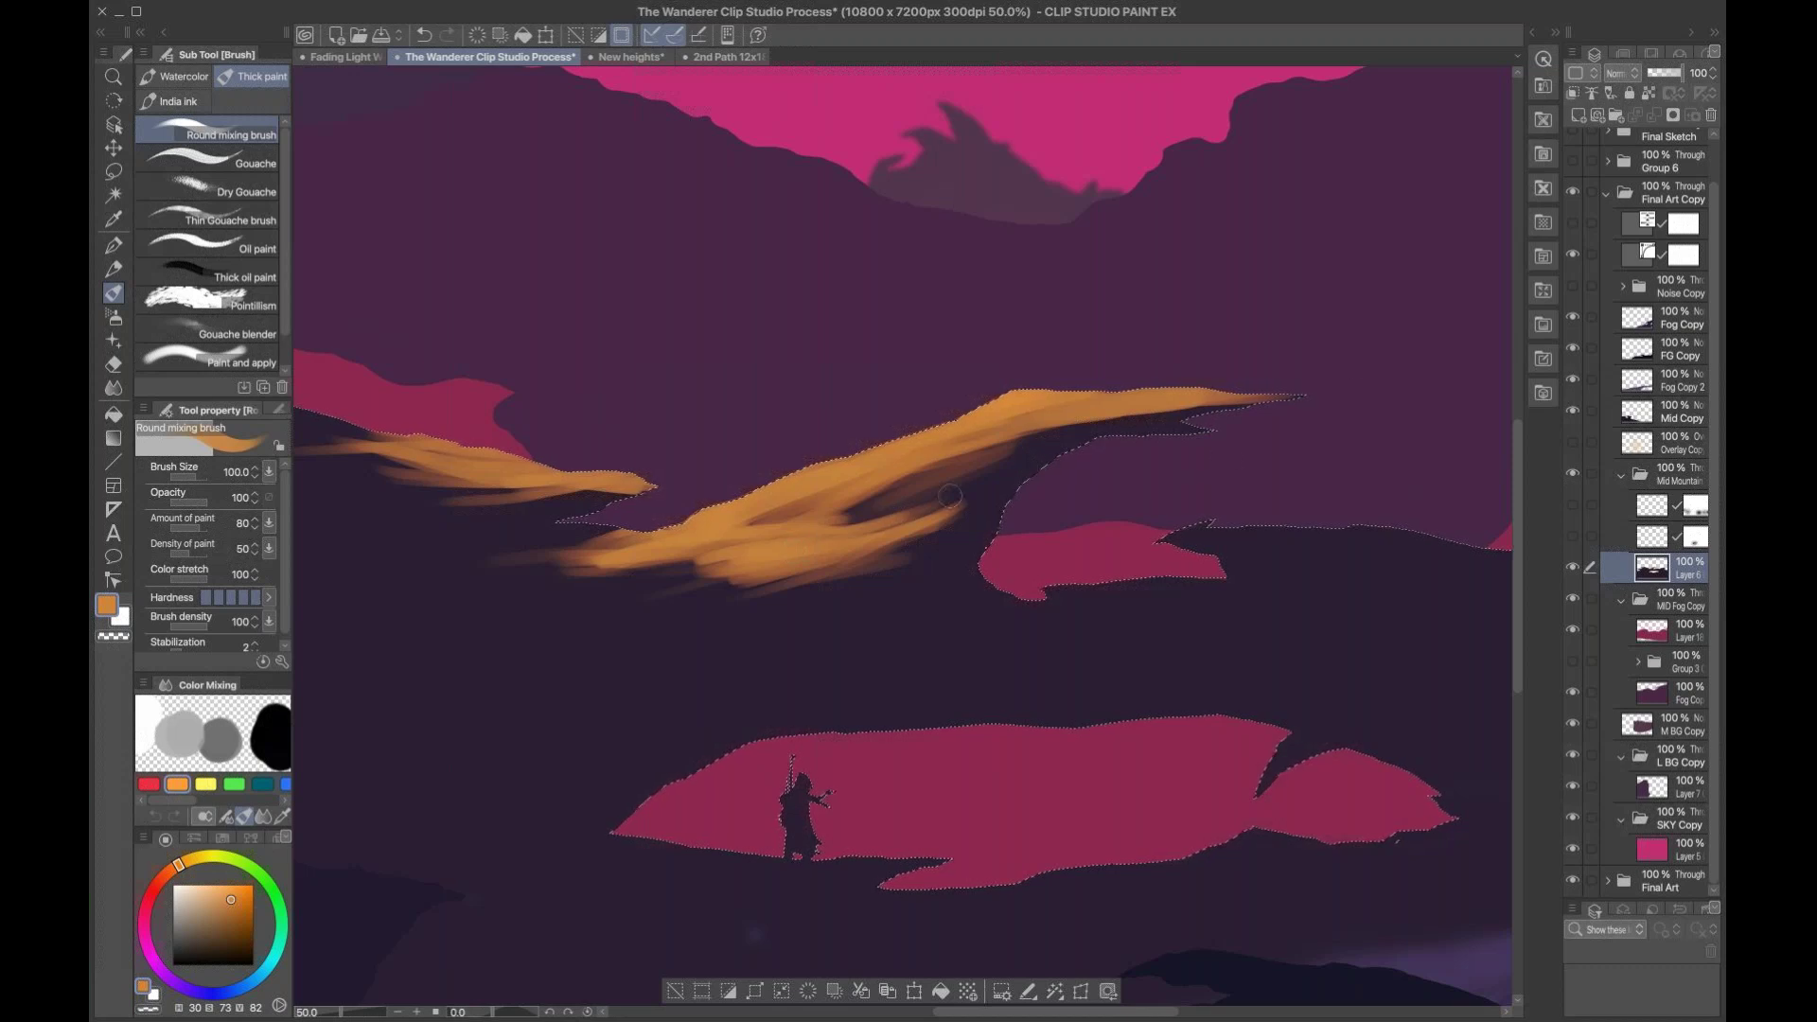
{"action": "mouse_move", "coordinate": [946, 426]}
{"action": "left_mouse_down"}
{"action": "mouse_move", "coordinate": [871, 445]}
{"action": "mouse_move", "coordinate": [1083, 411]}
{"action": "left_mouse_up"}
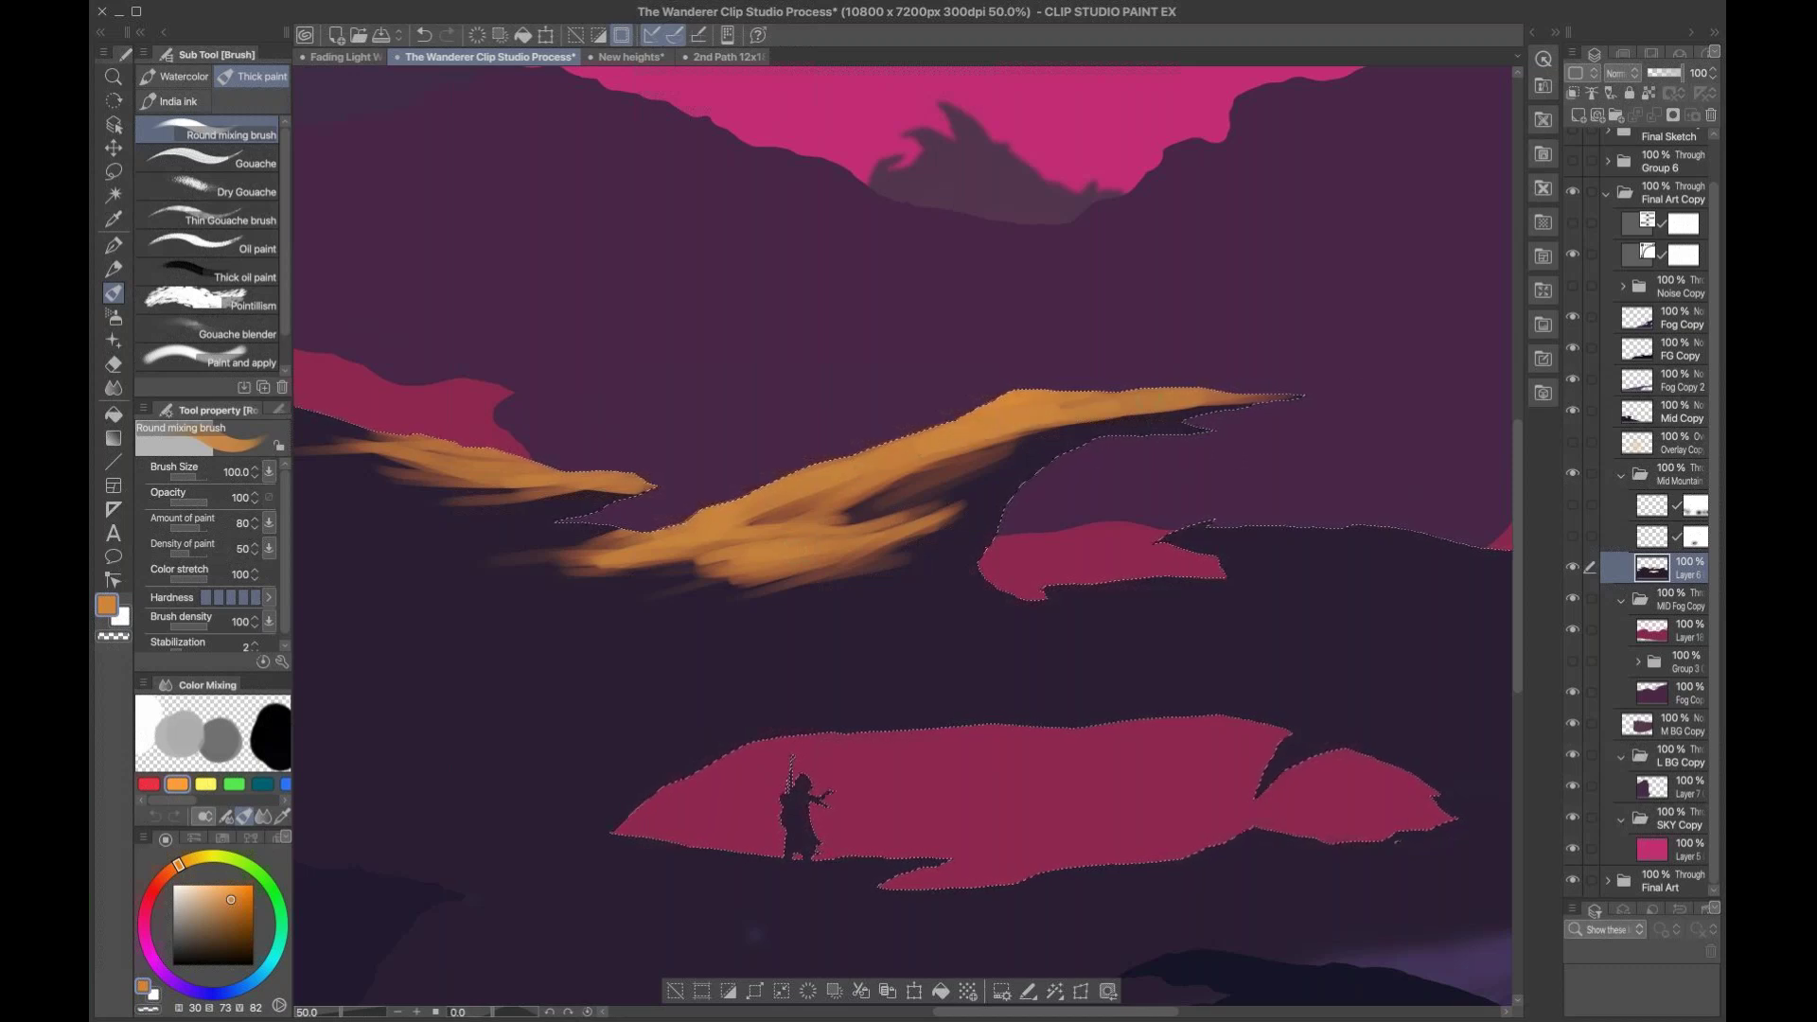
Step: Toggle the grayscale correction layer in Final Art Copy and examine the painted light's values across the whole canvas
{"action": "left_click", "coordinate": [1572, 223]}
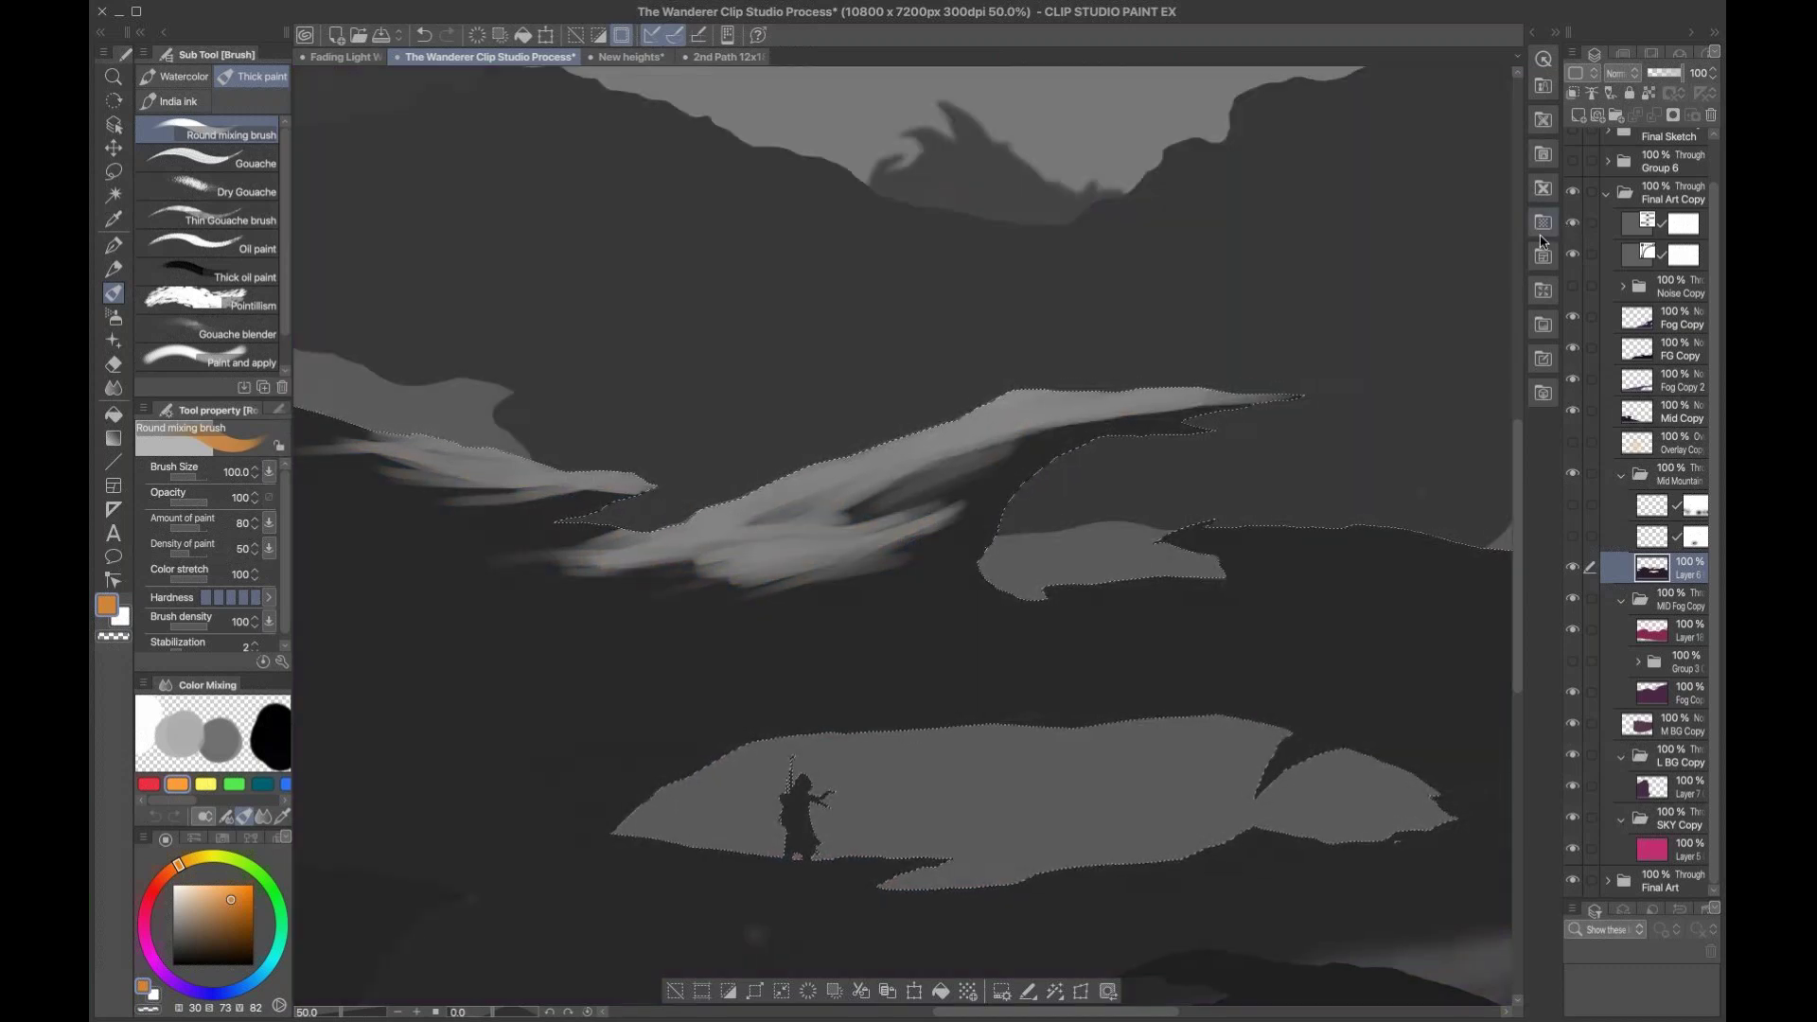
{"action": "left_click", "coordinate": [1574, 224]}
{"action": "left_click", "coordinate": [1571, 224]}
{"action": "left_click", "coordinate": [1572, 230]}
{"action": "left_click", "coordinate": [1567, 230]}
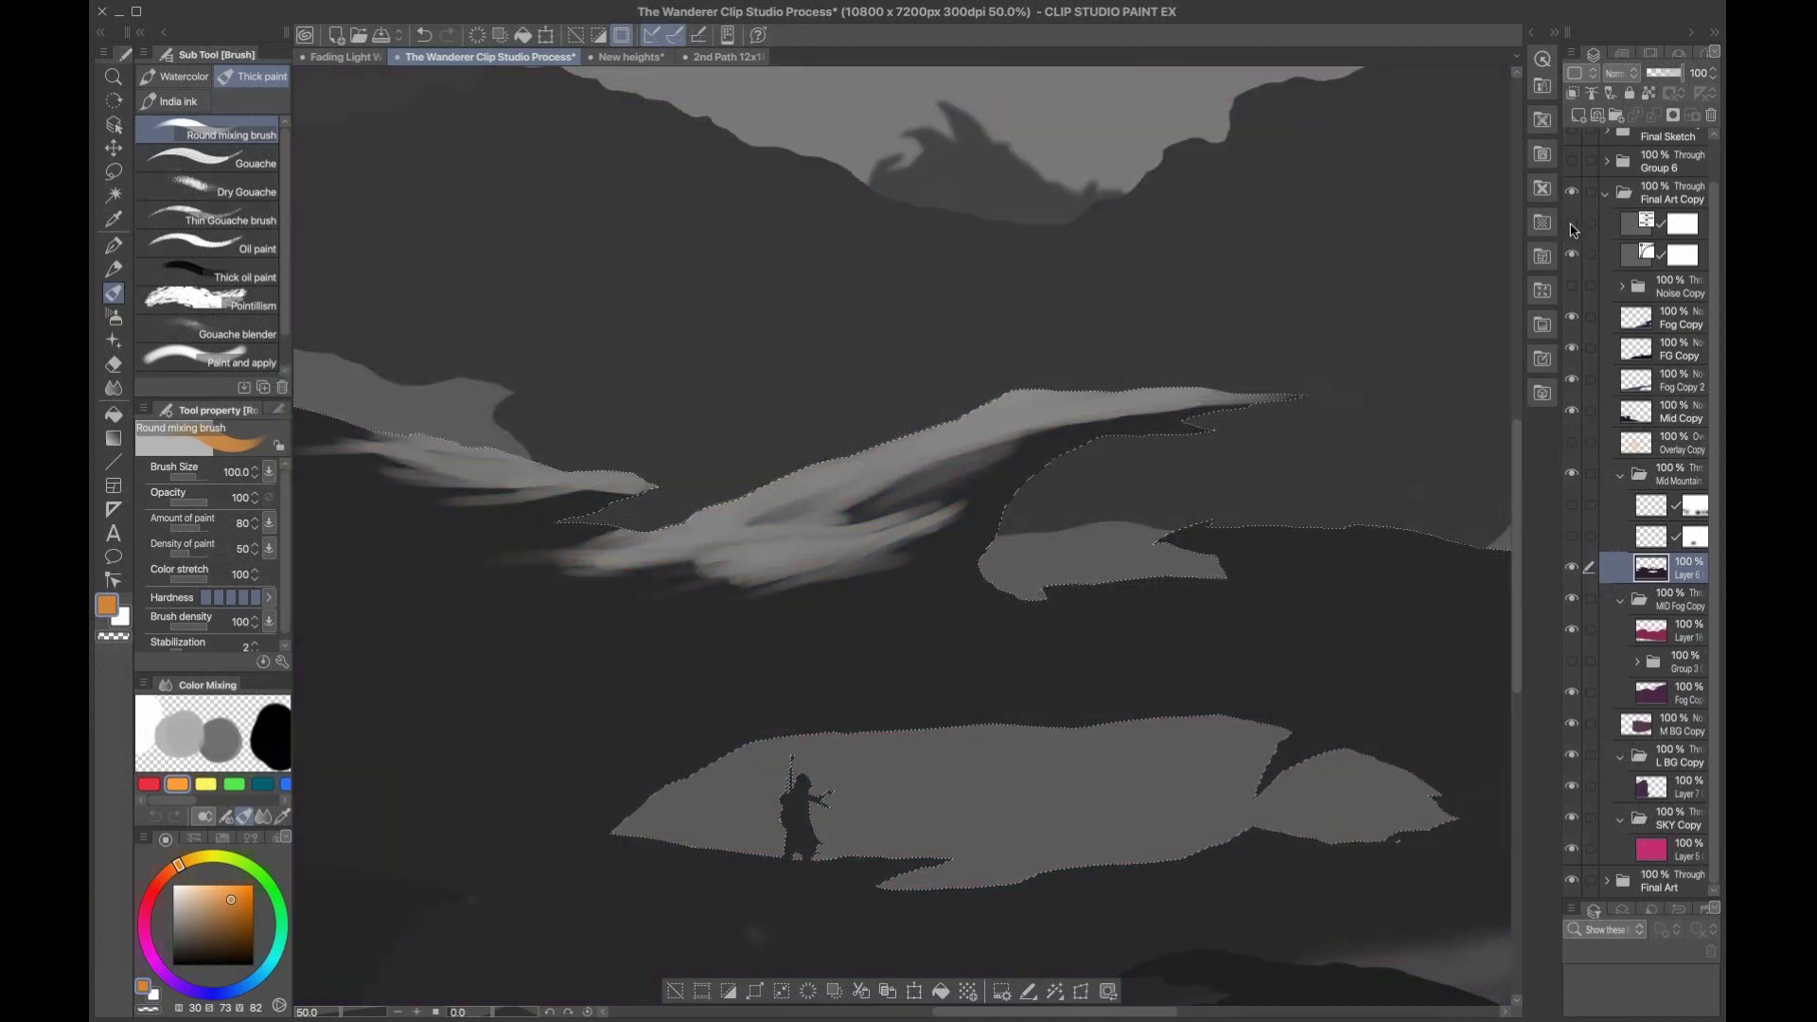
{"action": "left_click", "coordinate": [1571, 228]}
{"action": "left_click", "coordinate": [1573, 227]}
{"action": "left_click", "coordinate": [1571, 229]}
{"action": "left_click", "coordinate": [1572, 230]}
{"action": "key", "text": "alt+space"}
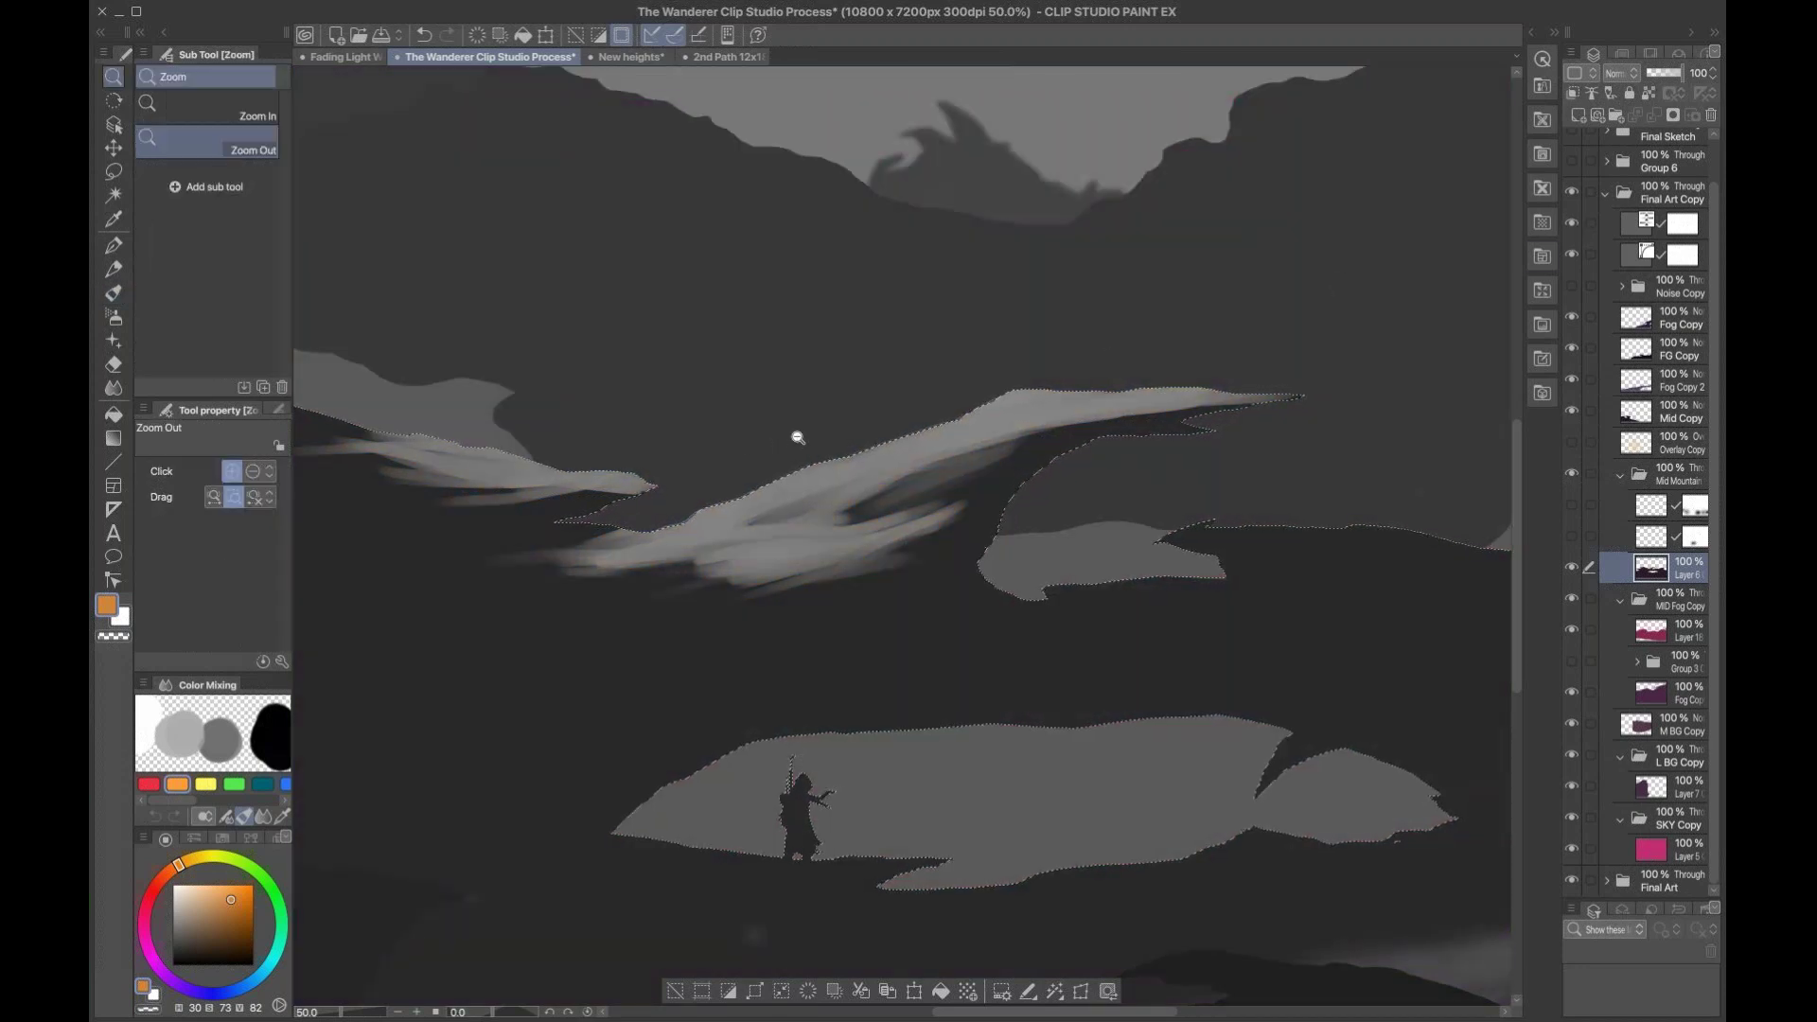
{"action": "left_click", "coordinate": [798, 438]}
{"action": "left_click", "coordinate": [804, 442]}
{"action": "left_click", "coordinate": [832, 482]}
{"action": "left_click", "coordinate": [832, 482]}
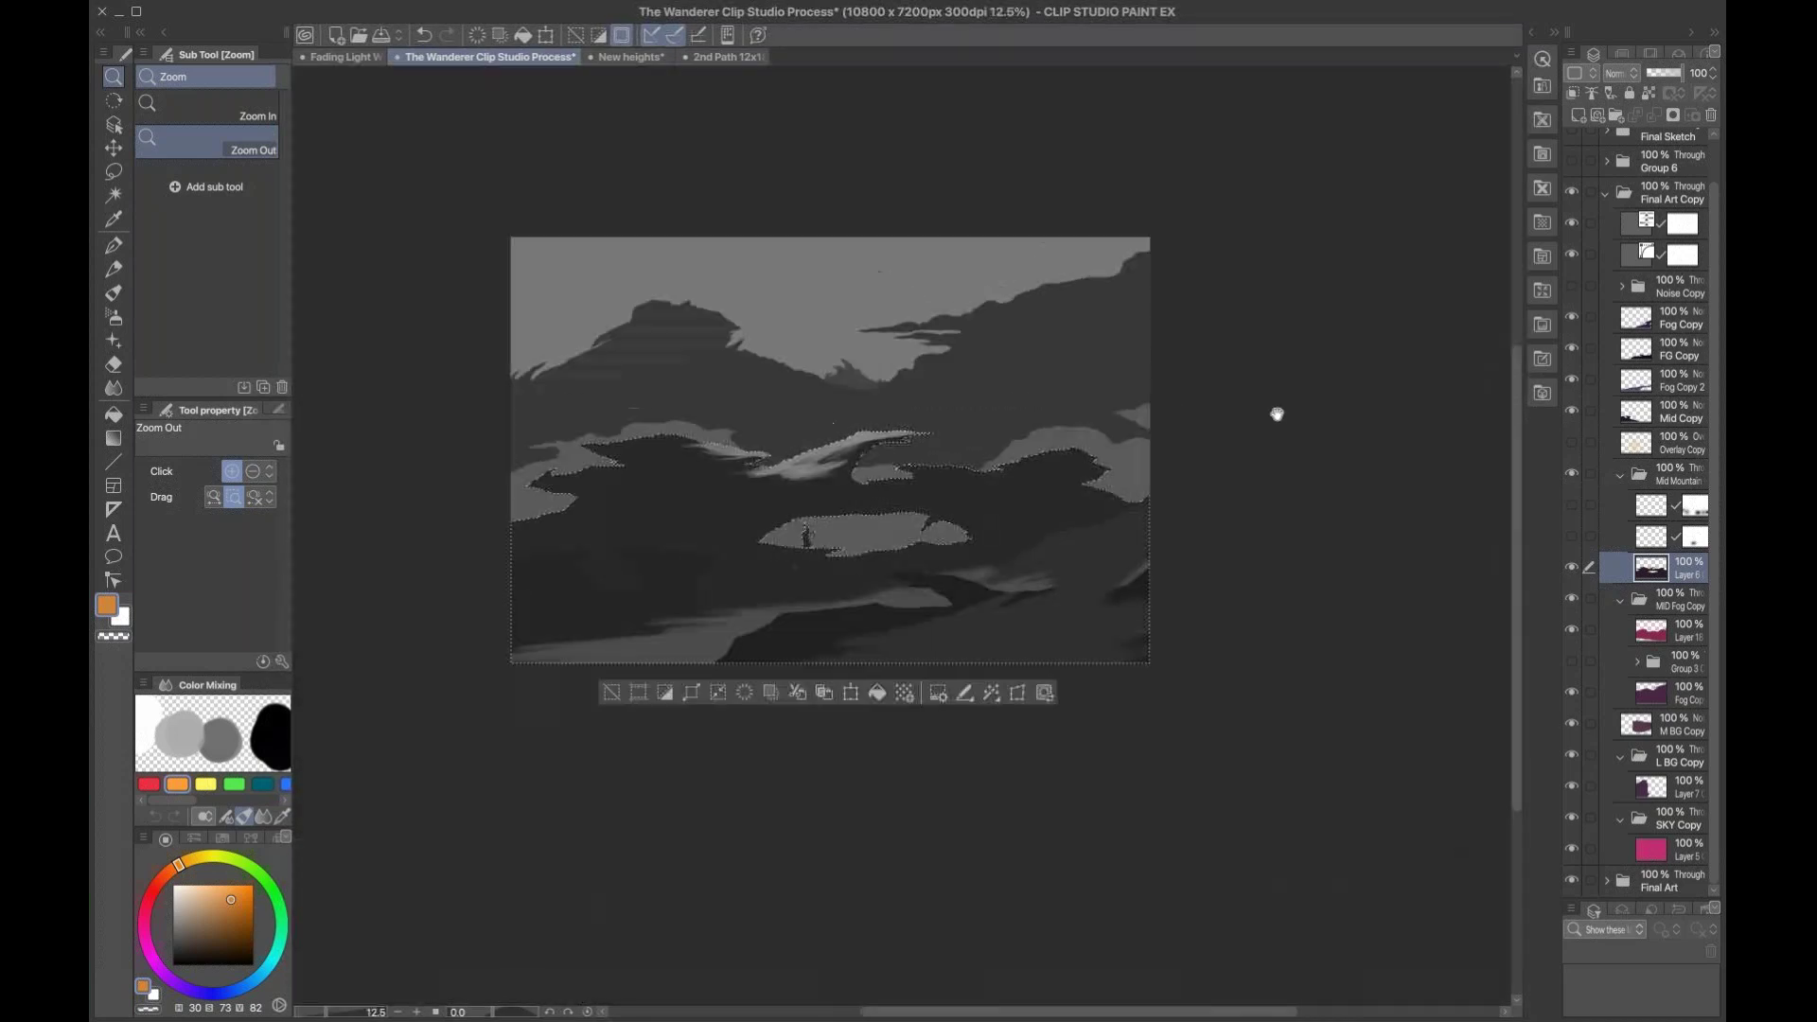
{"action": "left_click_drag", "start_coordinate": [991, 504], "coordinate": [1237, 608]}
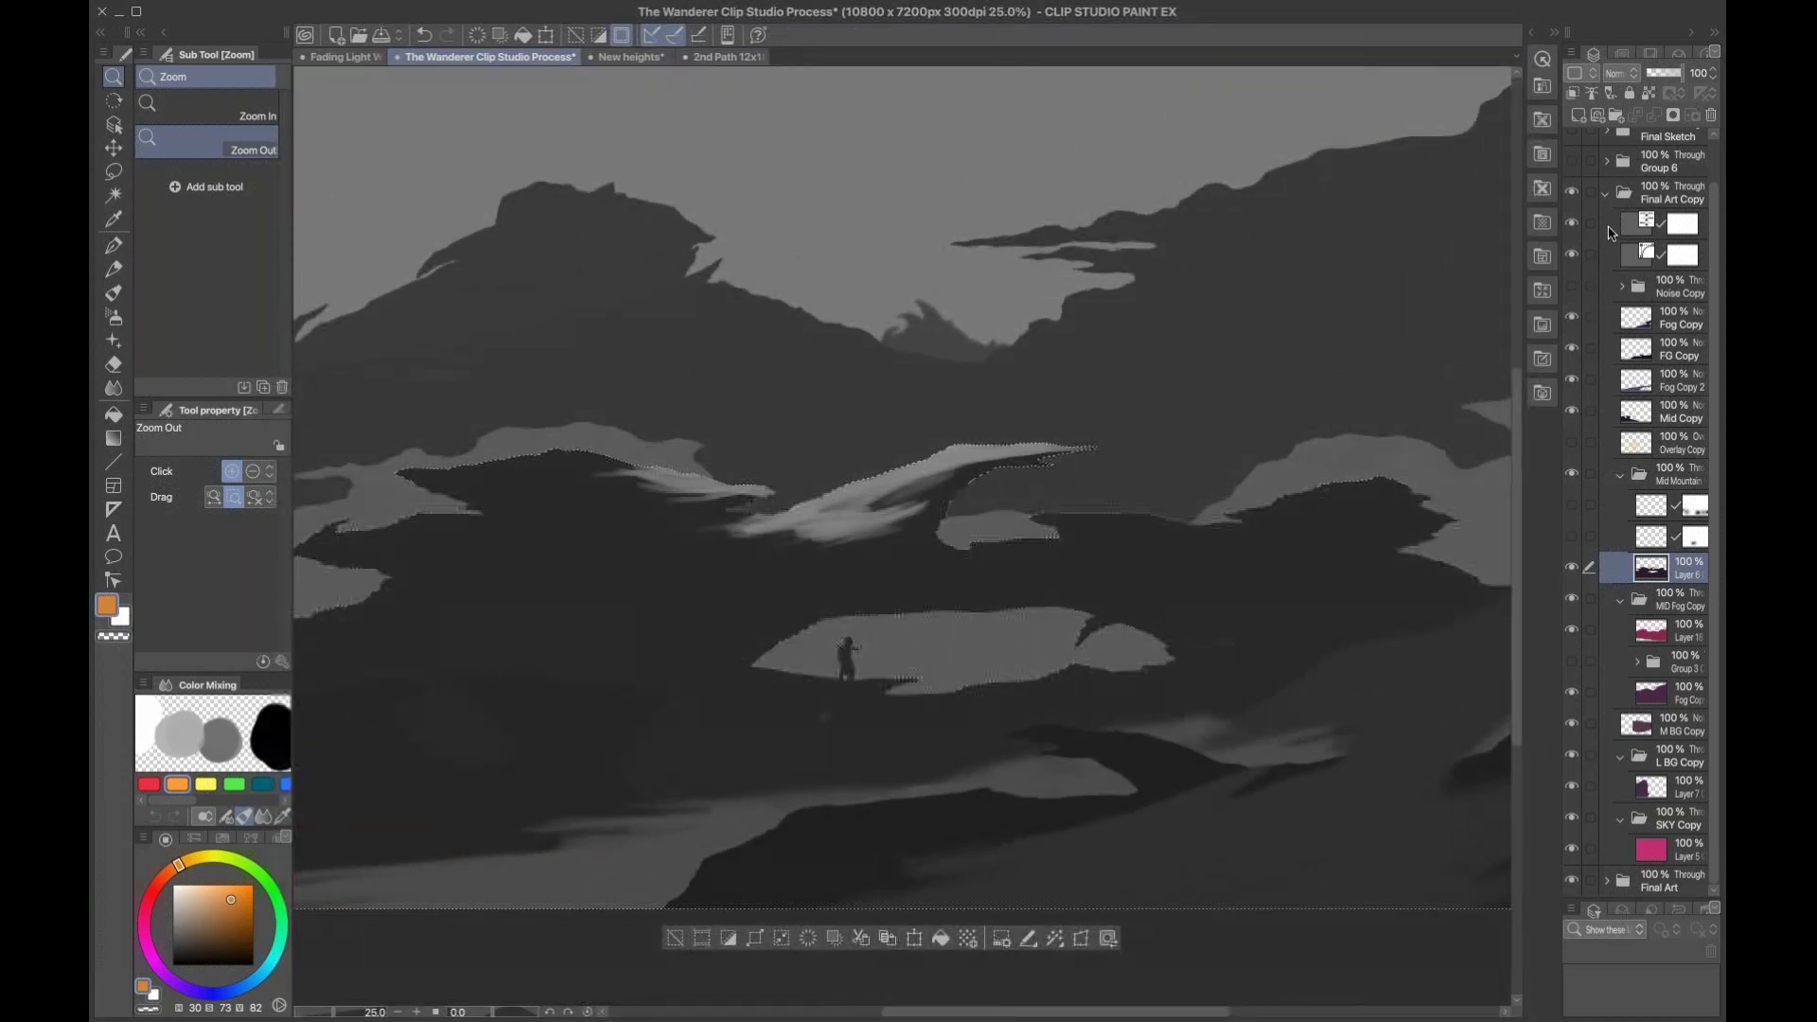
Step: Collapse and hide the Final Art Copy folder and expand the Final Art folder
{"action": "left_click", "coordinate": [1608, 195]}
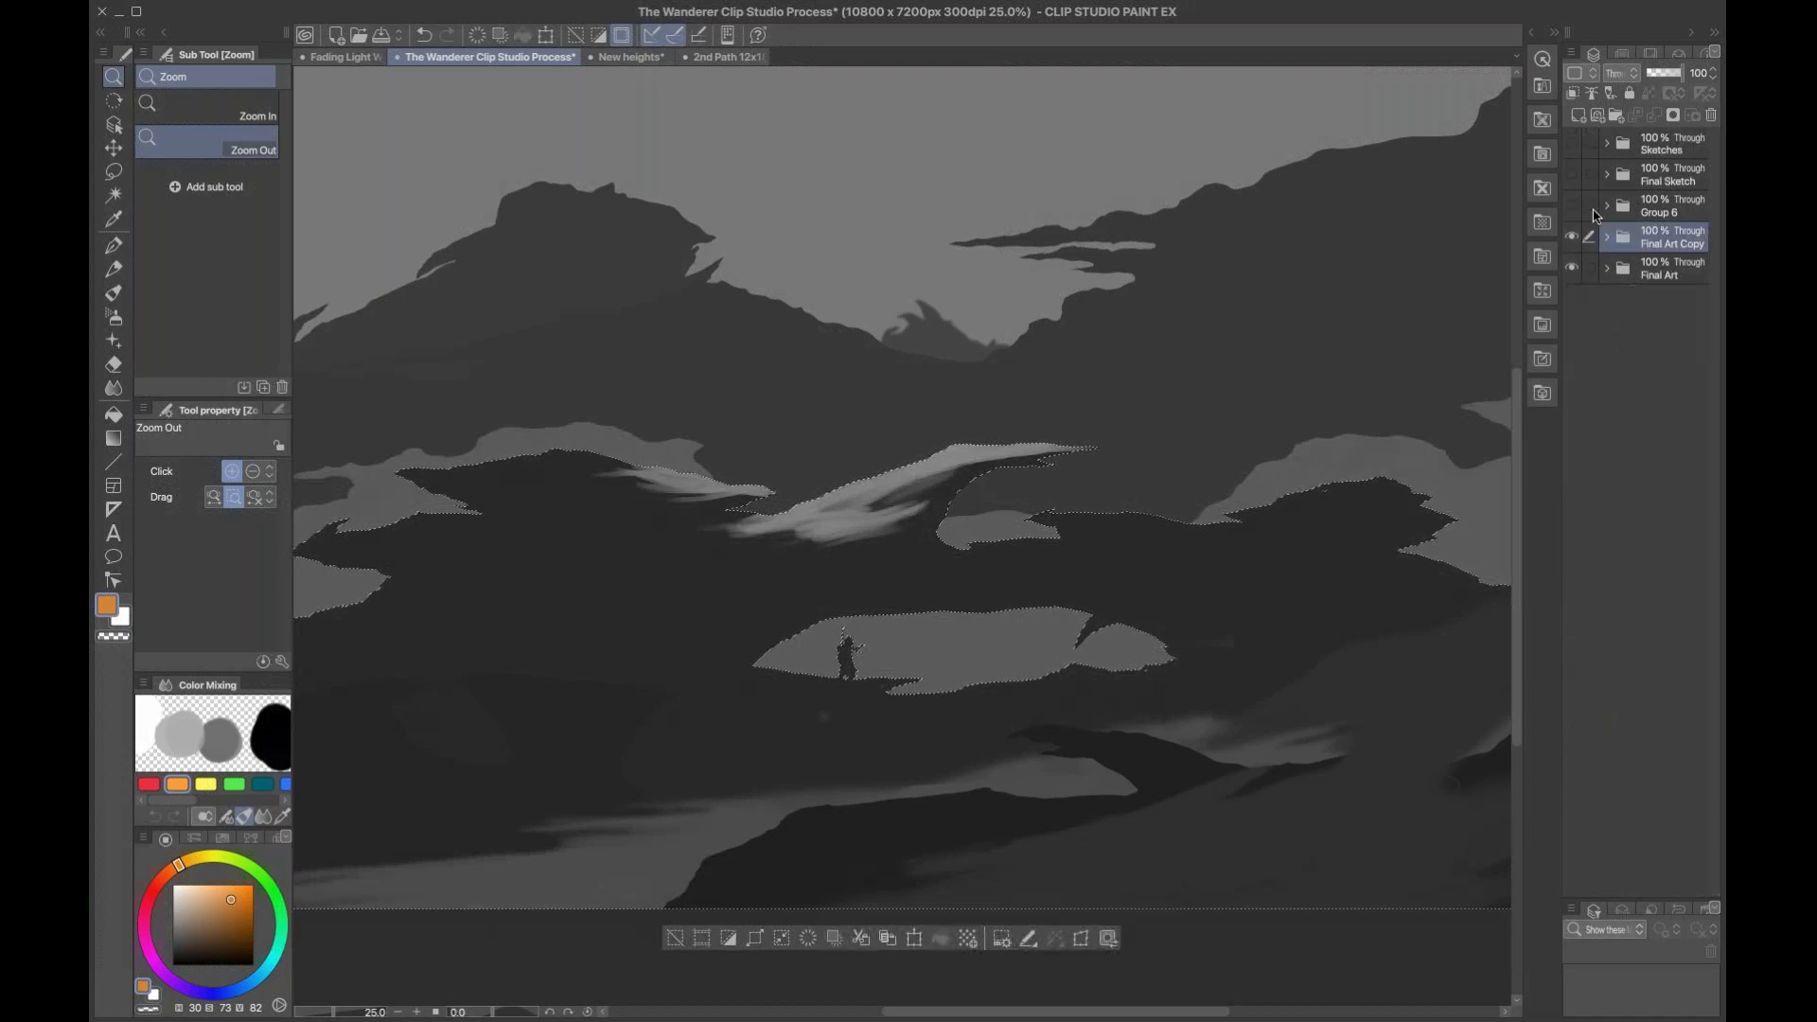
{"action": "left_click", "coordinate": [1573, 239]}
{"action": "left_click", "coordinate": [1615, 270]}
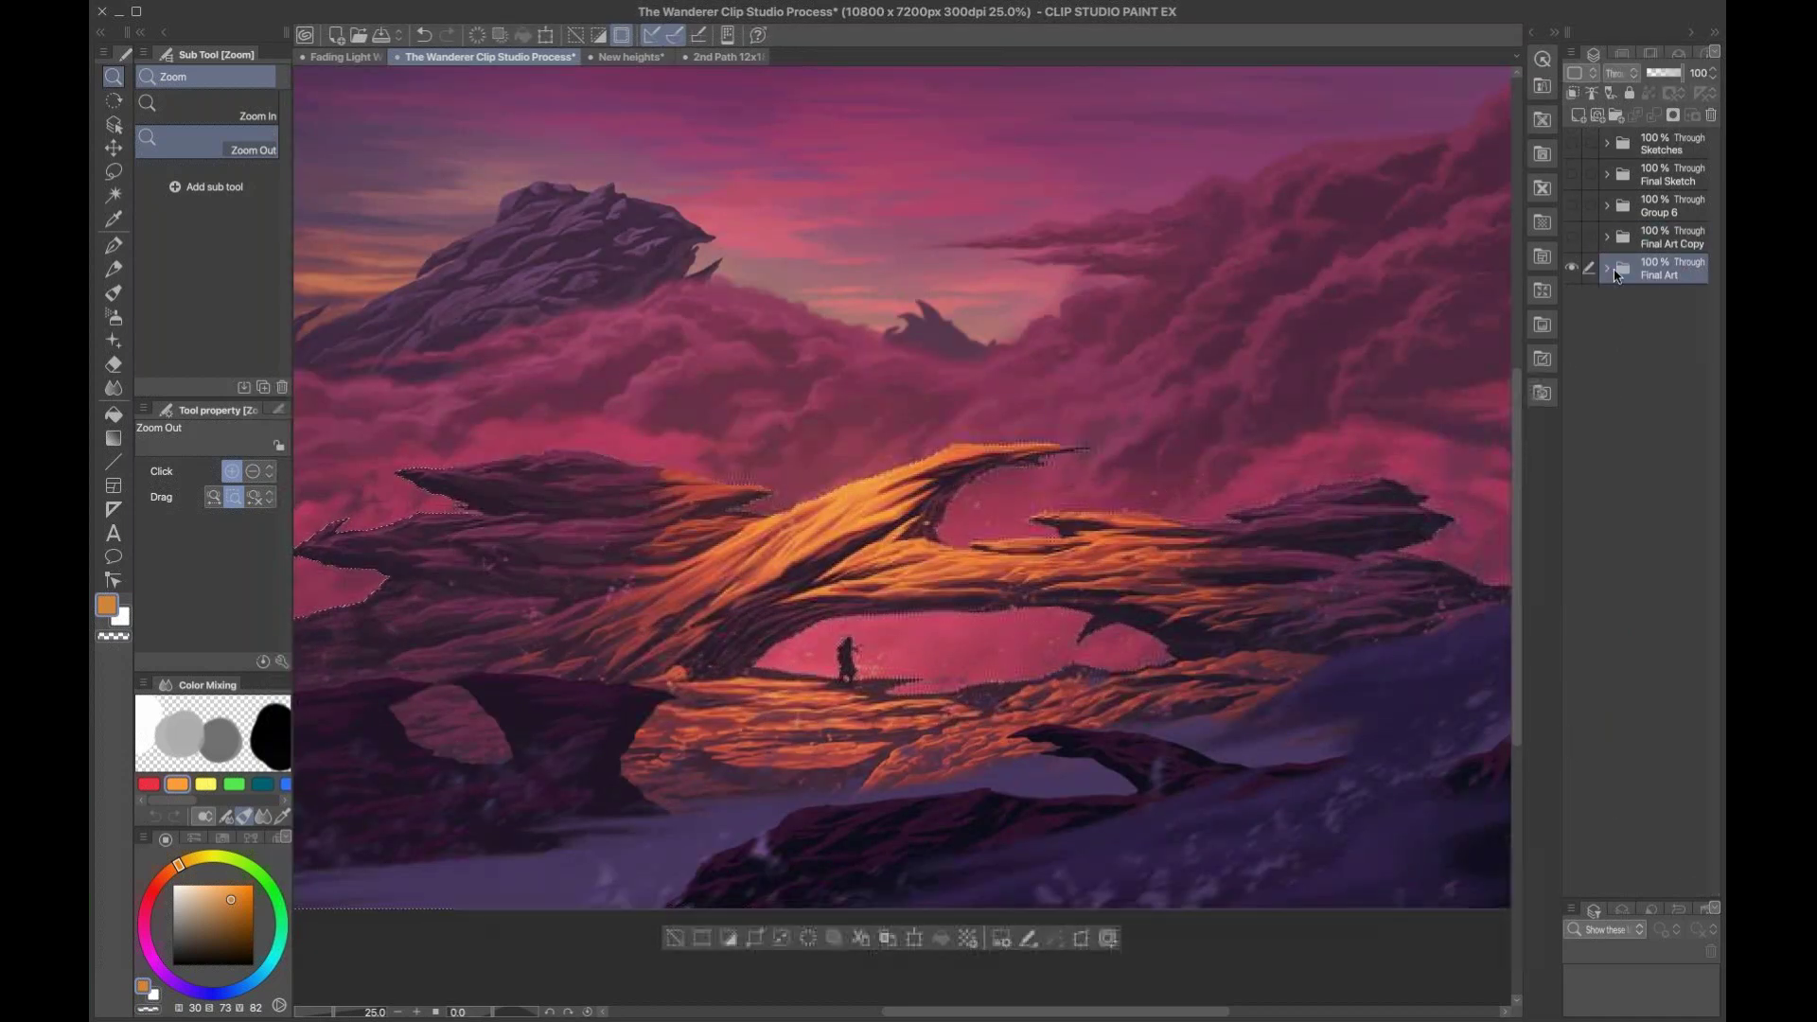
{"action": "left_click", "coordinate": [1606, 272]}
{"action": "left_click", "coordinate": [1584, 301]}
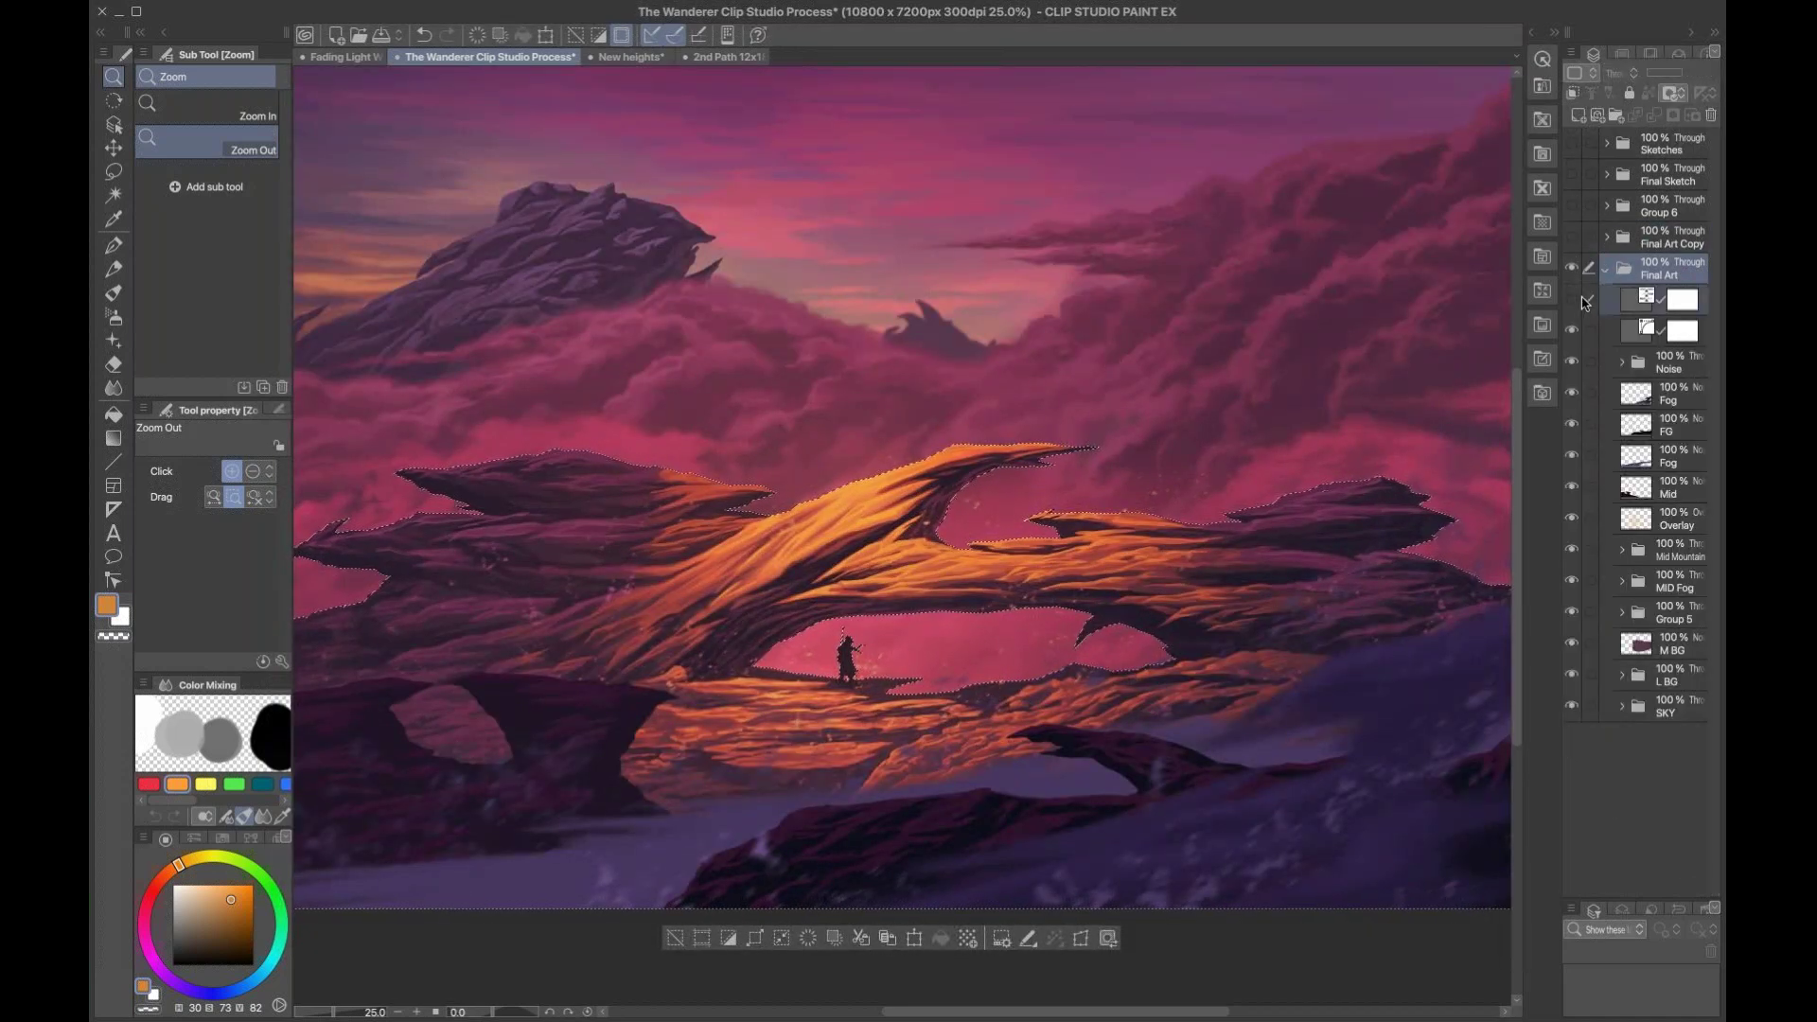
Step: Toggle the grayscale correction layer in Final Art to compare the finished painting's values with its colors
{"action": "left_click", "coordinate": [1571, 300]}
{"action": "left_click", "coordinate": [1571, 301]}
{"action": "left_click", "coordinate": [1571, 301]}
{"action": "left_click", "coordinate": [1570, 301]}
{"action": "left_click_drag", "start_coordinate": [1564, 304], "coordinate": [1560, 305]}
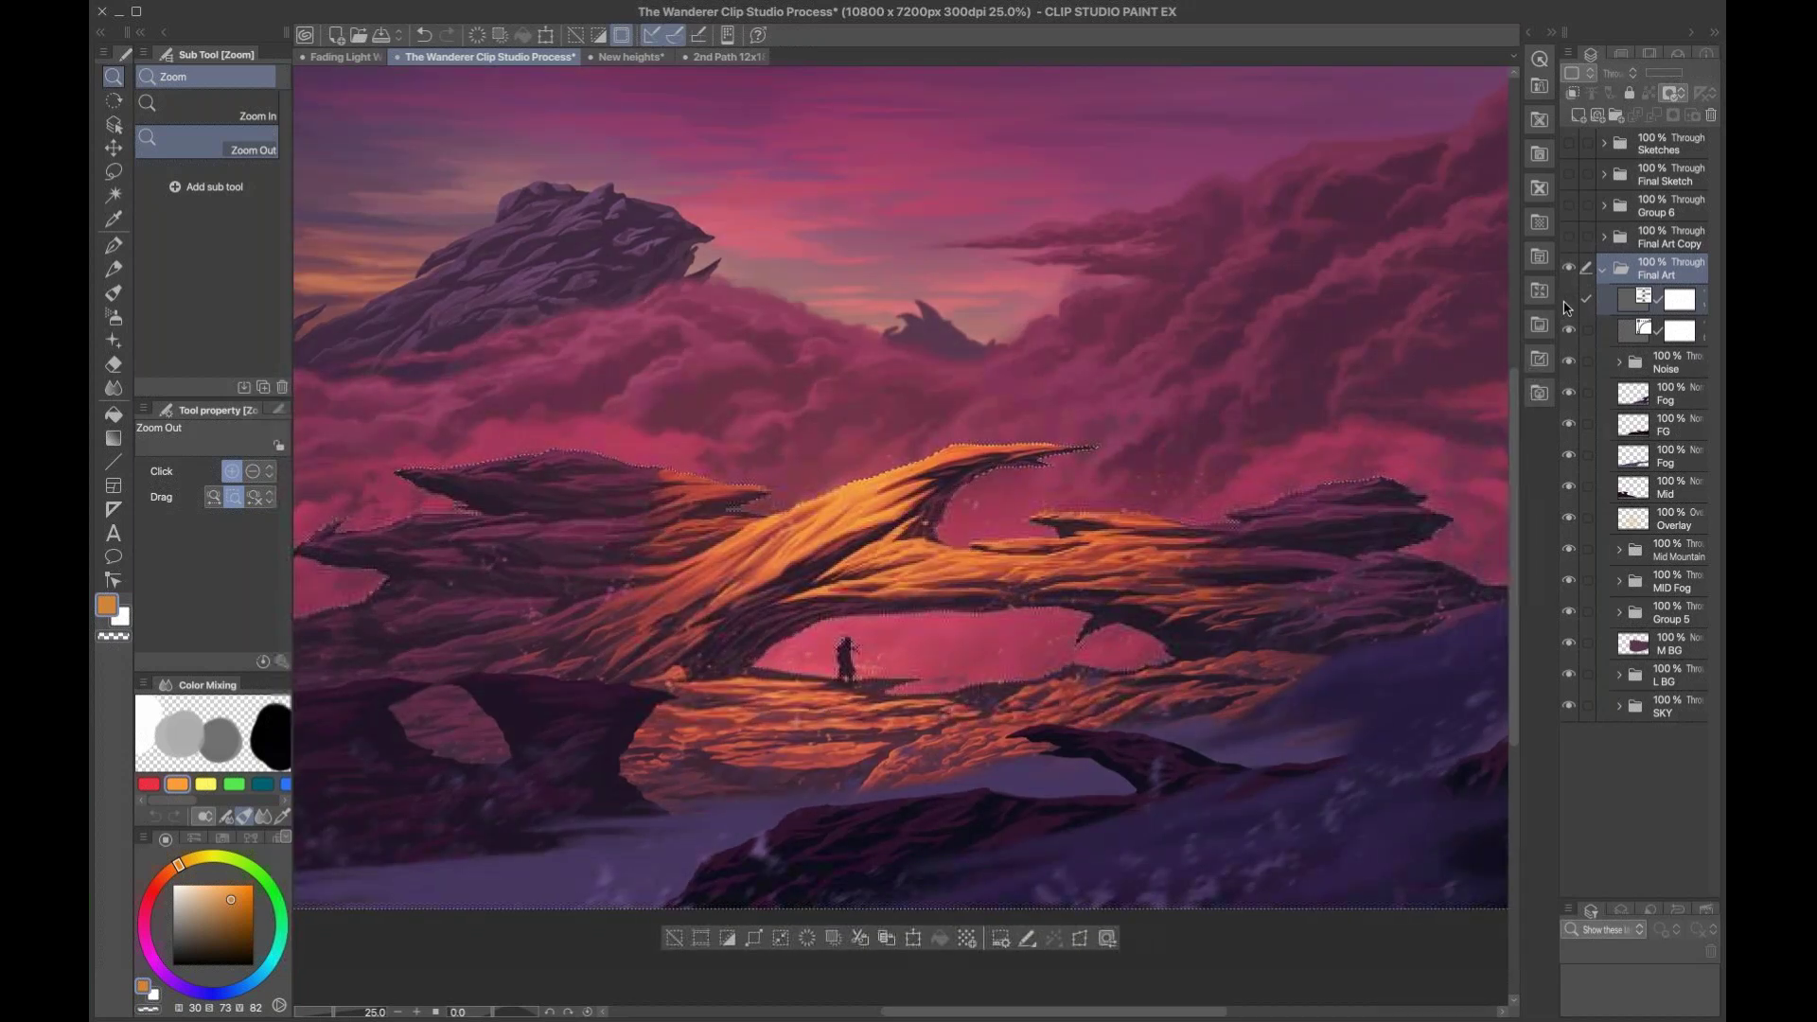
{"action": "left_click", "coordinate": [1569, 301]}
{"action": "left_click", "coordinate": [1569, 301]}
Step: Show and expand Final Art Copy again, activate its mid mountain layer, and turn off the grayscale correction layer
{"action": "left_click", "coordinate": [1602, 271]}
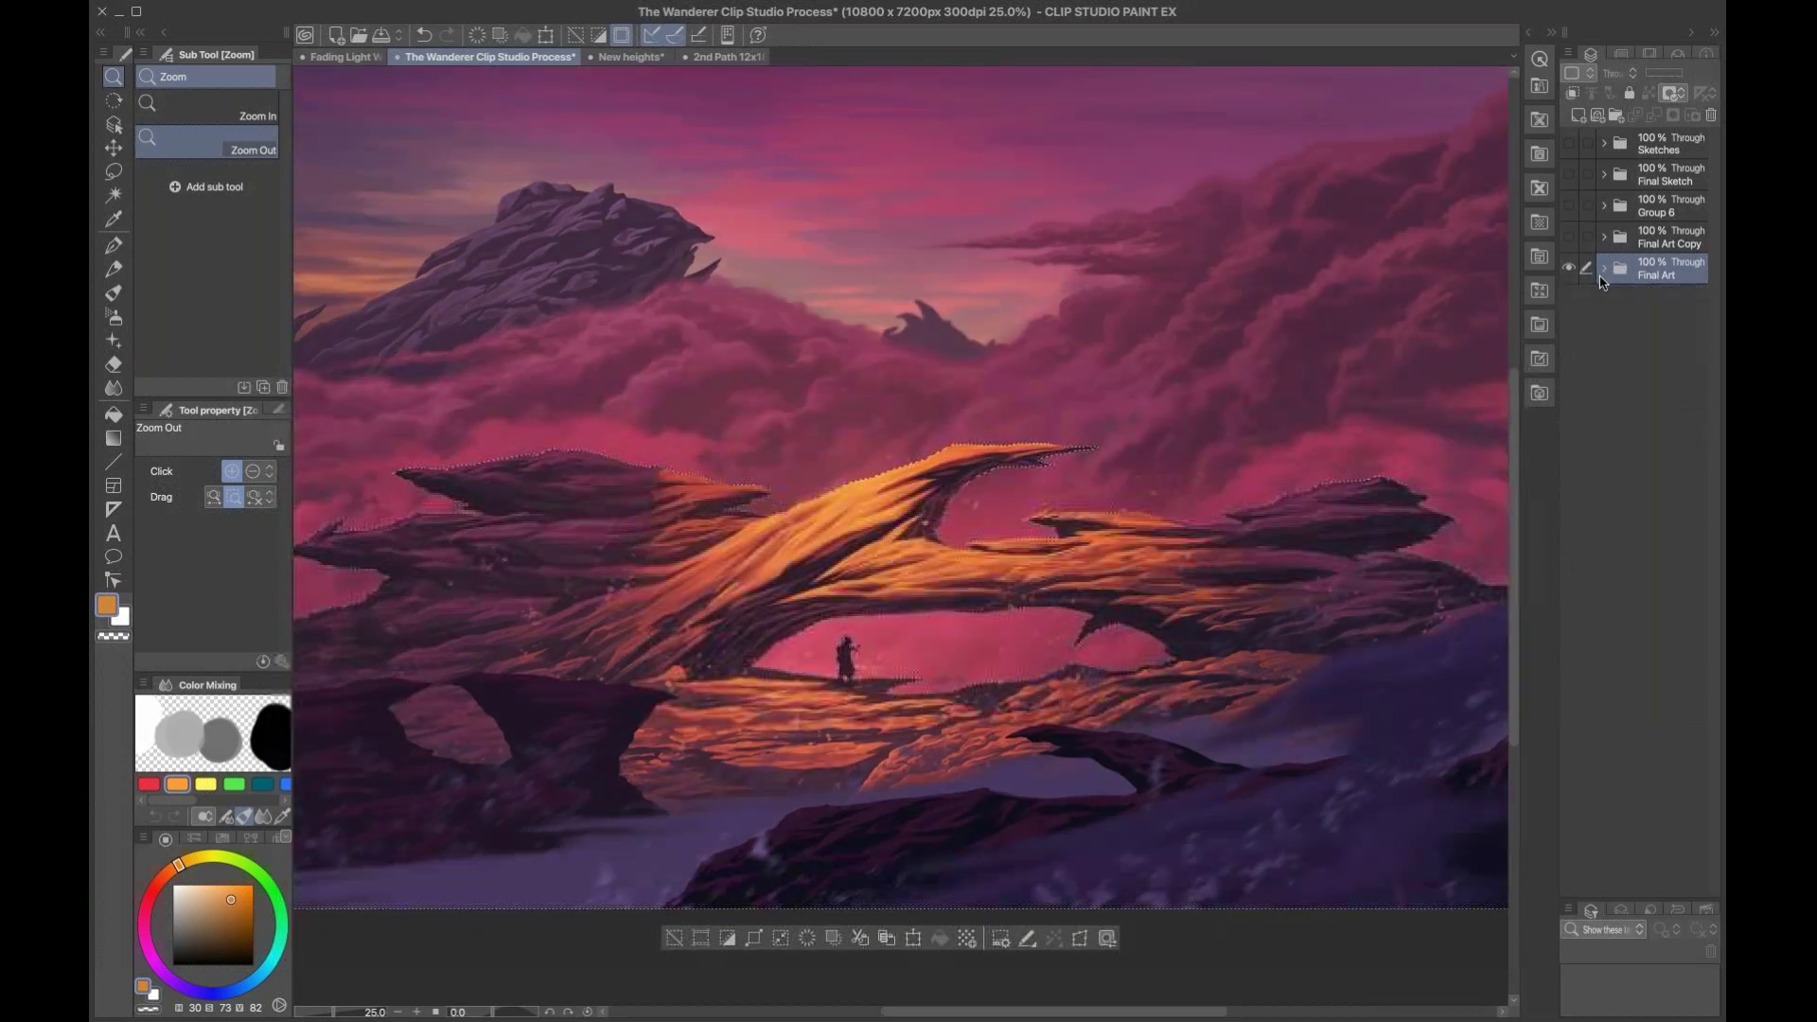
{"action": "left_click", "coordinate": [1570, 237]}
{"action": "left_click", "coordinate": [1603, 237]}
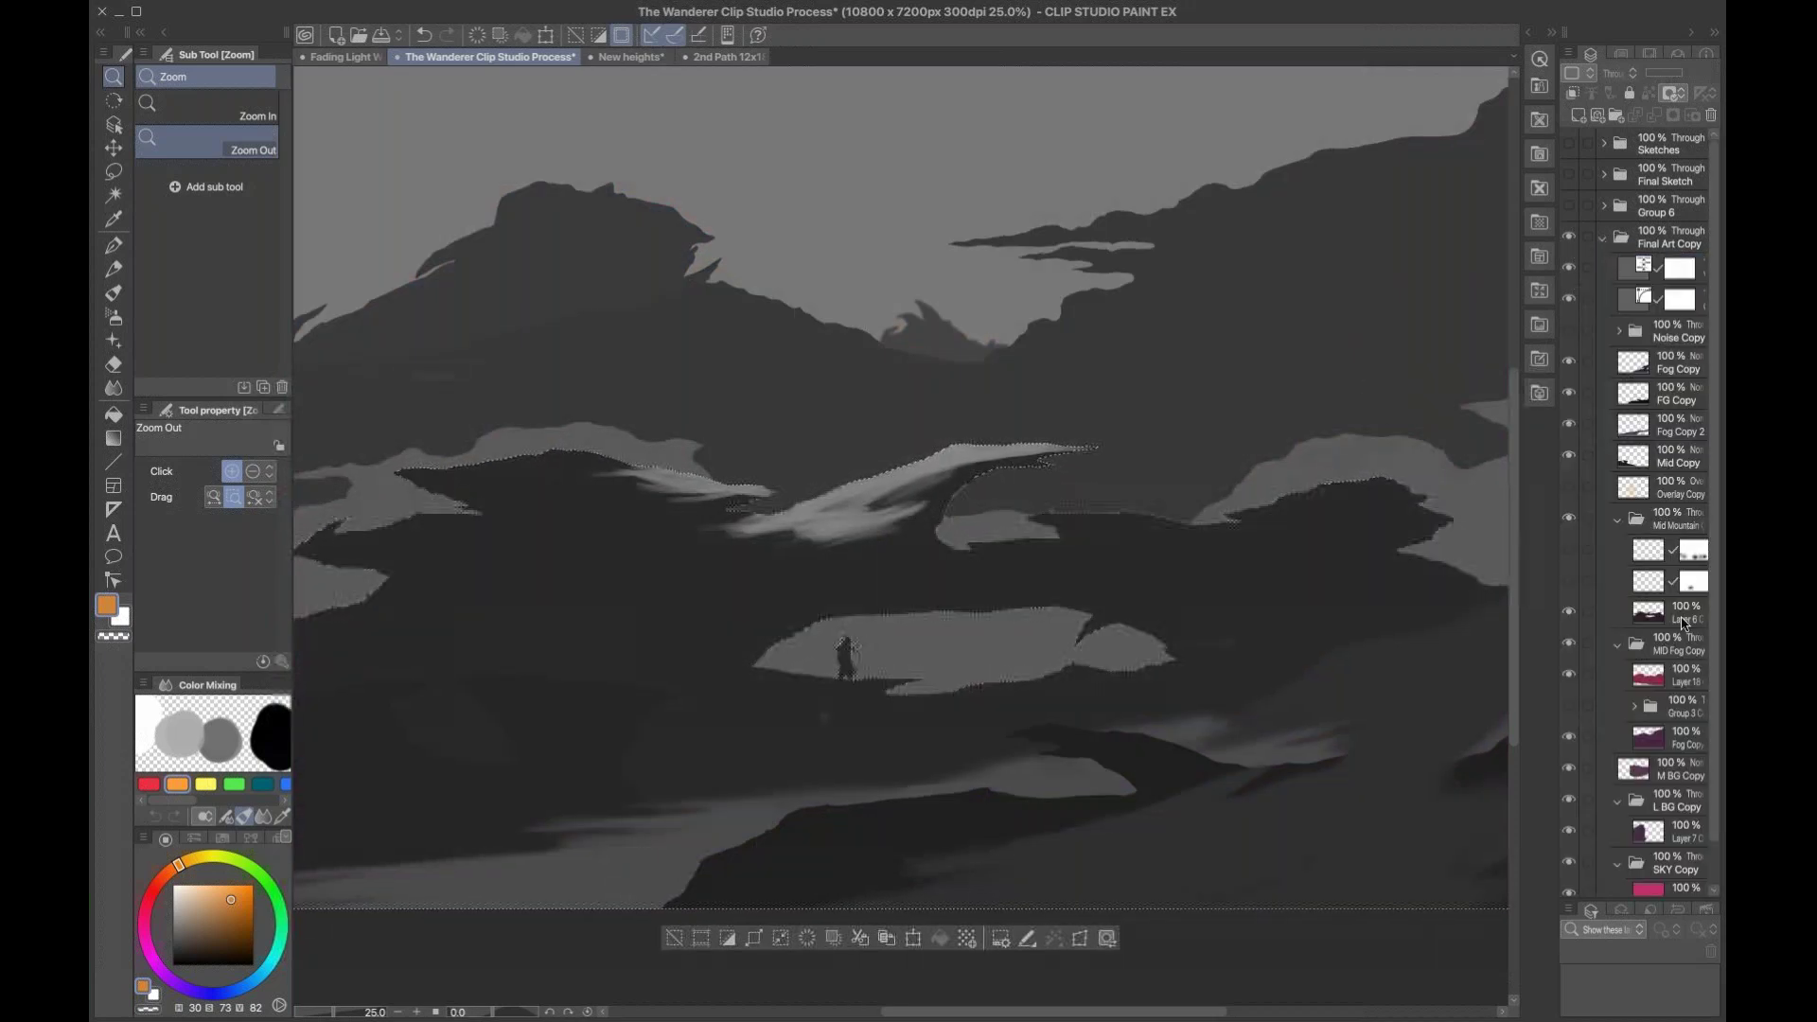
{"action": "left_click", "coordinate": [1653, 616]}
{"action": "left_click", "coordinate": [945, 480]}
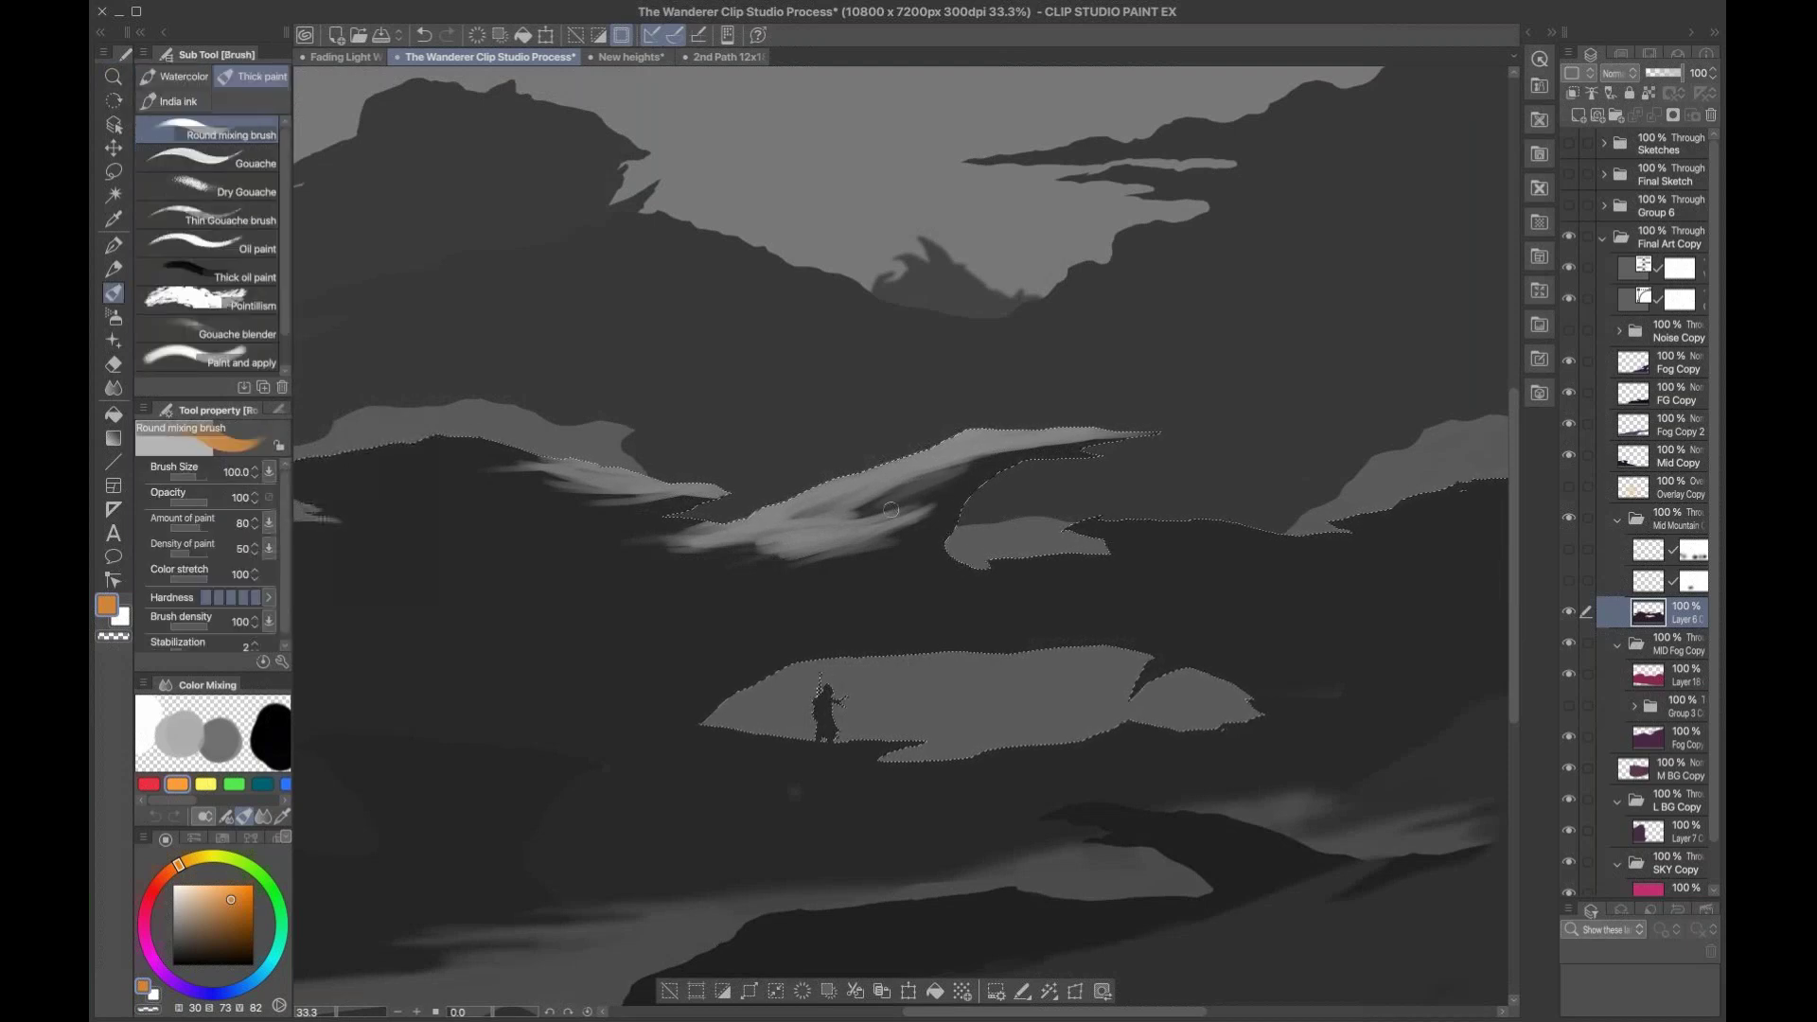
{"action": "left_click", "coordinate": [910, 502]}
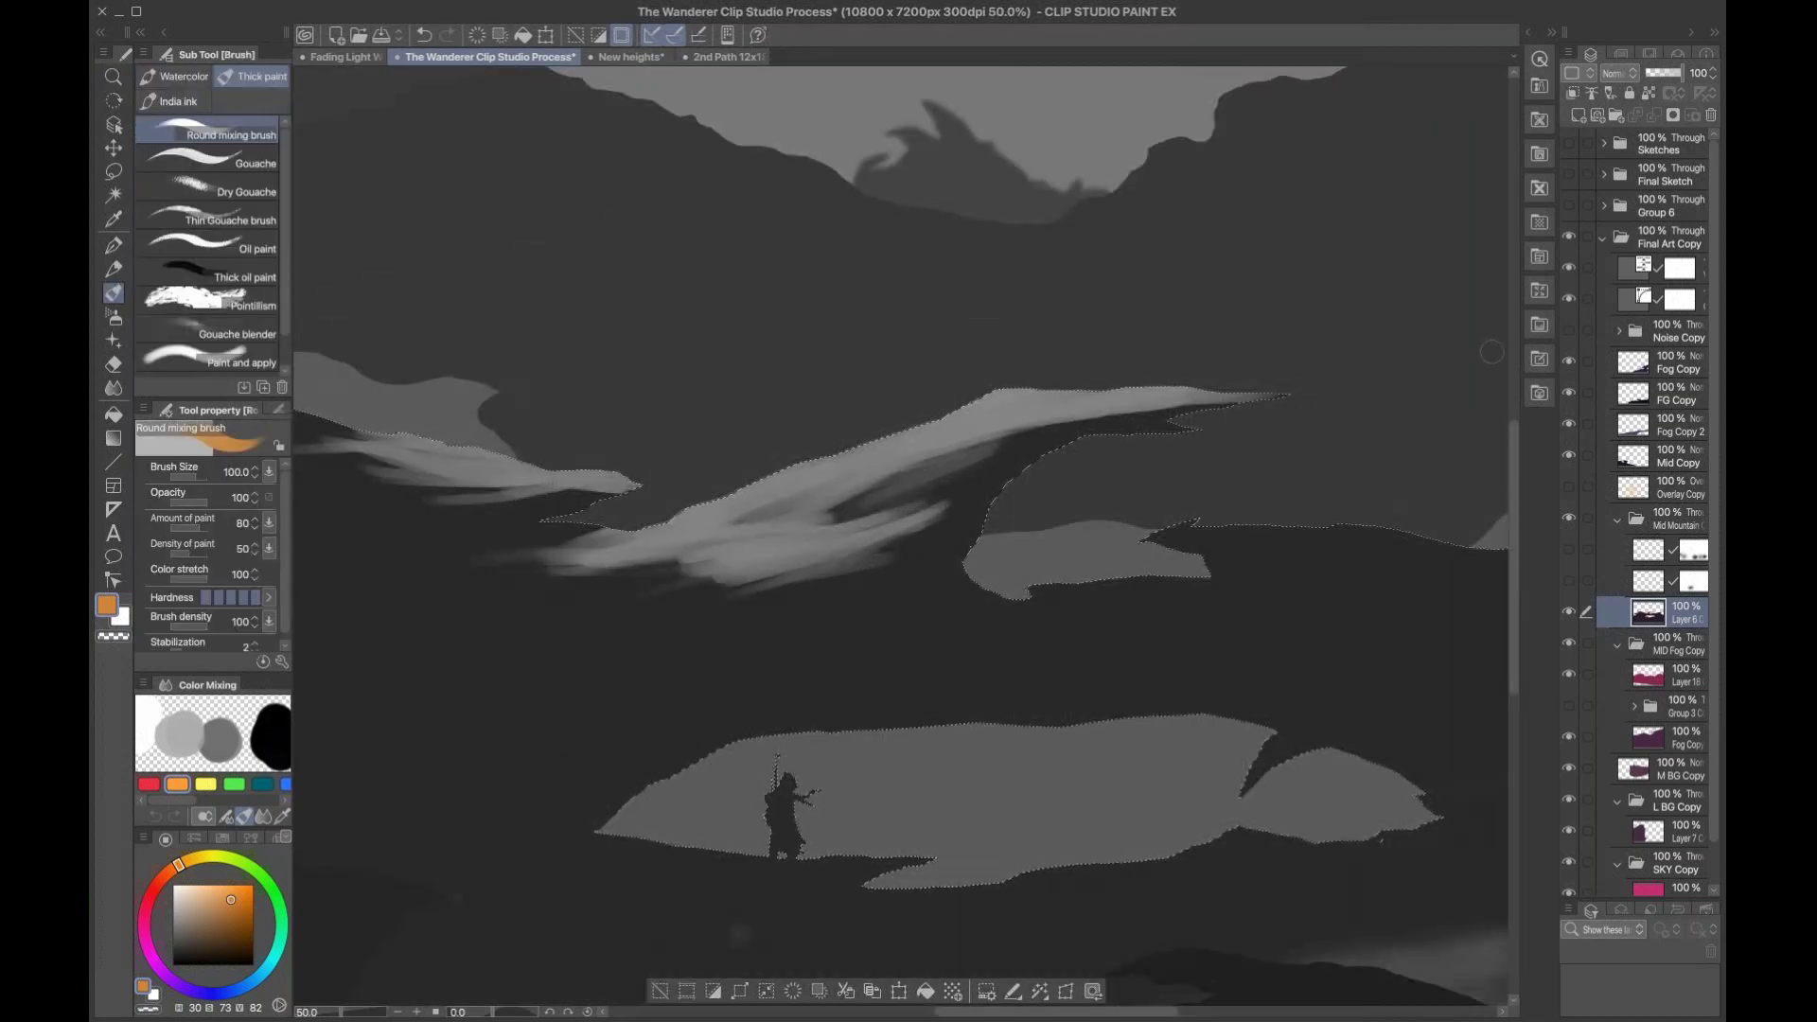
{"action": "left_click", "coordinate": [1568, 268]}
Step: Paint reddish-brown midtones into the central slope and below its orange light with the Round mixing brush
{"action": "key", "text": "b"}
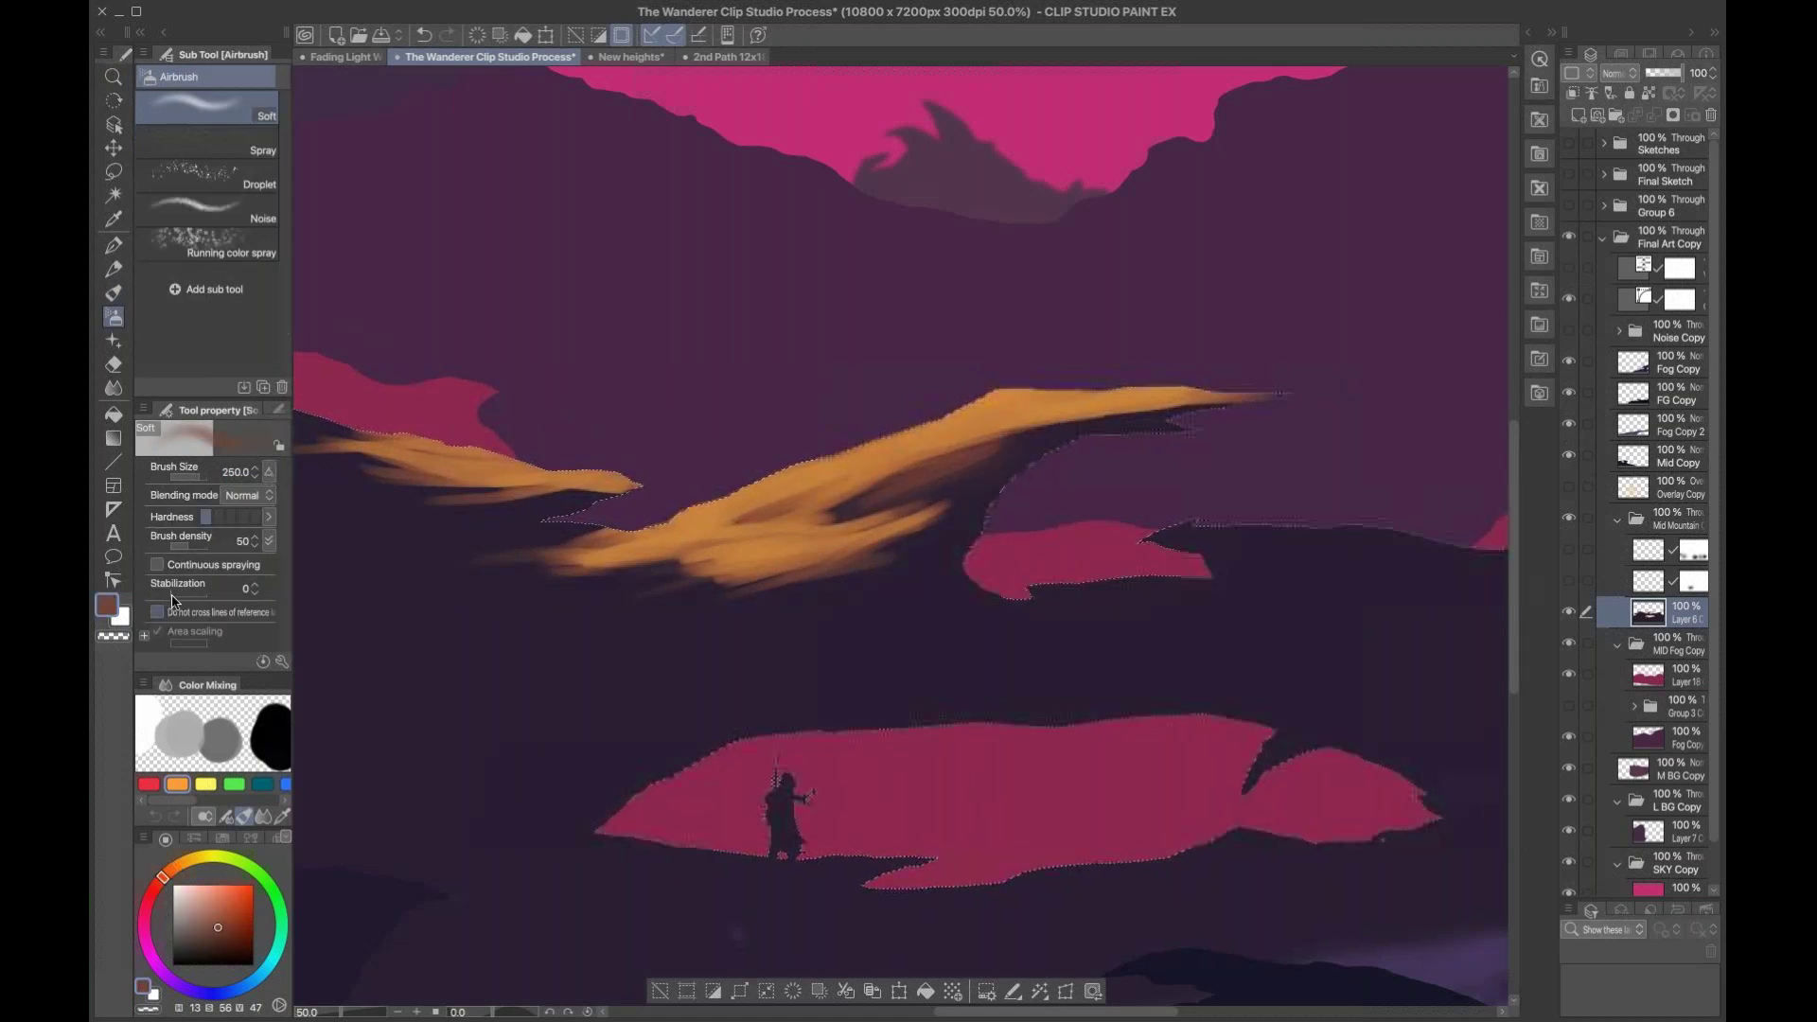
{"action": "key", "text": "b"}
{"action": "key", "text": "b"}
{"action": "key", "text": "bracketleft"}
{"action": "key", "text": "bracketleft"}
{"action": "key", "text": "bracketleft"}
{"action": "key", "text": "bracketright"}
{"action": "mouse_move", "coordinate": [1074, 414]}
{"action": "left_mouse_down"}
{"action": "mouse_move", "coordinate": [1019, 431]}
{"action": "mouse_move", "coordinate": [1110, 412]}
{"action": "mouse_move", "coordinate": [887, 441]}
{"action": "mouse_move", "coordinate": [823, 486]}
{"action": "mouse_move", "coordinate": [944, 486]}
{"action": "mouse_move", "coordinate": [799, 506]}
{"action": "left_mouse_up"}
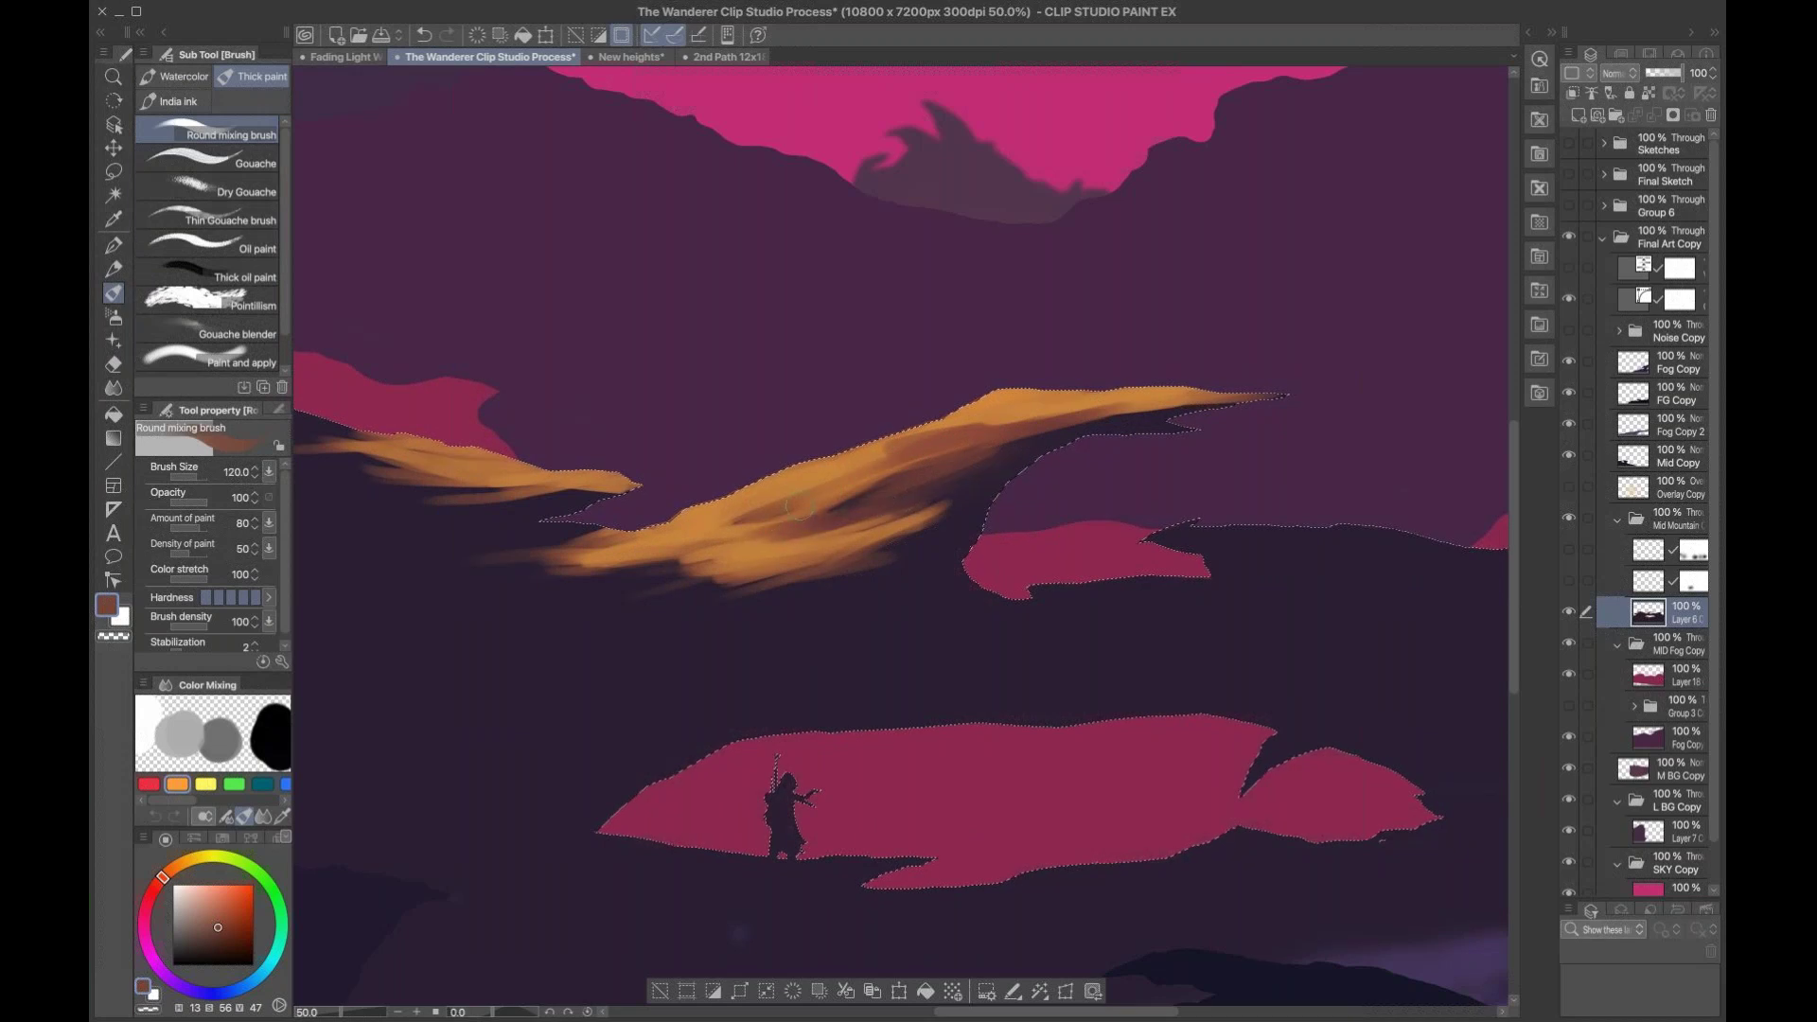
{"action": "mouse_move", "coordinate": [784, 577]}
{"action": "left_mouse_down"}
{"action": "mouse_move", "coordinate": [740, 580]}
{"action": "mouse_move", "coordinate": [818, 563]}
{"action": "mouse_move", "coordinate": [729, 595]}
{"action": "mouse_move", "coordinate": [831, 577]}
{"action": "mouse_move", "coordinate": [778, 601]}
{"action": "mouse_move", "coordinate": [784, 587]}
{"action": "mouse_move", "coordinate": [748, 586]}
{"action": "mouse_move", "coordinate": [782, 573]}
{"action": "mouse_move", "coordinate": [609, 562]}
{"action": "mouse_move", "coordinate": [721, 556]}
{"action": "mouse_move", "coordinate": [585, 585]}
{"action": "mouse_move", "coordinate": [597, 605]}
{"action": "mouse_move", "coordinate": [674, 599]}
{"action": "mouse_move", "coordinate": [908, 556]}
{"action": "mouse_move", "coordinate": [724, 592]}
{"action": "mouse_move", "coordinate": [896, 576]}
{"action": "mouse_move", "coordinate": [738, 597]}
{"action": "mouse_move", "coordinate": [884, 594]}
{"action": "mouse_move", "coordinate": [885, 611]}
{"action": "mouse_move", "coordinate": [825, 618]}
{"action": "mouse_move", "coordinate": [961, 603]}
{"action": "mouse_move", "coordinate": [757, 649]}
{"action": "left_mouse_up"}
{"action": "key", "text": "bracketright"}
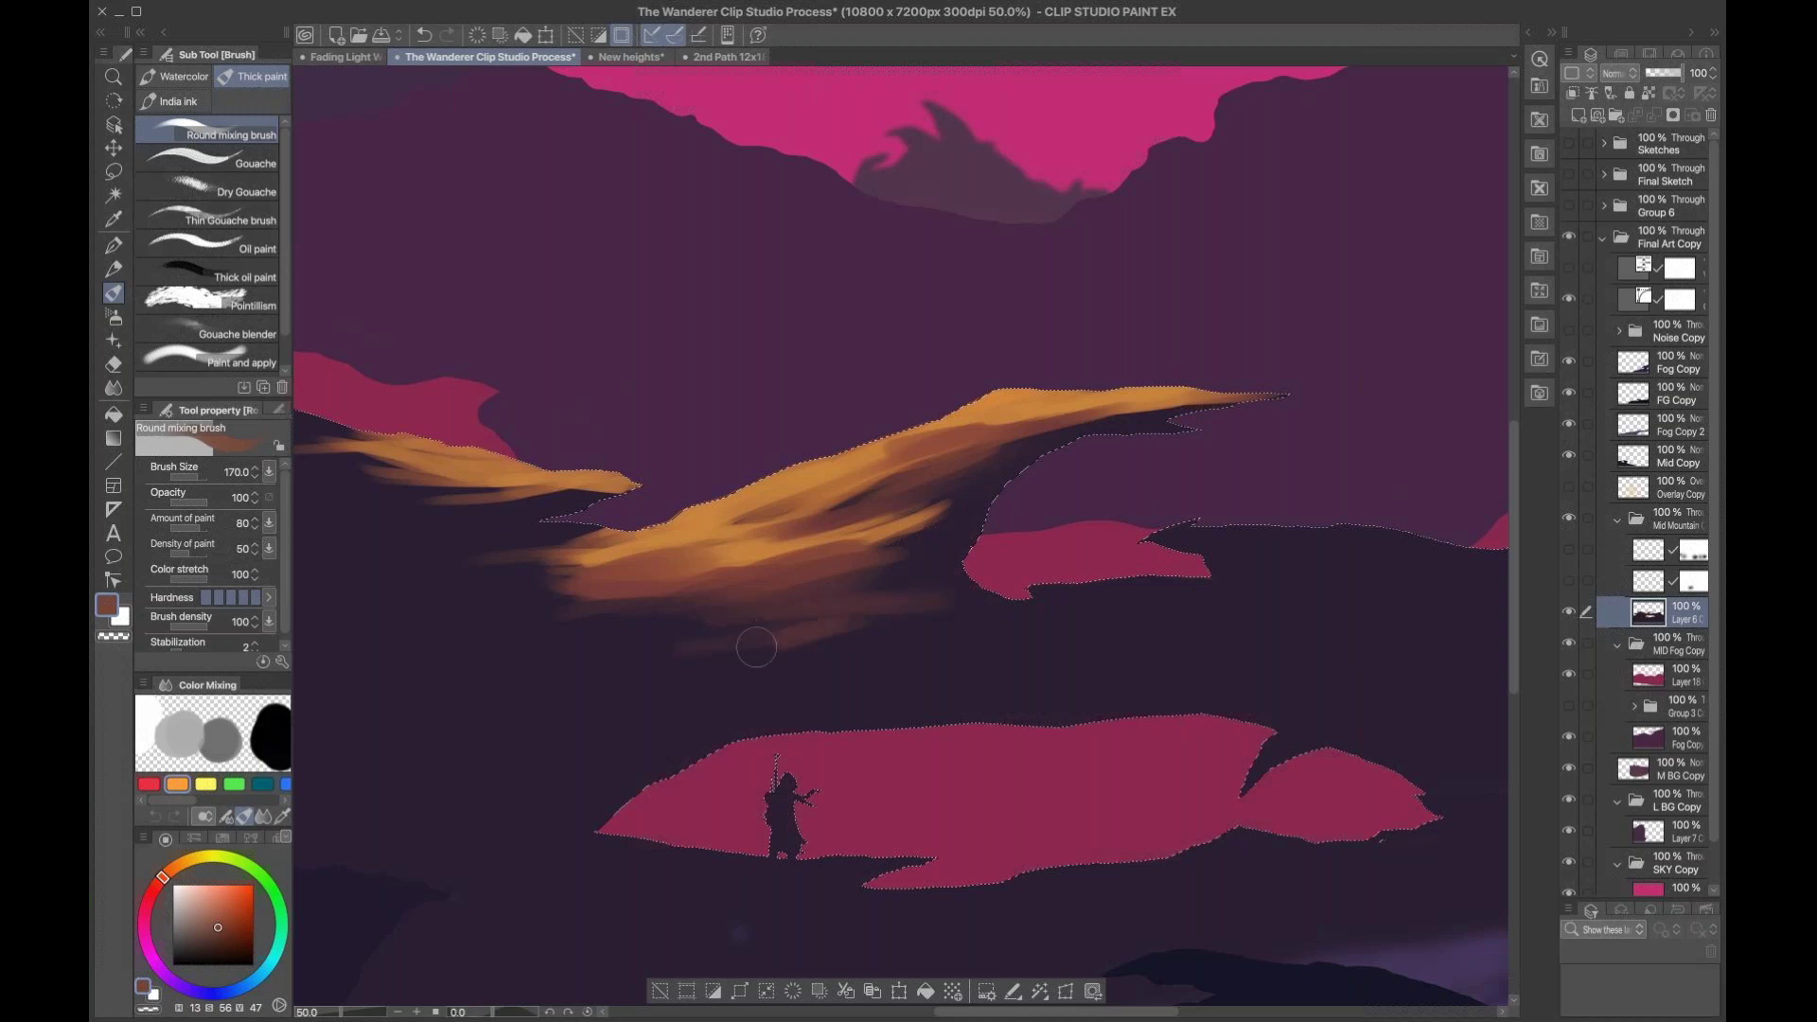
Step: Blend more reddish-brown strokes beneath the orange slope and add the same midtone to the ridge on the right
{"action": "left_click_drag", "start_coordinate": [1002, 580], "coordinate": [581, 580]}
{"action": "mouse_move", "coordinate": [738, 532]}
{"action": "left_mouse_down"}
{"action": "mouse_move", "coordinate": [868, 509]}
{"action": "mouse_move", "coordinate": [776, 530]}
{"action": "mouse_move", "coordinate": [1013, 519]}
{"action": "mouse_move", "coordinate": [835, 532]}
{"action": "mouse_move", "coordinate": [892, 511]}
{"action": "mouse_move", "coordinate": [1059, 547]}
{"action": "left_mouse_up"}
{"action": "left_click_drag", "start_coordinate": [659, 587], "coordinate": [1053, 515]}
{"action": "key", "text": "b"}
{"action": "key", "text": "b"}
{"action": "left_click_drag", "start_coordinate": [876, 482], "coordinate": [1034, 495]}
{"action": "mouse_move", "coordinate": [897, 499]}
{"action": "left_mouse_down"}
{"action": "mouse_move", "coordinate": [774, 513]}
{"action": "mouse_move", "coordinate": [771, 475]}
{"action": "left_mouse_up"}
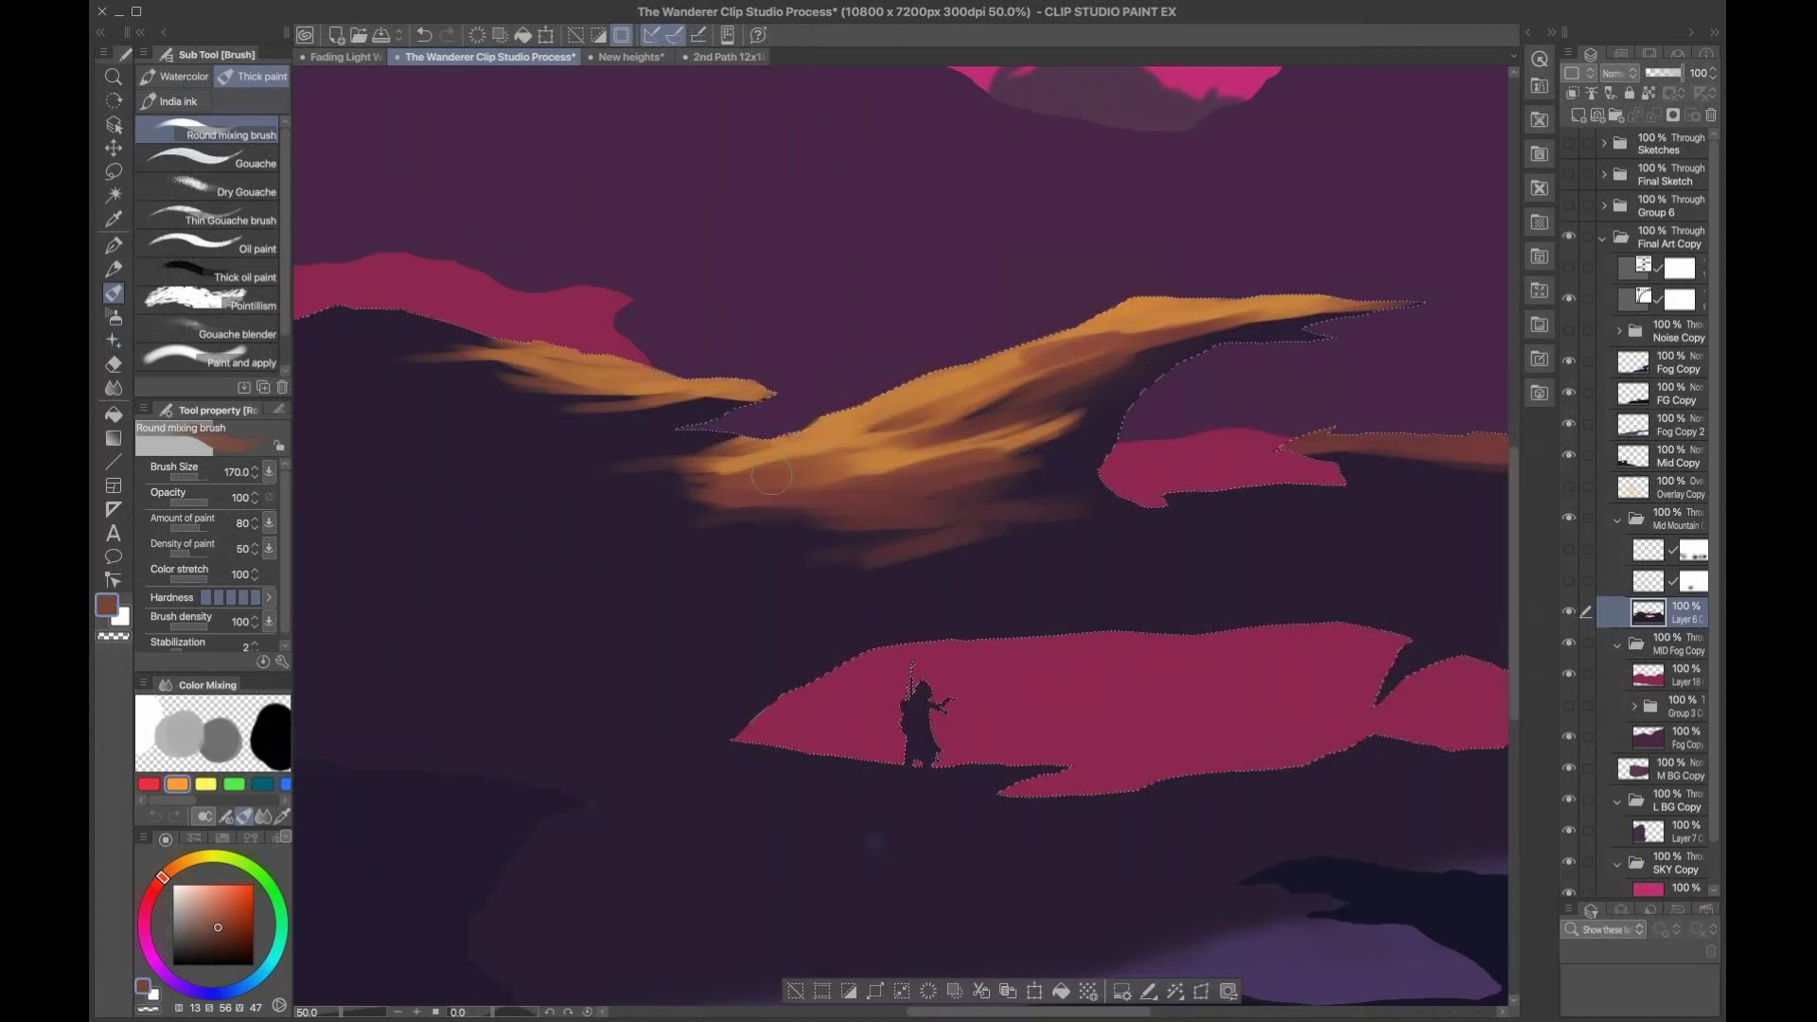
Step: Paint a reddish-brown band along the top of the arch below the small fog opening and refine its end
{"action": "key", "text": "bracketleft"}
{"action": "key", "text": "bracketright"}
{"action": "key", "text": "bracketright"}
{"action": "key", "text": "bracketright"}
{"action": "key", "text": "bracketright"}
{"action": "key", "text": "bracketleft"}
{"action": "mouse_move", "coordinate": [960, 516]}
{"action": "left_mouse_down"}
{"action": "mouse_move", "coordinate": [904, 534]}
{"action": "mouse_move", "coordinate": [1178, 529]}
{"action": "mouse_move", "coordinate": [1045, 545]}
{"action": "mouse_move", "coordinate": [1294, 500]}
{"action": "left_mouse_up"}
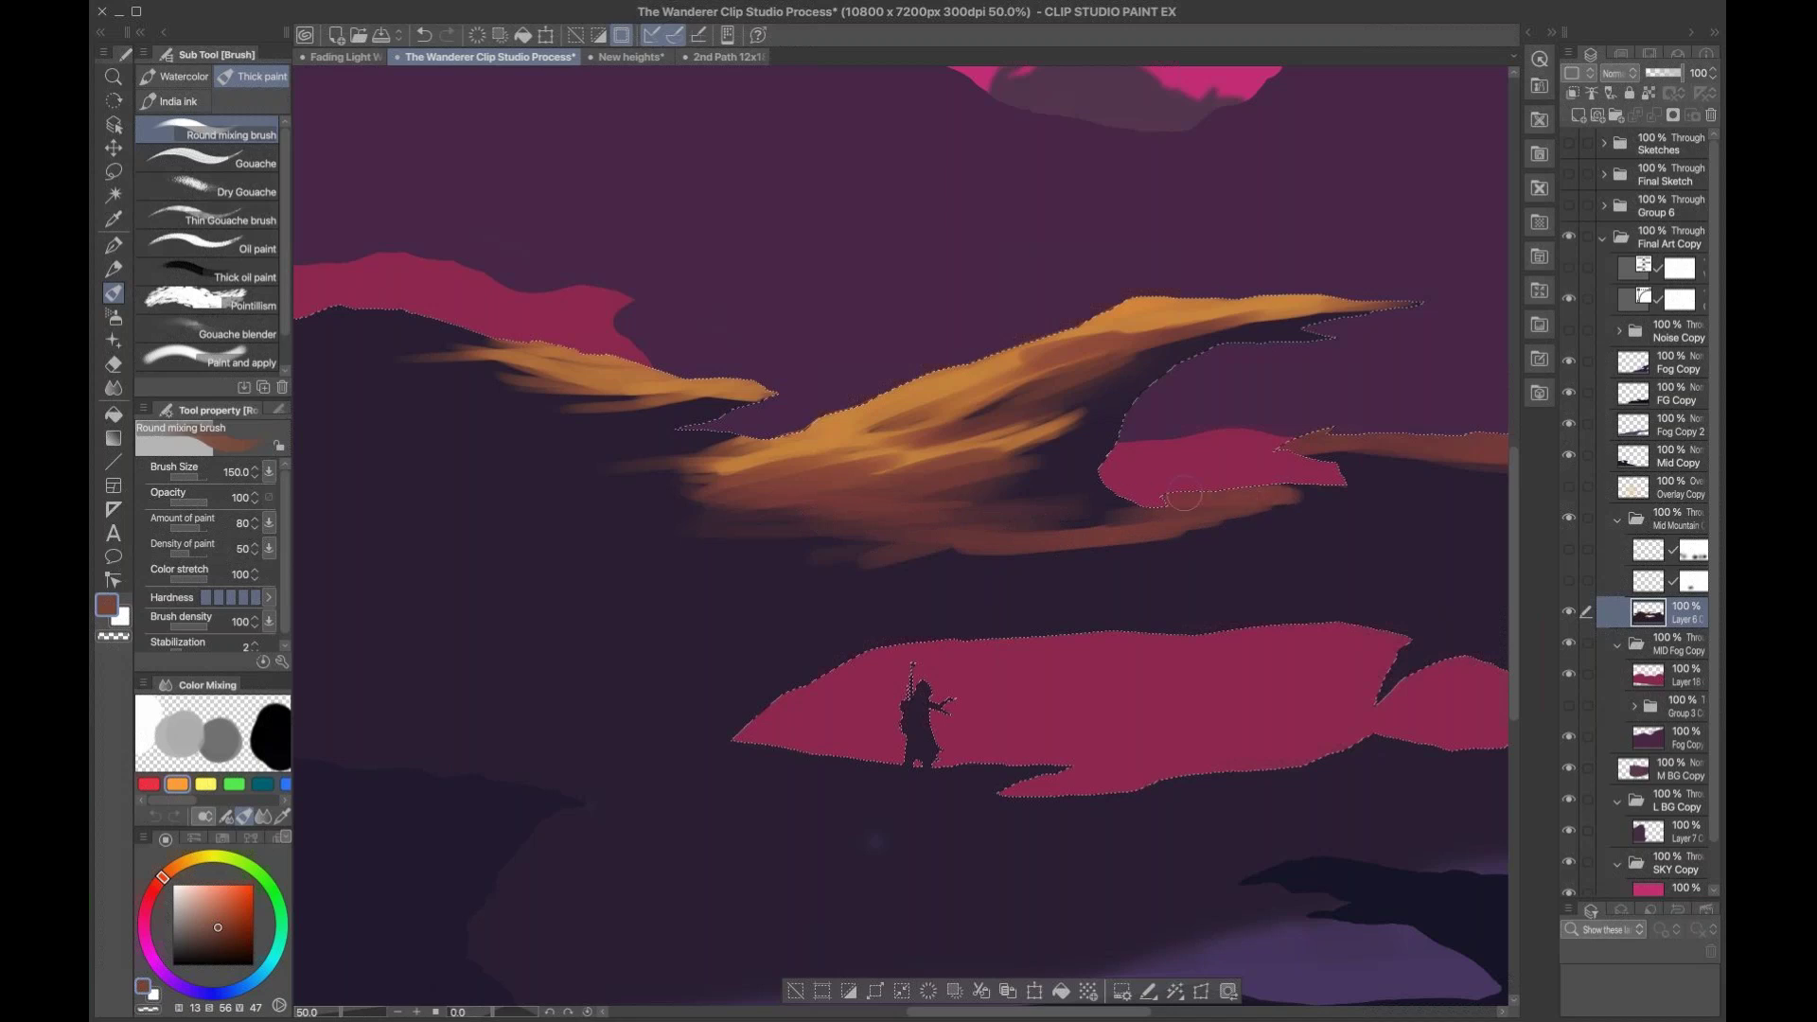
{"action": "key", "text": "bracketleft"}
{"action": "key", "text": "bracketleft"}
{"action": "key", "text": "bracketleft"}
{"action": "key", "text": "bracketleft"}
{"action": "key", "text": "bracketleft"}
{"action": "mouse_move", "coordinate": [1301, 499]}
{"action": "left_mouse_down"}
{"action": "mouse_move", "coordinate": [1235, 509]}
{"action": "mouse_move", "coordinate": [1321, 535]}
{"action": "mouse_move", "coordinate": [1385, 527]}
{"action": "mouse_move", "coordinate": [1230, 493]}
{"action": "mouse_move", "coordinate": [1372, 501]}
{"action": "mouse_move", "coordinate": [1216, 488]}
{"action": "mouse_move", "coordinate": [1277, 511]}
{"action": "left_mouse_up"}
Step: Widen the reddish-brown midtone on the right ridge and carry it down the slope left of the arch
{"action": "key", "text": "bracketright"}
{"action": "key", "text": "bracketright"}
{"action": "key", "text": "bracketright"}
{"action": "key", "text": "bracketright"}
{"action": "key", "text": "bracketright"}
{"action": "key", "text": "bracketright"}
{"action": "mouse_move", "coordinate": [1291, 436]}
{"action": "left_mouse_down"}
{"action": "mouse_move", "coordinate": [1362, 444]}
{"action": "mouse_move", "coordinate": [1313, 470]}
{"action": "mouse_move", "coordinate": [1490, 471]}
{"action": "left_mouse_up"}
{"action": "mouse_move", "coordinate": [893, 563]}
{"action": "left_mouse_down"}
{"action": "mouse_move", "coordinate": [984, 501]}
{"action": "mouse_move", "coordinate": [986, 527]}
{"action": "mouse_move", "coordinate": [662, 596]}
{"action": "mouse_move", "coordinate": [945, 565]}
{"action": "mouse_move", "coordinate": [778, 576]}
{"action": "left_mouse_up"}
{"action": "key", "text": "bracketleft"}
{"action": "key", "text": "bracketleft"}
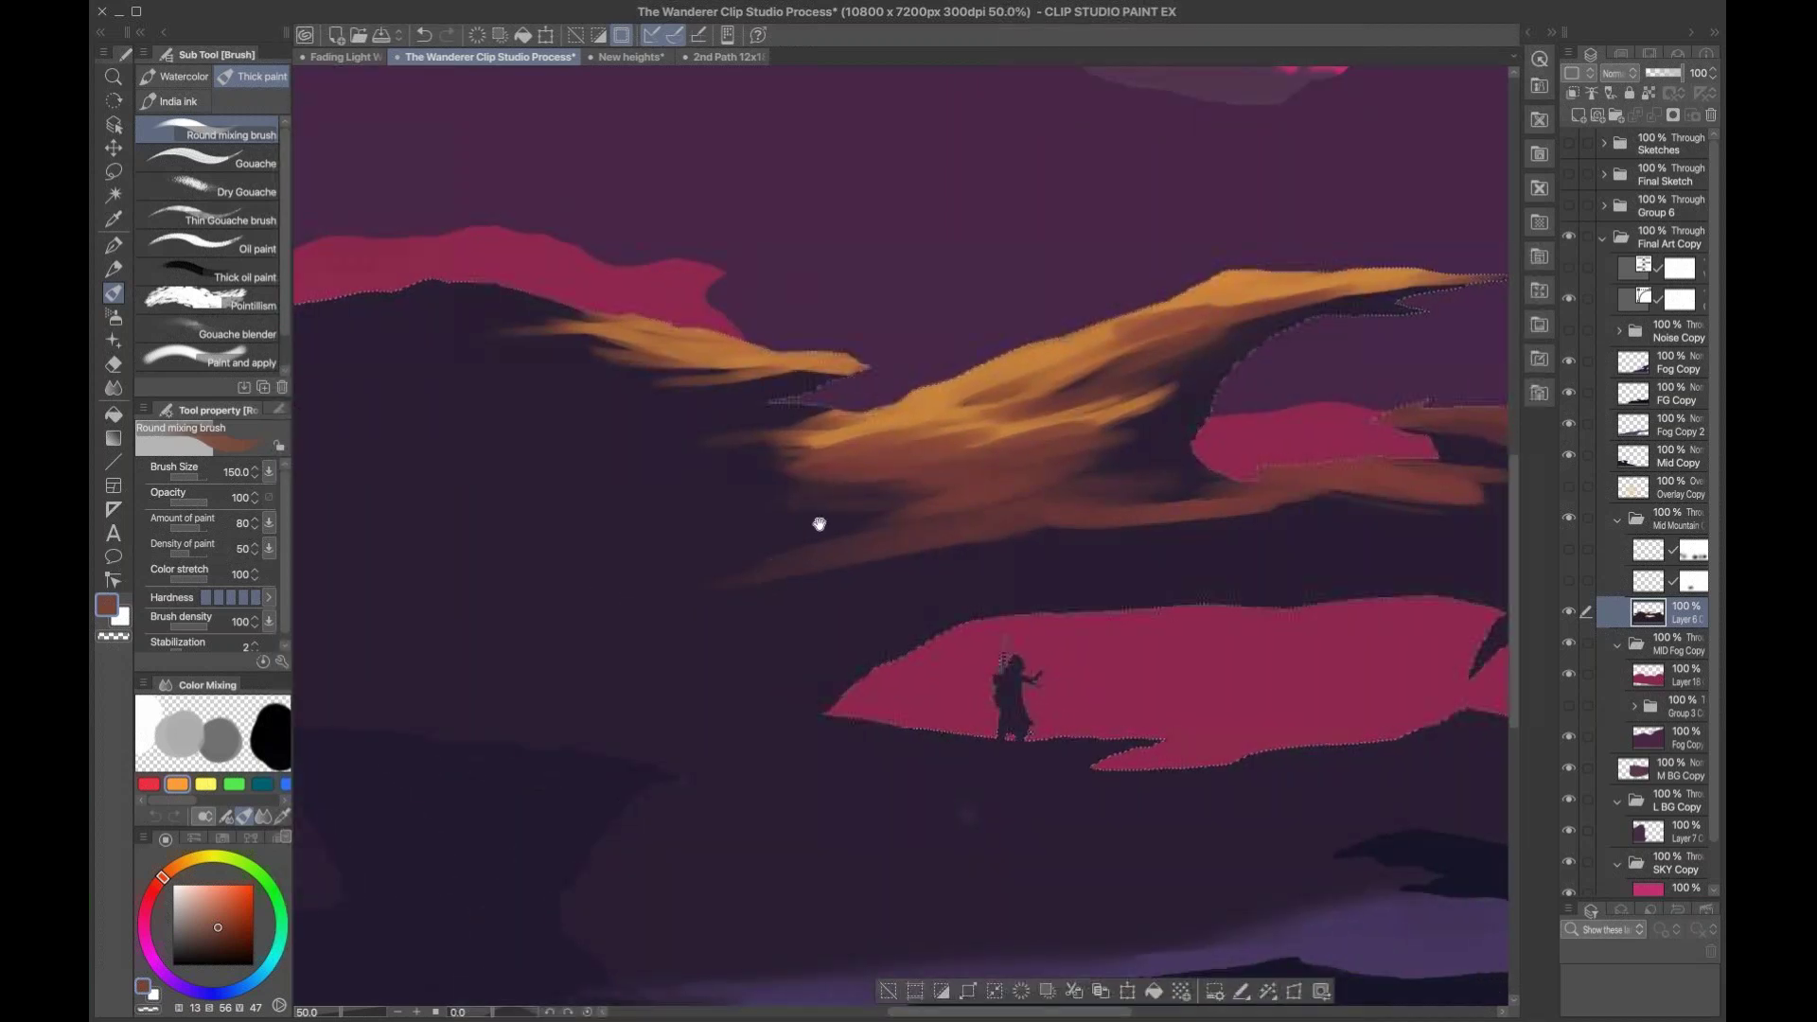
Step: Sweep broad reddish-brown strokes down the lower left slope with the brush enlarged to 200
{"action": "key", "text": "bracketright"}
{"action": "key", "text": "bracketright"}
{"action": "key", "text": "bracketright"}
{"action": "key", "text": "bracketright"}
{"action": "mouse_move", "coordinate": [860, 511]}
{"action": "left_mouse_down"}
{"action": "mouse_move", "coordinate": [922, 506]}
{"action": "mouse_move", "coordinate": [611, 569]}
{"action": "mouse_move", "coordinate": [768, 592]}
{"action": "mouse_move", "coordinate": [662, 643]}
{"action": "left_mouse_up"}
{"action": "key", "text": "bracketright"}
{"action": "key", "text": "bracketright"}
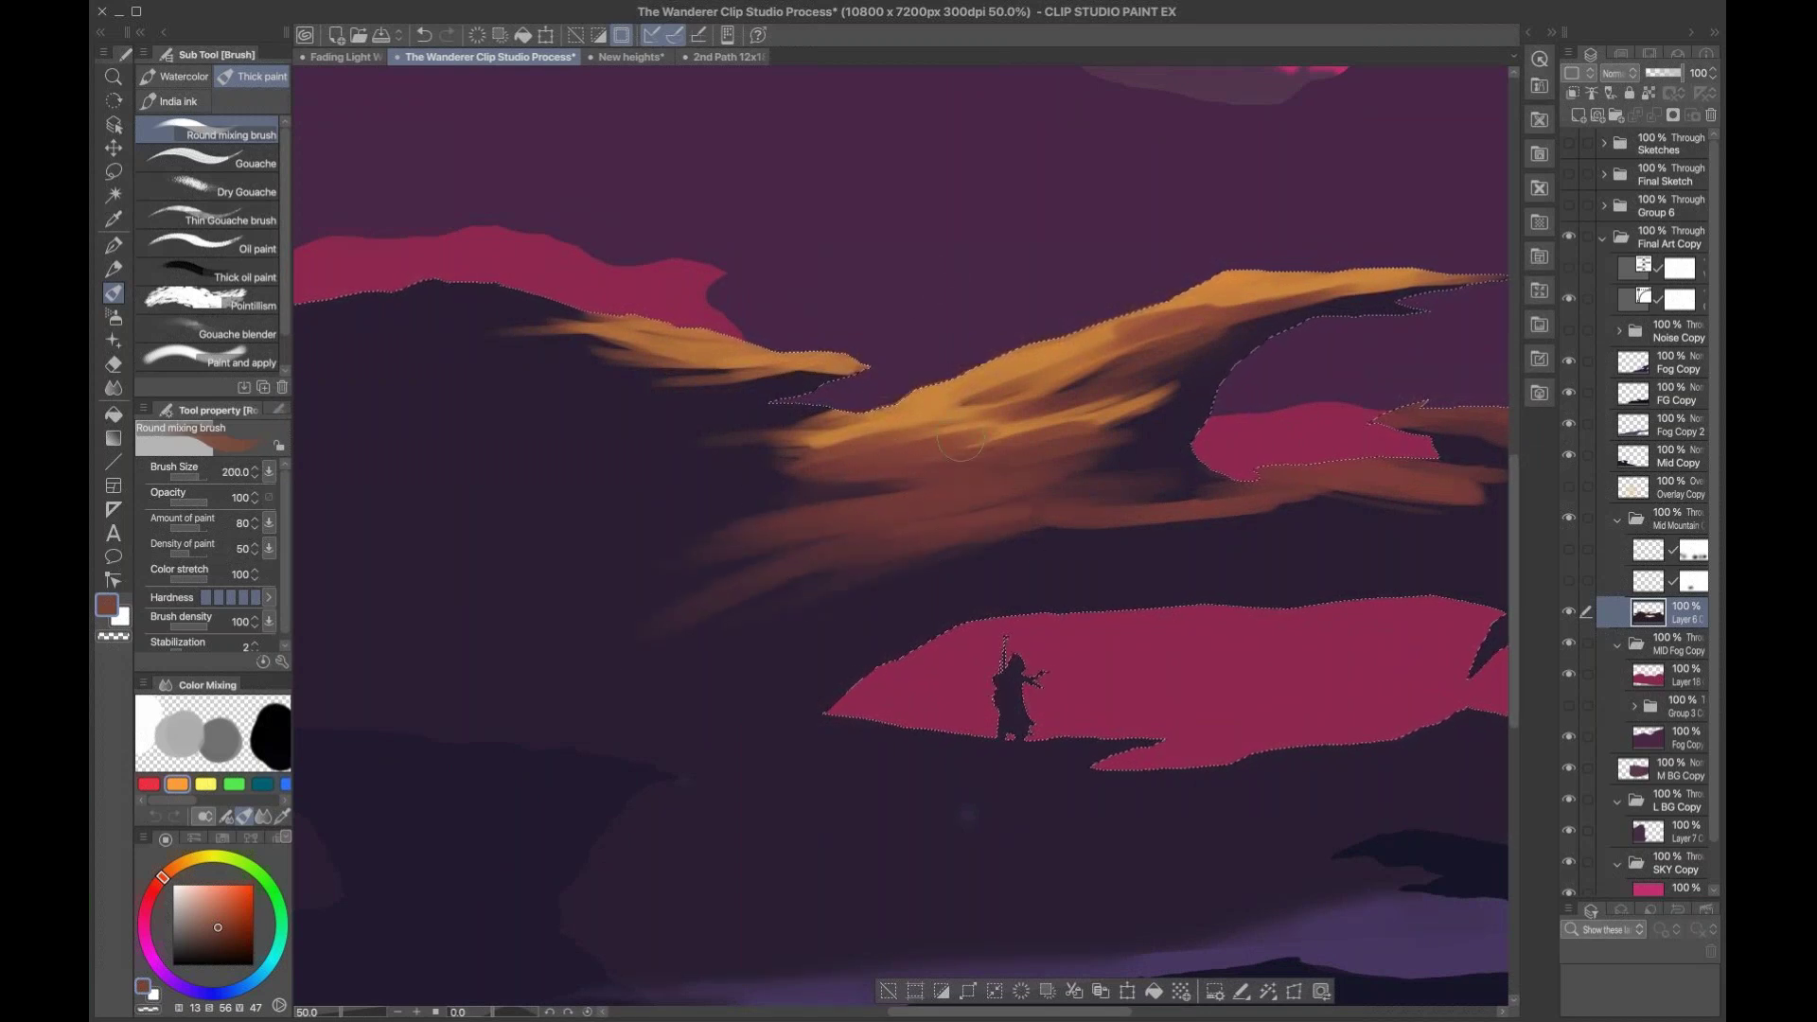
Step: Sample orange from the painting and layer brighter streaks over the reddish-brown slope with a smaller brush around size 120
{"action": "key", "text": "bracketleft"}
{"action": "key", "text": "bracketleft"}
{"action": "key", "text": "bracketleft"}
{"action": "key", "text": "bracketleft"}
{"action": "left_click", "coordinate": [739, 511], "text": "alt"}
{"action": "key", "text": "bracketleft"}
{"action": "mouse_move", "coordinate": [927, 442]}
{"action": "left_mouse_down"}
{"action": "mouse_move", "coordinate": [1079, 427]}
{"action": "mouse_move", "coordinate": [889, 484]}
{"action": "mouse_move", "coordinate": [1078, 453]}
{"action": "mouse_move", "coordinate": [1003, 473]}
{"action": "mouse_move", "coordinate": [1159, 404]}
{"action": "mouse_move", "coordinate": [1164, 320]}
{"action": "mouse_move", "coordinate": [1200, 309]}
{"action": "left_mouse_up"}
{"action": "key", "text": "bracketleft"}
{"action": "key", "text": "bracketleft"}
{"action": "key", "text": "bracketright"}
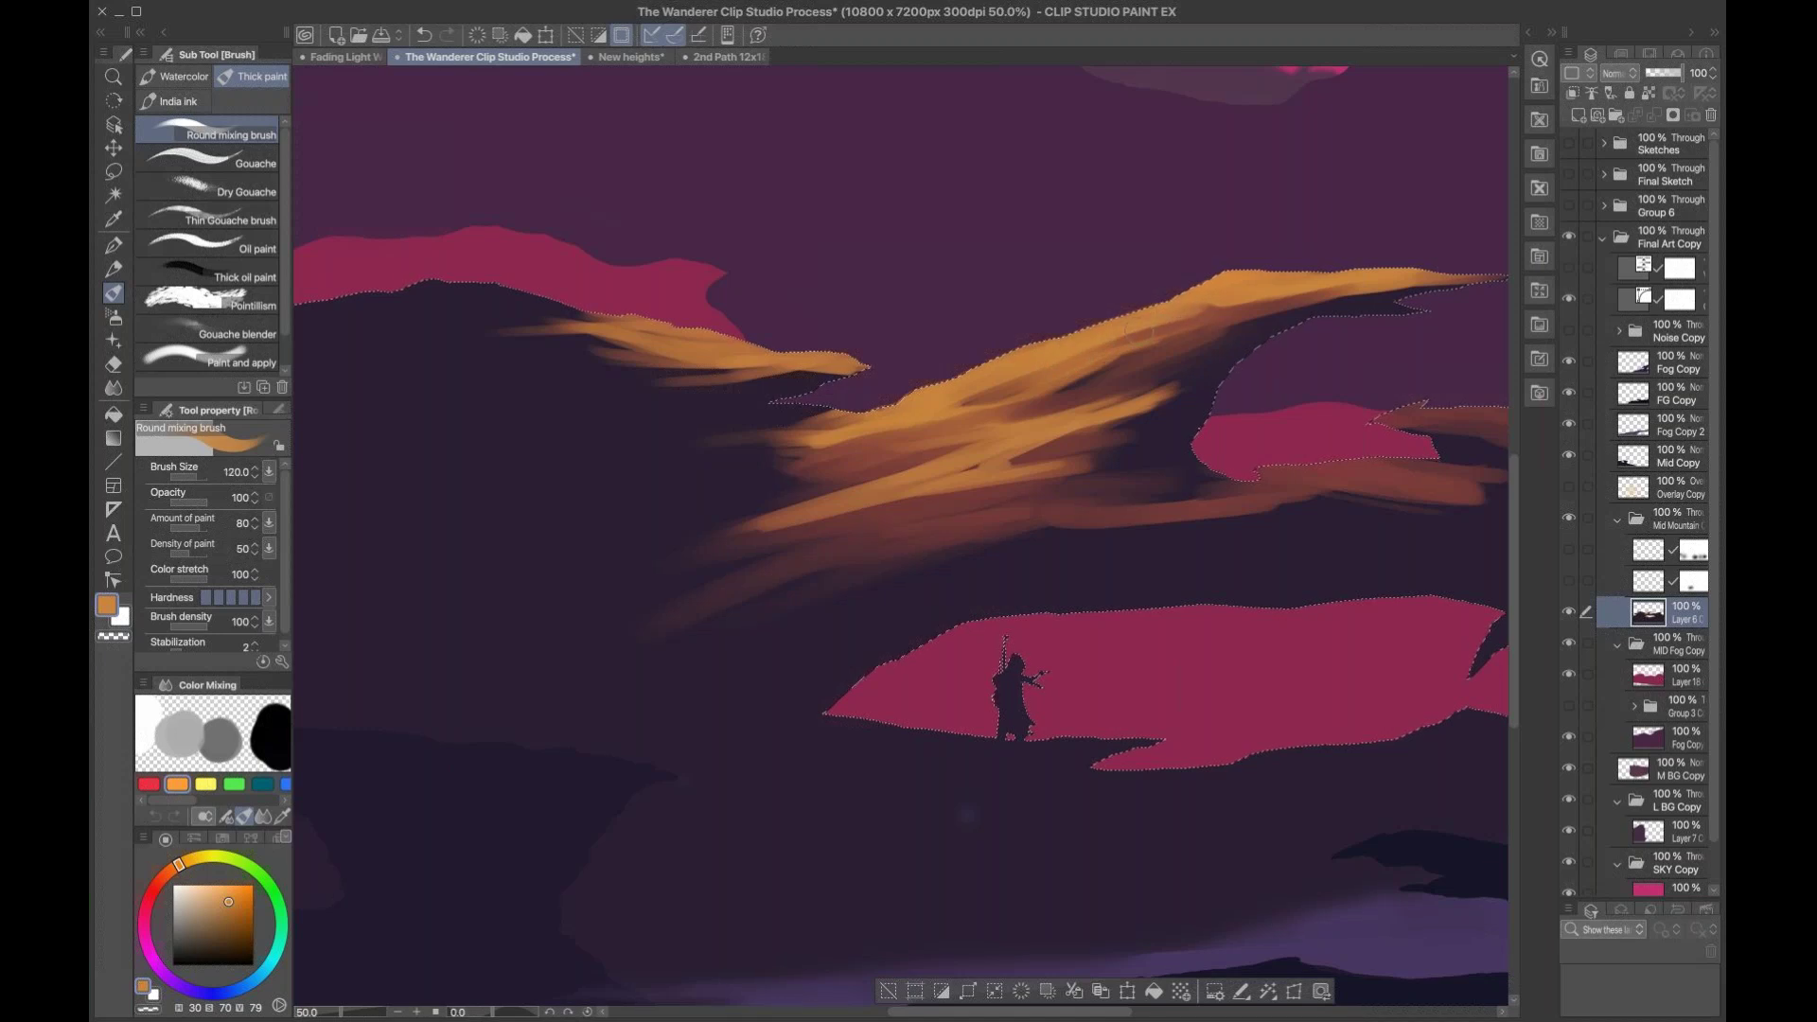
Step: Resample the ridge's orange and add fine highlight strokes across the lower slope above the arch, down to brush size 80
{"action": "left_click", "coordinate": [1231, 287], "text": "alt"}
{"action": "left_click", "coordinate": [939, 398], "text": "alt"}
{"action": "key", "text": "bracketleft"}
{"action": "key", "text": "bracketright"}
{"action": "left_click_drag", "start_coordinate": [1101, 489], "coordinate": [946, 493]}
{"action": "key", "text": "bracketleft"}
{"action": "left_click_drag", "start_coordinate": [1127, 513], "coordinate": [955, 518]}
{"action": "left_click_drag", "start_coordinate": [1257, 534], "coordinate": [968, 543]}
{"action": "mouse_move", "coordinate": [804, 517]}
{"action": "left_mouse_down"}
{"action": "mouse_move", "coordinate": [602, 531]}
{"action": "mouse_move", "coordinate": [757, 505]}
{"action": "left_mouse_up"}
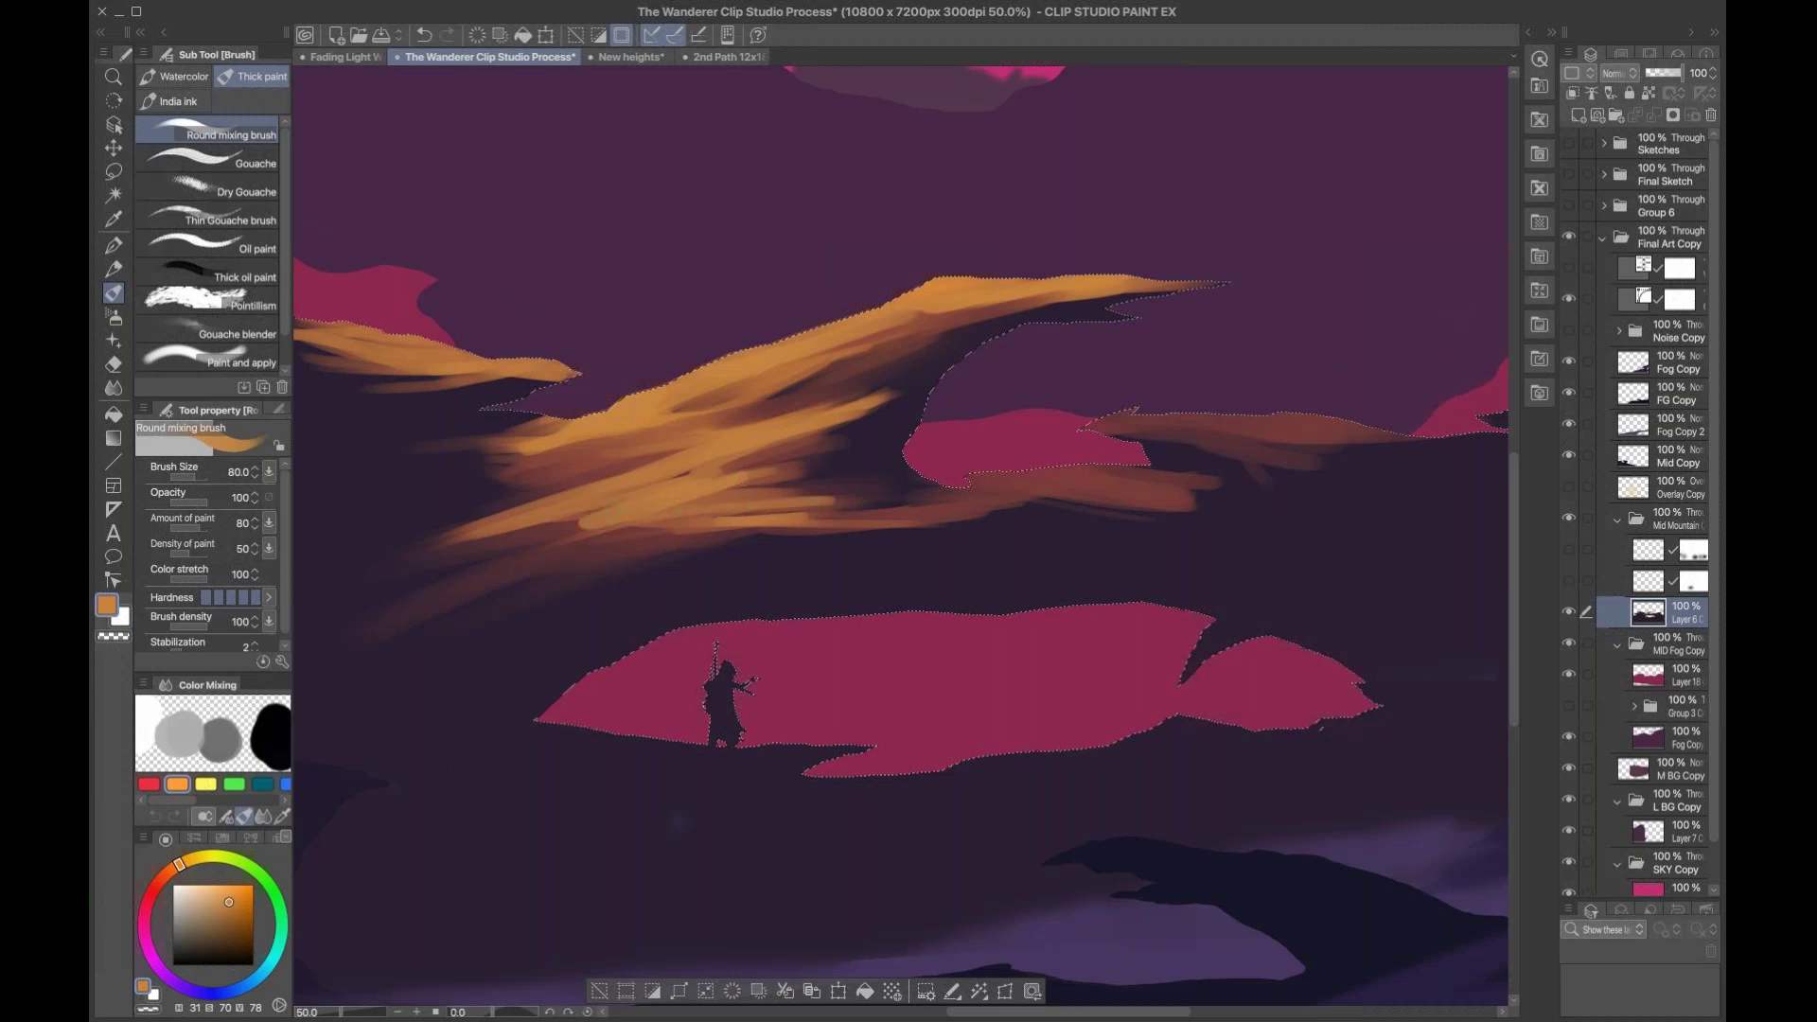
{"action": "left_click_drag", "start_coordinate": [814, 417], "coordinate": [899, 649]}
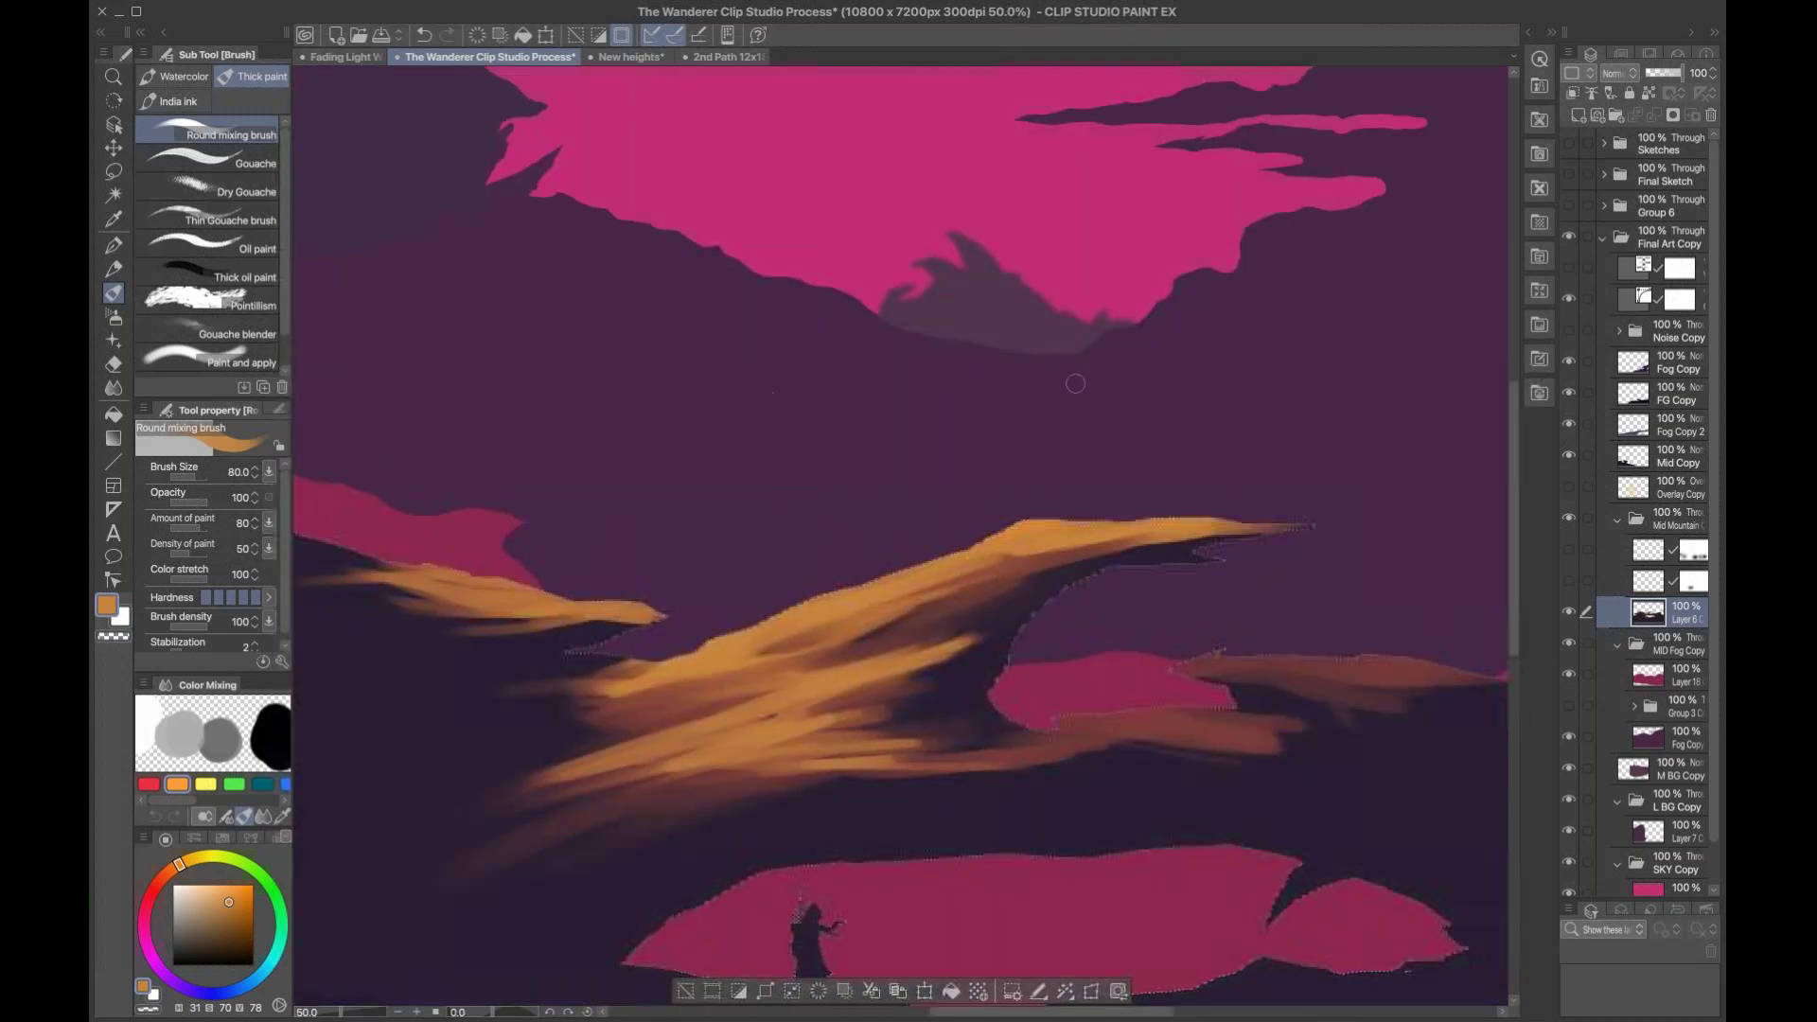
Step: Paint orange highlight strokes over the reddish-brown rock just below the small pink opening, with the brush between size 60 and 80
{"action": "left_click_drag", "start_coordinate": [520, 710], "coordinate": [863, 556]}
{"action": "mouse_move", "coordinate": [914, 433]}
{"action": "left_mouse_down"}
{"action": "mouse_move", "coordinate": [719, 421]}
{"action": "mouse_move", "coordinate": [842, 424]}
{"action": "left_mouse_up"}
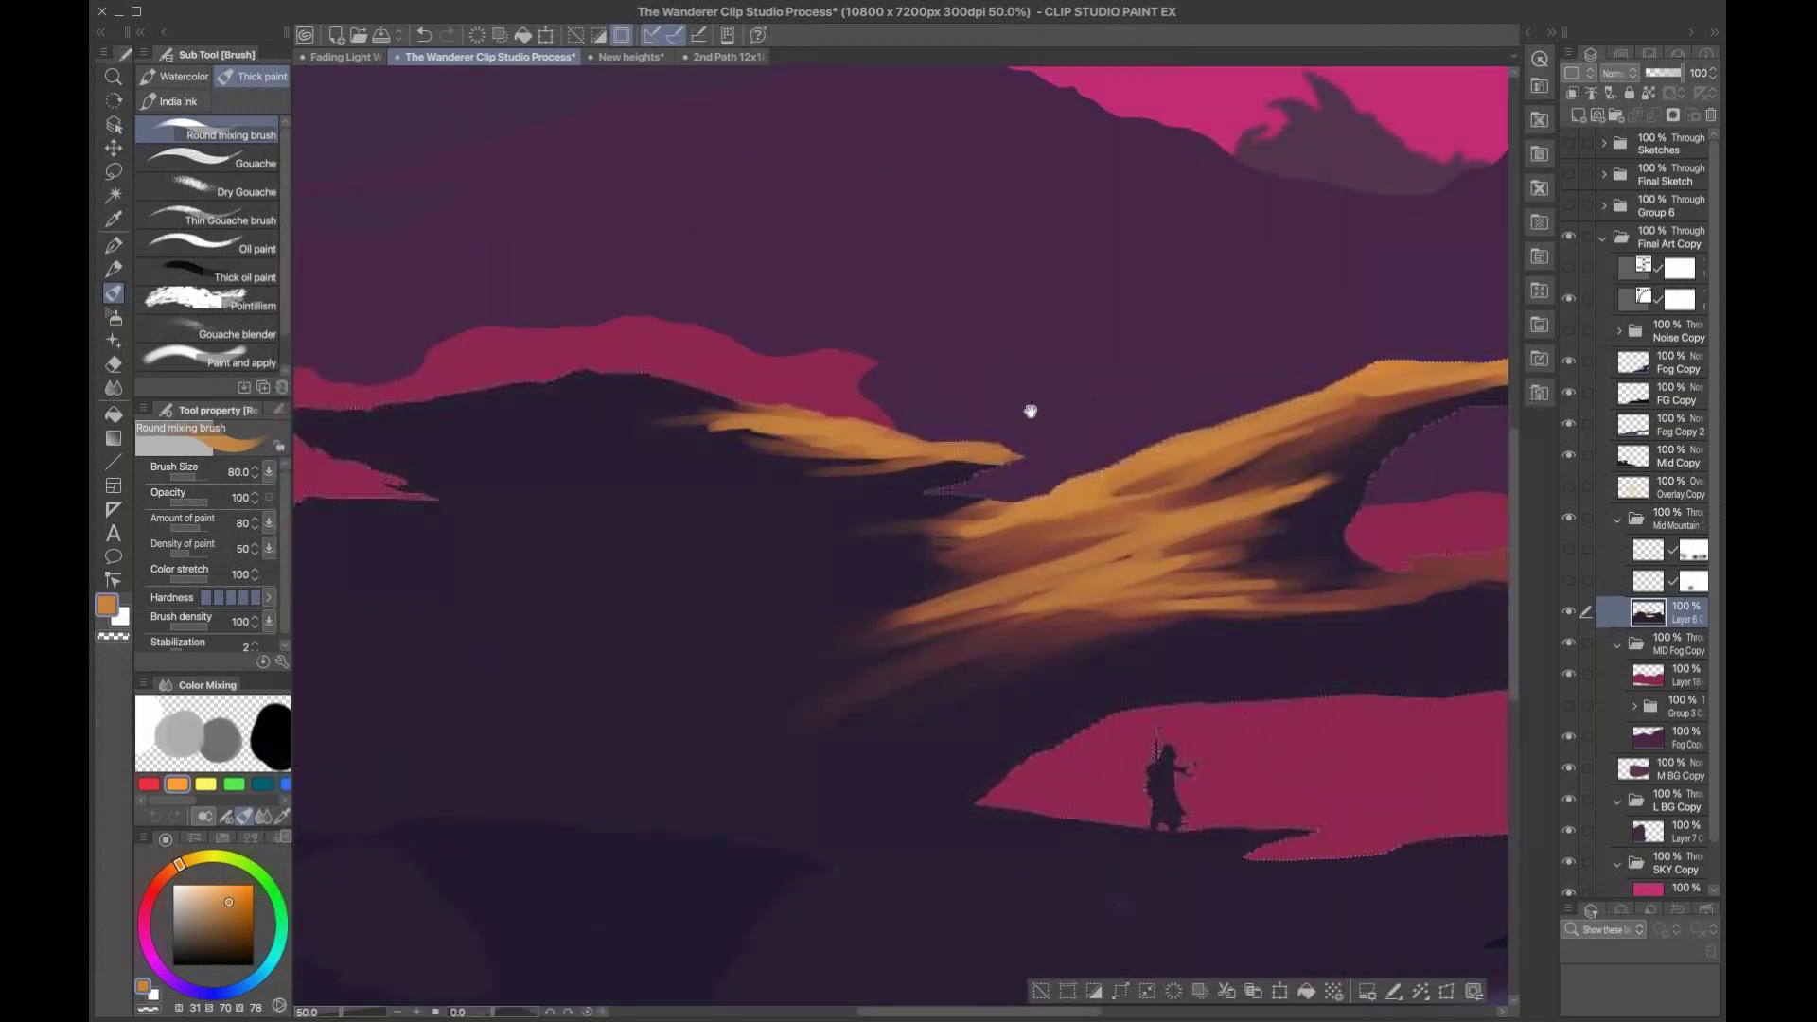
{"action": "left_click_drag", "start_coordinate": [1073, 483], "coordinate": [884, 397]}
{"action": "left_click_drag", "start_coordinate": [864, 560], "coordinate": [941, 511]}
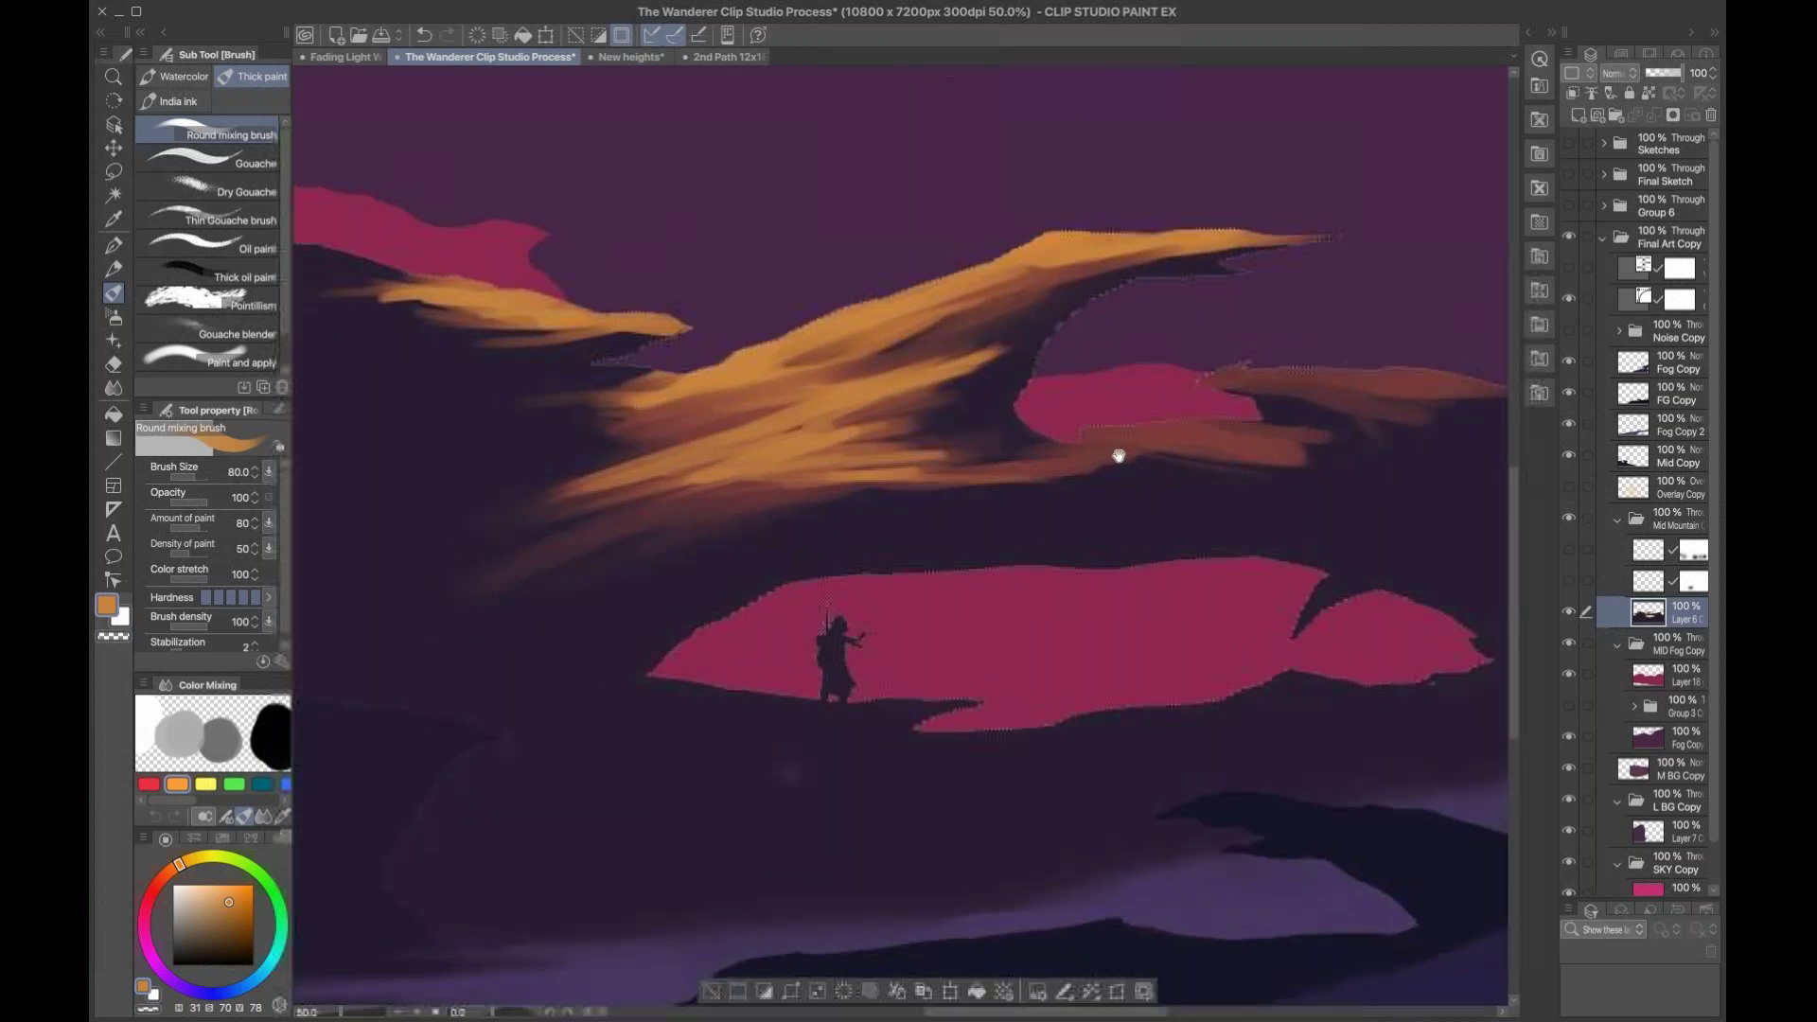
{"action": "left_click_drag", "start_coordinate": [1079, 431], "coordinate": [1229, 421]}
{"action": "key", "text": "bracketleft"}
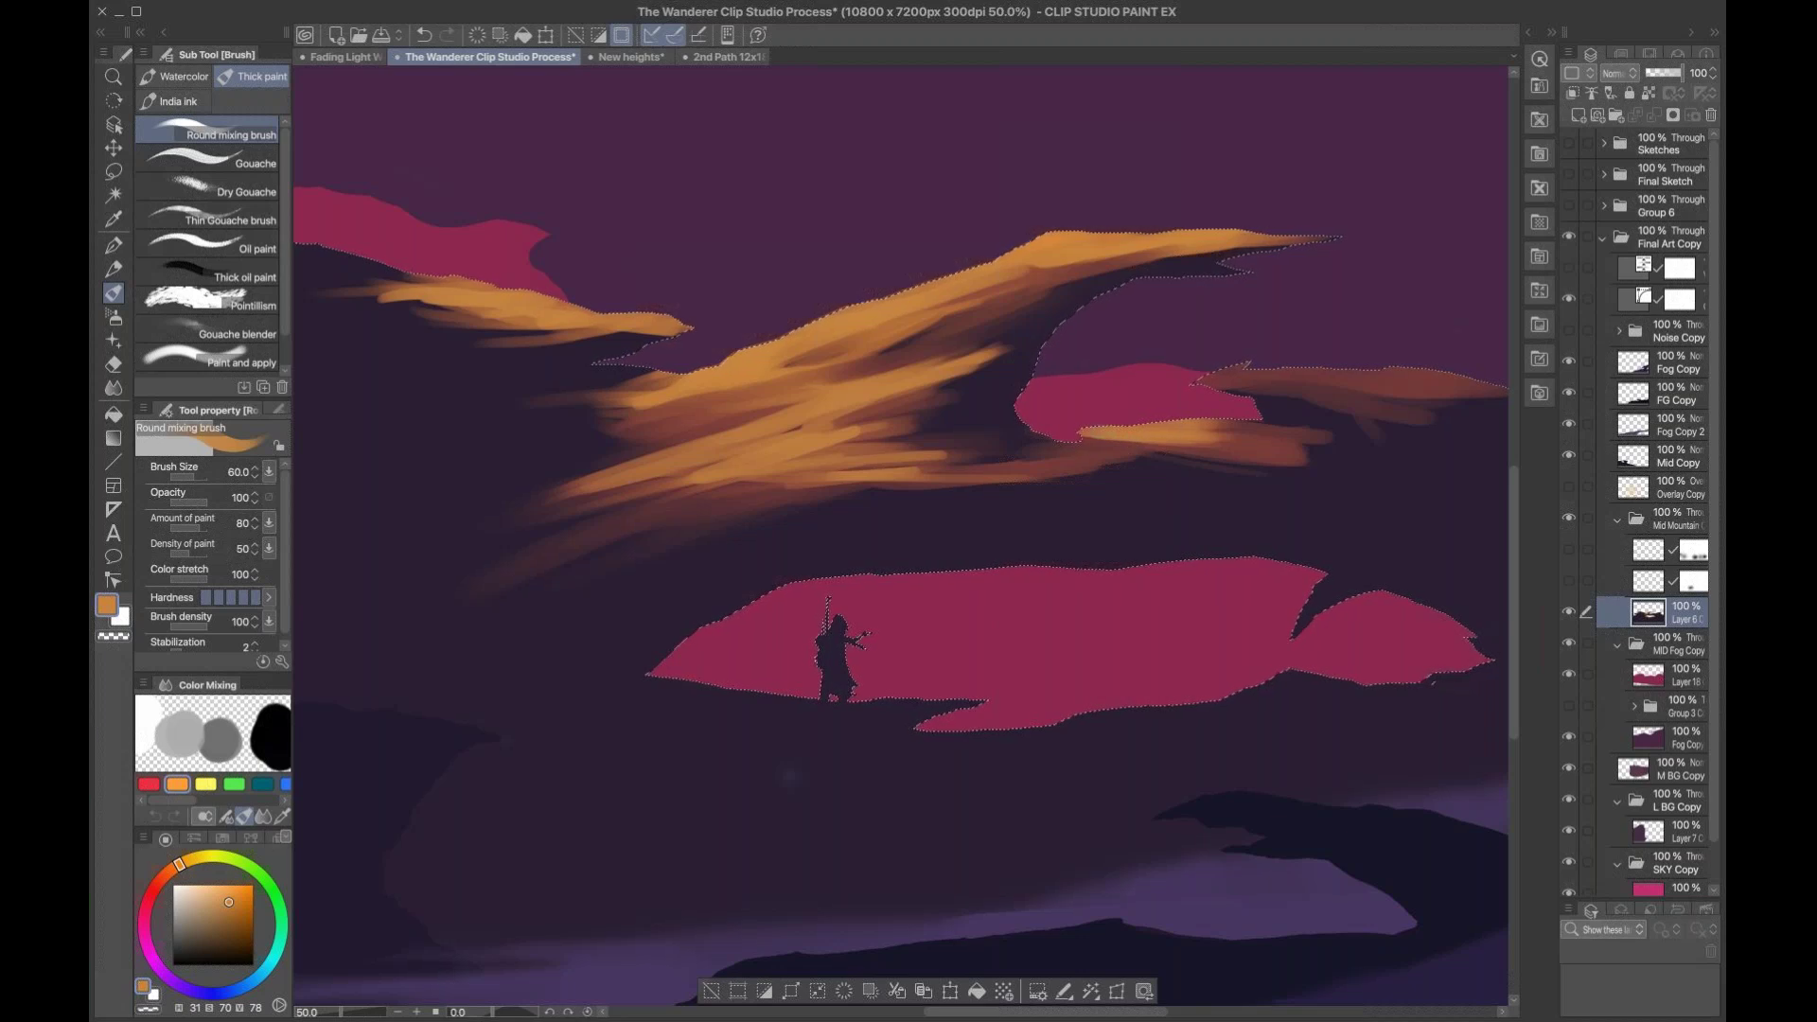
{"action": "left_click_drag", "start_coordinate": [1217, 441], "coordinate": [1359, 467]}
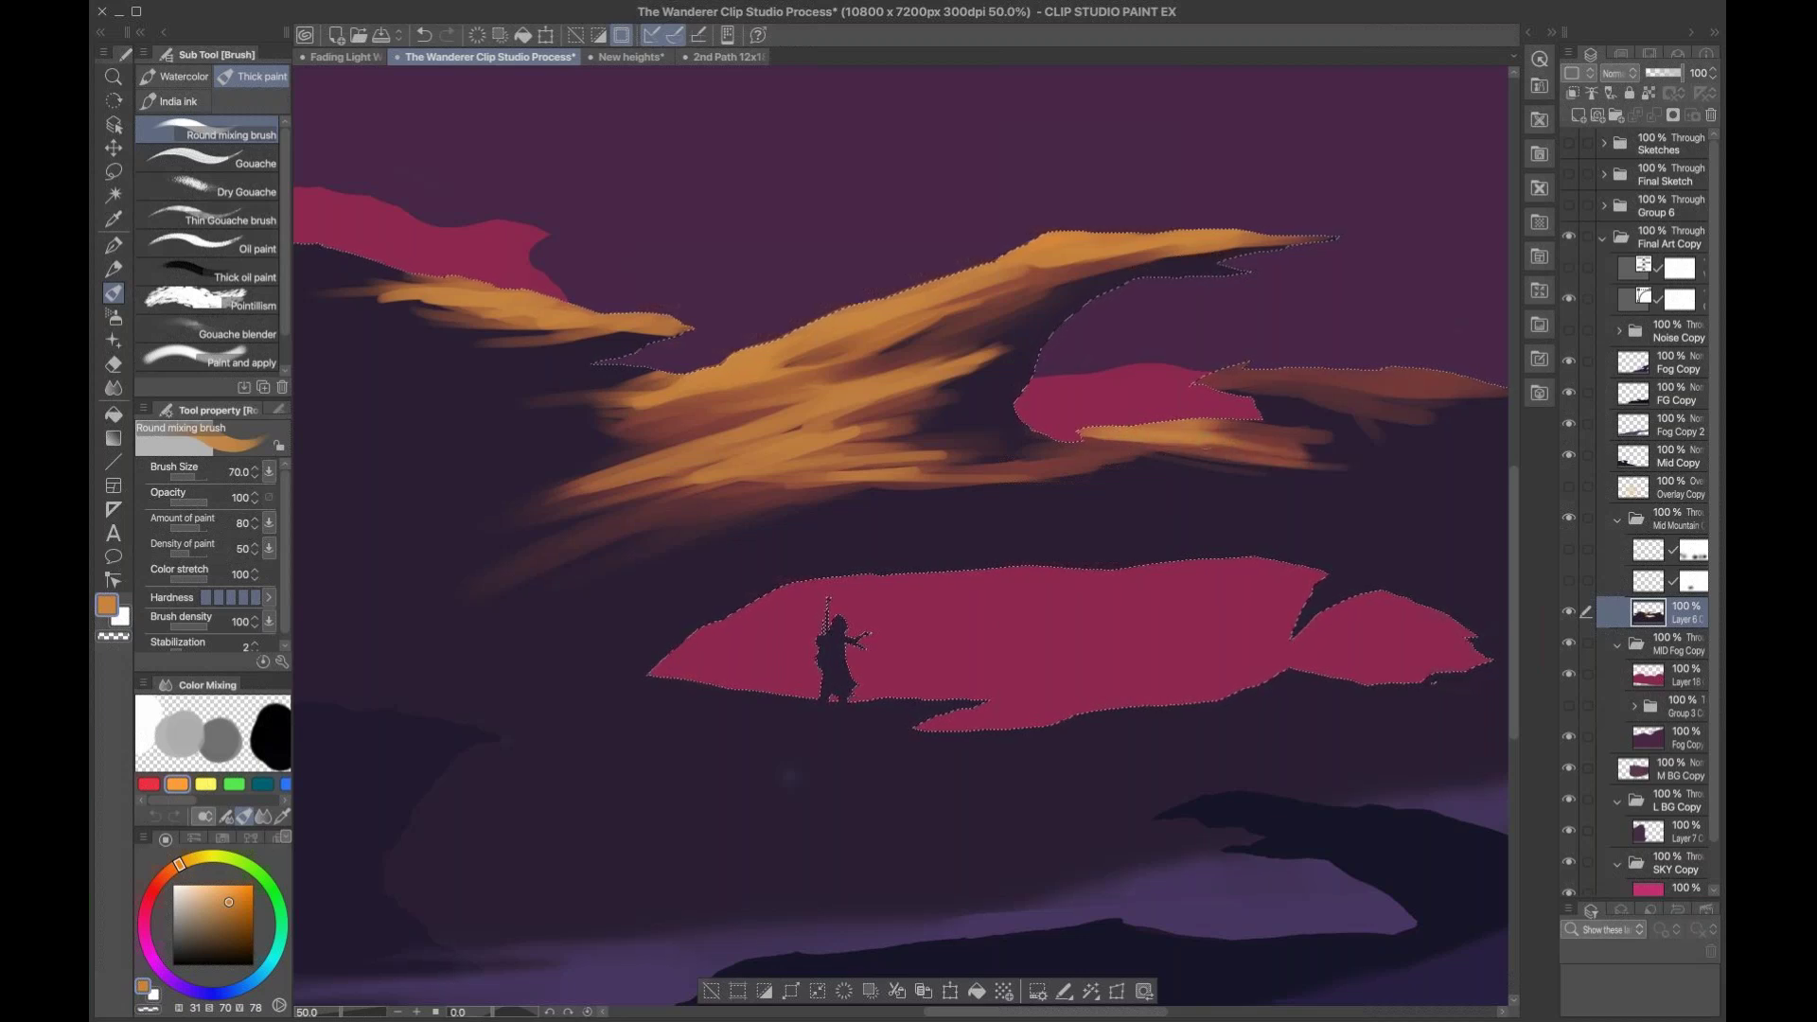
Step: Blend orange into the middle of the lower slope with the brush enlarged to about 120
{"action": "key", "text": "bracketright"}
{"action": "key", "text": "bracketright"}
{"action": "key", "text": "bracketright"}
{"action": "mouse_move", "coordinate": [804, 467]}
{"action": "left_mouse_down"}
{"action": "mouse_move", "coordinate": [937, 464]}
{"action": "mouse_move", "coordinate": [791, 472]}
{"action": "mouse_move", "coordinate": [861, 450]}
{"action": "mouse_move", "coordinate": [738, 482]}
{"action": "left_mouse_up"}
{"action": "key", "text": "bracketleft"}
{"action": "key", "text": "bracketleft"}
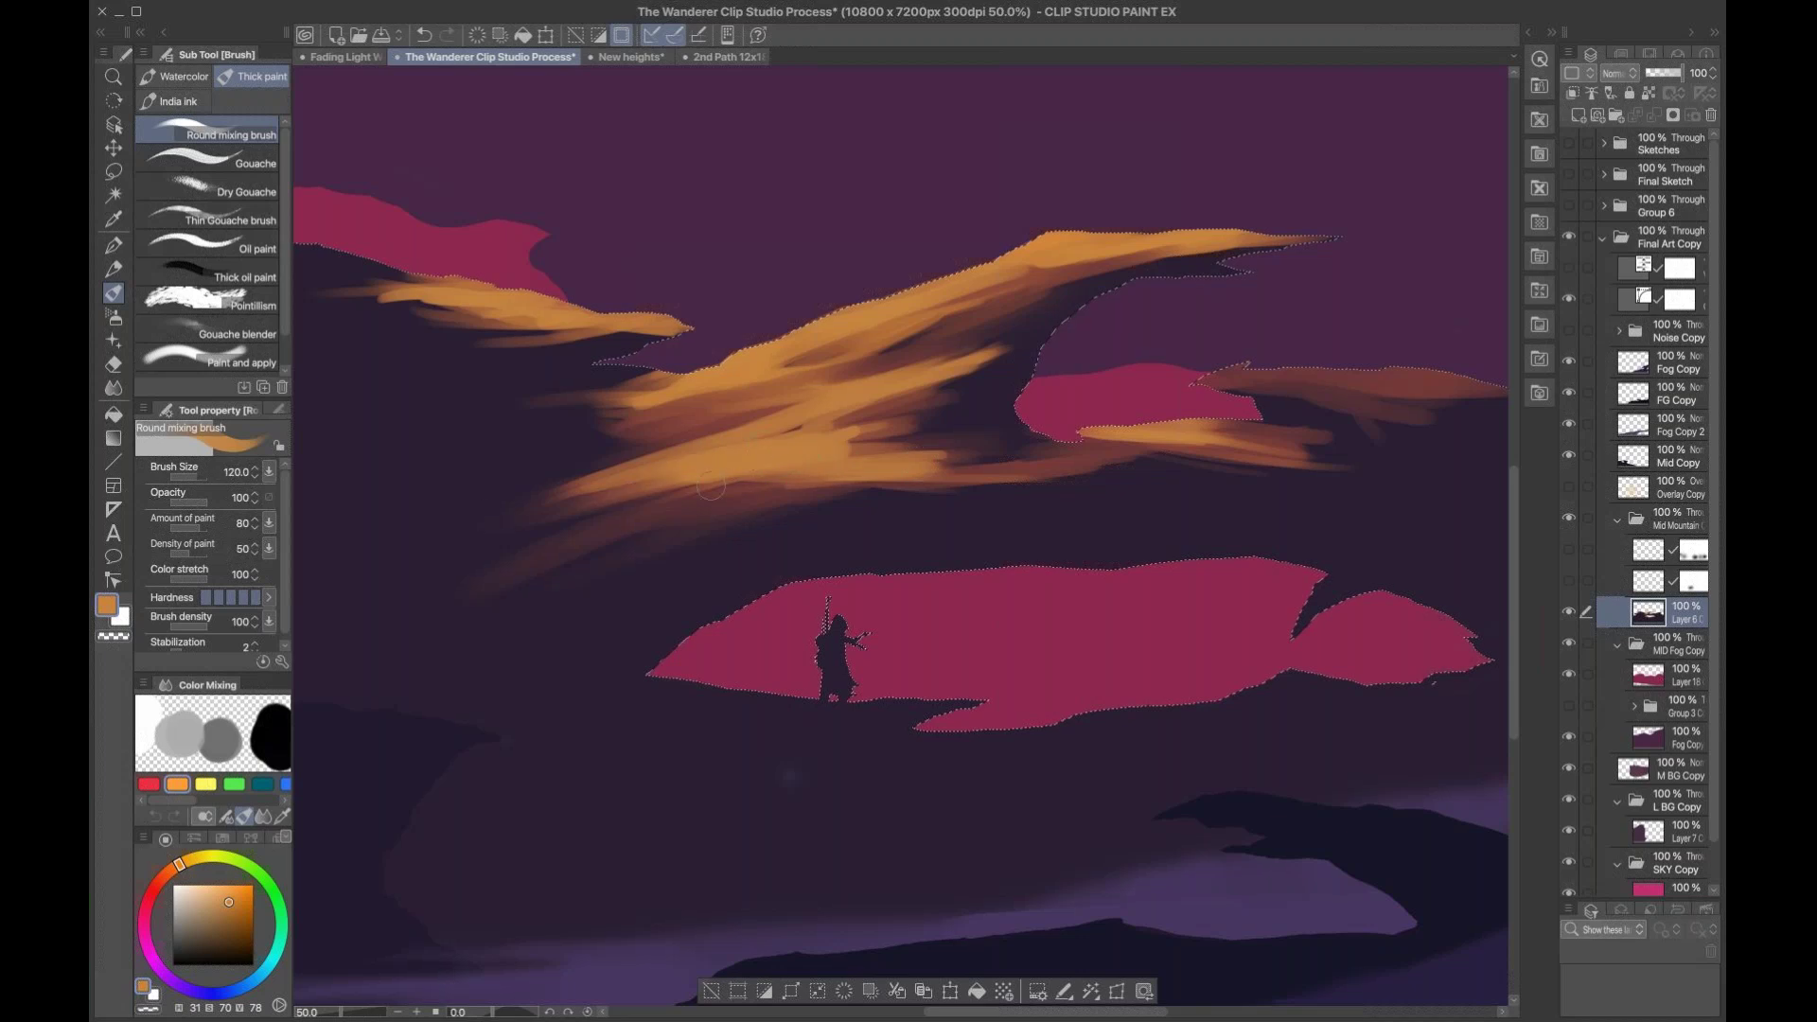
Step: Layer longer orange streaks along the tapering lower left end of the slope and up through its centre
{"action": "left_click_drag", "start_coordinate": [487, 553], "coordinate": [719, 487]}
{"action": "key", "text": "bracketright"}
{"action": "mouse_move", "coordinate": [606, 511]}
{"action": "left_mouse_down"}
{"action": "mouse_move", "coordinate": [856, 488]}
{"action": "mouse_move", "coordinate": [946, 426]}
{"action": "mouse_move", "coordinate": [846, 438]}
{"action": "mouse_move", "coordinate": [914, 438]}
{"action": "left_mouse_up"}
{"action": "key", "text": "bracketleft"}
{"action": "key", "text": "bracketleft"}
{"action": "mouse_move", "coordinate": [662, 477]}
{"action": "left_mouse_down"}
{"action": "mouse_move", "coordinate": [548, 497]}
{"action": "mouse_move", "coordinate": [682, 497]}
{"action": "left_mouse_up"}
{"action": "mouse_move", "coordinate": [847, 428]}
{"action": "left_mouse_down"}
{"action": "mouse_move", "coordinate": [791, 423]}
{"action": "mouse_move", "coordinate": [861, 405]}
{"action": "left_mouse_up"}
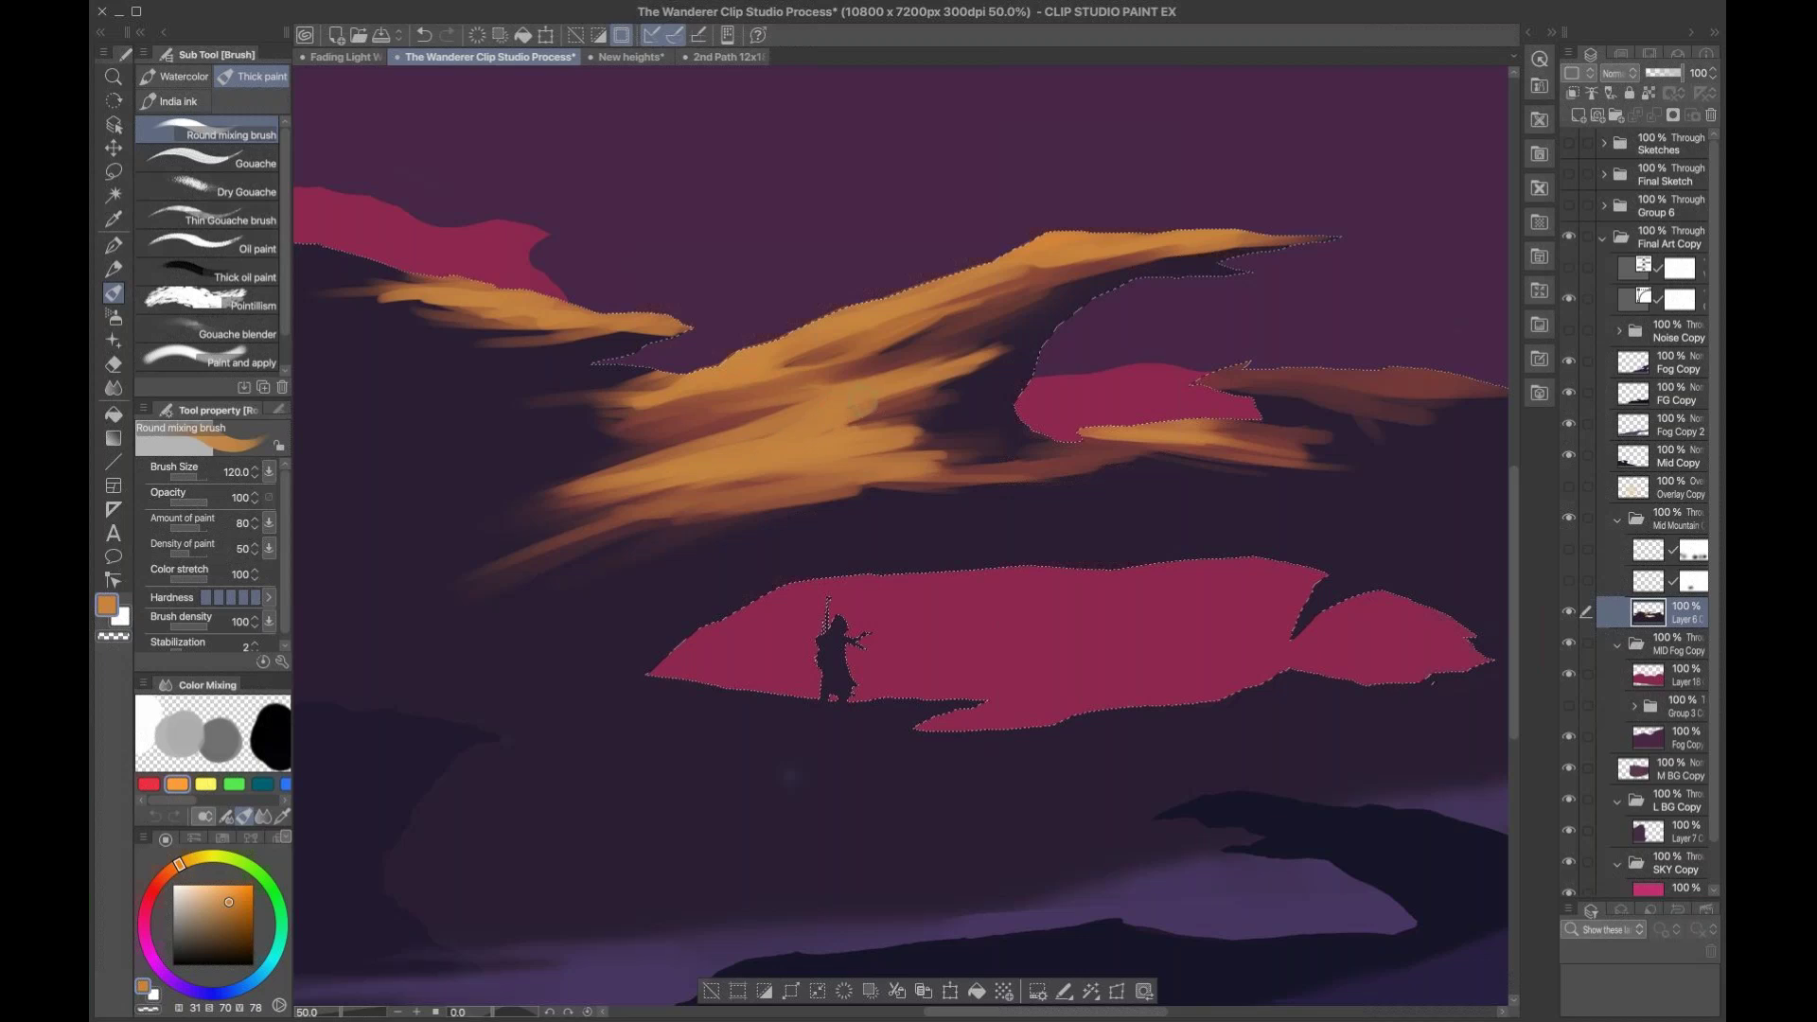
Step: Sample darker tones near the ridge and soften the shadowed underside and inner edge of the lit slope
{"action": "left_click", "coordinate": [1011, 291], "text": "alt"}
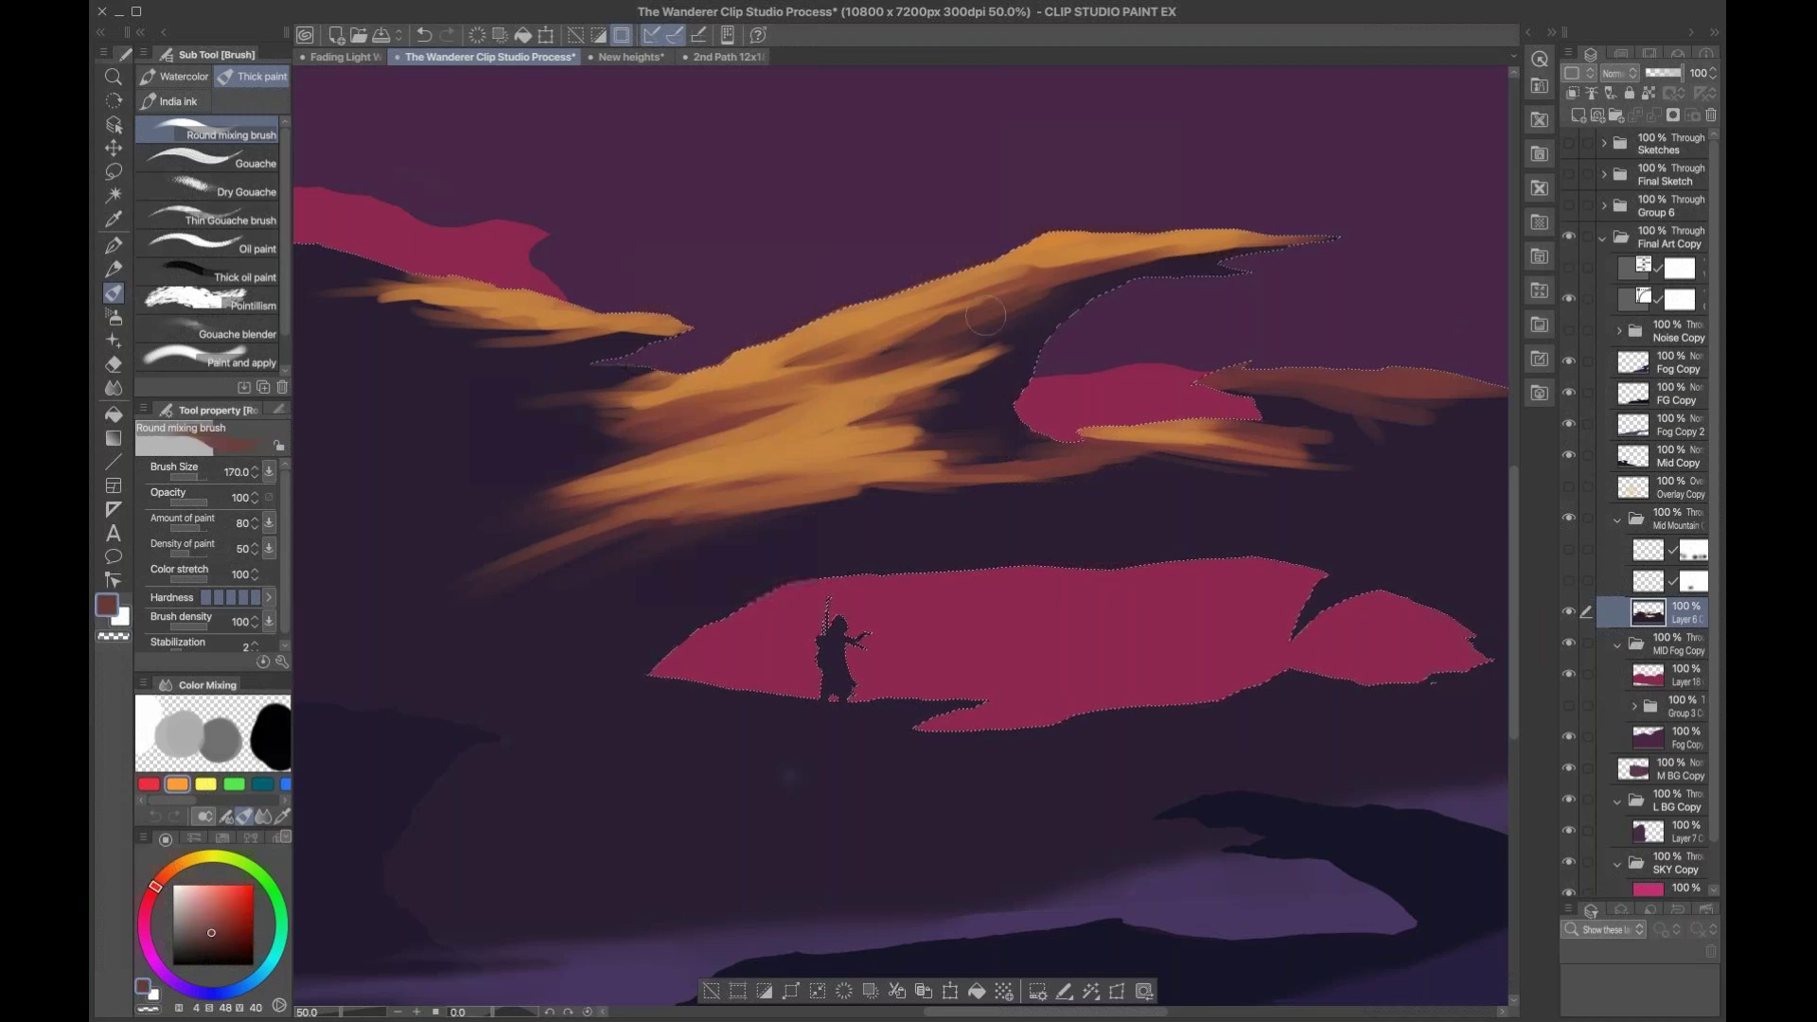
{"action": "left_click", "coordinate": [992, 383], "text": "alt"}
{"action": "key", "text": "bracketleft"}
{"action": "key", "text": "bracketleft"}
{"action": "mouse_move", "coordinate": [981, 335]}
{"action": "left_mouse_down"}
{"action": "mouse_move", "coordinate": [1072, 298]}
{"action": "mouse_move", "coordinate": [994, 302]}
{"action": "mouse_move", "coordinate": [1179, 262]}
{"action": "mouse_move", "coordinate": [1018, 293]}
{"action": "left_mouse_up"}
{"action": "mouse_move", "coordinate": [901, 428]}
{"action": "left_mouse_down"}
{"action": "mouse_move", "coordinate": [812, 445]}
{"action": "mouse_move", "coordinate": [986, 419]}
{"action": "mouse_move", "coordinate": [889, 449]}
{"action": "left_mouse_up"}
Step: Sample the crimson fog, tint the rock along the large arch's upper edge, and resample the dark rock with the brush at 80
{"action": "left_click", "coordinate": [1026, 619], "text": "alt"}
{"action": "key", "text": "bracketright"}
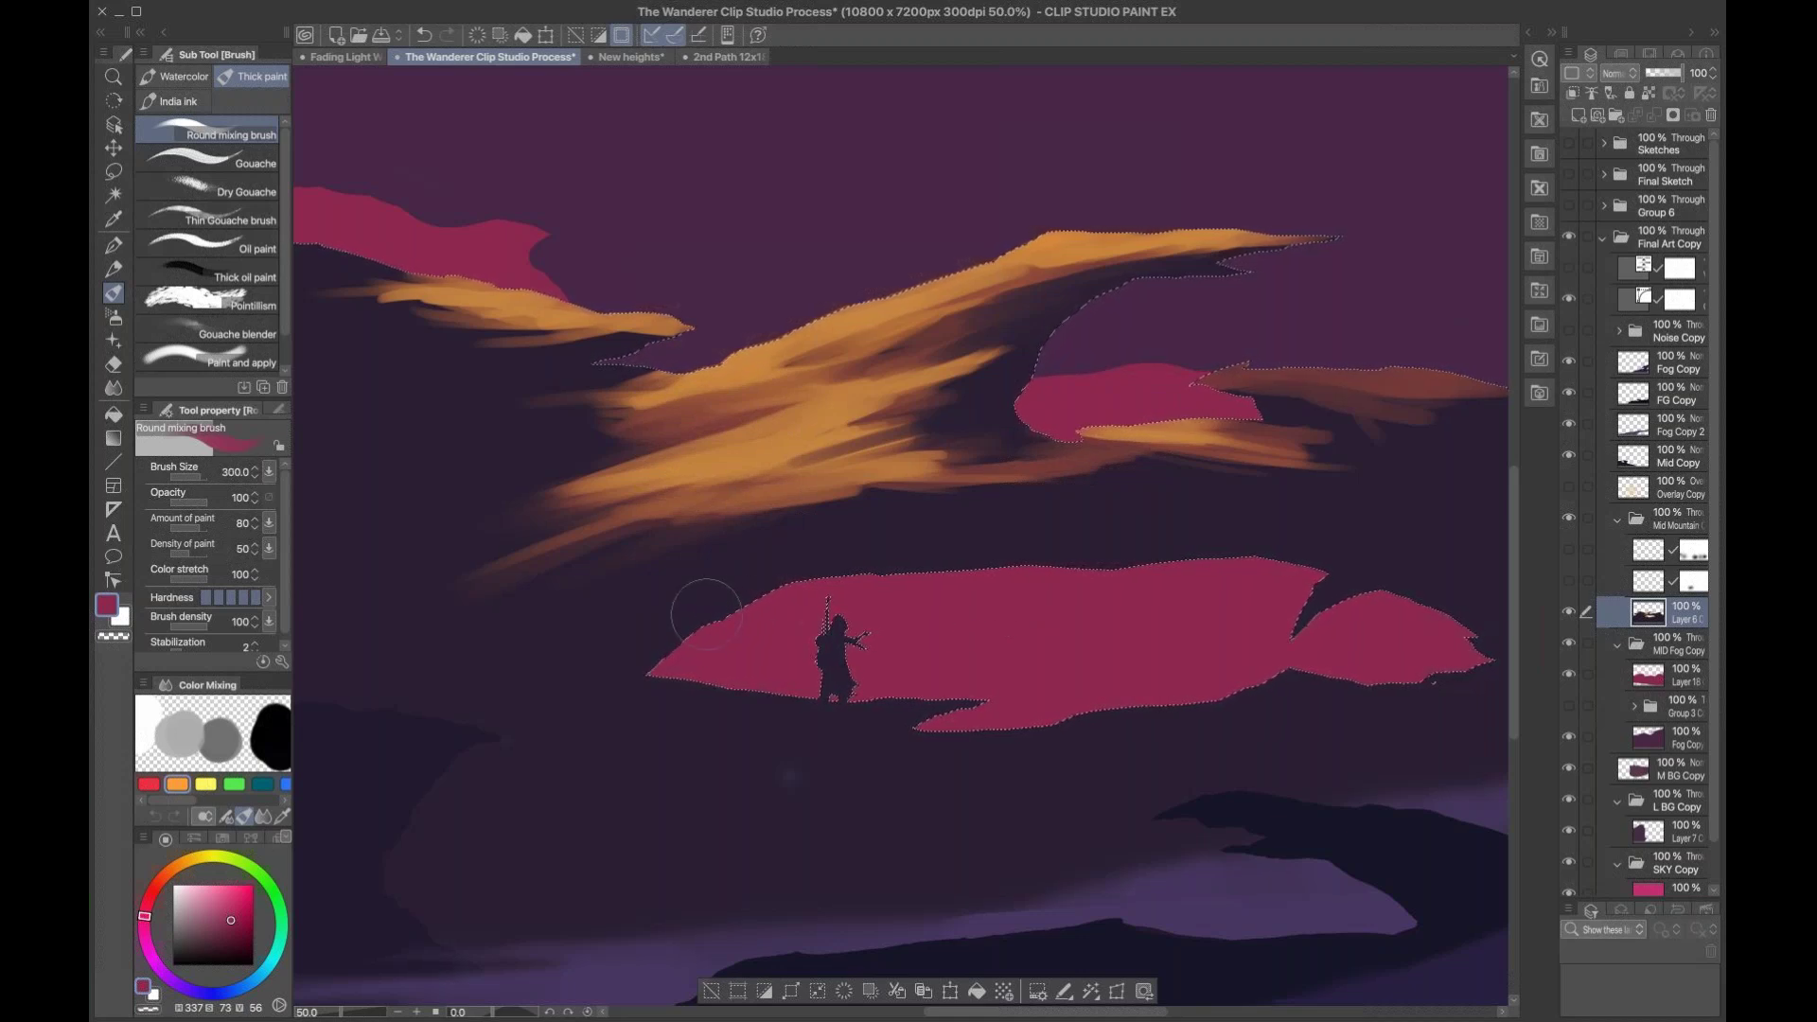
{"action": "key", "text": "bracketleft"}
{"action": "key", "text": "bracketleft"}
{"action": "left_click", "coordinate": [849, 546], "text": "alt"}
{"action": "left_click", "coordinate": [847, 549], "text": "alt"}
{"action": "key", "text": "bracketleft"}
{"action": "key", "text": "bracketleft"}
{"action": "key", "text": "bracketleft"}
{"action": "key", "text": "bracketleft"}
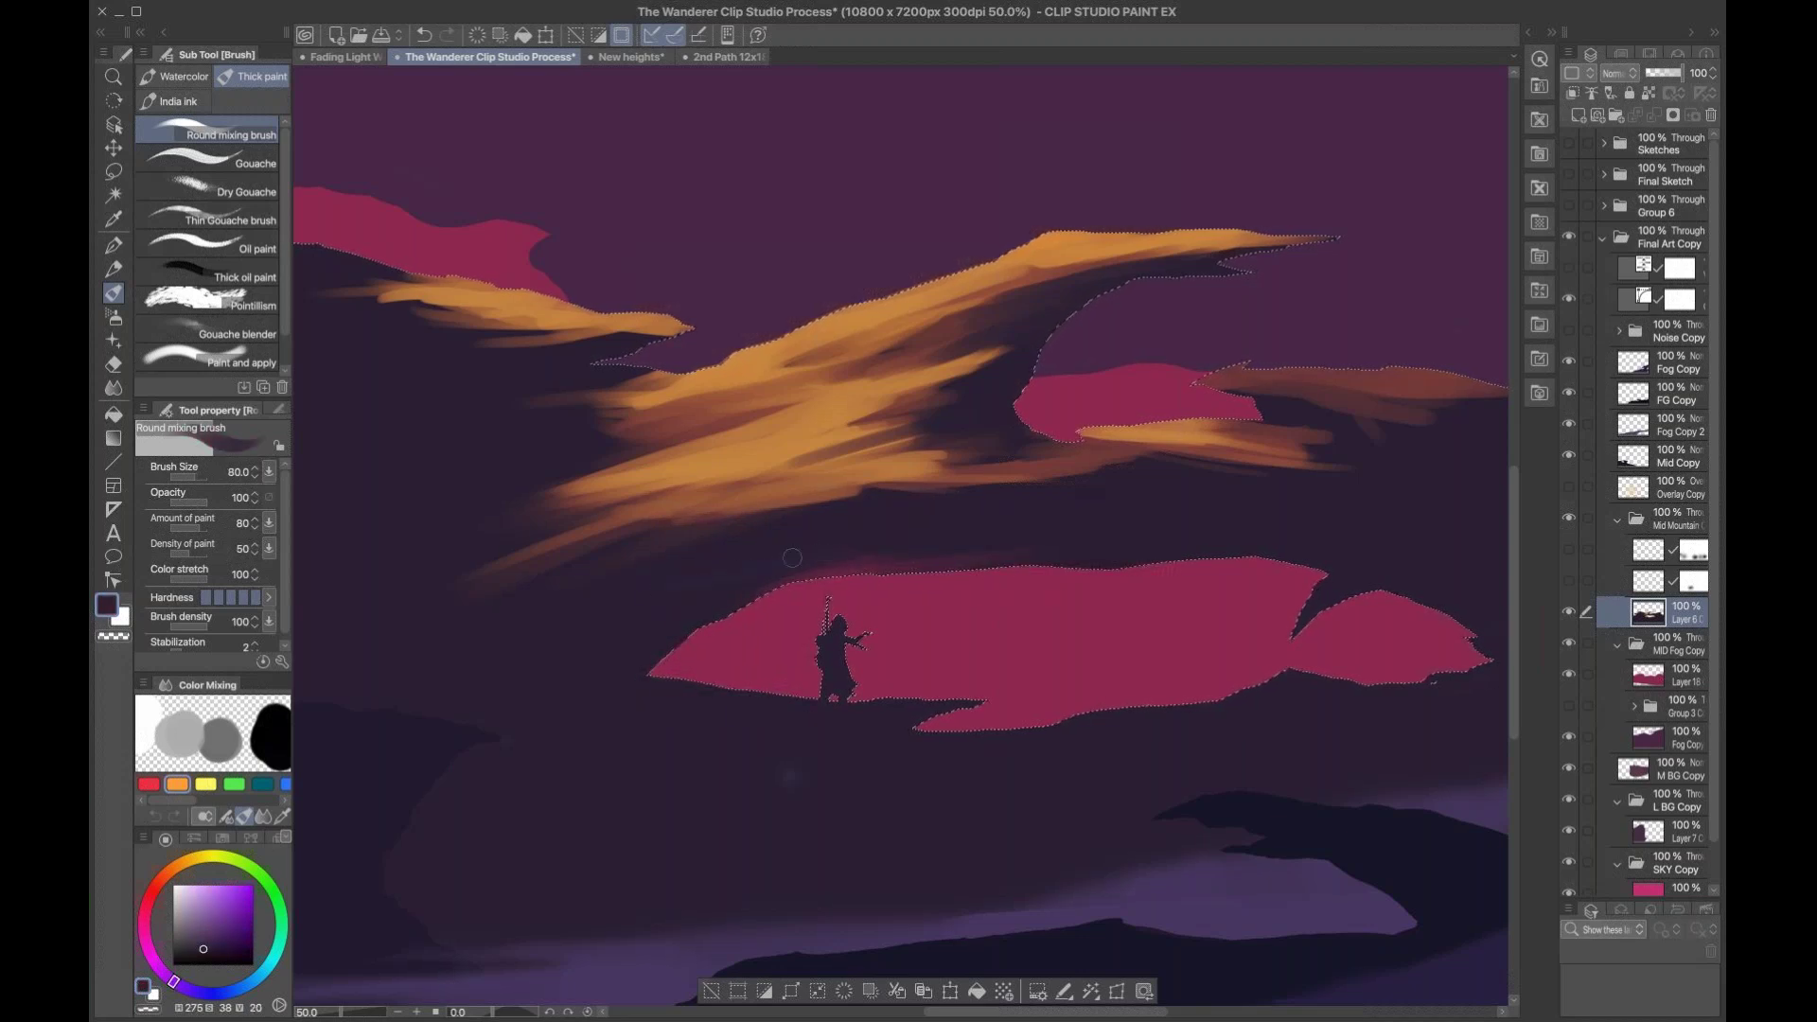
Step: Sample the blended plum tone and brush reflected light along the top rim of the large arch
{"action": "left_click", "coordinate": [849, 560], "text": "alt"}
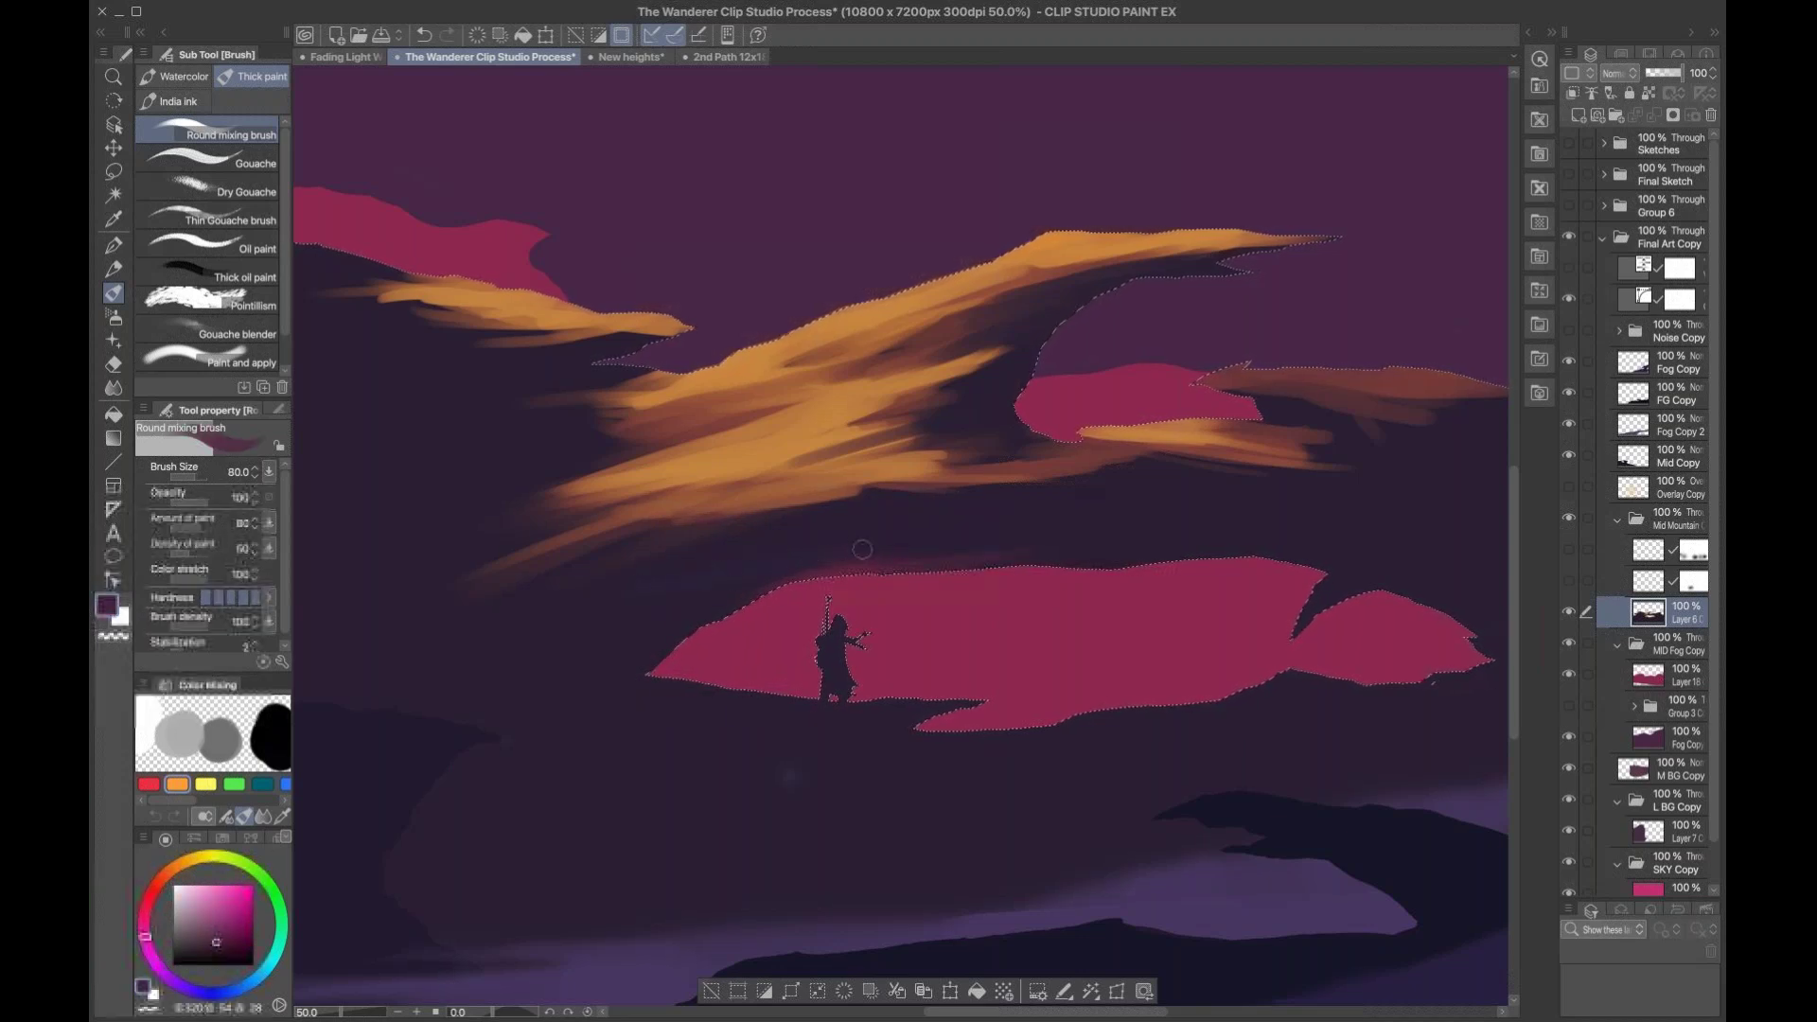
{"action": "left_click_drag", "start_coordinate": [808, 559], "coordinate": [657, 598]}
{"action": "key", "text": "bracketright"}
{"action": "key", "text": "bracketright"}
{"action": "key", "text": "bracketright"}
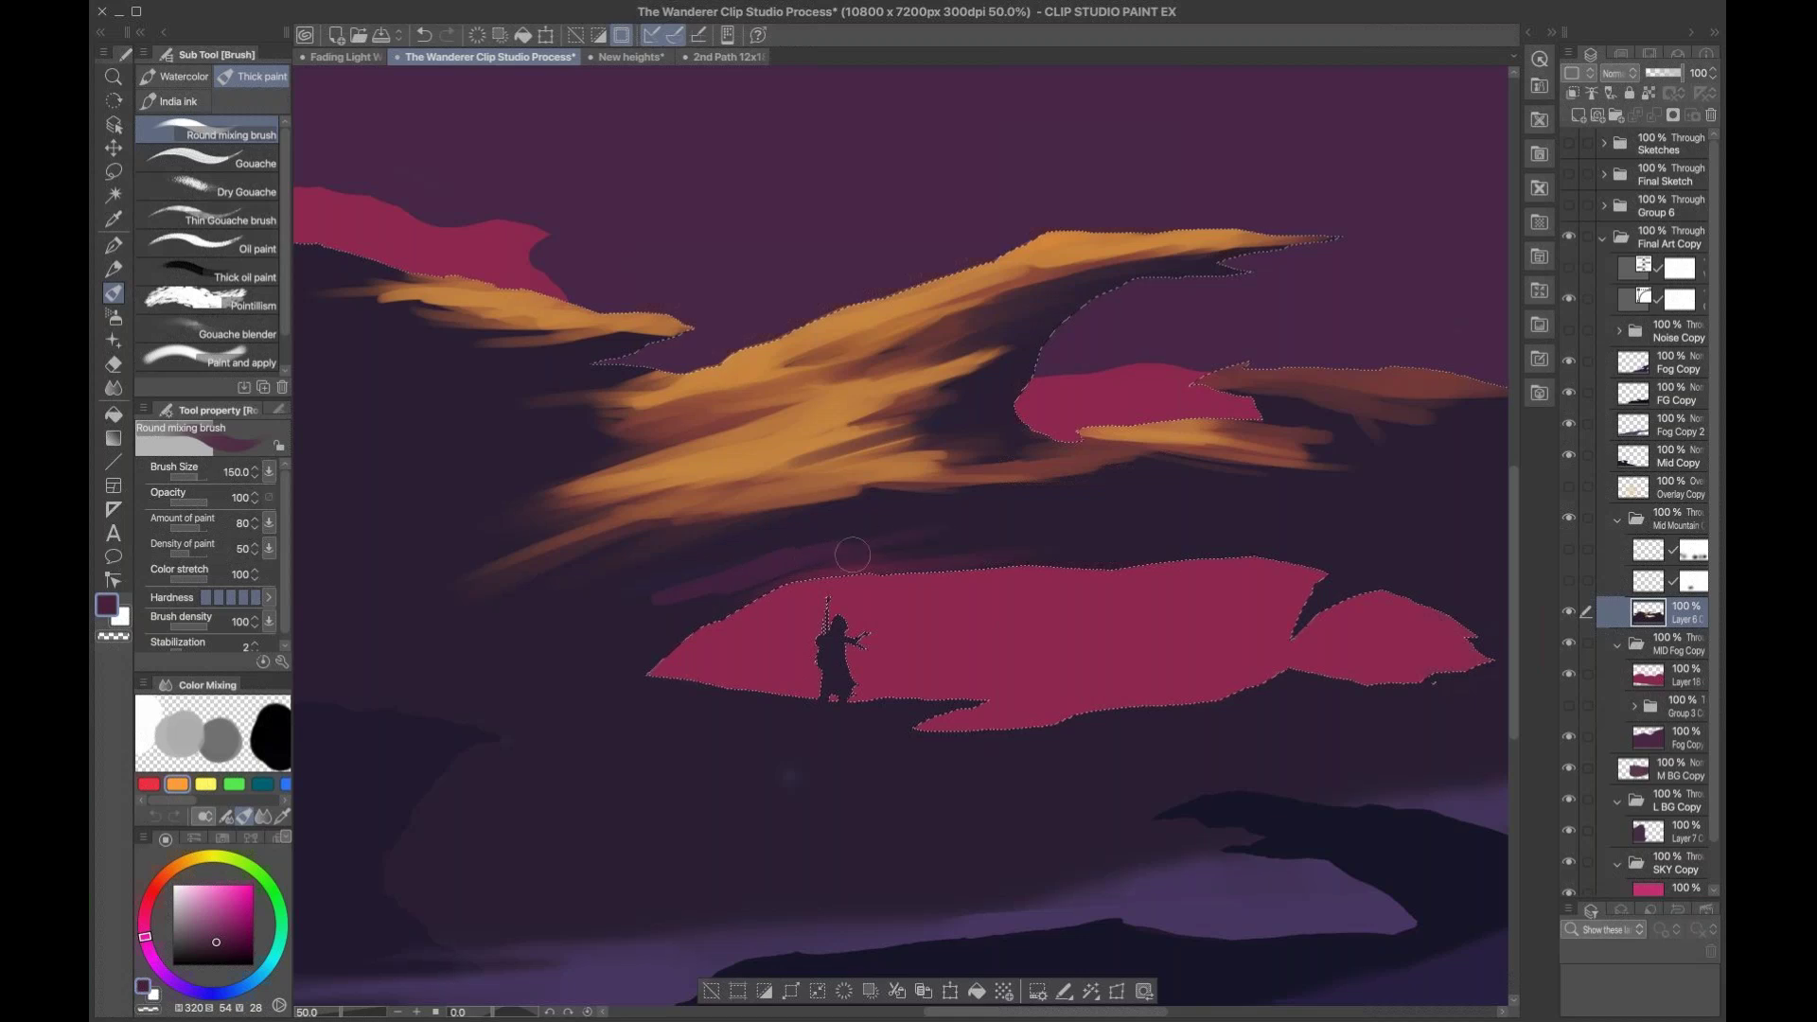
{"action": "key", "text": "bracketleft"}
{"action": "left_click_drag", "start_coordinate": [1202, 557], "coordinate": [1213, 550]}
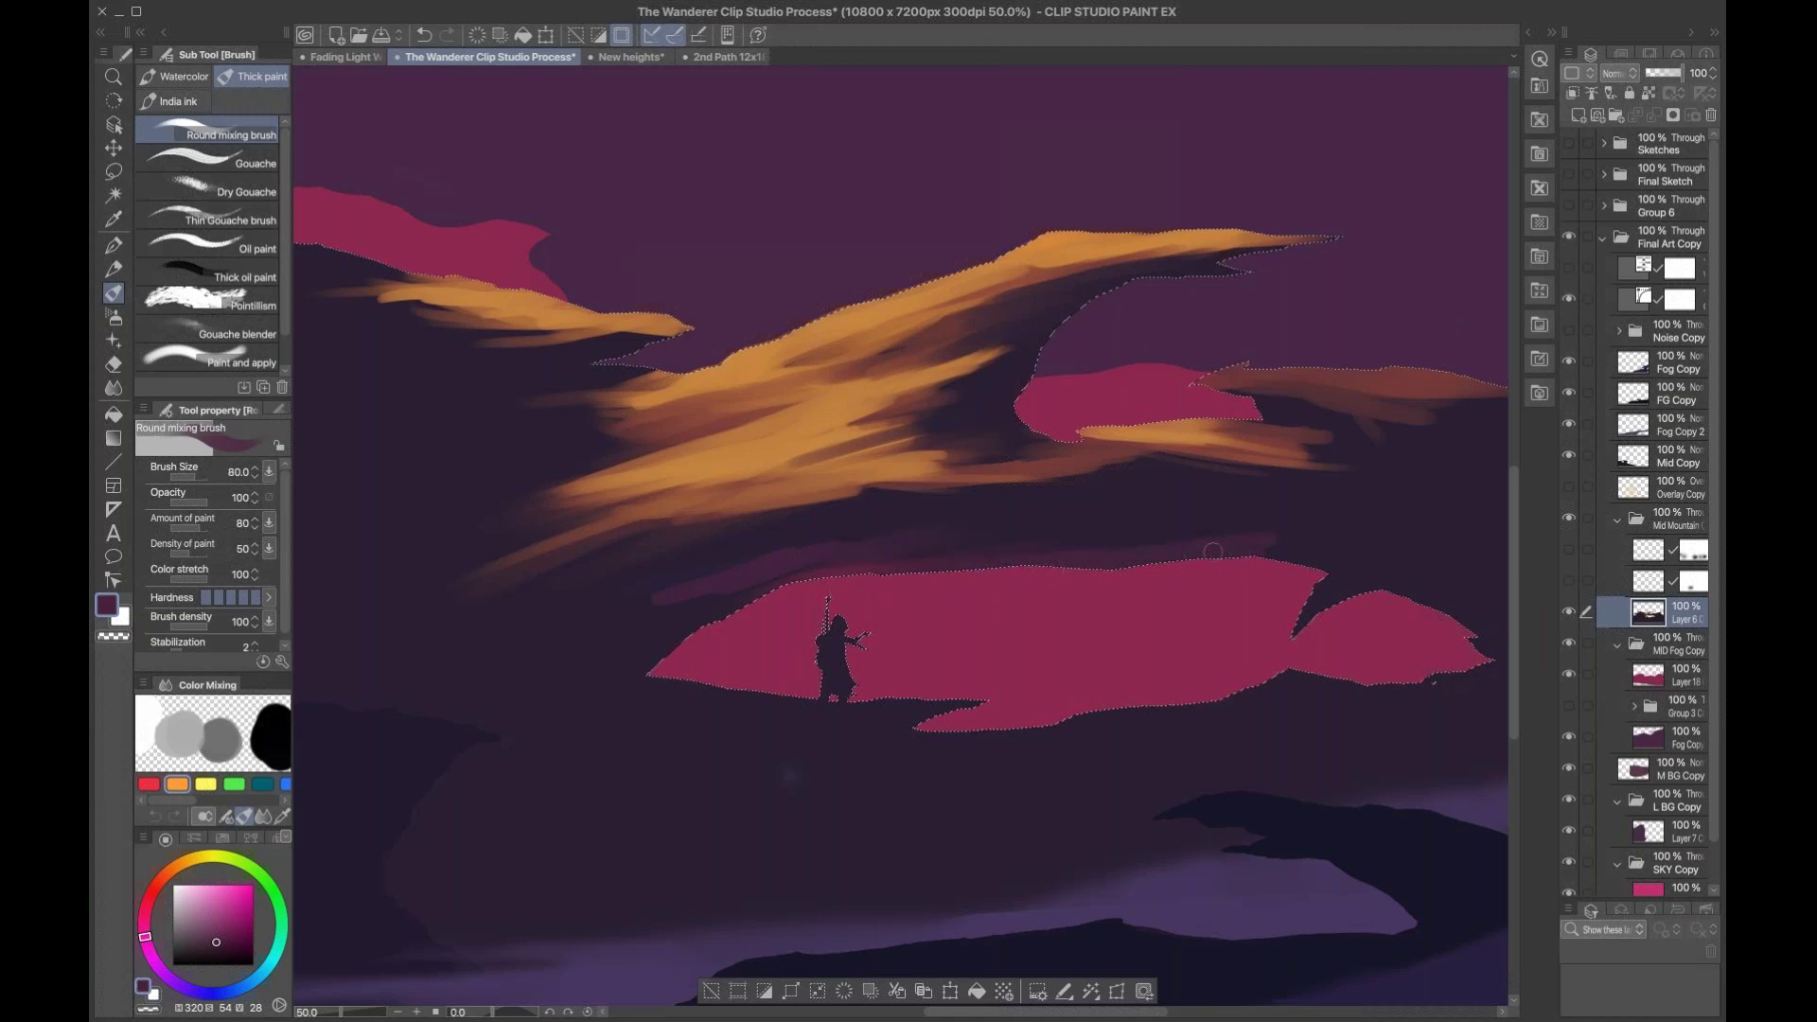
{"action": "key", "text": "bracketleft"}
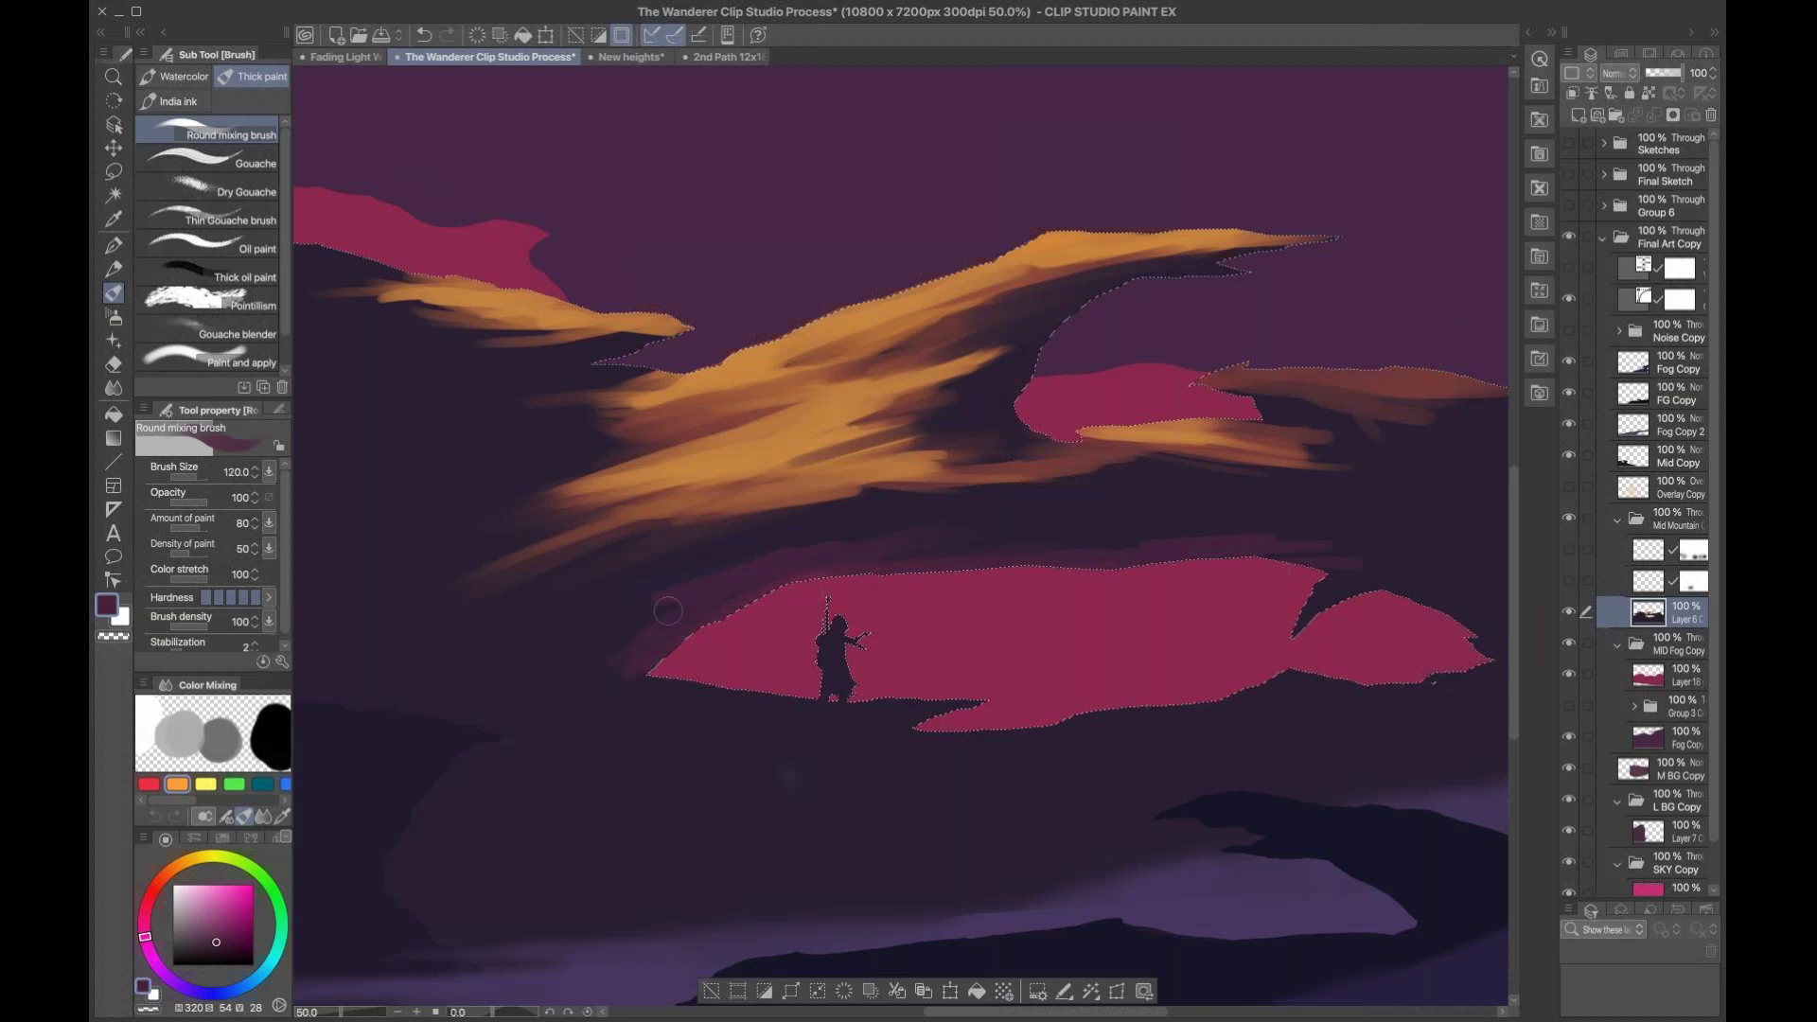
Step: Carry the plum strokes down the arch's left side, then resample the dark purple rock with the brush at size 80
{"action": "mouse_move", "coordinate": [515, 690]}
{"action": "left_mouse_down"}
{"action": "mouse_move", "coordinate": [717, 575]}
{"action": "mouse_move", "coordinate": [1051, 544]}
{"action": "left_mouse_up"}
{"action": "left_click", "coordinate": [1098, 516], "text": "alt"}
{"action": "key", "text": "bracketleft"}
{"action": "key", "text": "bracketleft"}
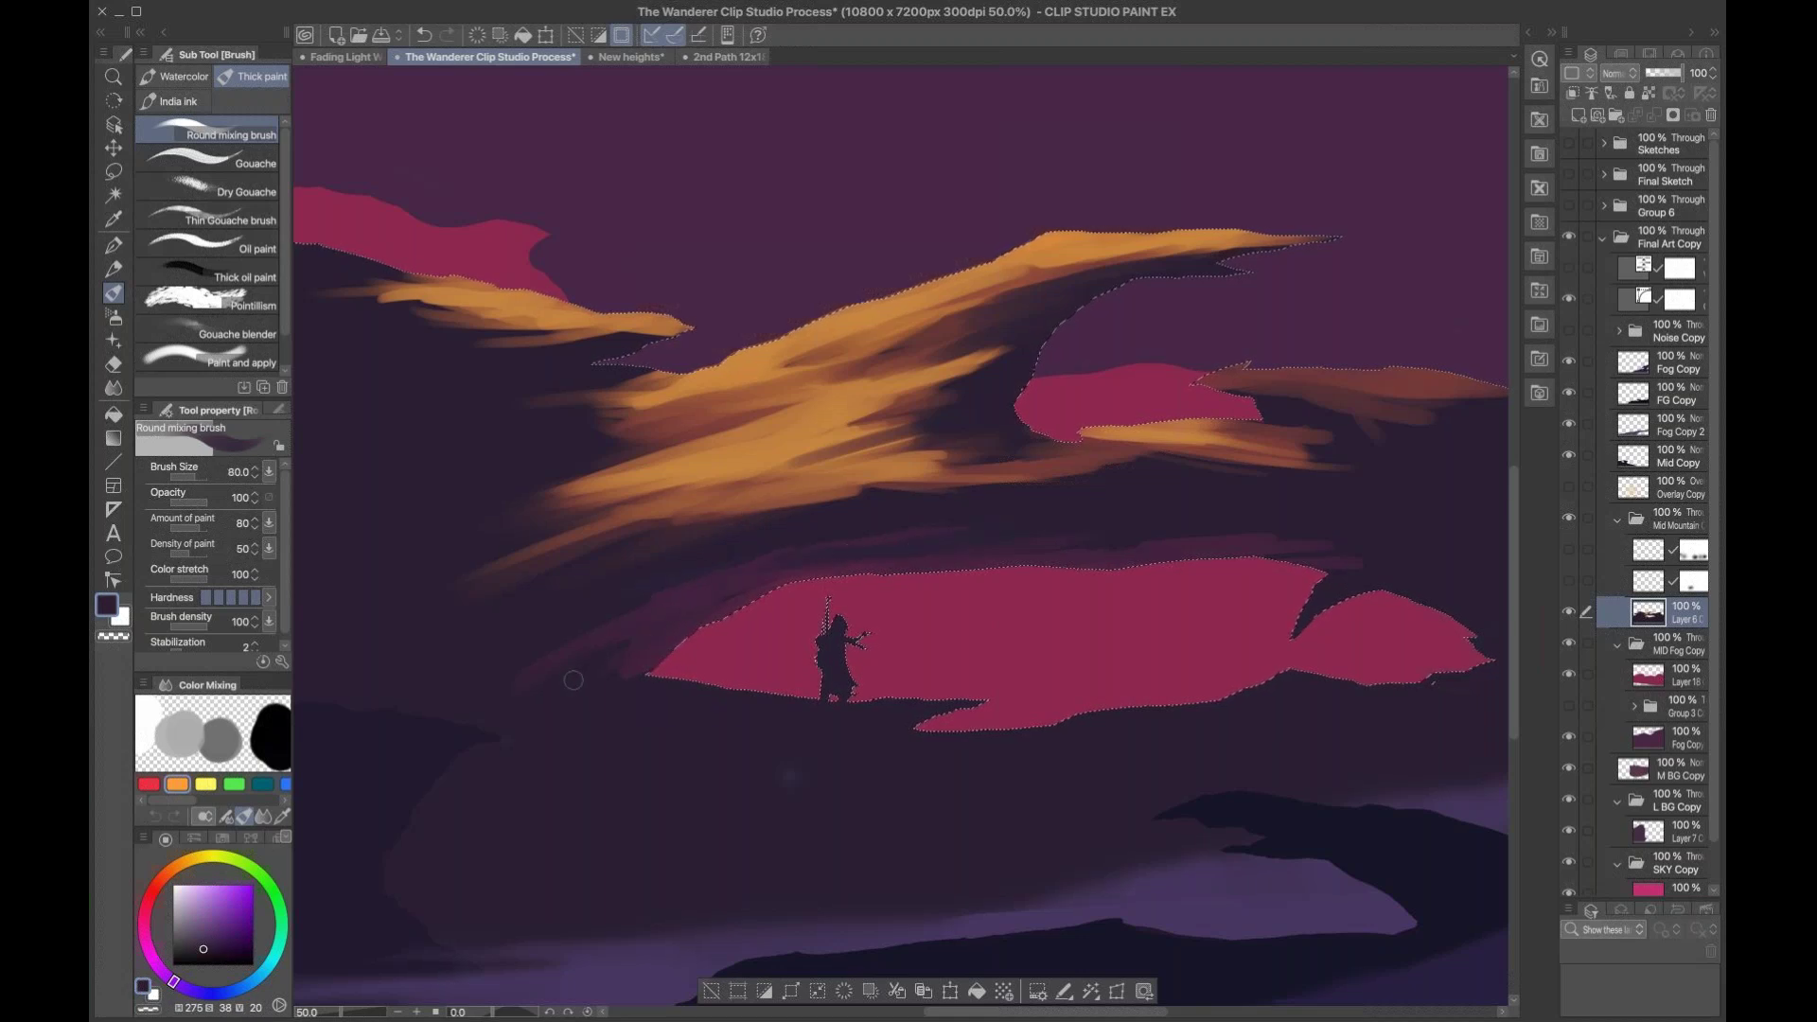
Step: Sample reddish-brown from the slope and paint broad horizontal strokes on the ground below the standing figure
{"action": "left_click", "coordinate": [1064, 457], "text": "alt"}
{"action": "key", "text": "bracketright"}
{"action": "key", "text": "bracketright"}
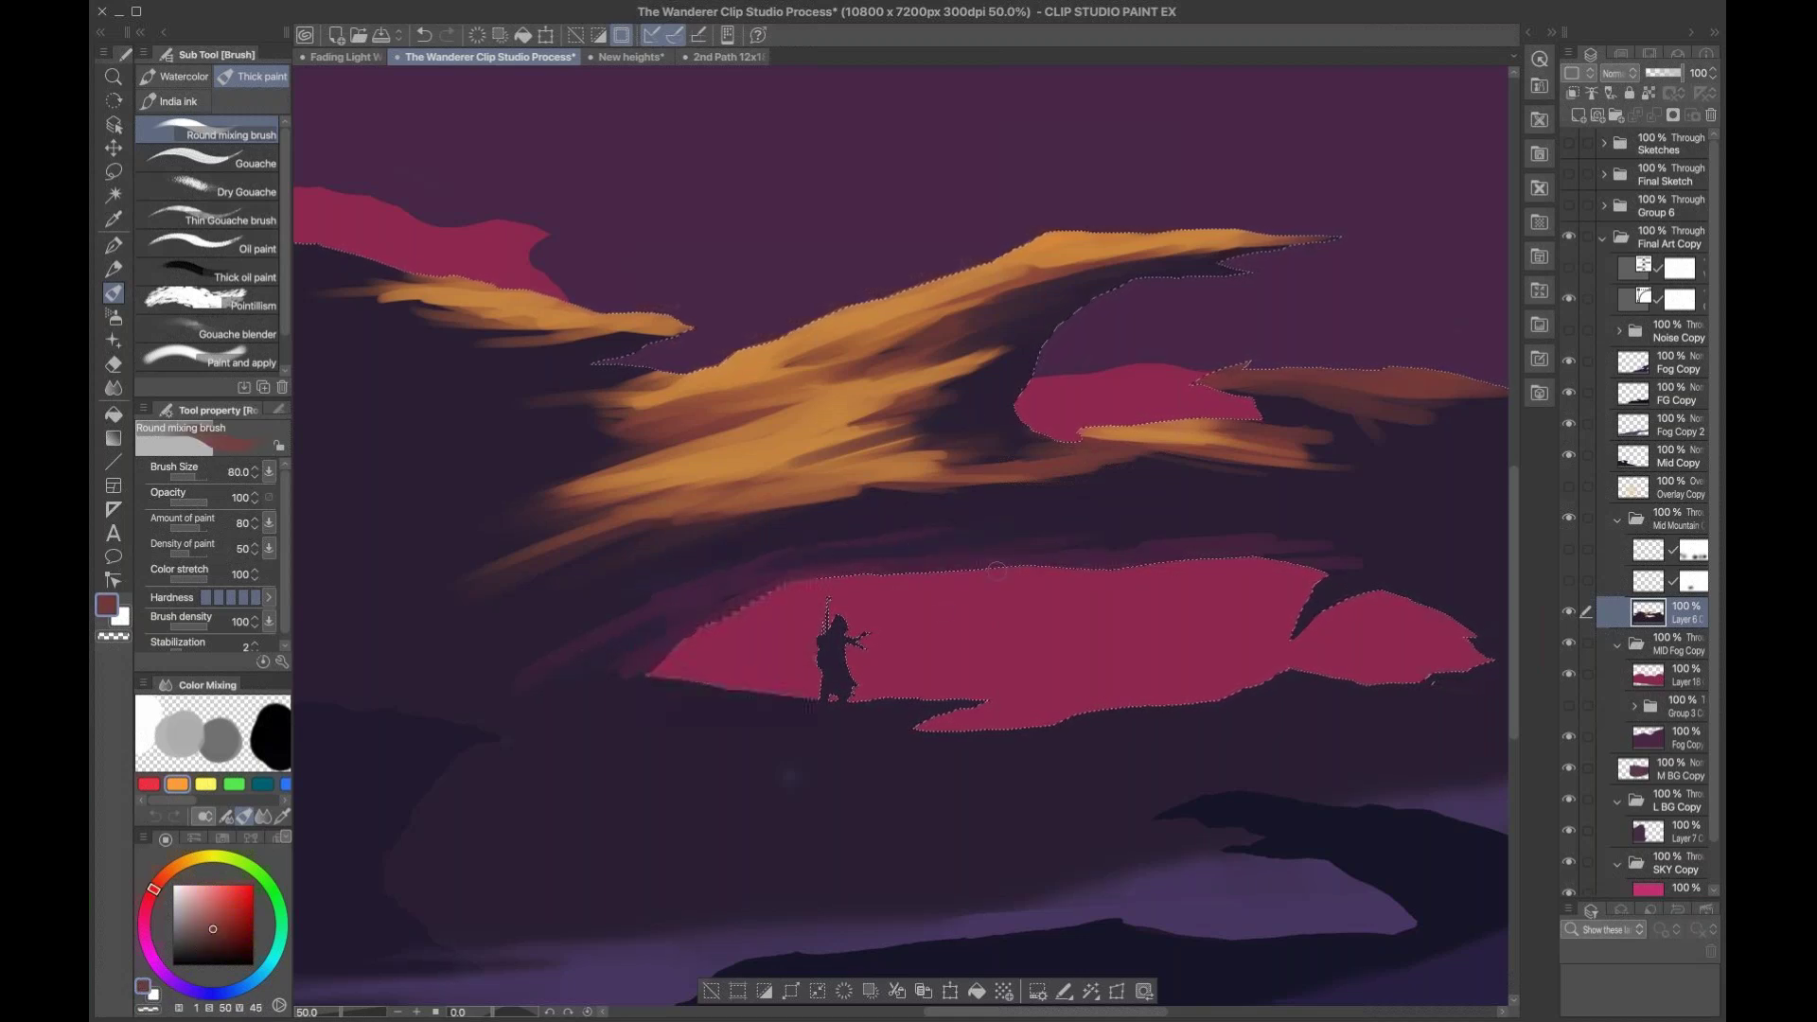
{"action": "key", "text": "bracketleft"}
{"action": "mouse_move", "coordinate": [869, 781]}
{"action": "left_mouse_down"}
{"action": "mouse_move", "coordinate": [660, 809]}
{"action": "mouse_move", "coordinate": [898, 789]}
{"action": "mouse_move", "coordinate": [828, 808]}
{"action": "mouse_move", "coordinate": [1009, 802]}
{"action": "mouse_move", "coordinate": [828, 808]}
{"action": "mouse_move", "coordinate": [959, 792]}
{"action": "mouse_move", "coordinate": [882, 795]}
{"action": "mouse_move", "coordinate": [917, 797]}
{"action": "mouse_move", "coordinate": [912, 782]}
{"action": "mouse_move", "coordinate": [1179, 765]}
{"action": "mouse_move", "coordinate": [1068, 804]}
{"action": "mouse_move", "coordinate": [617, 812]}
{"action": "mouse_move", "coordinate": [790, 799]}
{"action": "mouse_move", "coordinate": [634, 790]}
{"action": "mouse_move", "coordinate": [547, 808]}
{"action": "mouse_move", "coordinate": [655, 799]}
{"action": "mouse_move", "coordinate": [616, 811]}
{"action": "mouse_move", "coordinate": [563, 810]}
{"action": "mouse_move", "coordinate": [700, 770]}
{"action": "mouse_move", "coordinate": [606, 766]}
{"action": "left_mouse_up"}
{"action": "key", "text": "bracketright"}
{"action": "key", "text": "bracketright"}
{"action": "key", "text": "bracketright"}
{"action": "key", "text": "bracketleft"}
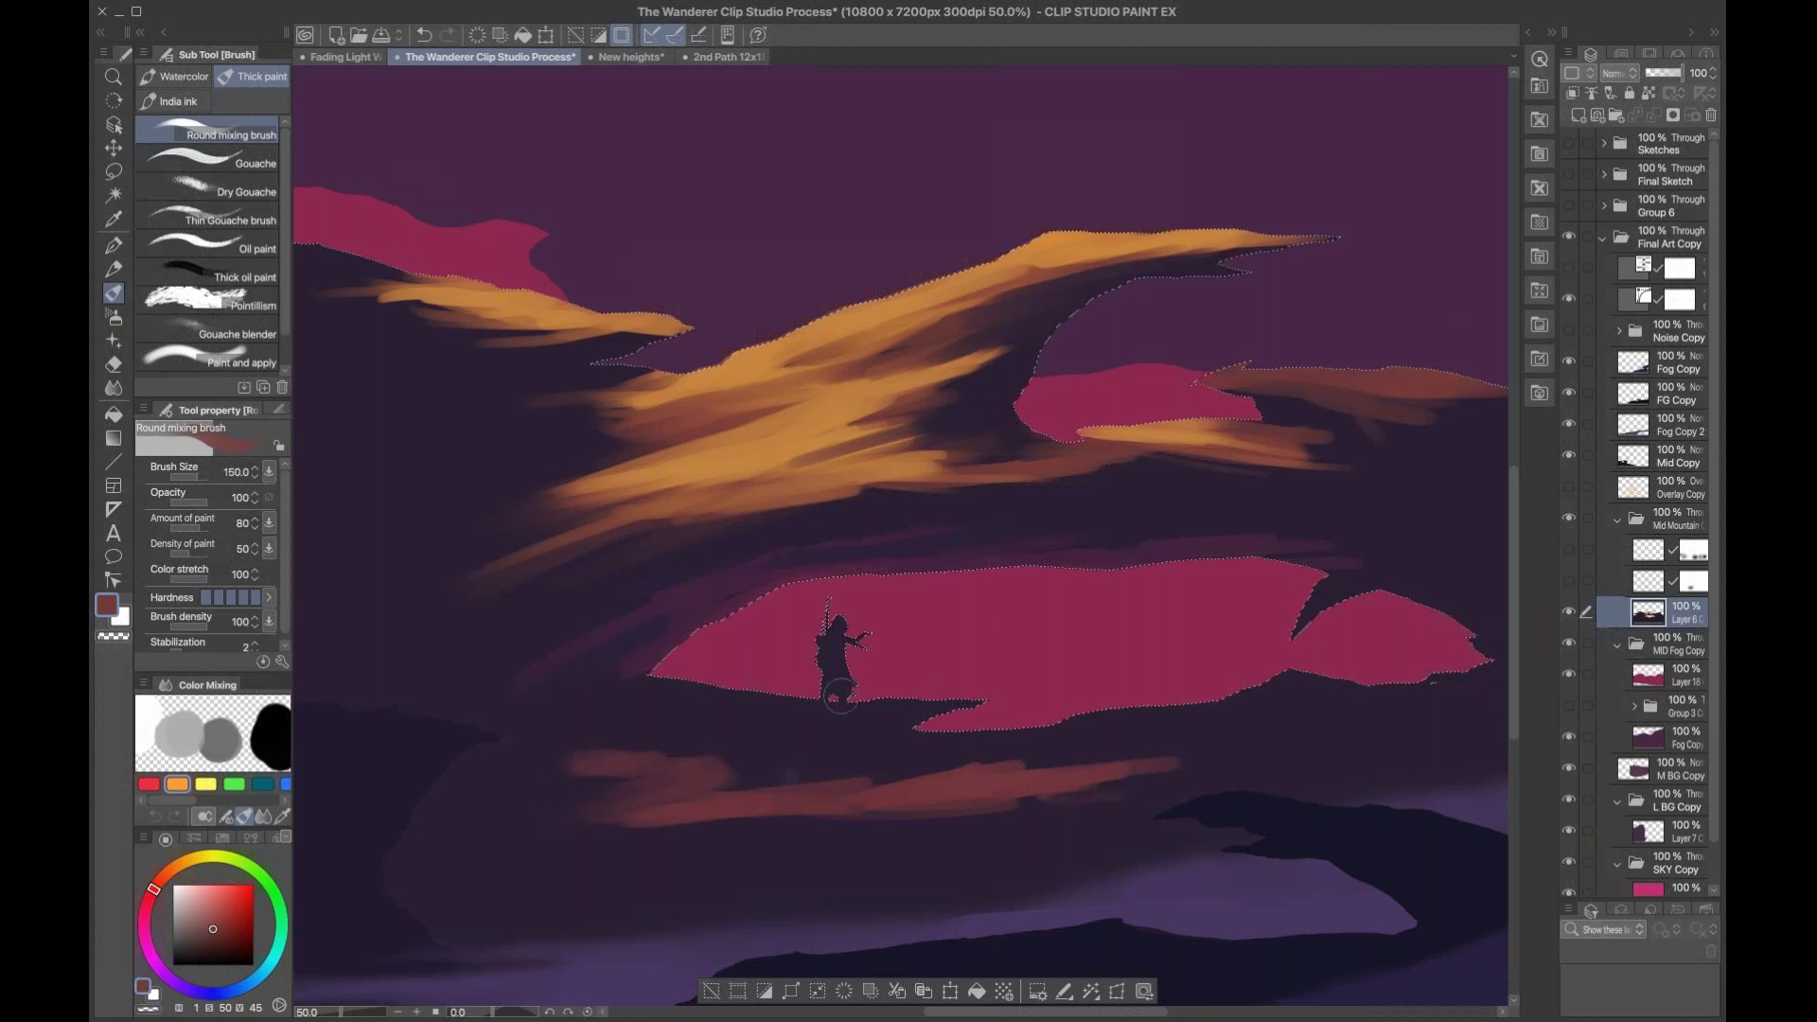
Step: Sample the slope's orange and extend the lit area of the left ridge farther left with a larger brush
{"action": "key", "text": "alt+space"}
{"action": "left_click", "coordinate": [885, 653]}
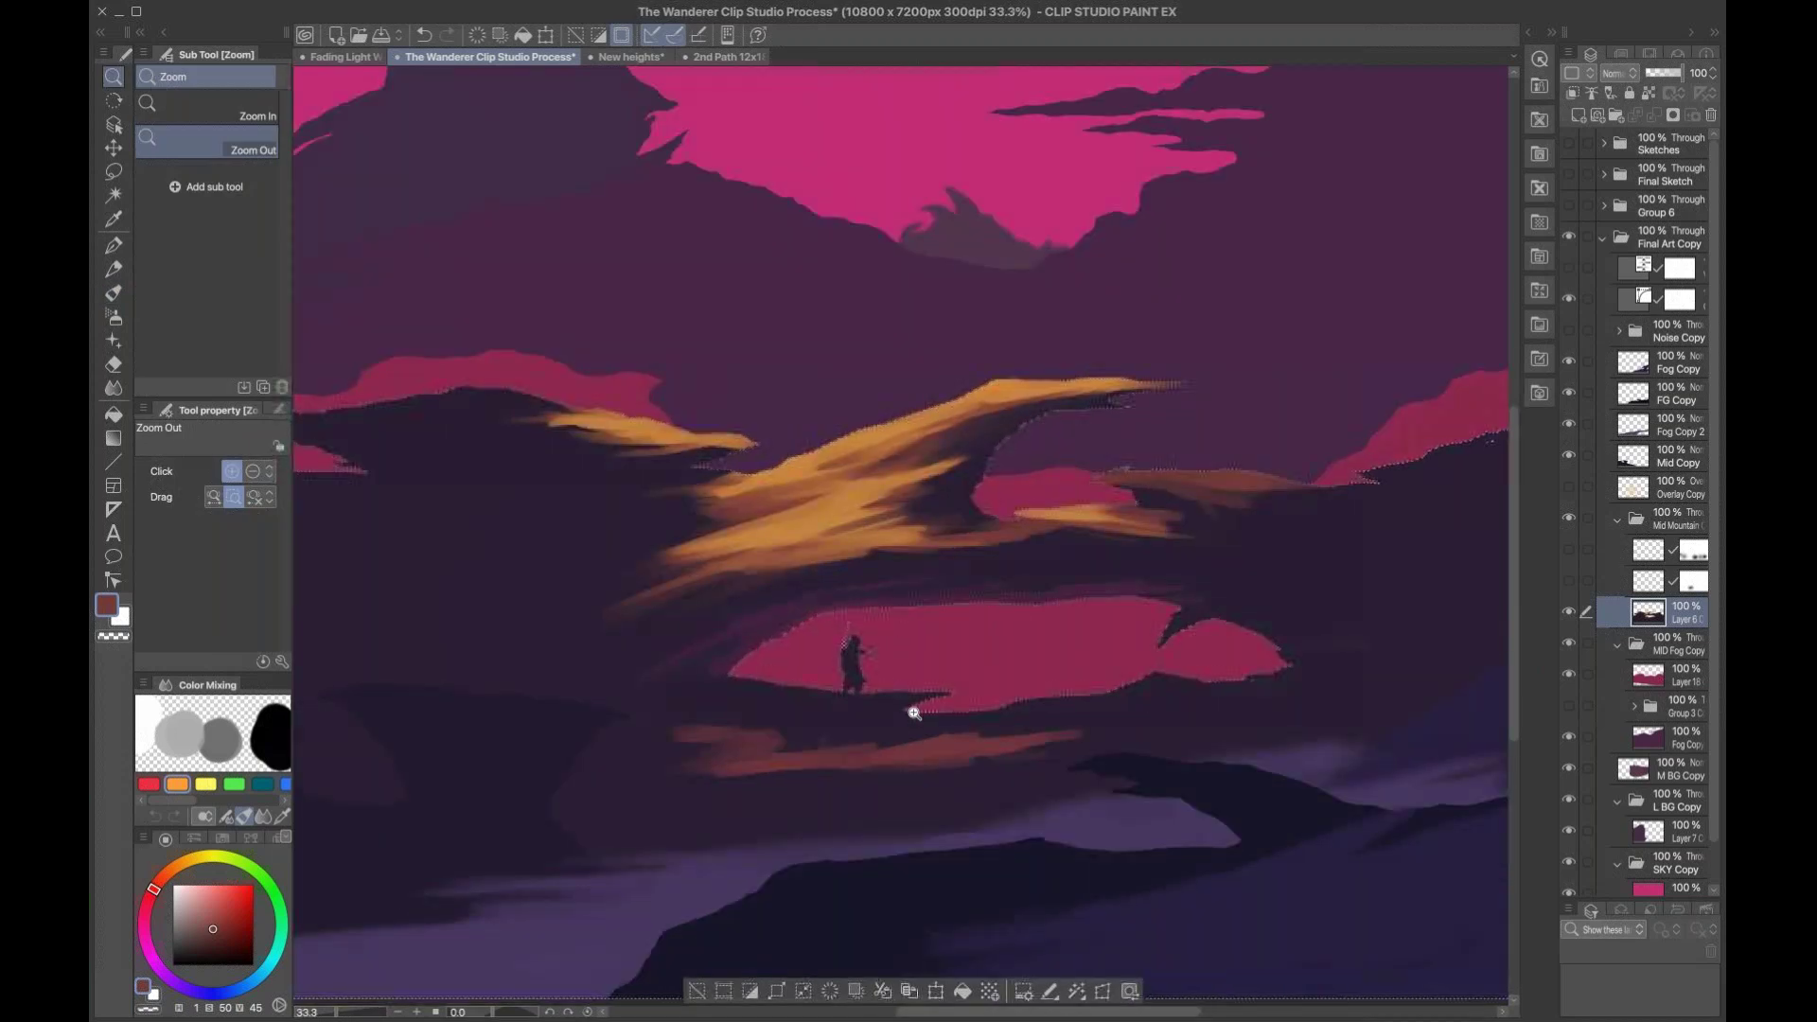
{"action": "left_click_drag", "start_coordinate": [880, 710], "coordinate": [927, 700]}
{"action": "left_click", "coordinate": [823, 509], "text": "alt"}
{"action": "key", "text": "bracketleft"}
{"action": "key", "text": "bracketleft"}
{"action": "key", "text": "bracketleft"}
{"action": "key", "text": "bracketright"}
{"action": "key", "text": "bracketright"}
{"action": "key", "text": "bracketright"}
{"action": "key", "text": "bracketright"}
{"action": "mouse_move", "coordinate": [700, 460]}
{"action": "left_mouse_down"}
{"action": "mouse_move", "coordinate": [568, 452]}
{"action": "mouse_move", "coordinate": [530, 431]}
{"action": "mouse_move", "coordinate": [445, 474]}
{"action": "left_mouse_up"}
Step: Spread broad, soft orange strokes across the lower left slope with the brush at 300, then refine them at about 200
{"action": "key", "text": "bracketright"}
{"action": "key", "text": "bracketright"}
{"action": "key", "text": "bracketright"}
{"action": "mouse_move", "coordinate": [560, 498]}
{"action": "left_mouse_down"}
{"action": "mouse_move", "coordinate": [767, 505]}
{"action": "mouse_move", "coordinate": [626, 568]}
{"action": "mouse_move", "coordinate": [534, 646]}
{"action": "mouse_move", "coordinate": [836, 551]}
{"action": "mouse_move", "coordinate": [789, 543]}
{"action": "mouse_move", "coordinate": [552, 647]}
{"action": "mouse_move", "coordinate": [674, 577]}
{"action": "mouse_move", "coordinate": [719, 578]}
{"action": "left_mouse_up"}
{"action": "key", "text": "bracketleft"}
{"action": "key", "text": "bracketleft"}
{"action": "key", "text": "bracketleft"}
{"action": "key", "text": "bracketleft"}
{"action": "key", "text": "bracketleft"}
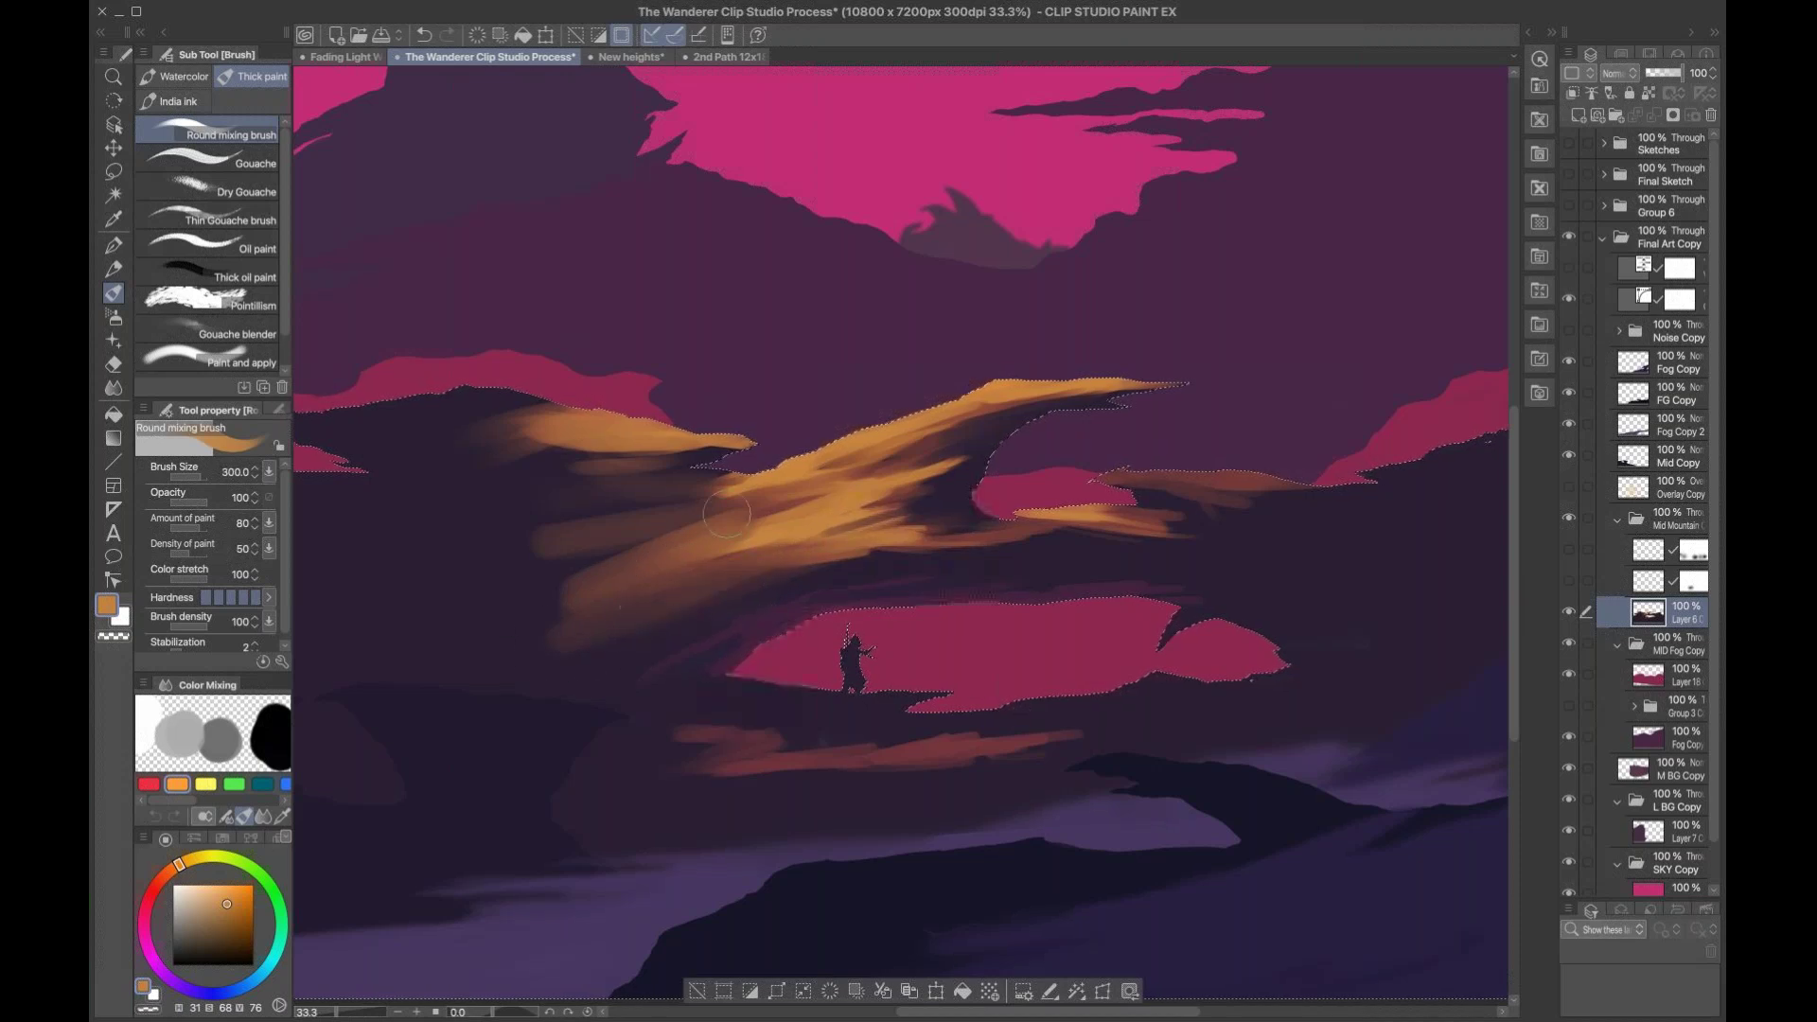
{"action": "left_click_drag", "start_coordinate": [686, 574], "coordinate": [634, 604]}
{"action": "key", "text": "bracketright"}
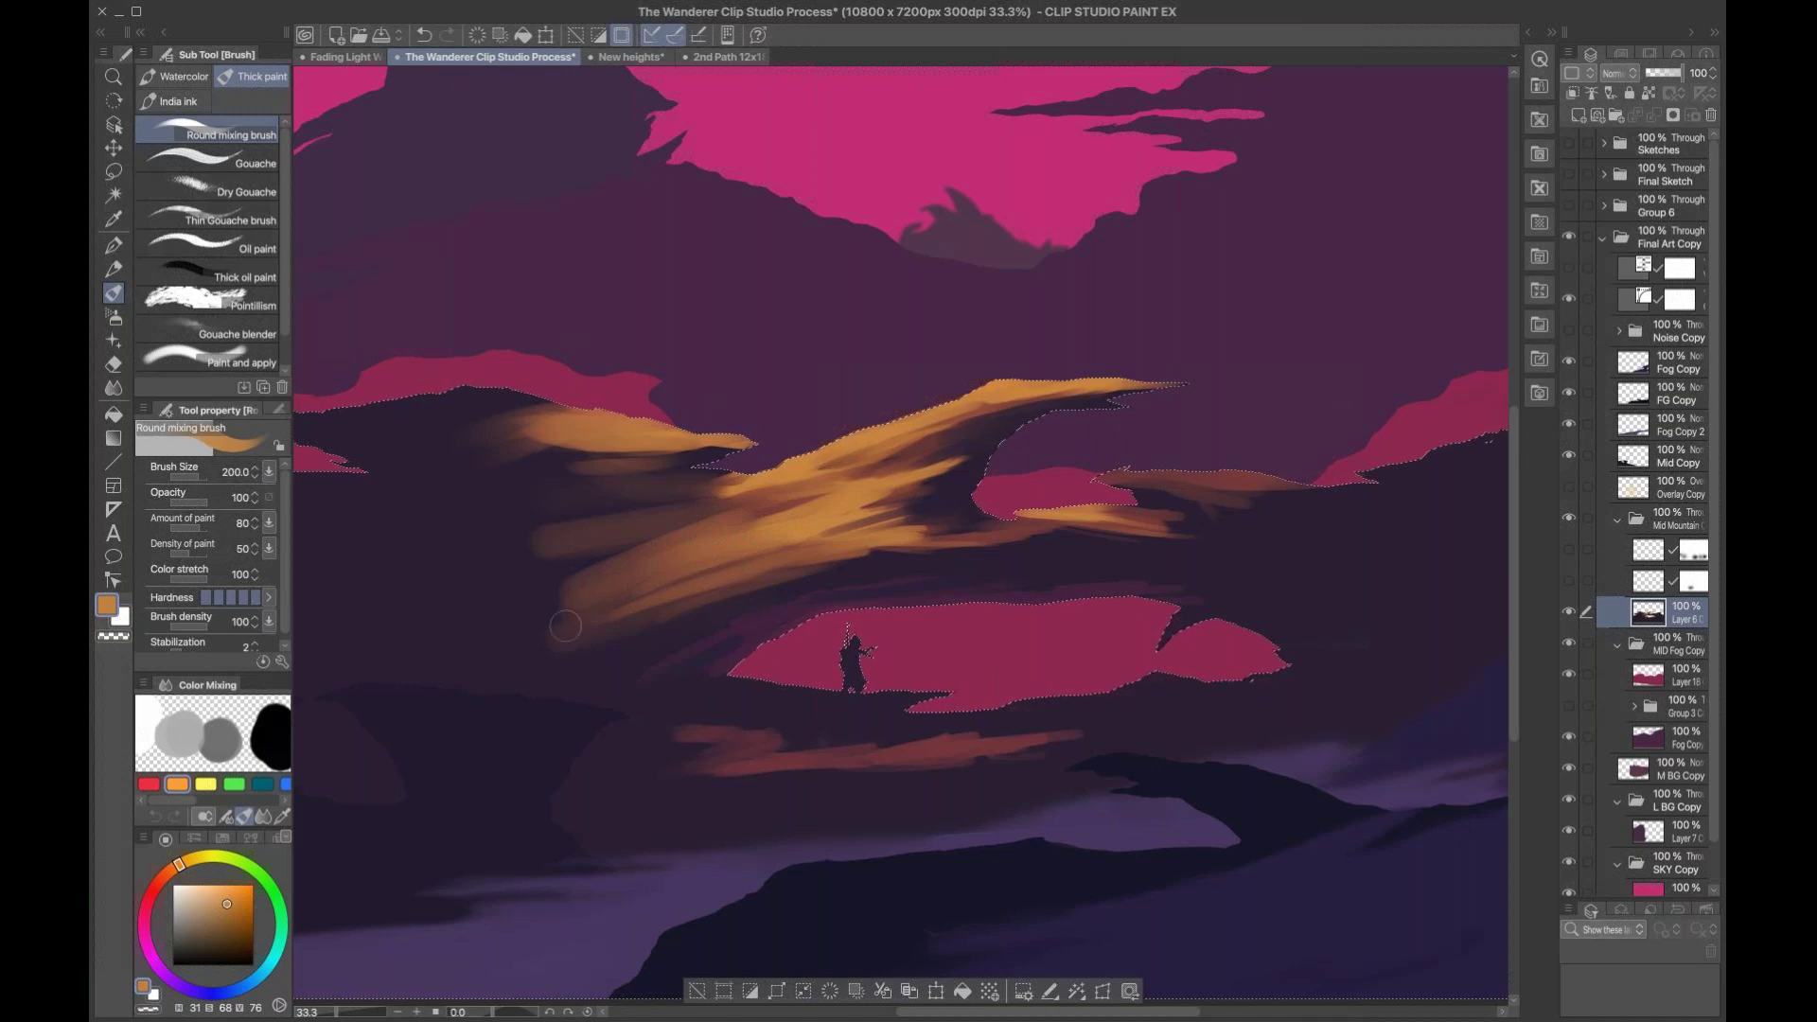
Step: Sample the dark purple rock and cut back the left ends of the orange strokes with the brush at size 250
{"action": "left_click", "coordinate": [486, 580], "text": "alt"}
{"action": "key", "text": "bracketright"}
{"action": "mouse_move", "coordinate": [596, 620]}
{"action": "left_mouse_down"}
{"action": "mouse_move", "coordinate": [676, 591]}
{"action": "mouse_move", "coordinate": [605, 624]}
{"action": "left_mouse_up"}
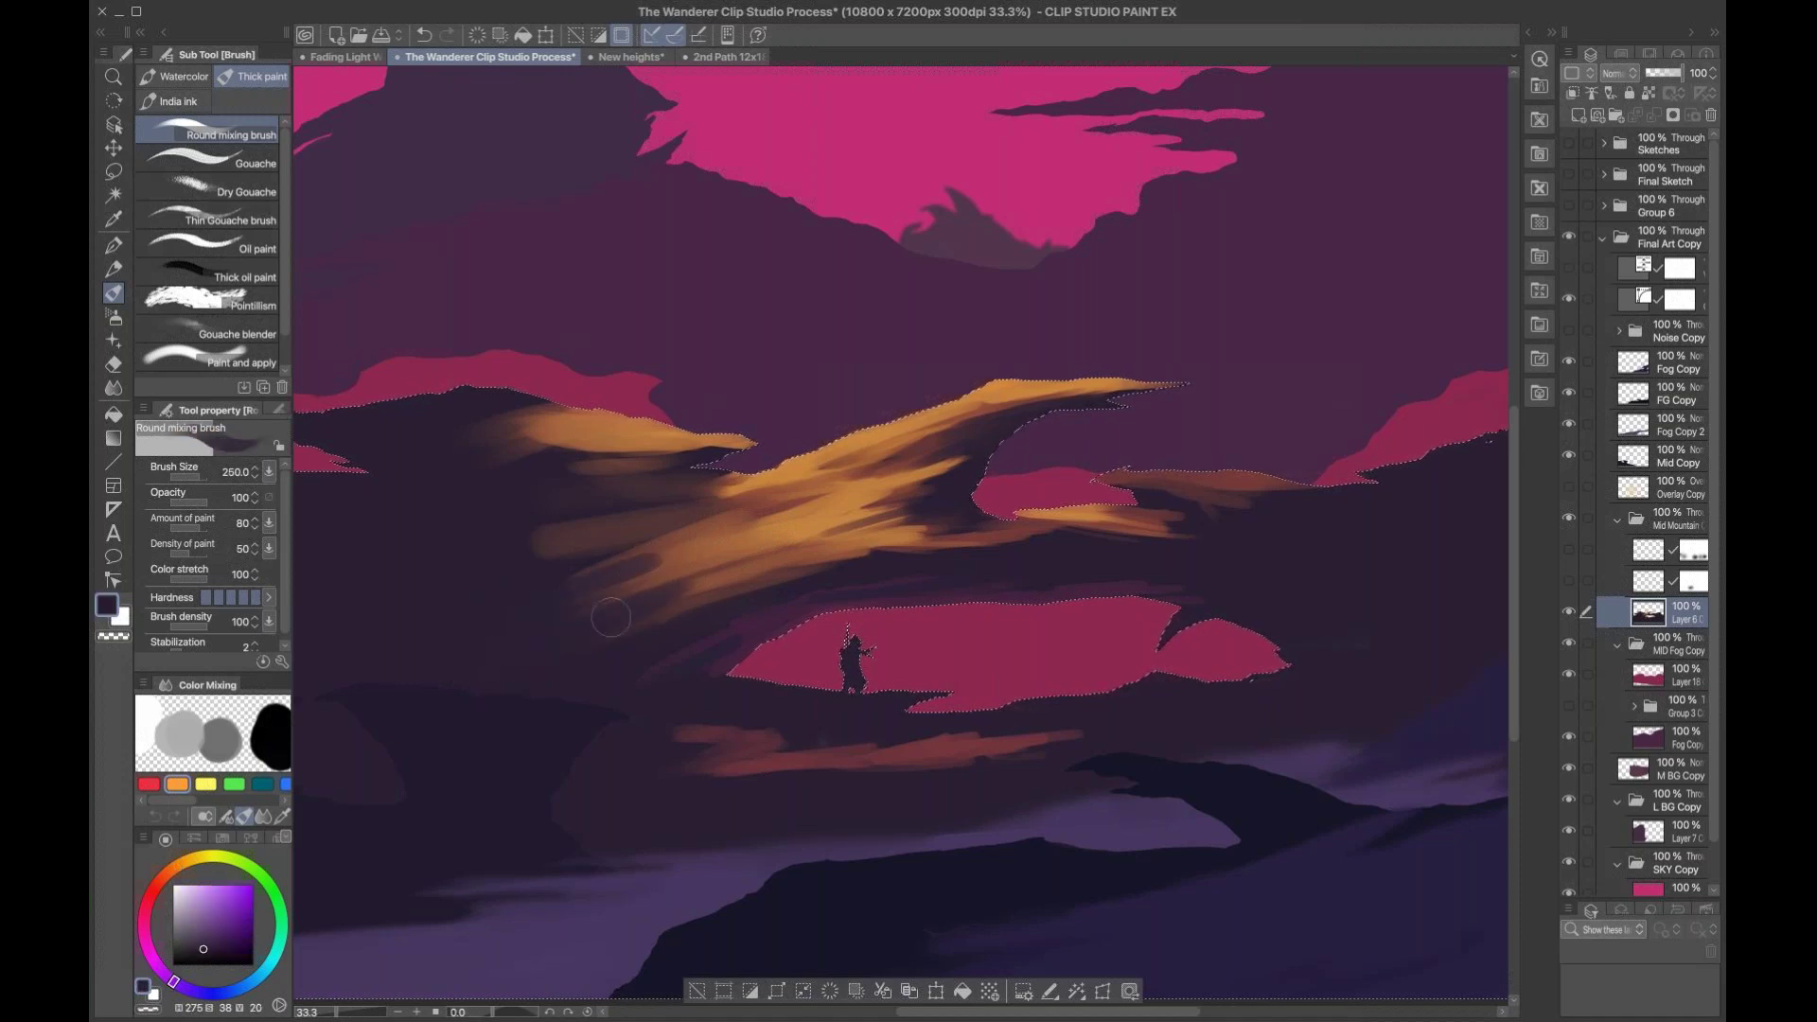
{"action": "mouse_move", "coordinate": [568, 554]}
{"action": "left_mouse_down"}
{"action": "mouse_move", "coordinate": [667, 530]}
{"action": "mouse_move", "coordinate": [501, 566]}
{"action": "left_mouse_up"}
{"action": "left_click_drag", "start_coordinate": [644, 538], "coordinate": [563, 565]}
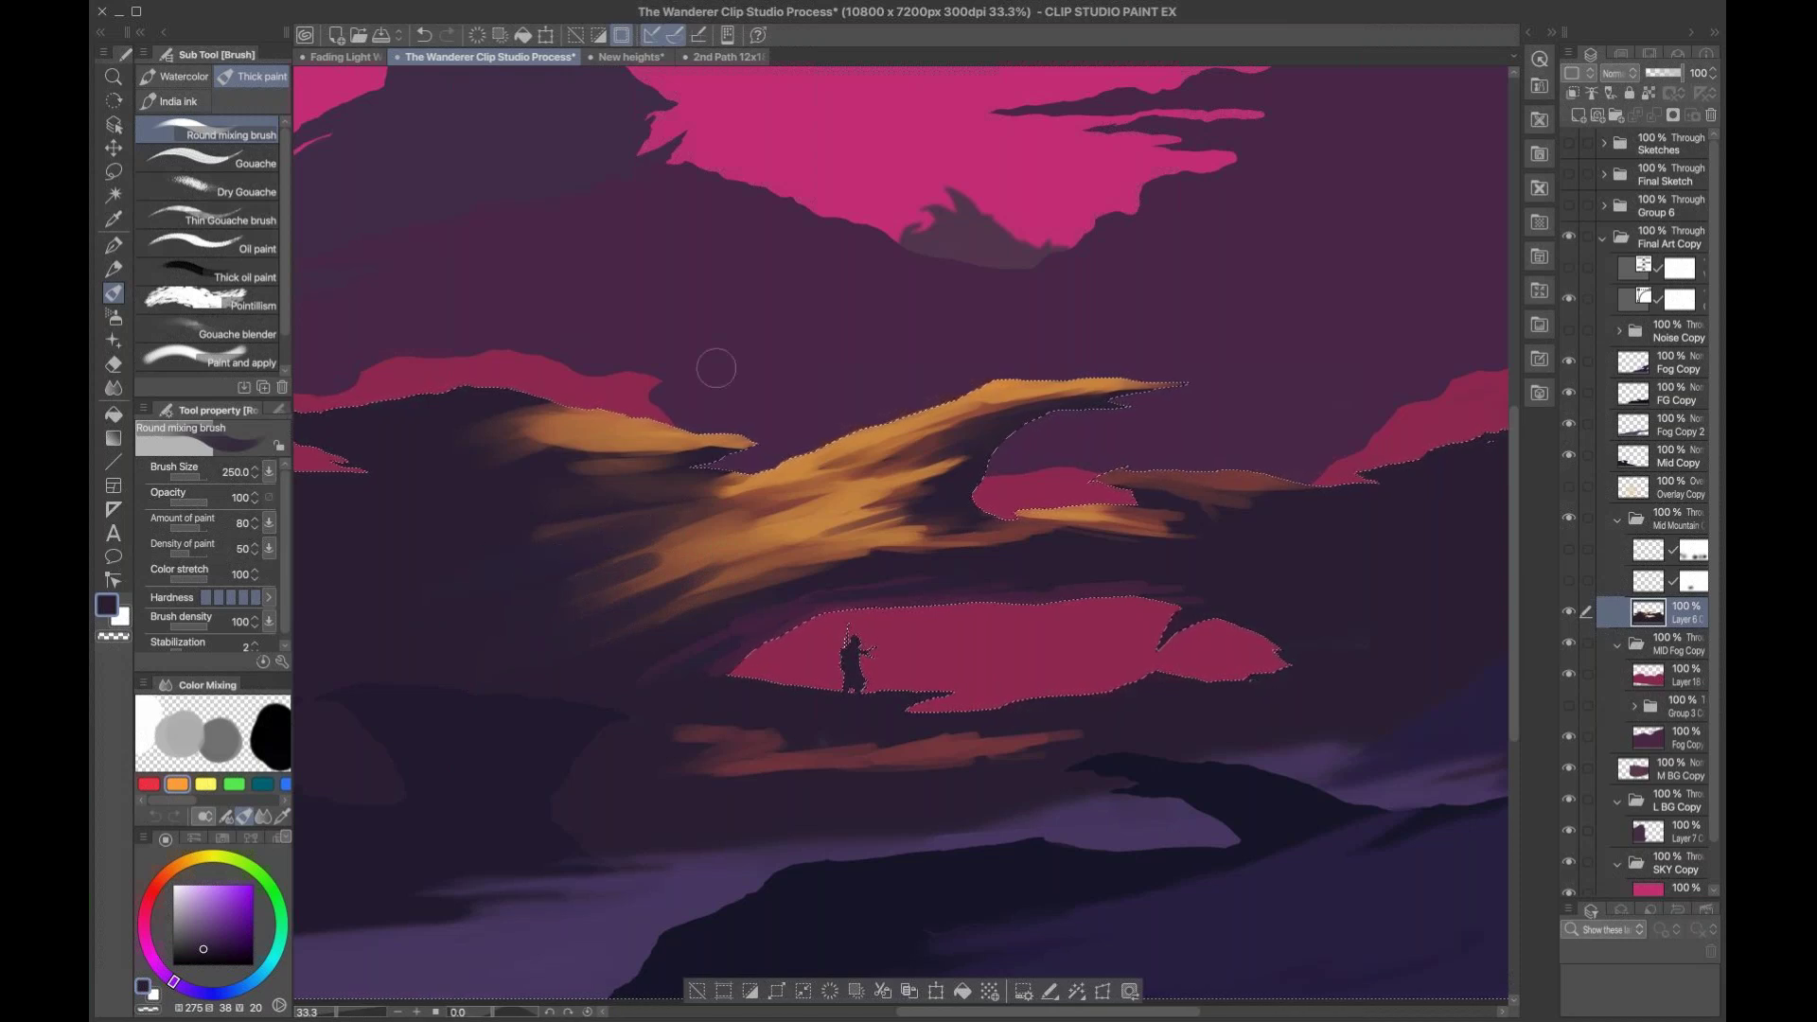
{"action": "mouse_move", "coordinate": [580, 597]}
{"action": "left_mouse_down"}
{"action": "mouse_move", "coordinate": [579, 619]}
{"action": "mouse_move", "coordinate": [757, 505]}
{"action": "mouse_move", "coordinate": [613, 539]}
{"action": "mouse_move", "coordinate": [629, 490]}
{"action": "left_mouse_up"}
Step: Sample reddish-brown and the ridge's bright orange, and layer orange strokes across the central slope with the brush at 150
{"action": "left_click", "coordinate": [729, 524], "text": "alt"}
{"action": "left_click", "coordinate": [777, 500], "text": "alt"}
{"action": "key", "text": "bracketleft"}
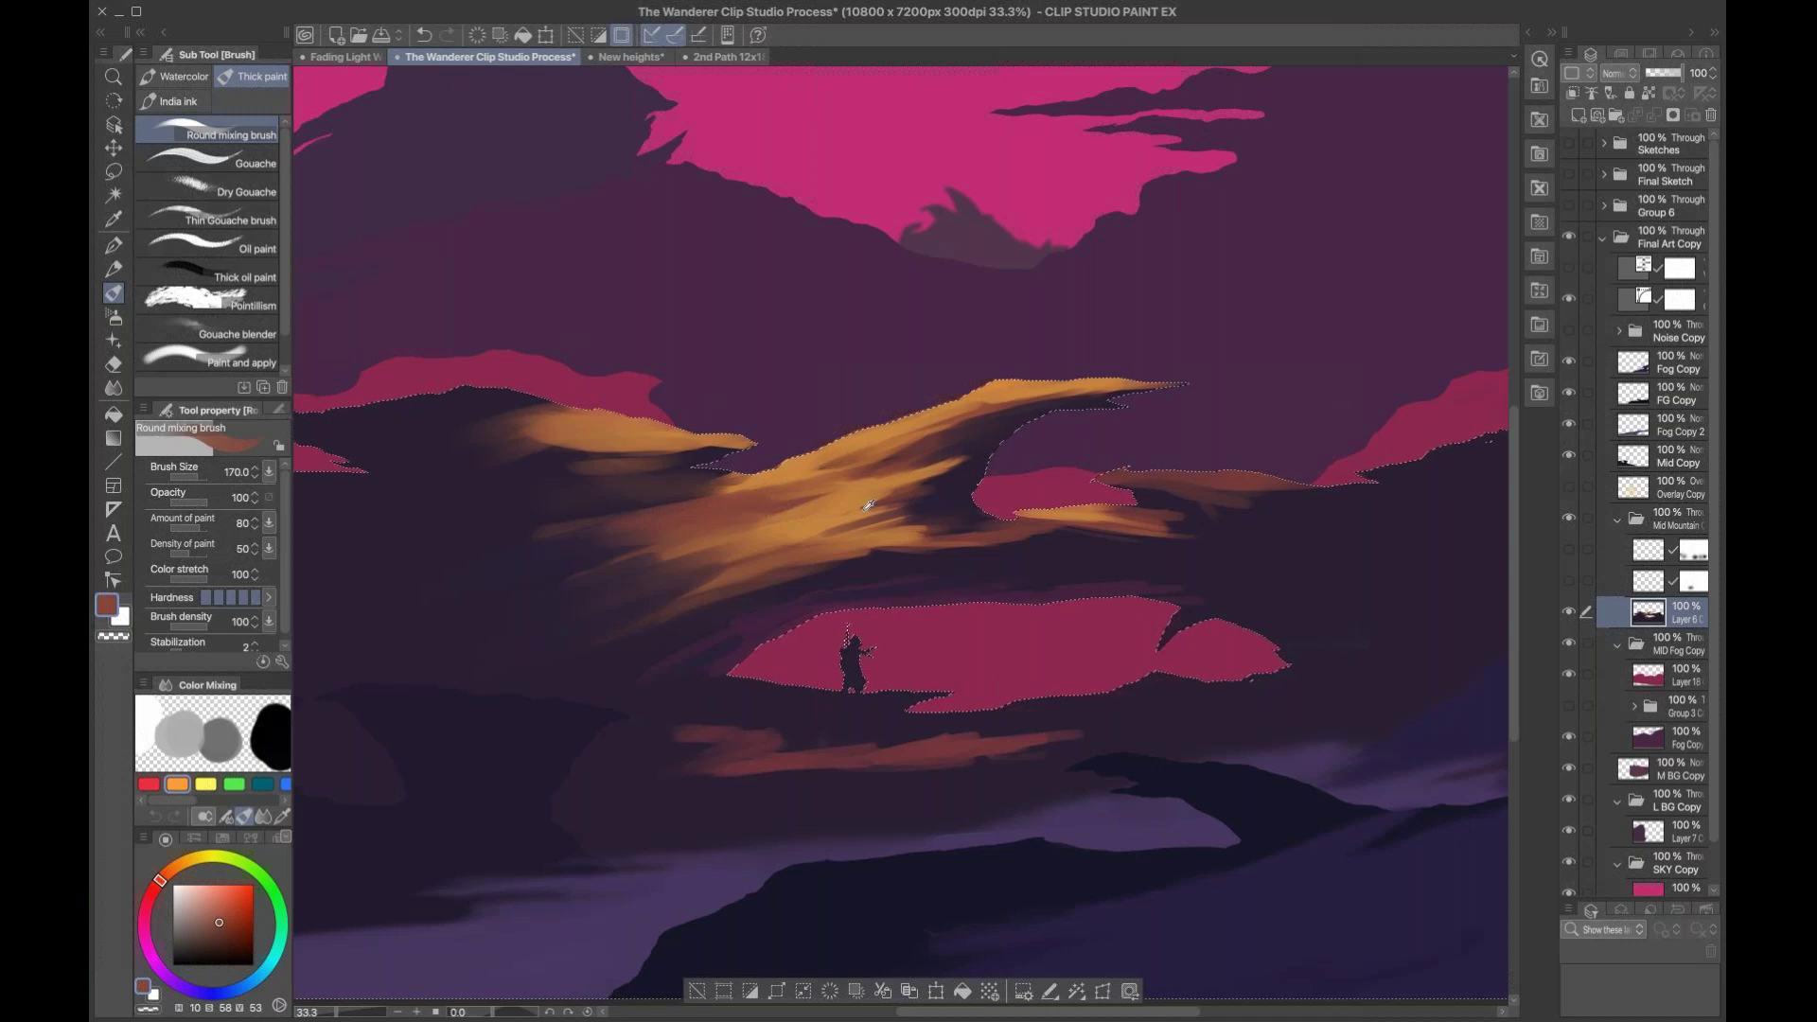
{"action": "left_click", "coordinate": [1034, 378], "text": "alt"}
{"action": "mouse_move", "coordinate": [772, 487]}
{"action": "left_mouse_down"}
{"action": "mouse_move", "coordinate": [633, 523]}
{"action": "mouse_move", "coordinate": [716, 518]}
{"action": "left_mouse_up"}
{"action": "mouse_move", "coordinate": [684, 521]}
{"action": "left_mouse_down"}
{"action": "mouse_move", "coordinate": [759, 517]}
{"action": "mouse_move", "coordinate": [616, 531]}
{"action": "left_mouse_up"}
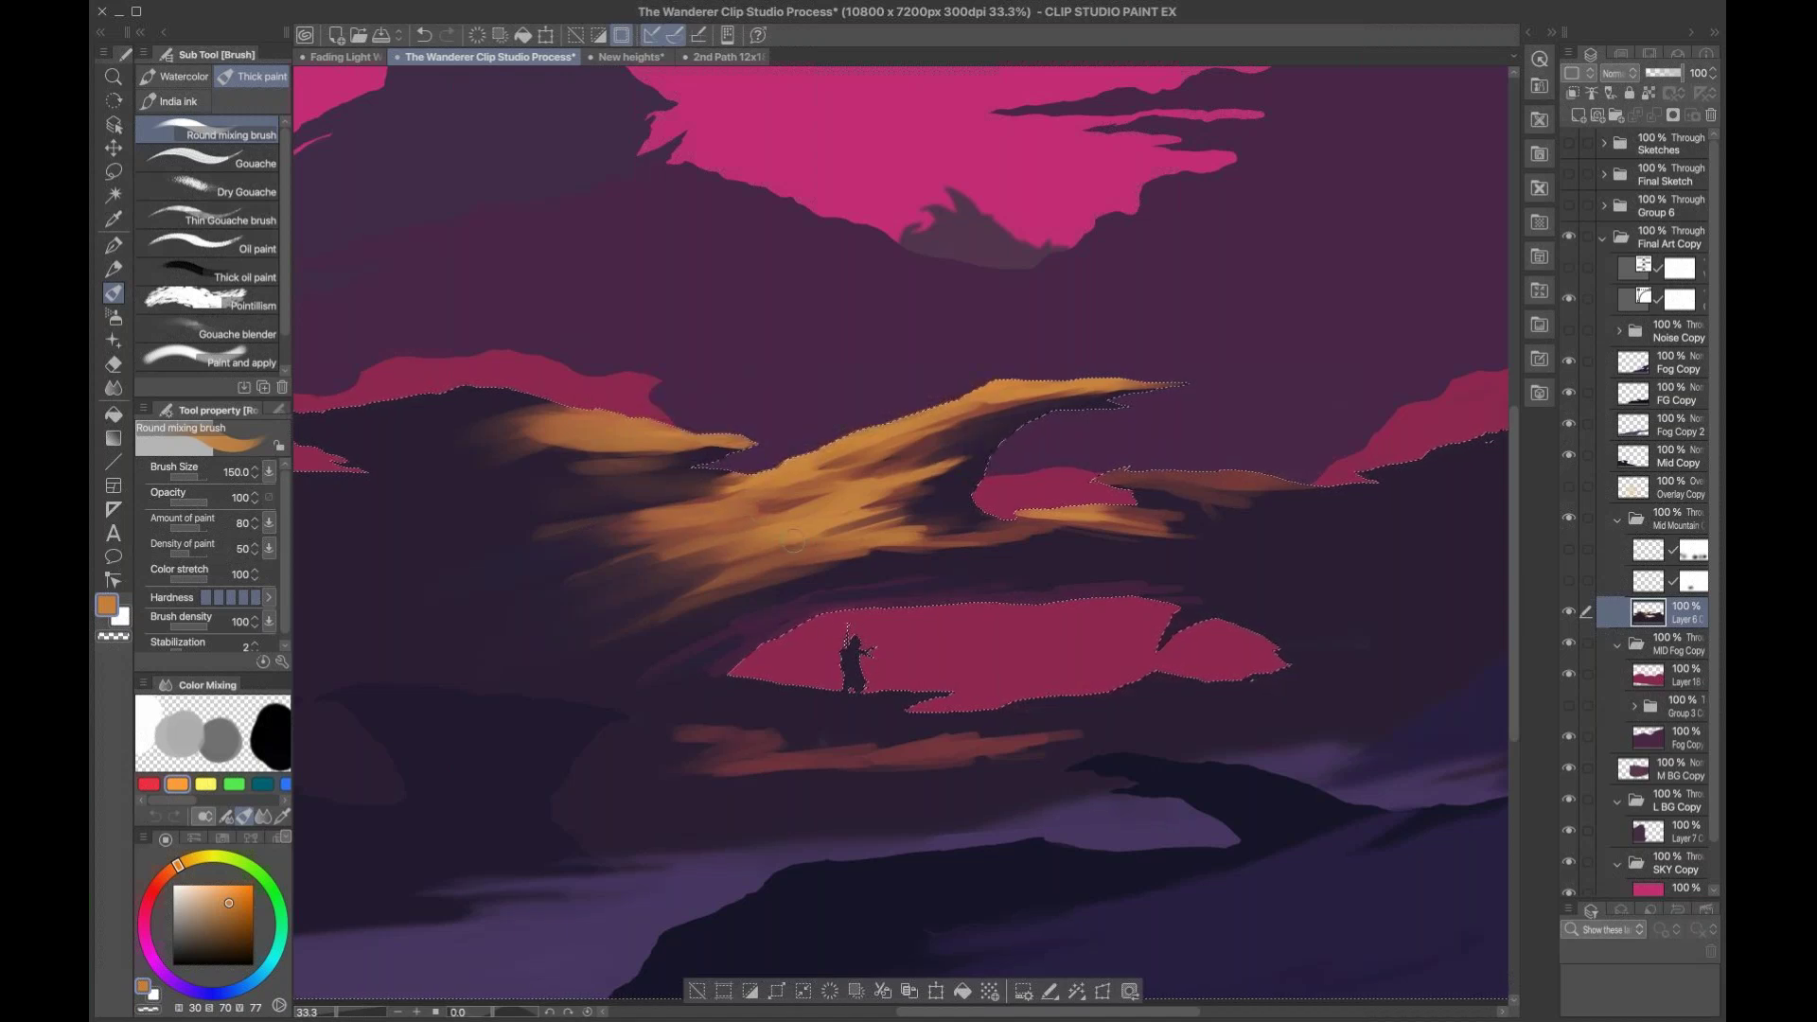
{"action": "mouse_move", "coordinate": [922, 519]}
{"action": "left_mouse_down"}
{"action": "mouse_move", "coordinate": [833, 524]}
{"action": "mouse_move", "coordinate": [748, 566]}
{"action": "left_mouse_up"}
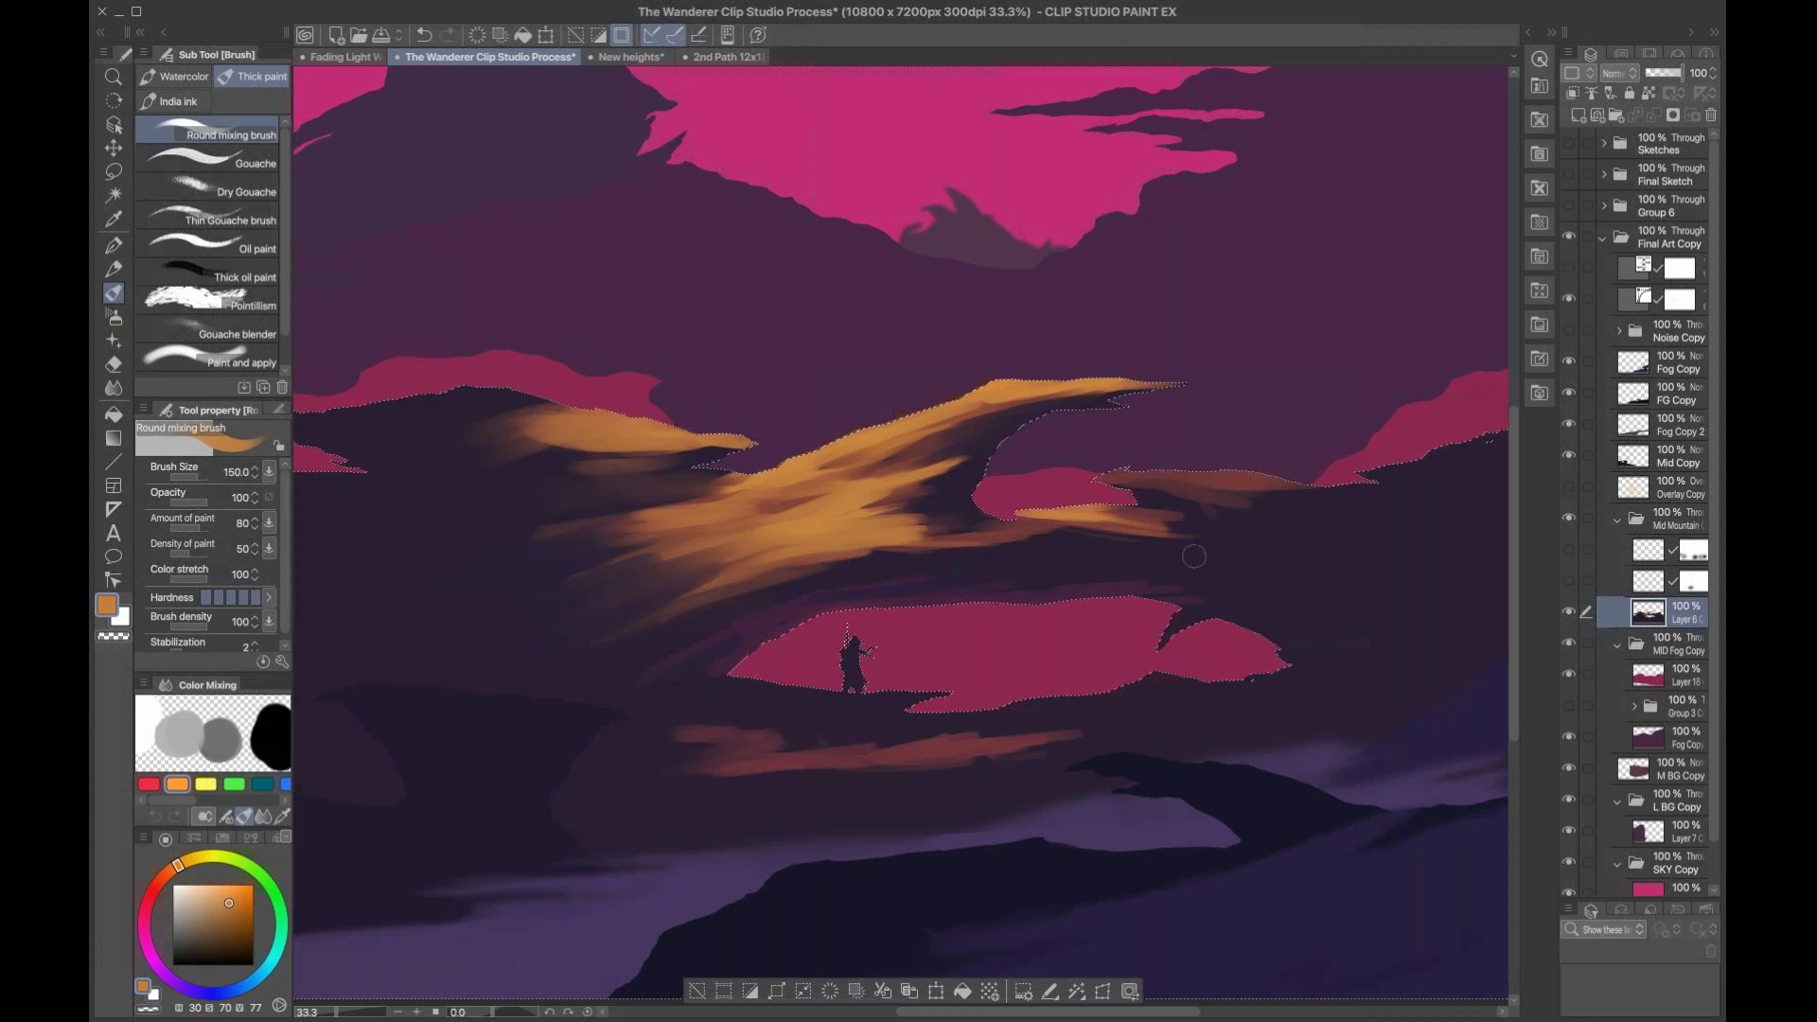
{"action": "left_click_drag", "start_coordinate": [953, 548], "coordinate": [813, 562]}
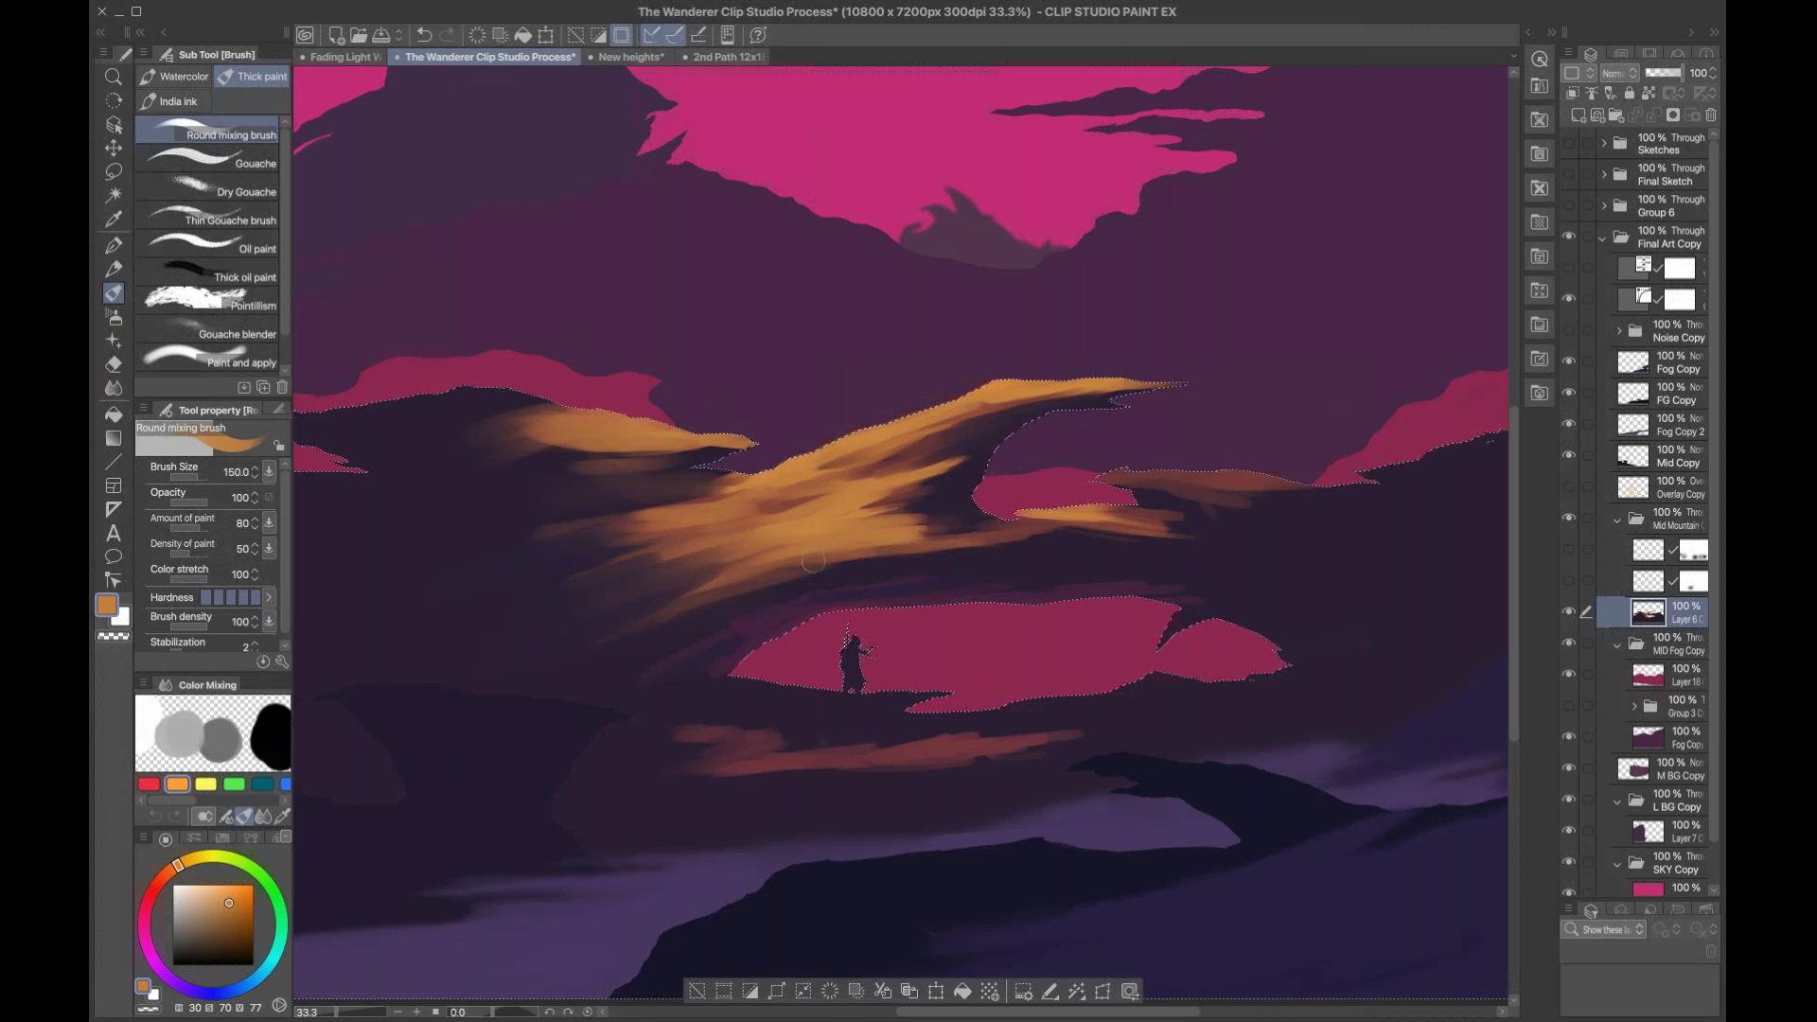
Step: Sample a darker tone beside the slope and soften its lower right edge with an enlarged brush
{"action": "left_click", "coordinate": [1001, 527], "text": "alt"}
{"action": "key", "text": "bracketright"}
{"action": "key", "text": "bracketright"}
{"action": "key", "text": "bracketright"}
{"action": "mouse_move", "coordinate": [943, 547]}
{"action": "left_mouse_down"}
{"action": "mouse_move", "coordinate": [1085, 552]}
{"action": "mouse_move", "coordinate": [885, 559]}
{"action": "left_mouse_up"}
Step: Sample reddish-brown from the slope and paint midtone strokes across its lower half with the brush between 120 and 170
{"action": "left_click", "coordinate": [939, 490], "text": "alt"}
{"action": "key", "text": "bracketleft"}
{"action": "key", "text": "bracketleft"}
{"action": "key", "text": "bracketleft"}
{"action": "key", "text": "bracketleft"}
{"action": "left_click", "coordinate": [913, 457], "text": "alt"}
{"action": "left_click_drag", "start_coordinate": [930, 512], "coordinate": [944, 516]}
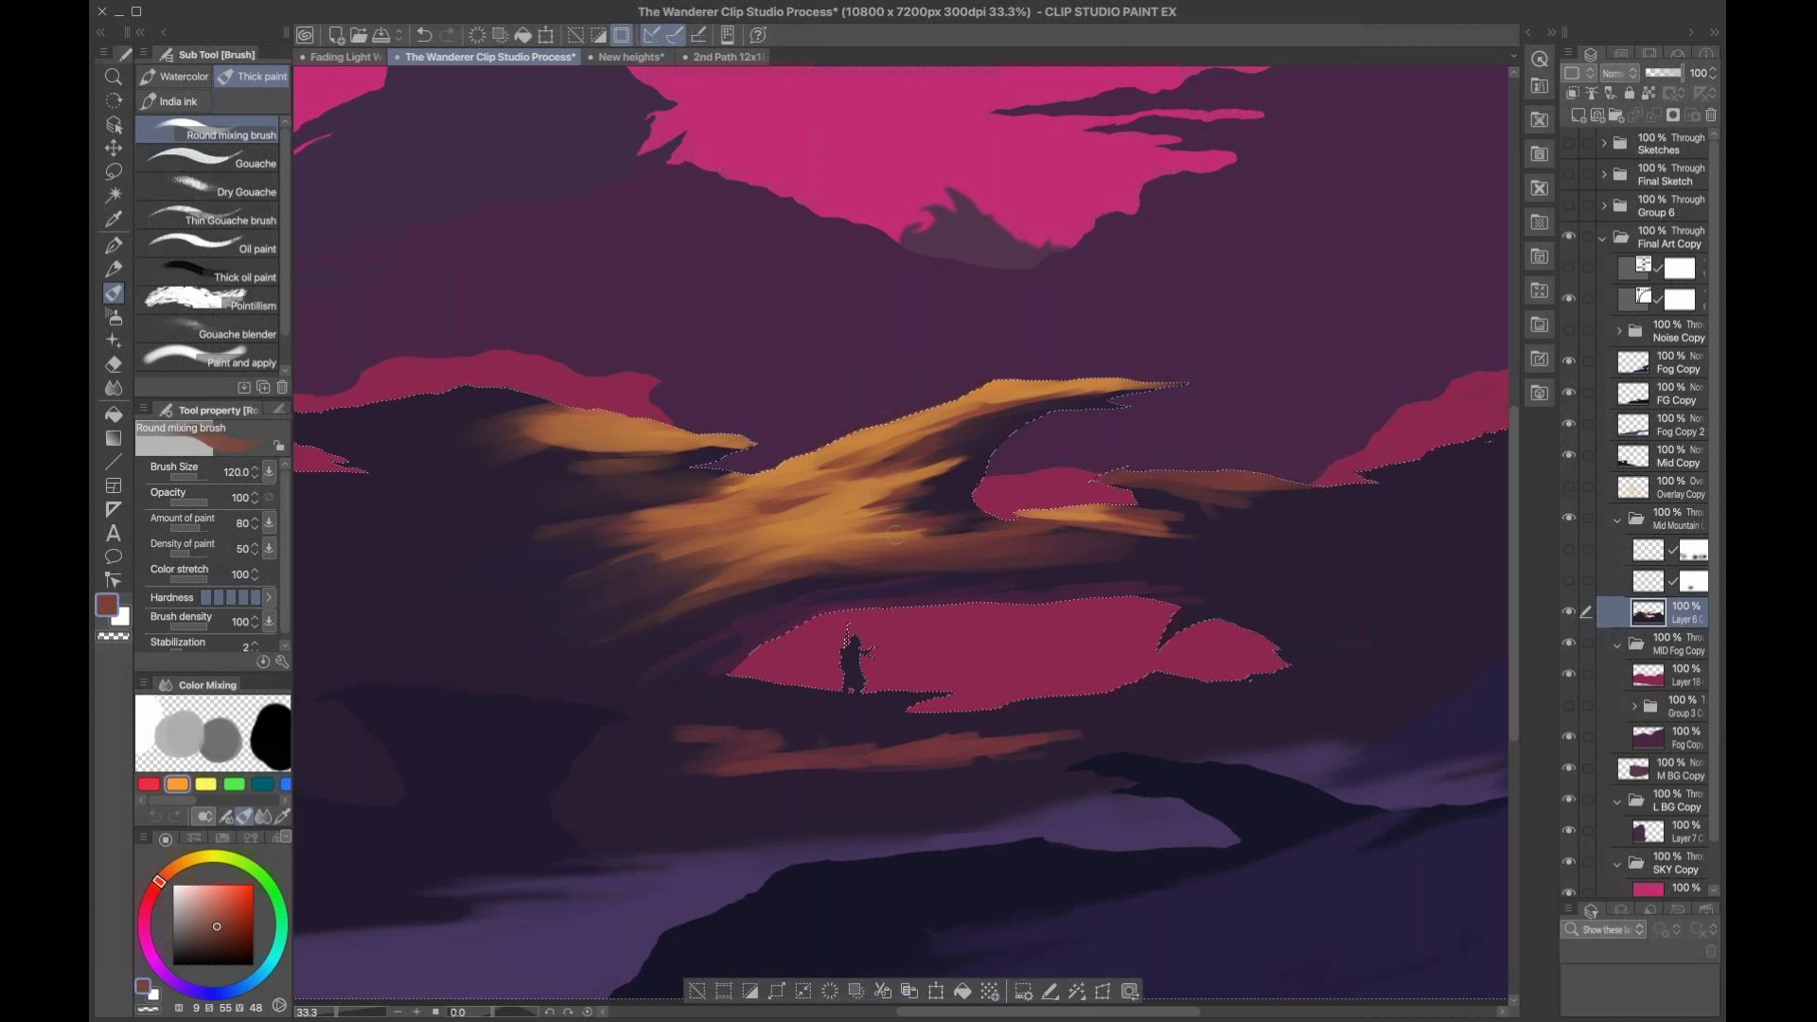
{"action": "key", "text": "bracketright"}
{"action": "mouse_move", "coordinate": [660, 584]}
{"action": "left_mouse_down"}
{"action": "mouse_move", "coordinate": [794, 540]}
{"action": "mouse_move", "coordinate": [670, 562]}
{"action": "mouse_move", "coordinate": [733, 553]}
{"action": "left_mouse_up"}
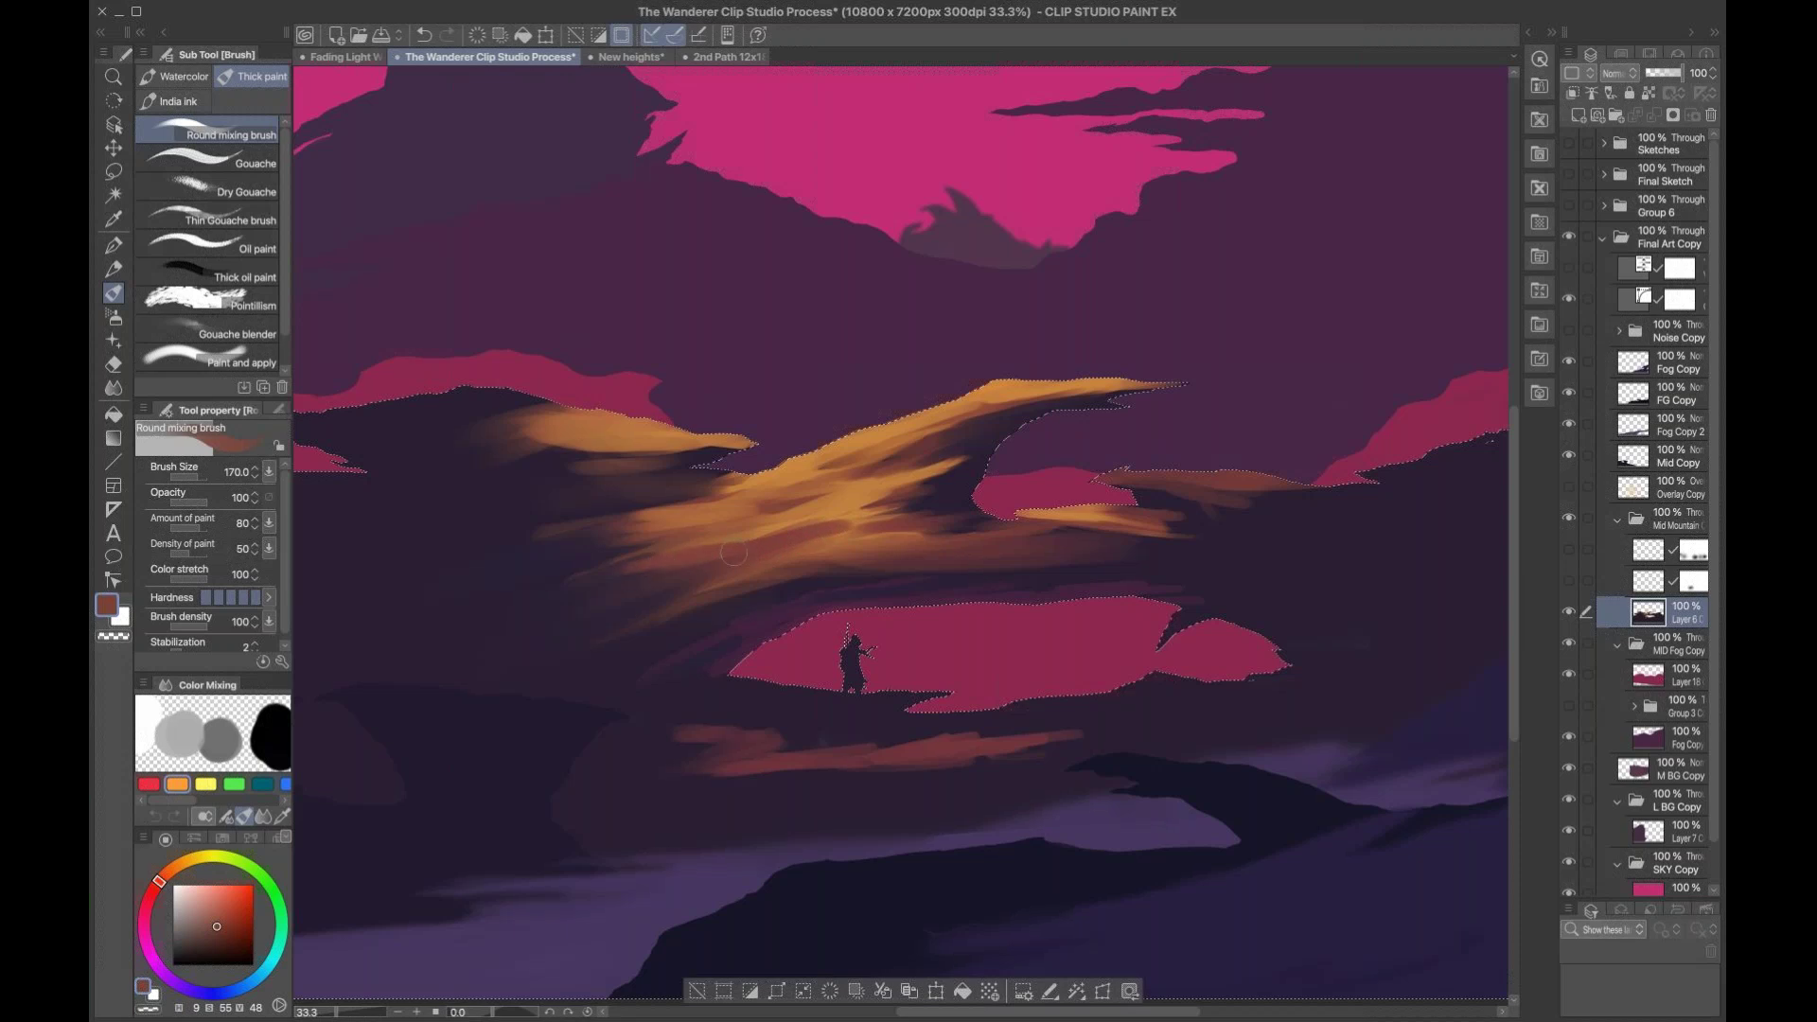
Step: Sample dark purples and carve a shadow band through the lower slope, adjusting the brush between 170 and 200
{"action": "left_click", "coordinate": [605, 596], "text": "alt"}
{"action": "key", "text": "bracketright"}
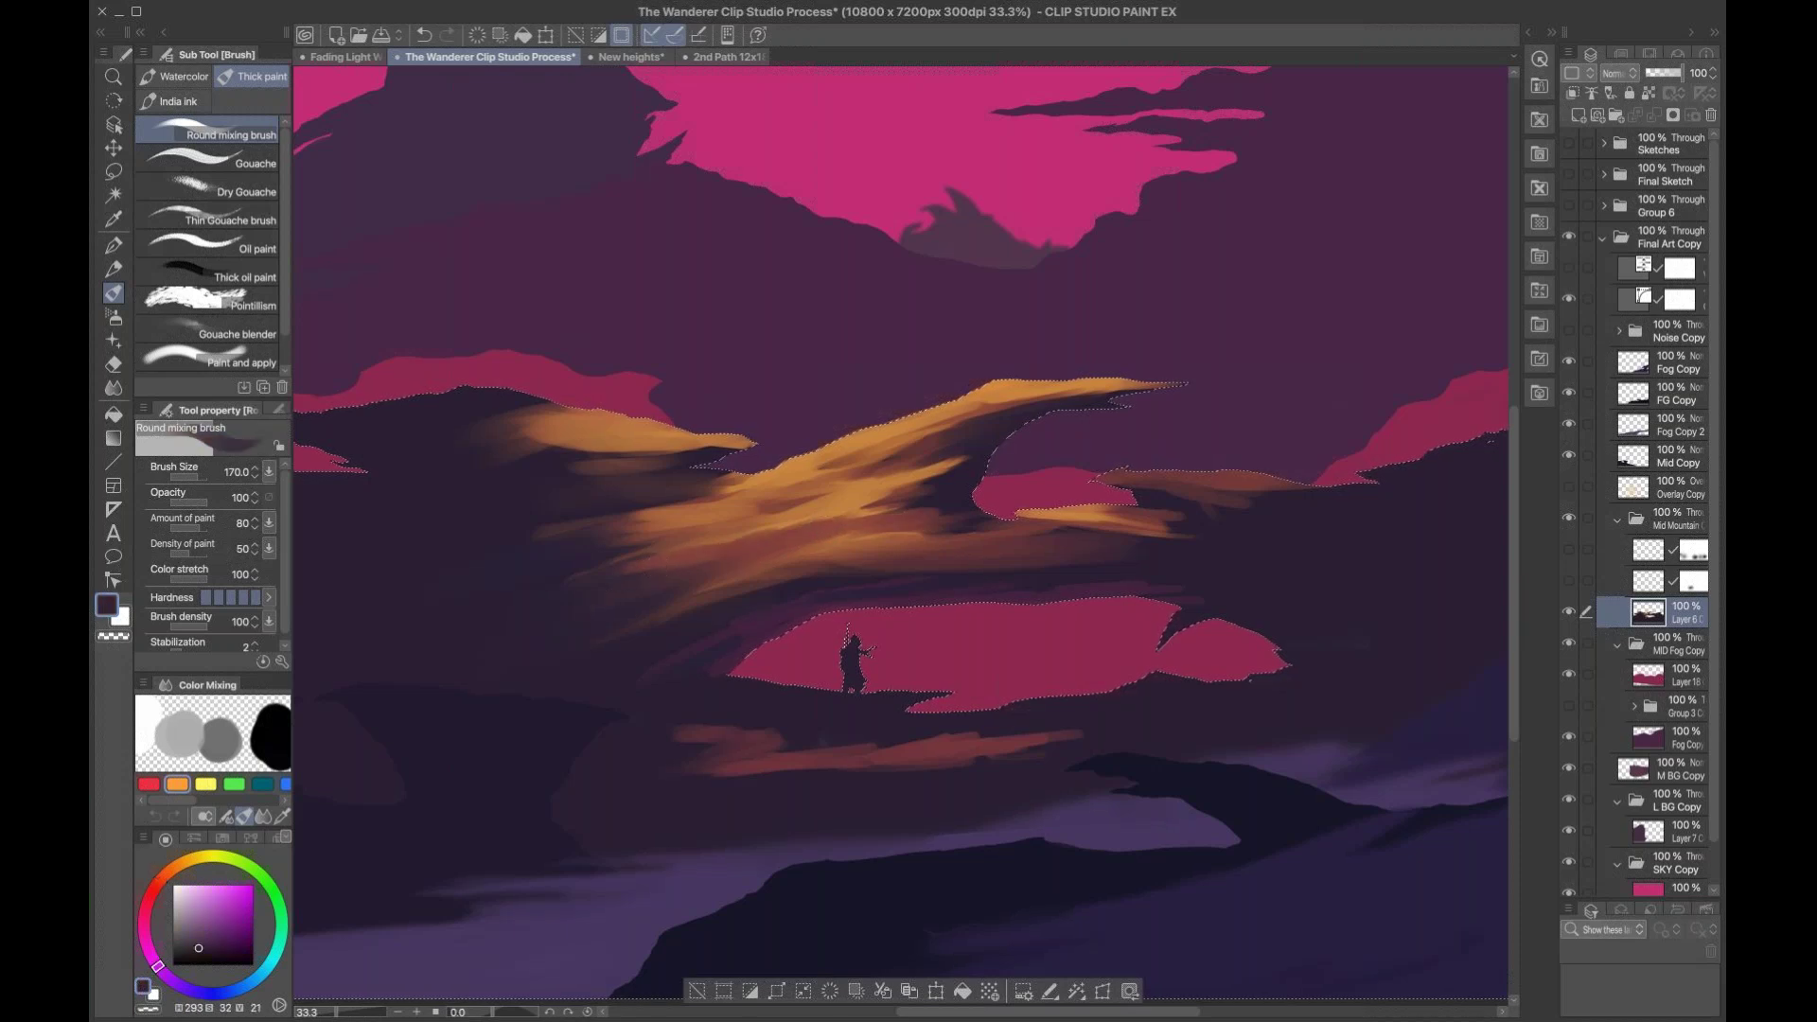
{"action": "key", "text": "bracketleft"}
{"action": "mouse_move", "coordinate": [683, 581]}
{"action": "left_mouse_down"}
{"action": "mouse_move", "coordinate": [852, 534]}
{"action": "mouse_move", "coordinate": [747, 571]}
{"action": "mouse_move", "coordinate": [826, 544]}
{"action": "left_mouse_up"}
{"action": "mouse_move", "coordinate": [725, 570]}
{"action": "left_mouse_down"}
{"action": "mouse_move", "coordinate": [680, 604]}
{"action": "mouse_move", "coordinate": [757, 563]}
{"action": "left_mouse_up"}
{"action": "key", "text": "bracketright"}
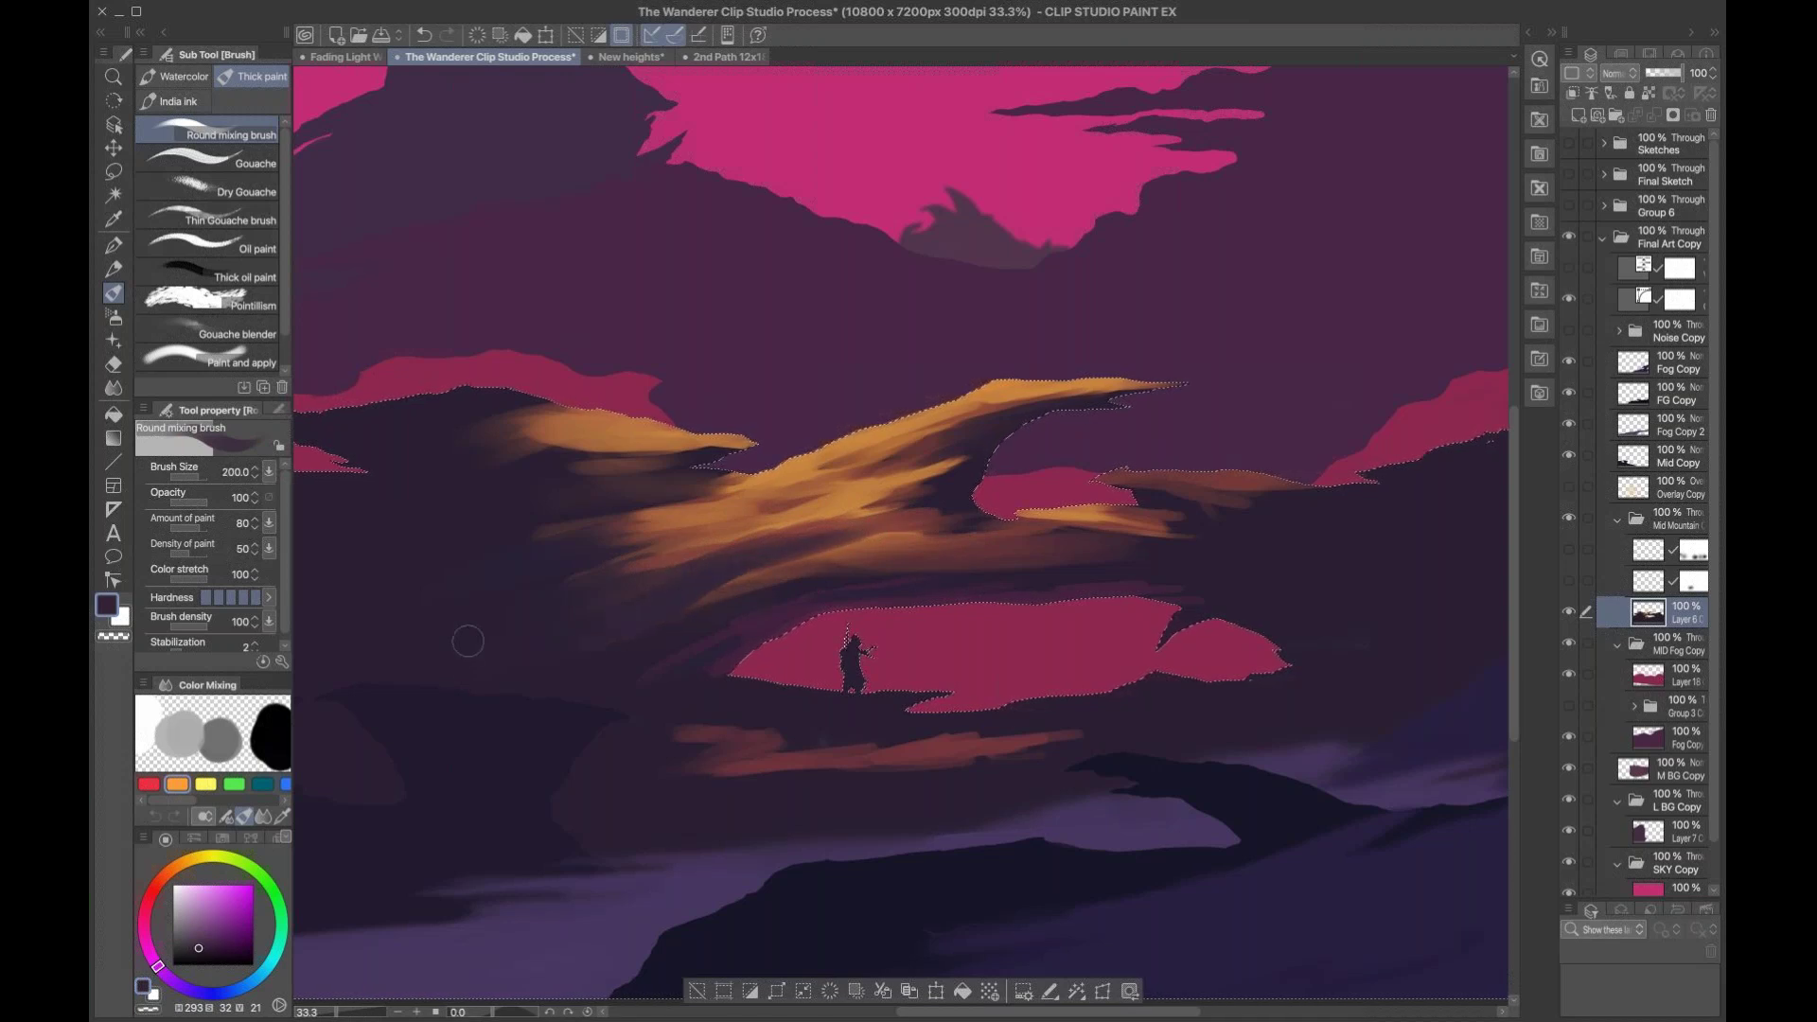
{"action": "left_click", "coordinate": [473, 576], "text": "alt"}
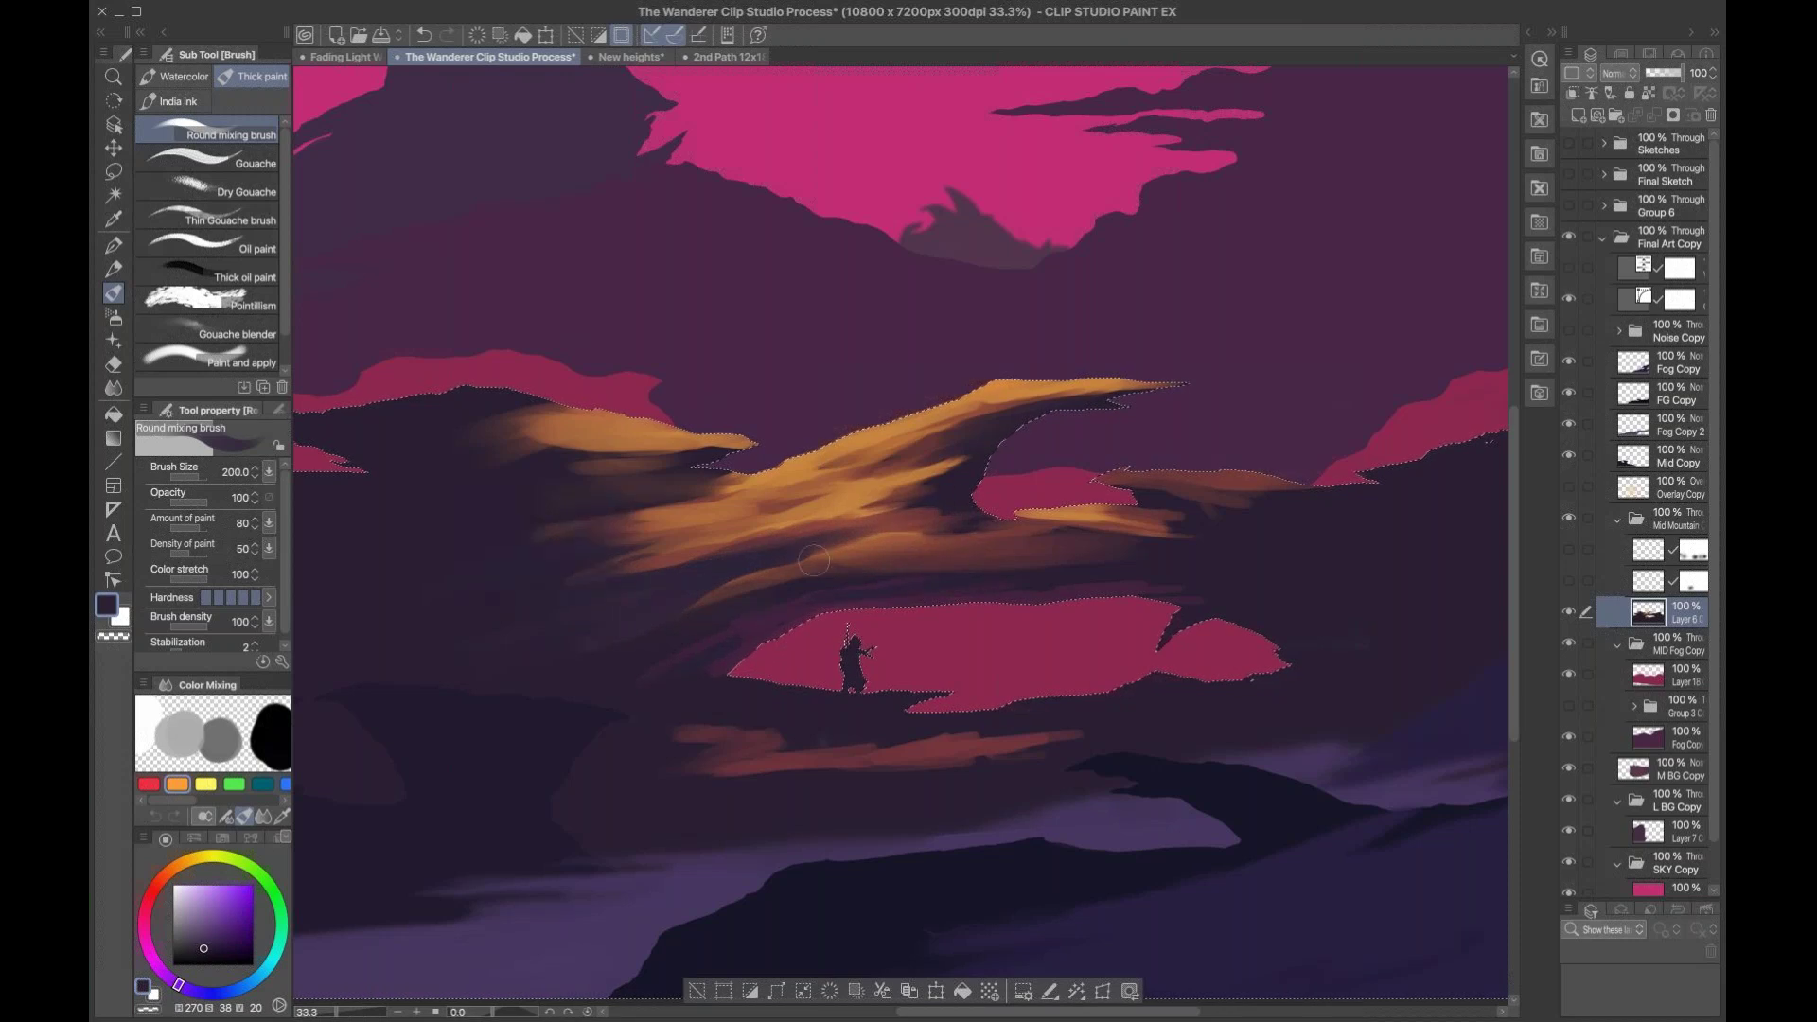
{"action": "key", "text": "bracketleft"}
{"action": "left_click", "coordinate": [634, 613], "text": "alt"}
{"action": "left_click", "coordinate": [598, 715], "text": "alt"}
Step: Sample reddish-brown and sweep midtone strokes along the rock above the large arch toward the right ridge with the brush at 170
{"action": "left_click", "coordinate": [904, 515], "text": "alt"}
{"action": "key", "text": "bracketleft"}
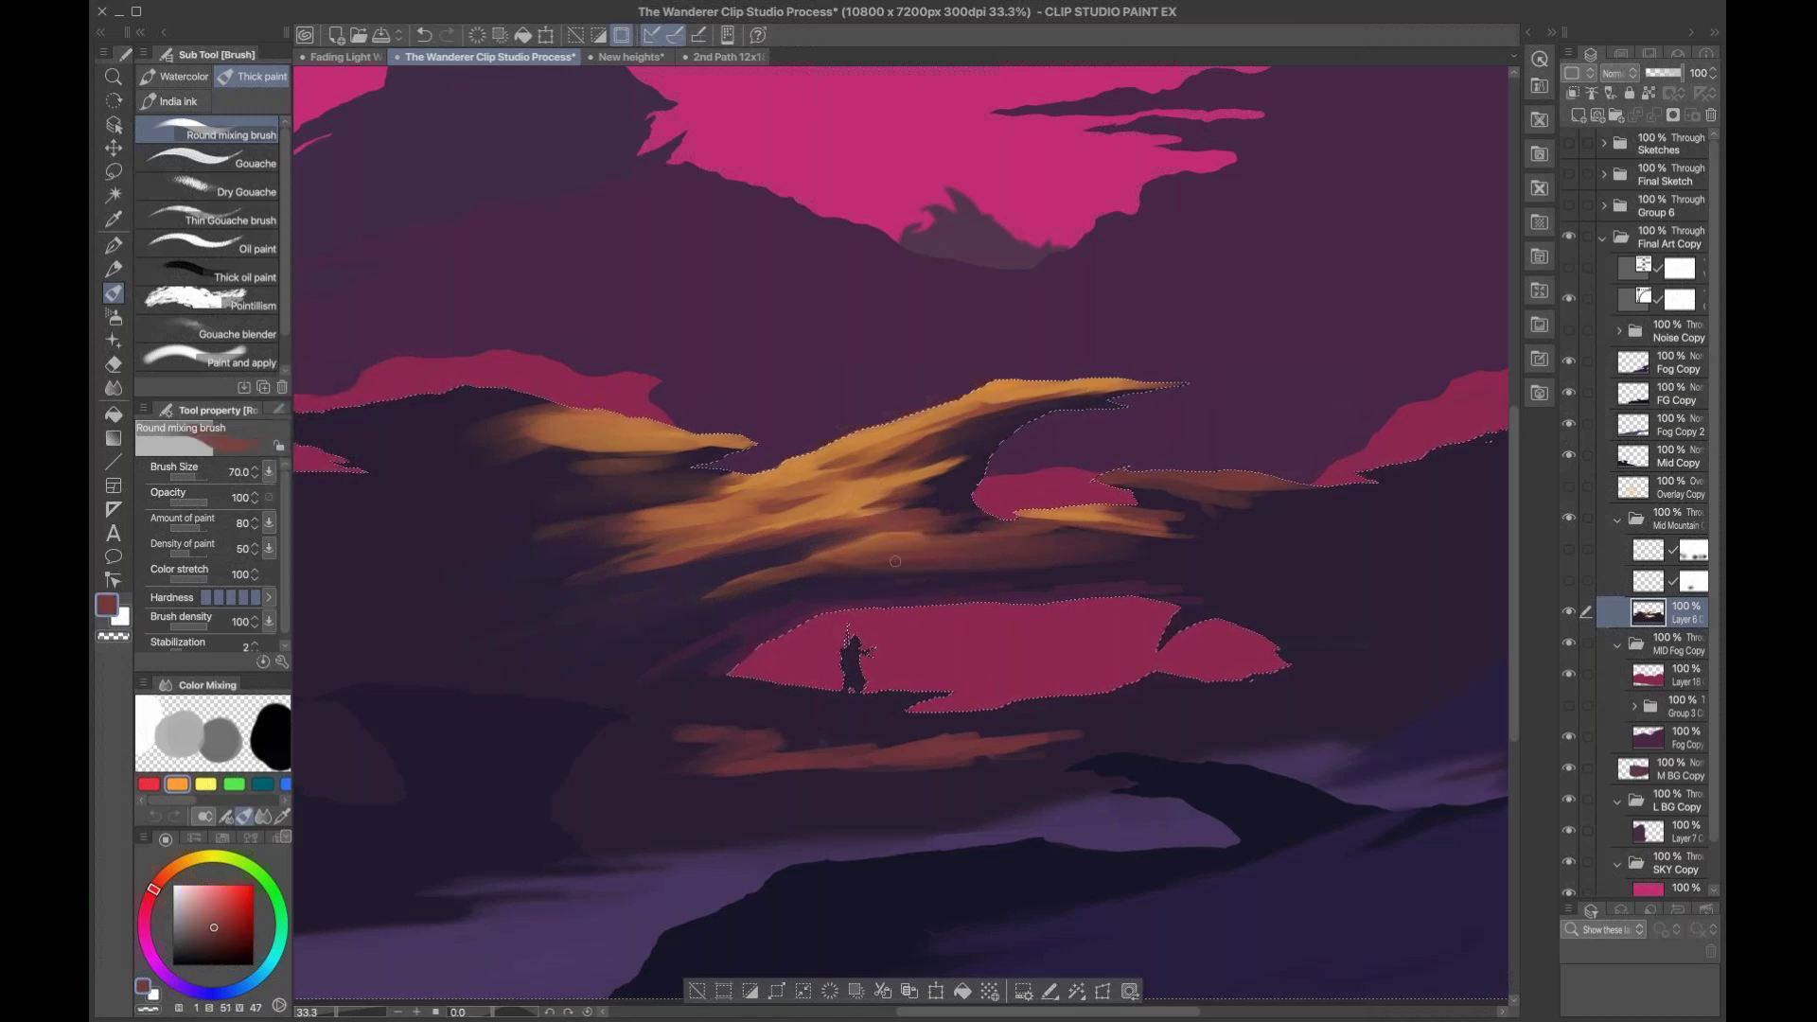
{"action": "key", "text": "bracketright"}
{"action": "key", "text": "bracketright"}
{"action": "key", "text": "bracketright"}
{"action": "mouse_move", "coordinate": [1047, 555]}
{"action": "left_mouse_down"}
{"action": "mouse_move", "coordinate": [1183, 566]}
{"action": "mouse_move", "coordinate": [1235, 561]}
{"action": "mouse_move", "coordinate": [1247, 540]}
{"action": "left_mouse_up"}
{"action": "mouse_move", "coordinate": [1202, 541]}
{"action": "left_mouse_down"}
{"action": "mouse_move", "coordinate": [1161, 494]}
{"action": "mouse_move", "coordinate": [1298, 526]}
{"action": "left_mouse_up"}
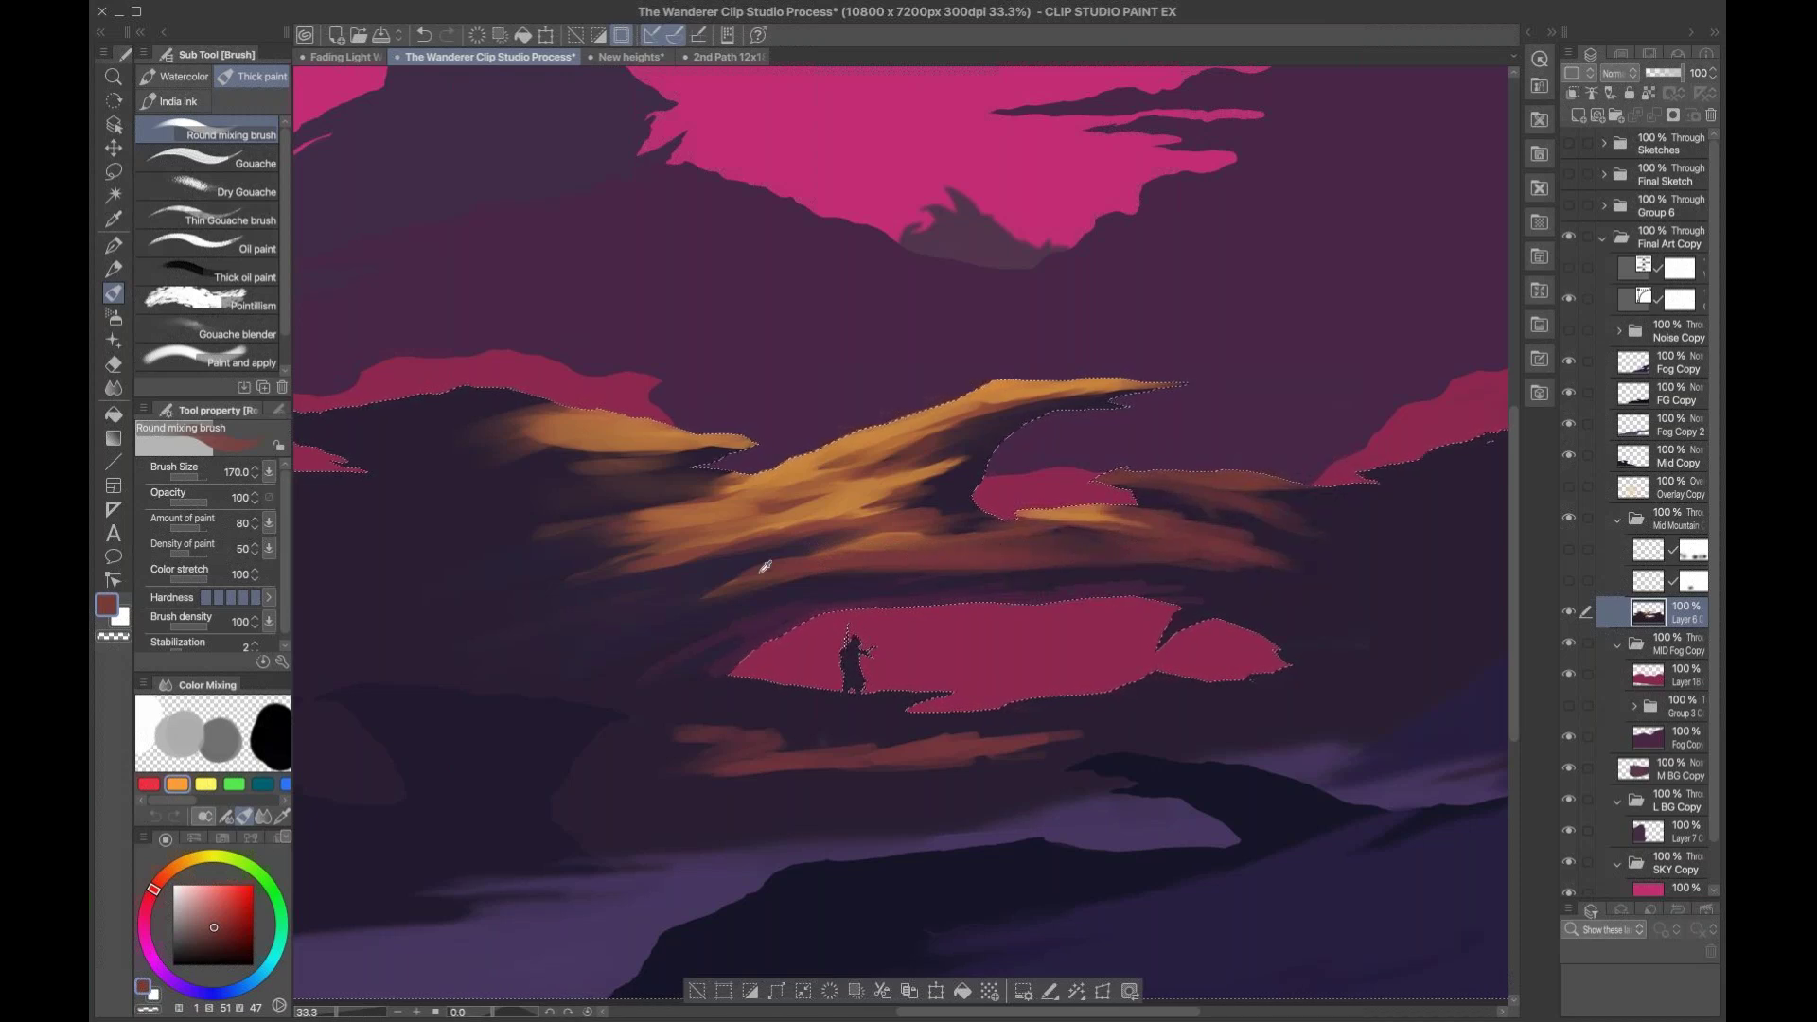
Step: Sample the slope's orange and add highlight strokes over the reddish-brown rock above the arch with the brush at size 100
{"action": "left_click", "coordinate": [790, 454], "text": "alt"}
{"action": "left_click", "coordinate": [855, 459], "text": "alt"}
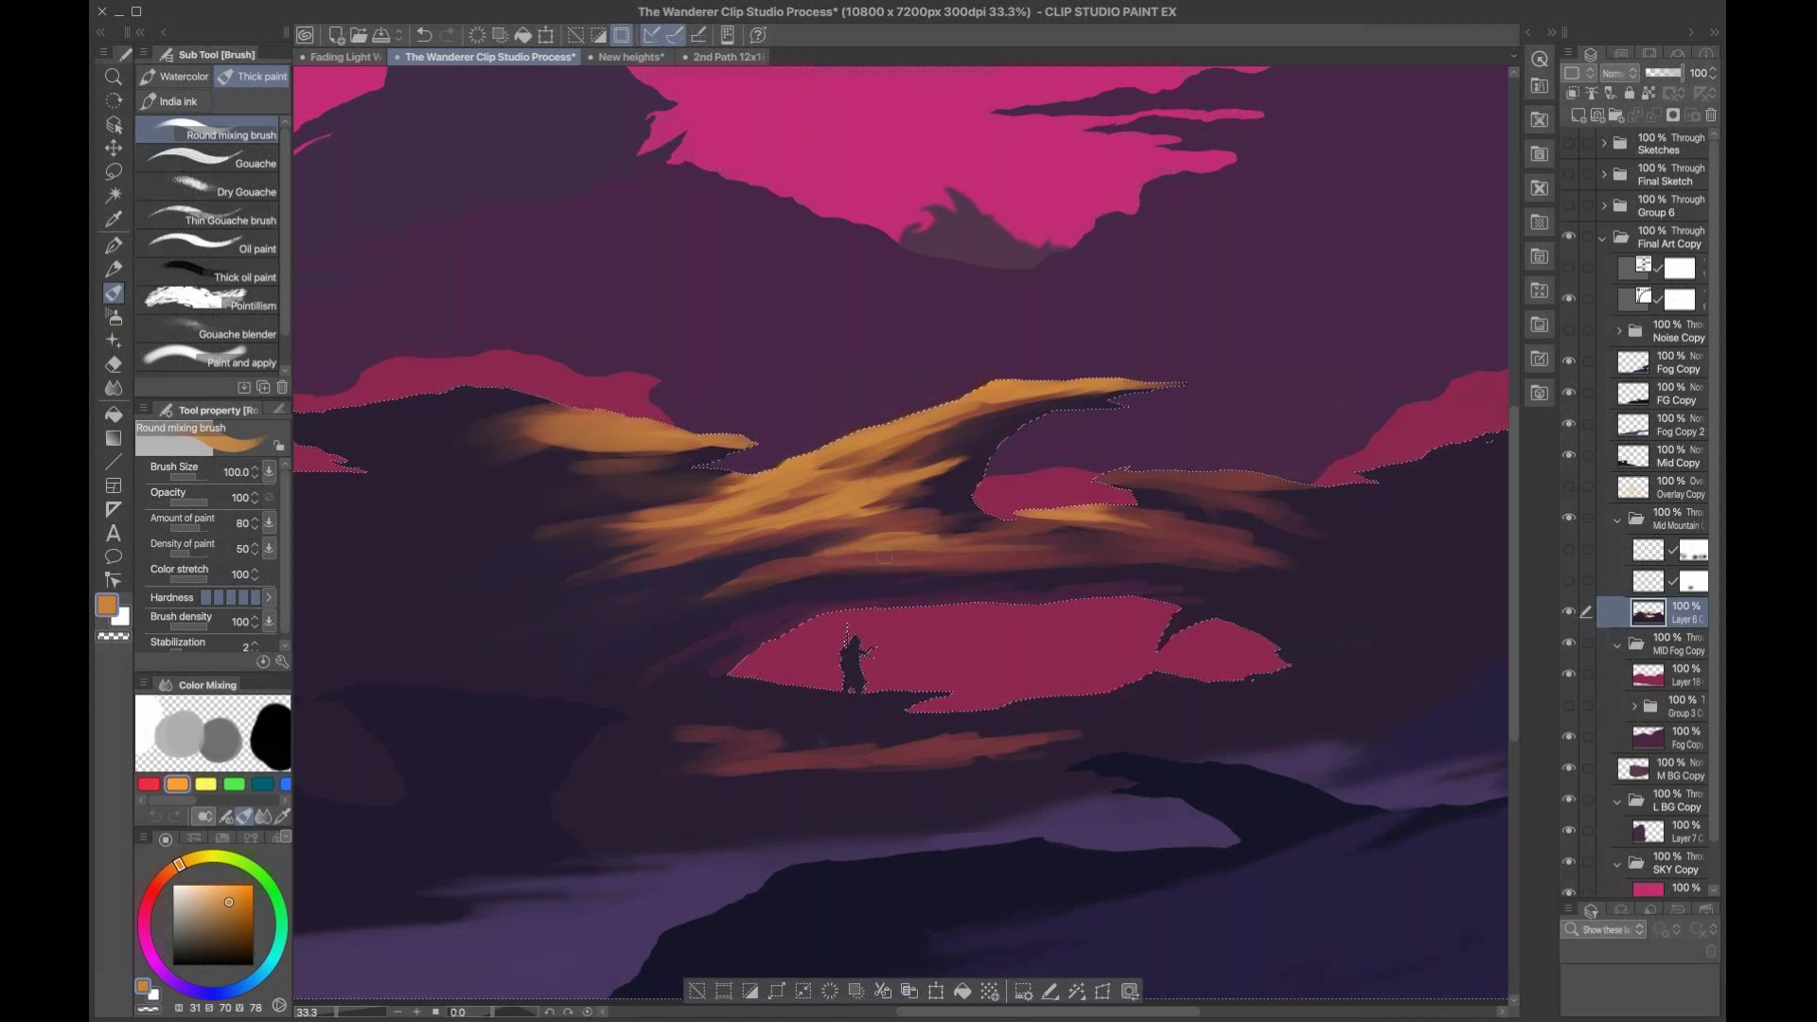
{"action": "mouse_move", "coordinate": [845, 558]}
{"action": "left_mouse_down"}
{"action": "mouse_move", "coordinate": [1036, 561]}
{"action": "mouse_move", "coordinate": [871, 565]}
{"action": "left_mouse_up"}
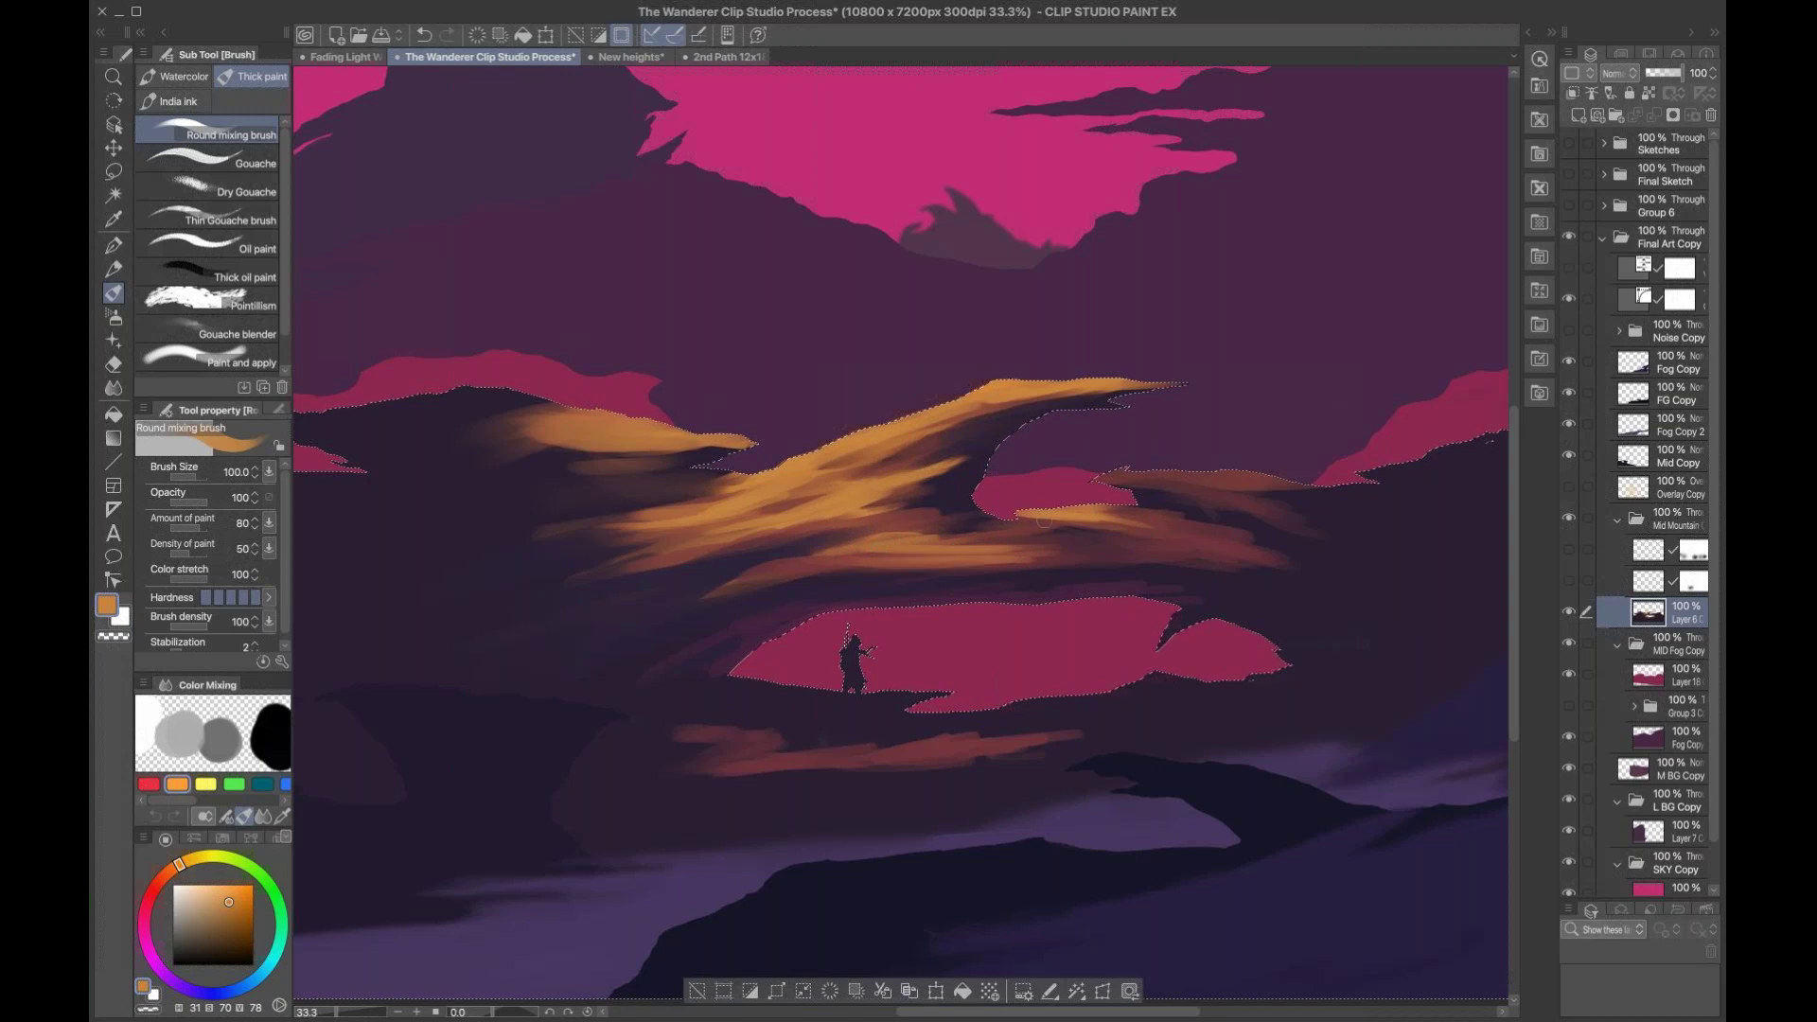
{"action": "left_click_drag", "start_coordinate": [1086, 547], "coordinate": [988, 536]}
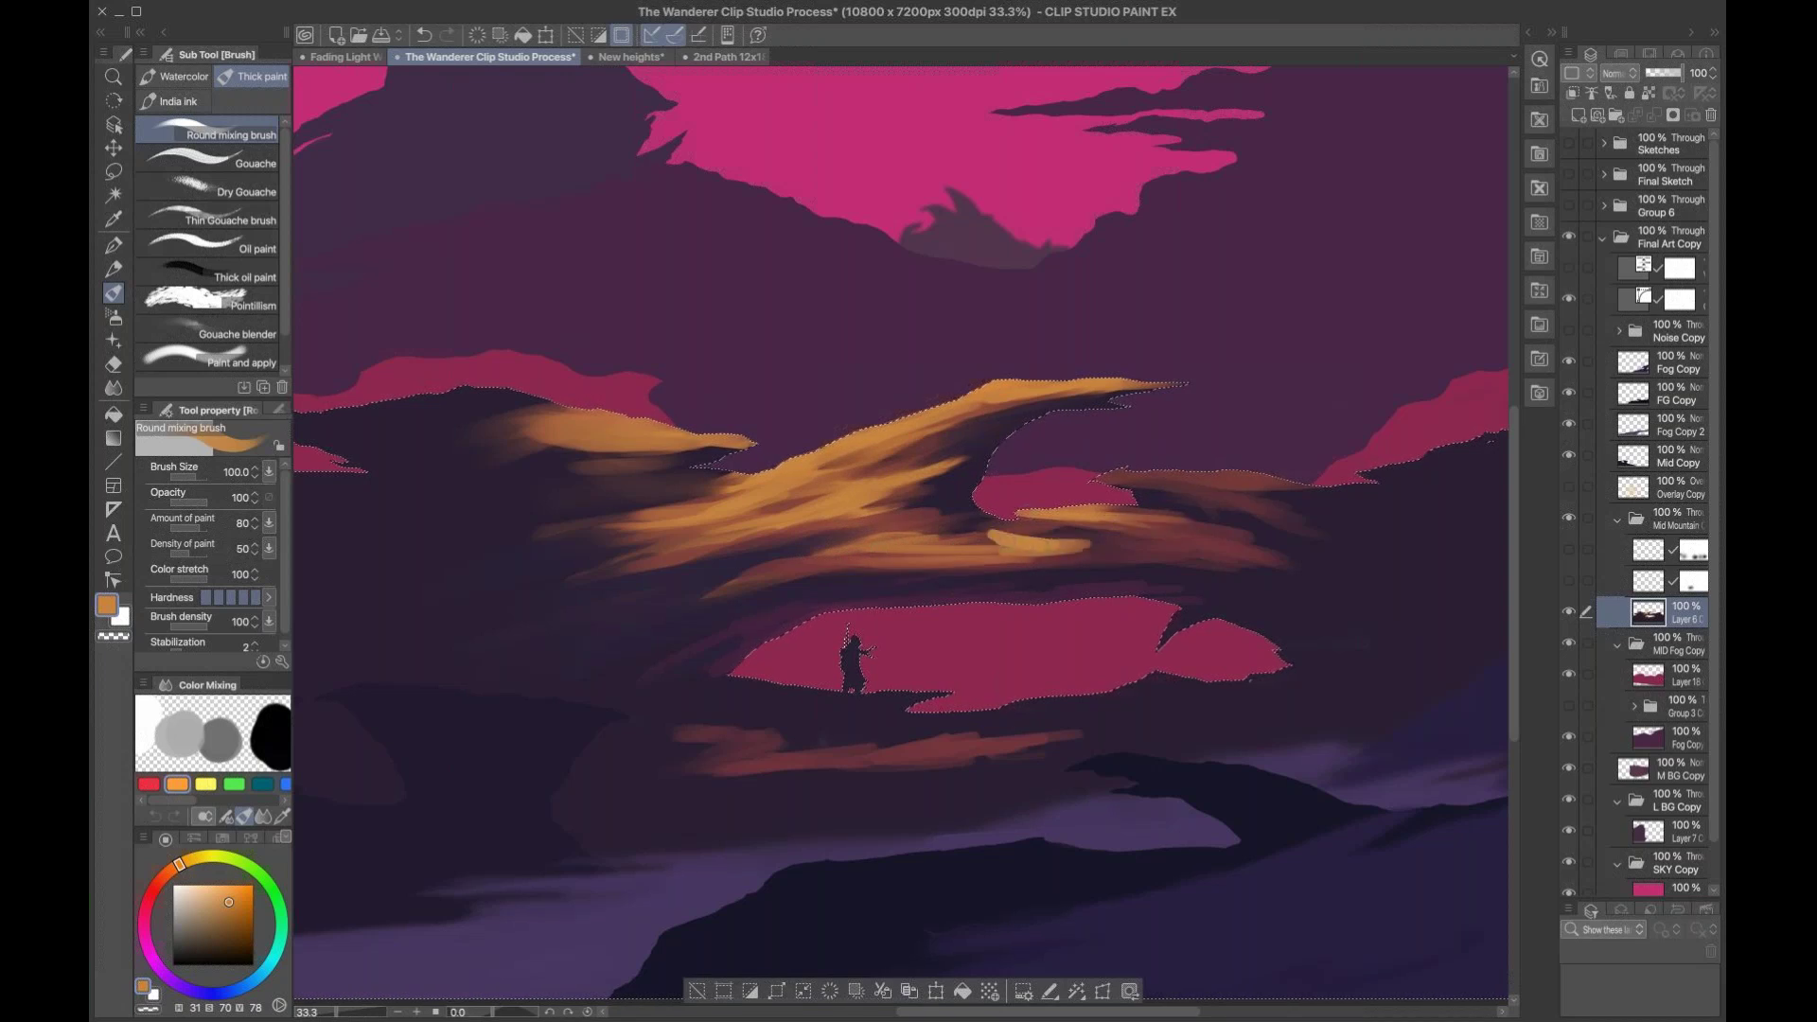
Step: Add orange highlight strokes to the rock above the large arch and along the ridge beside the small arch with the brush between 100 and 170
{"action": "mouse_move", "coordinate": [1125, 547]}
{"action": "left_mouse_down"}
{"action": "mouse_move", "coordinate": [1089, 554]}
{"action": "mouse_move", "coordinate": [1192, 552]}
{"action": "left_mouse_up"}
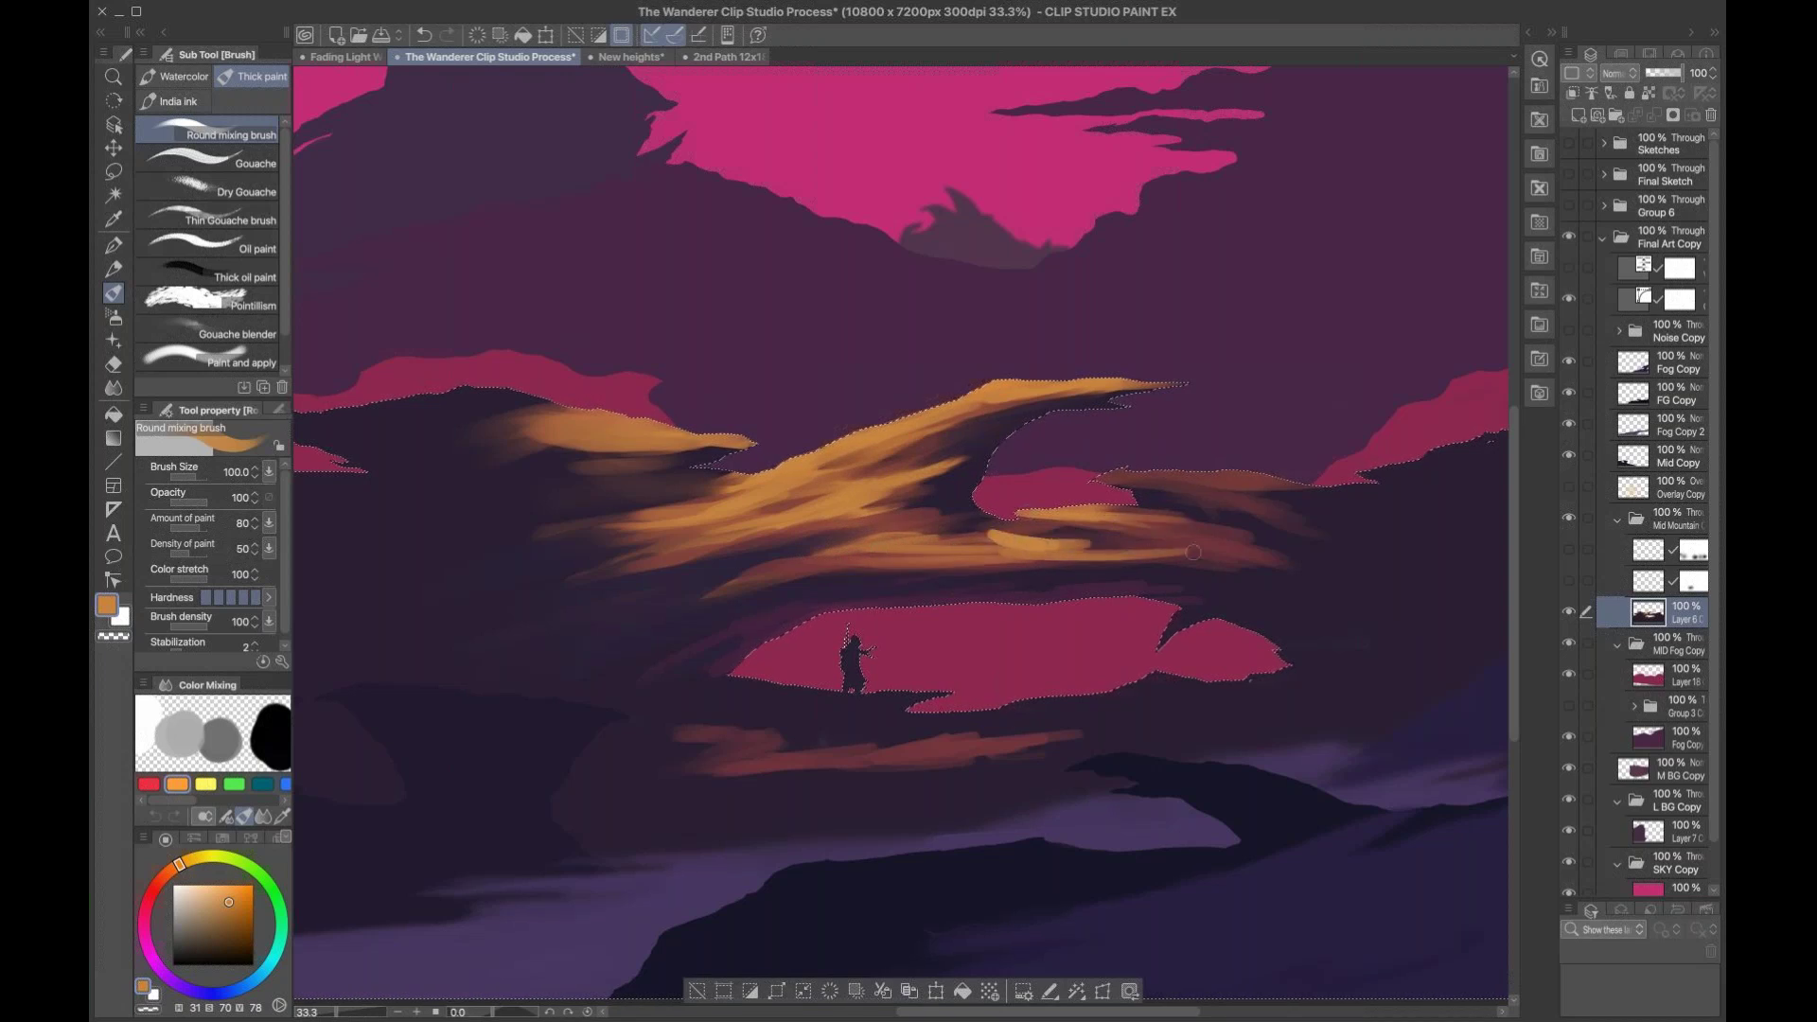
{"action": "key", "text": "bracketright"}
{"action": "mouse_move", "coordinate": [1072, 475]}
{"action": "left_mouse_down"}
{"action": "mouse_move", "coordinate": [1216, 474]}
{"action": "mouse_move", "coordinate": [1089, 480]}
{"action": "mouse_move", "coordinate": [1223, 485]}
{"action": "mouse_move", "coordinate": [1291, 499]}
{"action": "mouse_move", "coordinate": [1207, 507]}
{"action": "mouse_move", "coordinate": [1301, 517]}
{"action": "left_mouse_up"}
{"action": "key", "text": "bracketright"}
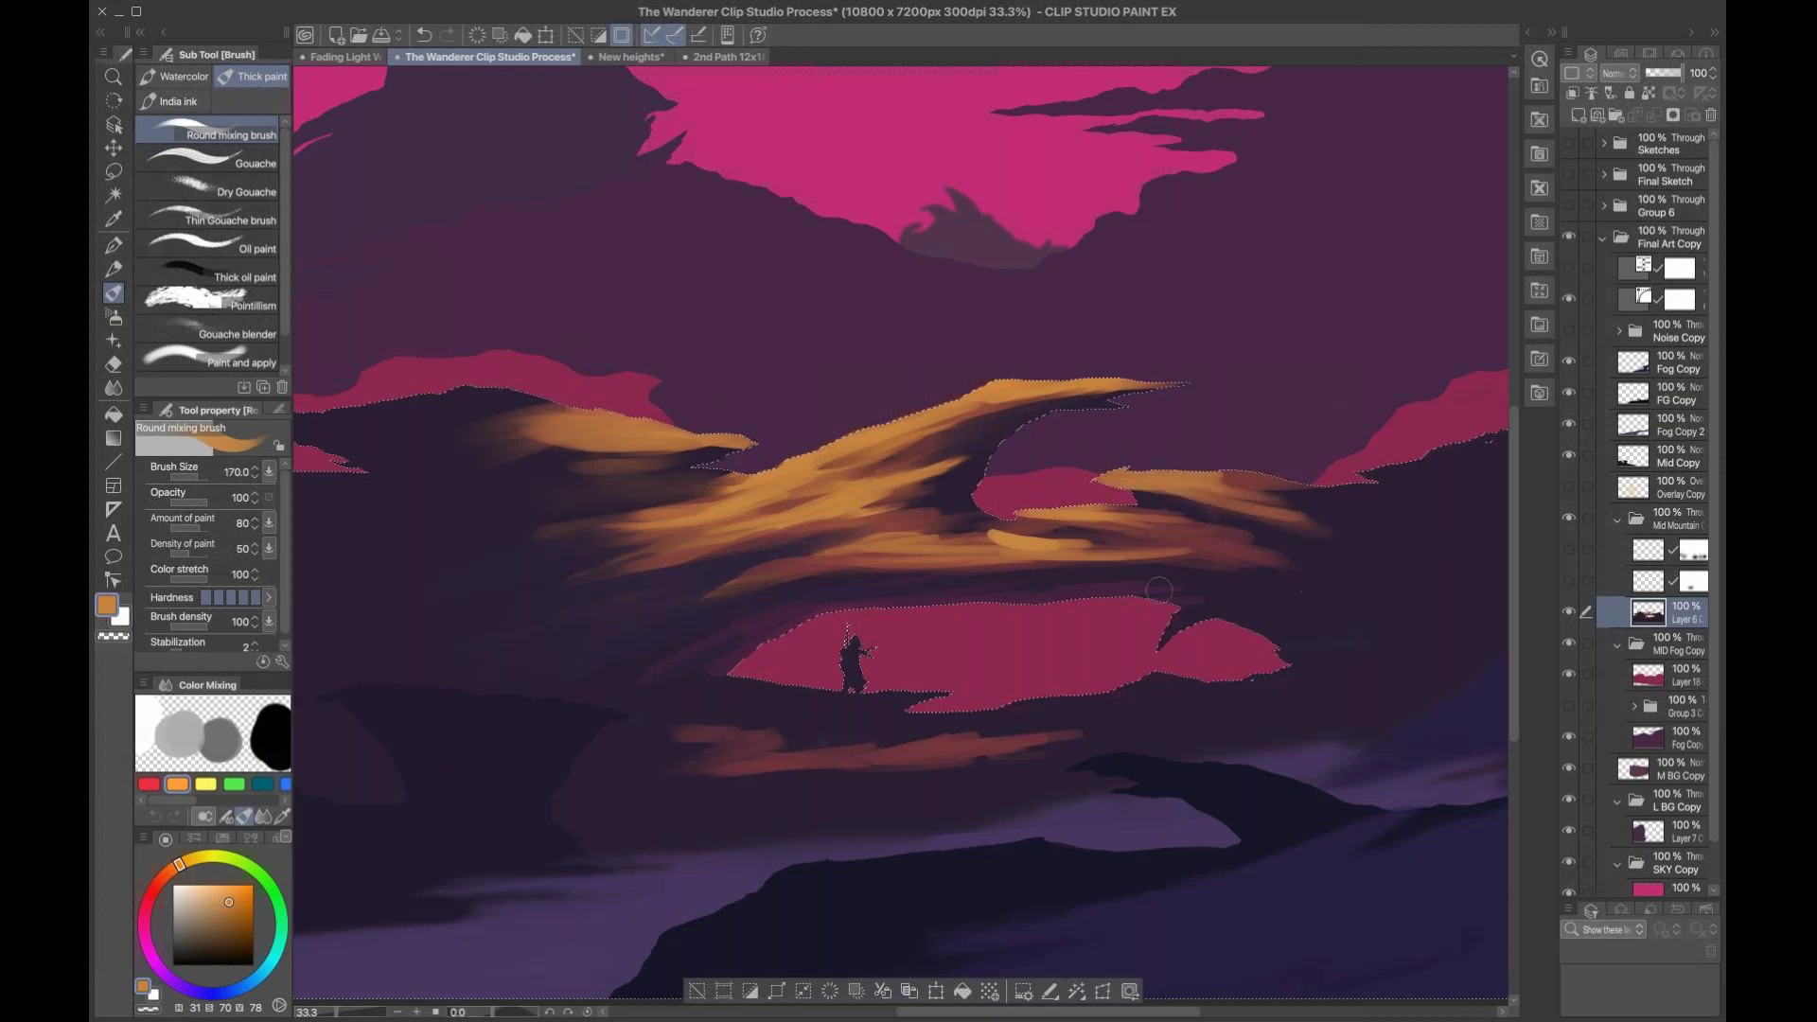
Step: Resize the brush and paint orange highlights over the reddish-brown ledge below the wanderer
{"action": "key", "text": "bracketleft"}
{"action": "key", "text": "bracketleft"}
{"action": "key", "text": "bracketleft"}
{"action": "key", "text": "bracketleft"}
{"action": "key", "text": "bracketleft"}
{"action": "key", "text": "bracketright"}
{"action": "key", "text": "bracketright"}
{"action": "key", "text": "bracketright"}
{"action": "mouse_move", "coordinate": [754, 750]}
{"action": "left_mouse_down"}
{"action": "mouse_move", "coordinate": [814, 733]}
{"action": "mouse_move", "coordinate": [714, 738]}
{"action": "mouse_move", "coordinate": [785, 724]}
{"action": "mouse_move", "coordinate": [809, 740]}
{"action": "mouse_move", "coordinate": [719, 757]}
{"action": "mouse_move", "coordinate": [794, 758]}
{"action": "mouse_move", "coordinate": [894, 733]}
{"action": "mouse_move", "coordinate": [738, 776]}
{"action": "mouse_move", "coordinate": [971, 745]}
{"action": "left_mouse_up"}
Step: Sample the reddish tone on the ledge below the wanderer and brush it softly beneath the orange light with the brush enlarged to 400
{"action": "key", "text": "bracketright"}
{"action": "key", "text": "bracketright"}
{"action": "key", "text": "bracketright"}
{"action": "key", "text": "bracketright"}
{"action": "left_click", "coordinate": [946, 743], "text": "alt"}
{"action": "key", "text": "bracketright"}
{"action": "key", "text": "bracketright"}
{"action": "mouse_move", "coordinate": [814, 757]}
{"action": "left_mouse_down"}
{"action": "mouse_move", "coordinate": [710, 800]}
{"action": "mouse_move", "coordinate": [628, 762]}
{"action": "mouse_move", "coordinate": [681, 752]}
{"action": "mouse_move", "coordinate": [814, 799]}
{"action": "mouse_move", "coordinate": [864, 790]}
{"action": "left_mouse_up"}
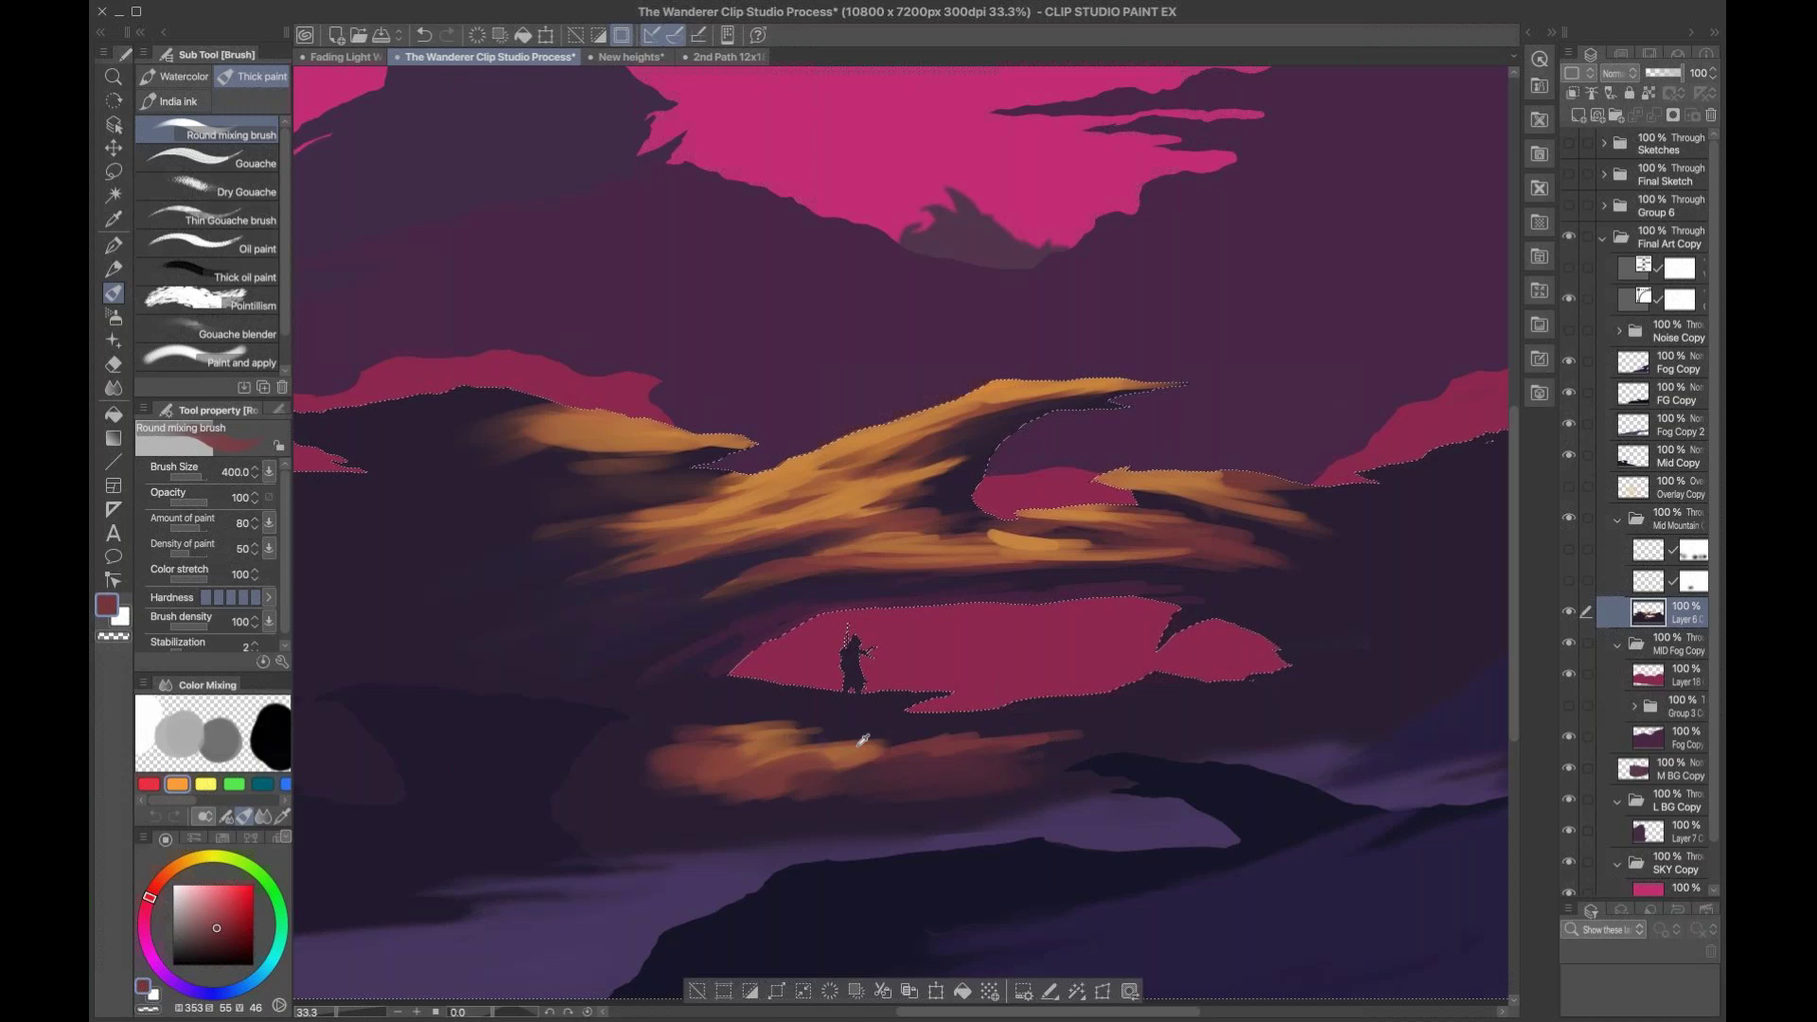
Step: Sample orange-brown from the ledge below the wanderer and blend it toward the ledge's left end, reducing the brush to 80
{"action": "left_click", "coordinate": [861, 755], "text": "alt"}
{"action": "key", "text": "bracketleft"}
{"action": "mouse_move", "coordinate": [861, 754]}
{"action": "left_mouse_down"}
{"action": "mouse_move", "coordinate": [894, 771]}
{"action": "mouse_move", "coordinate": [738, 790]}
{"action": "mouse_move", "coordinate": [606, 754]}
{"action": "left_mouse_up"}
{"action": "key", "text": "bracketleft"}
{"action": "key", "text": "bracketleft"}
{"action": "key", "text": "bracketleft"}
{"action": "key", "text": "bracketleft"}
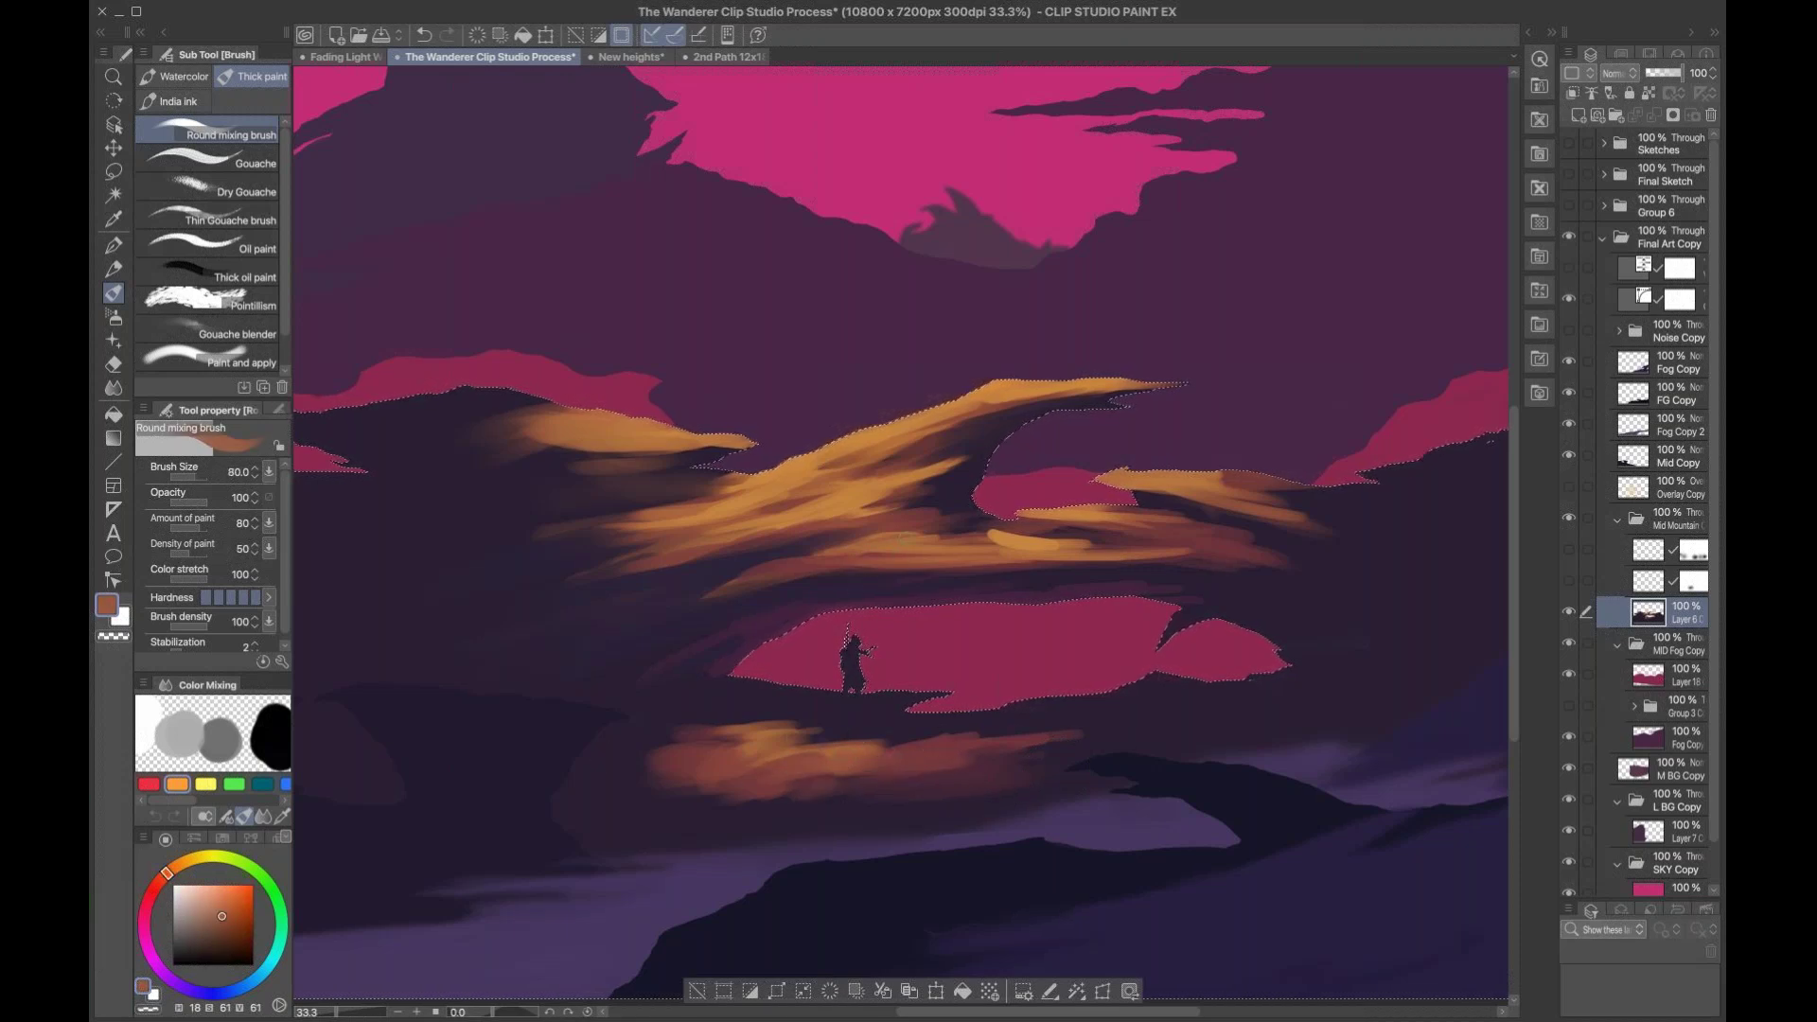
{"action": "left_click", "coordinate": [787, 508], "text": "alt"}
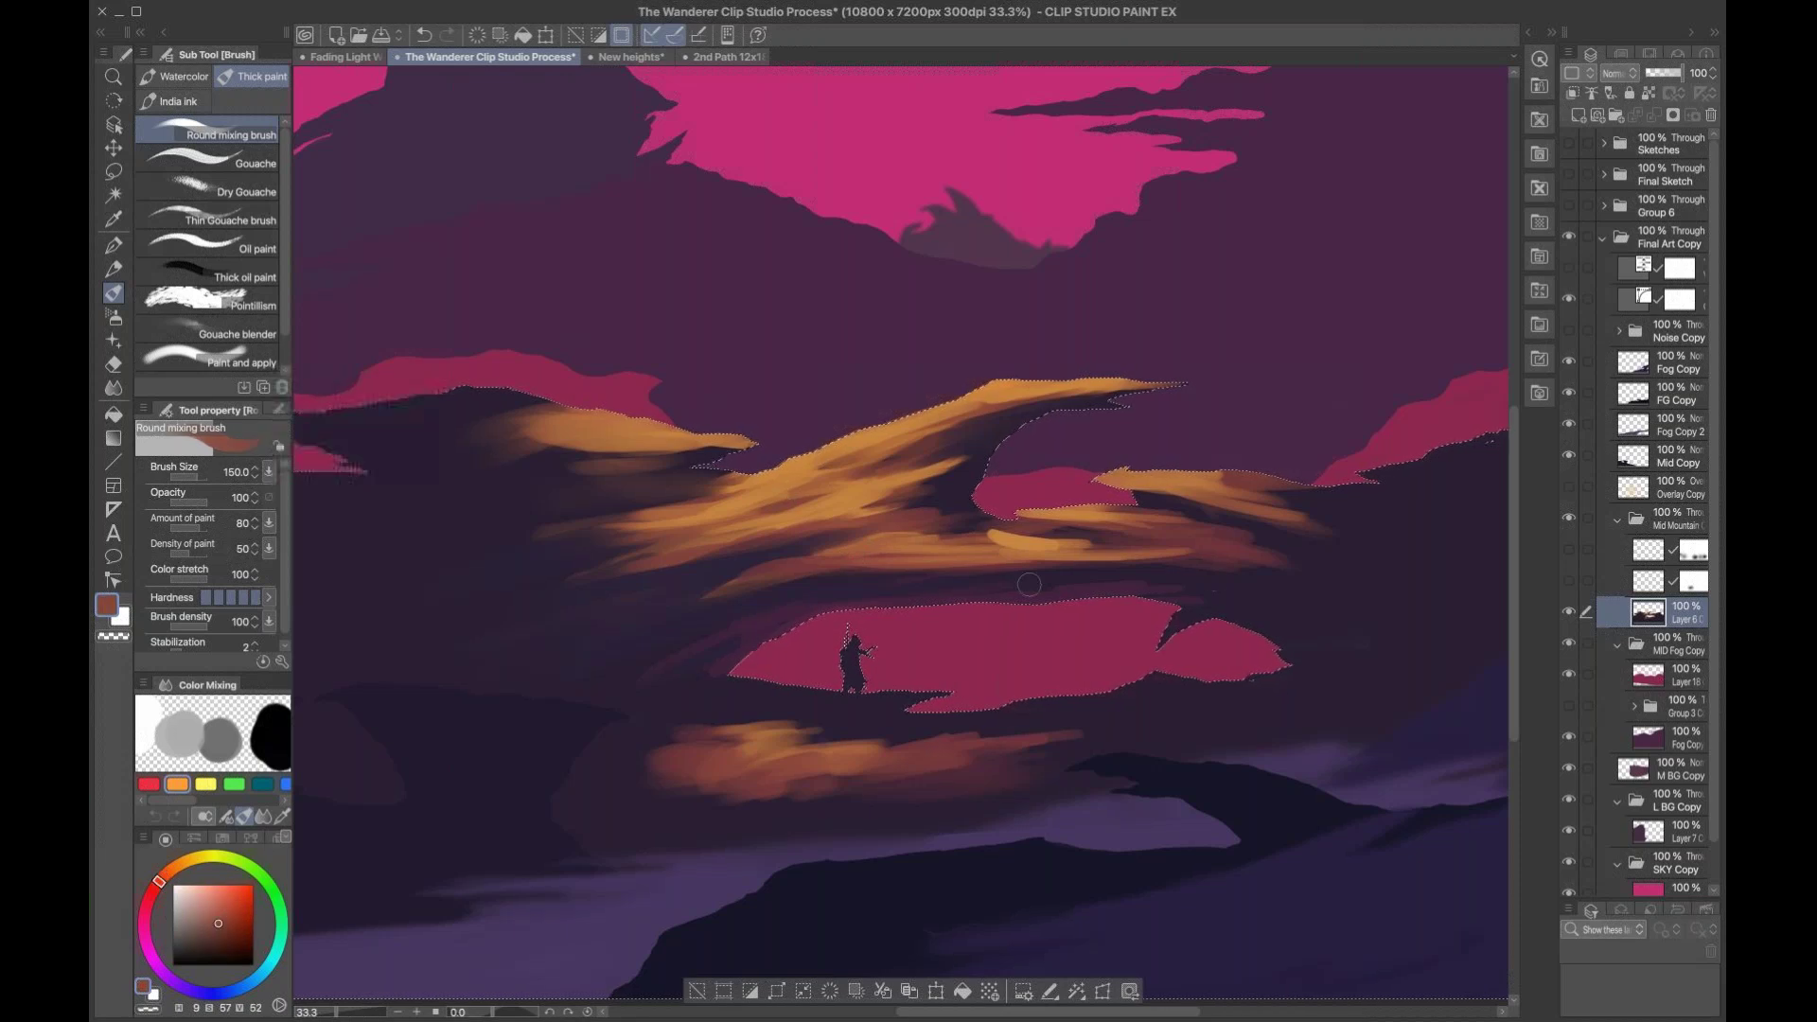
{"action": "left_click_drag", "start_coordinate": [1021, 616], "coordinate": [973, 677]}
{"action": "left_click", "coordinate": [730, 660], "text": "alt"}
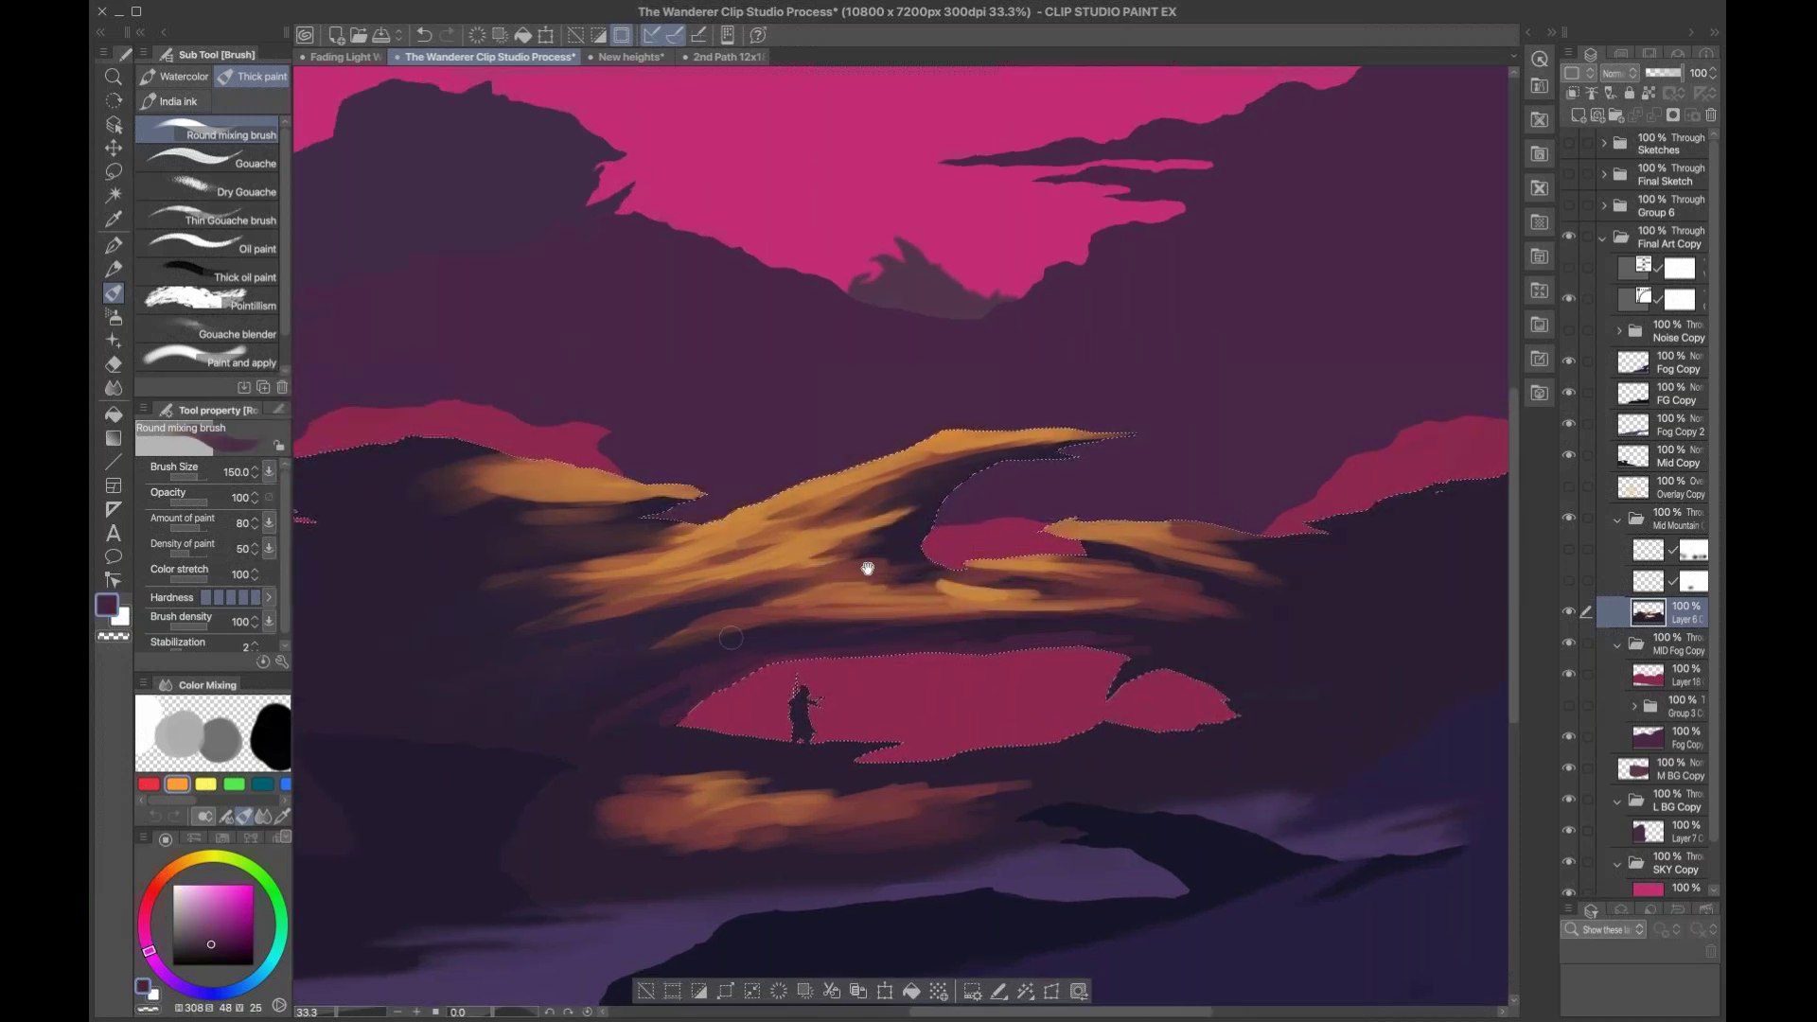
Step: Sample violet from the ground mist and brush it over the left rock mass with the brush enlarged to 400
{"action": "scroll", "coordinate": [957, 551], "scroll_direction": "right", "scroll_amount": 3}
{"action": "key", "text": "/"}
{"action": "scroll", "coordinate": [1067, 613], "scroll_direction": "down", "scroll_amount": 3}
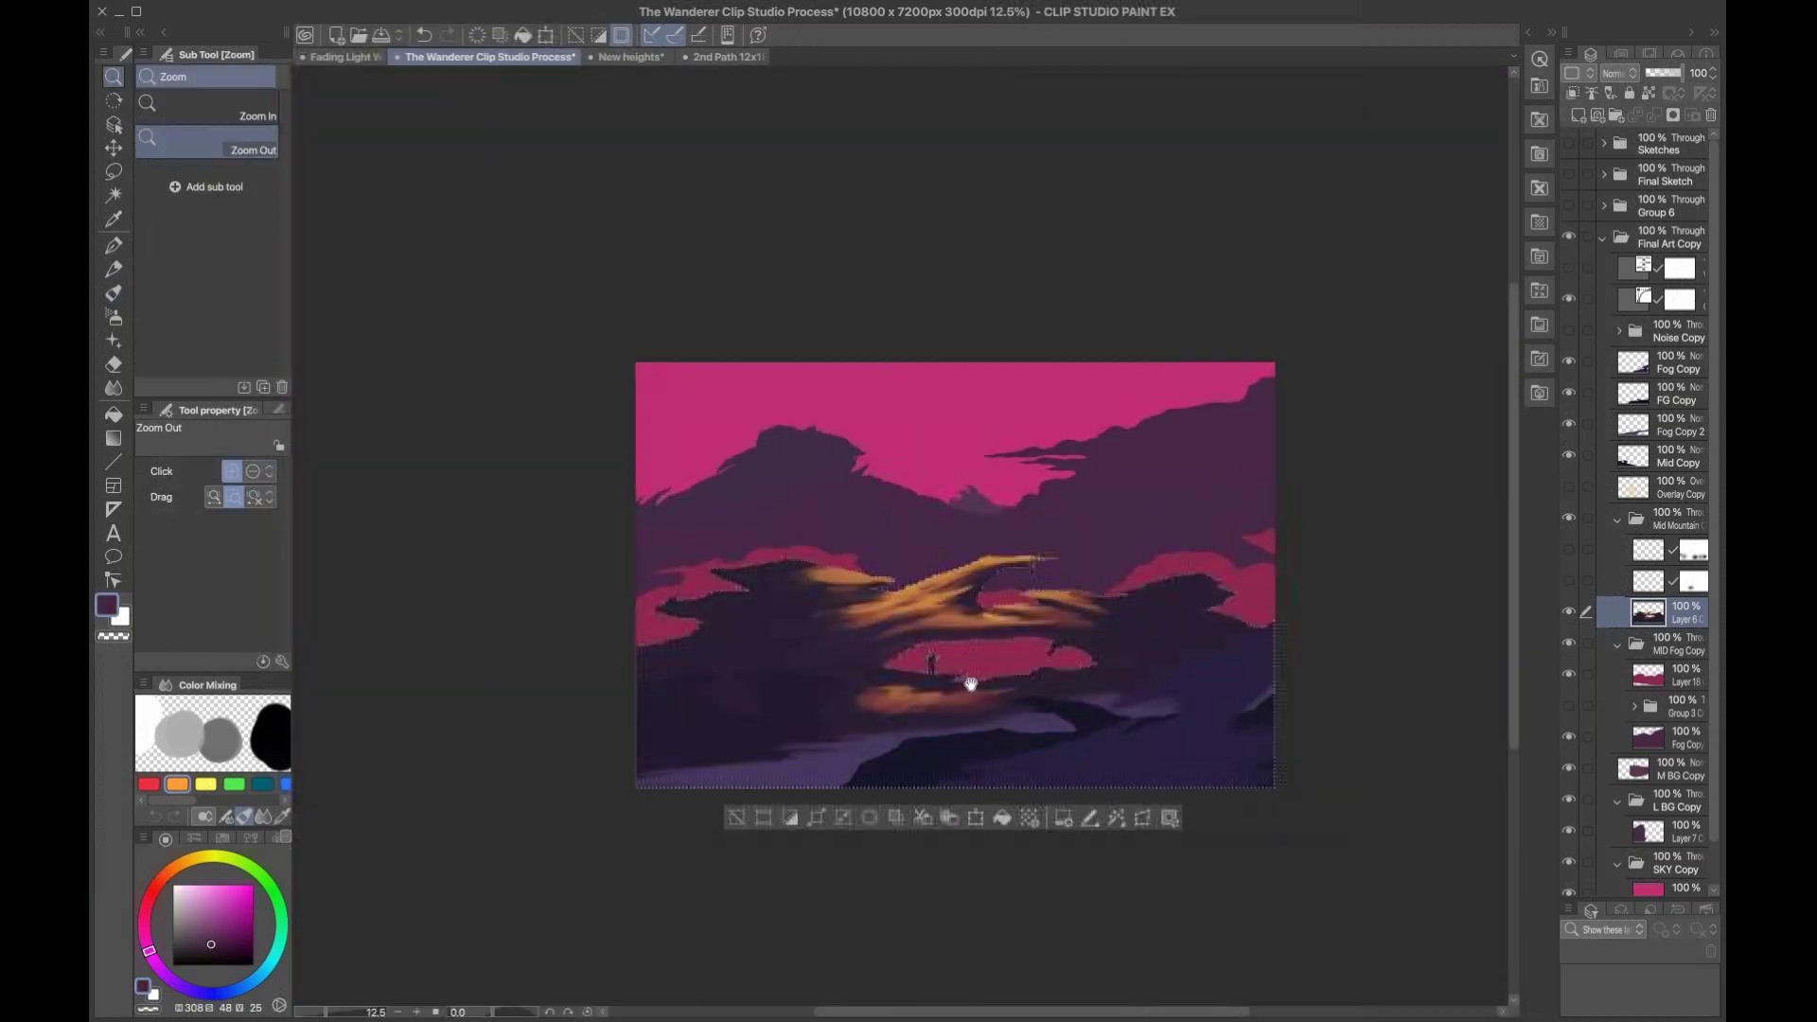
{"action": "scroll", "coordinate": [937, 653], "scroll_direction": "up", "scroll_amount": 2}
{"action": "key", "text": "b"}
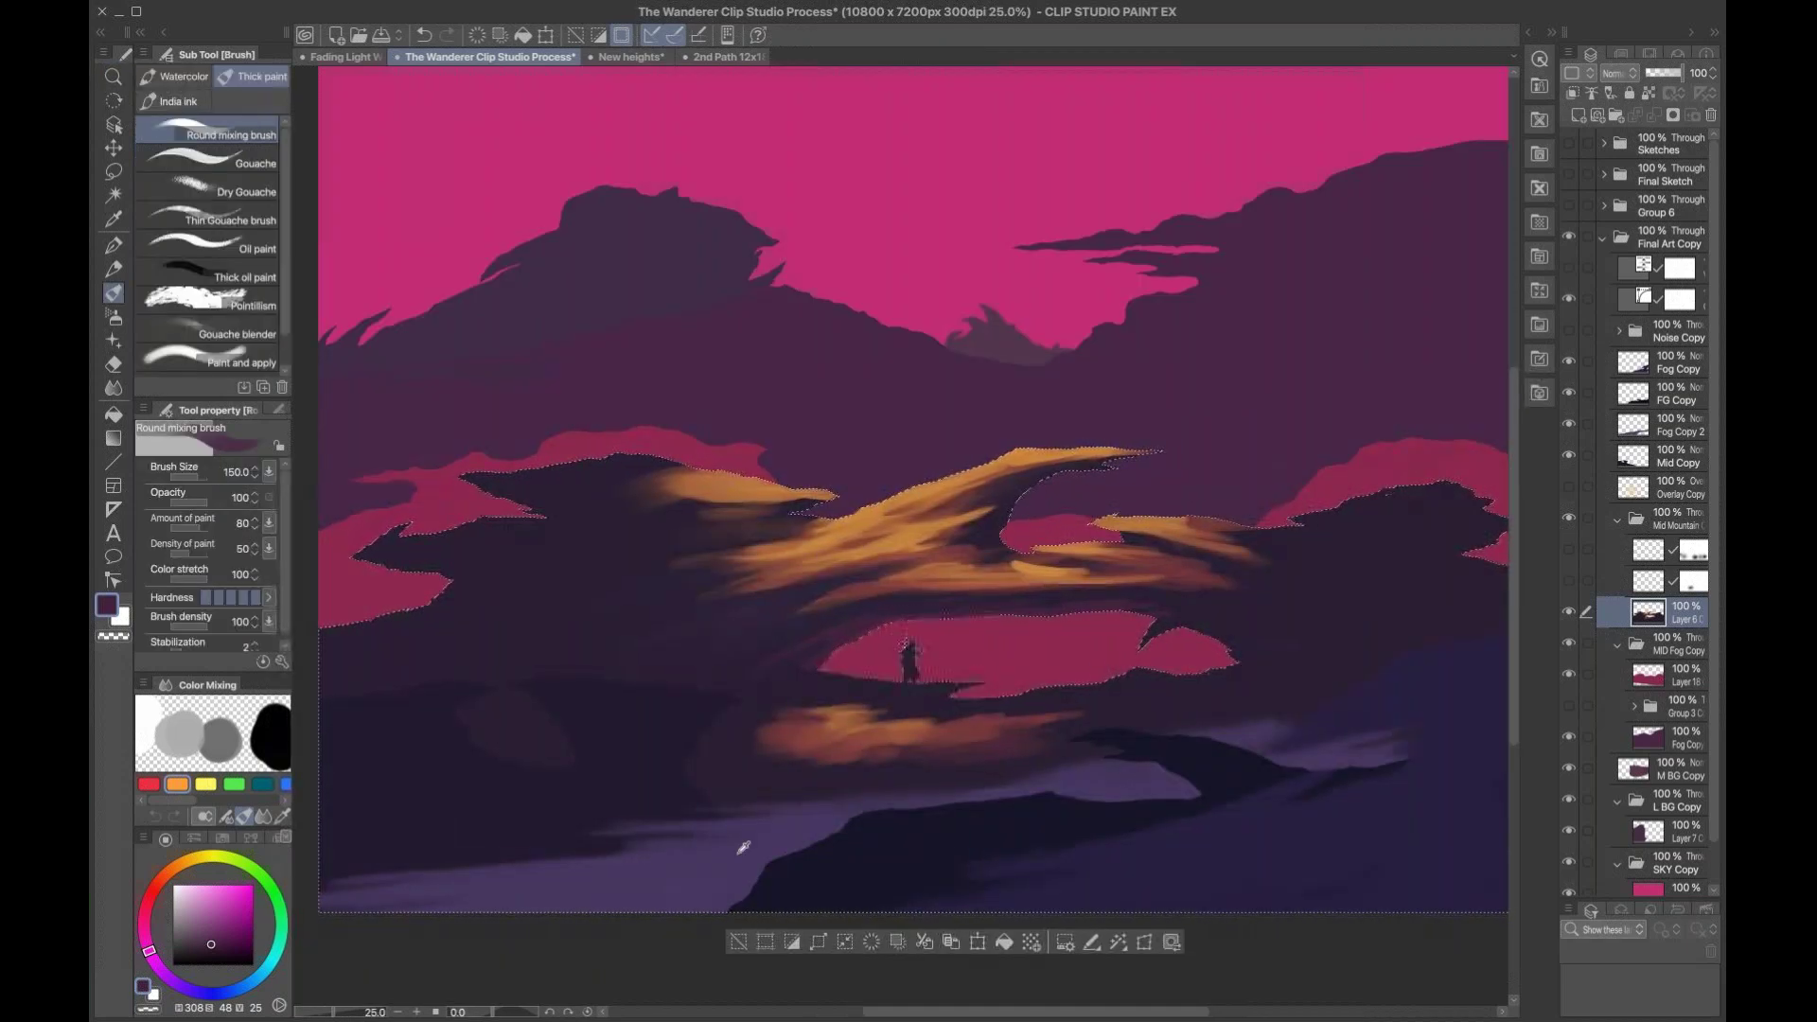
{"action": "left_click", "coordinate": [728, 793], "text": "alt"}
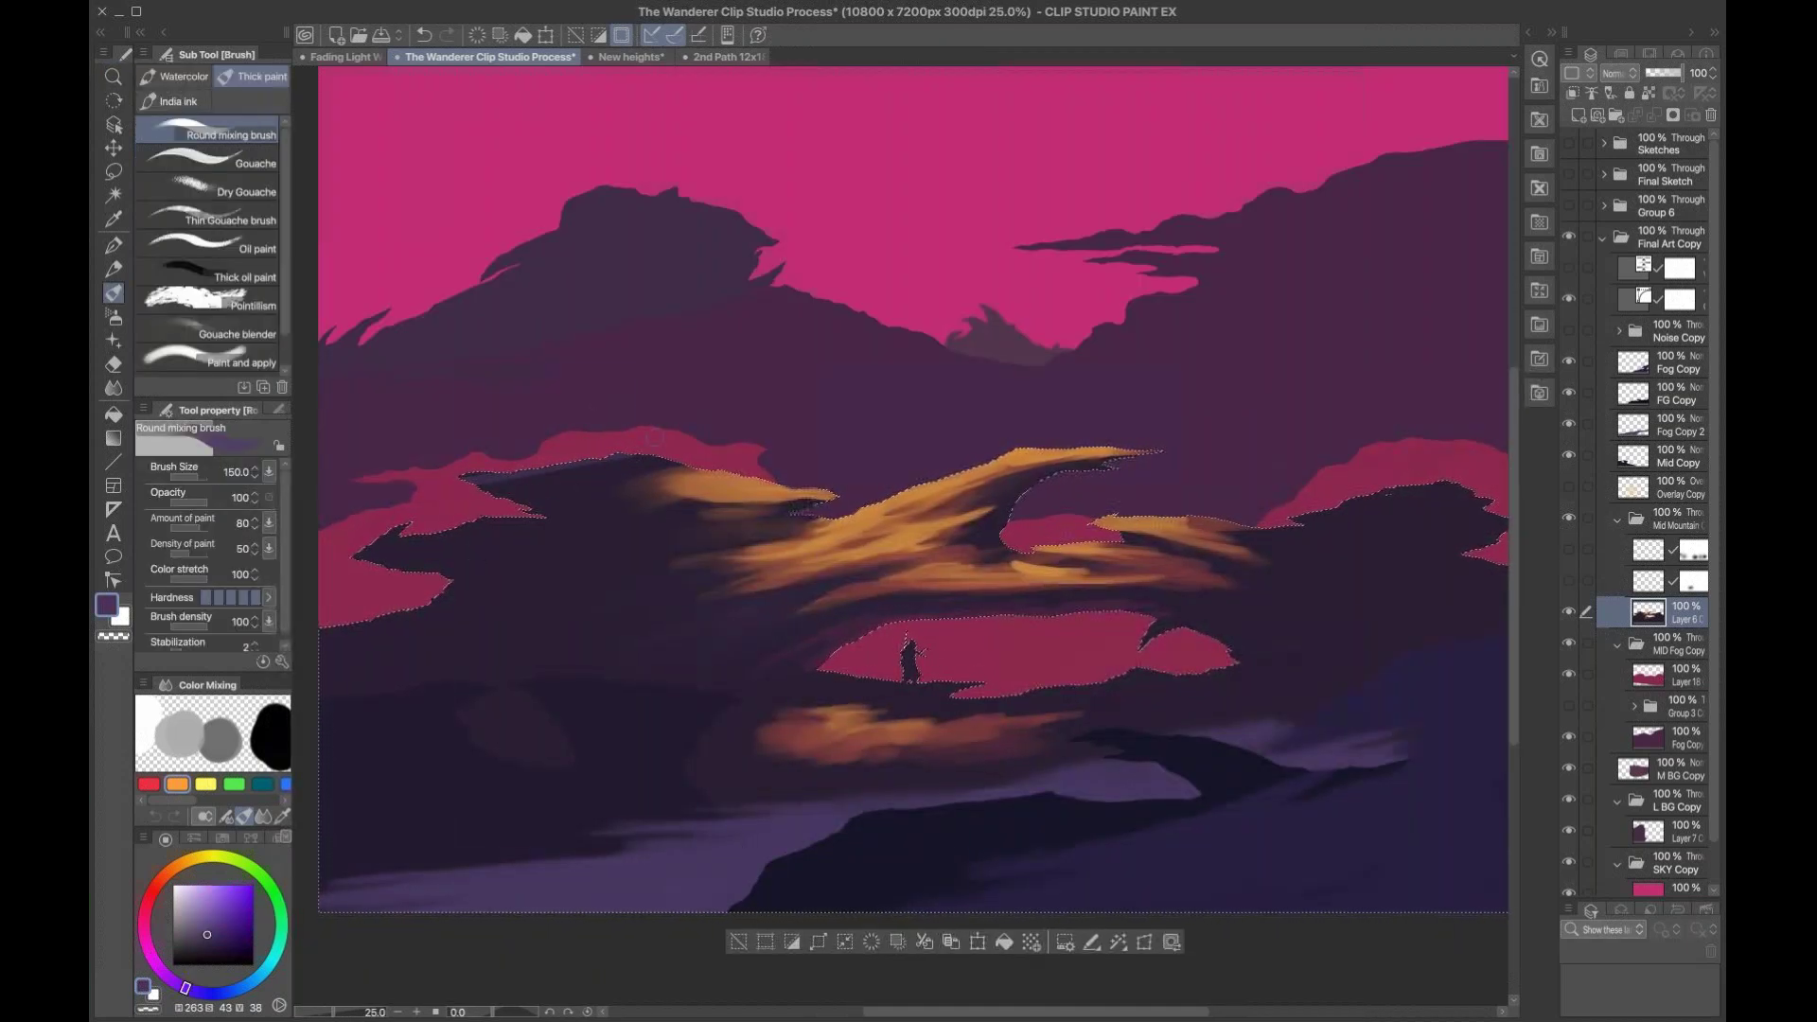
{"action": "key", "text": "bracketright"}
{"action": "key", "text": "bracketright"}
{"action": "key", "text": "bracketright"}
{"action": "left_click", "coordinate": [709, 869], "text": "alt"}
{"action": "left_click", "coordinate": [705, 877], "text": "alt"}
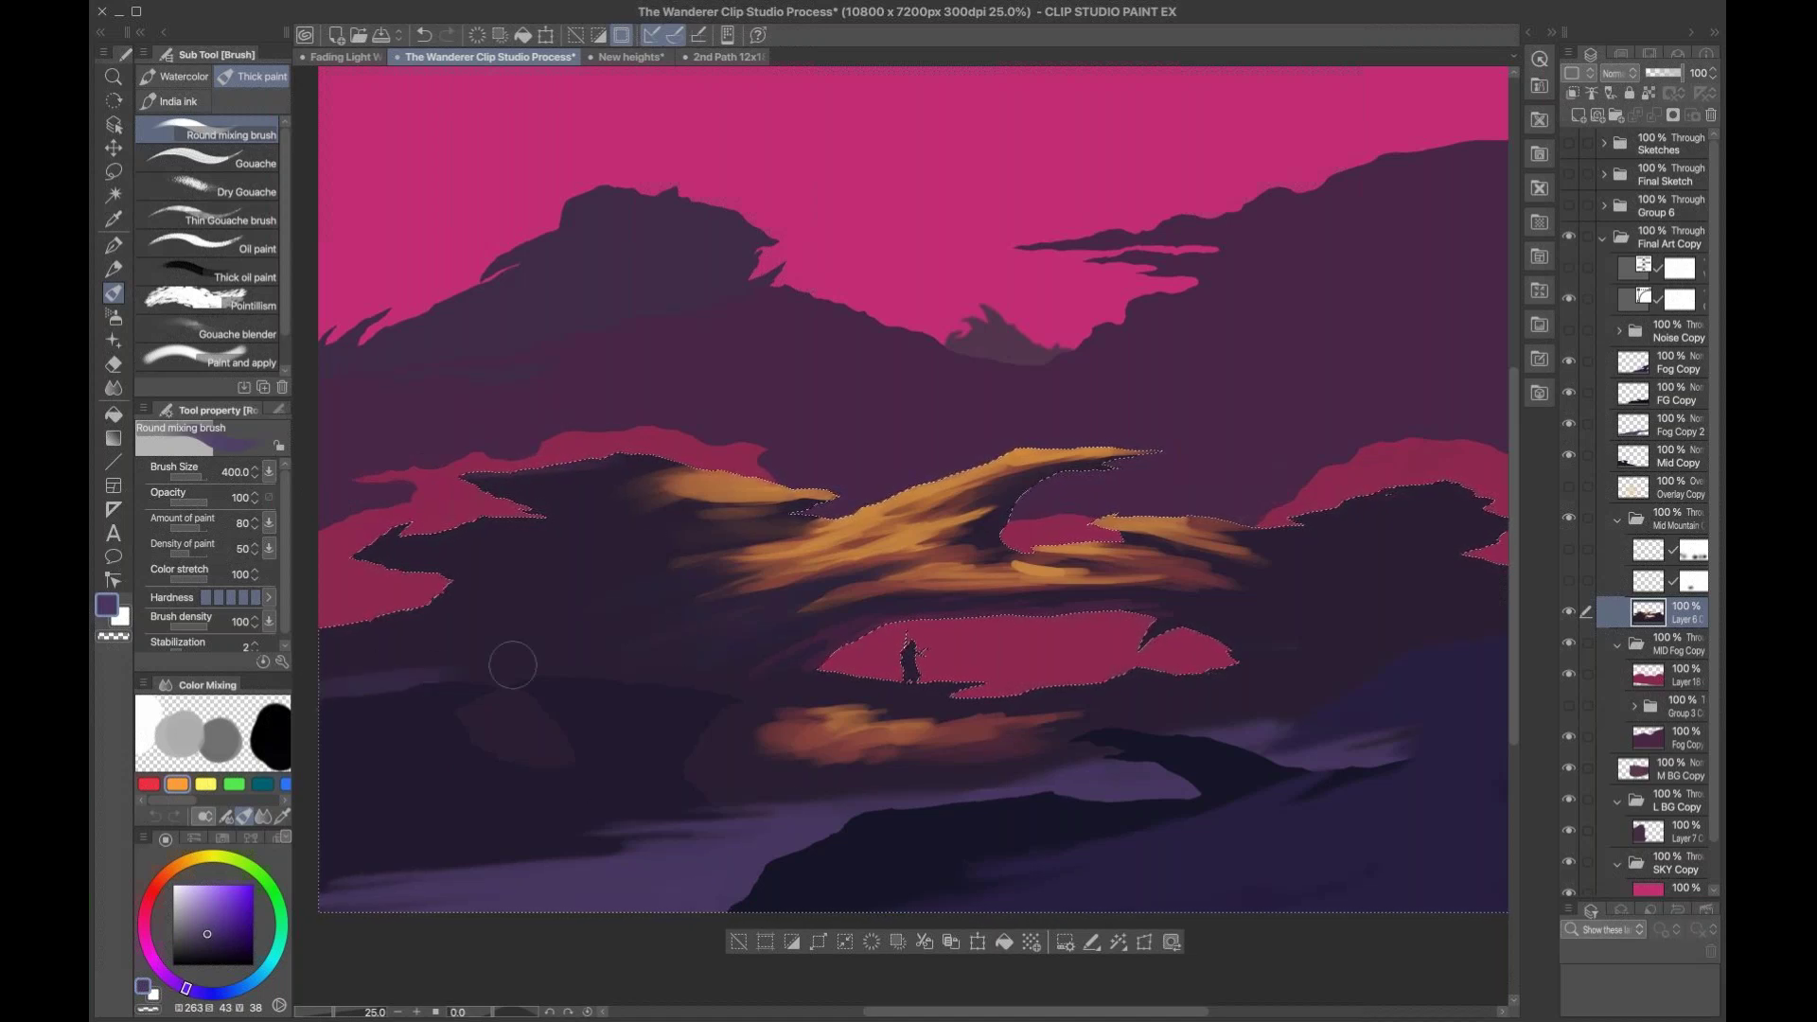
{"action": "left_click_drag", "start_coordinate": [449, 600], "coordinate": [530, 581]}
Step: Enlarge the brush further and glaze violet across the left rock mass up to the orange-lit ridge
{"action": "key", "text": "bracketright"}
{"action": "key", "text": "bracketright"}
{"action": "key", "text": "bracketright"}
{"action": "key", "text": "bracketright"}
{"action": "key", "text": "bracketright"}
{"action": "key", "text": "bracketright"}
{"action": "key", "text": "bracketright"}
{"action": "key", "text": "bracketright"}
{"action": "mouse_move", "coordinate": [359, 558]}
{"action": "left_mouse_down"}
{"action": "mouse_move", "coordinate": [407, 567]}
{"action": "mouse_move", "coordinate": [568, 455]}
{"action": "mouse_move", "coordinate": [735, 478]}
{"action": "mouse_move", "coordinate": [662, 530]}
{"action": "left_mouse_up"}
Step: Glaze violet over the lower left rocks and the small hollow in them with the brush at 700
{"action": "key", "text": "bracketleft"}
{"action": "key", "text": "bracketleft"}
{"action": "key", "text": "bracketleft"}
{"action": "key", "text": "bracketleft"}
{"action": "key", "text": "bracketleft"}
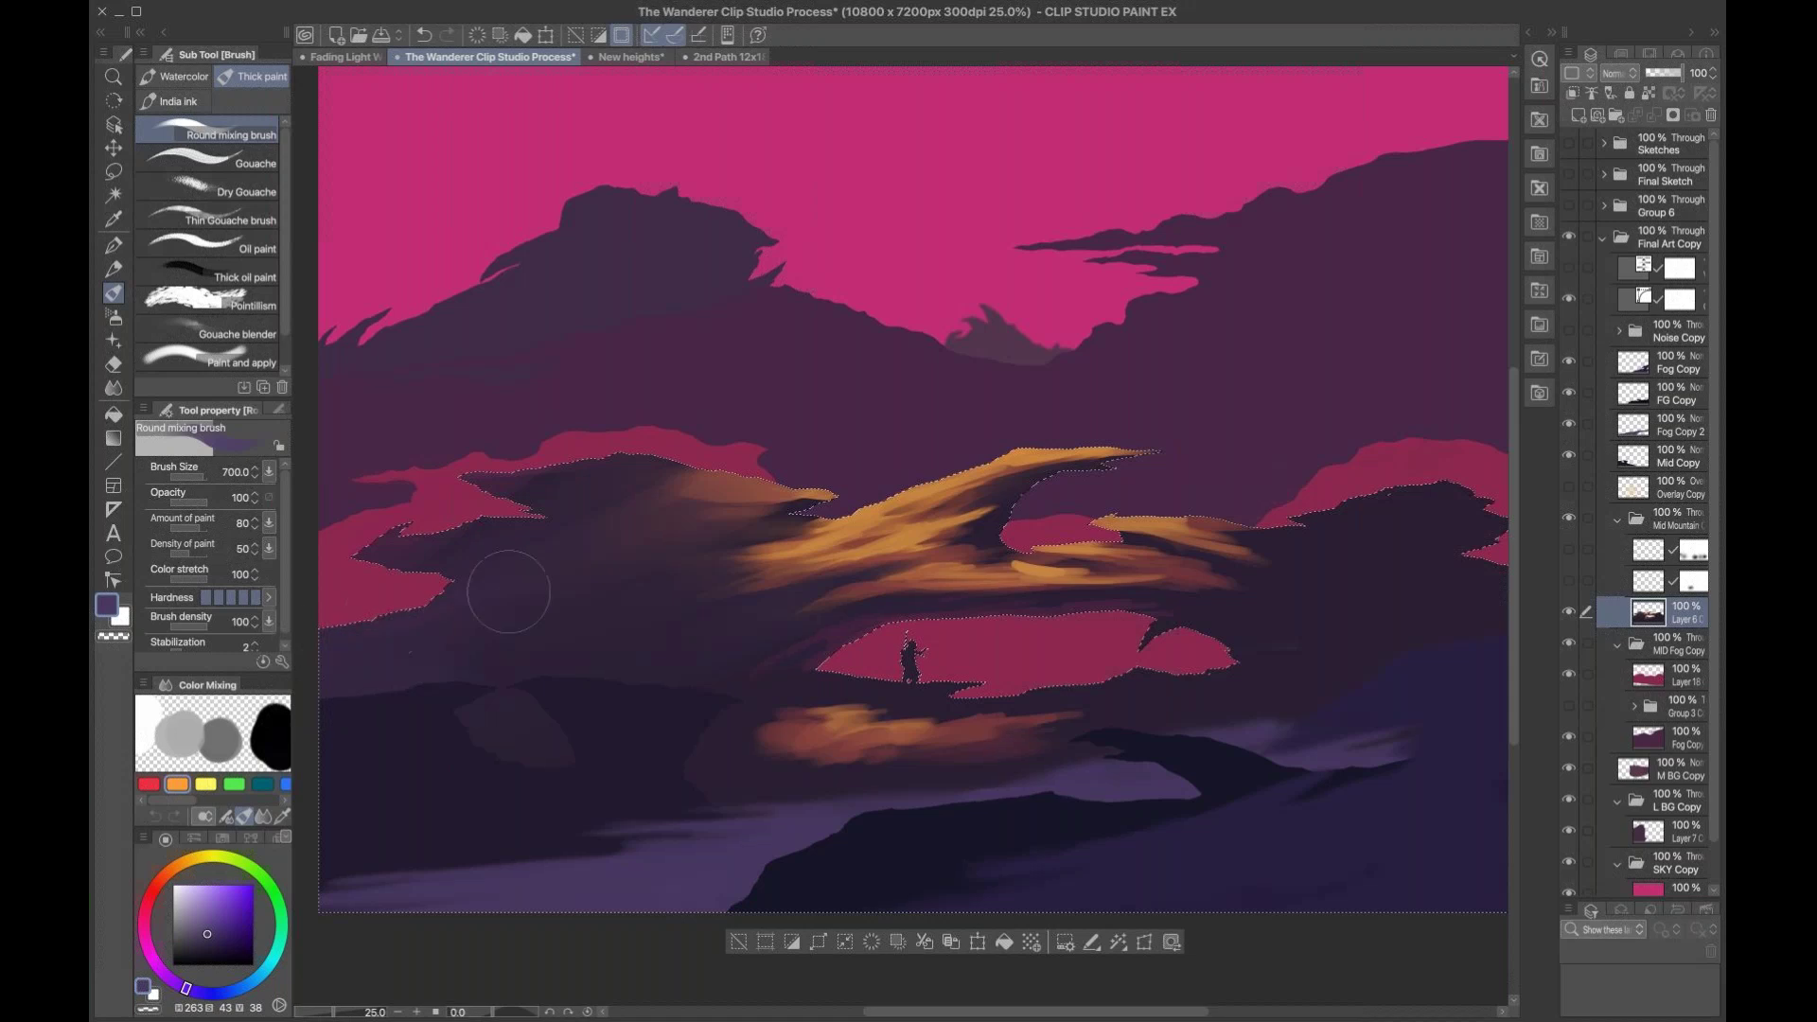
{"action": "mouse_move", "coordinate": [406, 649]}
{"action": "left_mouse_down"}
{"action": "mouse_move", "coordinate": [565, 689]}
{"action": "mouse_move", "coordinate": [507, 770]}
{"action": "mouse_move", "coordinate": [466, 741]}
{"action": "mouse_move", "coordinate": [603, 691]}
{"action": "left_mouse_up"}
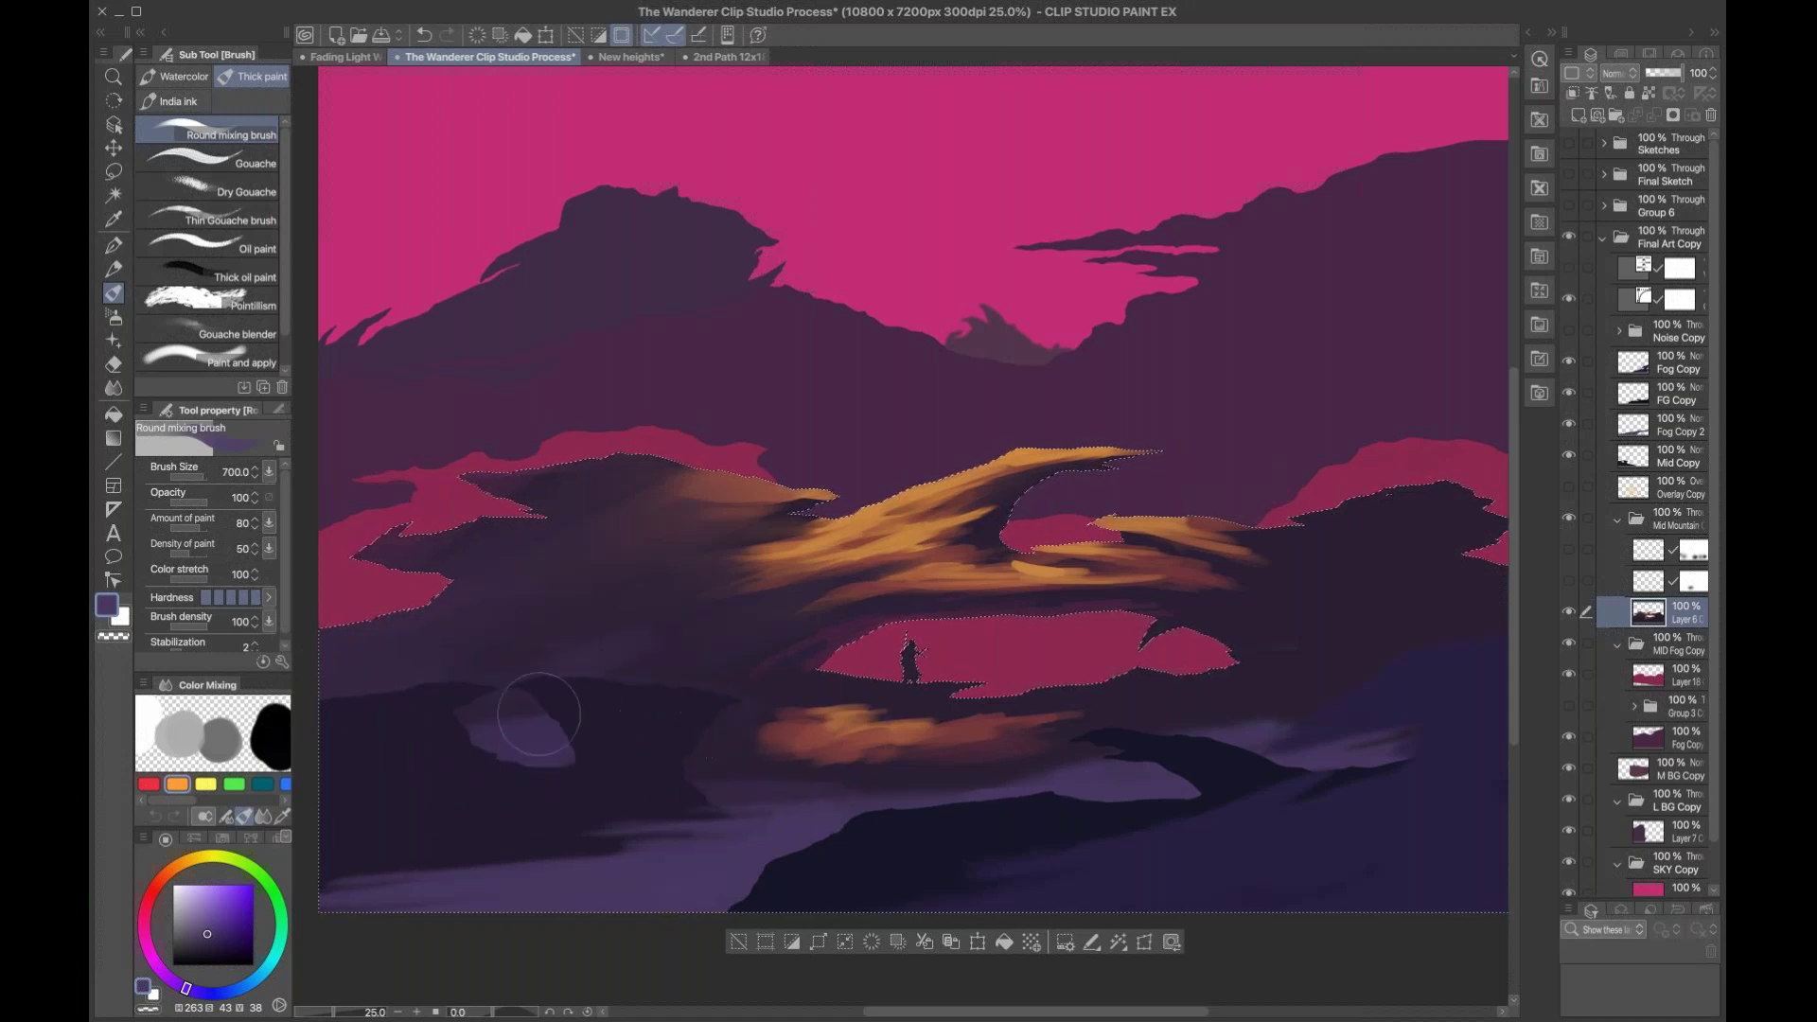
Step: Paint violet light on the left rock's protruding ledge and along its upper crest with the brush at 250
{"action": "key", "text": "bracketleft"}
{"action": "key", "text": "bracketleft"}
{"action": "key", "text": "bracketleft"}
{"action": "key", "text": "bracketleft"}
{"action": "key", "text": "bracketleft"}
{"action": "key", "text": "bracketleft"}
{"action": "mouse_move", "coordinate": [567, 519]}
{"action": "left_mouse_down"}
{"action": "mouse_move", "coordinate": [322, 566]}
{"action": "mouse_move", "coordinate": [447, 544]}
{"action": "left_mouse_up"}
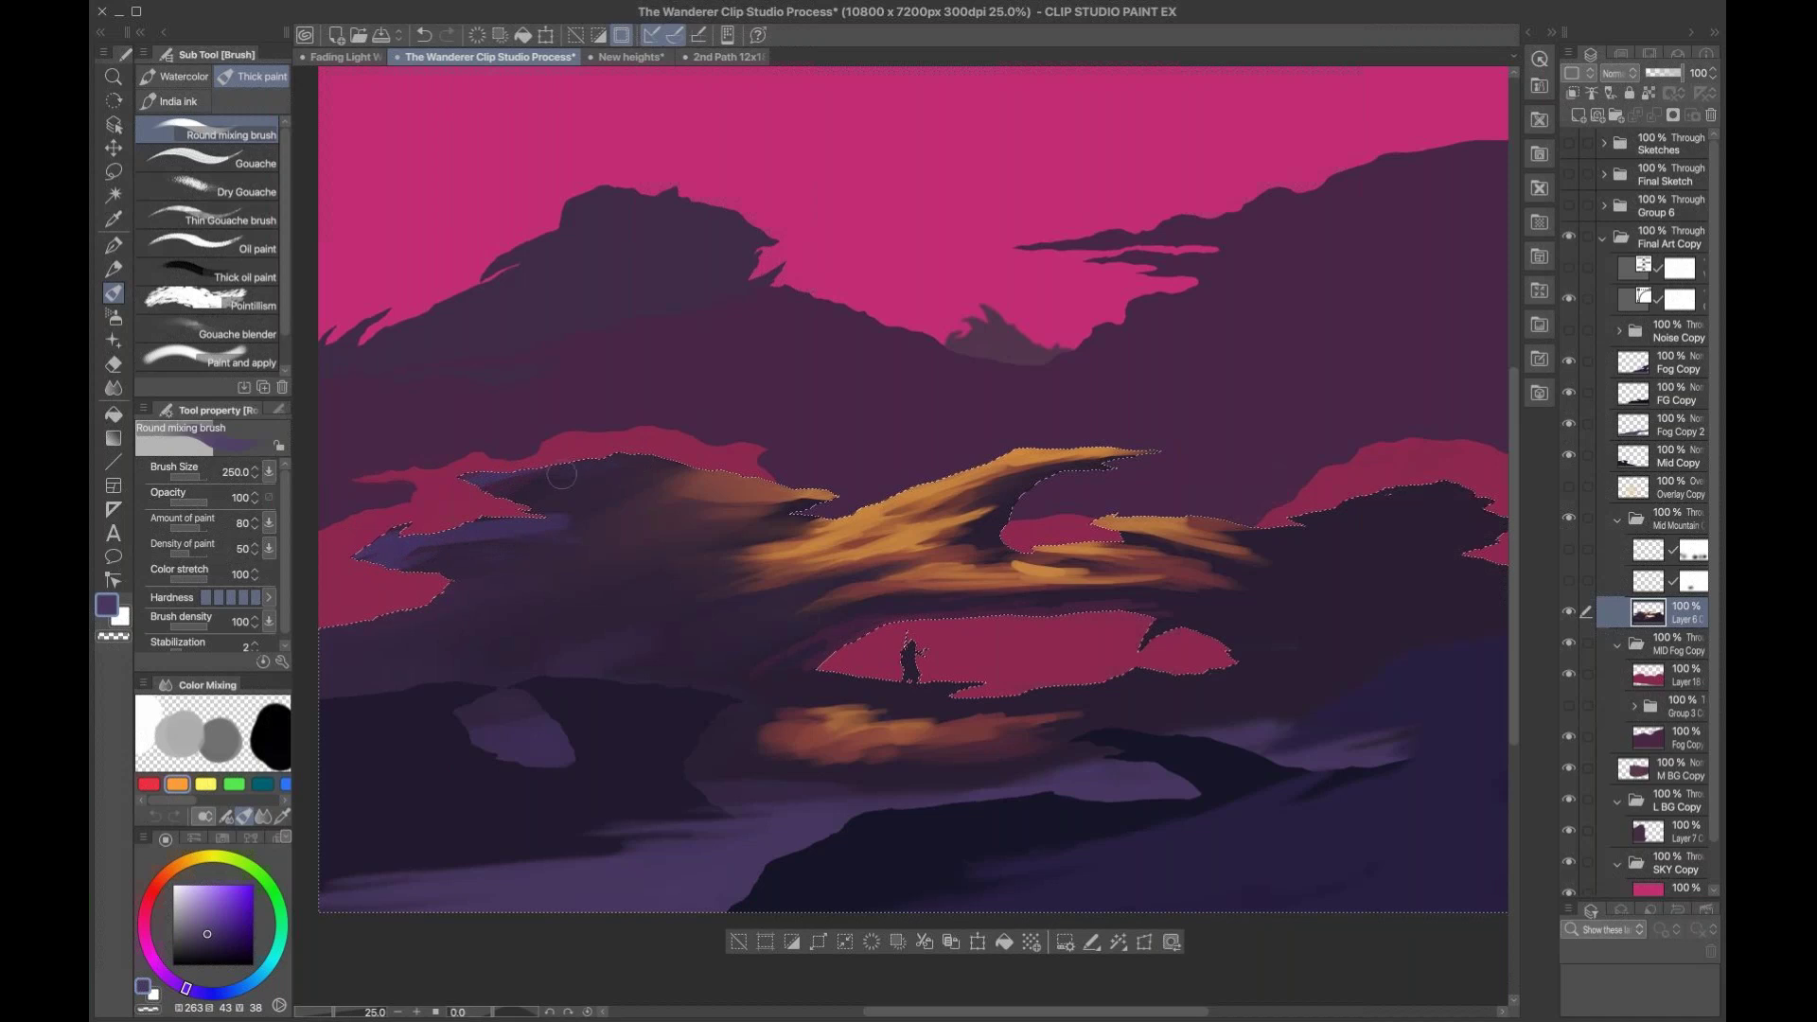
{"action": "mouse_move", "coordinate": [652, 464]}
{"action": "left_mouse_down"}
{"action": "mouse_move", "coordinate": [584, 475]}
{"action": "mouse_move", "coordinate": [637, 475]}
{"action": "left_mouse_up"}
{"action": "left_click_drag", "start_coordinate": [503, 485], "coordinate": [678, 459]}
Step: Sweep violet strokes across the left rock's lower slope with the brush around 300
{"action": "key", "text": "bracketleft"}
{"action": "key", "text": "bracketleft"}
{"action": "key", "text": "bracketleft"}
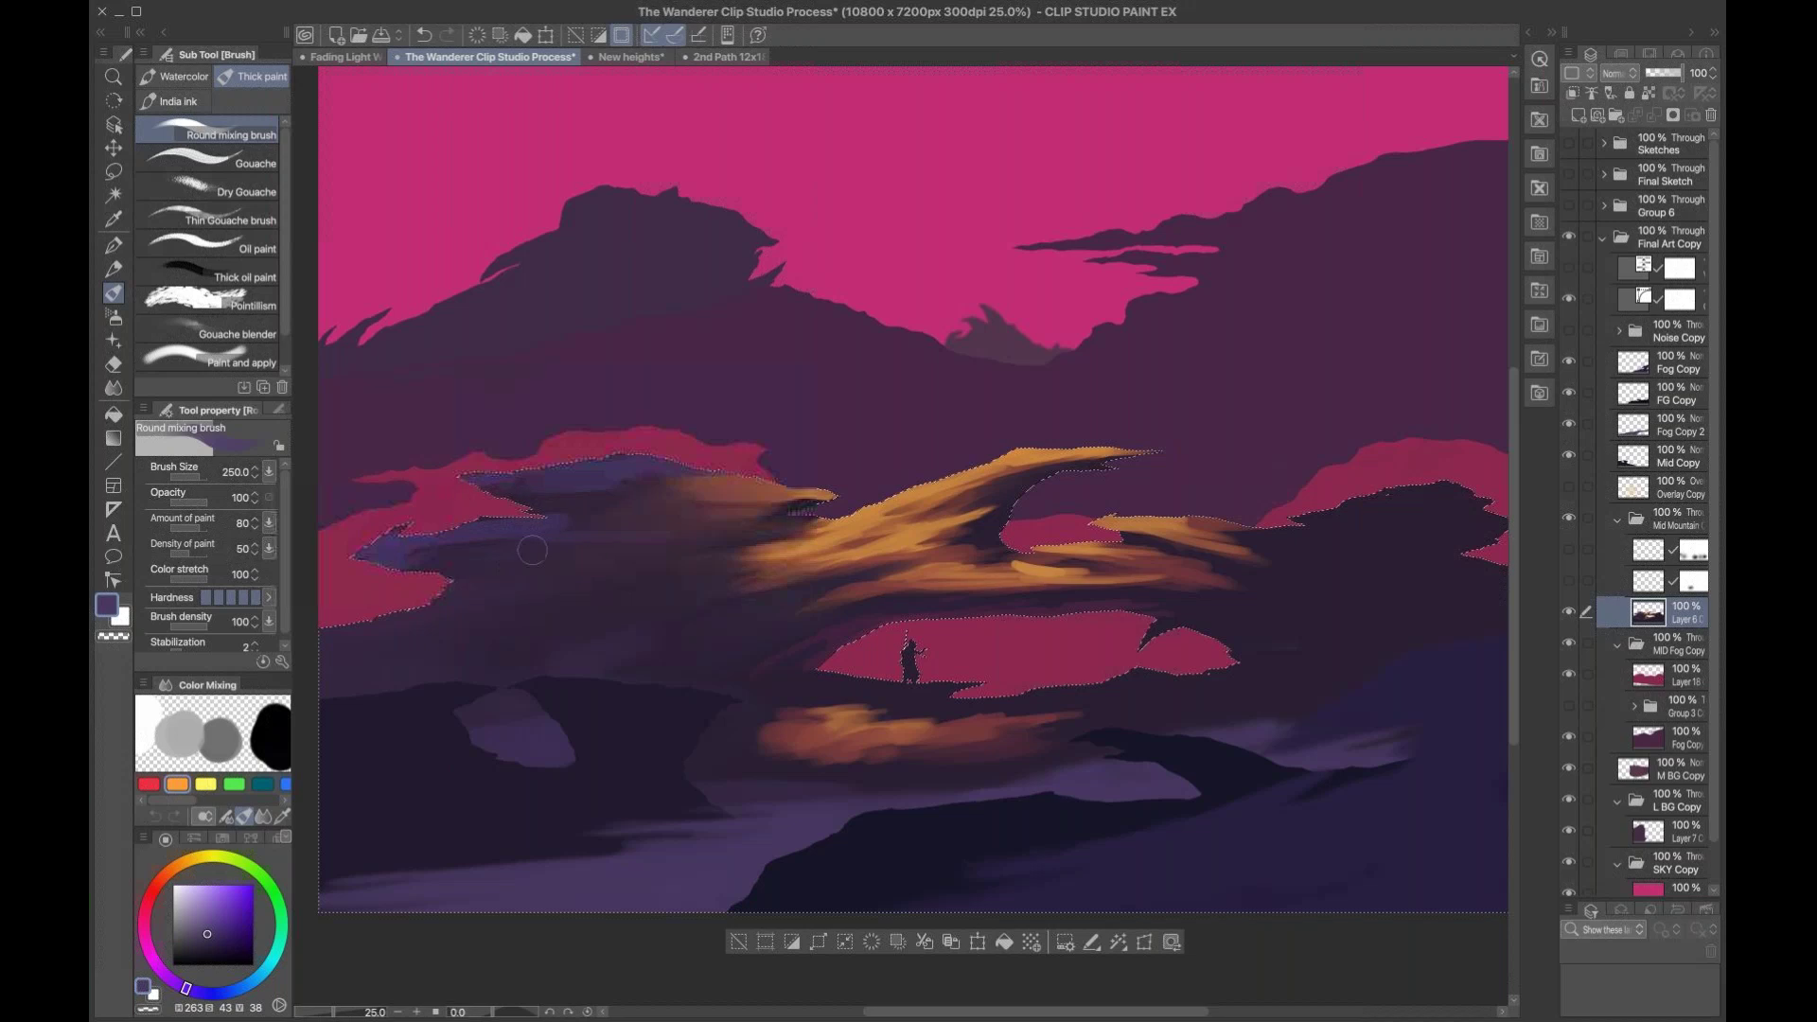
{"action": "key", "text": "bracketright"}
{"action": "key", "text": "bracketright"}
{"action": "key", "text": "bracketright"}
{"action": "left_click_drag", "start_coordinate": [489, 614], "coordinate": [653, 594]}
{"action": "key", "text": "bracketright"}
{"action": "key", "text": "bracketright"}
{"action": "key", "text": "bracketright"}
{"action": "key", "text": "bracketright"}
{"action": "key", "text": "bracketleft"}
{"action": "key", "text": "bracketleft"}
{"action": "key", "text": "bracketleft"}
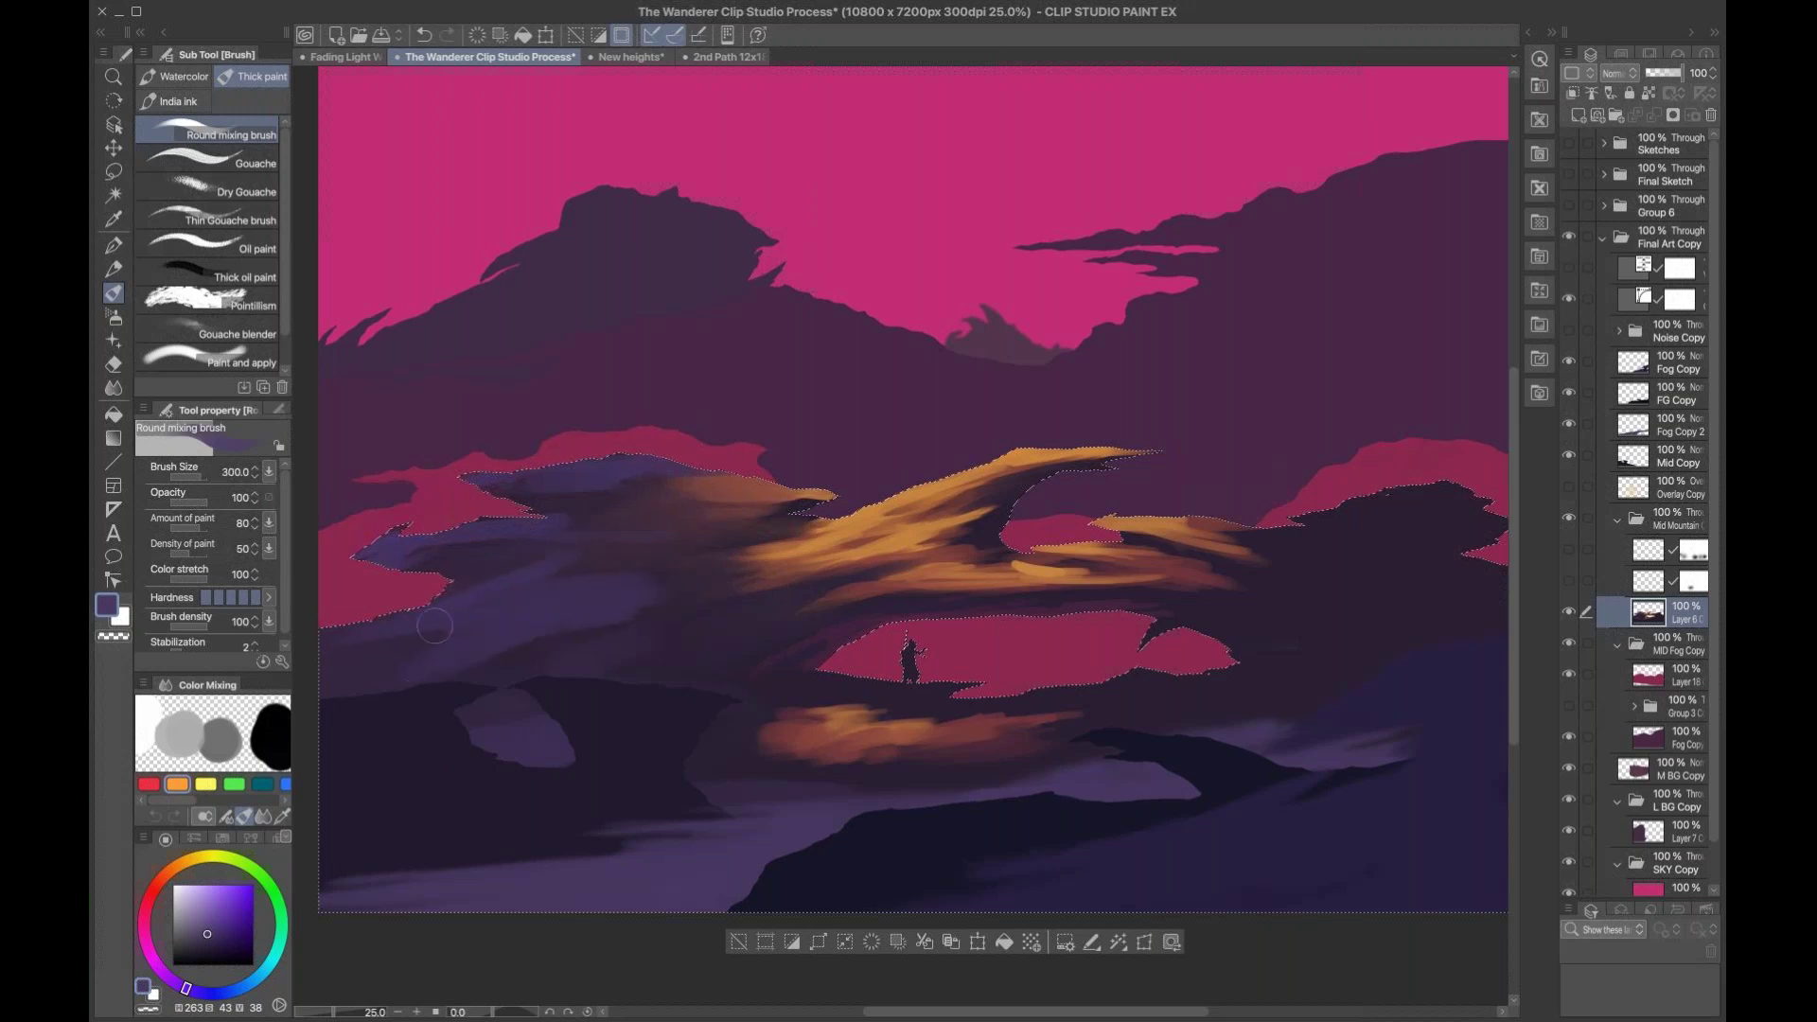
Step: Sample dark purple from the left rock and paint shadow strokes between its violet planes with the brush between 120 and 250
{"action": "key", "text": "bracketleft"}
{"action": "key", "text": "bracketleft"}
{"action": "key", "text": "bracketleft"}
{"action": "key", "text": "bracketleft"}
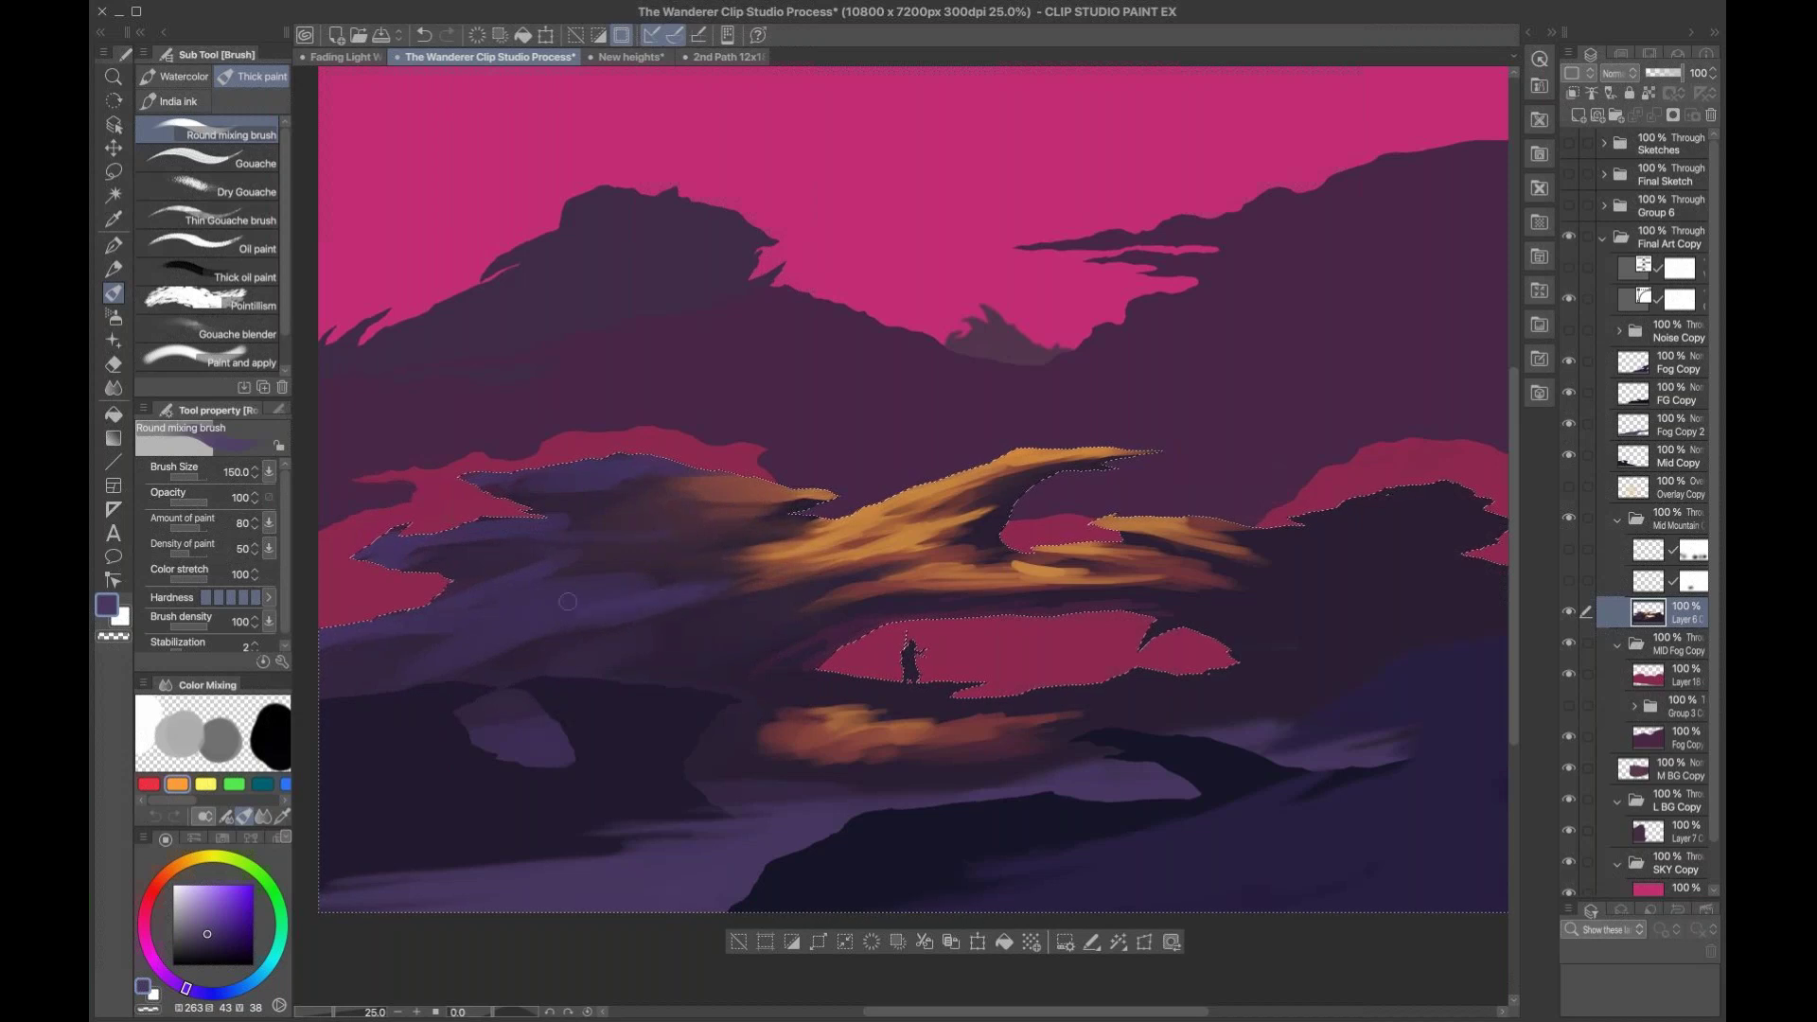
{"action": "key", "text": "bracketright"}
{"action": "key", "text": "bracketright"}
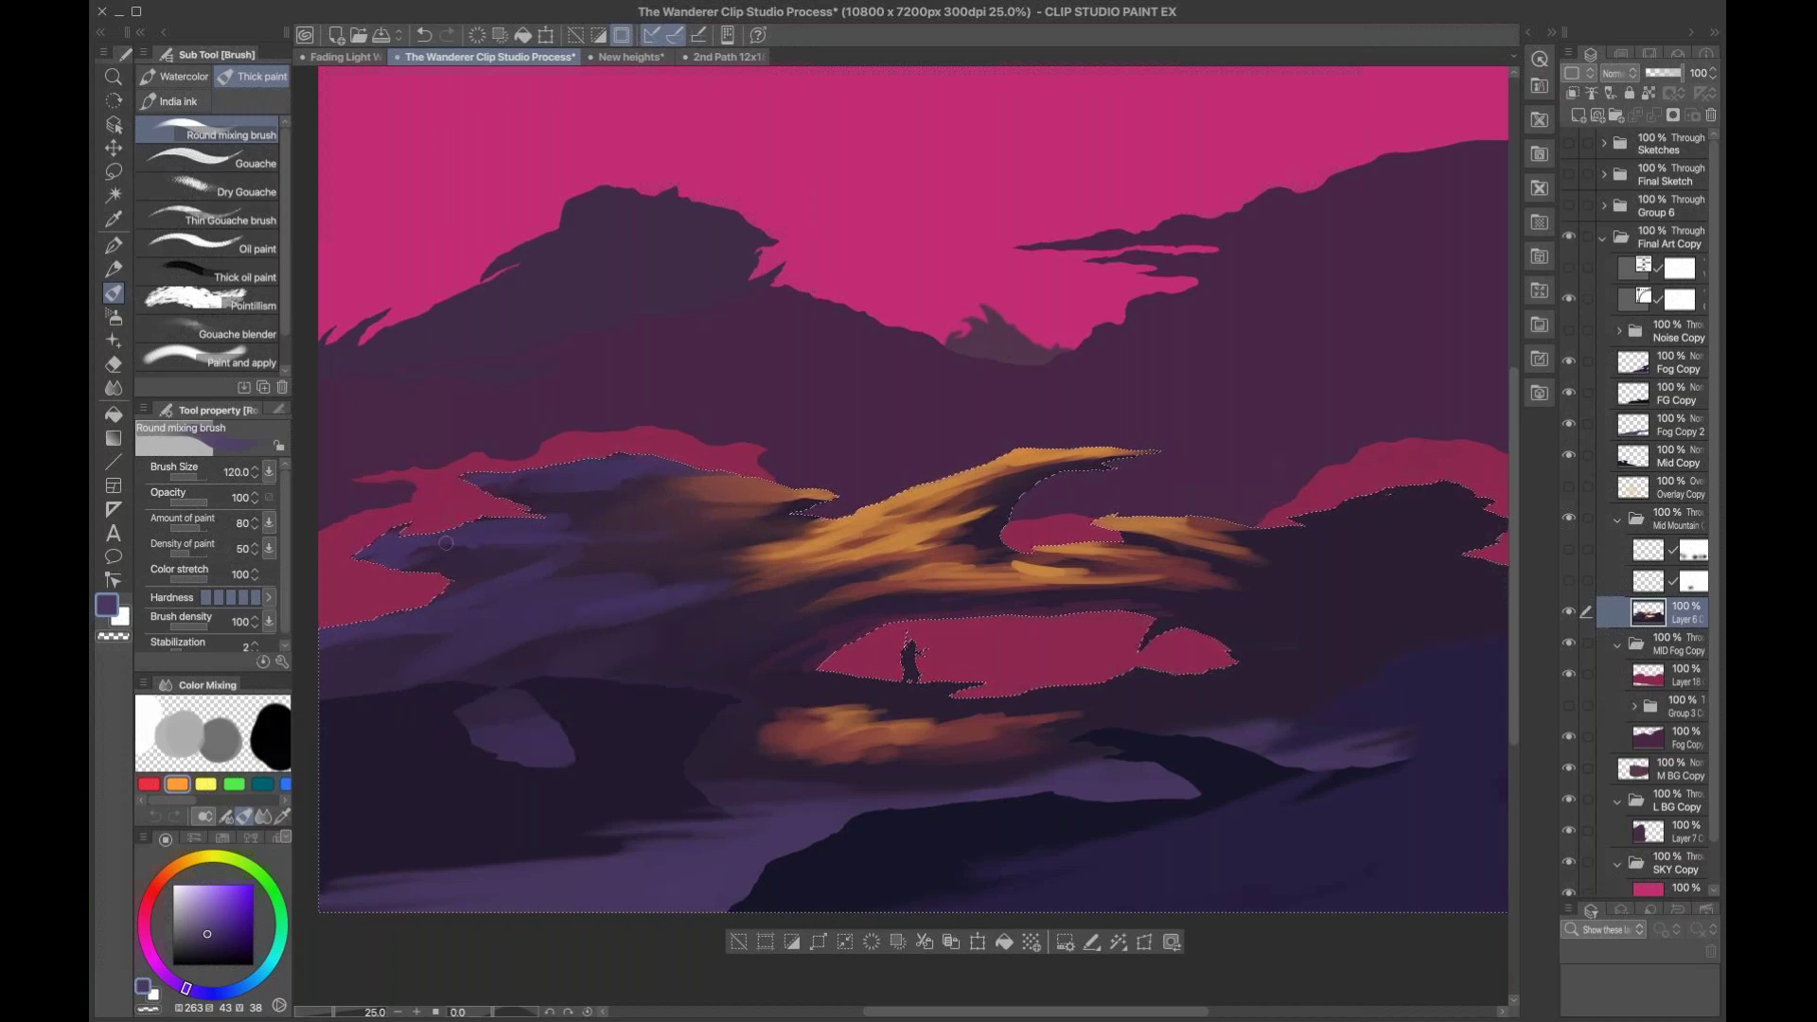
{"action": "left_click", "coordinate": [571, 497], "text": "alt"}
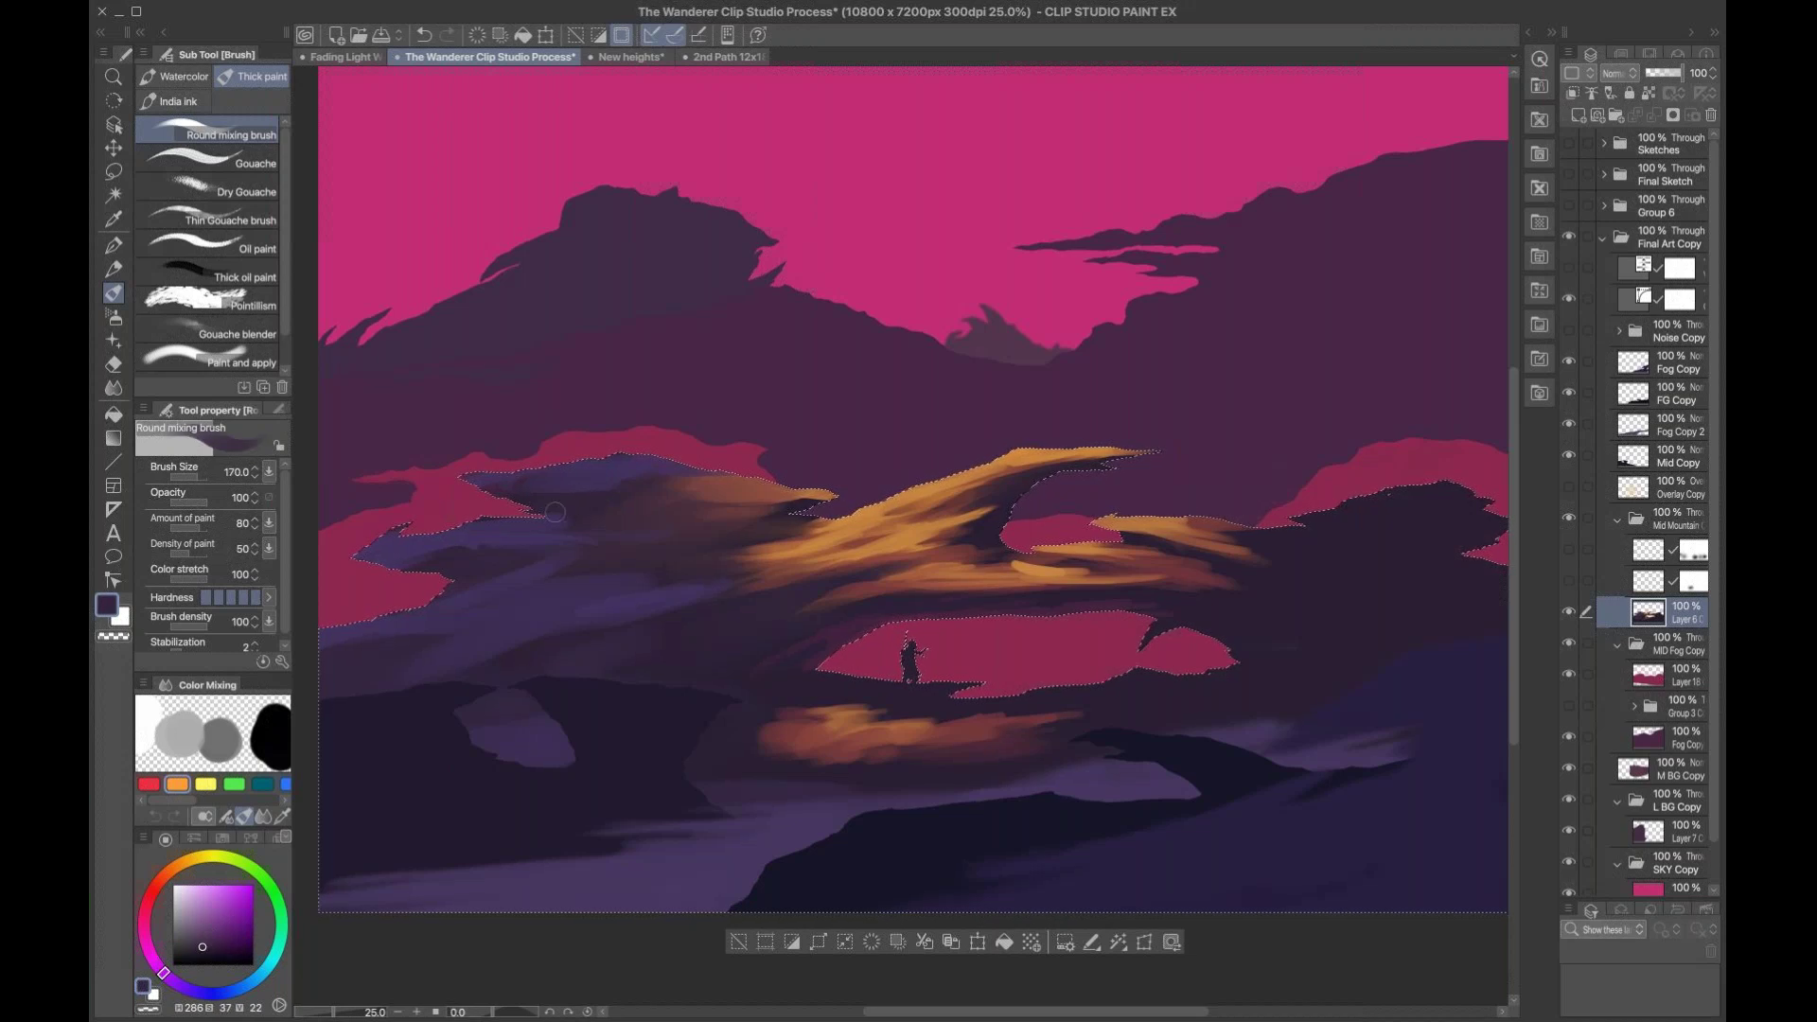
{"action": "left_click_drag", "start_coordinate": [562, 485], "coordinate": [632, 471]}
{"action": "key", "text": "bracketright"}
{"action": "key", "text": "bracketright"}
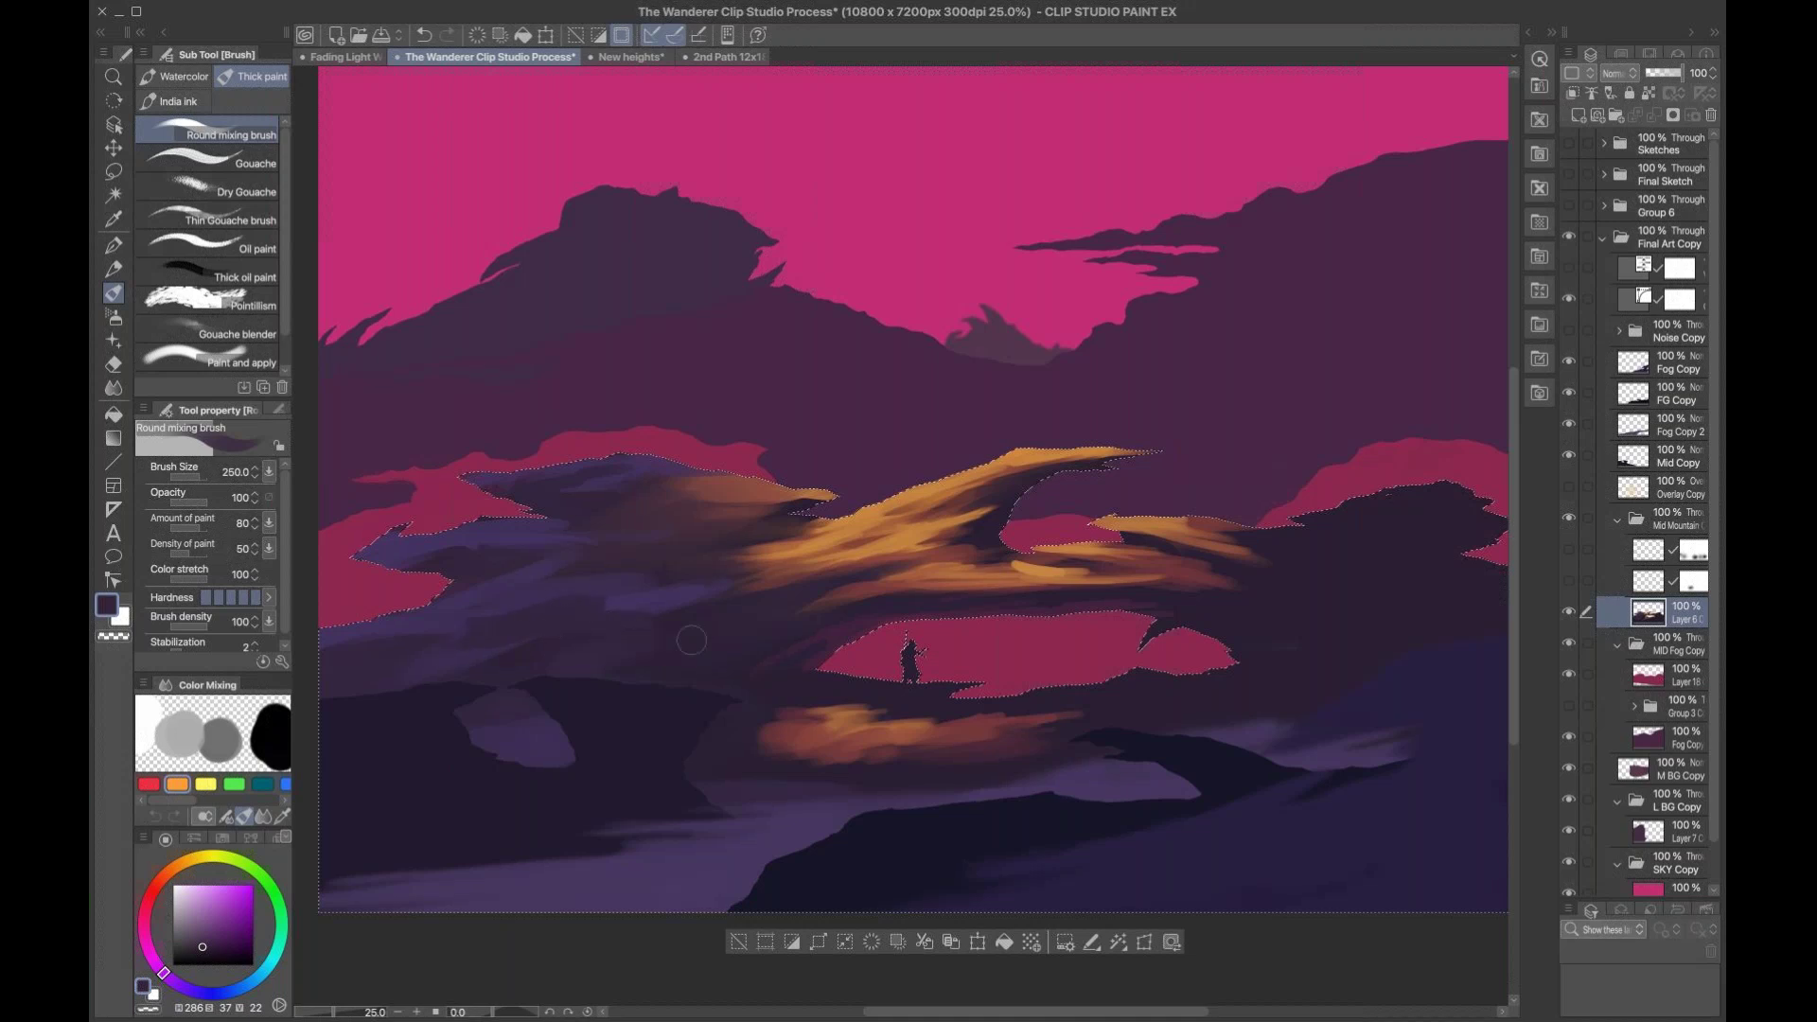
Step: Sample violet from the left slope and paint it onto the far right rocks with the brush at 300
{"action": "left_click", "coordinate": [504, 593], "text": "alt"}
{"action": "key", "text": "bracketright"}
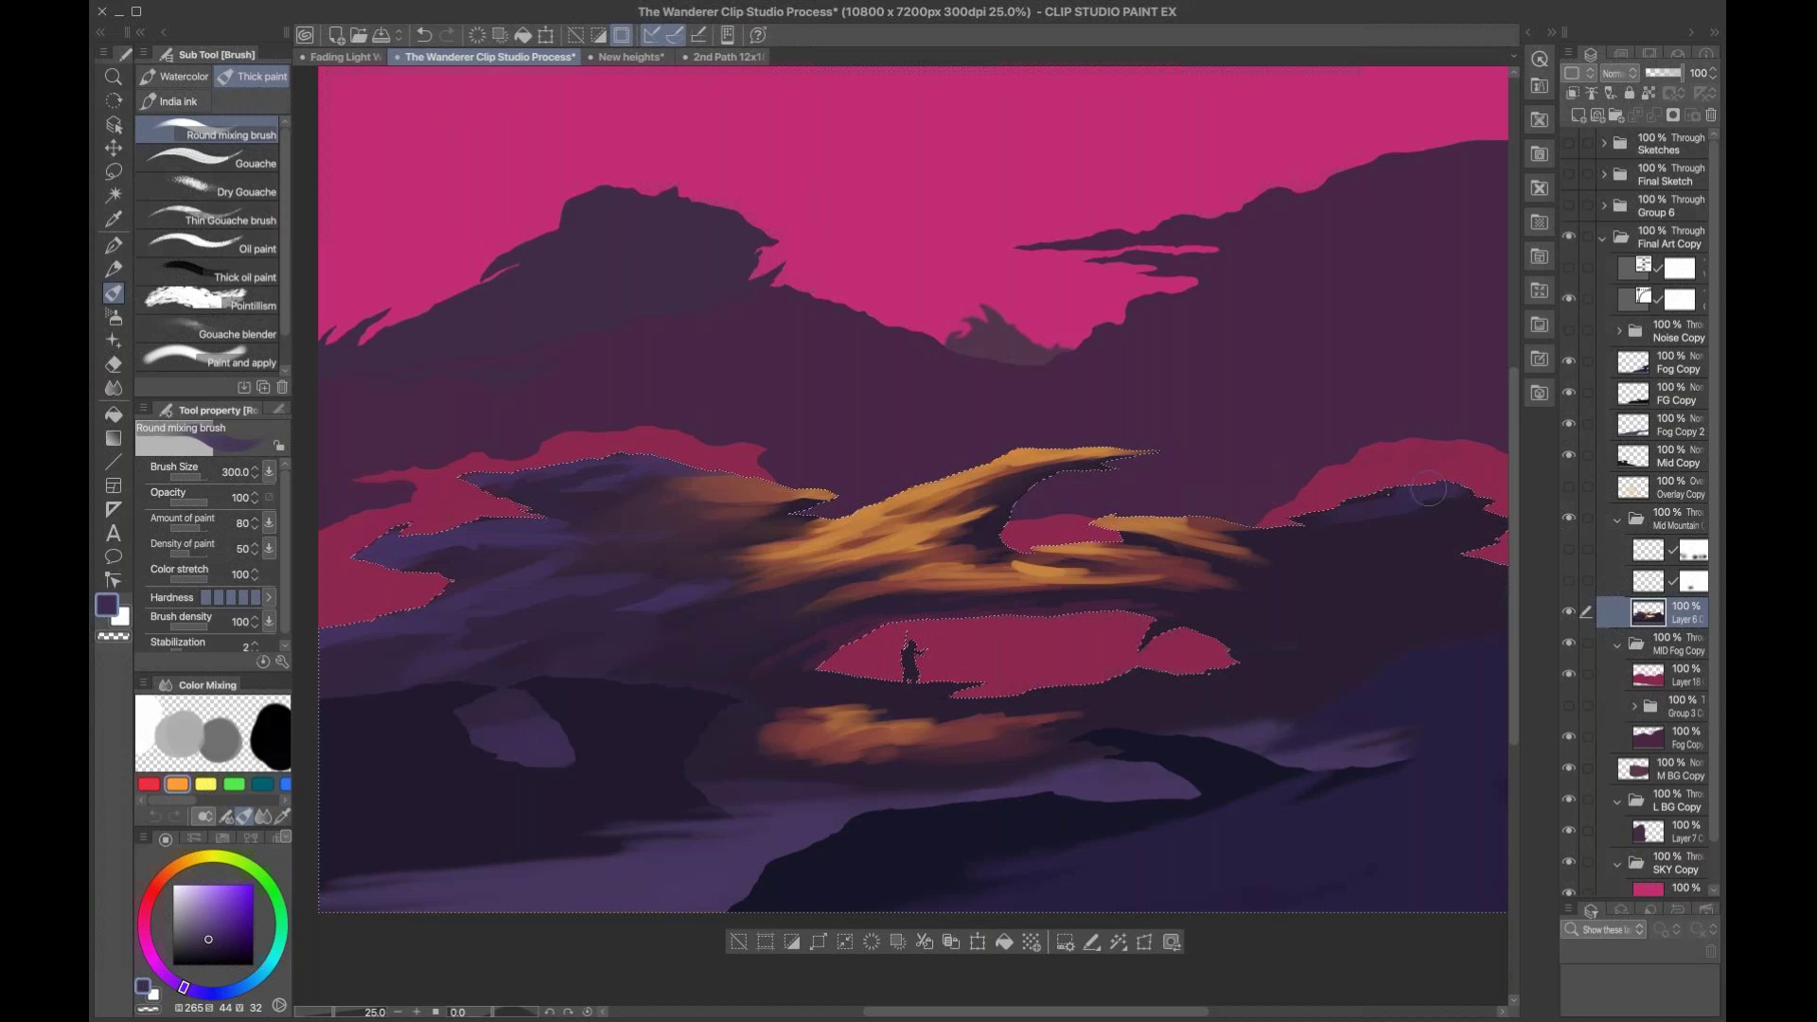
{"action": "mouse_move", "coordinate": [1416, 597]}
{"action": "left_mouse_down"}
{"action": "mouse_move", "coordinate": [1247, 560]}
{"action": "mouse_move", "coordinate": [1490, 600]}
{"action": "mouse_move", "coordinate": [1462, 522]}
{"action": "mouse_move", "coordinate": [1424, 617]}
{"action": "left_mouse_up"}
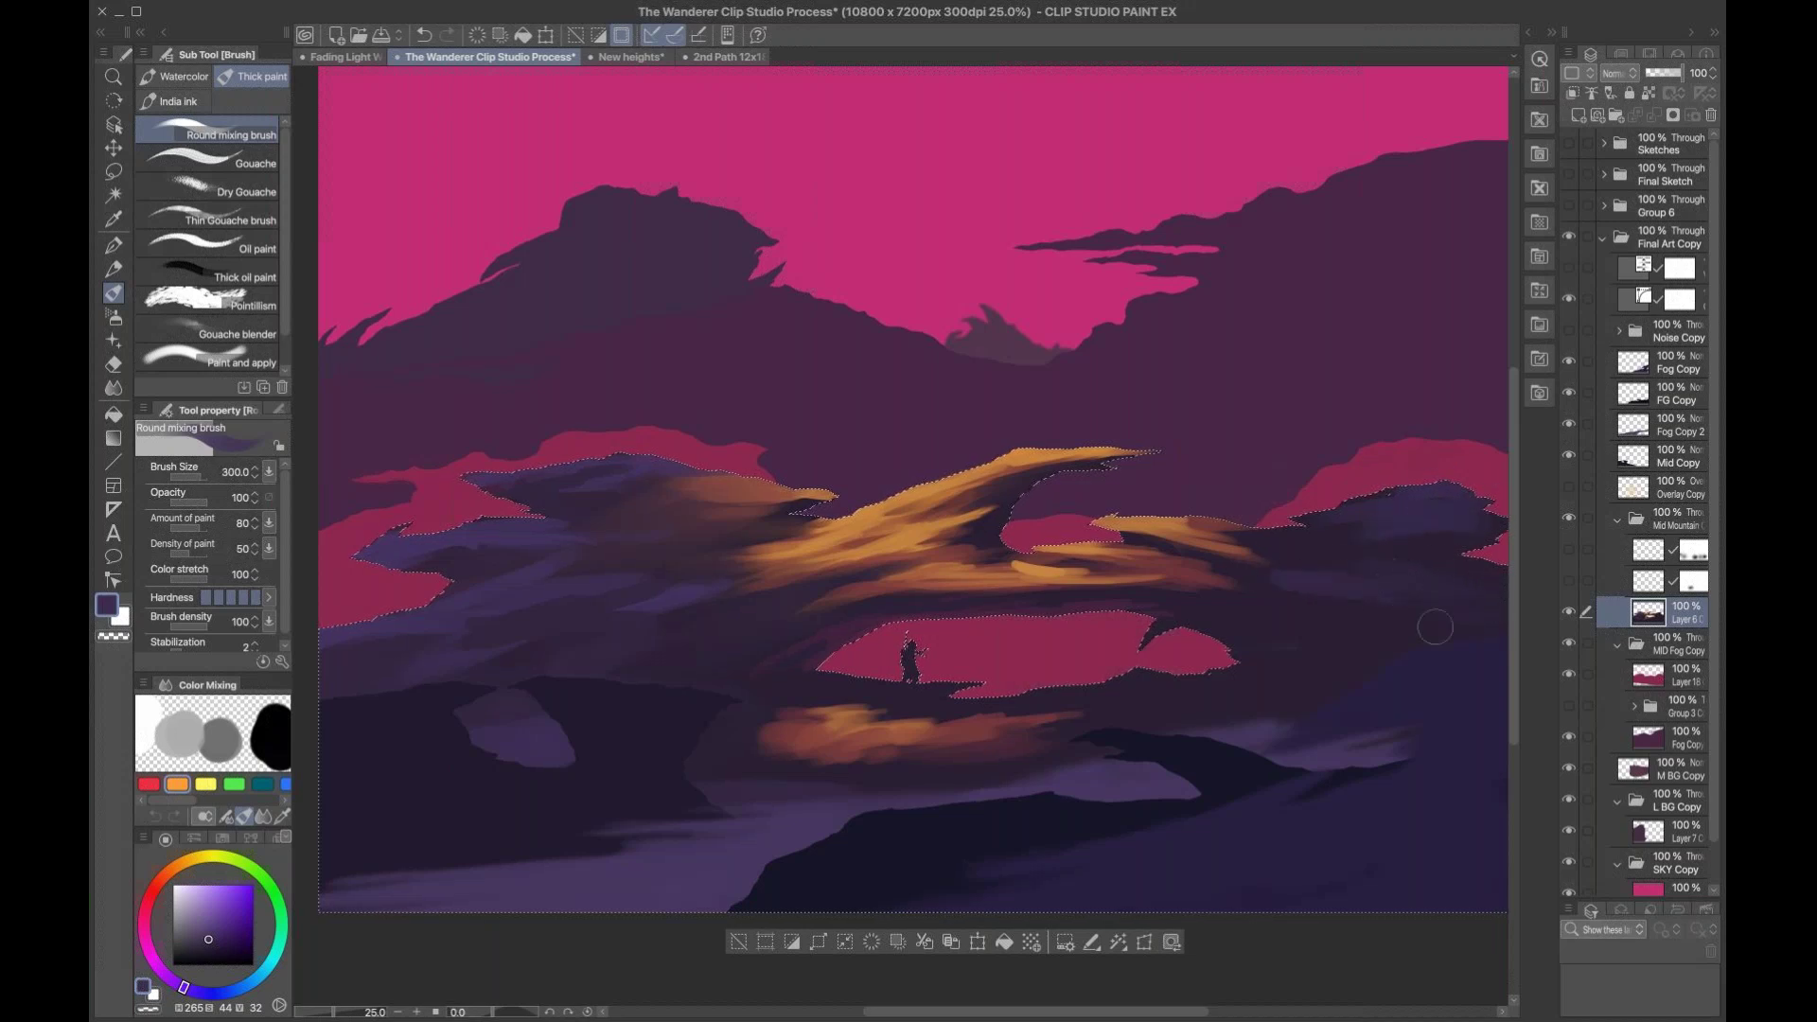
Step: Refine the violet strokes along the left rock's lower edge with the brush reduced to 120
{"action": "key", "text": "bracketleft"}
{"action": "key", "text": "bracketleft"}
{"action": "key", "text": "bracketleft"}
{"action": "key", "text": "bracketleft"}
{"action": "key", "text": "bracketleft"}
{"action": "key", "text": "bracketright"}
{"action": "key", "text": "bracketleft"}
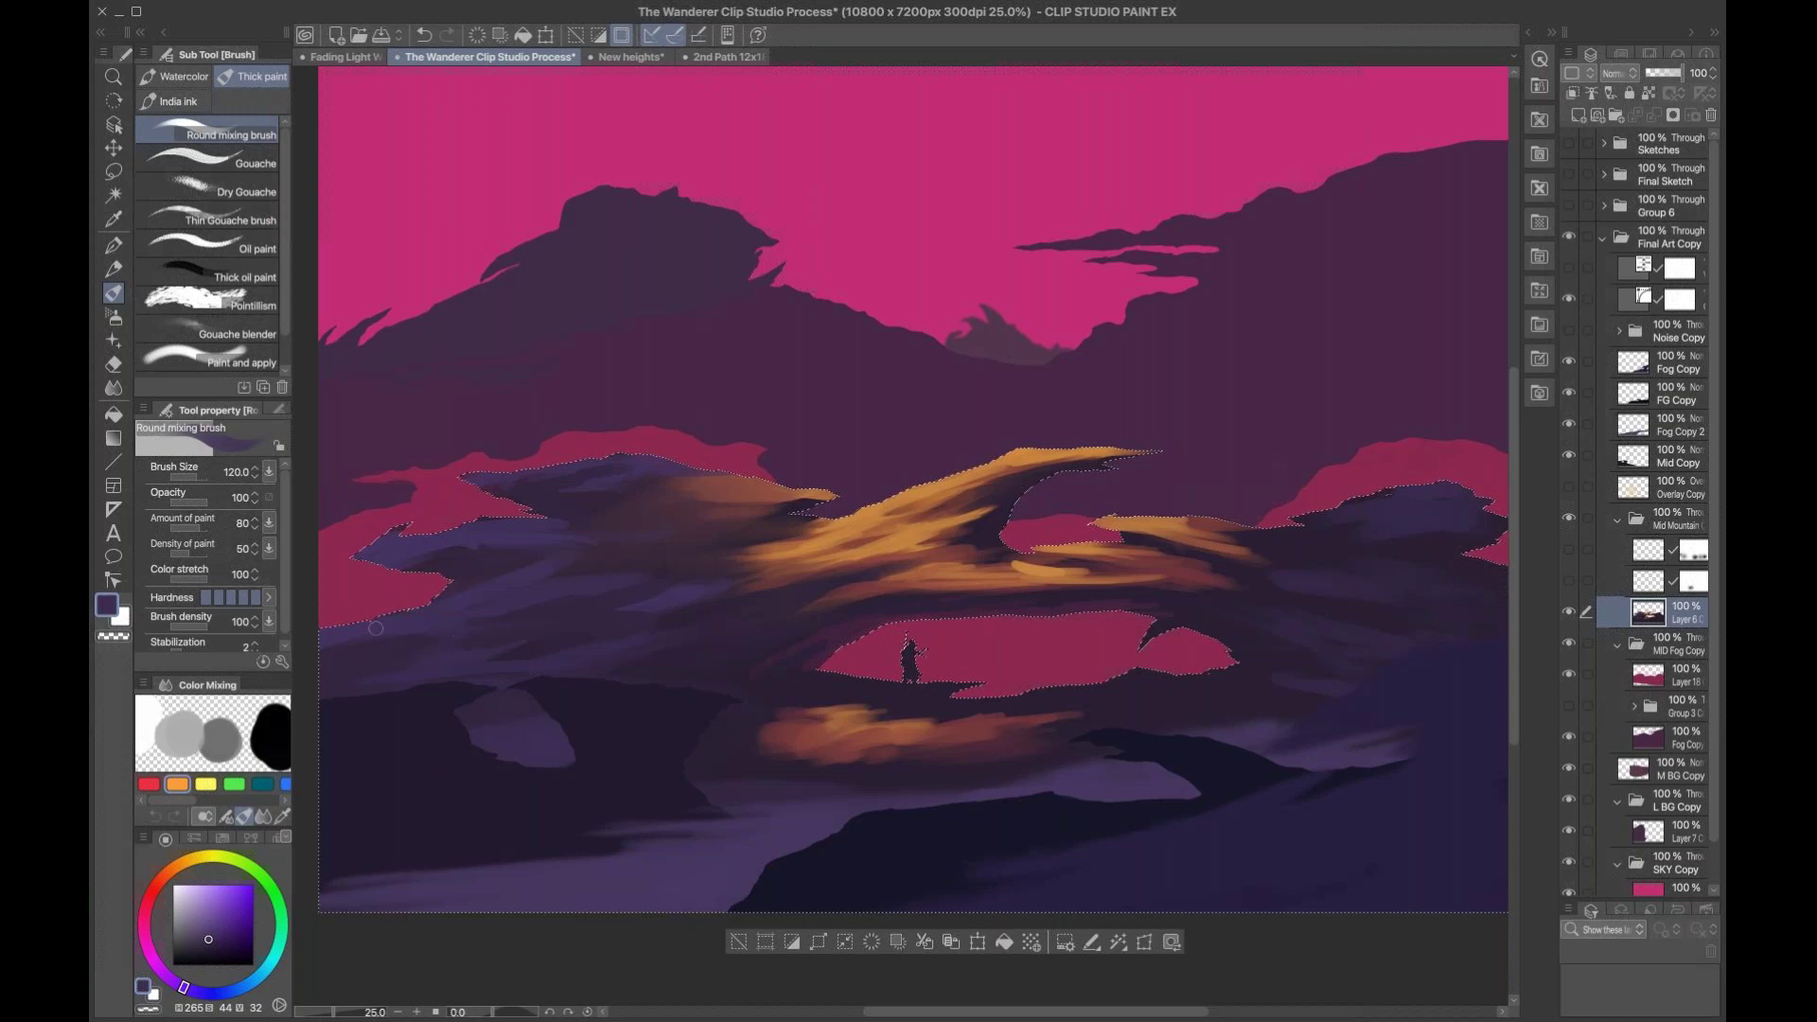
Step: Add violet strokes on the ridge beside the orange-lit rock near the small arch with the brush at 200
{"action": "key", "text": "bracketright"}
{"action": "key", "text": "bracketright"}
{"action": "key", "text": "bracketright"}
{"action": "left_click_drag", "start_coordinate": [1230, 530], "coordinate": [1142, 519]}
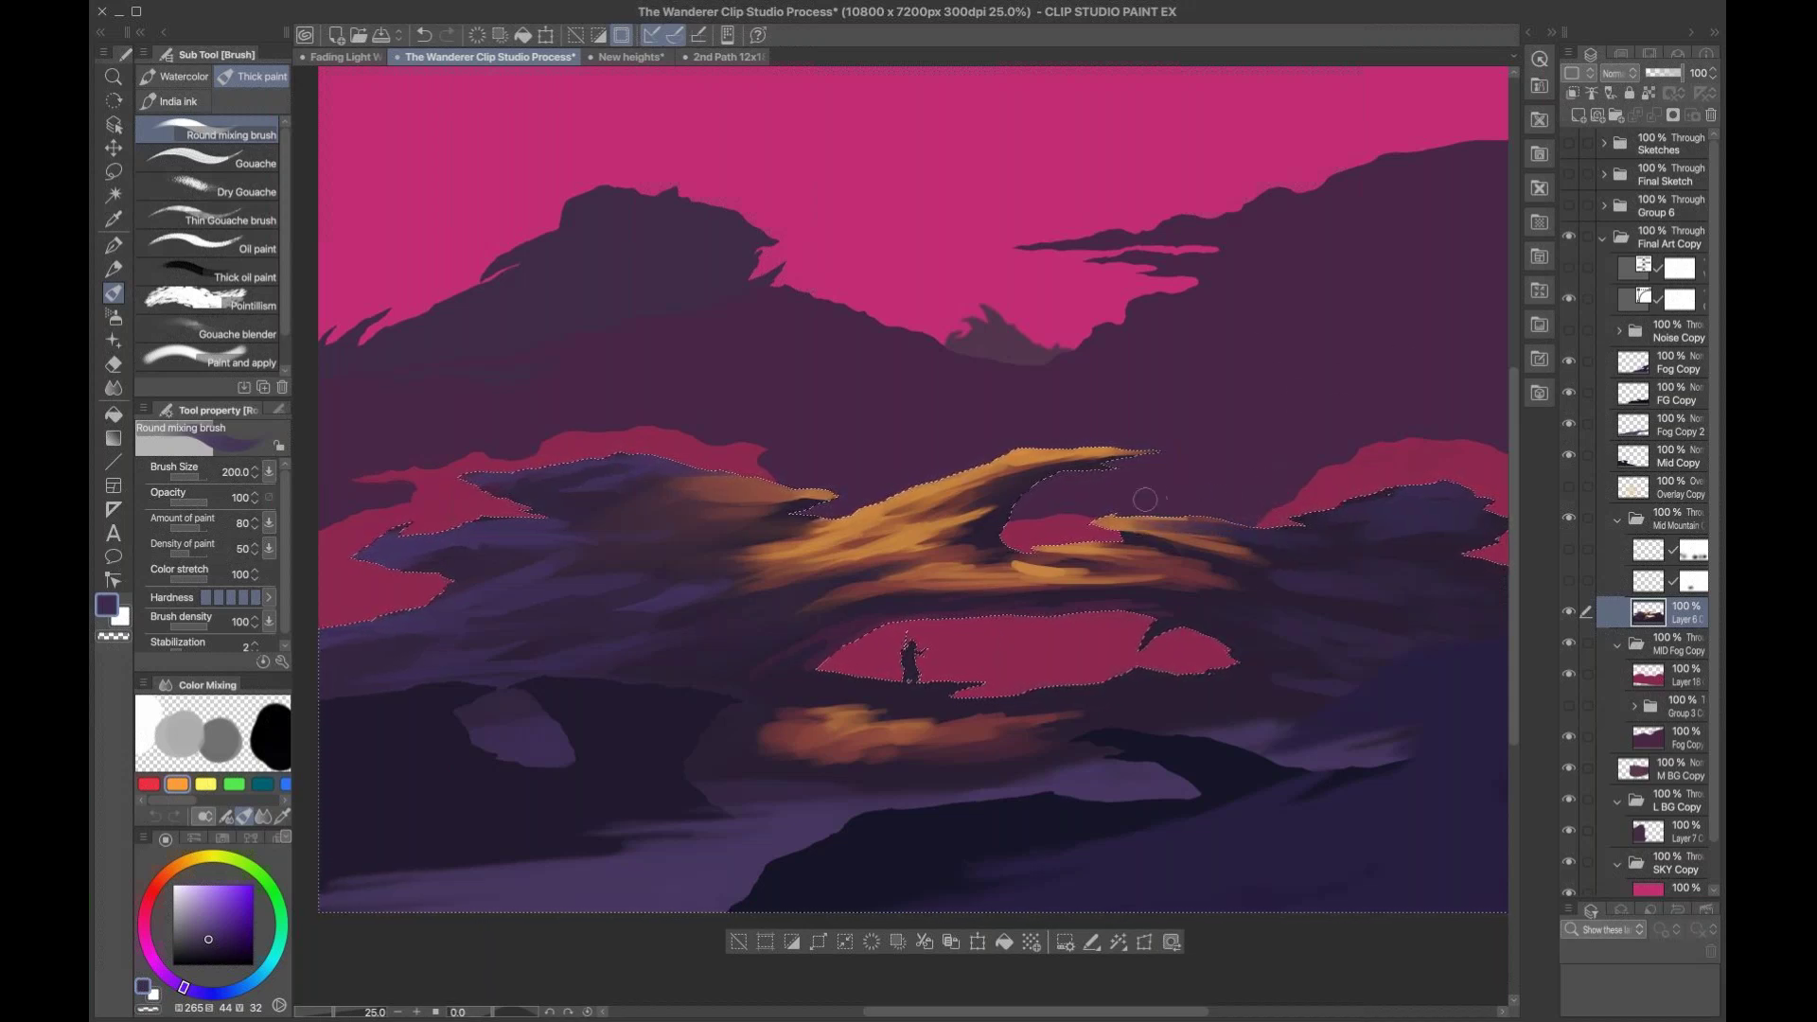
Step: Sample the rock's orange, lighten it to pale peach and paint highlights on the main slope and above the large arch, brush 70 to 100
{"action": "left_click", "coordinate": [1126, 517], "text": "alt"}
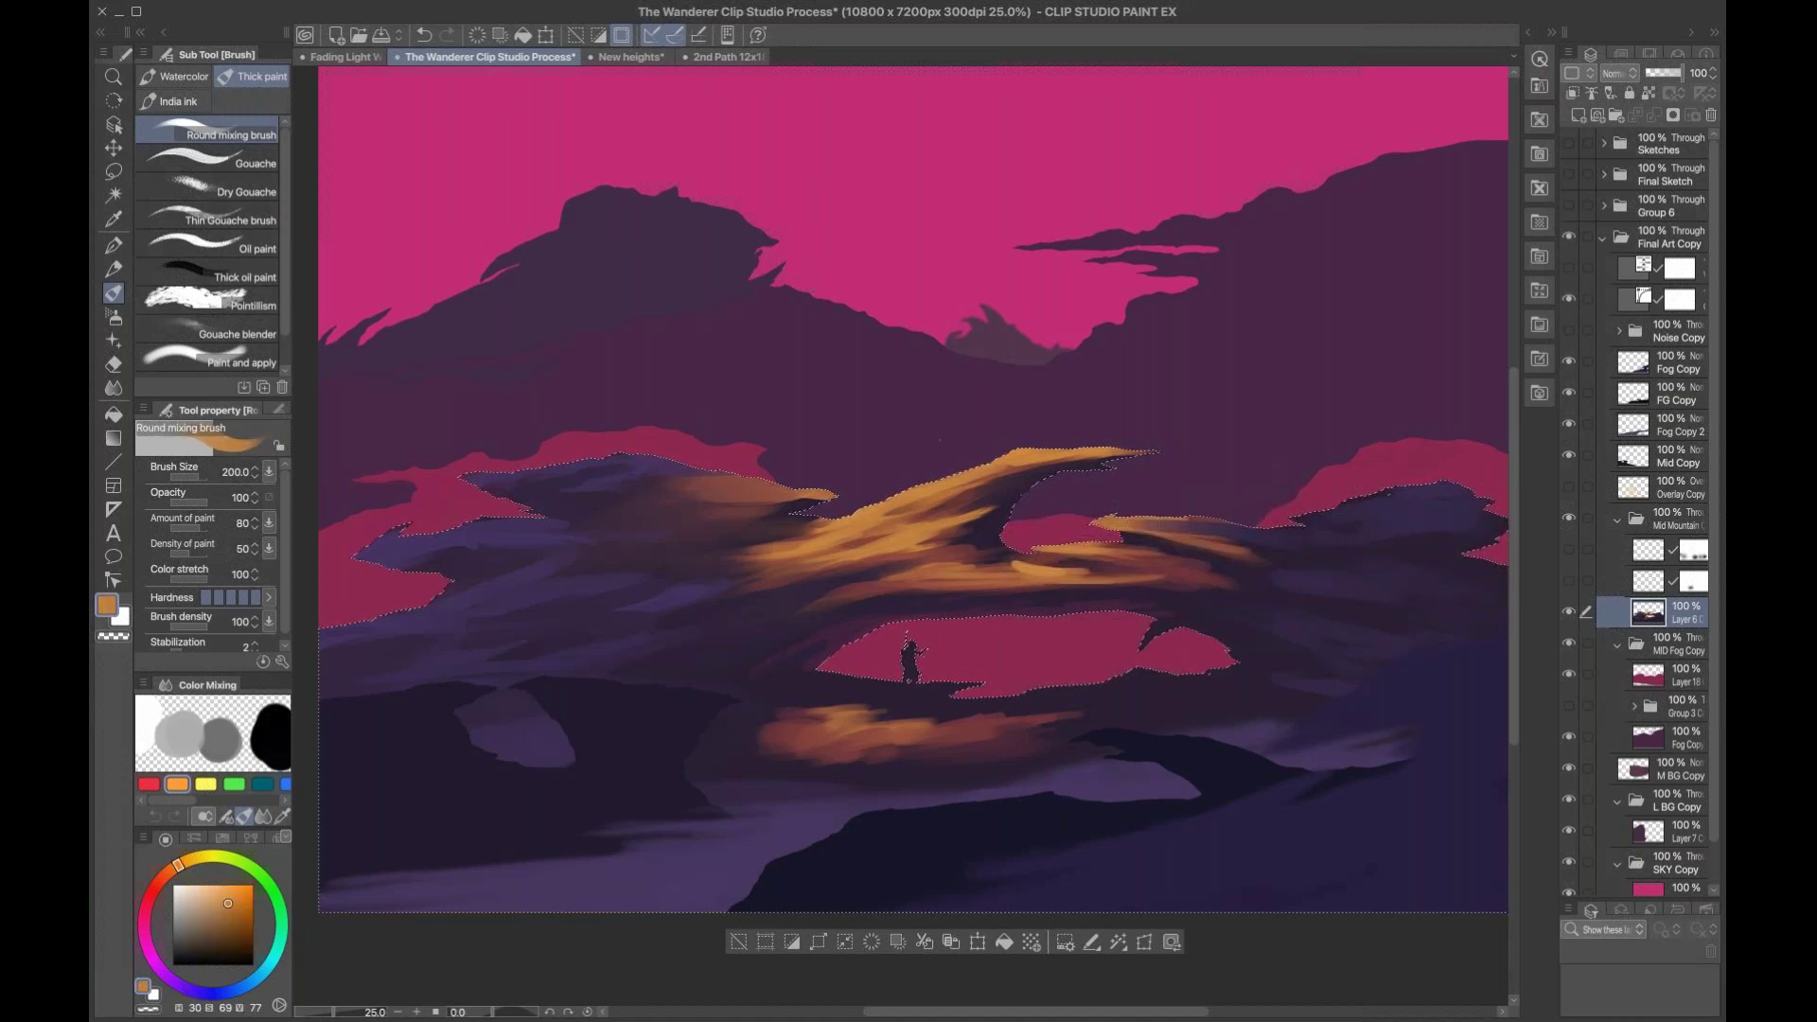
{"action": "left_click", "coordinate": [1022, 588], "text": "alt"}
{"action": "key", "text": "bracketleft"}
{"action": "key", "text": "bracketleft"}
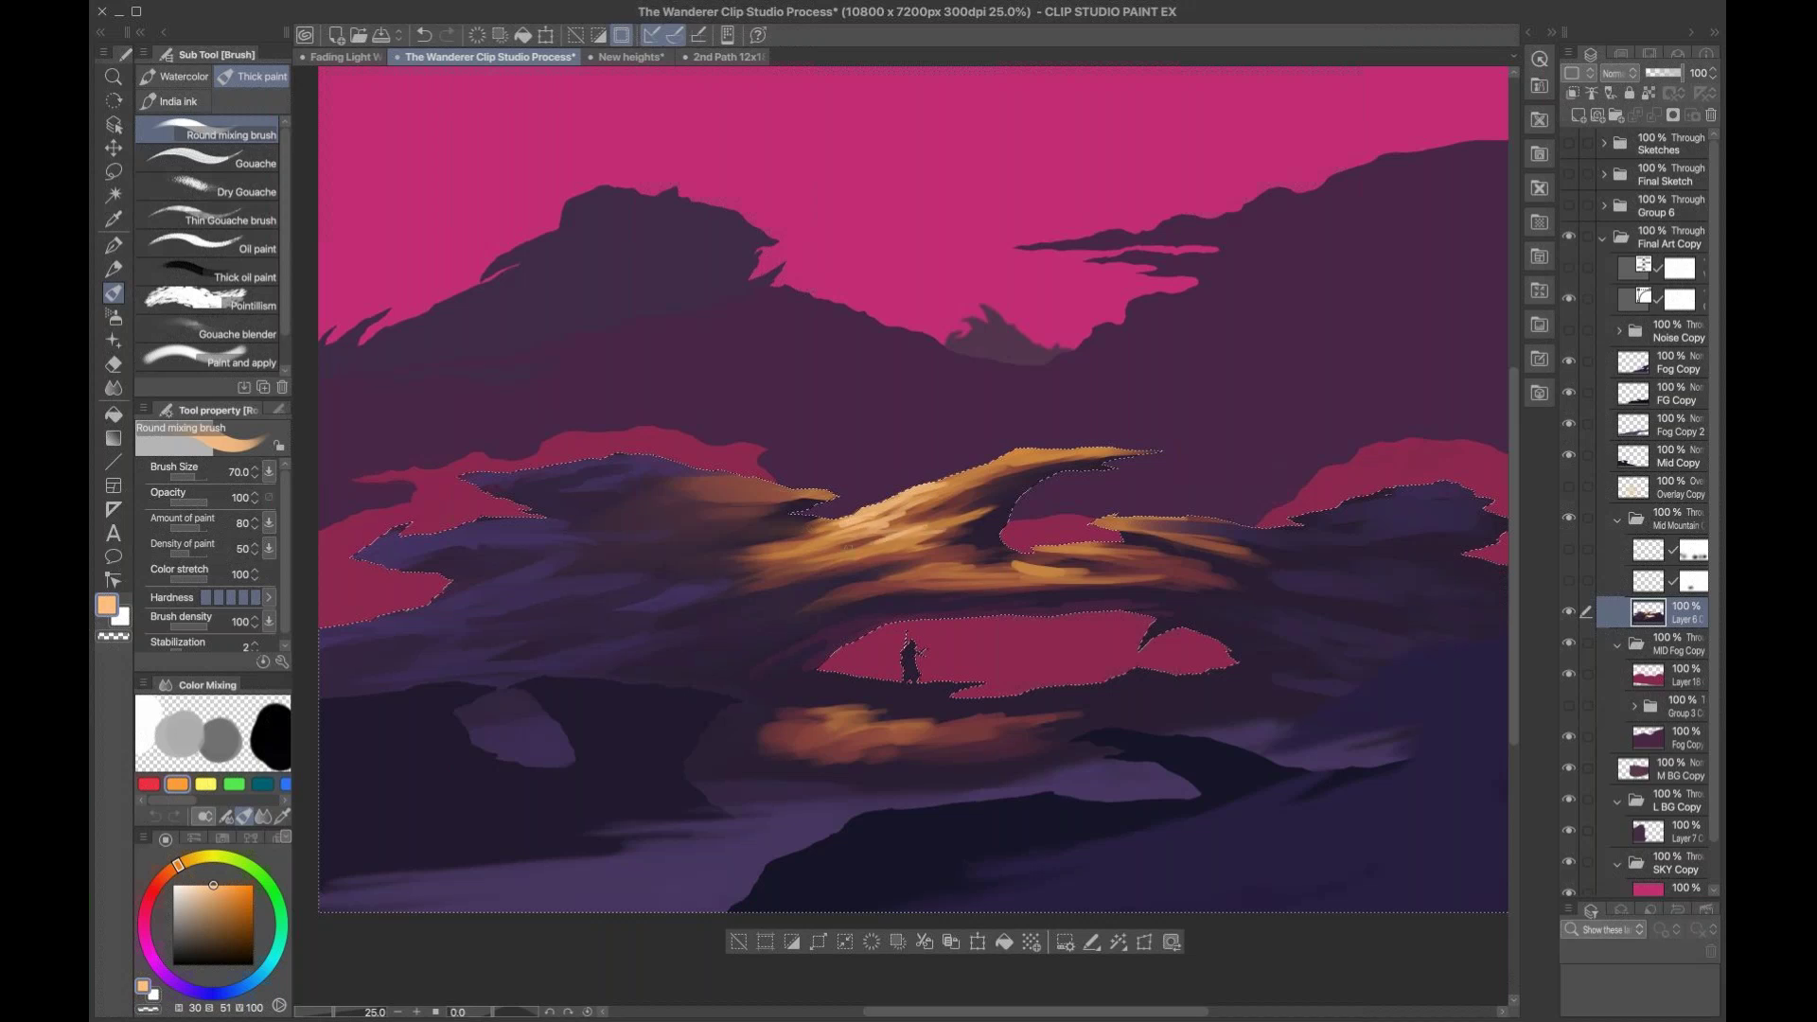
{"action": "key", "text": "bracketright"}
{"action": "key", "text": "bracketleft"}
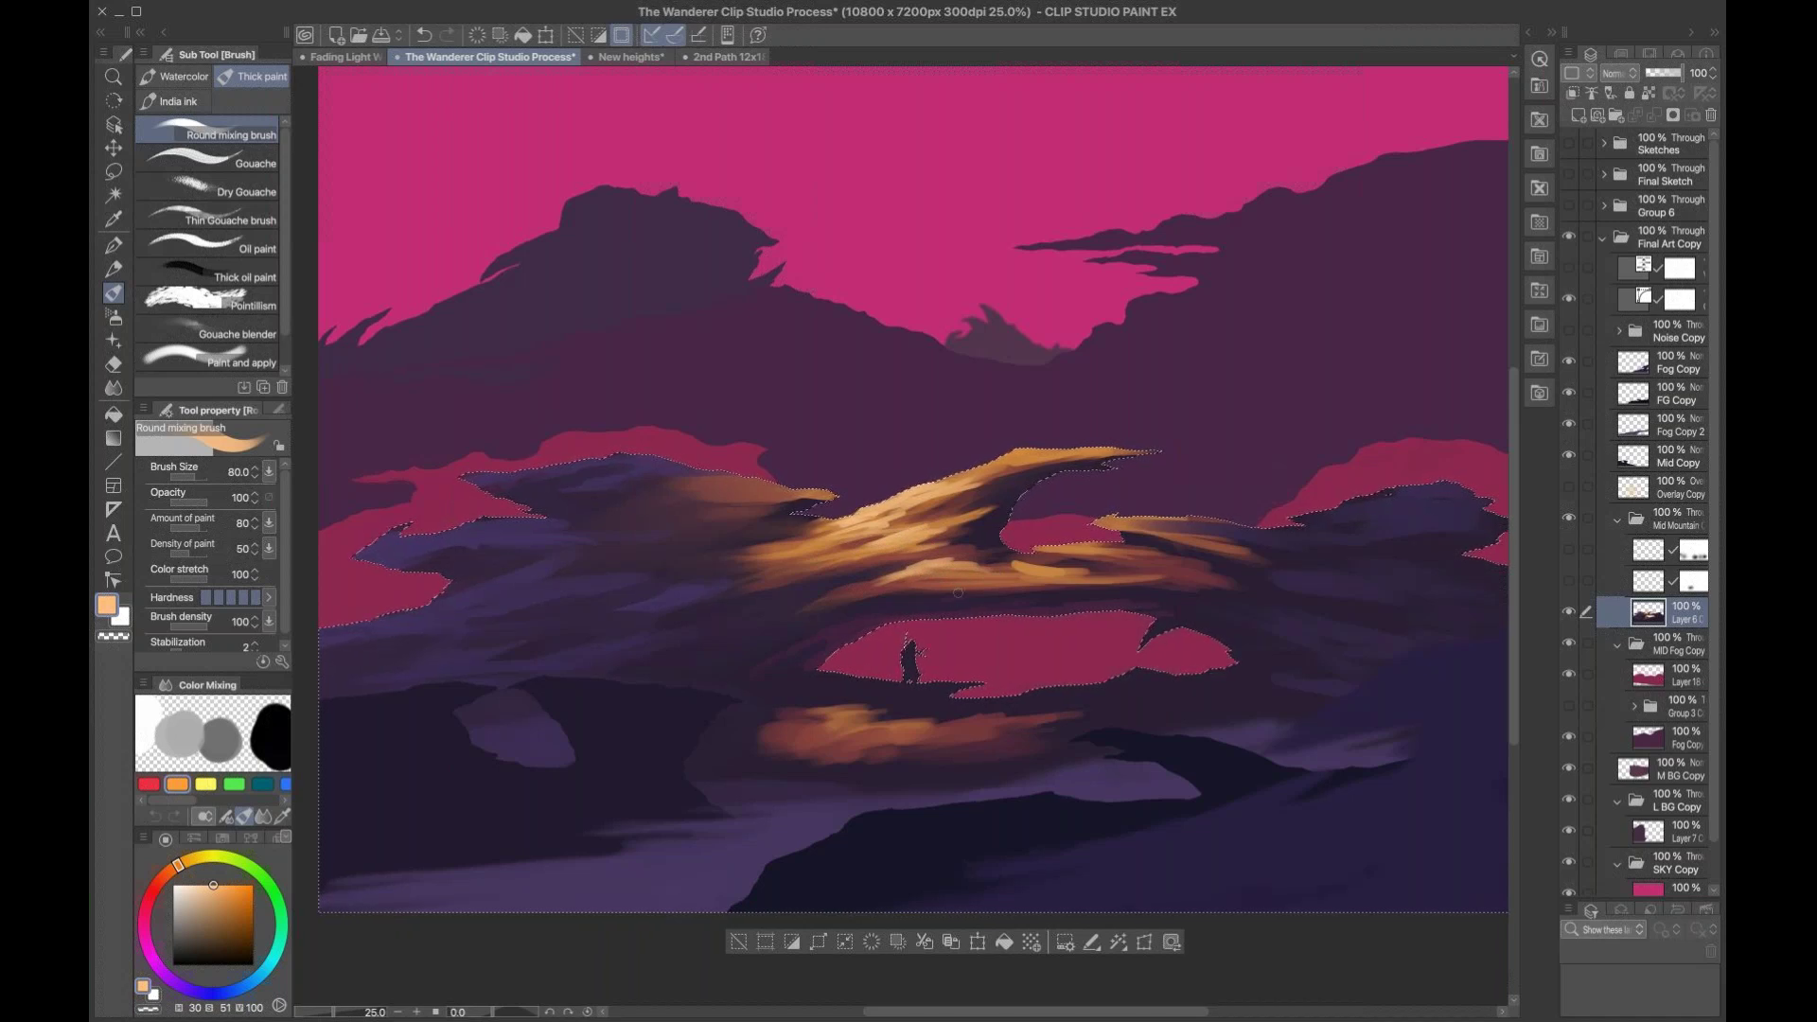
{"action": "key", "text": "bracketleft"}
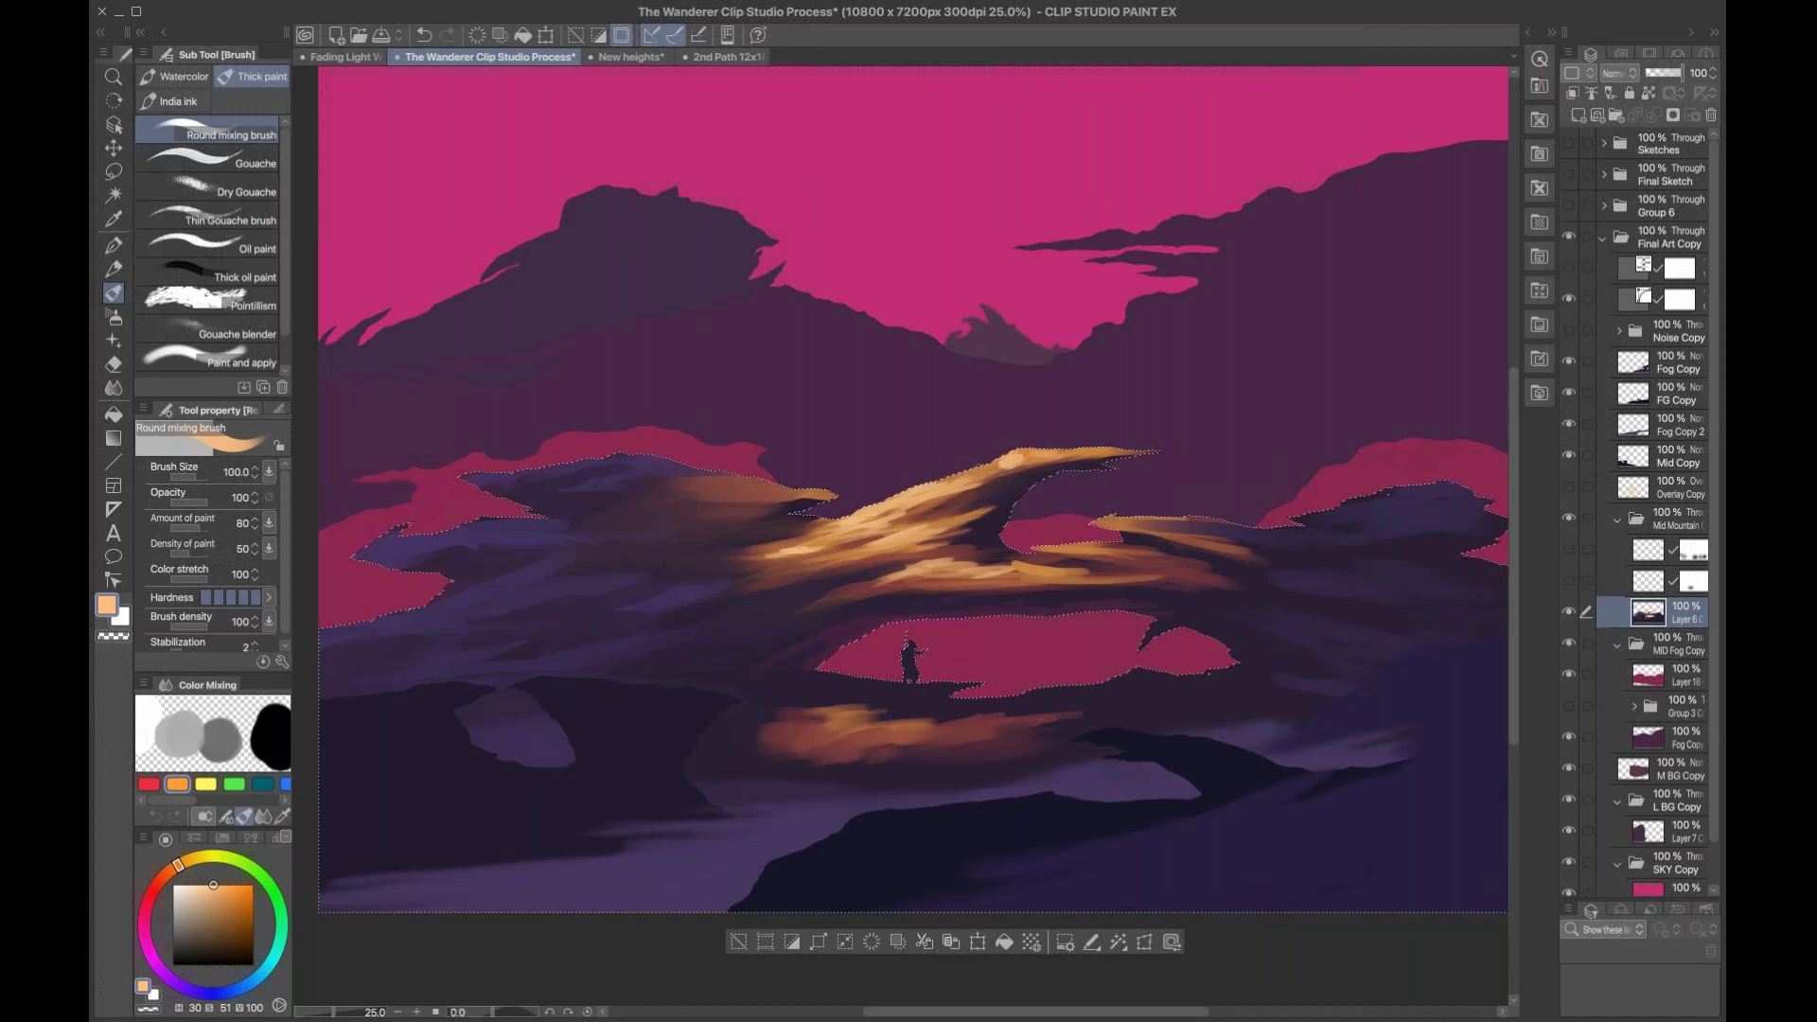
Step: Paint peach highlights on the left ridge's tip with the brush at 150 and refine the light above the large arch at 80
{"action": "key", "text": "bracketright"}
{"action": "mouse_move", "coordinate": [837, 487]}
{"action": "left_mouse_down"}
{"action": "mouse_move", "coordinate": [752, 497]}
{"action": "mouse_move", "coordinate": [732, 480]}
{"action": "left_mouse_up"}
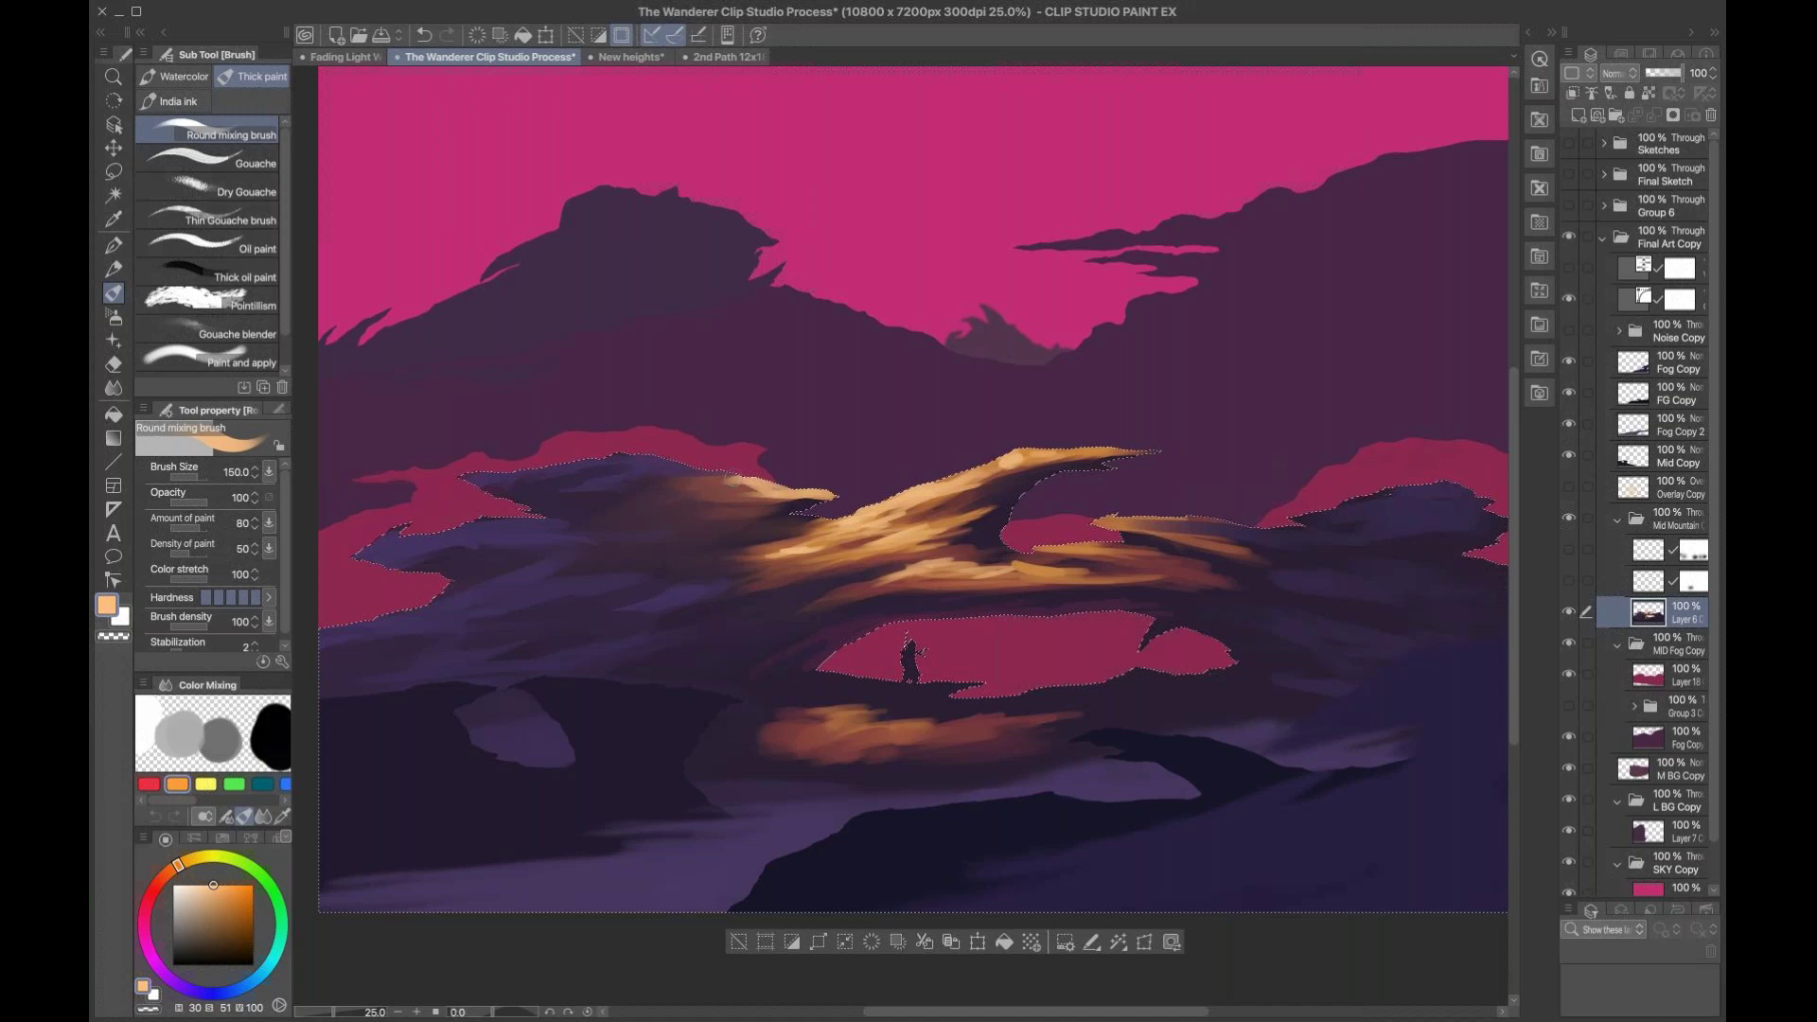
{"action": "key", "text": "bracketleft"}
{"action": "key", "text": "bracketleft"}
{"action": "left_click_drag", "start_coordinate": [814, 592], "coordinate": [899, 577]}
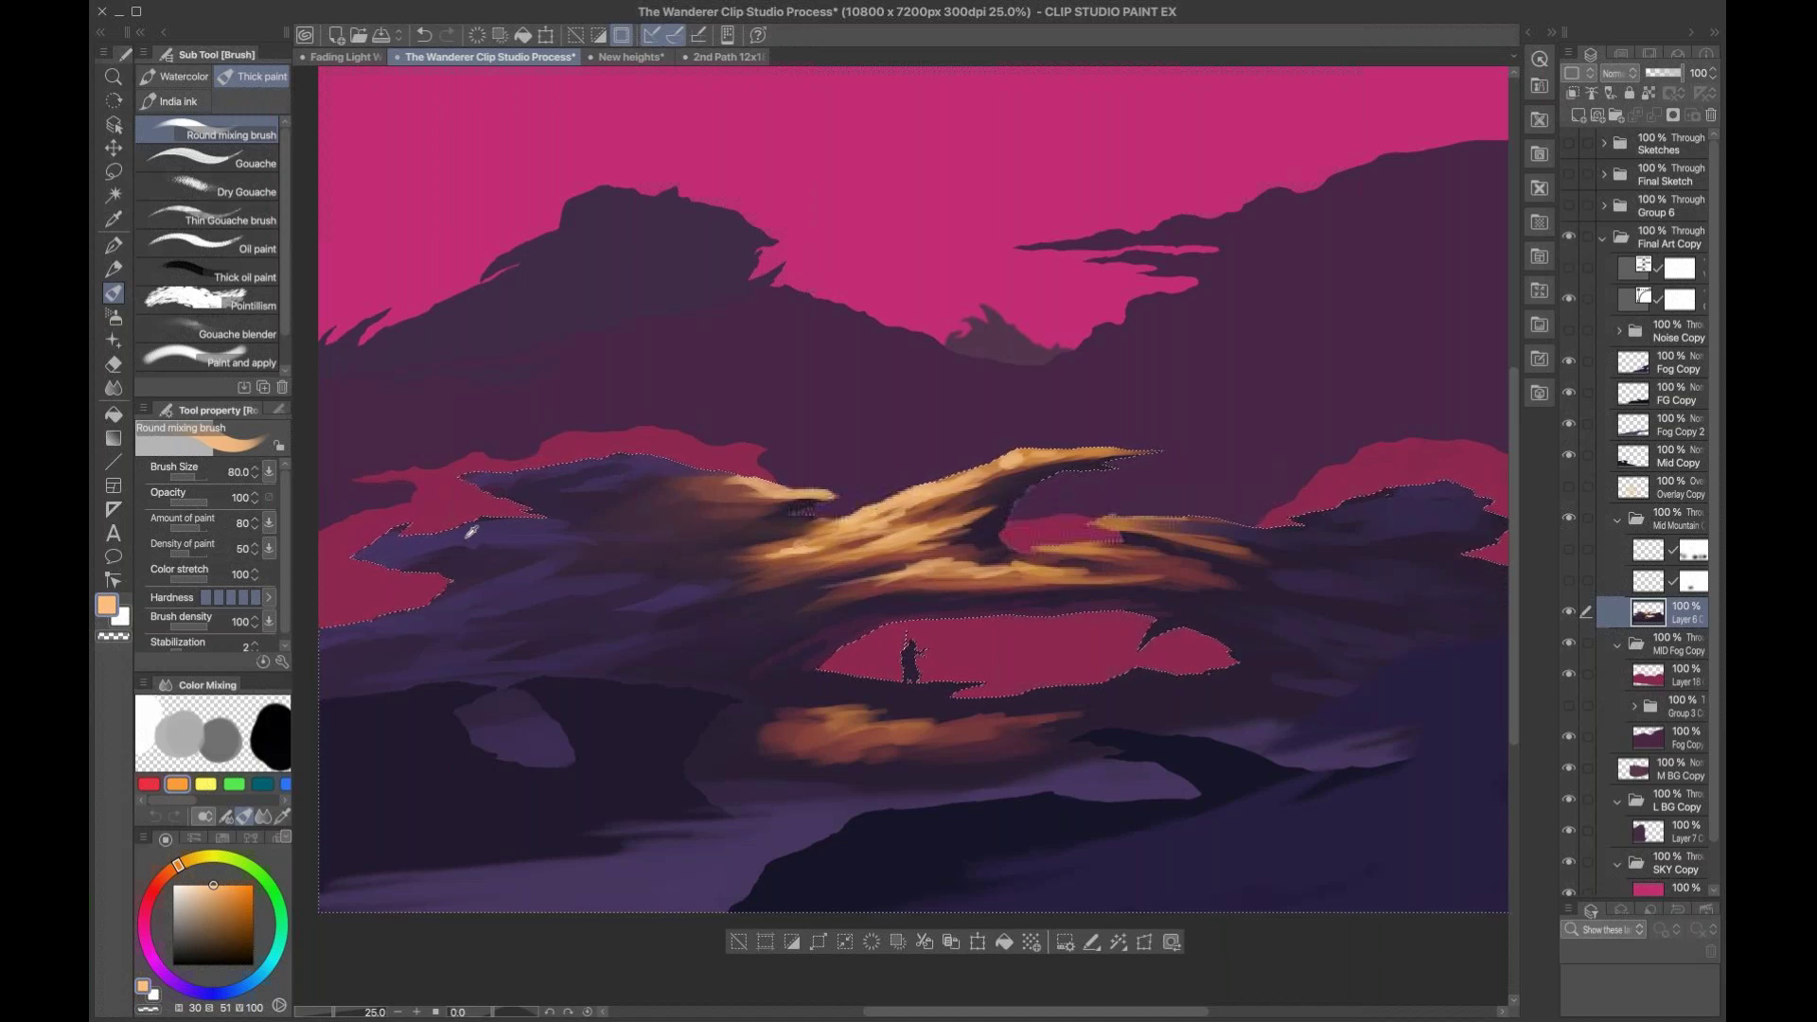
Step: Sample violet, choose a brighter shade and paint highlights on the left rock's crest, ledge and slope with the brush between 70 and 120
{"action": "left_click", "coordinate": [534, 531], "text": "alt"}
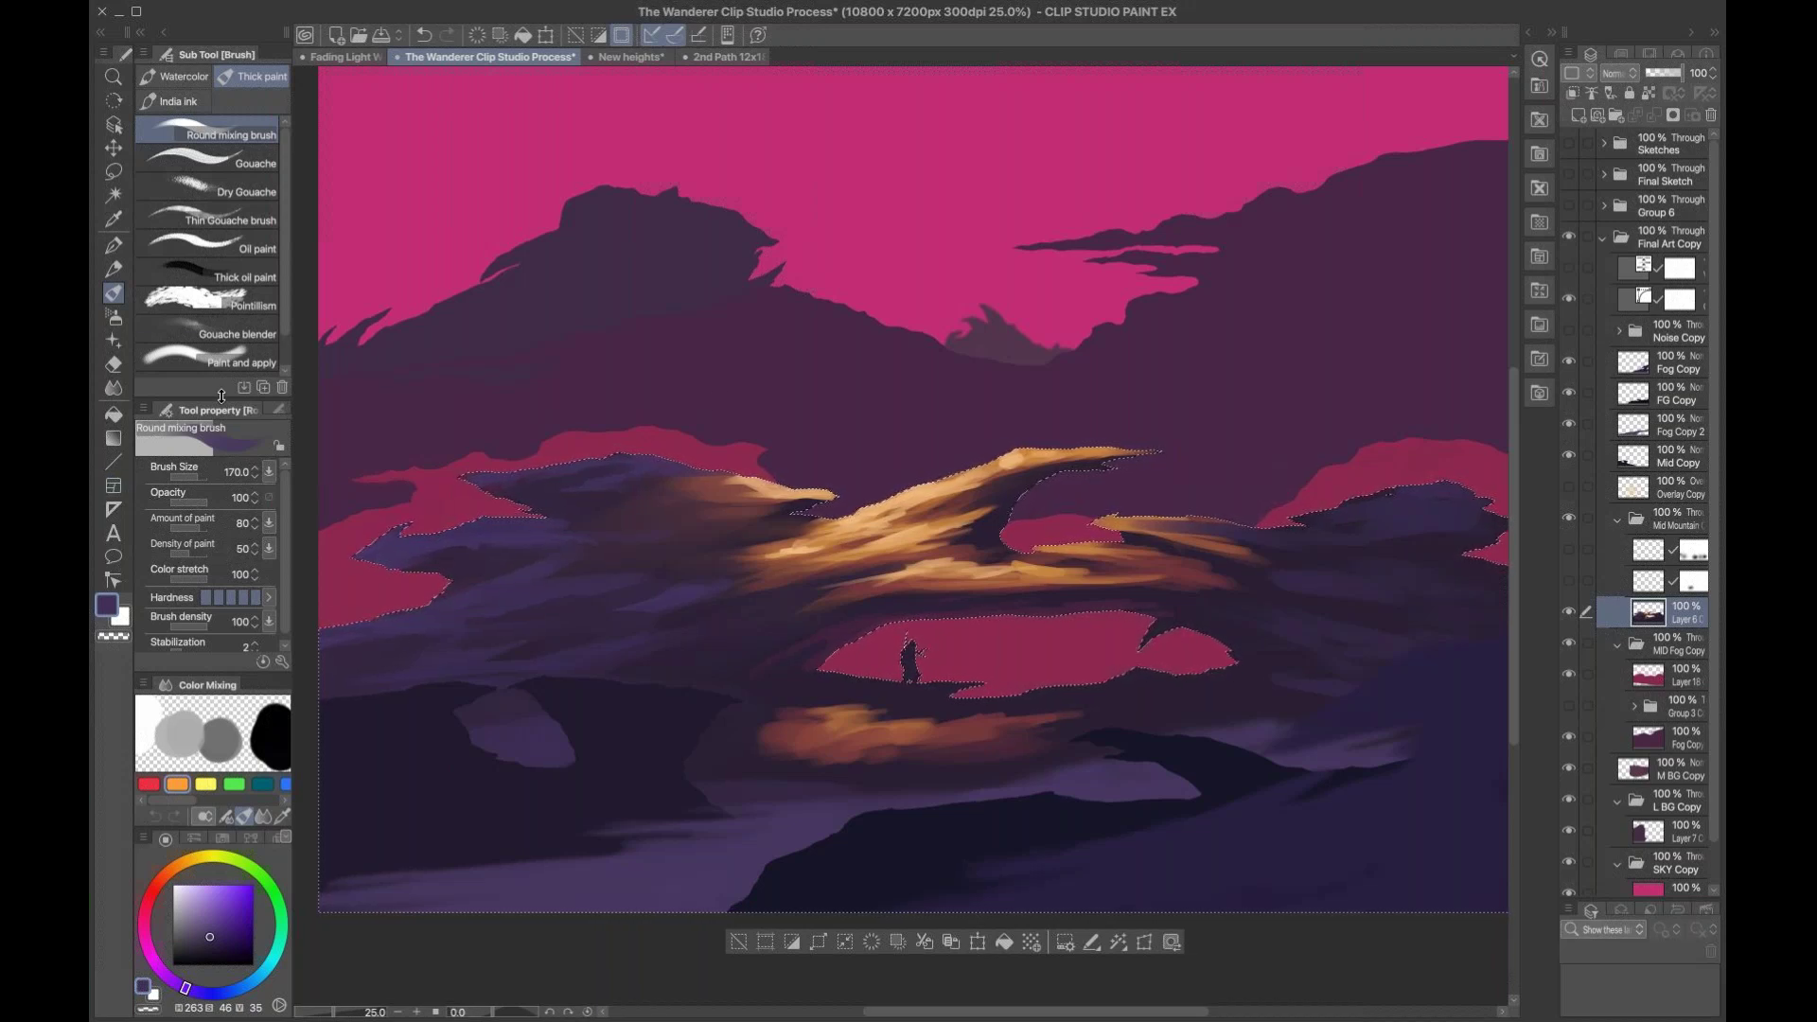
{"action": "left_click", "coordinate": [209, 921]}
{"action": "key", "text": "bracketleft"}
{"action": "key", "text": "bracketleft"}
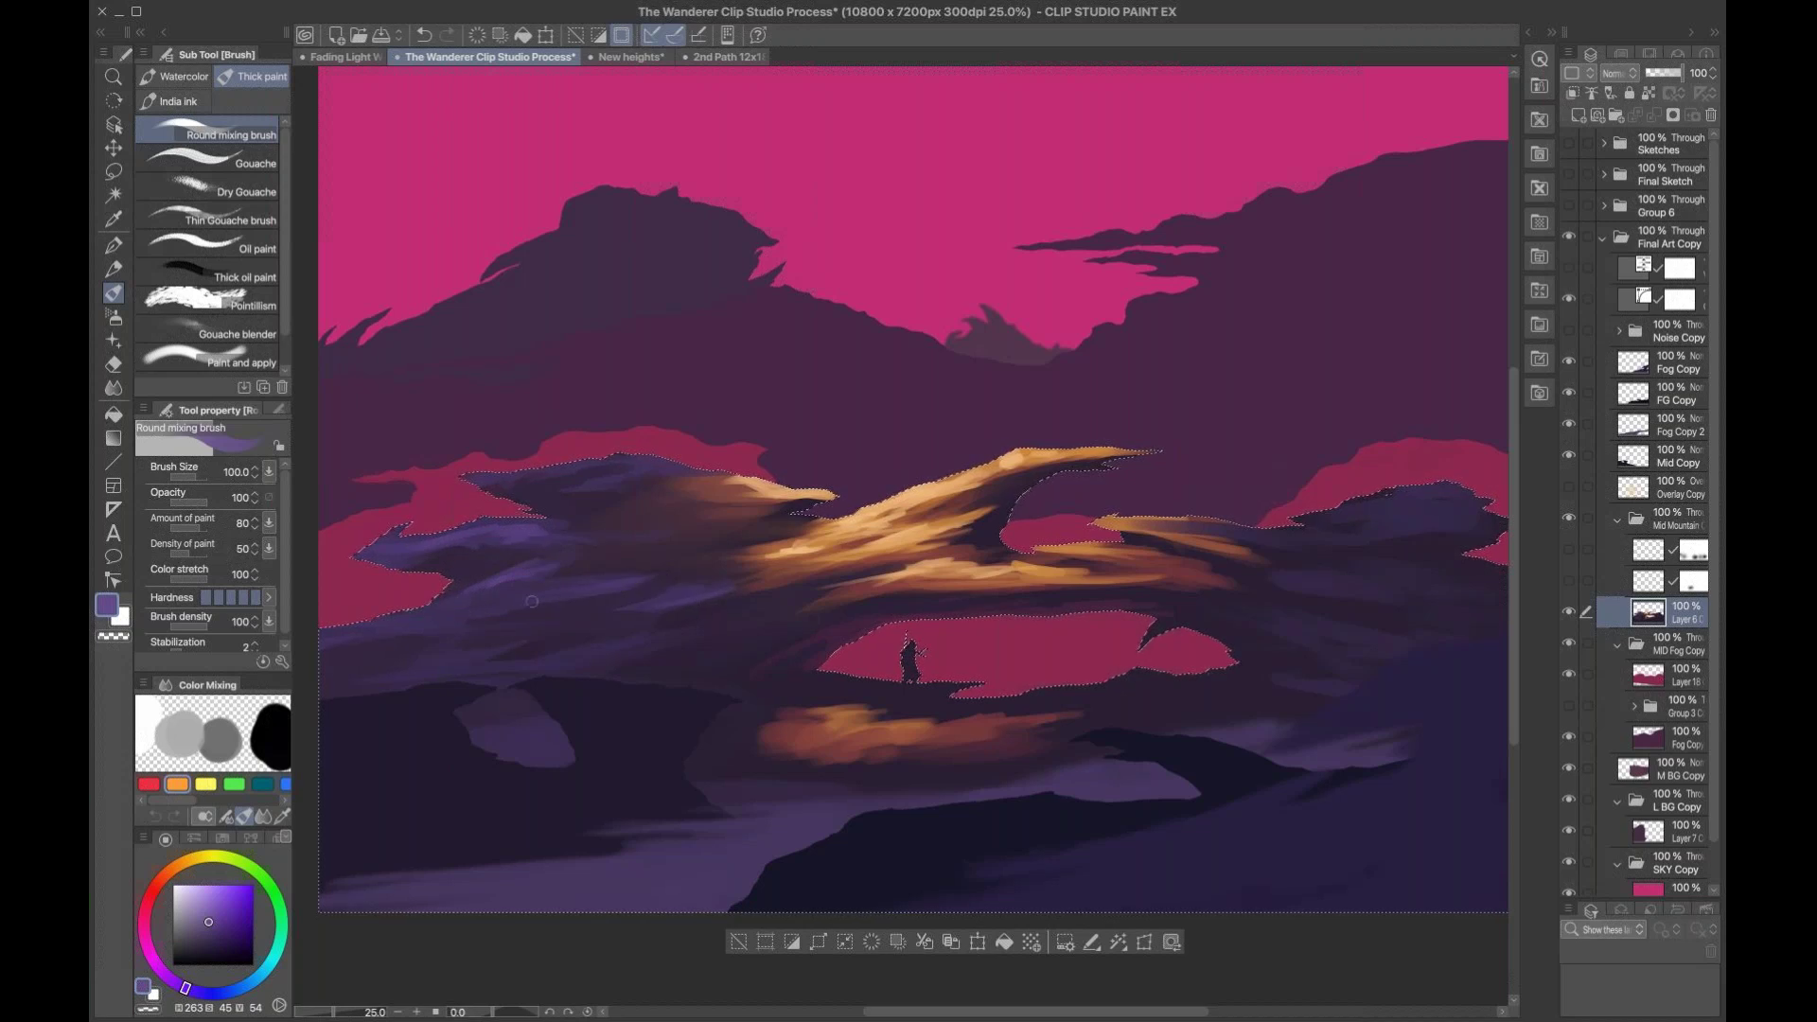
{"action": "mouse_move", "coordinate": [632, 495]}
{"action": "left_mouse_down"}
{"action": "mouse_move", "coordinate": [722, 494]}
{"action": "mouse_move", "coordinate": [660, 465]}
{"action": "mouse_move", "coordinate": [623, 482]}
{"action": "mouse_move", "coordinate": [634, 467]}
{"action": "mouse_move", "coordinate": [587, 469]}
{"action": "mouse_move", "coordinate": [642, 490]}
{"action": "left_mouse_up"}
{"action": "key", "text": "bracketleft"}
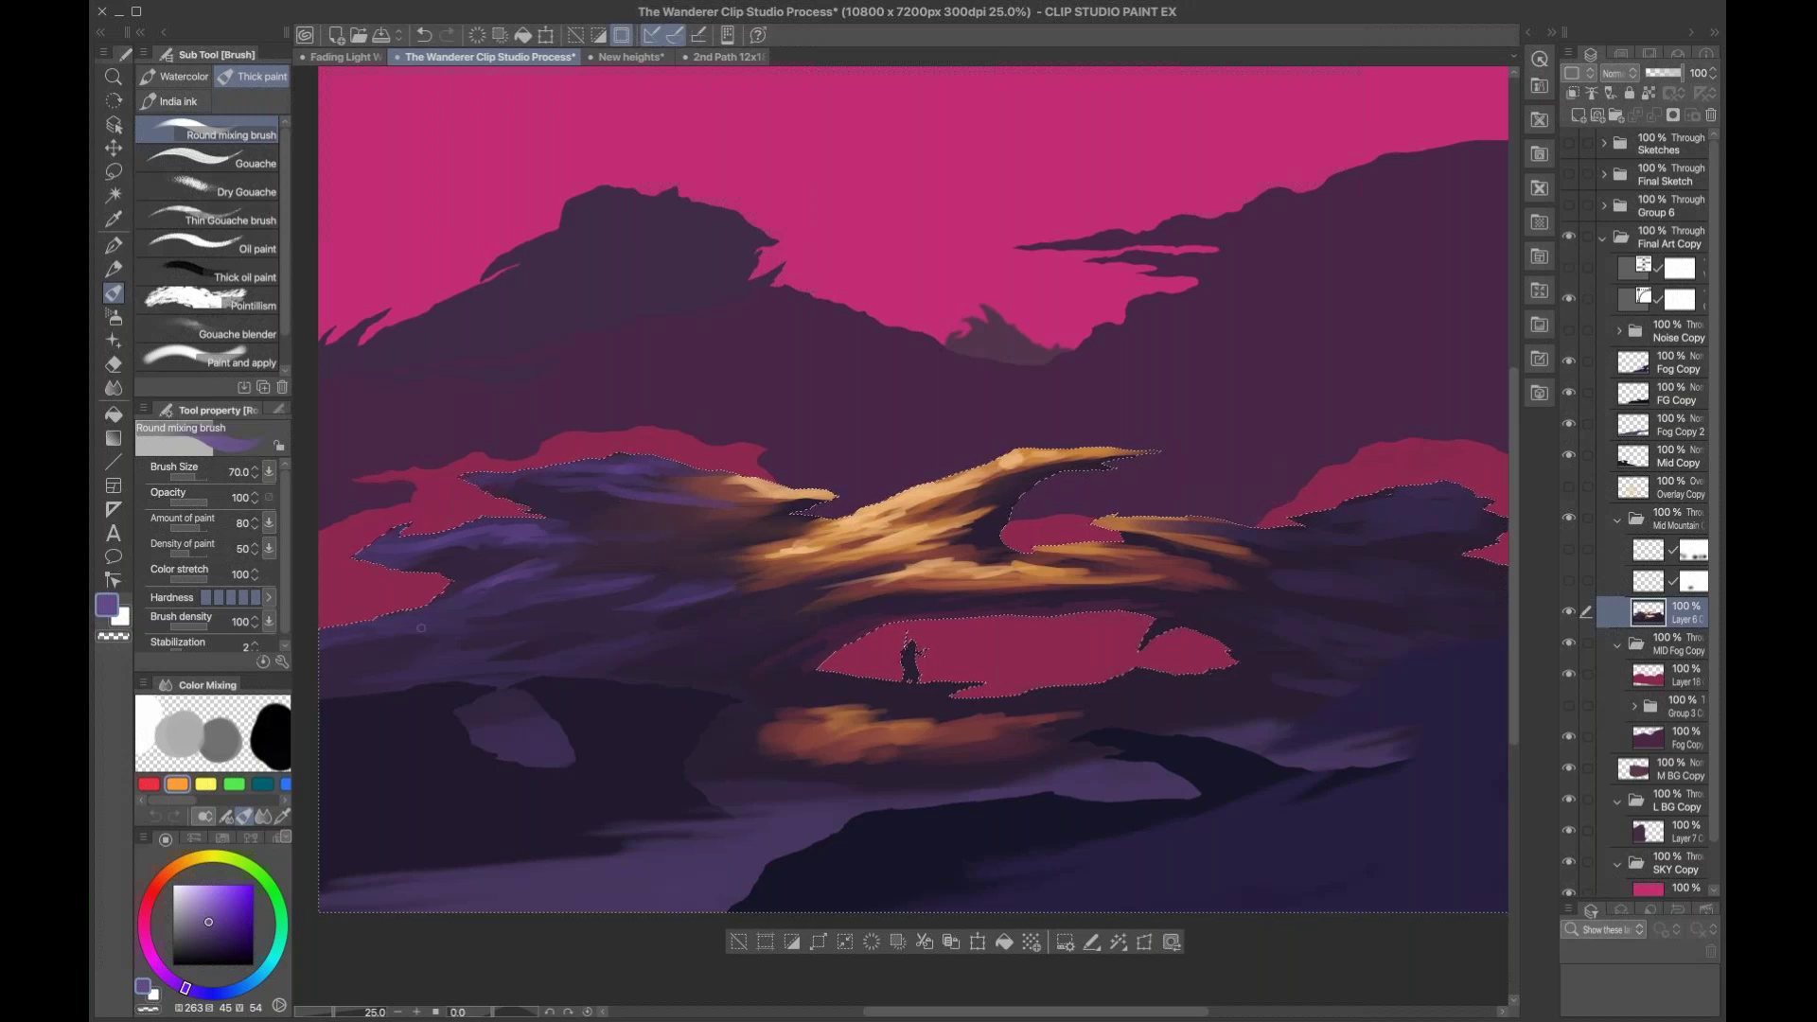
{"action": "key", "text": "bracketright"}
{"action": "mouse_move", "coordinate": [549, 589]}
{"action": "left_mouse_down"}
{"action": "mouse_move", "coordinate": [678, 631]}
{"action": "mouse_move", "coordinate": [538, 679]}
{"action": "mouse_move", "coordinate": [716, 622]}
{"action": "left_mouse_up"}
Step: Paint bright violet highlight strokes across the top and slope of the far right rocks, starting with the brush at 120
{"action": "mouse_move", "coordinate": [1426, 527]}
{"action": "left_mouse_down"}
{"action": "mouse_move", "coordinate": [1367, 527]}
{"action": "mouse_move", "coordinate": [1472, 518]}
{"action": "mouse_move", "coordinate": [1346, 512]}
{"action": "left_mouse_up"}
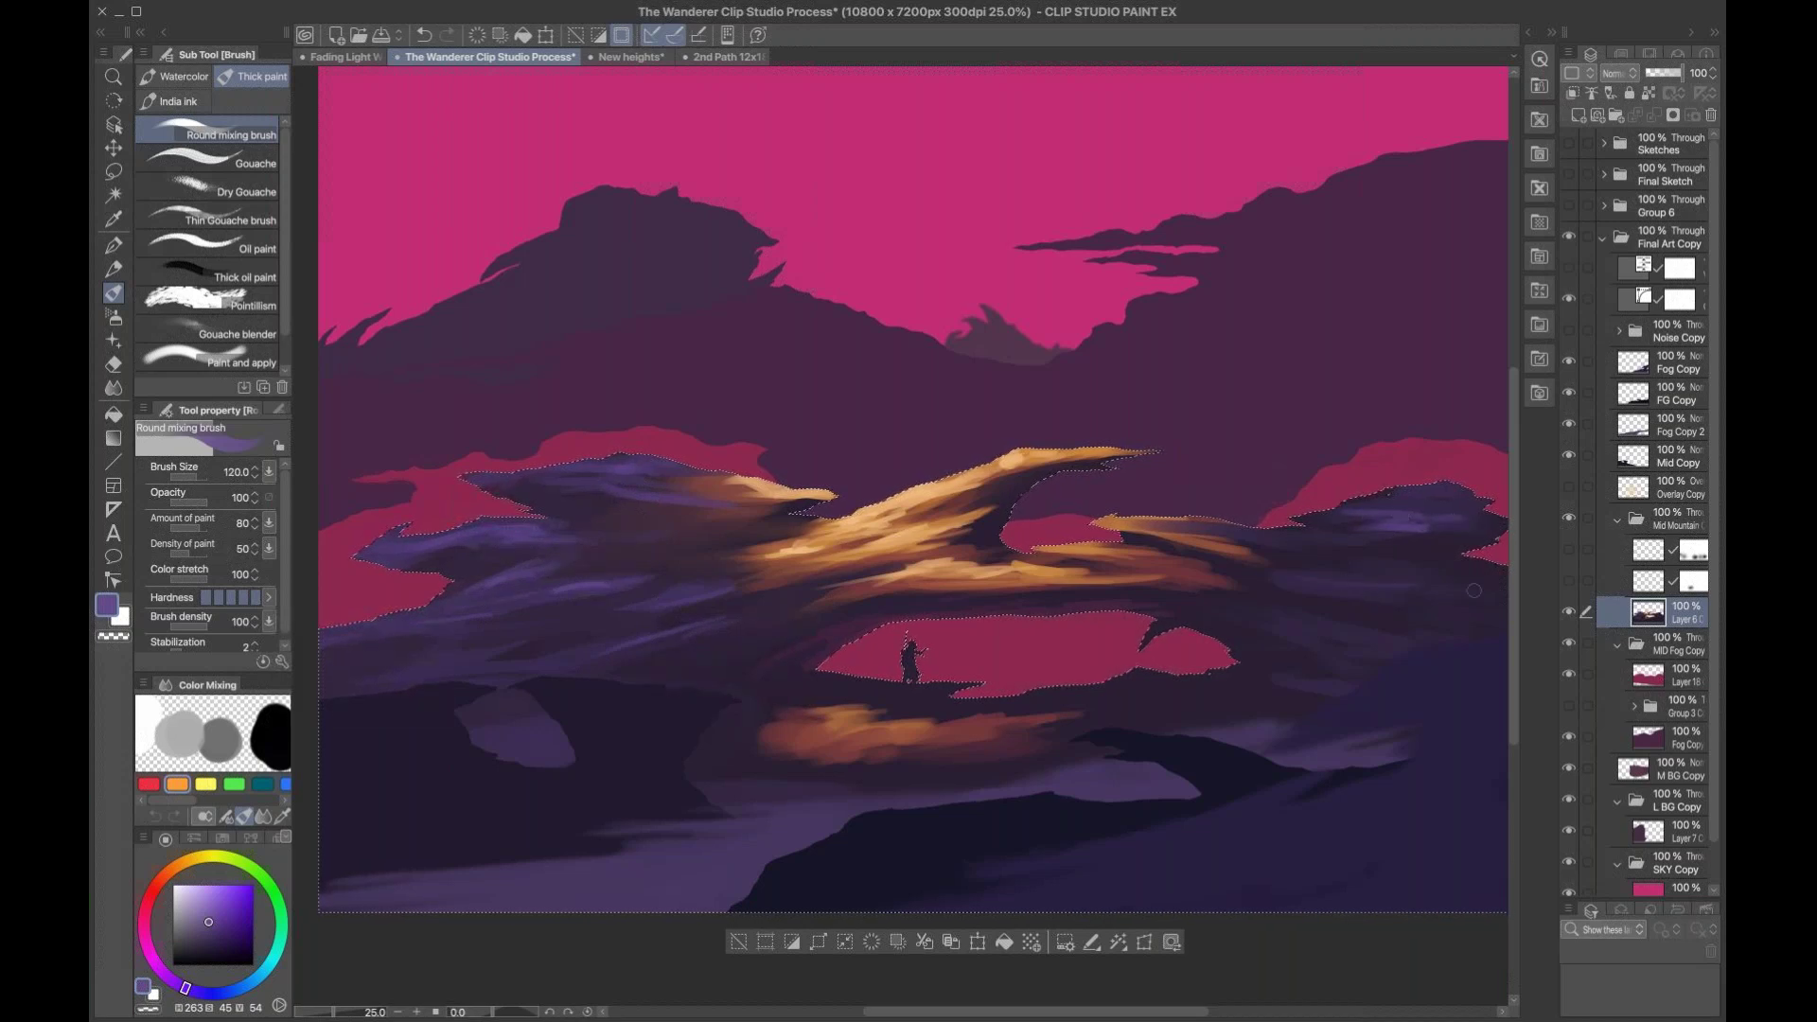
{"action": "left_click_drag", "start_coordinate": [1408, 592], "coordinate": [1343, 589]}
{"action": "key", "text": "bracketright"}
{"action": "left_click_drag", "start_coordinate": [1462, 592], "coordinate": [1425, 591]}
{"action": "mouse_move", "coordinate": [1466, 511]}
{"action": "left_mouse_down"}
{"action": "mouse_move", "coordinate": [1374, 513]}
{"action": "mouse_move", "coordinate": [1359, 522]}
{"action": "mouse_move", "coordinate": [1384, 527]}
{"action": "mouse_move", "coordinate": [1344, 538]}
{"action": "mouse_move", "coordinate": [1434, 556]}
{"action": "mouse_move", "coordinate": [1379, 566]}
{"action": "mouse_move", "coordinate": [1422, 563]}
{"action": "mouse_move", "coordinate": [1221, 573]}
{"action": "left_mouse_up"}
{"action": "key", "text": "bracketleft"}
{"action": "key", "text": "bracketleft"}
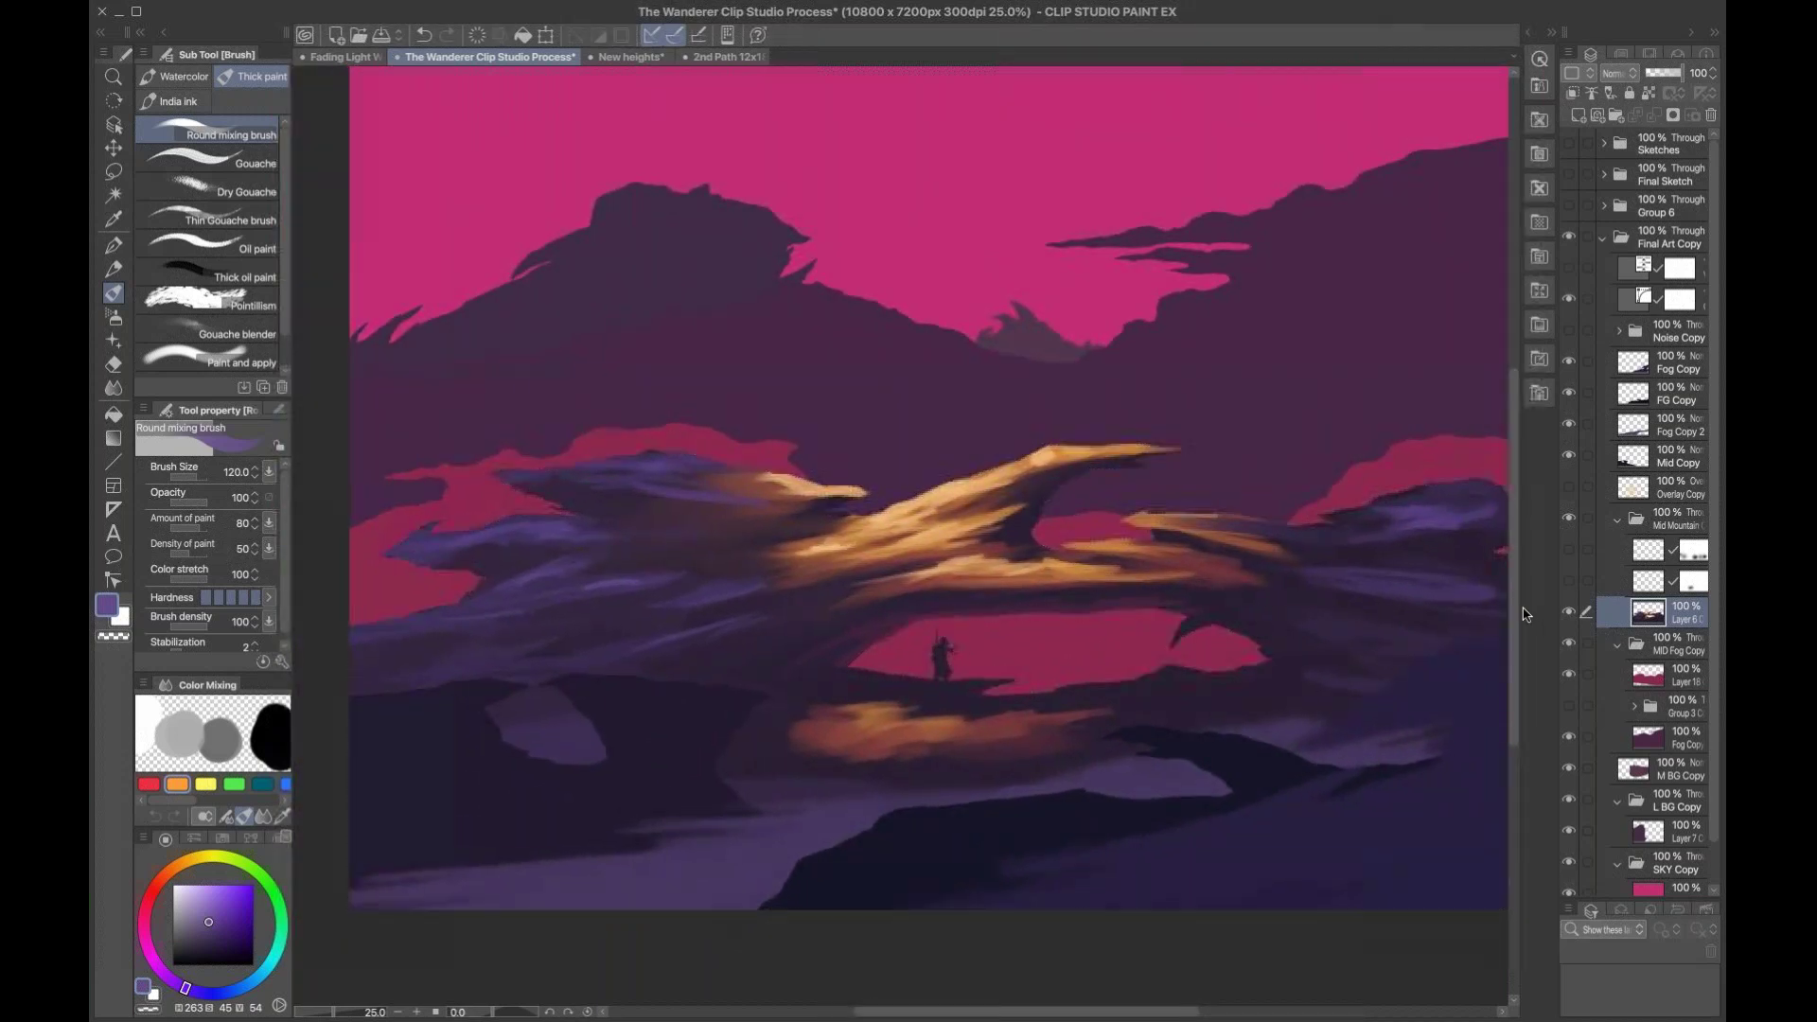
{"action": "left_click_drag", "start_coordinate": [1059, 743], "coordinate": [997, 698]}
{"action": "left_click_drag", "start_coordinate": [808, 520], "coordinate": [772, 567]}
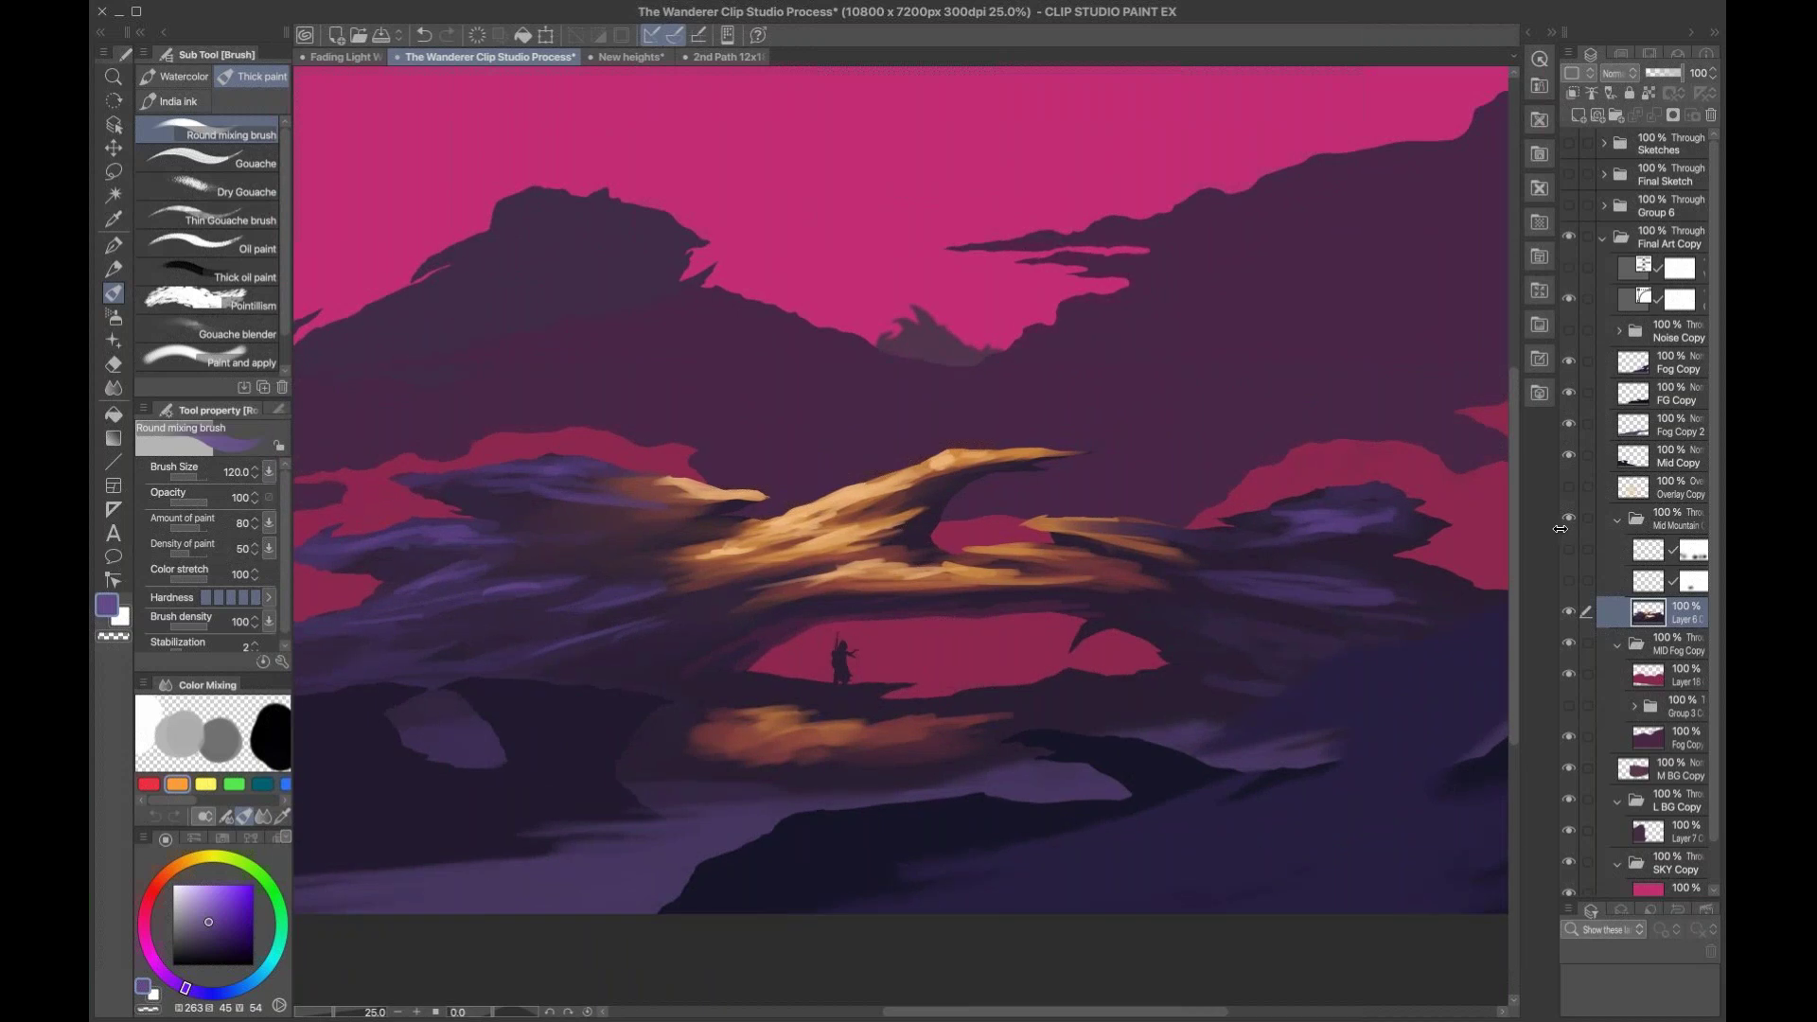
Step: Collapse the Mid Mountain folder and toggle the Final Art Copy folder's visibility to compare the work in progress with the finished painting
{"action": "left_click", "coordinate": [1618, 520]}
{"action": "left_click", "coordinate": [1568, 520]}
{"action": "left_click", "coordinate": [1567, 524]}
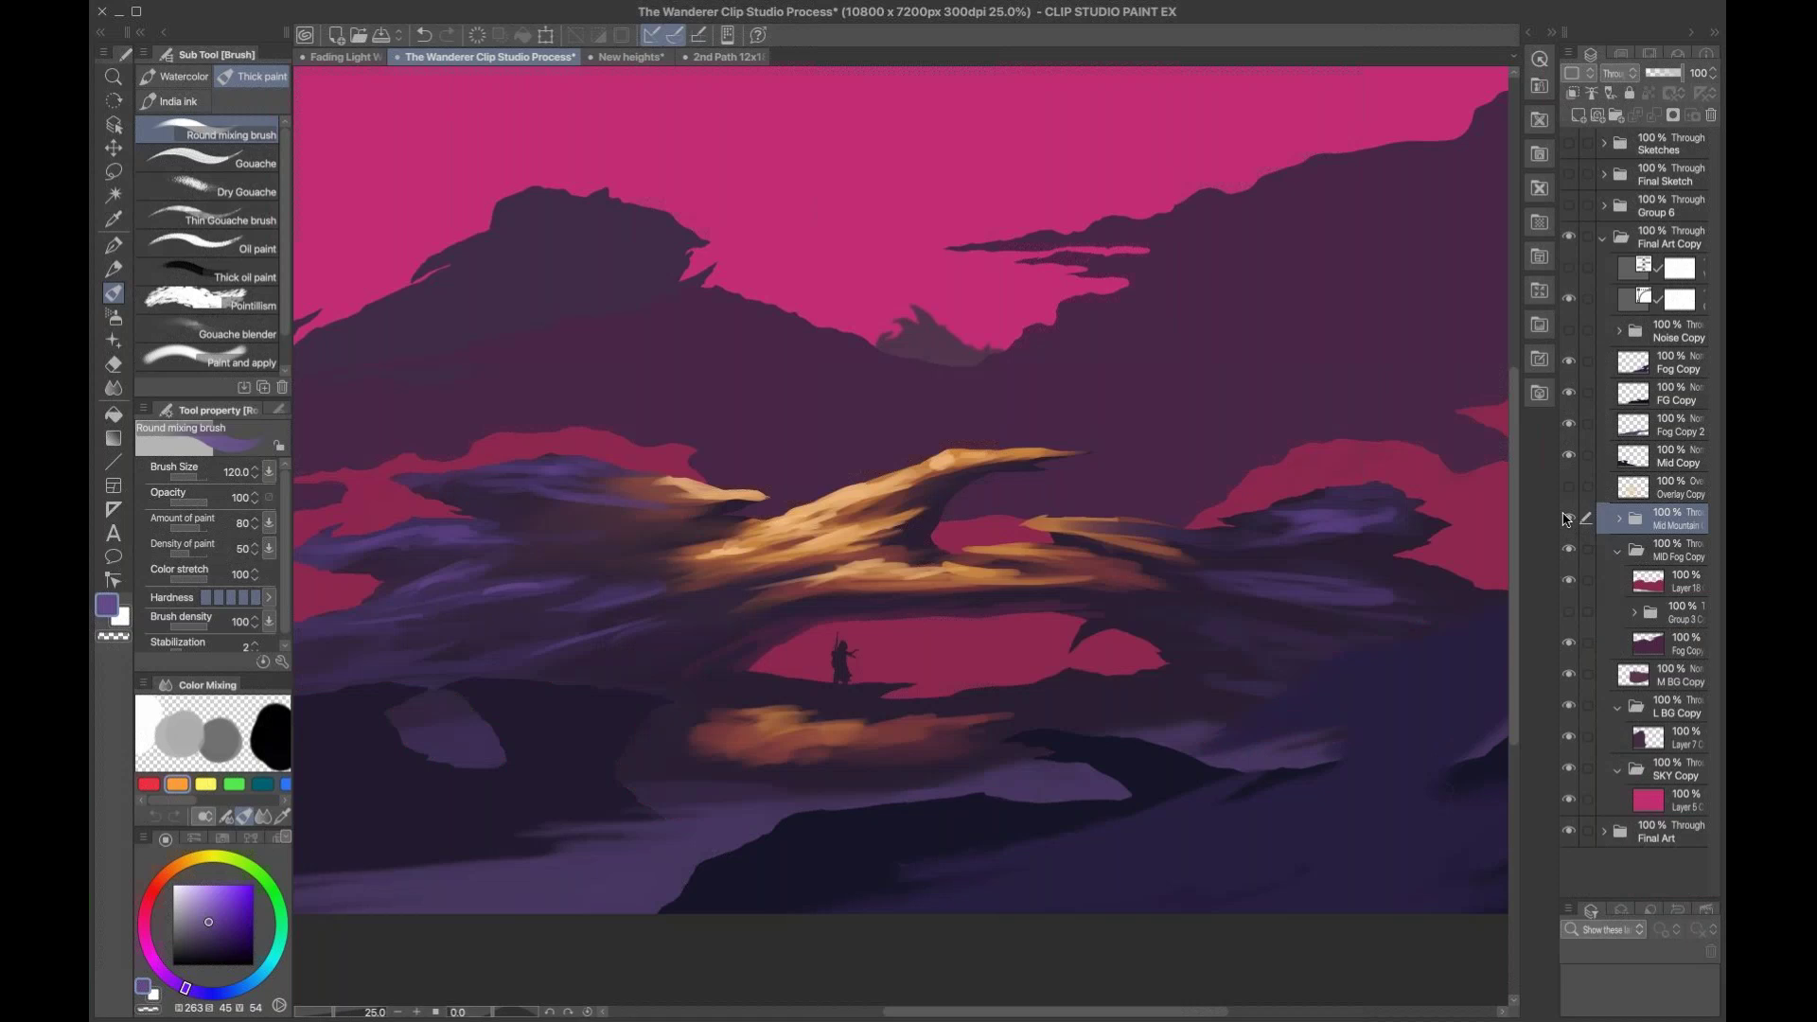
{"action": "left_click", "coordinate": [1570, 245]}
{"action": "left_click", "coordinate": [1569, 249]}
{"action": "left_click", "coordinate": [1567, 253]}
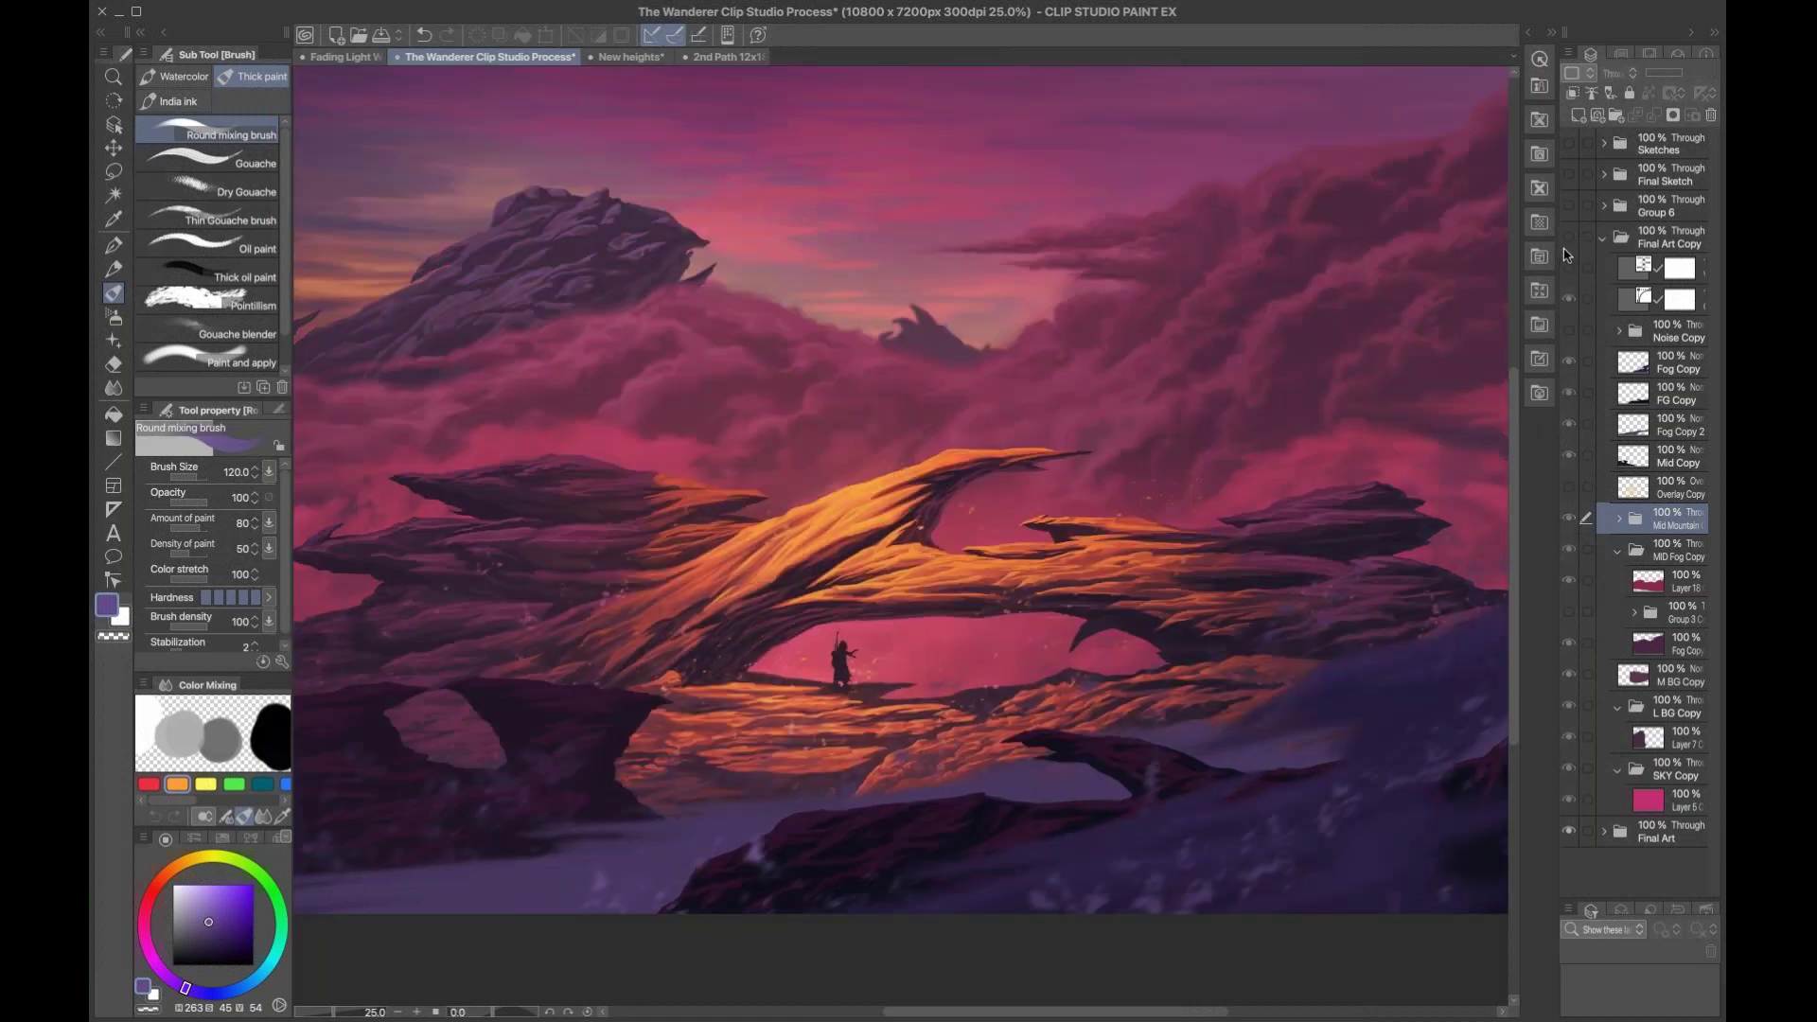
{"action": "left_click_drag", "start_coordinate": [1559, 253], "coordinate": [1559, 254]}
{"action": "left_click", "coordinate": [1569, 248]}
{"action": "left_click", "coordinate": [1566, 252]}
{"action": "left_click", "coordinate": [1566, 251]}
{"action": "left_click", "coordinate": [1566, 254]}
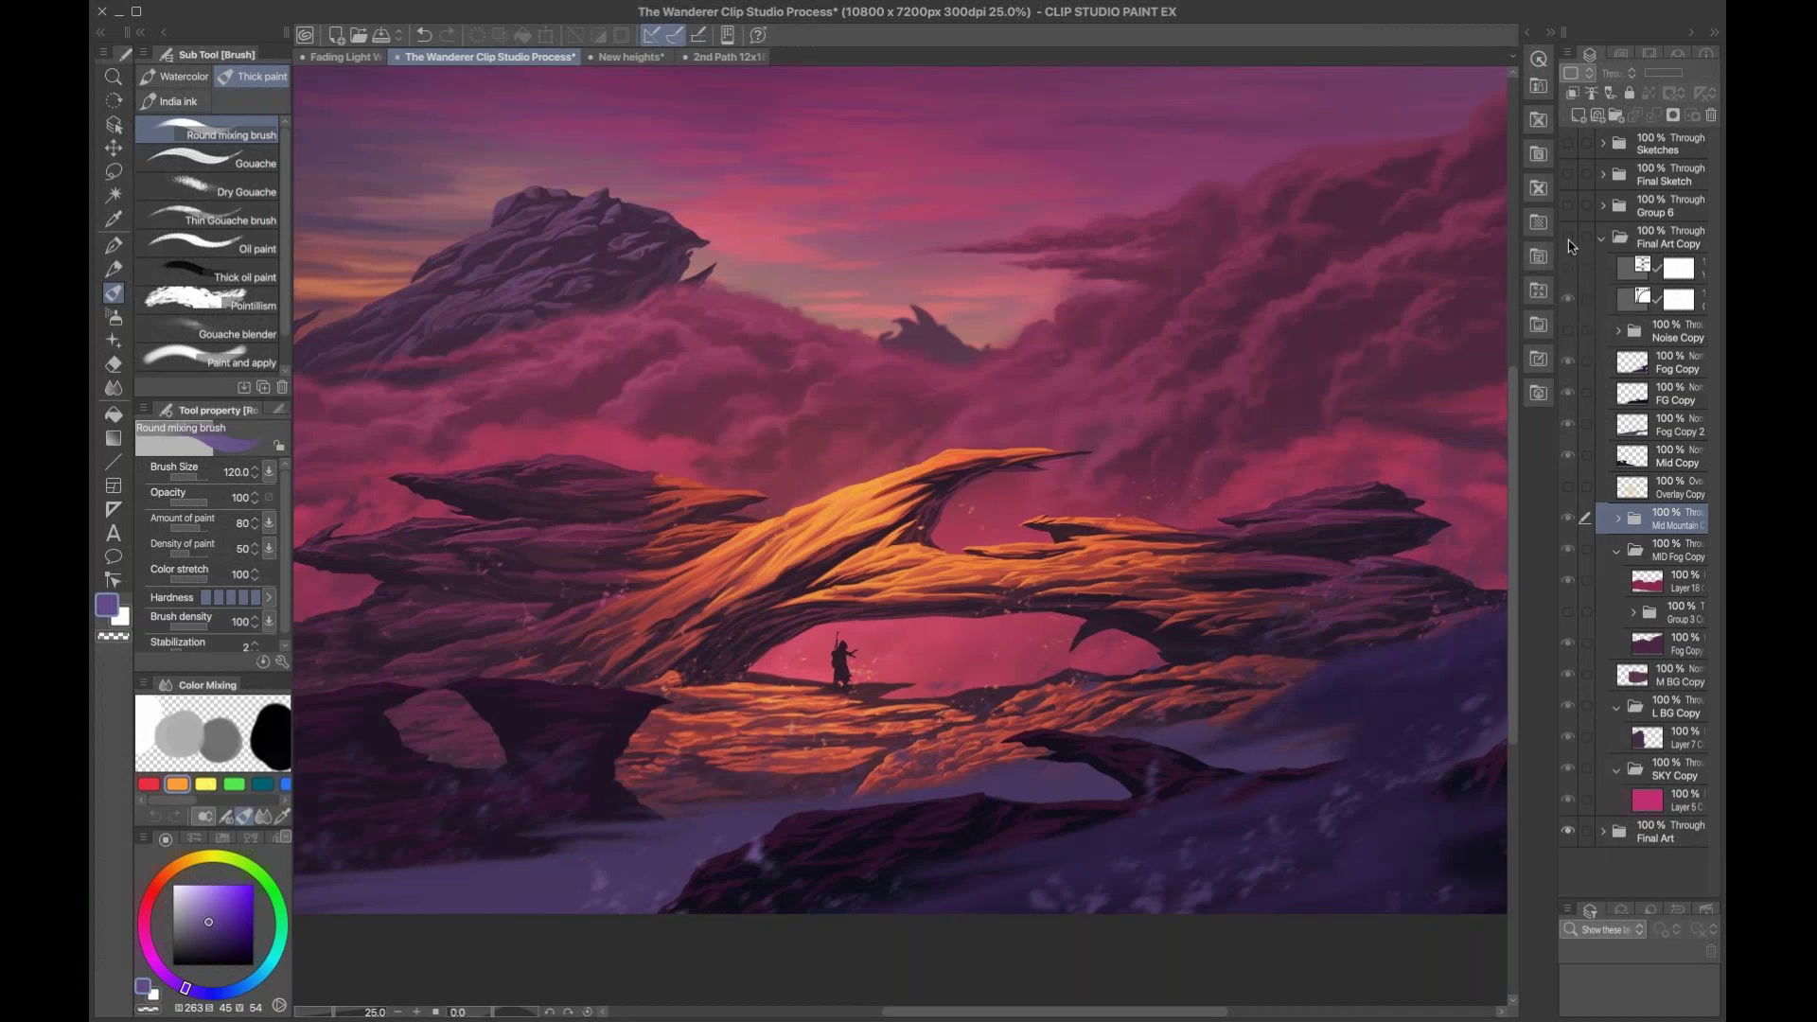
Step: Turn on the greyscale correction layer in Final Art Copy and toggle the folder to compare the values against the finished painting
{"action": "left_click", "coordinate": [1568, 247]}
{"action": "left_click", "coordinate": [1568, 266]}
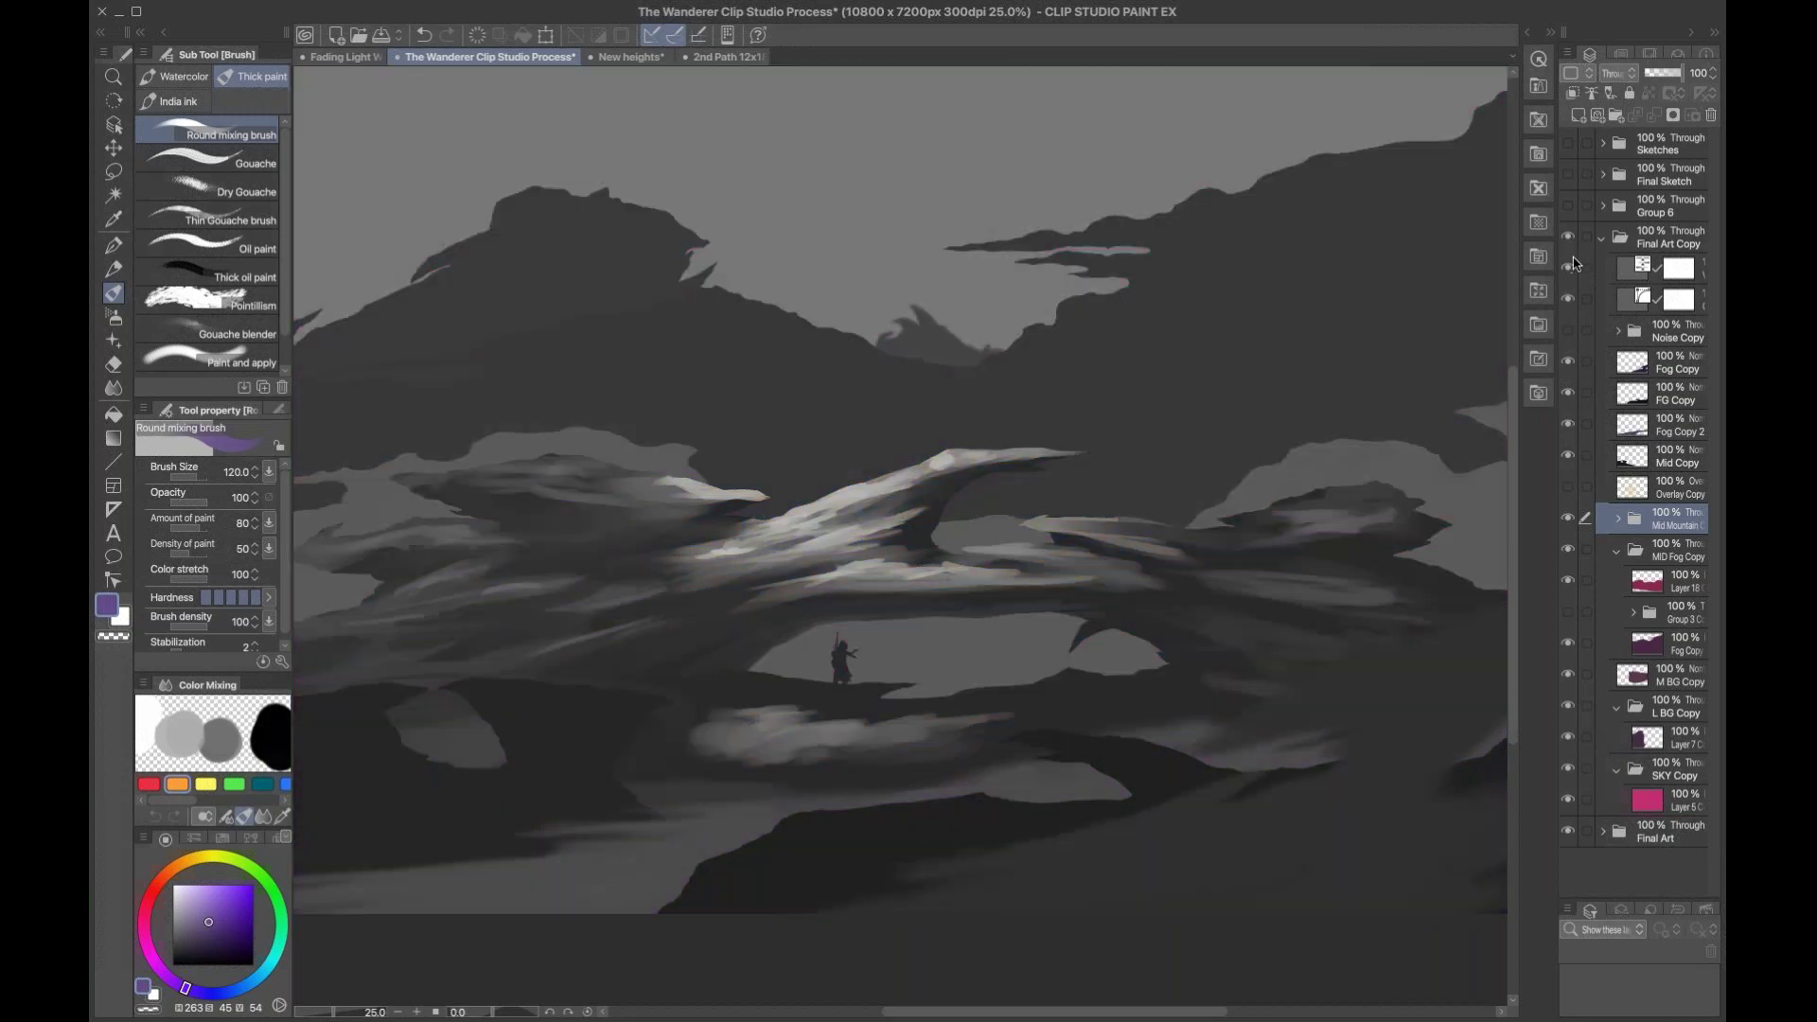
{"action": "left_click", "coordinate": [1575, 243]}
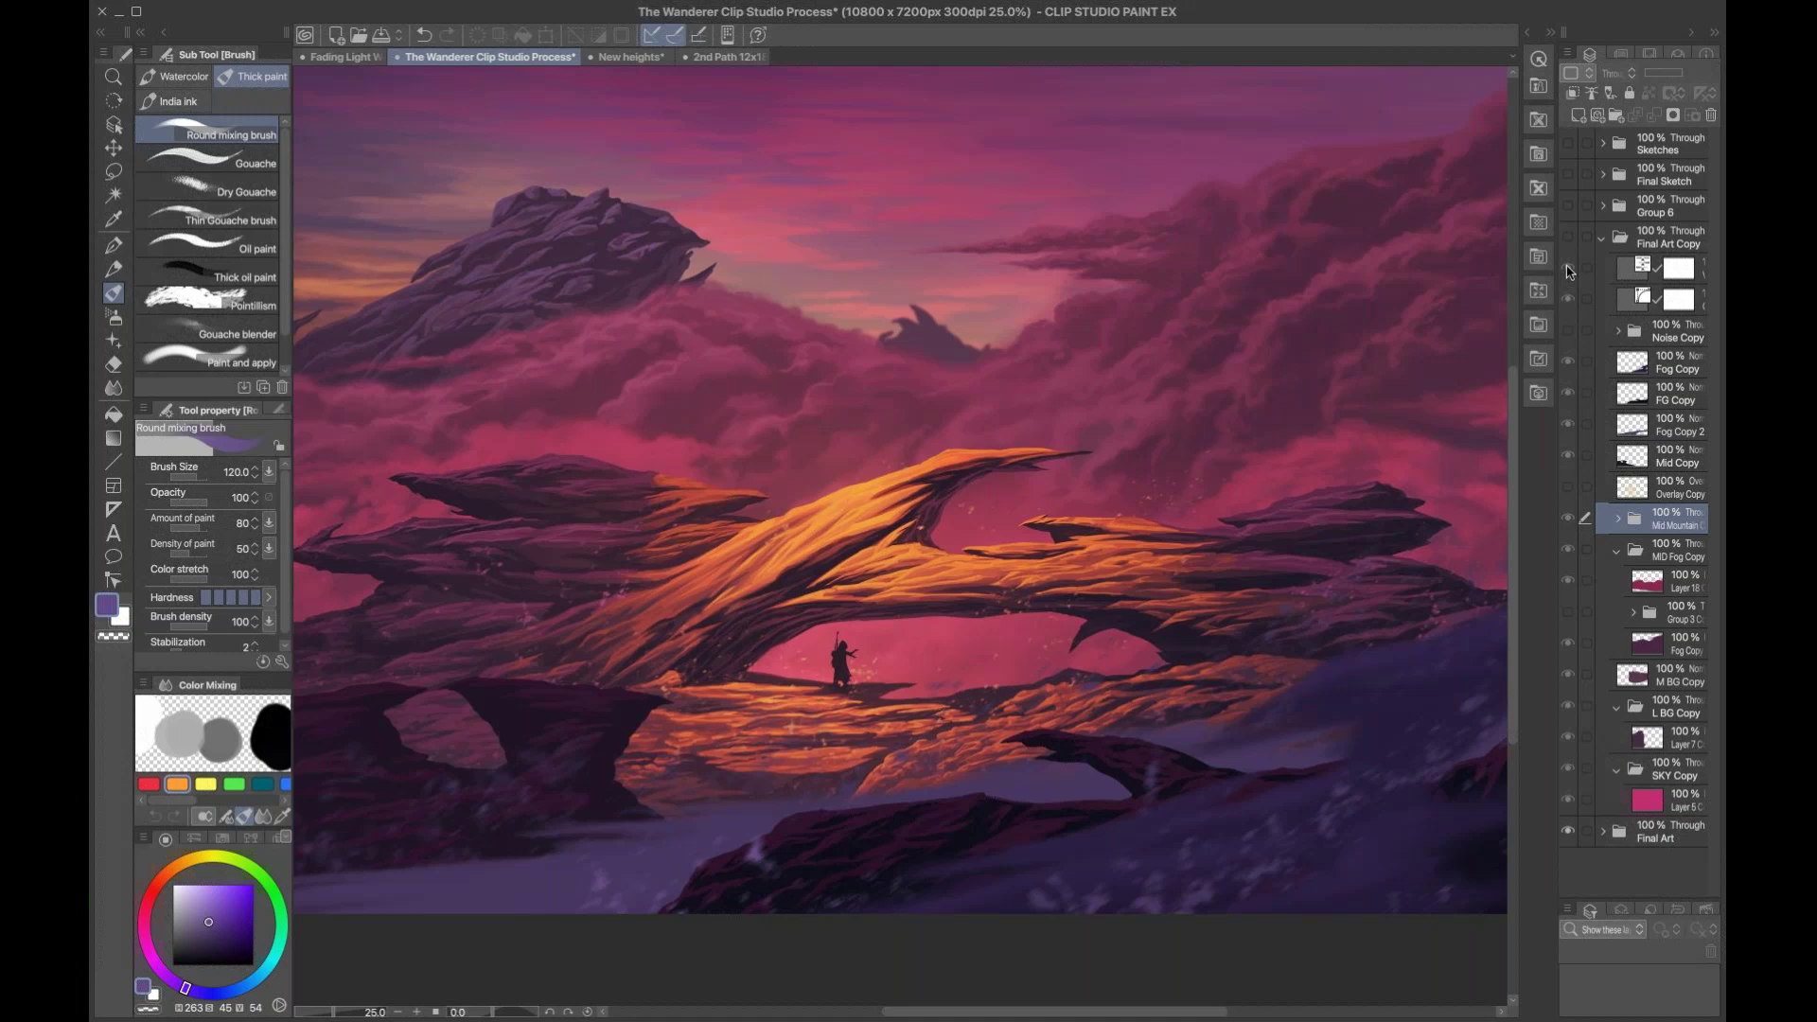
{"action": "left_click", "coordinate": [1574, 247]}
{"action": "left_click", "coordinate": [1571, 249]}
{"action": "left_click", "coordinate": [1569, 248]}
{"action": "left_click", "coordinate": [1572, 252]}
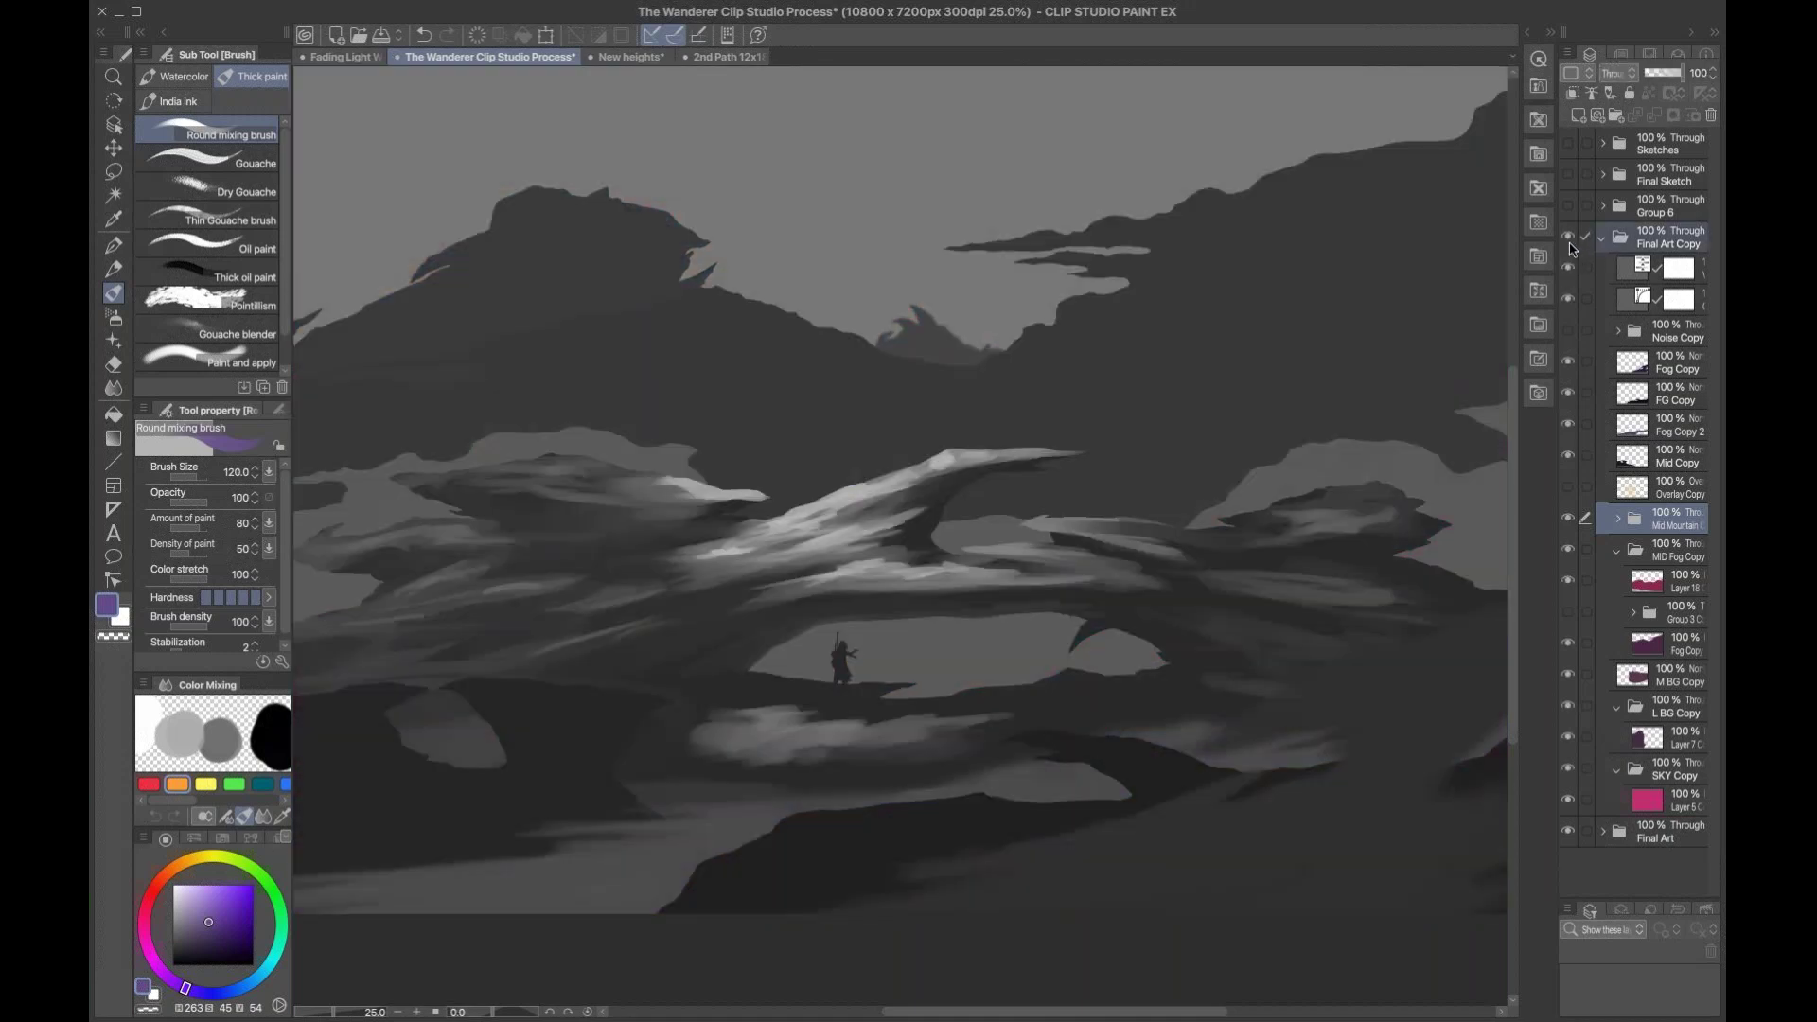
Step: Toggle Final Art Copy off and on once more, and collapse the MID Fog Copy folder
{"action": "left_click", "coordinate": [1573, 249]}
{"action": "left_click", "coordinate": [1567, 250]}
{"action": "left_click", "coordinate": [1616, 550]}
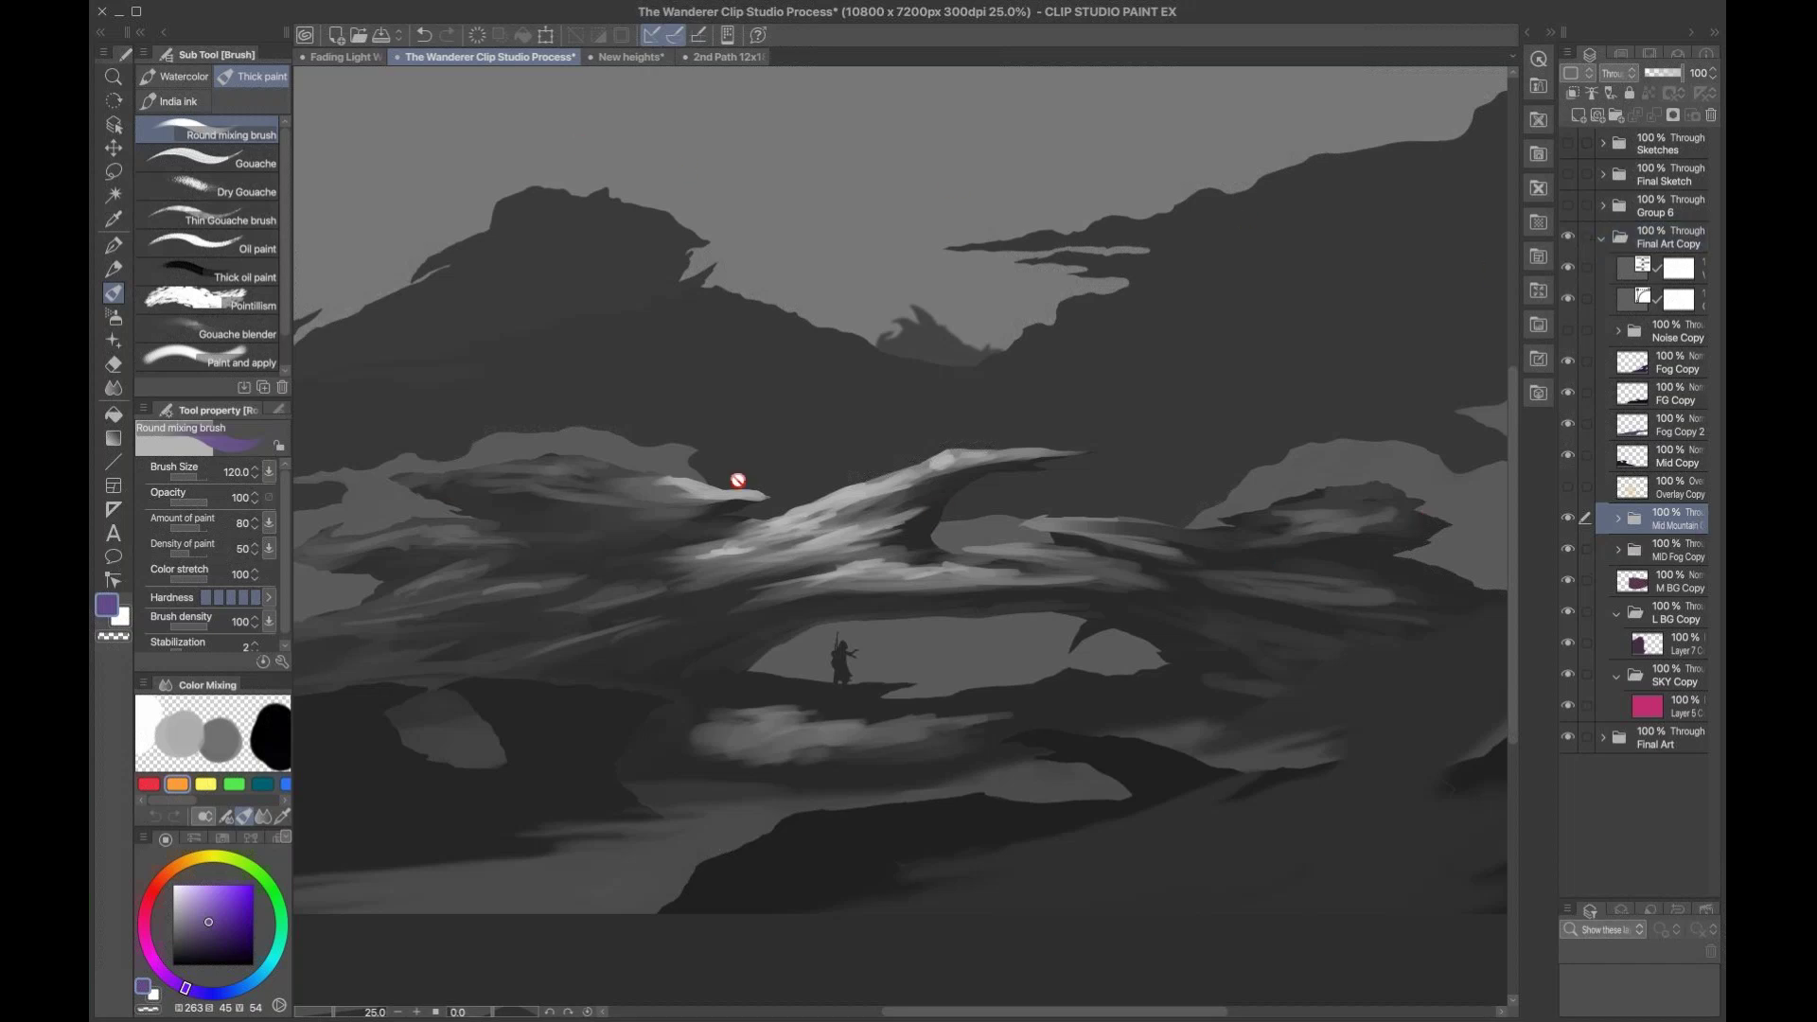
Step: Switch to the 2nd Path 12x18a document and toggle Layer 53 to compare the two versions of the artwork
{"action": "left_click", "coordinate": [730, 59]}
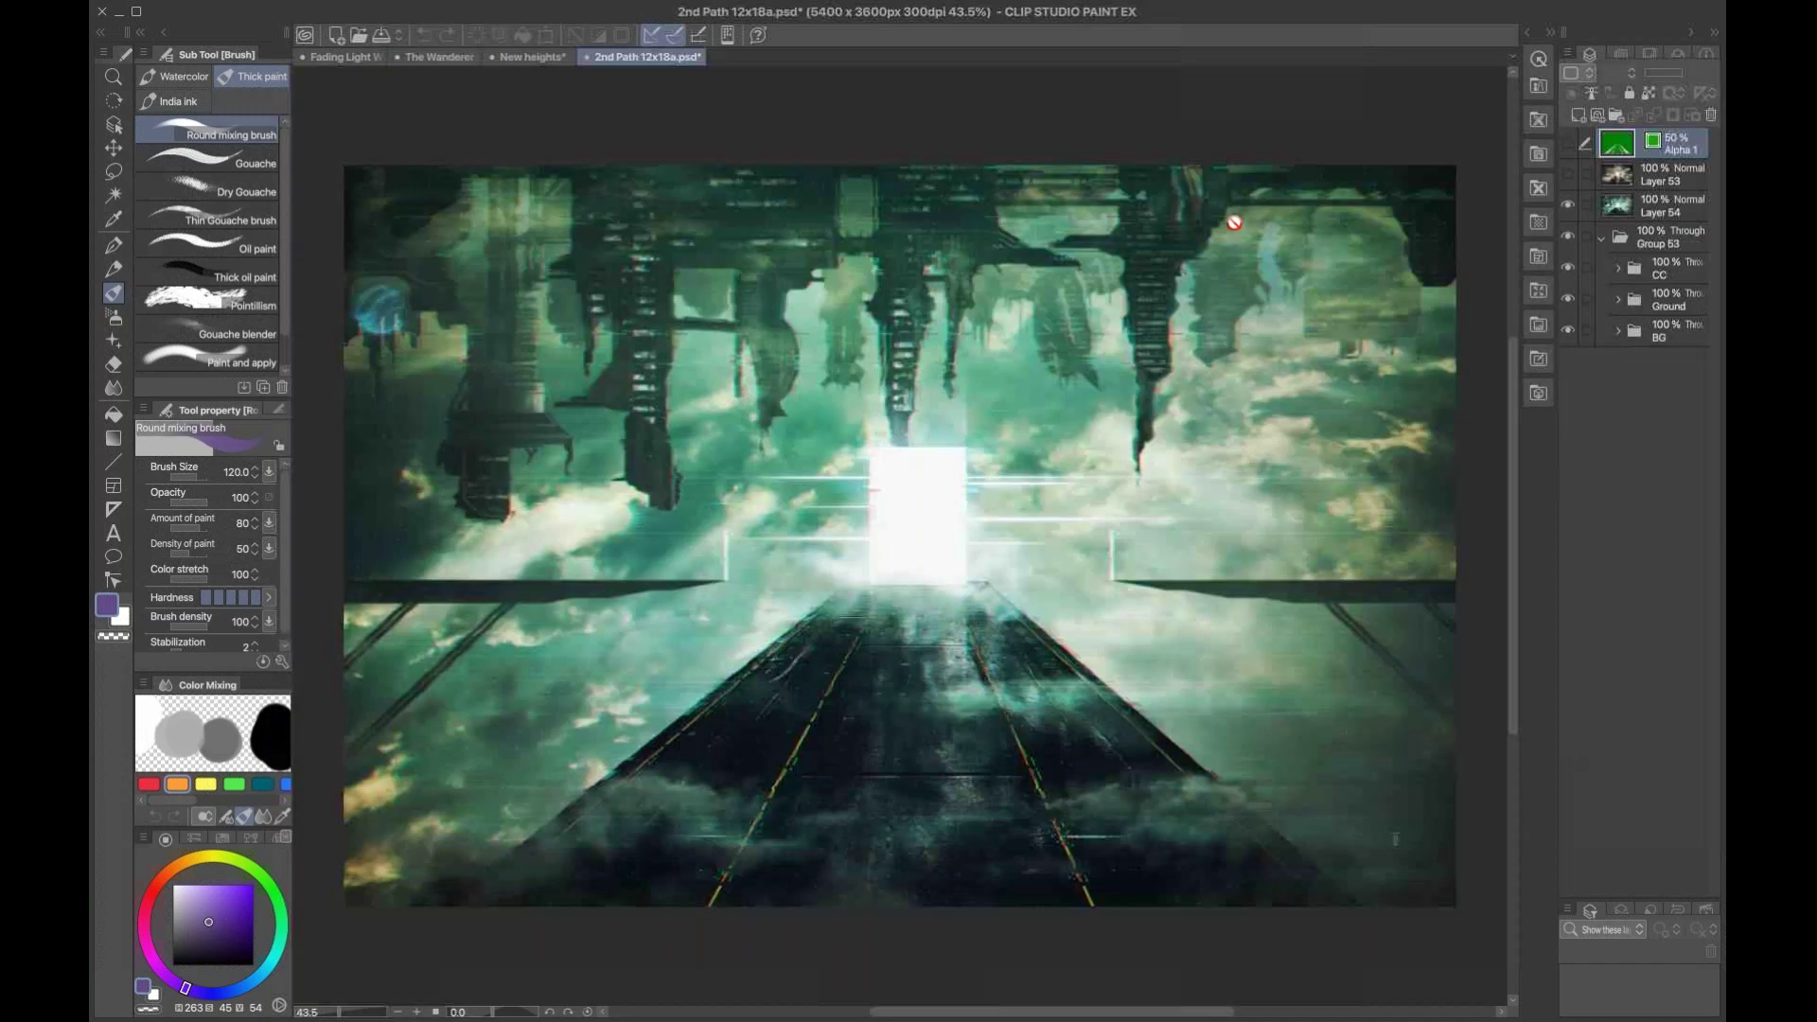
{"action": "mouse_move", "coordinate": [1258, 433]}
{"action": "left_mouse_down"}
{"action": "mouse_move", "coordinate": [1181, 468]}
{"action": "mouse_move", "coordinate": [1264, 436]}
{"action": "left_mouse_up"}
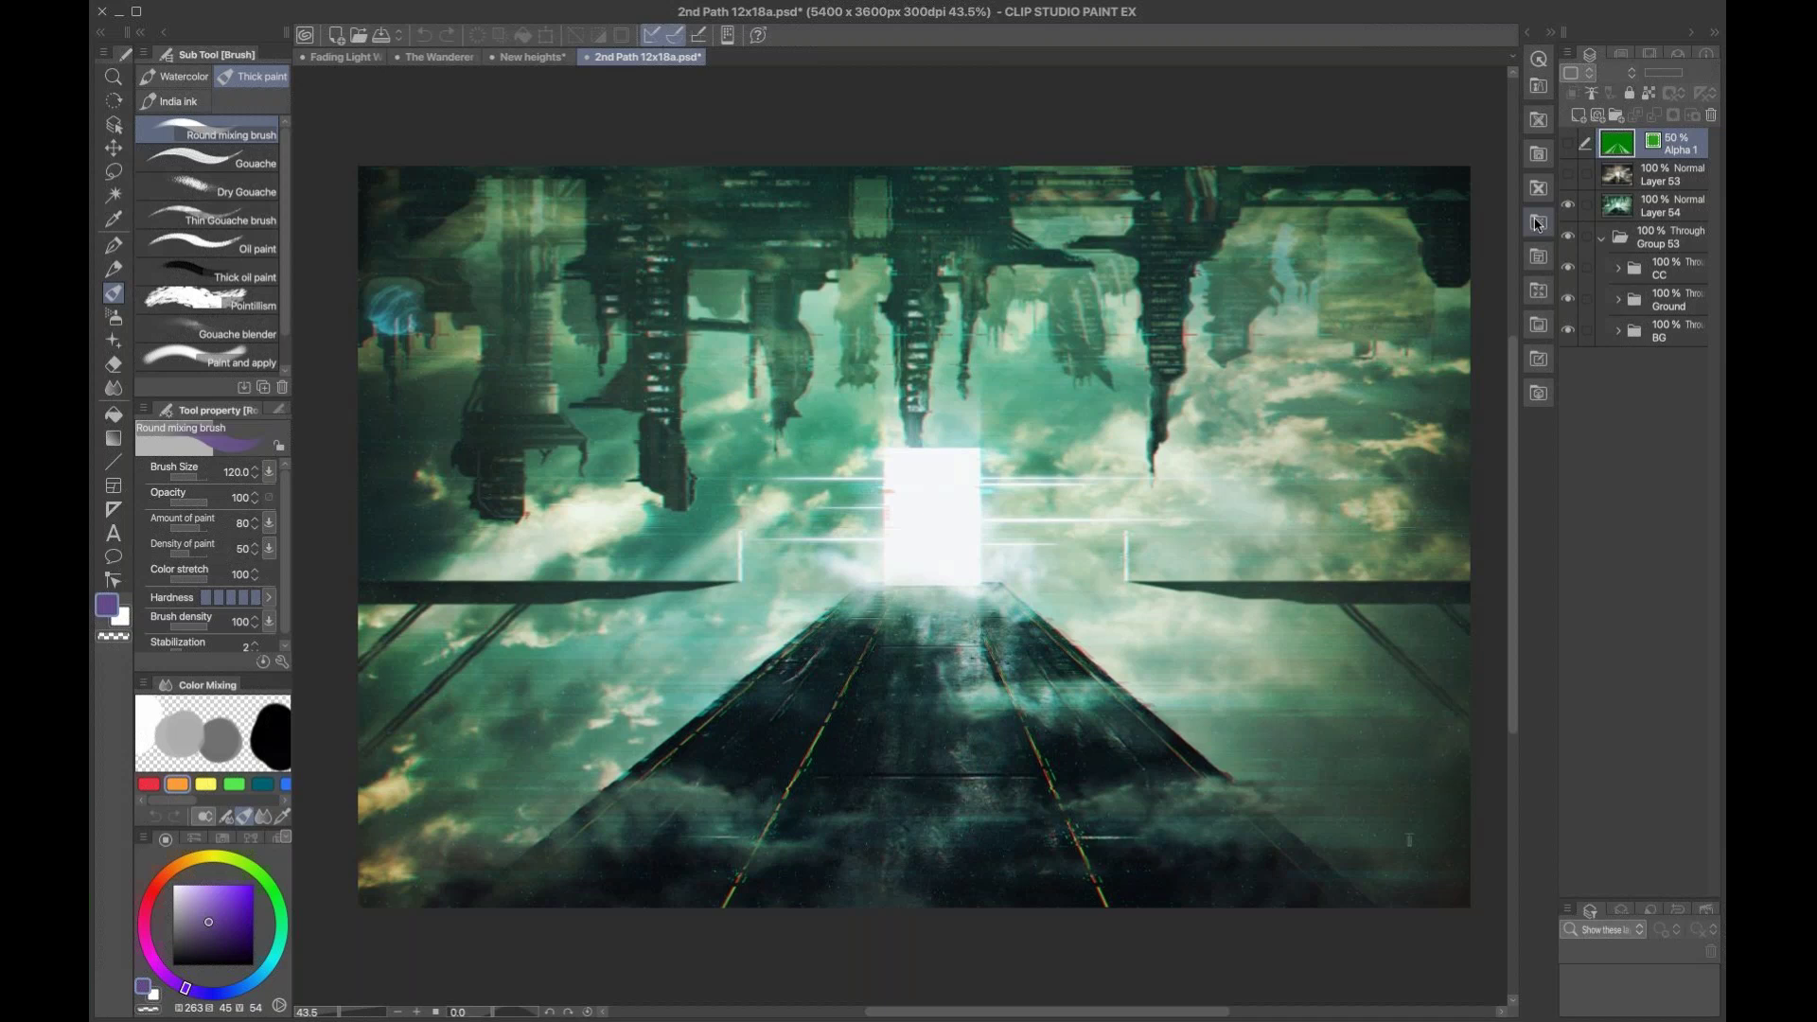
{"action": "left_click", "coordinate": [1568, 175]}
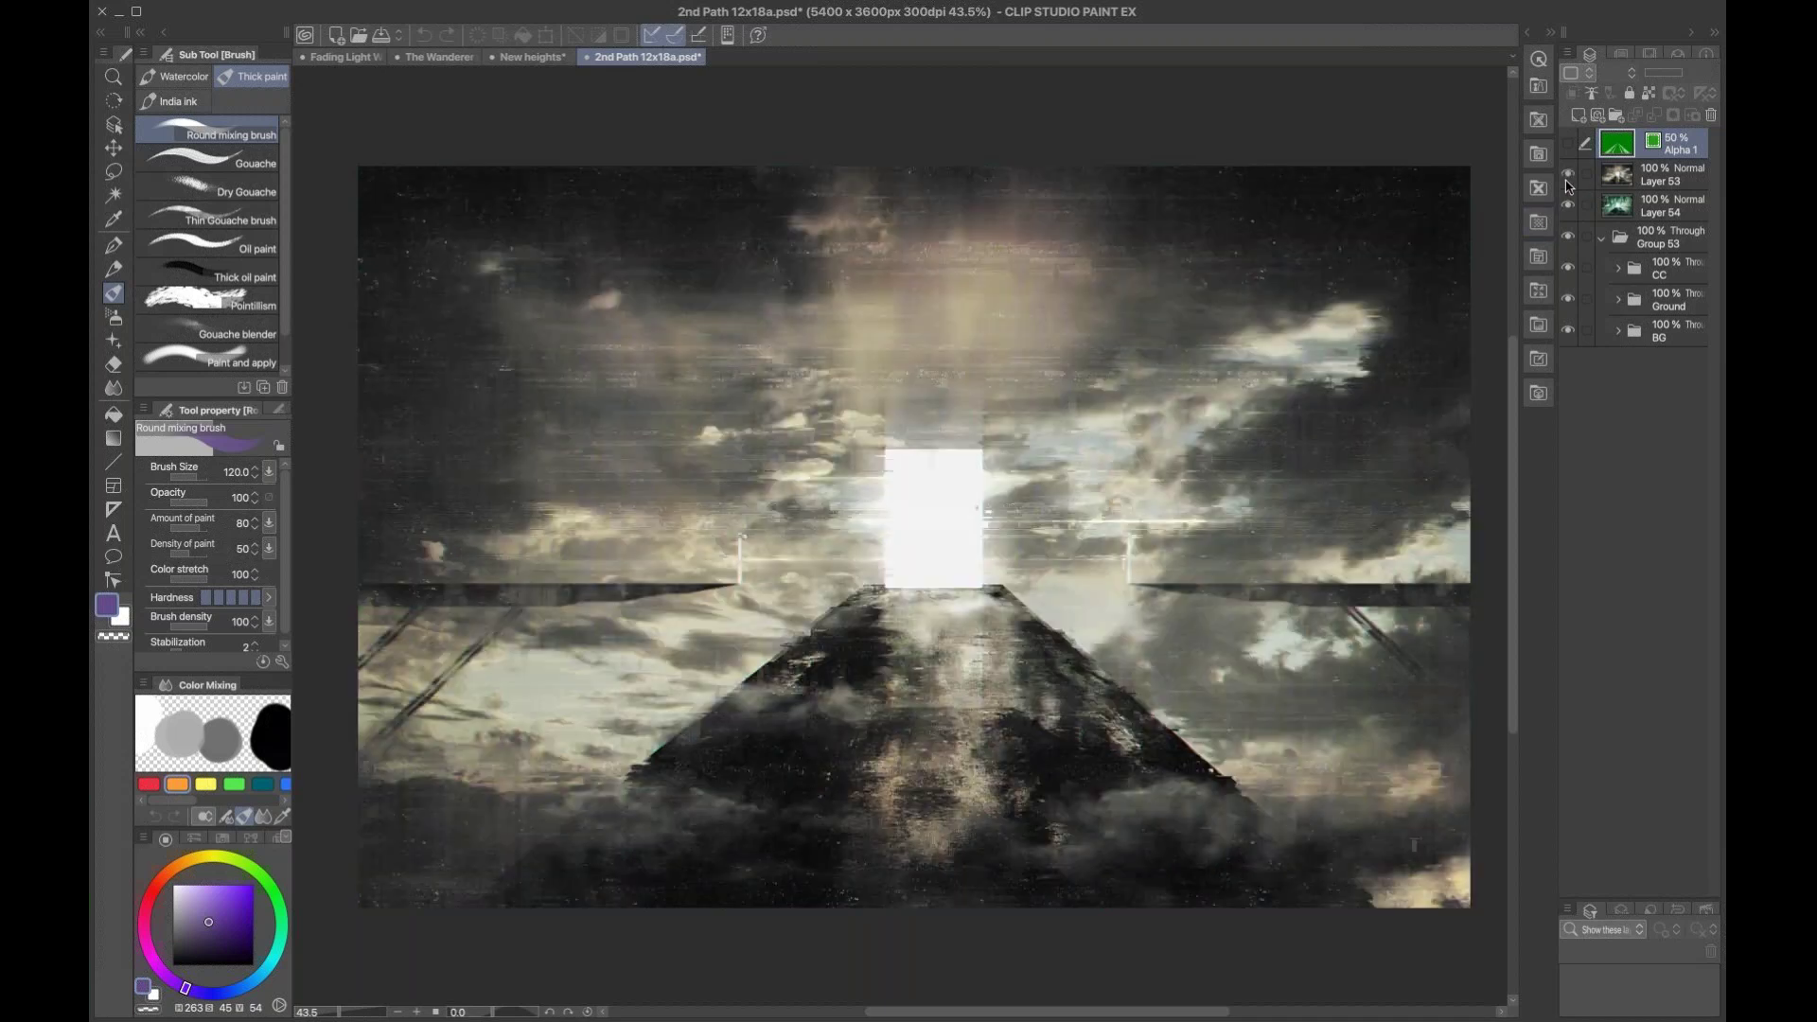
{"action": "left_click", "coordinate": [1569, 179]}
{"action": "left_click", "coordinate": [1568, 181]}
{"action": "left_click", "coordinate": [1569, 178]}
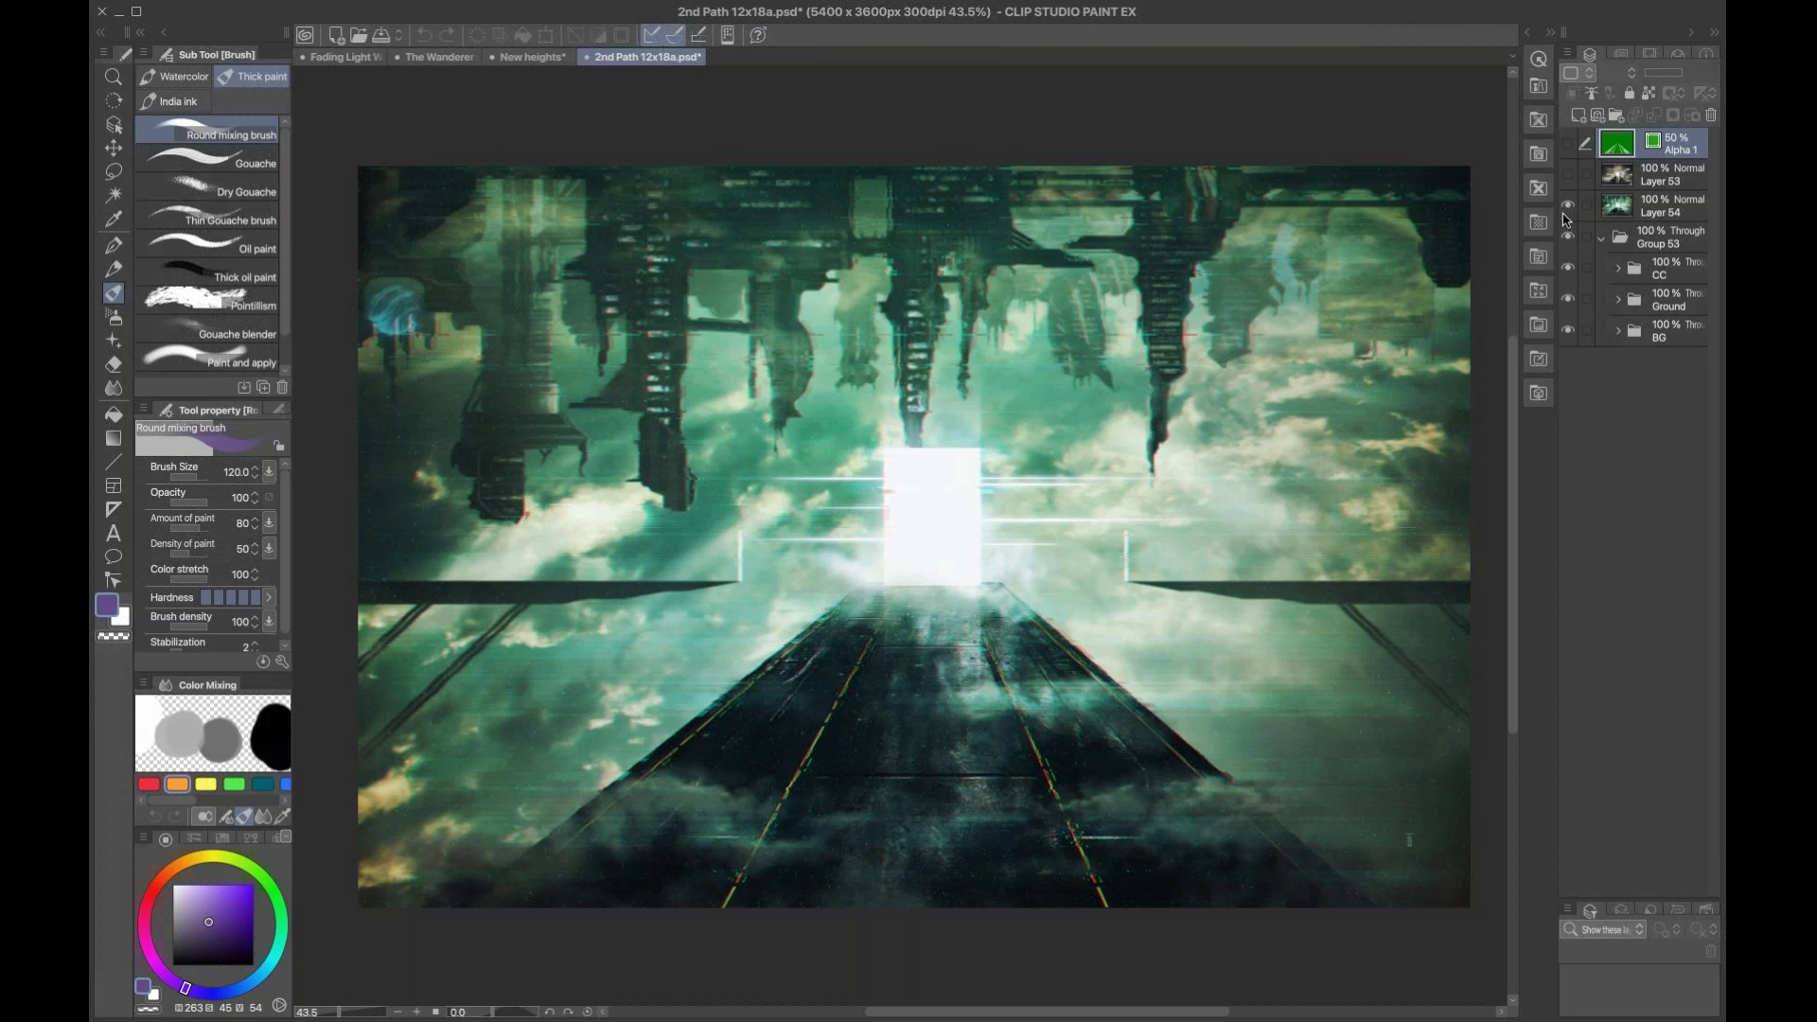
Step: Hide Layer 54 to reveal the layered artwork beneath, and select the Group 53 folder
{"action": "left_click", "coordinate": [1569, 207]}
{"action": "left_click", "coordinate": [1568, 207]}
{"action": "left_click", "coordinate": [1569, 207]}
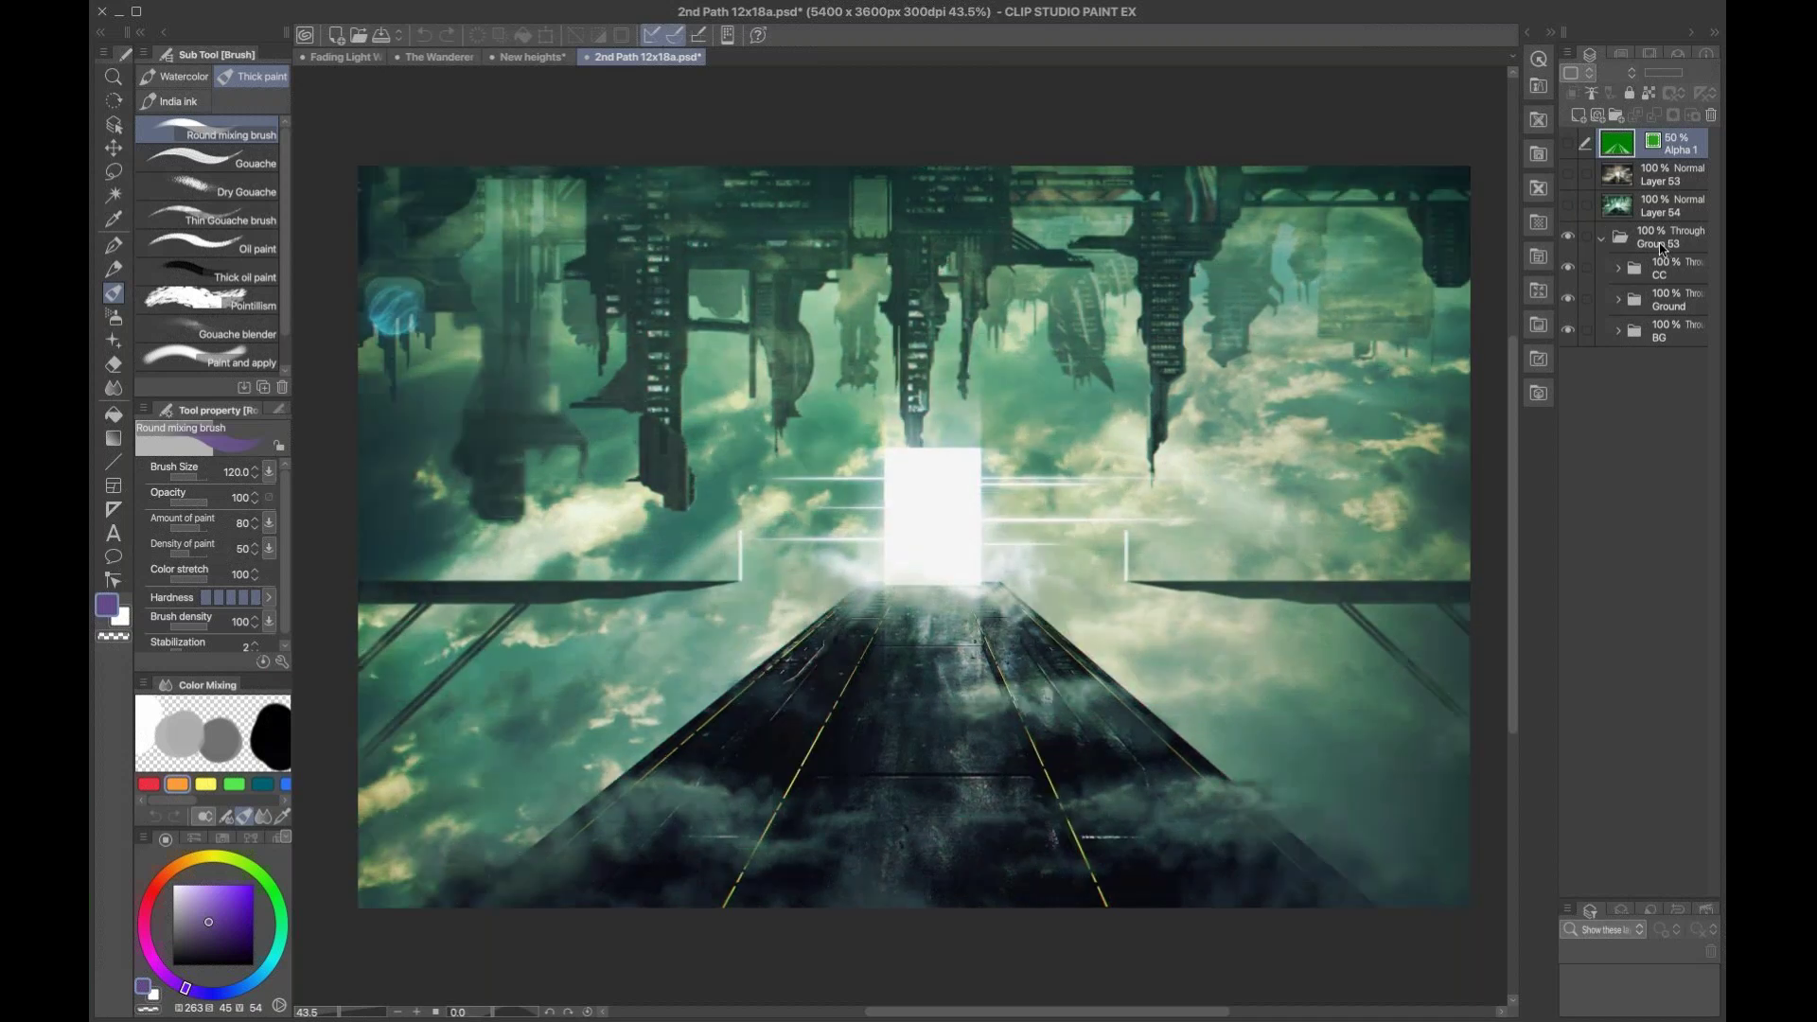
{"action": "left_click", "coordinate": [1665, 249]}
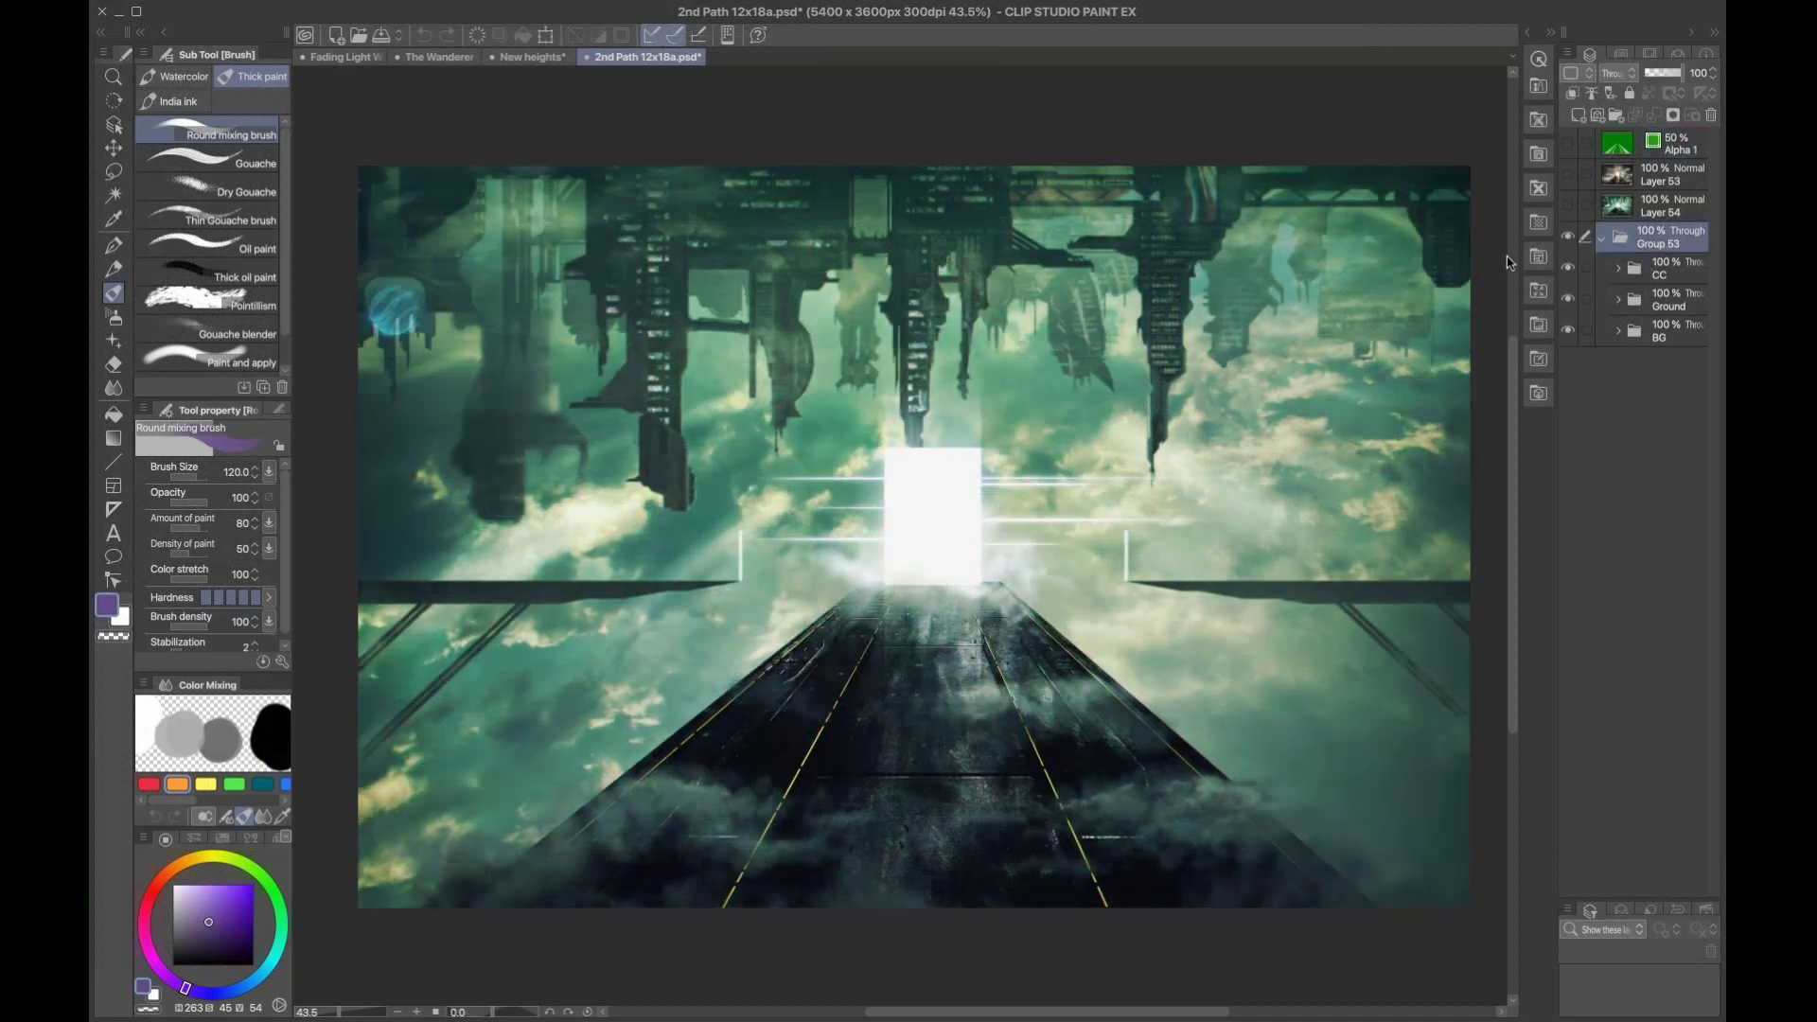
Step: Hide the CC and Ground folders in Group 53 to isolate the background city and clouds
{"action": "key", "text": "/"}
{"action": "left_click", "coordinate": [738, 494]}
{"action": "left_click", "coordinate": [841, 521]}
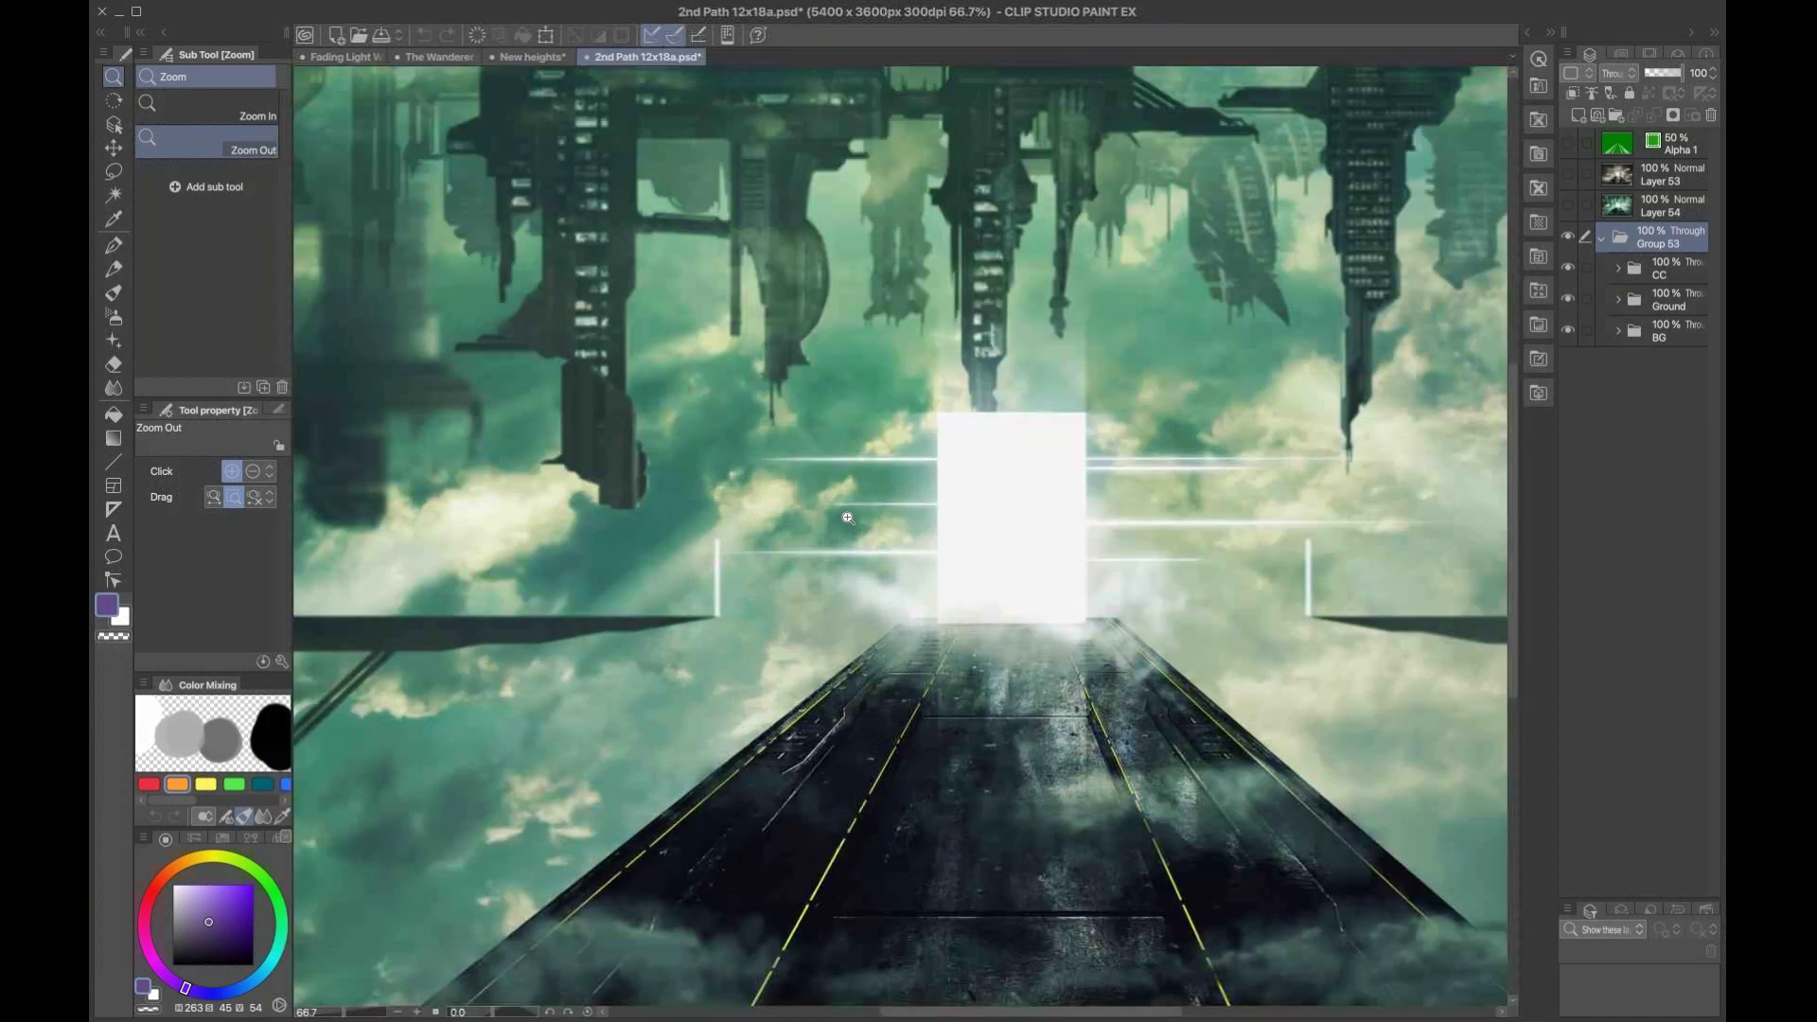
{"action": "left_click_drag", "start_coordinate": [1047, 427], "coordinate": [1133, 677]}
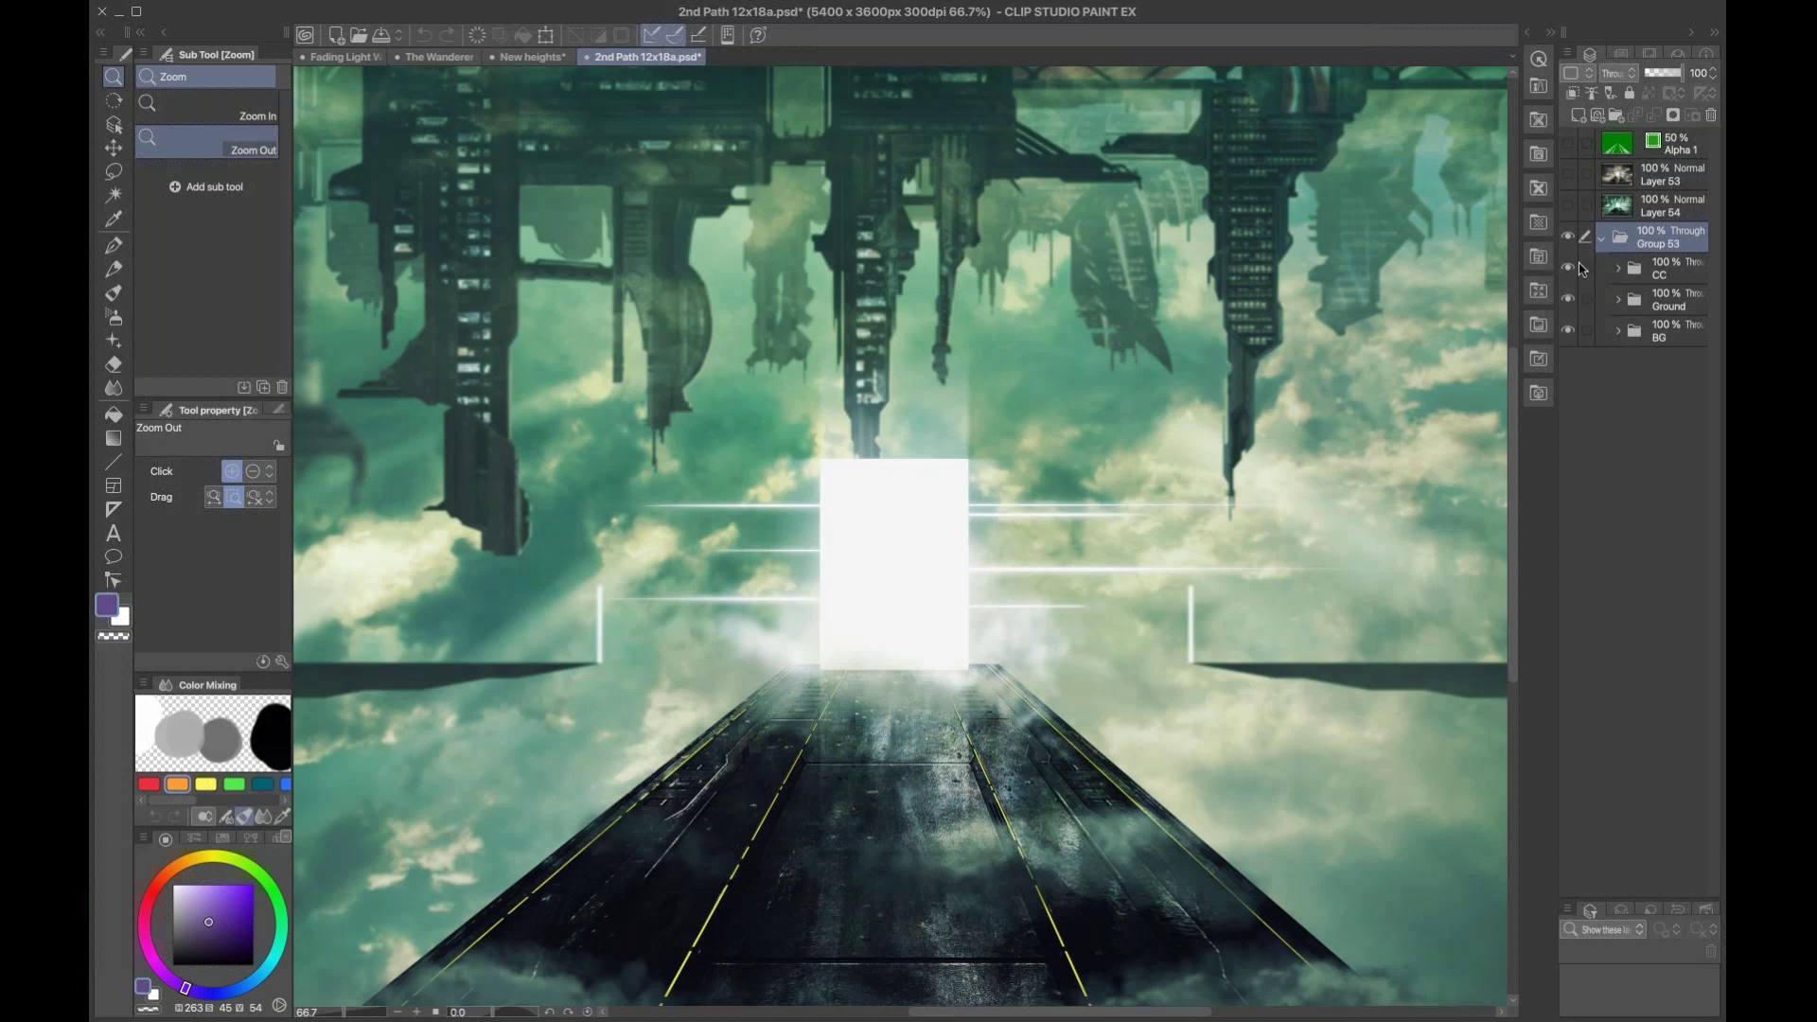
{"action": "left_click_drag", "start_coordinate": [690, 562], "coordinate": [794, 647]}
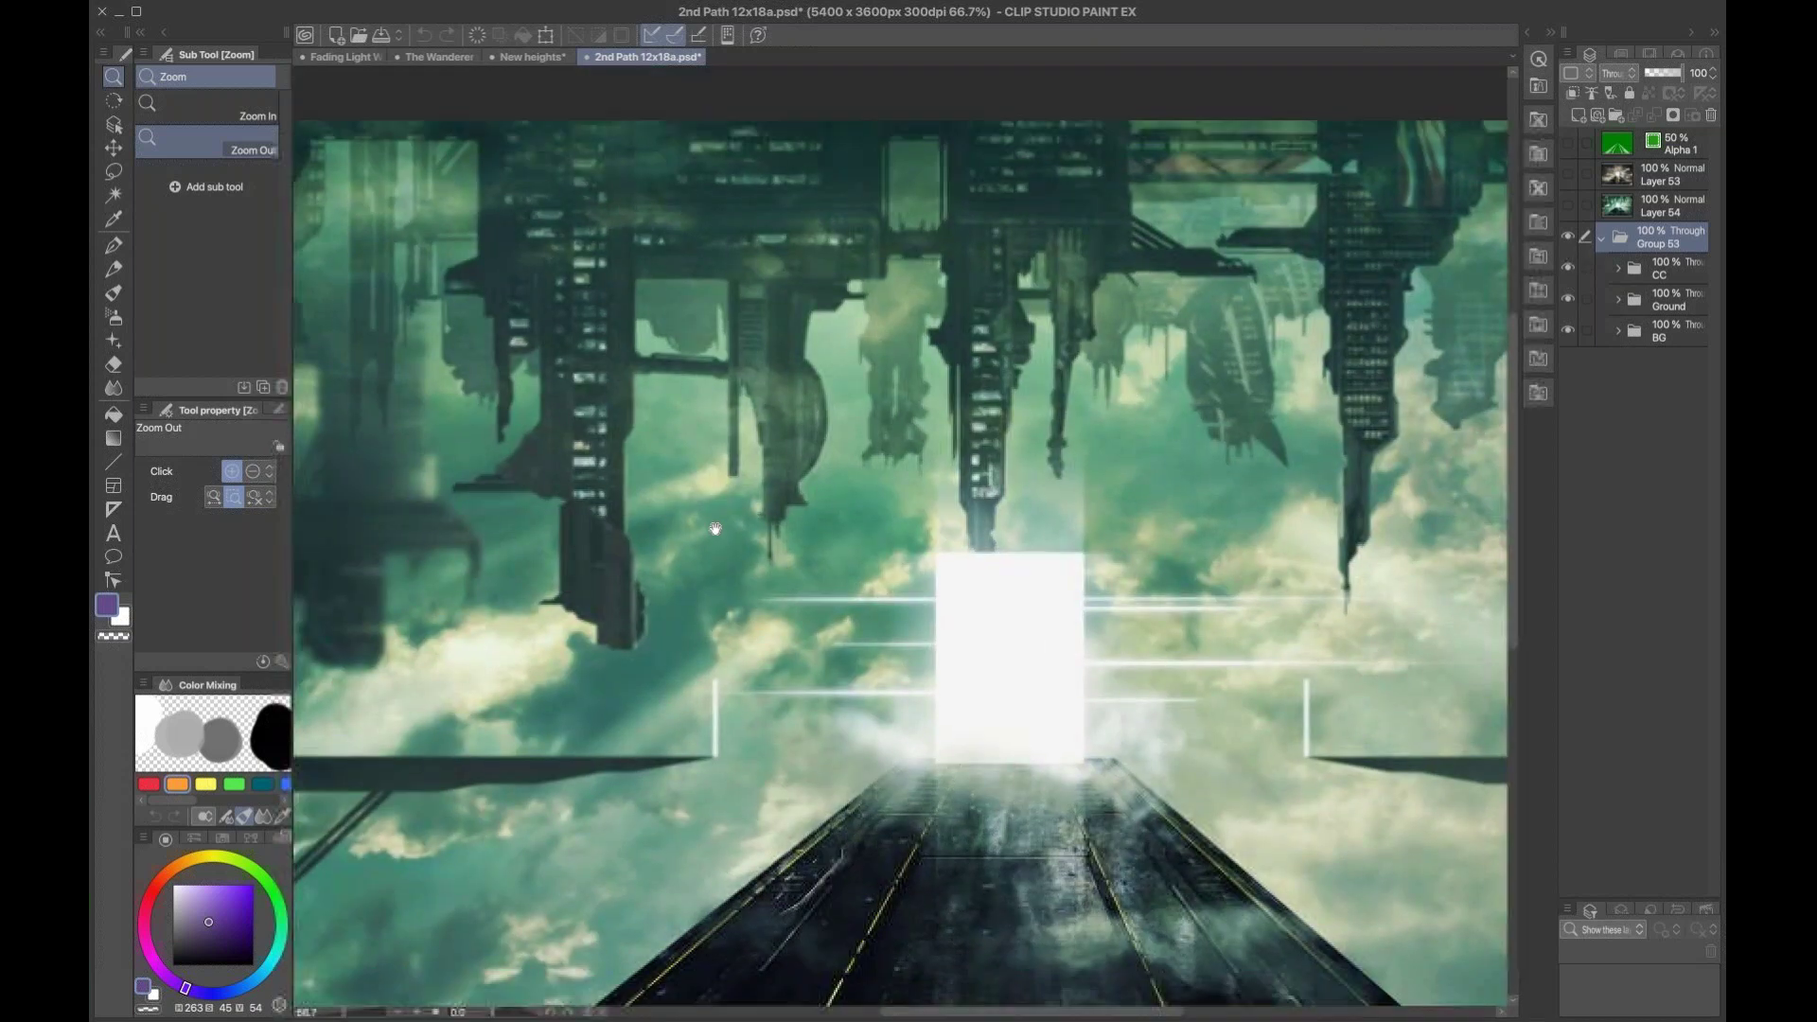
{"action": "left_click", "coordinate": [1568, 268]}
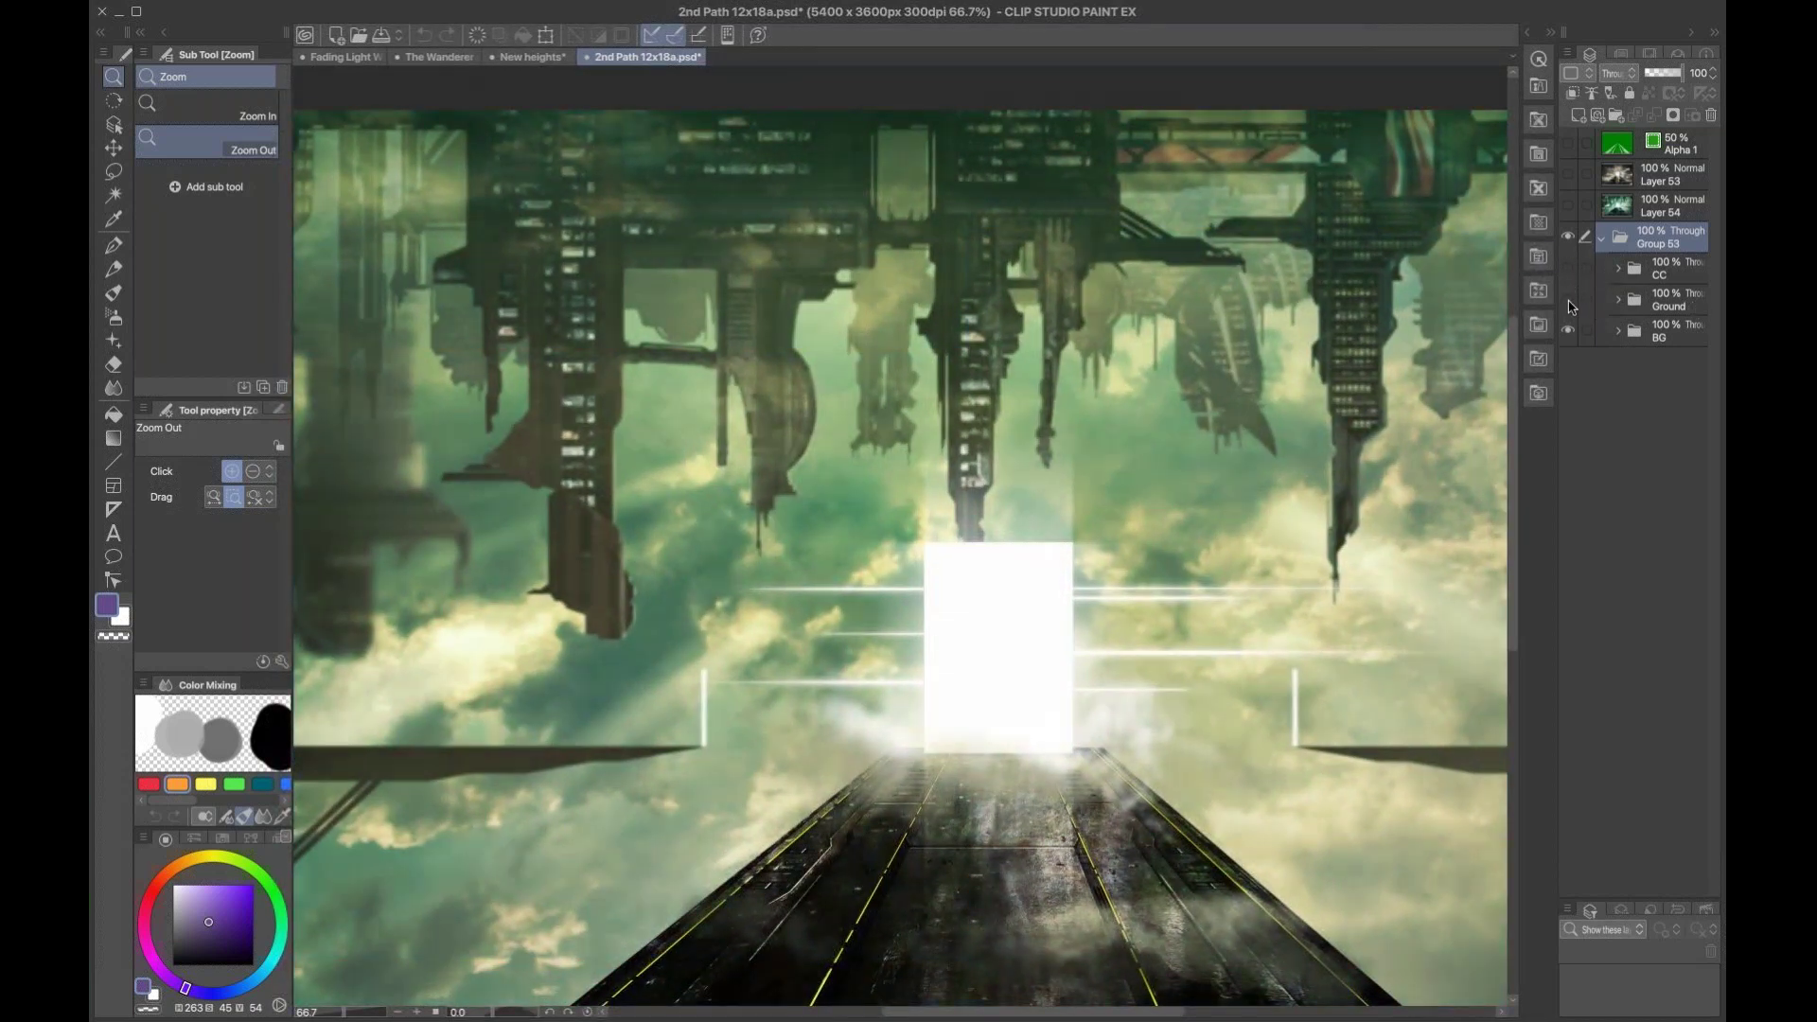
{"action": "left_click", "coordinate": [1568, 299]}
{"action": "left_click_drag", "start_coordinate": [1069, 617], "coordinate": [1005, 516]}
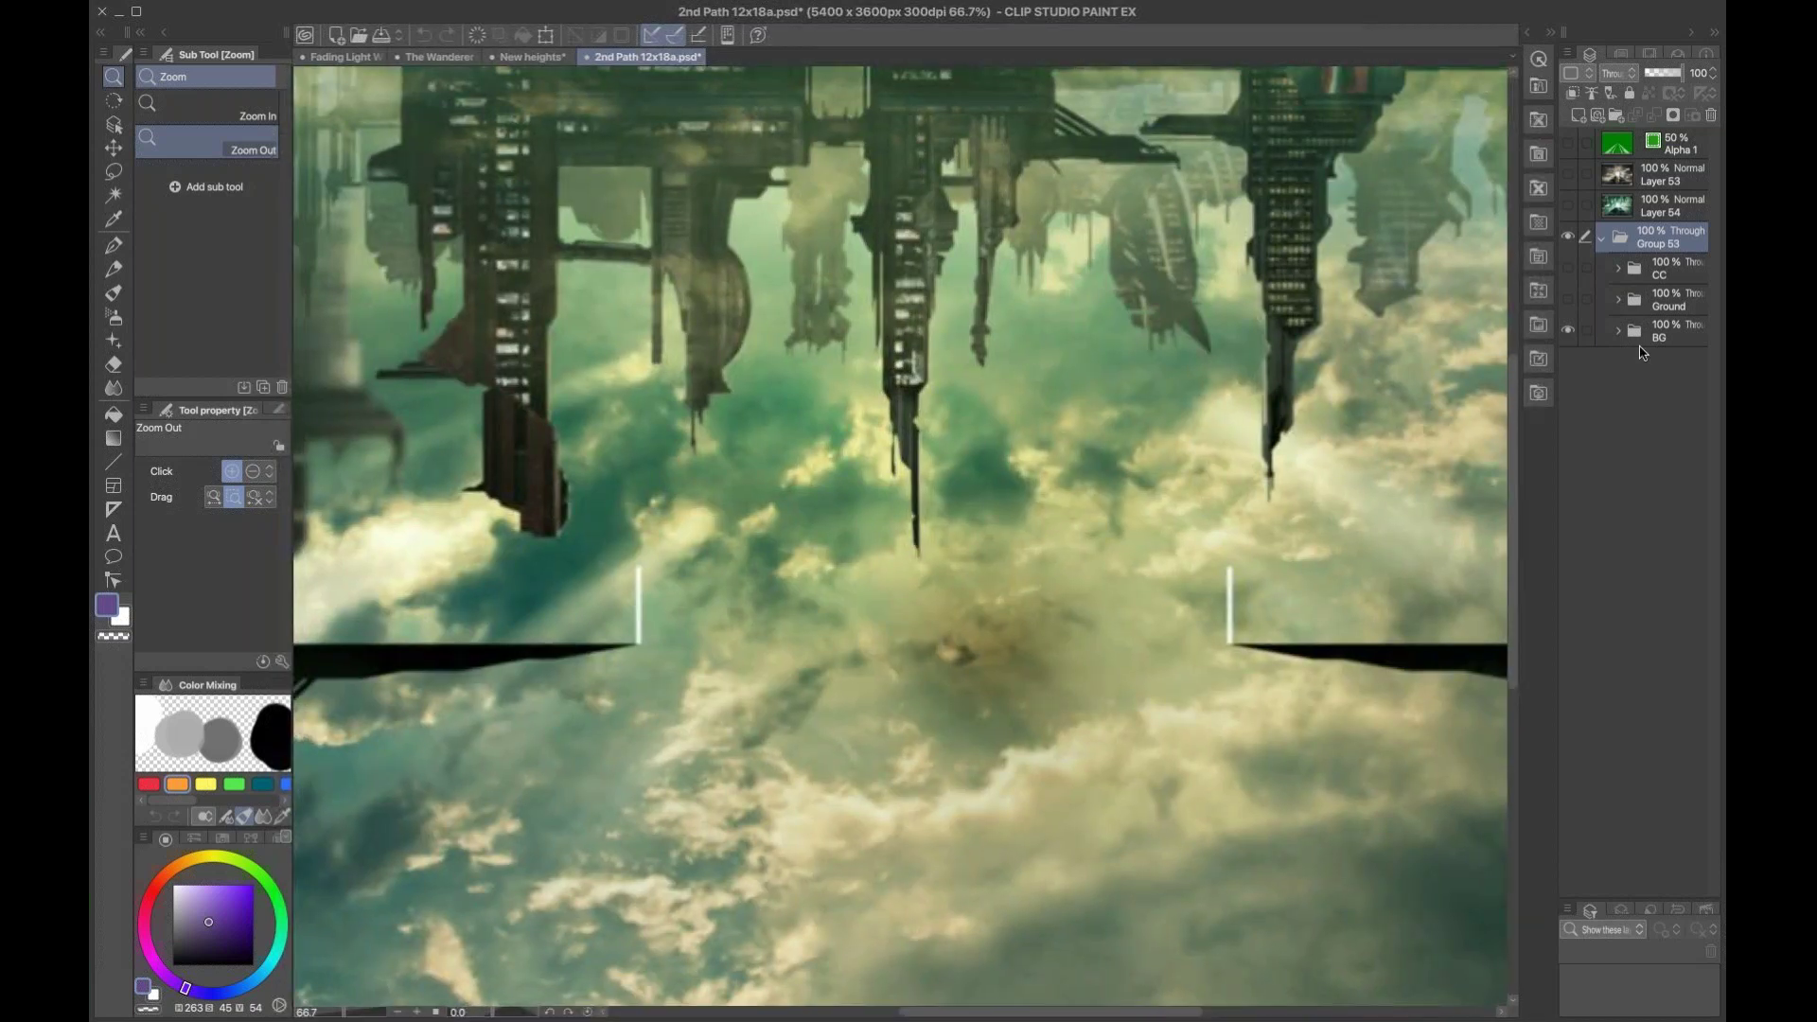
Step: Expand the BG folder and hide both Path folders, the Fade layer and the Buildings folder, leaving only the sky
{"action": "left_click", "coordinate": [1618, 330]}
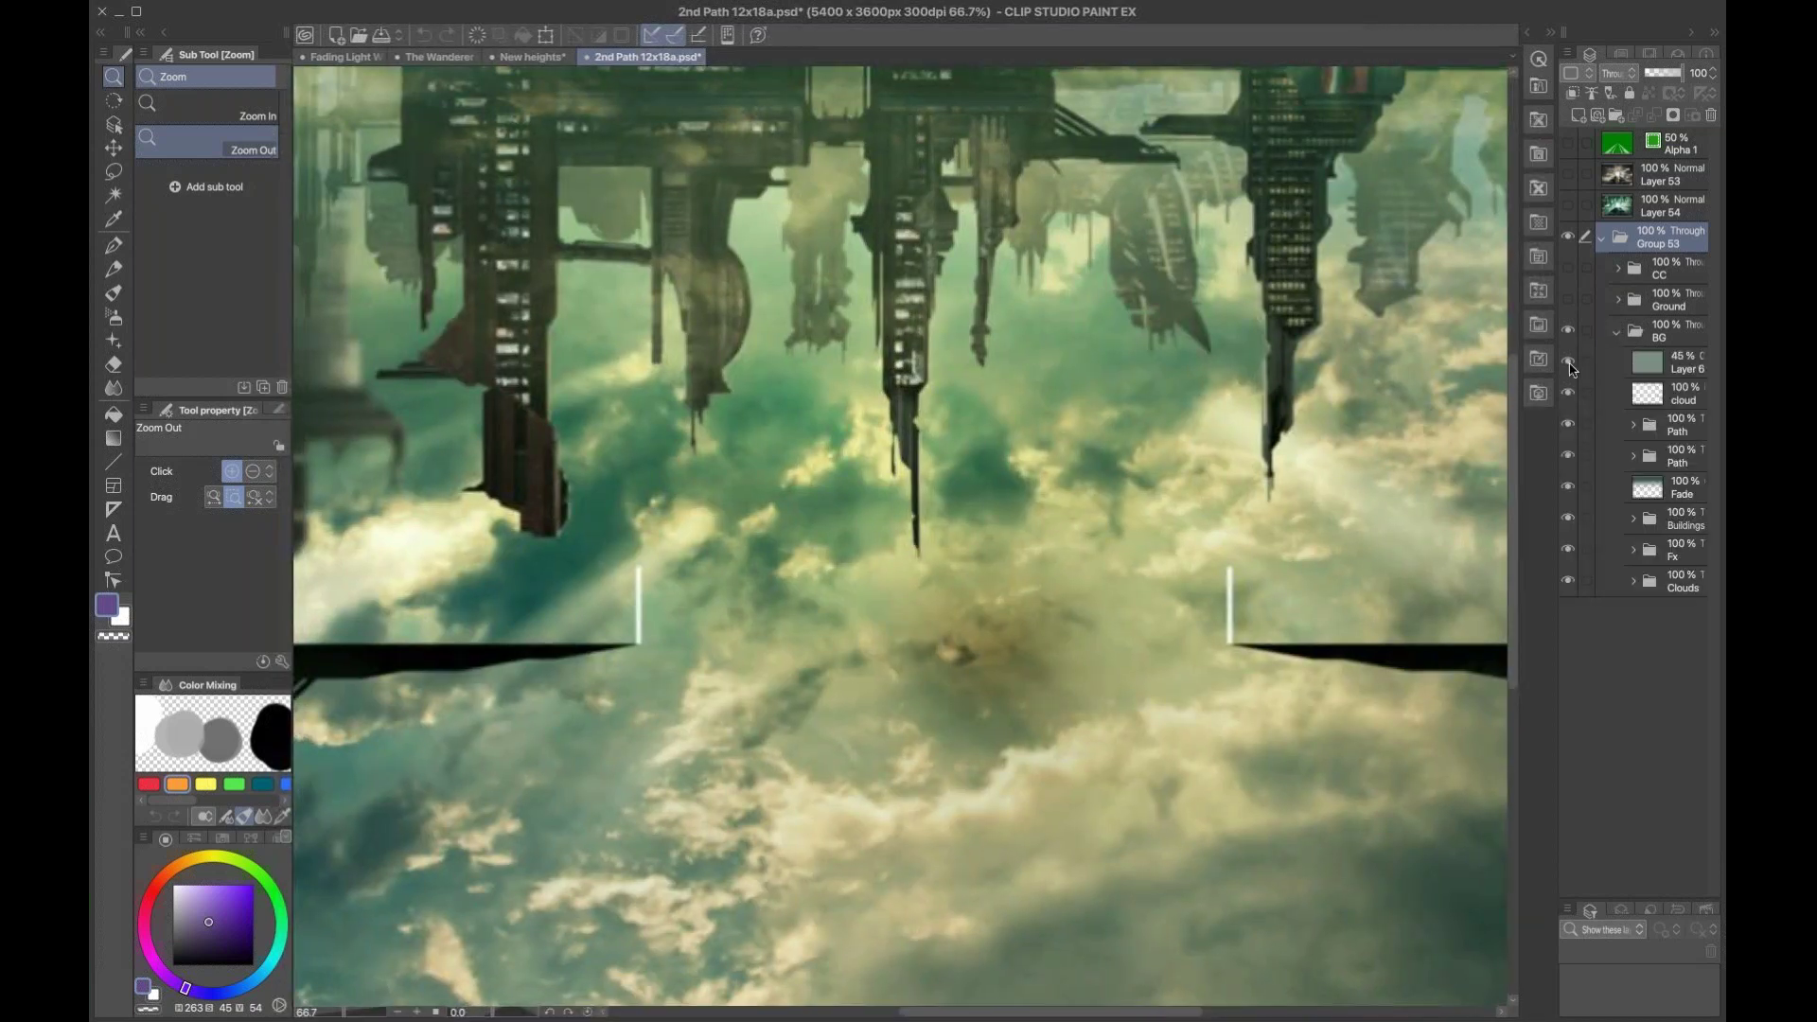
{"action": "left_click_drag", "start_coordinate": [851, 731], "coordinate": [913, 719]}
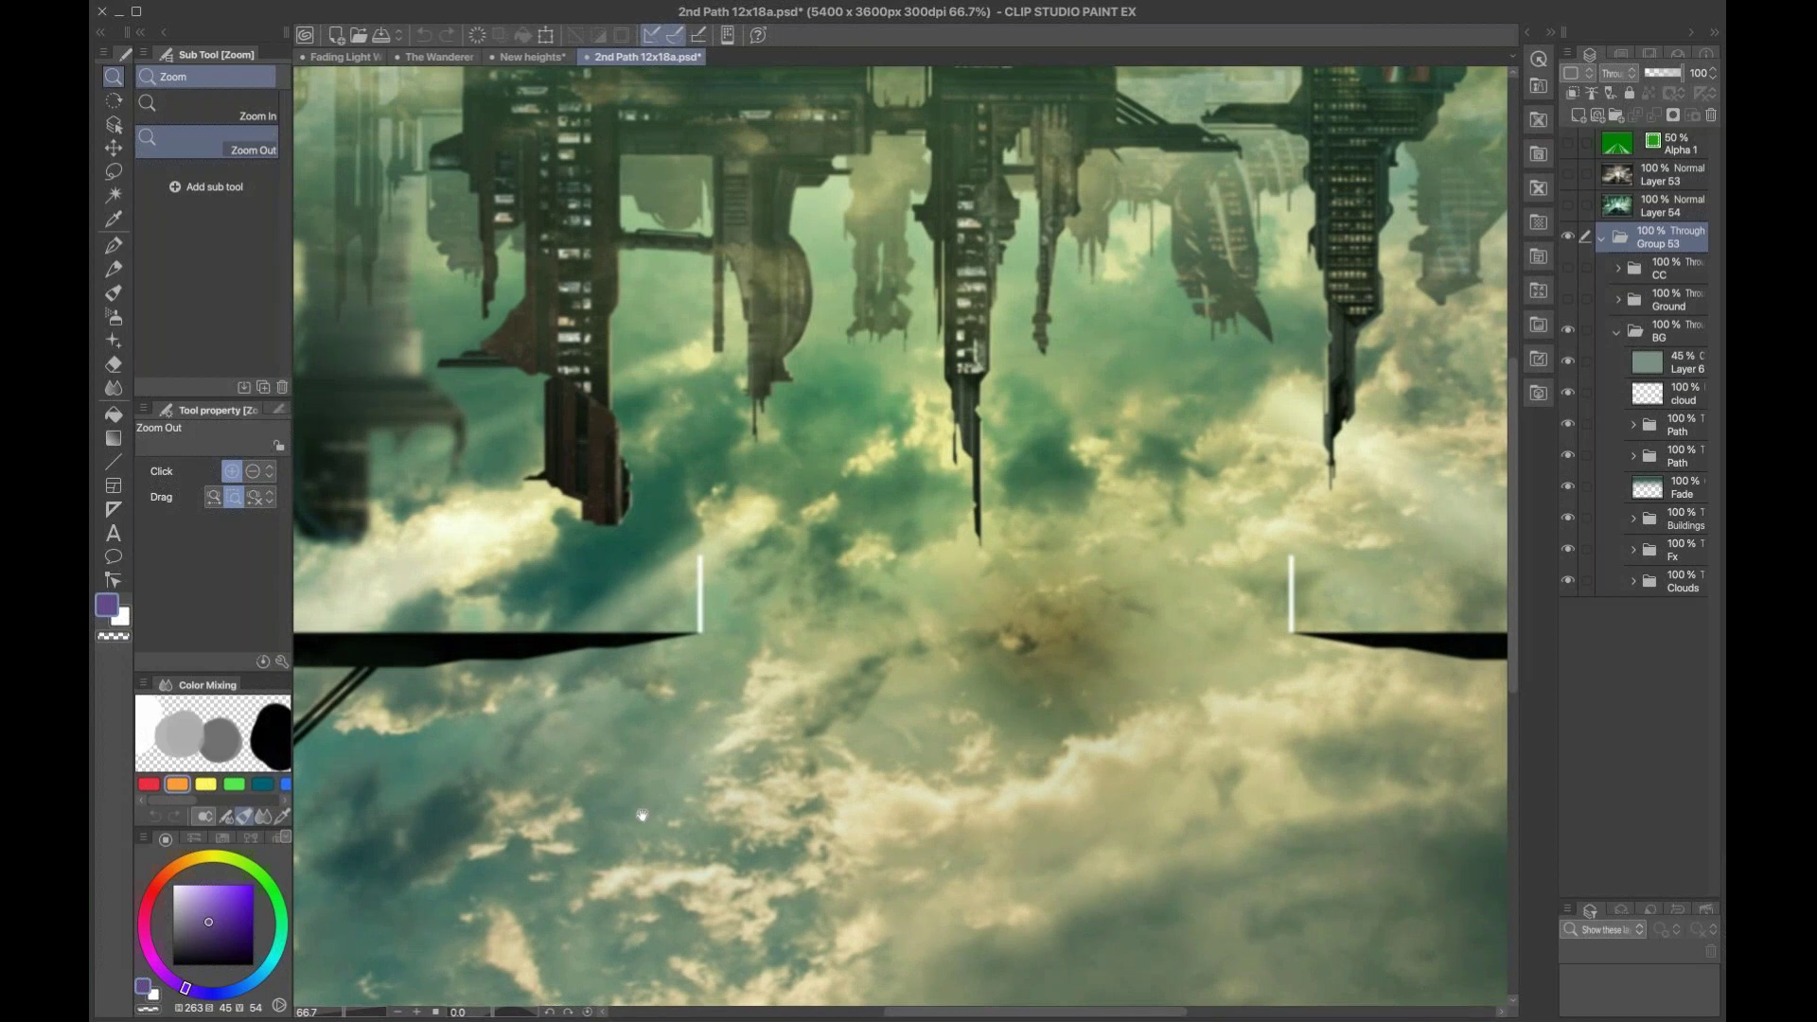
{"action": "left_click", "coordinate": [1567, 424]}
{"action": "left_click", "coordinate": [1568, 456]}
{"action": "left_click", "coordinate": [1568, 486]}
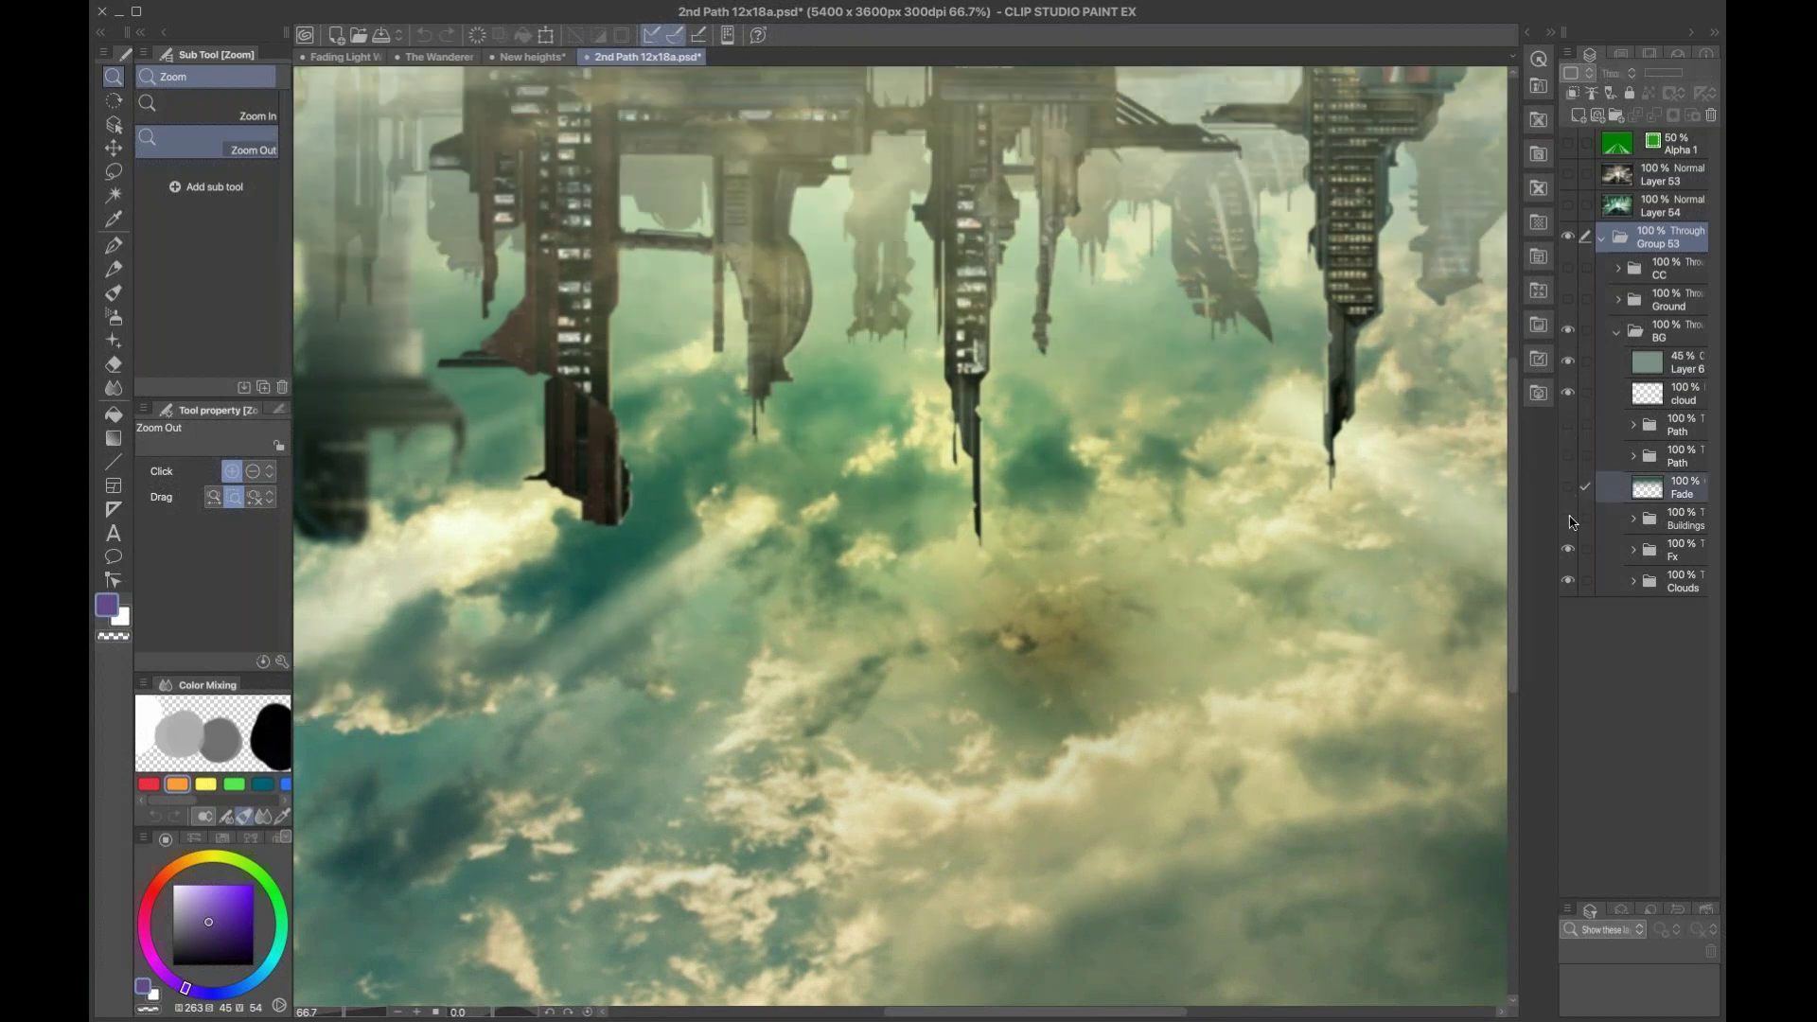
{"action": "left_click", "coordinate": [1568, 519]}
{"action": "left_click_drag", "start_coordinate": [1097, 497], "coordinate": [1505, 477]}
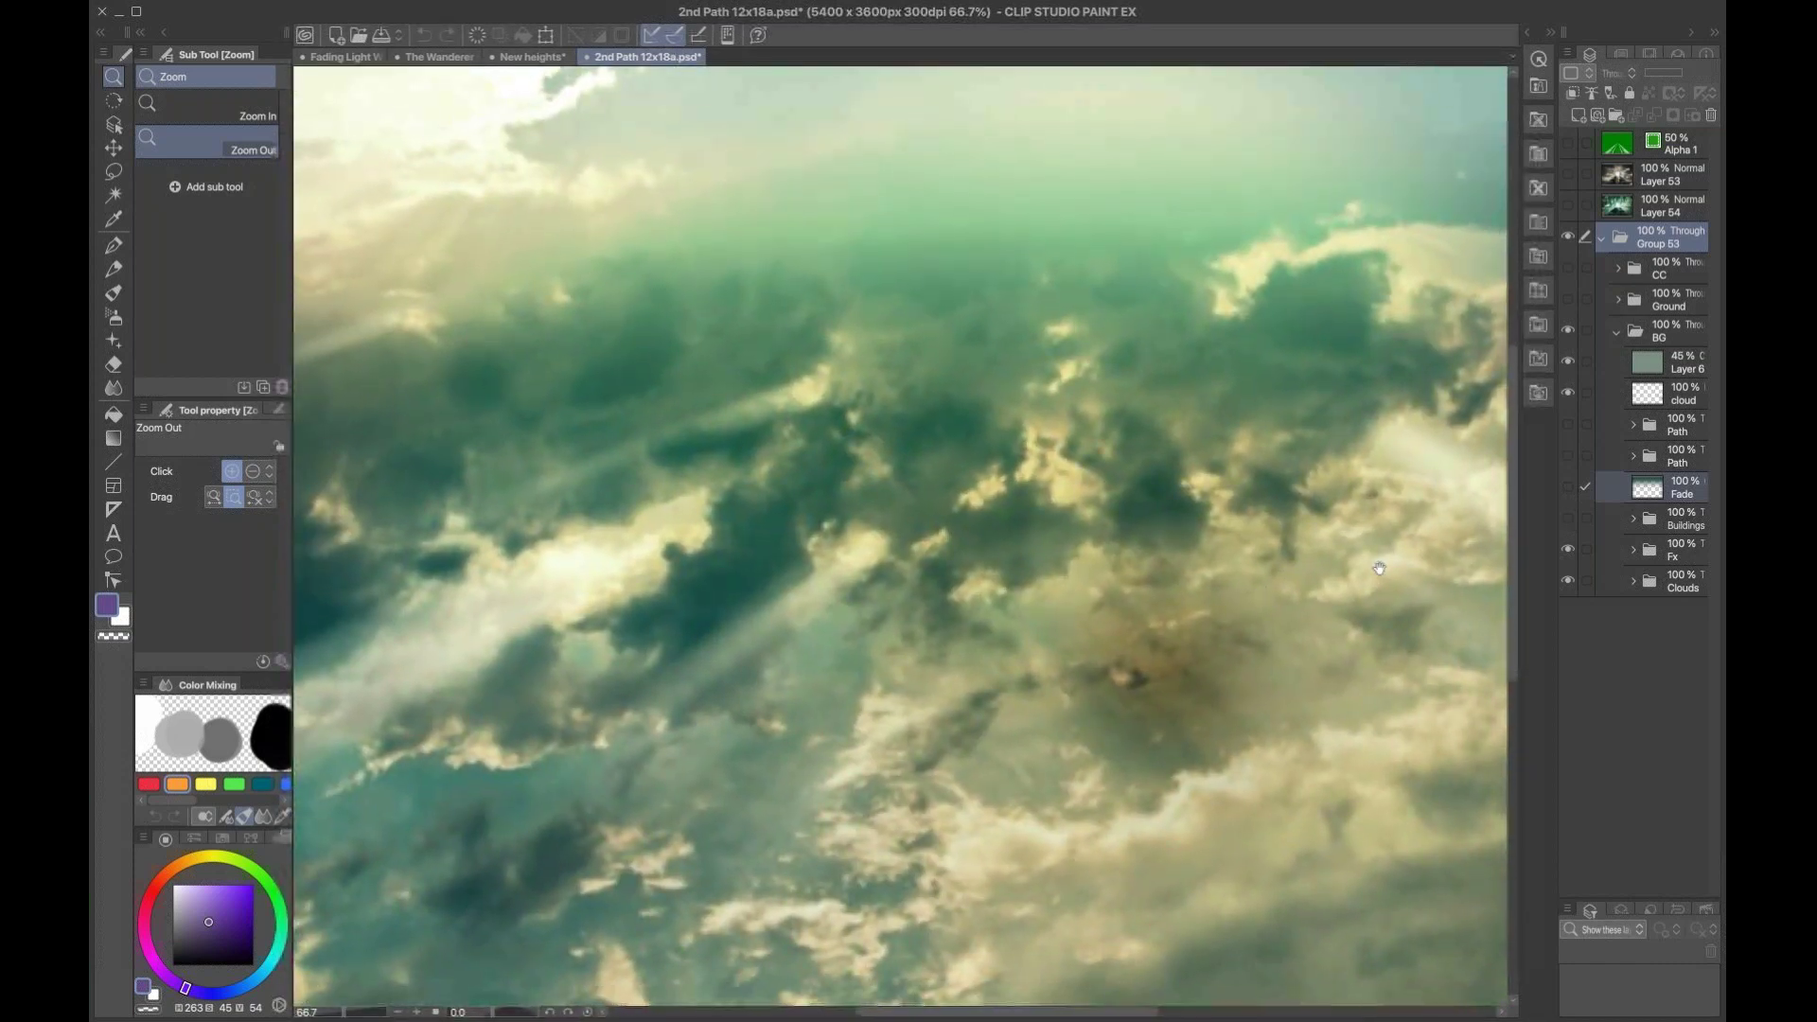
Step: Show the Buildings folder again, expand it and select the upper Right folder among its layers
{"action": "left_click", "coordinate": [1568, 518]}
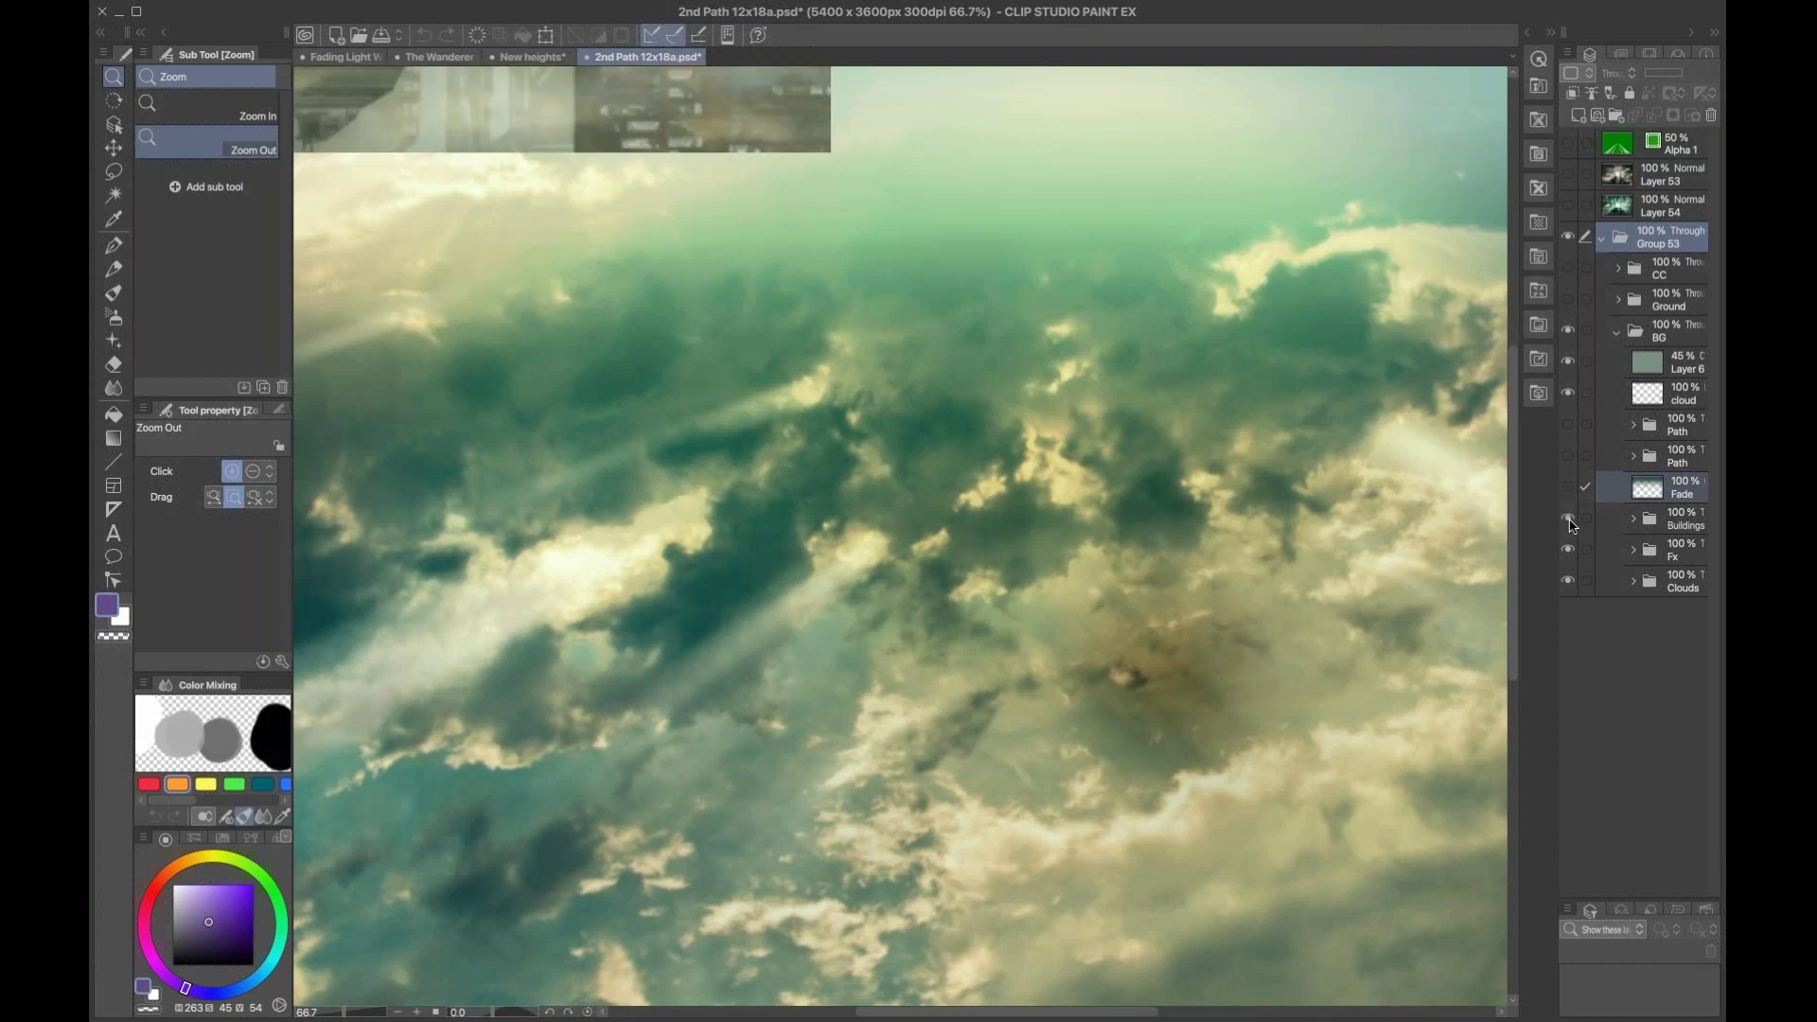
{"action": "left_click", "coordinate": [1632, 519]}
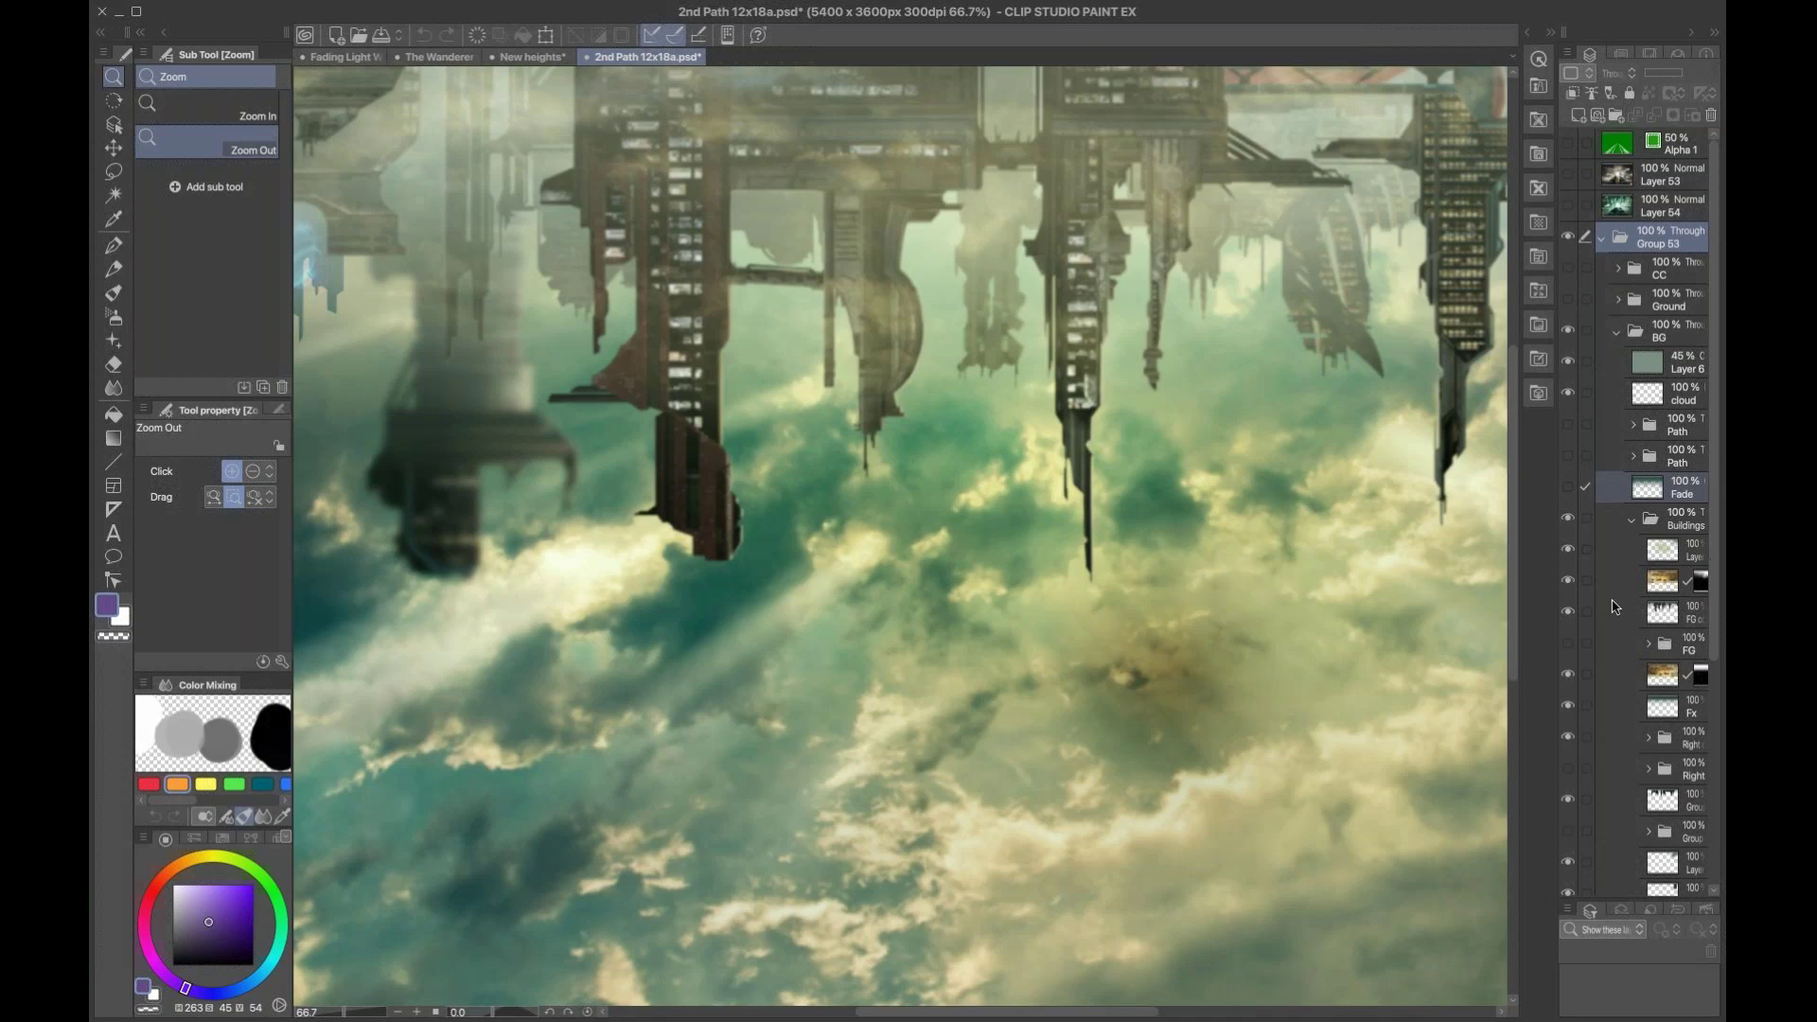
{"action": "left_click_drag", "start_coordinate": [1715, 553], "coordinate": [1721, 624]}
{"action": "scroll", "coordinate": [1616, 439], "scroll_direction": "down", "scroll_amount": 5}
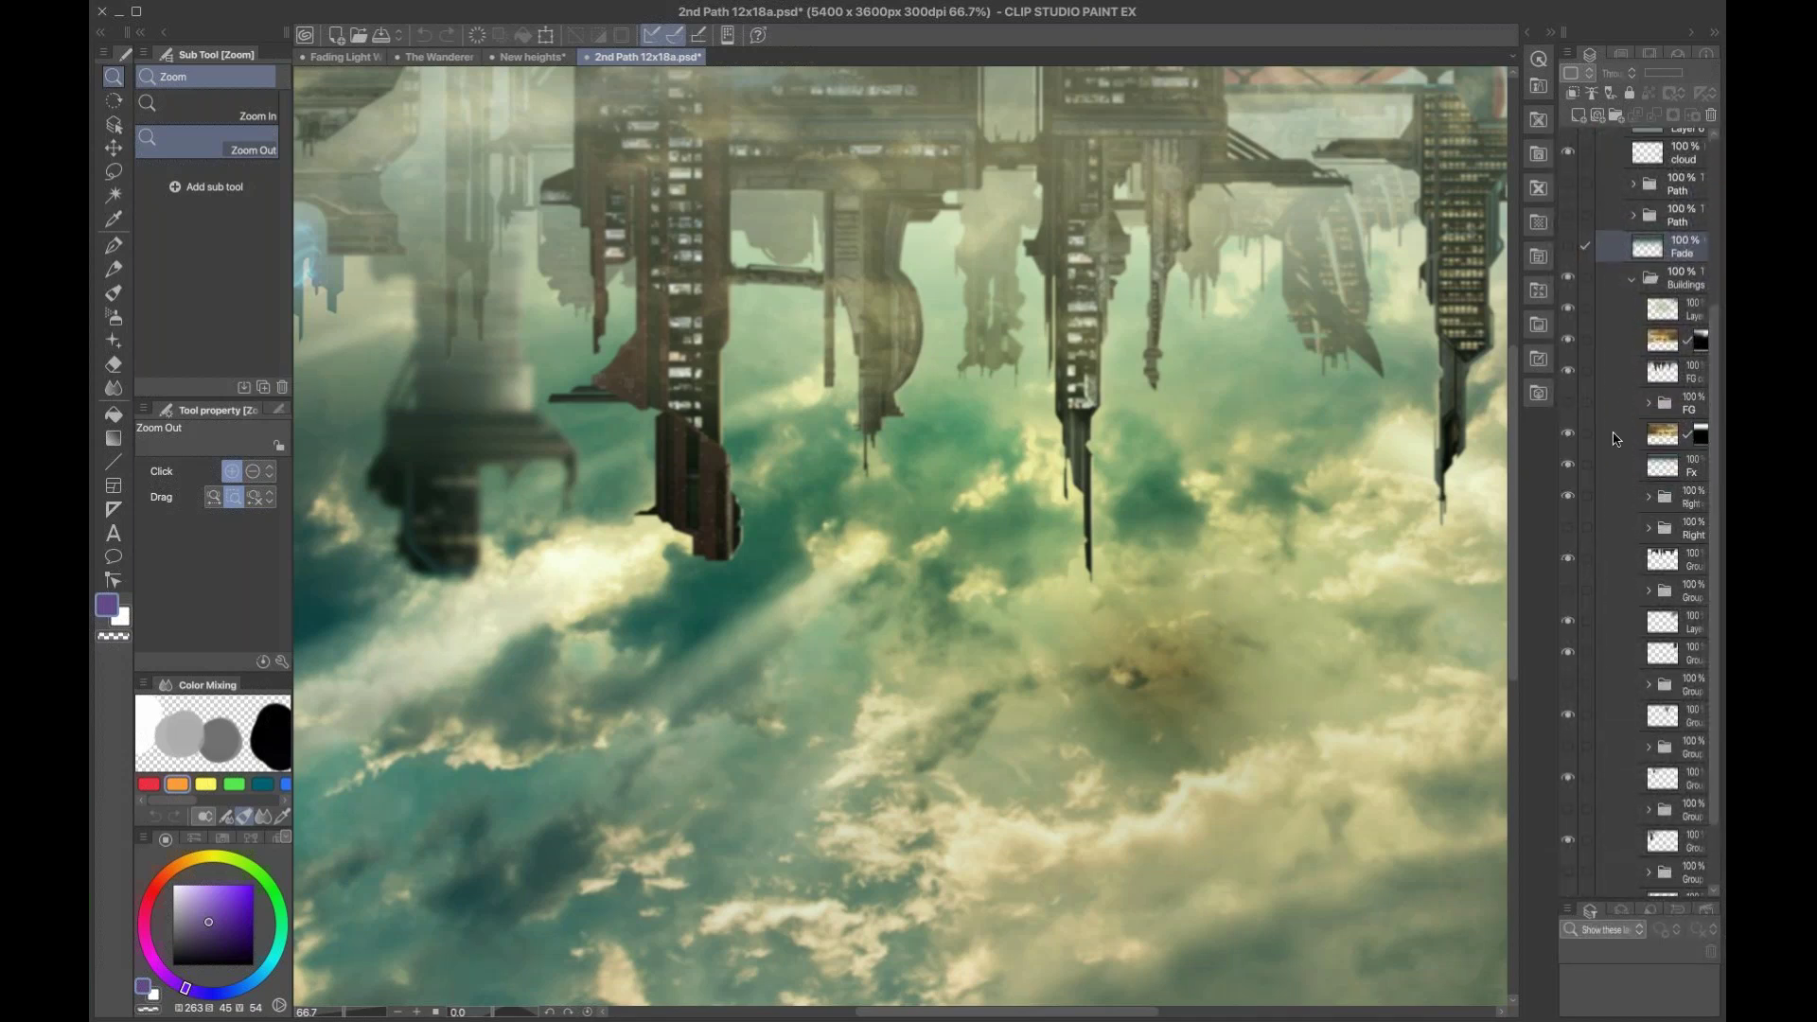
{"action": "left_click", "coordinate": [858, 486]}
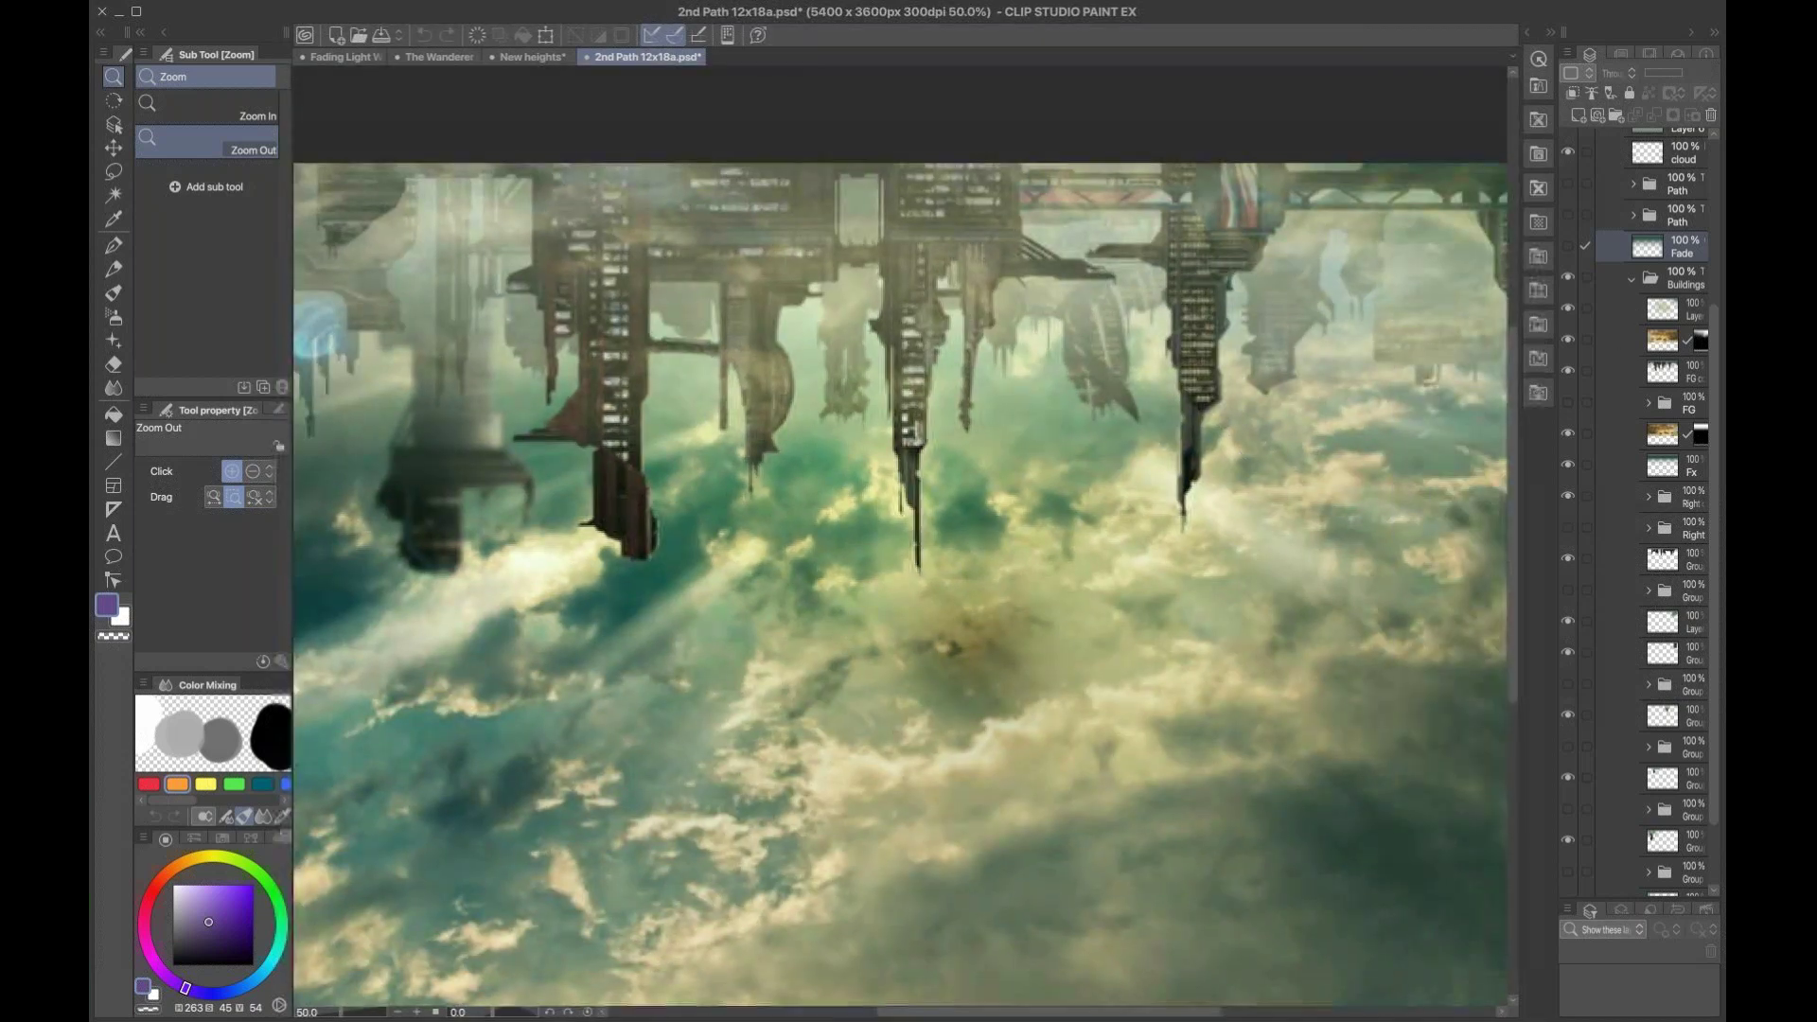
{"action": "left_click", "coordinate": [1689, 535]}
{"action": "left_click", "coordinate": [1689, 504]}
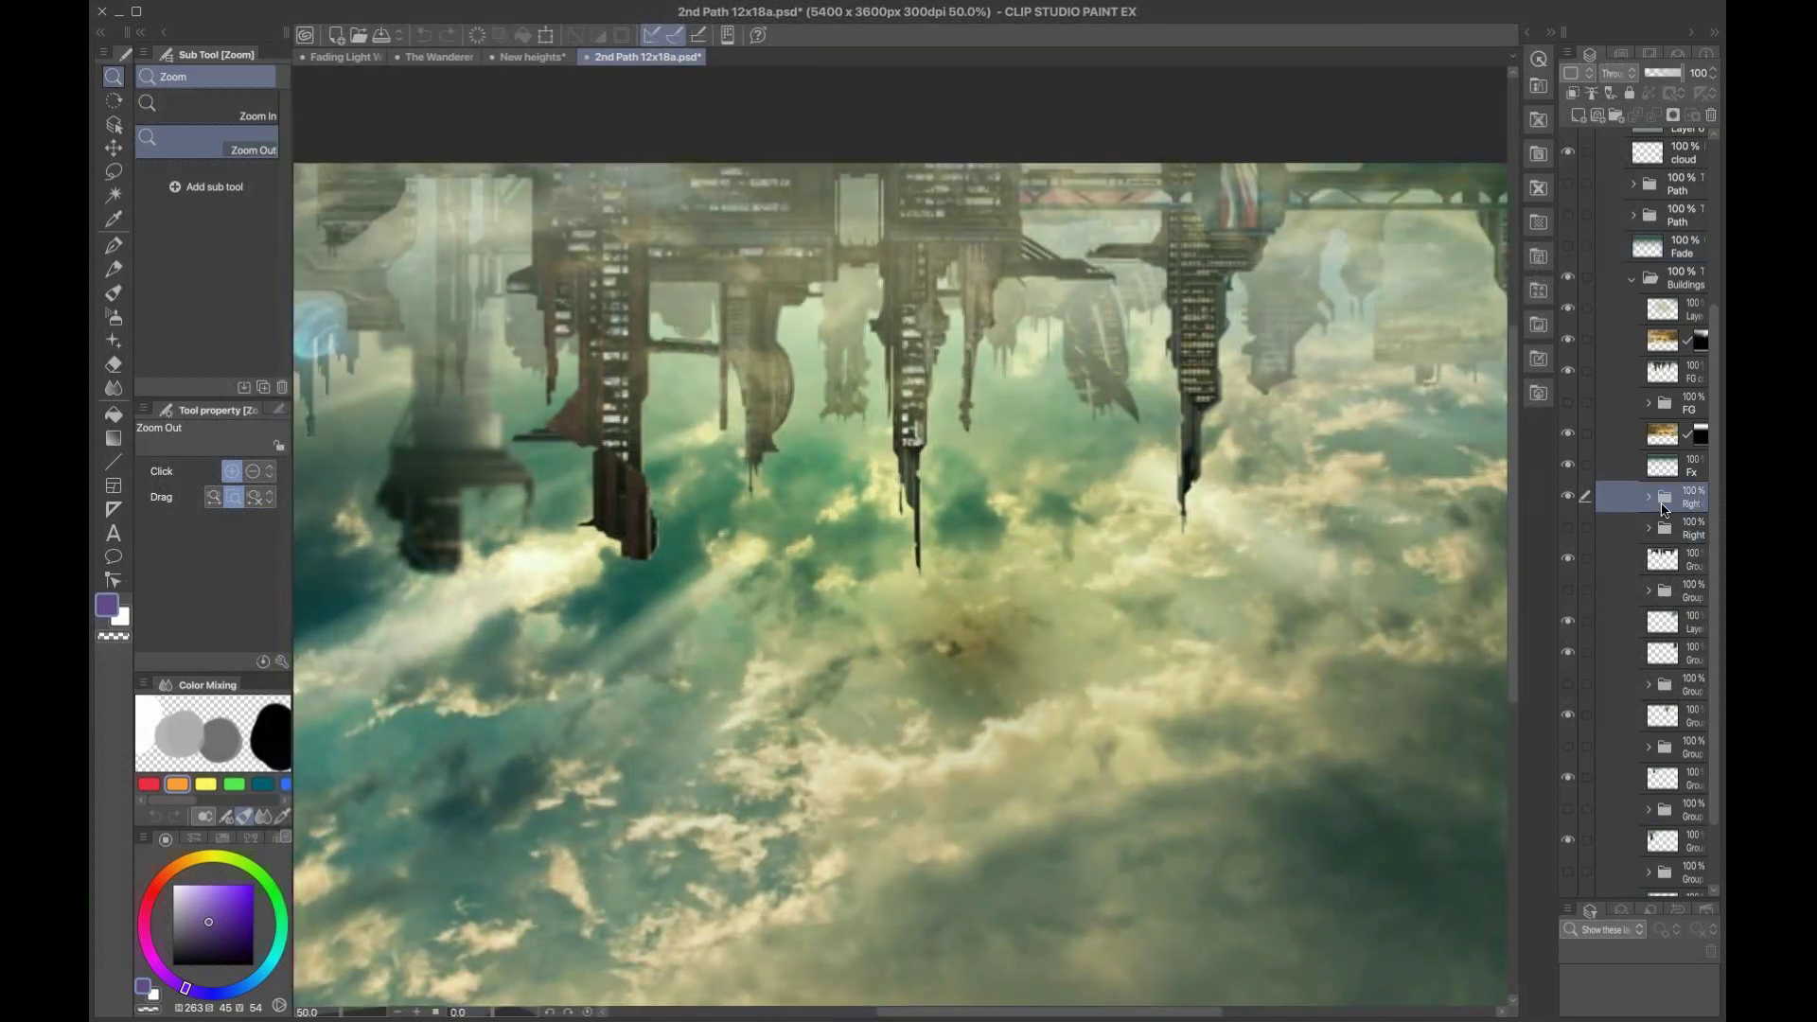
Step: Toggle the upper Right folder, the masked colour layer below FG and the merged FG layer to examine each one's contribution
{"action": "left_click", "coordinate": [1568, 501]}
{"action": "left_click", "coordinate": [1568, 502]}
{"action": "left_click", "coordinate": [1567, 435]}
{"action": "left_click", "coordinate": [1568, 434]}
{"action": "left_click", "coordinate": [1569, 372]}
{"action": "left_click", "coordinate": [1569, 373]}
{"action": "left_click", "coordinate": [1571, 374]}
{"action": "left_click", "coordinate": [1565, 374]}
Step: Show the FG folder in Buildings and toggle the merged FG layer above it to compare them
{"action": "left_click", "coordinate": [1585, 403]}
{"action": "left_click", "coordinate": [1566, 405]}
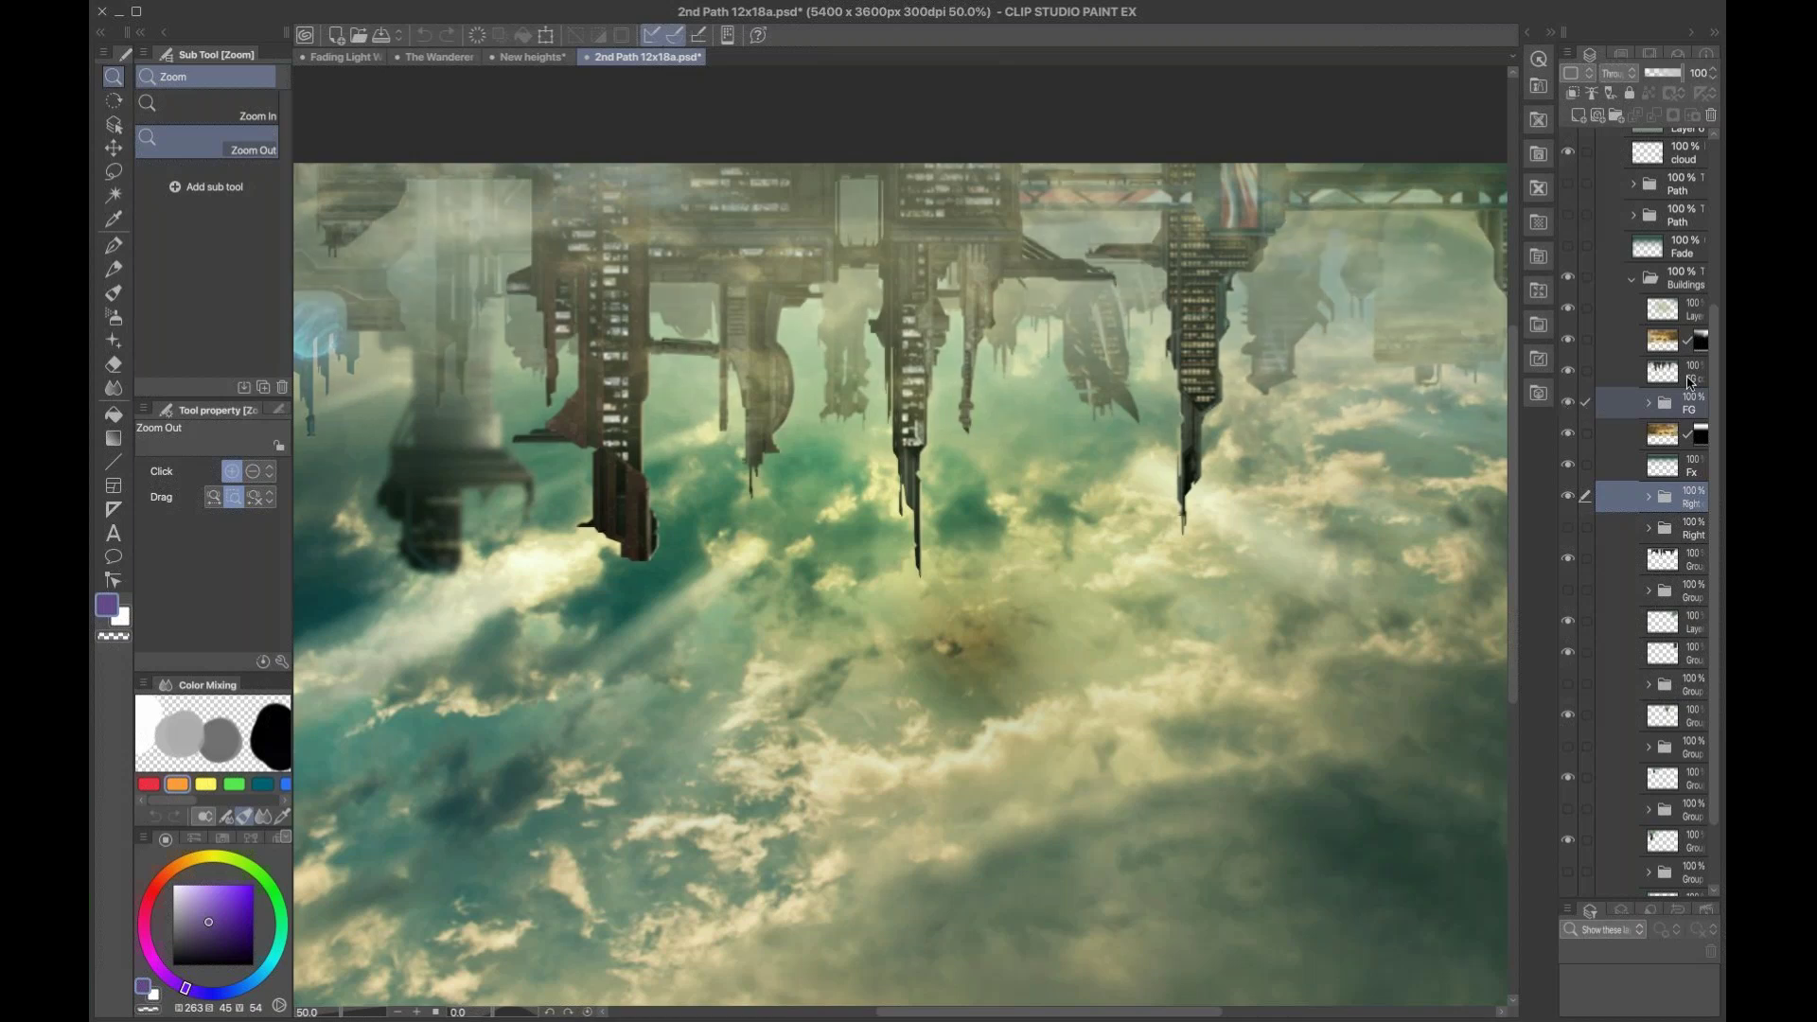
{"action": "left_click", "coordinate": [1567, 372]}
{"action": "left_click", "coordinate": [1567, 374]}
Step: Select the merged Group layer below the two Right folders and toggle its visibility to examine its buildings
{"action": "left_click", "coordinate": [1683, 564]}
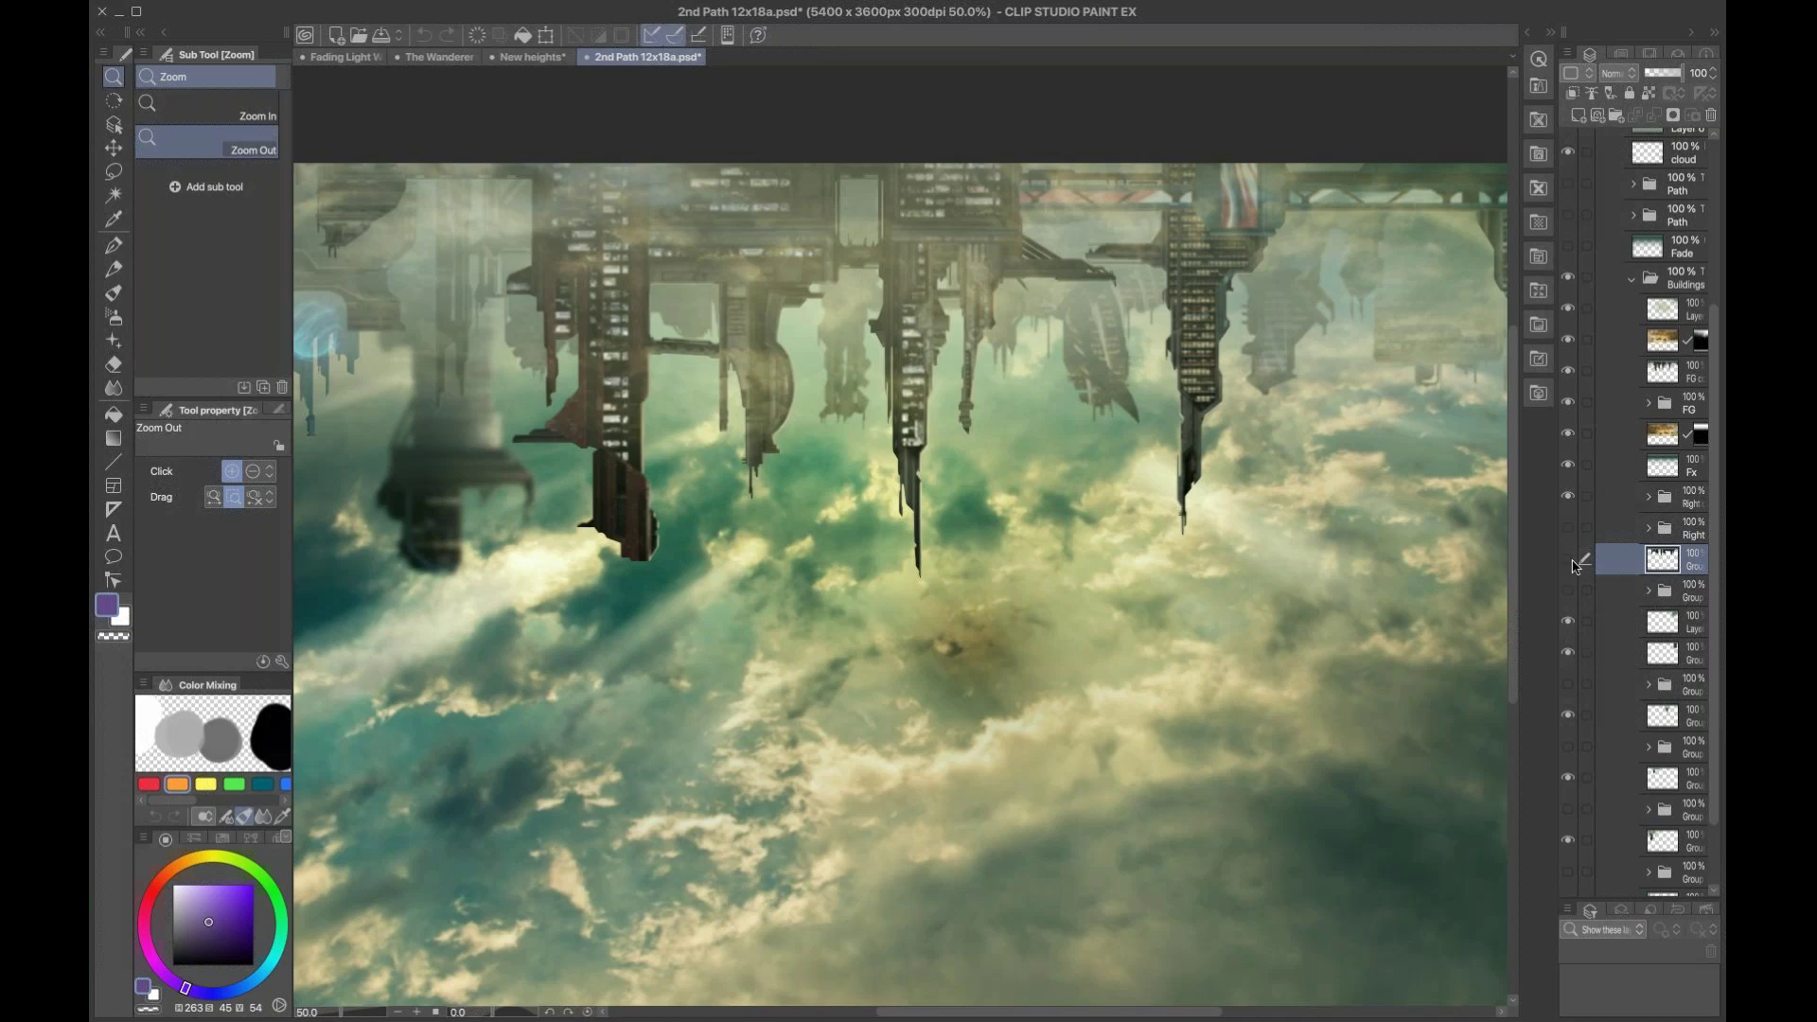
{"action": "left_click", "coordinate": [1568, 559]}
{"action": "left_click", "coordinate": [1569, 561]}
{"action": "left_click", "coordinate": [1568, 563]}
{"action": "left_click", "coordinate": [1568, 564]}
{"action": "left_click", "coordinate": [1566, 568]}
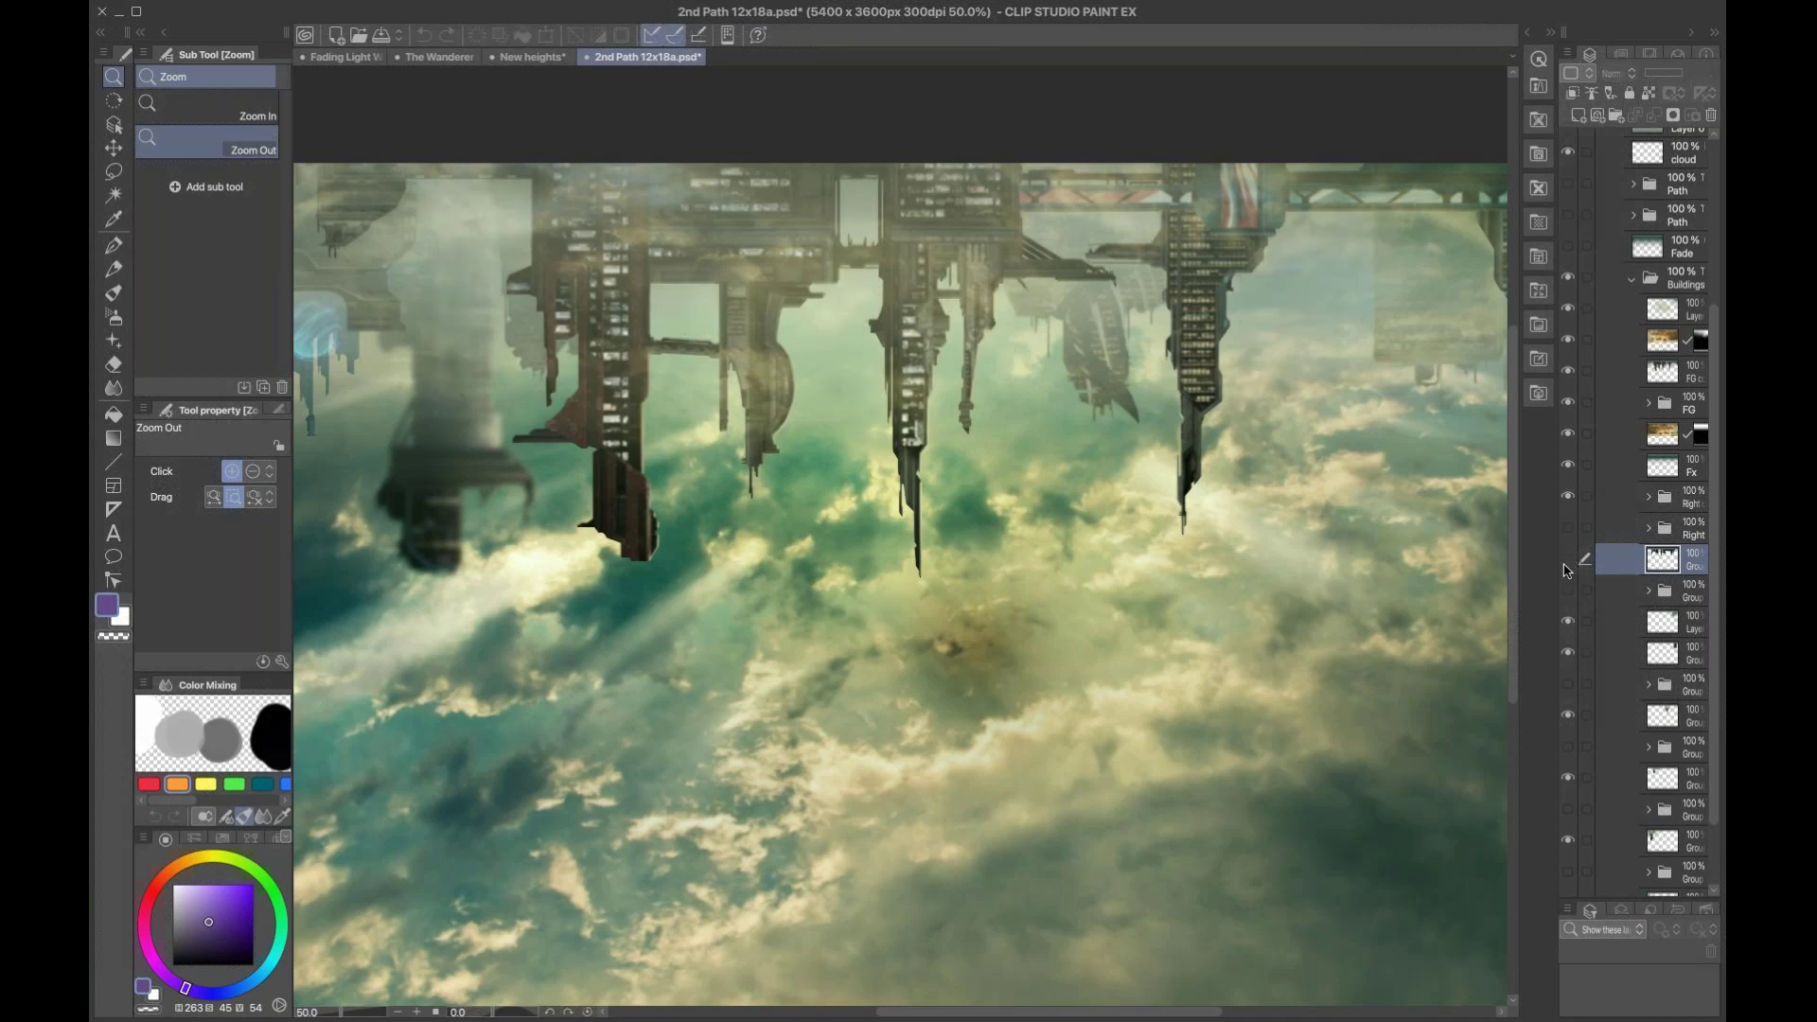
{"action": "left_click", "coordinate": [1567, 564]}
Step: Collapse the Buildings folder and show both Path folders in BG again
{"action": "left_click_drag", "start_coordinate": [864, 480], "coordinate": [845, 528]}
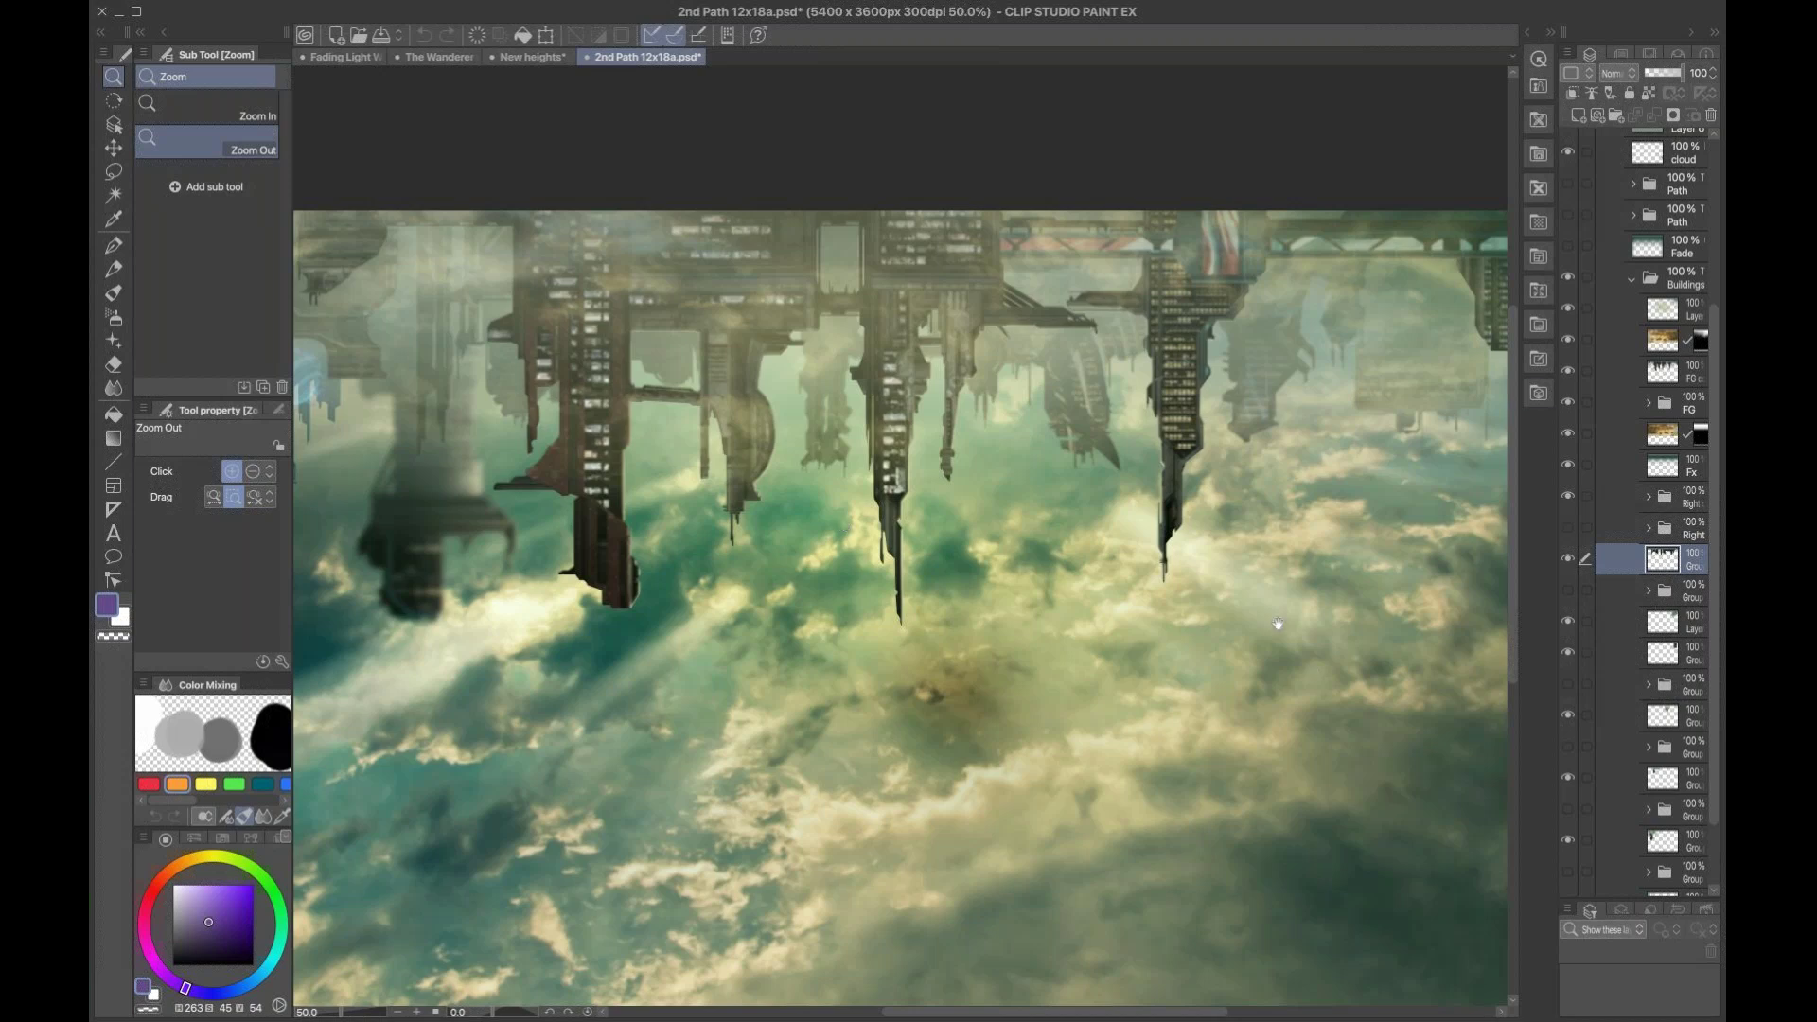
{"action": "left_click_drag", "start_coordinate": [1277, 624], "coordinate": [1274, 645]}
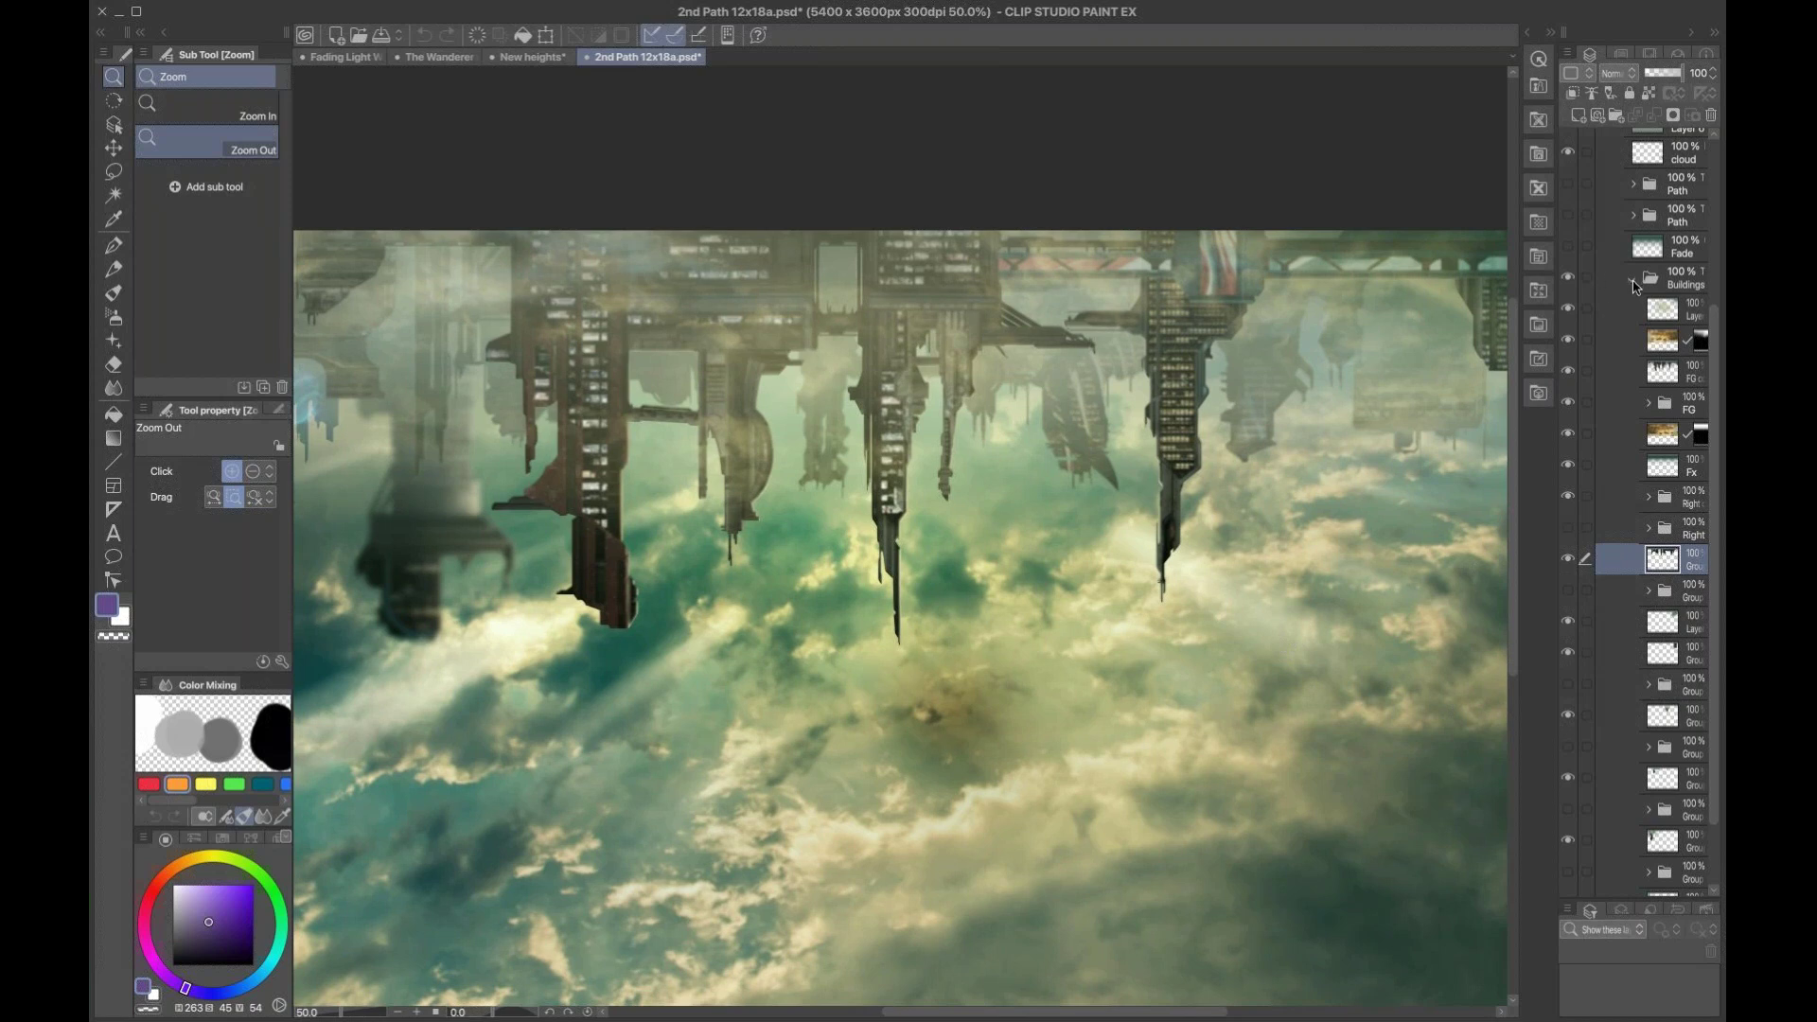
{"action": "left_click", "coordinate": [1632, 281]}
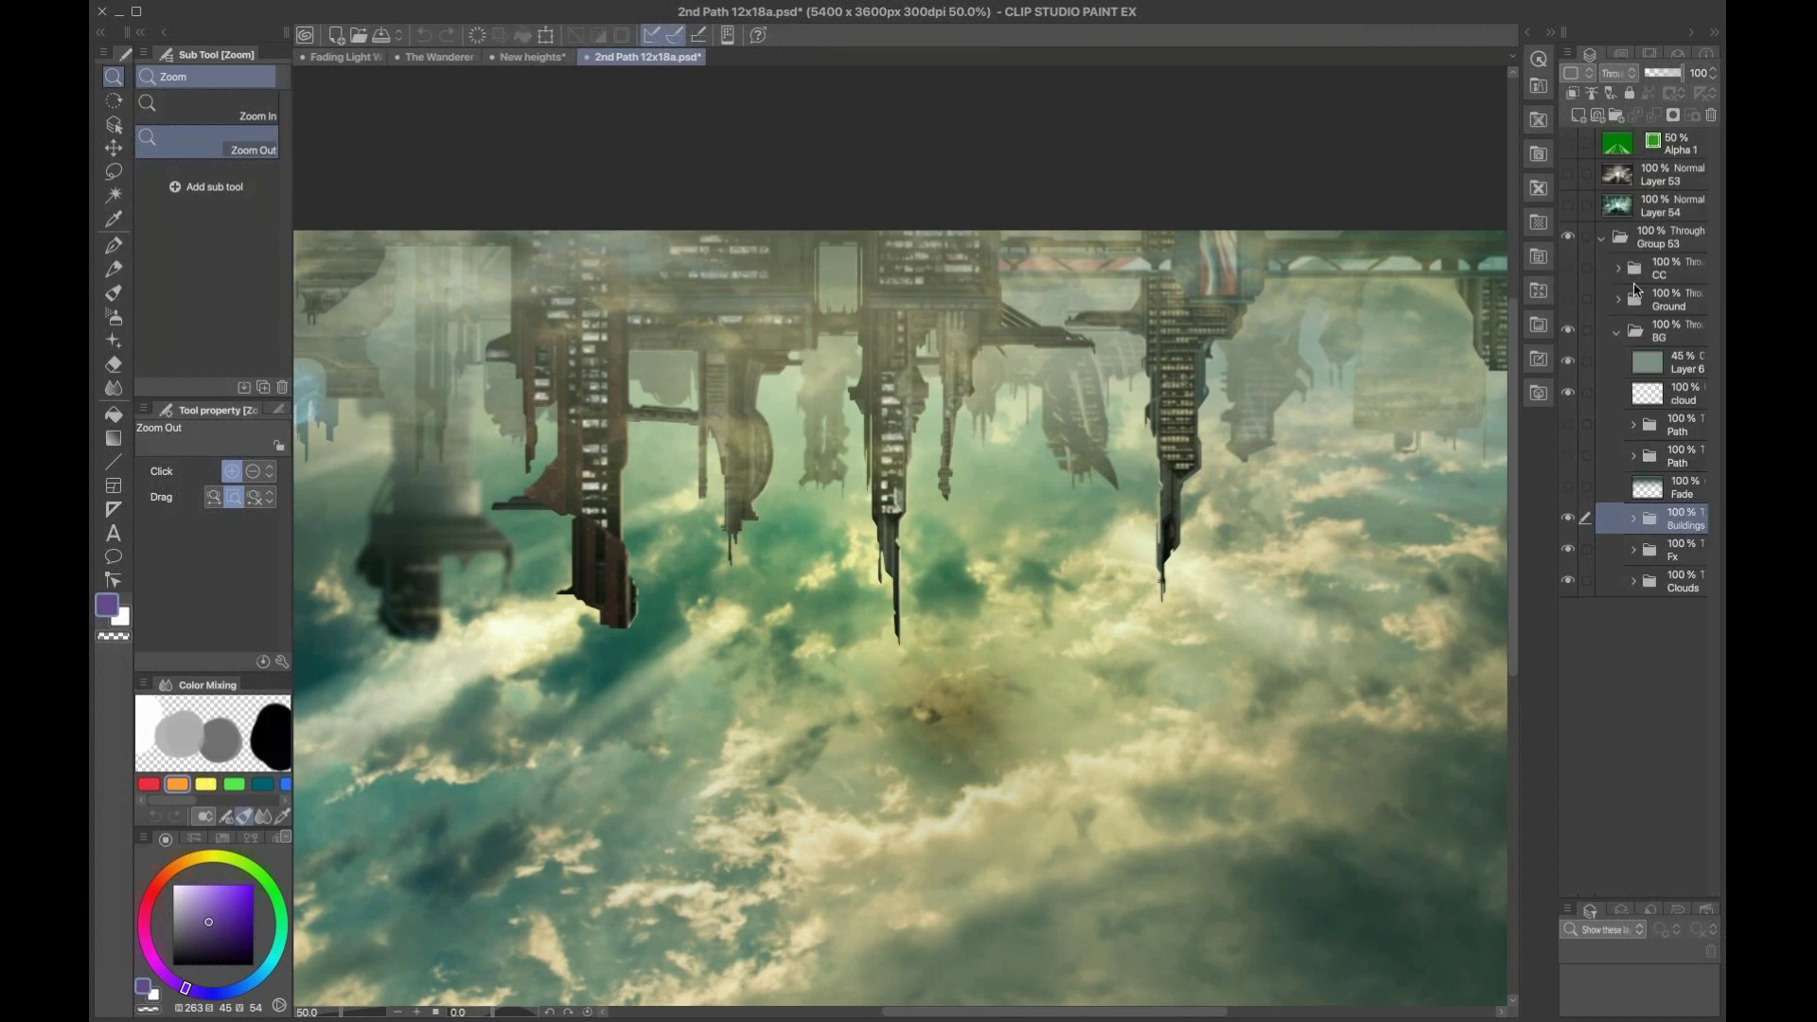
{"action": "left_click", "coordinate": [1569, 457]}
{"action": "left_click_drag", "start_coordinate": [1136, 634], "coordinate": [1133, 563]}
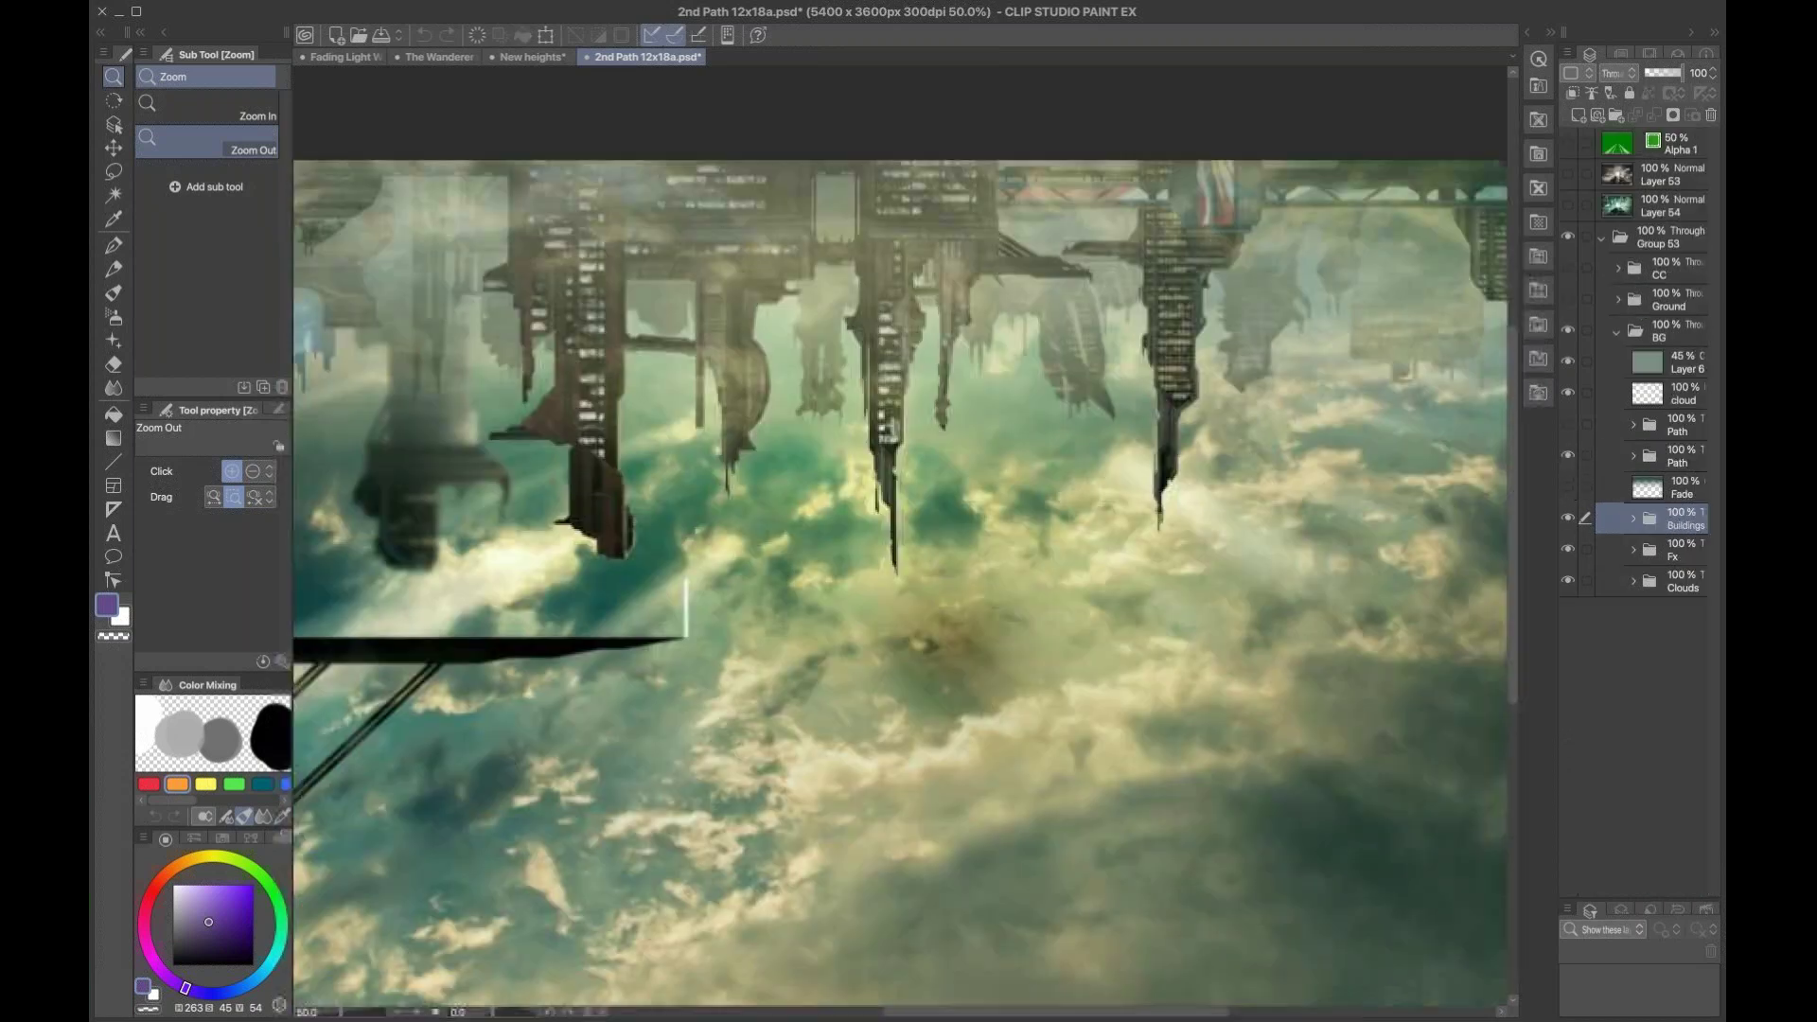
{"action": "left_click", "coordinate": [1568, 424]}
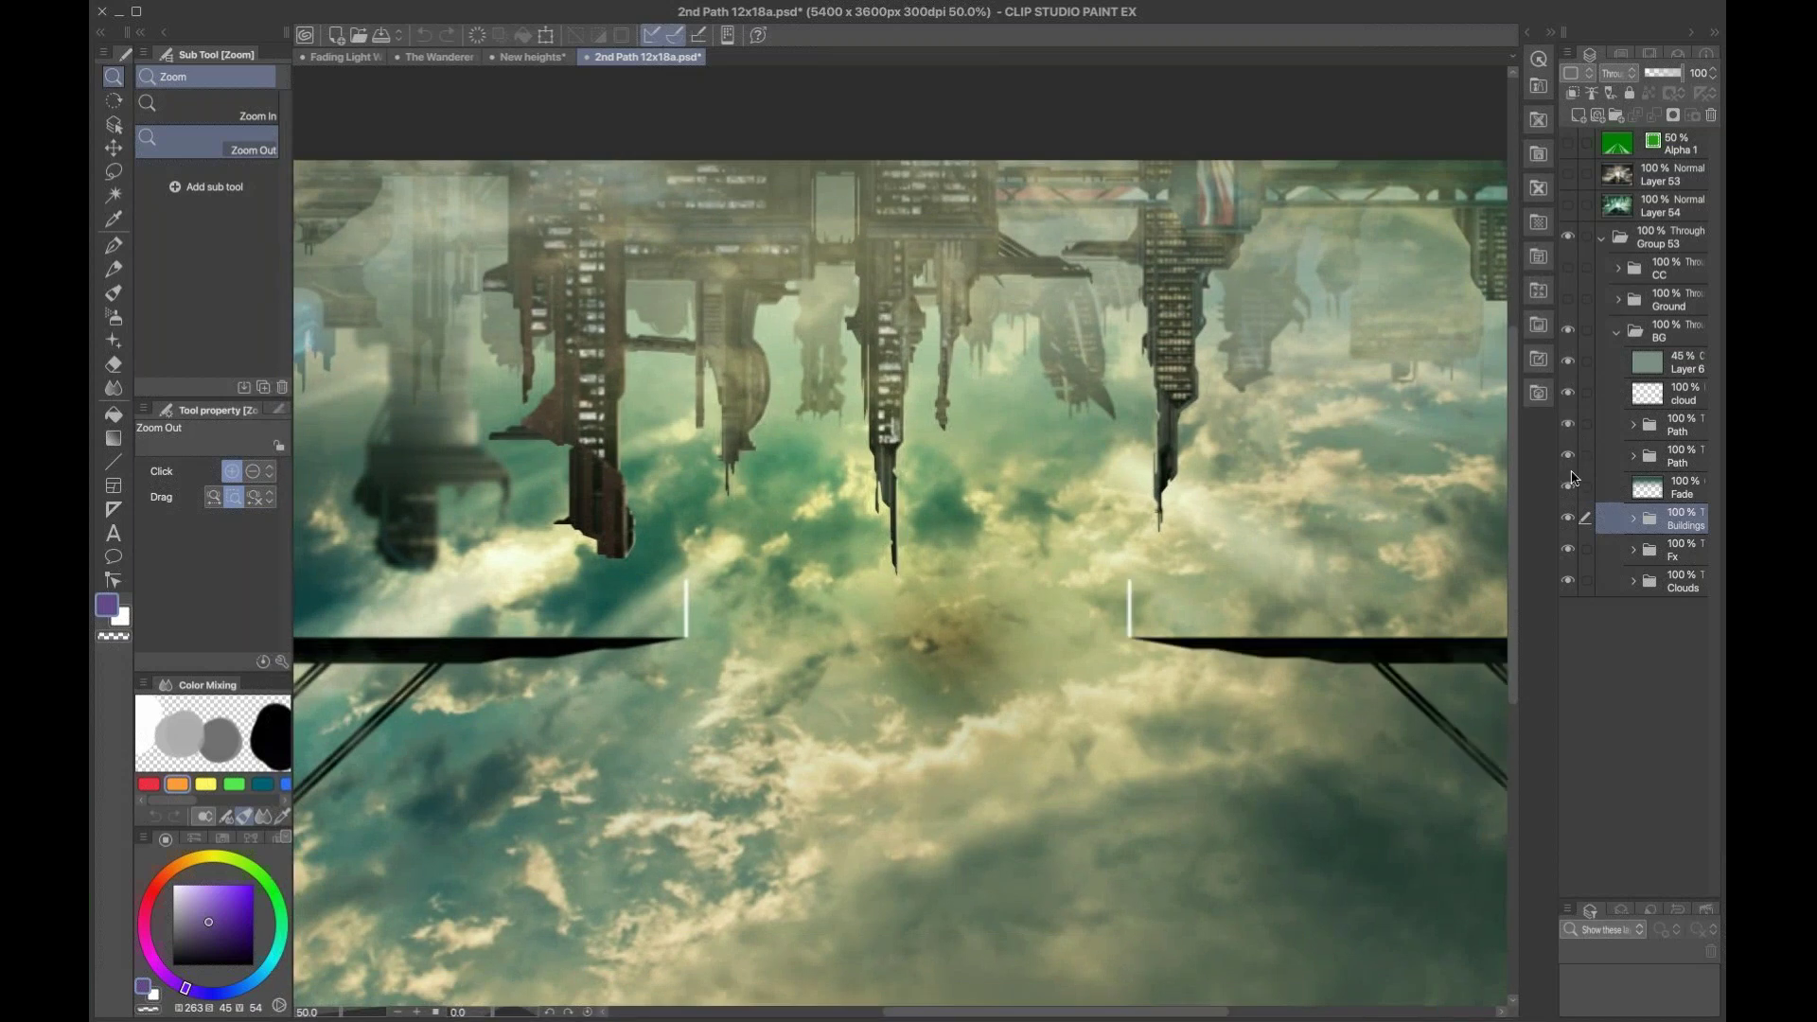
Step: Show the Ground folder, pick out the cloud layer and Layer 6 in BG, and expand Ground to list its layers
{"action": "left_click", "coordinate": [1568, 300]}
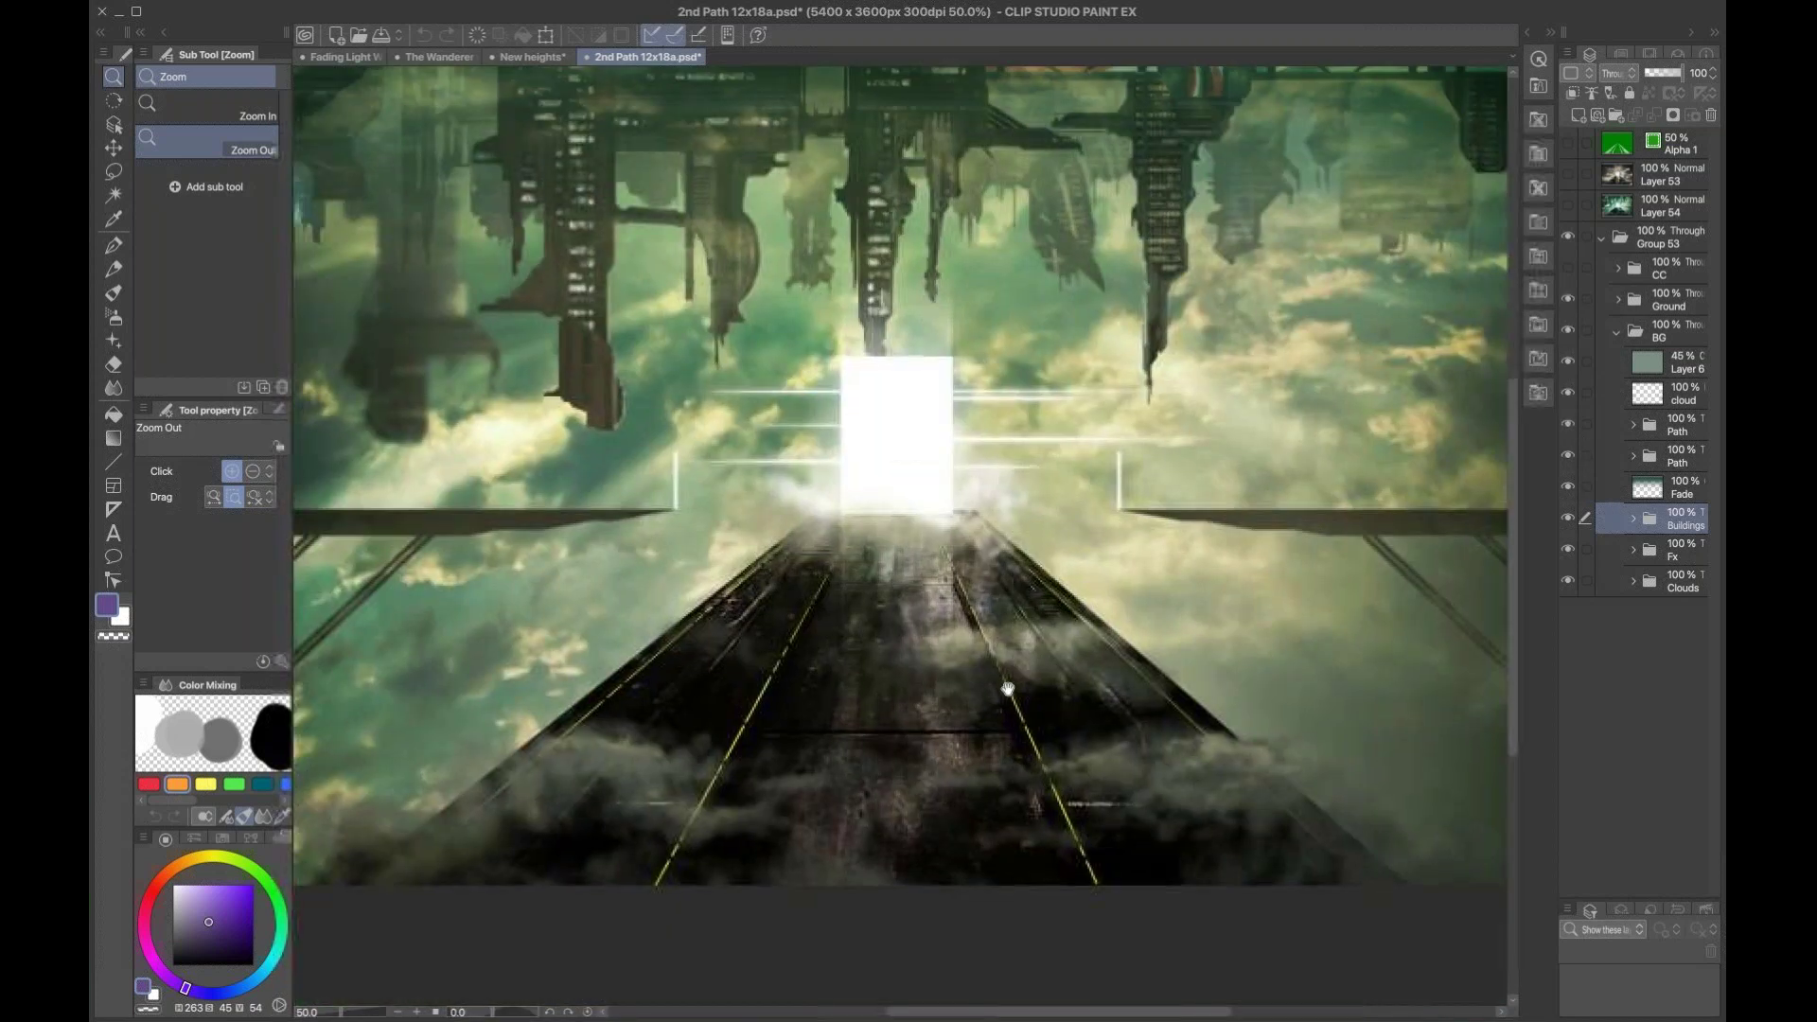
{"action": "left_click", "coordinate": [1682, 399]}
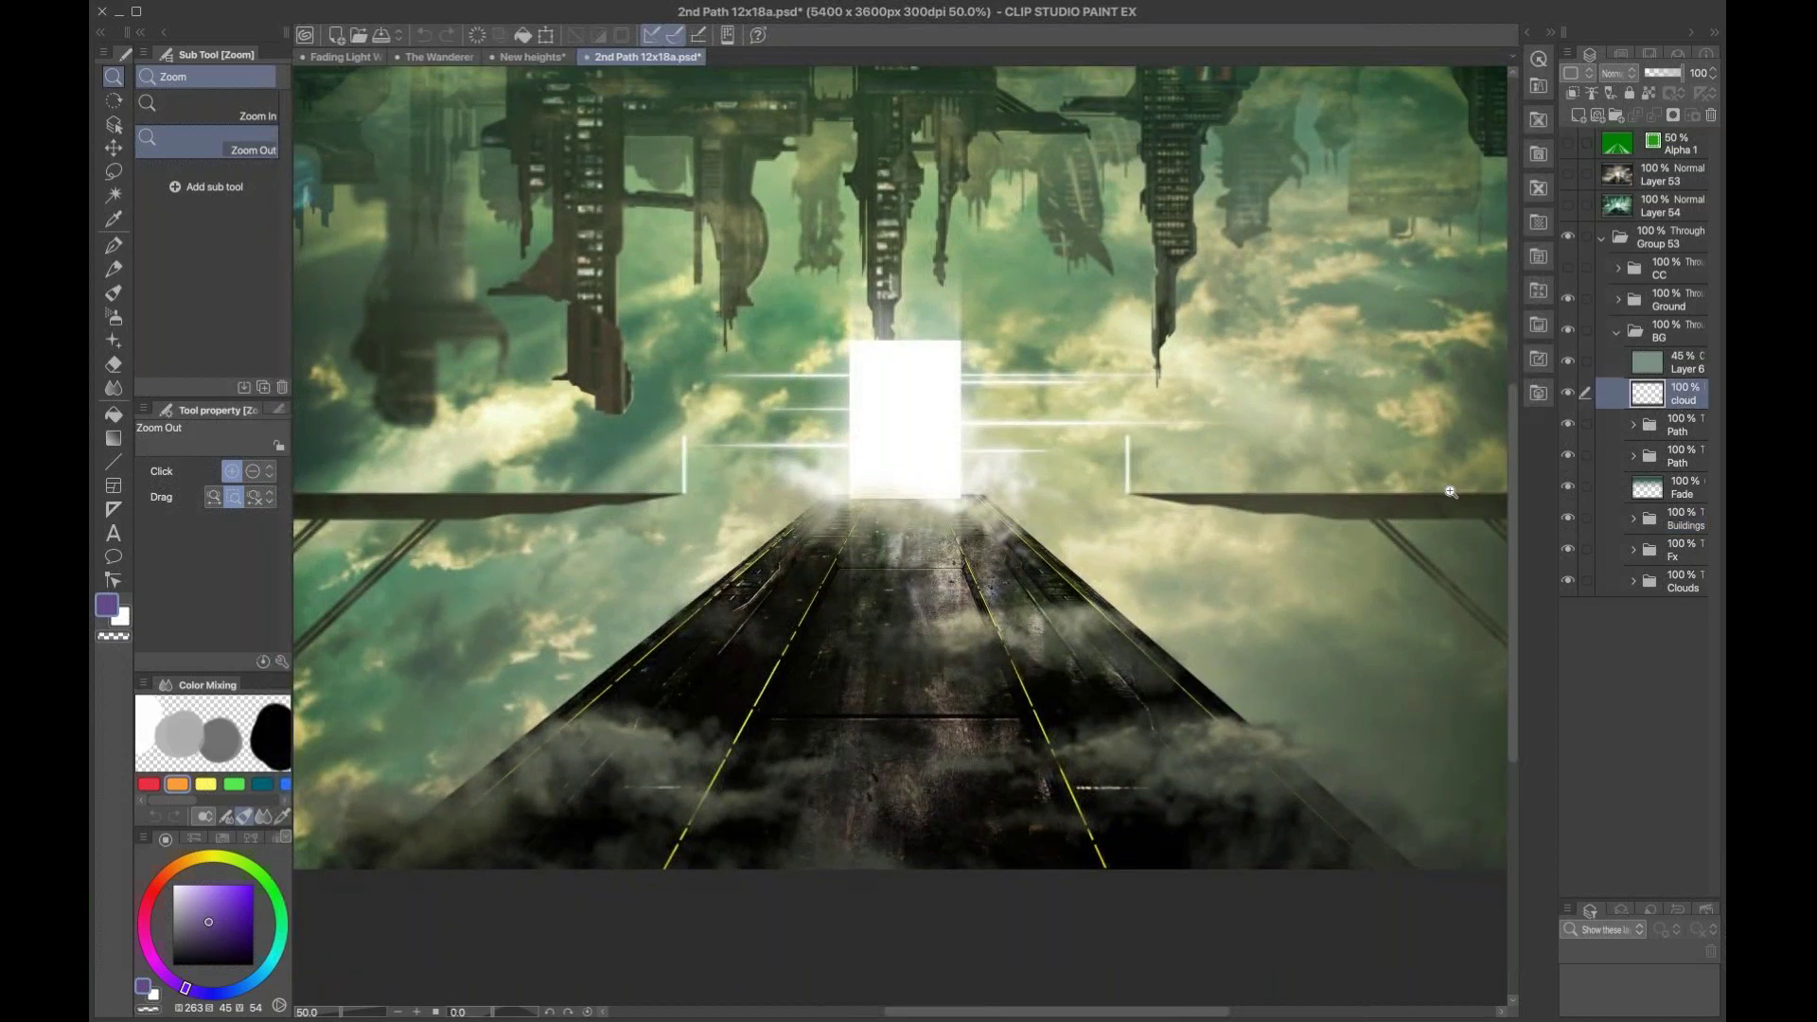
{"action": "left_click", "coordinate": [1686, 373]}
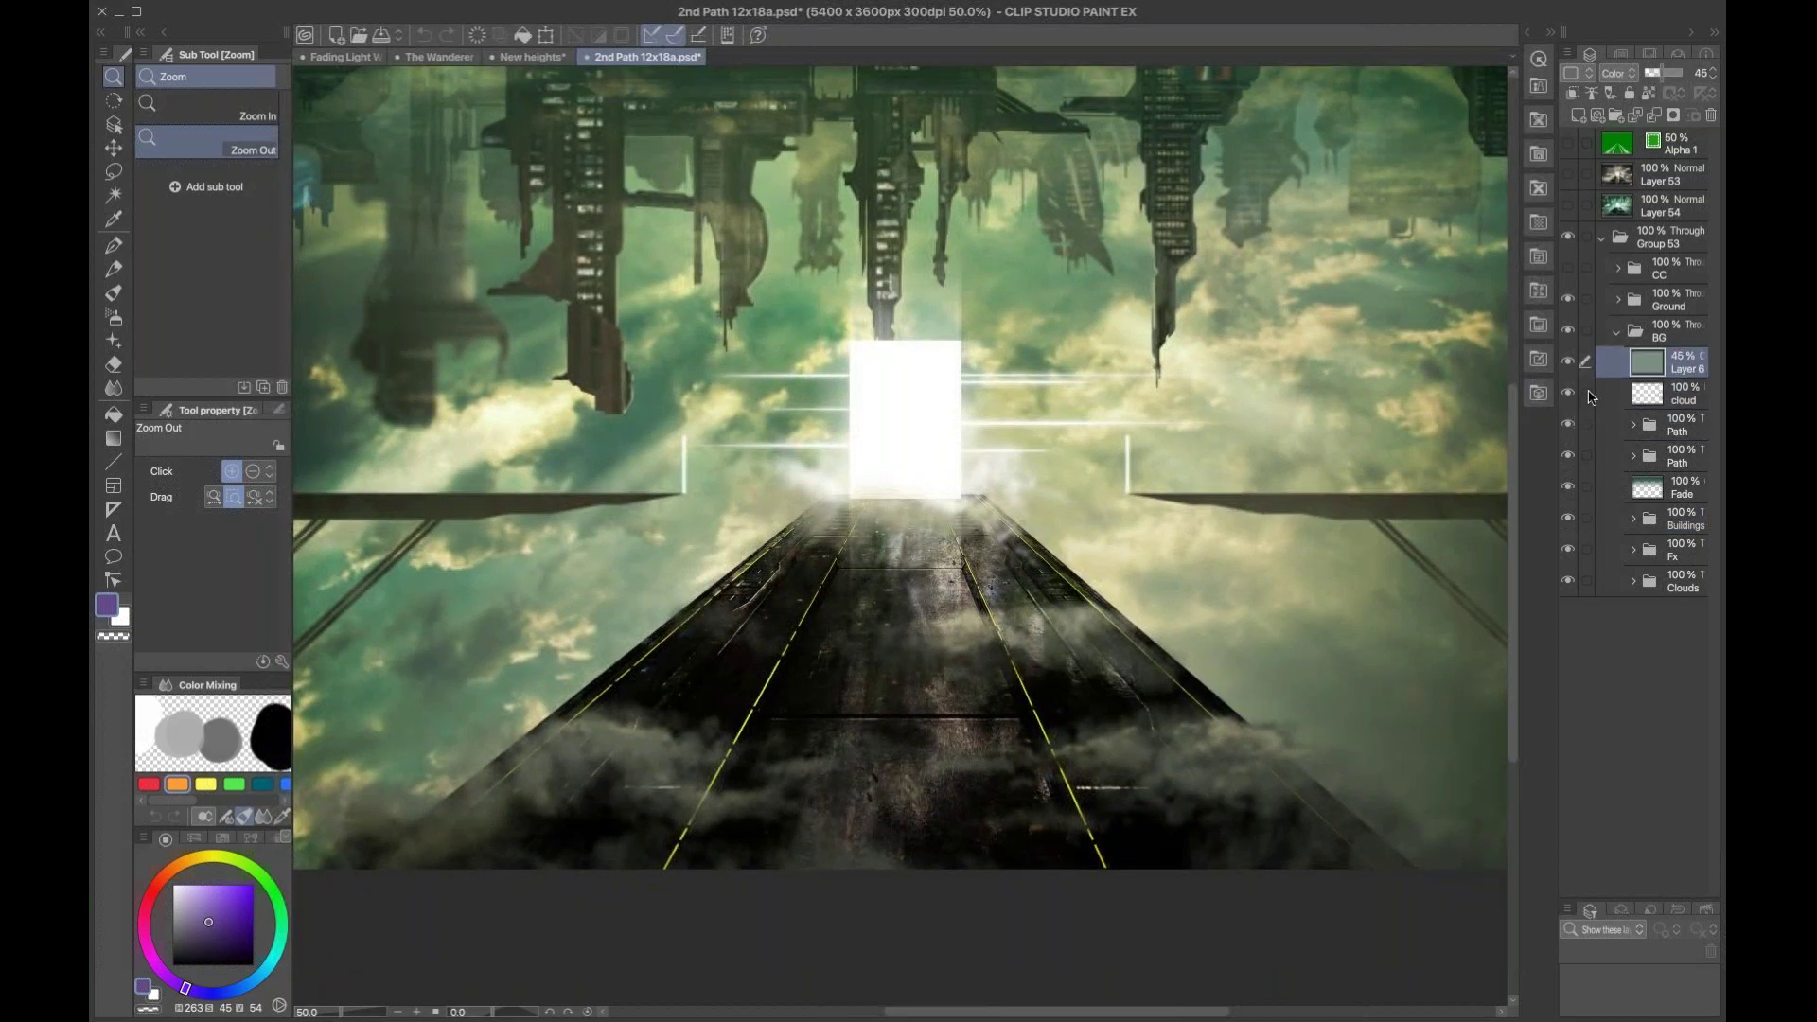
{"action": "left_click", "coordinate": [1619, 301]}
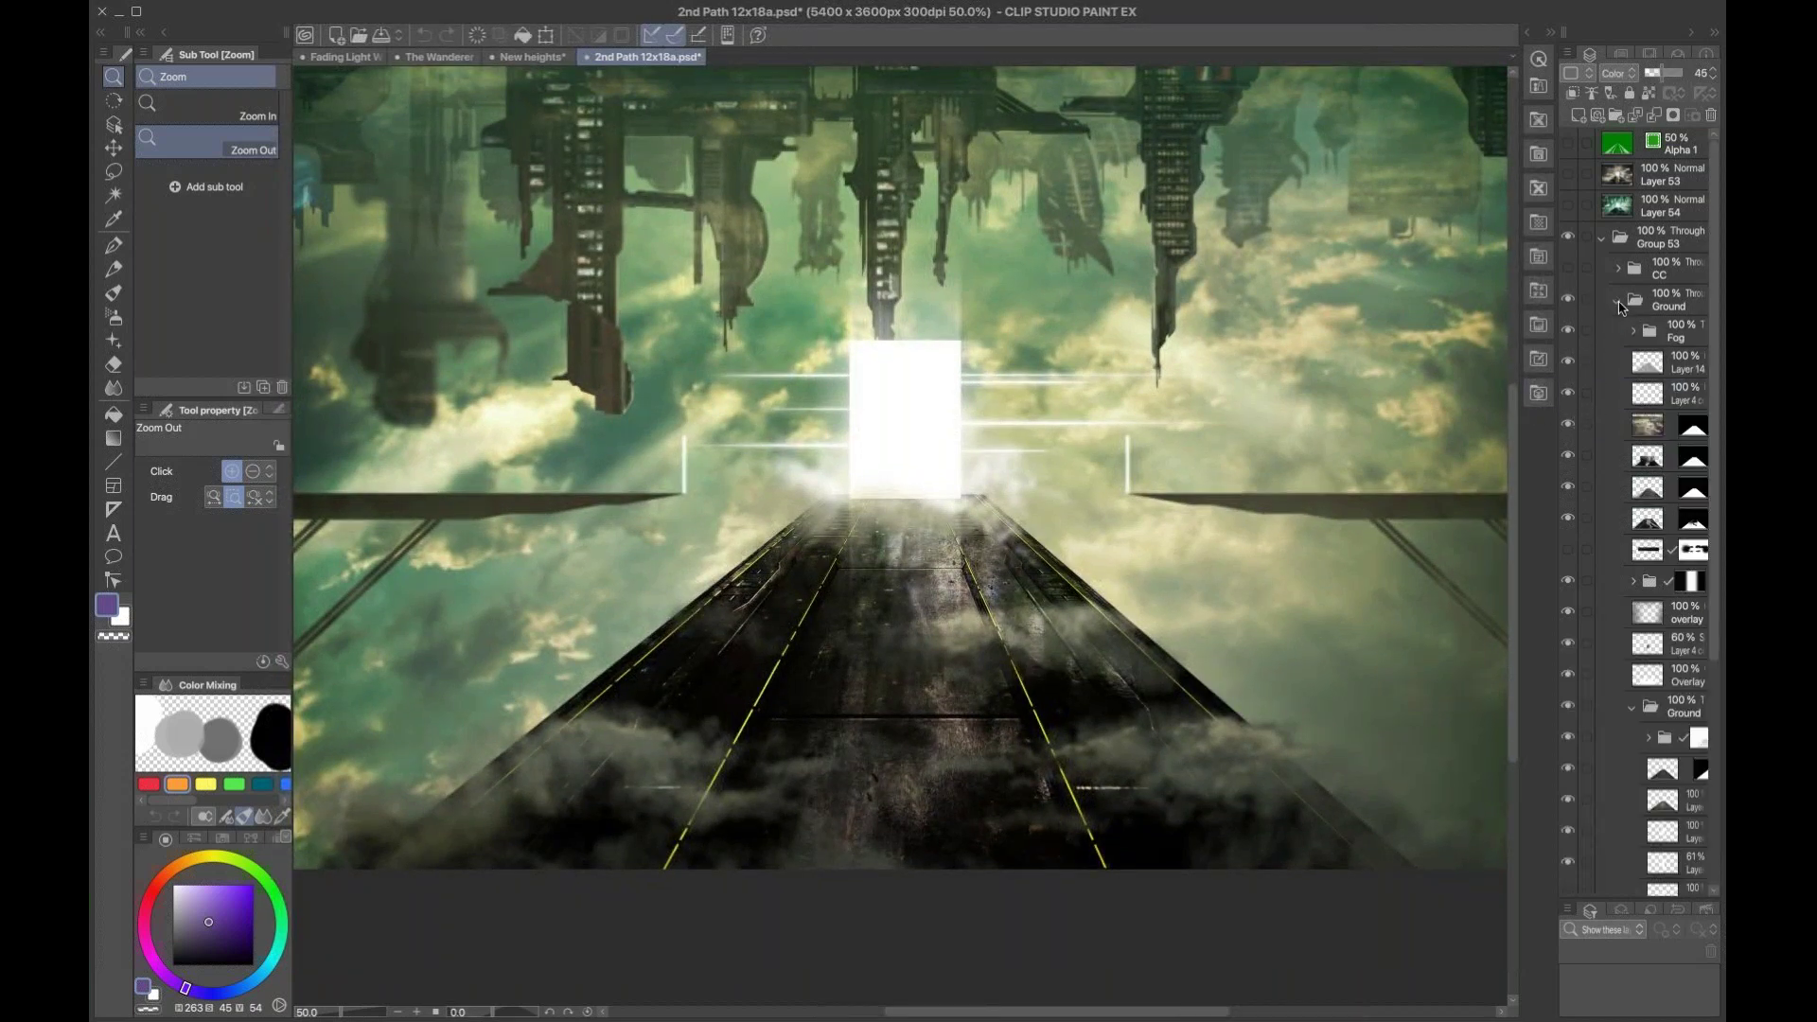
Step: Hide the four masked texture layers near the top of the Ground folder one by one to examine their effect on the road
{"action": "left_click", "coordinate": [1568, 425]}
{"action": "left_click", "coordinate": [1582, 427]}
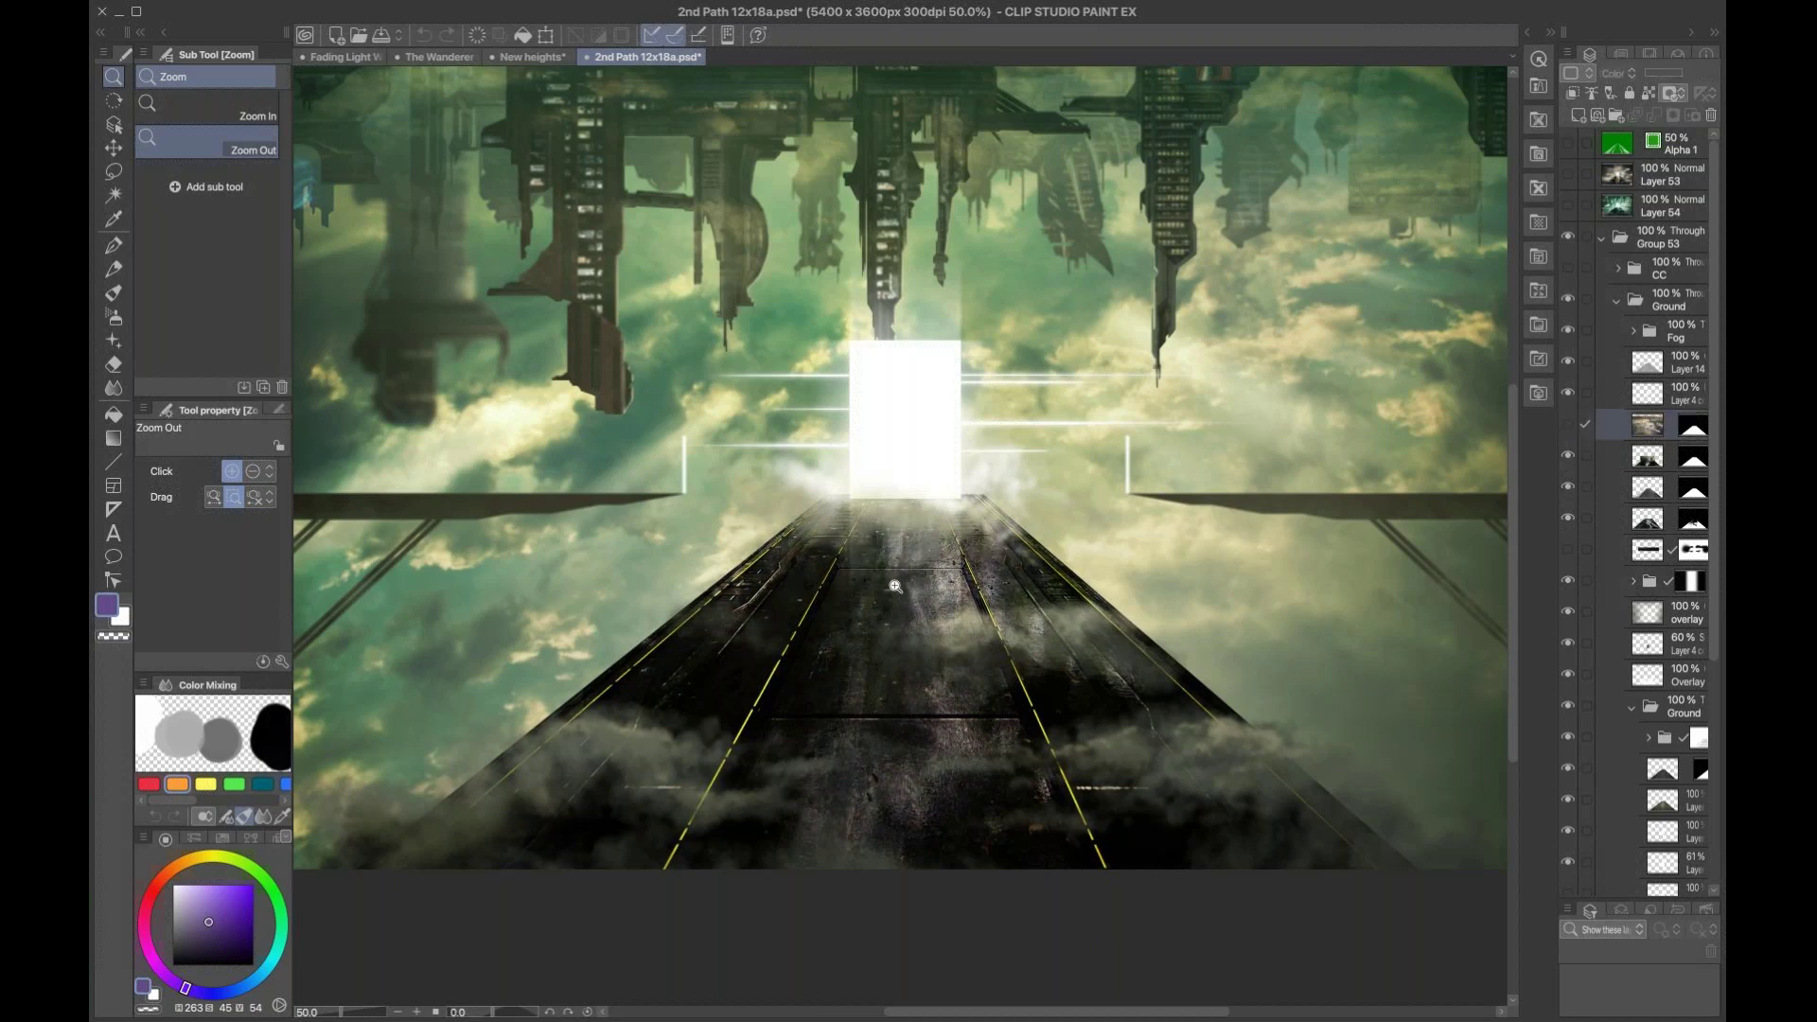
{"action": "left_click", "coordinate": [939, 596]}
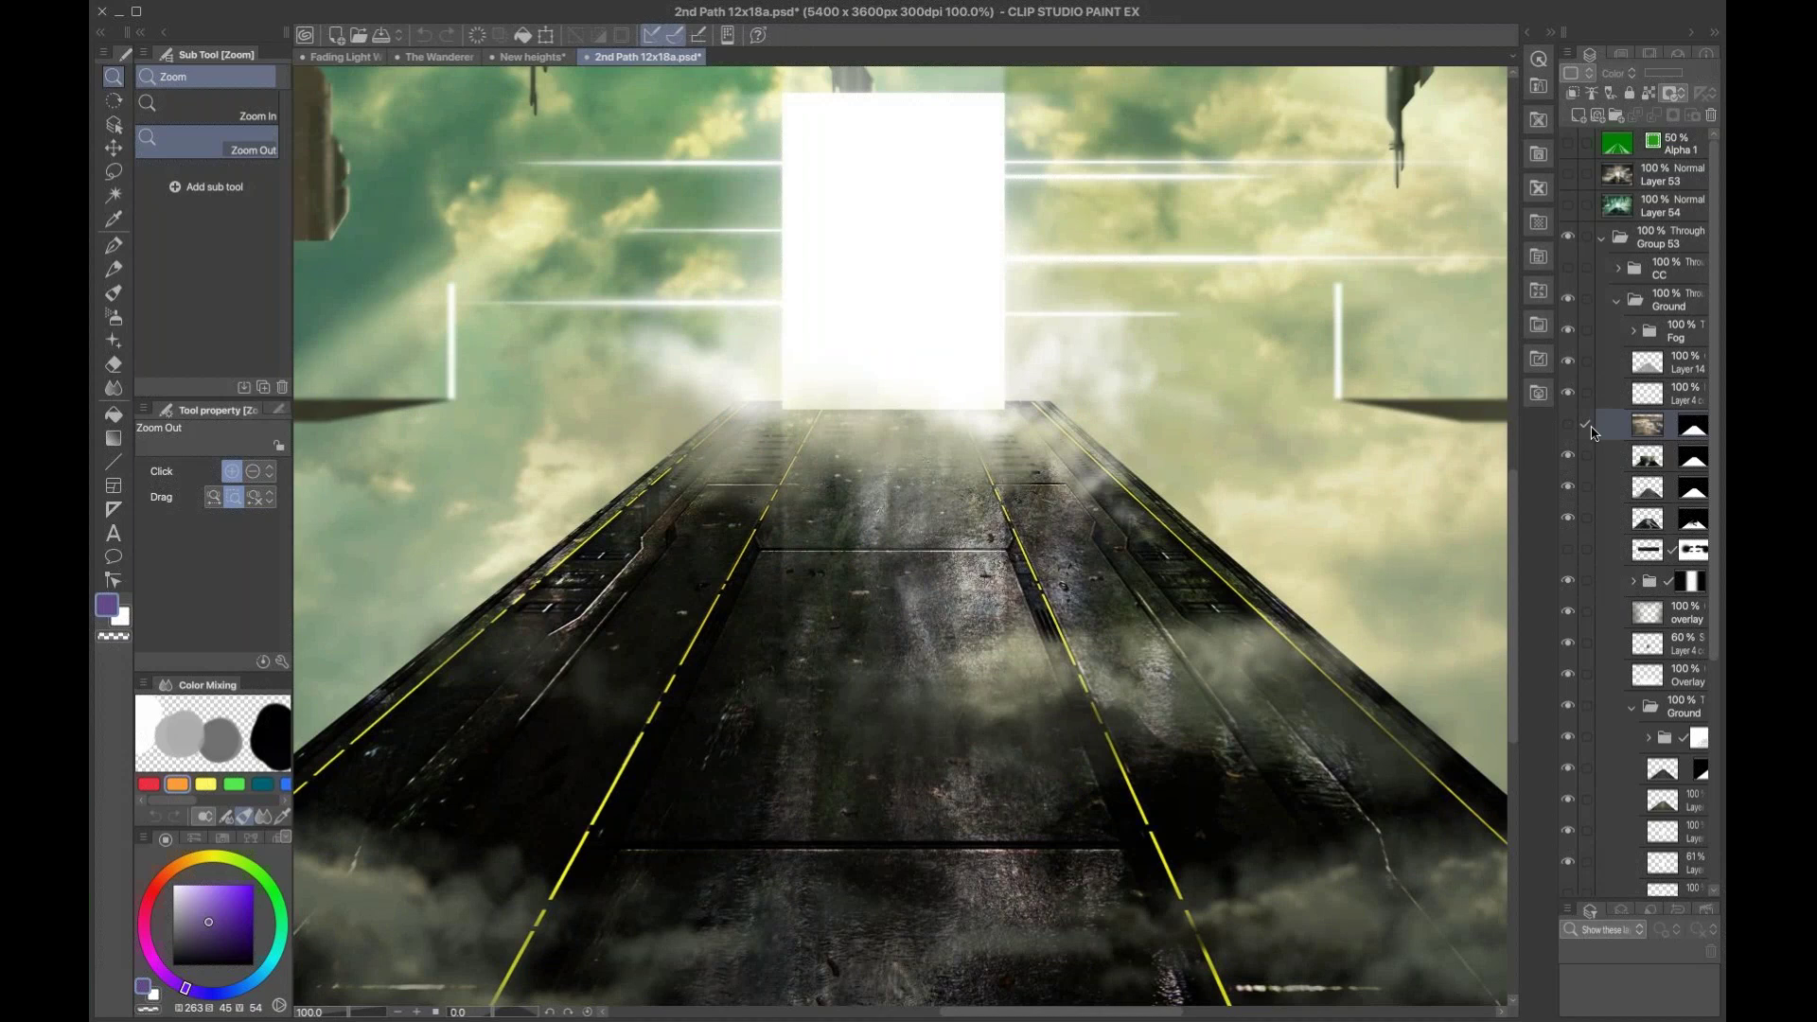
{"action": "left_click", "coordinate": [1568, 455]}
{"action": "left_click", "coordinate": [1563, 485]}
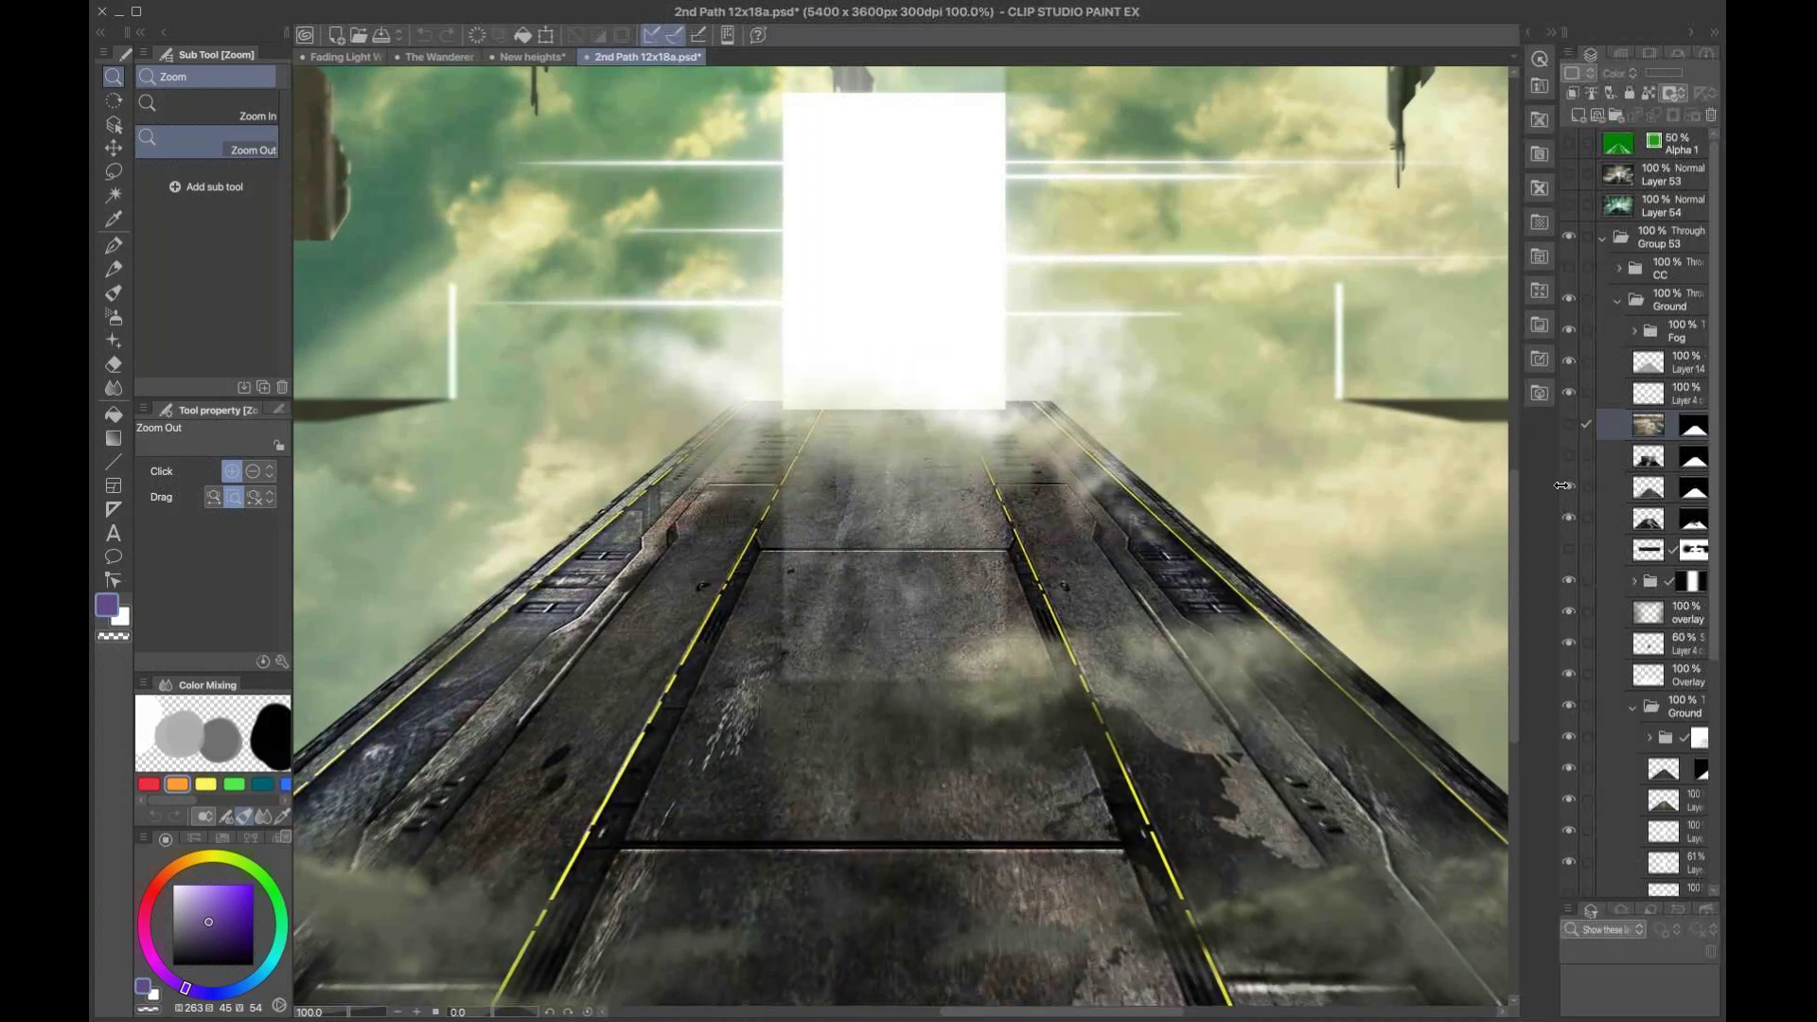
{"action": "left_click", "coordinate": [1565, 516]}
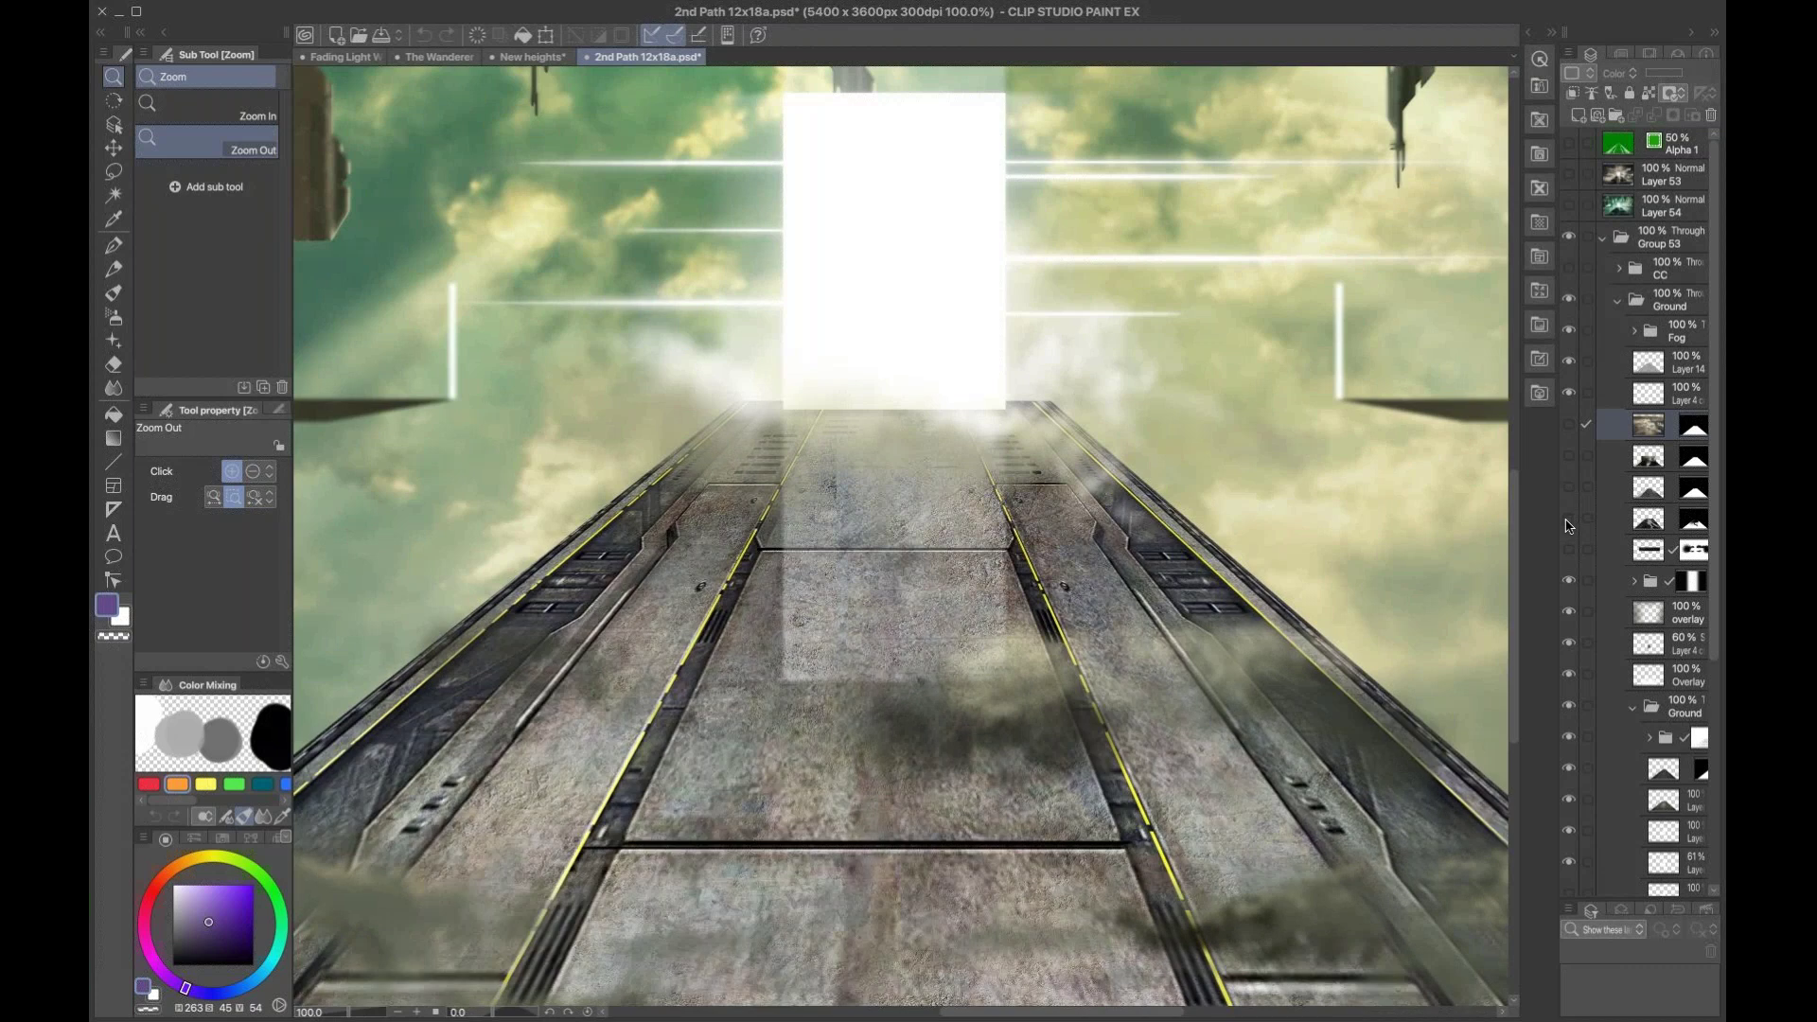
Step: Hide the masked light folder, the overlay layers, the yellow line folder and the panel layer to expose the bare concrete road
{"action": "left_click", "coordinate": [1568, 581]}
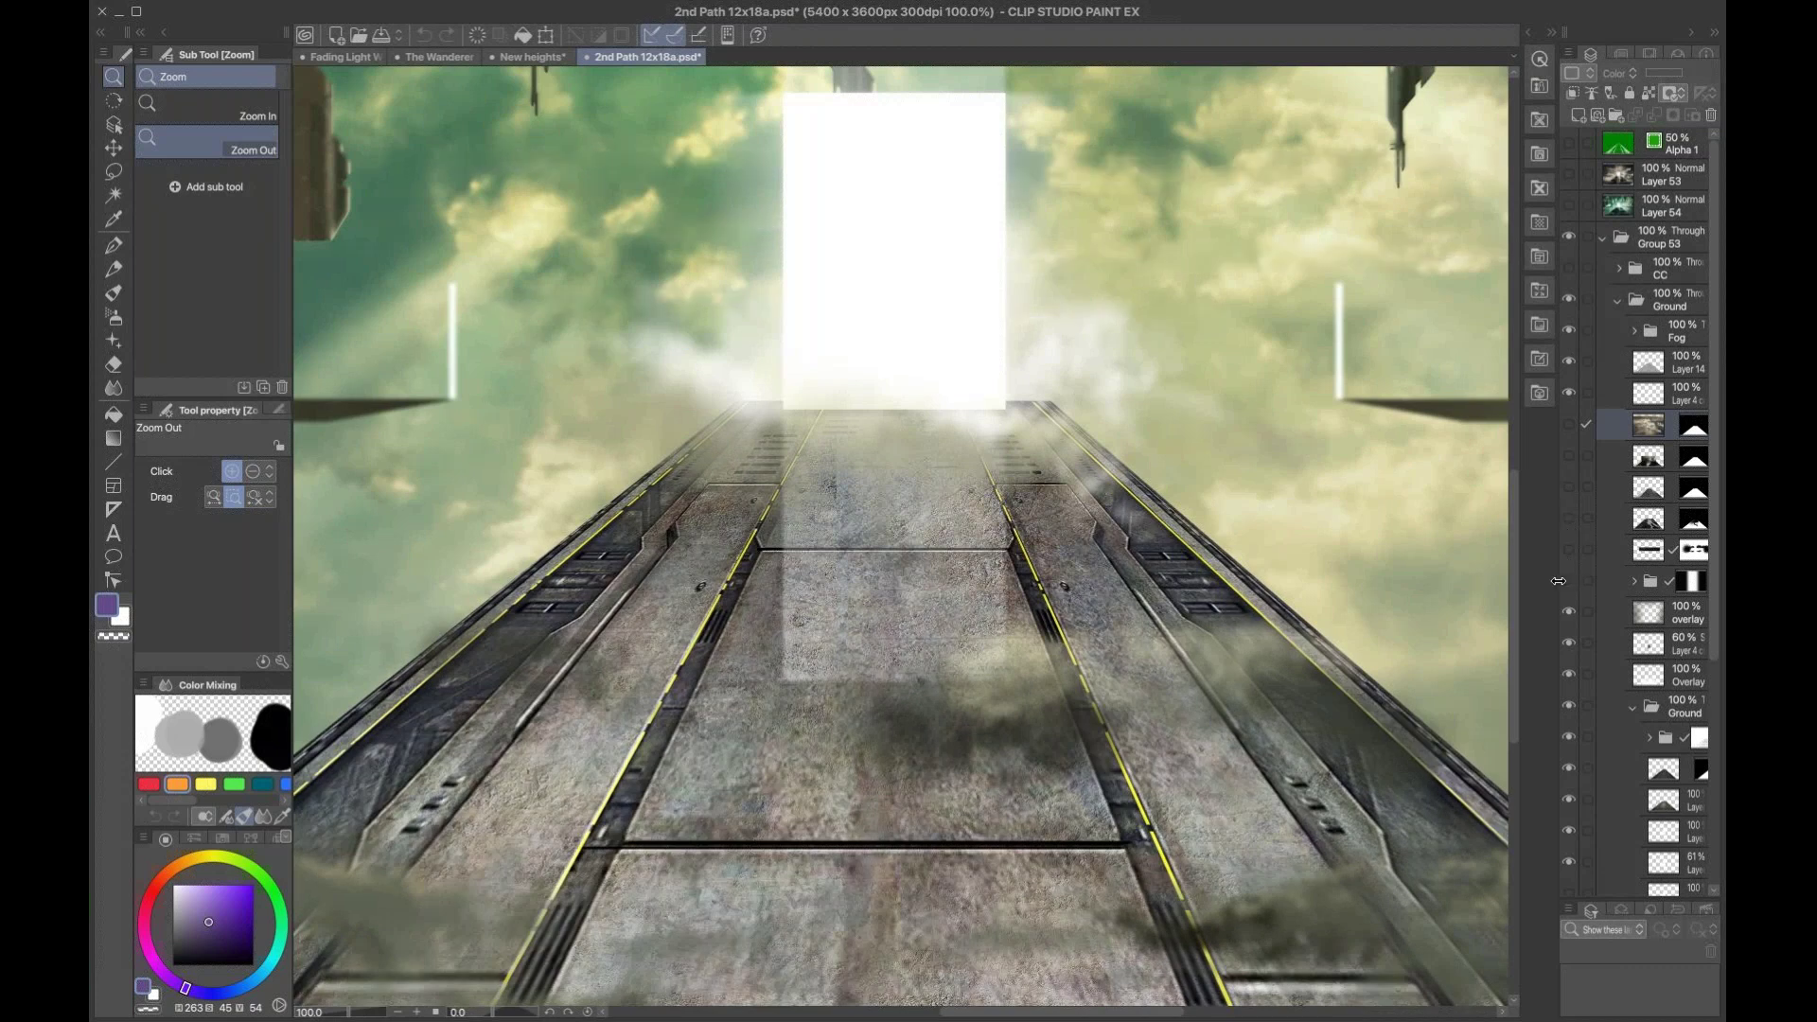
{"action": "left_click", "coordinate": [1568, 611]}
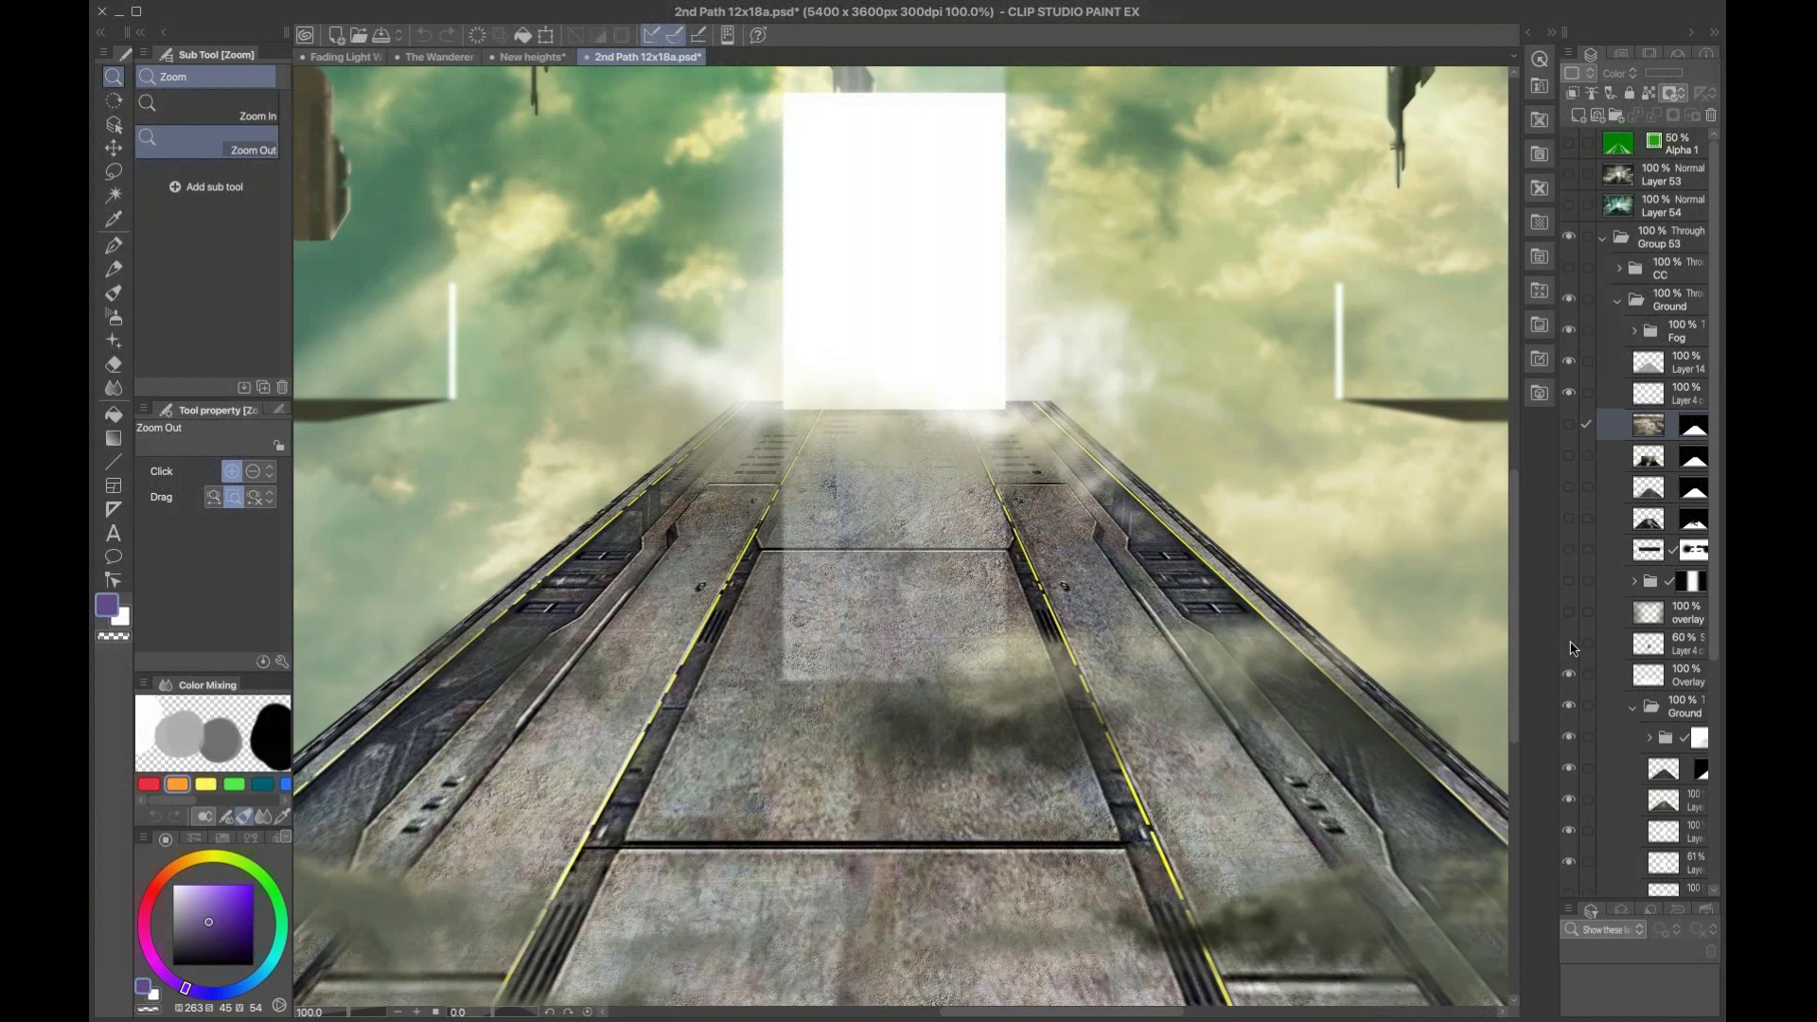
{"action": "left_click", "coordinate": [1569, 674]}
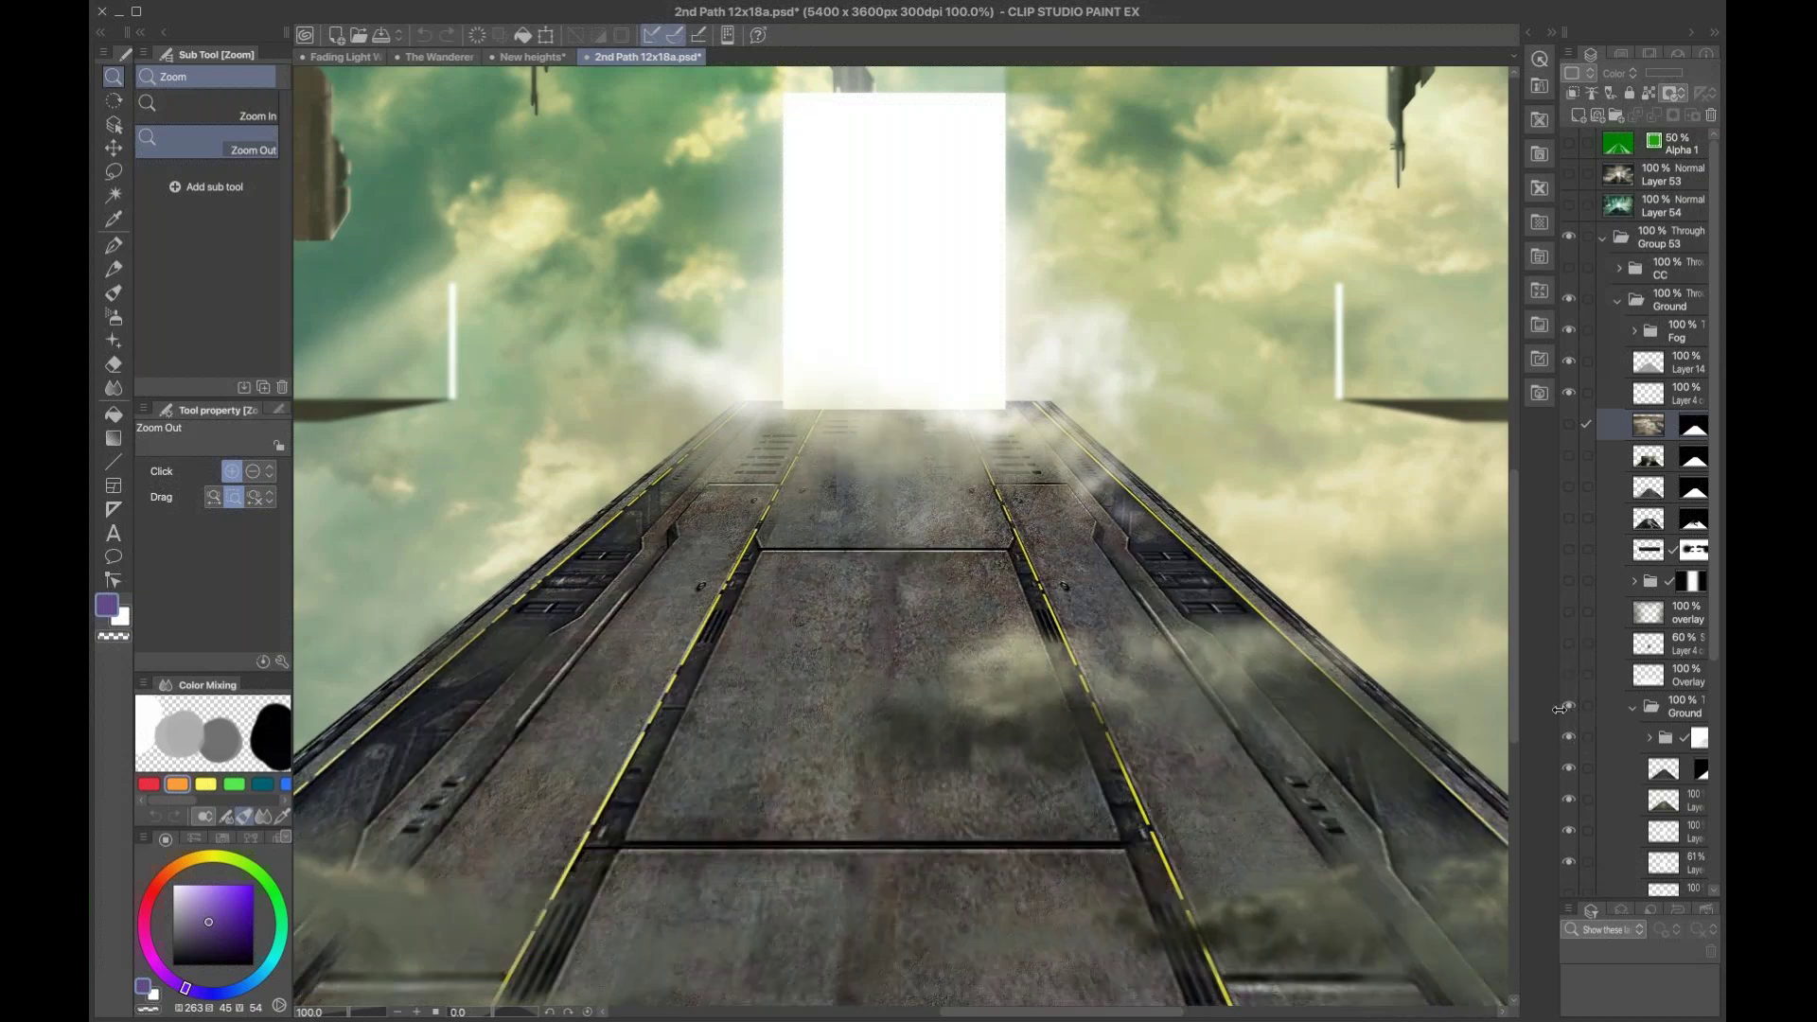
{"action": "left_click", "coordinate": [1568, 738]}
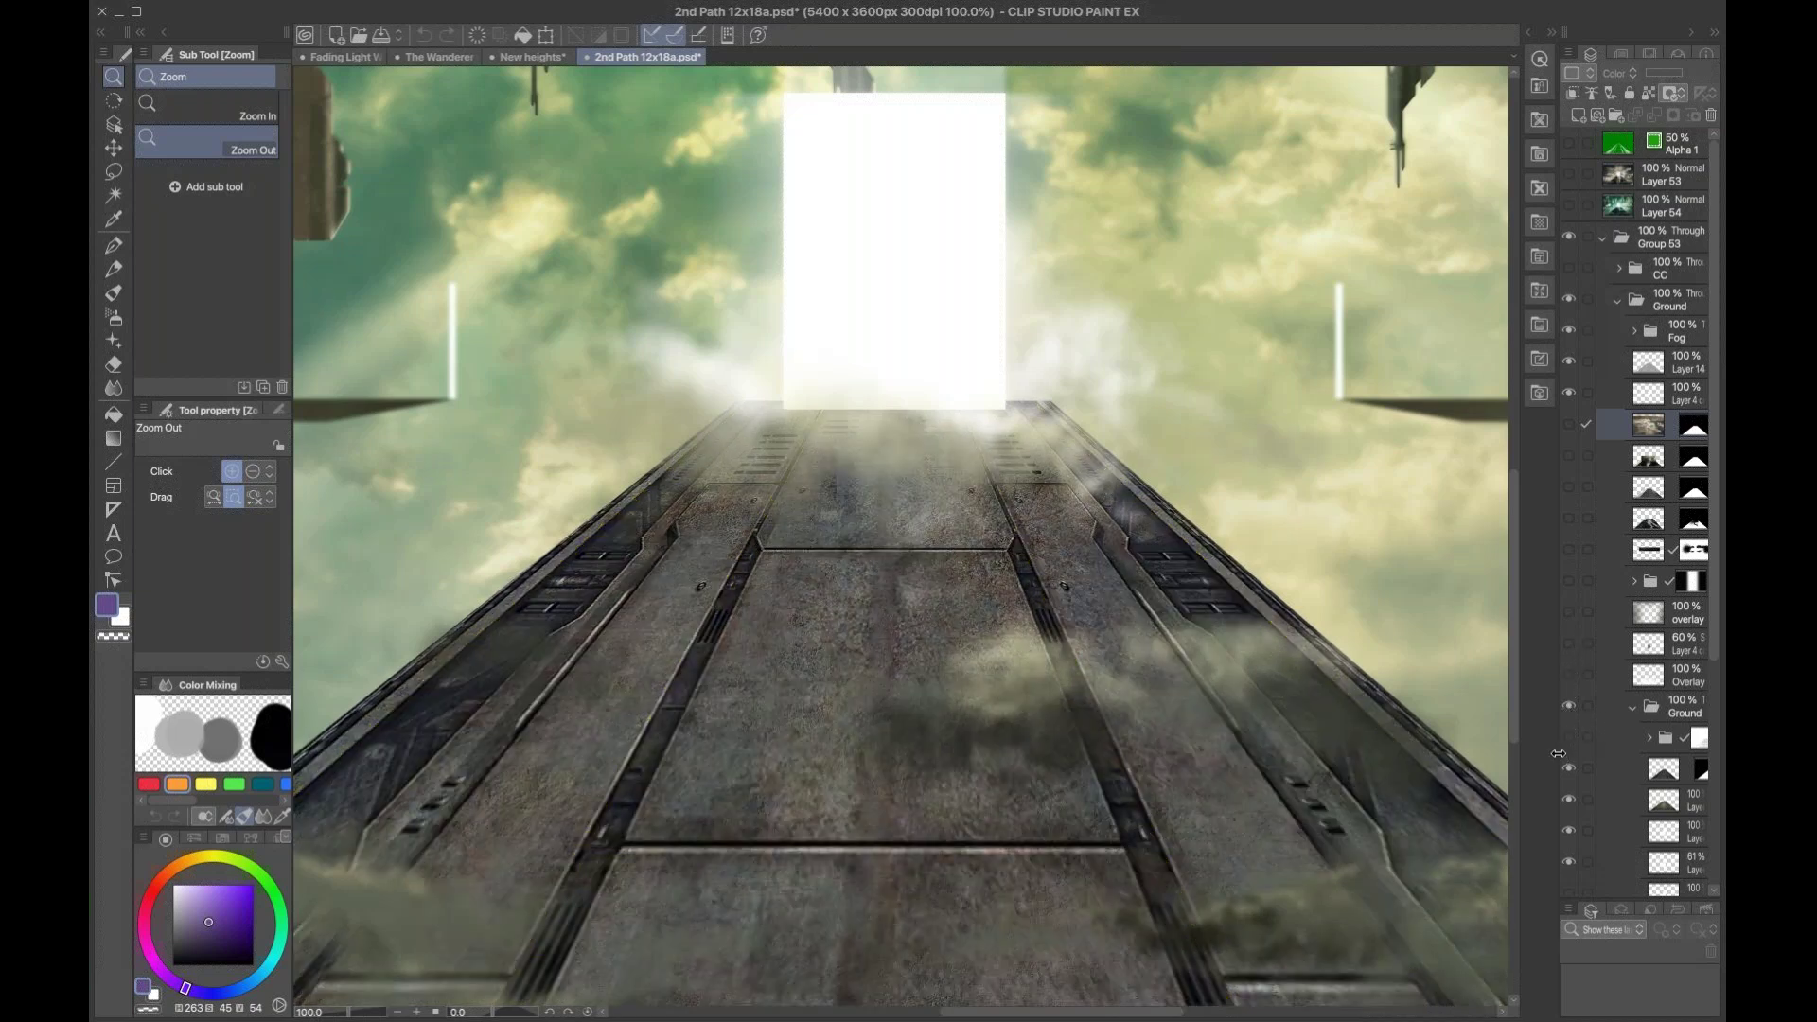
{"action": "left_click", "coordinate": [1570, 778]}
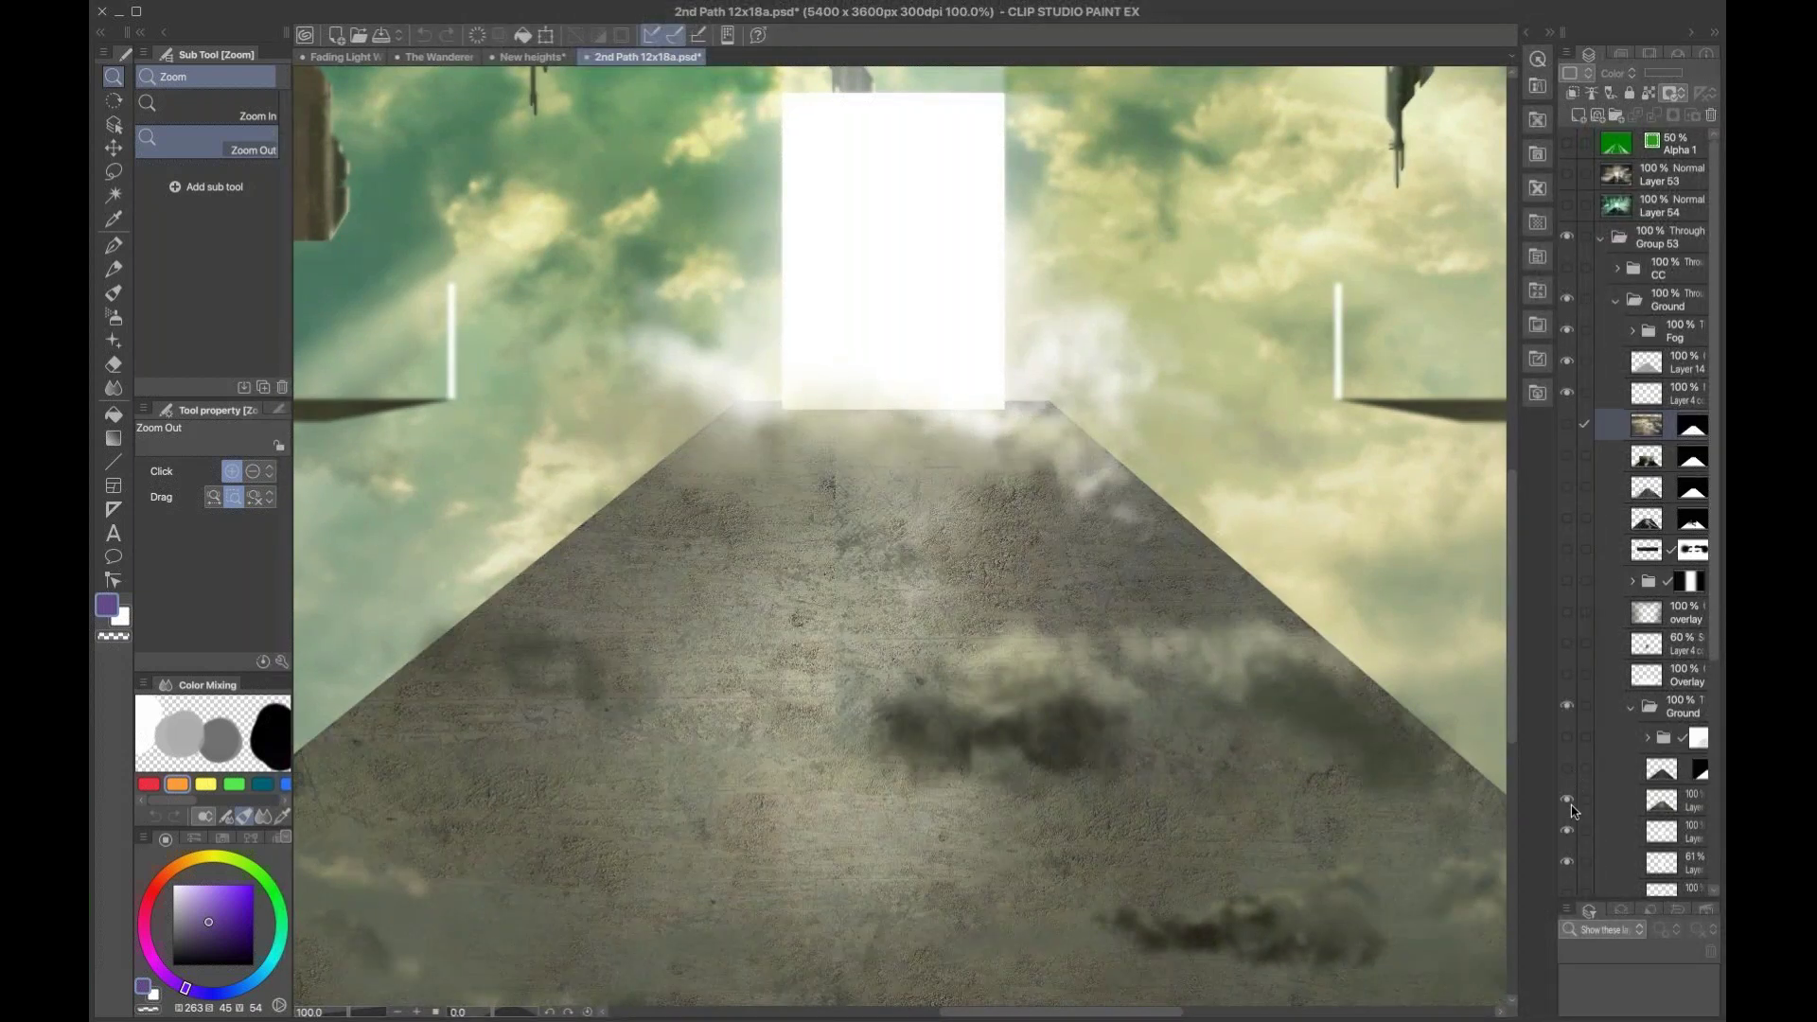
Step: Examine the bare concrete base, then show the metal panel layer and the yellow line folder in the inner Ground folder again
{"action": "left_click_drag", "start_coordinate": [698, 742], "coordinate": [653, 650]}
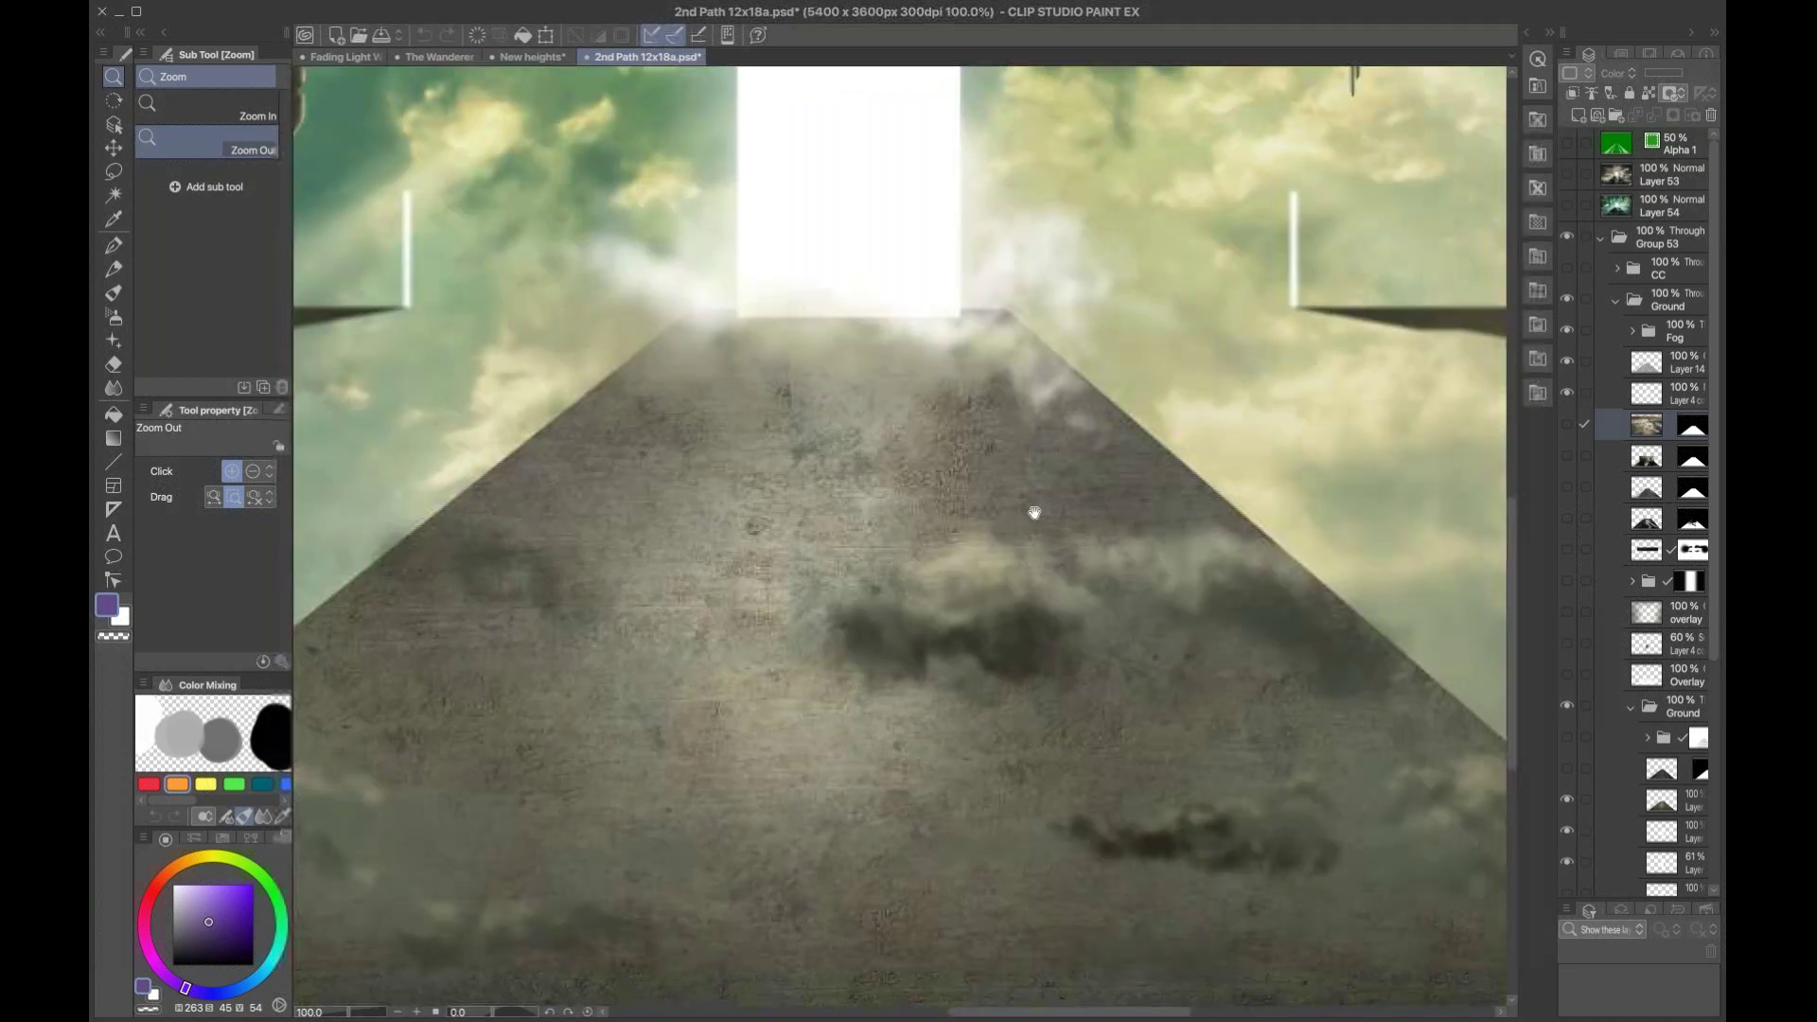
{"action": "left_click_drag", "start_coordinate": [878, 806], "coordinate": [904, 518]}
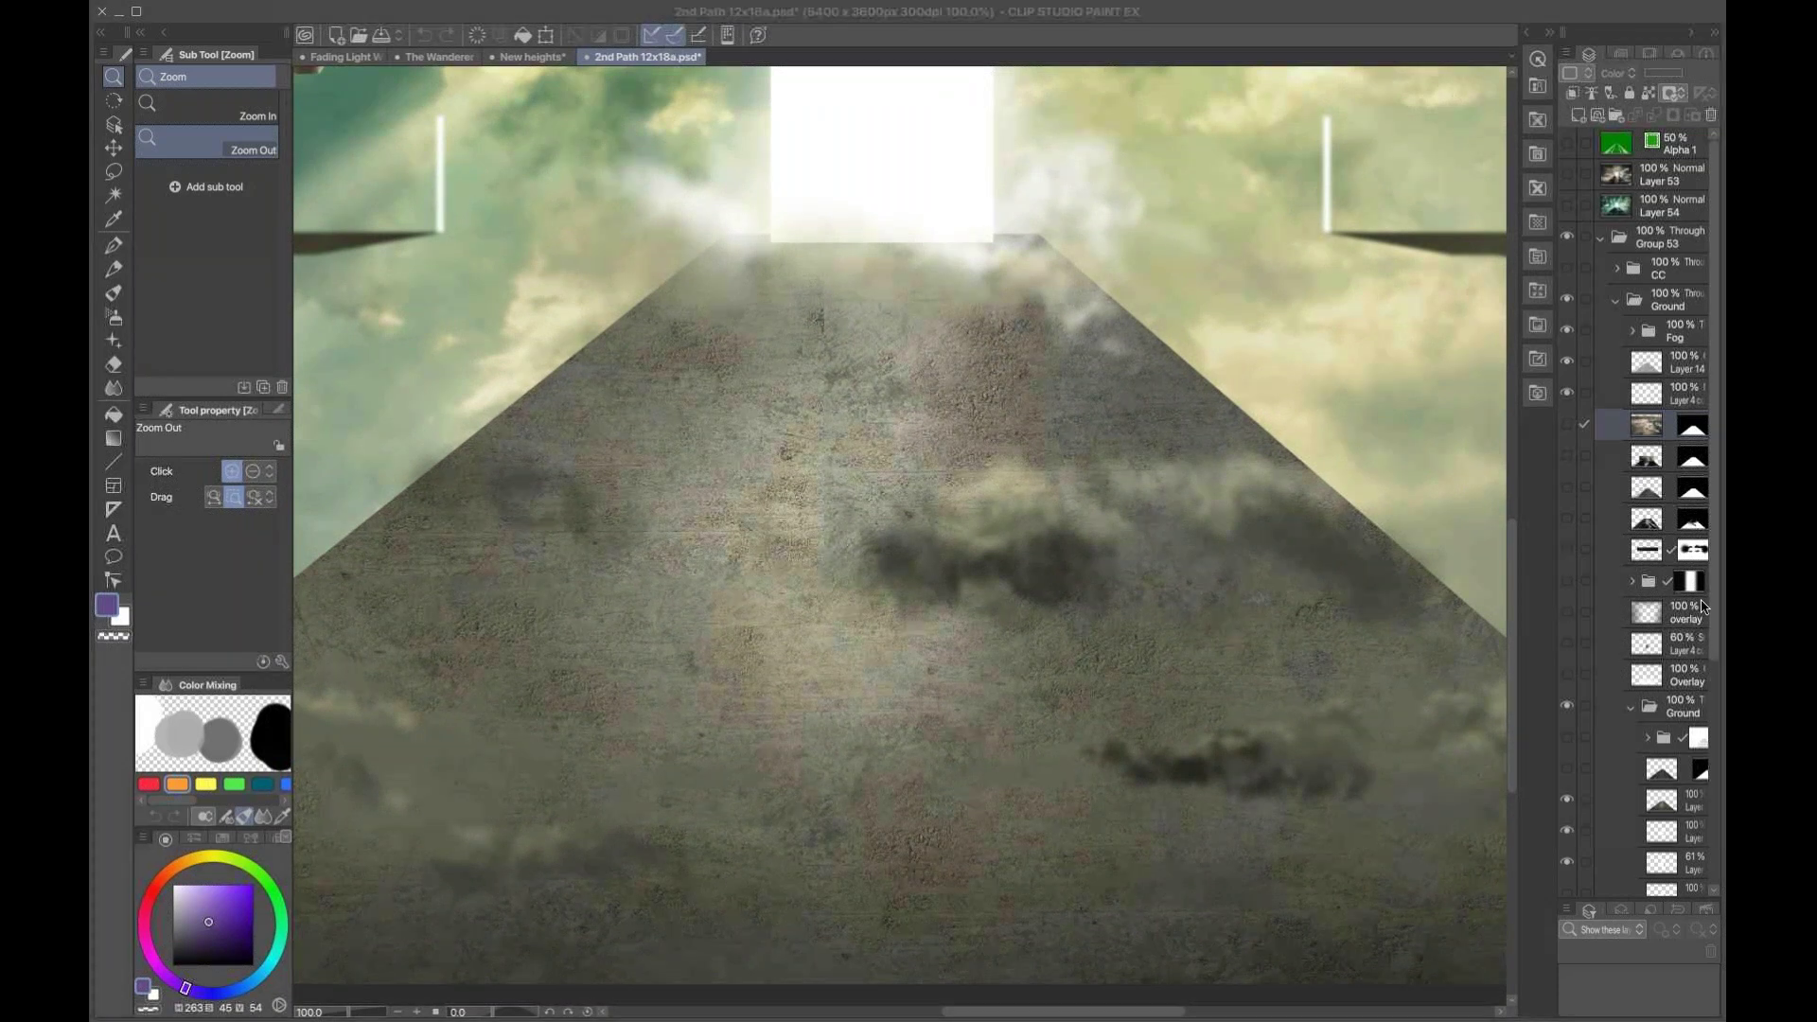
{"action": "left_click", "coordinate": [1567, 770]}
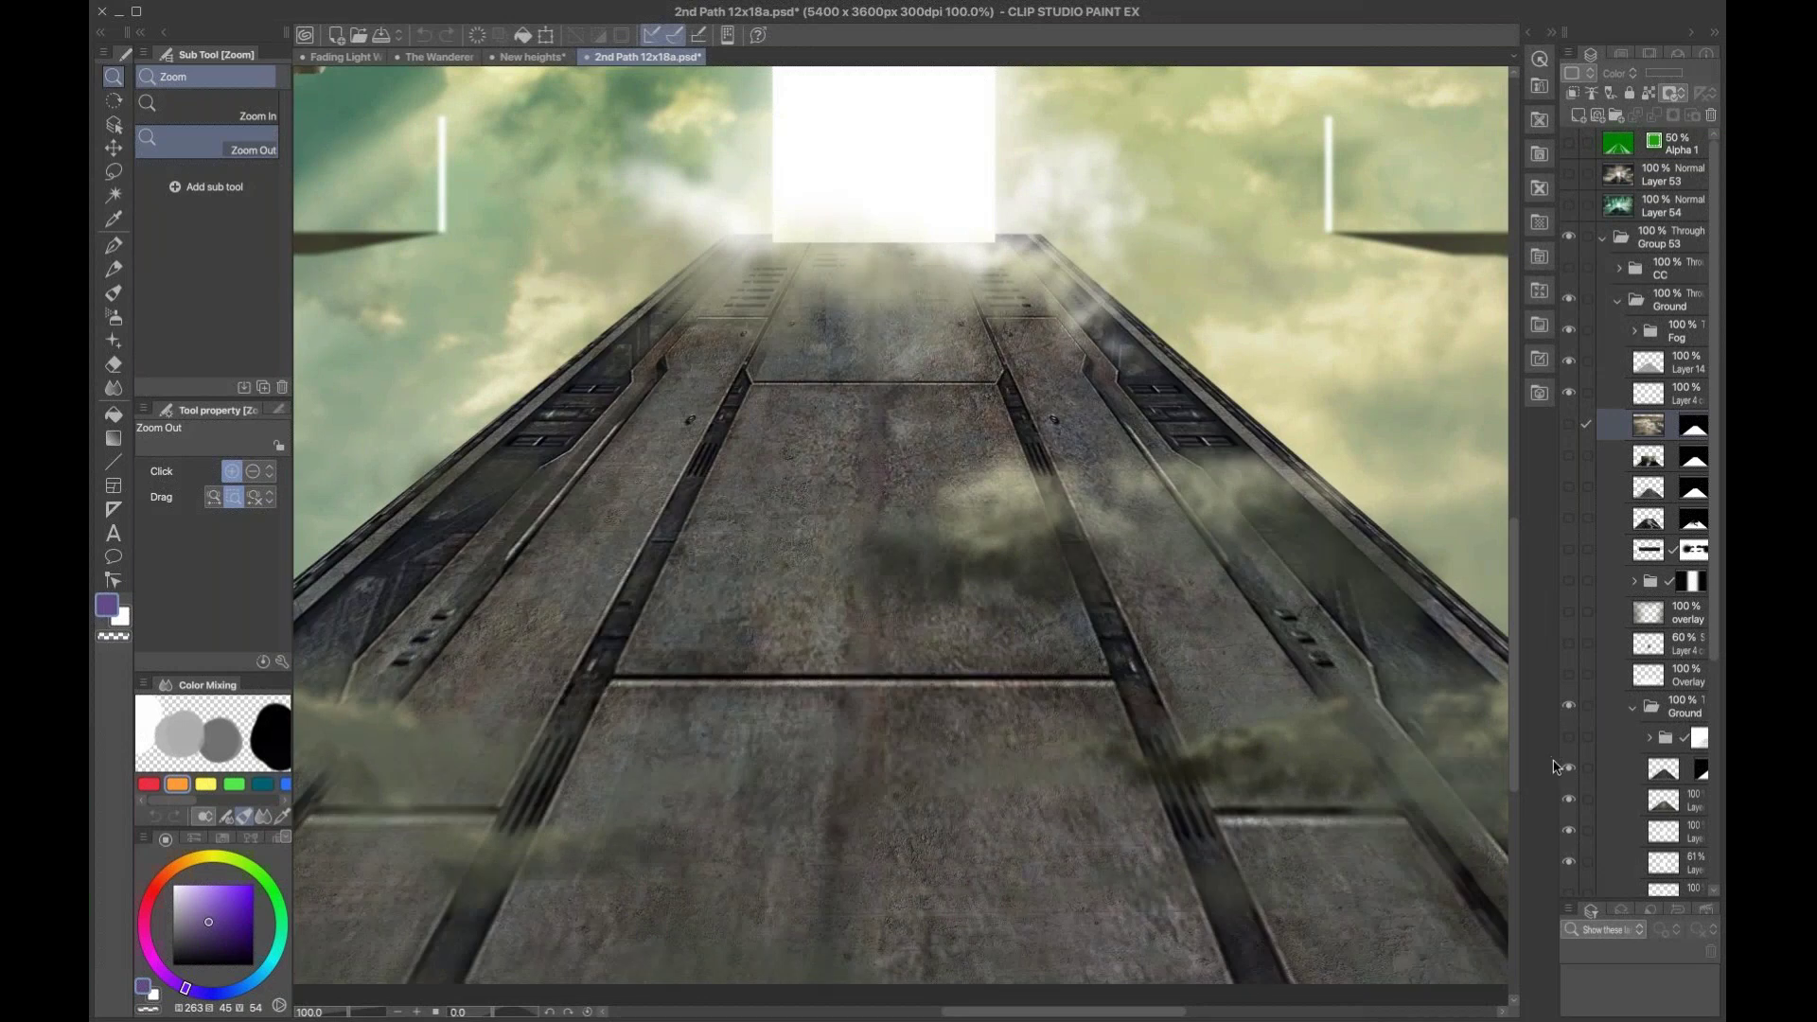
{"action": "left_click", "coordinate": [1568, 737]}
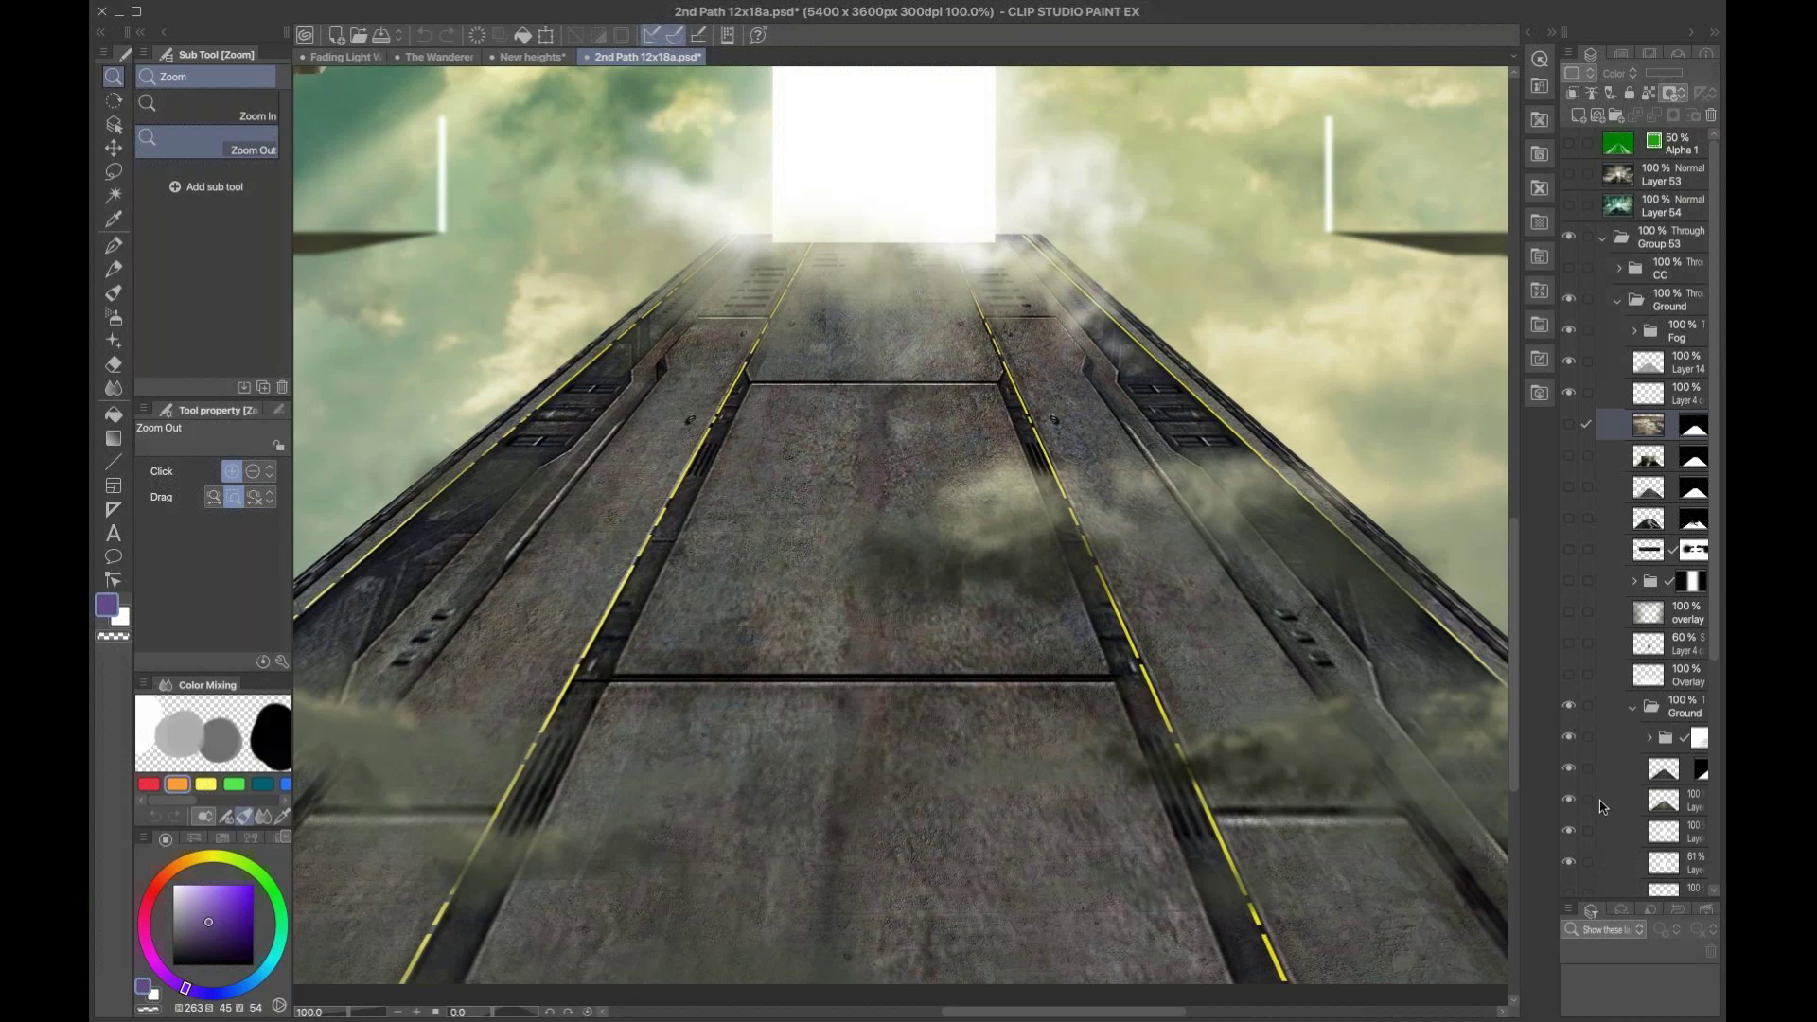
{"action": "left_click", "coordinate": [1663, 778]}
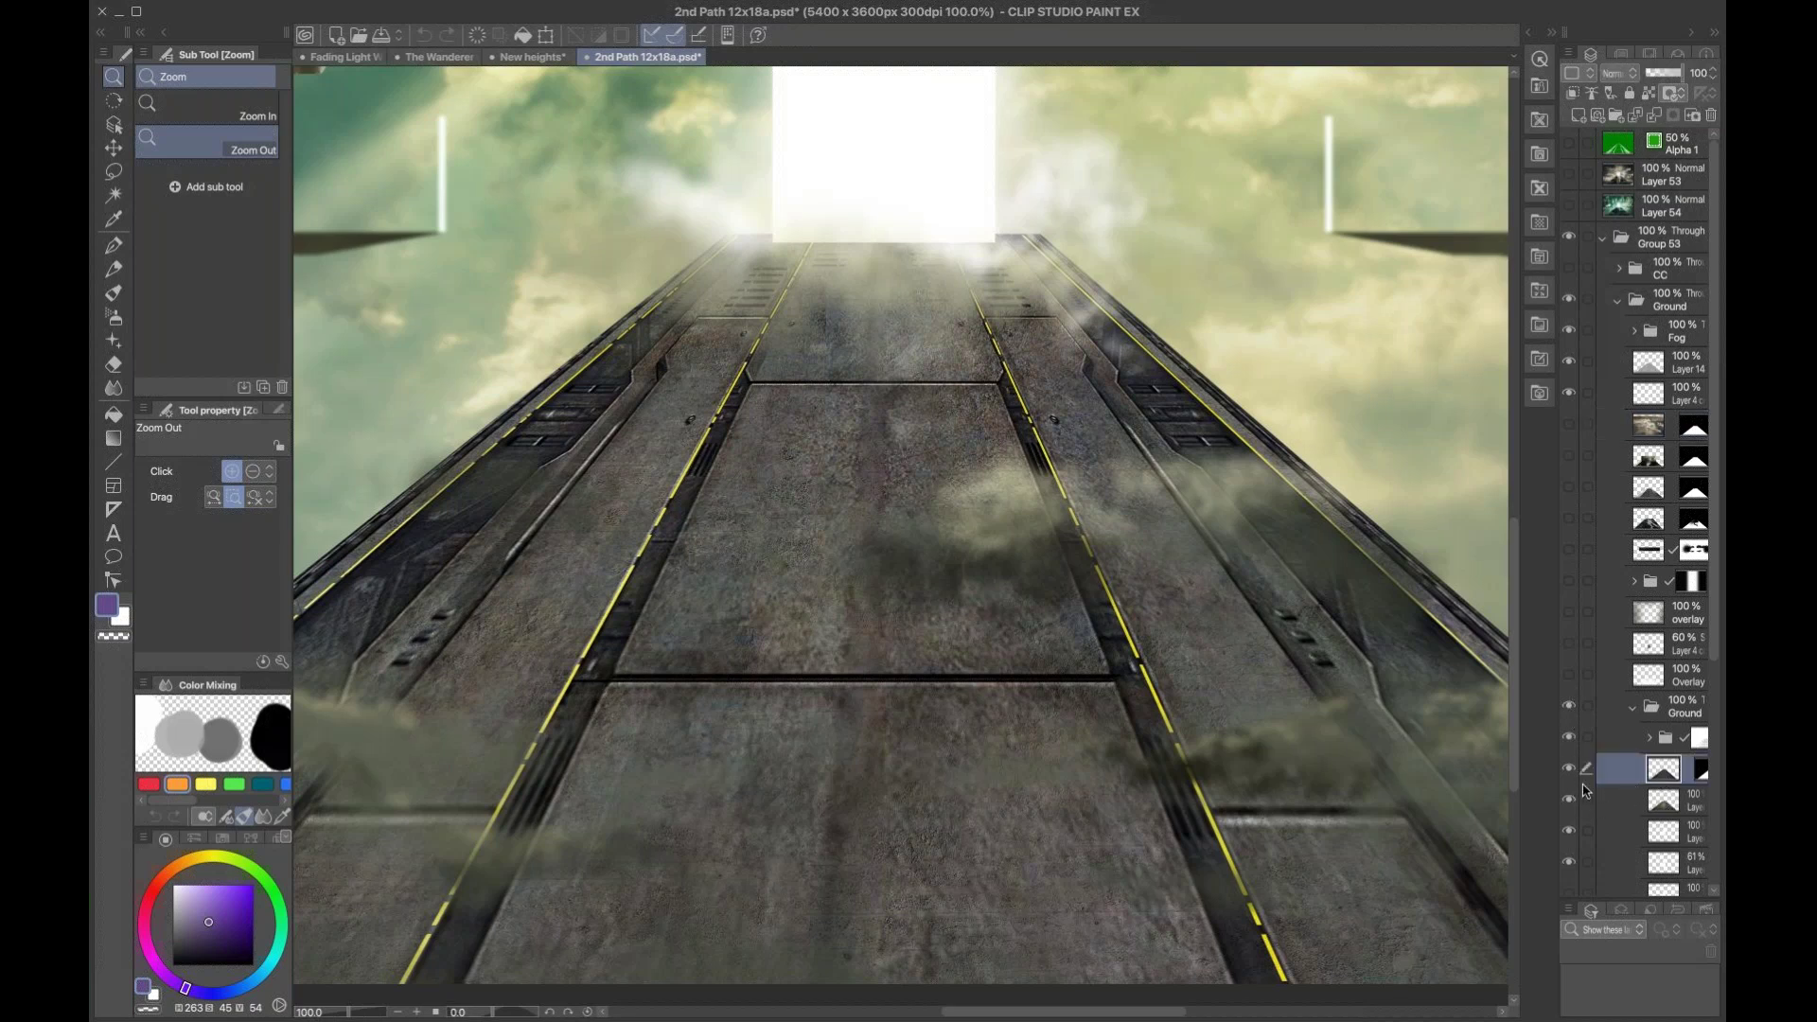
Step: Show the two overlay layers and the 60% layer between them again, toggling them to compare their light on the road
{"action": "left_click", "coordinate": [1568, 678]}
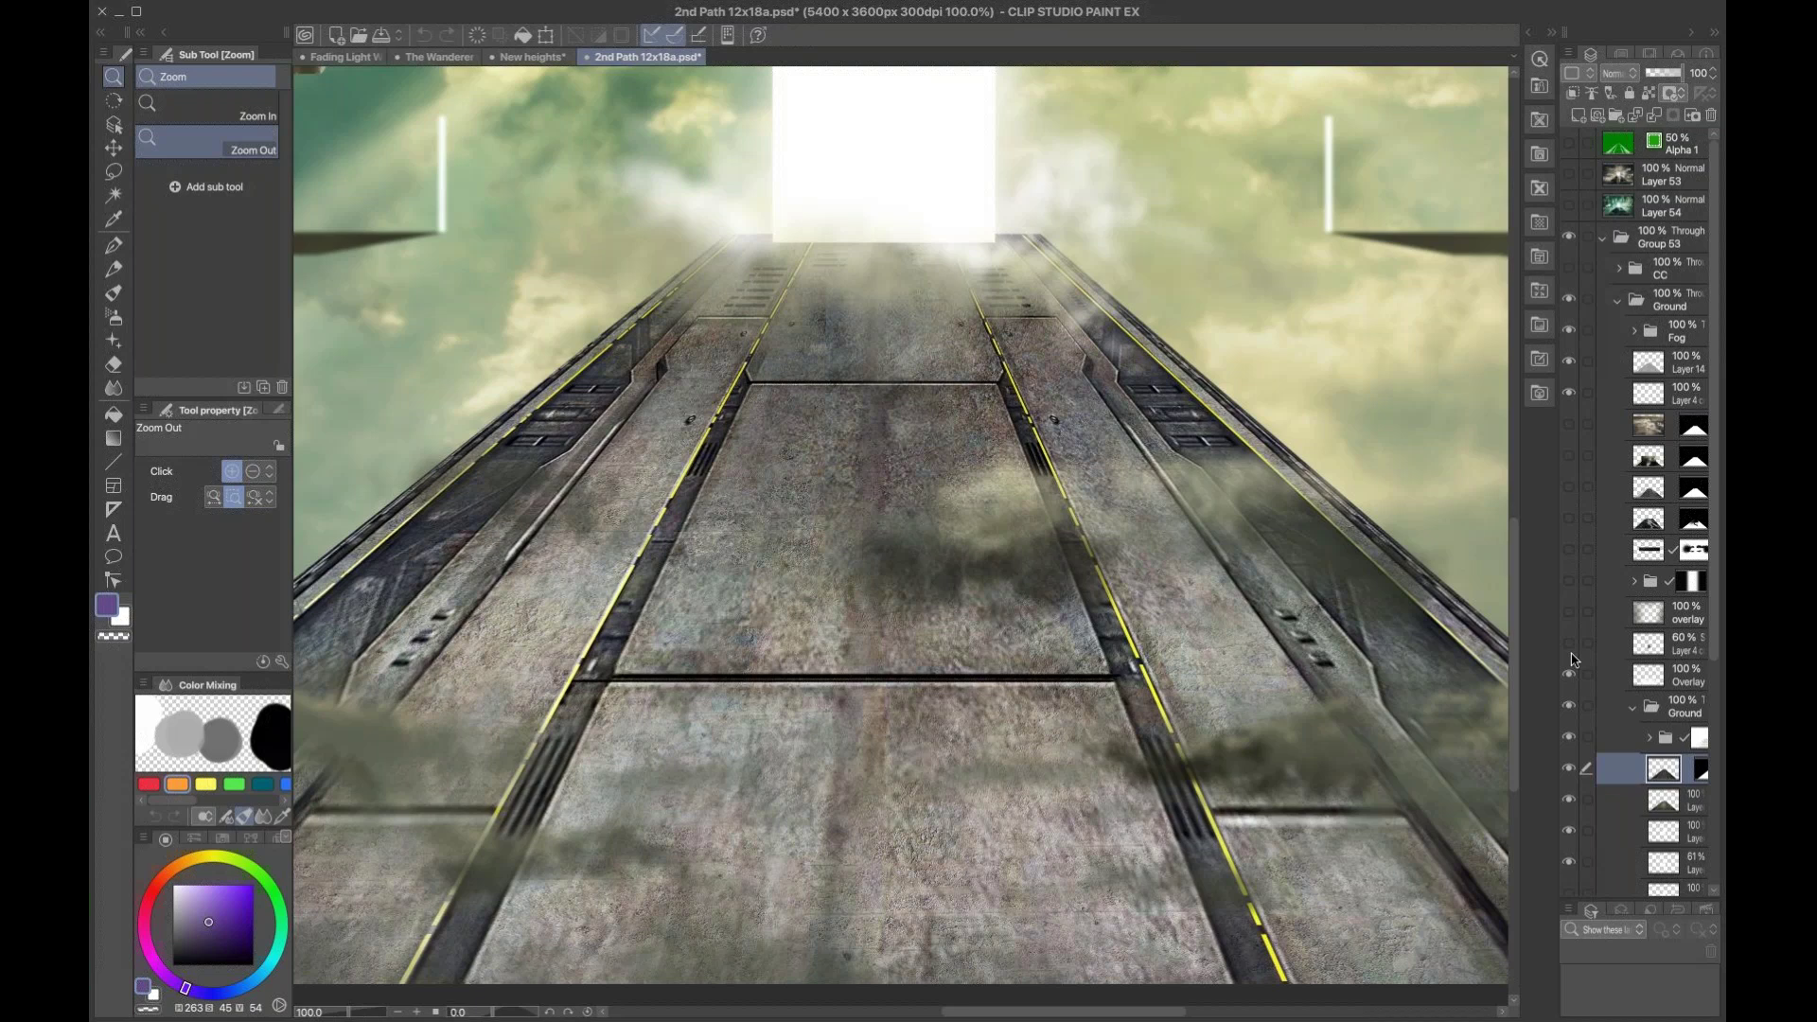
{"action": "left_click", "coordinate": [1567, 642]}
{"action": "left_click", "coordinate": [1568, 611]}
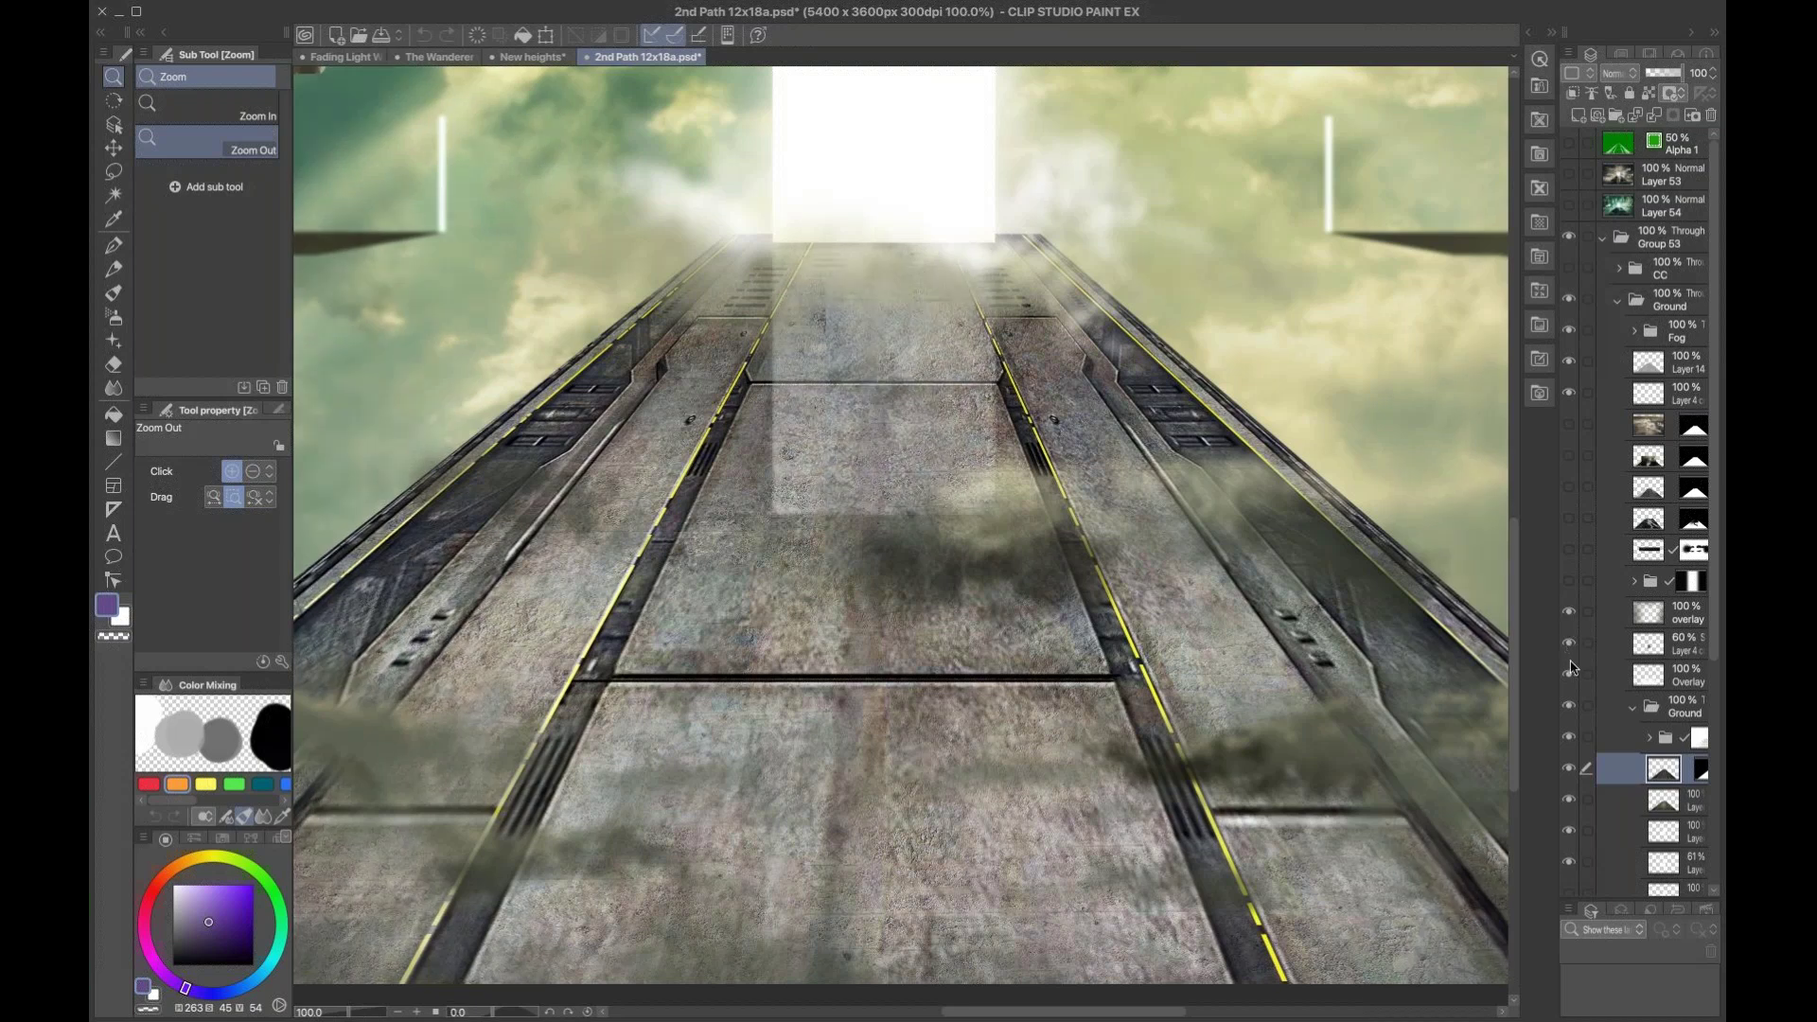
{"action": "left_click", "coordinate": [1568, 673]}
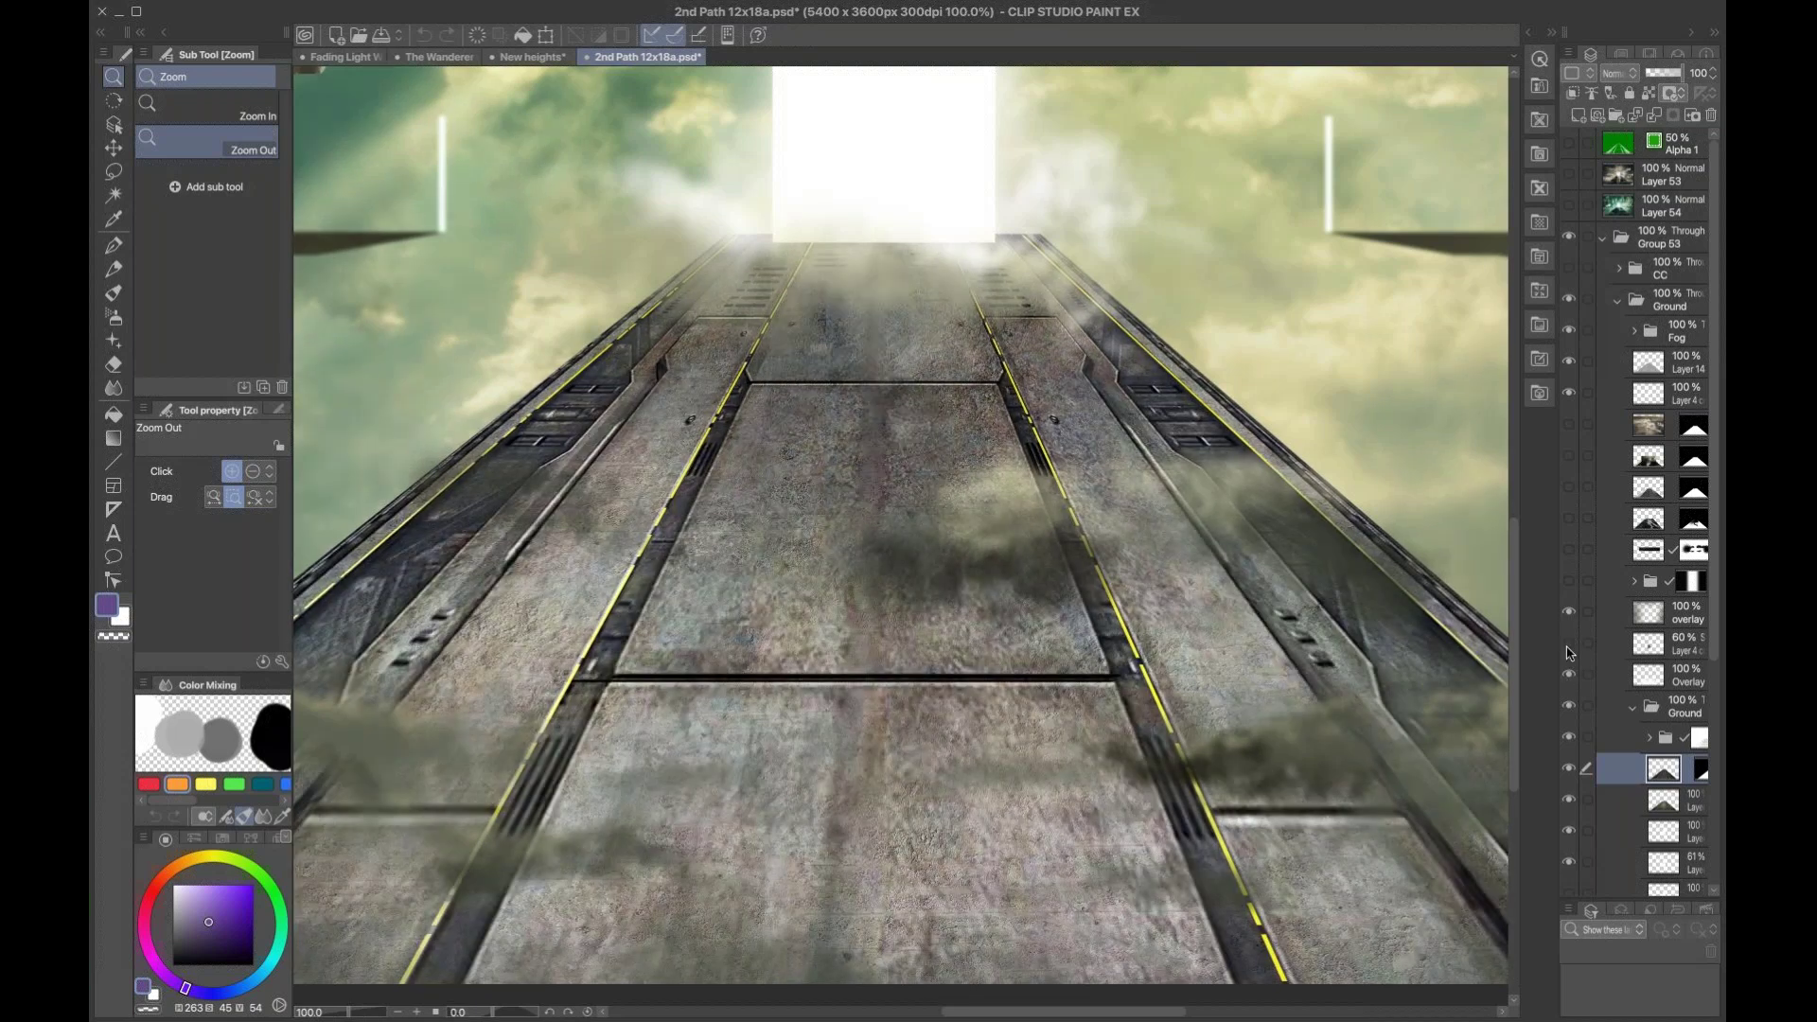
{"action": "left_click", "coordinate": [1694, 644]}
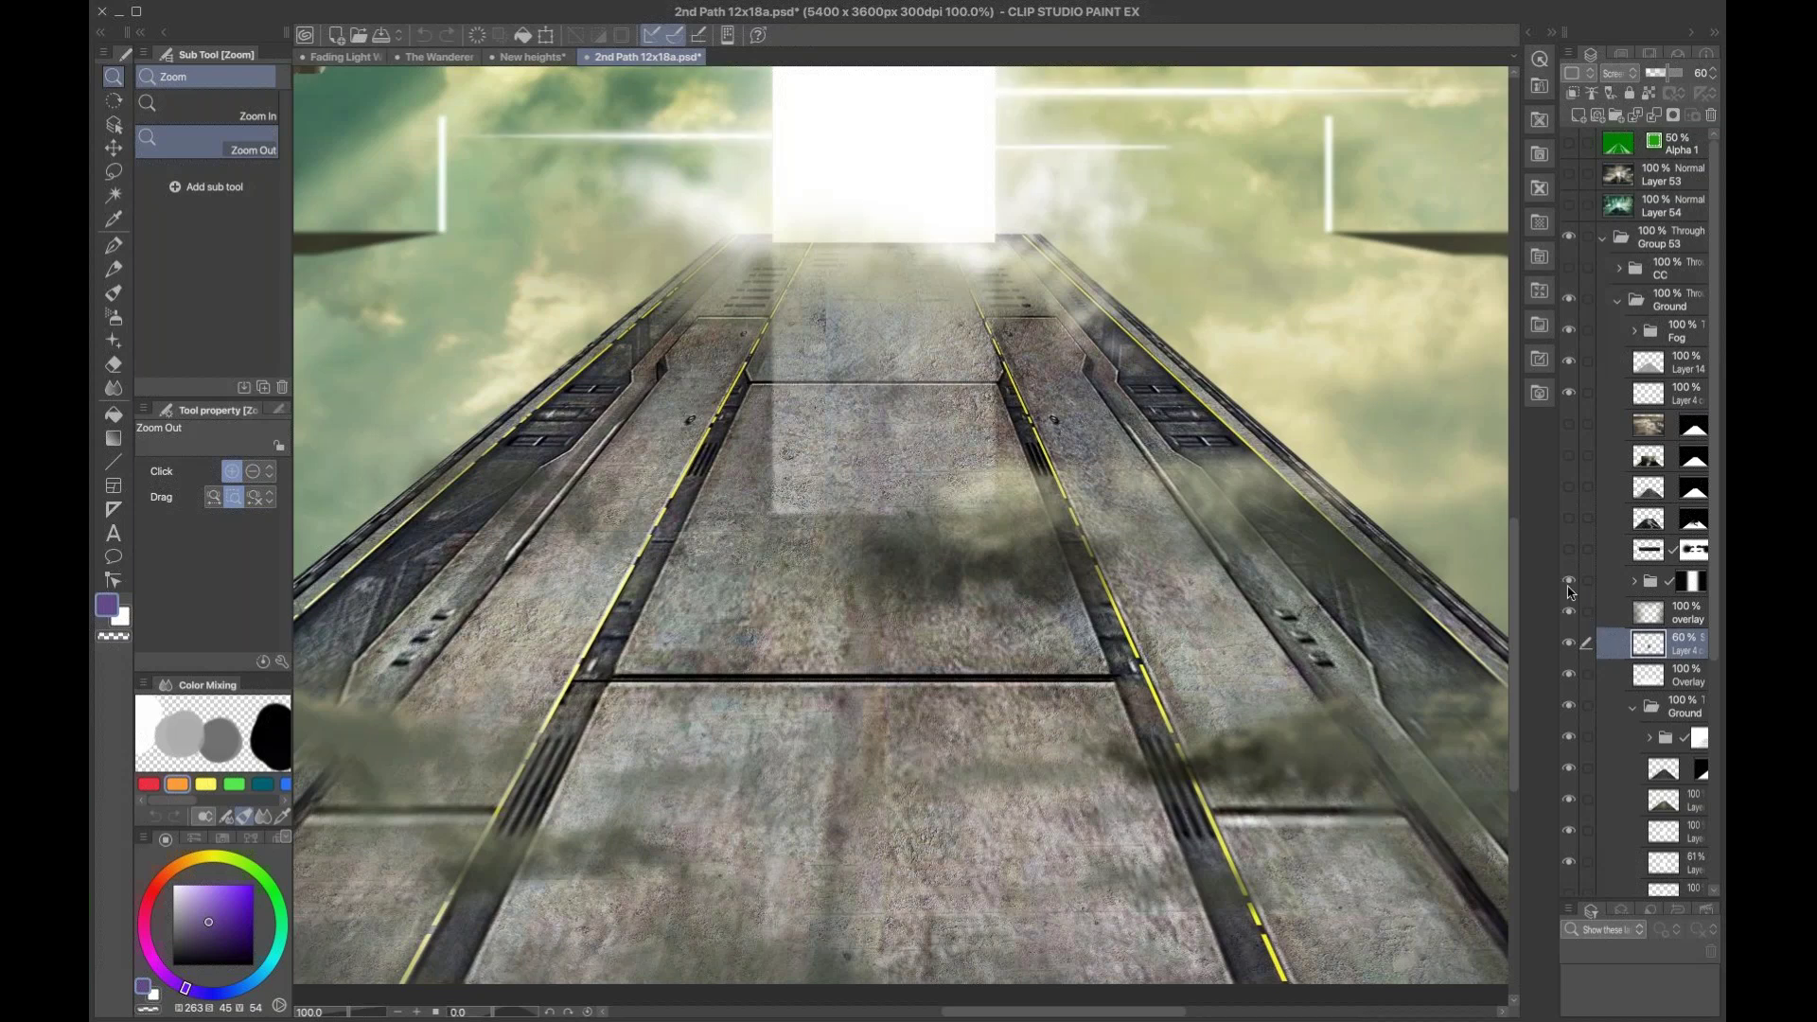
Step: Show the masked light folder and the three masked texture layers above it again, toggling the masked streak layer between them
{"action": "left_click", "coordinate": [1569, 581]}
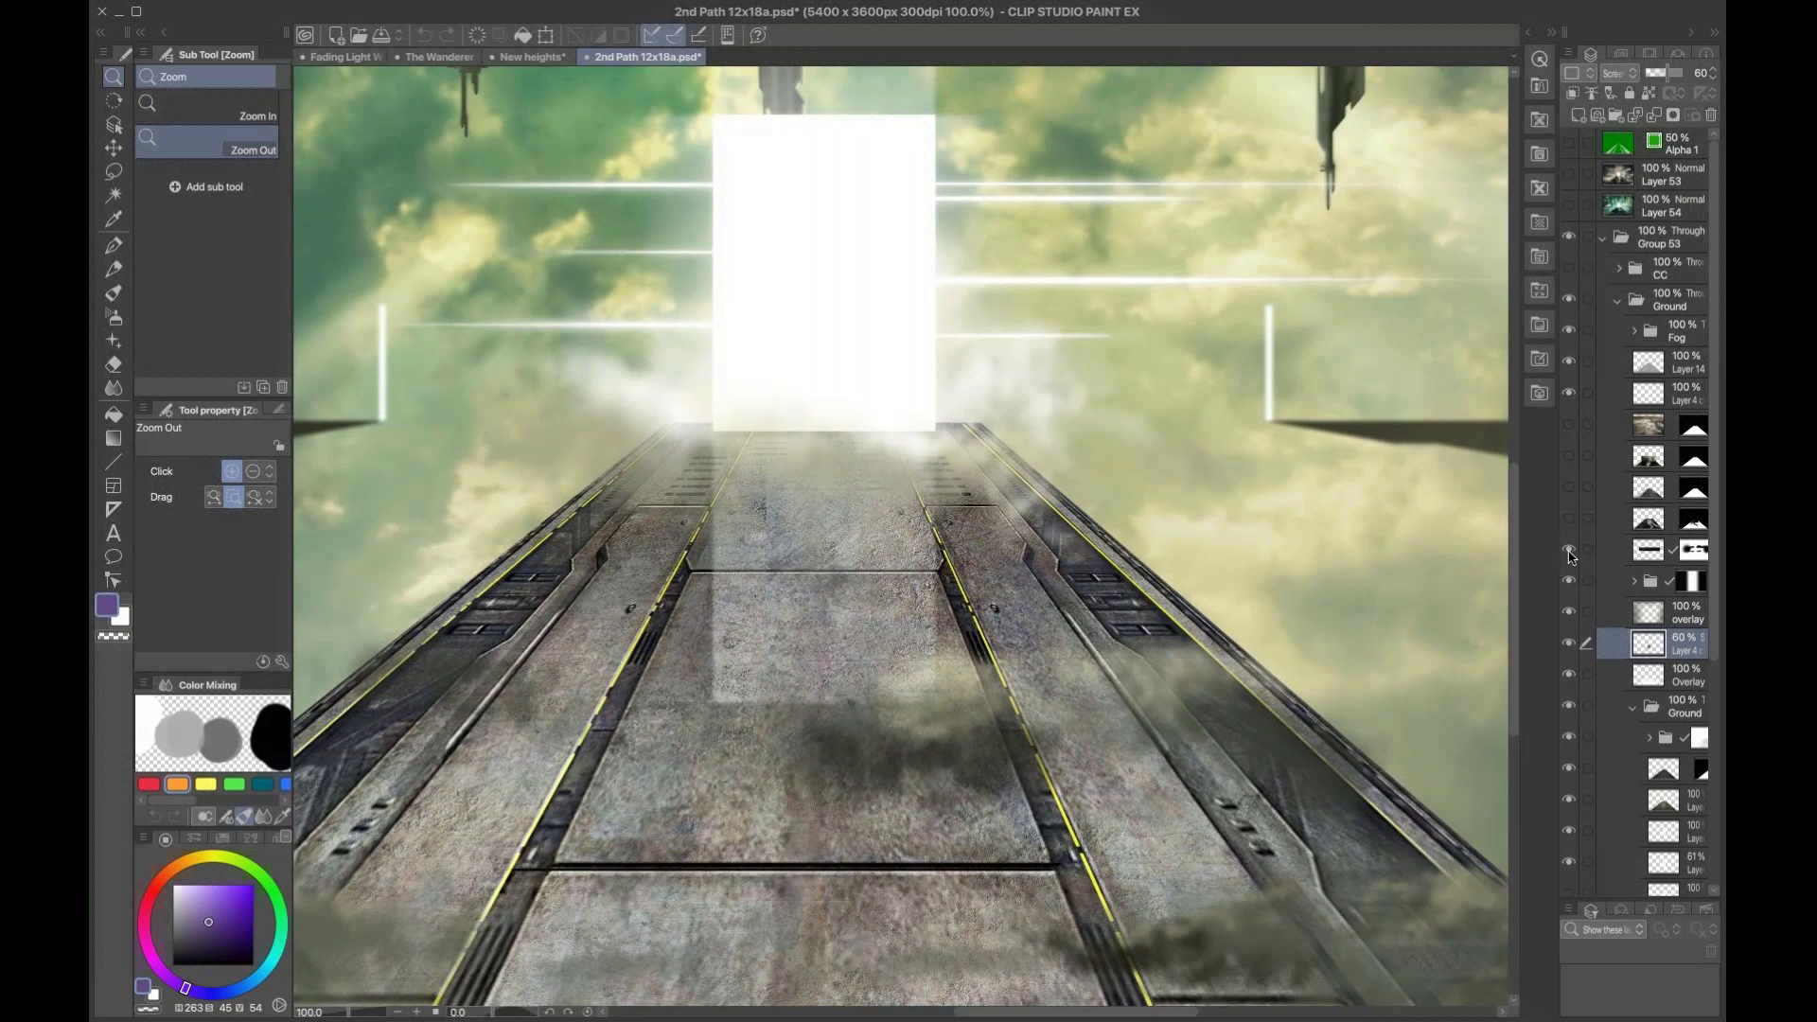
{"action": "left_click", "coordinate": [1569, 553]}
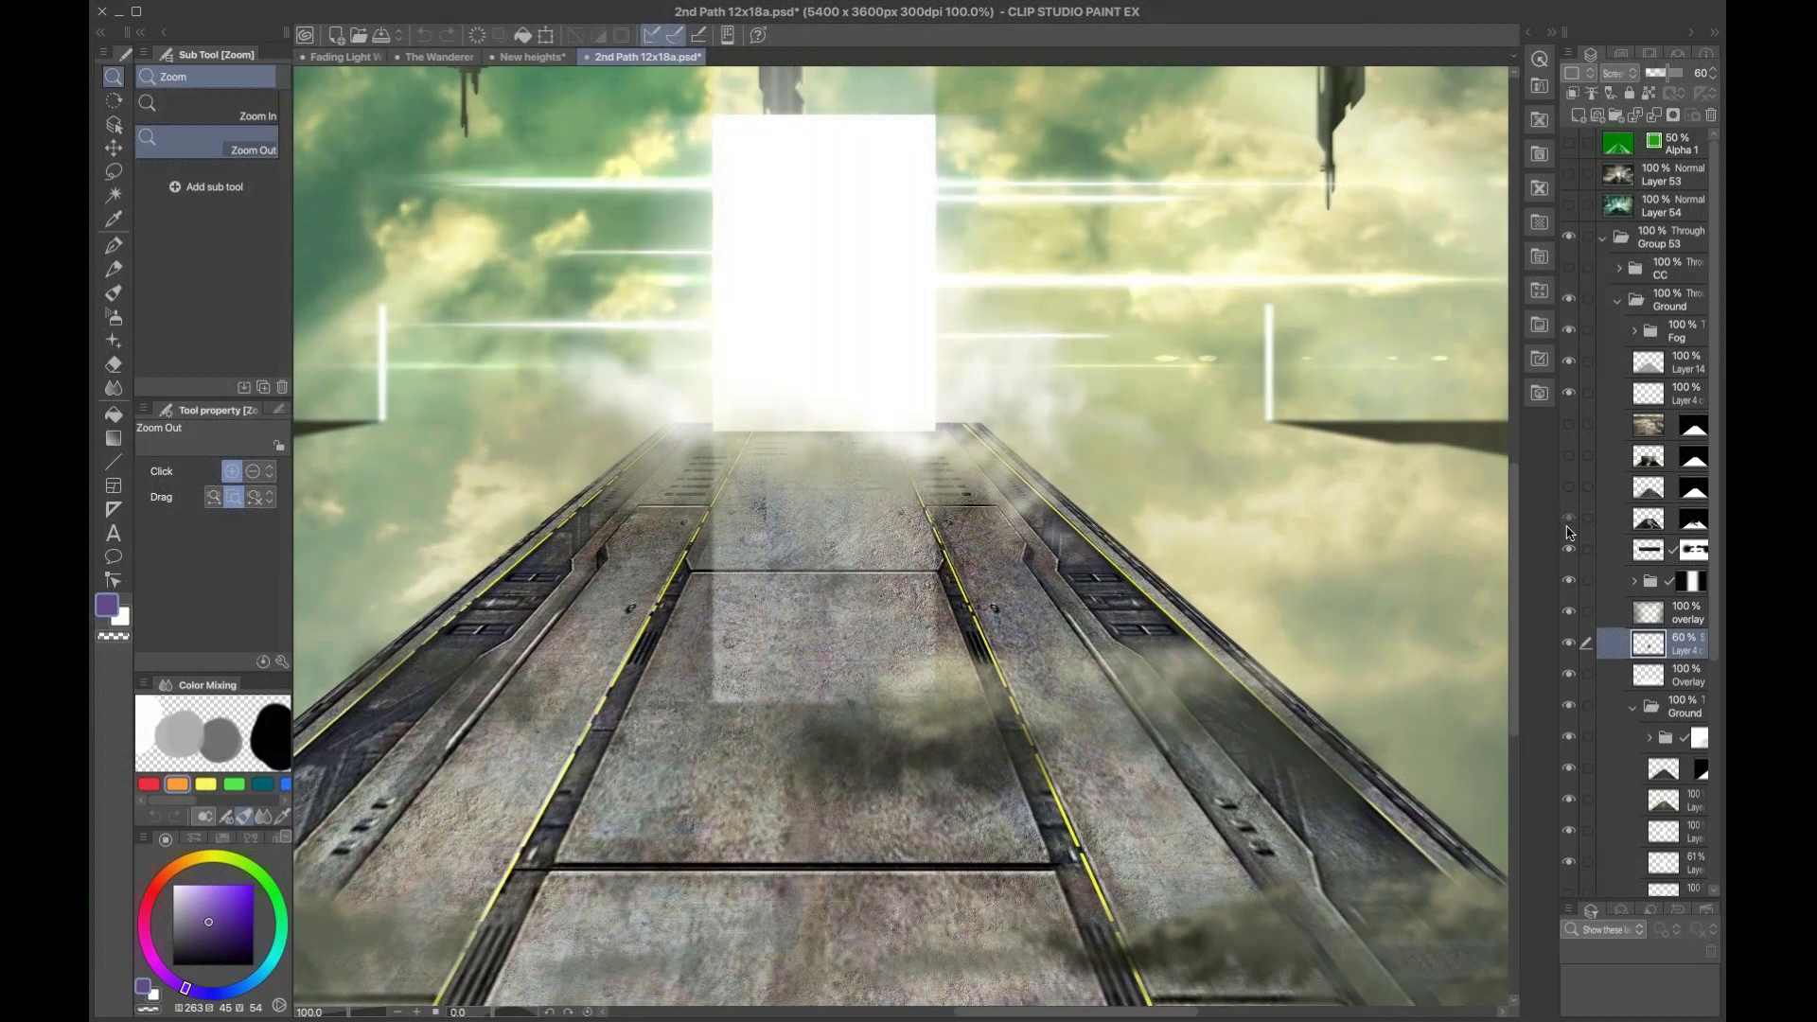
{"action": "left_click", "coordinate": [1569, 520]}
{"action": "left_click", "coordinate": [1569, 486]}
{"action": "left_click_drag", "start_coordinate": [839, 799], "coordinate": [871, 770]}
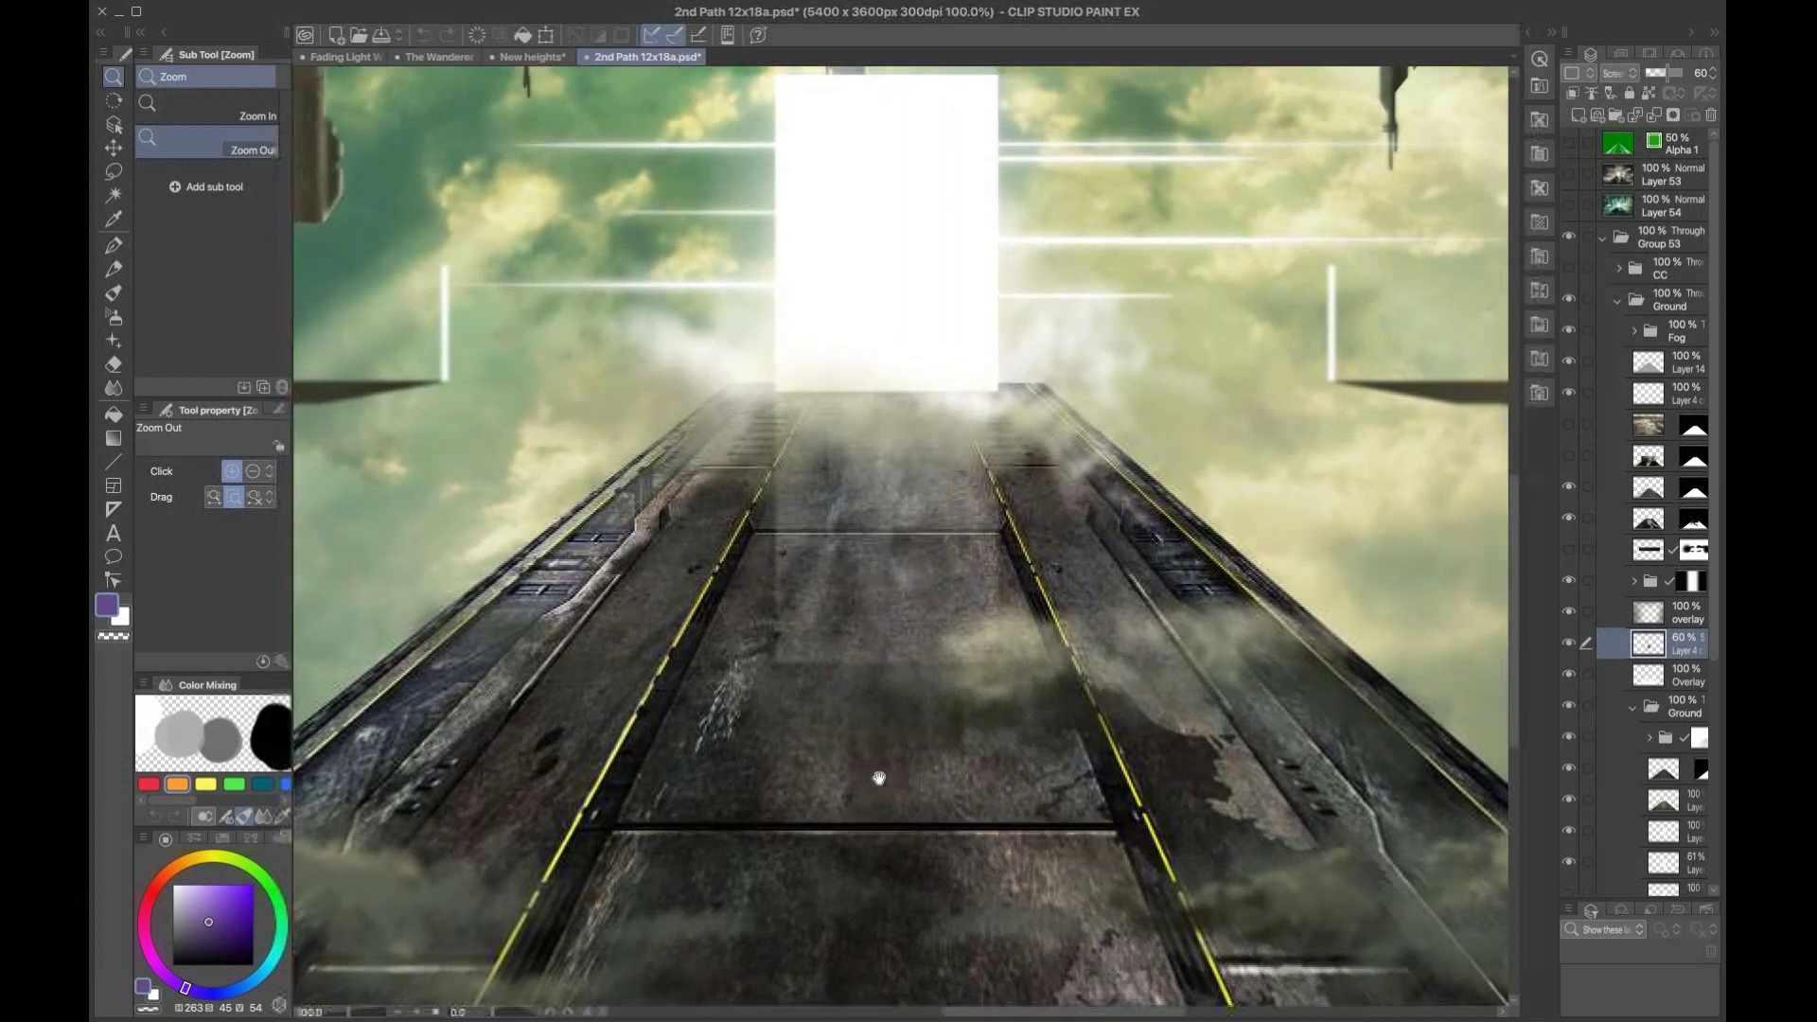
{"action": "left_click", "coordinate": [1569, 457]}
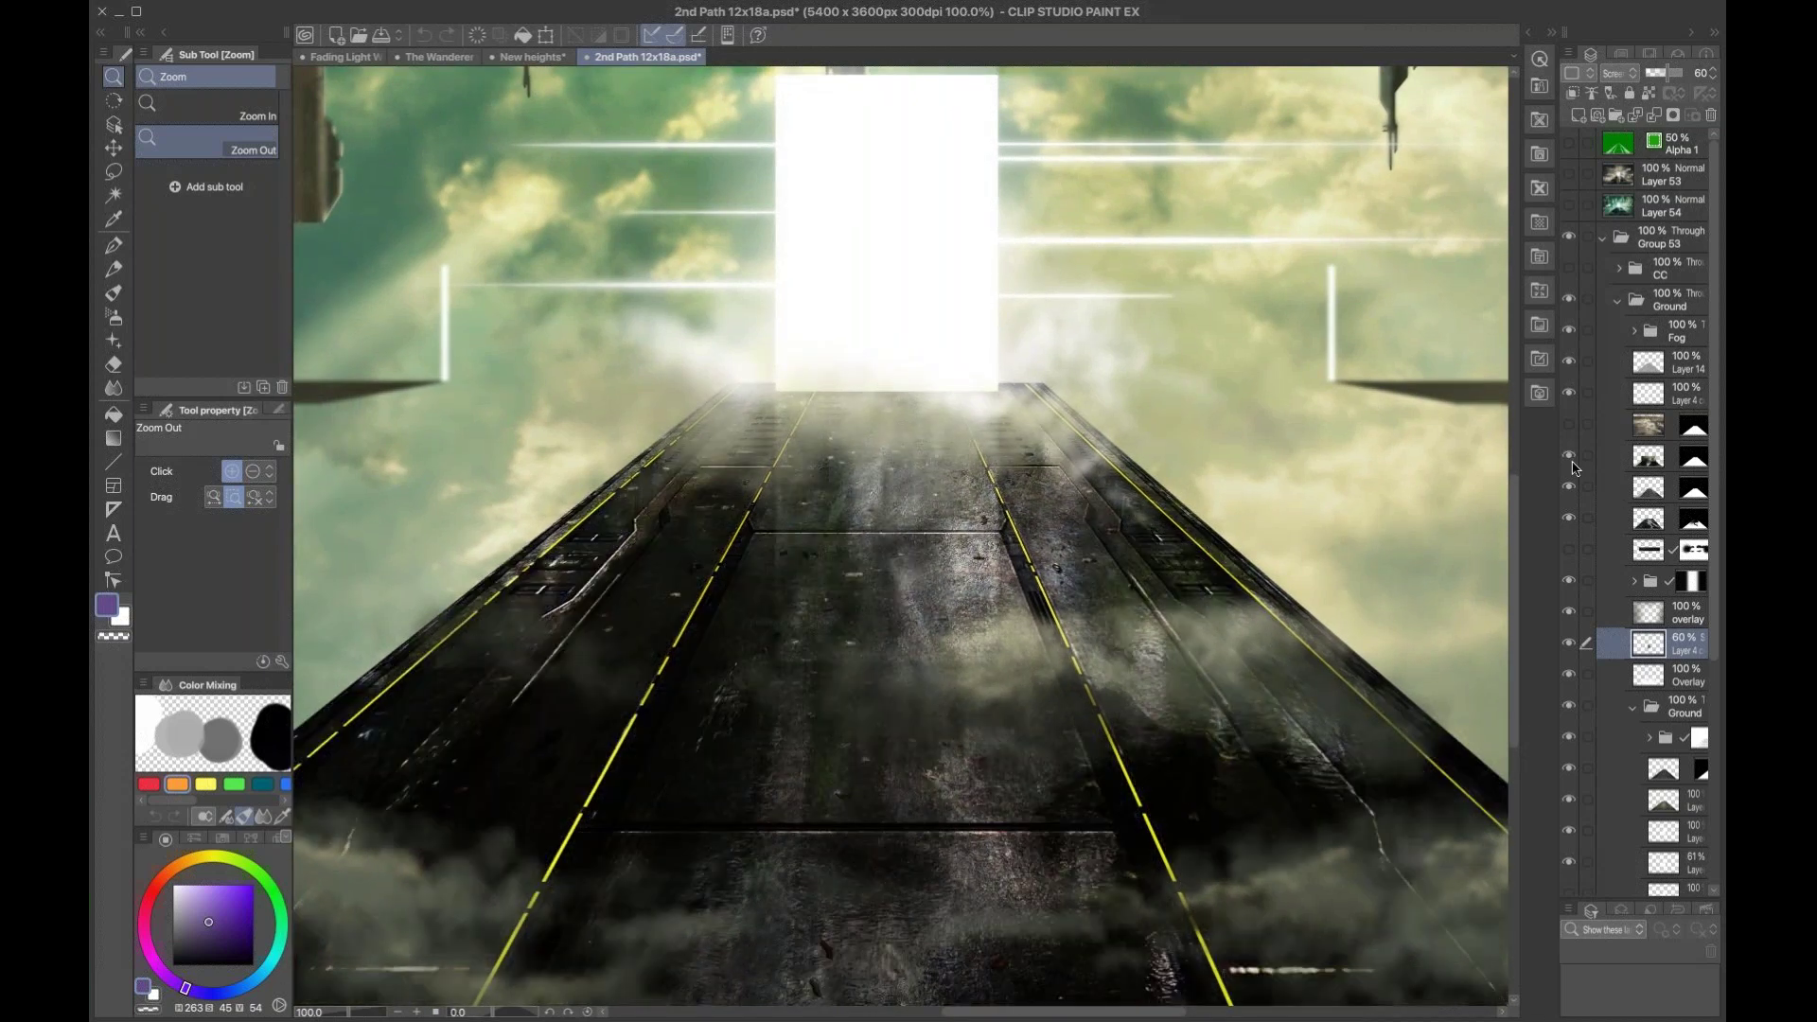
Step: Preview the masked wet-ground photo layer in Normal blending mode and restore its Overlay mode
{"action": "left_click", "coordinate": [1656, 464]}
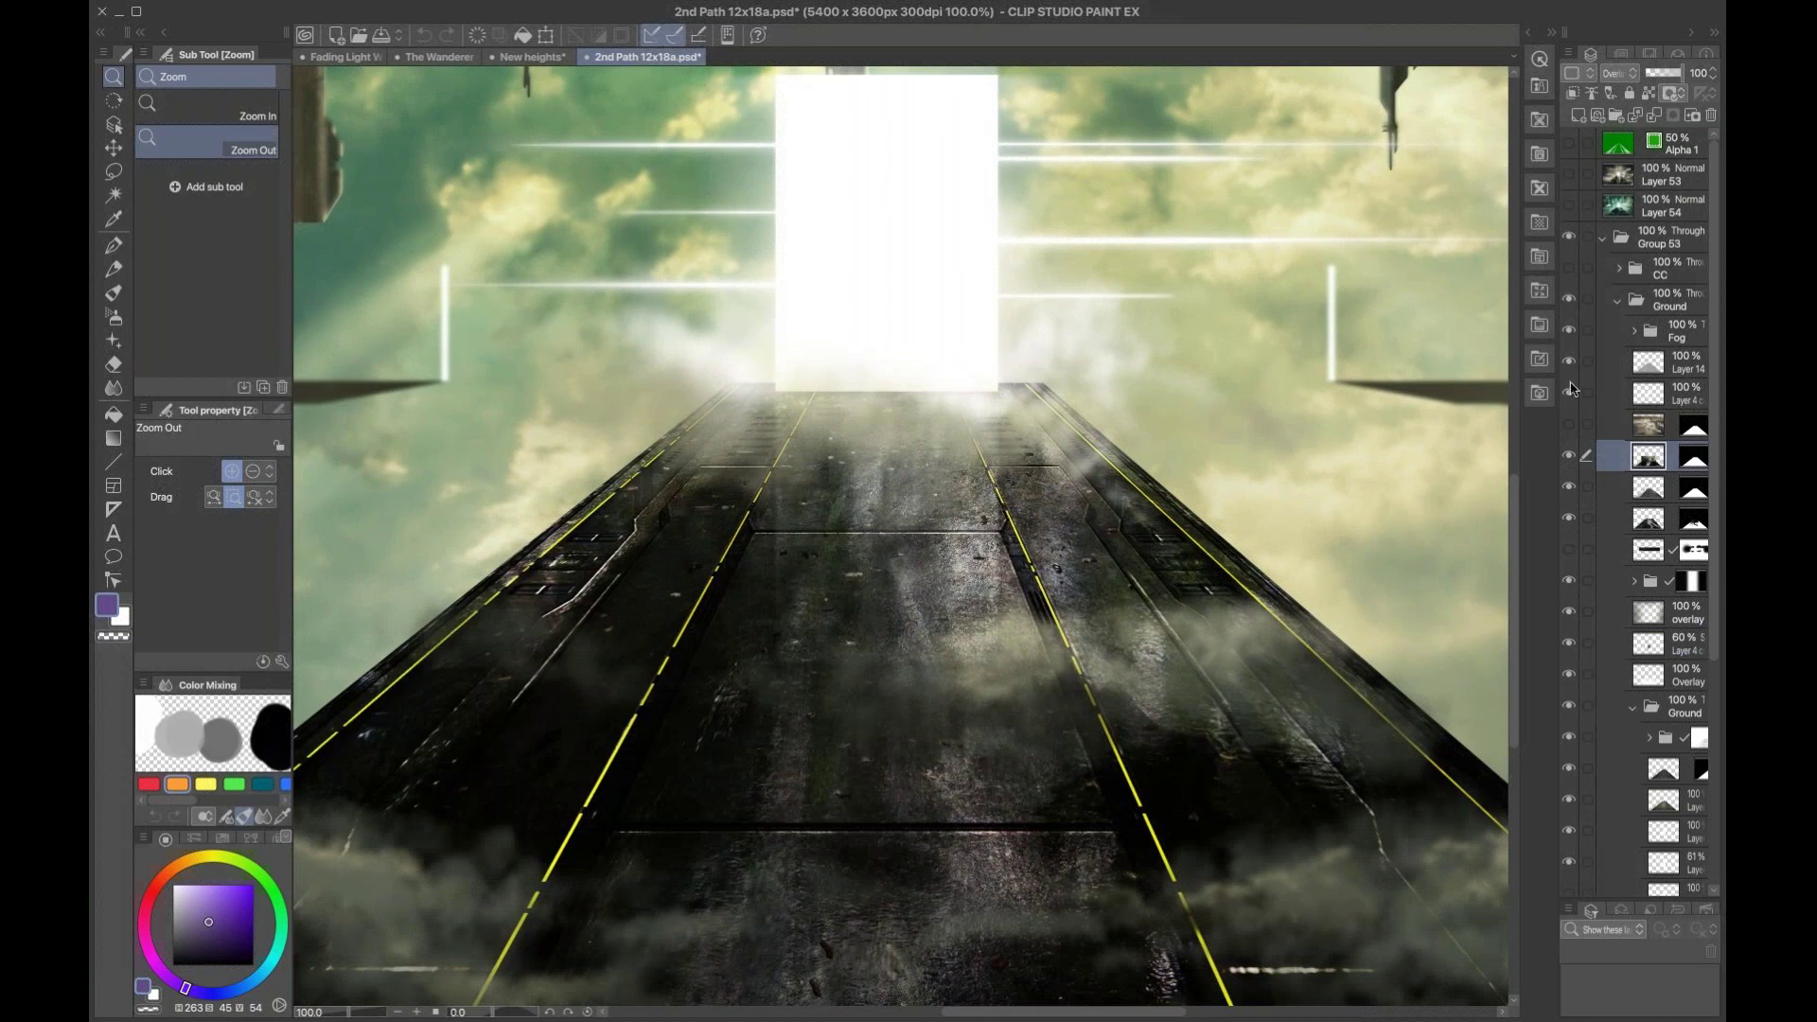
{"action": "left_click", "coordinate": [1624, 95]}
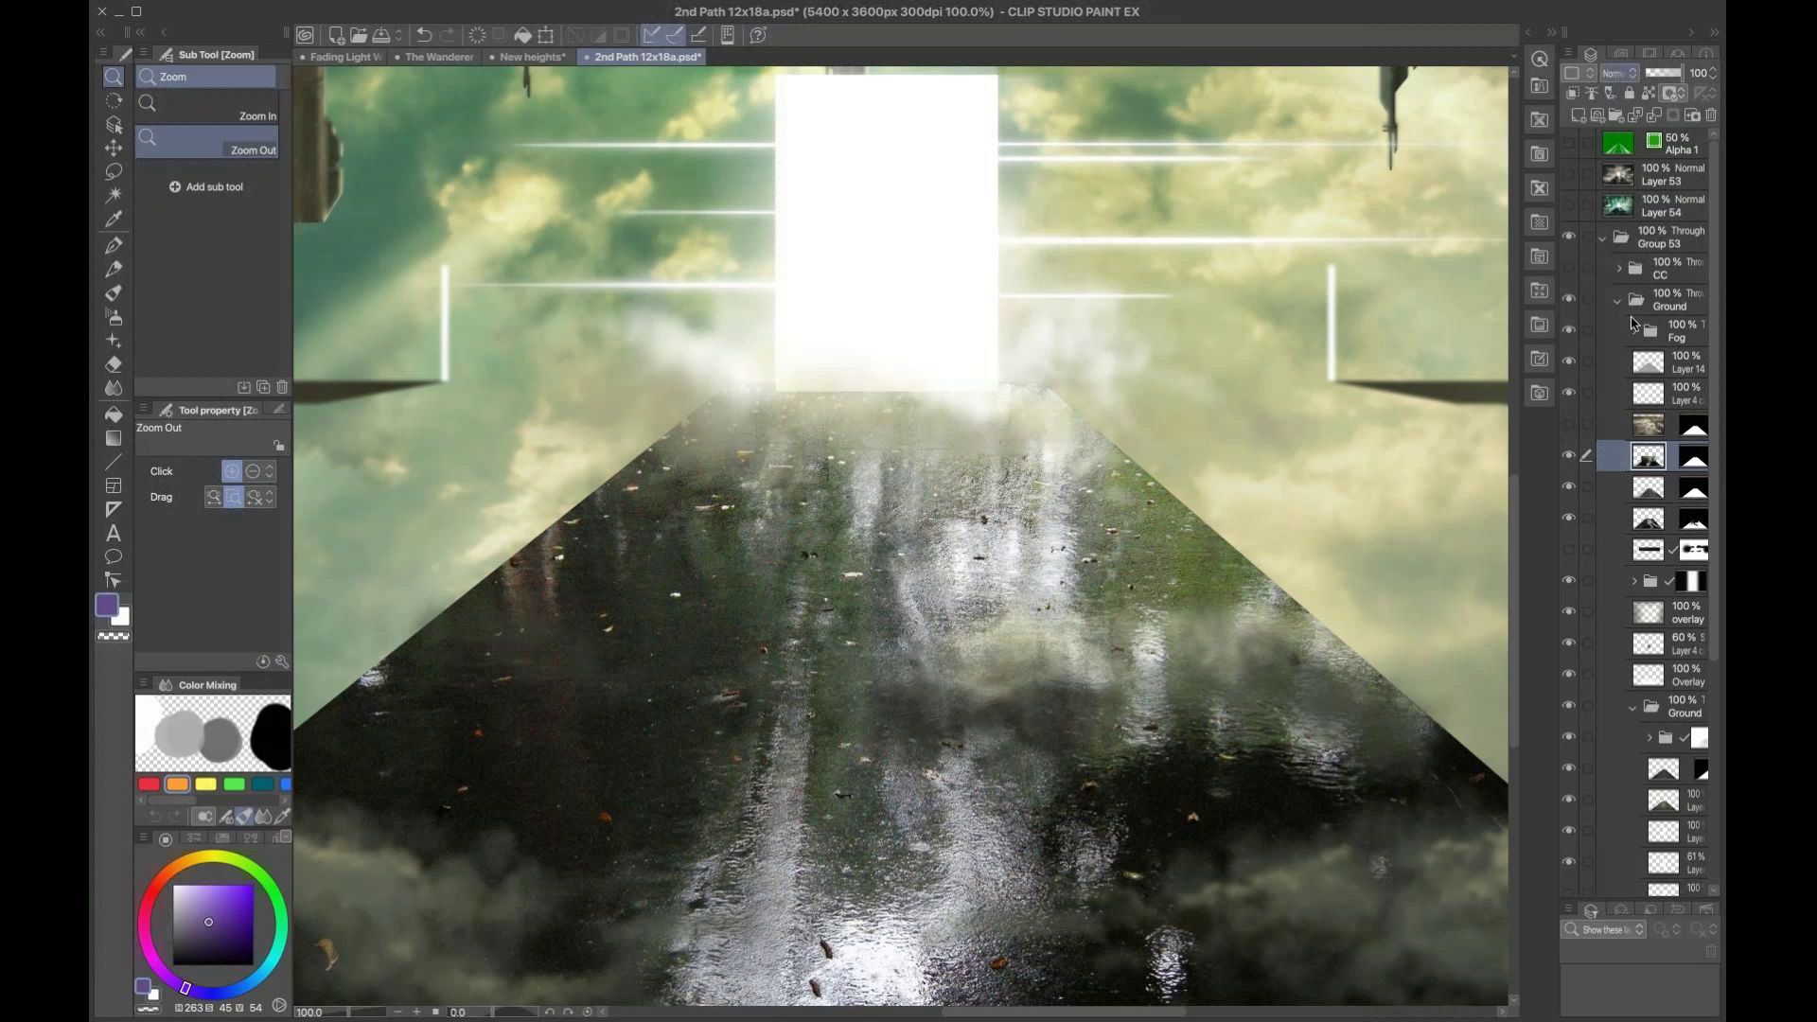
{"action": "key", "text": "shift+alt+o"}
Step: Toggle the wet-ground photo layer's visibility repeatedly to compare the road with and without its reflections
{"action": "left_click", "coordinate": [1570, 475]}
{"action": "left_click", "coordinate": [1569, 475]}
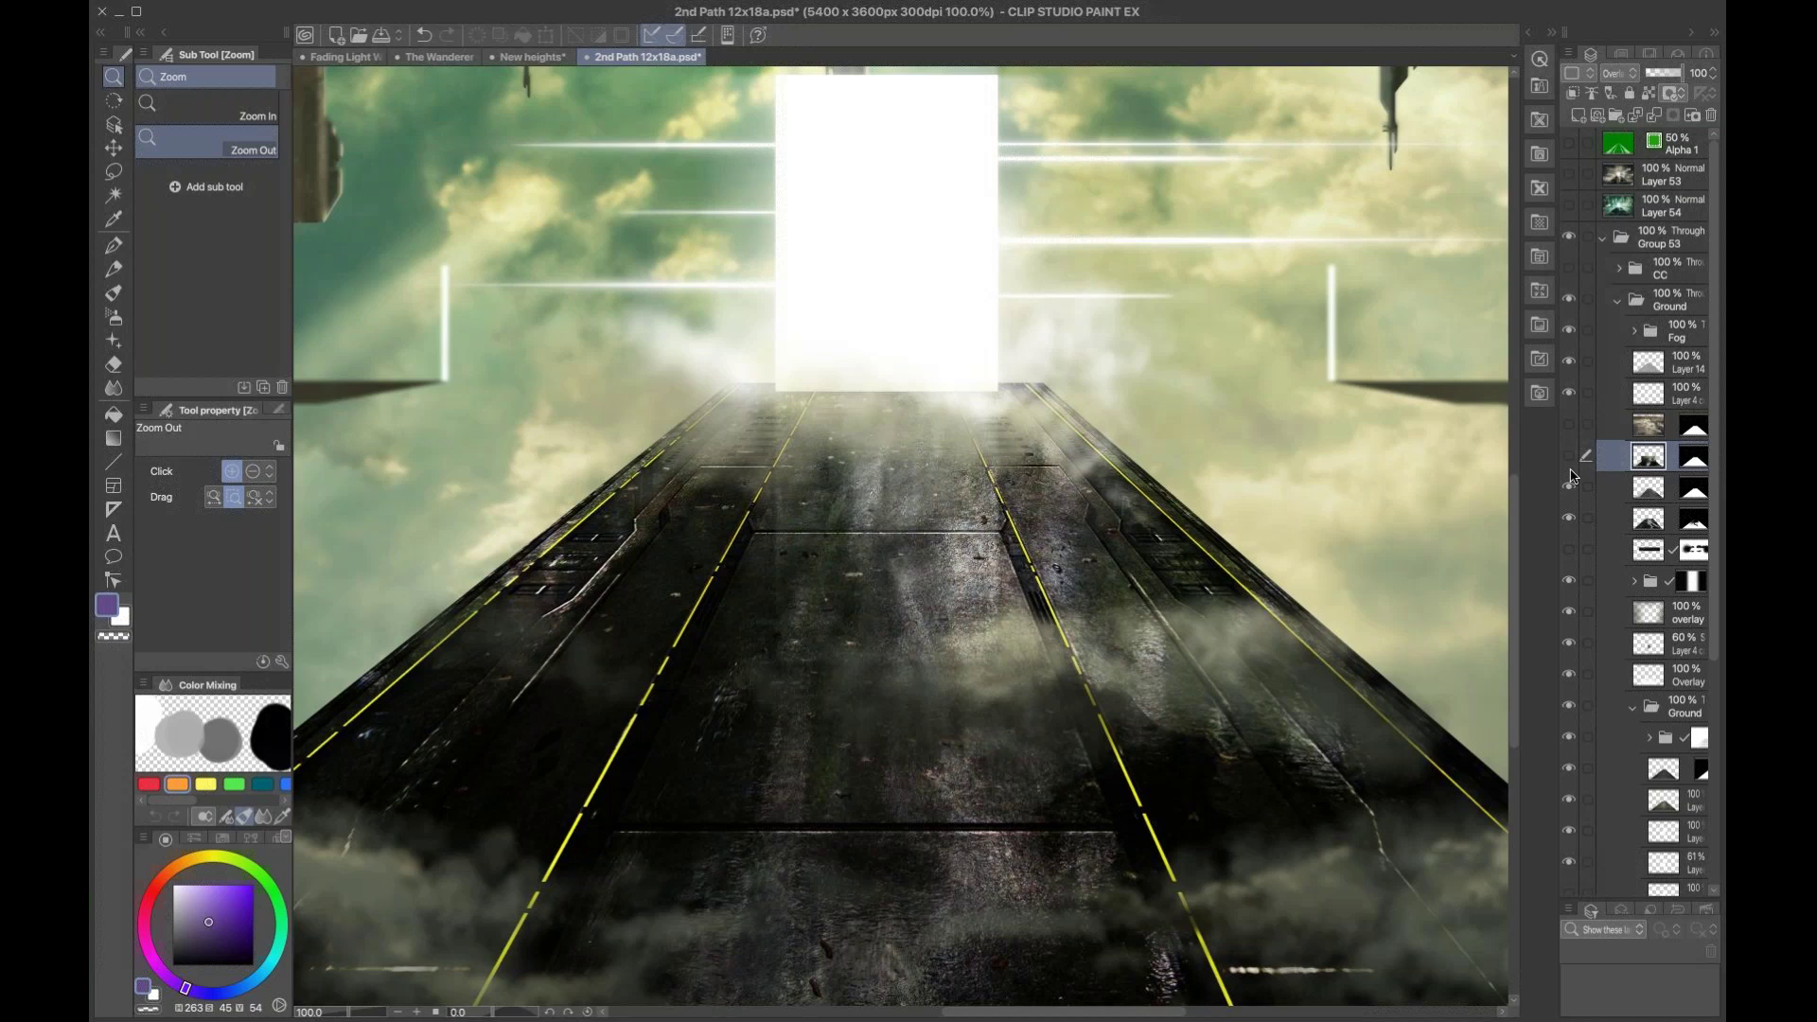
{"action": "left_click", "coordinate": [1570, 475]}
{"action": "left_click", "coordinate": [1570, 462]}
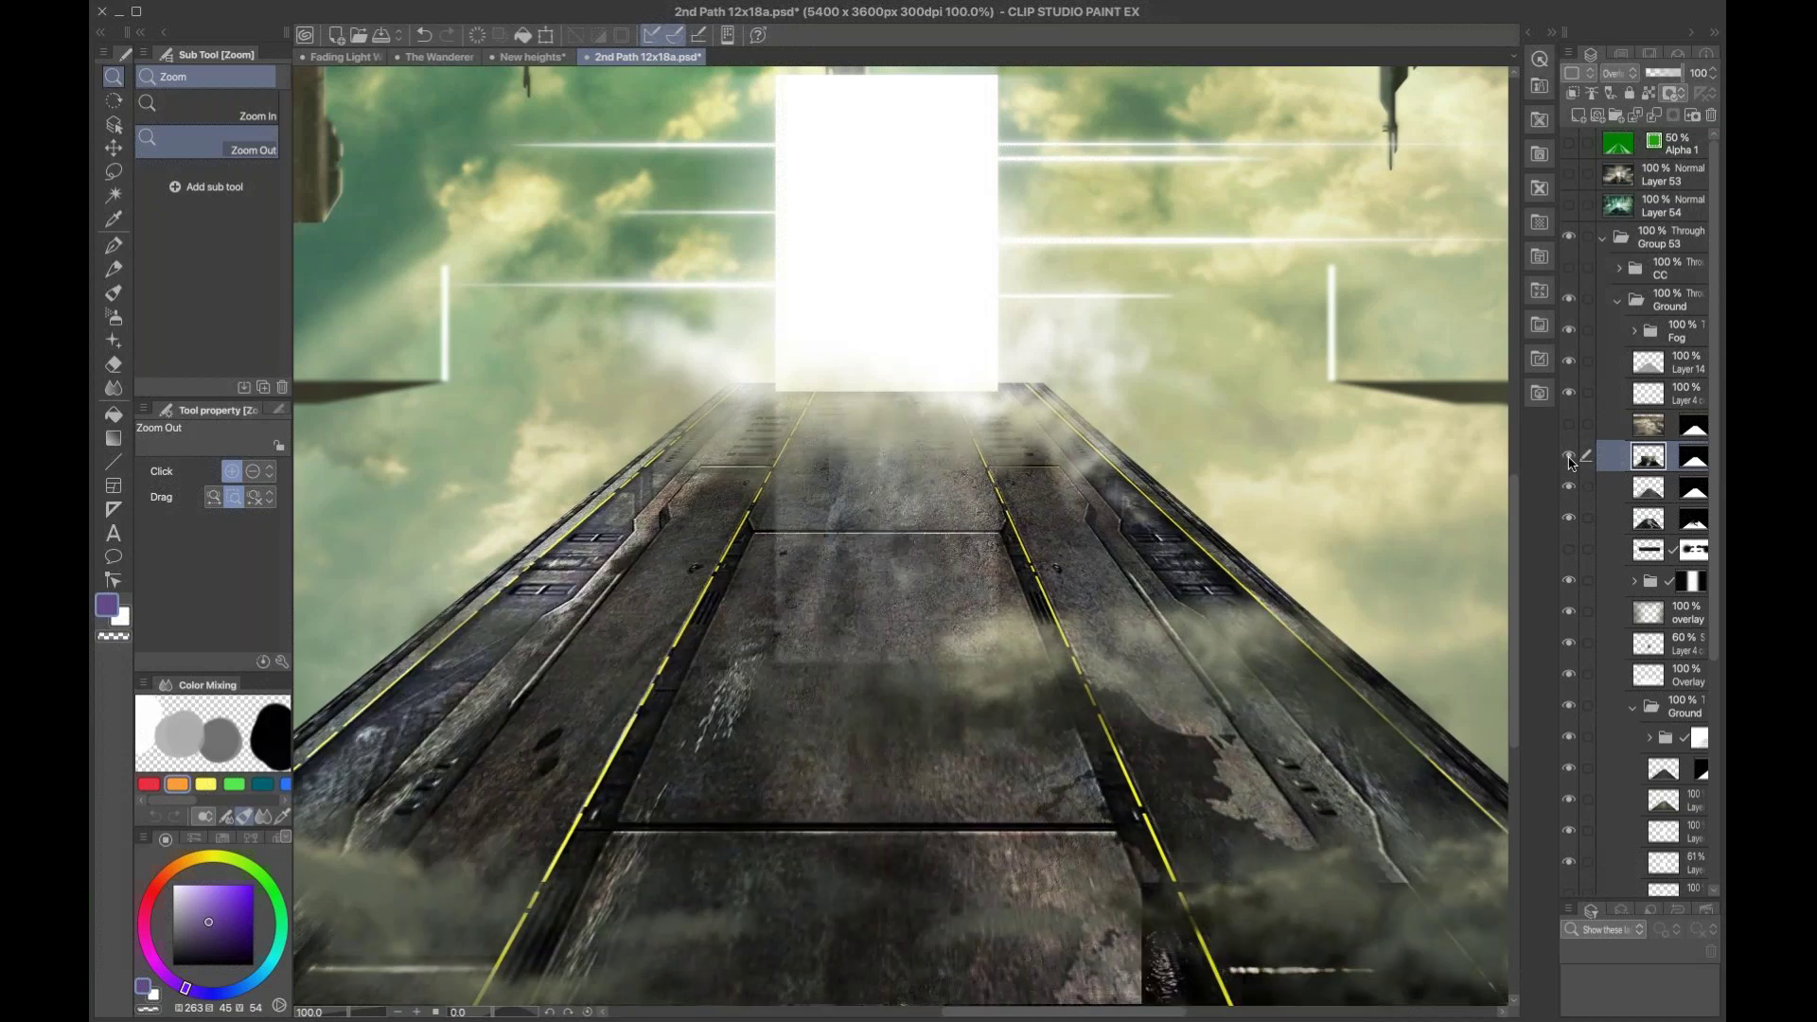
{"action": "left_click", "coordinate": [1568, 426]}
{"action": "left_click", "coordinate": [1570, 452]}
{"action": "left_click", "coordinate": [1570, 452]}
{"action": "left_click", "coordinate": [1573, 453]}
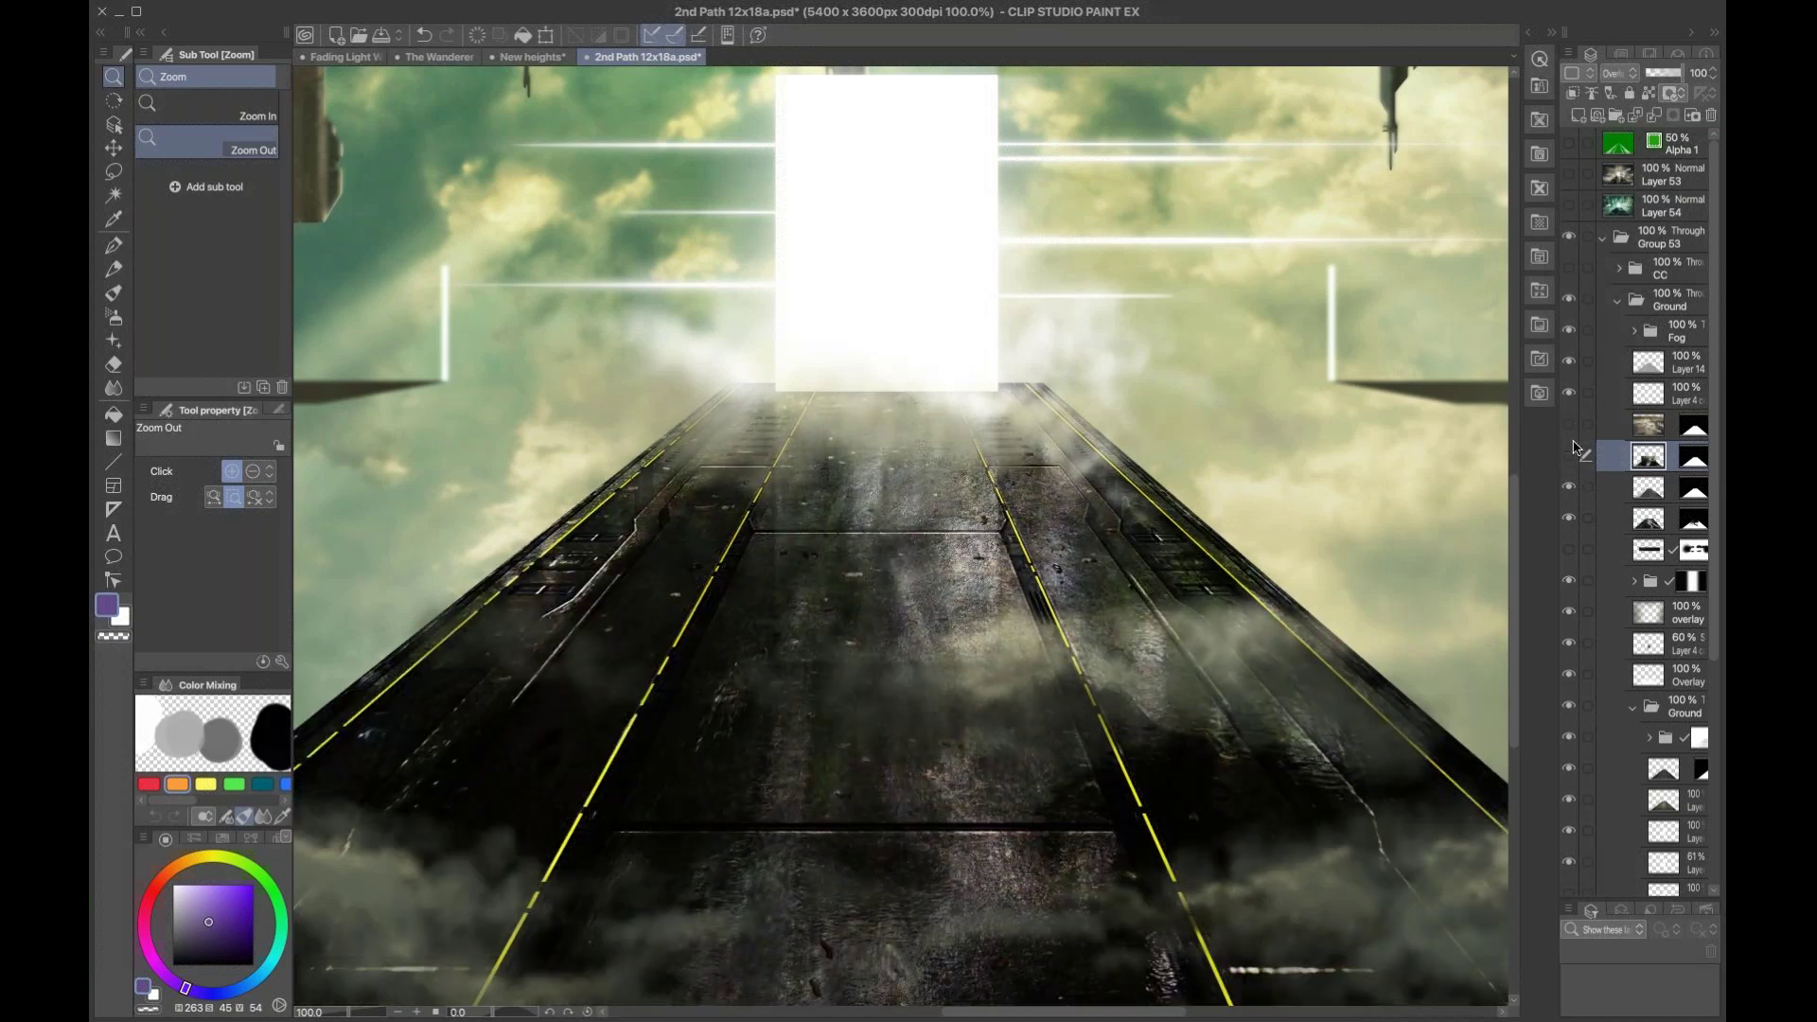
{"action": "left_click", "coordinate": [1573, 453]}
Step: Show the topmost masked photo layer in Ground and toggle it to compare its effect across the whole artwork
{"action": "left_click", "coordinate": [1566, 426]}
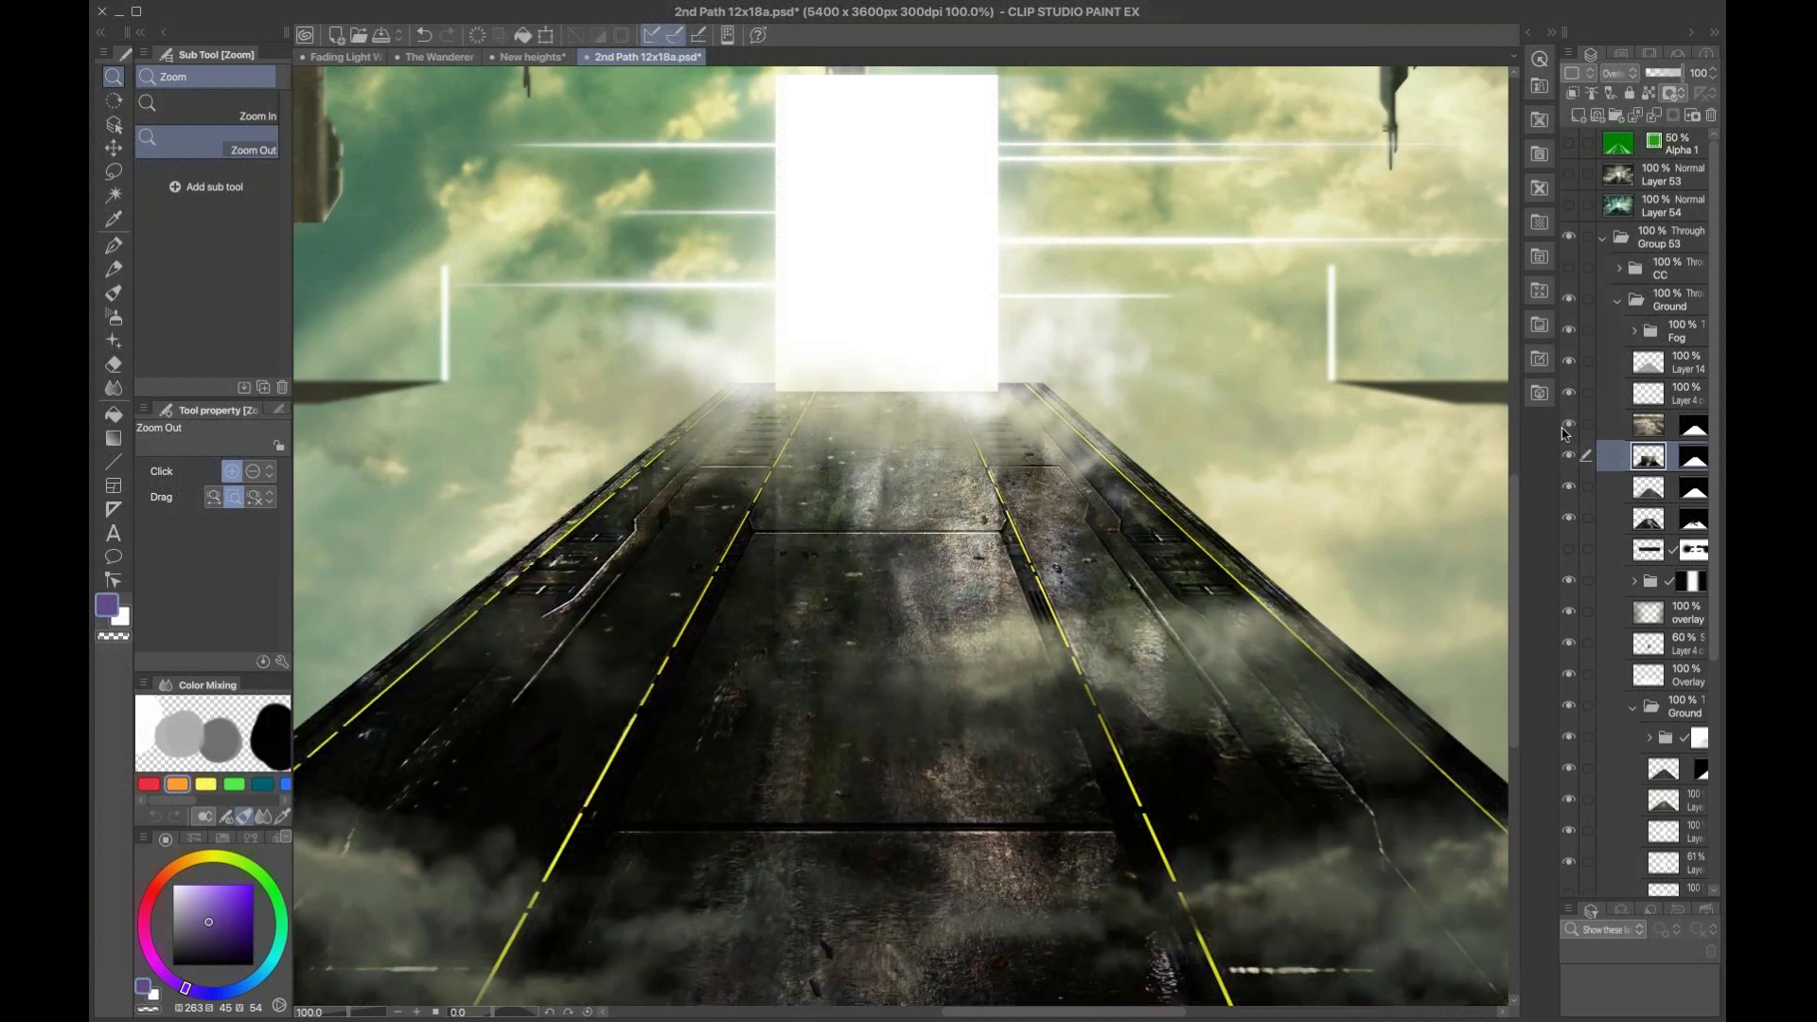
{"action": "left_click_drag", "start_coordinate": [1561, 431], "coordinate": [1558, 431]}
{"action": "left_click", "coordinate": [1569, 426]}
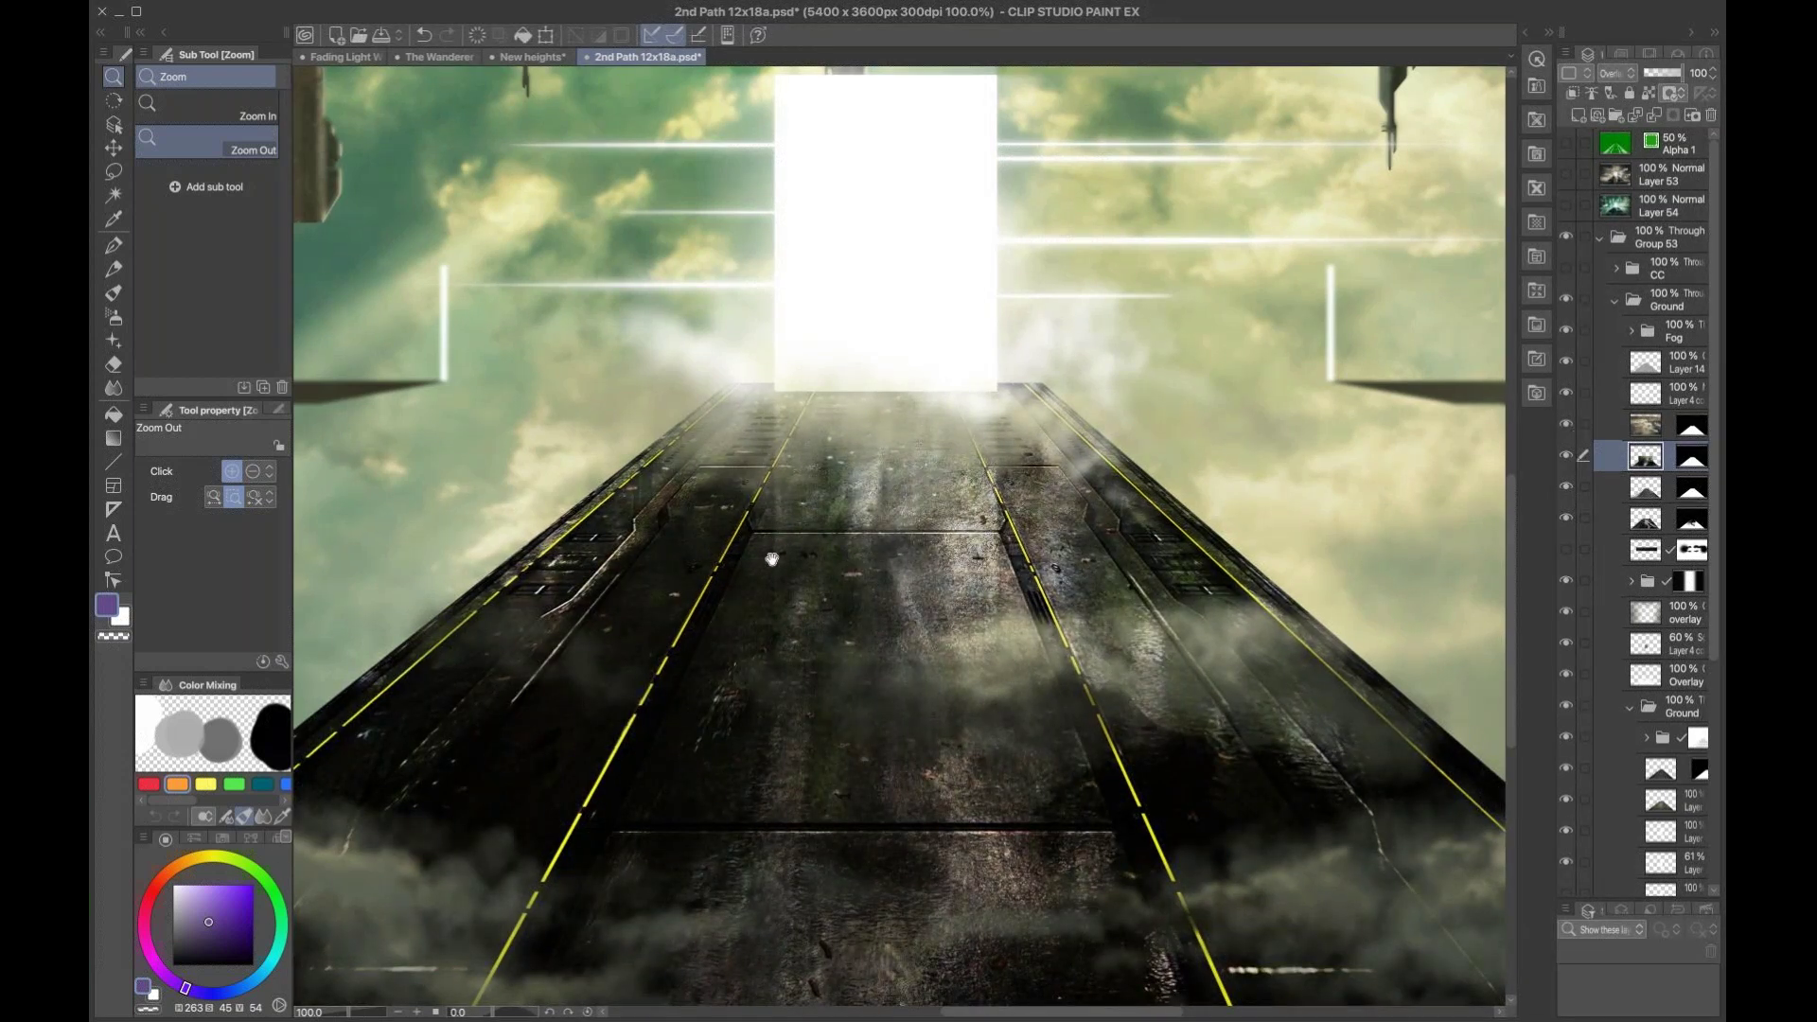
{"action": "scroll", "coordinate": [834, 630], "scroll_direction": "up", "scroll_amount": 5}
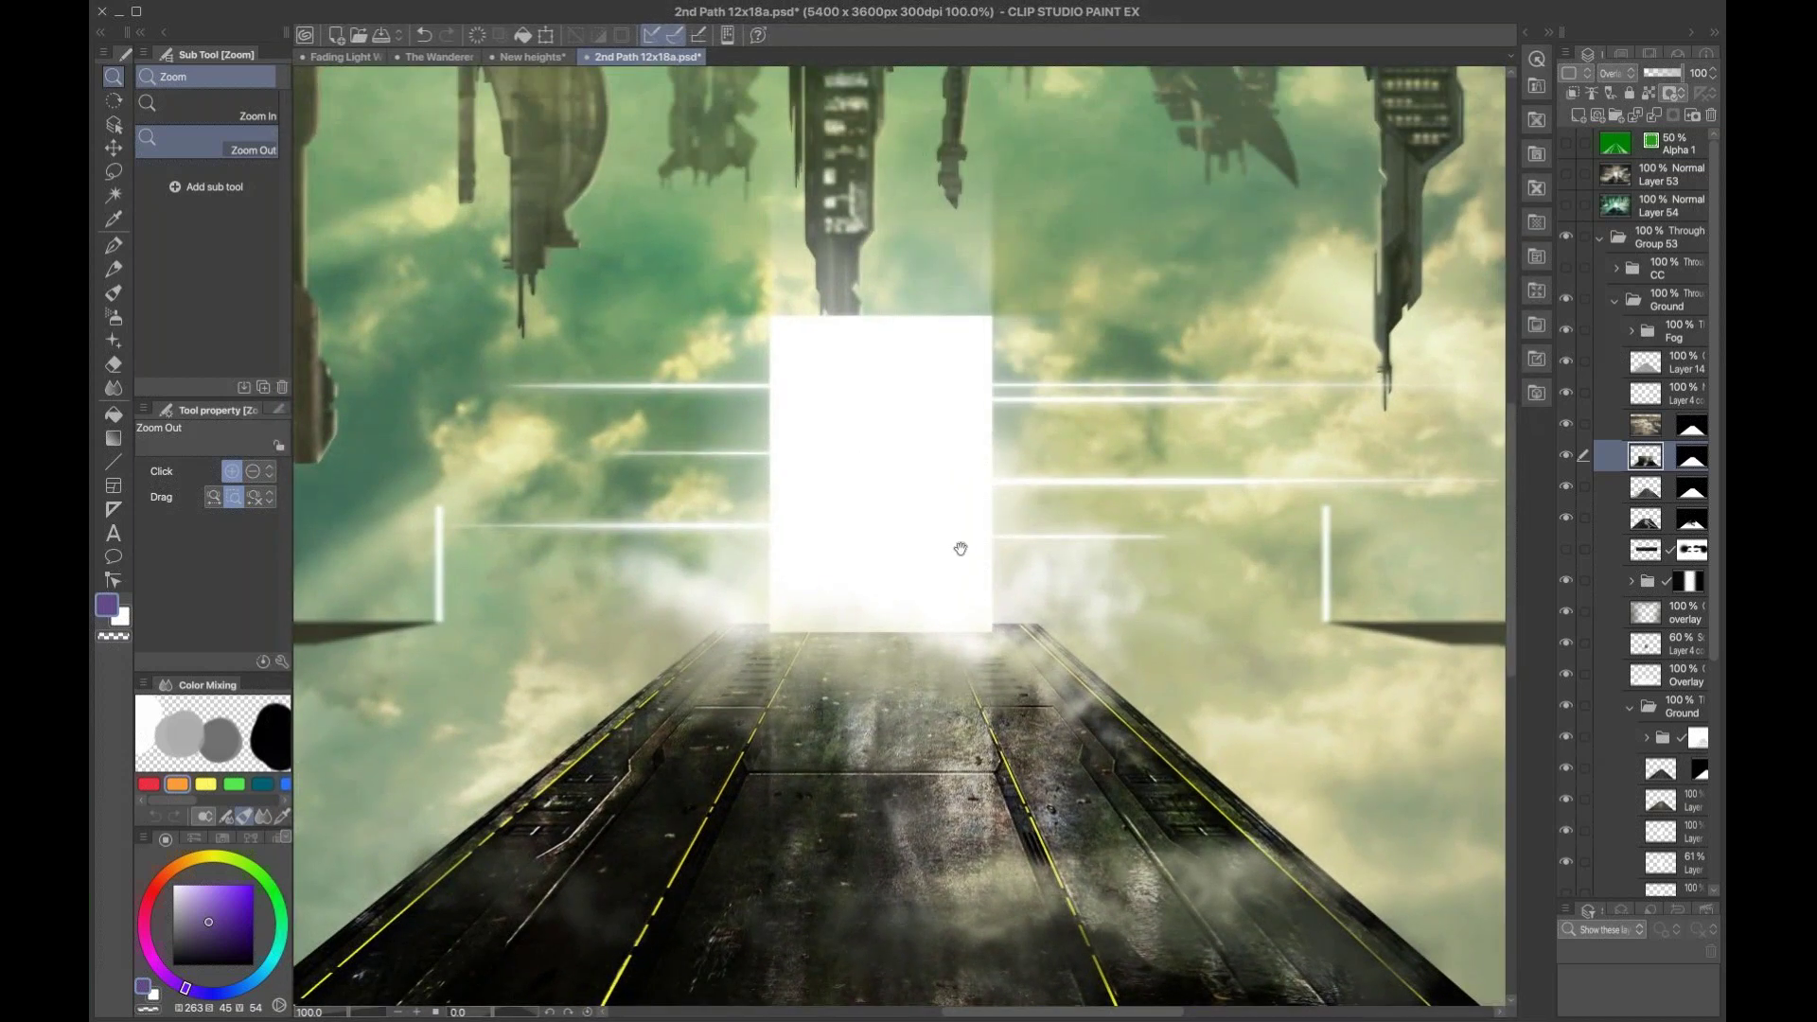
{"action": "left_click", "coordinate": [1009, 525]}
{"action": "left_click", "coordinate": [1003, 523]}
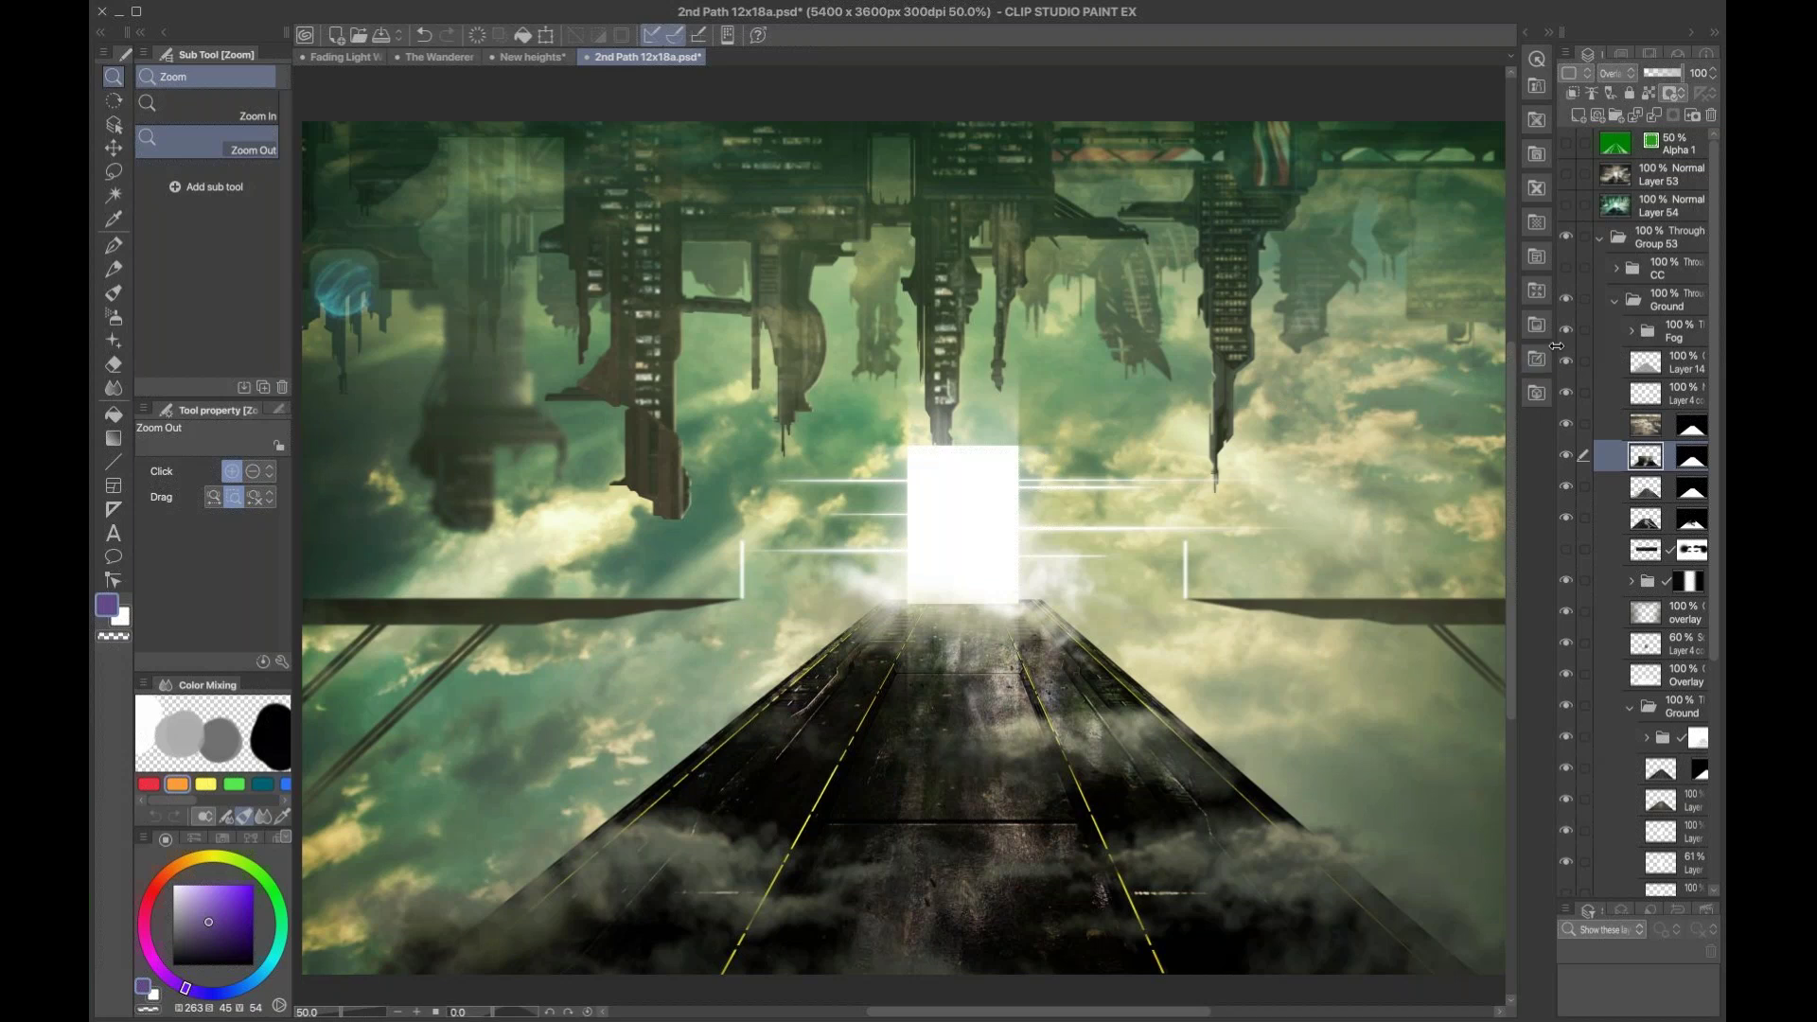
Step: Show the CC folder to apply its colour correction to the whole artwork, and expand it to reveal its layers
{"action": "left_click", "coordinate": [1565, 269]}
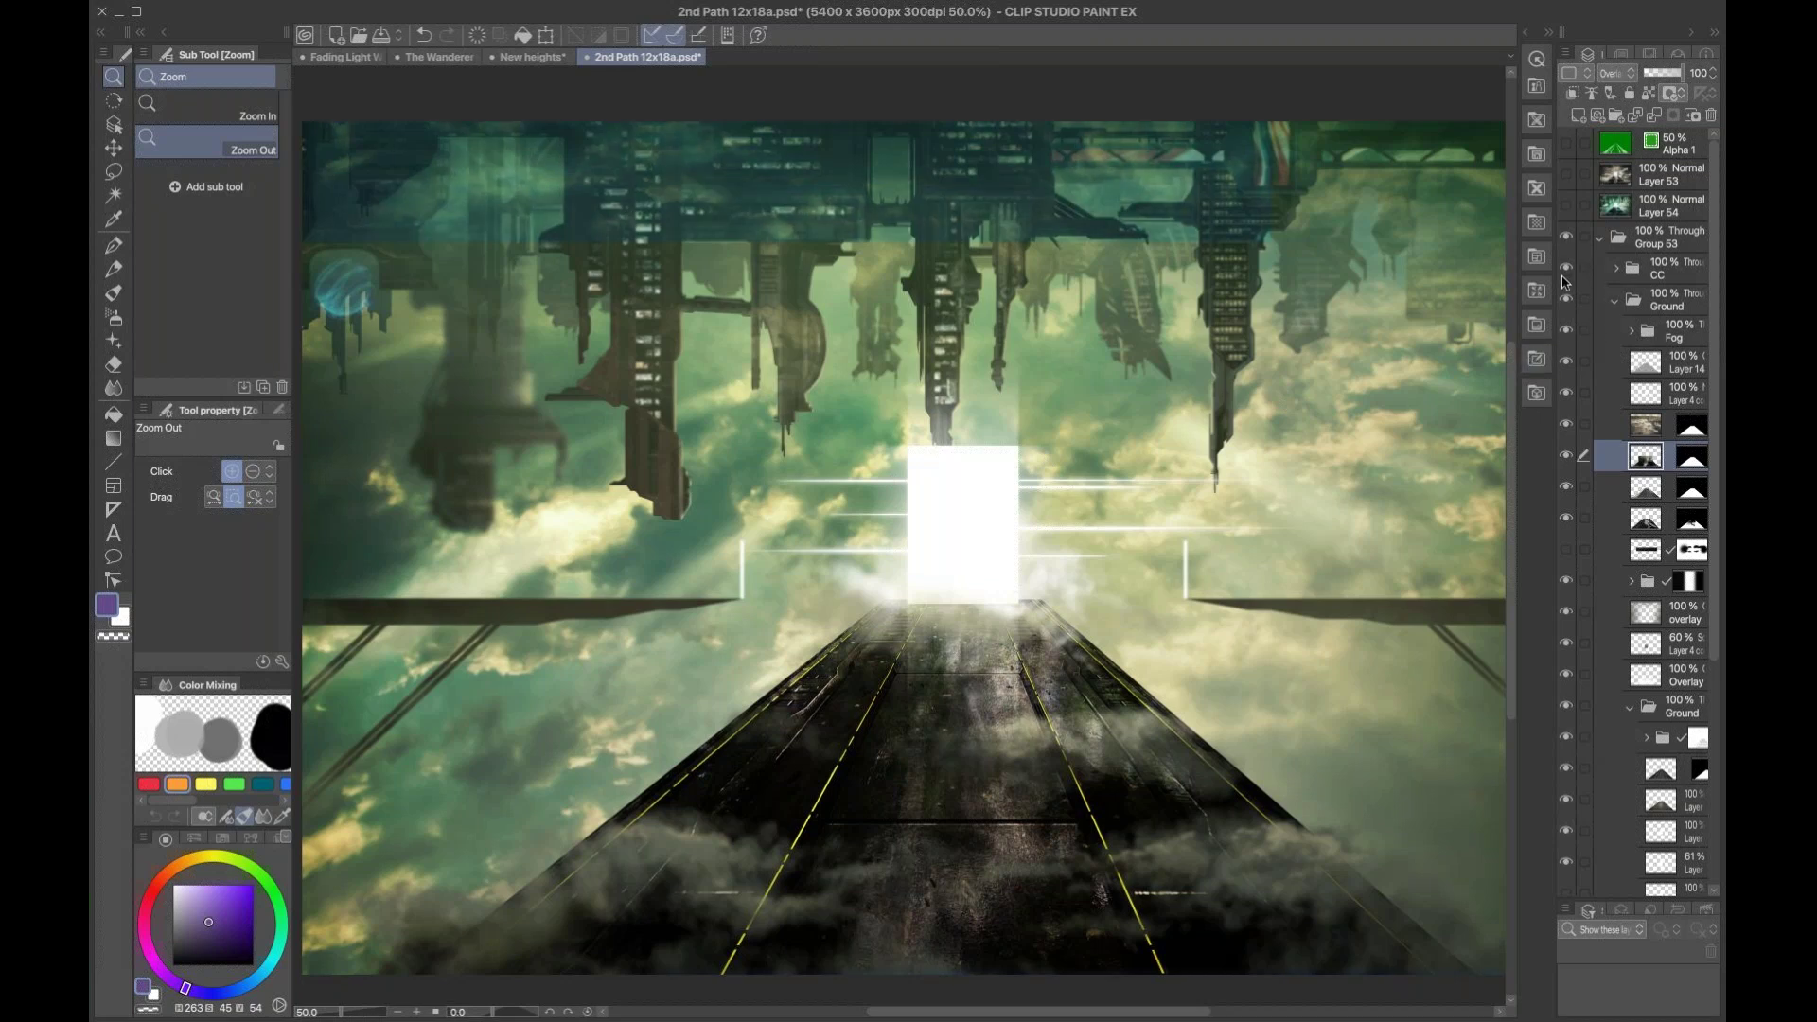
{"action": "left_click_drag", "start_coordinate": [1281, 576], "coordinate": [1155, 576]}
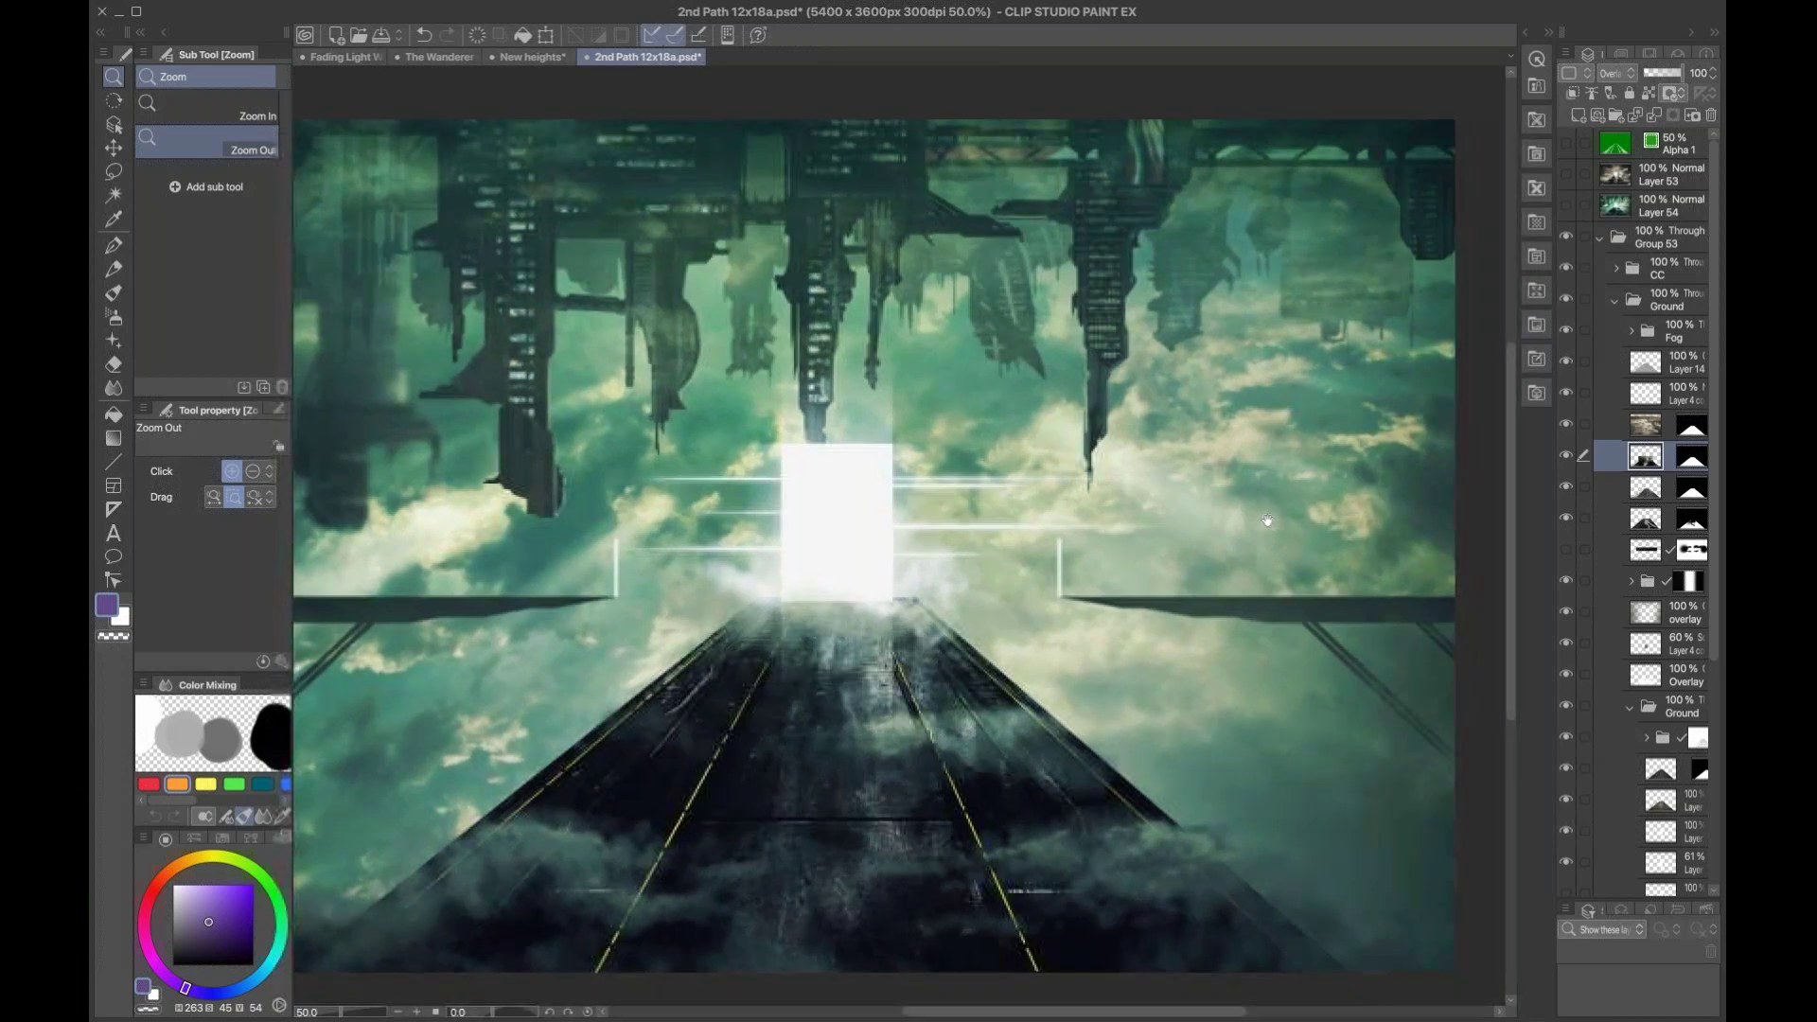
{"action": "left_click_drag", "start_coordinate": [1404, 477], "coordinate": [1485, 460]}
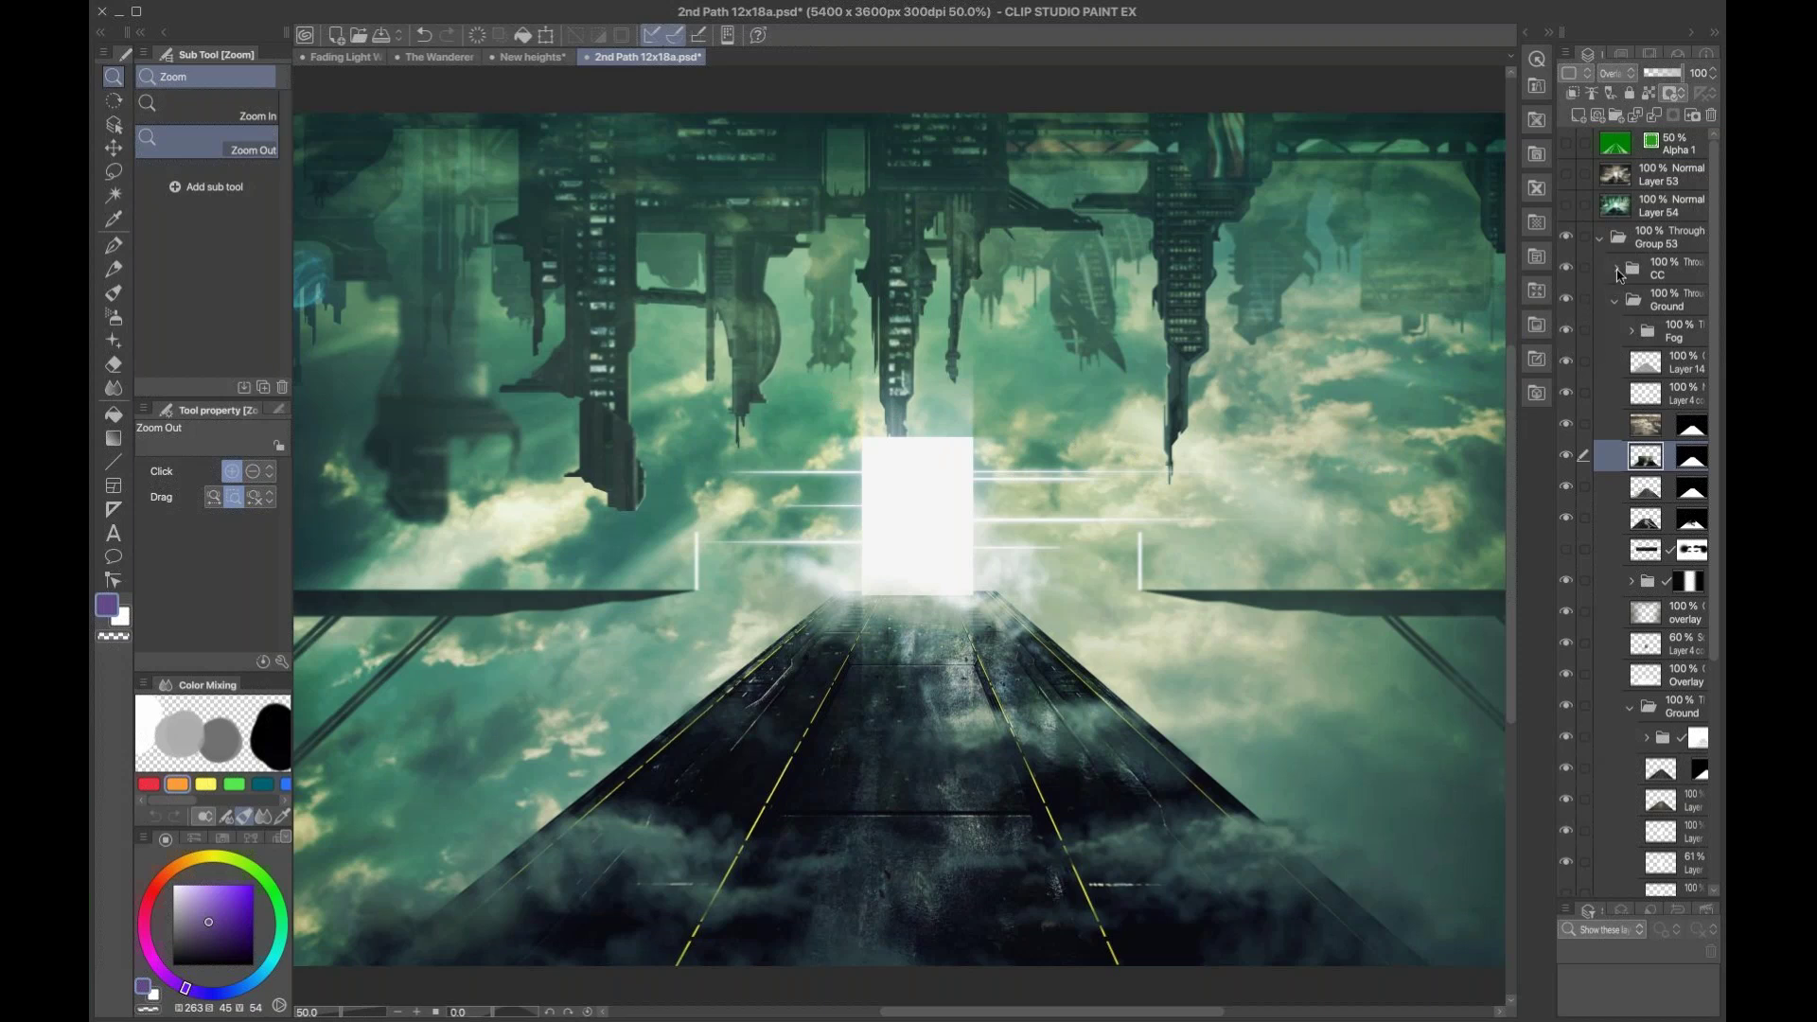
{"action": "left_click", "coordinate": [1614, 271]}
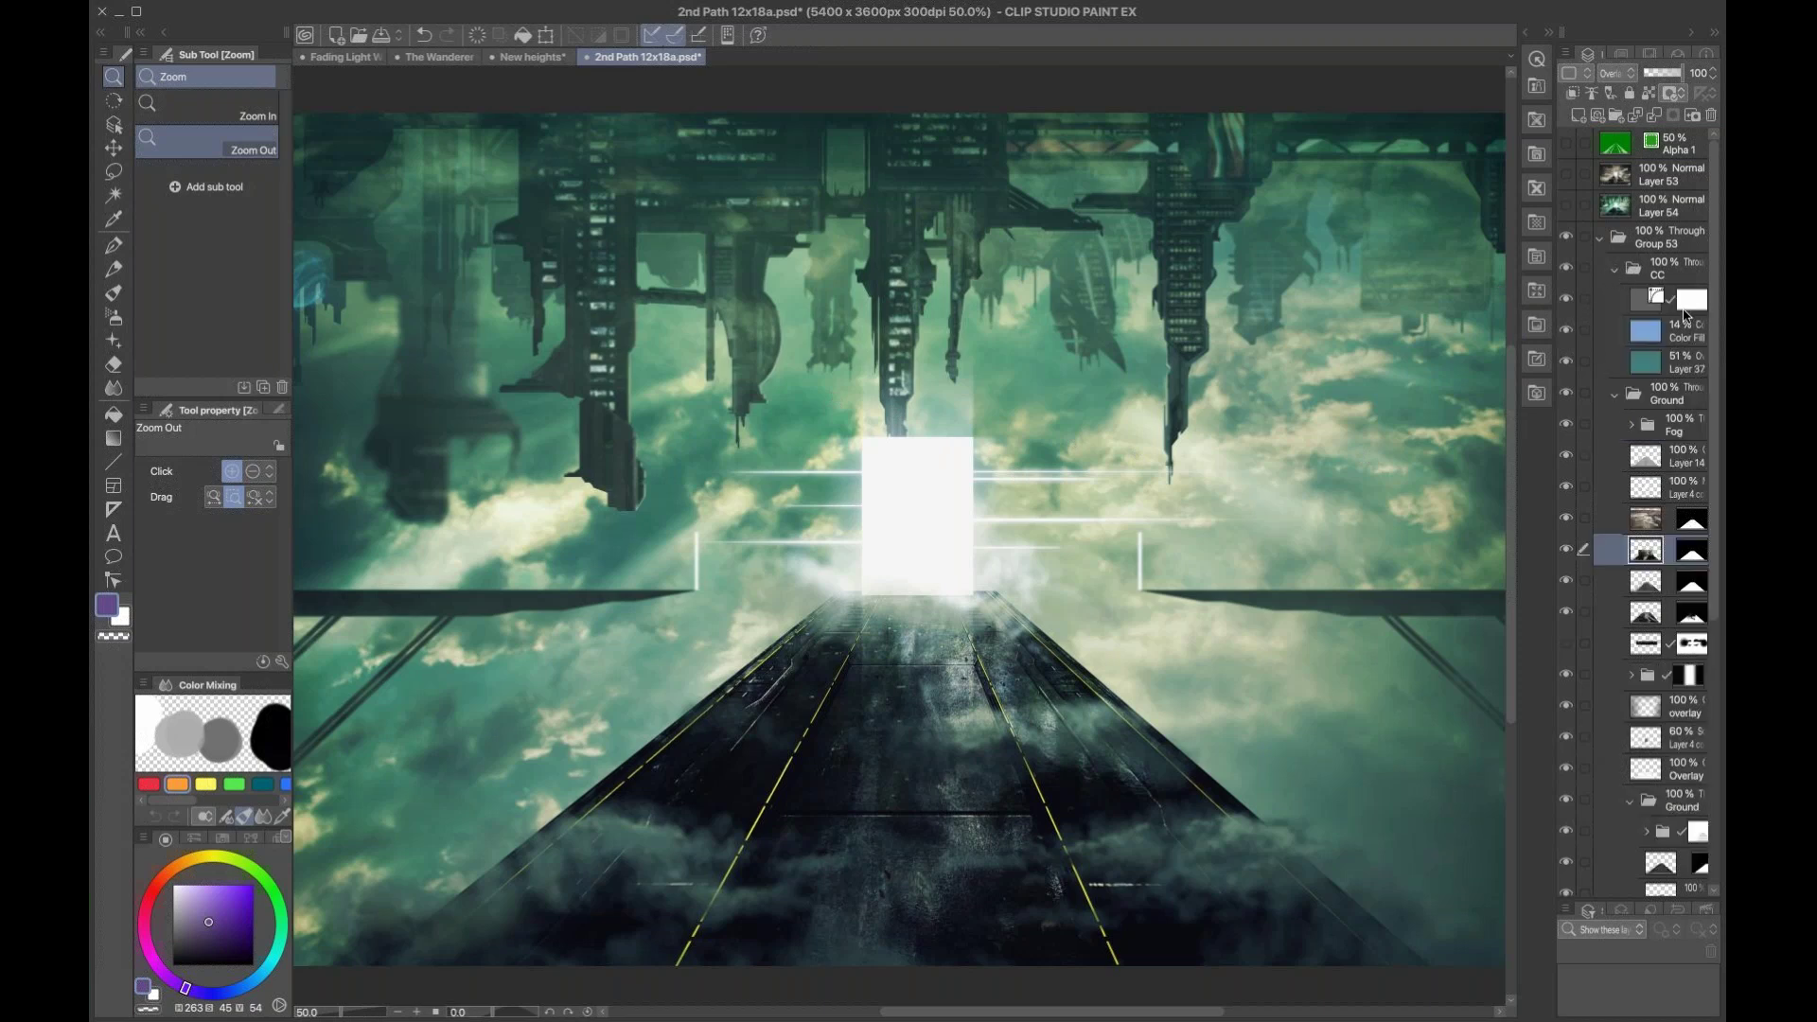
Step: Select the teal Layer 37 in CC and toggle its visibility repeatedly to compare its colour effect
{"action": "left_click", "coordinate": [1675, 366]}
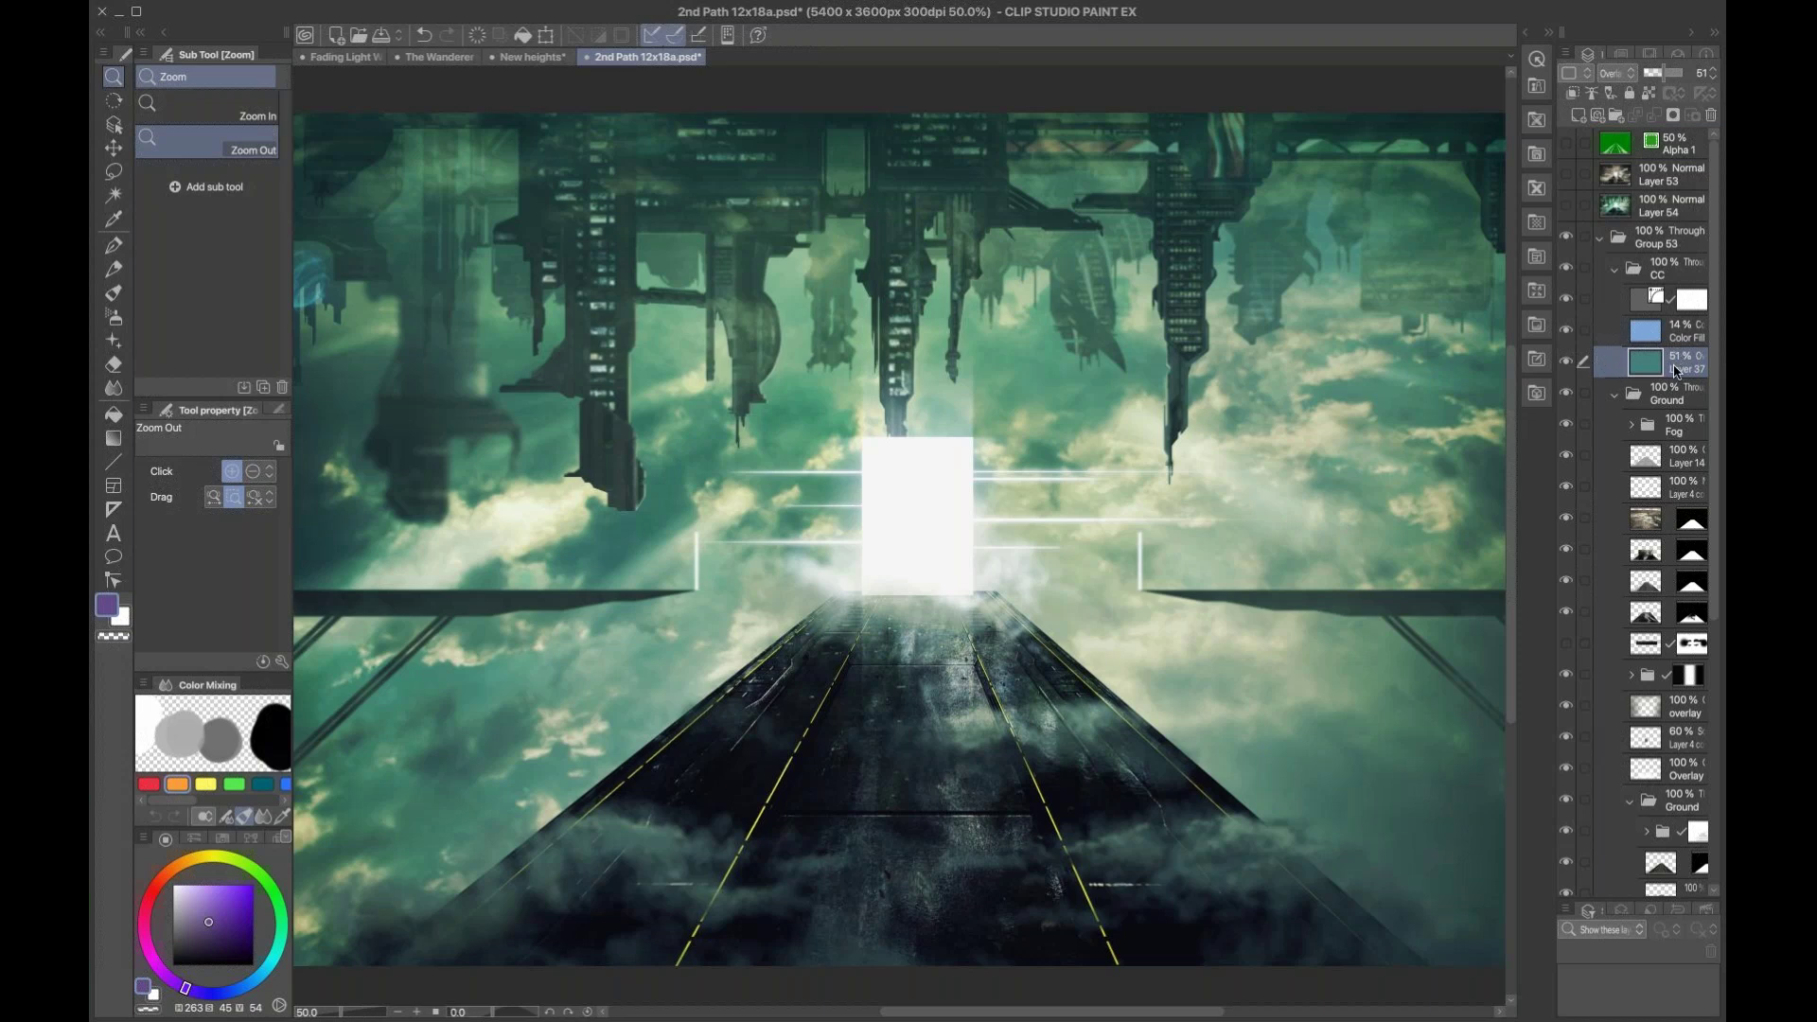
{"action": "left_click", "coordinate": [1565, 364]}
{"action": "left_click", "coordinate": [1565, 365]}
{"action": "left_click", "coordinate": [1565, 365]}
{"action": "left_click", "coordinate": [1565, 365]}
{"action": "left_click", "coordinate": [1565, 366]}
{"action": "left_click", "coordinate": [1565, 366]}
Step: Select the blue Color Fill layer in CC and toggle its visibility repeatedly to compare its tint
{"action": "left_click", "coordinate": [1675, 334]}
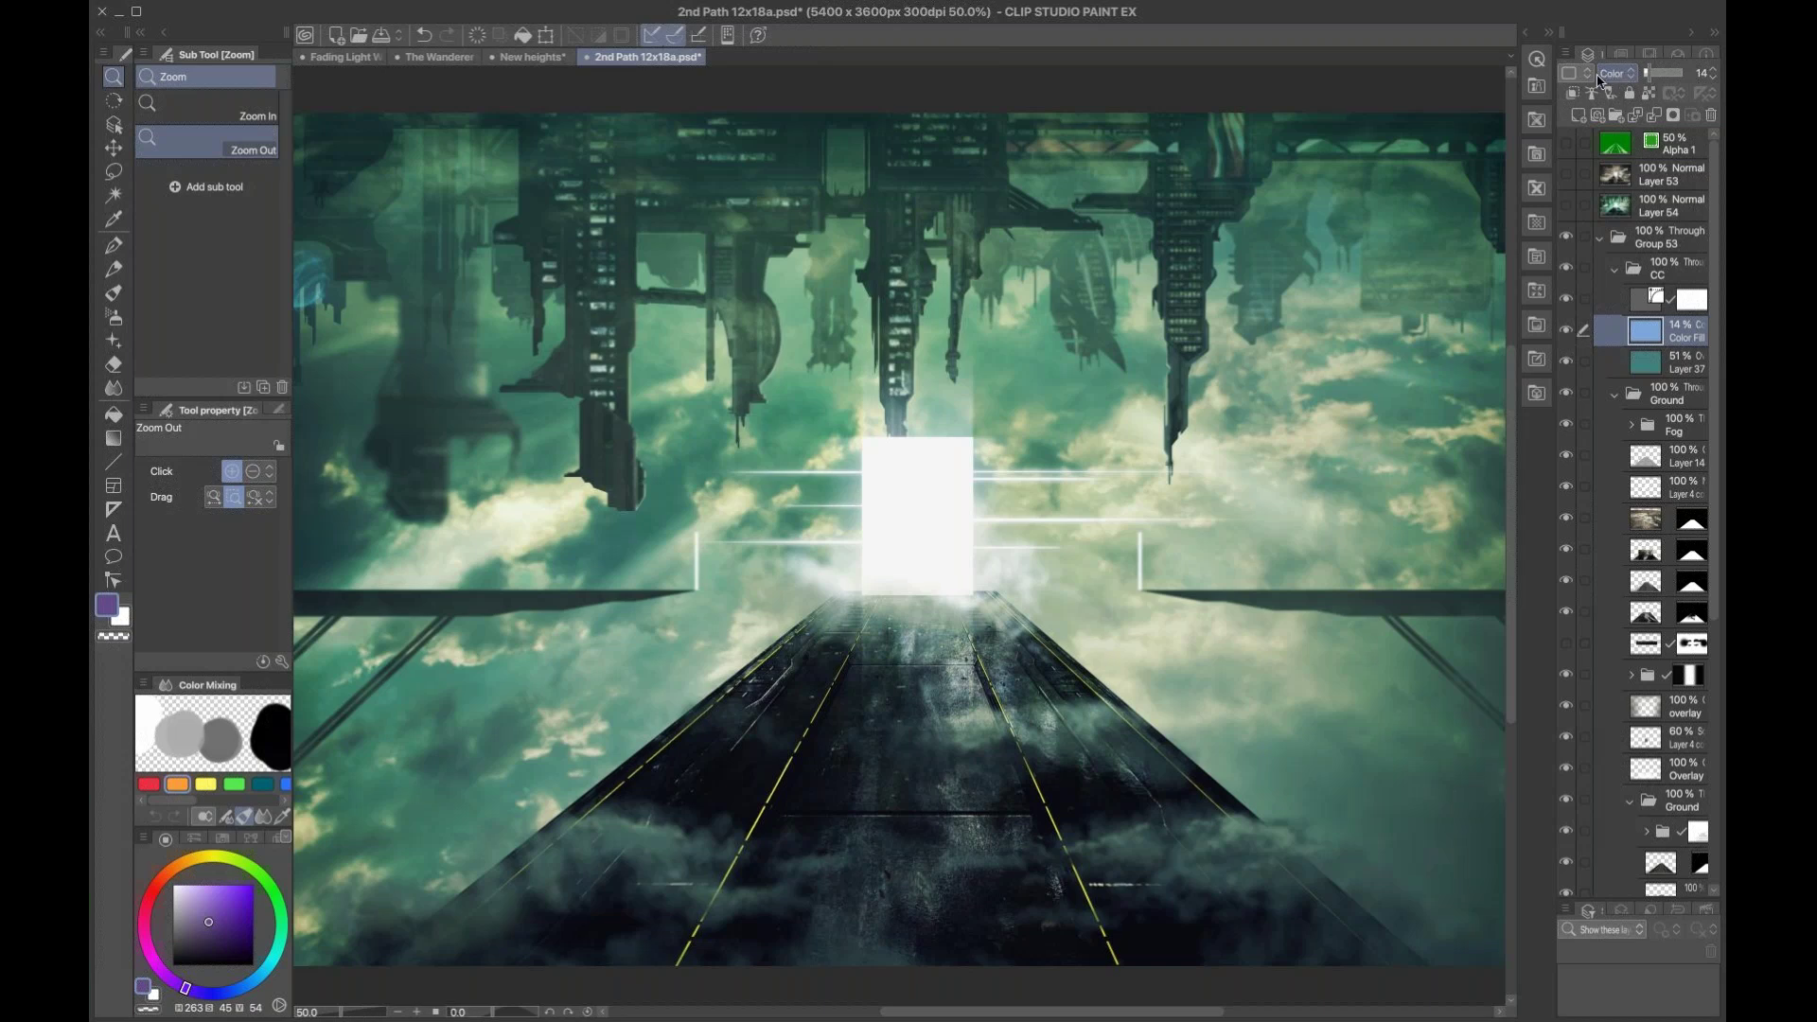
{"action": "left_click", "coordinate": [1566, 331]}
{"action": "left_click", "coordinate": [1566, 331]}
{"action": "left_click", "coordinate": [1566, 331]}
{"action": "left_click", "coordinate": [1565, 341]}
{"action": "left_click", "coordinate": [1566, 342]}
{"action": "left_click", "coordinate": [1569, 344]}
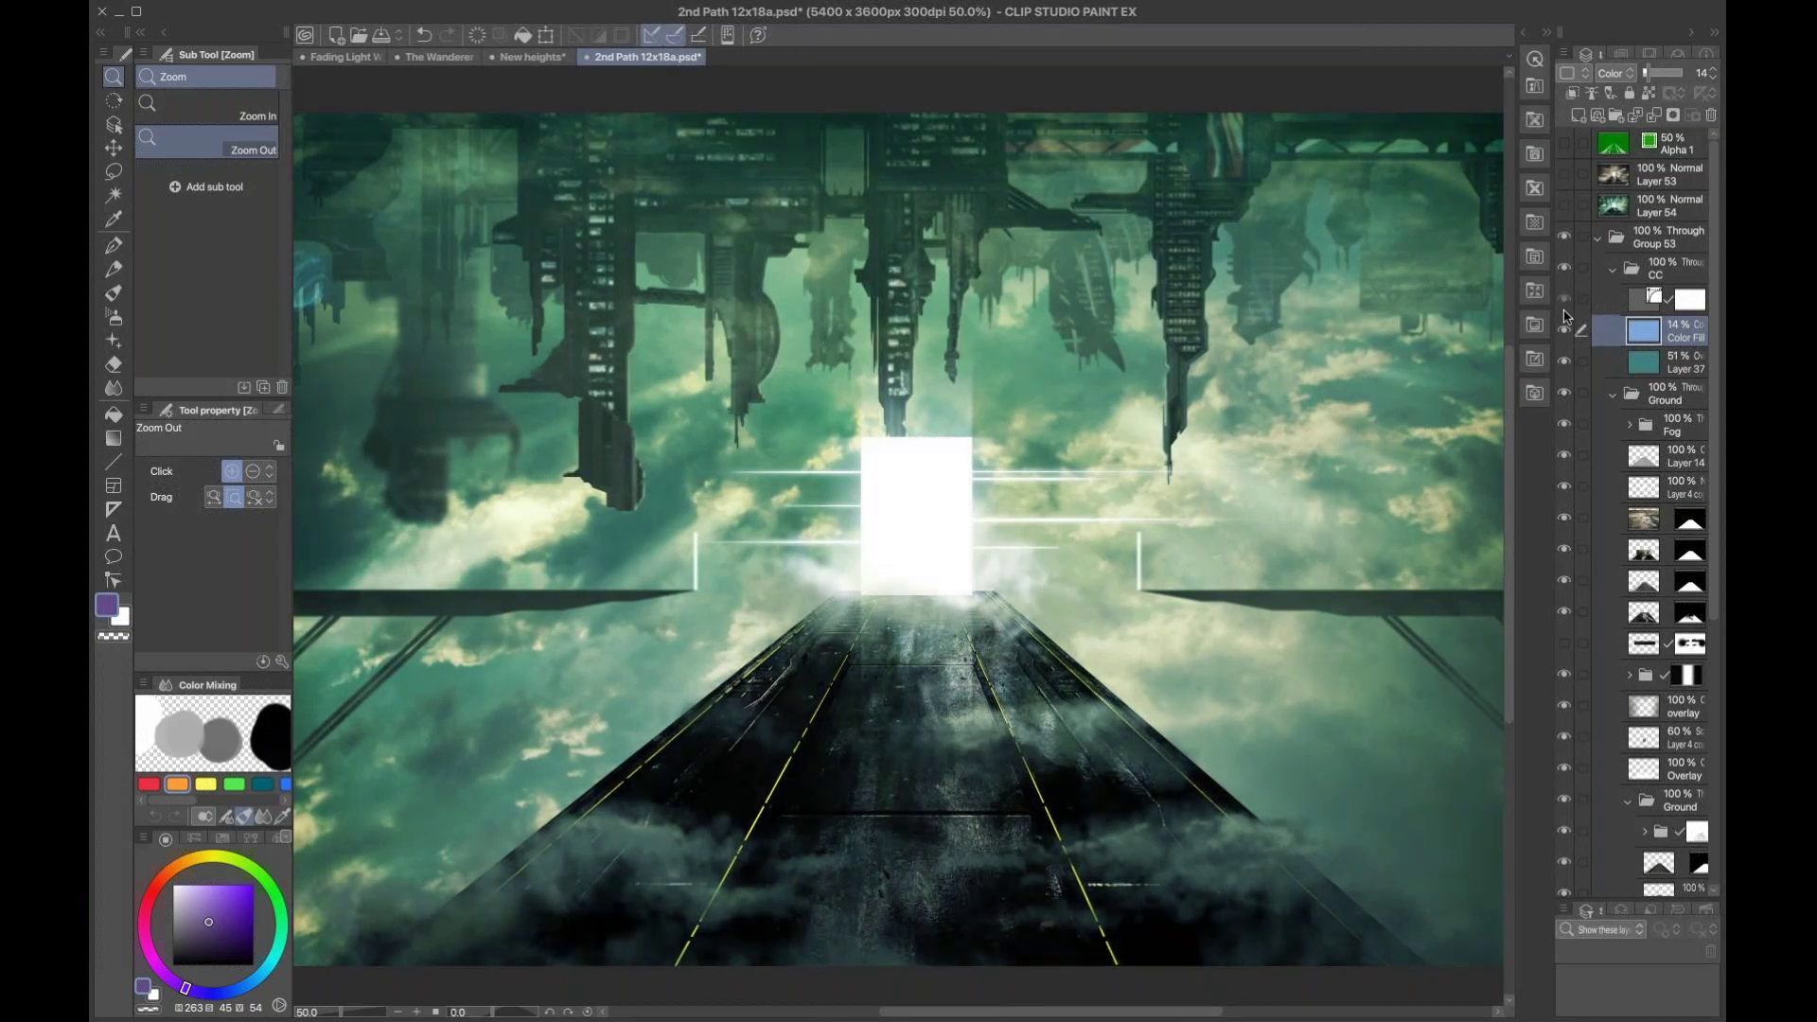
Step: Toggle the masked correction layer at the top of CC to compare the tones with and without it
{"action": "left_click", "coordinate": [1564, 300]}
{"action": "left_click", "coordinate": [1564, 301]}
{"action": "left_click", "coordinate": [1564, 301]}
{"action": "left_click", "coordinate": [1563, 300]}
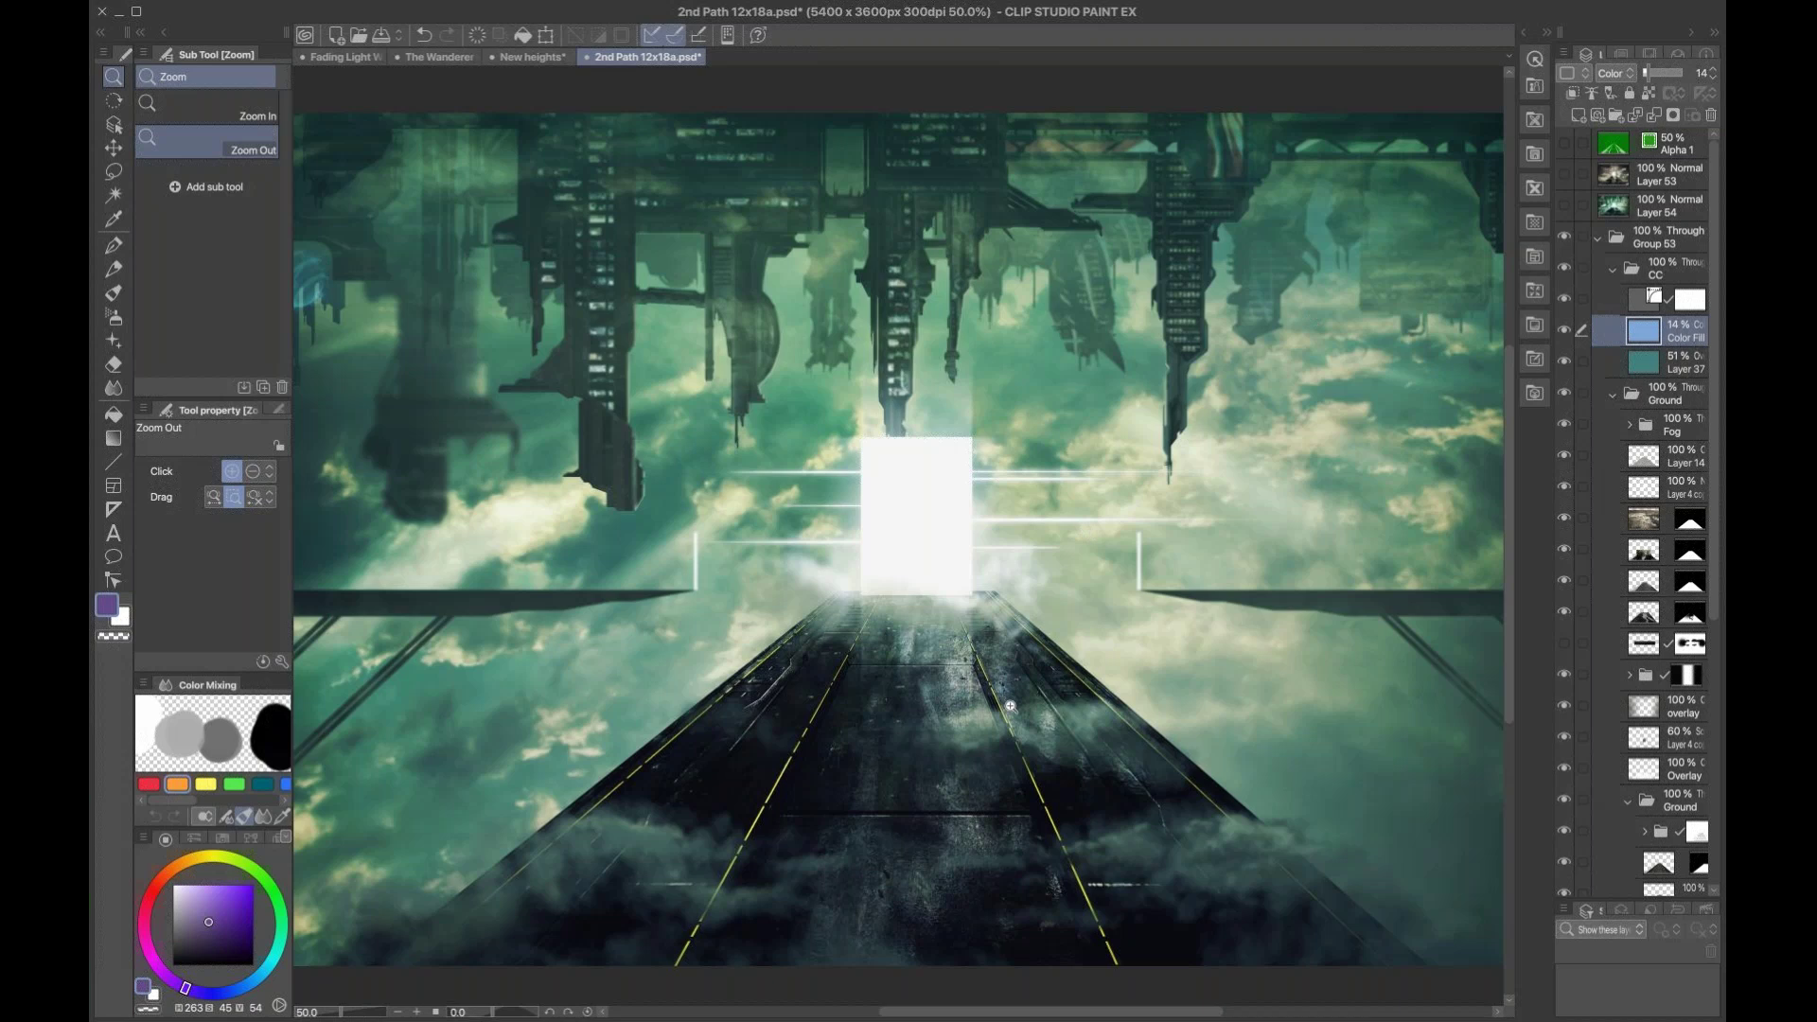
{"action": "left_click_drag", "start_coordinate": [1197, 510], "coordinate": [1227, 563]}
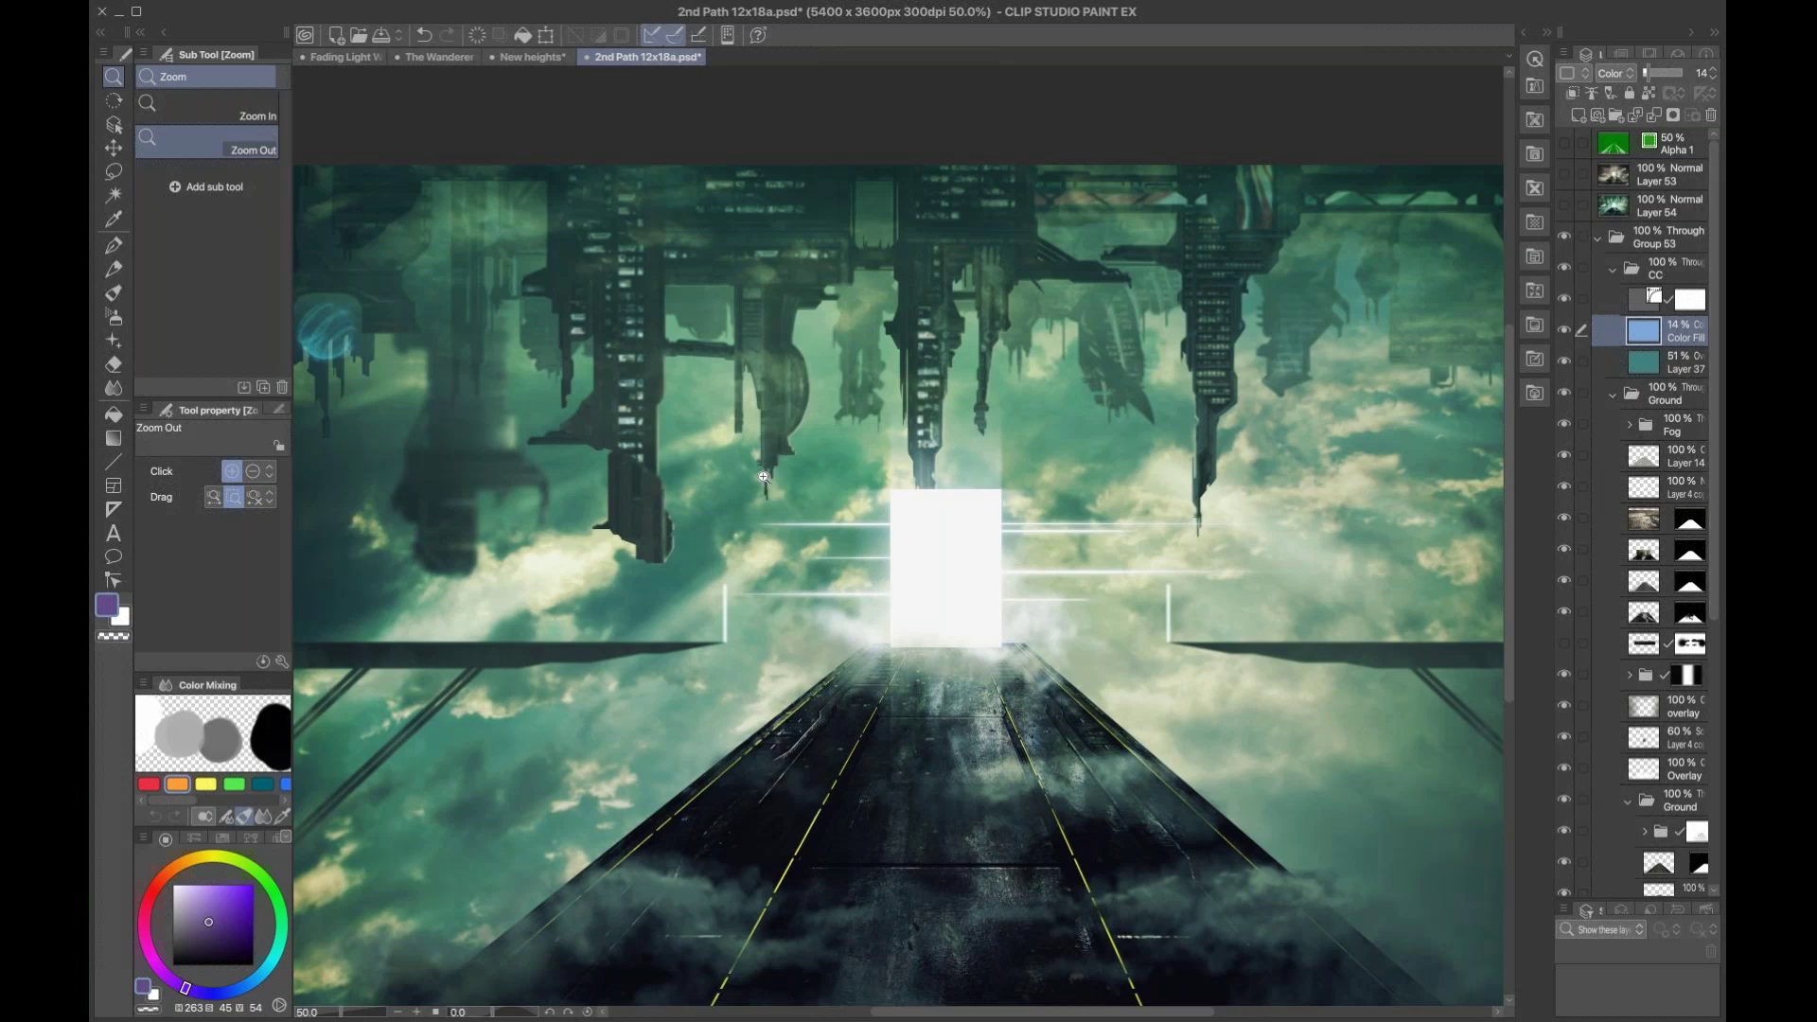
{"action": "scroll", "coordinate": [836, 421], "scroll_direction": "up", "scroll_amount": 3}
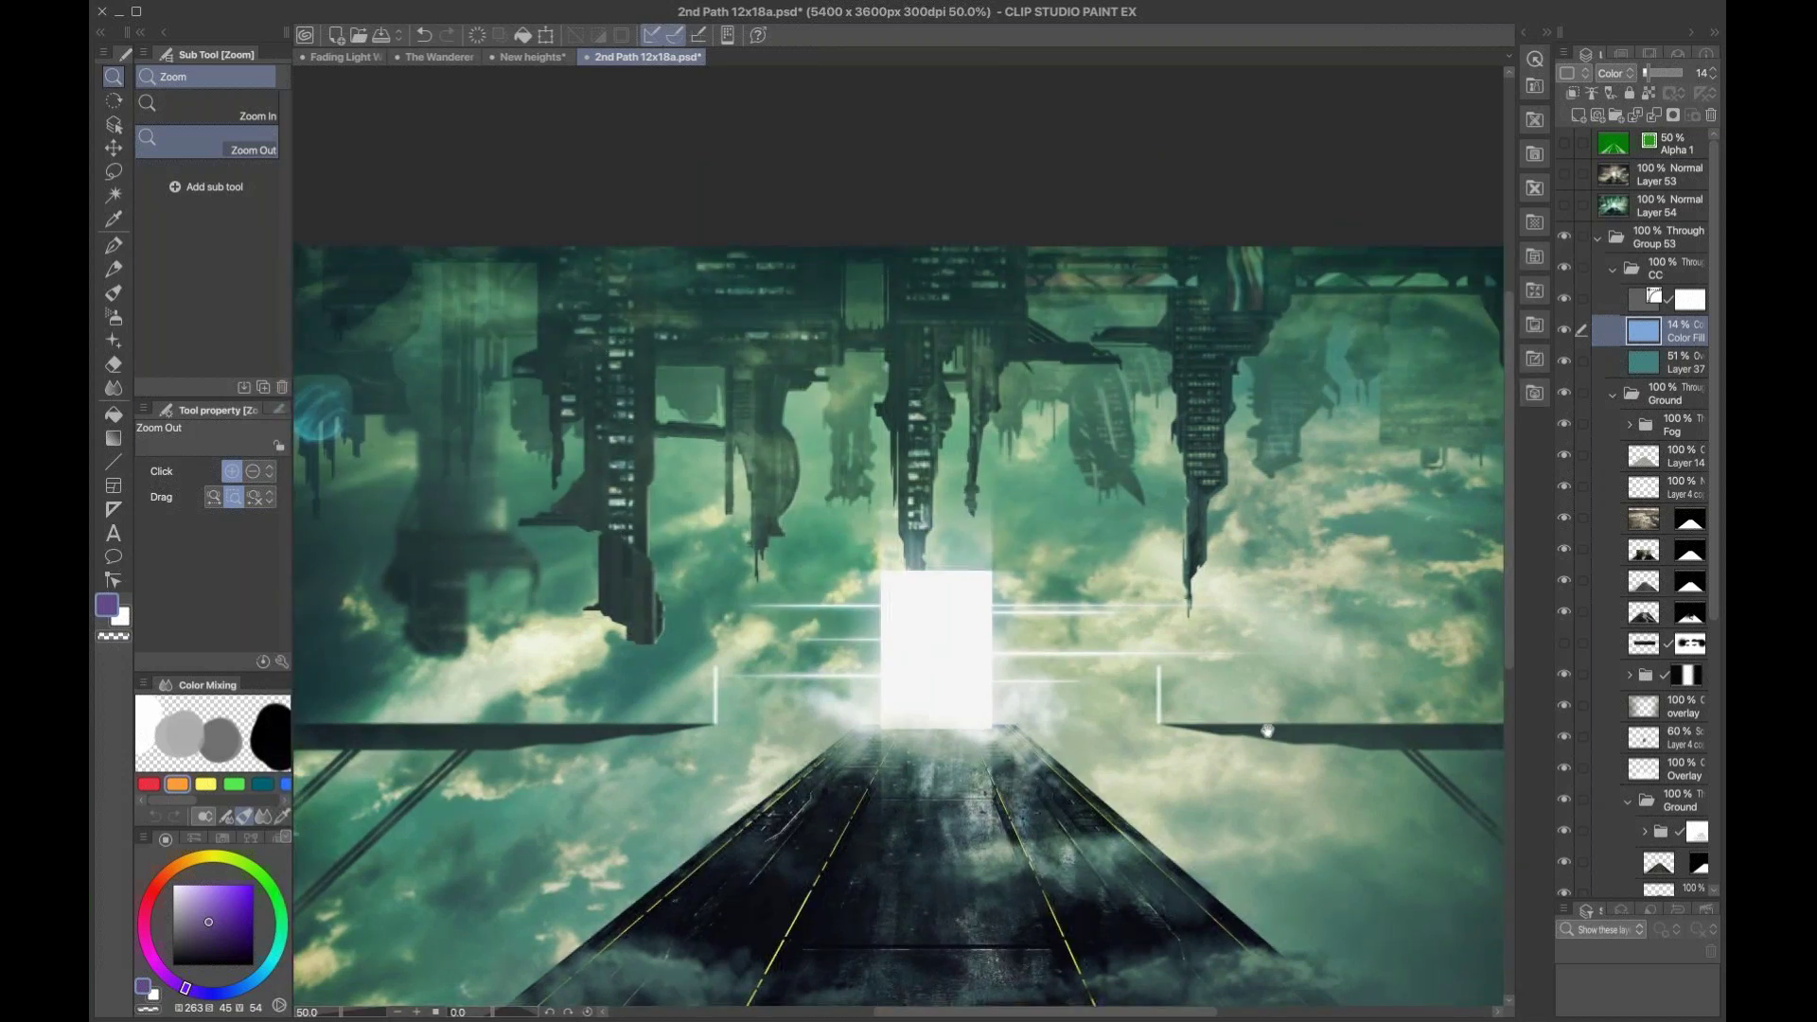
{"action": "scroll", "coordinate": [1320, 696], "scroll_direction": "down", "scroll_amount": 3}
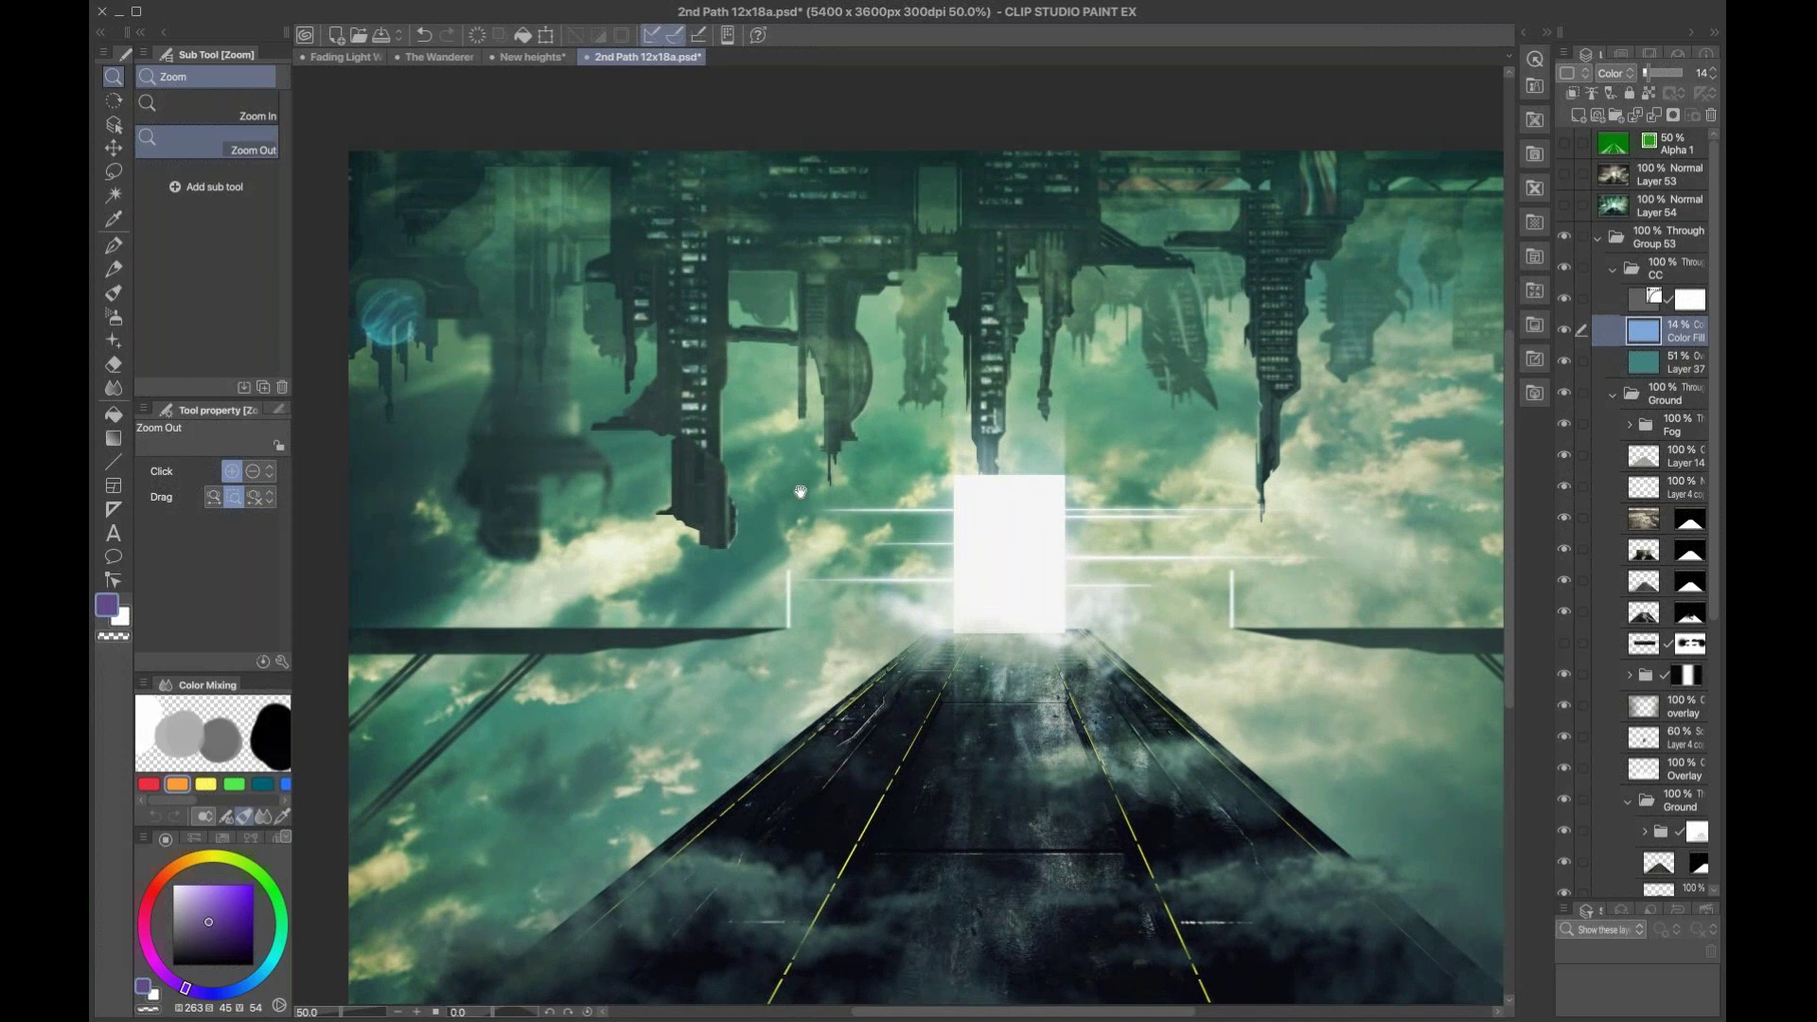
{"action": "scroll", "coordinate": [800, 492], "scroll_direction": "up", "scroll_amount": 2}
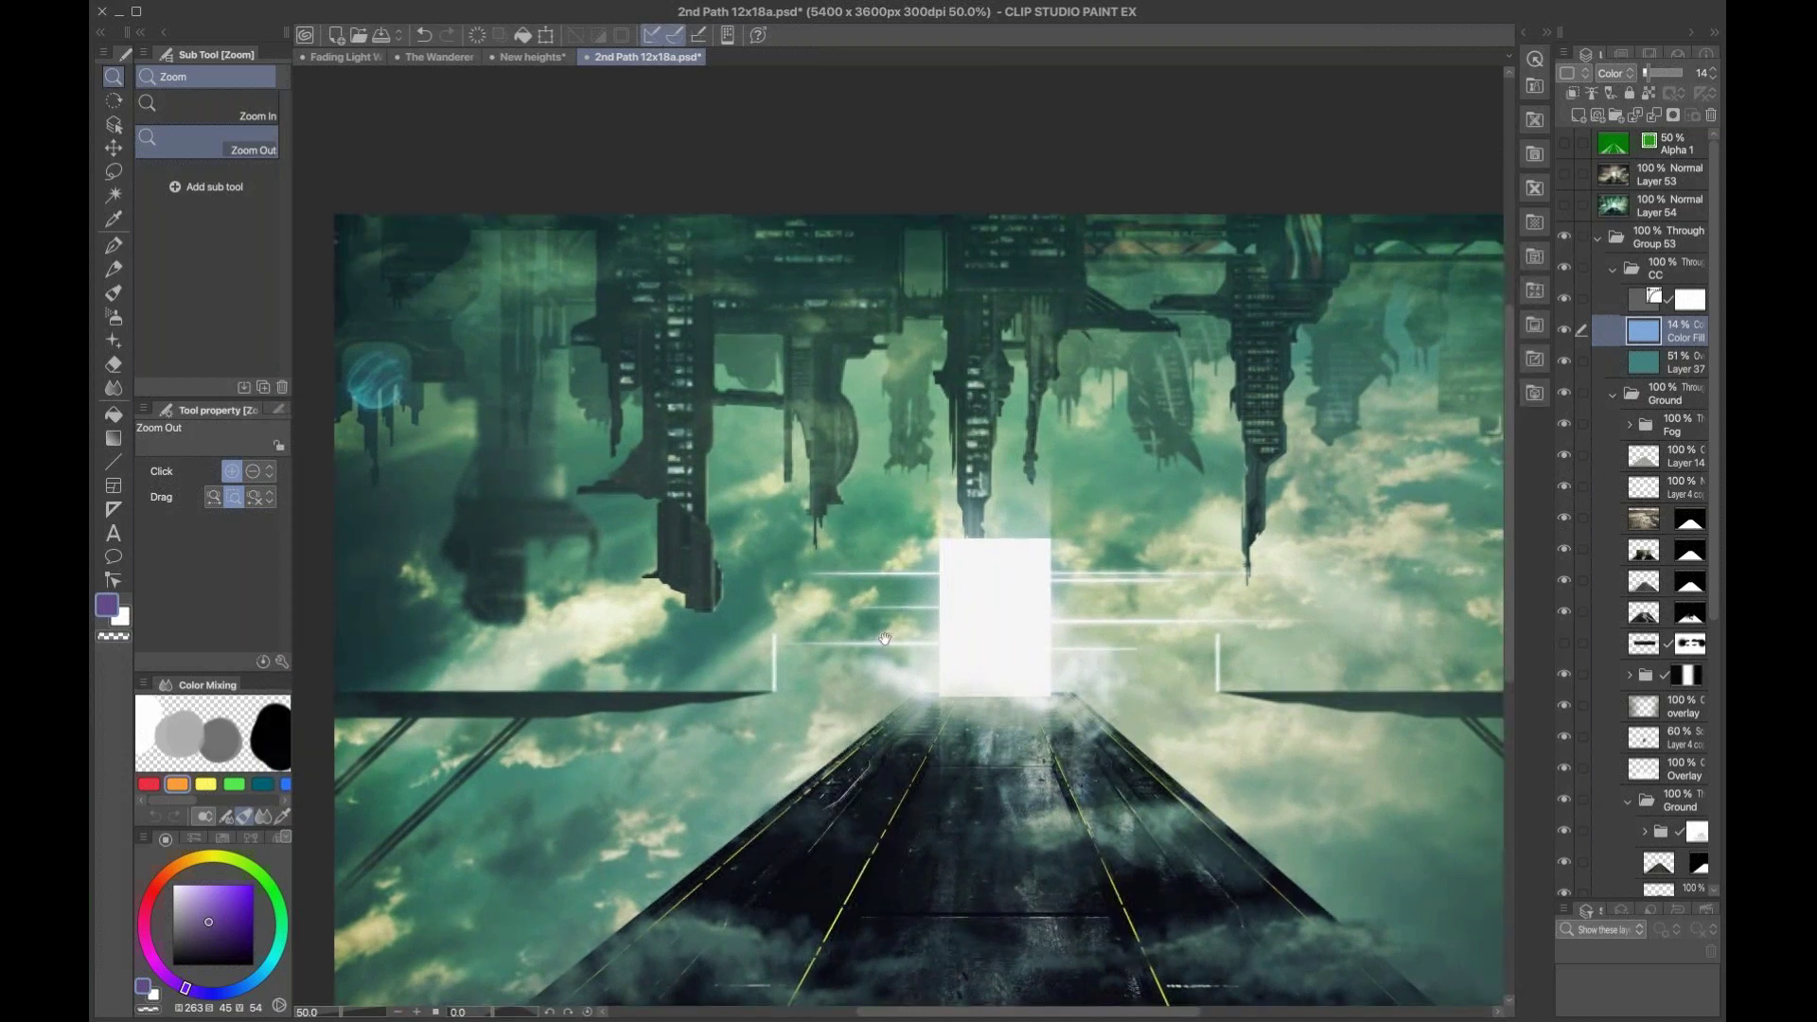
{"action": "scroll", "coordinate": [889, 636], "scroll_direction": "left", "scroll_amount": 2}
{"action": "scroll", "coordinate": [662, 473], "scroll_direction": "right", "scroll_amount": 1}
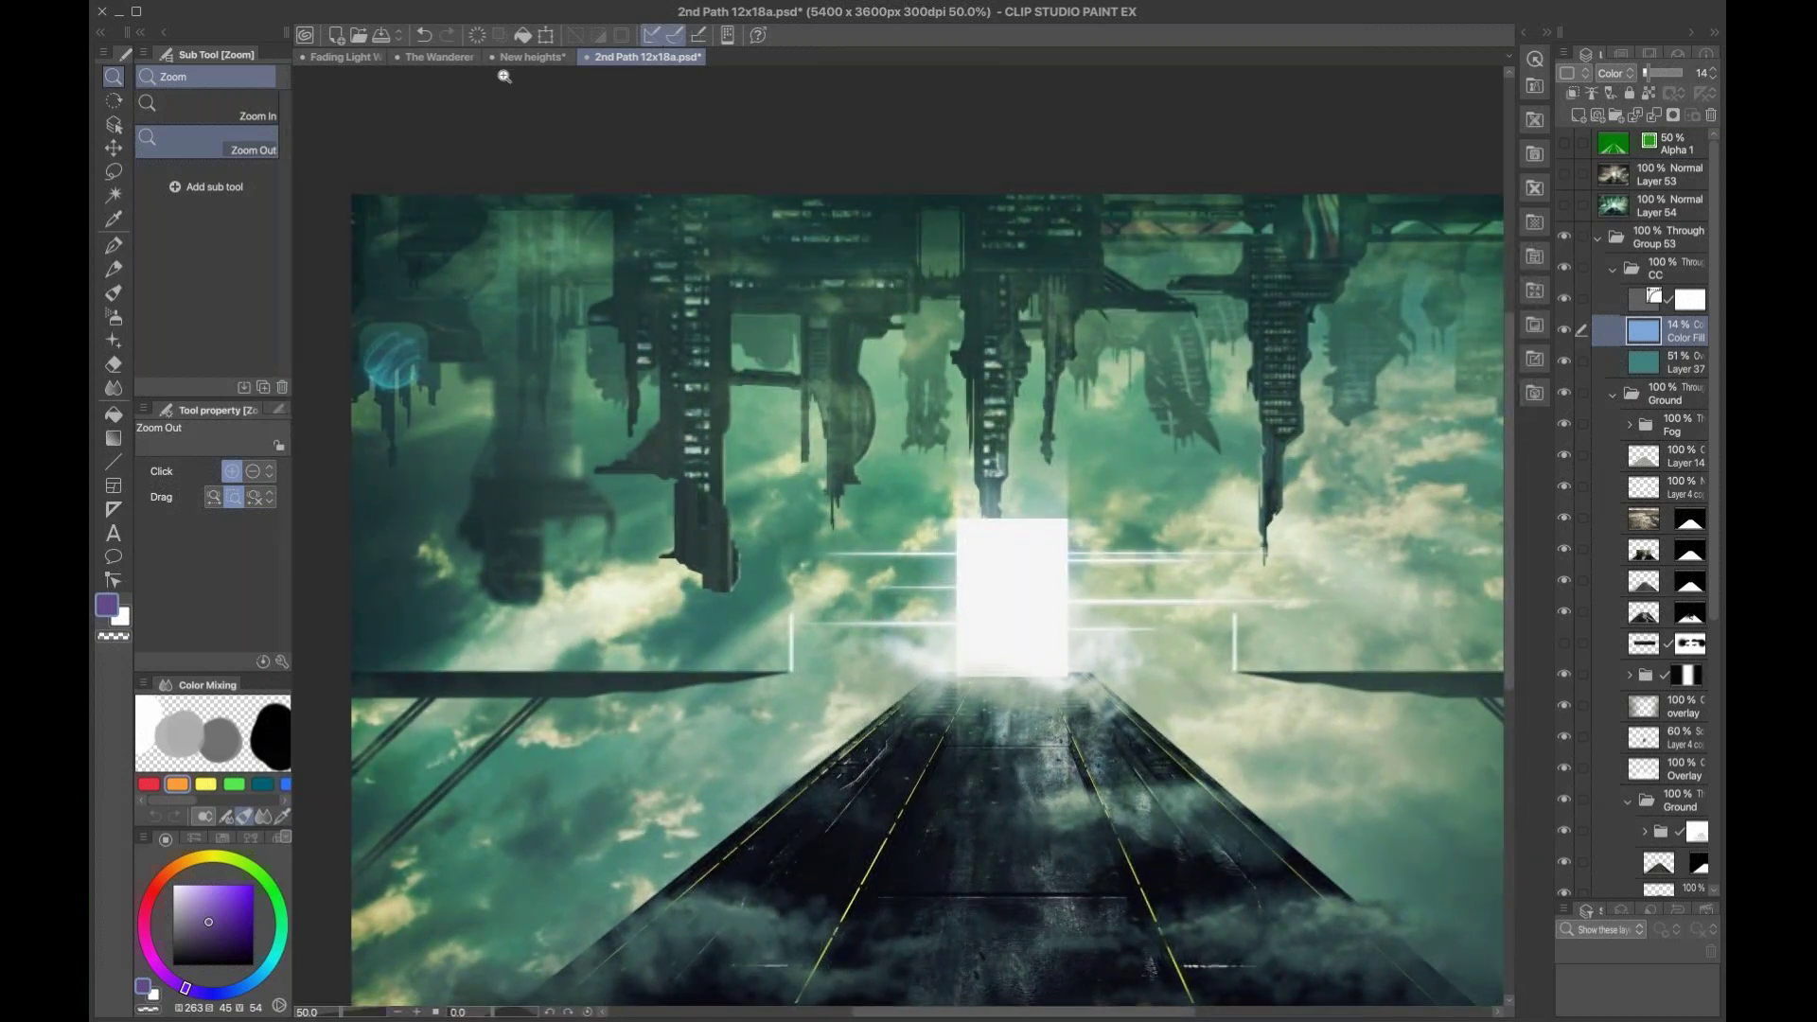
Step: Switch to the New heights painting and examine its sun, smoke trail and clouds, both close up and as a whole
{"action": "left_click", "coordinate": [545, 59]}
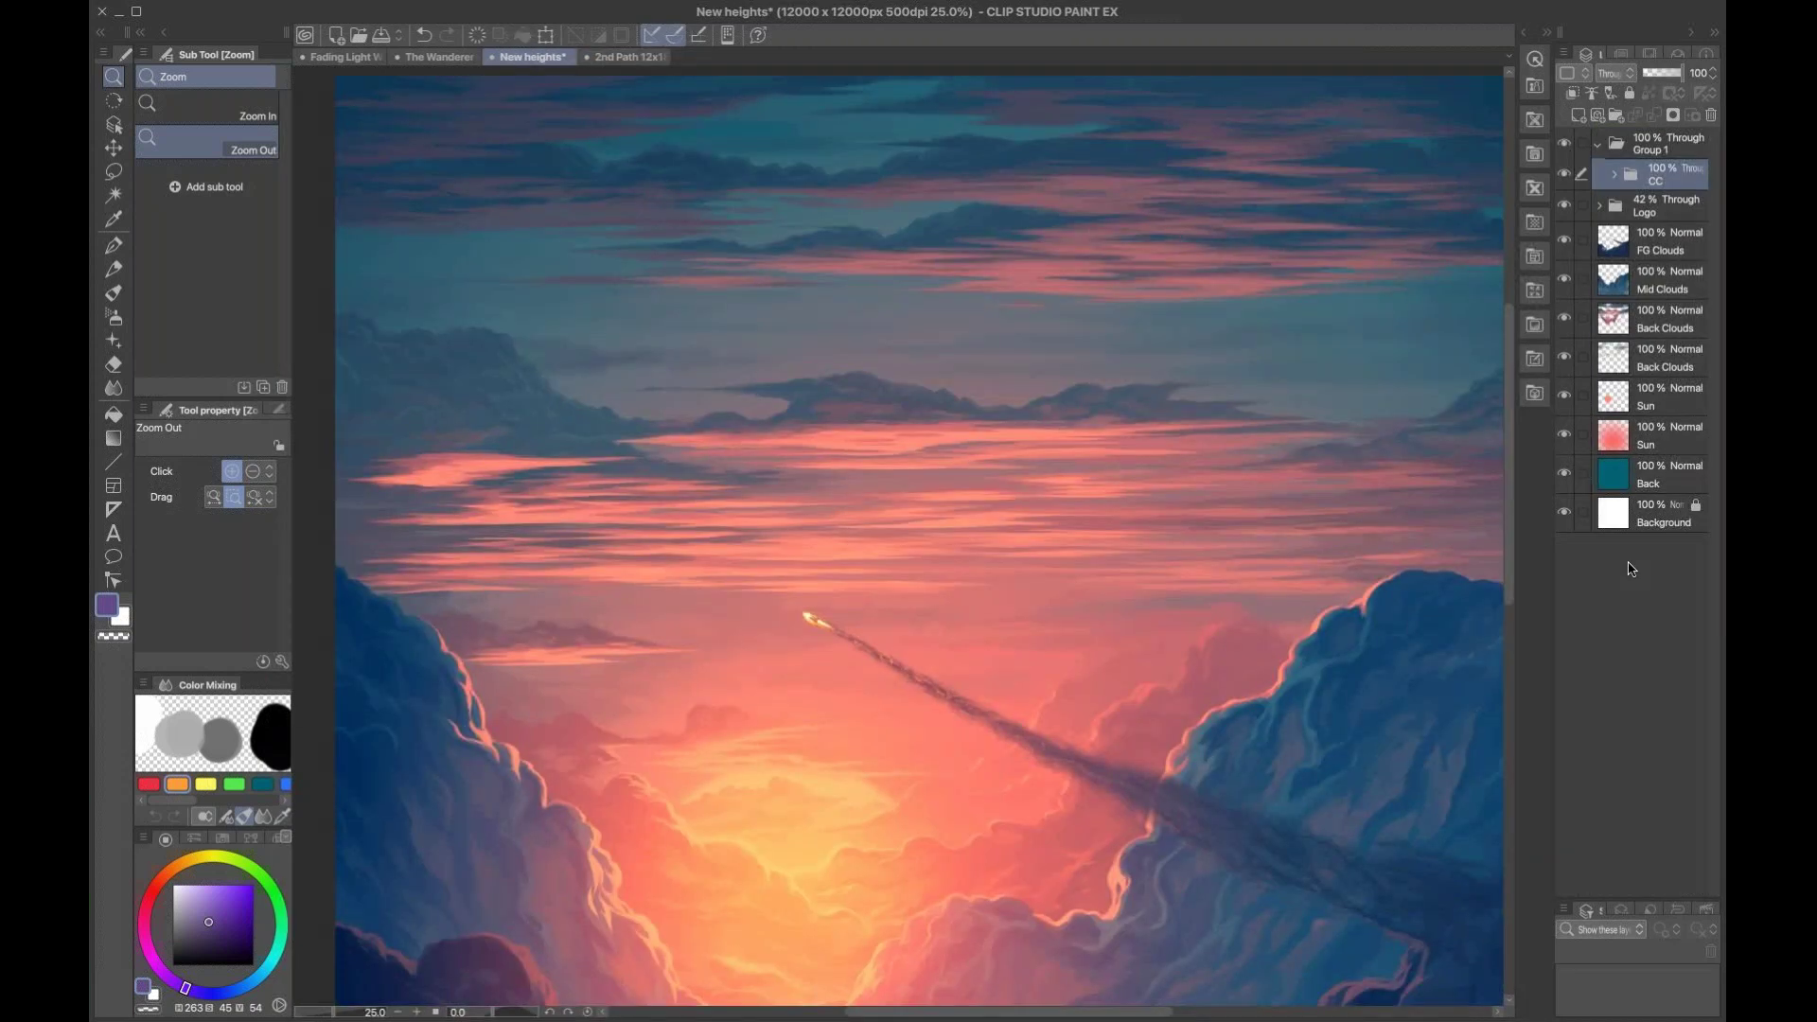
{"action": "scroll", "coordinate": [923, 605], "scroll_direction": "down", "scroll_amount": 2}
{"action": "left_click", "coordinate": [1044, 505], "text": "alt"}
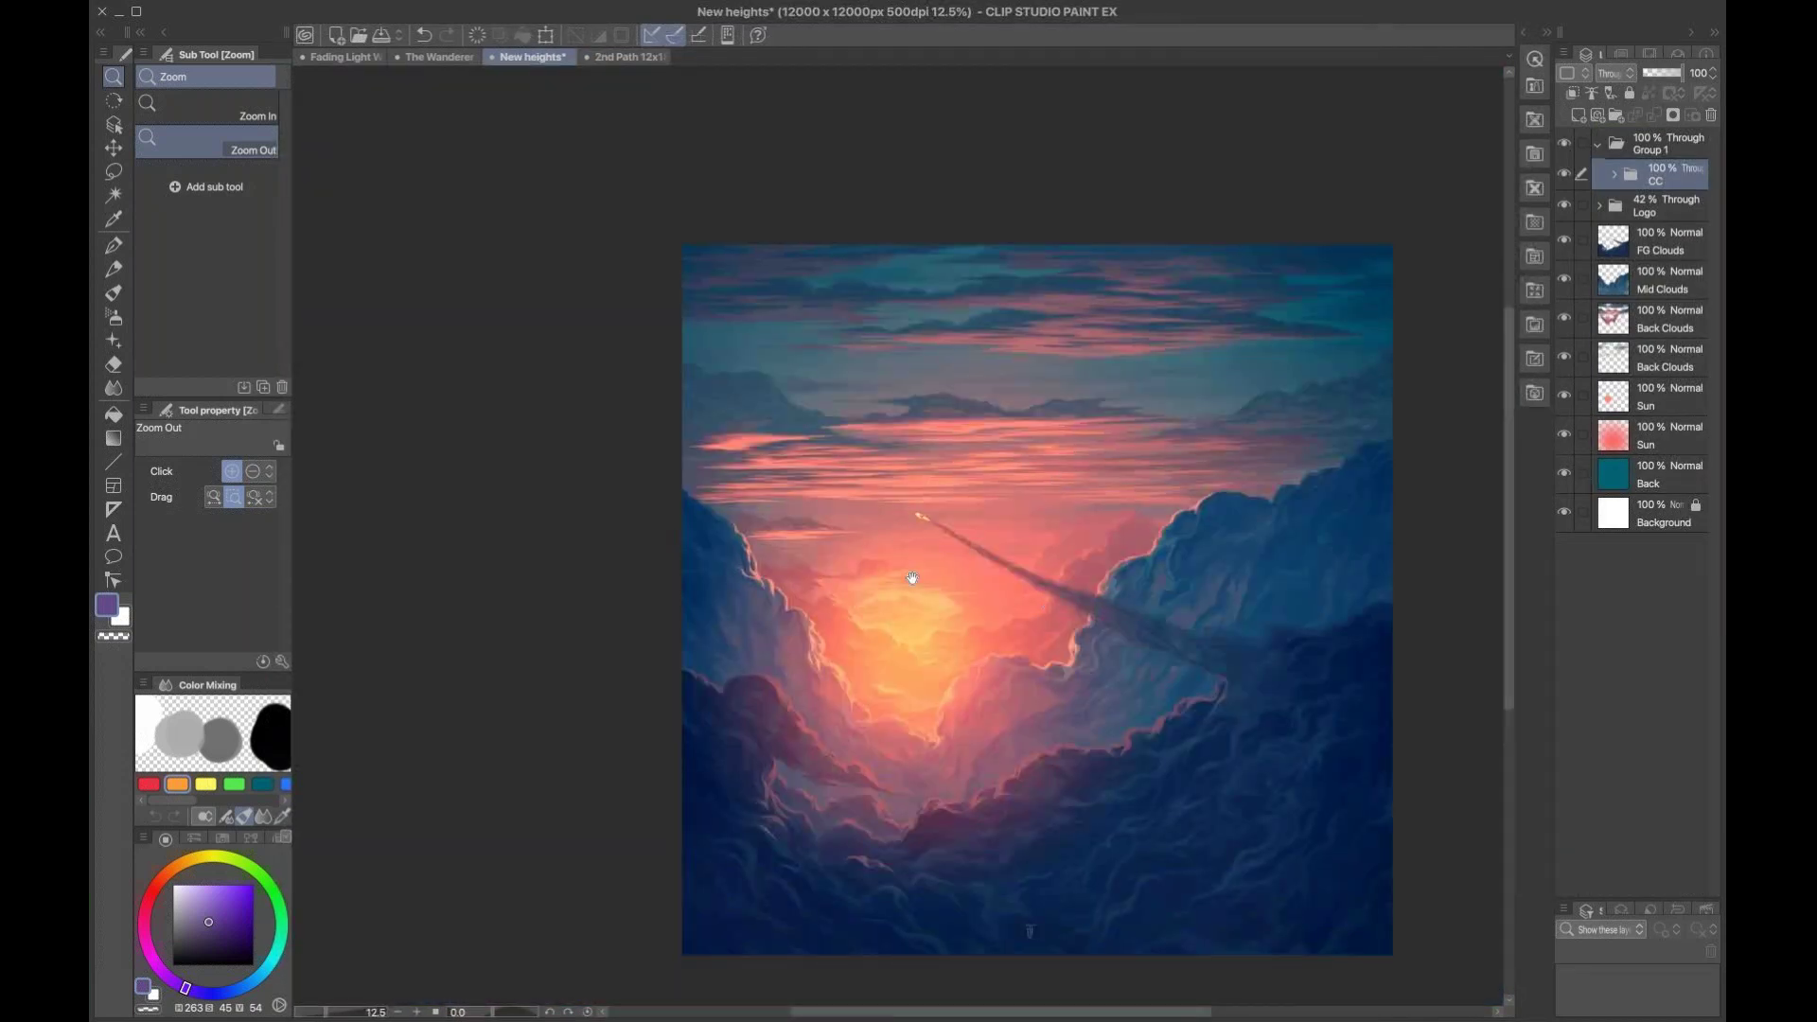
{"action": "scroll", "coordinate": [953, 523], "scroll_direction": "right", "scroll_amount": 3}
{"action": "left_click", "coordinate": [961, 488]}
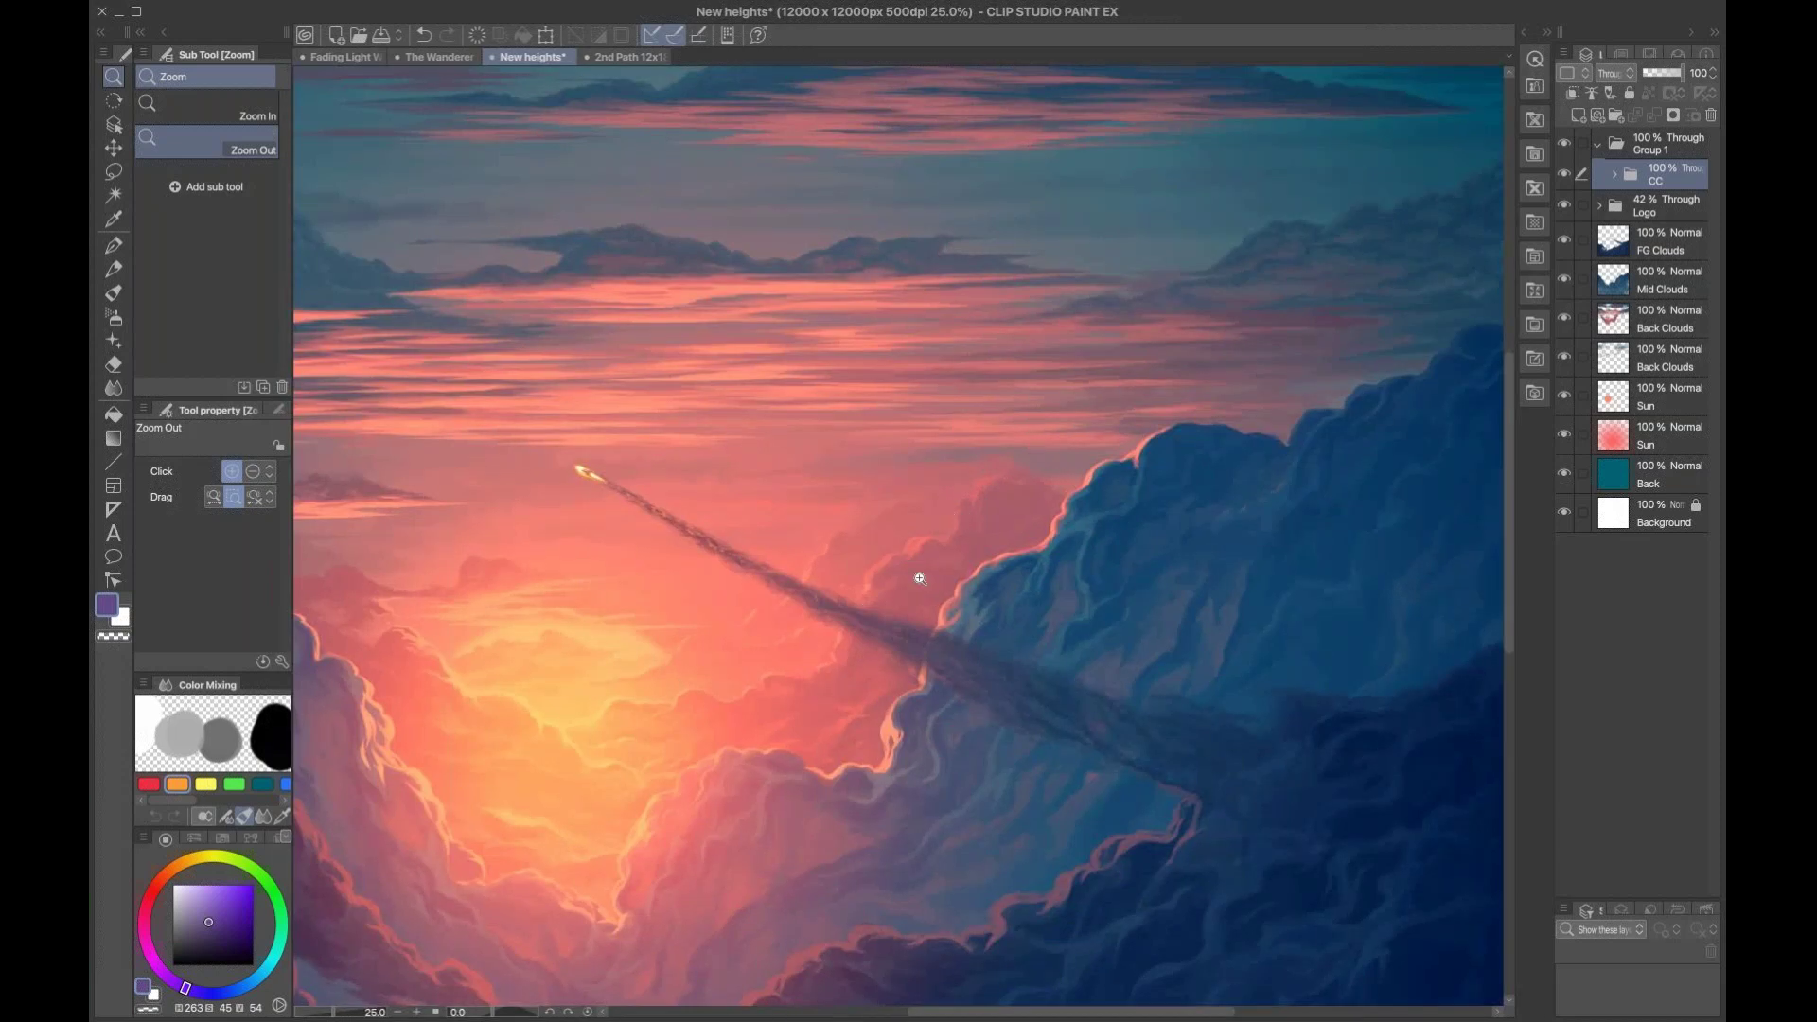
{"action": "left_click_drag", "start_coordinate": [701, 602], "coordinate": [525, 852]}
{"action": "scroll", "coordinate": [982, 482], "scroll_direction": "down", "scroll_amount": 5}
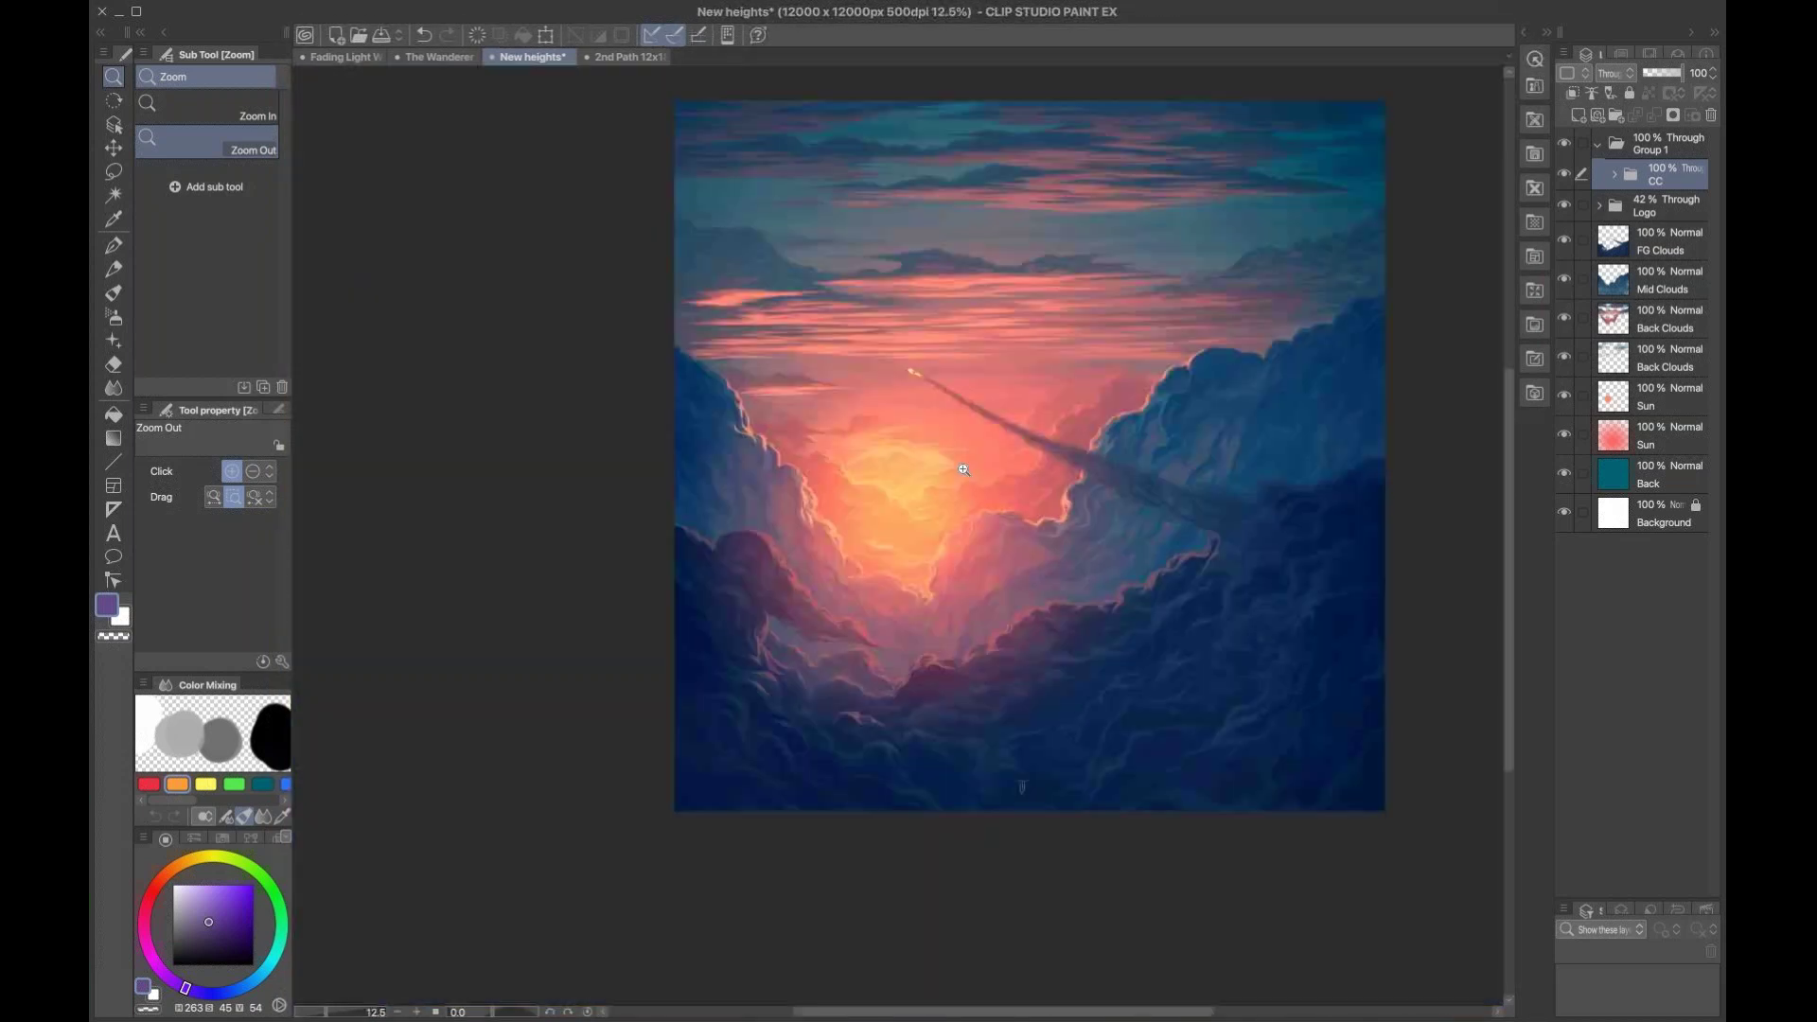
{"action": "left_click_drag", "start_coordinate": [963, 469], "coordinate": [862, 536]}
{"action": "scroll", "coordinate": [922, 492], "scroll_direction": "up", "scroll_amount": 2}
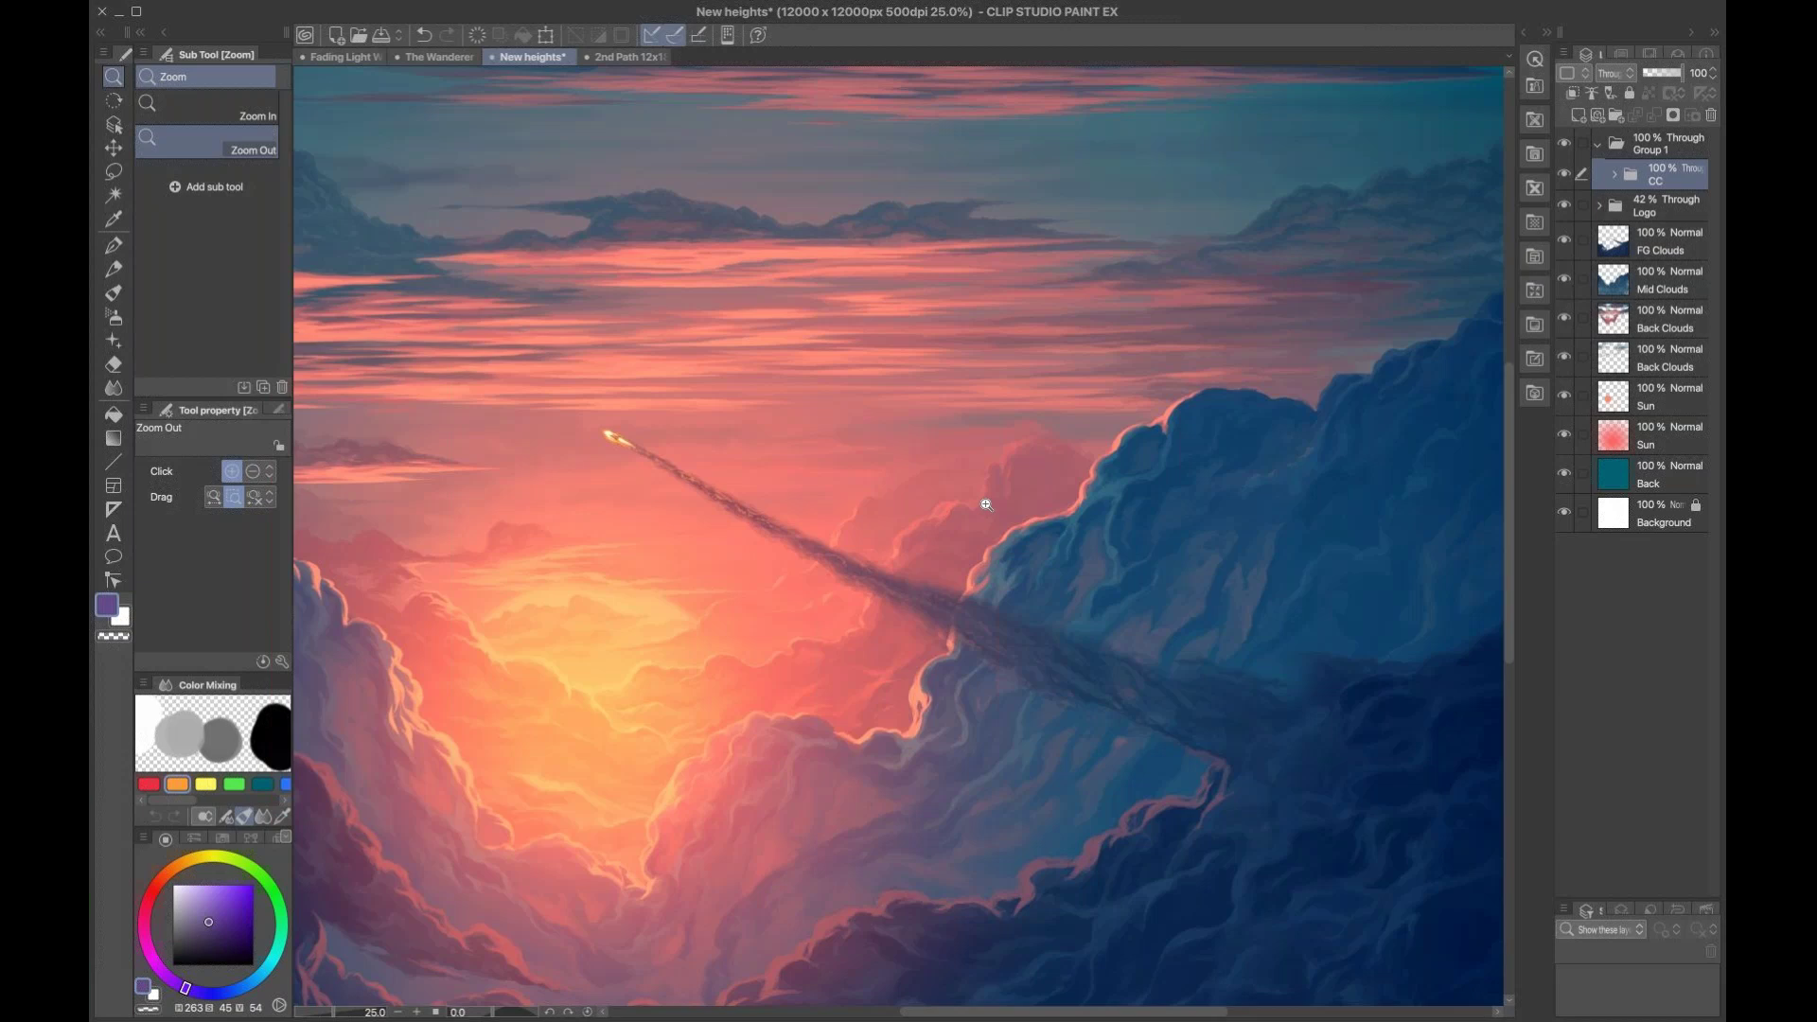
{"action": "scroll", "coordinate": [970, 546], "scroll_direction": "down", "scroll_amount": 2}
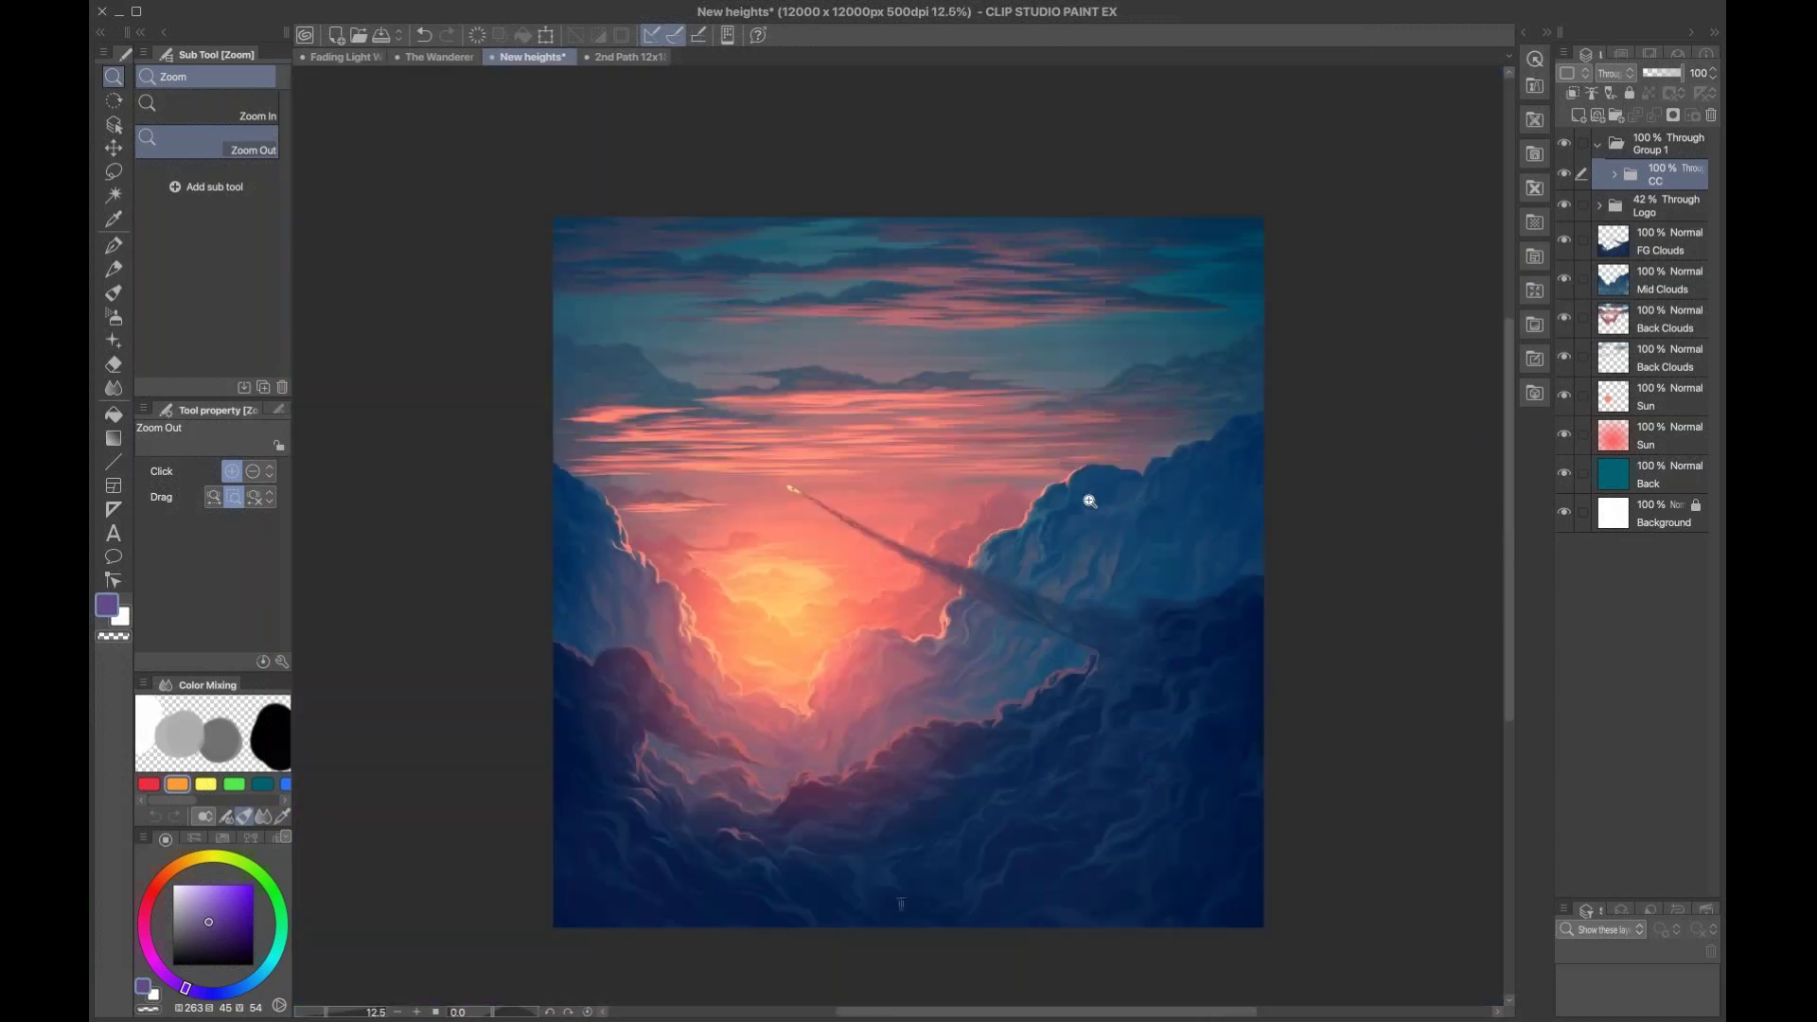
{"action": "left_click_drag", "start_coordinate": [907, 600], "coordinate": [954, 553]}
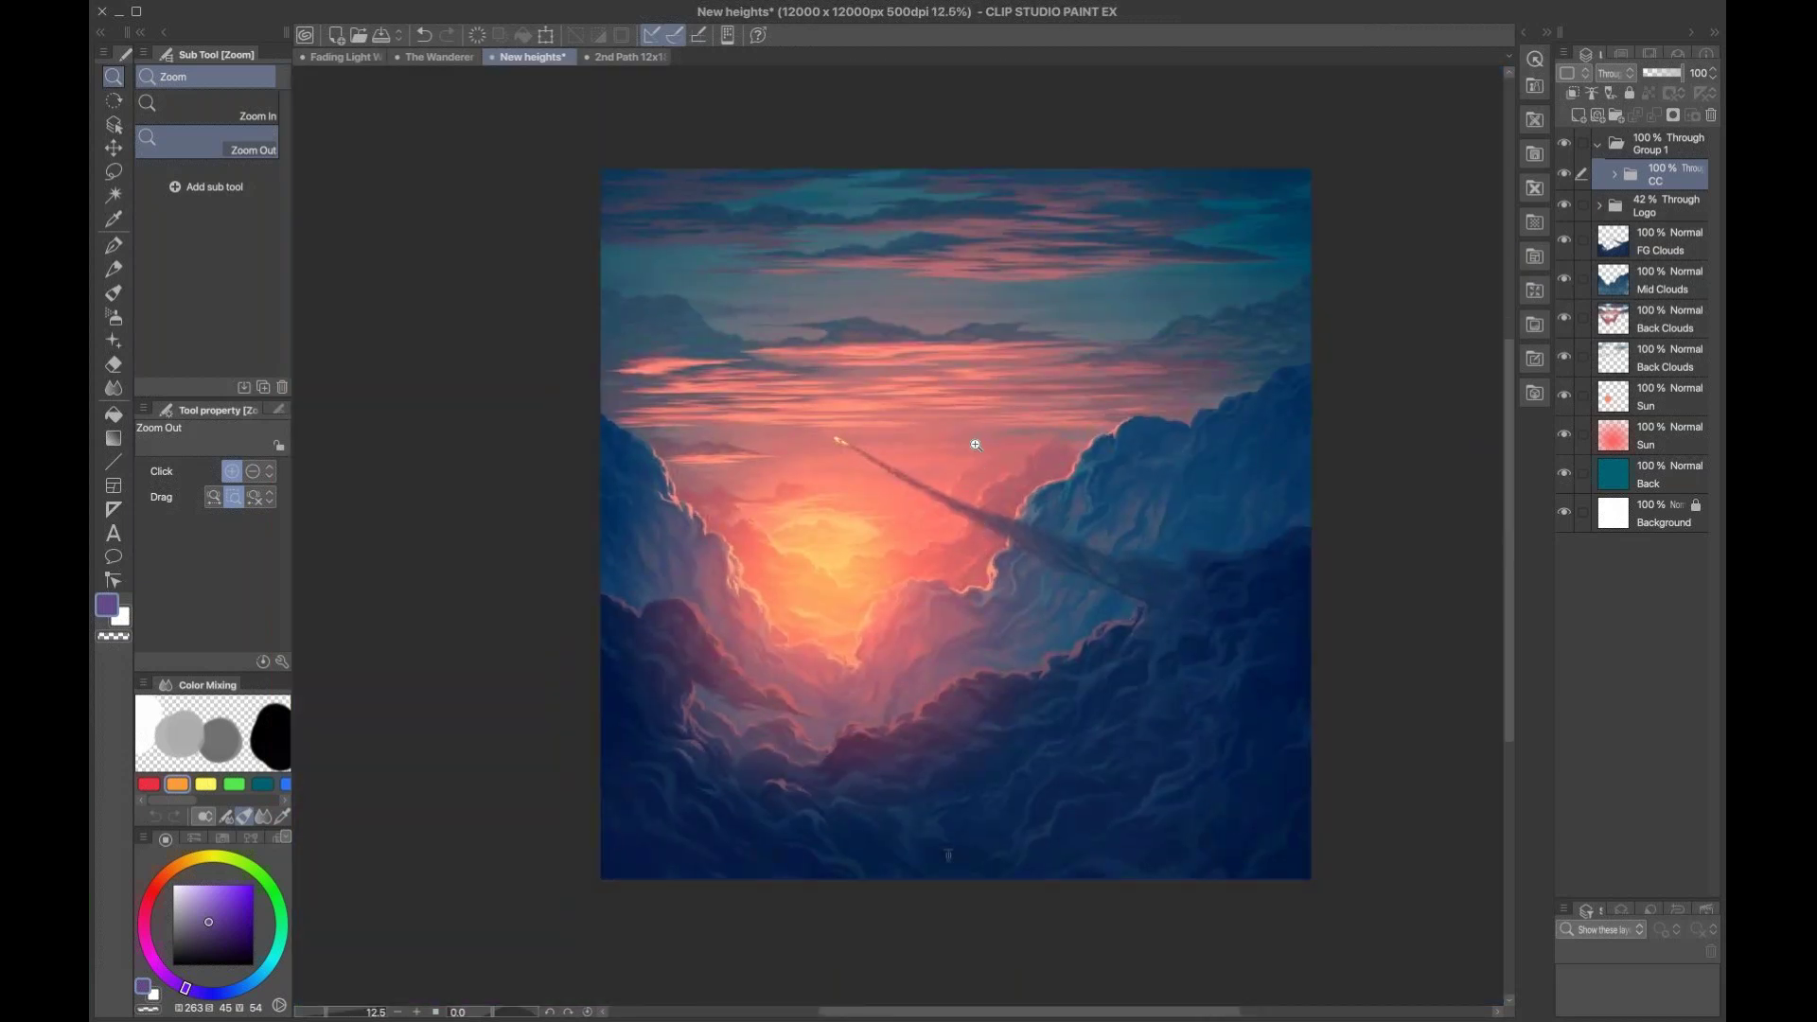
Step: Hide the FG Clouds and Mid Clouds layers to reveal the background layers of New heights
{"action": "left_click", "coordinate": [1651, 248]}
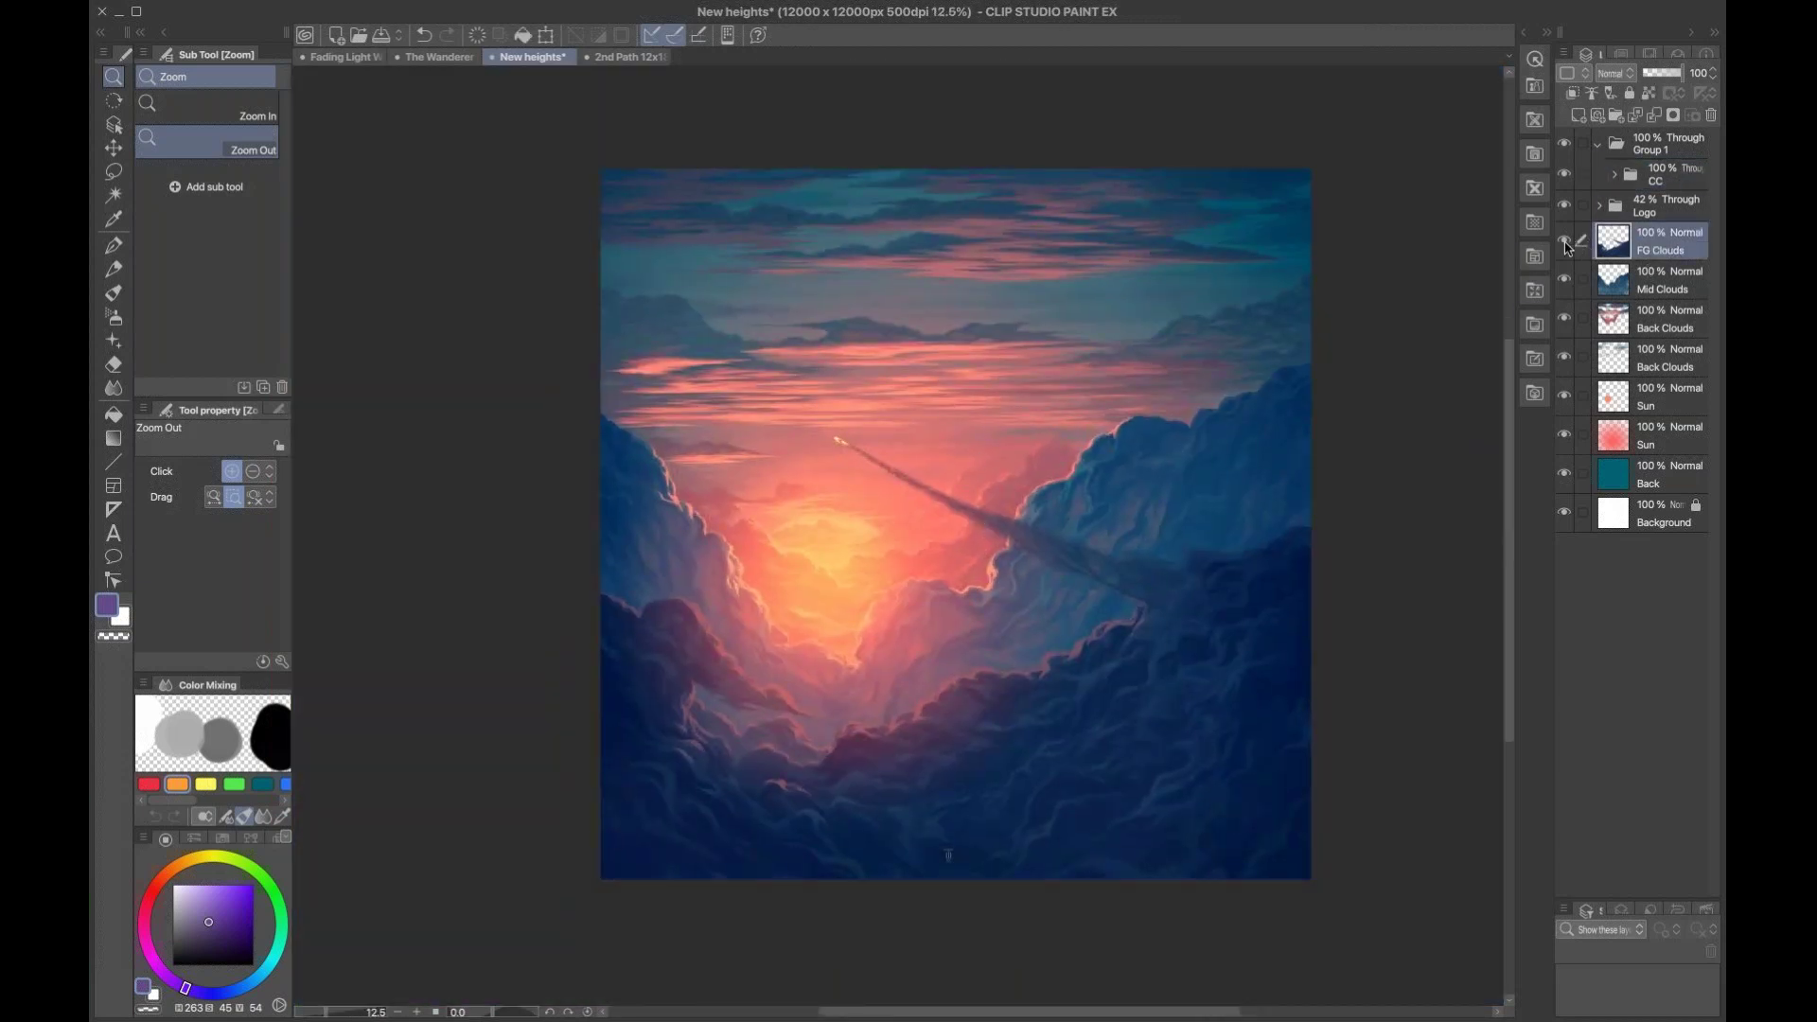
{"action": "left_click", "coordinate": [1563, 243]}
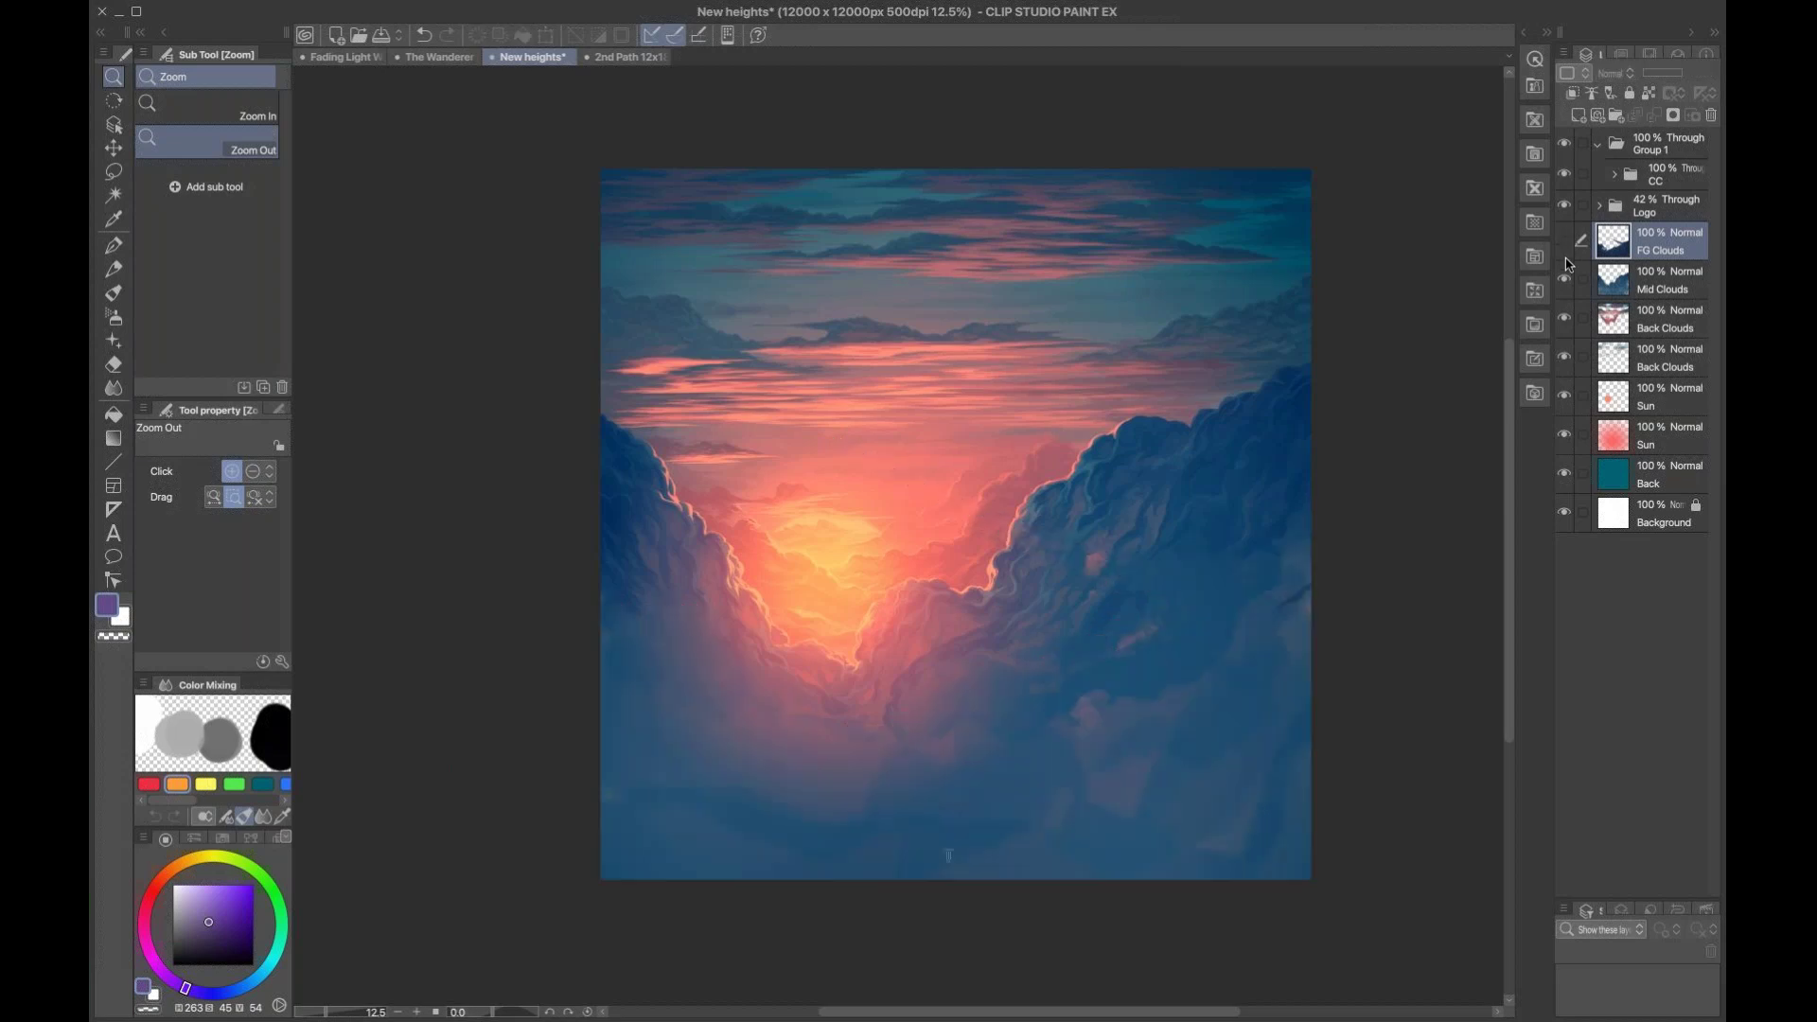
{"action": "left_click", "coordinate": [1563, 281]}
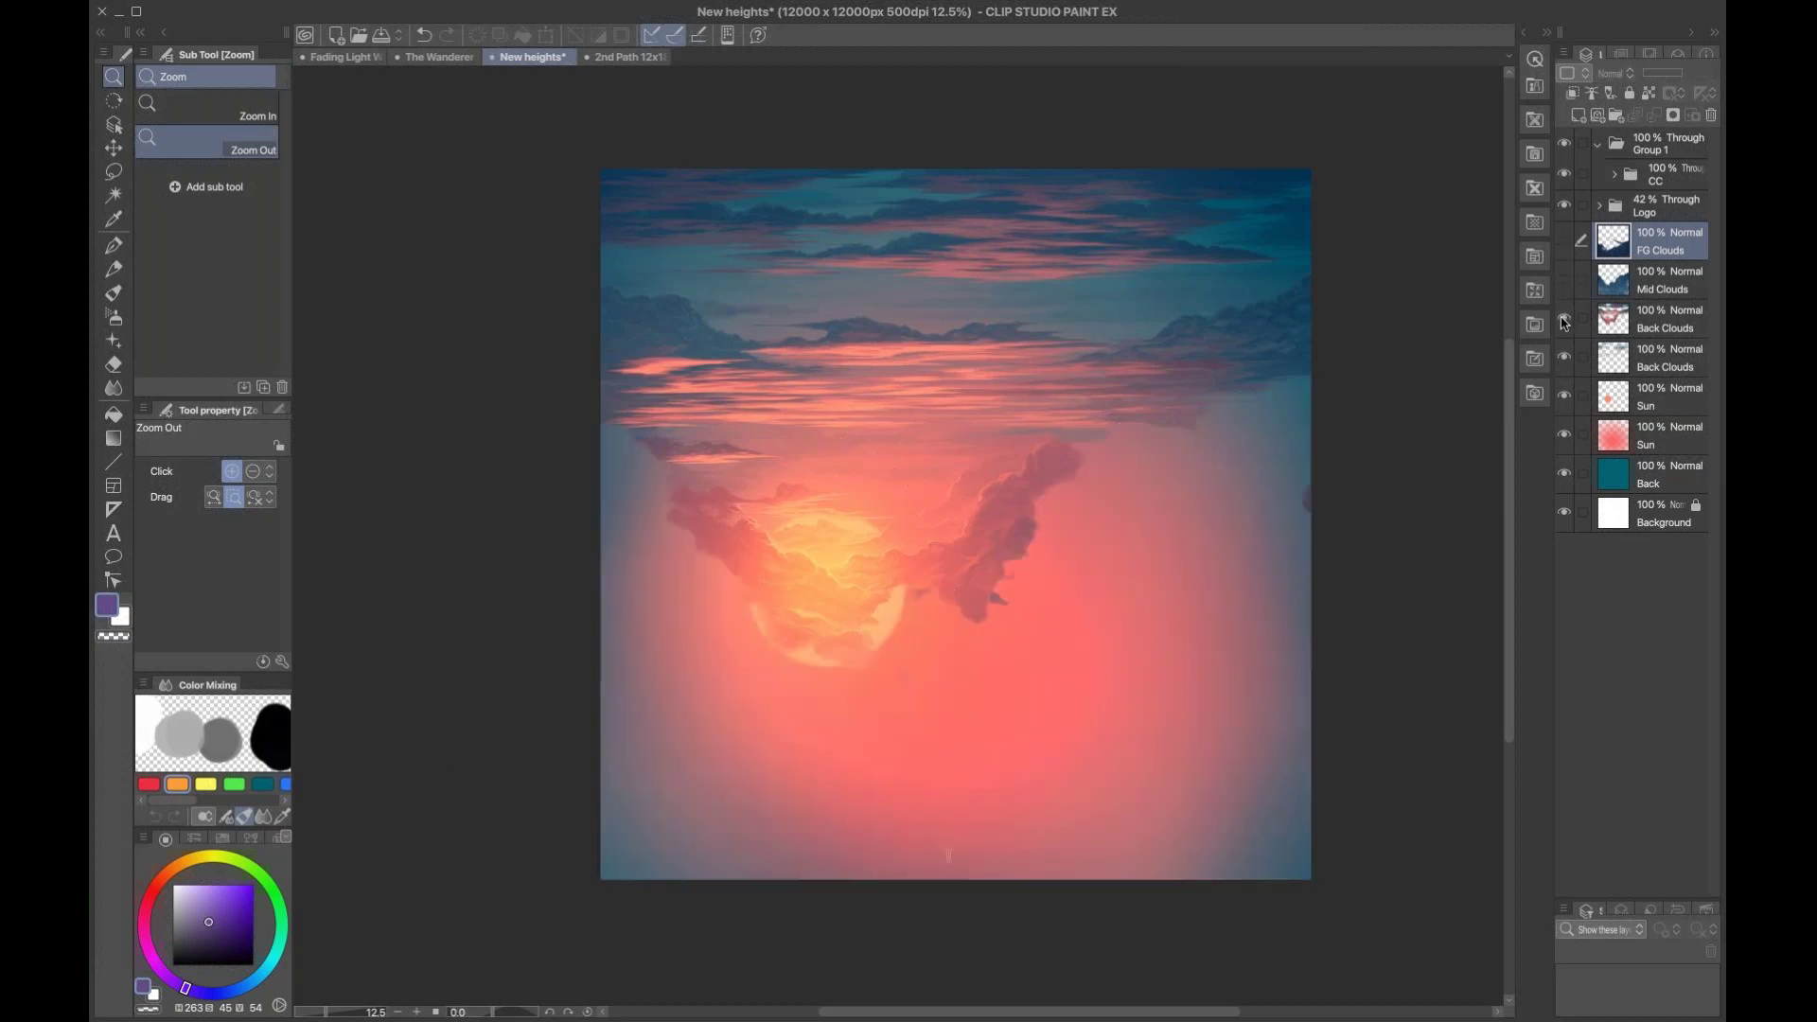
Step: Hide both Back Clouds layers, both Sun layers and the CC folder to view only the flat background colour
{"action": "left_click", "coordinate": [1563, 320]}
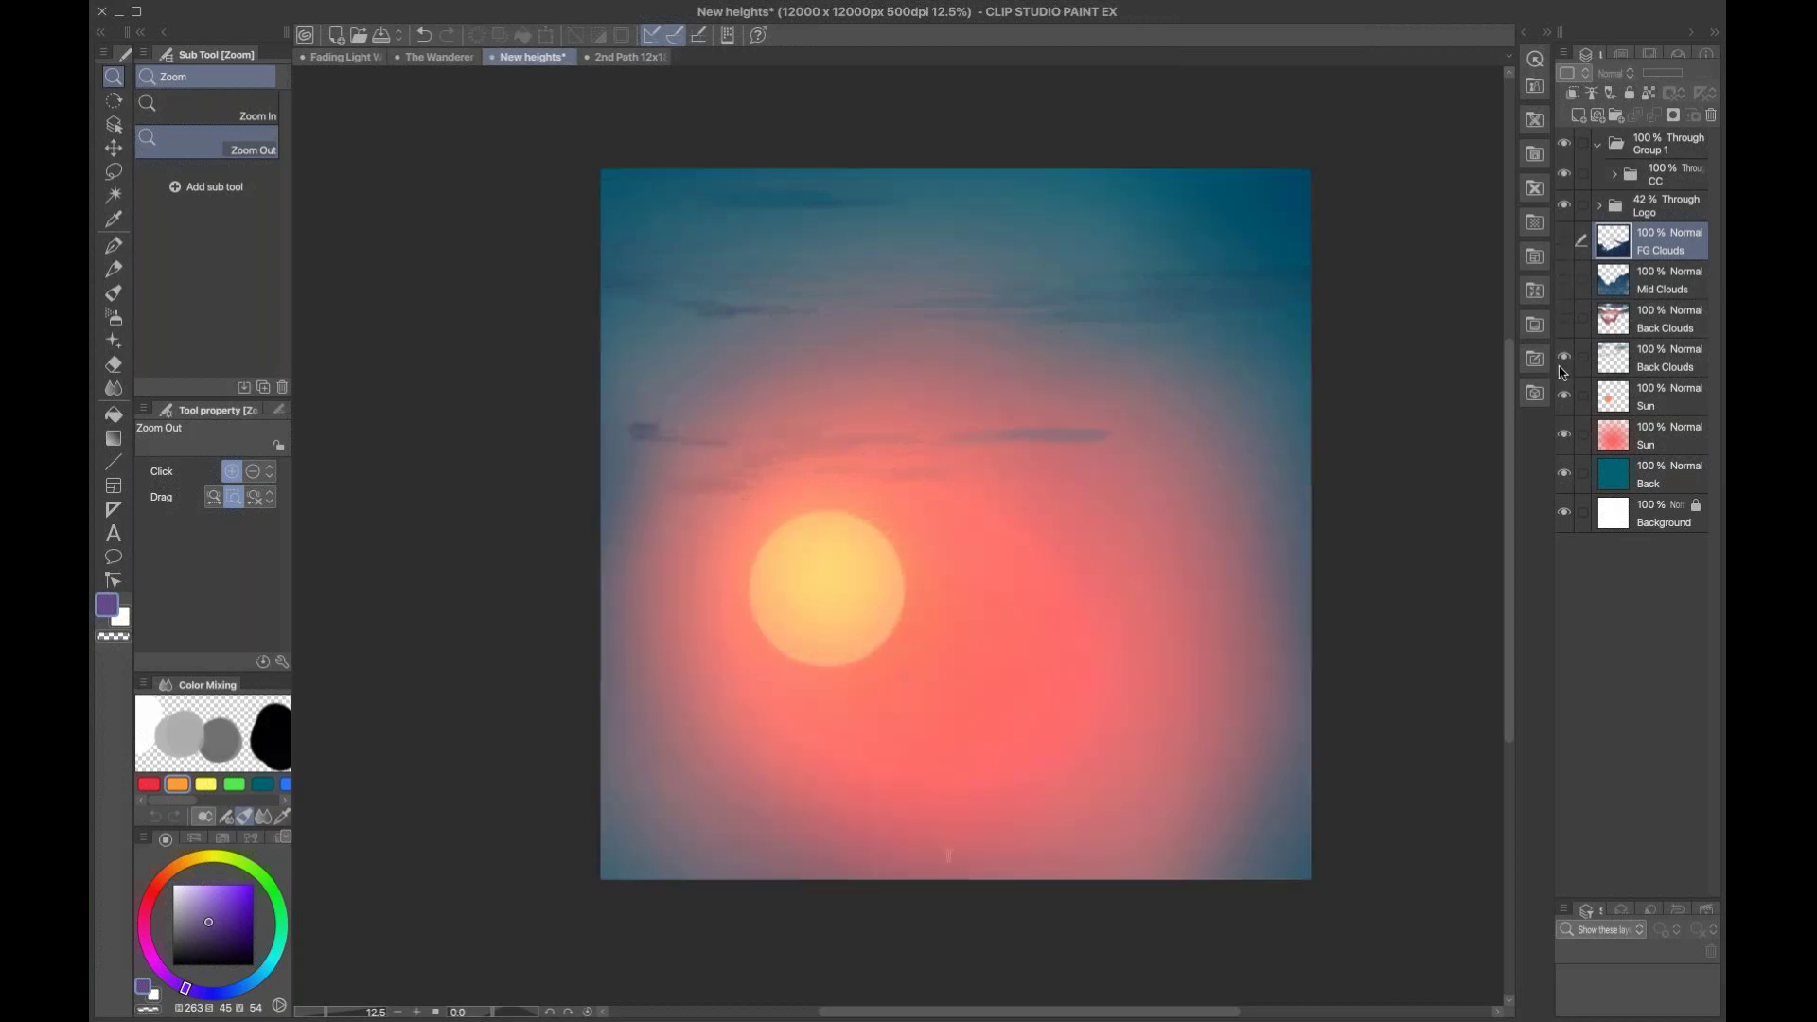
{"action": "left_click", "coordinate": [1576, 360]}
{"action": "left_click", "coordinate": [1565, 358]}
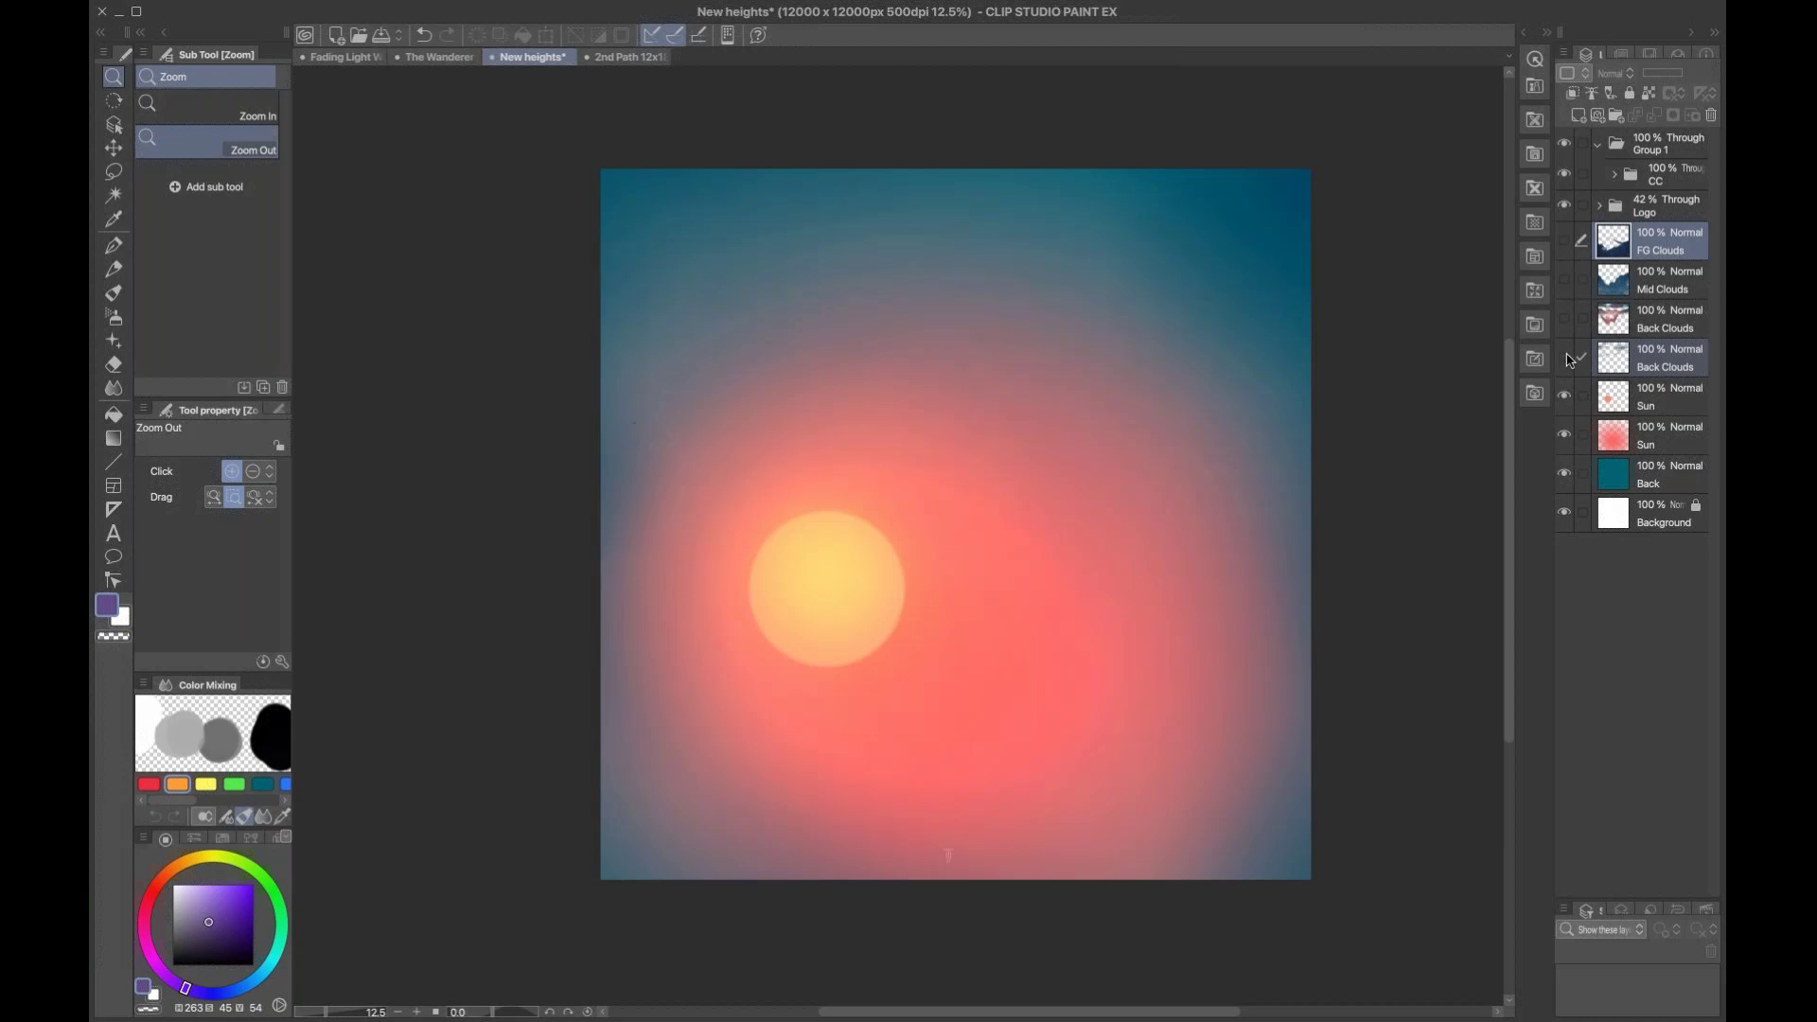
{"action": "left_click", "coordinate": [1564, 397]}
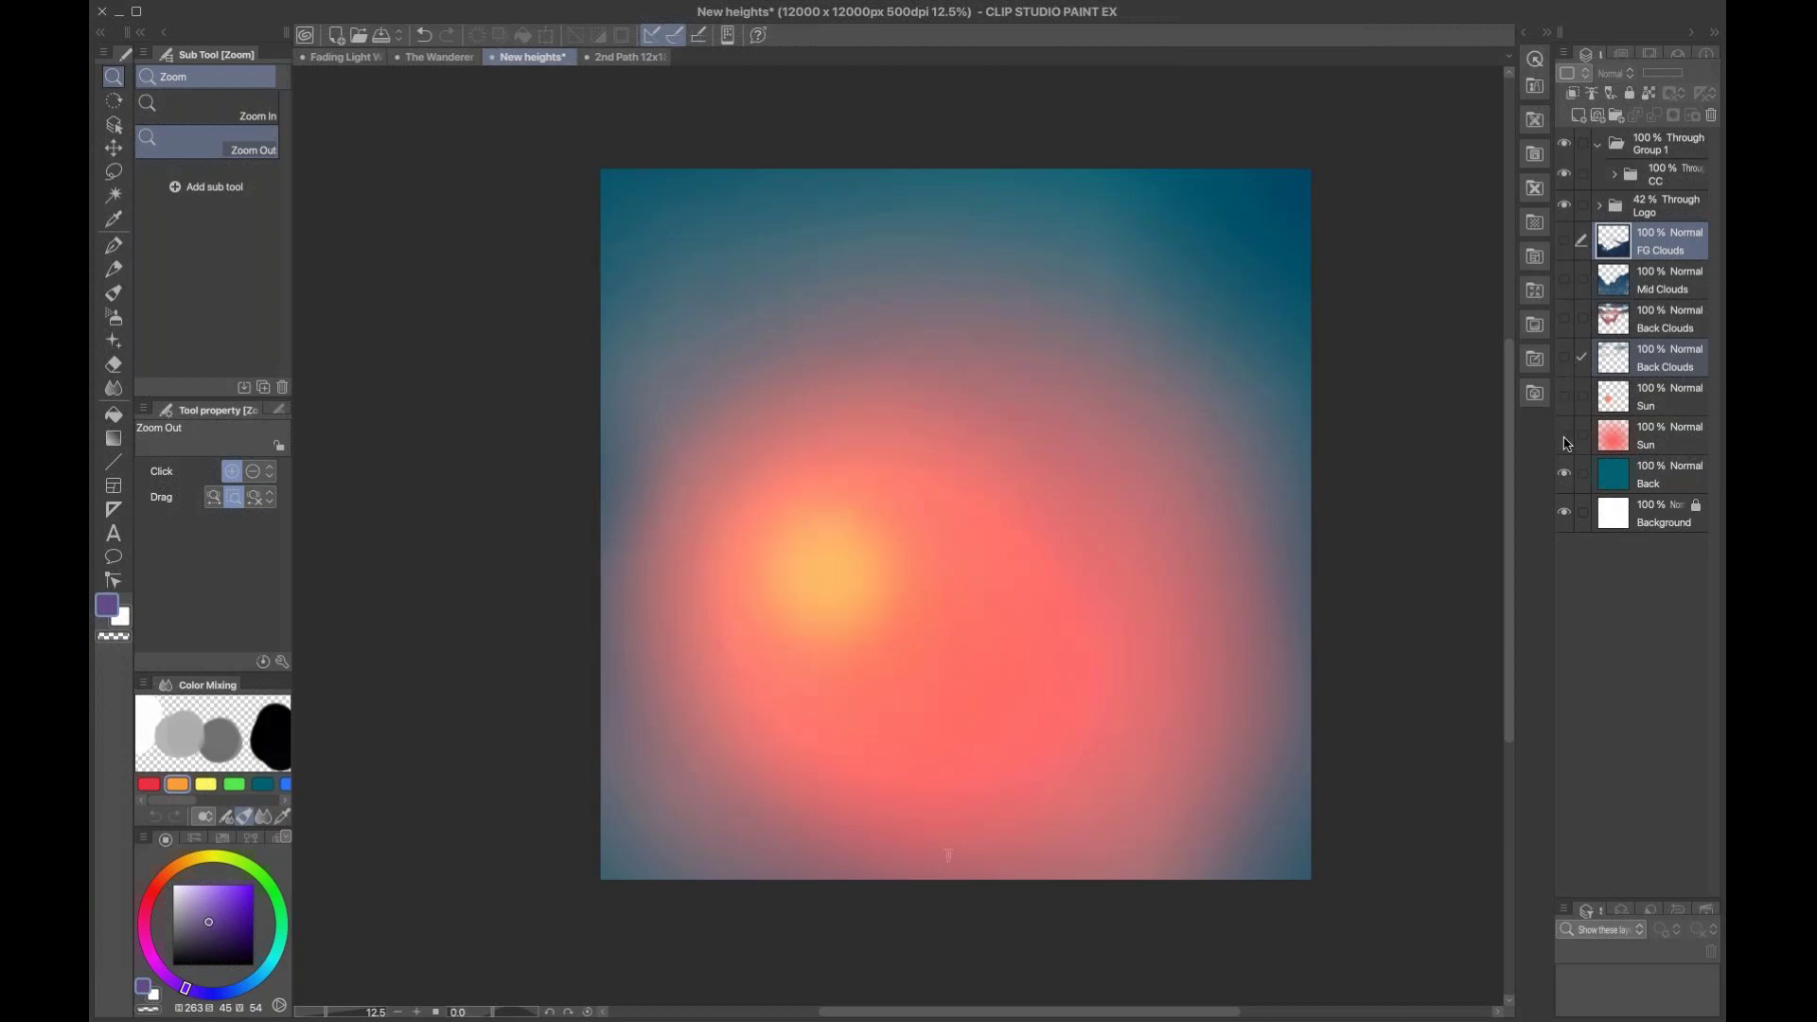
{"action": "left_click", "coordinate": [1564, 435]}
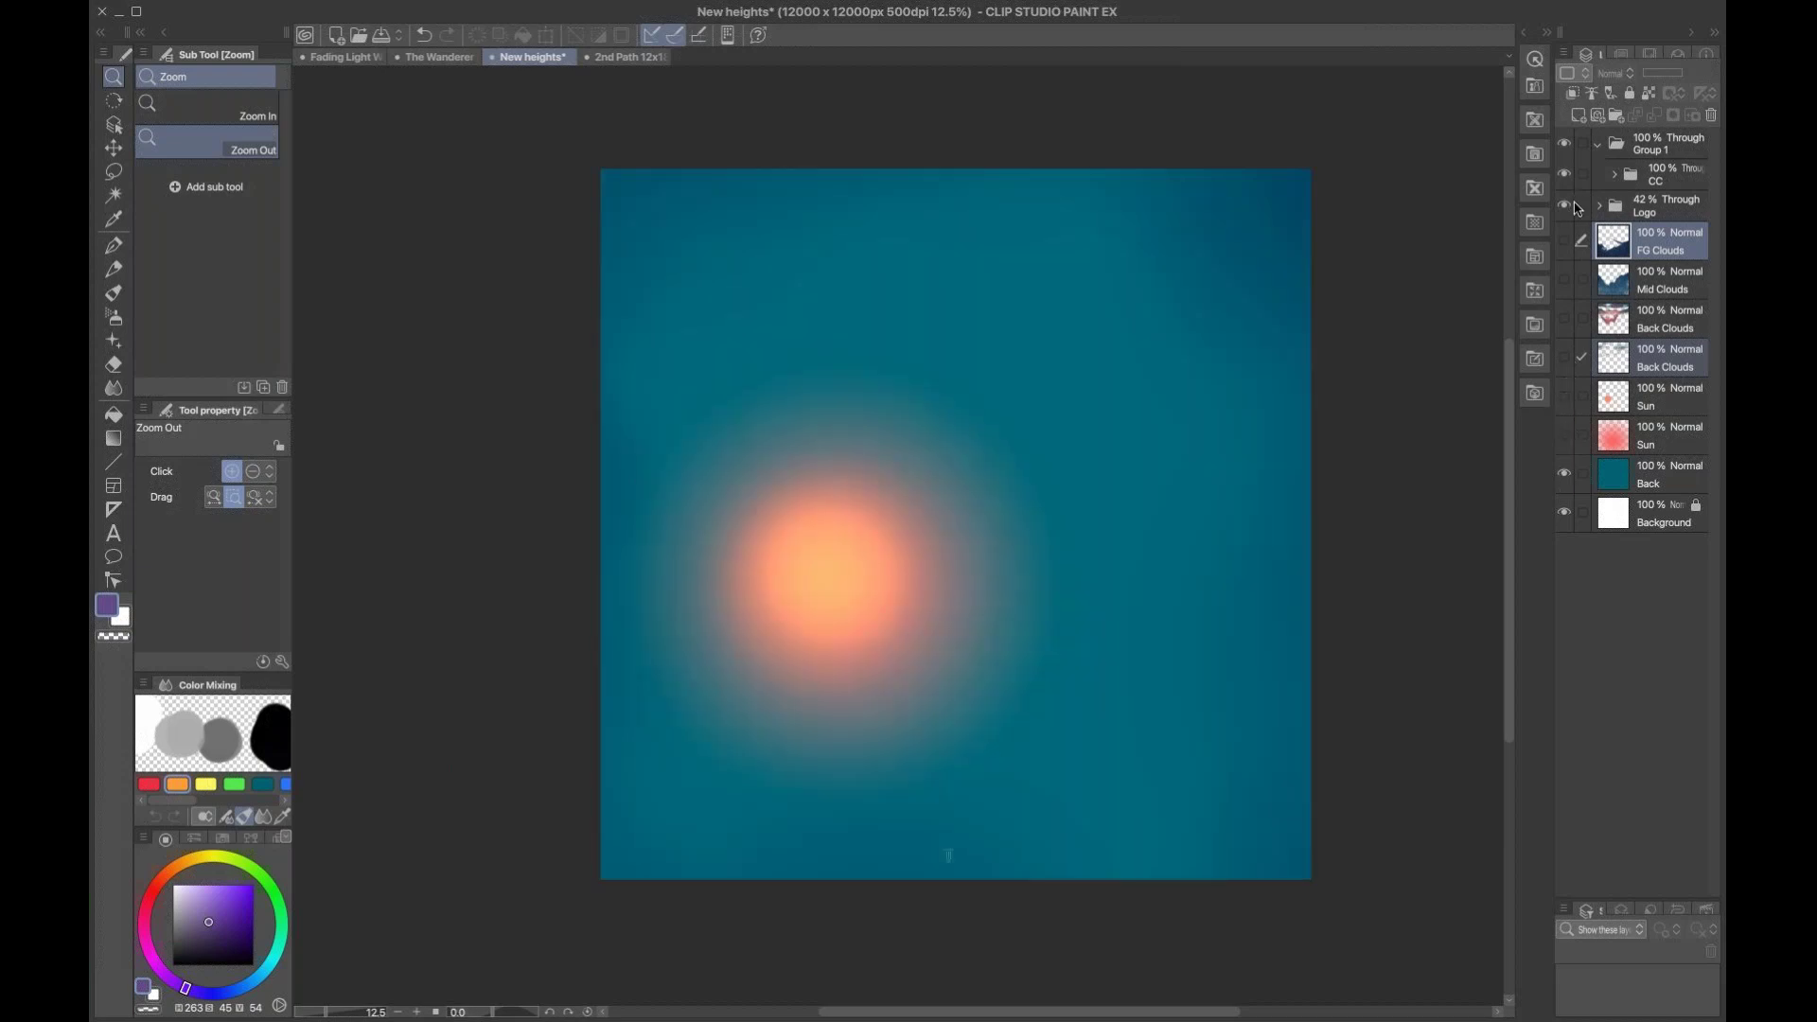
{"action": "left_click", "coordinate": [1564, 174]}
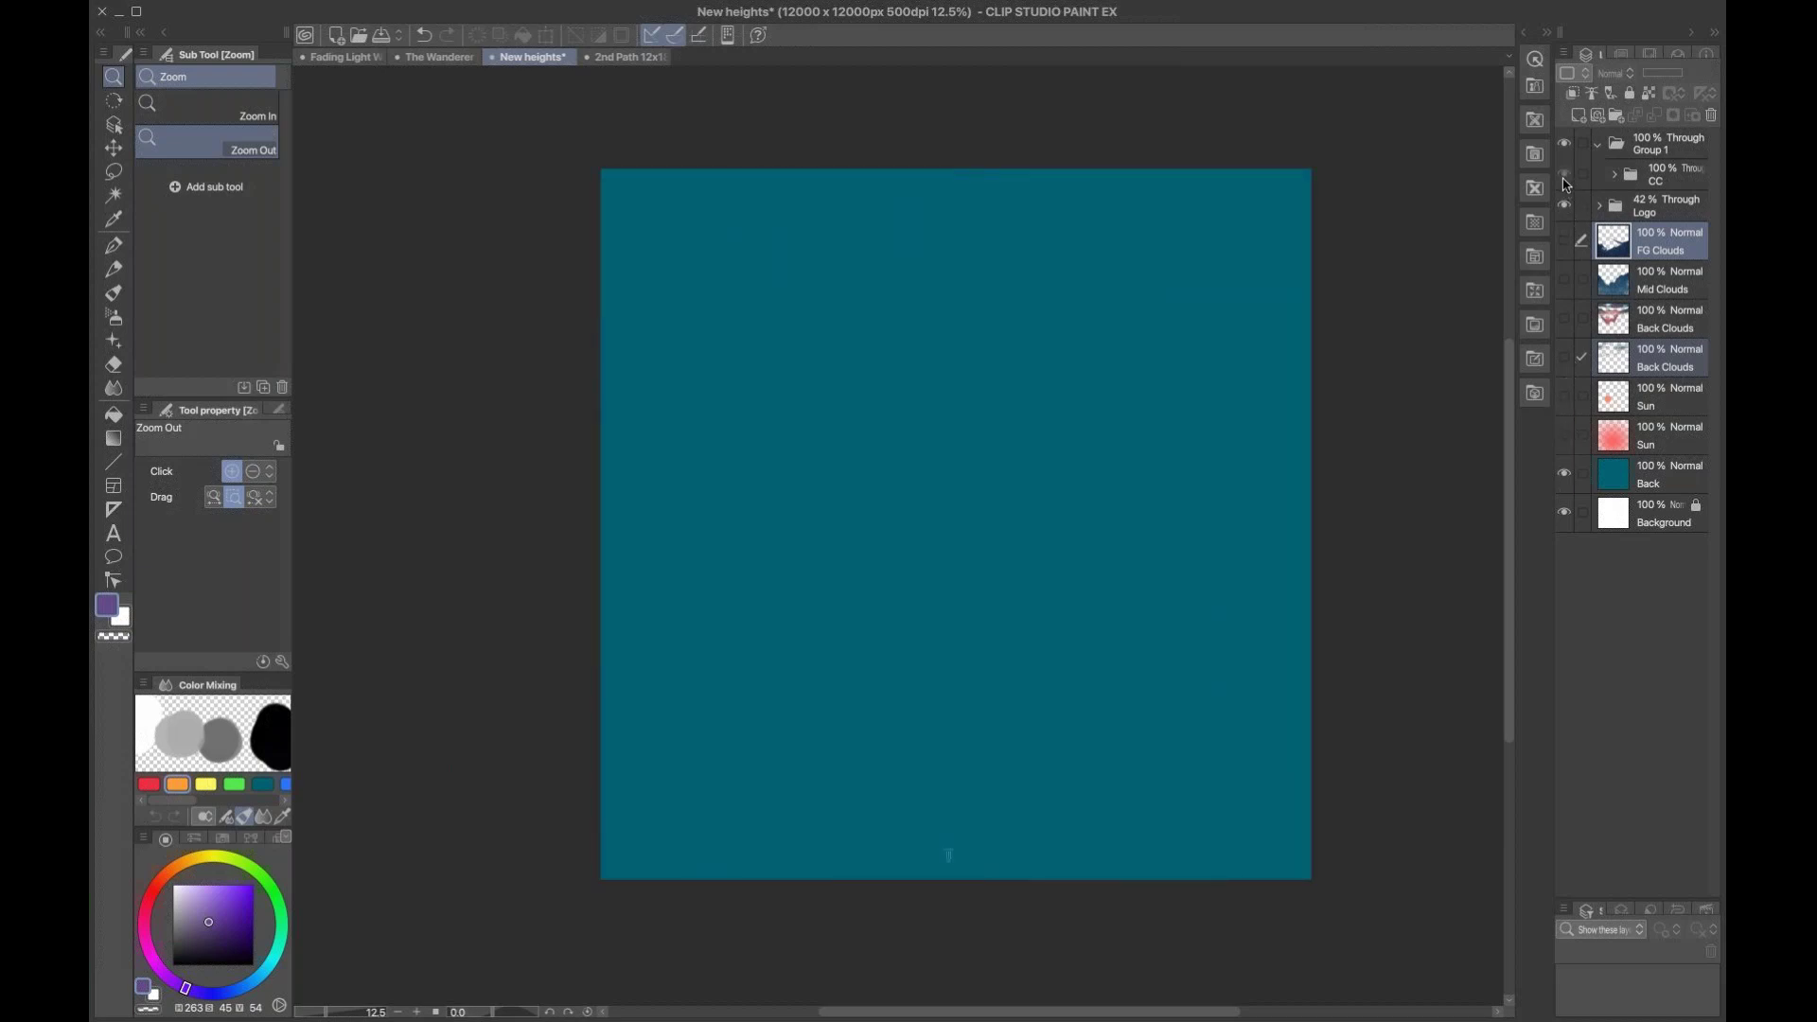
Step: Show the CC folder and all Sun, Back Clouds, Mid Clouds and FG Clouds layers, and make FG Clouds active
{"action": "left_click", "coordinate": [1564, 436]}
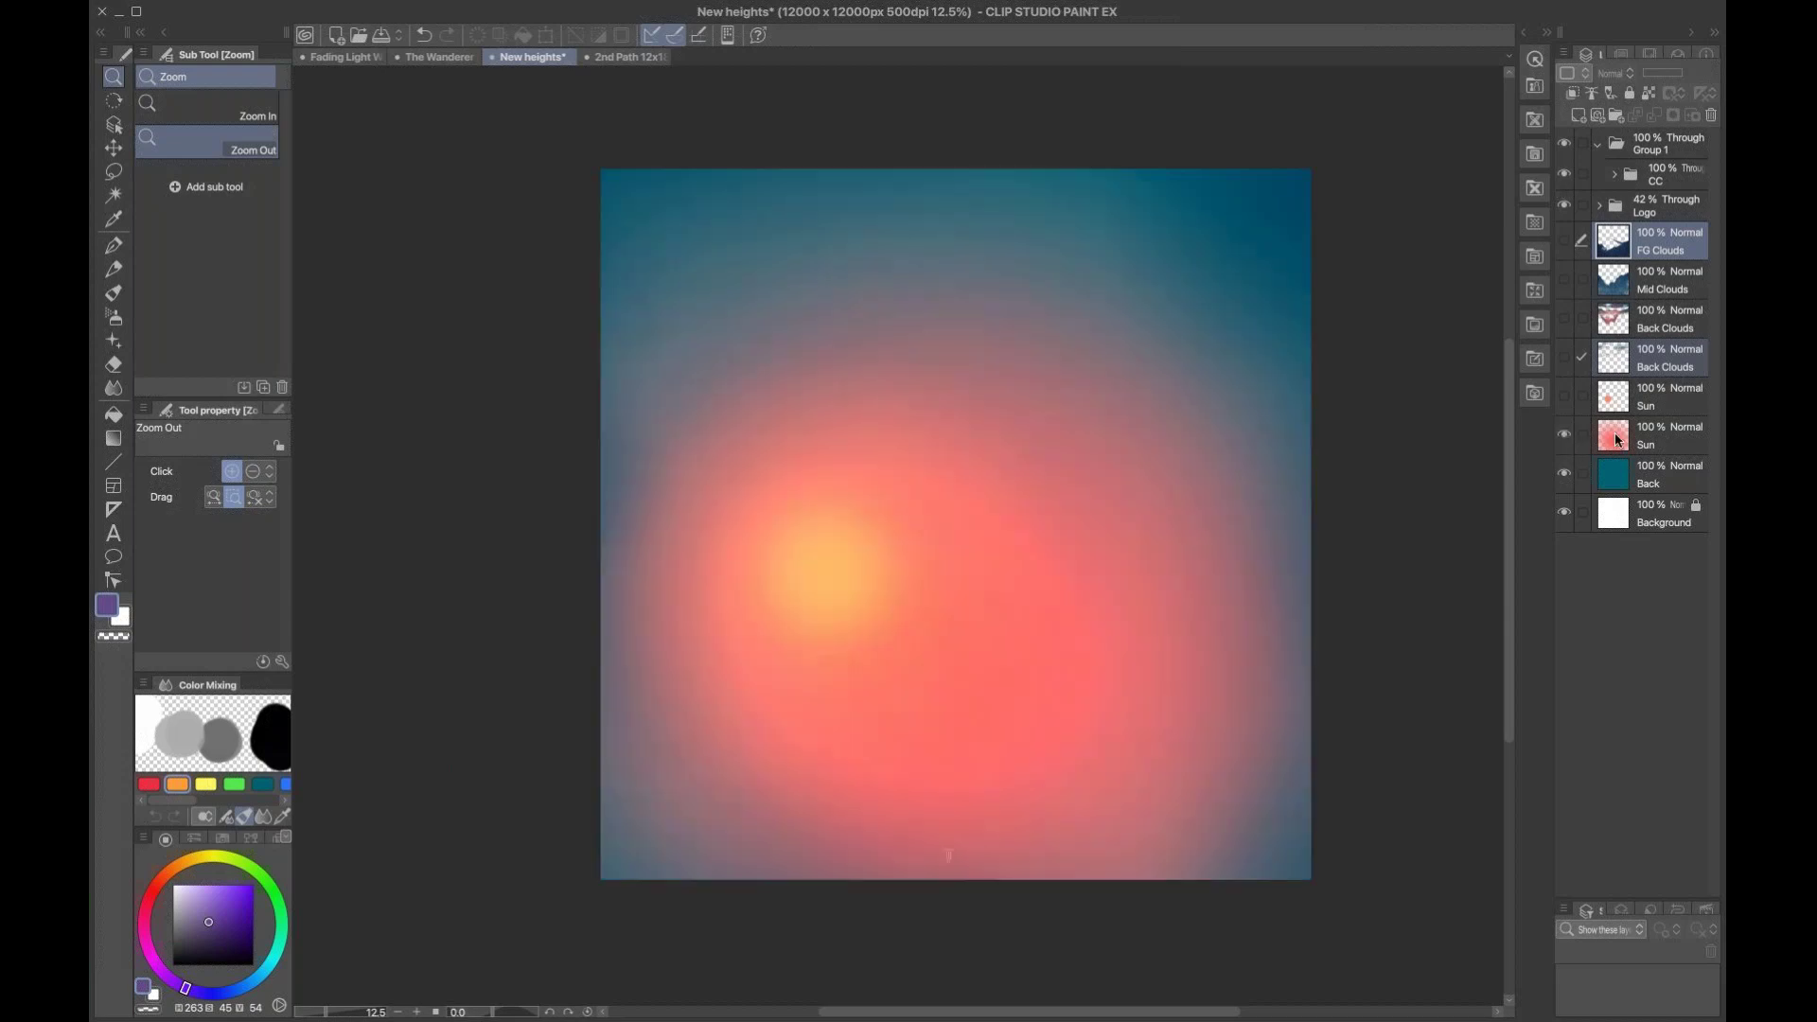
{"action": "left_click", "coordinate": [1658, 437]}
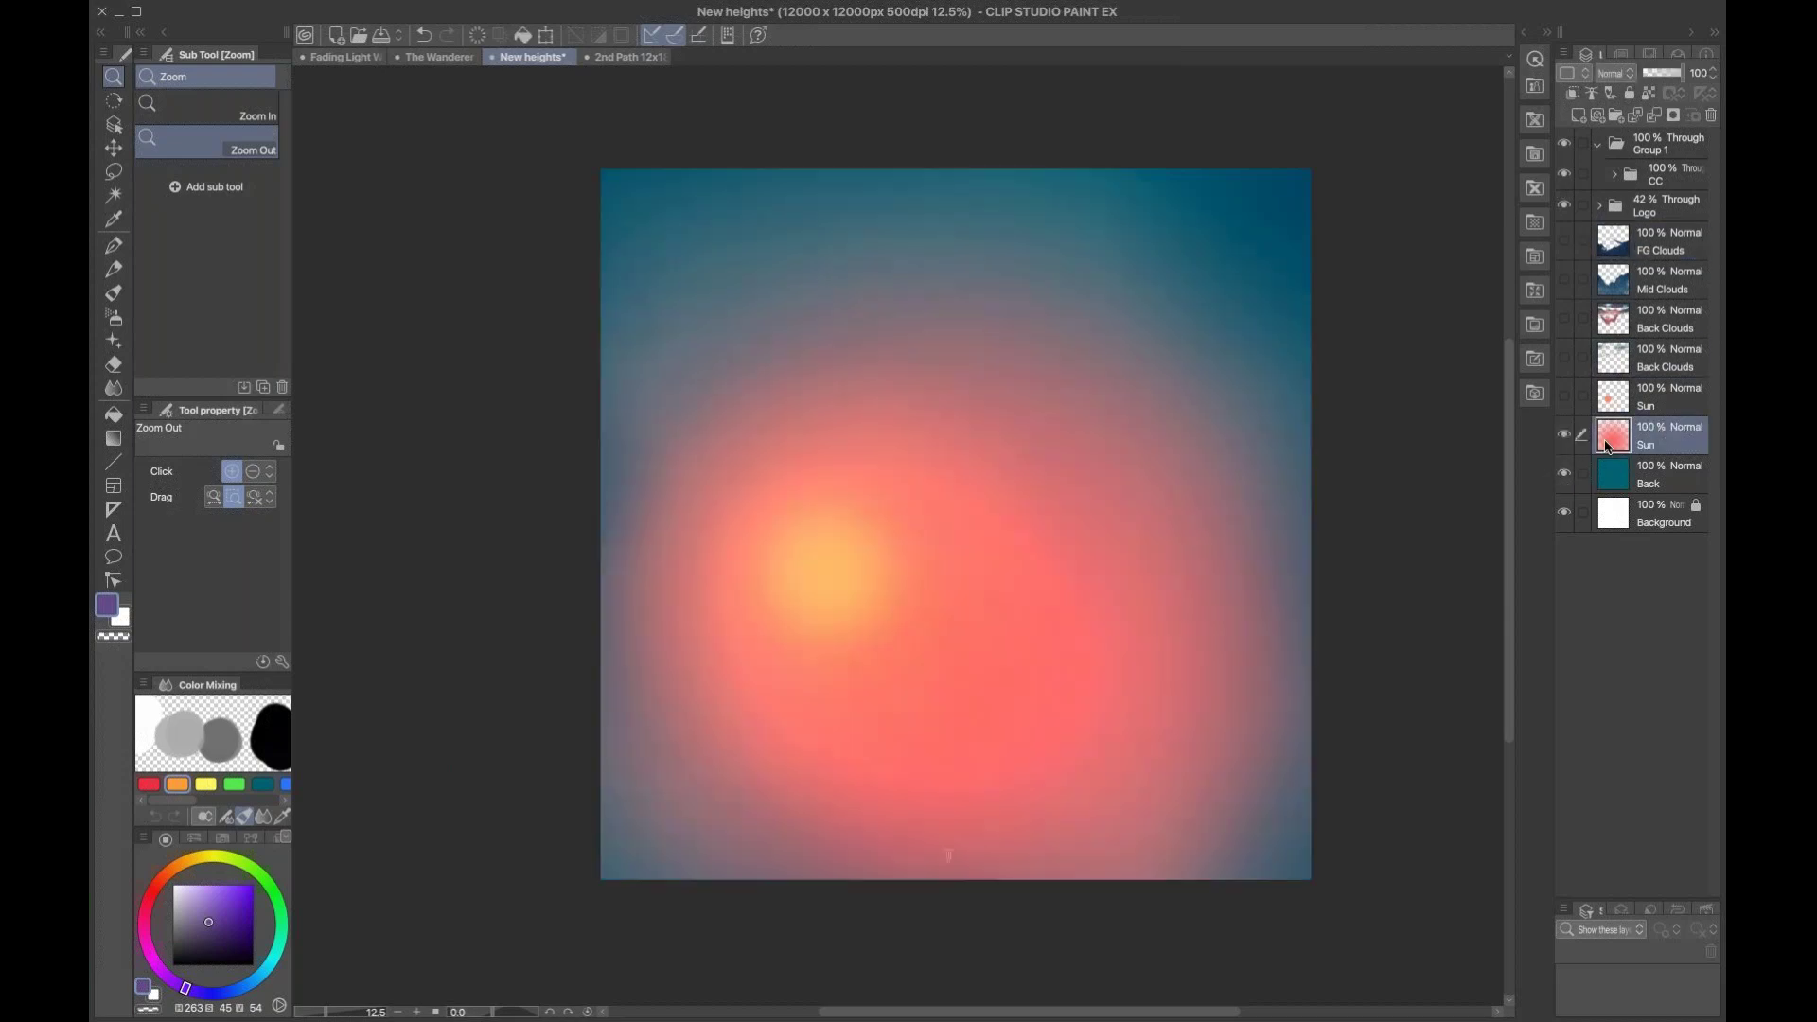
{"action": "left_click", "coordinate": [1581, 396]}
{"action": "left_click", "coordinate": [1564, 356]}
{"action": "left_click", "coordinate": [1565, 395]}
{"action": "left_click", "coordinate": [1564, 318]}
{"action": "left_click", "coordinate": [1564, 279]}
{"action": "left_click", "coordinate": [1566, 240]}
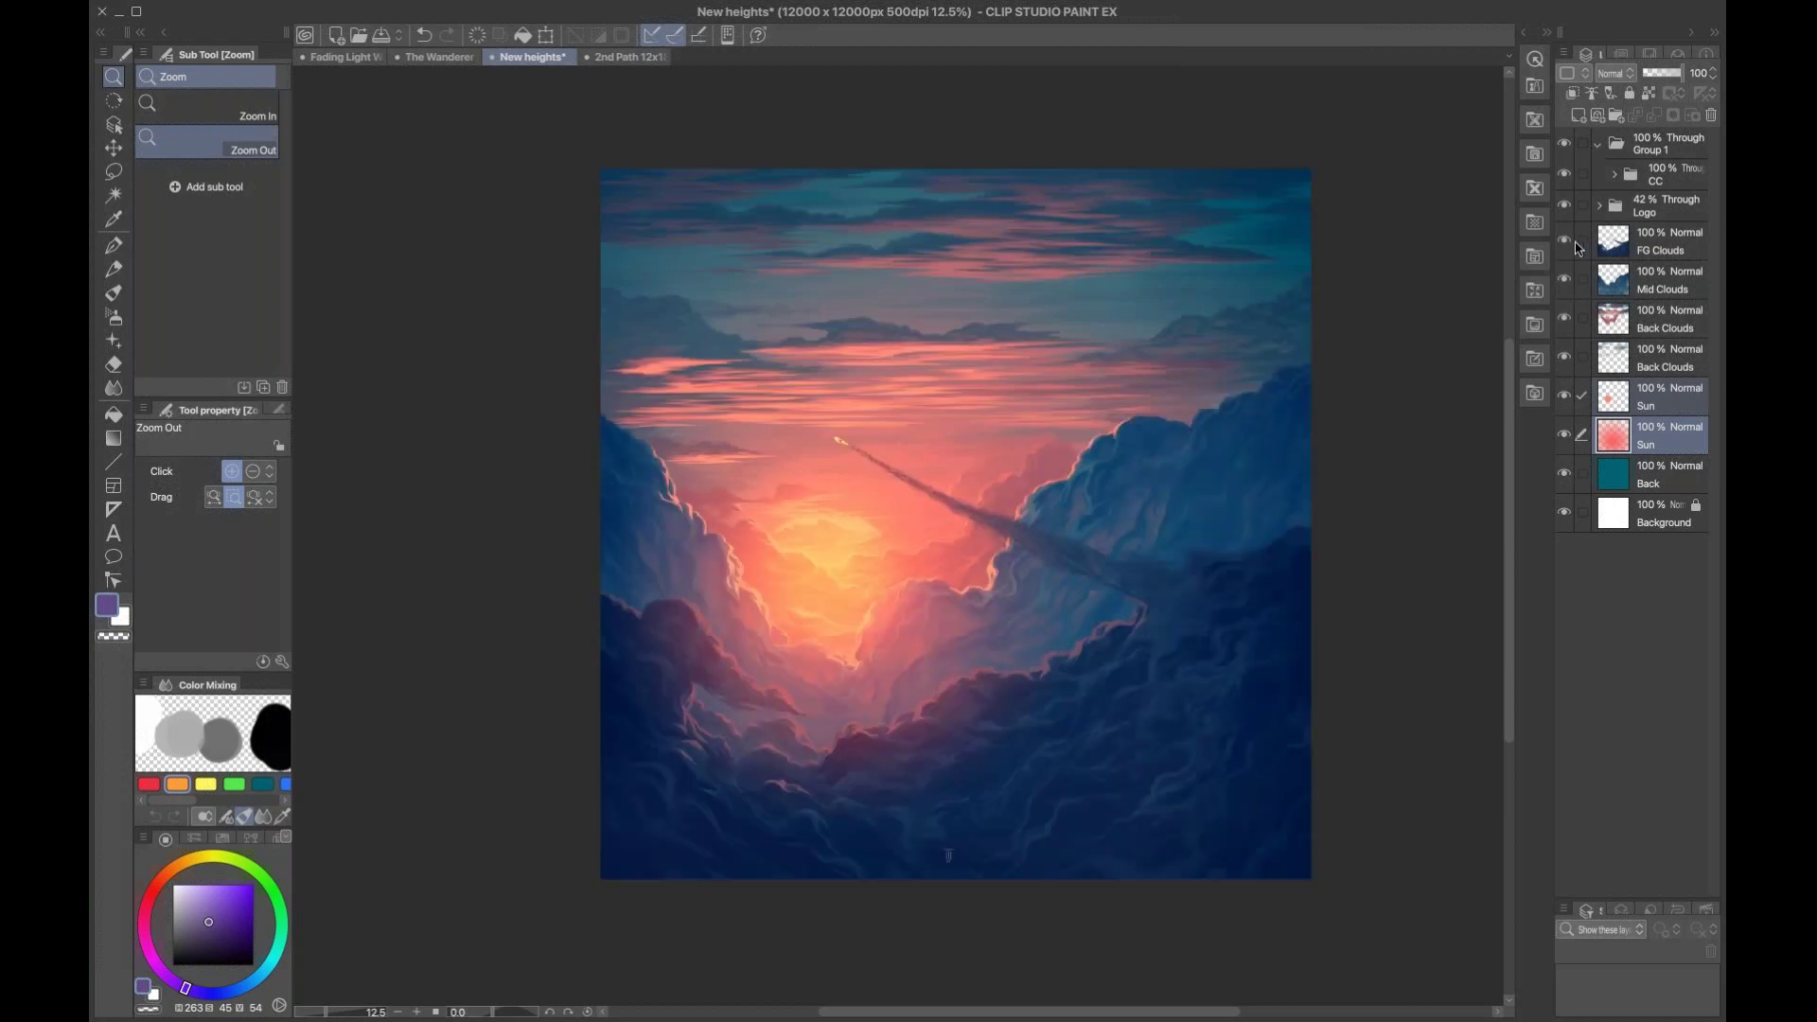
{"action": "left_click", "coordinate": [1665, 248]}
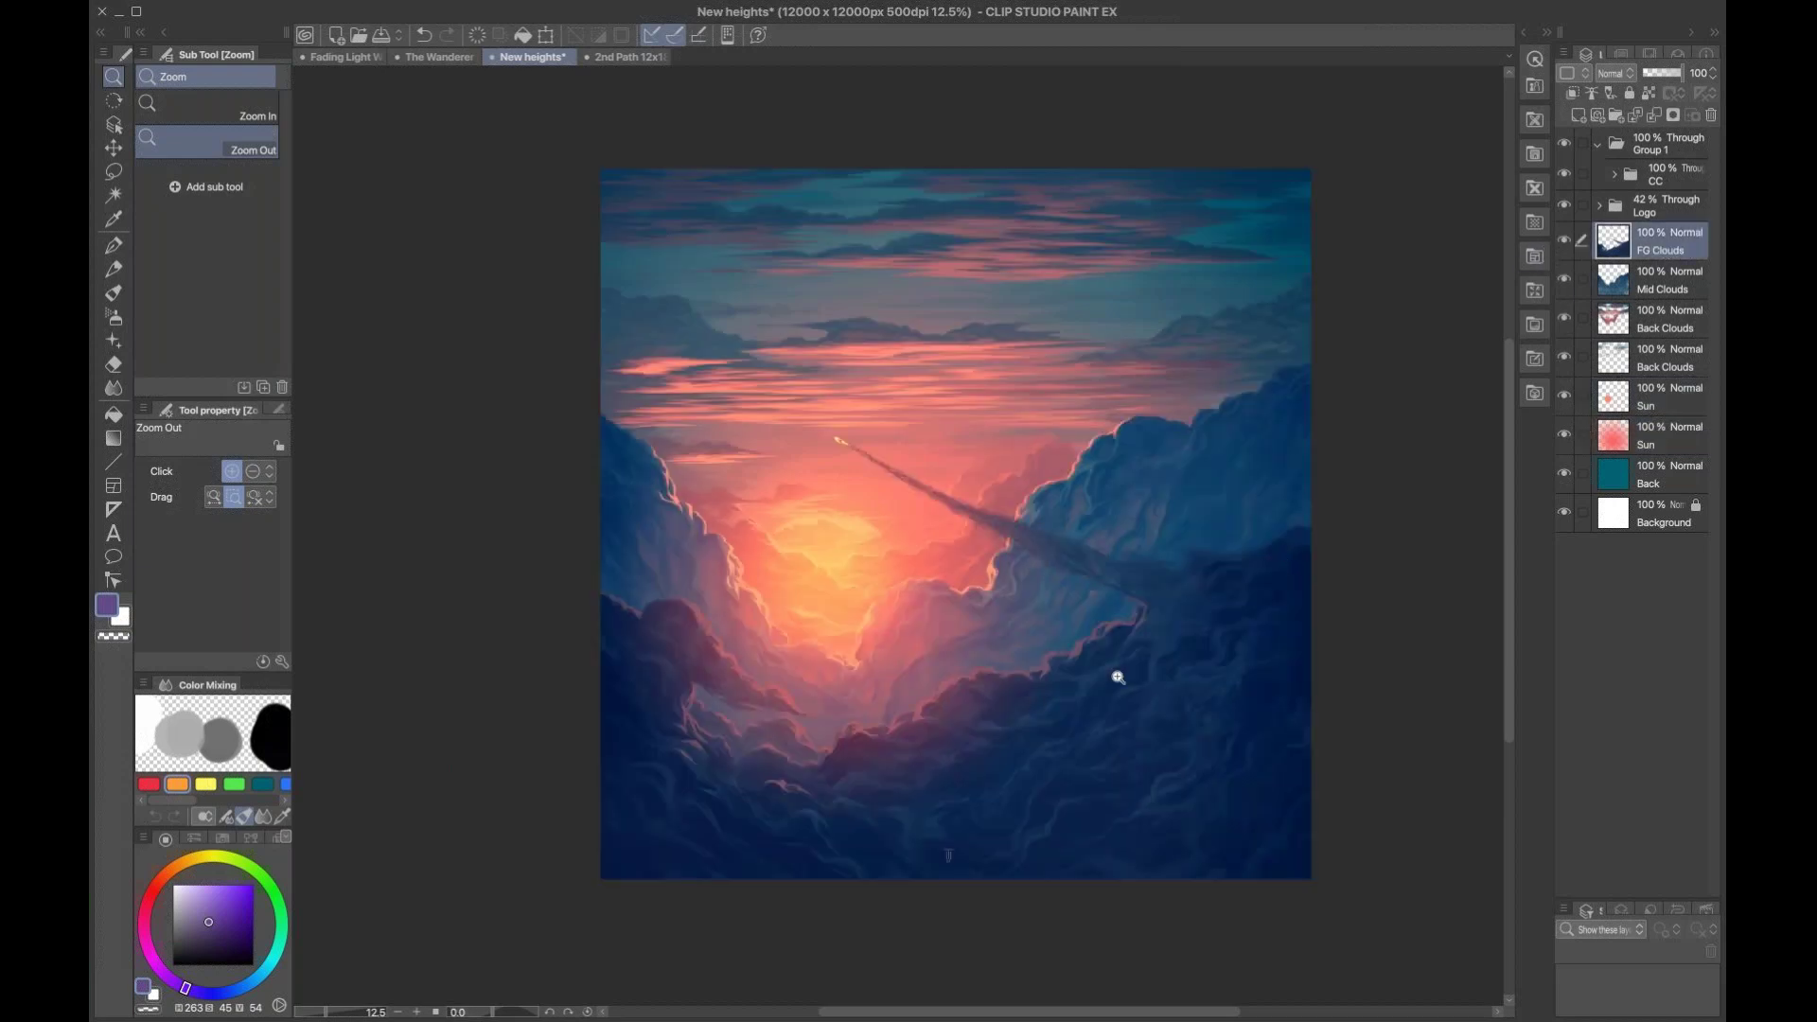
Step: Examine the meteor trail, sun glow and rim-lit cloud edges of the painting at 12.5% and 25% zoom
{"action": "left_click", "coordinate": [1124, 723]}
{"action": "mouse_move", "coordinate": [1113, 668]}
{"action": "left_mouse_down"}
{"action": "mouse_move", "coordinate": [1160, 536]}
{"action": "mouse_move", "coordinate": [1156, 572]}
{"action": "left_mouse_up"}
{"action": "mouse_move", "coordinate": [1024, 602]}
{"action": "left_mouse_down"}
{"action": "mouse_move", "coordinate": [1224, 649]}
{"action": "mouse_move", "coordinate": [1306, 693]}
{"action": "left_mouse_up"}
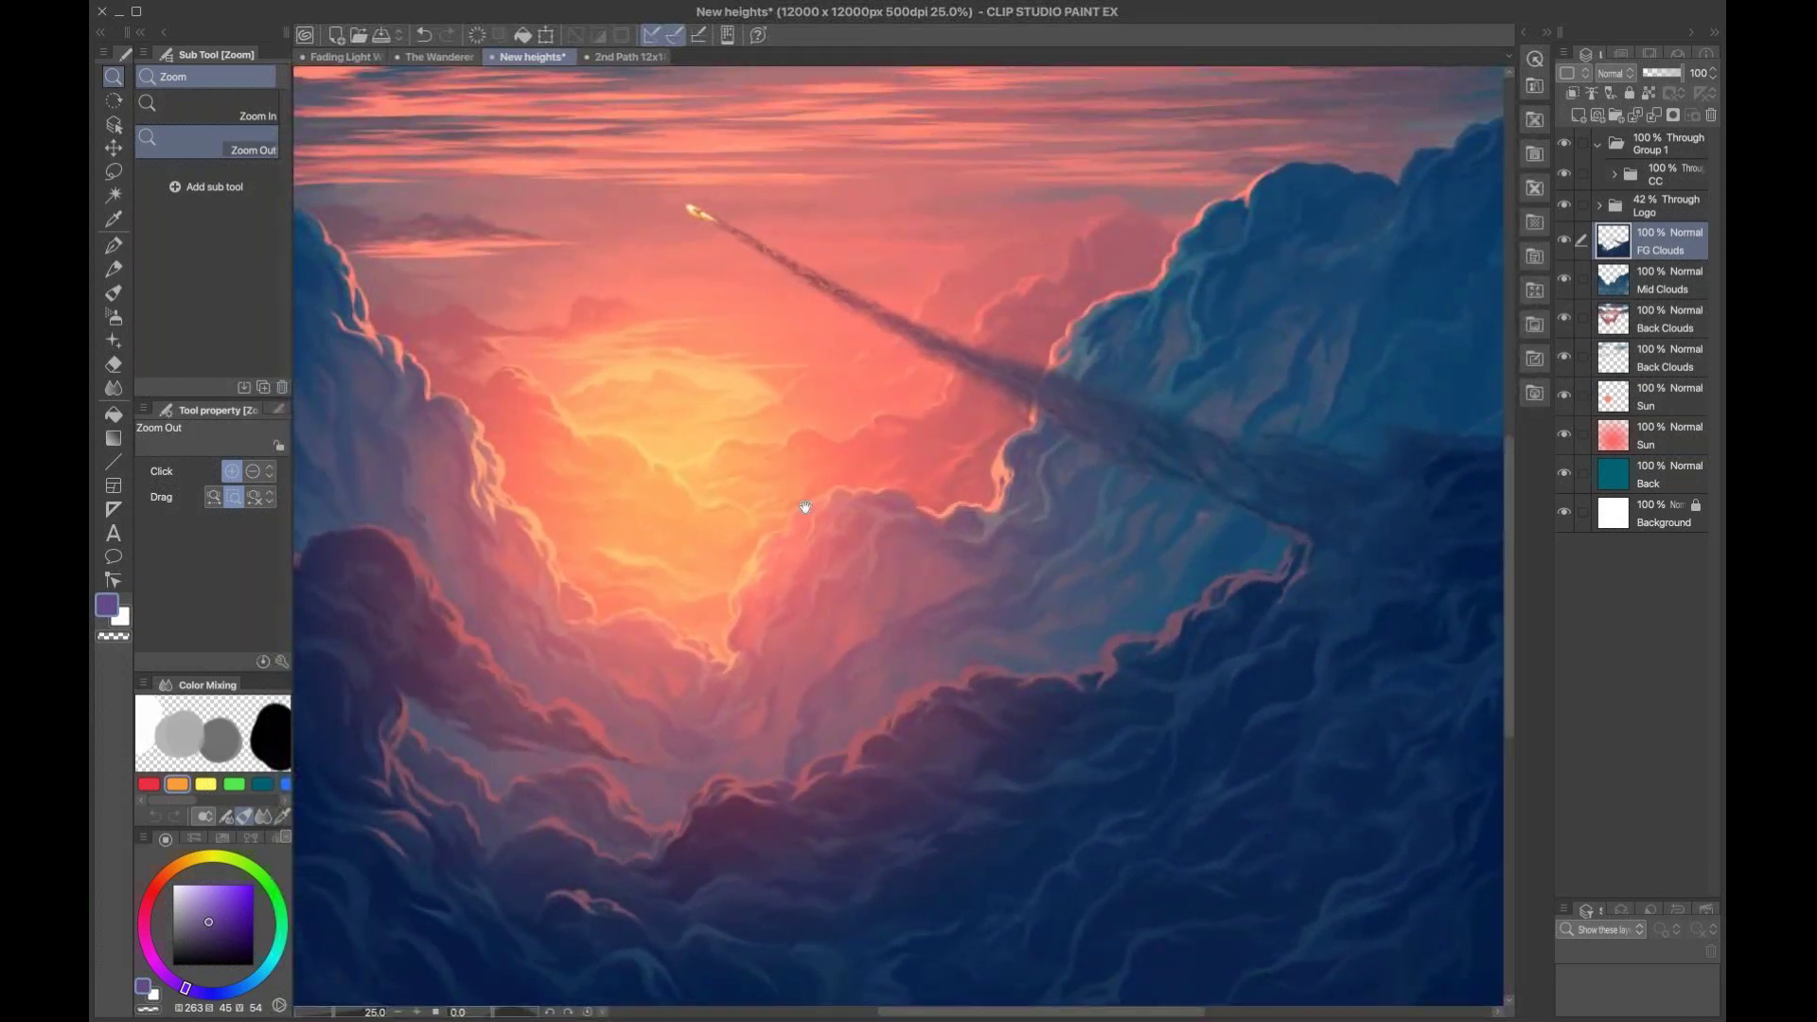
{"action": "left_click", "coordinate": [722, 747]}
{"action": "left_click", "coordinate": [1064, 436]}
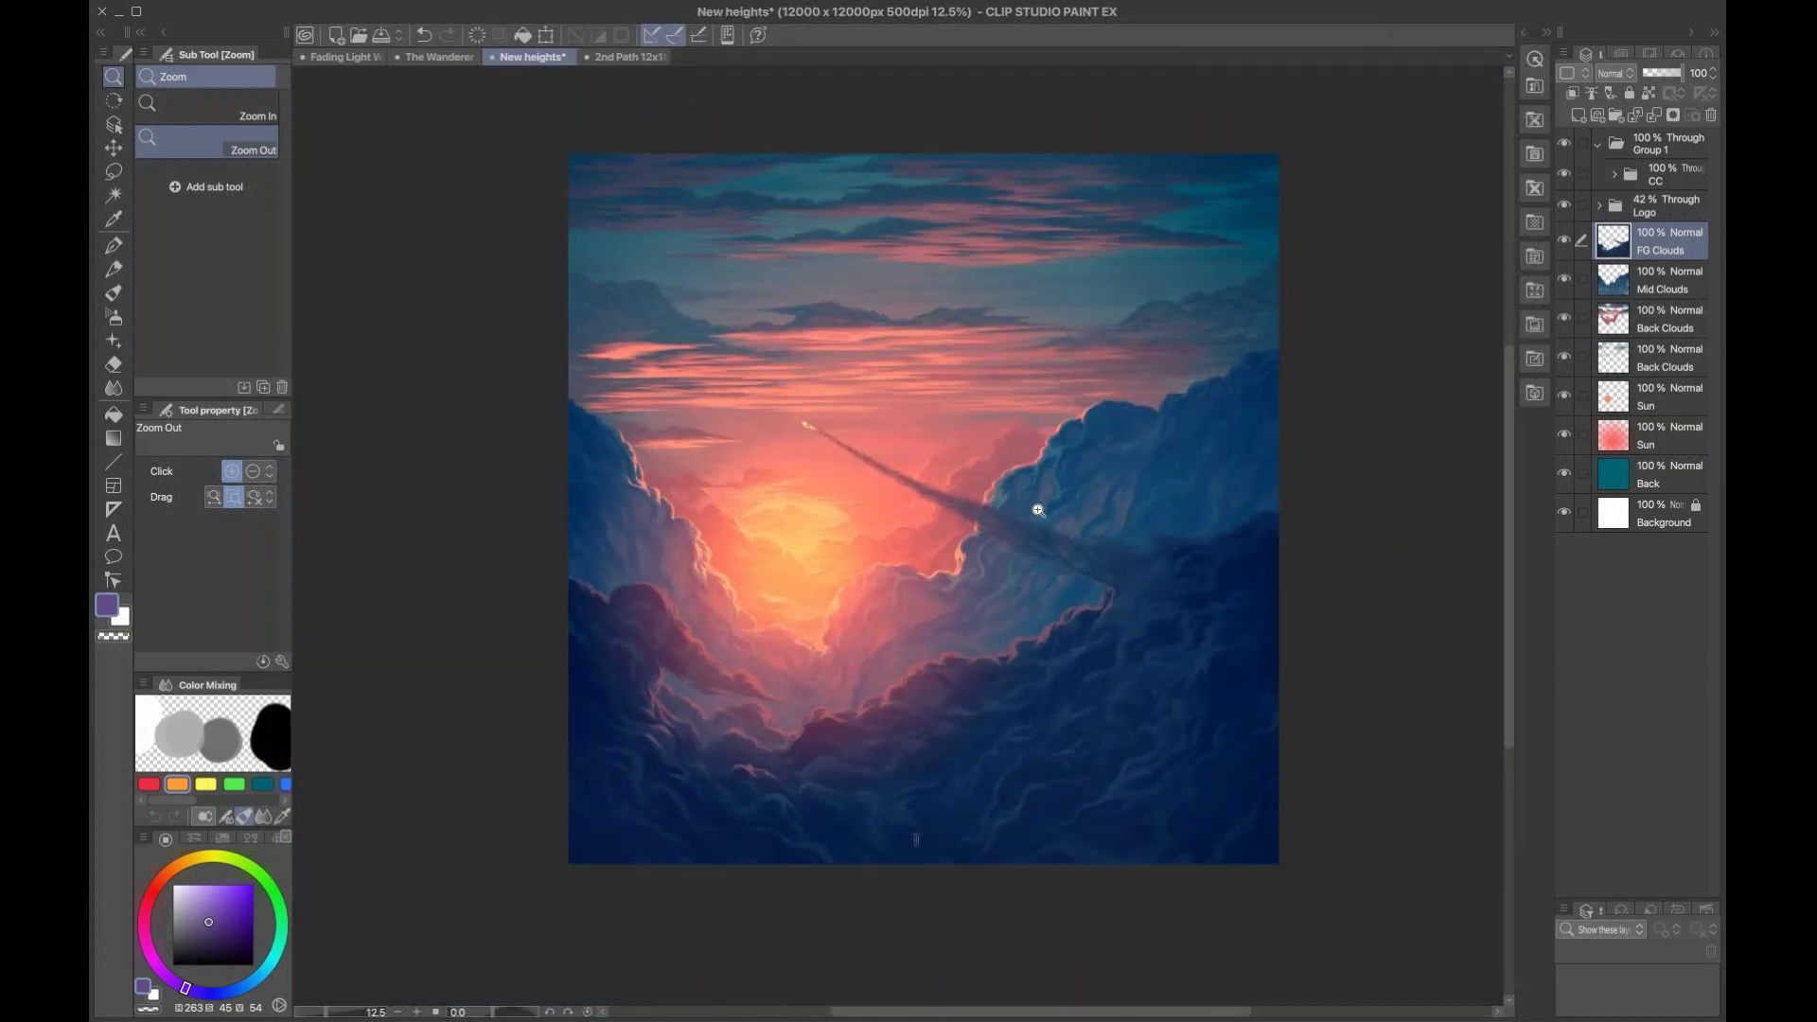
{"action": "left_click", "coordinate": [1053, 465]}
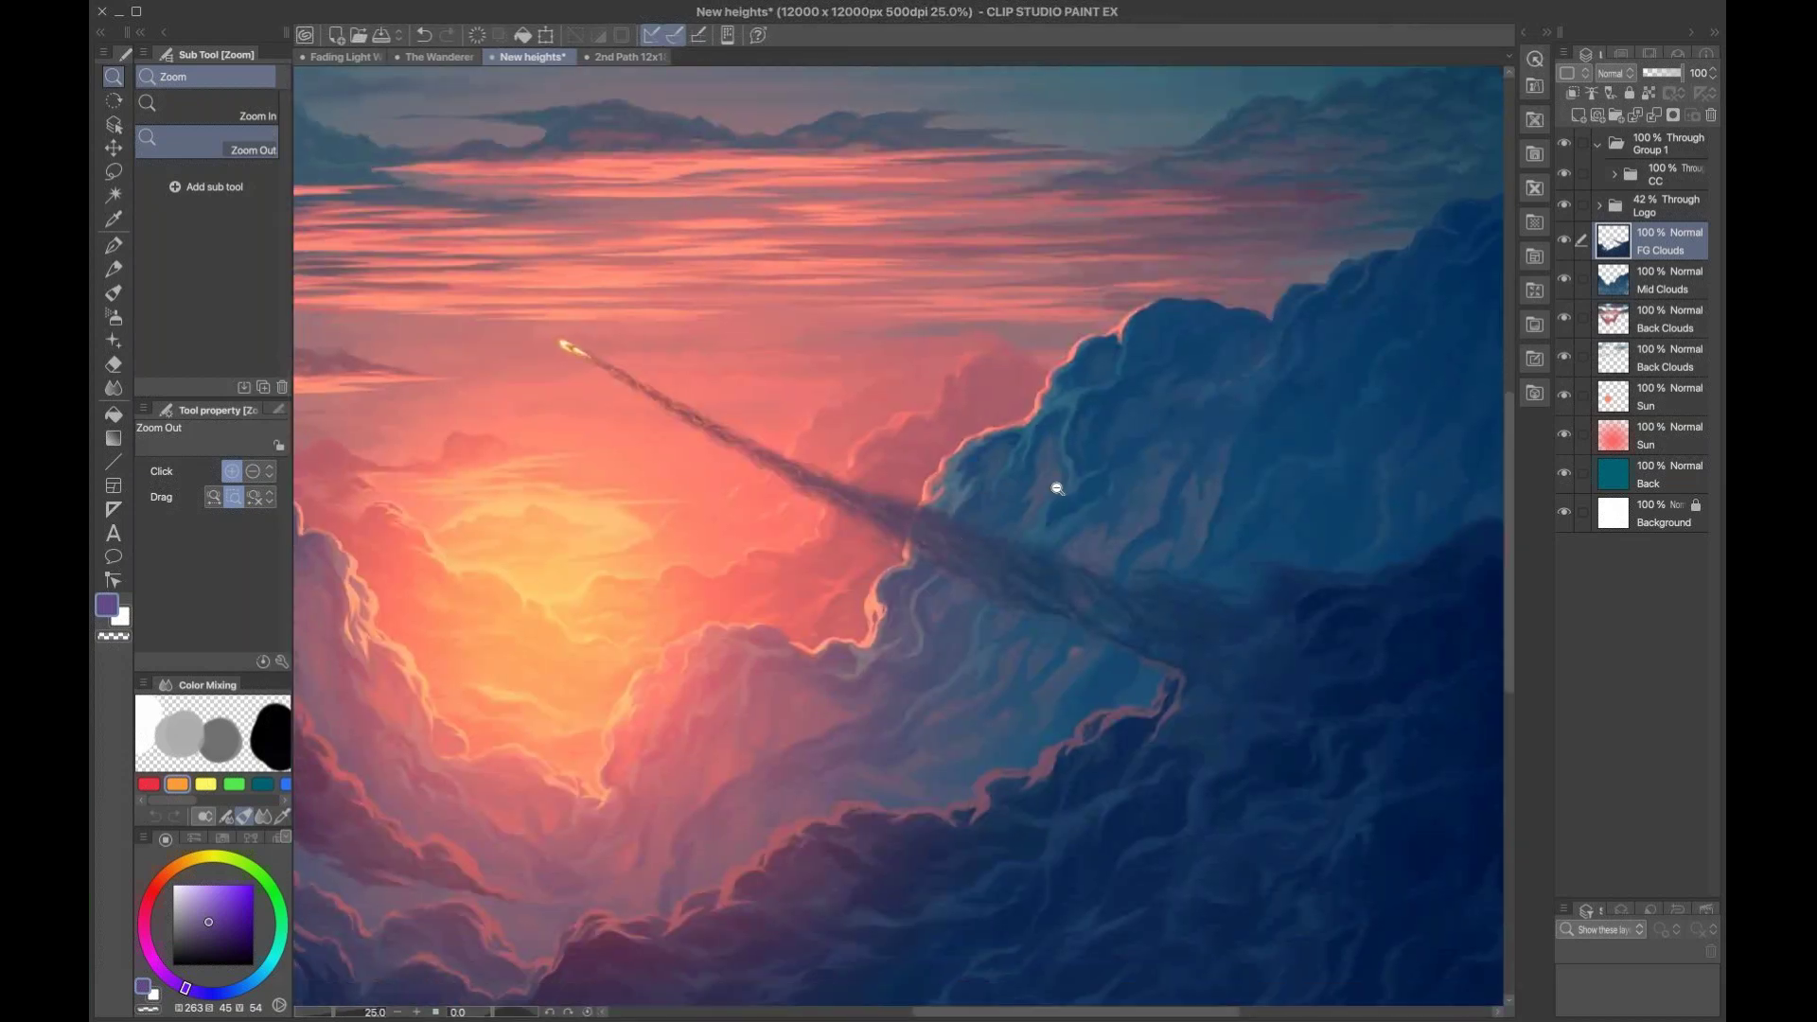
{"action": "left_click", "coordinate": [1059, 482], "text": "alt"}
{"action": "left_click", "coordinate": [1027, 469]}
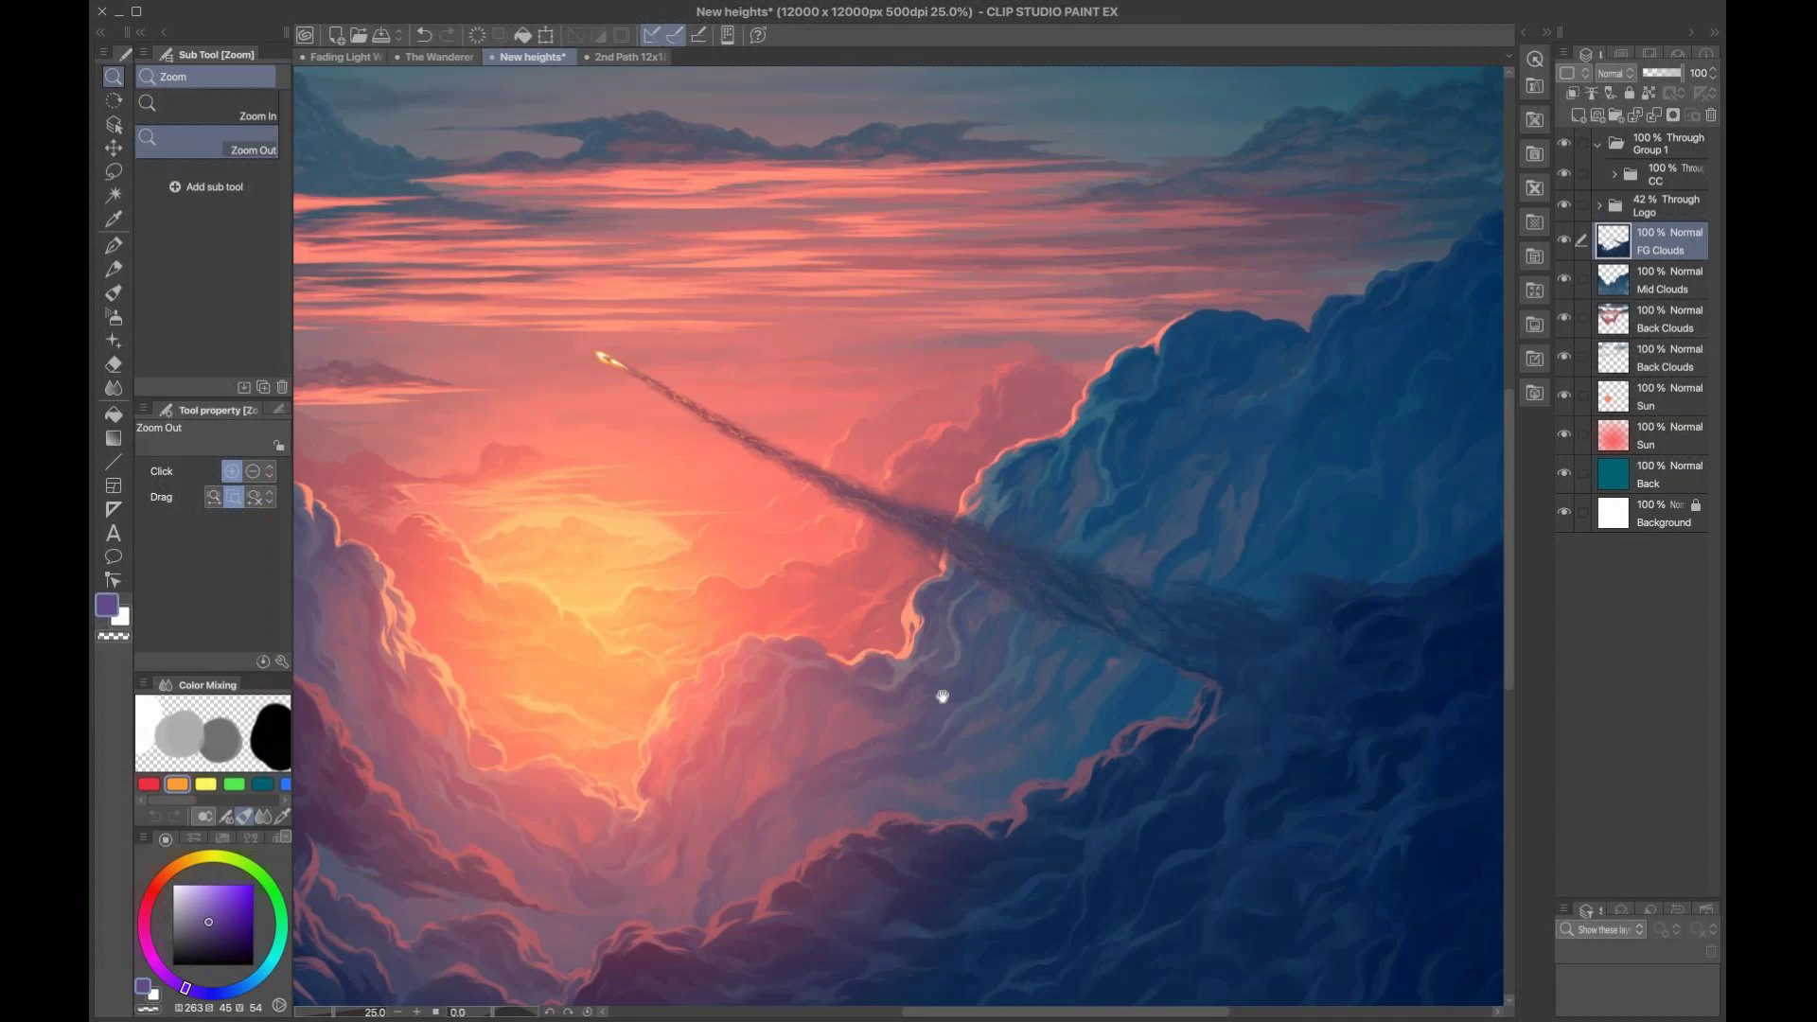
{"action": "left_click_drag", "start_coordinate": [999, 617], "coordinate": [1087, 543]}
{"action": "scroll", "coordinate": [1285, 410], "scroll_direction": "left", "scroll_amount": 3}
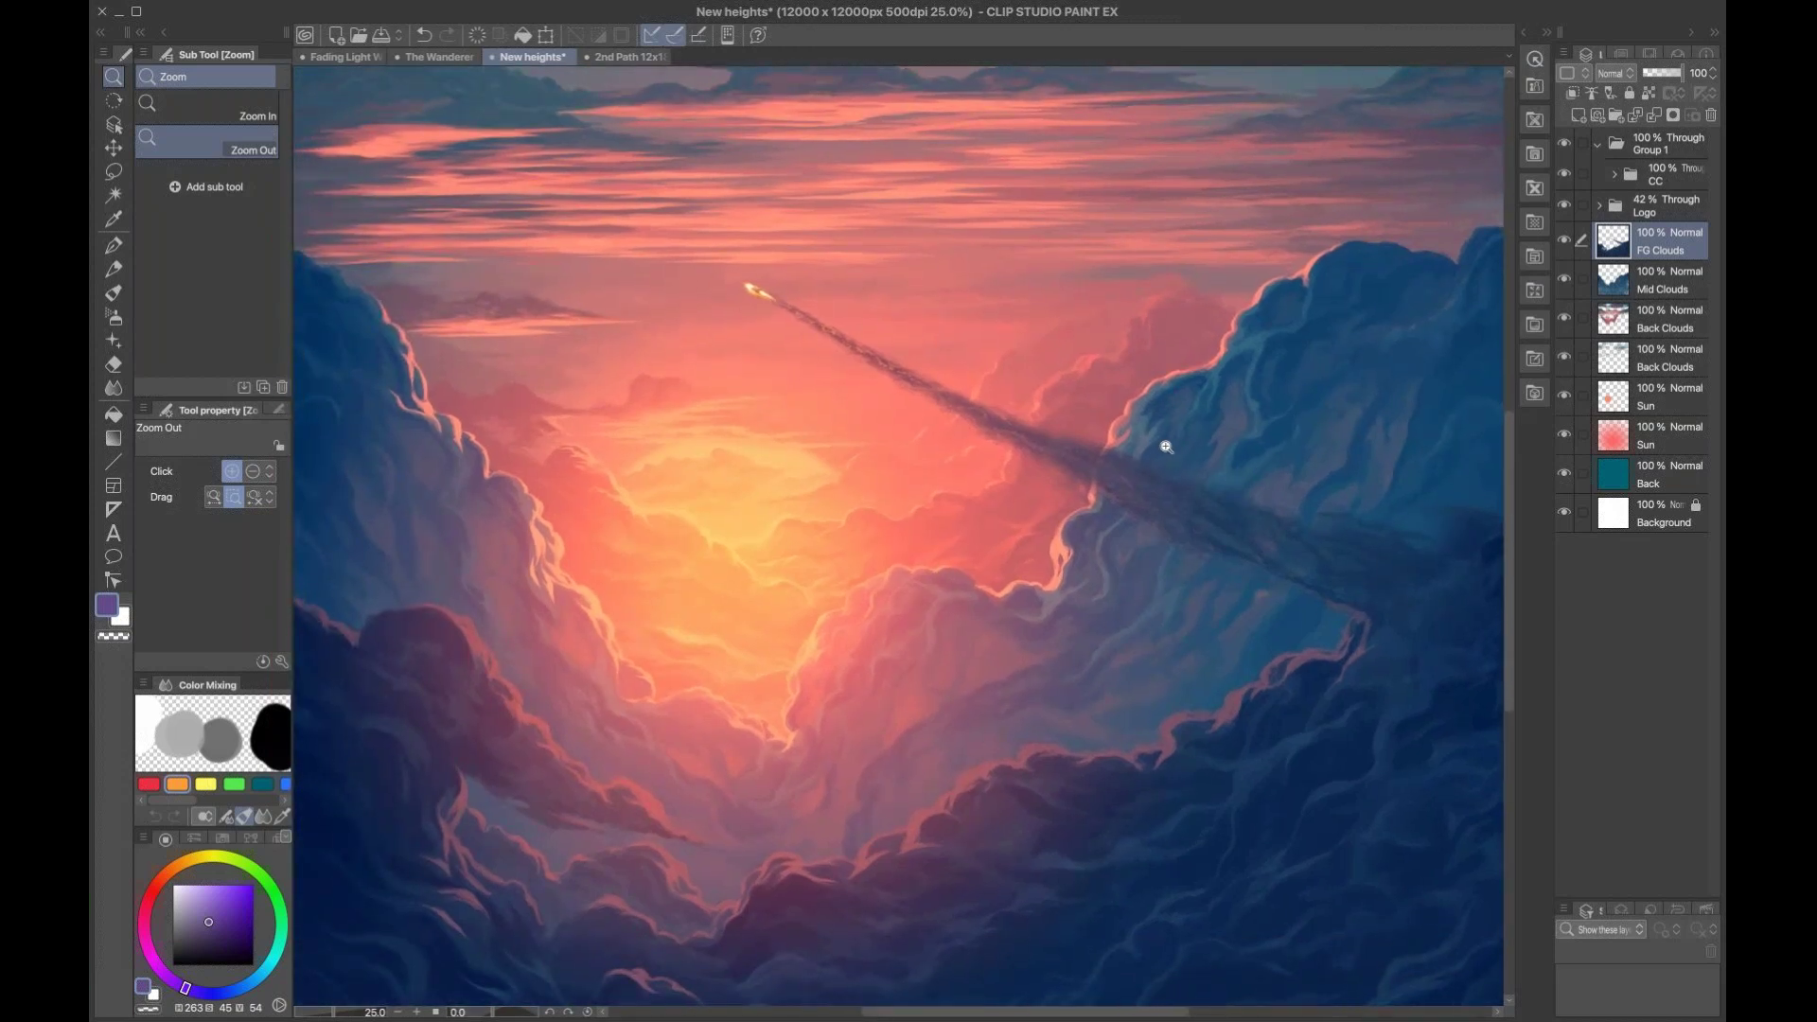
{"action": "scroll", "coordinate": [1235, 446], "scroll_direction": "up", "scroll_amount": 5}
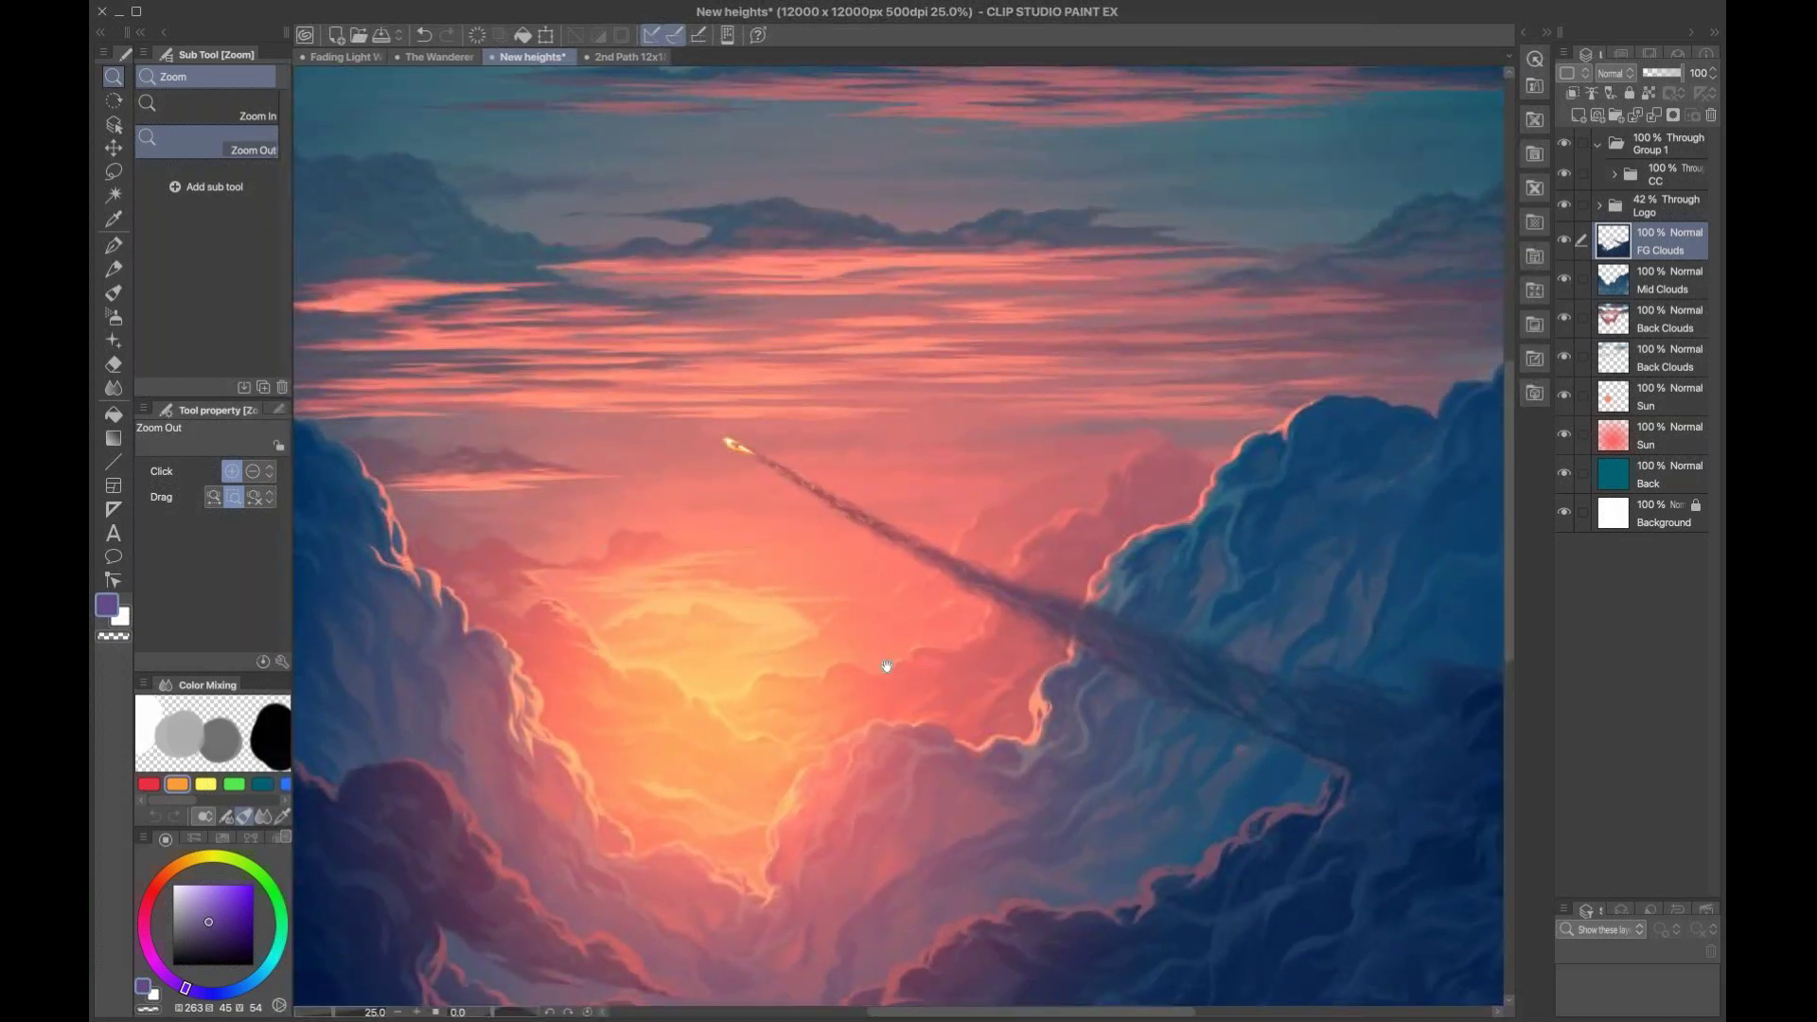
{"action": "scroll", "coordinate": [887, 666], "scroll_direction": "down", "scroll_amount": 4}
{"action": "scroll", "coordinate": [1140, 530], "scroll_direction": "right", "scroll_amount": 3}
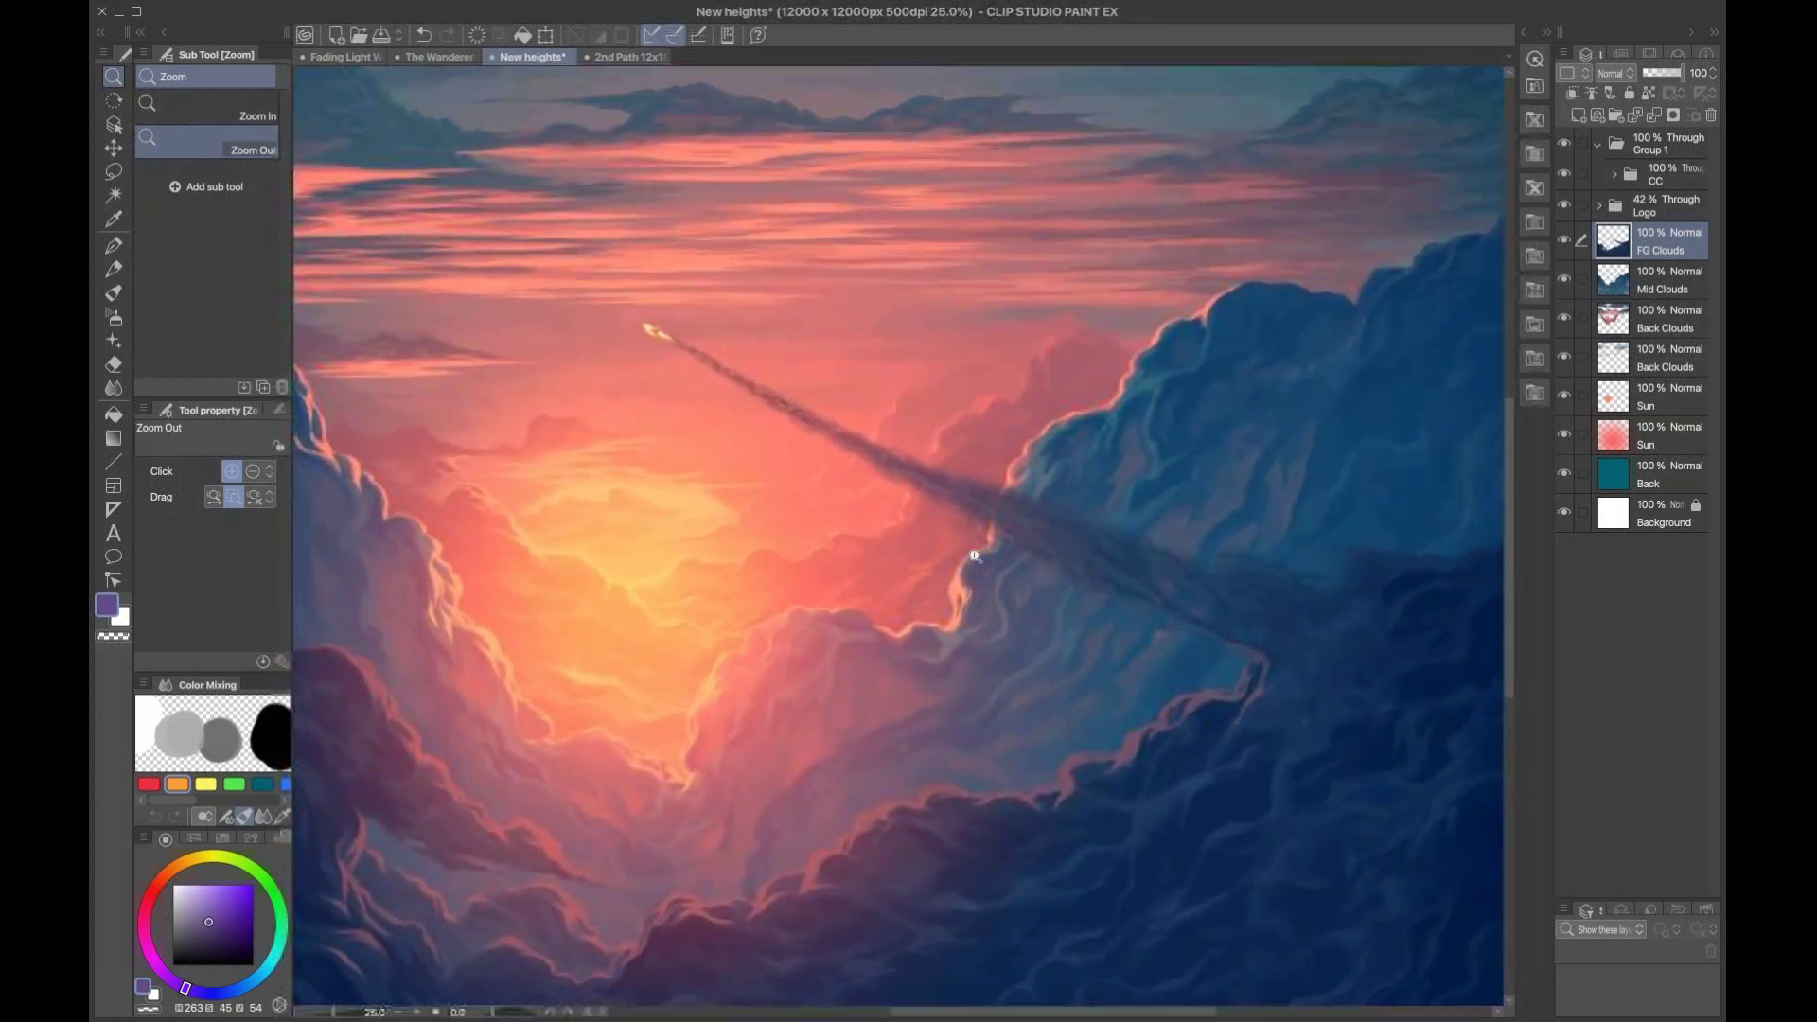
{"action": "scroll", "coordinate": [1116, 567], "scroll_direction": "up", "scroll_amount": 2}
{"action": "scroll", "coordinate": [1116, 568], "scroll_direction": "right", "scroll_amount": 2}
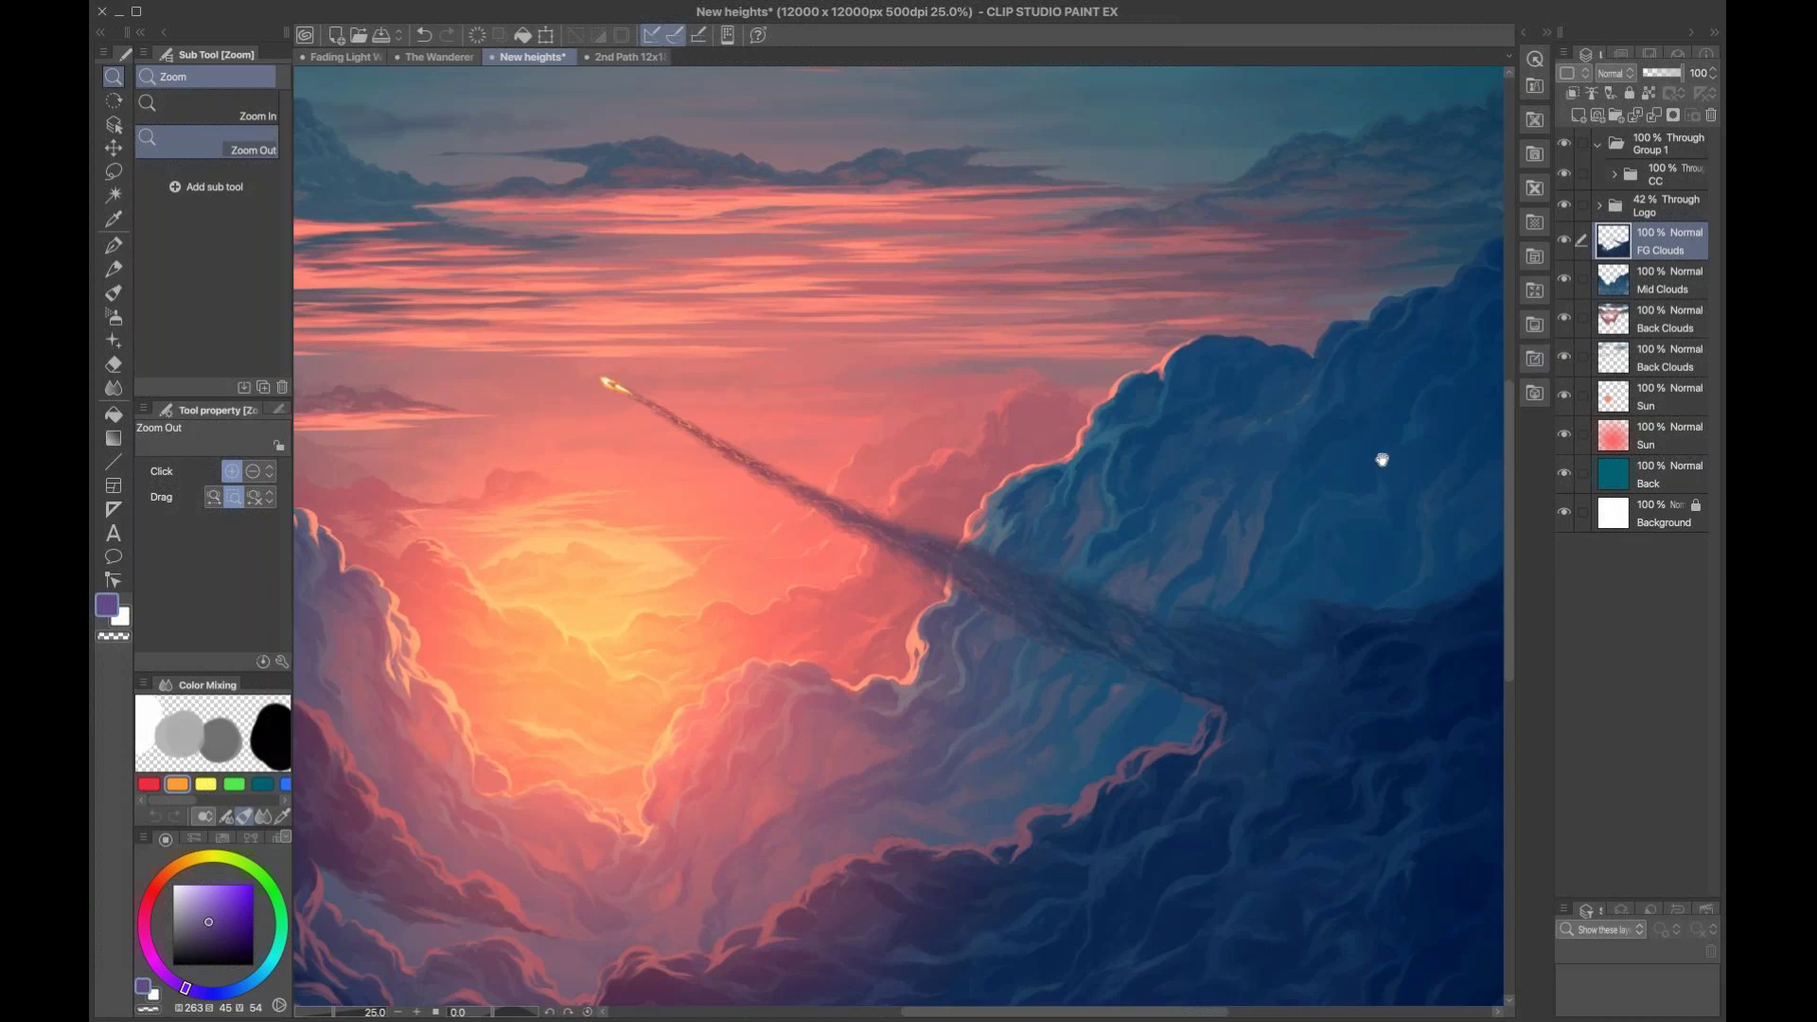
Step: Compare the painting with the FG Clouds layer hidden and shown, and inspect the foreground cloud shapes against the mid clouds
{"action": "left_click", "coordinate": [1564, 246]}
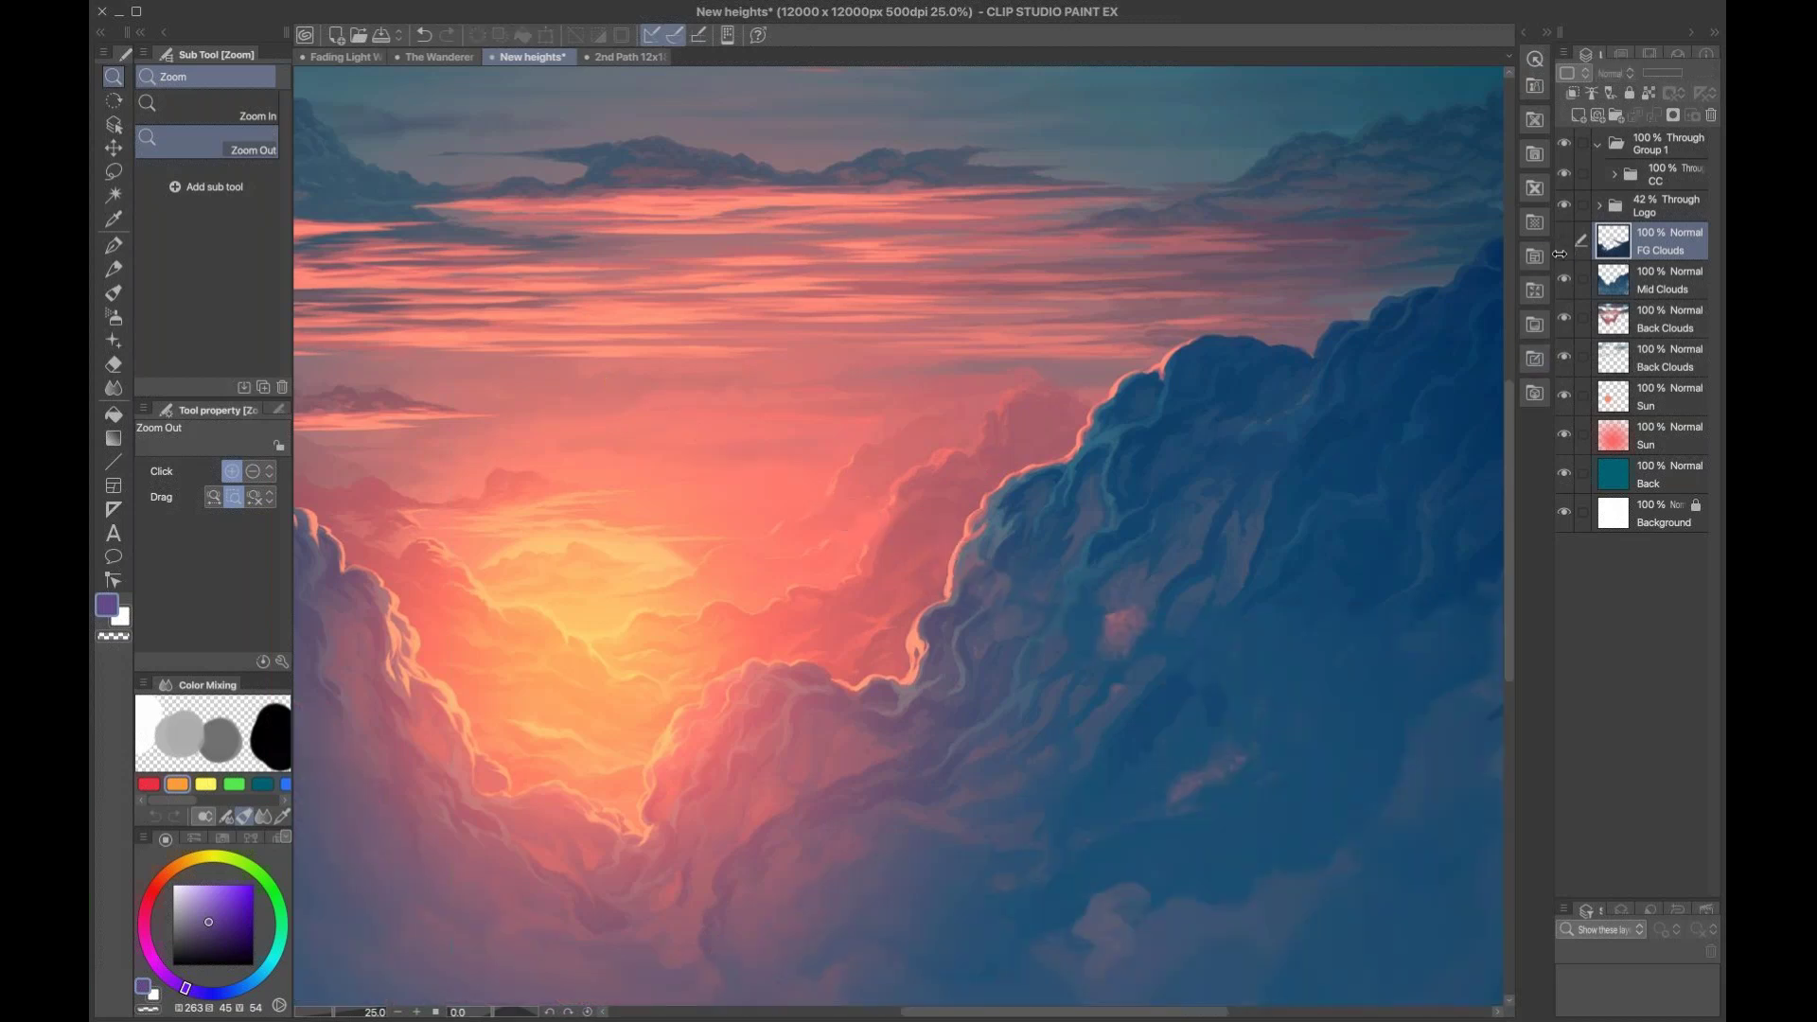
{"action": "left_click", "coordinate": [1573, 241]}
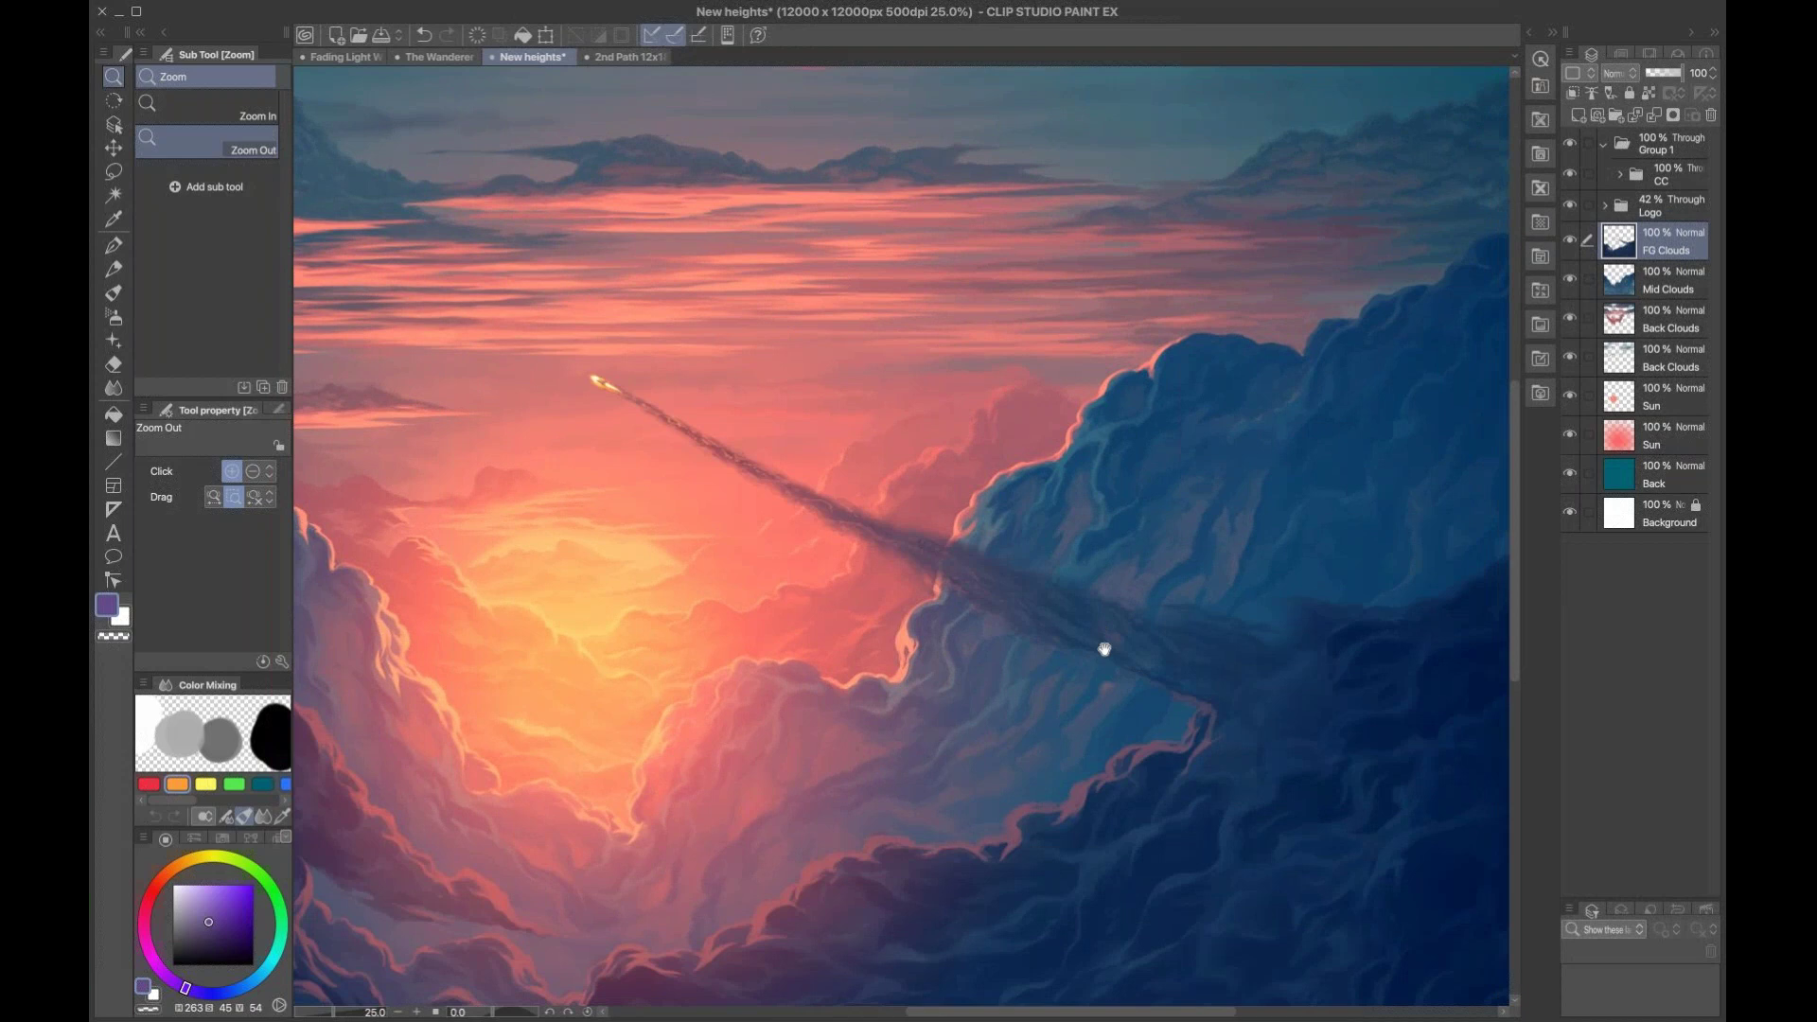
{"action": "scroll", "coordinate": [1058, 503], "scroll_direction": "down", "scroll_amount": 3}
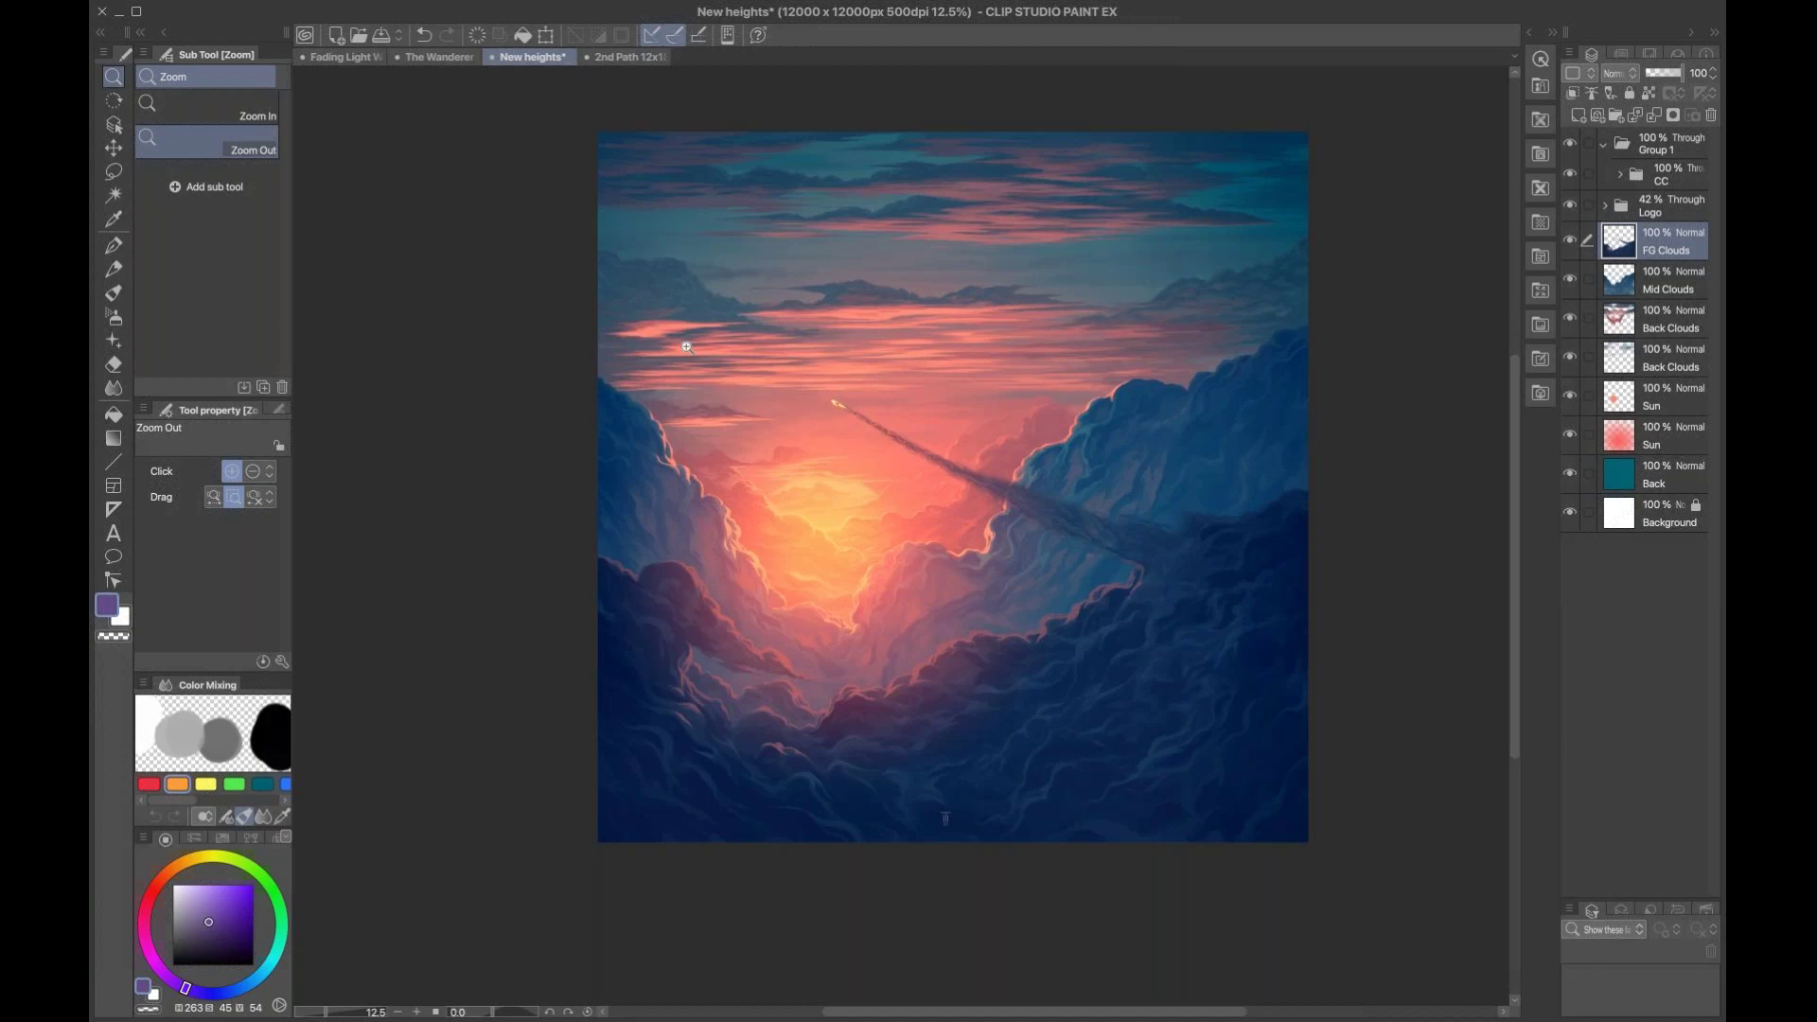
{"action": "left_click", "coordinate": [1049, 379]}
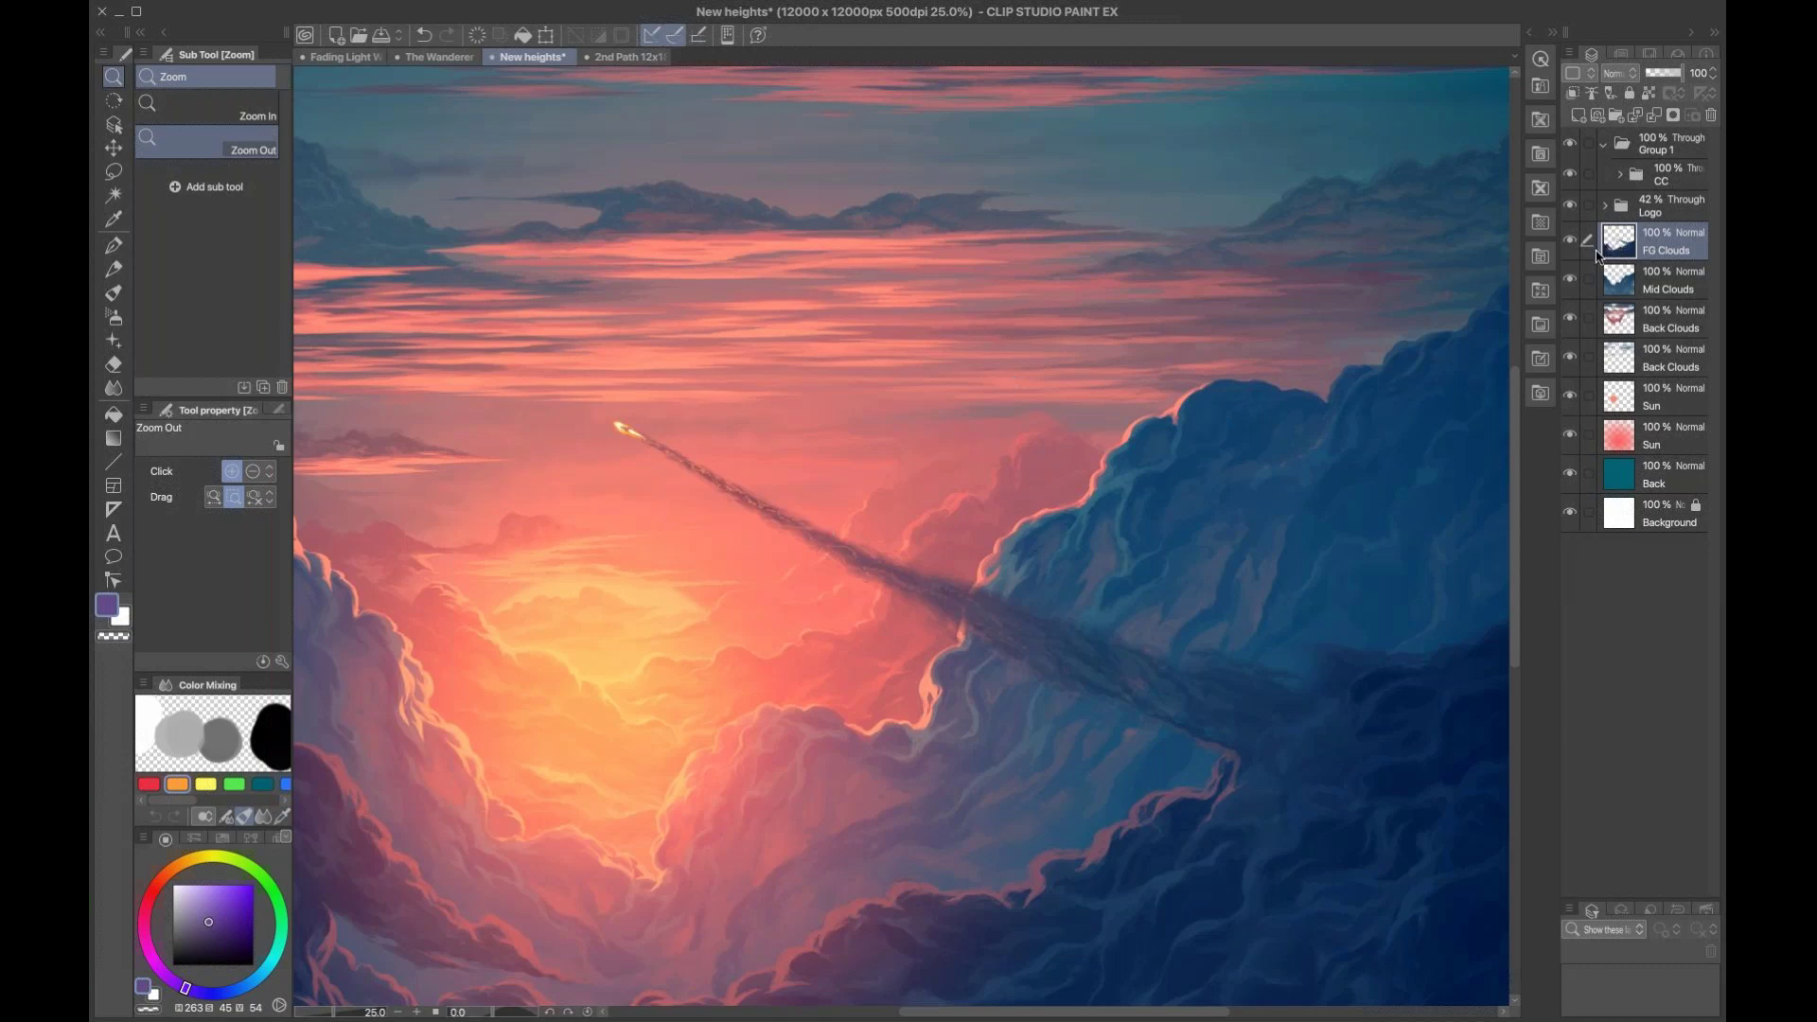
{"action": "left_click", "coordinate": [889, 639]}
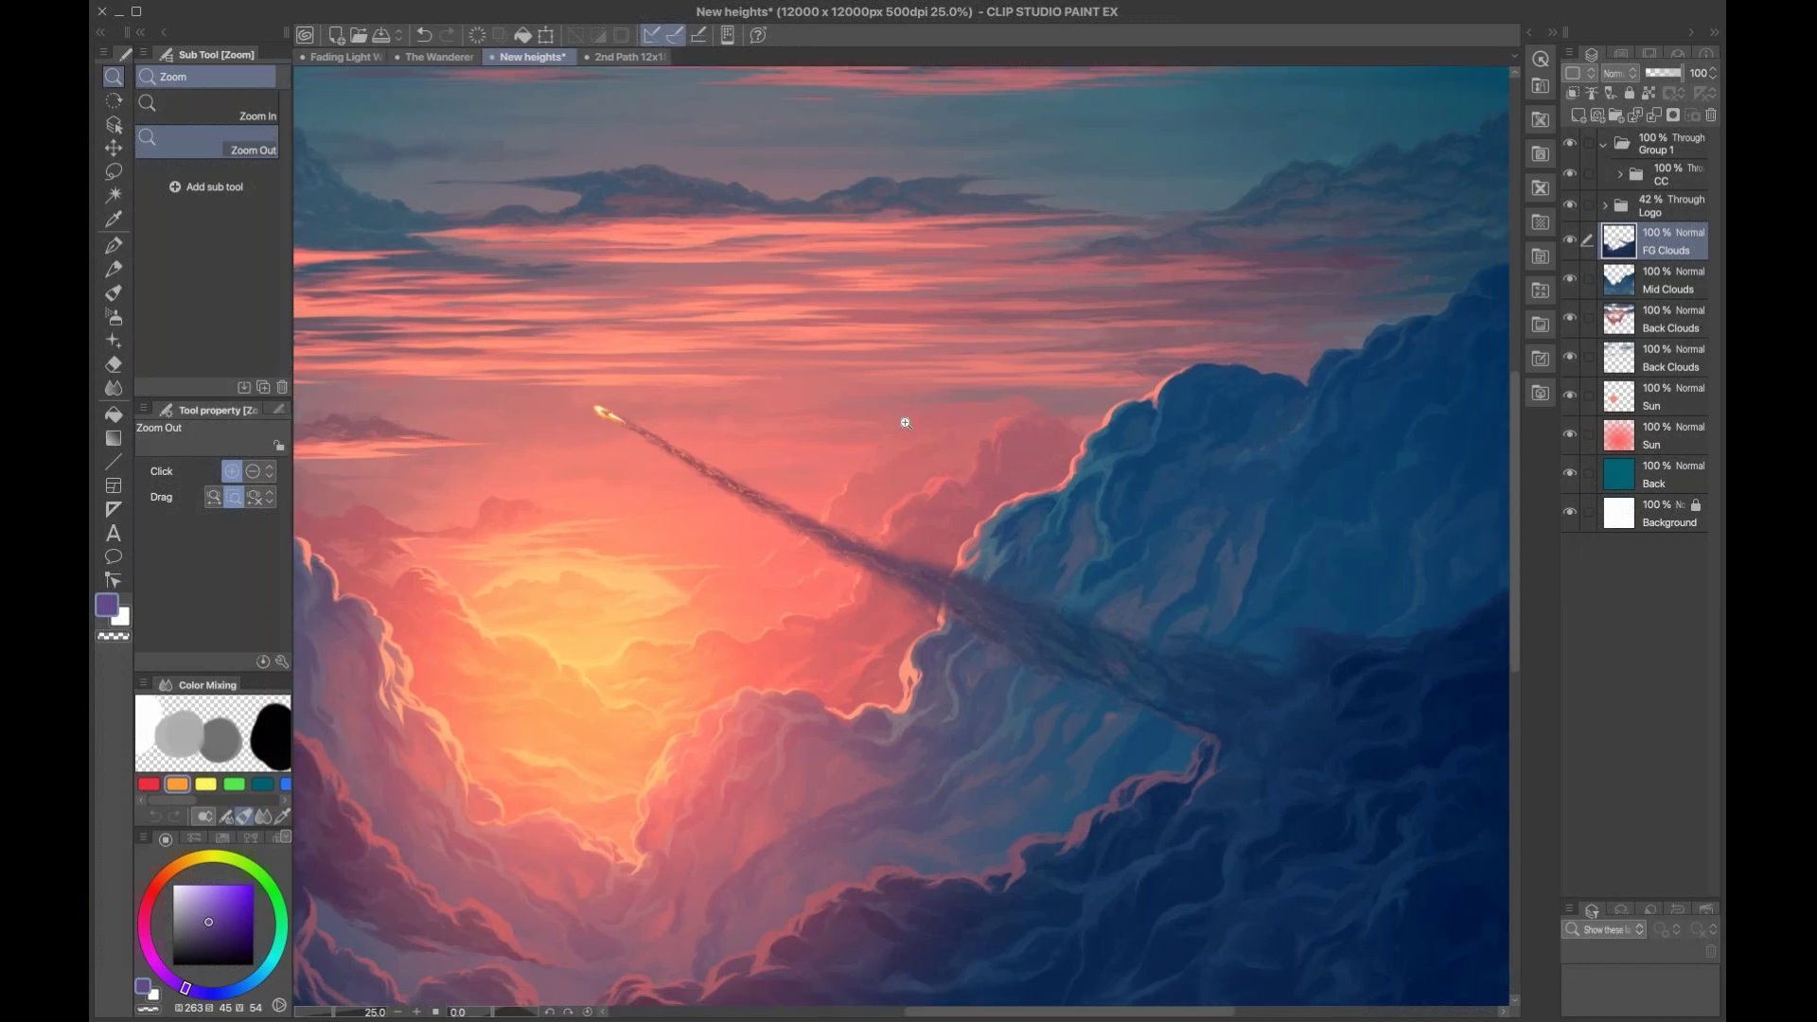
{"action": "left_click", "coordinate": [892, 465]}
{"action": "left_click", "coordinate": [1038, 507]}
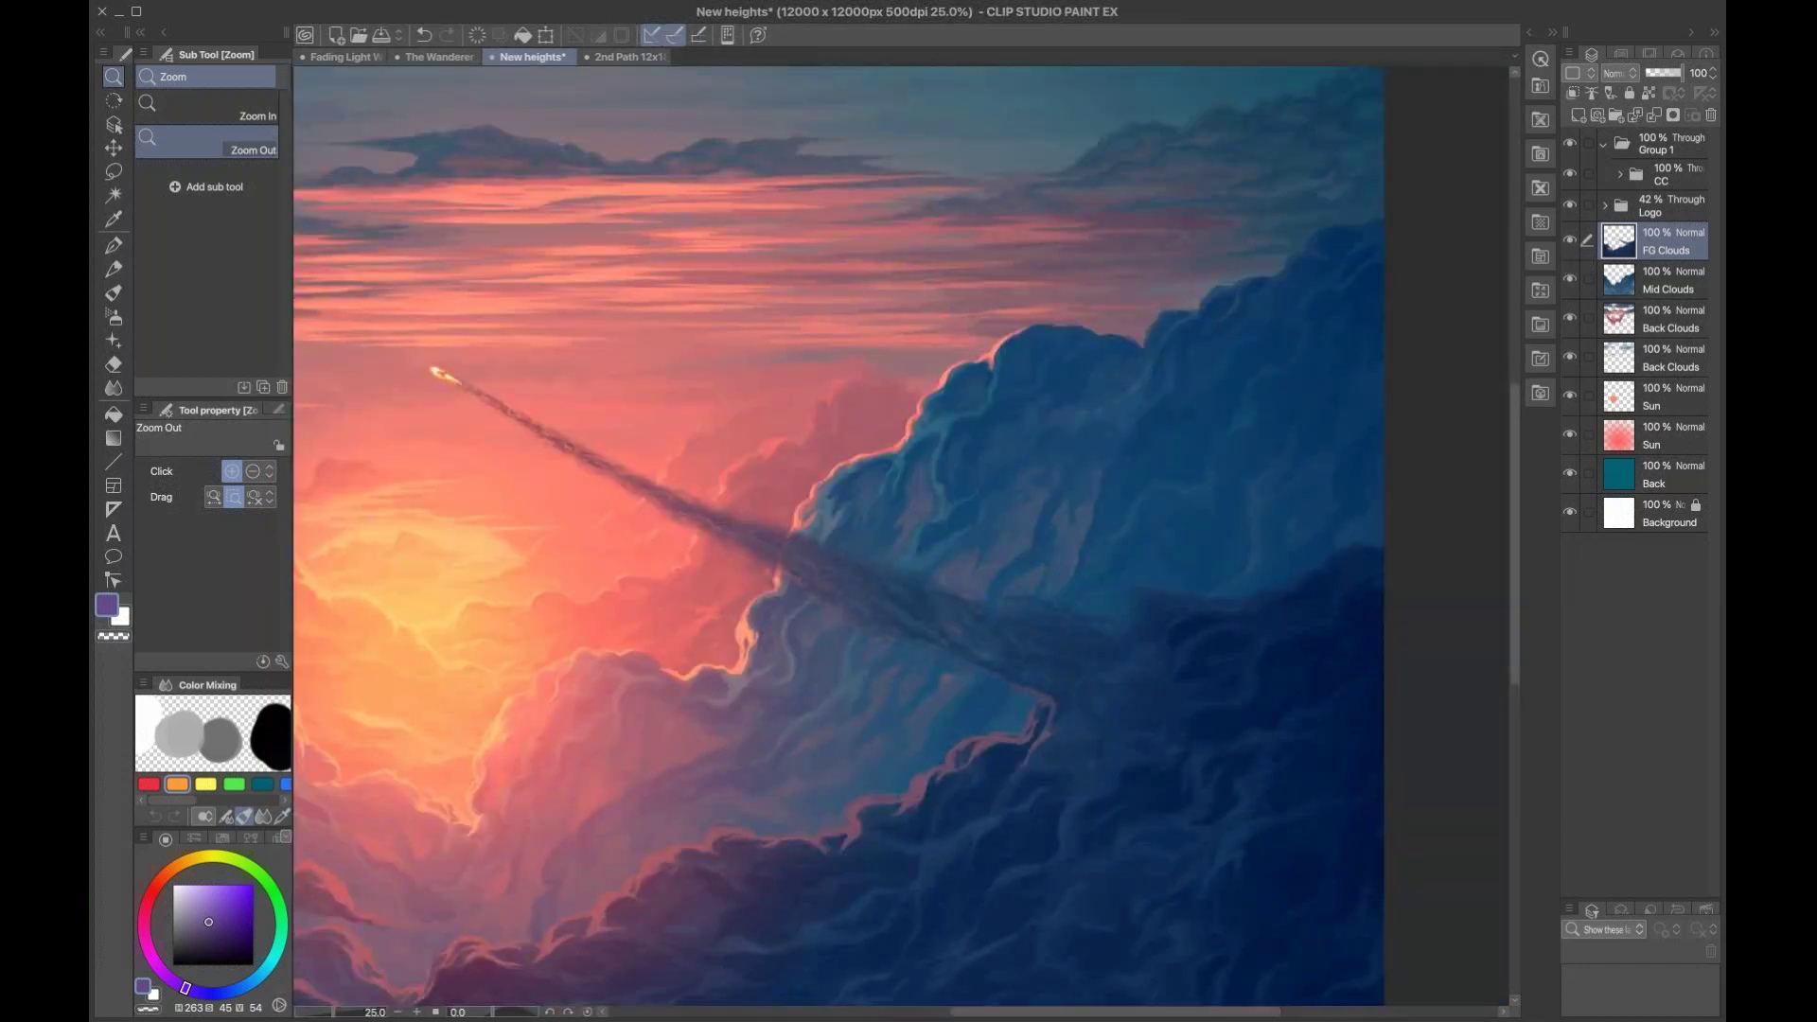
Step: Add a new layer above FG Clouds and hide the FG Clouds layer
{"action": "key", "text": "ctrl+shift+n"}
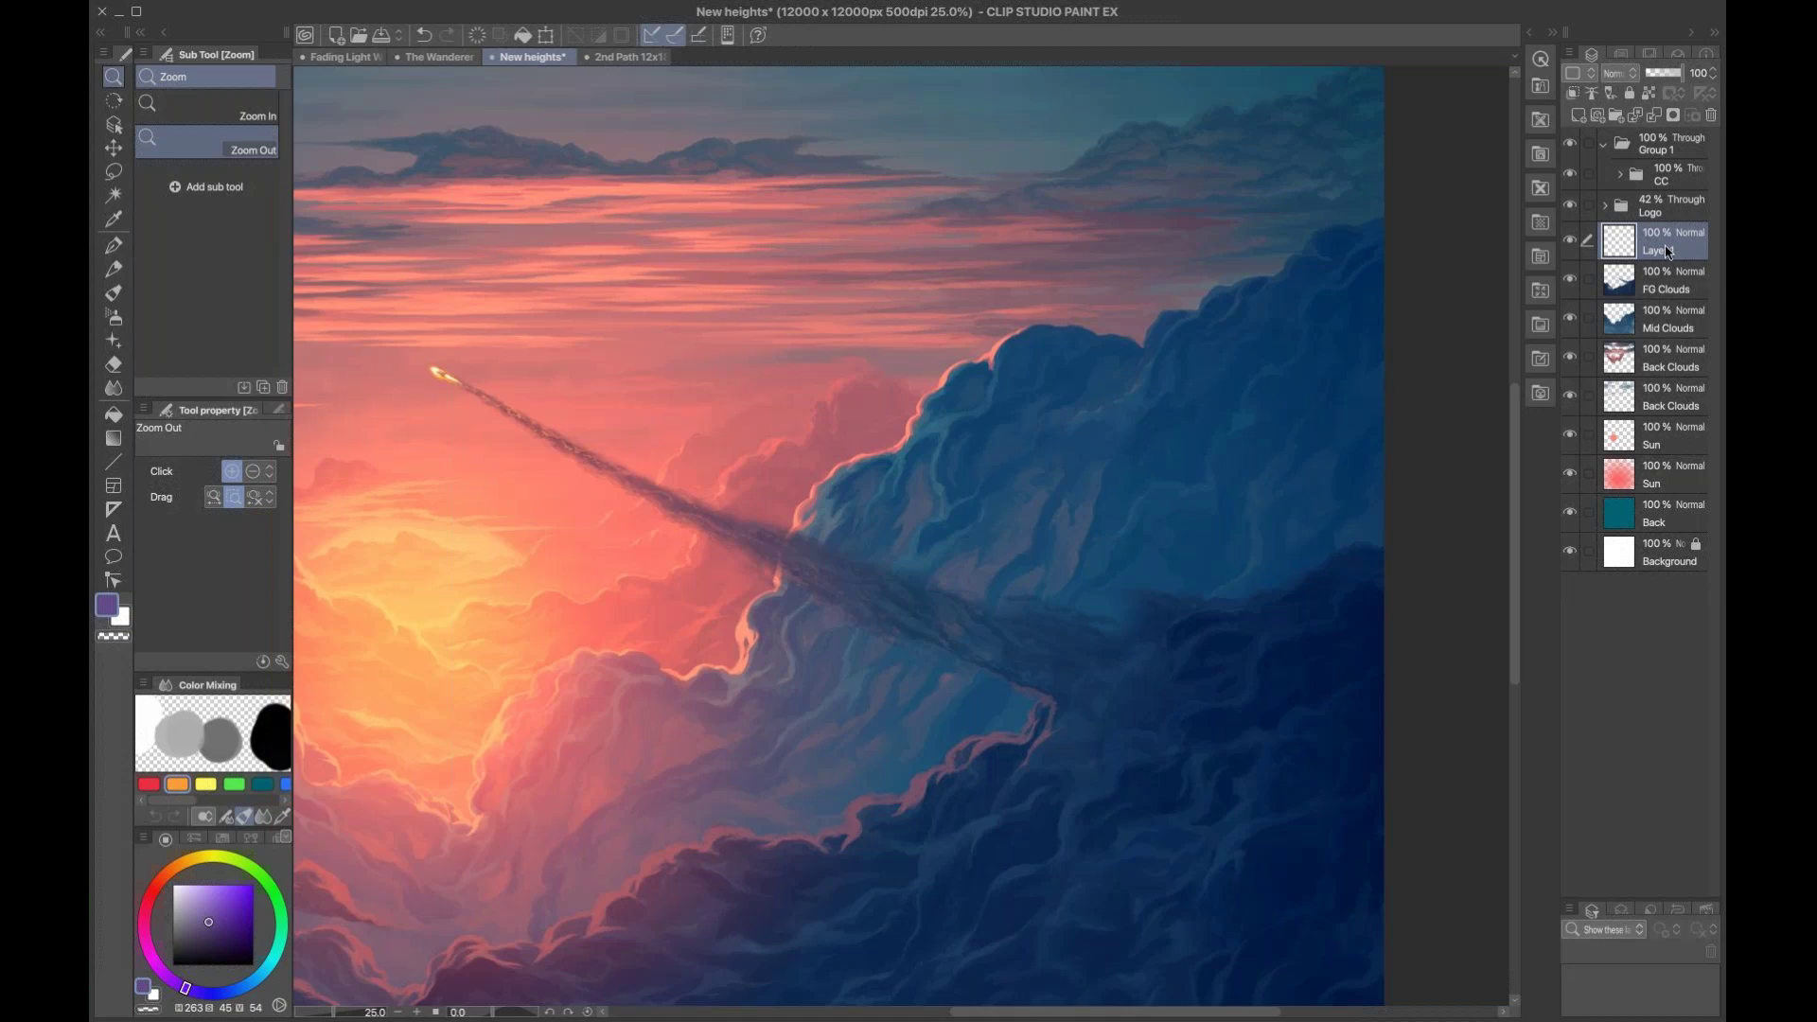
{"action": "key", "text": "g"}
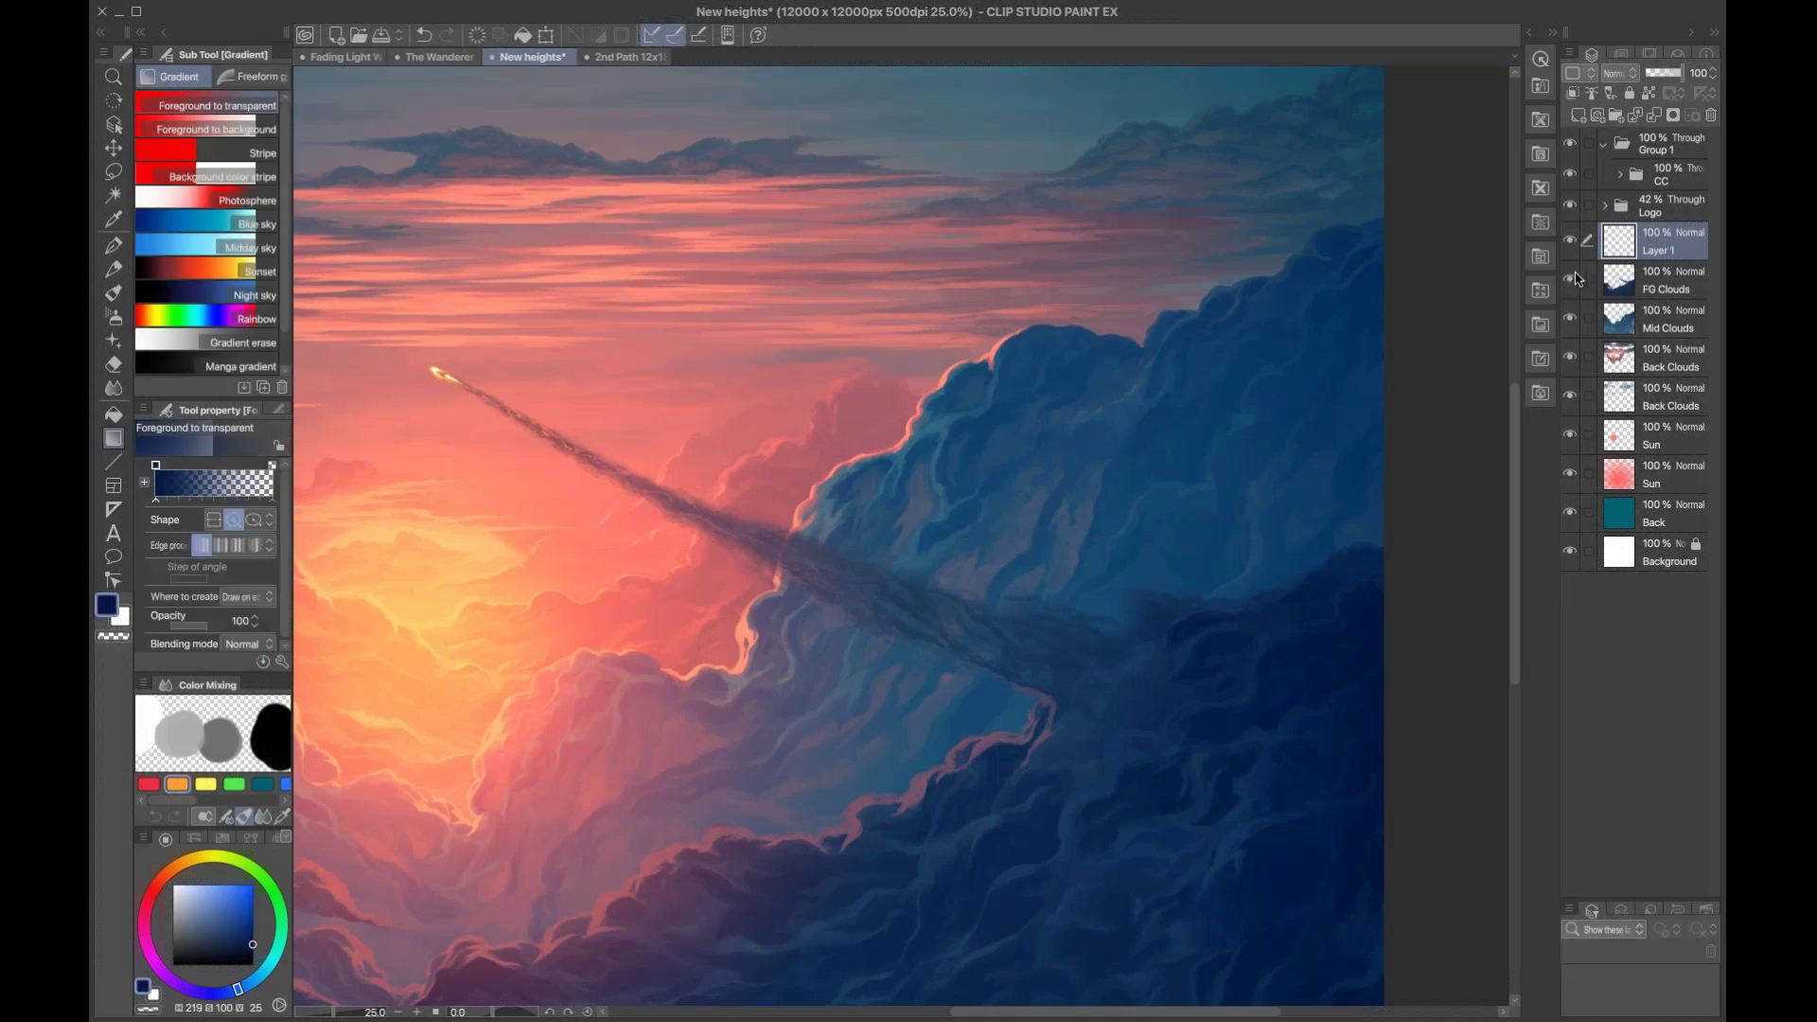
{"action": "key", "text": "b"}
{"action": "scroll", "coordinate": [1063, 600], "scroll_direction": "down", "scroll_amount": 2}
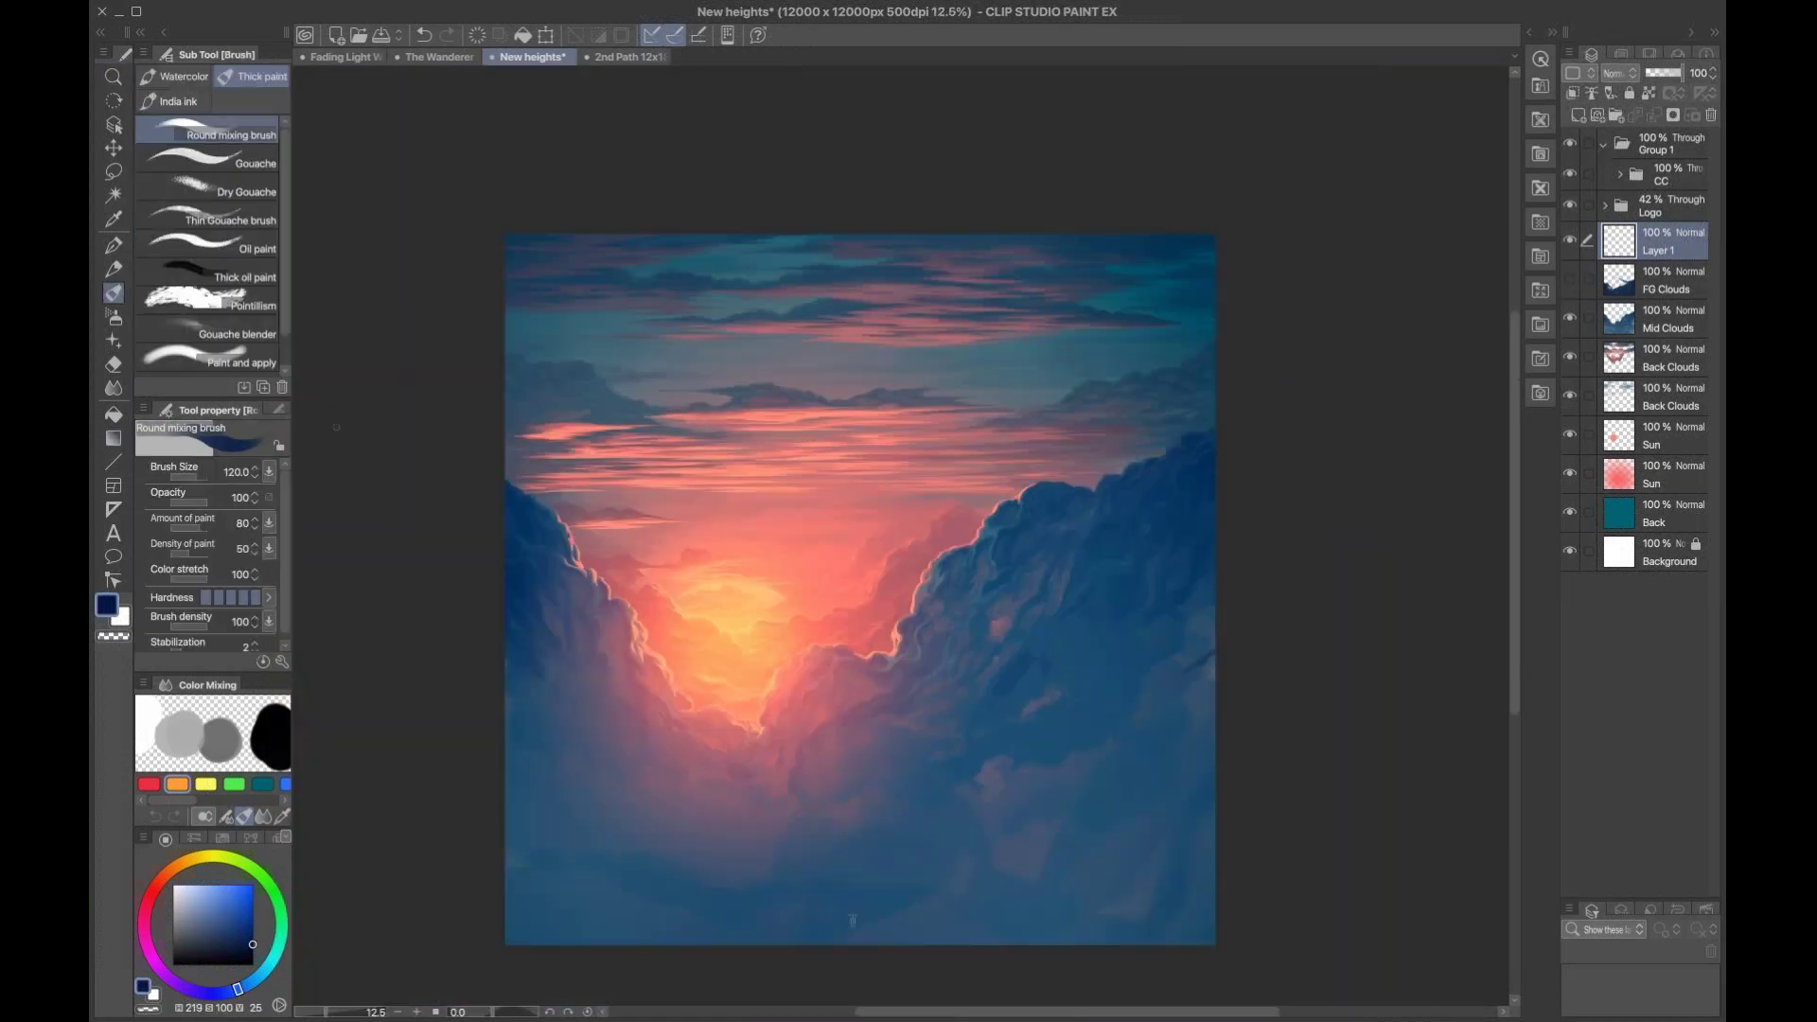
Step: Block in a dark navy foreground cloud silhouette across the bottom of the canvas with the G-pen, enlarging the brush to 1500
{"action": "key", "text": "p"}
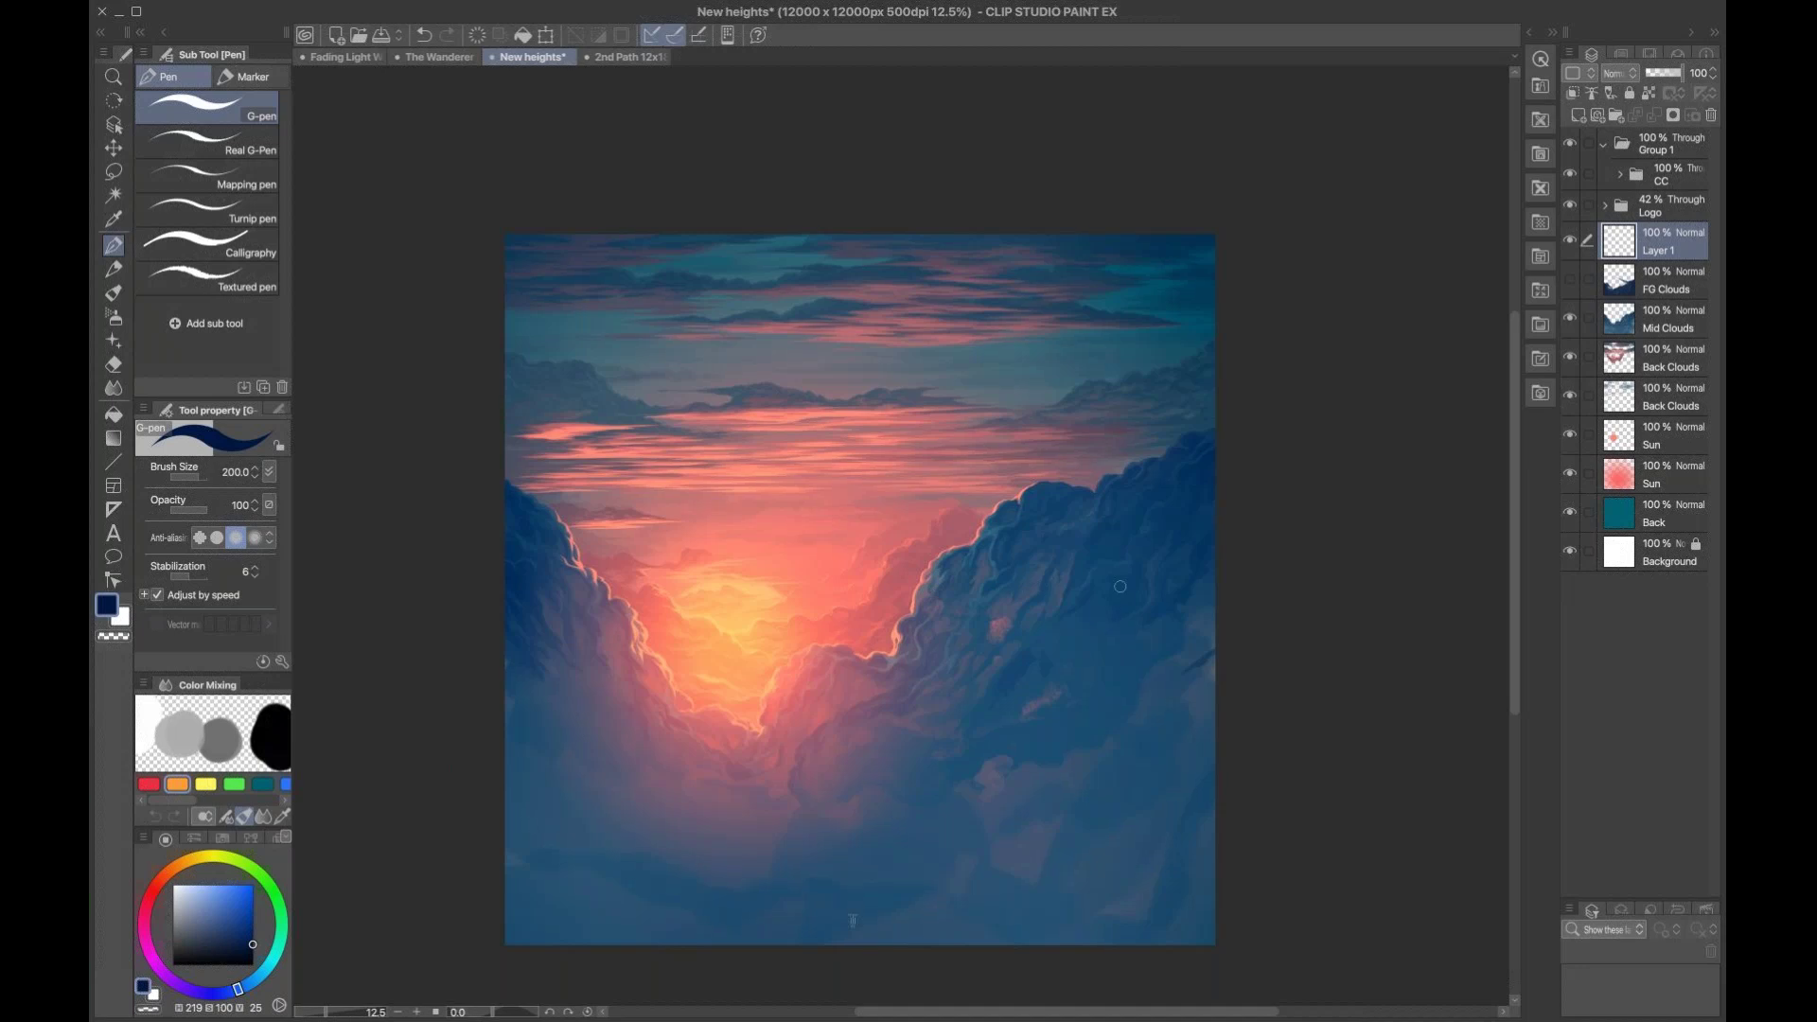
{"action": "key", "text": "bracketright"}
{"action": "left_click_drag", "start_coordinate": [1266, 619], "coordinate": [1106, 701]}
{"action": "key", "text": "bracketright"}
{"action": "key", "text": "bracketright"}
{"action": "key", "text": "bracketright"}
{"action": "mouse_move", "coordinate": [1211, 624]}
{"action": "left_mouse_down"}
{"action": "mouse_move", "coordinate": [1178, 696]}
{"action": "mouse_move", "coordinate": [1067, 774]}
{"action": "mouse_move", "coordinate": [1017, 773]}
{"action": "mouse_move", "coordinate": [928, 845]}
{"action": "mouse_move", "coordinate": [894, 849]}
{"action": "mouse_move", "coordinate": [851, 795]}
{"action": "mouse_move", "coordinate": [752, 868]}
{"action": "mouse_move", "coordinate": [774, 838]}
{"action": "mouse_move", "coordinate": [899, 848]}
{"action": "mouse_move", "coordinate": [914, 907]}
{"action": "mouse_move", "coordinate": [976, 906]}
{"action": "mouse_move", "coordinate": [936, 889]}
{"action": "mouse_move", "coordinate": [1033, 785]}
{"action": "mouse_move", "coordinate": [1137, 764]}
{"action": "mouse_move", "coordinate": [1170, 703]}
{"action": "mouse_move", "coordinate": [1133, 687]}
{"action": "mouse_move", "coordinate": [1105, 740]}
{"action": "mouse_move", "coordinate": [1101, 714]}
{"action": "mouse_move", "coordinate": [1105, 757]}
{"action": "mouse_move", "coordinate": [1131, 705]}
{"action": "mouse_move", "coordinate": [1186, 720]}
{"action": "mouse_move", "coordinate": [1169, 953]}
{"action": "mouse_move", "coordinate": [1203, 928]}
{"action": "mouse_move", "coordinate": [1230, 837]}
{"action": "mouse_move", "coordinate": [1176, 805]}
{"action": "mouse_move", "coordinate": [1185, 648]}
{"action": "mouse_move", "coordinate": [1232, 632]}
{"action": "mouse_move", "coordinate": [1161, 638]}
{"action": "mouse_move", "coordinate": [1194, 642]}
{"action": "mouse_move", "coordinate": [1165, 691]}
{"action": "mouse_move", "coordinate": [1047, 746]}
{"action": "mouse_move", "coordinate": [1122, 697]}
{"action": "mouse_move", "coordinate": [1056, 793]}
{"action": "mouse_move", "coordinate": [1018, 803]}
{"action": "mouse_move", "coordinate": [1032, 813]}
{"action": "mouse_move", "coordinate": [927, 899]}
{"action": "mouse_move", "coordinate": [1126, 864]}
{"action": "mouse_move", "coordinate": [939, 977]}
{"action": "mouse_move", "coordinate": [994, 913]}
{"action": "mouse_move", "coordinate": [764, 972]}
{"action": "mouse_move", "coordinate": [882, 828]}
{"action": "mouse_move", "coordinate": [833, 818]}
{"action": "mouse_move", "coordinate": [950, 824]}
{"action": "mouse_move", "coordinate": [842, 843]}
{"action": "mouse_move", "coordinate": [840, 820]}
{"action": "mouse_move", "coordinate": [817, 848]}
{"action": "mouse_move", "coordinate": [627, 874]}
{"action": "mouse_move", "coordinate": [643, 899]}
{"action": "mouse_move", "coordinate": [605, 862]}
{"action": "mouse_move", "coordinate": [467, 825]}
{"action": "mouse_move", "coordinate": [590, 874]}
{"action": "mouse_move", "coordinate": [496, 858]}
{"action": "mouse_move", "coordinate": [569, 940]}
{"action": "mouse_move", "coordinate": [876, 918]}
{"action": "mouse_move", "coordinate": [575, 905]}
{"action": "mouse_move", "coordinate": [470, 854]}
{"action": "left_mouse_up"}
{"action": "key", "text": "bracketright"}
{"action": "key", "text": "bracketleft"}
{"action": "key", "text": "bracketright"}
{"action": "key", "text": "bracketleft"}
{"action": "key", "text": "bracketright"}
{"action": "key", "text": "bracketright"}
{"action": "key", "text": "bracketleft"}
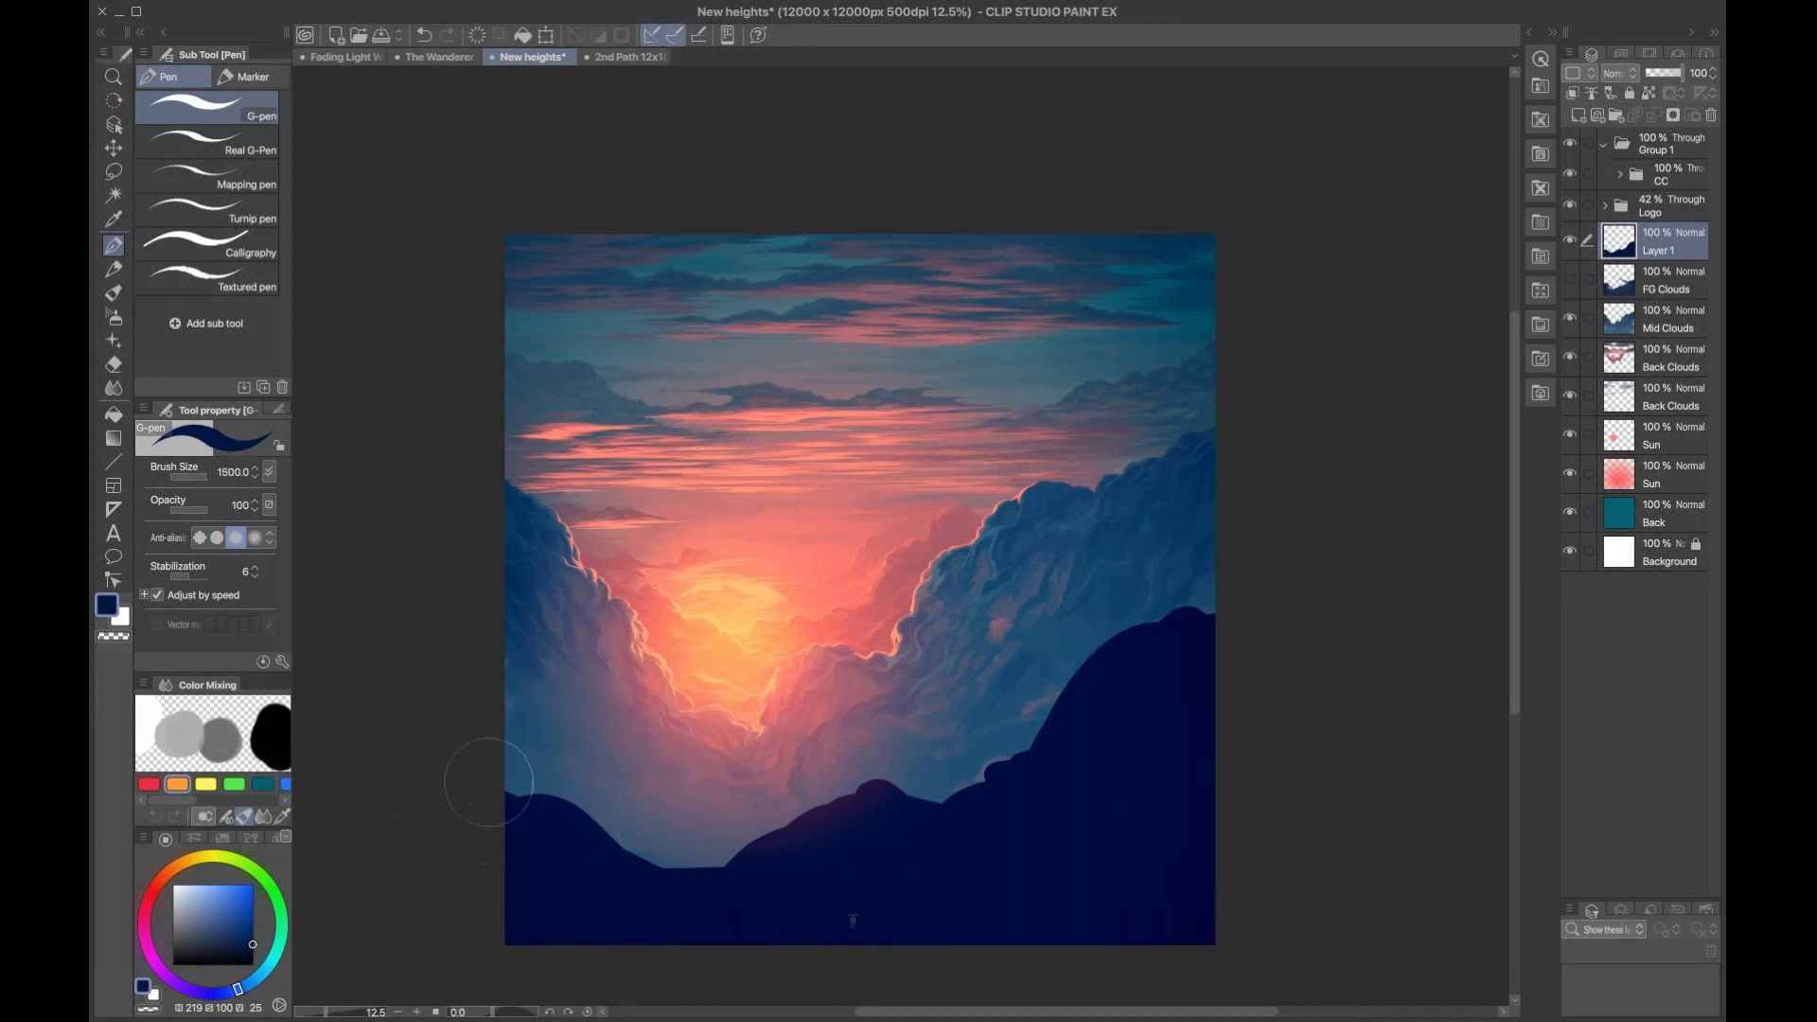
Step: Build up the silhouette's left cloud bank and slope it down to the central valley, reducing the G-pen size from 1500 to 1000
{"action": "left_click_drag", "start_coordinate": [488, 782], "coordinate": [478, 791]}
{"action": "key", "text": "bracketleft"}
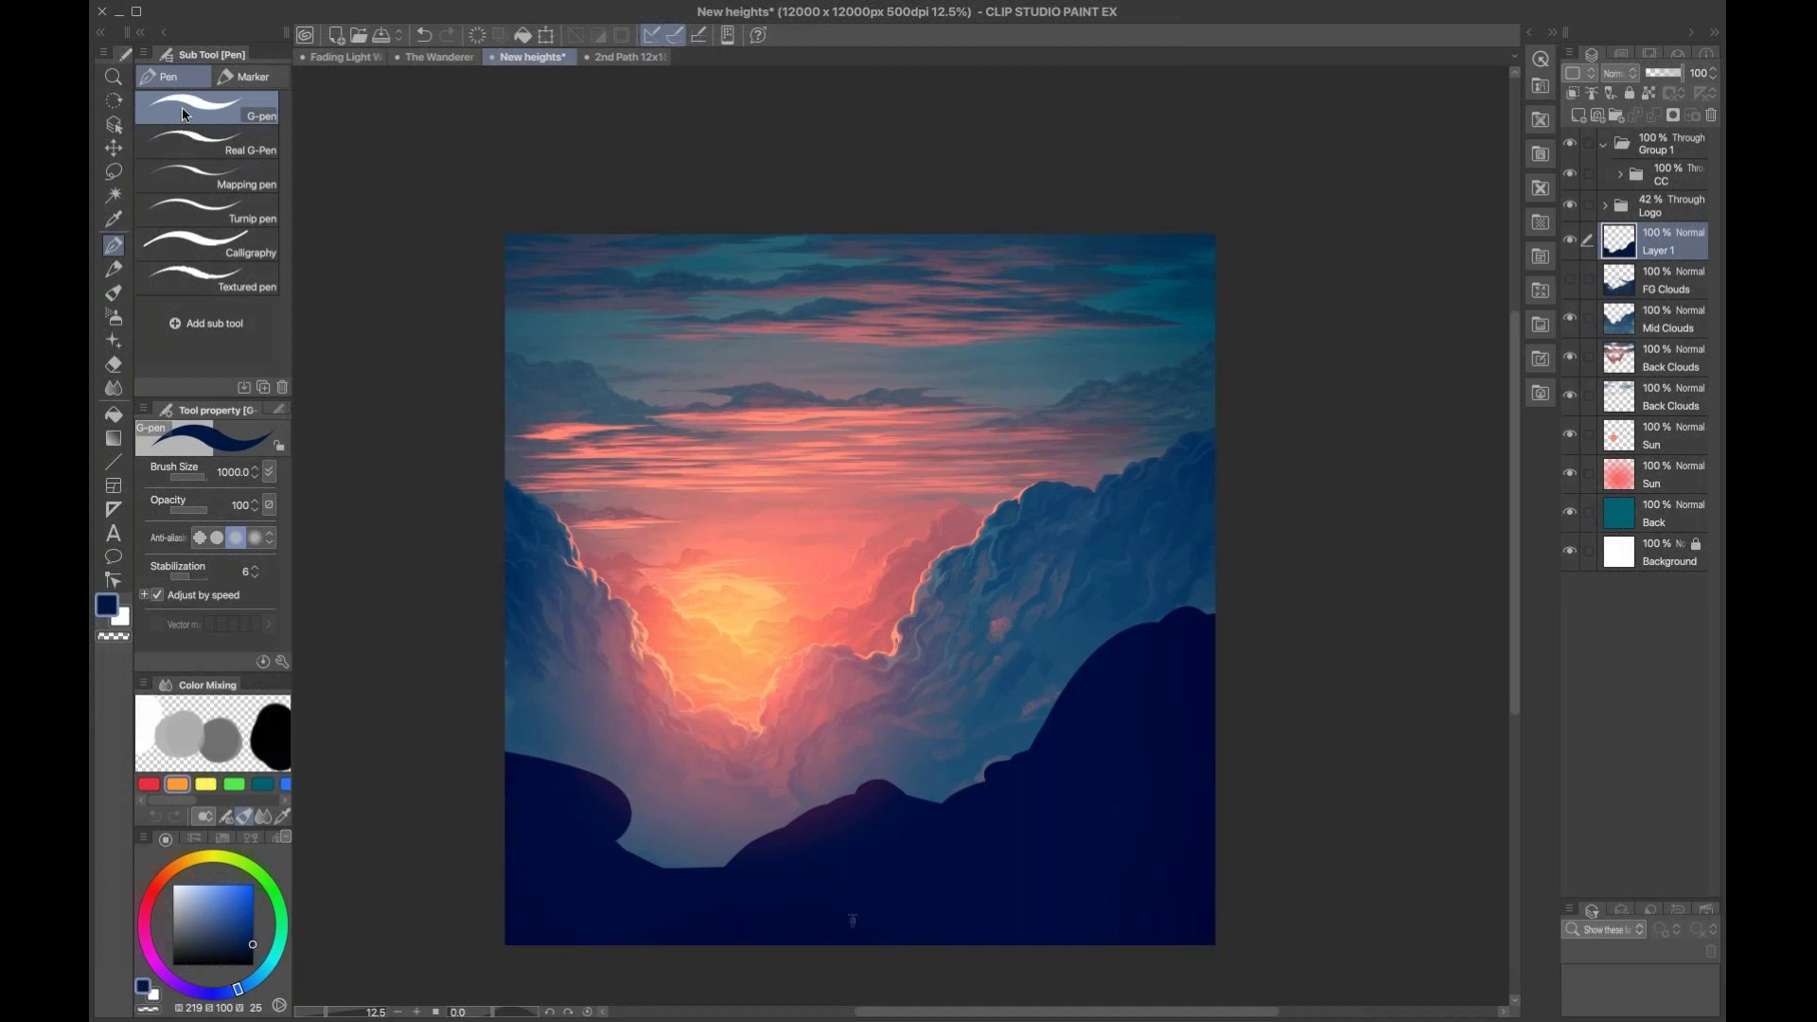
{"action": "mouse_move", "coordinate": [434, 795]}
{"action": "left_mouse_down"}
{"action": "mouse_move", "coordinate": [491, 756]}
{"action": "mouse_move", "coordinate": [589, 843]}
{"action": "mouse_move", "coordinate": [754, 881]}
{"action": "mouse_move", "coordinate": [626, 858]}
{"action": "left_mouse_up"}
{"action": "left_click_drag", "start_coordinate": [961, 815], "coordinate": [1063, 767]}
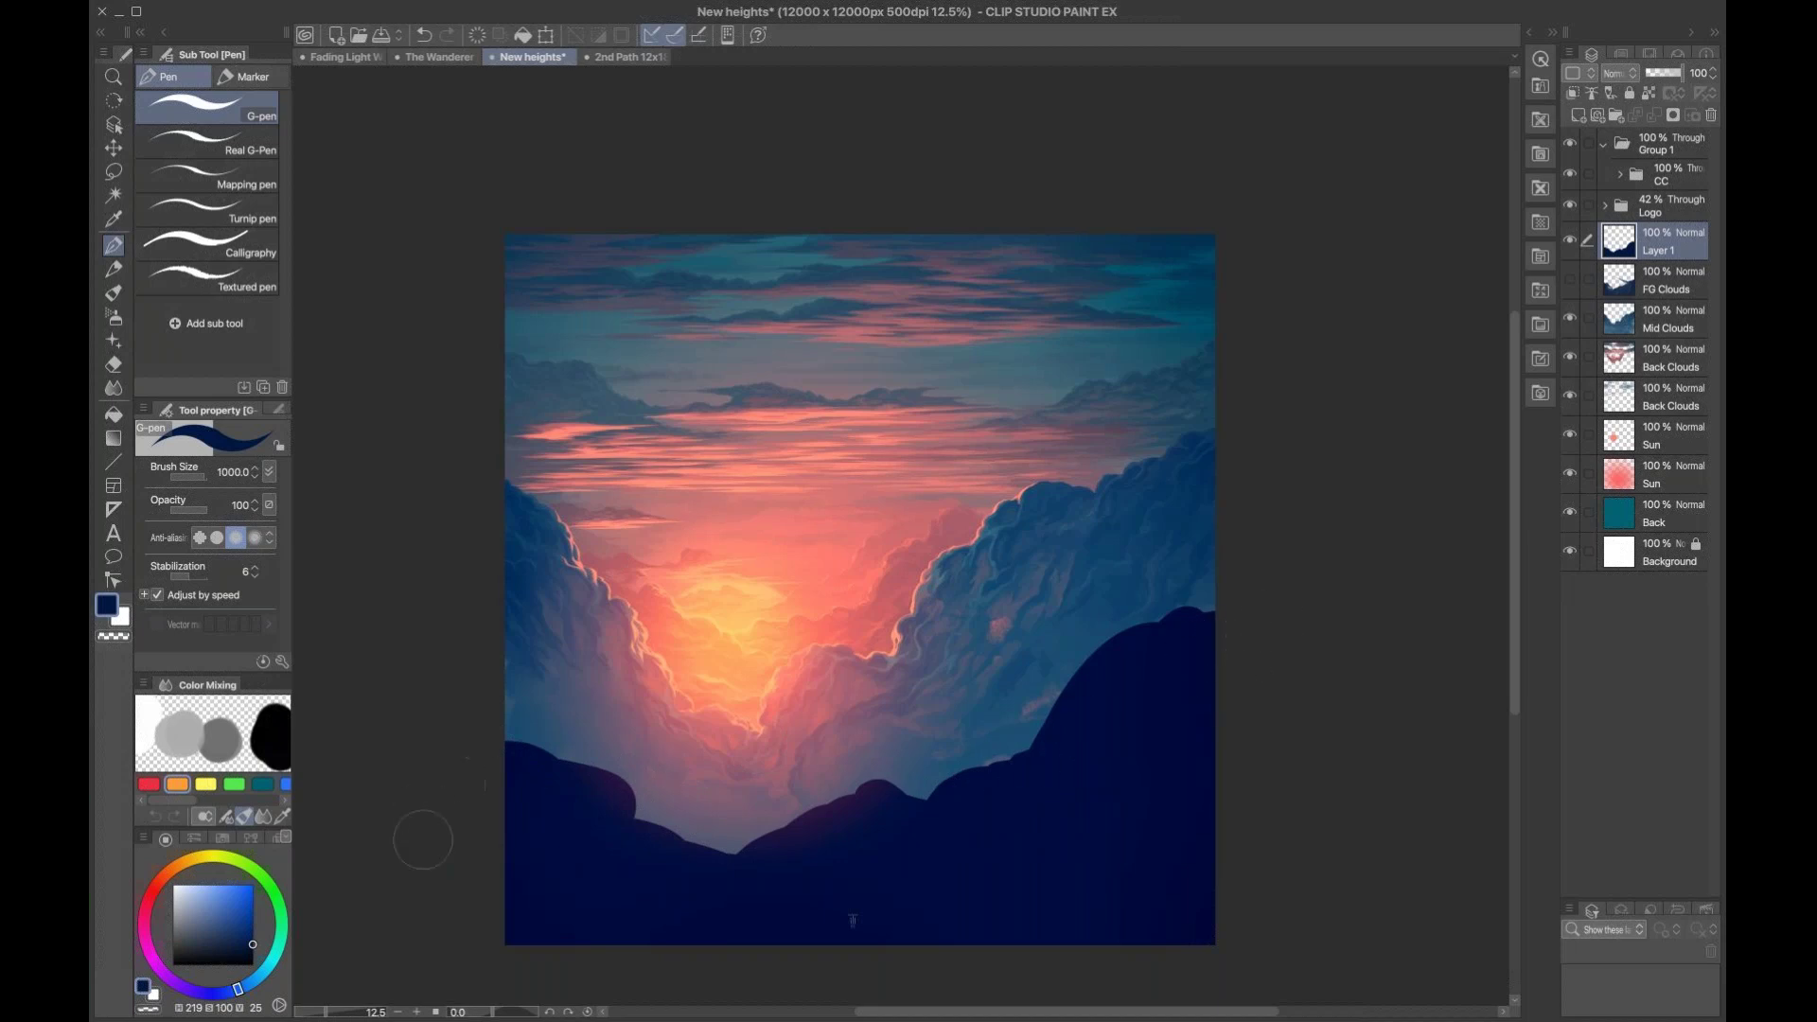
{"action": "mouse_move", "coordinate": [549, 790]}
{"action": "left_mouse_down"}
{"action": "mouse_move", "coordinate": [530, 766]}
{"action": "mouse_move", "coordinate": [567, 747]}
{"action": "mouse_move", "coordinate": [447, 738]}
{"action": "mouse_move", "coordinate": [530, 691]}
{"action": "left_mouse_up"}
{"action": "left_click_drag", "start_coordinate": [633, 814], "coordinate": [759, 843]}
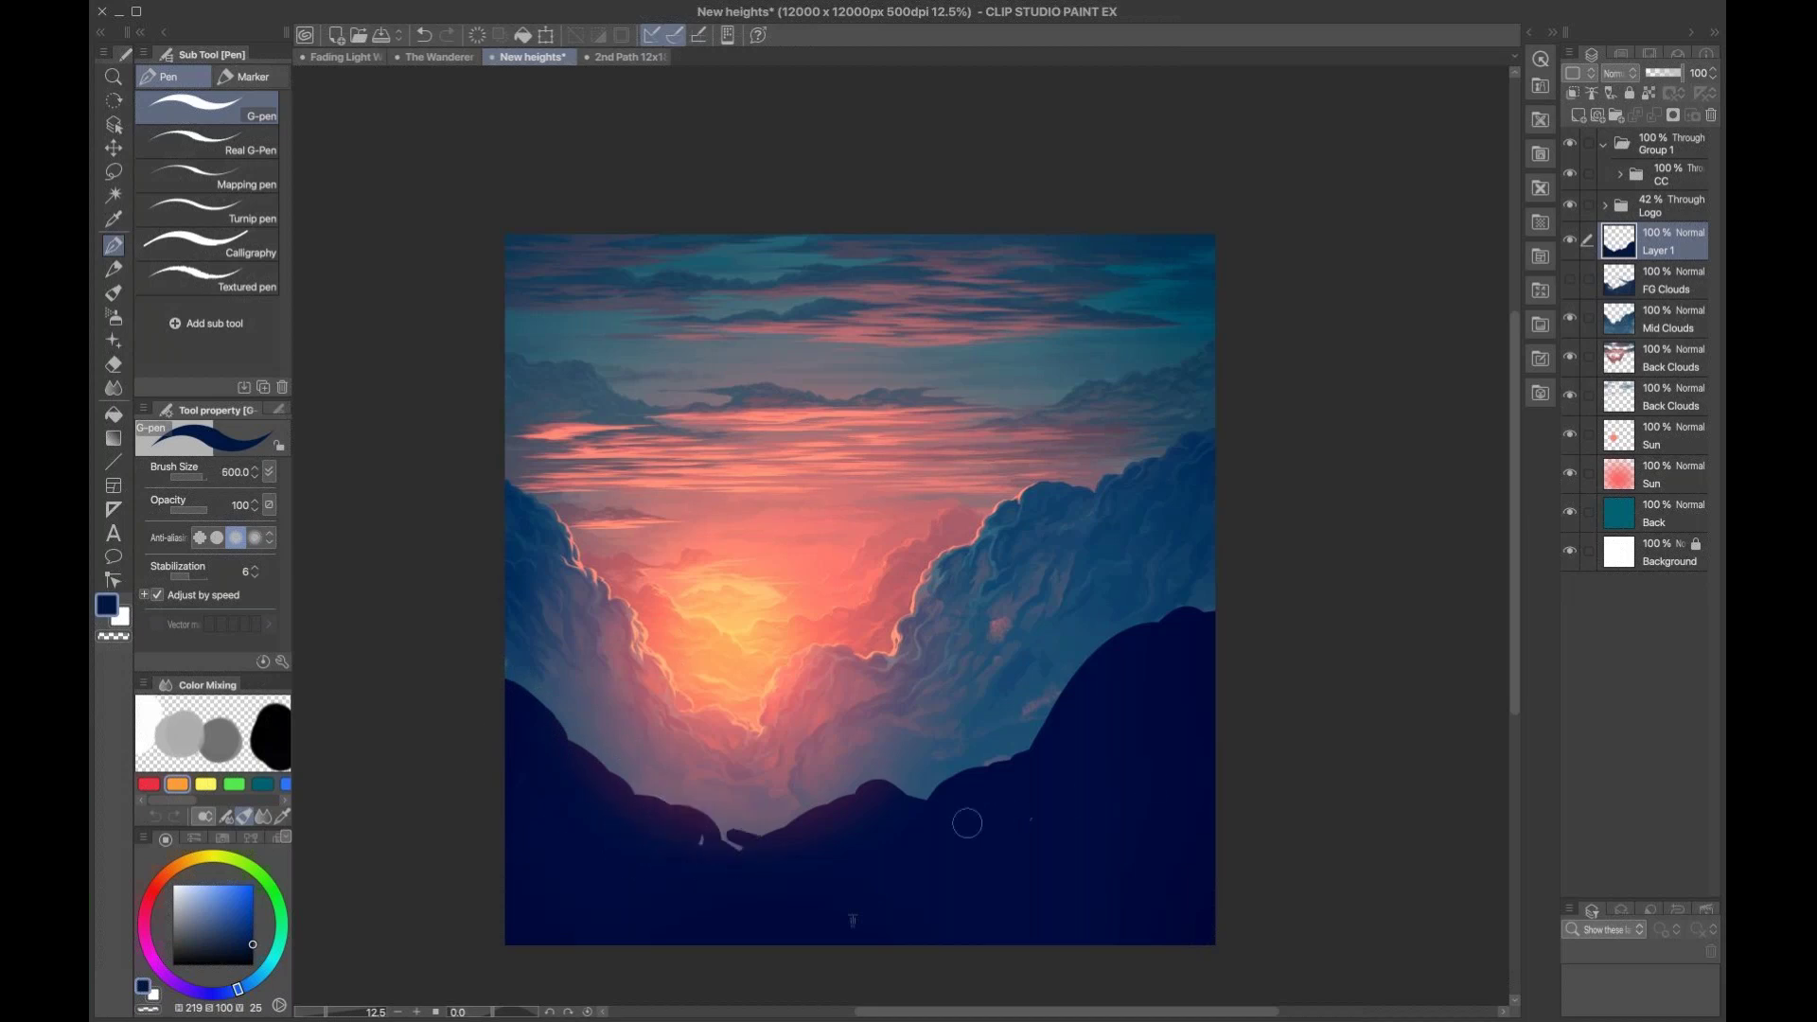
Step: Refine the silhouette's right slope with rounded cloud bumps and raise its left edge, using a G-pen size of 800
{"action": "mouse_move", "coordinate": [1093, 745]}
{"action": "left_mouse_down"}
{"action": "mouse_move", "coordinate": [1036, 778]}
{"action": "mouse_move", "coordinate": [1094, 750]}
{"action": "mouse_move", "coordinate": [1053, 745]}
{"action": "mouse_move", "coordinate": [1110, 682]}
{"action": "mouse_move", "coordinate": [1057, 681]}
{"action": "mouse_move", "coordinate": [1052, 696]}
{"action": "mouse_move", "coordinate": [1182, 639]}
{"action": "mouse_move", "coordinate": [1279, 625]}
{"action": "mouse_move", "coordinate": [1232, 586]}
{"action": "mouse_move", "coordinate": [1144, 691]}
{"action": "mouse_move", "coordinate": [903, 792]}
{"action": "mouse_move", "coordinate": [928, 825]}
{"action": "mouse_move", "coordinate": [701, 863]}
{"action": "mouse_move", "coordinate": [680, 831]}
{"action": "mouse_move", "coordinate": [489, 855]}
{"action": "mouse_move", "coordinate": [701, 829]}
{"action": "mouse_move", "coordinate": [576, 823]}
{"action": "mouse_move", "coordinate": [580, 777]}
{"action": "mouse_move", "coordinate": [529, 746]}
{"action": "mouse_move", "coordinate": [551, 723]}
{"action": "mouse_move", "coordinate": [523, 672]}
{"action": "left_mouse_up"}
{"action": "key", "text": "bracketright"}
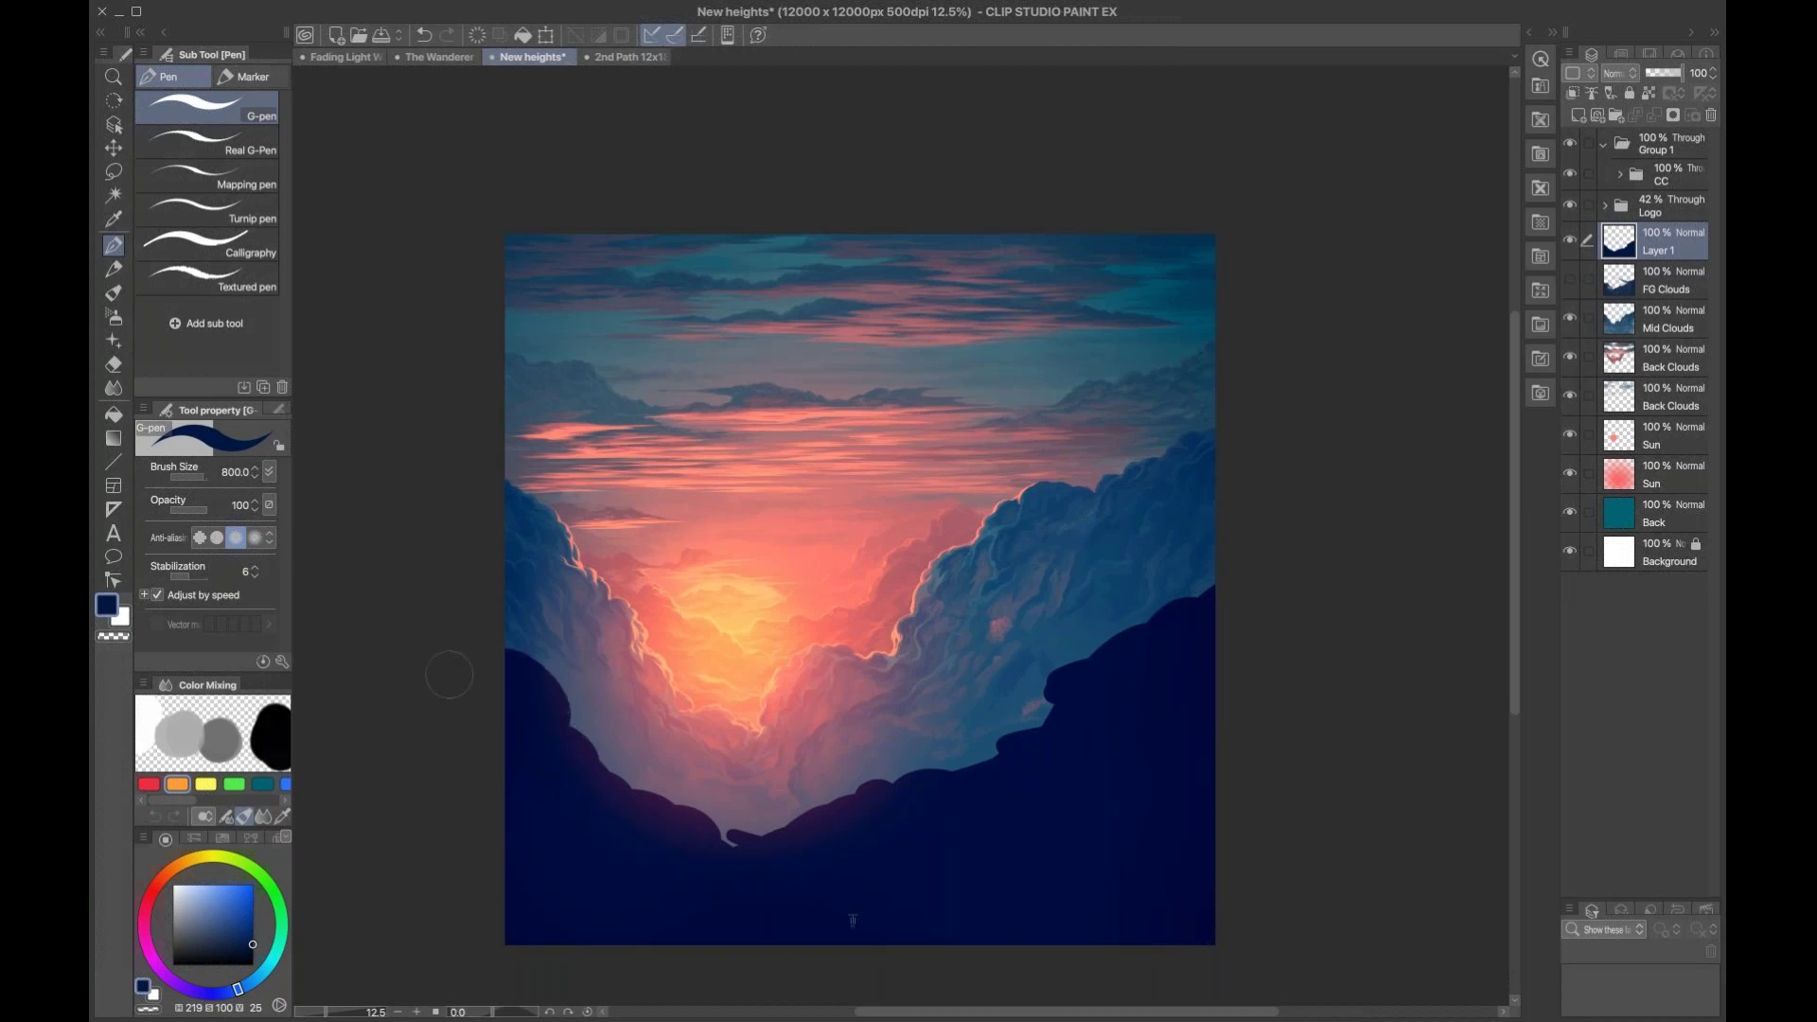
{"action": "left_click_drag", "start_coordinate": [804, 843], "coordinate": [782, 863]}
Step: Paint broad navy G-pen strokes from the right cloud bank across the valley toward the sun, and set the brush size to 1000
{"action": "key", "text": "slash"}
{"action": "left_click", "coordinate": [1008, 720]}
{"action": "scroll", "coordinate": [1134, 677], "scroll_direction": "down", "scroll_amount": 3}
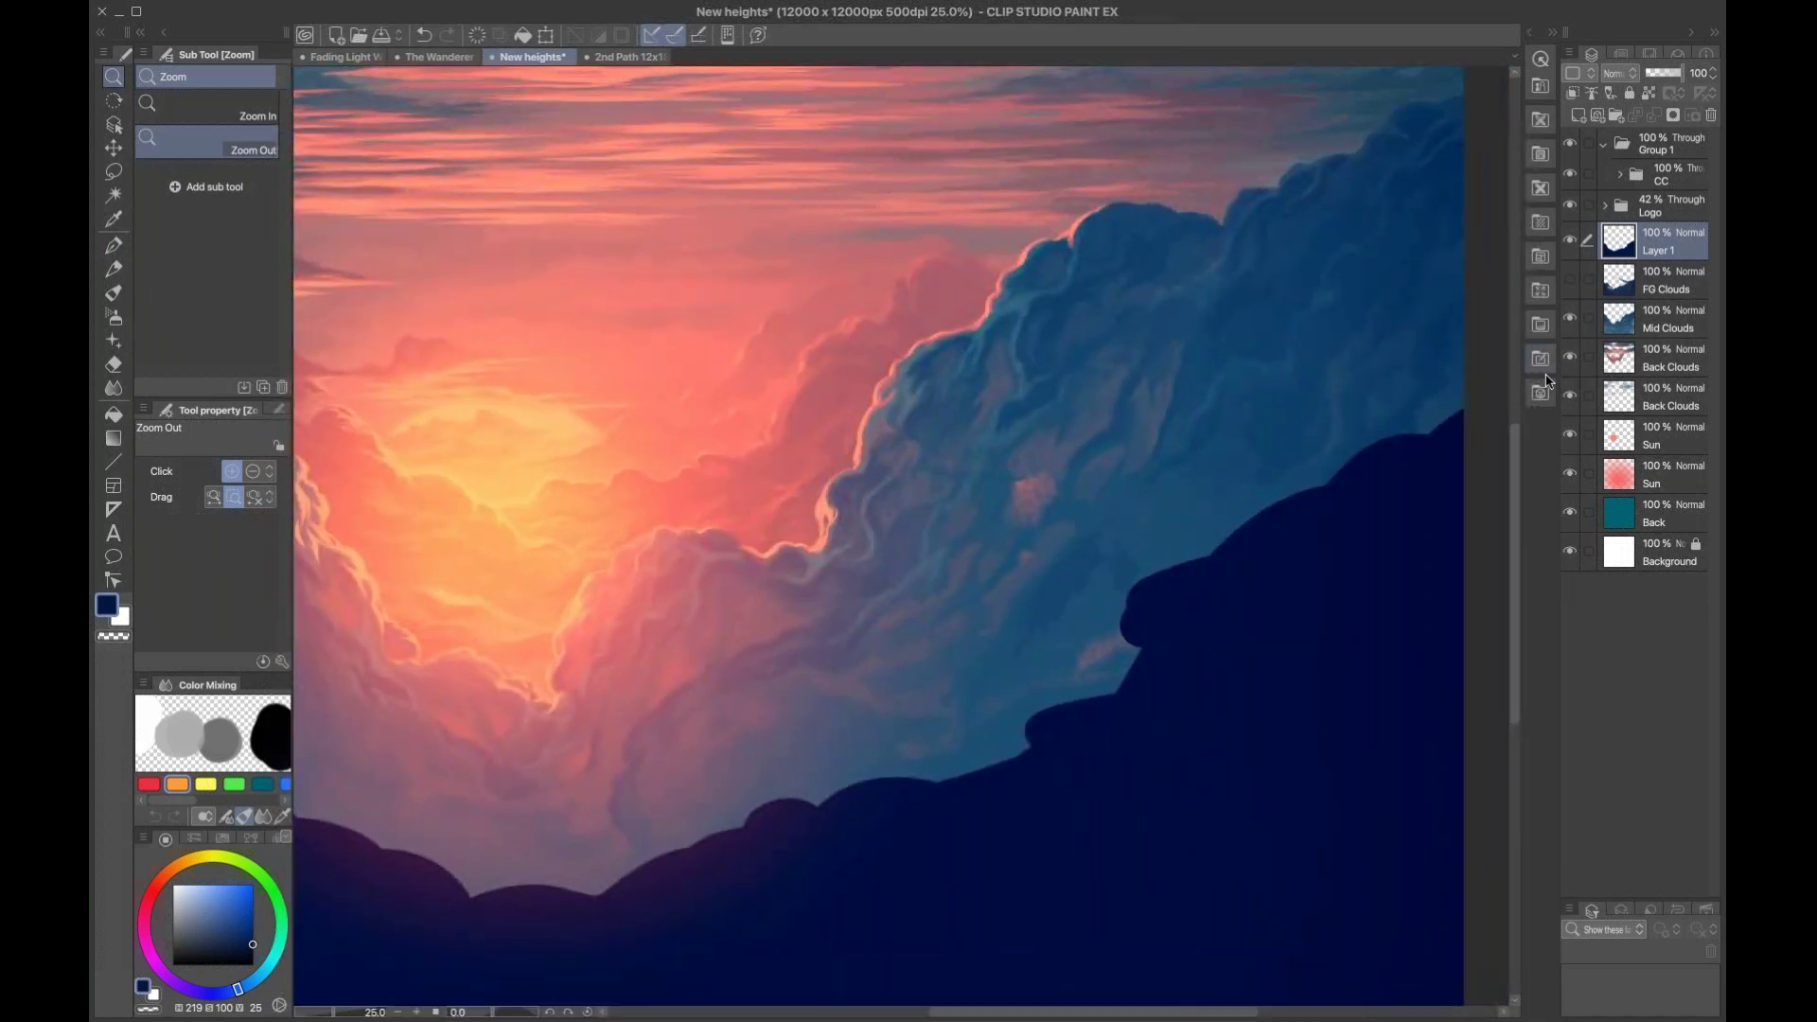
{"action": "key", "text": "p"}
{"action": "mouse_move", "coordinate": [1135, 729]}
{"action": "left_mouse_down"}
{"action": "mouse_move", "coordinate": [730, 627]}
{"action": "mouse_move", "coordinate": [1103, 697]}
{"action": "mouse_move", "coordinate": [609, 548]}
{"action": "mouse_move", "coordinate": [539, 547]}
{"action": "left_mouse_up"}
{"action": "key", "text": "bracketright"}
{"action": "key", "text": "bracketright"}
{"action": "key", "text": "bracketright"}
Step: Hide the CC folder inside Group 1
{"action": "scroll", "coordinate": [1005, 628], "scroll_direction": "left", "scroll_amount": 5}
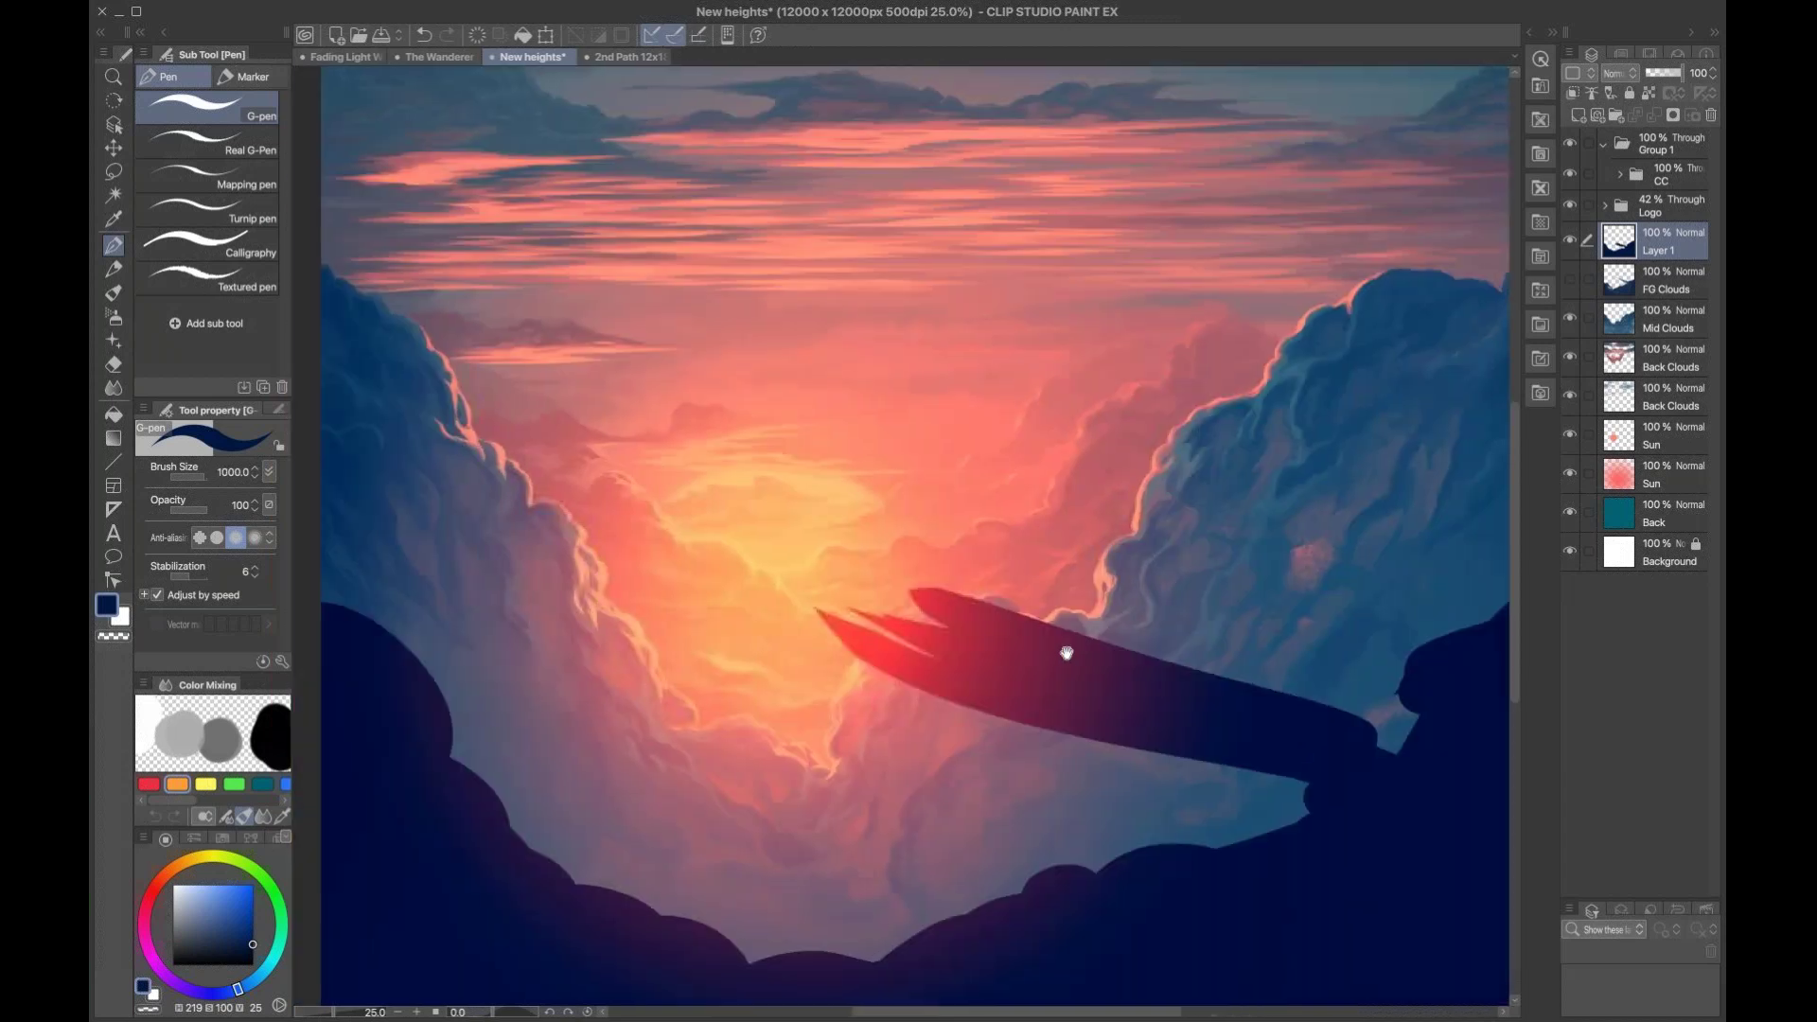
{"action": "left_click", "coordinate": [1569, 178]}
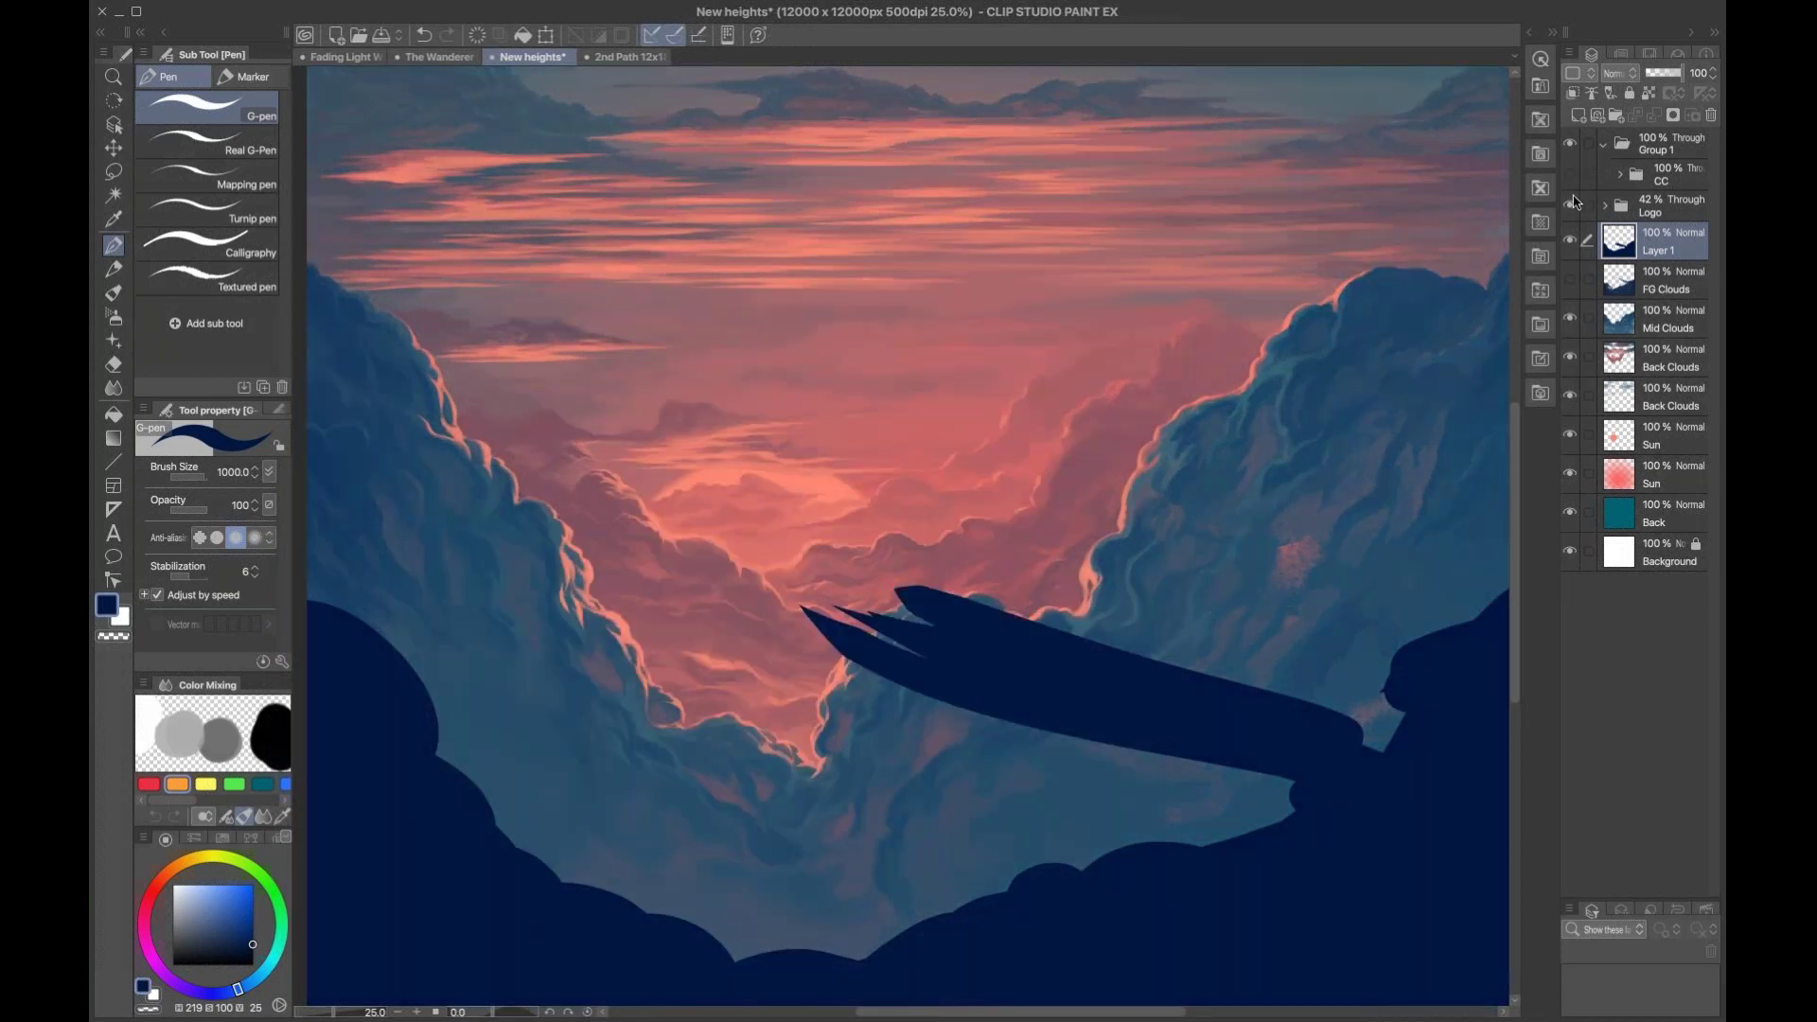
Step: Extend tapering navy G-pen strokes from the right cloud bank toward the sun, using brush sizes 500 and 800
{"action": "scroll", "coordinate": [908, 722], "scroll_direction": "down", "scroll_amount": 3}
{"action": "key", "text": "bracketleft"}
{"action": "key", "text": "bracketleft"}
{"action": "key", "text": "bracketleft"}
{"action": "key", "text": "bracketleft"}
{"action": "mouse_move", "coordinate": [1088, 525]}
{"action": "left_mouse_down"}
{"action": "mouse_move", "coordinate": [1343, 606]}
{"action": "mouse_move", "coordinate": [1012, 506]}
{"action": "left_mouse_up"}
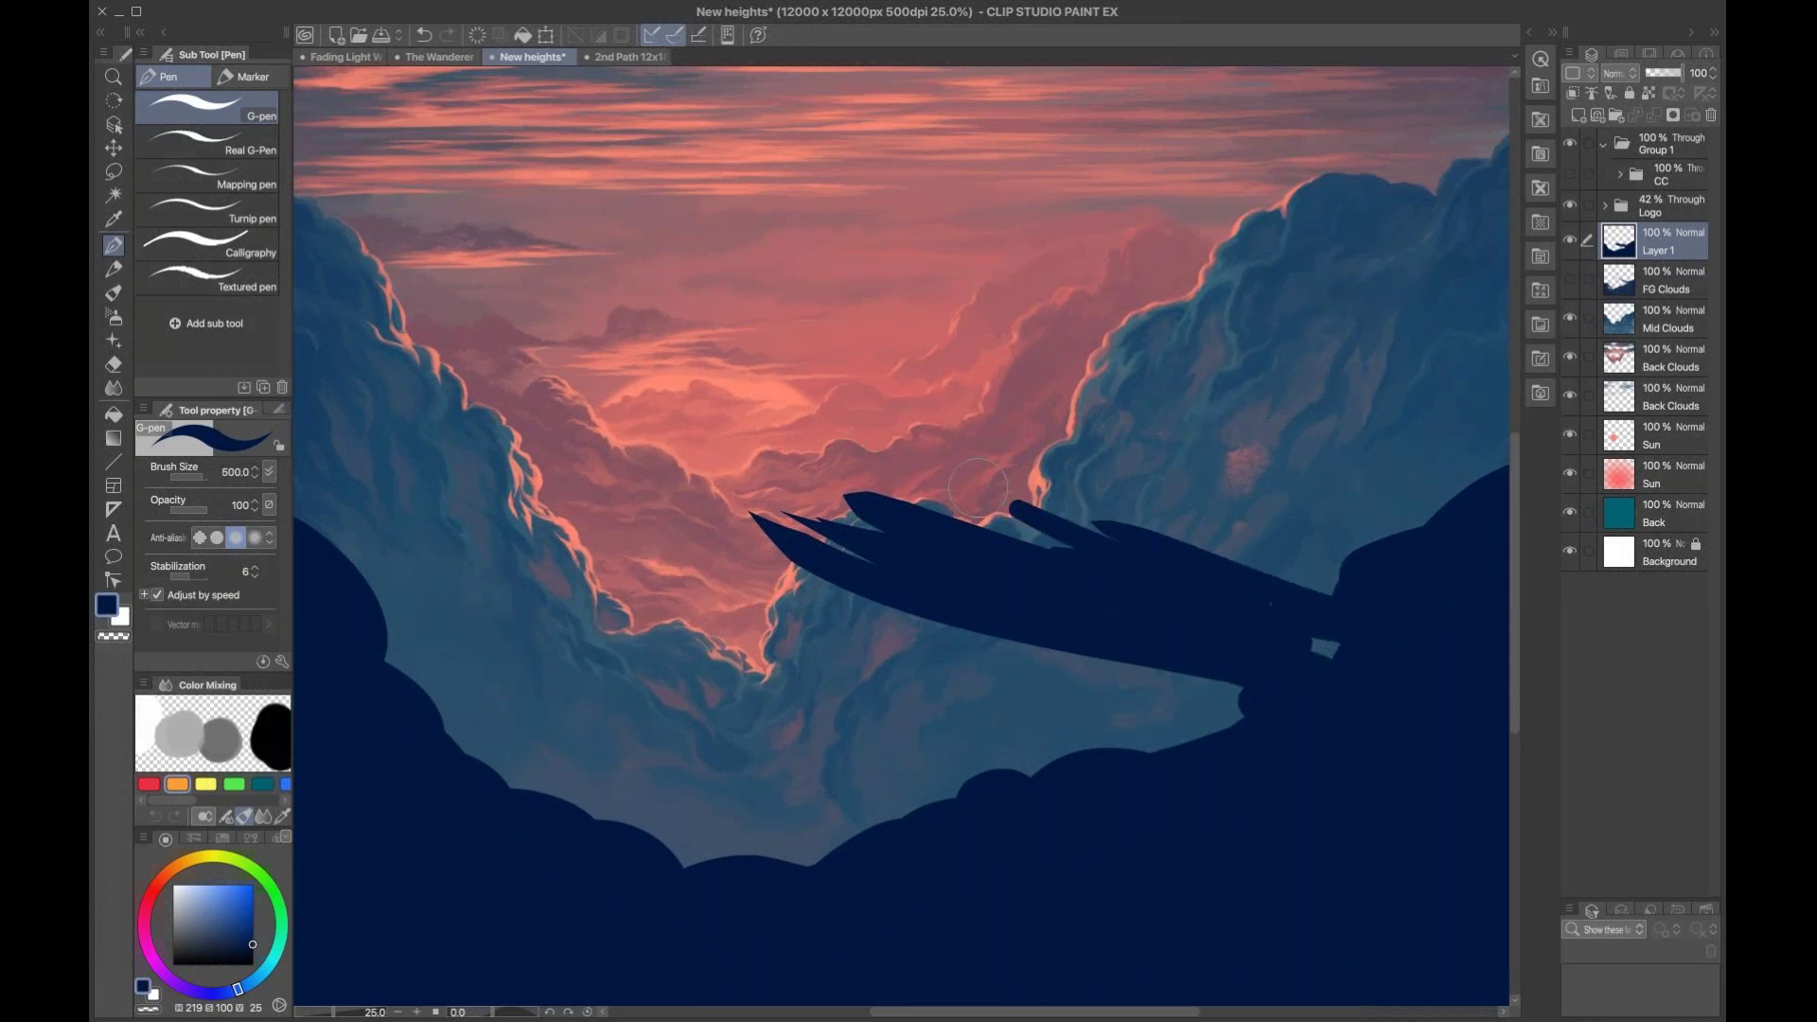
{"action": "left_click_drag", "start_coordinate": [1135, 544], "coordinate": [793, 445]}
{"action": "key", "text": "bracketright"}
{"action": "key", "text": "bracketright"}
{"action": "left_click_drag", "start_coordinate": [932, 548], "coordinate": [748, 489]}
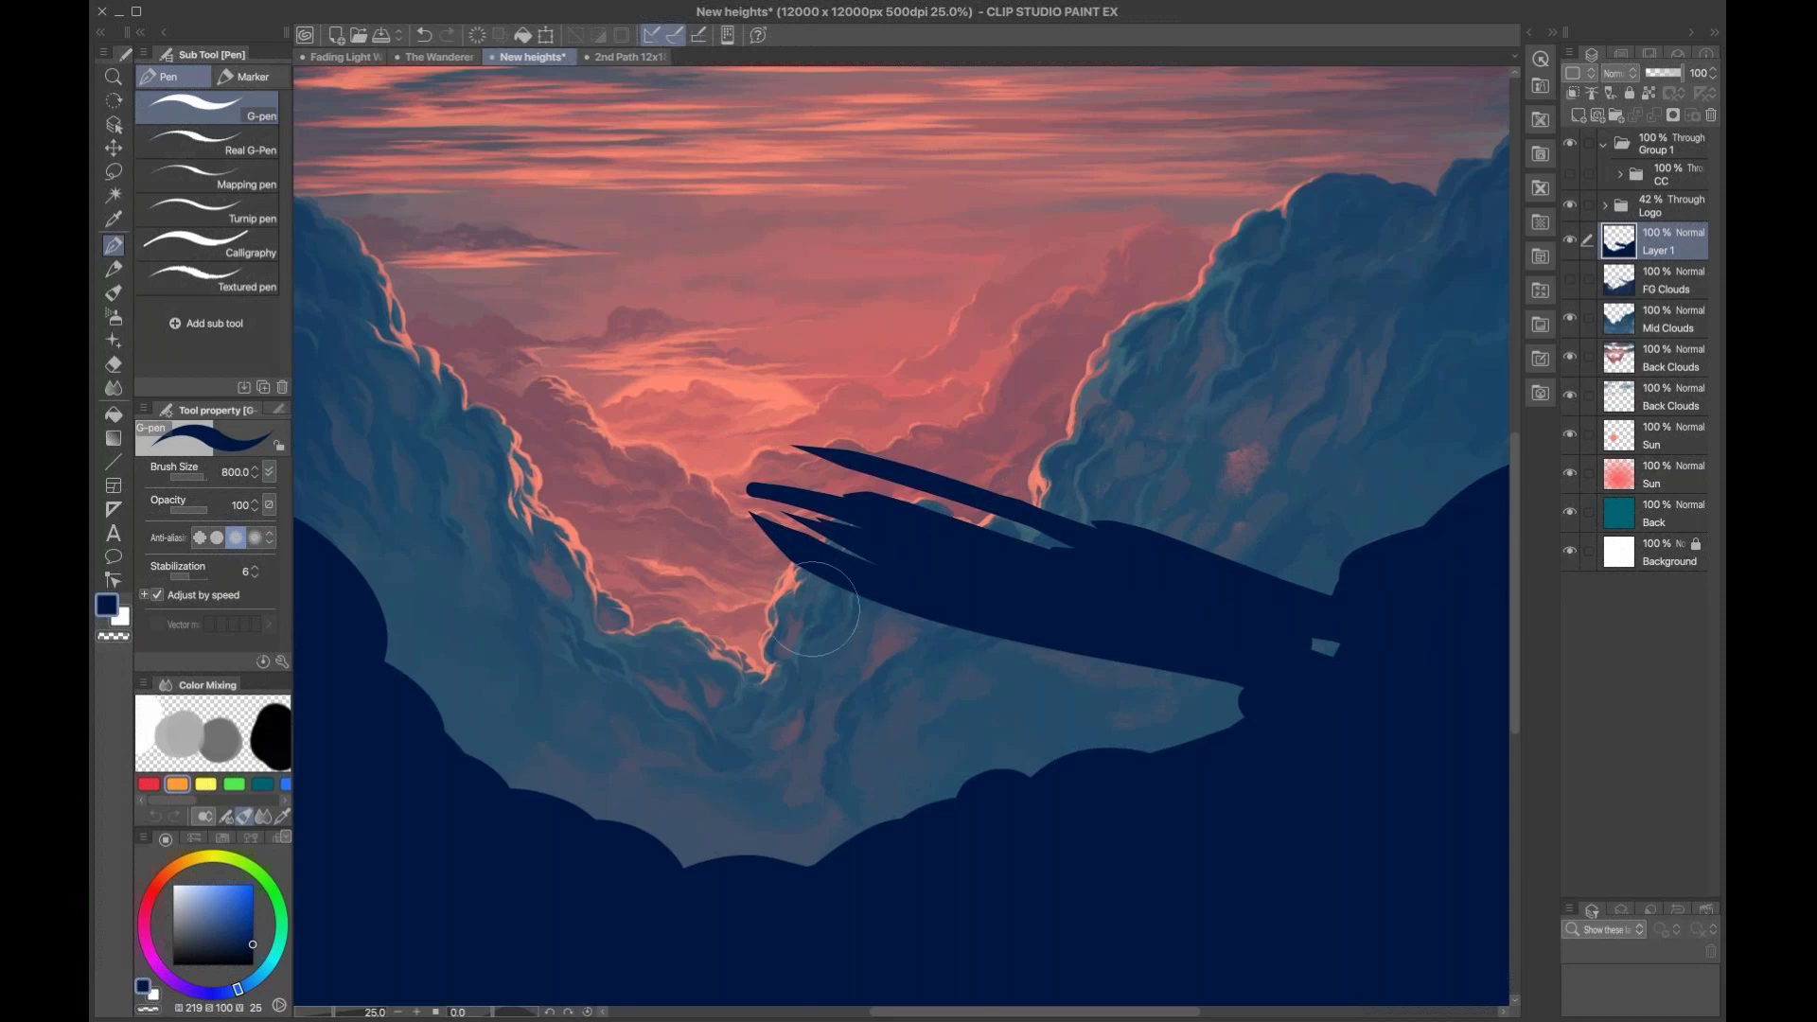
Step: Trim the underside and lower tips of the navy diagonal shape with the Hard eraser at size 600
{"action": "key", "text": "e"}
{"action": "left_click_drag", "start_coordinate": [752, 520], "coordinate": [1188, 657]}
{"action": "key", "text": "bracketright"}
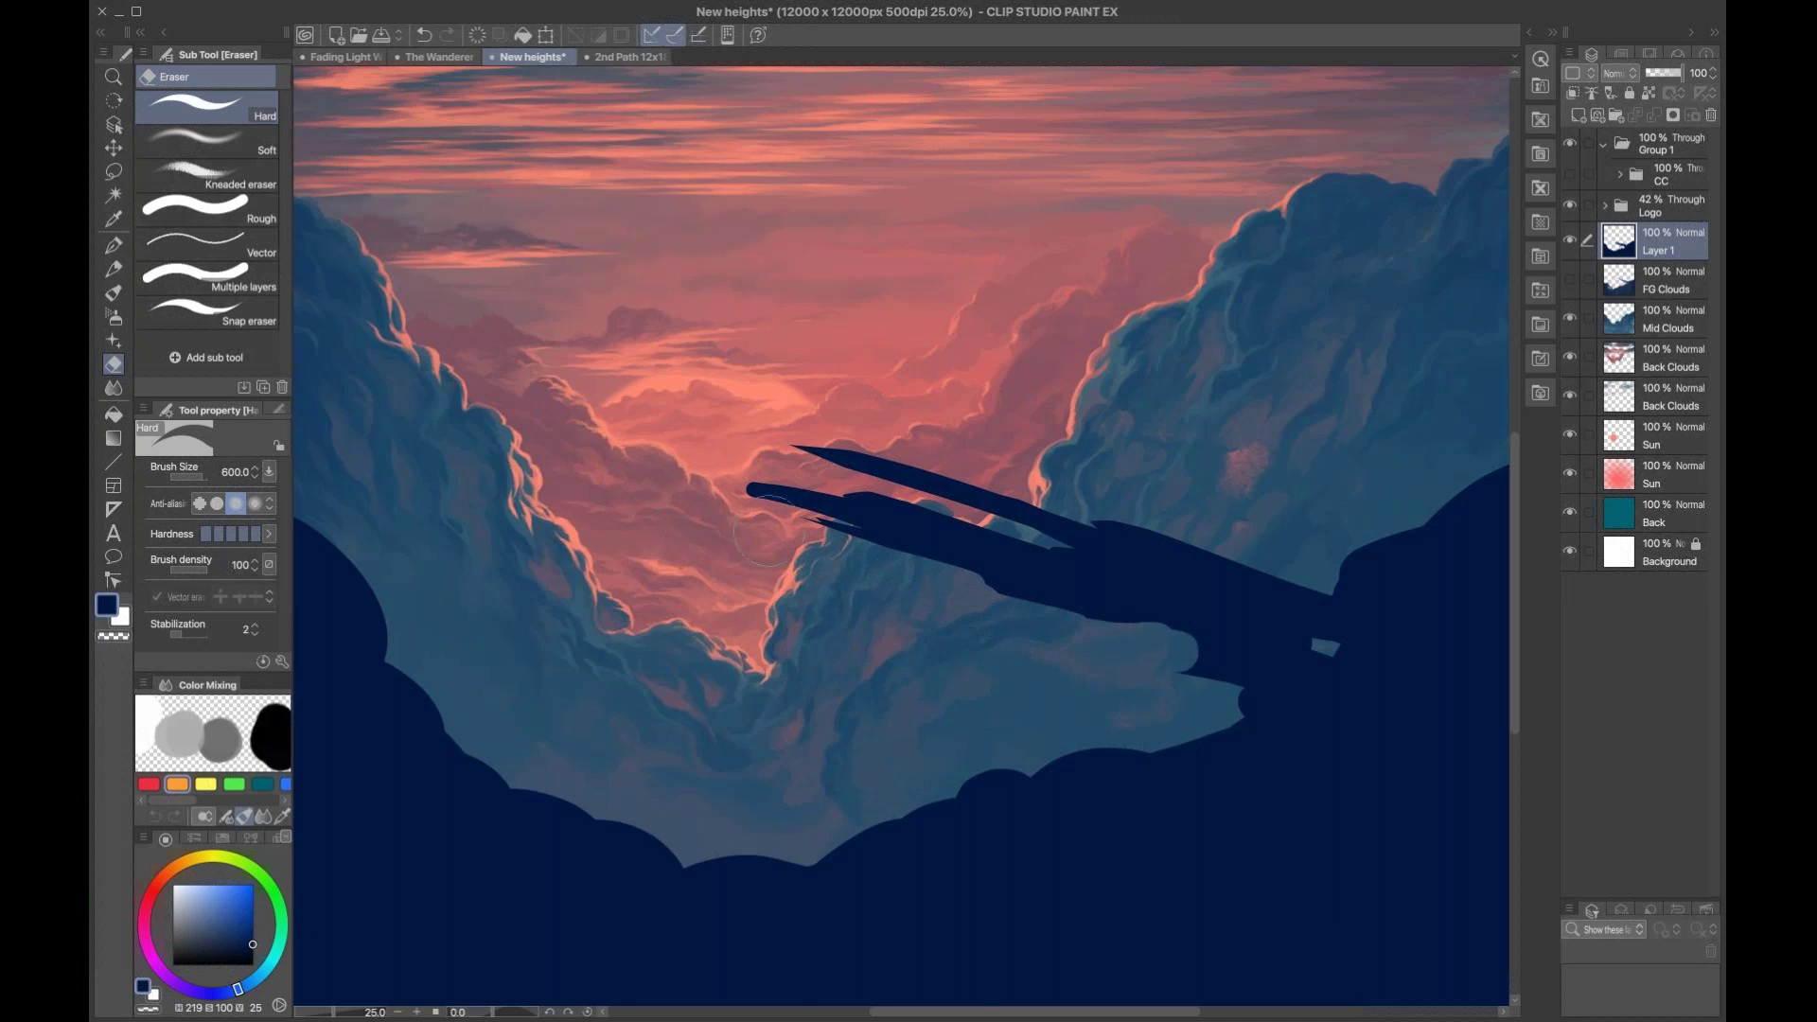
{"action": "left_click_drag", "start_coordinate": [752, 490], "coordinate": [1116, 601]}
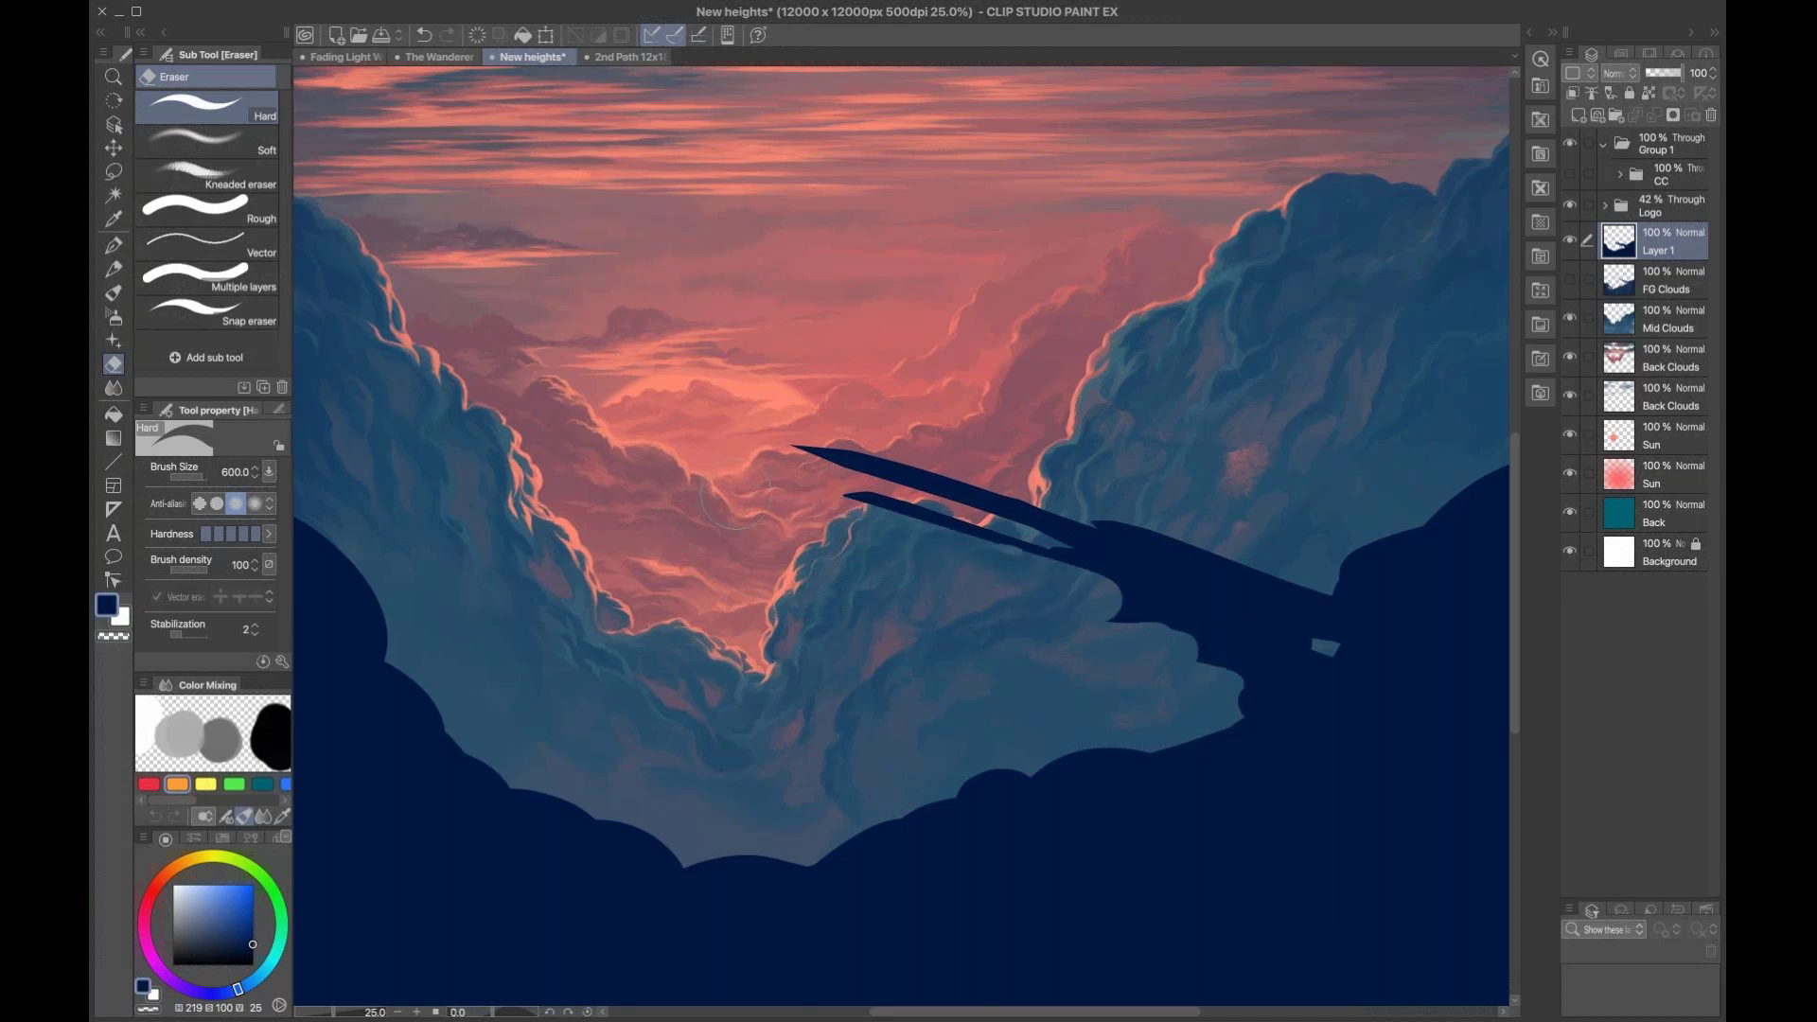
Step: Rebuild the diagonal shape as a solid navy band reaching the sun, using the G-pen at sizes 800 and 200
{"action": "key", "text": "p"}
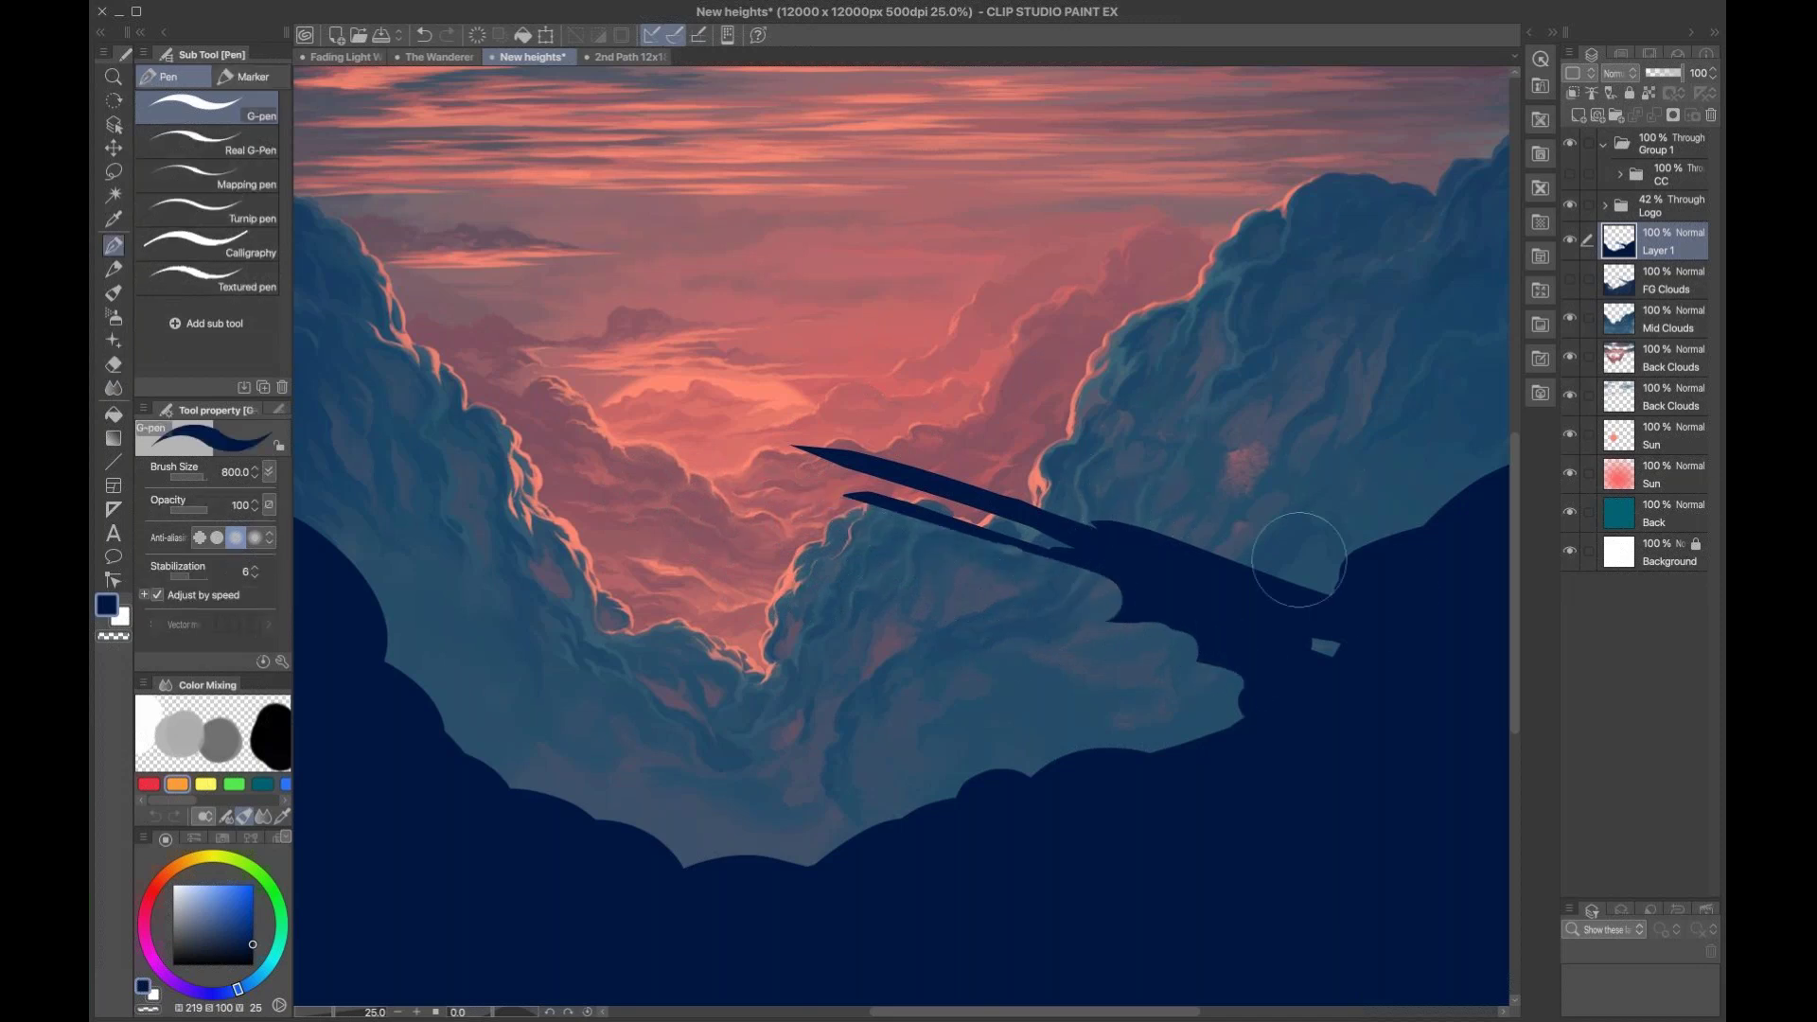
{"action": "left_click_drag", "start_coordinate": [1162, 619], "coordinate": [776, 484]}
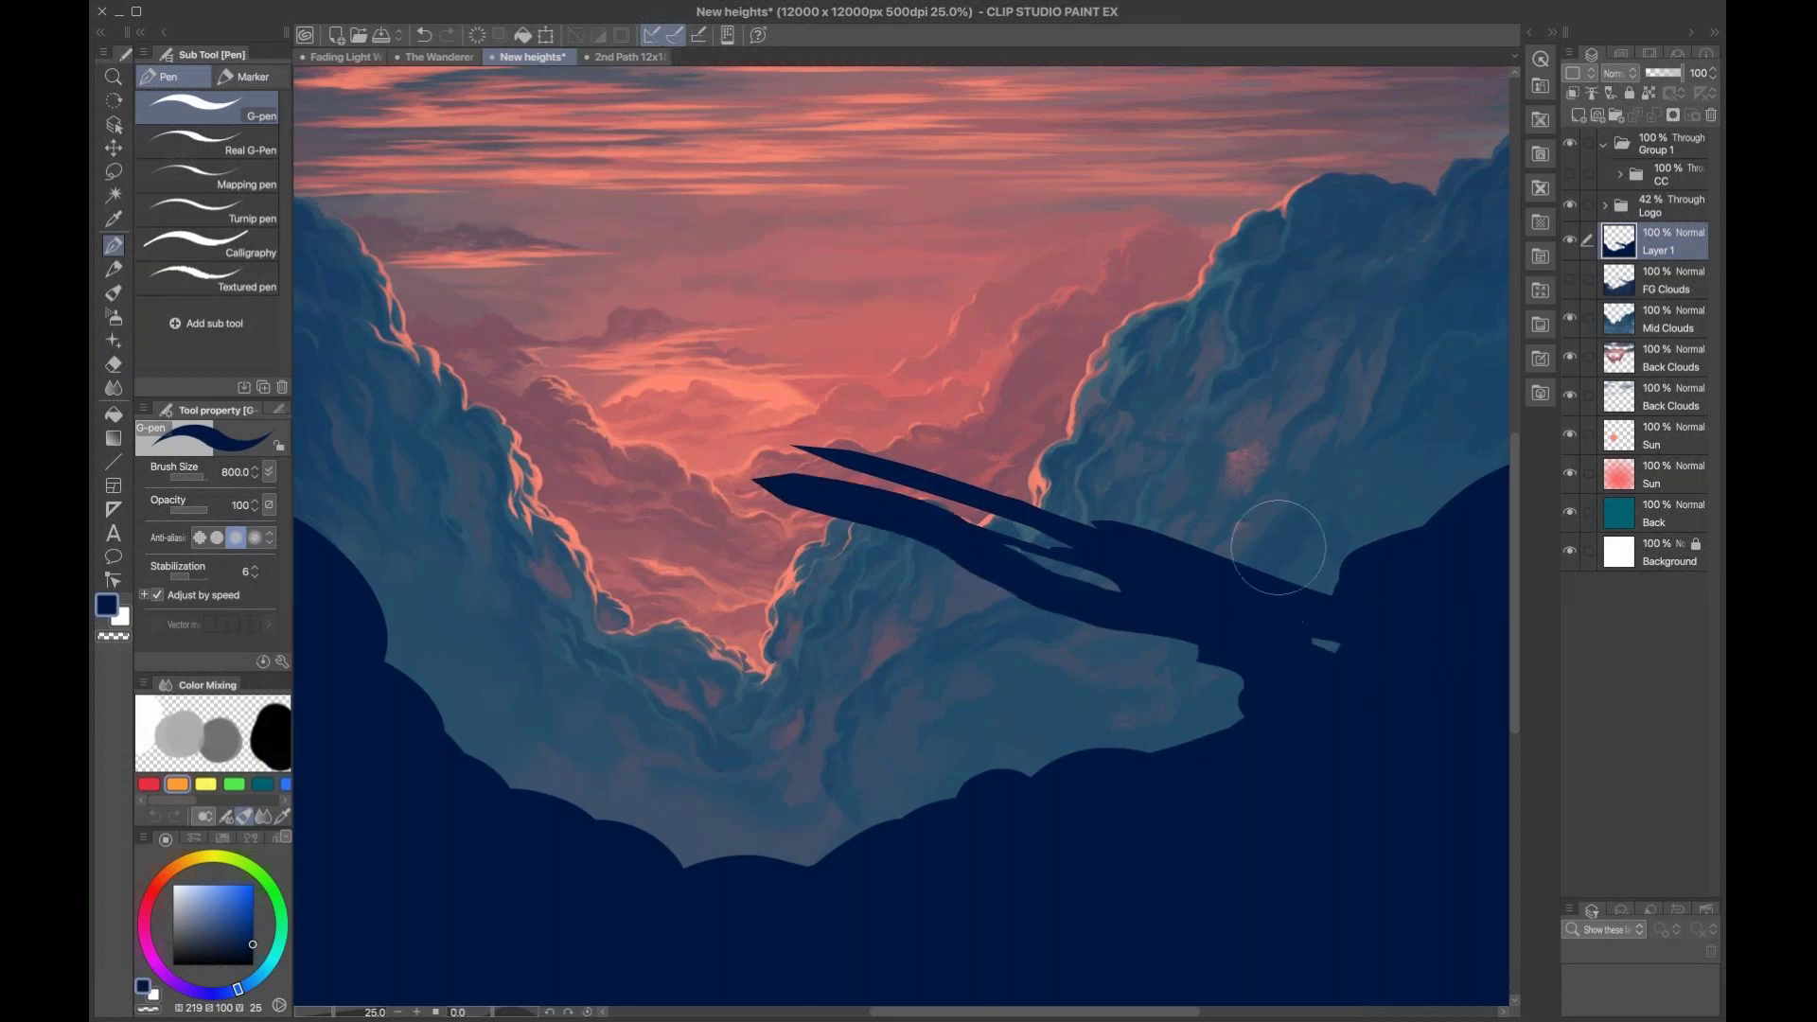
{"action": "key", "text": "bracketleft"}
{"action": "key", "text": "bracketleft"}
{"action": "key", "text": "bracketleft"}
{"action": "key", "text": "bracketleft"}
{"action": "left_click_drag", "start_coordinate": [730, 446], "coordinate": [1457, 647]}
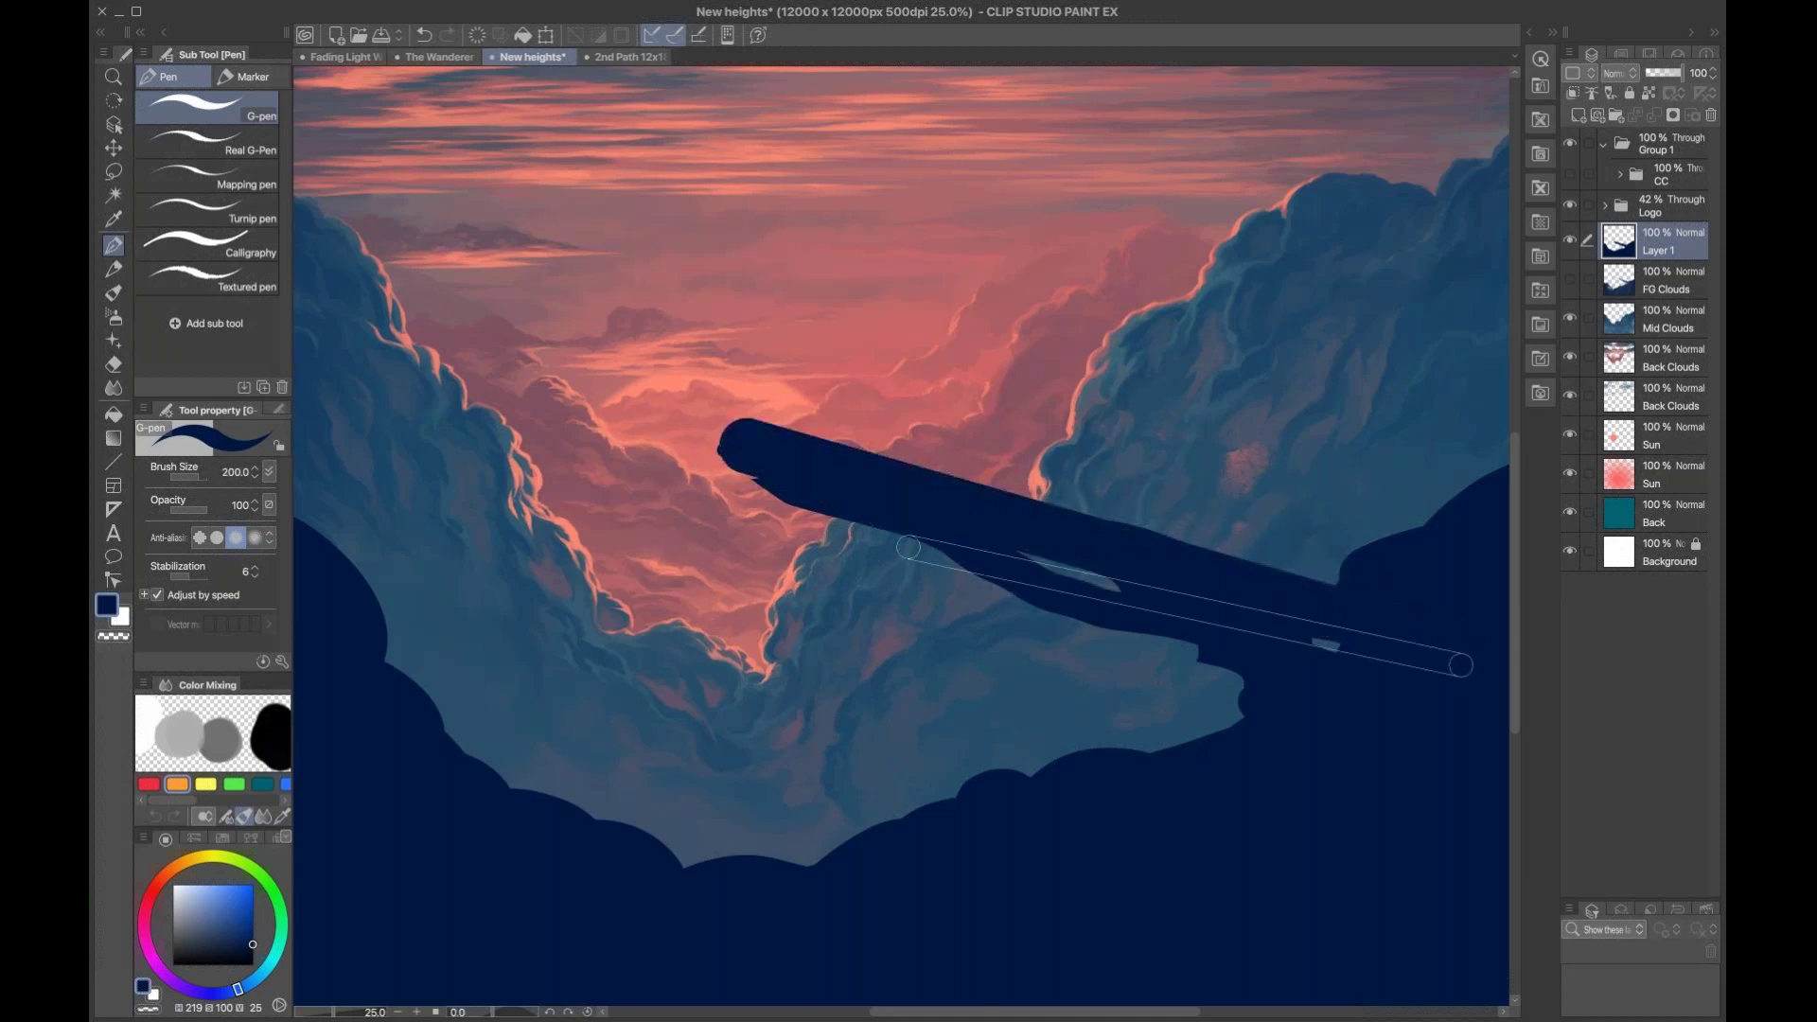
{"action": "left_click", "coordinate": [1460, 665], "text": "shift"}
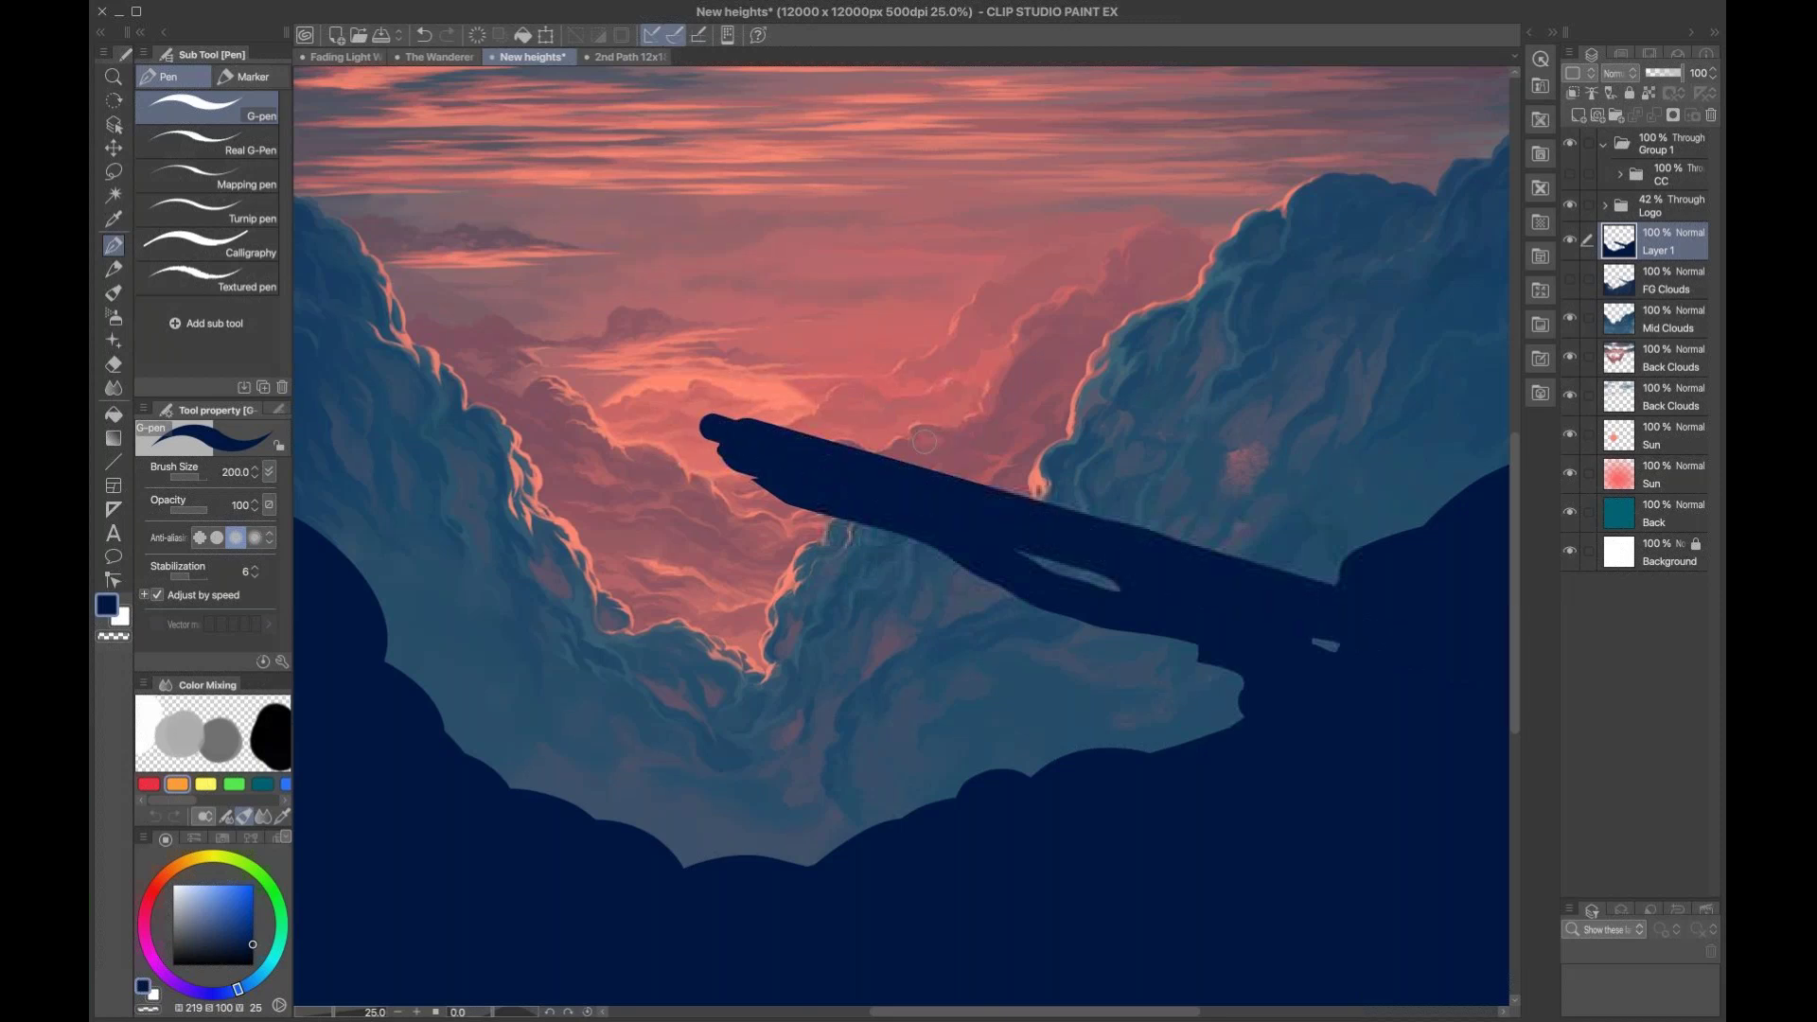
Step: Fill the remaining gaps inside the navy band and even out its lower edge with the G-pen at size 250
{"action": "mouse_move", "coordinate": [1041, 568]}
{"action": "left_mouse_down"}
{"action": "mouse_move", "coordinate": [1318, 628]}
{"action": "mouse_move", "coordinate": [1153, 588]}
{"action": "left_mouse_up"}
{"action": "key", "text": "bracketleft"}
{"action": "key", "text": "bracketleft"}
{"action": "key", "text": "bracketleft"}
{"action": "key", "text": "bracketright"}
{"action": "left_click_drag", "start_coordinate": [1069, 620], "coordinate": [1298, 688]}
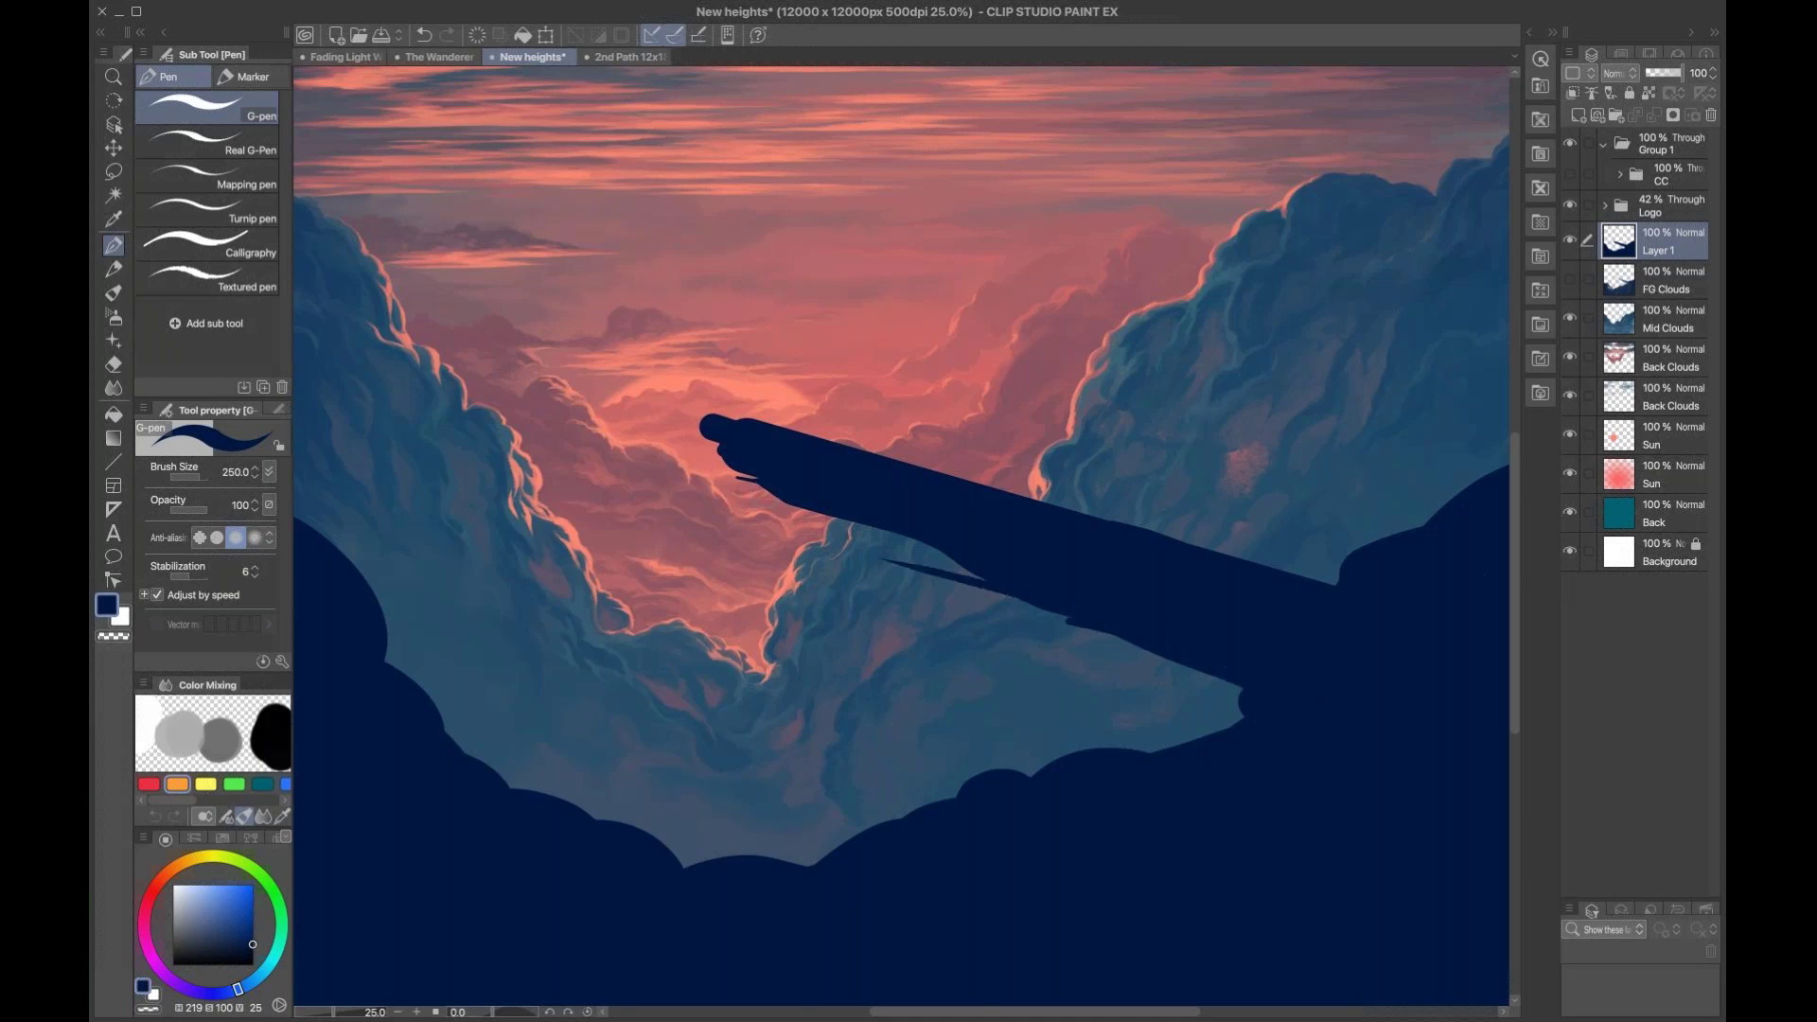
Step: Sample blue from the mid clouds and paint along the right cloud bank's upper edge with the Round mixing brush at size 200
{"action": "key", "text": "alt+space"}
{"action": "left_click", "coordinate": [1317, 553]}
{"action": "left_click_drag", "start_coordinate": [1420, 620], "coordinate": [1123, 645]}
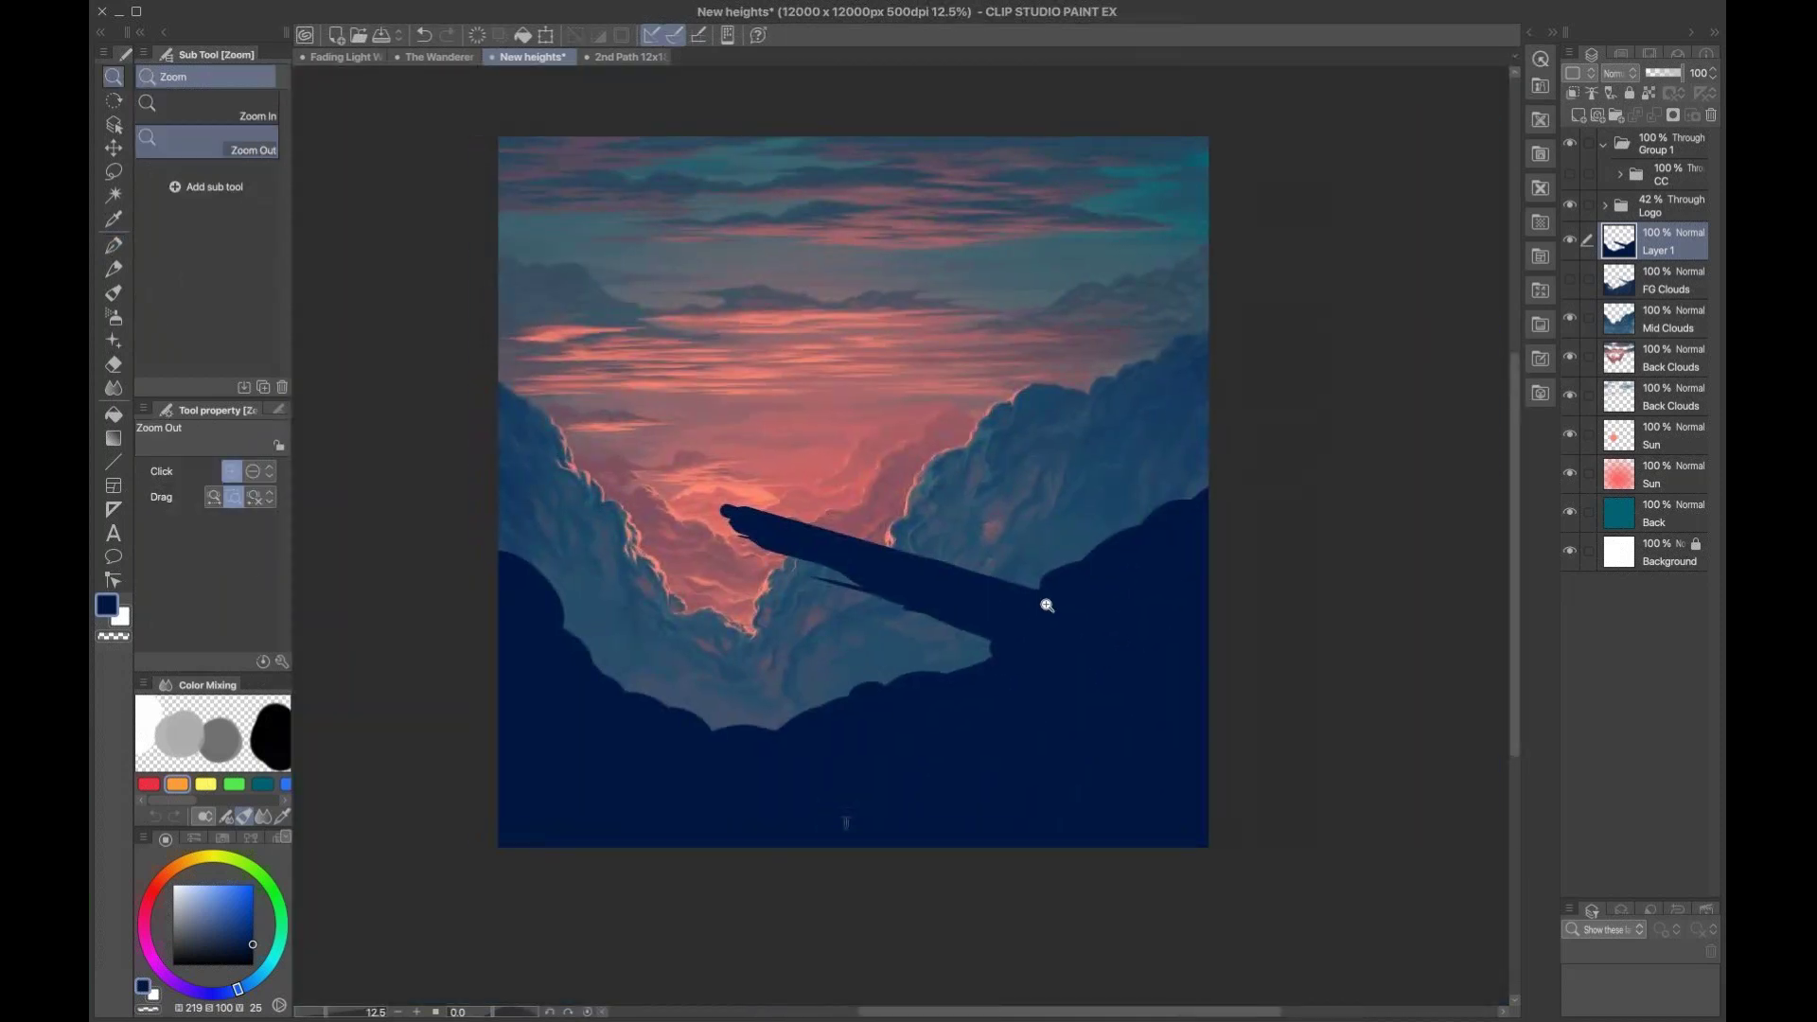
{"action": "left_click", "coordinate": [1038, 601]}
{"action": "key", "text": "b"}
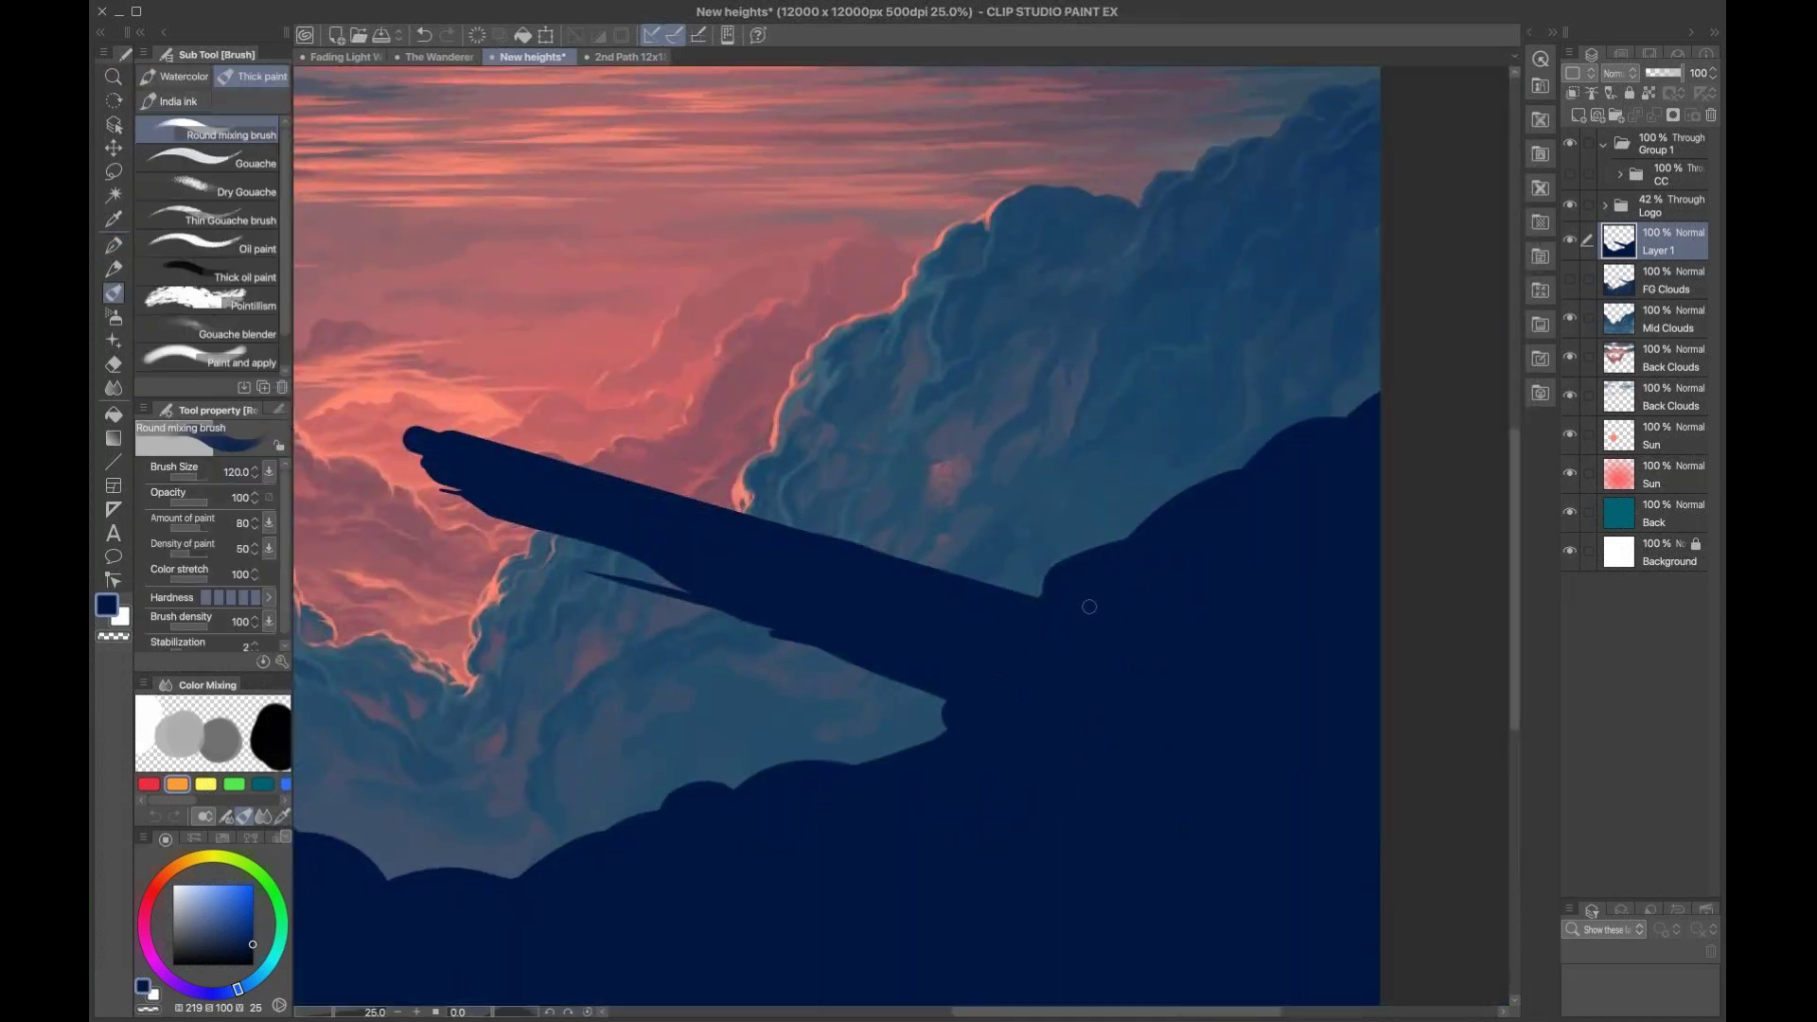
{"action": "left_click", "coordinate": [974, 273], "text": "alt"}
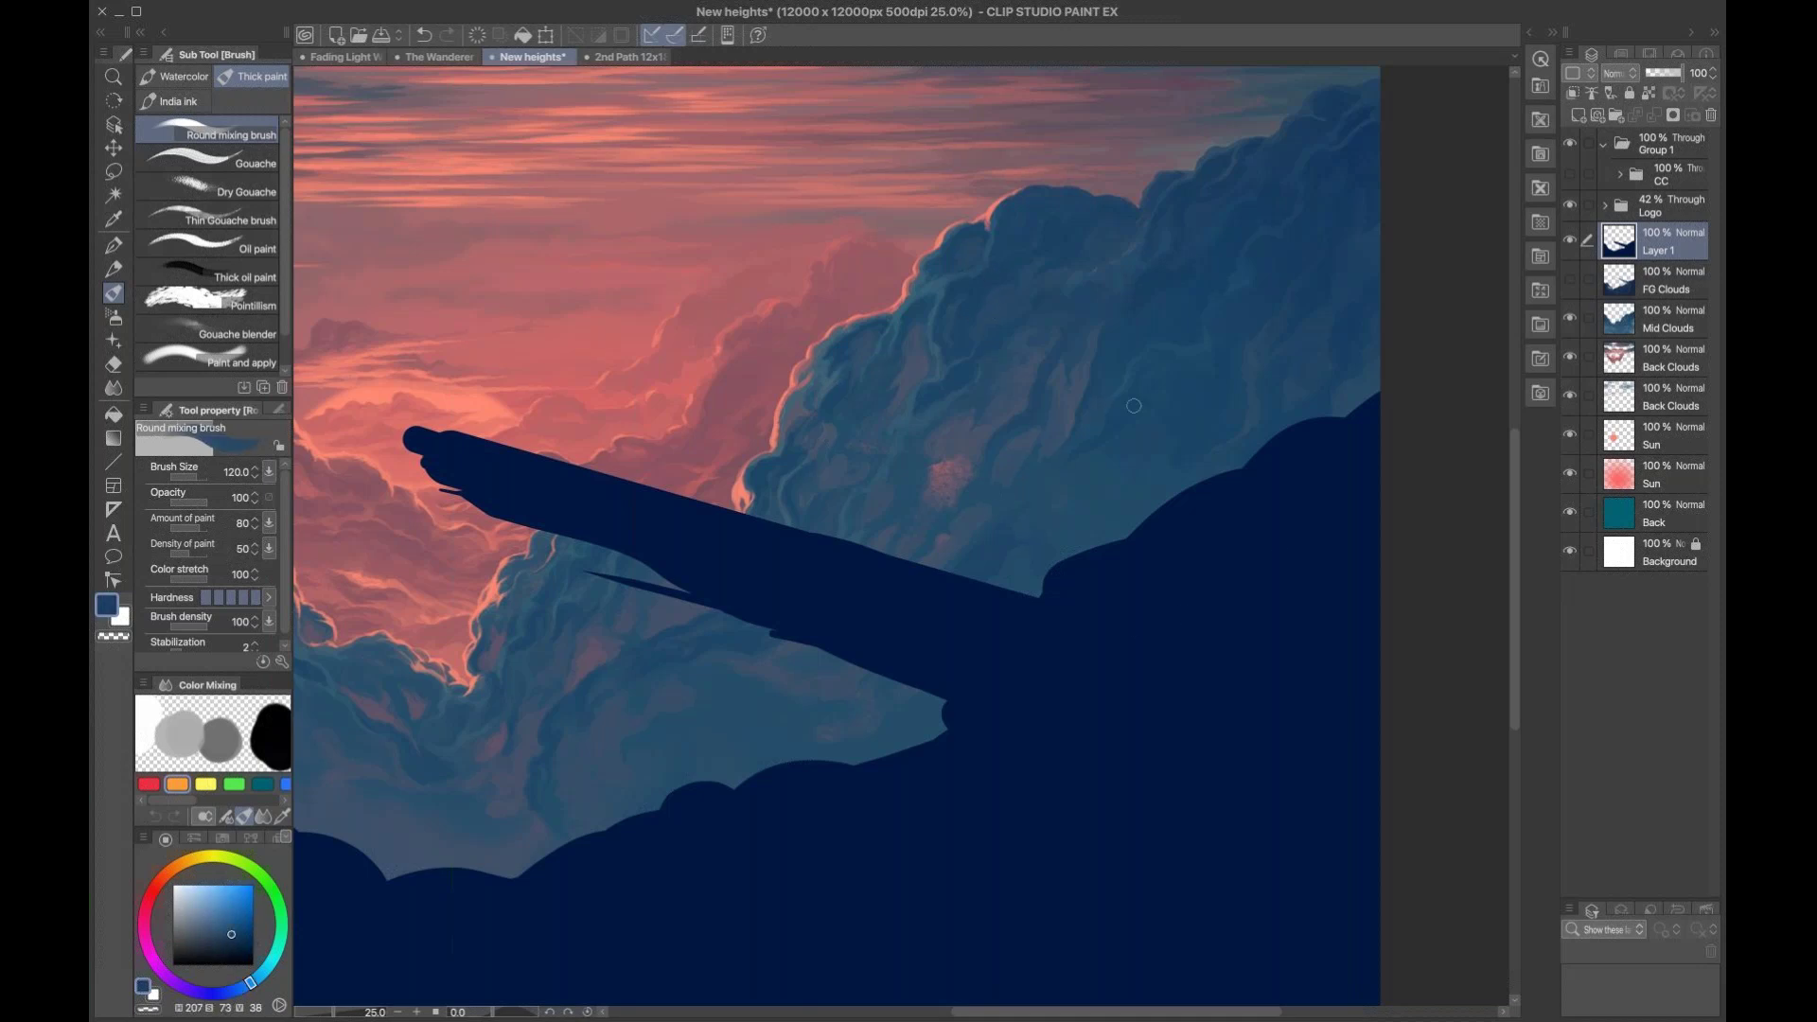
{"action": "key", "text": "]"}
{"action": "mouse_move", "coordinate": [1035, 602]}
{"action": "left_mouse_down"}
{"action": "mouse_move", "coordinate": [1085, 604]}
{"action": "mouse_move", "coordinate": [1054, 577]}
{"action": "mouse_move", "coordinate": [1113, 588]}
{"action": "mouse_move", "coordinate": [1177, 511]}
{"action": "mouse_move", "coordinate": [1157, 557]}
{"action": "mouse_move", "coordinate": [1244, 526]}
{"action": "mouse_move", "coordinate": [1262, 466]}
{"action": "mouse_move", "coordinate": [1123, 549]}
{"action": "mouse_move", "coordinate": [1222, 497]}
{"action": "mouse_move", "coordinate": [1127, 501]}
{"action": "mouse_move", "coordinate": [1143, 533]}
{"action": "mouse_move", "coordinate": [1169, 511]}
{"action": "mouse_move", "coordinate": [1130, 526]}
{"action": "mouse_move", "coordinate": [1217, 492]}
{"action": "mouse_move", "coordinate": [1136, 520]}
{"action": "left_mouse_up"}
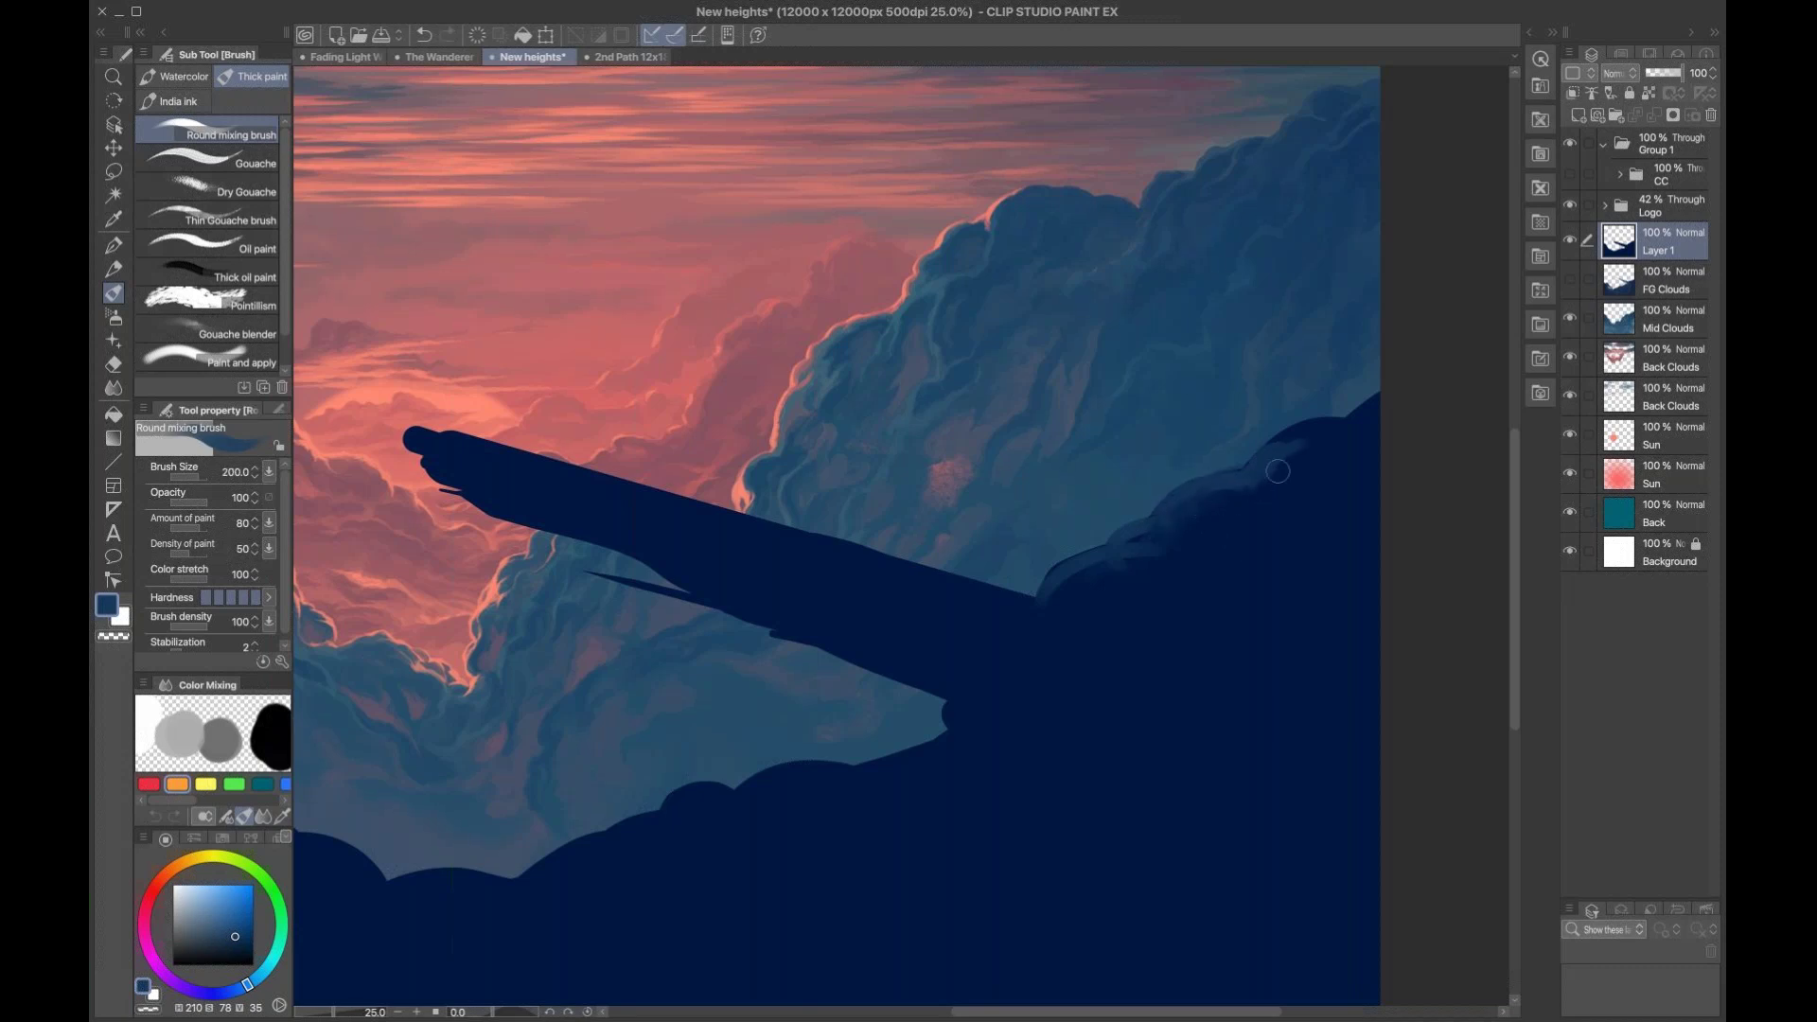
{"action": "left_click_drag", "start_coordinate": [1301, 433], "coordinate": [1340, 431]}
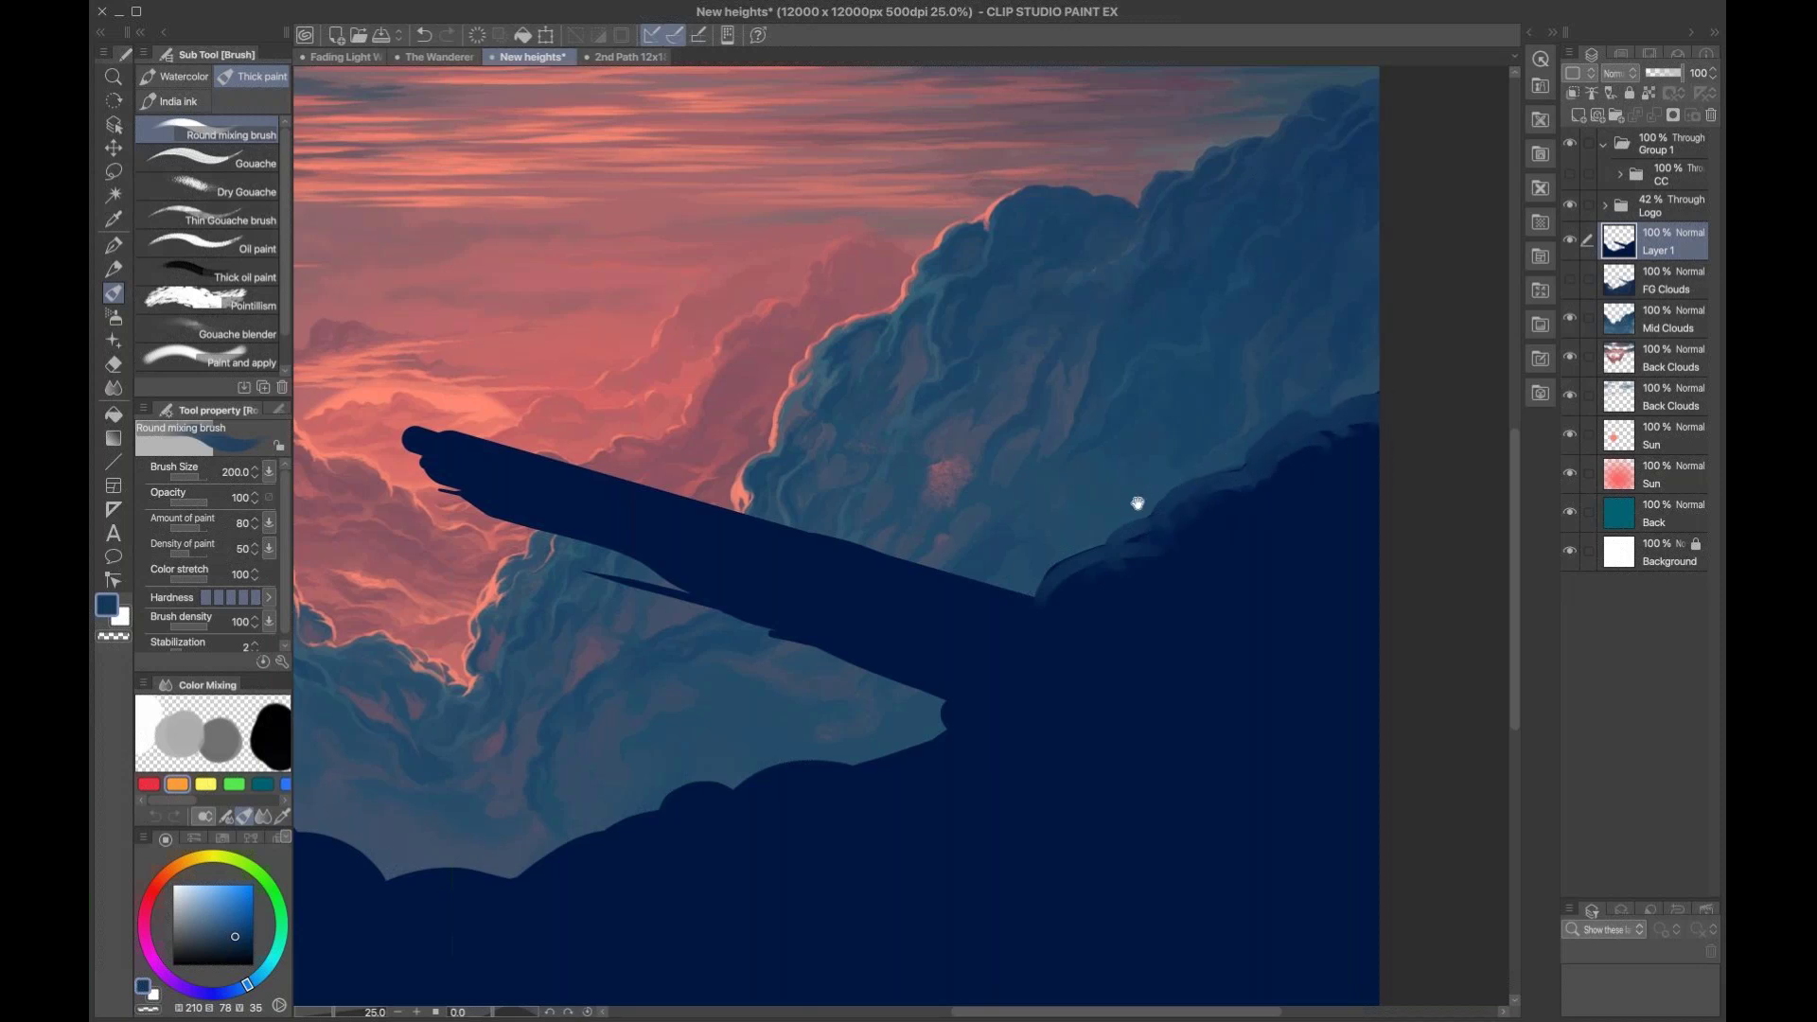
Step: Paint curved blue cloud strokes inside the right bank below its upper edge, using brush size 170
{"action": "left_click_drag", "start_coordinate": [1107, 503], "coordinate": [1114, 502]}
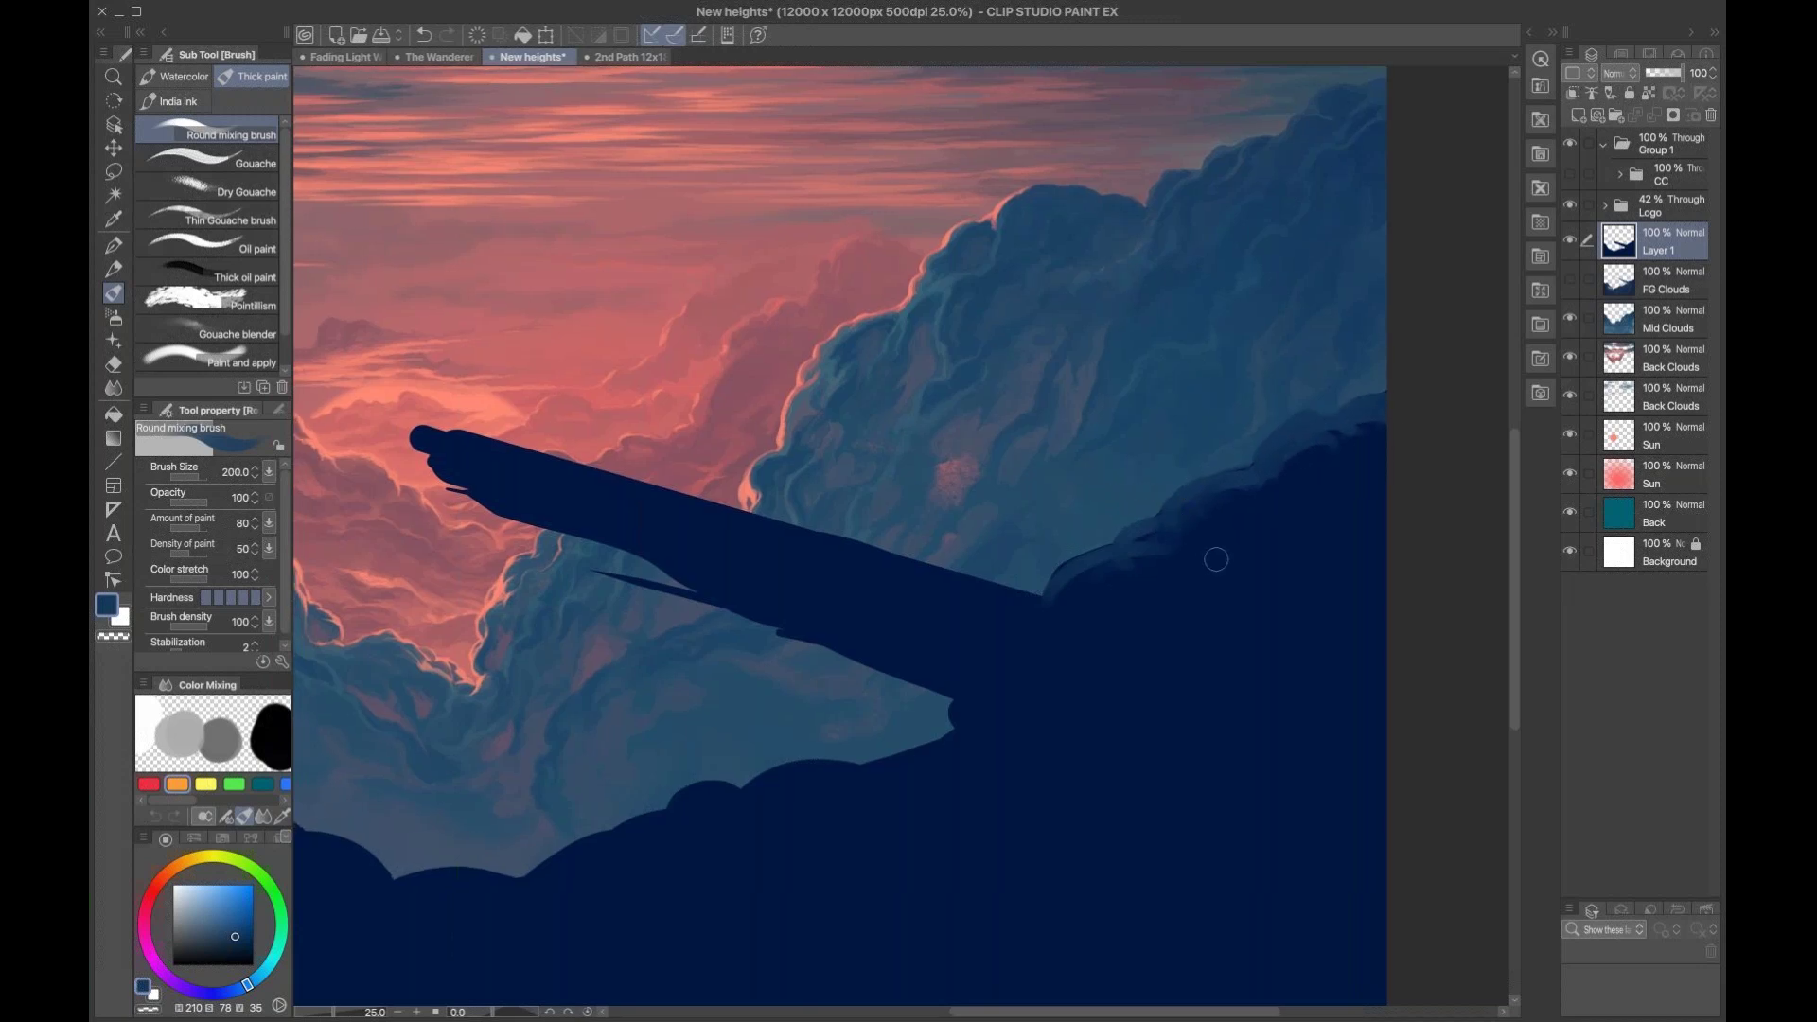
{"action": "key", "text": "bracketright"}
{"action": "mouse_move", "coordinate": [1154, 557]}
{"action": "left_mouse_down"}
{"action": "mouse_move", "coordinate": [1255, 563]}
{"action": "mouse_move", "coordinate": [1216, 601]}
{"action": "mouse_move", "coordinate": [1149, 615]}
{"action": "mouse_move", "coordinate": [1172, 564]}
{"action": "mouse_move", "coordinate": [1198, 570]}
{"action": "mouse_move", "coordinate": [1125, 631]}
{"action": "left_mouse_up"}
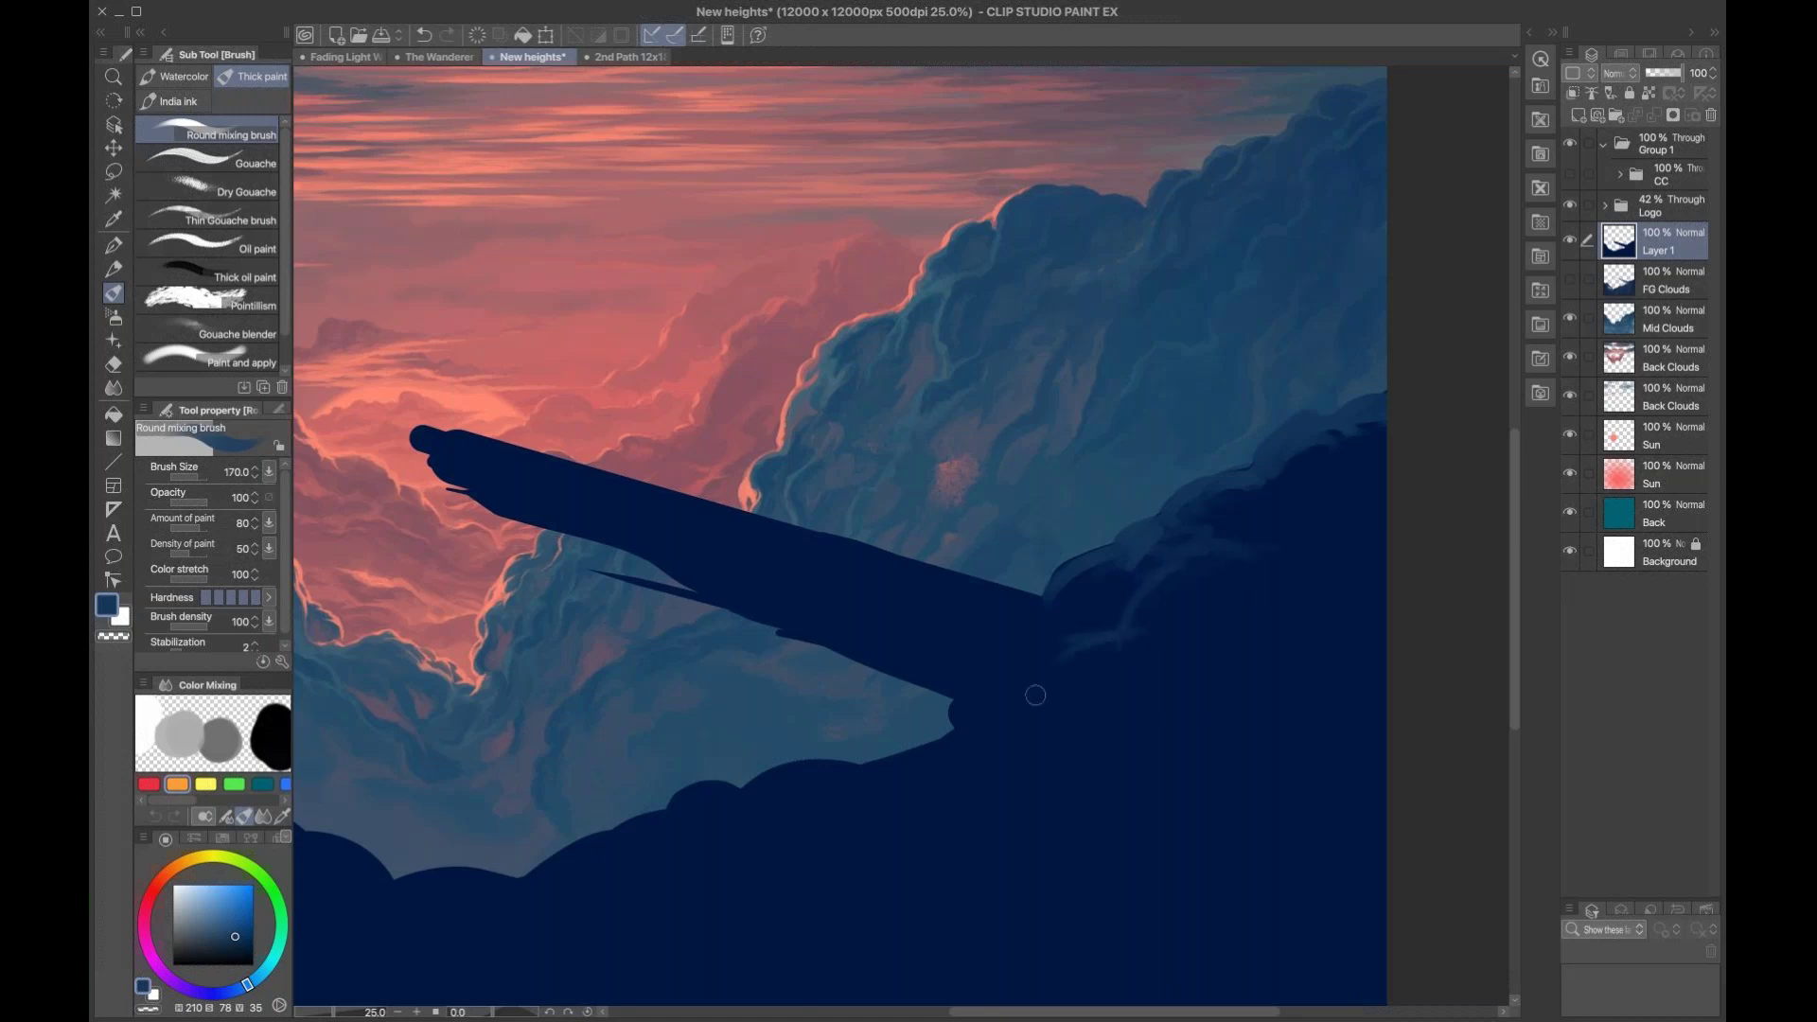
{"action": "key", "text": "bracketright"}
{"action": "left_click_drag", "start_coordinate": [1135, 748], "coordinate": [1006, 862]}
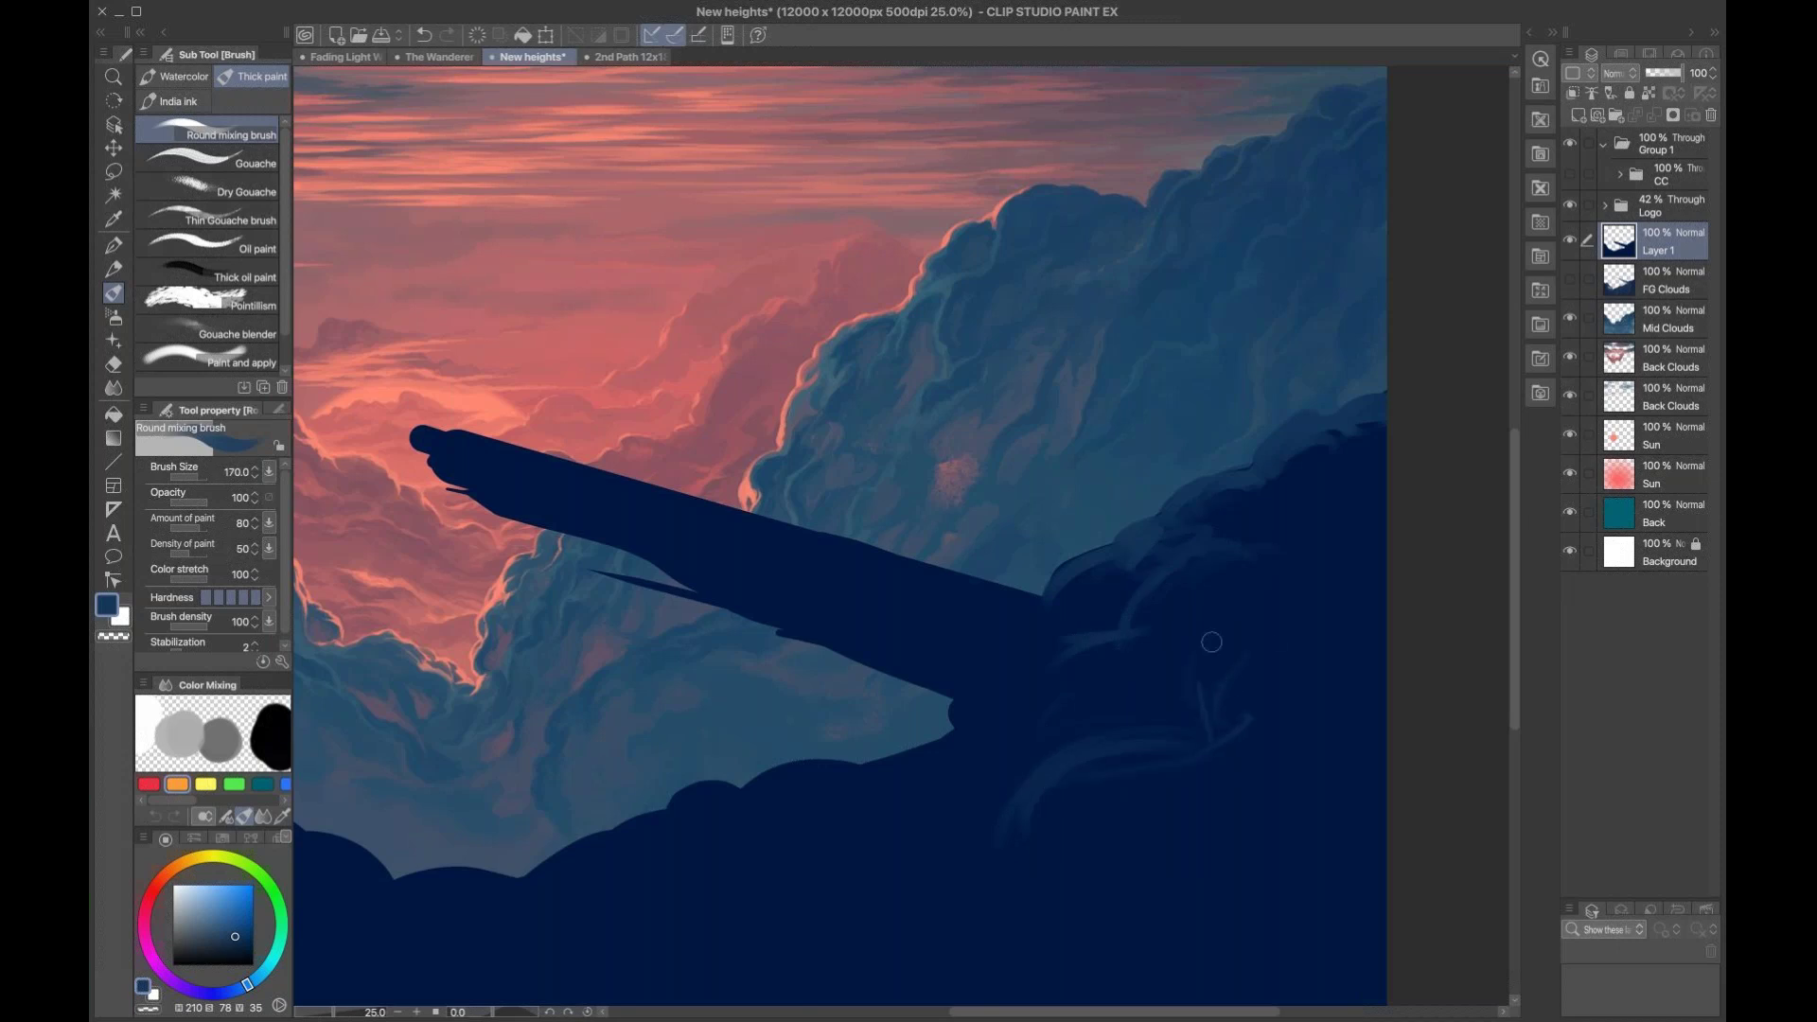
Step: Add more wispy blue strokes across the right bank's interior and up toward the canvas edge
{"action": "key", "text": "bracketleft"}
{"action": "key", "text": "bracketleft"}
{"action": "left_click_drag", "start_coordinate": [1166, 724], "coordinate": [1241, 701]}
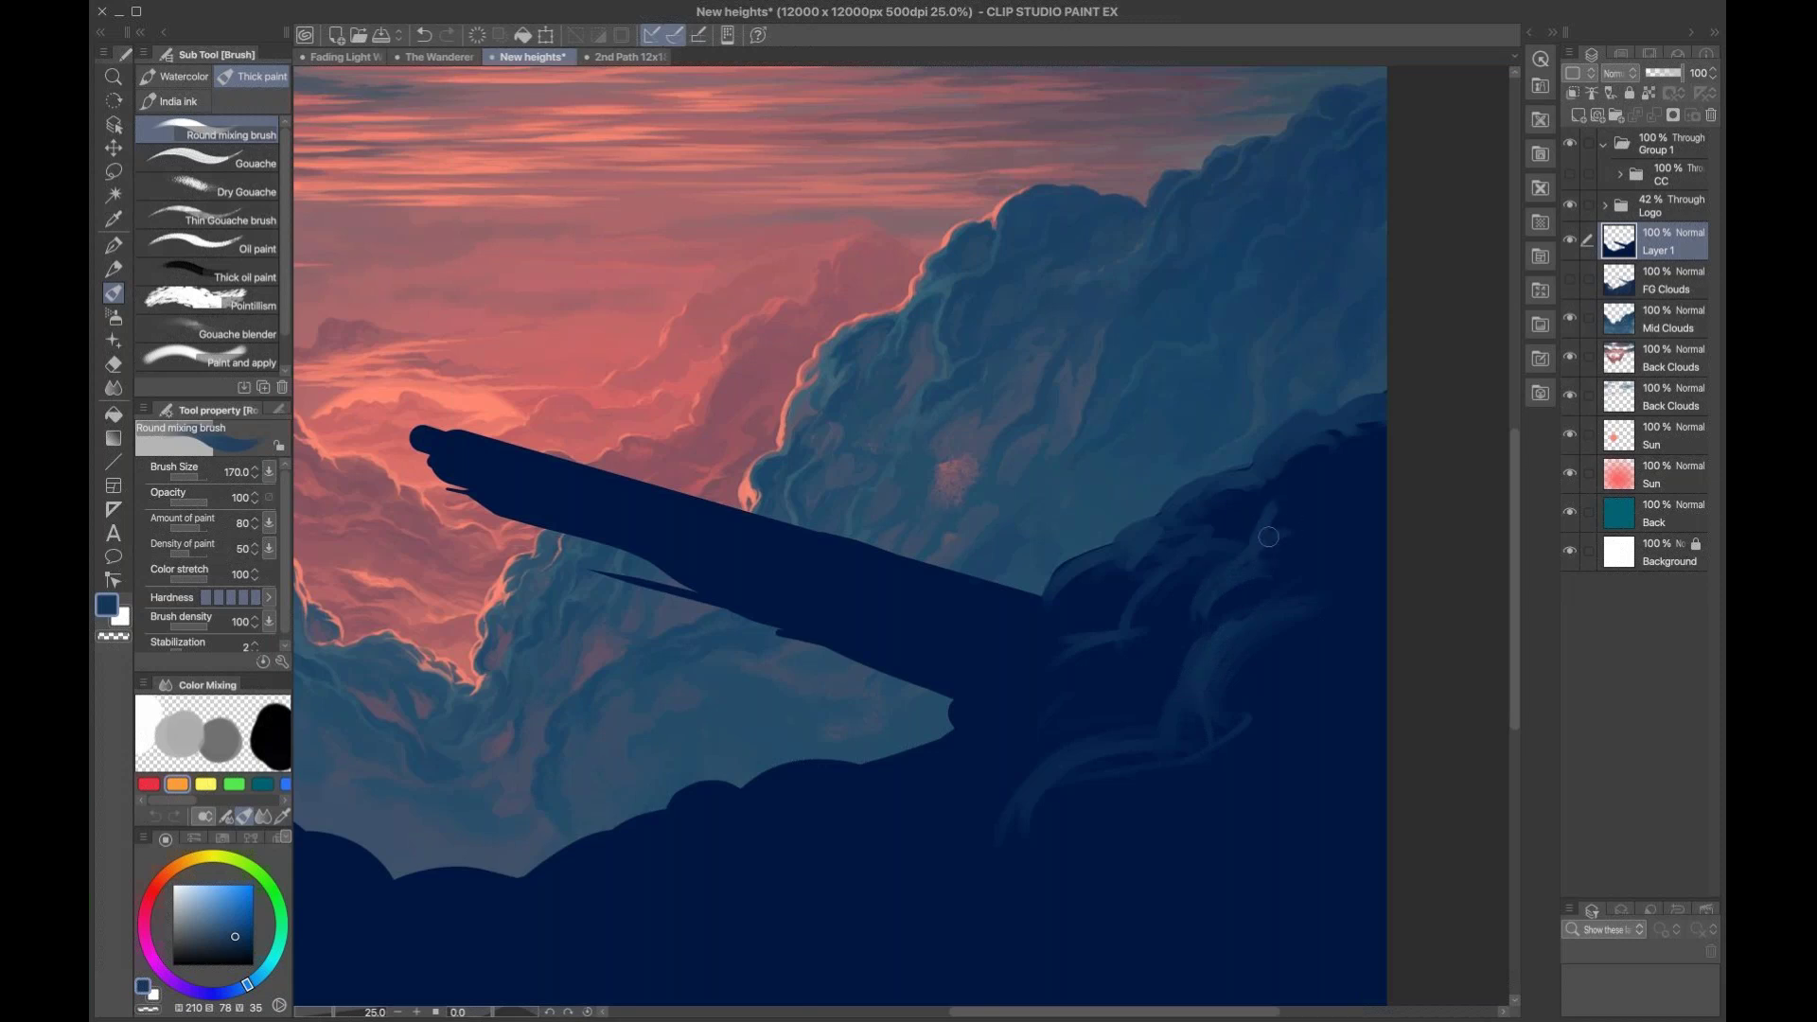
{"action": "left_click_drag", "start_coordinate": [1322, 479], "coordinate": [1234, 604]}
{"action": "left_click_drag", "start_coordinate": [1121, 614], "coordinate": [1382, 395]}
Step: Carry the blue cloud strokes down onto the lower right slope below the navy band, using brush size 200
{"action": "mouse_move", "coordinate": [1276, 618]}
{"action": "left_mouse_down"}
{"action": "mouse_move", "coordinate": [1170, 583]}
{"action": "mouse_move", "coordinate": [1203, 597]}
{"action": "mouse_move", "coordinate": [1082, 616]}
{"action": "mouse_move", "coordinate": [1175, 569]}
{"action": "mouse_move", "coordinate": [1085, 568]}
{"action": "mouse_move", "coordinate": [1107, 576]}
{"action": "mouse_move", "coordinate": [1009, 599]}
{"action": "mouse_move", "coordinate": [1129, 554]}
{"action": "mouse_move", "coordinate": [1030, 588]}
{"action": "mouse_move", "coordinate": [1051, 588]}
{"action": "mouse_move", "coordinate": [1024, 614]}
{"action": "mouse_move", "coordinate": [1008, 567]}
{"action": "mouse_move", "coordinate": [898, 605]}
{"action": "mouse_move", "coordinate": [980, 591]}
{"action": "mouse_move", "coordinate": [931, 613]}
{"action": "mouse_move", "coordinate": [1023, 657]}
{"action": "mouse_move", "coordinate": [964, 649]}
{"action": "mouse_move", "coordinate": [1155, 627]}
{"action": "mouse_move", "coordinate": [1085, 646]}
{"action": "mouse_move", "coordinate": [984, 730]}
{"action": "mouse_move", "coordinate": [1078, 693]}
{"action": "mouse_move", "coordinate": [920, 685]}
{"action": "mouse_move", "coordinate": [880, 738]}
{"action": "left_mouse_up"}
{"action": "key", "text": "bracketleft"}
{"action": "key", "text": "bracketright"}
{"action": "key", "text": "bracketleft"}
{"action": "key", "text": "bracketleft"}
{"action": "mouse_move", "coordinate": [1194, 710]}
{"action": "left_mouse_down"}
{"action": "mouse_move", "coordinate": [1180, 678]}
{"action": "mouse_move", "coordinate": [1105, 695]}
{"action": "left_mouse_up"}
{"action": "mouse_move", "coordinate": [1285, 646]}
{"action": "left_mouse_down"}
{"action": "mouse_move", "coordinate": [1059, 742]}
{"action": "mouse_move", "coordinate": [1177, 701]}
{"action": "mouse_move", "coordinate": [1246, 628]}
{"action": "left_mouse_up"}
{"action": "key", "text": "bracketleft"}
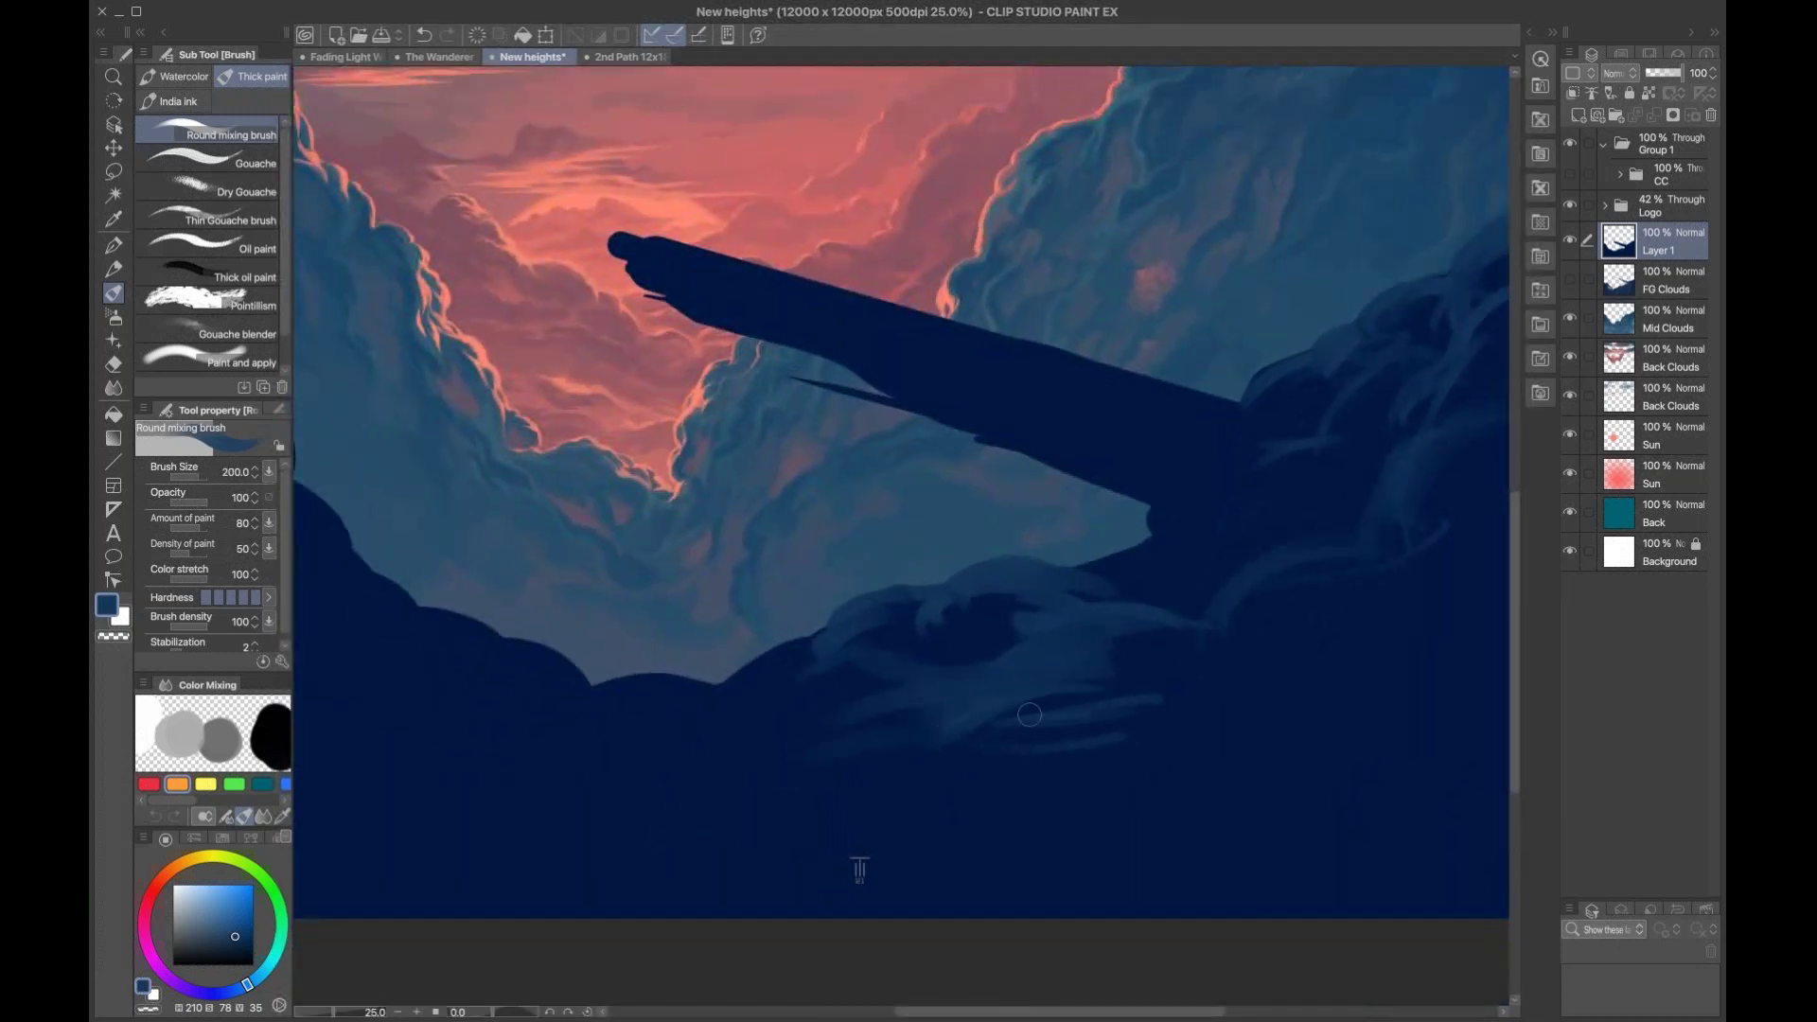
Step: Paint blue cloud forms along the right slope's ridge from the valley to the navy band's base, raising the brush size to 300
{"action": "key", "text": "bracketright"}
{"action": "mouse_move", "coordinate": [962, 741]}
{"action": "left_mouse_down"}
{"action": "mouse_move", "coordinate": [1135, 694]}
{"action": "mouse_move", "coordinate": [940, 787]}
{"action": "mouse_move", "coordinate": [908, 750]}
{"action": "mouse_move", "coordinate": [854, 736]}
{"action": "mouse_move", "coordinate": [788, 749]}
{"action": "mouse_move", "coordinate": [979, 750]}
{"action": "mouse_move", "coordinate": [811, 761]}
{"action": "mouse_move", "coordinate": [926, 730]}
{"action": "mouse_move", "coordinate": [821, 717]}
{"action": "mouse_move", "coordinate": [849, 733]}
{"action": "mouse_move", "coordinate": [811, 757]}
{"action": "left_mouse_up"}
{"action": "key", "text": "bracketleft"}
{"action": "mouse_move", "coordinate": [828, 627]}
{"action": "left_mouse_down"}
{"action": "mouse_move", "coordinate": [718, 677]}
{"action": "mouse_move", "coordinate": [615, 681]}
{"action": "mouse_move", "coordinate": [653, 698]}
{"action": "mouse_move", "coordinate": [1107, 681]}
{"action": "mouse_move", "coordinate": [1183, 653]}
{"action": "mouse_move", "coordinate": [1211, 587]}
{"action": "mouse_move", "coordinate": [1034, 605]}
{"action": "mouse_move", "coordinate": [1187, 546]}
{"action": "mouse_move", "coordinate": [1111, 596]}
{"action": "left_mouse_up"}
{"action": "key", "text": "bracketright"}
{"action": "key", "text": "bracketright"}
{"action": "key", "text": "bracketright"}
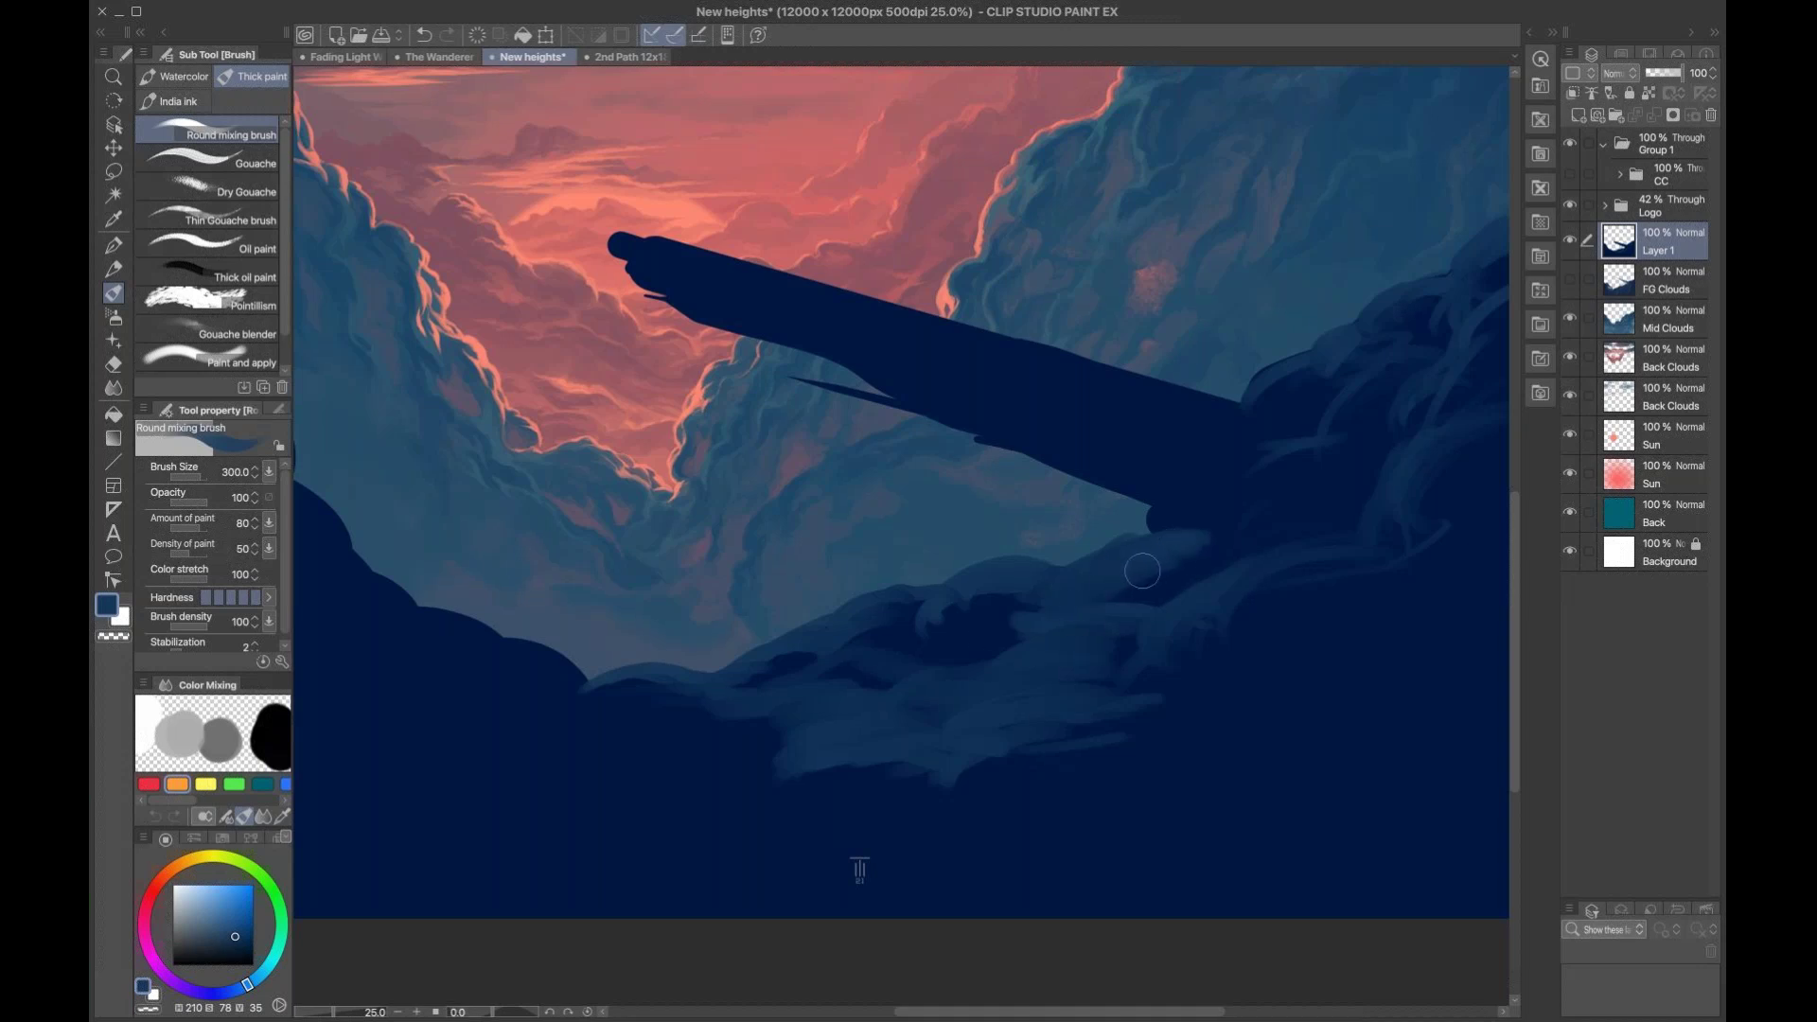
{"action": "left_click_drag", "start_coordinate": [1130, 551], "coordinate": [1173, 526]}
Step: Sweep broad blue strokes across the valley floor and onto the left slope, using brush sizes 500 and 400
{"action": "key", "text": "bracketright"}
{"action": "key", "text": "bracketright"}
{"action": "key", "text": "bracketright"}
{"action": "key", "text": "bracketright"}
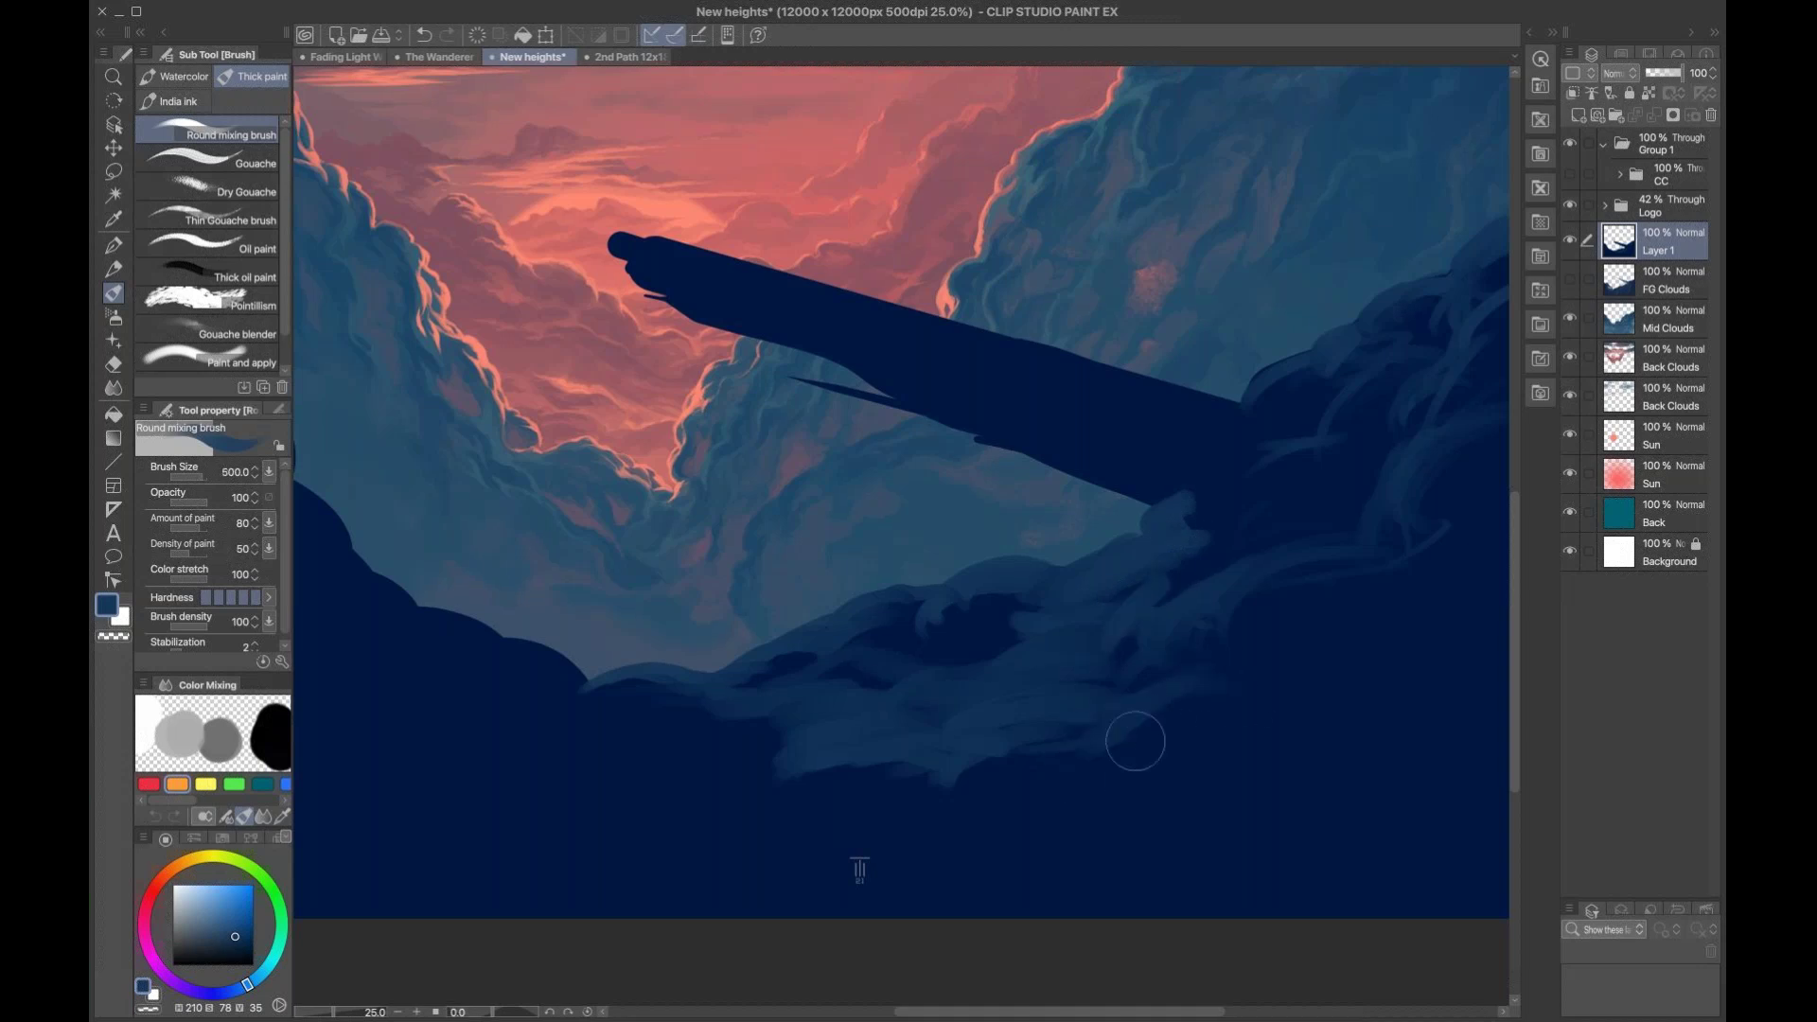
{"action": "mouse_move", "coordinate": [1276, 683]}
{"action": "left_mouse_down"}
{"action": "mouse_move", "coordinate": [1054, 791]}
{"action": "mouse_move", "coordinate": [966, 805]}
{"action": "mouse_move", "coordinate": [1074, 697]}
{"action": "mouse_move", "coordinate": [885, 762]}
{"action": "mouse_move", "coordinate": [730, 783]}
{"action": "mouse_move", "coordinate": [515, 690]}
{"action": "mouse_move", "coordinate": [558, 665]}
{"action": "mouse_move", "coordinate": [501, 643]}
{"action": "mouse_move", "coordinate": [455, 653]}
{"action": "mouse_move", "coordinate": [435, 606]}
{"action": "mouse_move", "coordinate": [353, 579]}
{"action": "left_mouse_up"}
{"action": "key", "text": "bracketleft"}
{"action": "key", "text": "bracketleft"}
{"action": "key", "text": "bracketleft"}
{"action": "key", "text": "bracketleft"}
{"action": "key", "text": "bracketright"}
{"action": "left_click_drag", "start_coordinate": [804, 677], "coordinate": [1188, 755]}
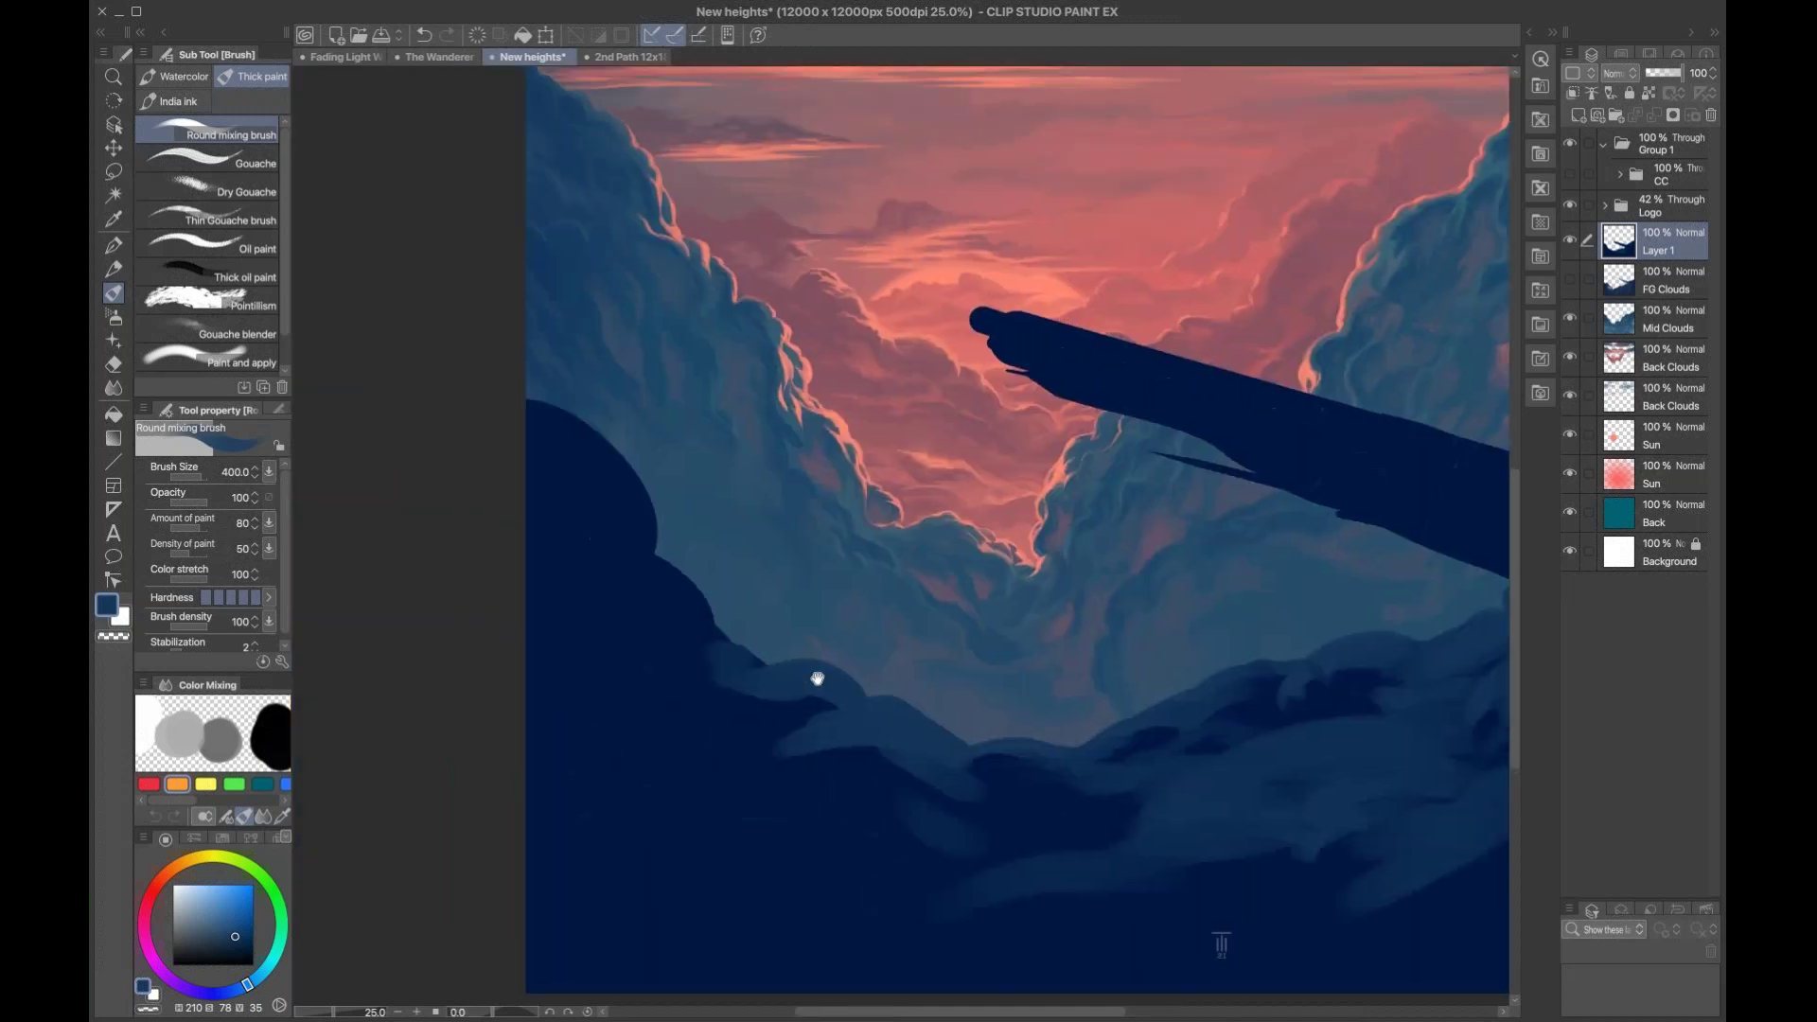
Step: Soften the left cloud bank's outer edge with blue strokes, finishing at brush size 300
{"action": "key", "text": "bracketleft"}
{"action": "key", "text": "bracketleft"}
{"action": "key", "text": "bracketright"}
{"action": "key", "text": "bracketright"}
{"action": "left_click_drag", "start_coordinate": [761, 685], "coordinate": [555, 443]}
{"action": "left_click_drag", "start_coordinate": [663, 516], "coordinate": [559, 442]}
{"action": "key", "text": "bracketleft"}
{"action": "mouse_move", "coordinate": [580, 511]}
{"action": "left_mouse_down"}
{"action": "mouse_move", "coordinate": [615, 516]}
{"action": "mouse_move", "coordinate": [548, 463]}
{"action": "left_mouse_up"}
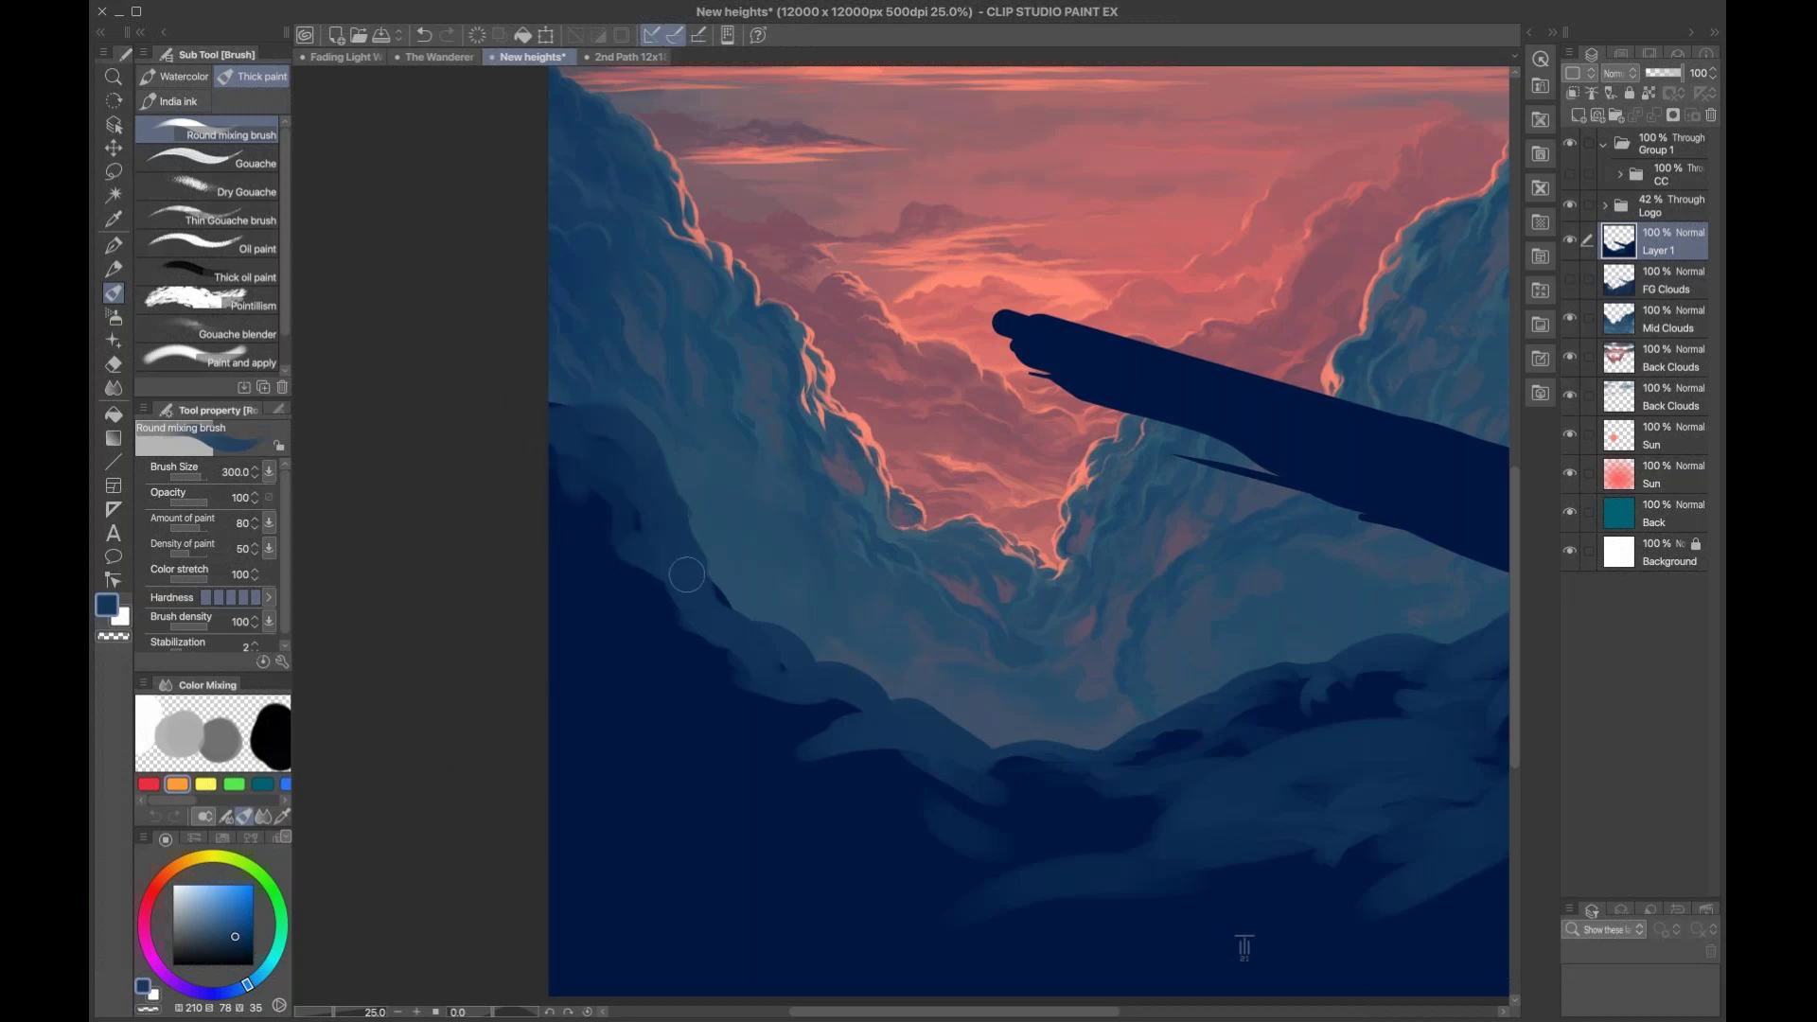
{"action": "left_click_drag", "start_coordinate": [588, 520], "coordinate": [629, 630]}
Step: Sample blues from the left slope and paint broad diagonal strokes through the left bank's lower interior
{"action": "left_click", "coordinate": [641, 600], "text": "alt"}
{"action": "key", "text": "bracketleft"}
{"action": "left_click", "coordinate": [757, 641], "text": "alt"}
{"action": "key", "text": "bracketleft"}
{"action": "key", "text": "bracketleft"}
{"action": "mouse_move", "coordinate": [713, 664]}
{"action": "left_mouse_down"}
{"action": "mouse_move", "coordinate": [684, 572]}
{"action": "mouse_move", "coordinate": [736, 705]}
{"action": "mouse_move", "coordinate": [676, 728]}
{"action": "mouse_move", "coordinate": [628, 811]}
{"action": "mouse_move", "coordinate": [824, 758]}
{"action": "mouse_move", "coordinate": [897, 860]}
{"action": "left_mouse_up"}
{"action": "key", "text": "bracketleft"}
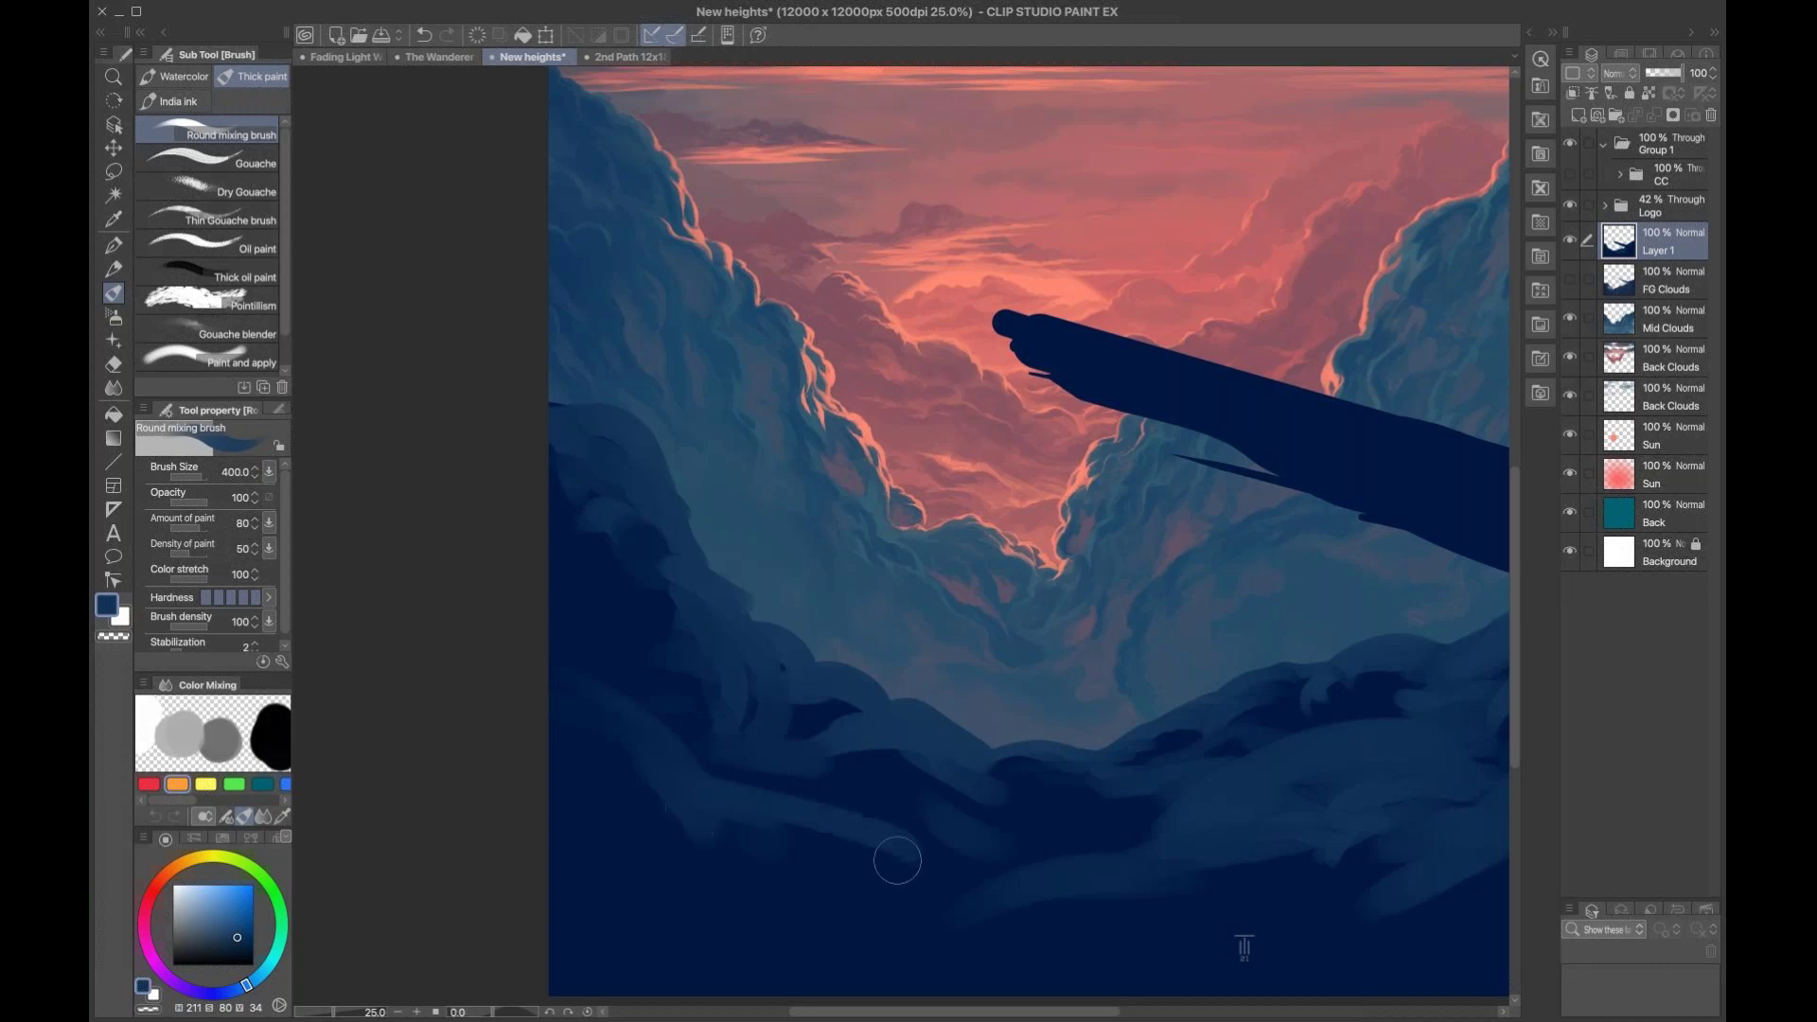
Step: Sample the dark navy and carve shadow areas into the lower central clouds with brush size 500
{"action": "scroll", "coordinate": [814, 657], "scroll_direction": "down", "scroll_amount": 3}
{"action": "scroll", "coordinate": [815, 657], "scroll_direction": "right", "scroll_amount": 5}
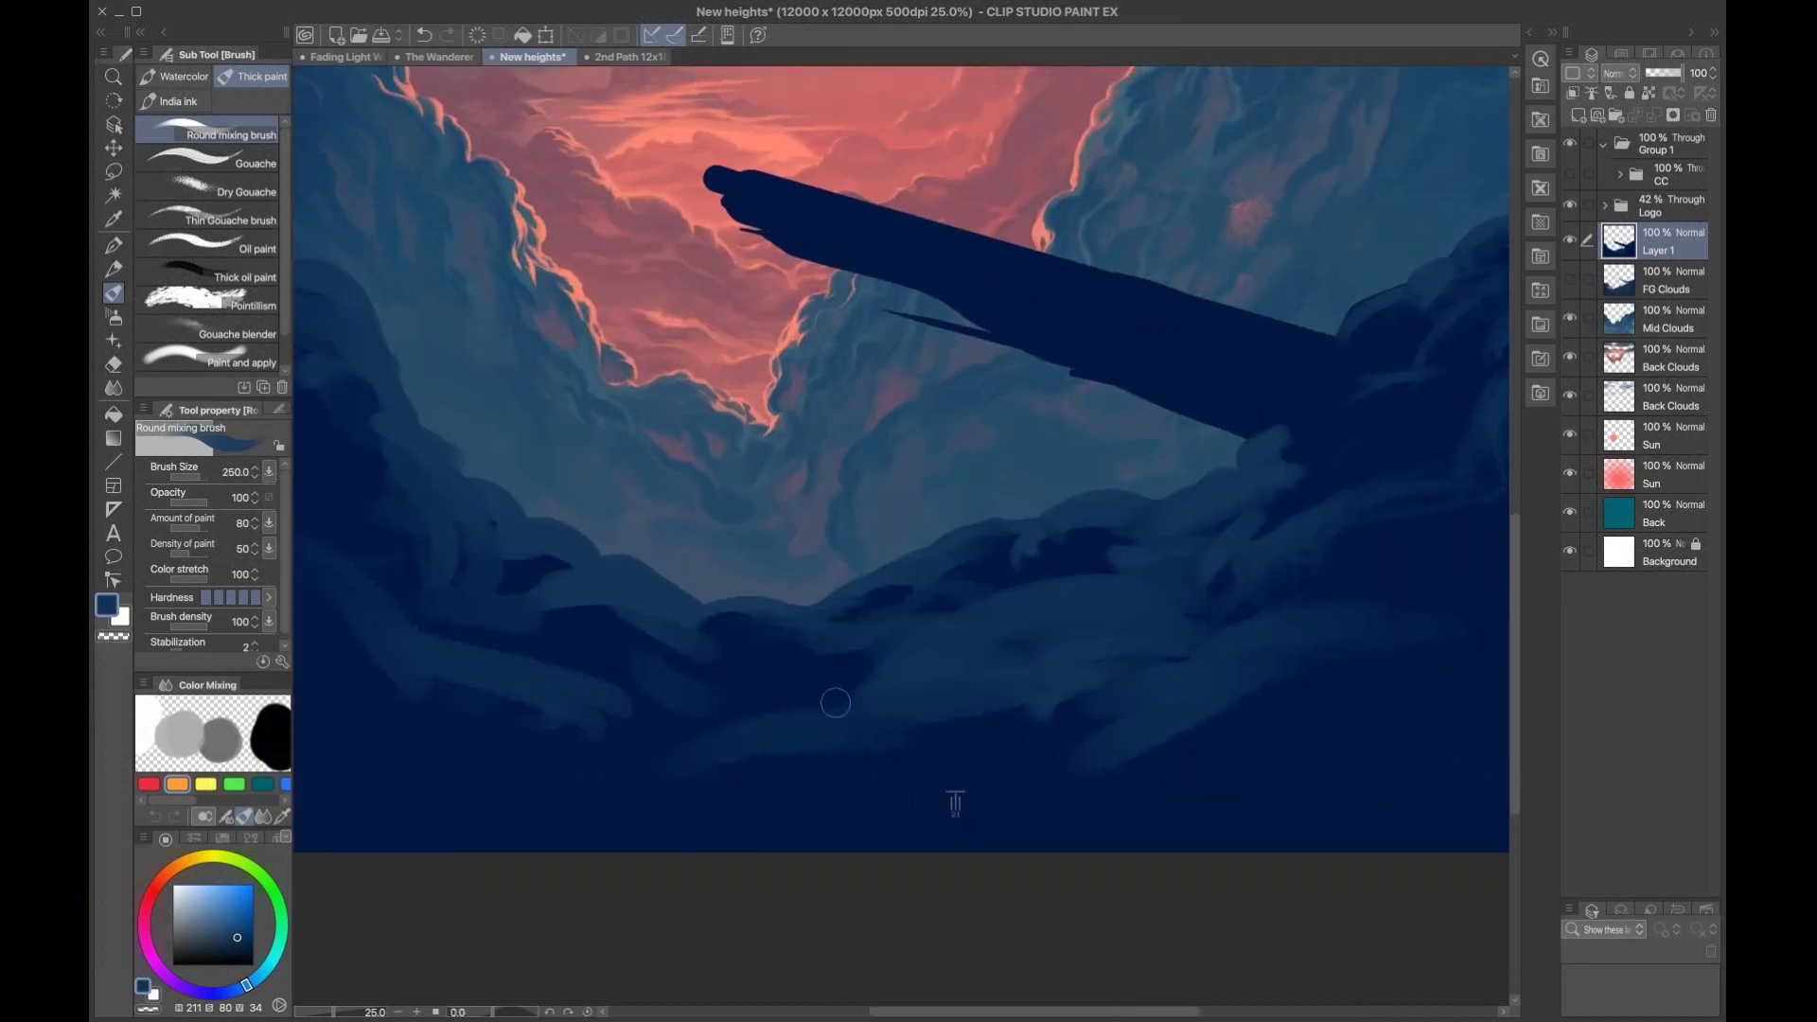
{"action": "left_click", "coordinate": [1407, 558], "text": "alt"}
{"action": "key", "text": "bracketright"}
{"action": "key", "text": "bracketright"}
{"action": "key", "text": "bracketright"}
{"action": "mouse_move", "coordinate": [1174, 642]}
{"action": "left_mouse_down"}
{"action": "mouse_move", "coordinate": [944, 670]}
{"action": "mouse_move", "coordinate": [1030, 672]}
{"action": "mouse_move", "coordinate": [1063, 649]}
{"action": "mouse_move", "coordinate": [912, 719]}
{"action": "mouse_move", "coordinate": [1013, 722]}
{"action": "mouse_move", "coordinate": [1127, 682]}
{"action": "left_mouse_up"}
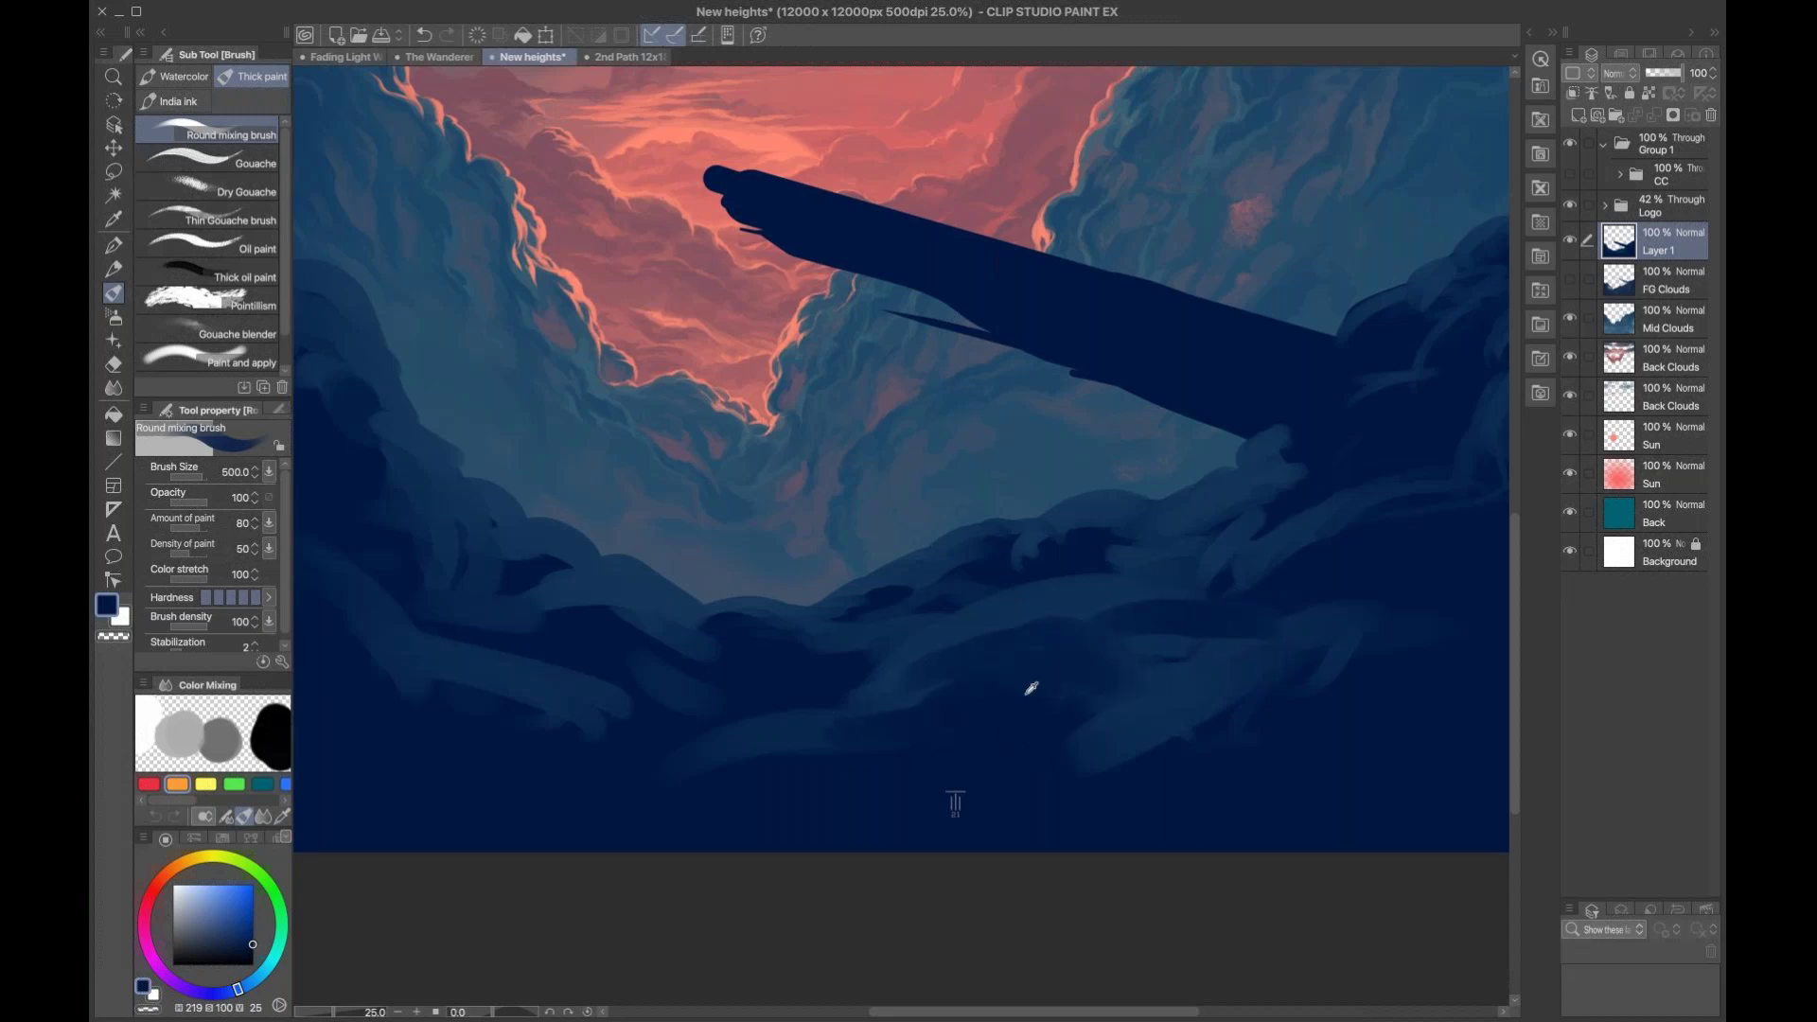
Step: Sample a cloud blue and paint strokes on the right ridge up to the navy band's base, using brush size 250
{"action": "left_click", "coordinate": [1121, 581], "text": "alt"}
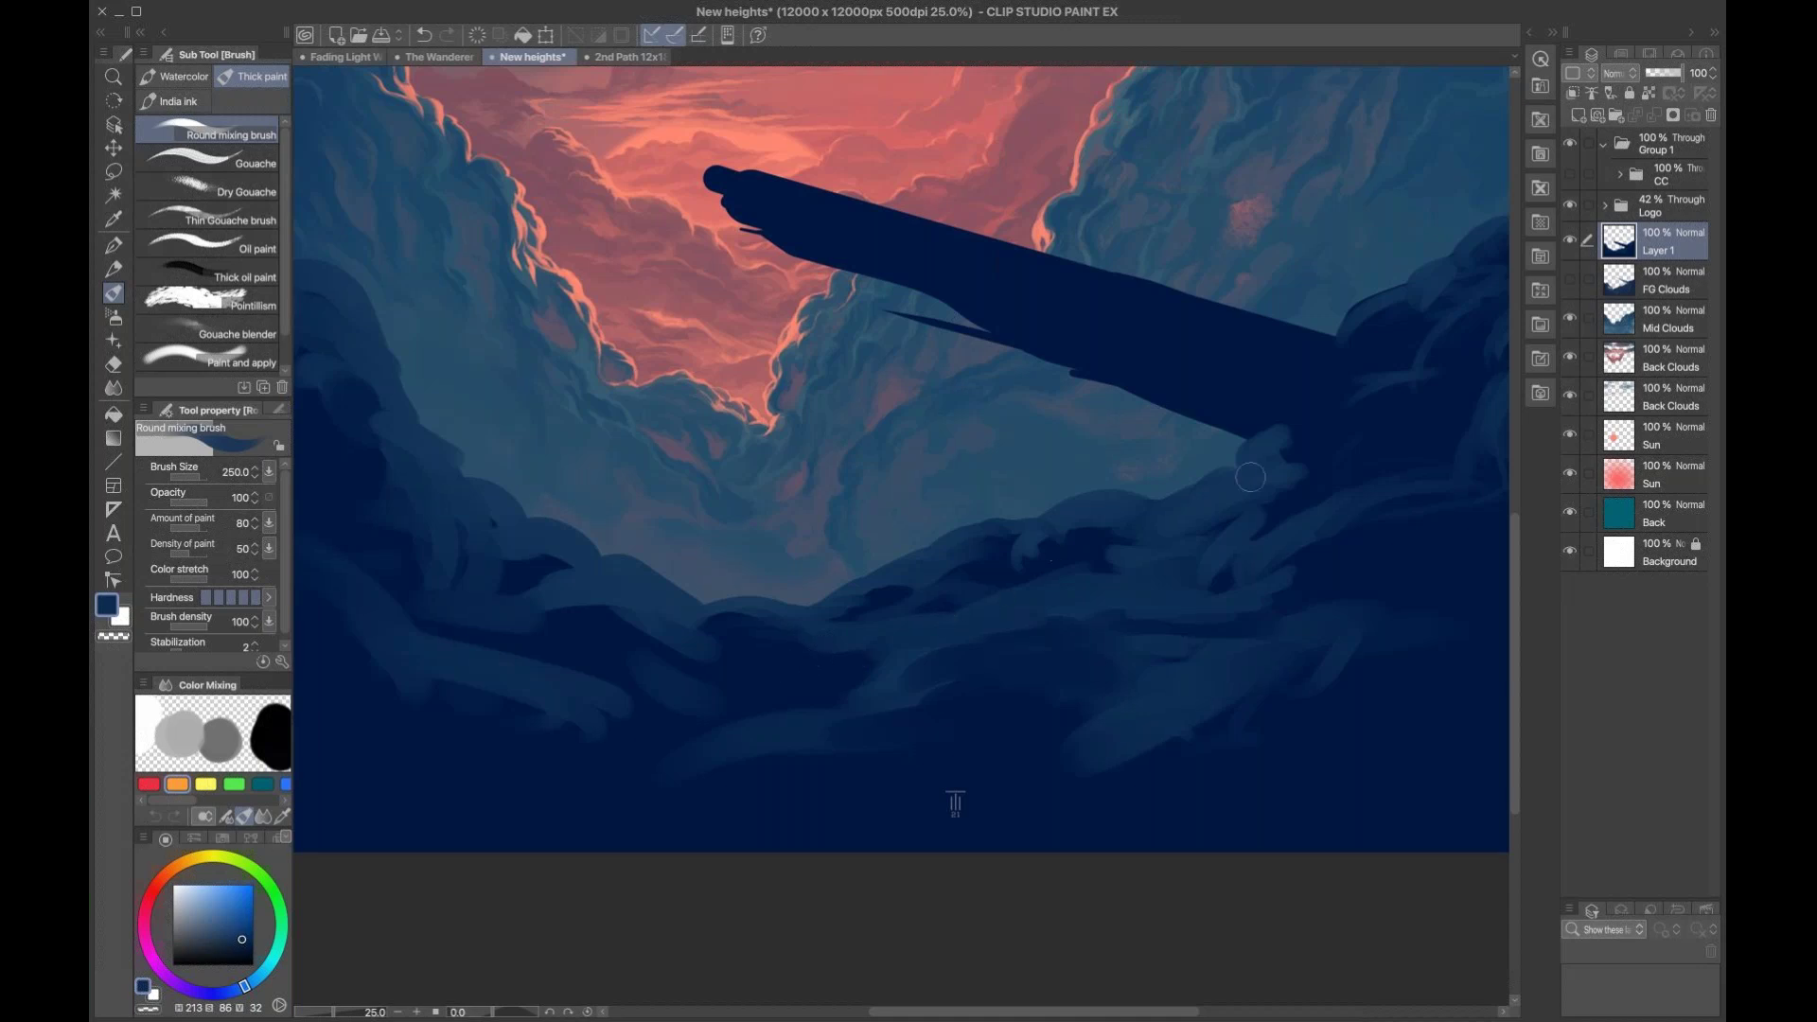
{"action": "mouse_move", "coordinate": [993, 539]}
{"action": "left_mouse_down"}
{"action": "mouse_move", "coordinate": [1071, 537]}
{"action": "mouse_move", "coordinate": [1036, 559]}
{"action": "left_mouse_up"}
{"action": "mouse_move", "coordinate": [1297, 499]}
{"action": "left_mouse_down"}
{"action": "mouse_move", "coordinate": [1338, 452]}
{"action": "mouse_move", "coordinate": [1322, 448]}
{"action": "left_mouse_up"}
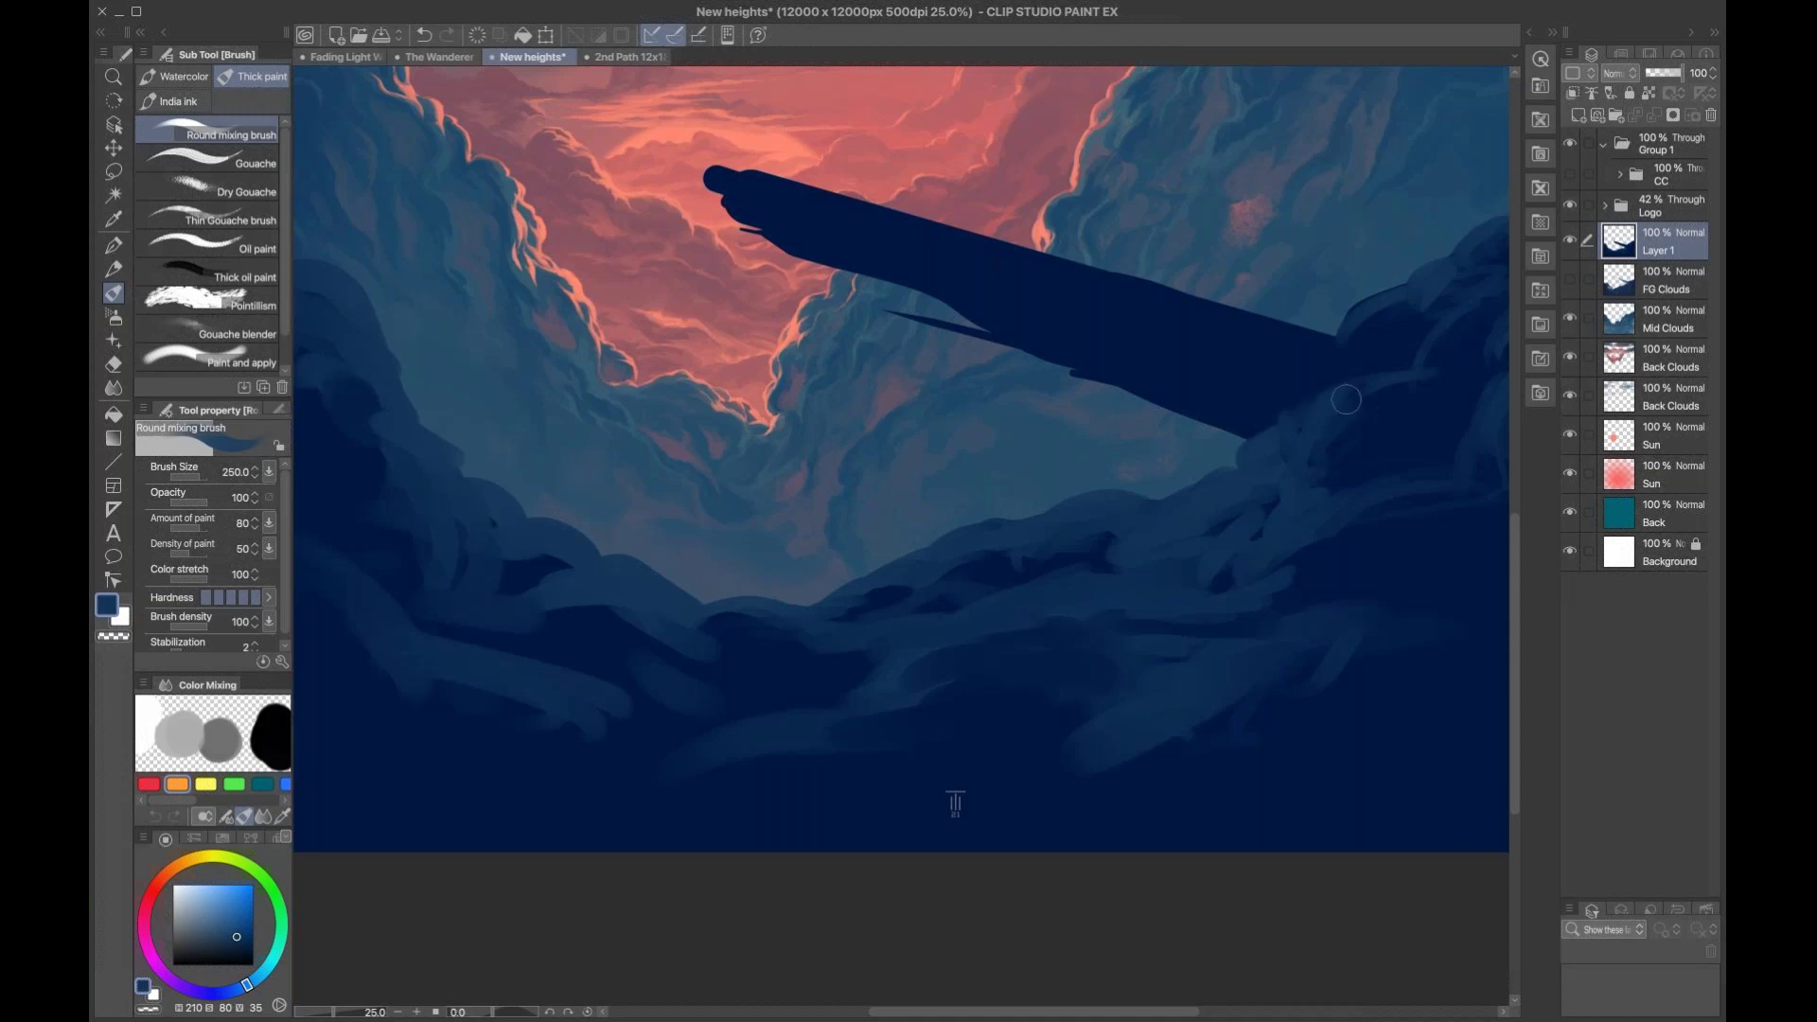
Step: Sample the dark navy and deepen the shadows beneath the right slope's ridge, using brush size 400
{"action": "left_click", "coordinate": [1273, 506], "text": "alt"}
{"action": "mouse_move", "coordinate": [1410, 405]}
{"action": "left_mouse_down"}
{"action": "mouse_move", "coordinate": [1320, 445]}
{"action": "mouse_move", "coordinate": [1334, 455]}
{"action": "mouse_move", "coordinate": [1296, 482]}
{"action": "mouse_move", "coordinate": [1326, 449]}
{"action": "mouse_move", "coordinate": [1339, 469]}
{"action": "mouse_move", "coordinate": [1384, 448]}
{"action": "mouse_move", "coordinate": [1287, 522]}
{"action": "mouse_move", "coordinate": [1185, 528]}
{"action": "left_mouse_up"}
{"action": "key", "text": "]"}
{"action": "key", "text": "]"}
{"action": "key", "text": "]"}
{"action": "key", "text": "["}
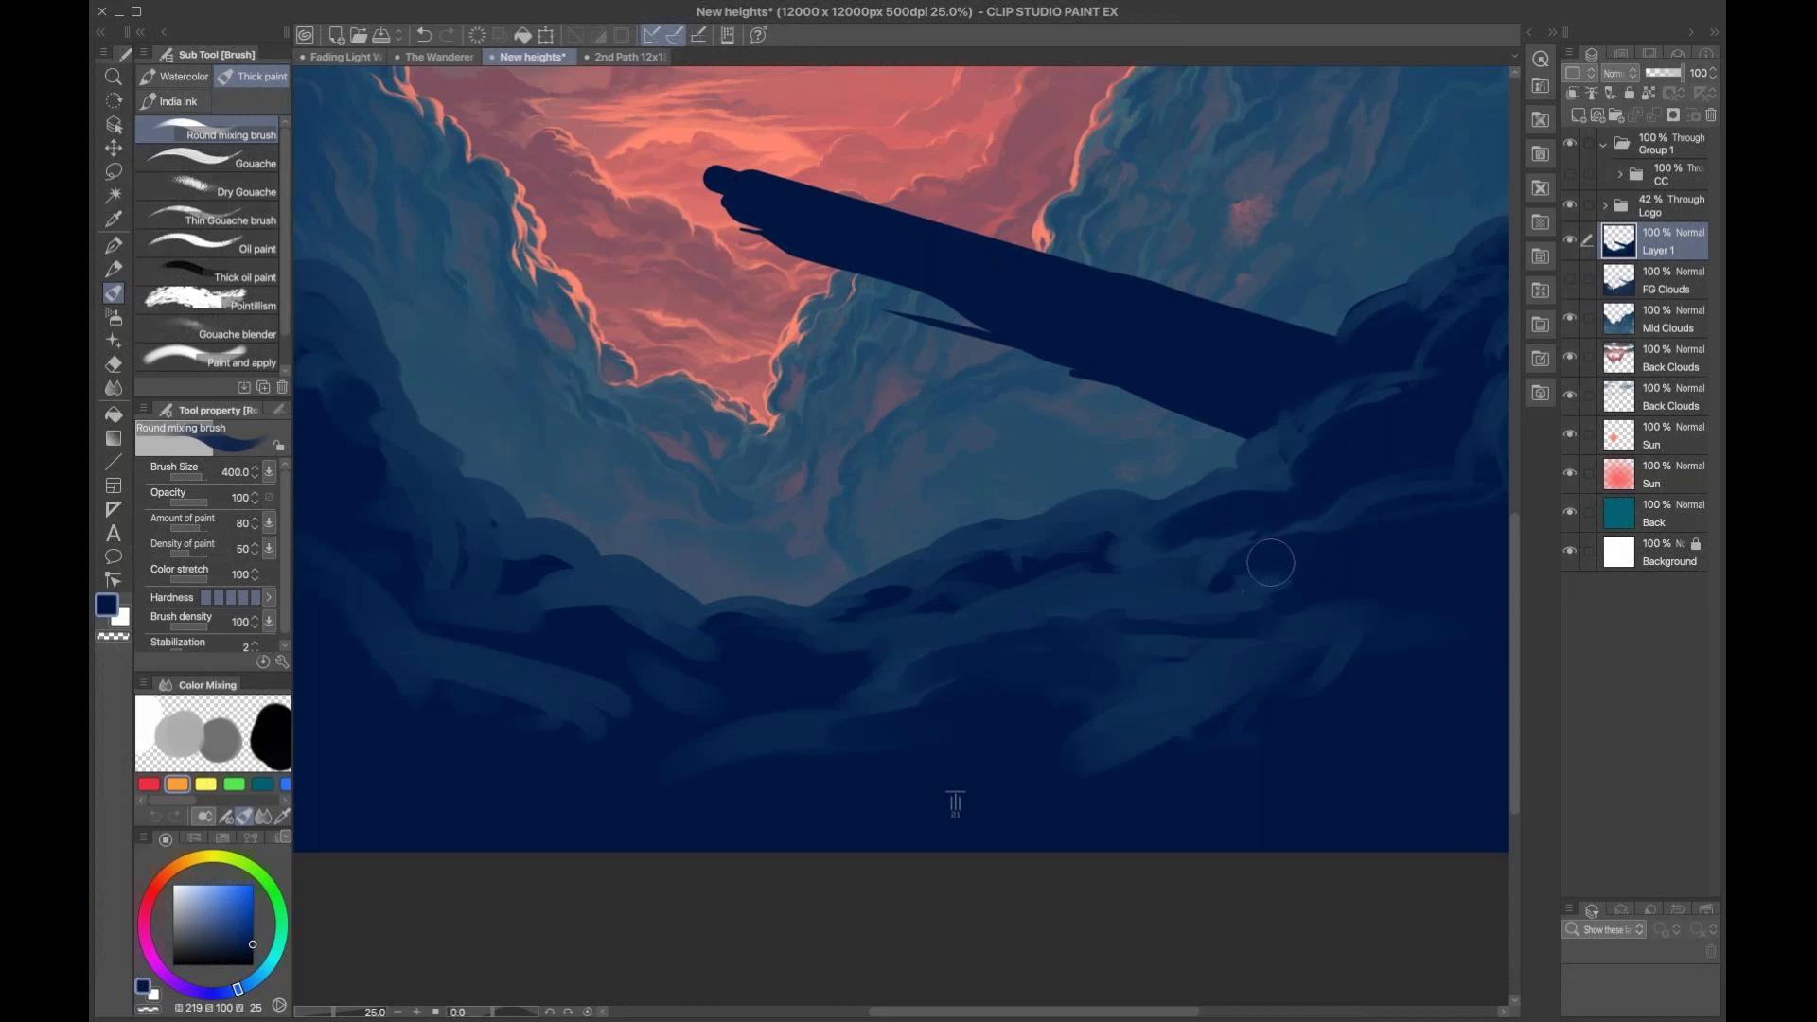
{"action": "left_click_drag", "start_coordinate": [1121, 534], "coordinate": [1068, 539]}
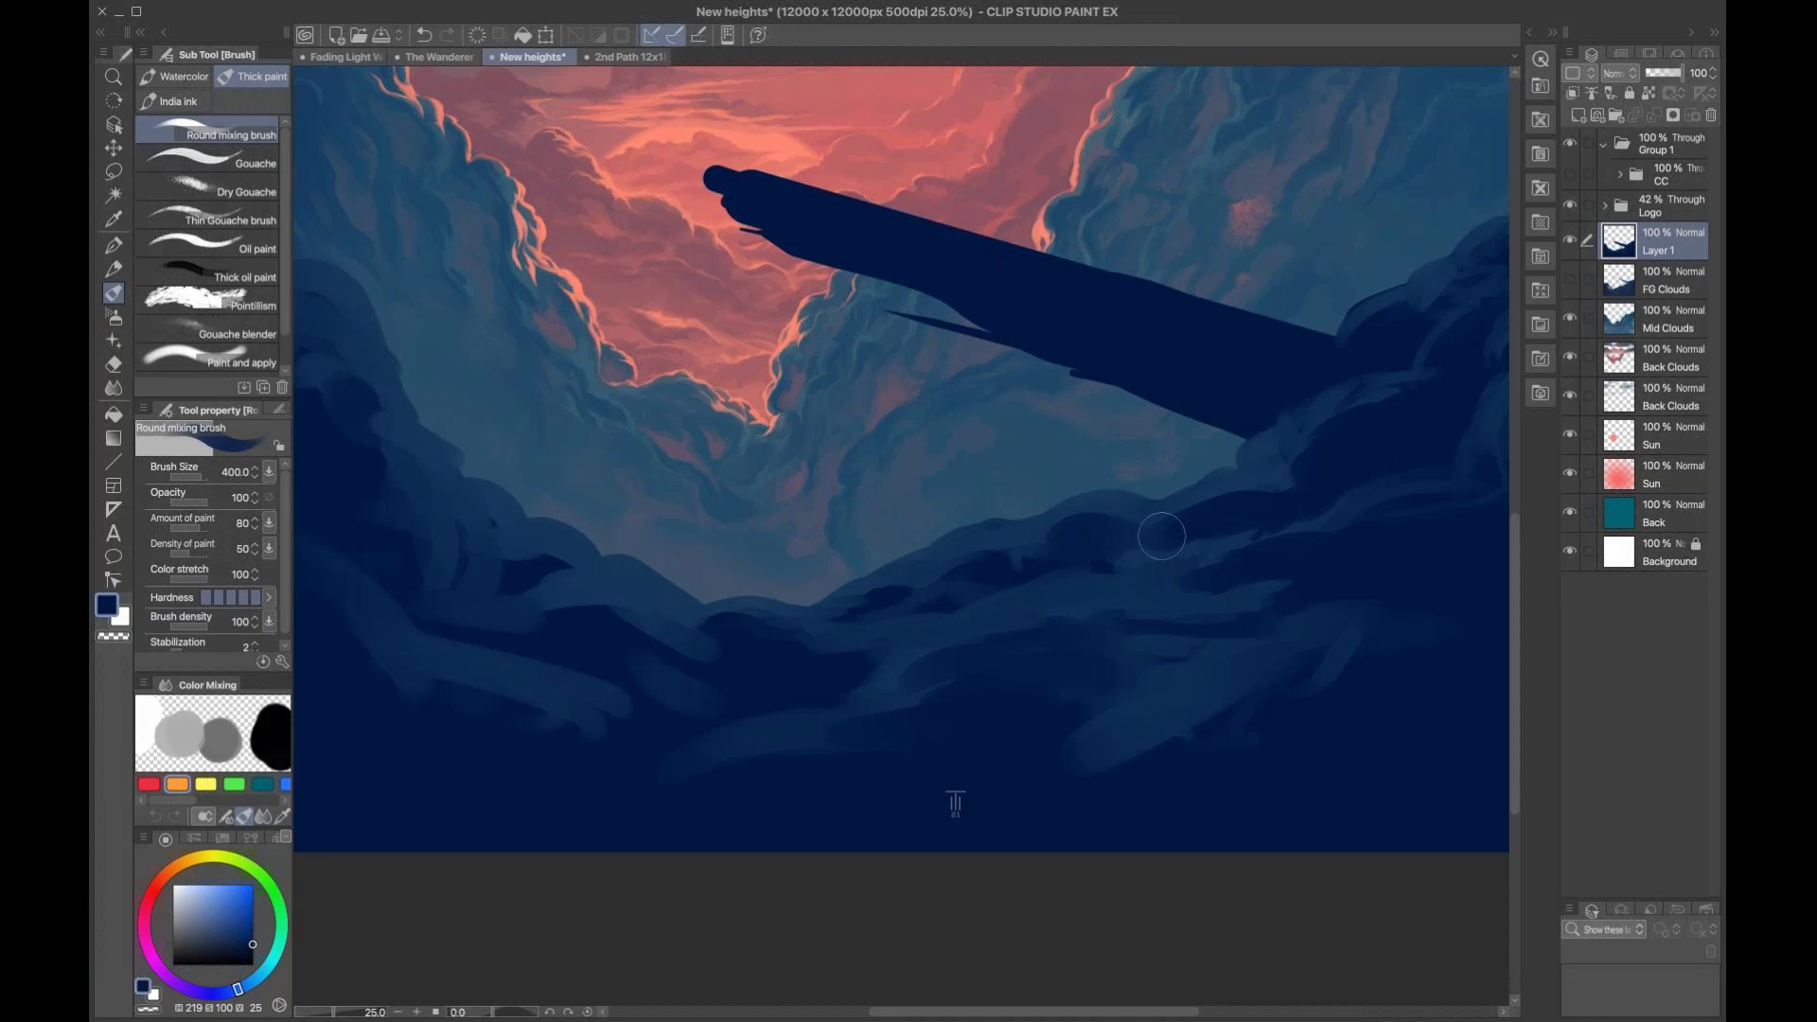
Step: Sample blue from the right bank's upper edge and paint lighter cloud strokes down through its interior with a smaller brush
{"action": "left_click_drag", "start_coordinate": [1436, 470], "coordinate": [1147, 615]}
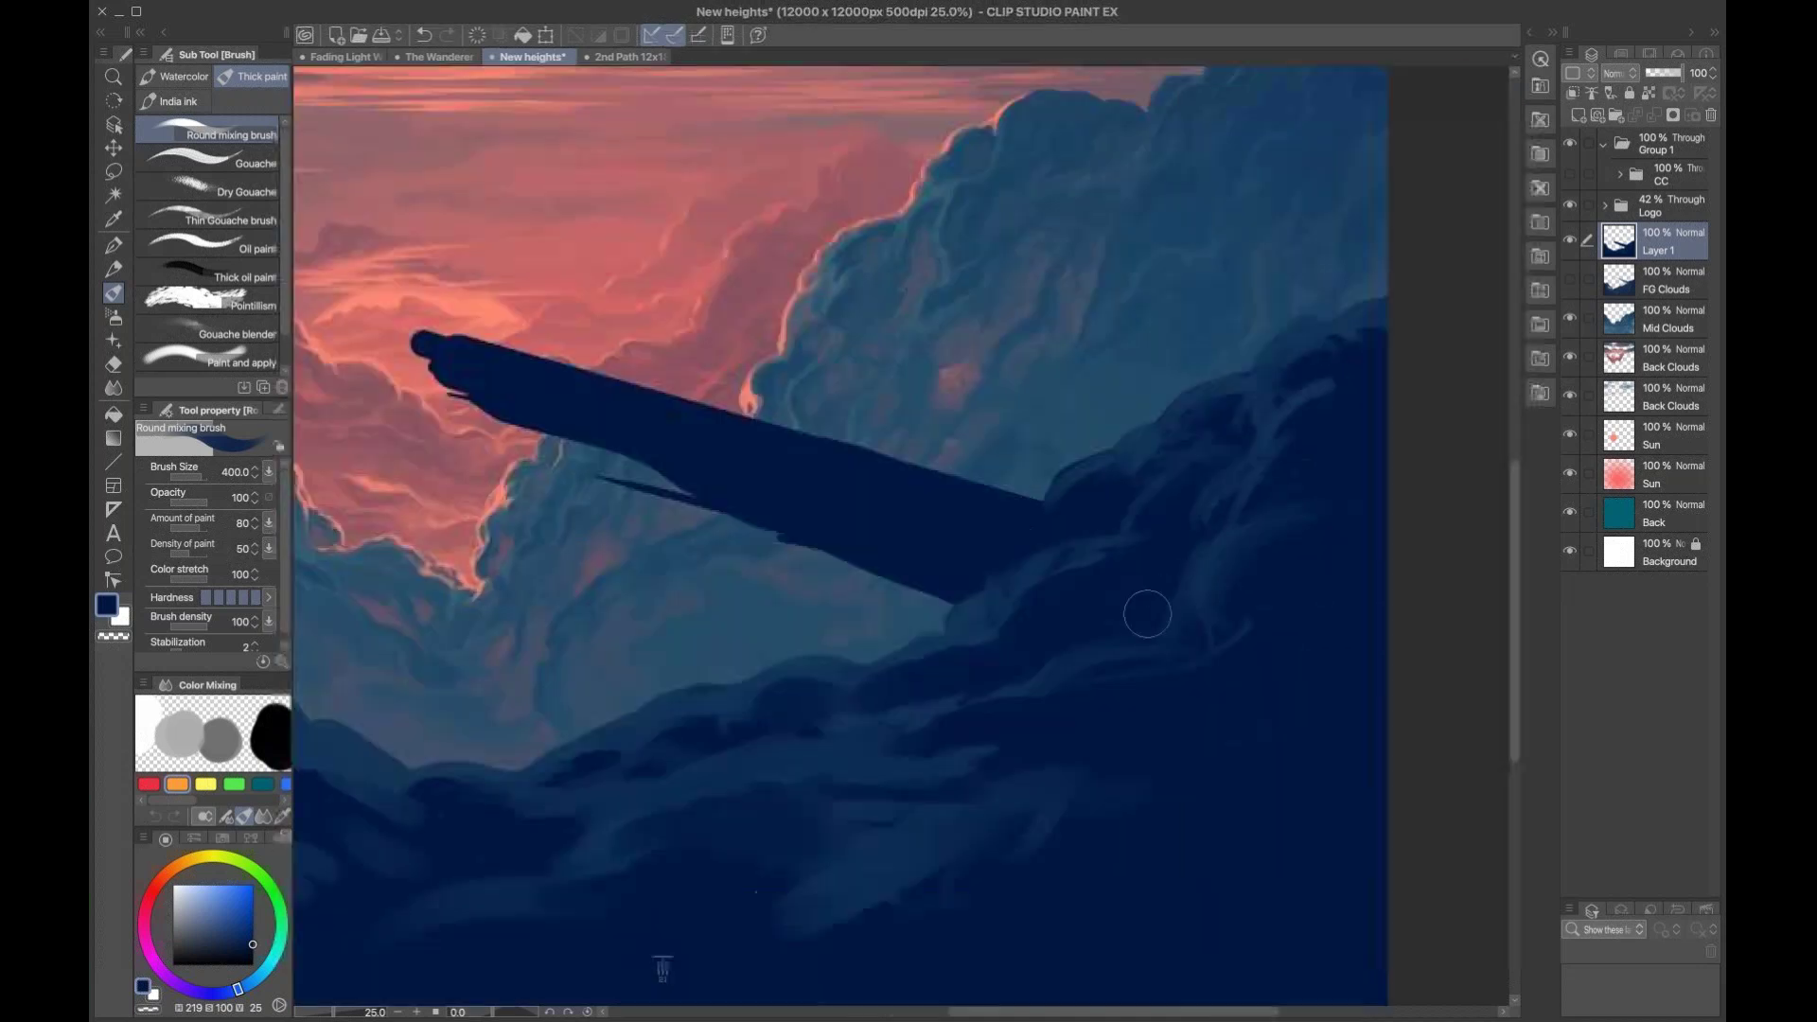
{"action": "key", "text": "bracketleft"}
{"action": "key", "text": "bracketleft"}
{"action": "left_click", "coordinate": [1282, 336], "text": "alt"}
{"action": "key", "text": "bracketleft"}
{"action": "mouse_move", "coordinate": [1269, 462]}
{"action": "left_mouse_down"}
{"action": "mouse_move", "coordinate": [1316, 393]}
{"action": "mouse_move", "coordinate": [1264, 491]}
{"action": "mouse_move", "coordinate": [1214, 496]}
{"action": "mouse_move", "coordinate": [1201, 523]}
{"action": "mouse_move", "coordinate": [1200, 508]}
{"action": "mouse_move", "coordinate": [1170, 604]}
{"action": "mouse_move", "coordinate": [1151, 555]}
{"action": "mouse_move", "coordinate": [1128, 584]}
{"action": "mouse_move", "coordinate": [1157, 560]}
{"action": "mouse_move", "coordinate": [1154, 530]}
{"action": "mouse_move", "coordinate": [1121, 583]}
{"action": "mouse_move", "coordinate": [1102, 700]}
{"action": "left_mouse_up"}
Step: Sample the dark navy and rework the right bank's shadows with broad strokes at brush size 600
{"action": "key", "text": "bracketright"}
{"action": "key", "text": "bracketright"}
{"action": "key", "text": "bracketright"}
{"action": "key", "text": "bracketright"}
{"action": "left_click_drag", "start_coordinate": [1230, 597], "coordinate": [1274, 577]}
{"action": "left_click", "coordinate": [1275, 577], "text": "alt"}
{"action": "key", "text": "bracketright"}
{"action": "mouse_move", "coordinate": [1294, 515]}
{"action": "left_mouse_down"}
{"action": "mouse_move", "coordinate": [1338, 458]}
{"action": "mouse_move", "coordinate": [1240, 544]}
{"action": "mouse_move", "coordinate": [1105, 588]}
{"action": "mouse_move", "coordinate": [1251, 559]}
{"action": "mouse_move", "coordinate": [1161, 579]}
{"action": "mouse_move", "coordinate": [1256, 543]}
{"action": "mouse_move", "coordinate": [1300, 437]}
{"action": "left_mouse_up"}
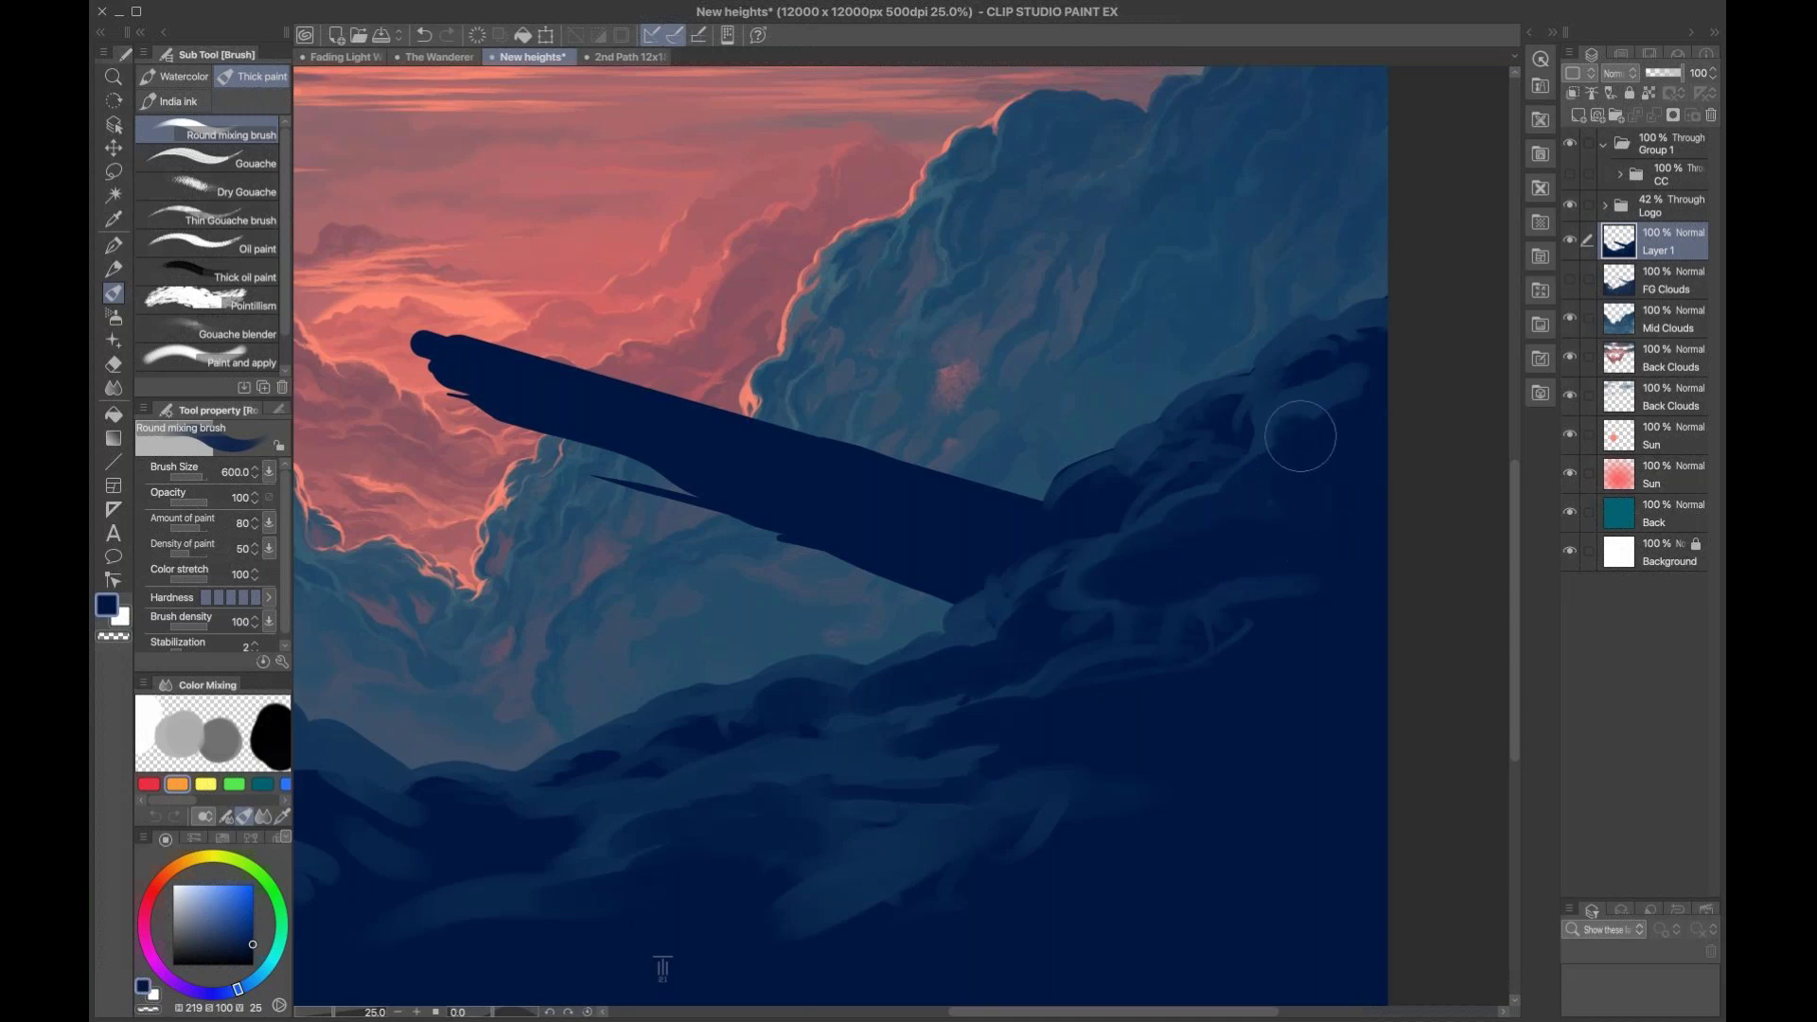
{"action": "left_click_drag", "start_coordinate": [852, 683], "coordinate": [1018, 649]}
Step: Paint dark navy shadows into the left slope's clouds with the Round mixing brush at size 400
{"action": "key", "text": "bracketleft"}
{"action": "key", "text": "bracketleft"}
{"action": "left_click_drag", "start_coordinate": [895, 691], "coordinate": [1266, 611]}
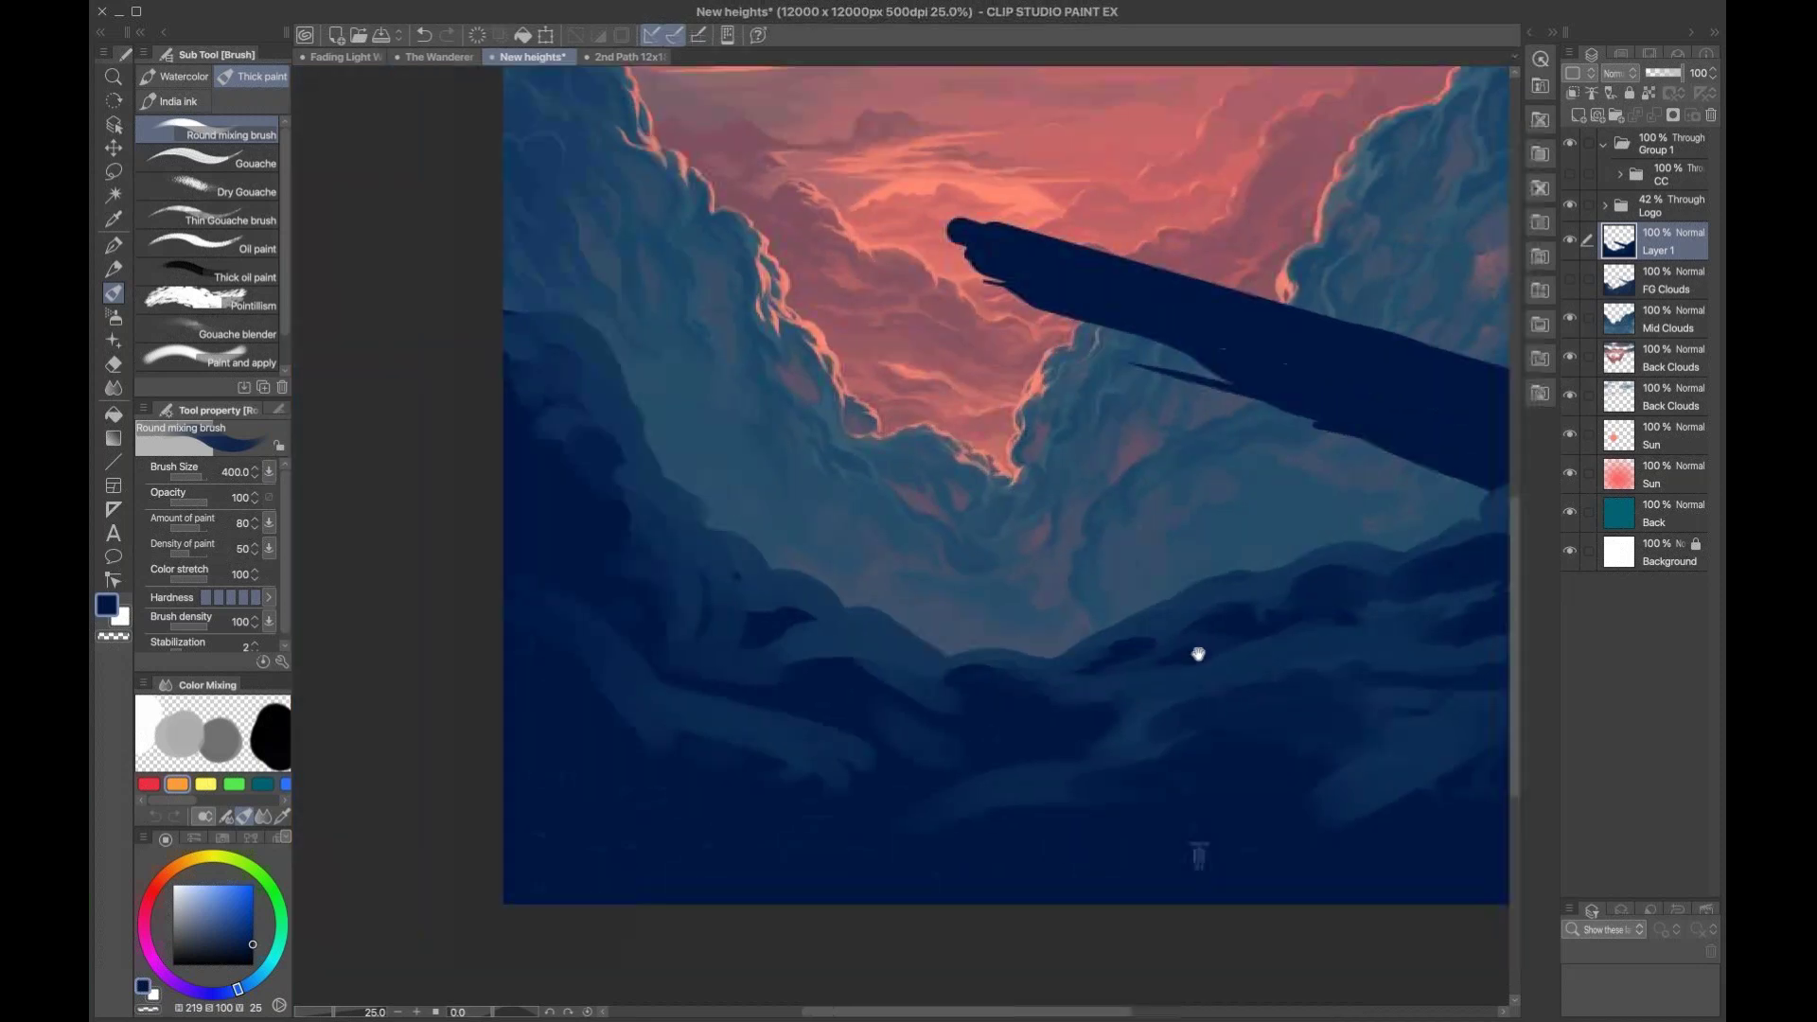
{"action": "mouse_move", "coordinate": [733, 624]}
{"action": "left_mouse_down"}
{"action": "mouse_move", "coordinate": [679, 571]}
{"action": "mouse_move", "coordinate": [761, 612]}
{"action": "mouse_move", "coordinate": [656, 563]}
{"action": "mouse_move", "coordinate": [621, 501]}
{"action": "mouse_move", "coordinate": [448, 426]}
{"action": "mouse_move", "coordinate": [543, 501]}
{"action": "mouse_move", "coordinate": [553, 400]}
{"action": "mouse_move", "coordinate": [598, 386]}
{"action": "mouse_move", "coordinate": [590, 508]}
{"action": "mouse_move", "coordinate": [673, 554]}
{"action": "left_mouse_up"}
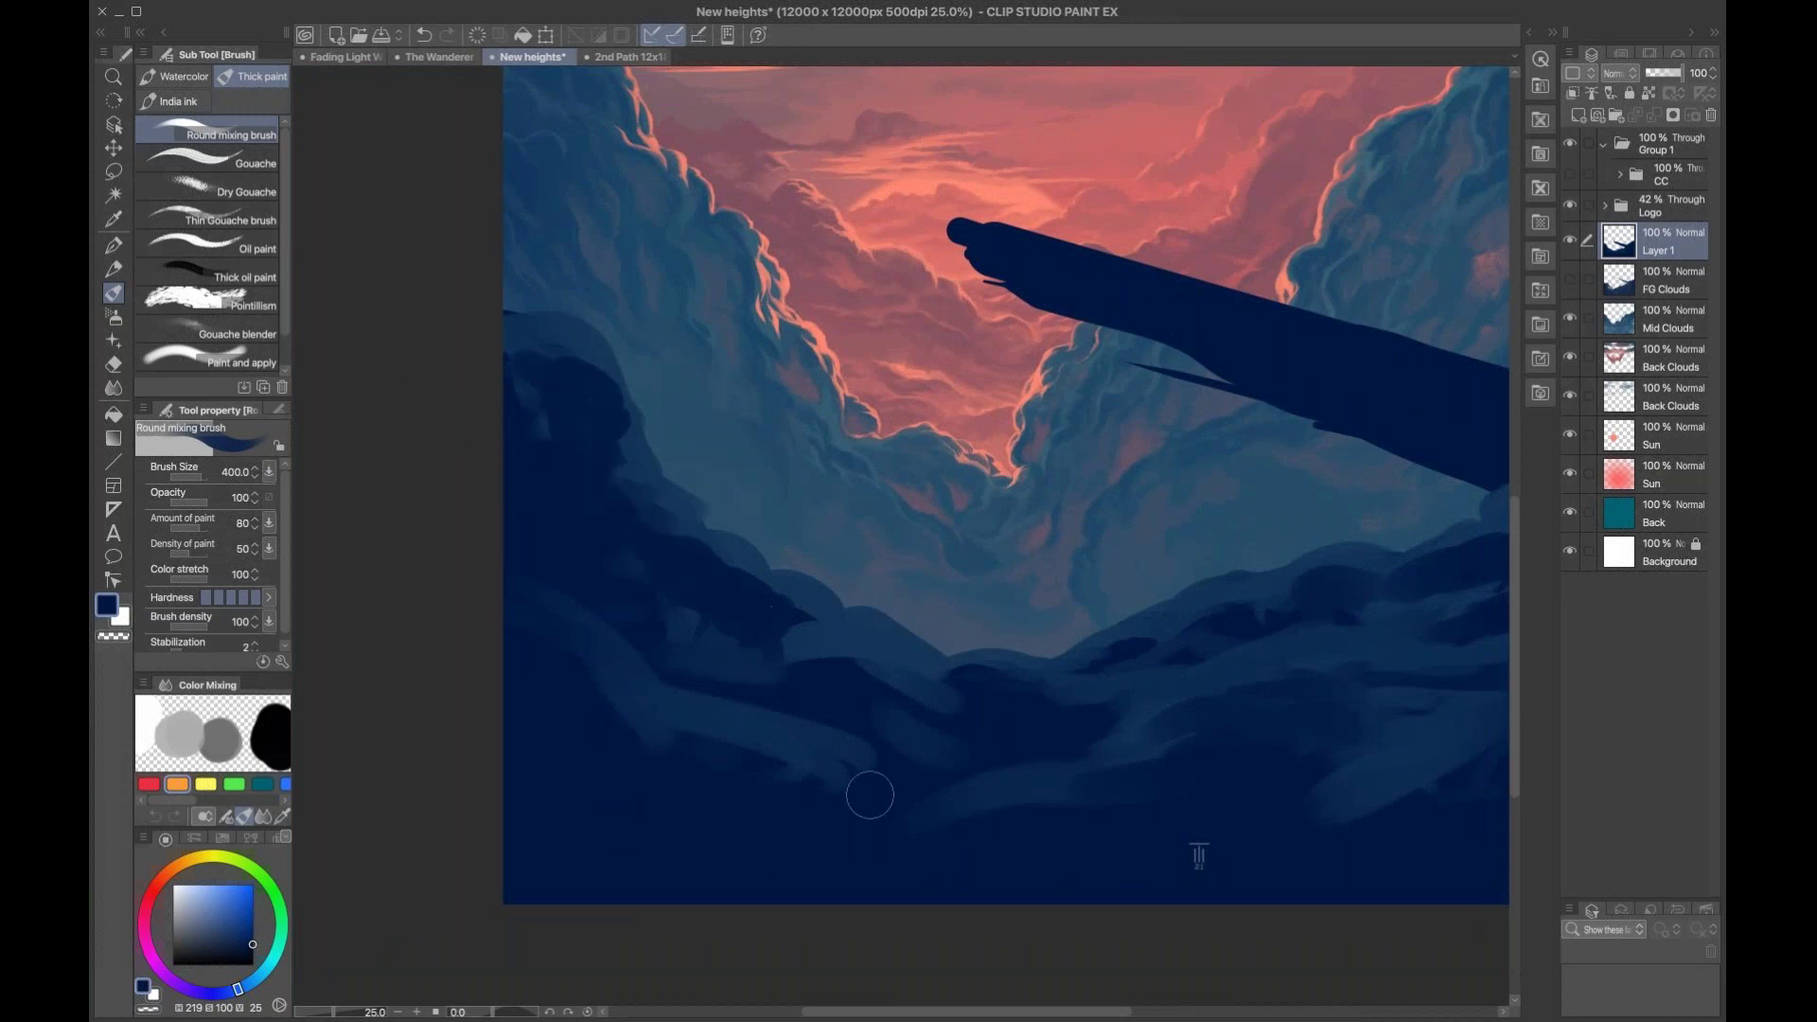
{"action": "mouse_move", "coordinate": [698, 729]}
{"action": "left_mouse_down"}
{"action": "mouse_move", "coordinate": [779, 649]}
{"action": "mouse_move", "coordinate": [904, 696]}
{"action": "mouse_move", "coordinate": [831, 637]}
{"action": "mouse_move", "coordinate": [876, 689]}
{"action": "left_mouse_up"}
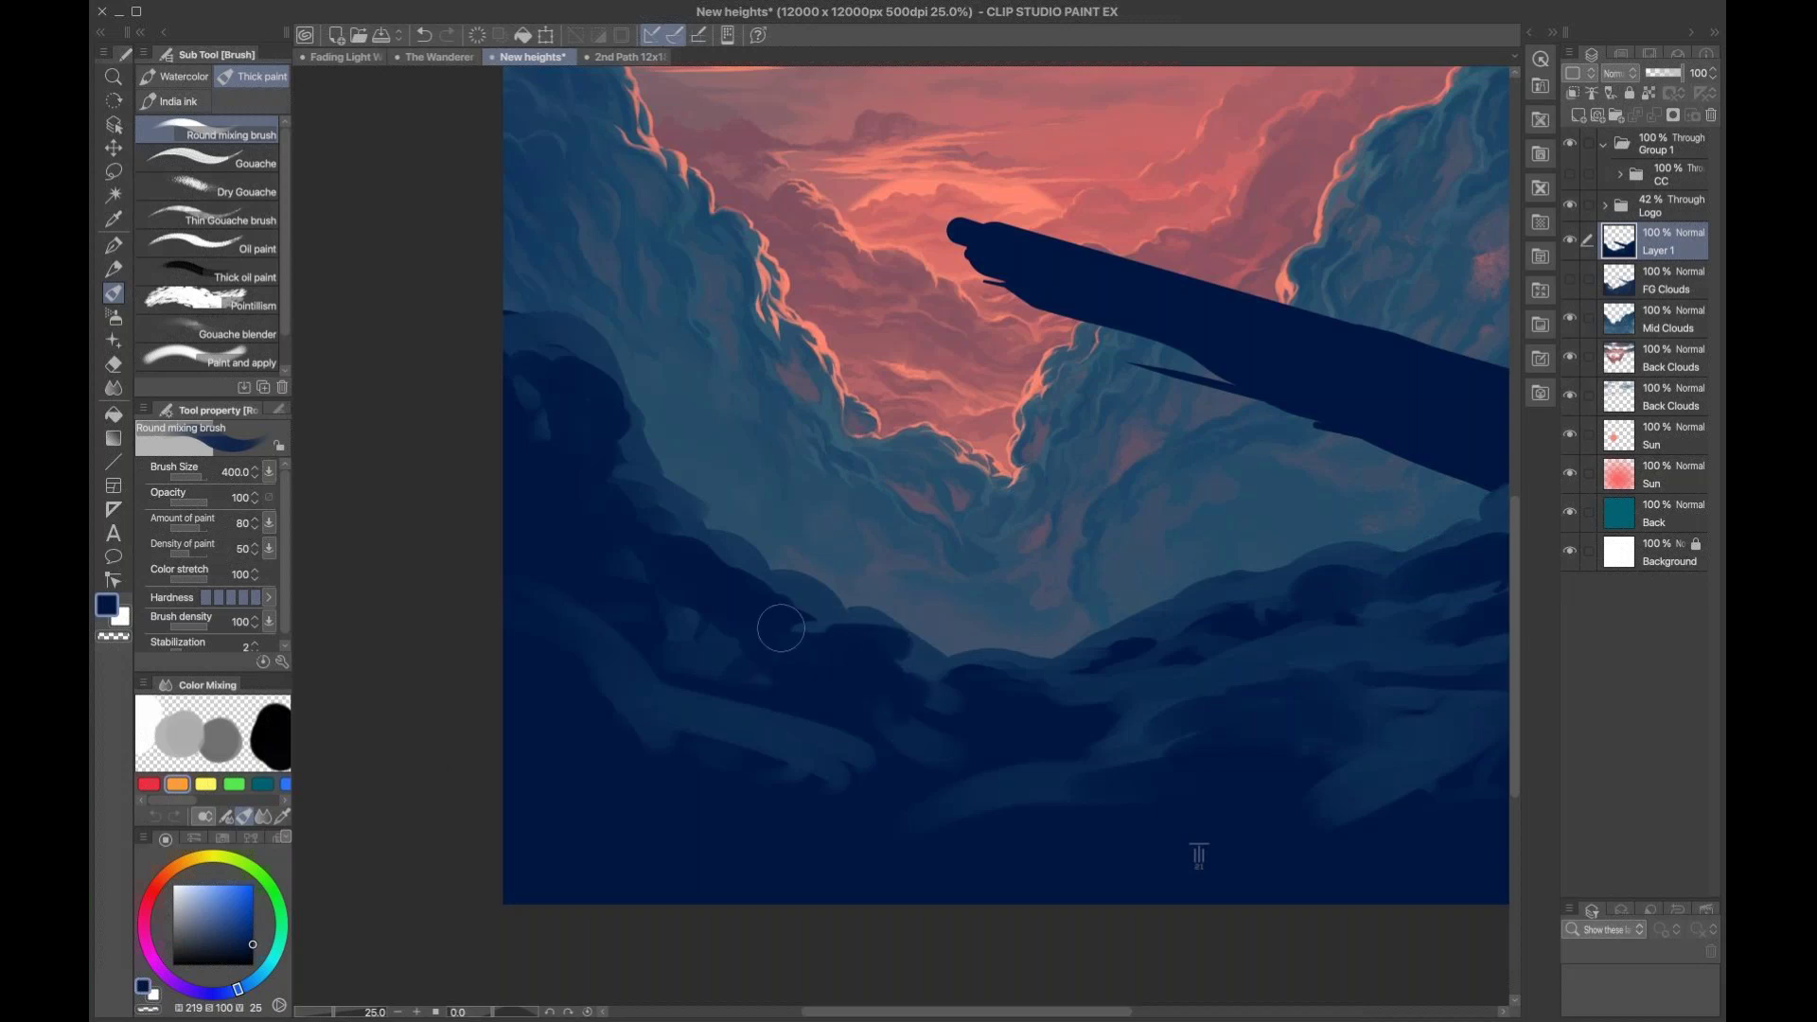
Step: Sample blue and paint lighter cloud strokes where the dark diagonal streak meets the right slope, using brush size 150
{"action": "mouse_move", "coordinate": [1249, 639]}
{"action": "left_mouse_down"}
{"action": "mouse_move", "coordinate": [1008, 621]}
{"action": "mouse_move", "coordinate": [908, 645]}
{"action": "mouse_move", "coordinate": [1050, 643]}
{"action": "left_mouse_up"}
{"action": "key", "text": "bracketleft"}
{"action": "left_click", "coordinate": [1183, 479], "text": "alt"}
{"action": "key", "text": "bracketleft"}
{"action": "key", "text": "bracketleft"}
{"action": "key", "text": "bracketleft"}
{"action": "key", "text": "bracketright"}
{"action": "left_click_drag", "start_coordinate": [1102, 566], "coordinate": [1255, 517]}
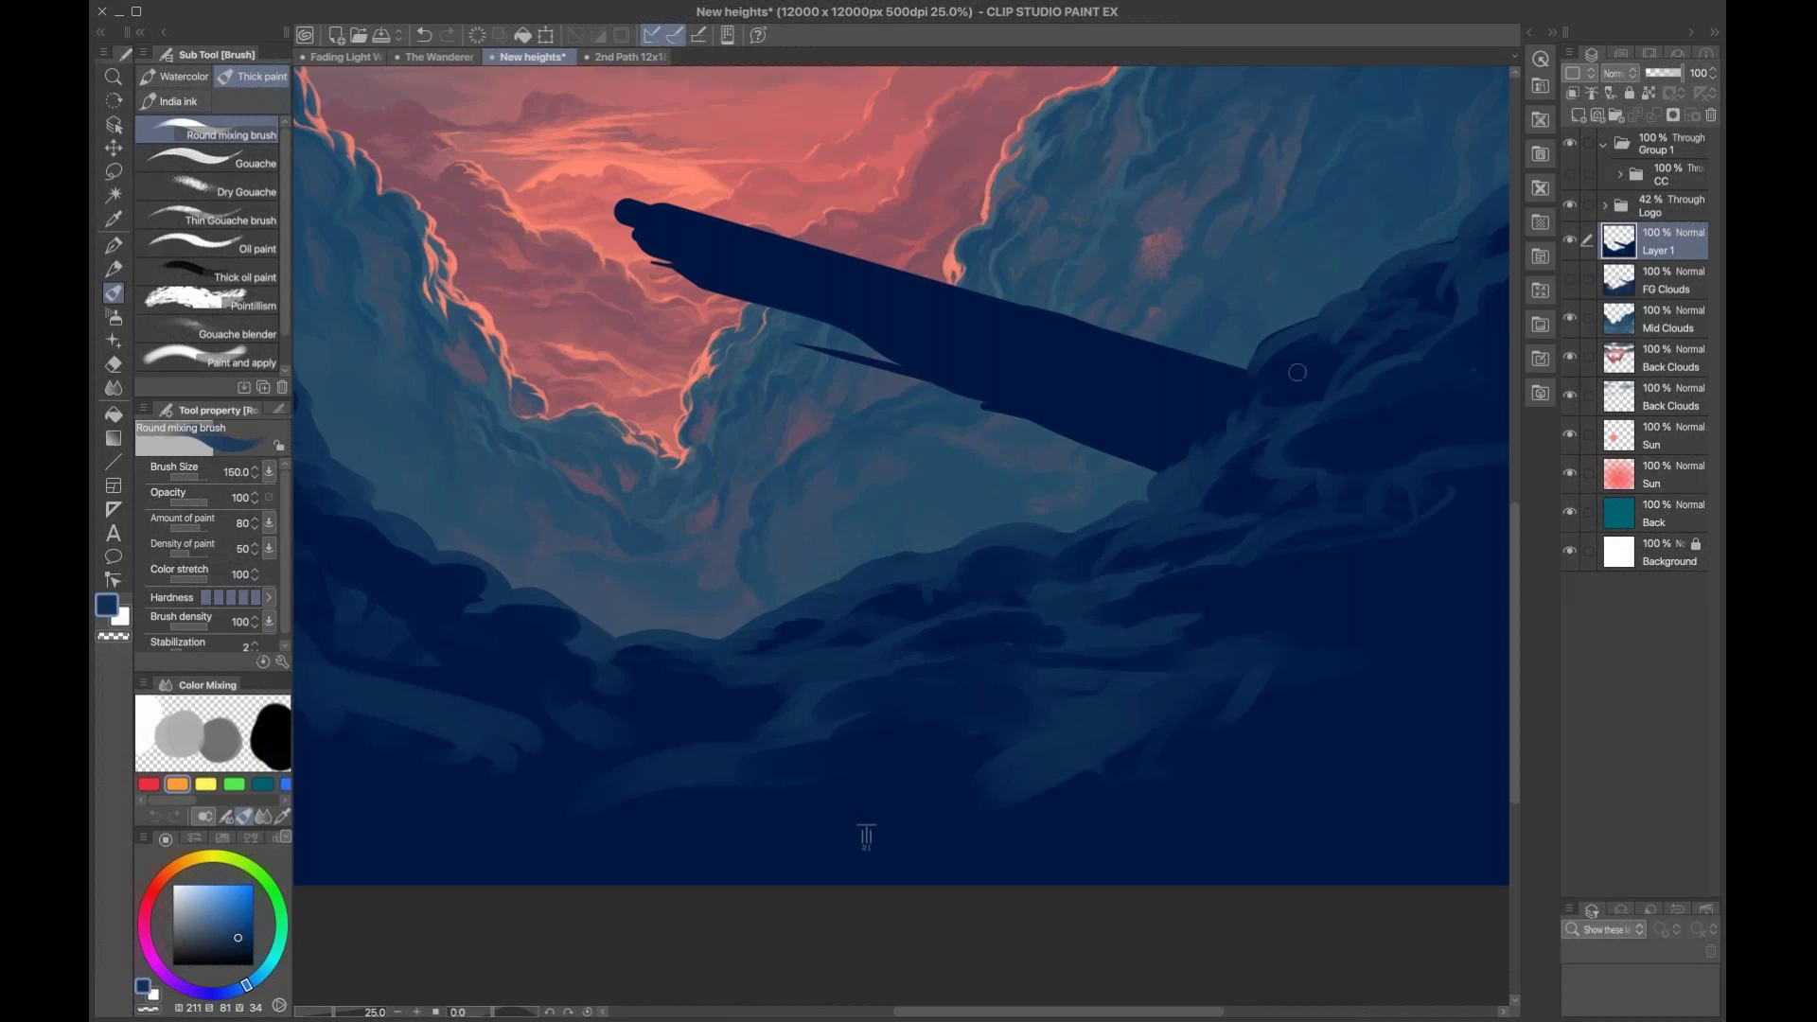
{"action": "mouse_move", "coordinate": [1269, 410]}
{"action": "left_mouse_down"}
{"action": "mouse_move", "coordinate": [1344, 405]}
{"action": "mouse_move", "coordinate": [1288, 441]}
{"action": "mouse_move", "coordinate": [1307, 411]}
{"action": "mouse_move", "coordinate": [1200, 504]}
{"action": "mouse_move", "coordinate": [1220, 463]}
{"action": "mouse_move", "coordinate": [1245, 458]}
{"action": "mouse_move", "coordinate": [1169, 502]}
{"action": "mouse_move", "coordinate": [1228, 513]}
{"action": "mouse_move", "coordinate": [1206, 468]}
{"action": "left_mouse_up"}
Step: Sample blue and dark navy to model the clouds and shadows around the streak's base, using brush size 300
{"action": "left_click", "coordinate": [1408, 413], "text": "alt"}
{"action": "key", "text": "bracketright"}
{"action": "key", "text": "bracketright"}
{"action": "left_click", "coordinate": [1354, 310], "text": "alt"}
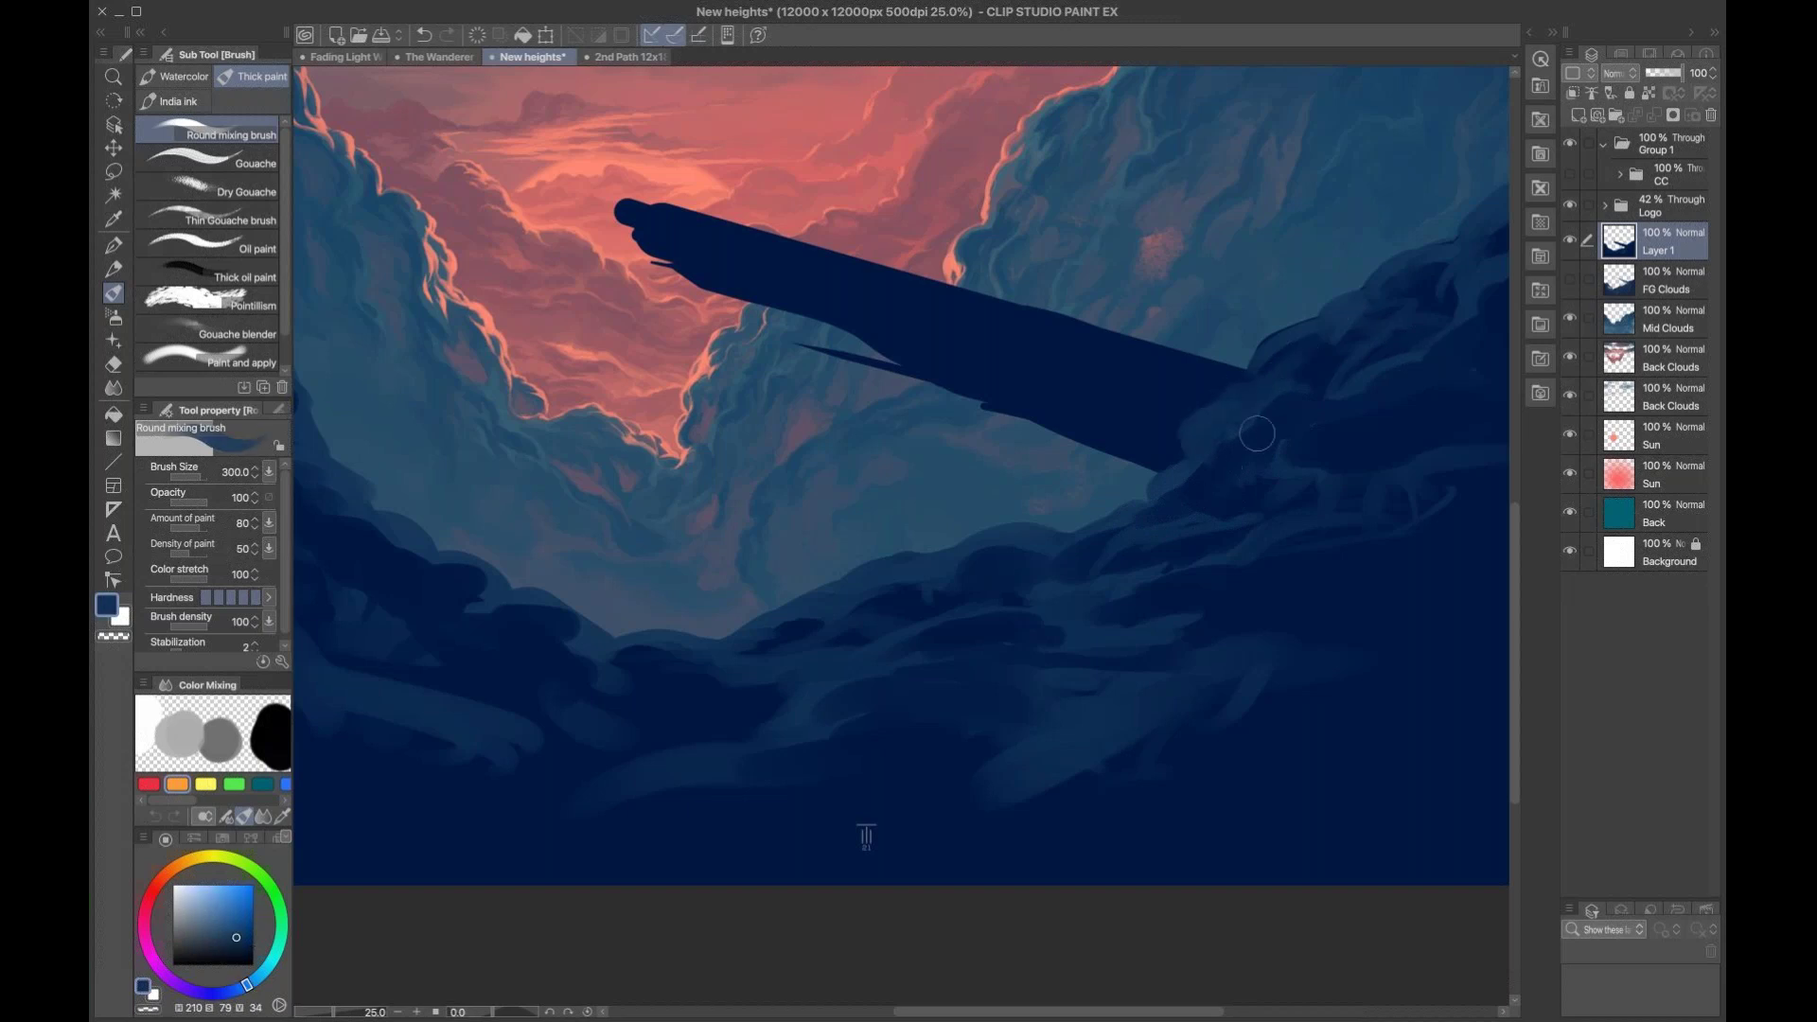
{"action": "left_click_drag", "start_coordinate": [1197, 497], "coordinate": [1171, 475]}
{"action": "left_click", "coordinate": [1260, 410], "text": "alt"}
{"action": "mouse_move", "coordinate": [1243, 439]}
{"action": "left_mouse_down"}
{"action": "mouse_move", "coordinate": [1202, 435]}
{"action": "mouse_move", "coordinate": [1237, 408]}
{"action": "left_mouse_up"}
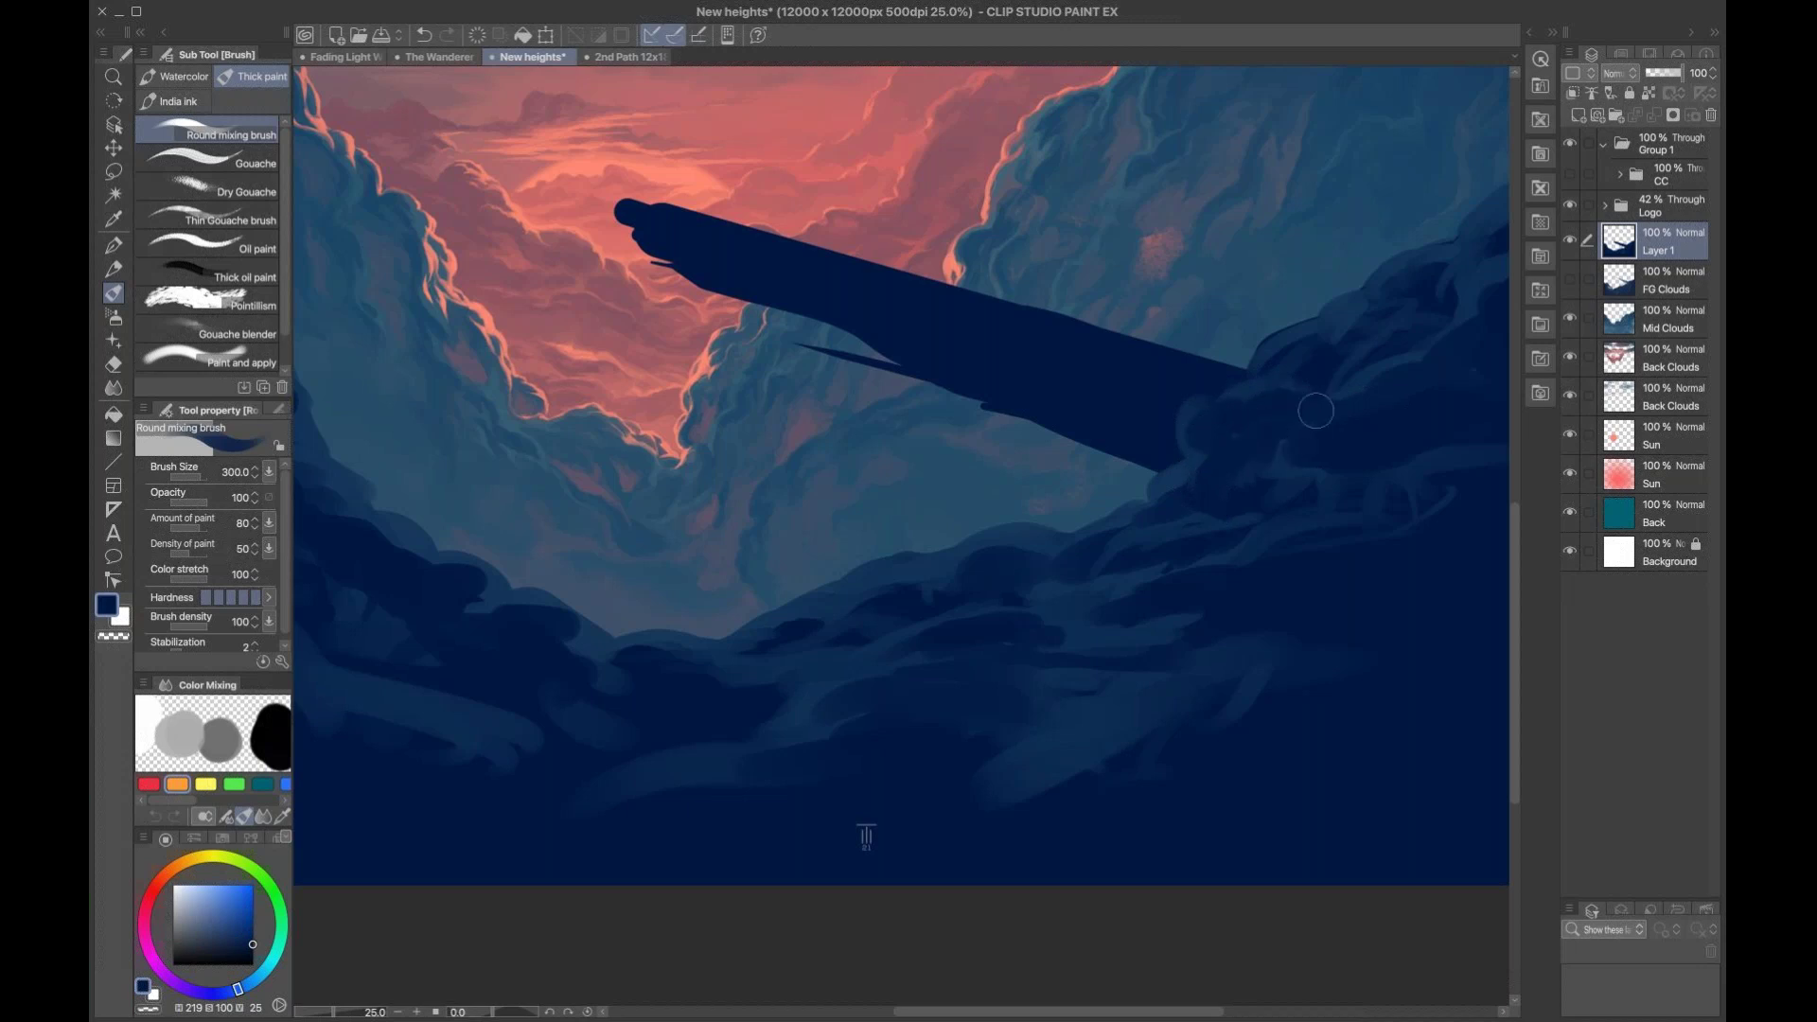
{"action": "mouse_move", "coordinate": [1313, 383]}
{"action": "left_mouse_down"}
{"action": "mouse_move", "coordinate": [1388, 398]}
{"action": "mouse_move", "coordinate": [1164, 520]}
{"action": "left_mouse_up"}
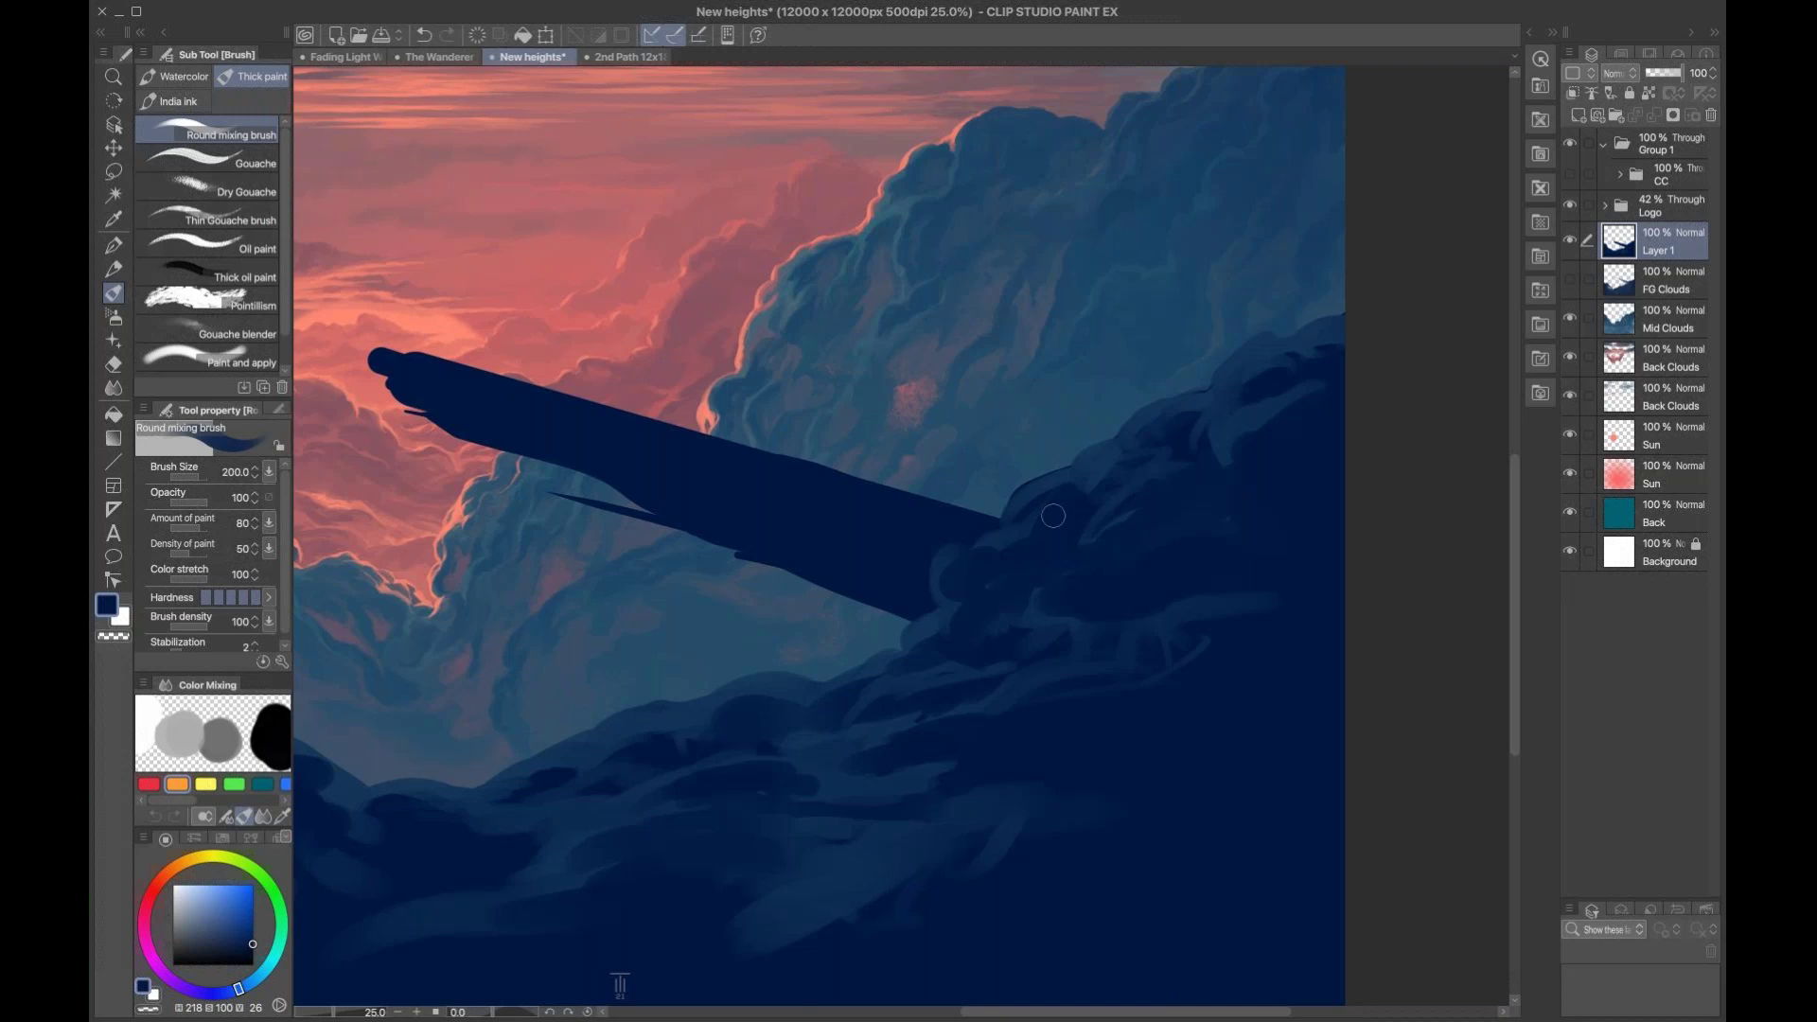
{"action": "left_click_drag", "start_coordinate": [1320, 619], "coordinate": [1348, 583]}
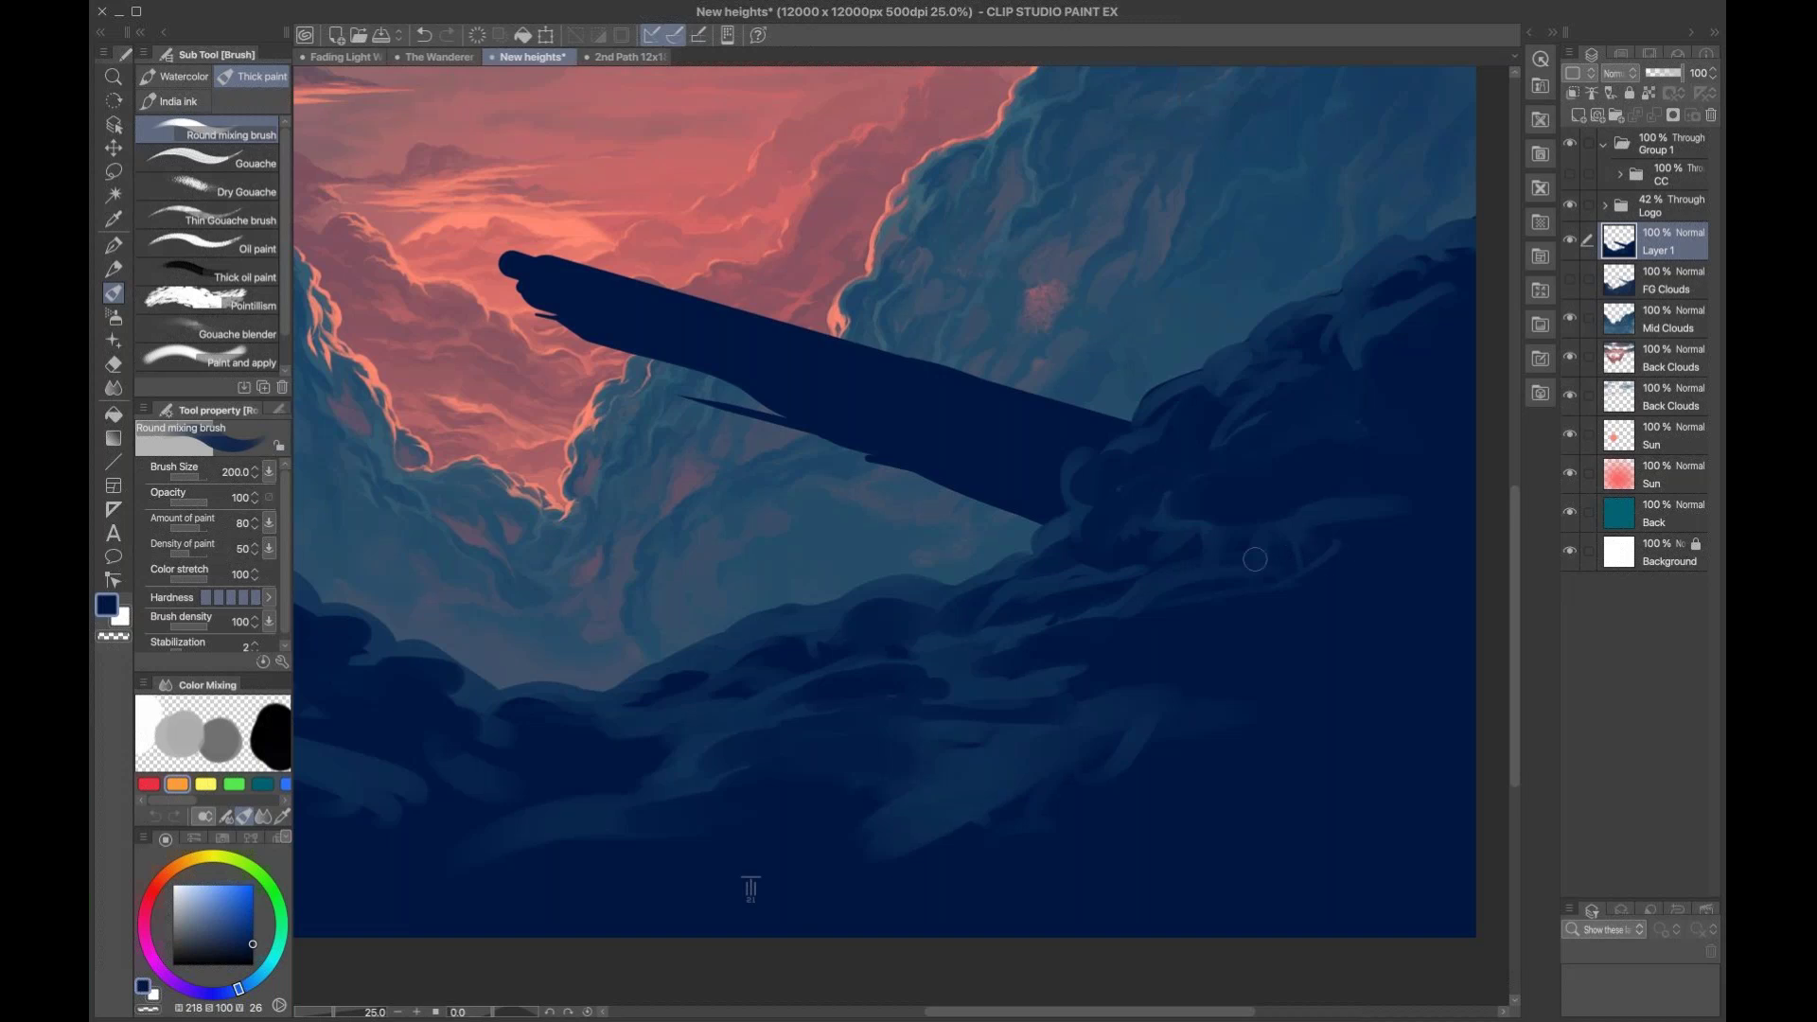
Step: Resample blue and navy and blend the right slope's clouds at the streak's base with brush size 300
{"action": "key", "text": "bracketright"}
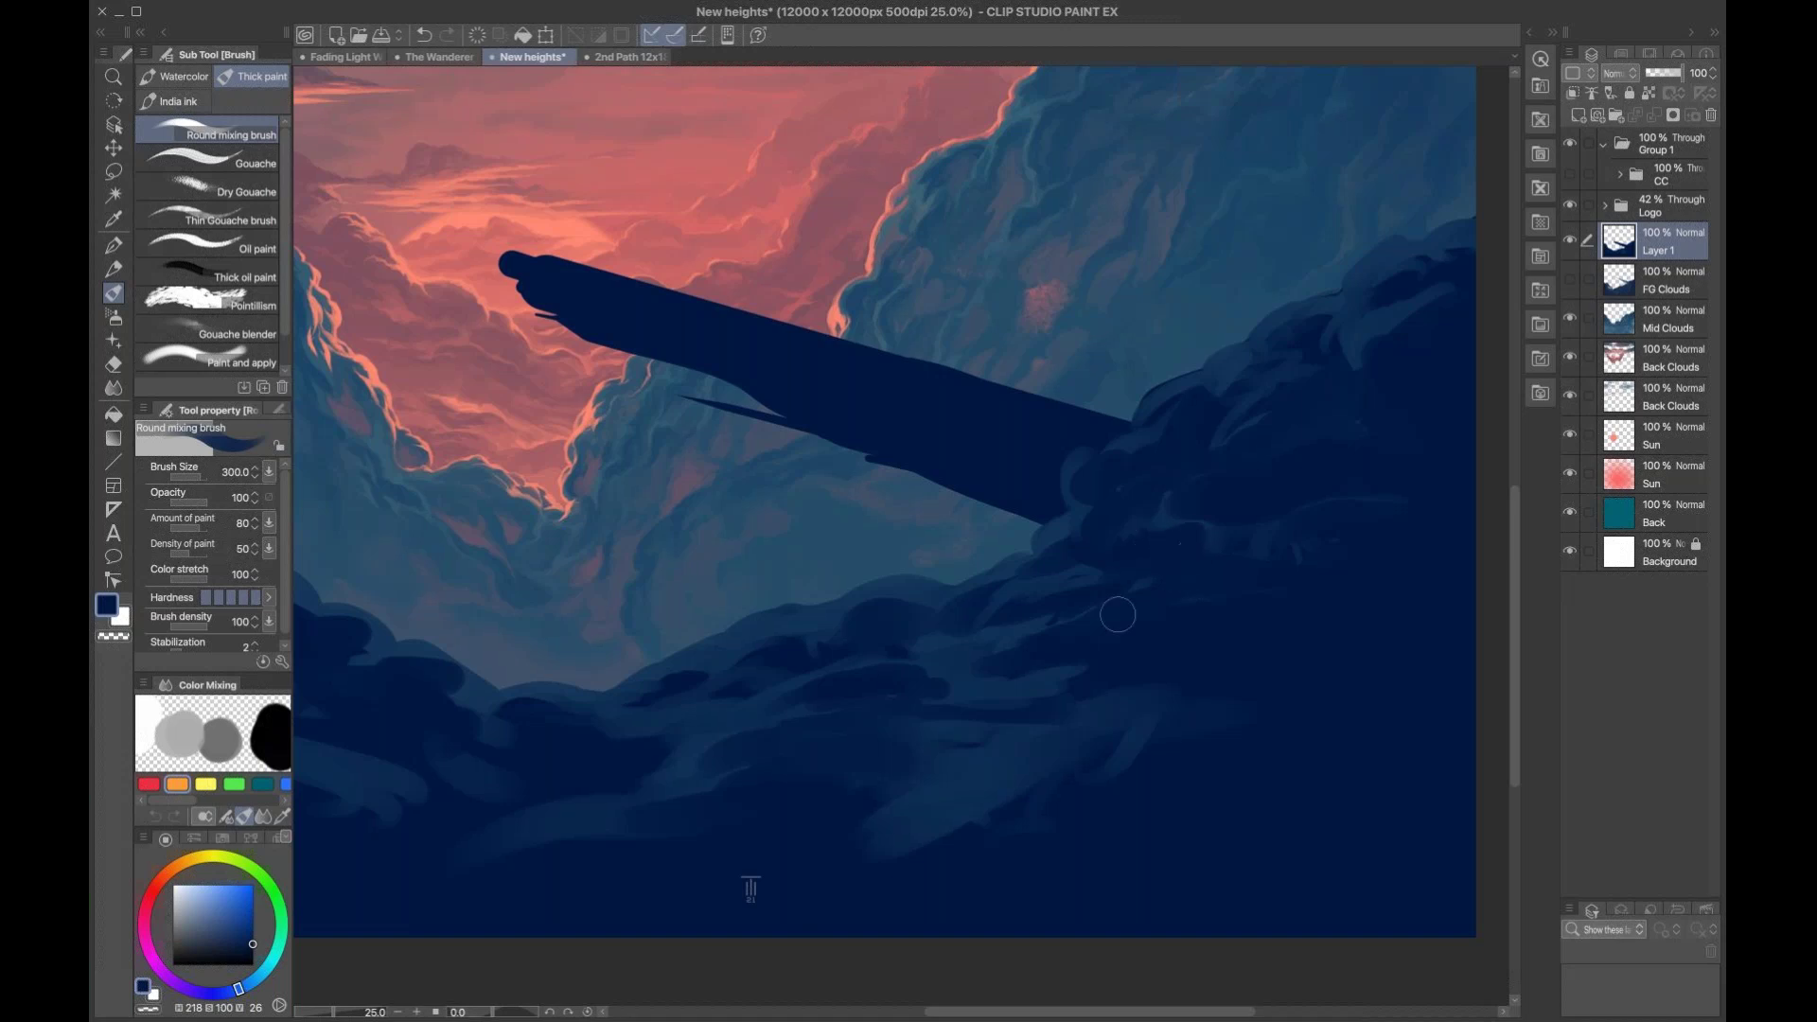
{"action": "left_click", "coordinate": [1074, 508], "text": "alt"}
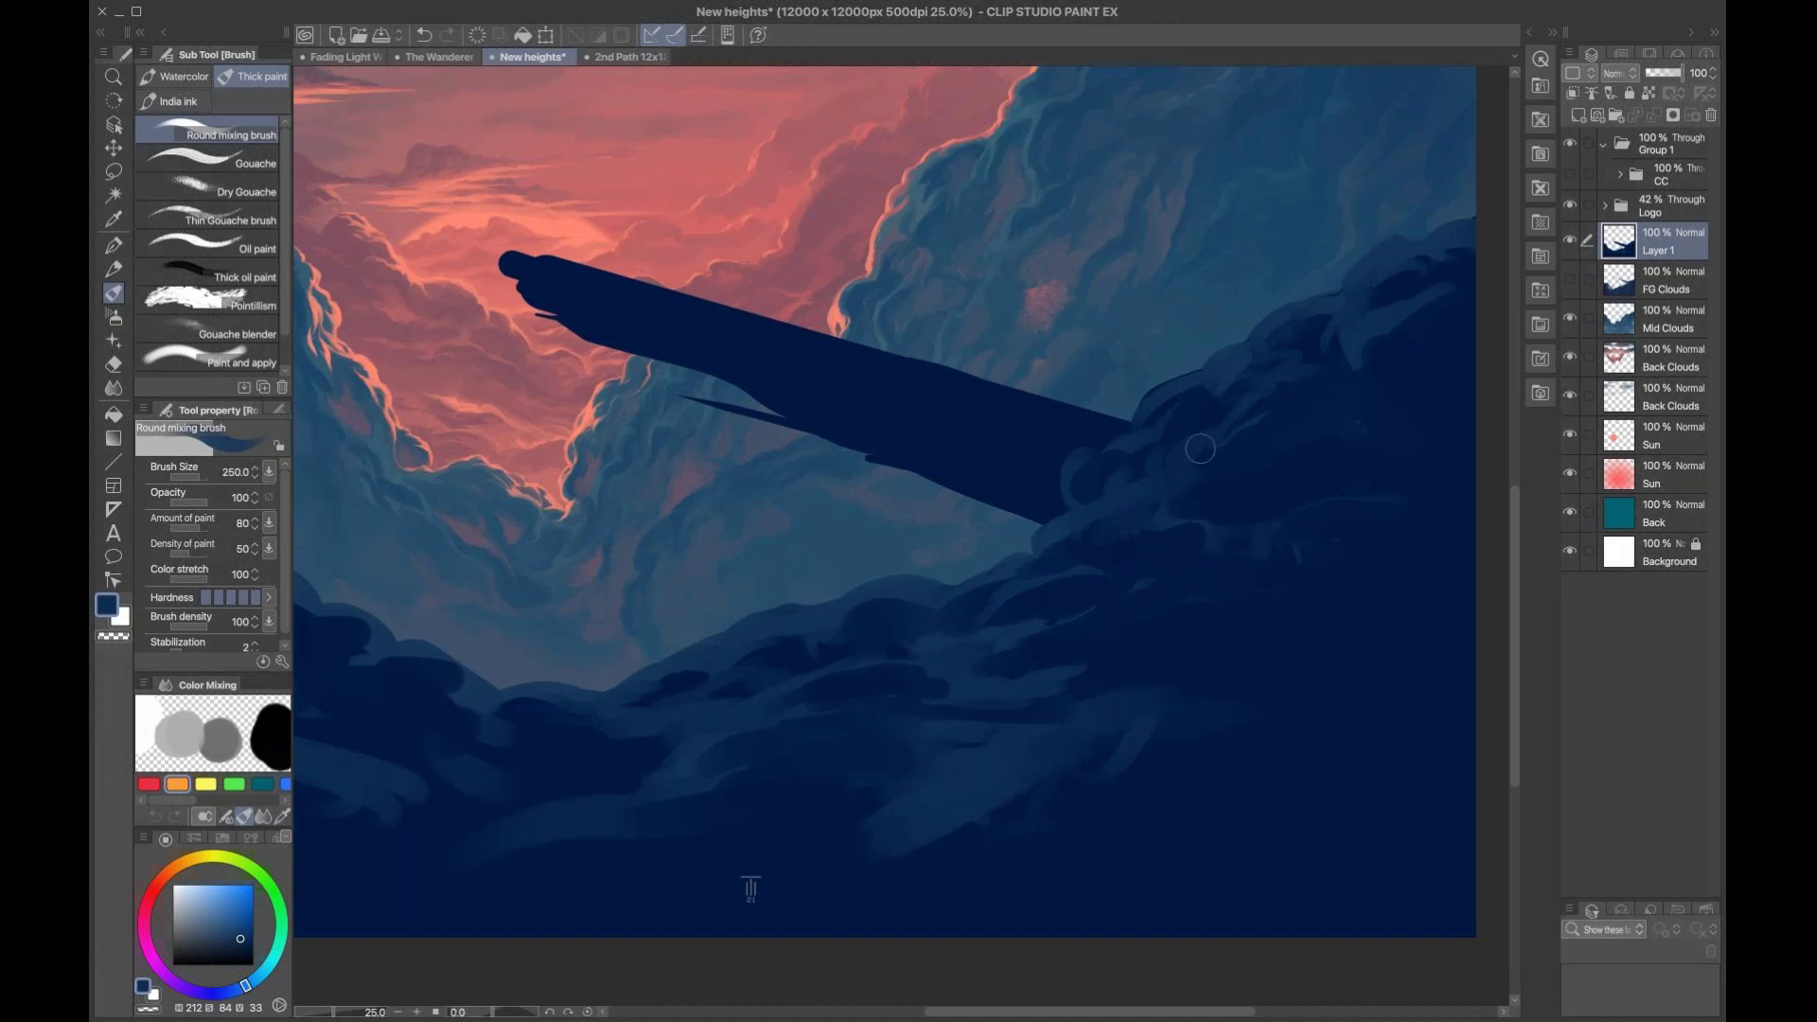
{"action": "key", "text": "bracketright"}
{"action": "left_click", "coordinate": [1230, 478], "text": "alt"}
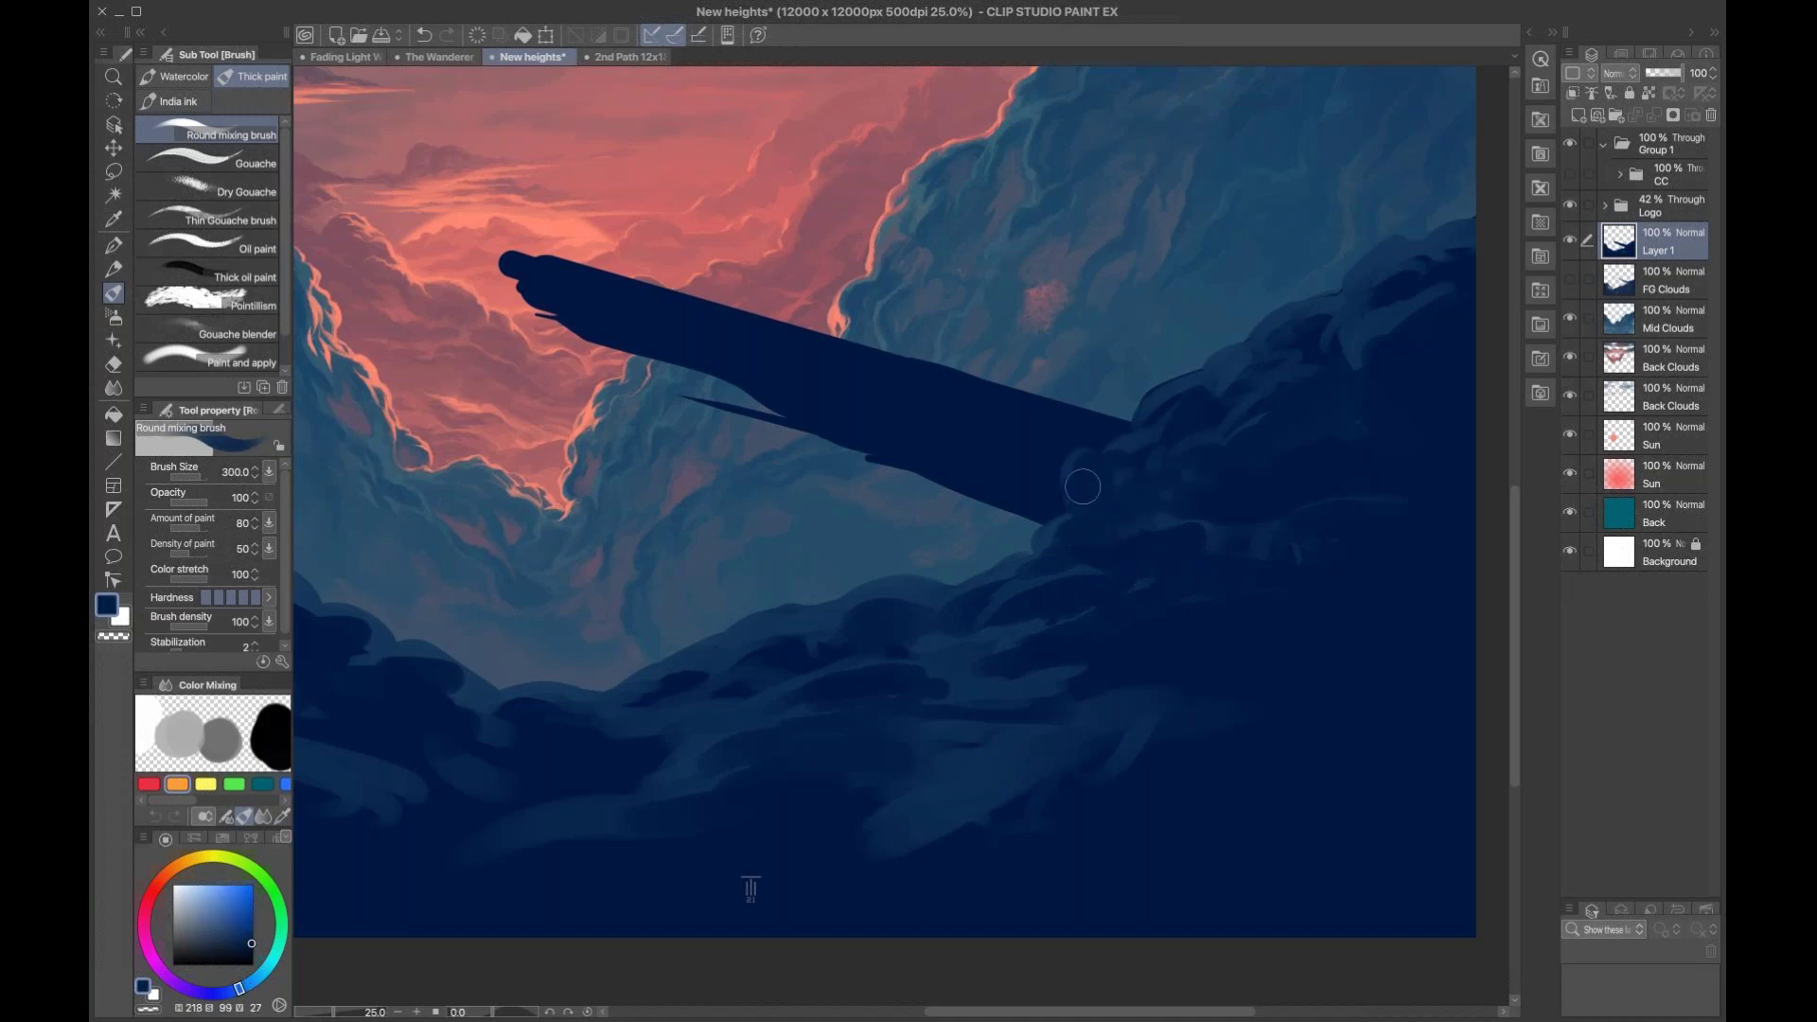
{"action": "mouse_move", "coordinate": [1056, 501]}
{"action": "left_mouse_down"}
{"action": "mouse_move", "coordinate": [1085, 436]}
{"action": "mouse_move", "coordinate": [1105, 440]}
{"action": "mouse_move", "coordinate": [1027, 477]}
{"action": "left_mouse_up"}
Step: Paint blue strokes from the right slope along the dark streak's interior at brush size 400
{"action": "key", "text": "bracketright"}
{"action": "key", "text": "bracketright"}
{"action": "key", "text": "bracketleft"}
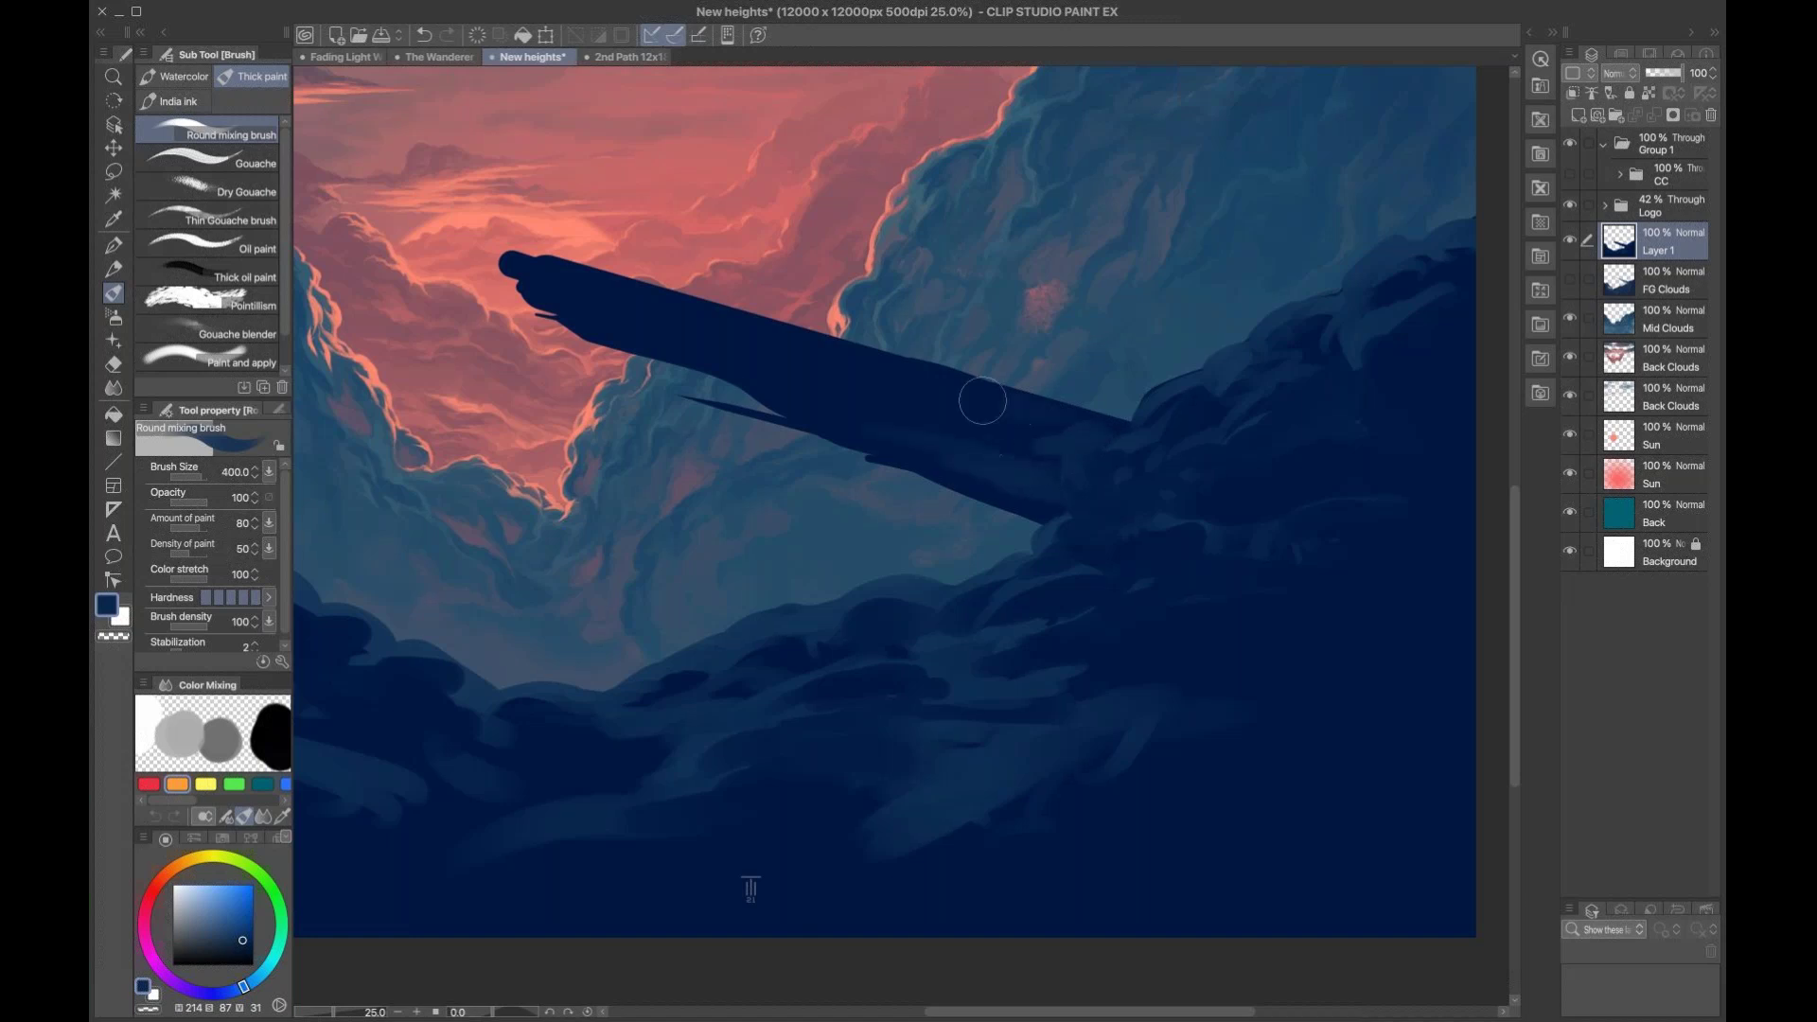
{"action": "left_click_drag", "start_coordinate": [974, 402], "coordinate": [743, 369]}
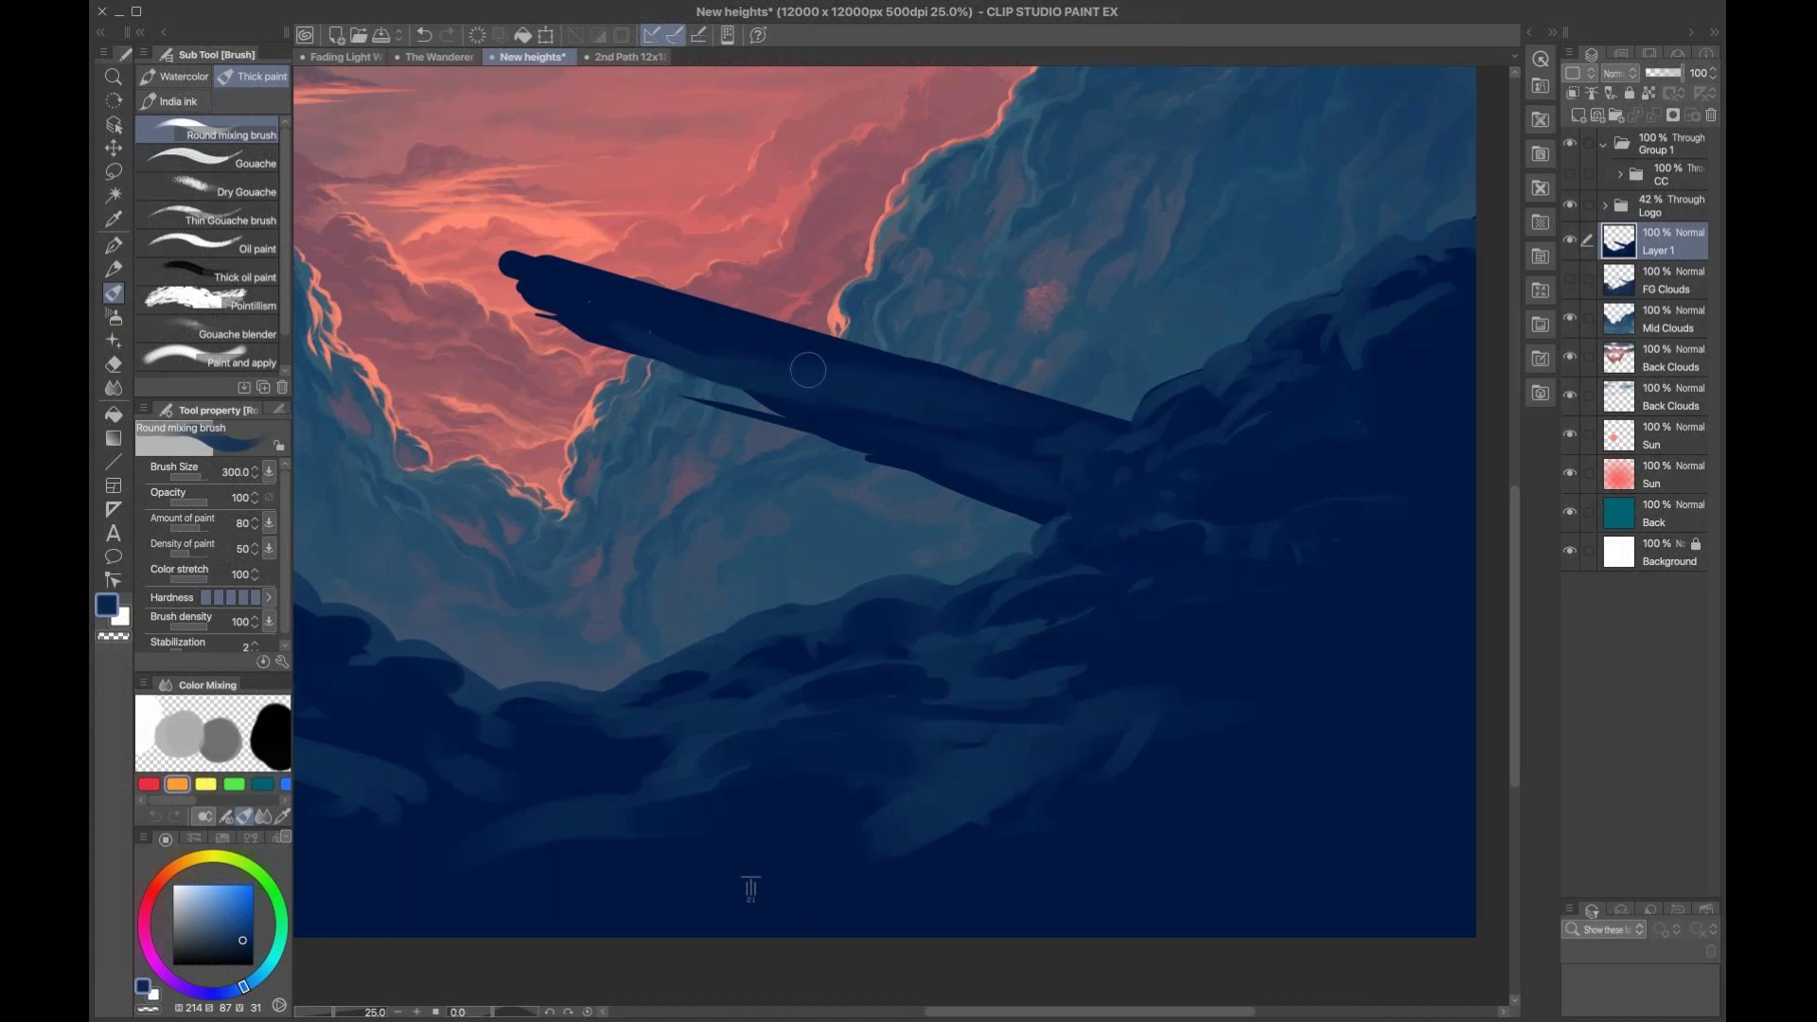
Step: Extend the blue strokes to the streak's tip and roughen its upper and lower edges with smaller brush sizes
{"action": "mouse_move", "coordinate": [1198, 399]}
{"action": "left_mouse_down"}
{"action": "mouse_move", "coordinate": [1151, 410]}
{"action": "mouse_move", "coordinate": [895, 377]}
{"action": "mouse_move", "coordinate": [949, 380]}
{"action": "mouse_move", "coordinate": [657, 312]}
{"action": "mouse_move", "coordinate": [514, 250]}
{"action": "left_mouse_up"}
{"action": "key", "text": "bracketleft"}
{"action": "key", "text": "bracketleft"}
{"action": "left_click_drag", "start_coordinate": [799, 428], "coordinate": [633, 377]}
{"action": "key", "text": "bracketright"}
{"action": "mouse_move", "coordinate": [998, 456]}
{"action": "left_mouse_down"}
{"action": "mouse_move", "coordinate": [804, 440]}
{"action": "mouse_move", "coordinate": [908, 468]}
{"action": "mouse_move", "coordinate": [985, 455]}
{"action": "left_mouse_up"}
{"action": "key", "text": "bracketleft"}
{"action": "left_click_drag", "start_coordinate": [860, 417], "coordinate": [859, 405]}
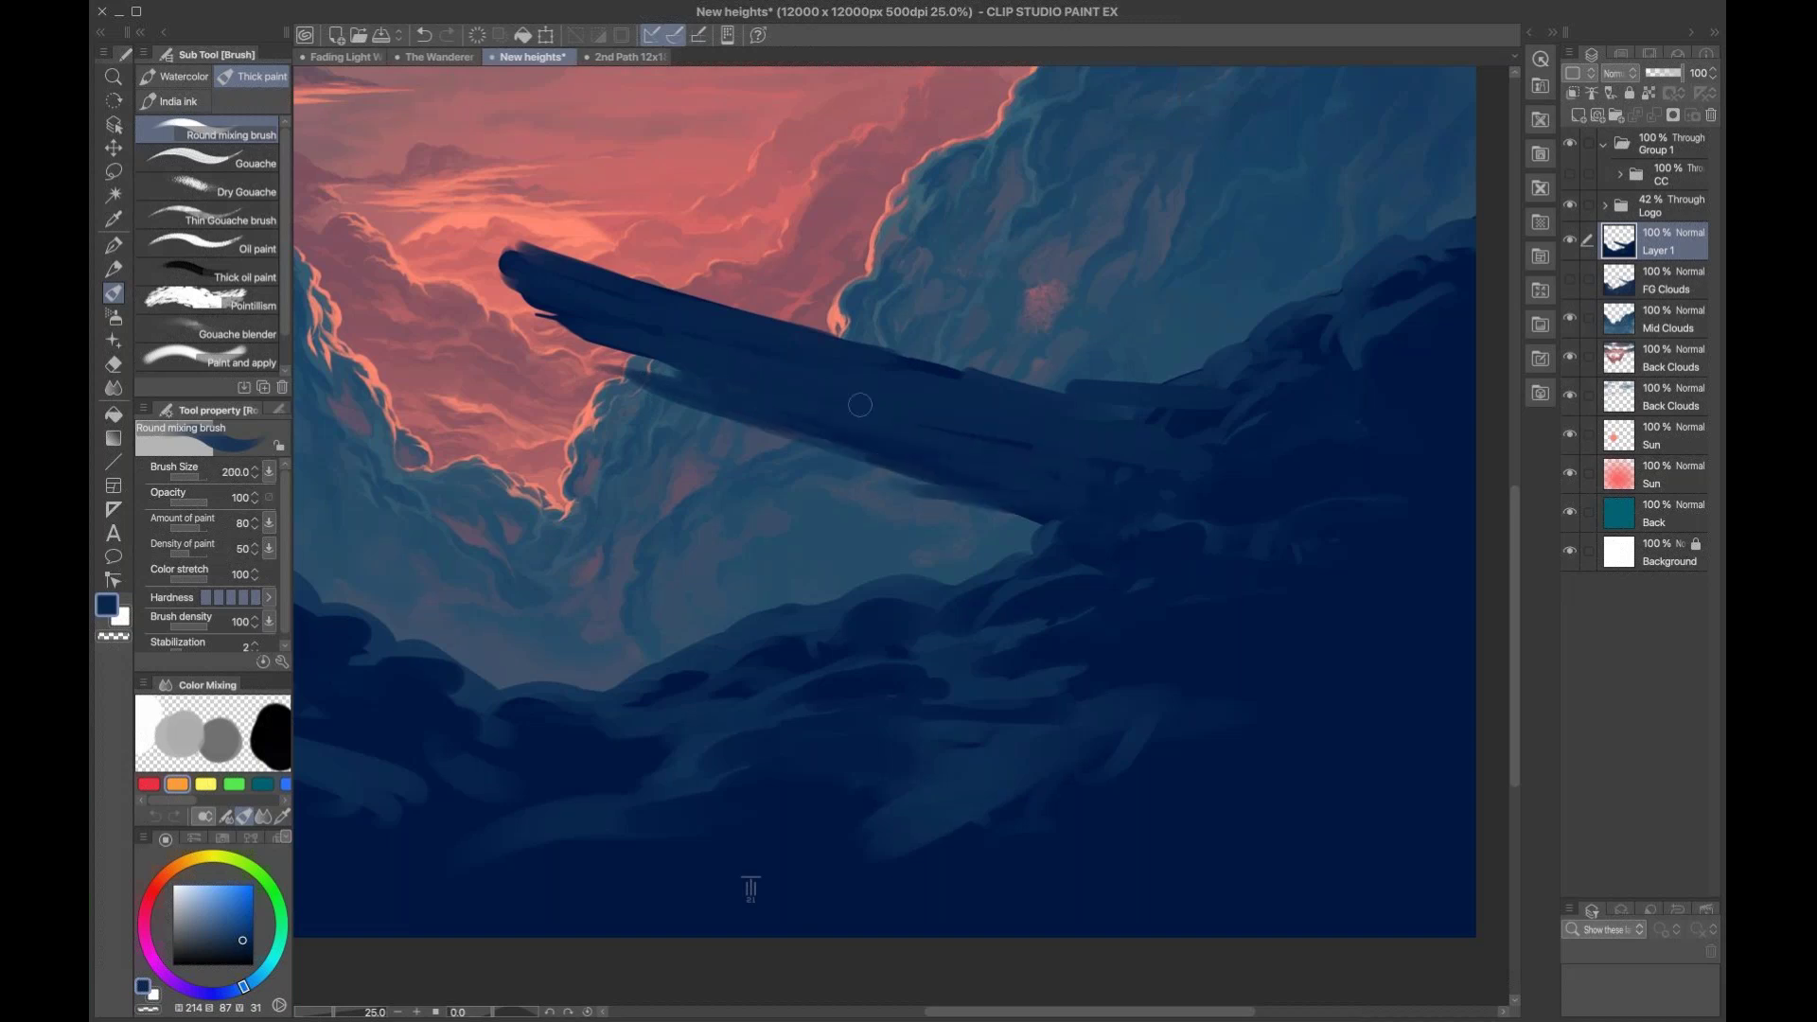
{"action": "left_click_drag", "start_coordinate": [939, 476], "coordinate": [1178, 578]}
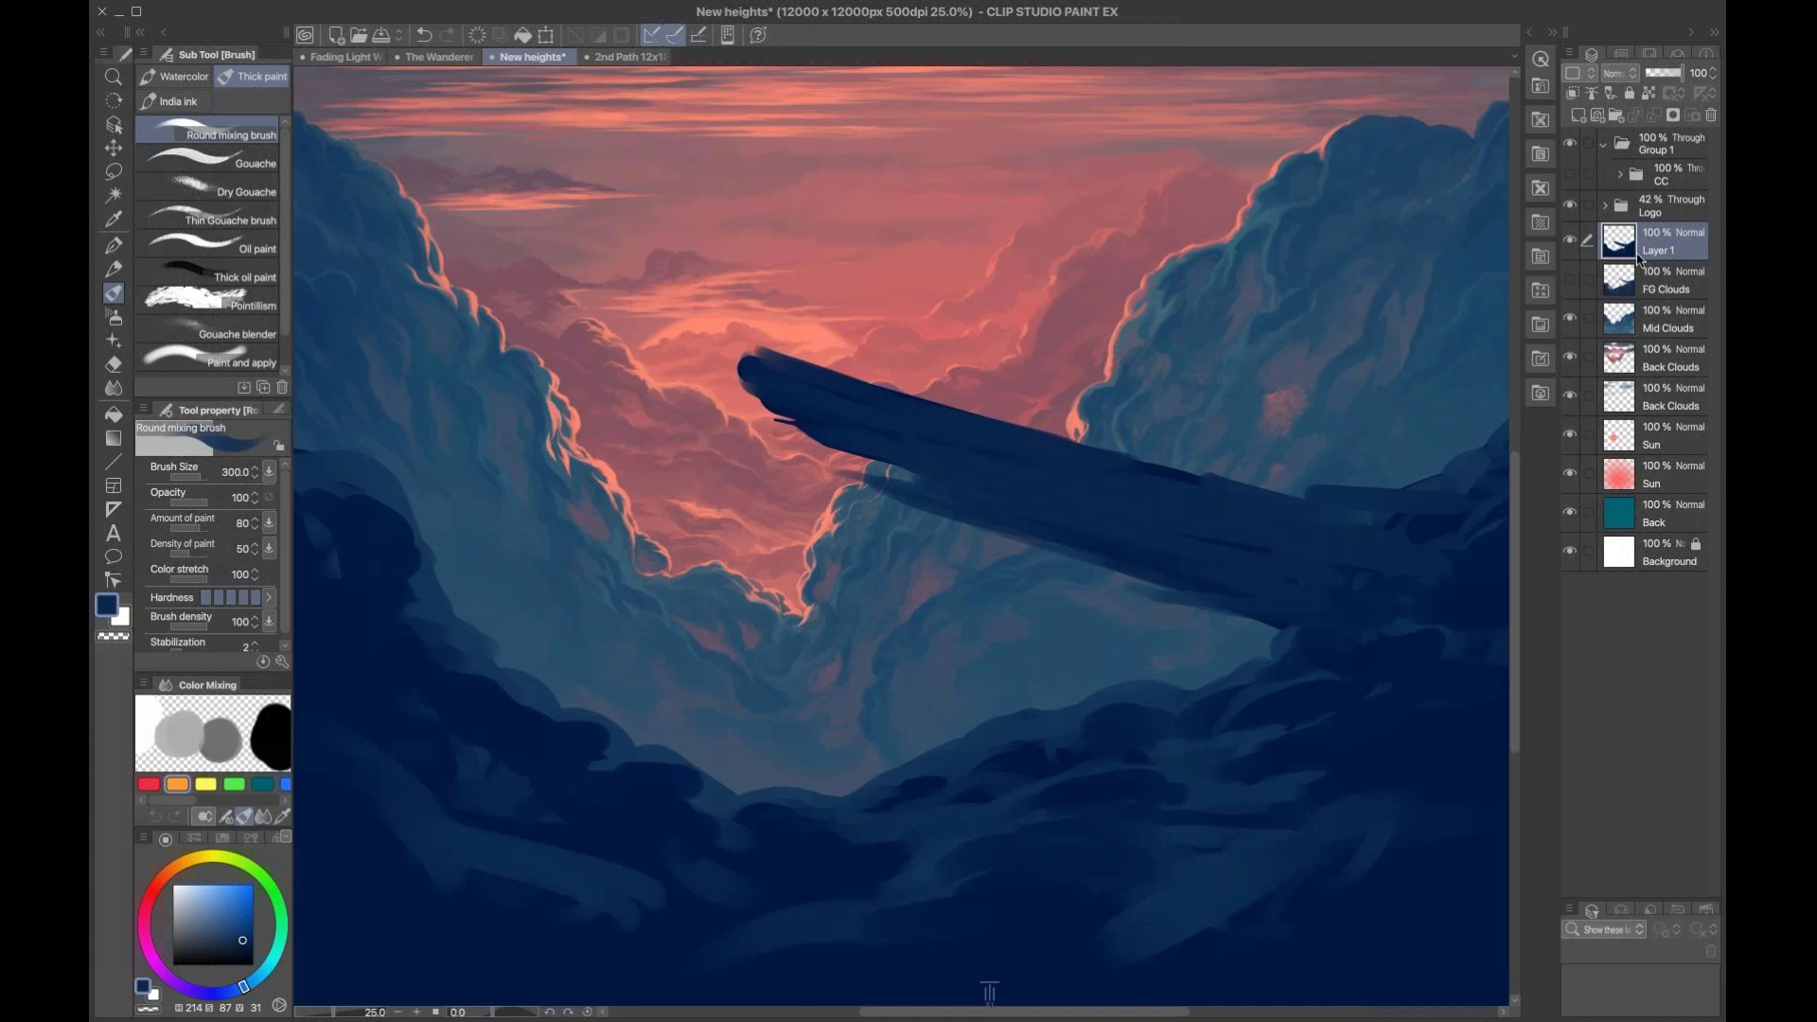
Step: Add a layer mask to Layer 1 and change the drawing colour to black
{"action": "left_click_drag", "start_coordinate": [1186, 447], "coordinate": [1054, 473]}
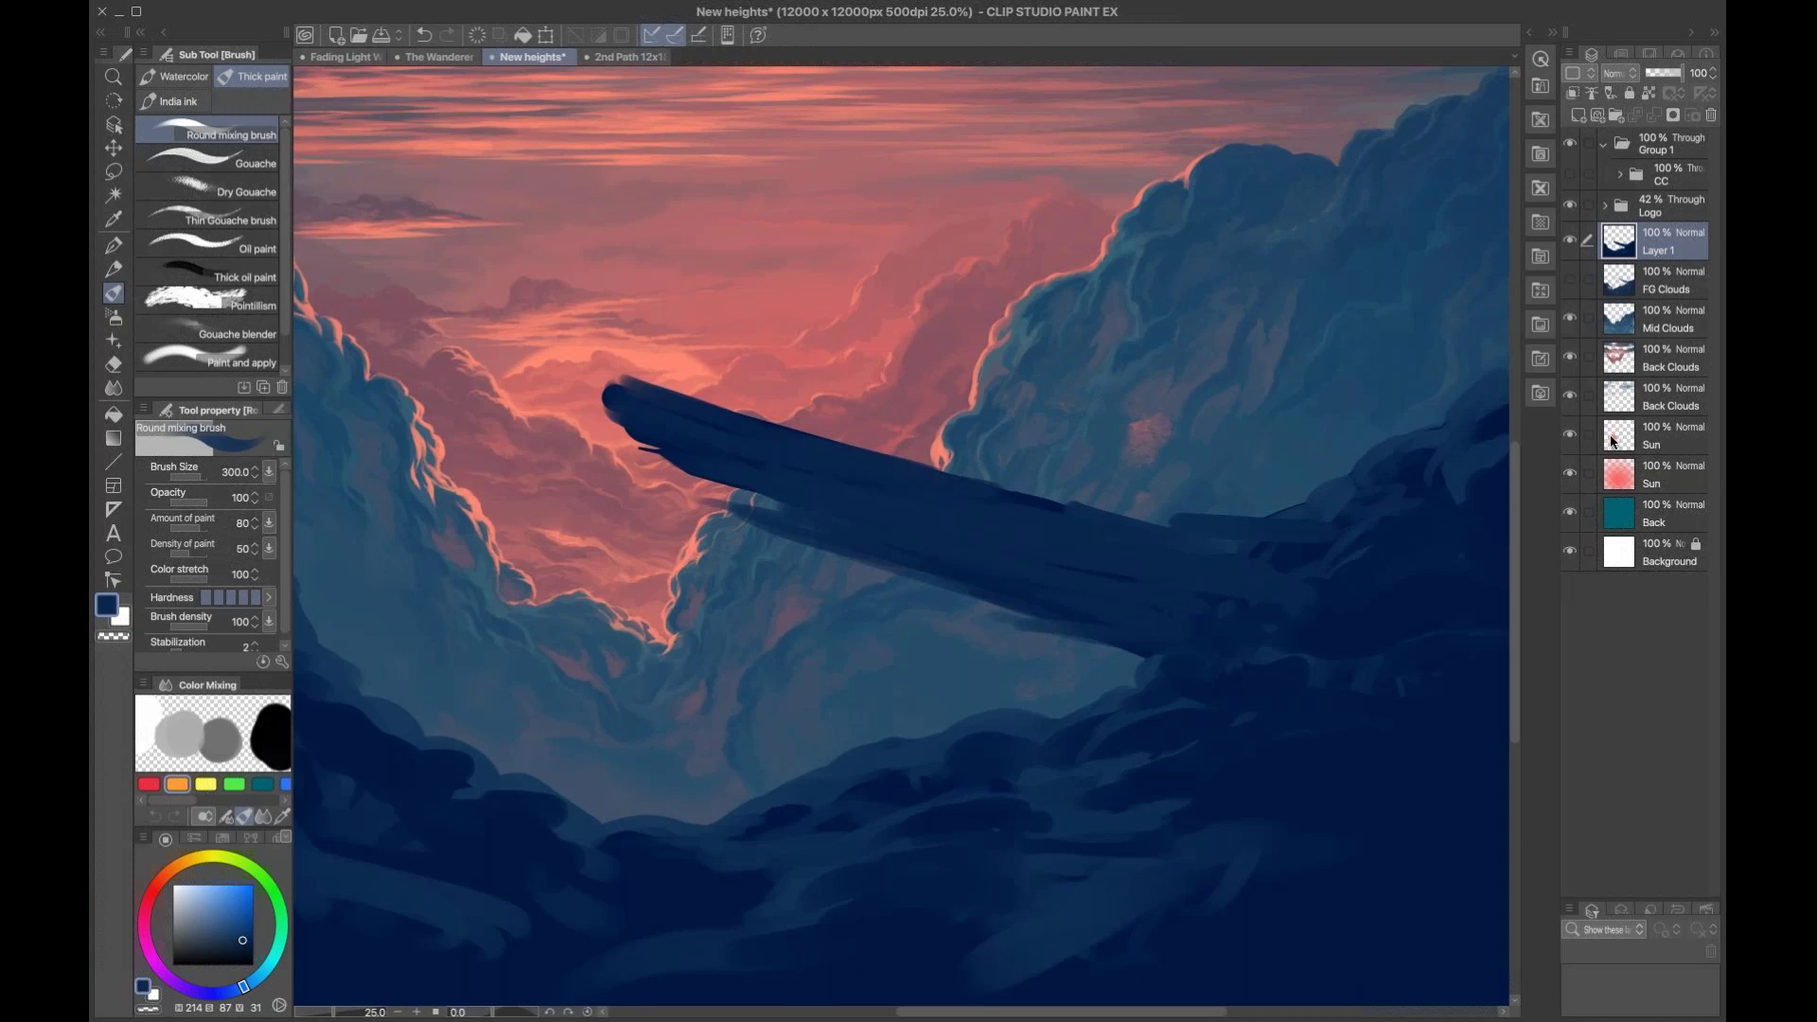
{"action": "key", "text": "ctrl+m"}
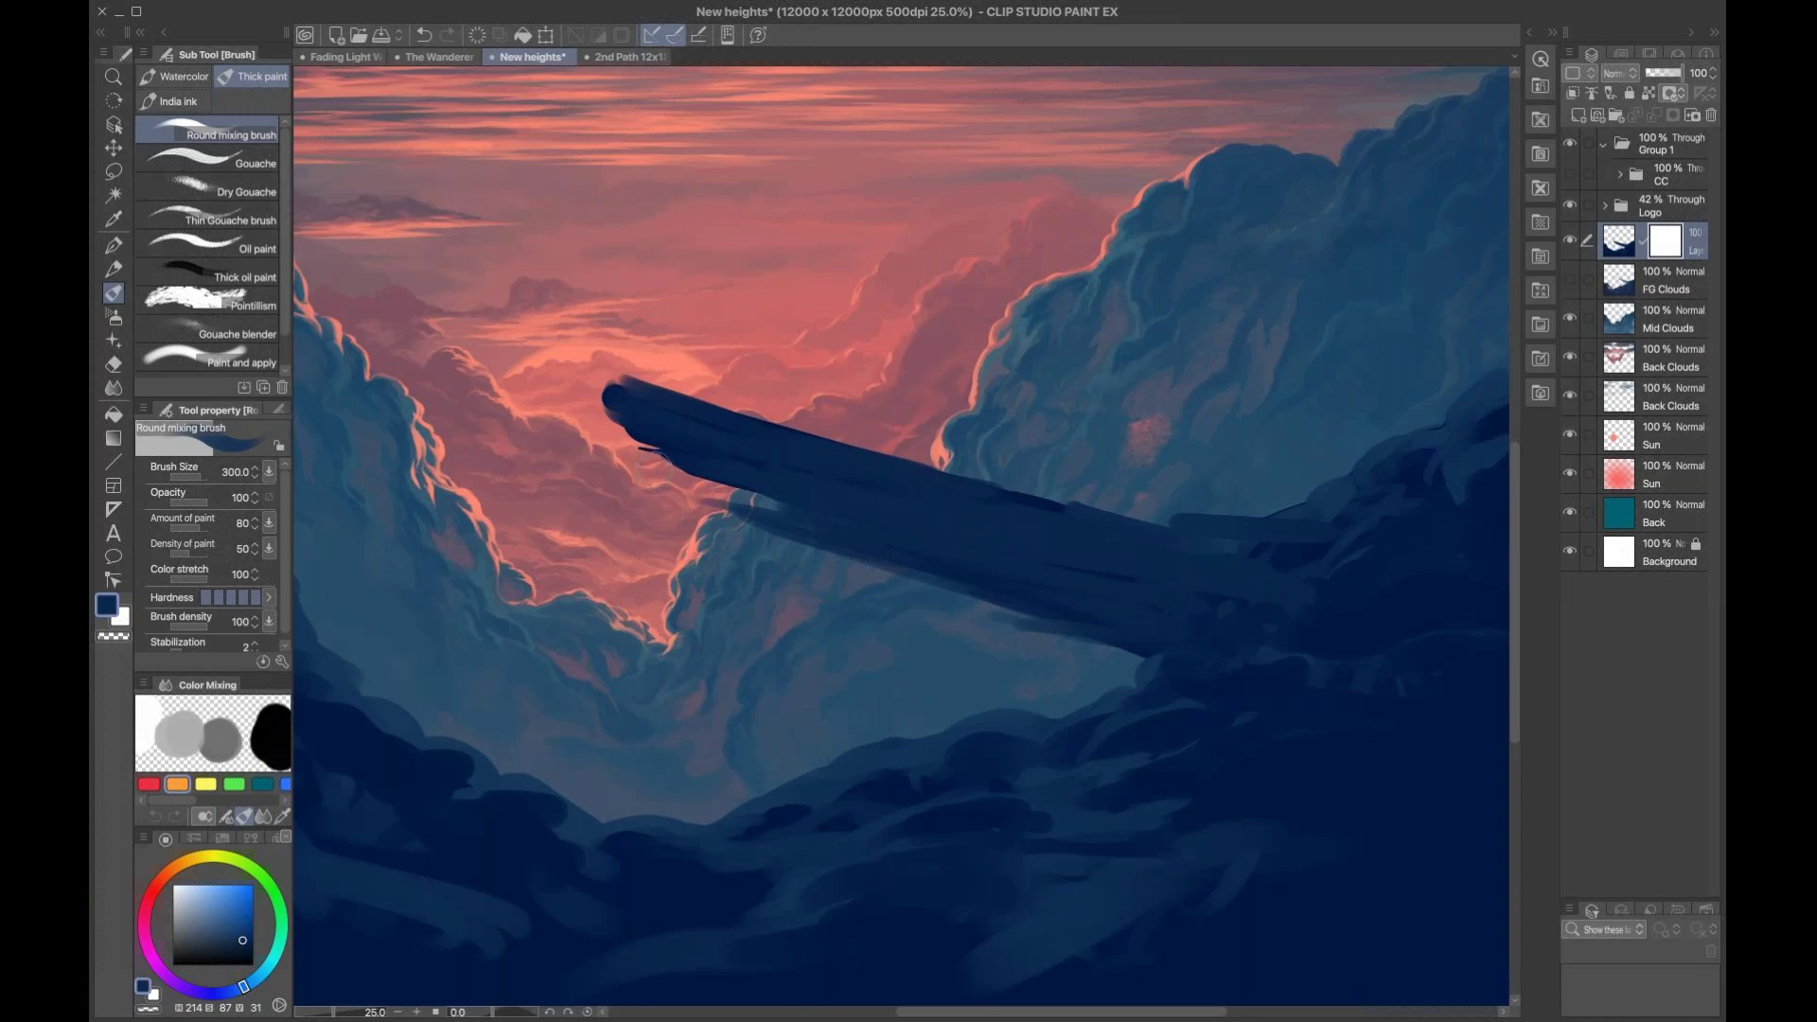
{"action": "key", "text": "x"}
{"action": "key", "text": "b"}
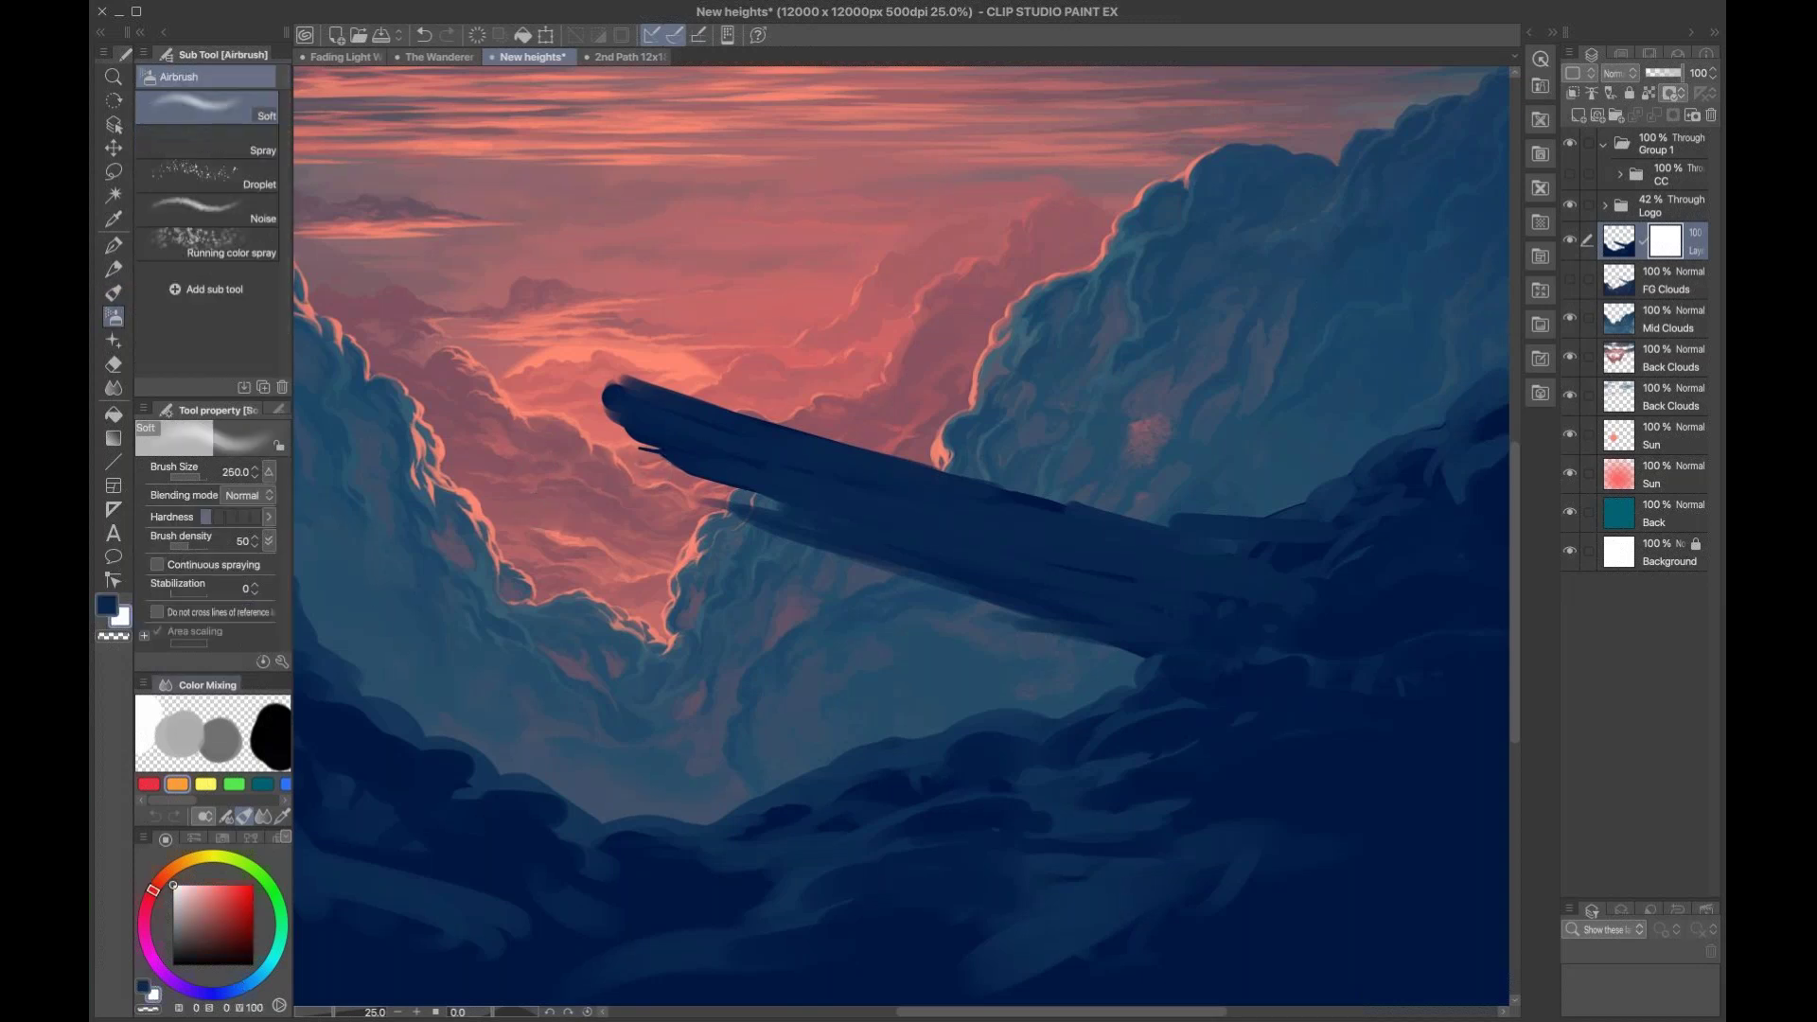
{"action": "left_click", "coordinate": [276, 719]}
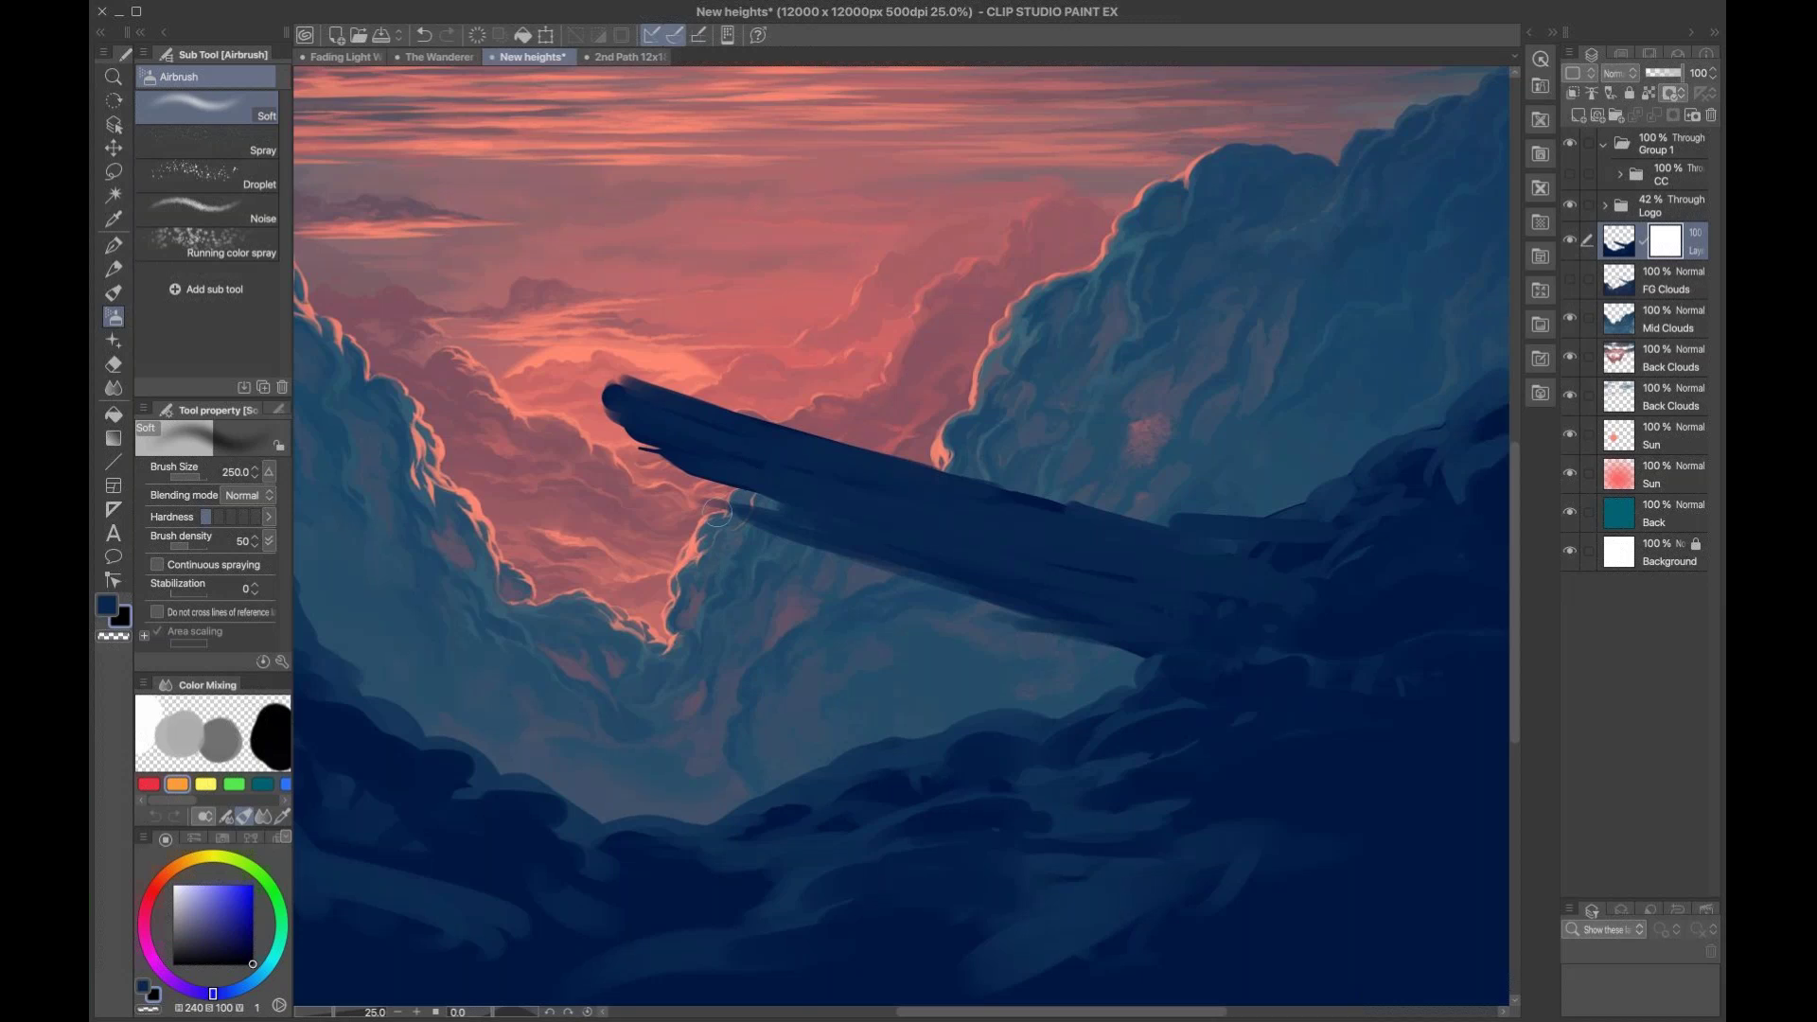
{"action": "left_click", "coordinate": [724, 474], "text": "alt"}
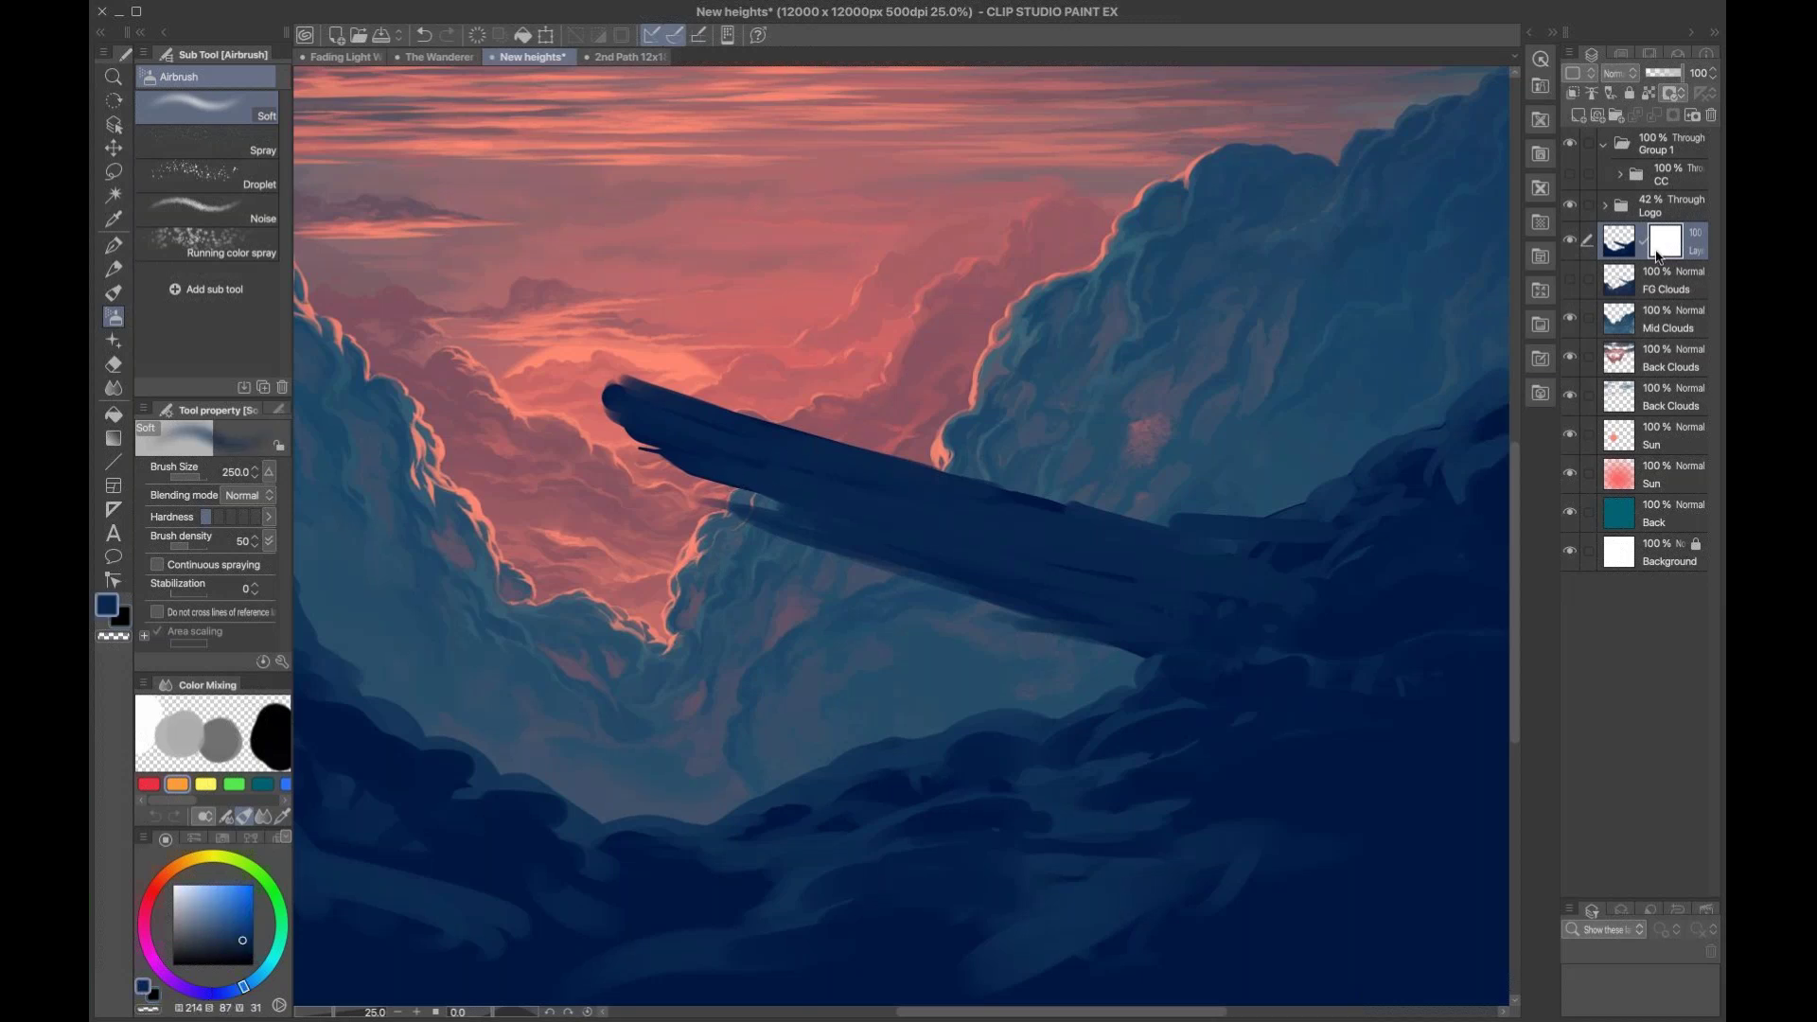
{"action": "key", "text": "b"}
{"action": "key", "text": "x"}
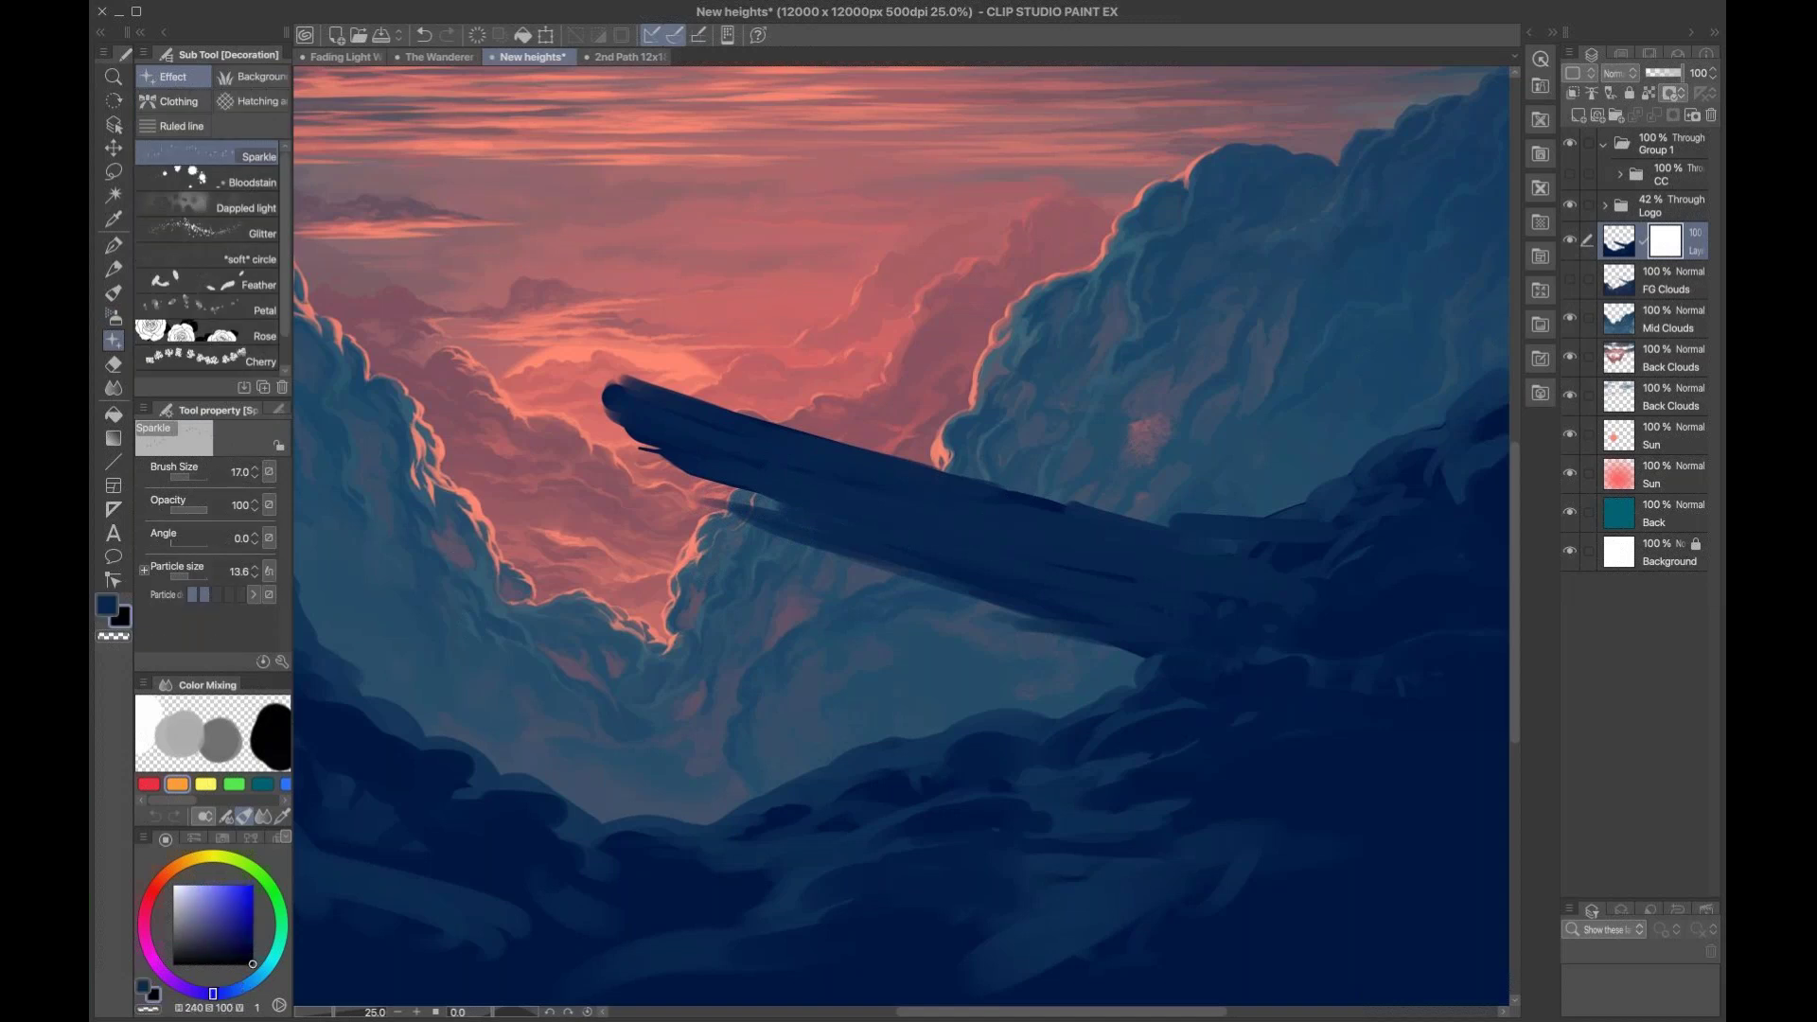
{"action": "key", "text": "x"}
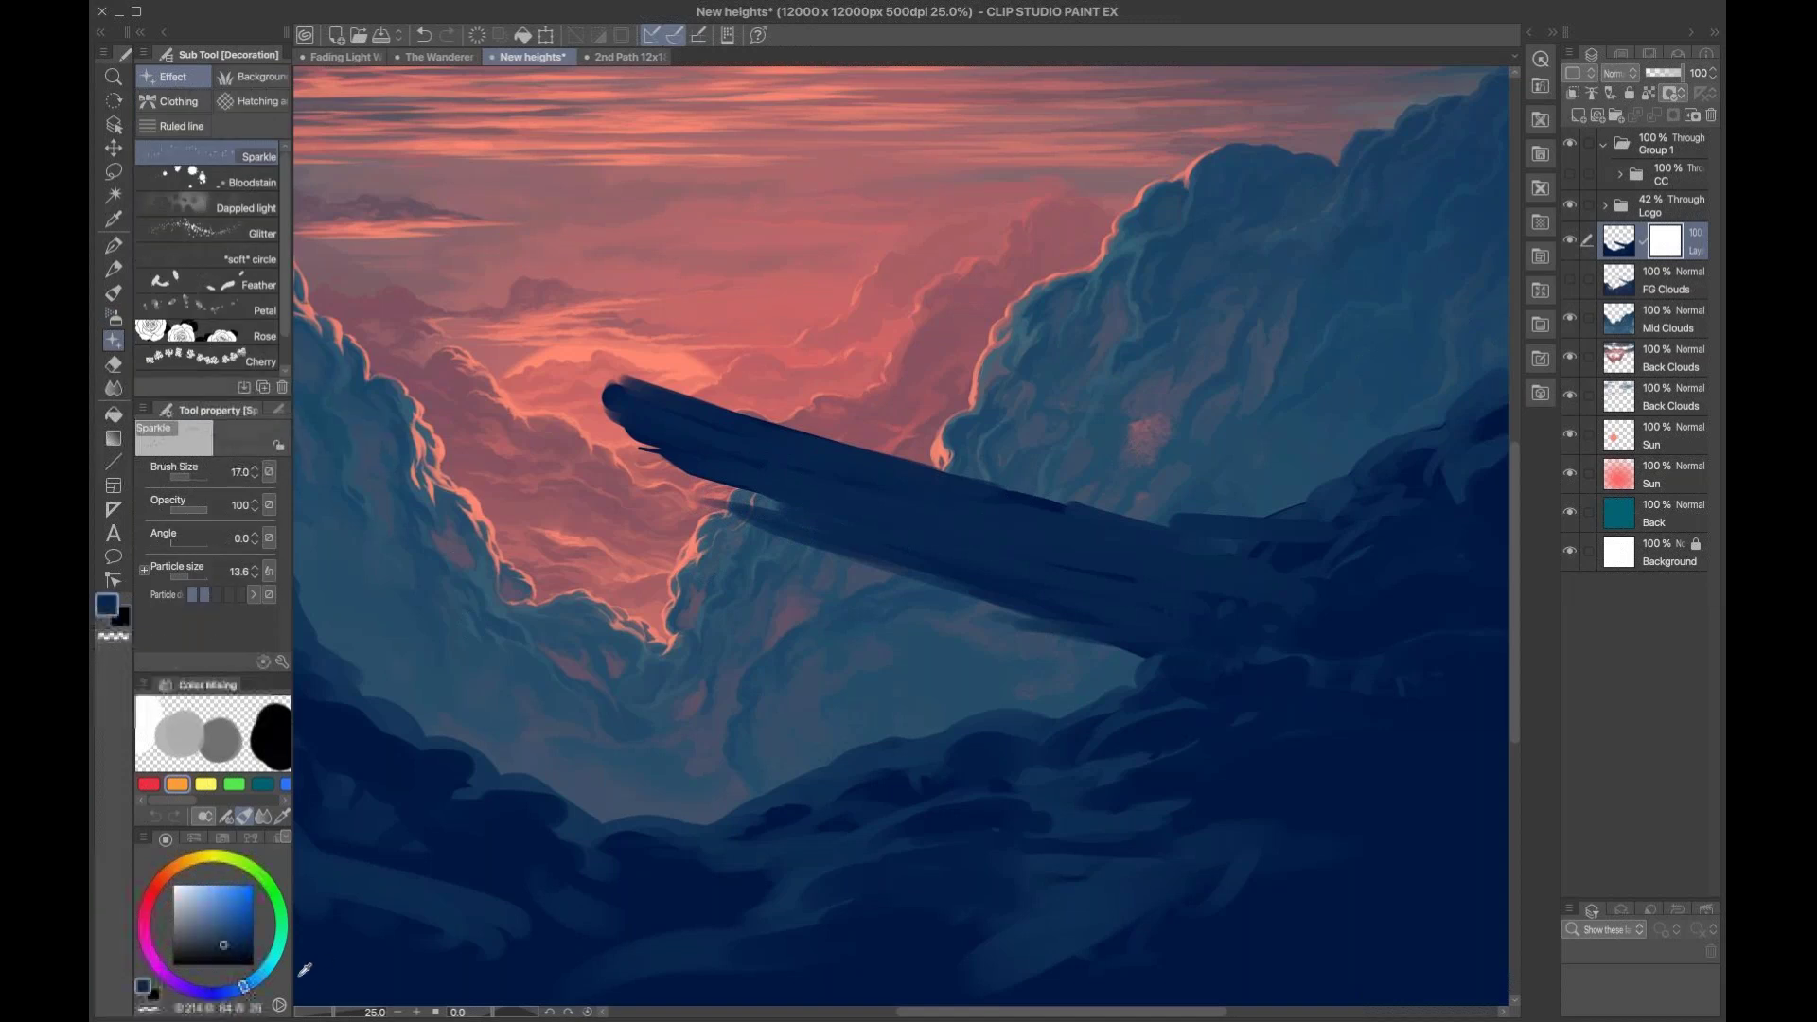
Step: Trim the underside of the dark streak on the mask with the Hard eraser
{"action": "key", "text": "e"}
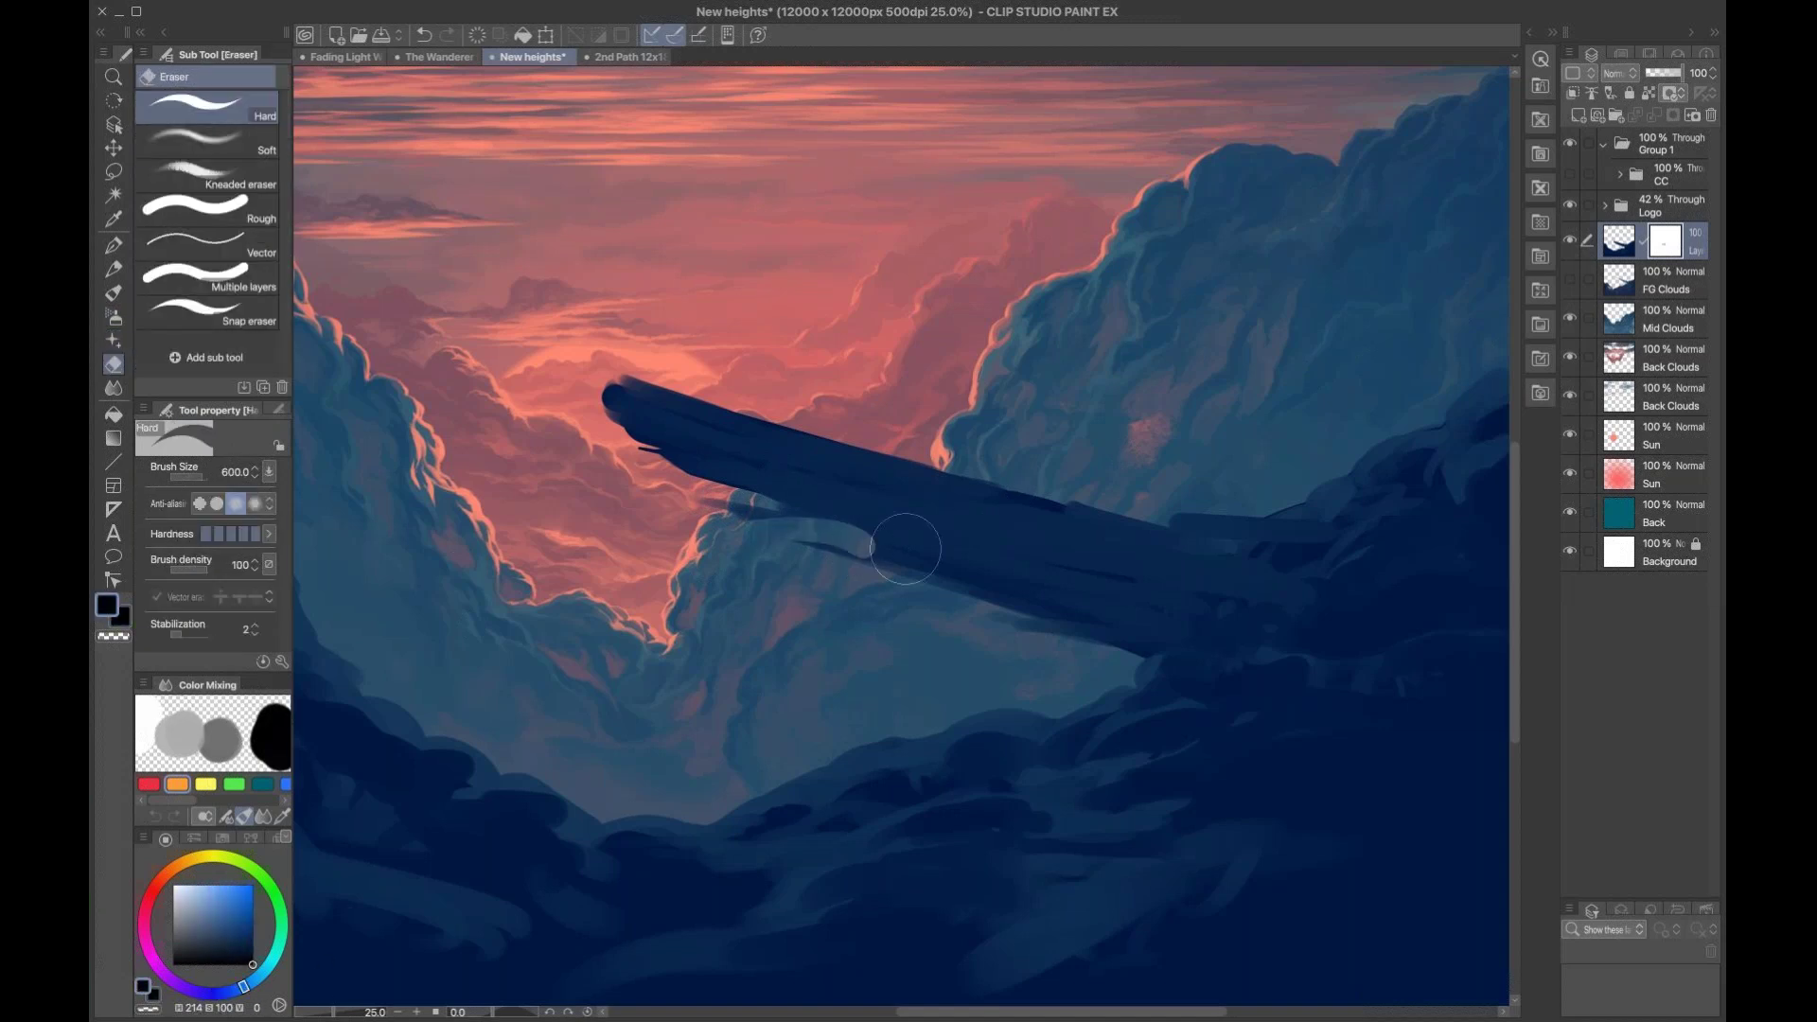
{"action": "left_click_drag", "start_coordinate": [836, 546], "coordinate": [907, 581]}
{"action": "key", "text": "bracketright"}
{"action": "key", "text": "bracketright"}
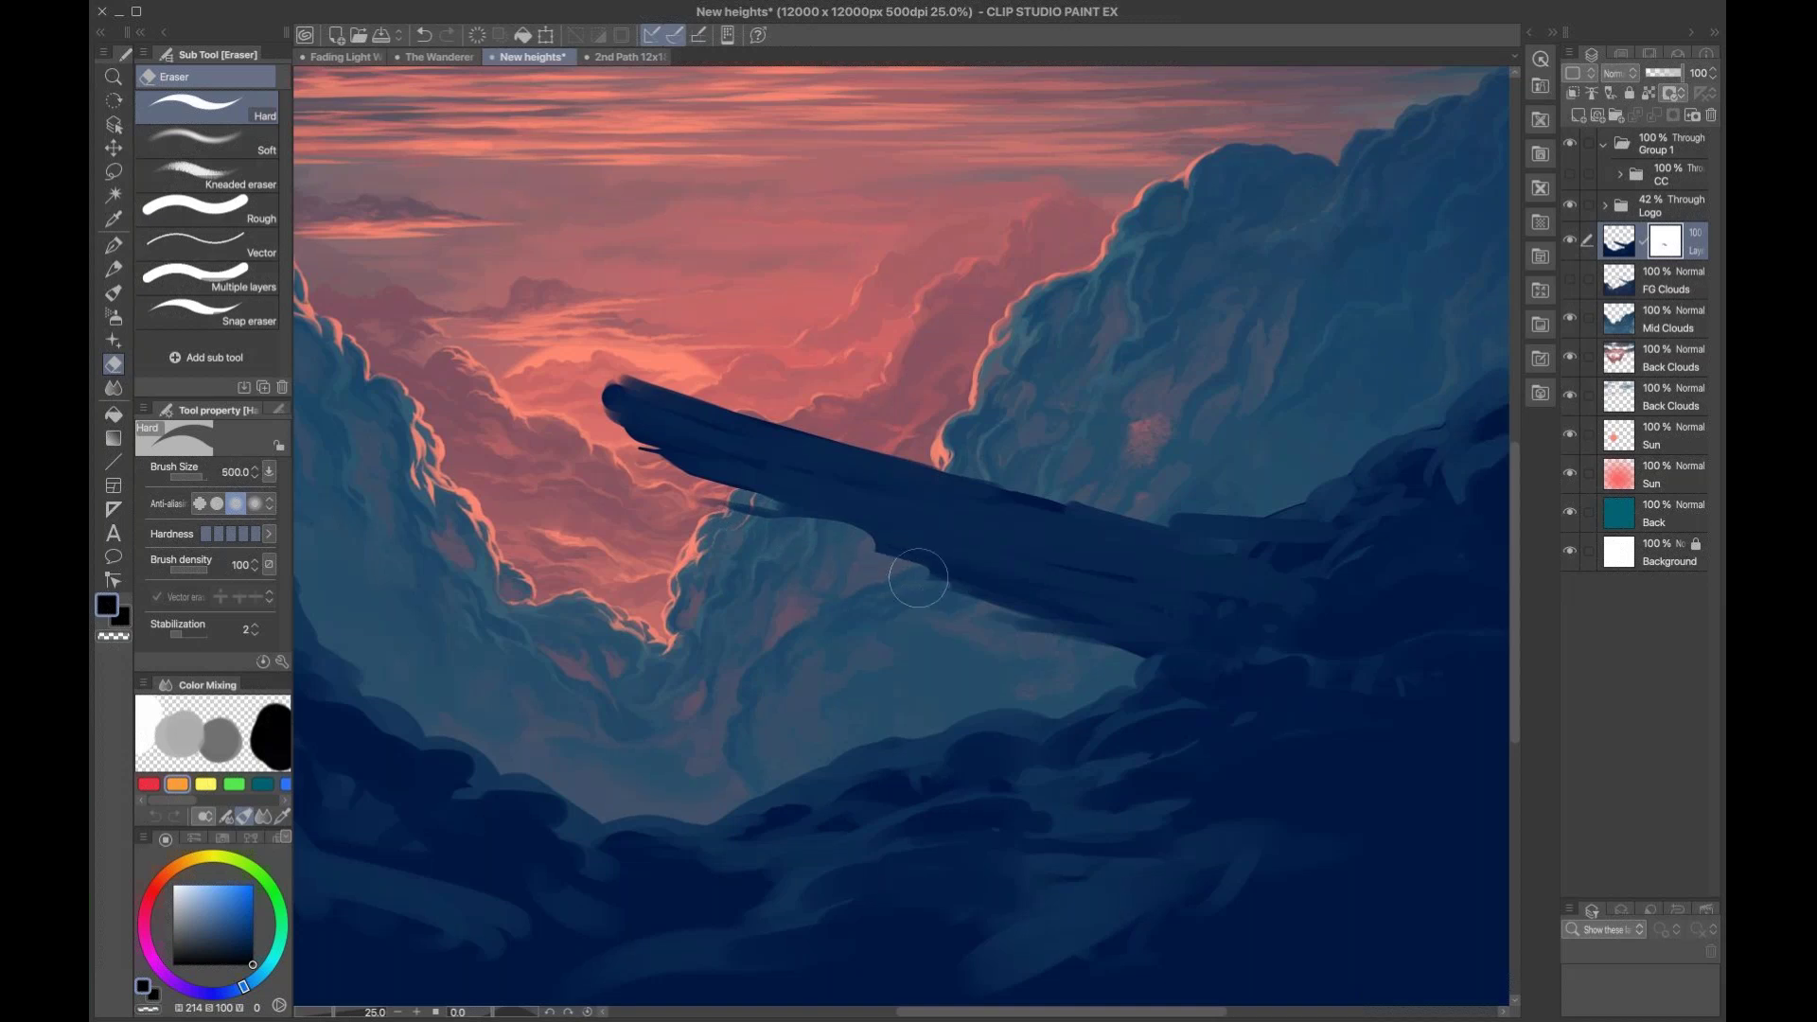
Step: Soften the streak's lower edge on the mask with the Soft eraser at size 500
{"action": "left_click", "coordinate": [264, 152]}
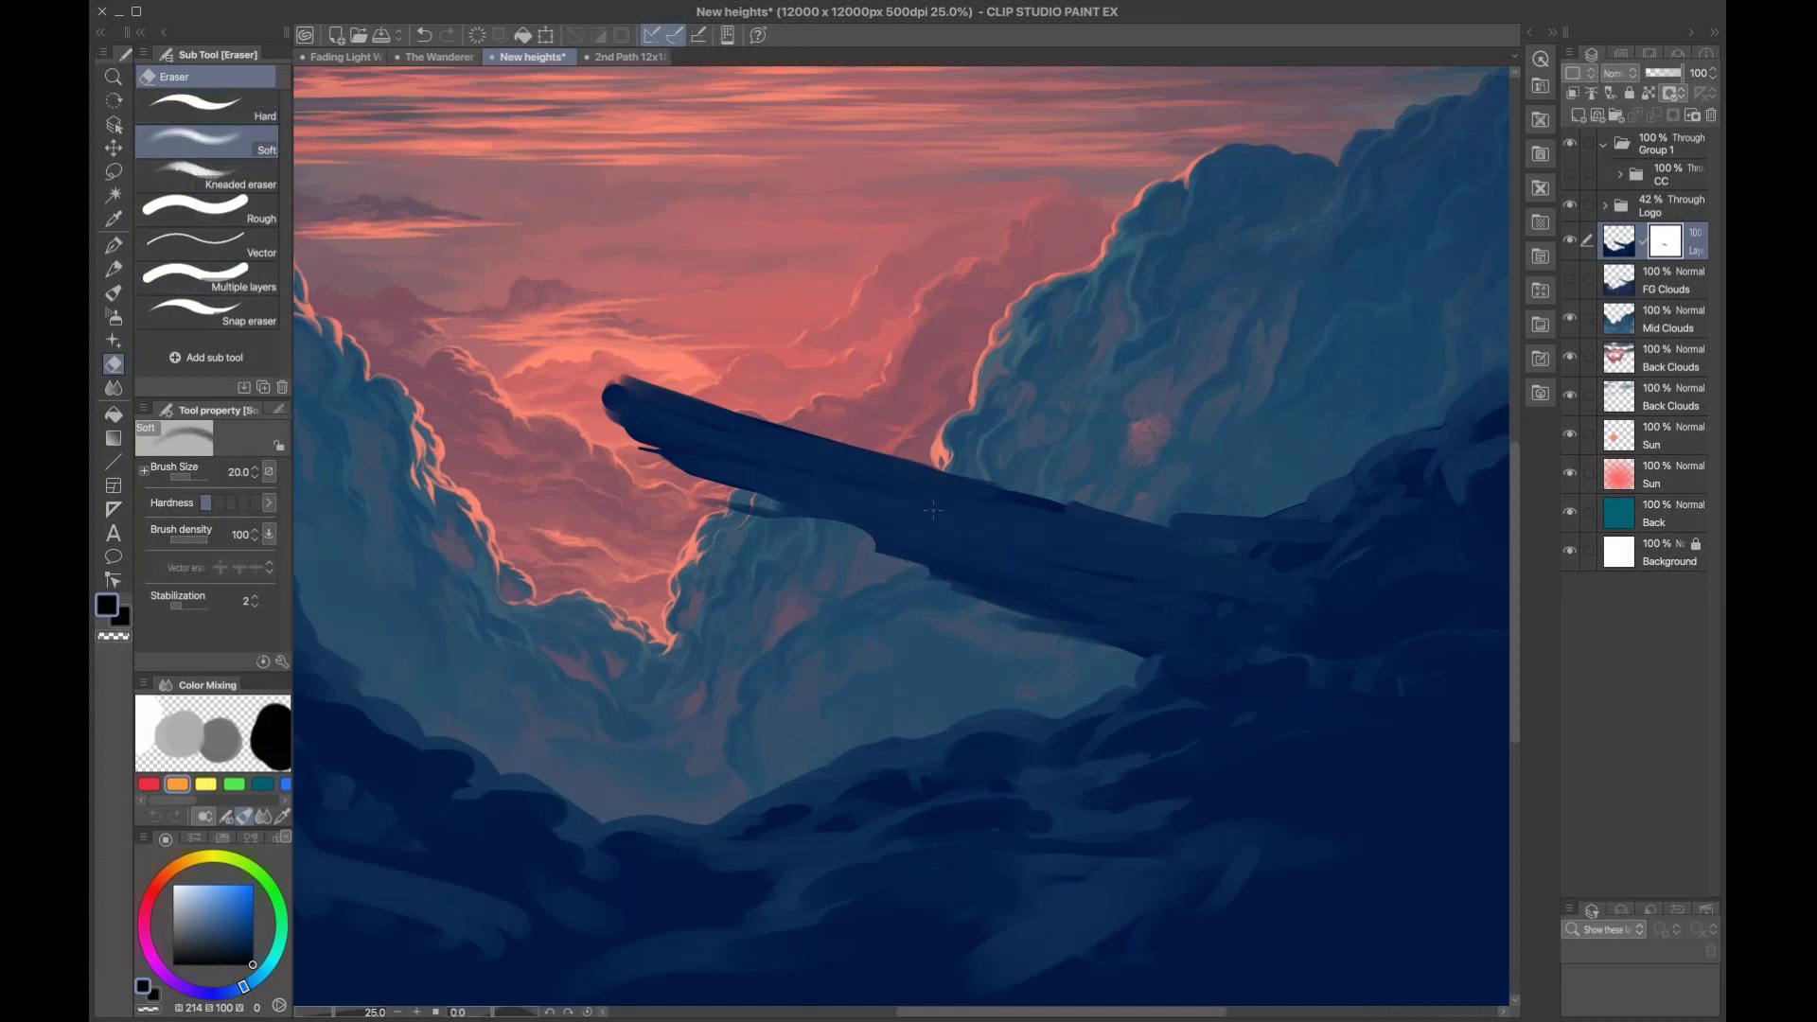
{"action": "key", "text": "bracketright"}
{"action": "key", "text": "bracketright"}
{"action": "key", "text": "bracketright"}
{"action": "key", "text": "bracketright"}
{"action": "key", "text": "bracketright"}
{"action": "left_click_drag", "start_coordinate": [776, 514], "coordinate": [1056, 626]}
{"action": "key", "text": "bracketleft"}
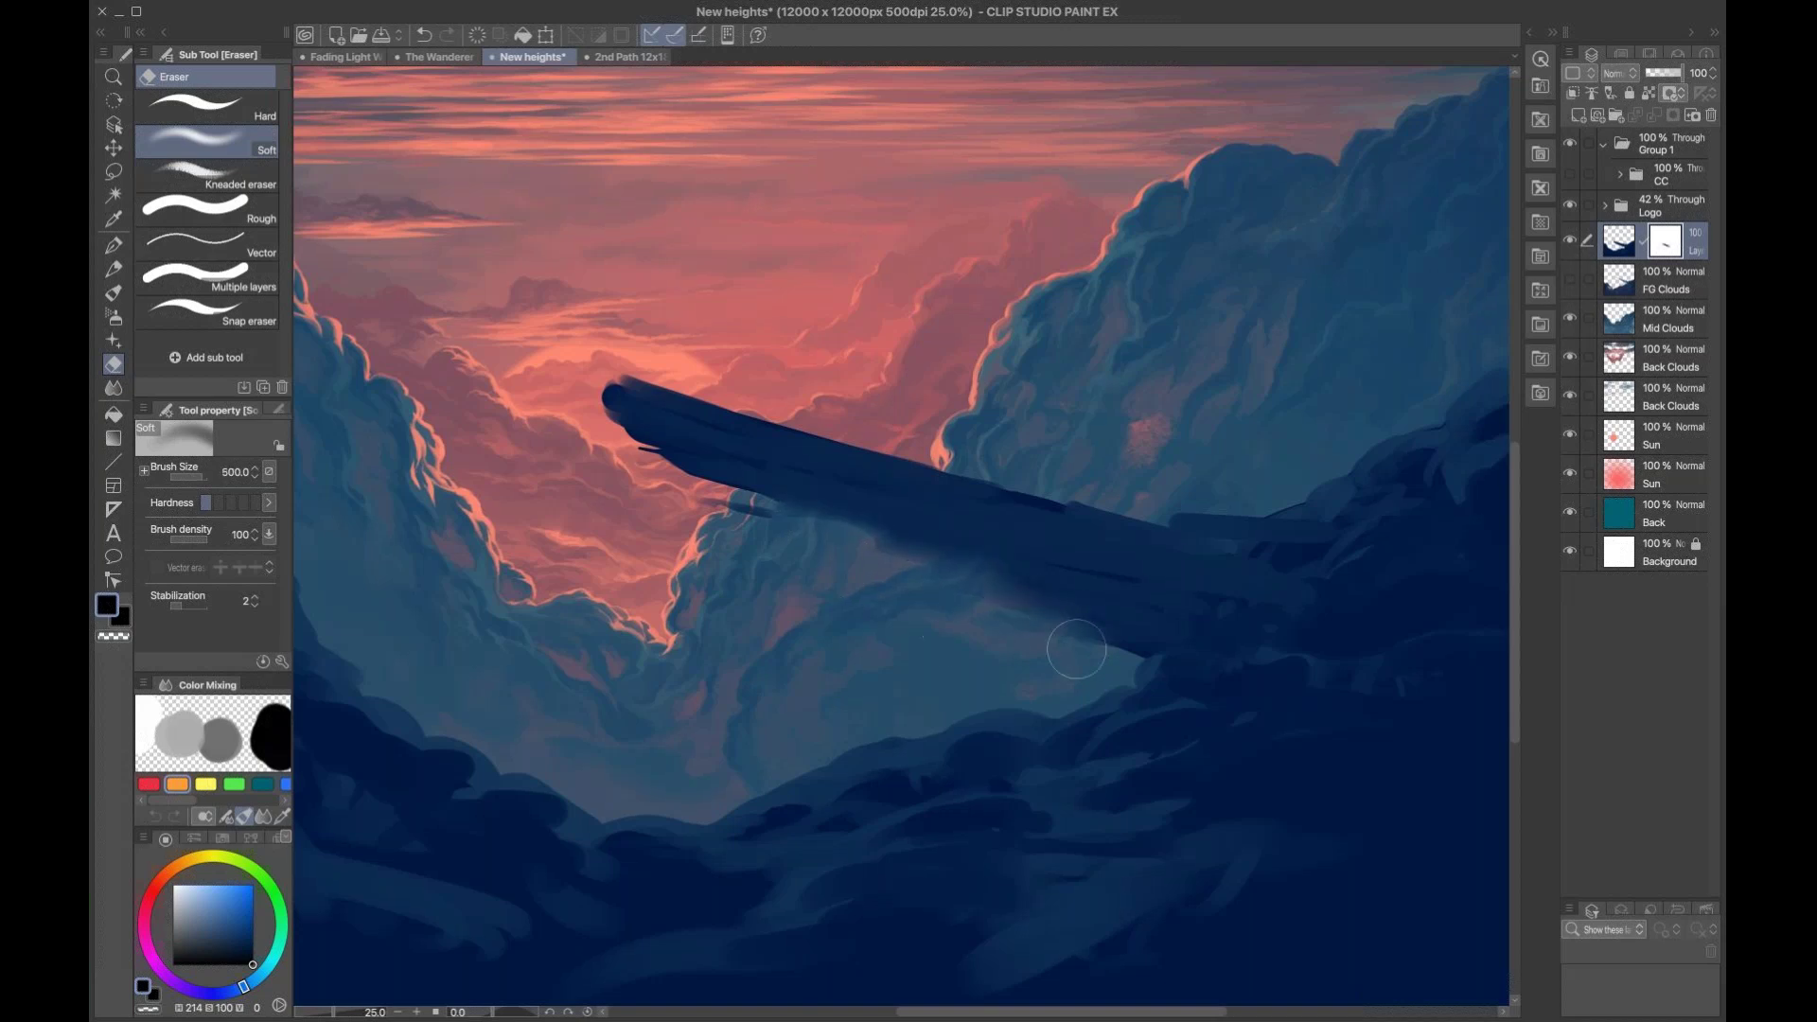
Step: Fade the streak's upper edge and narrow its tip on the mask with the Soft eraser at size 400
{"action": "mouse_move", "coordinate": [752, 535]}
{"action": "left_mouse_down"}
{"action": "mouse_move", "coordinate": [761, 510]}
{"action": "mouse_move", "coordinate": [619, 463]}
{"action": "mouse_move", "coordinate": [672, 452]}
{"action": "mouse_move", "coordinate": [615, 405]}
{"action": "mouse_move", "coordinate": [706, 491]}
{"action": "left_mouse_up"}
{"action": "left_click_drag", "start_coordinate": [668, 376], "coordinate": [666, 373]}
{"action": "mouse_move", "coordinate": [789, 432]}
{"action": "left_mouse_down"}
{"action": "mouse_move", "coordinate": [852, 458]}
{"action": "mouse_move", "coordinate": [1046, 473]}
{"action": "mouse_move", "coordinate": [914, 474]}
{"action": "mouse_move", "coordinate": [1267, 520]}
{"action": "mouse_move", "coordinate": [917, 465]}
{"action": "mouse_move", "coordinate": [620, 386]}
{"action": "left_mouse_up"}
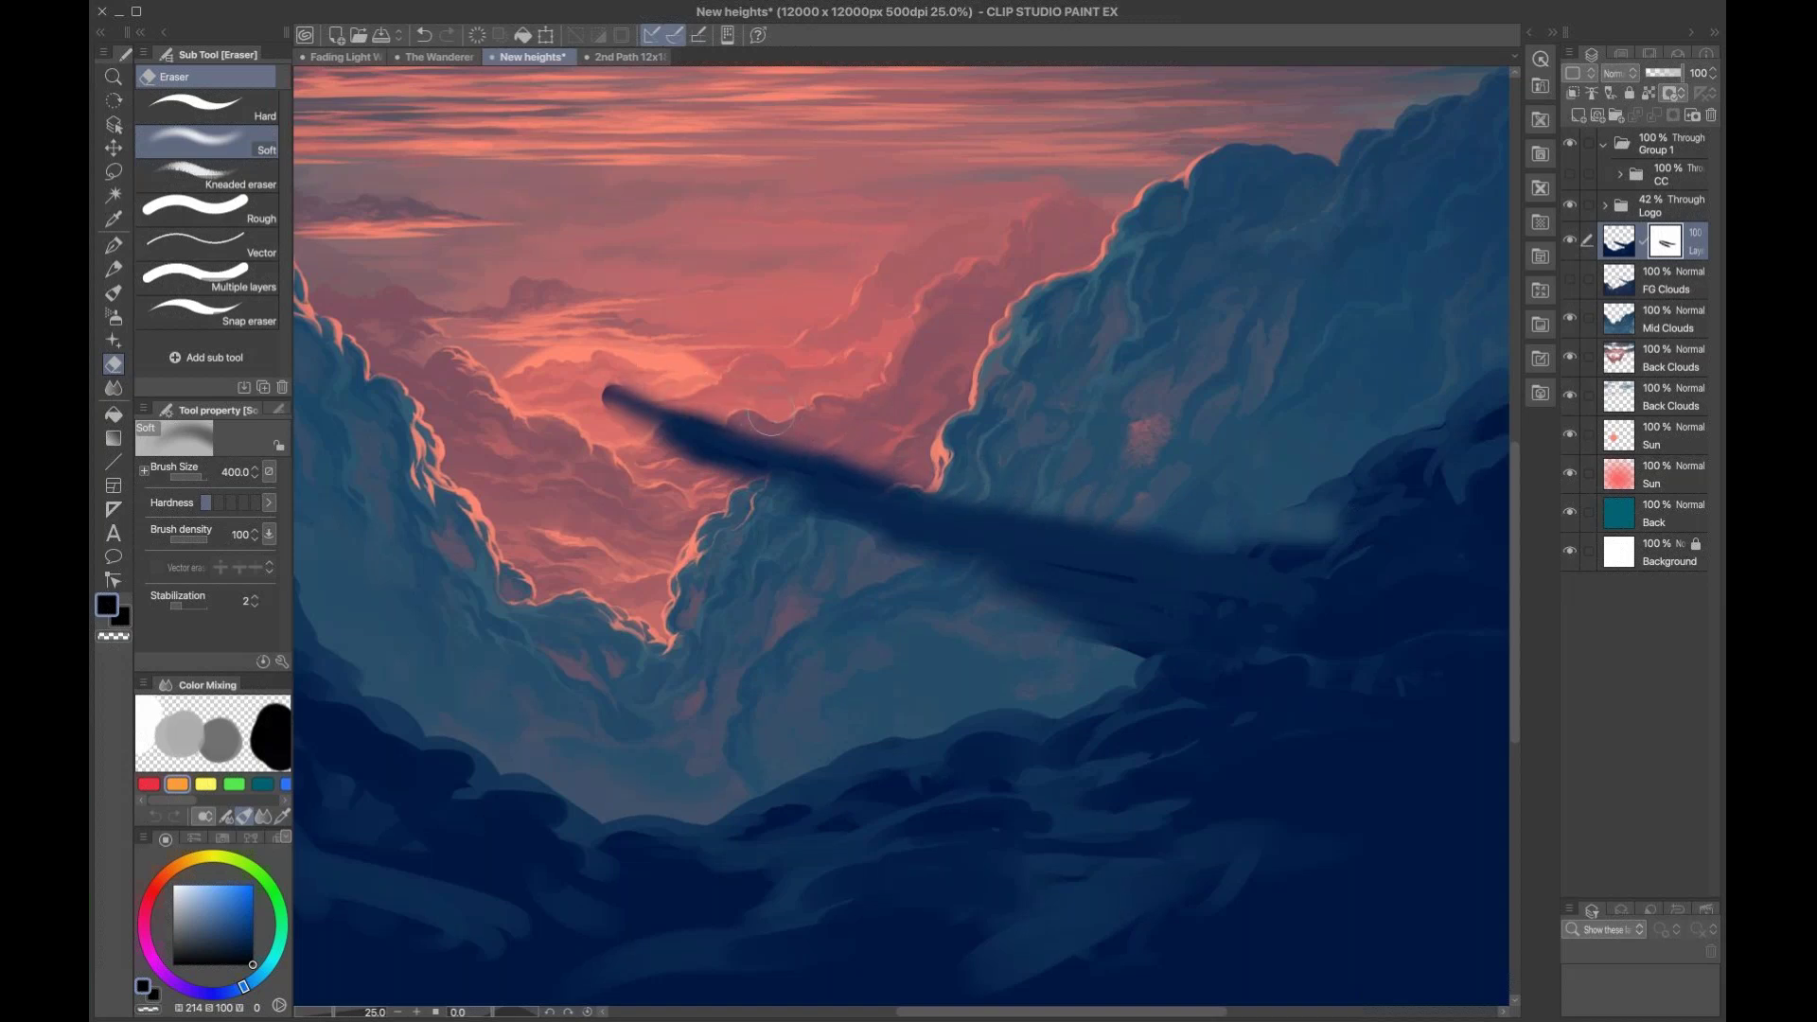
{"action": "key", "text": "bracketleft"}
{"action": "key", "text": "bracketright"}
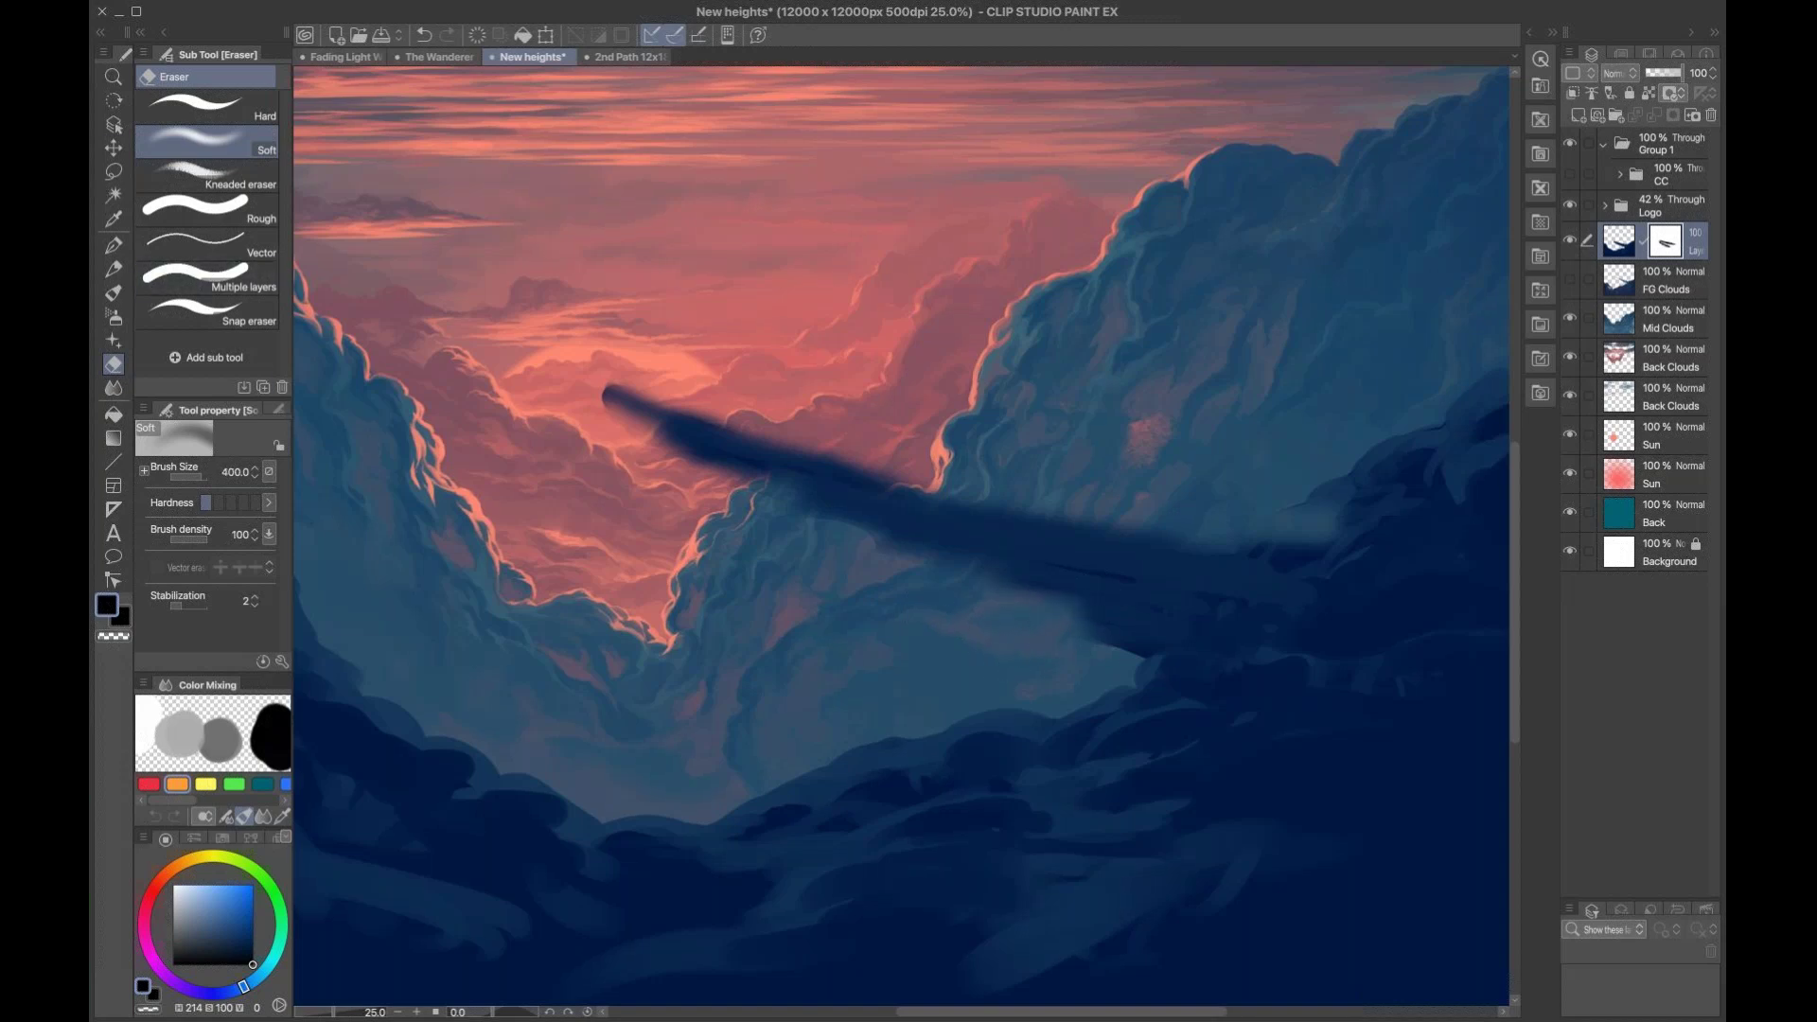
Step: Paint on the mask with the Round mixing brush to bring back dark strokes along the streak's underside
{"action": "key", "text": "b"}
{"action": "mouse_move", "coordinate": [1015, 526]}
{"action": "left_mouse_down"}
{"action": "mouse_move", "coordinate": [927, 541]}
{"action": "mouse_move", "coordinate": [735, 520]}
{"action": "mouse_move", "coordinate": [804, 516]}
{"action": "mouse_move", "coordinate": [811, 492]}
{"action": "mouse_move", "coordinate": [844, 522]}
{"action": "mouse_move", "coordinate": [711, 467]}
{"action": "mouse_move", "coordinate": [1079, 604]}
{"action": "left_mouse_up"}
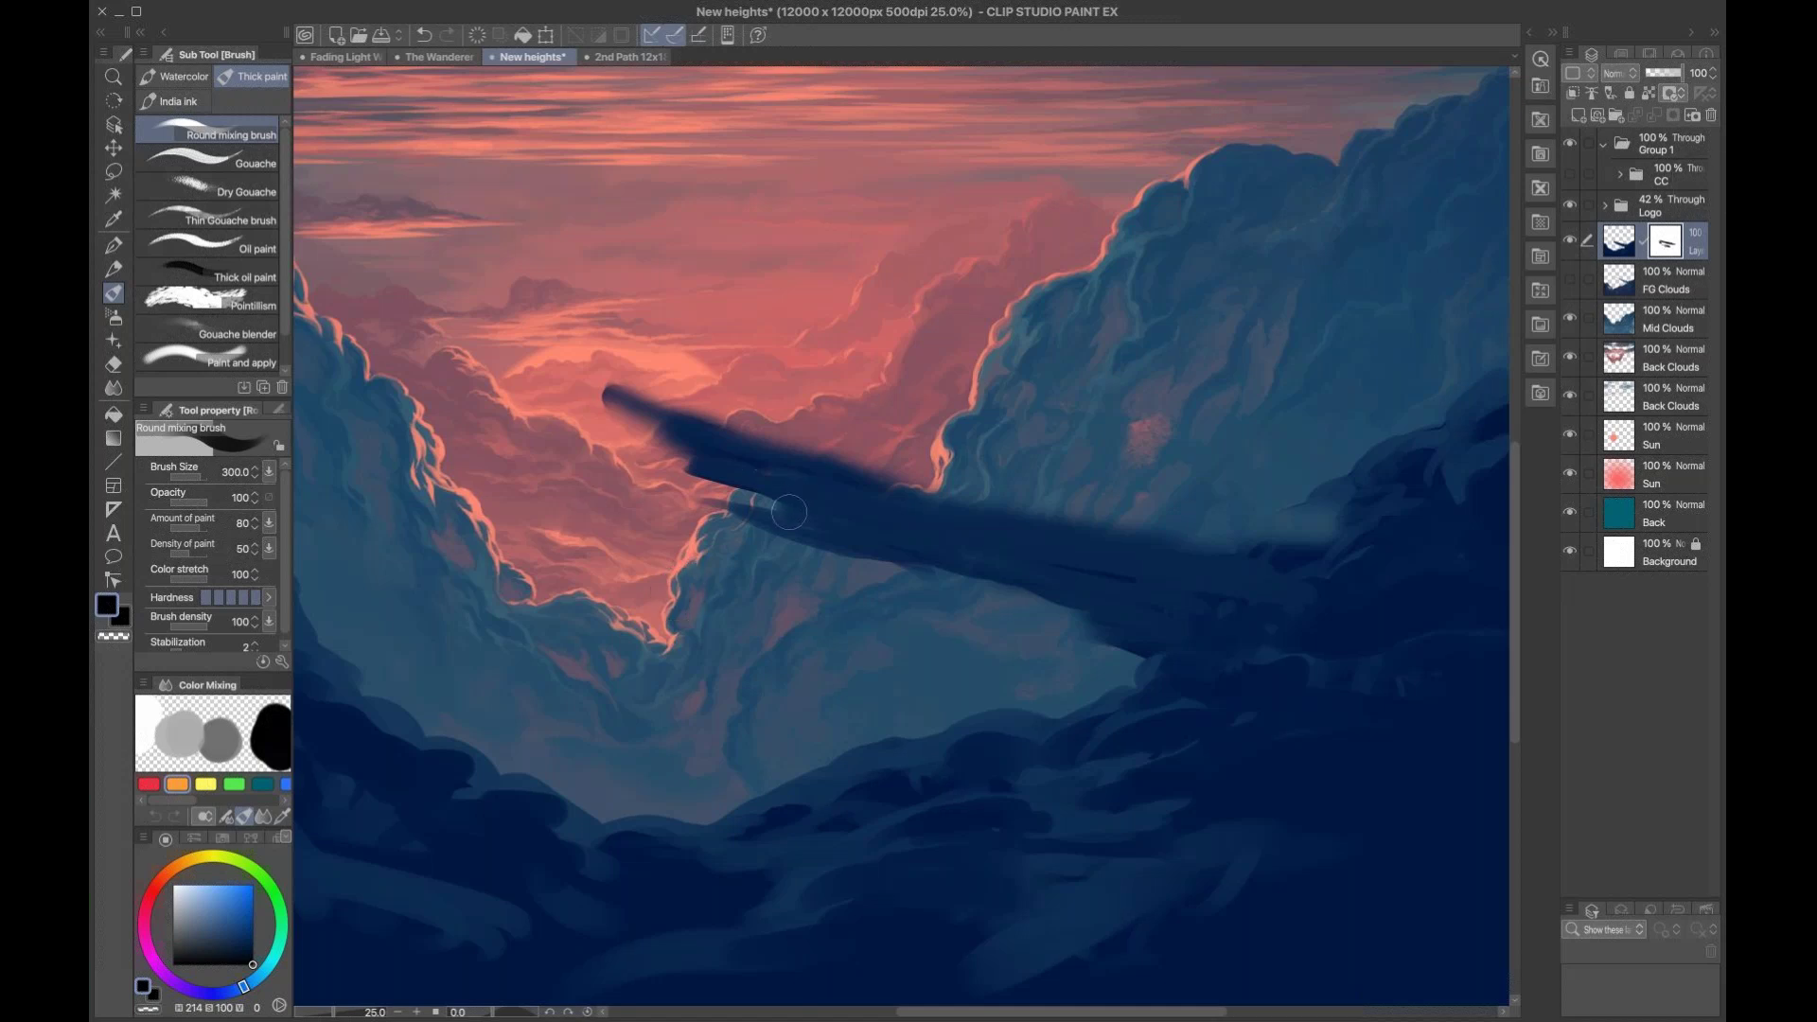
{"action": "key", "text": "bracketleft"}
{"action": "key", "text": "bracketleft"}
{"action": "key", "text": "bracketleft"}
{"action": "key", "text": "bracketright"}
{"action": "key", "text": "bracketright"}
{"action": "key", "text": "bracketright"}
{"action": "key", "text": "bracketright"}
{"action": "key", "text": "bracketright"}
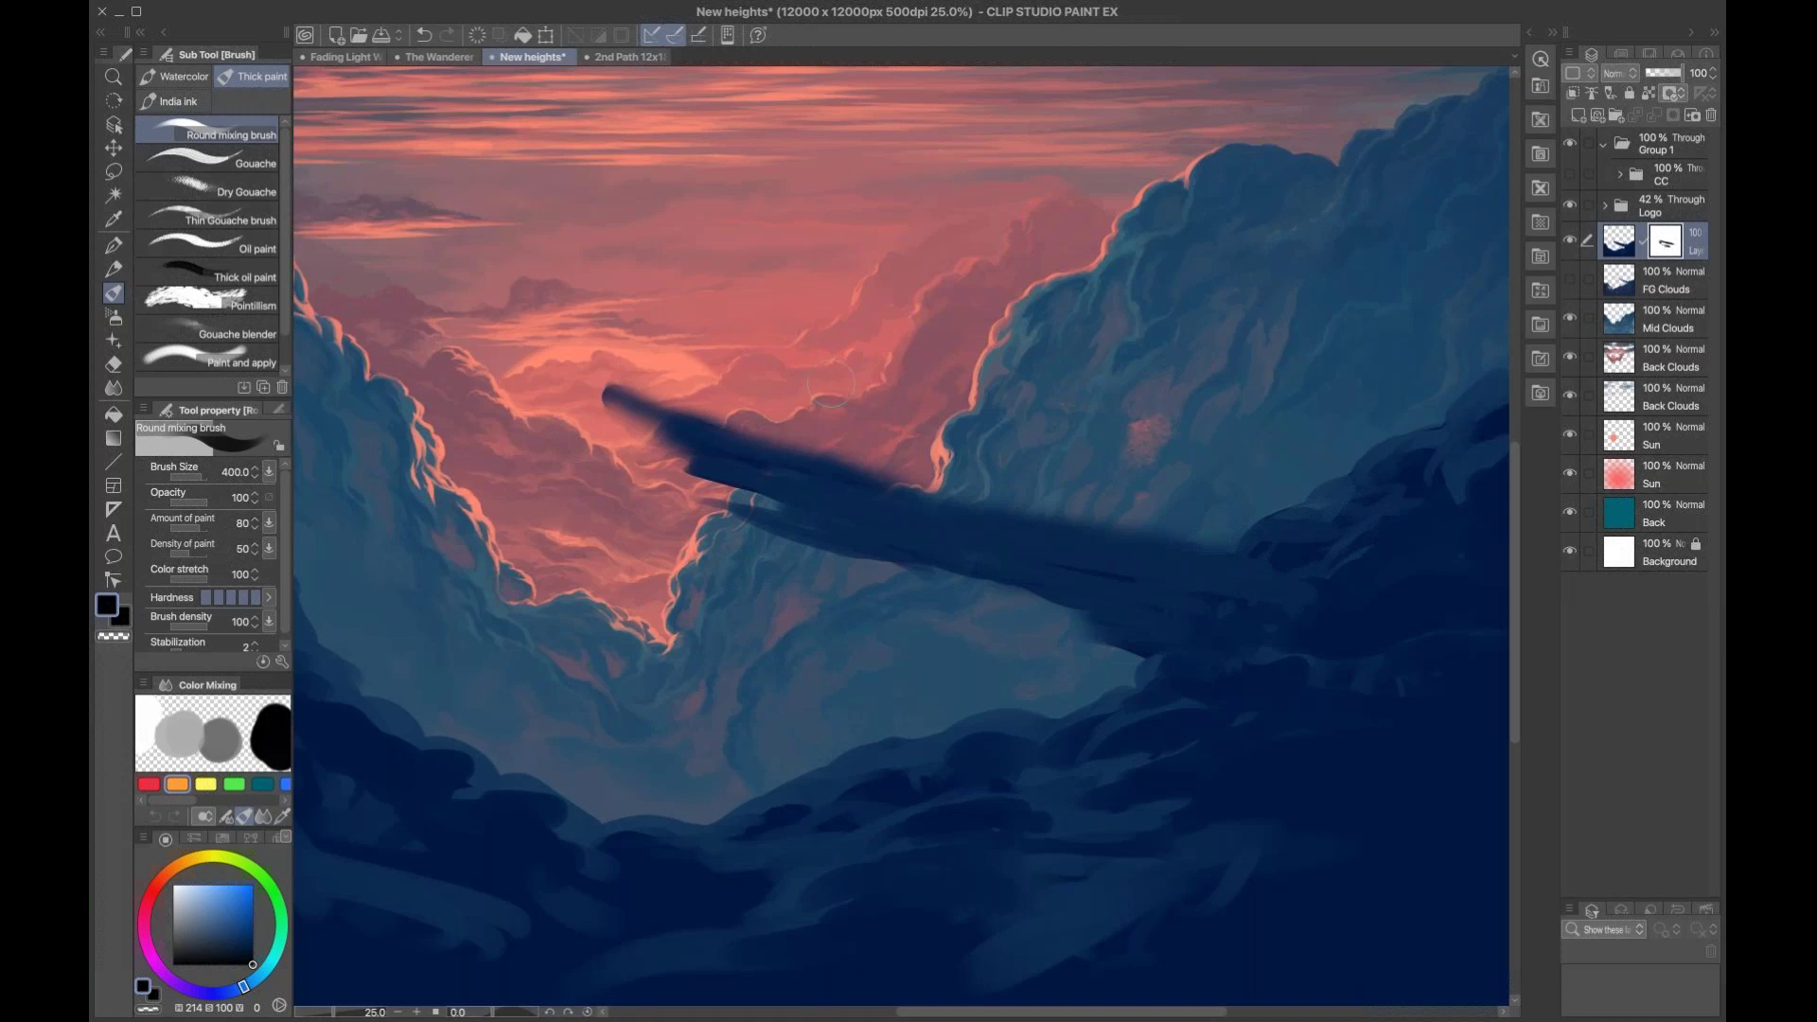
Step: Sample the sunset's salmon red and tint the streak's tip on Layer 1 with the Soft airbrush at size 170
{"action": "key", "text": "b"}
{"action": "key", "text": "ctrl+shift+n"}
{"action": "key", "text": "ctrl+z"}
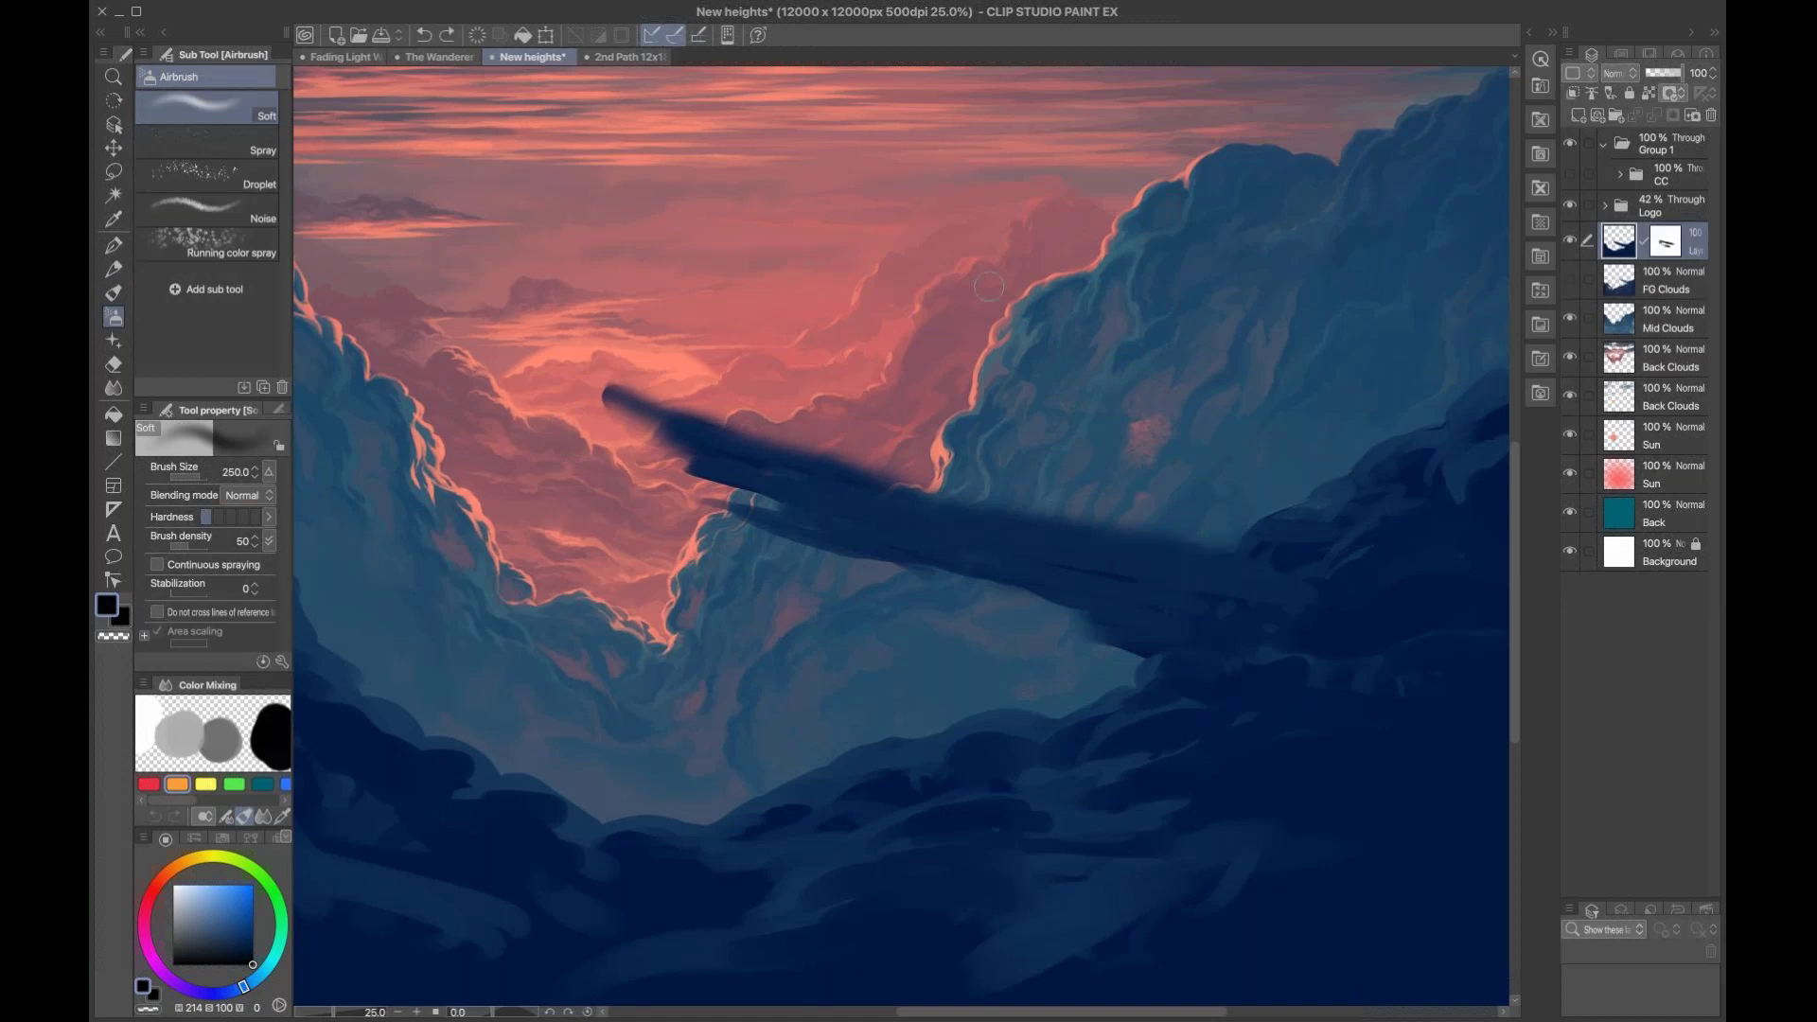
{"action": "left_click", "coordinate": [668, 363], "text": "alt"}
{"action": "mouse_move", "coordinate": [617, 389]}
{"action": "left_mouse_down"}
{"action": "mouse_move", "coordinate": [647, 412]}
{"action": "mouse_move", "coordinate": [619, 408]}
{"action": "mouse_move", "coordinate": [725, 445]}
{"action": "left_mouse_up"}
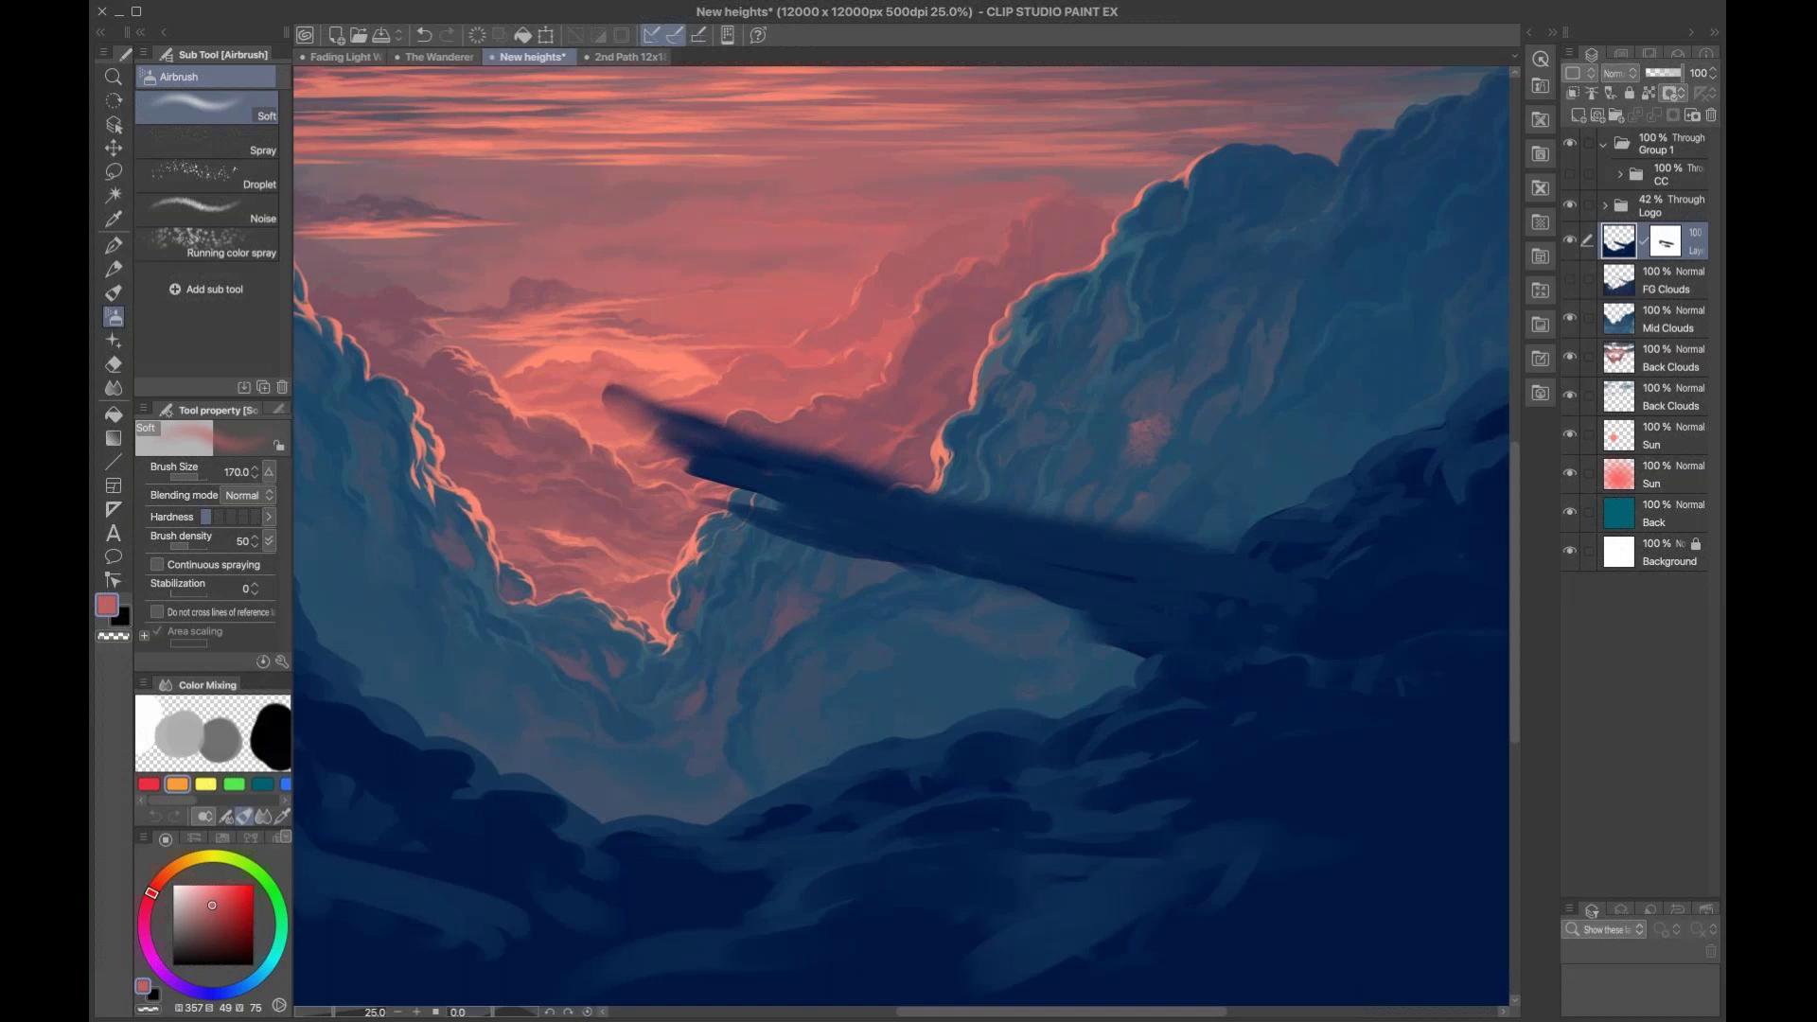
Step: Brush salmon red strokes over the streak's tip and upper edge with the Round mixing brush
{"action": "key", "text": "b"}
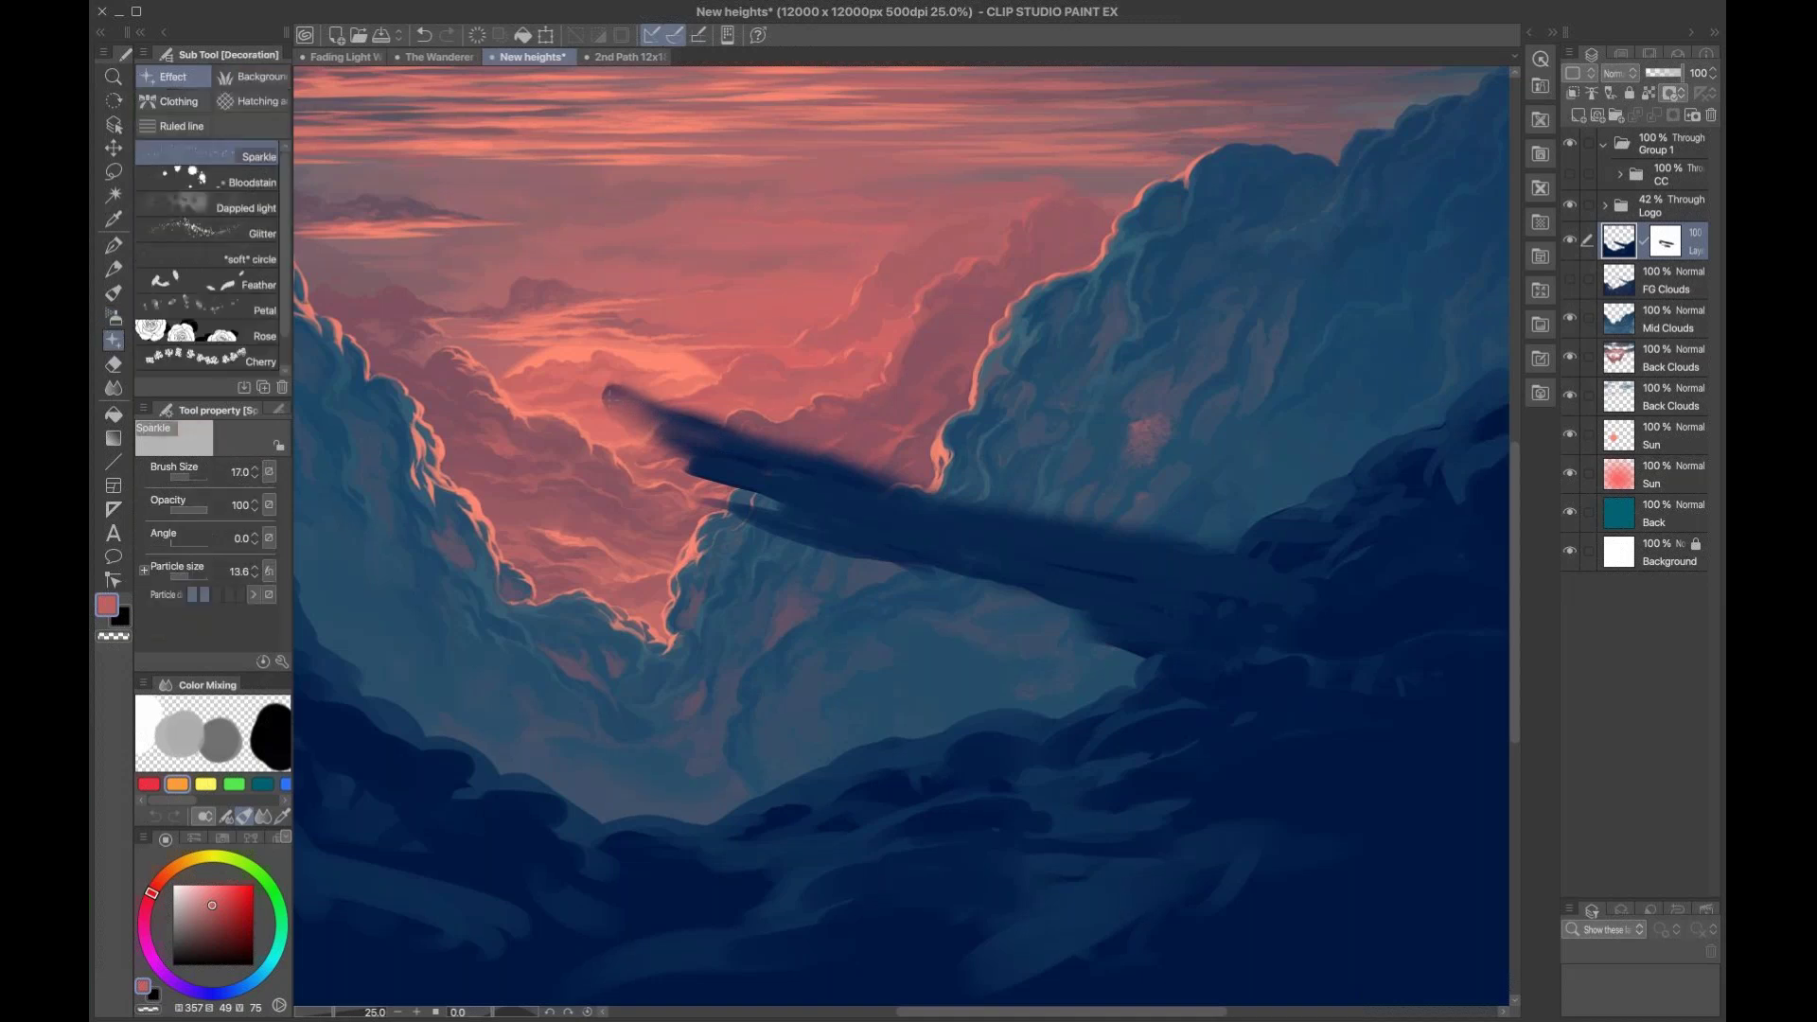
{"action": "key", "text": "b"}
{"action": "key", "text": "b"}
{"action": "key", "text": "b"}
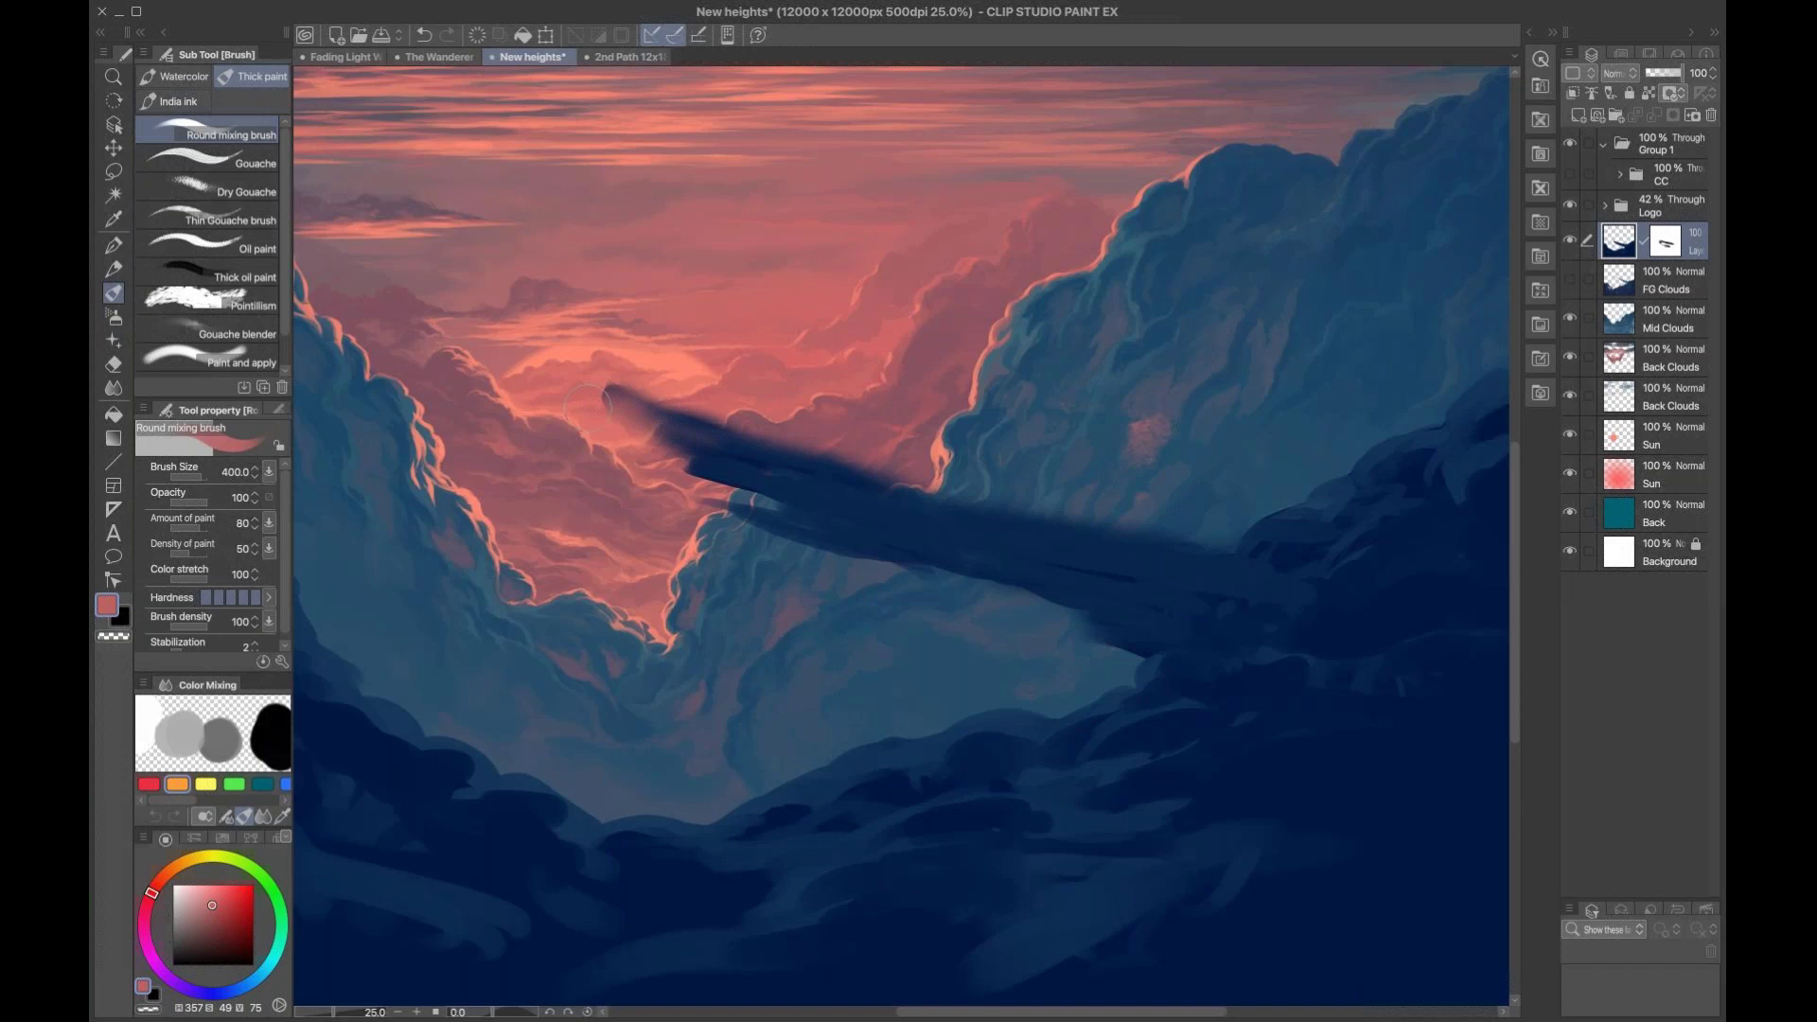
{"action": "key", "text": "bracketleft"}
{"action": "key", "text": "bracketleft"}
{"action": "key", "text": "bracketleft"}
{"action": "mouse_move", "coordinate": [662, 421]}
{"action": "left_mouse_down"}
{"action": "mouse_move", "coordinate": [750, 471]}
{"action": "mouse_move", "coordinate": [628, 409]}
{"action": "mouse_move", "coordinate": [911, 511]}
{"action": "mouse_move", "coordinate": [852, 502]}
{"action": "left_mouse_up"}
{"action": "key", "text": "bracketleft"}
{"action": "key", "text": "bracketleft"}
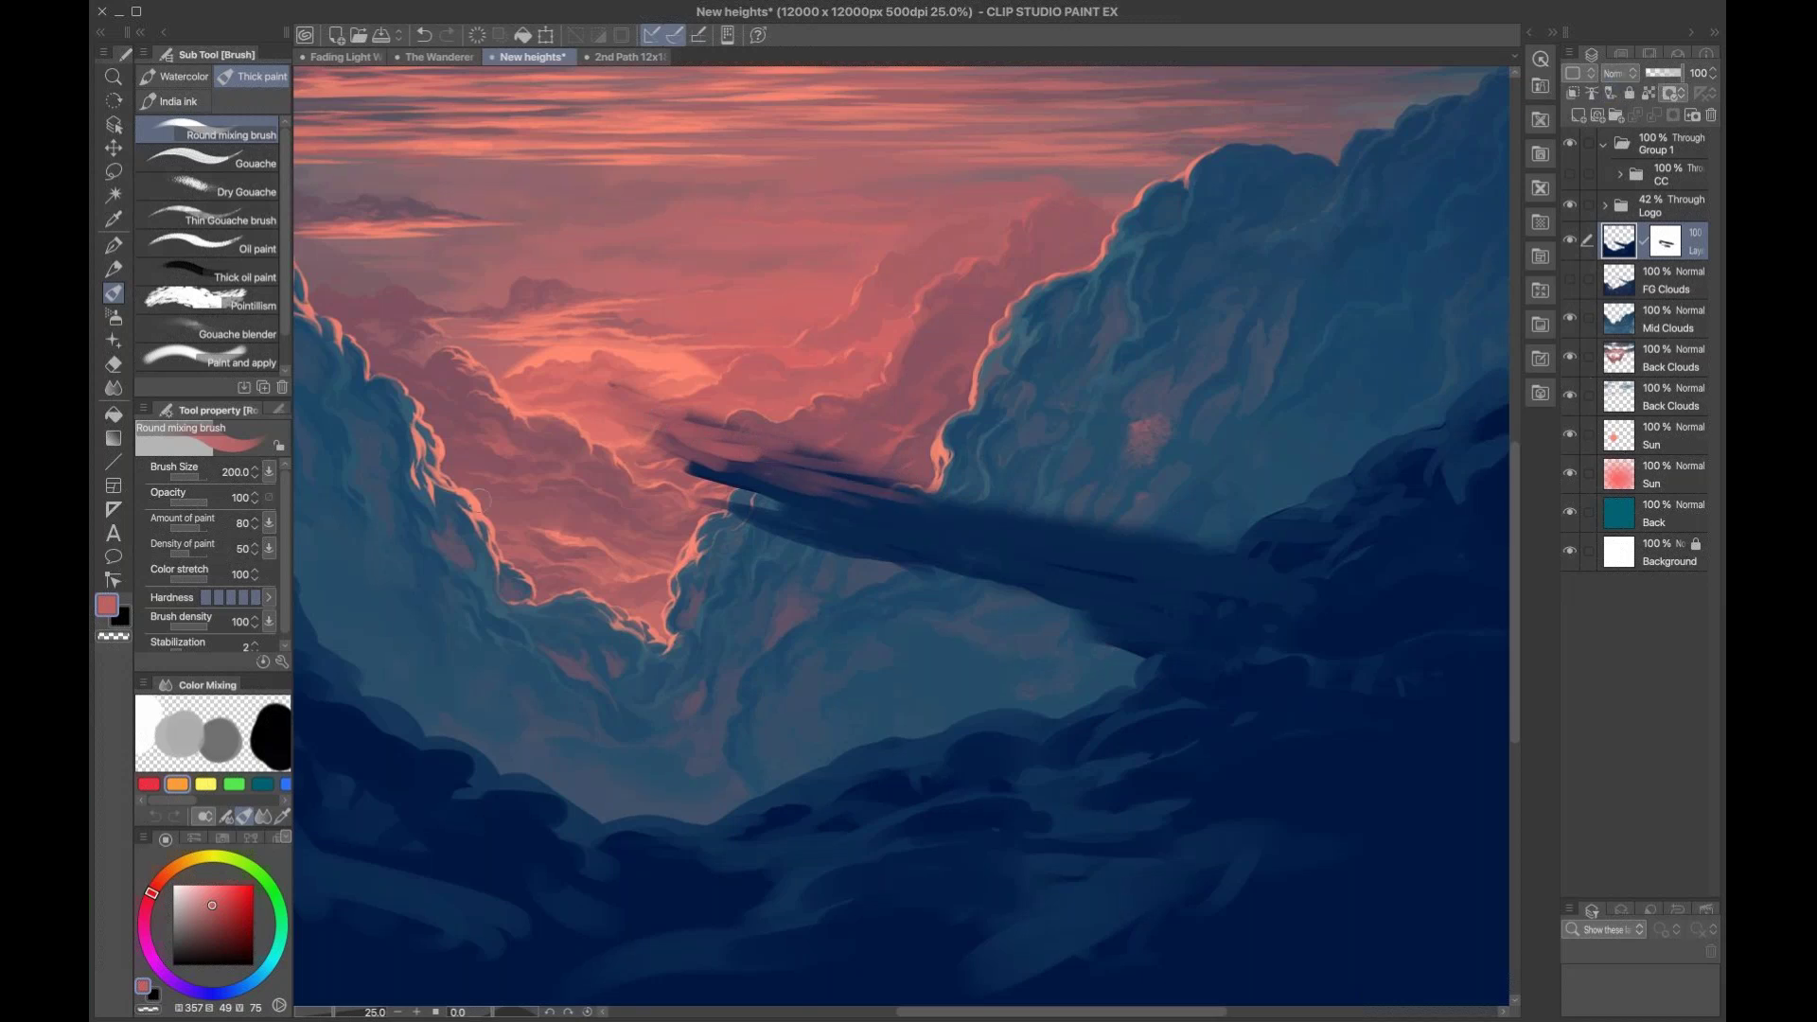
Step: Choose a light pink and paint a highlight over the streak's tip at brush size 200
{"action": "left_click", "coordinate": [204, 884]}
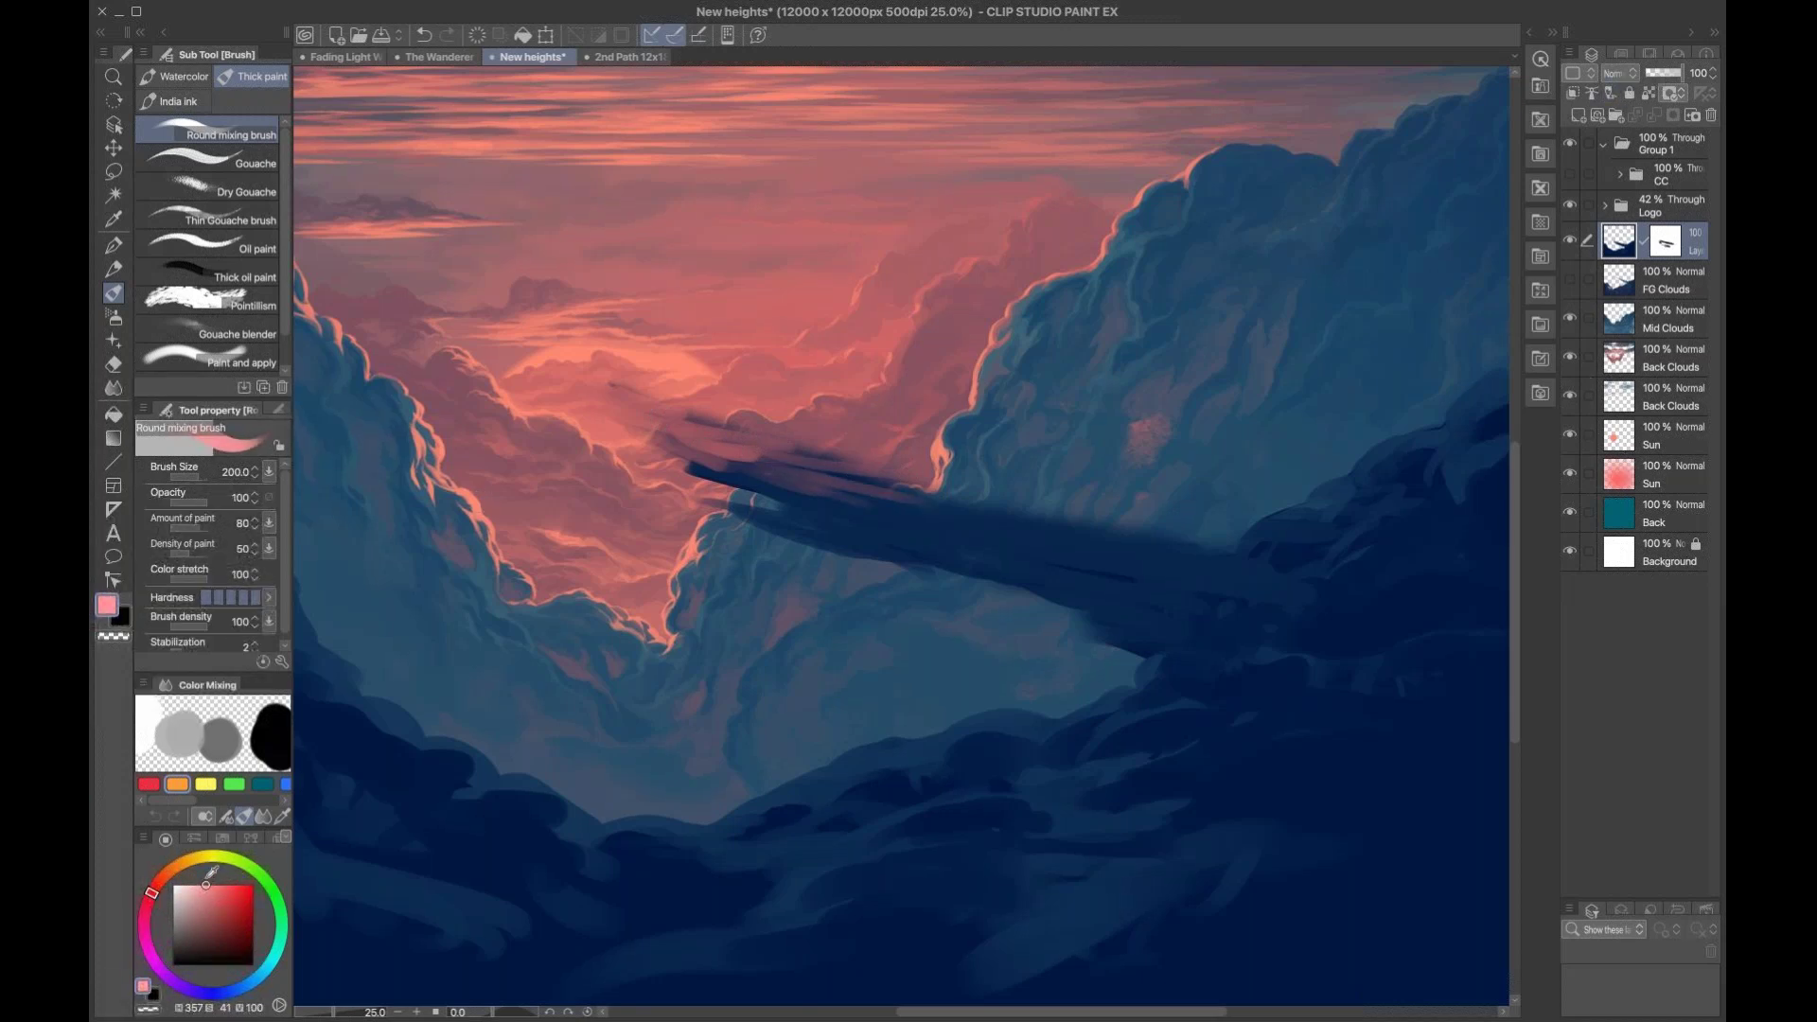
{"action": "mouse_move", "coordinate": [663, 424]}
{"action": "left_mouse_down"}
{"action": "mouse_move", "coordinate": [721, 433]}
{"action": "mouse_move", "coordinate": [632, 401]}
{"action": "mouse_move", "coordinate": [747, 442]}
{"action": "left_mouse_up"}
{"action": "key", "text": "bracketleft"}
{"action": "key", "text": "bracketleft"}
Step: Shift the colour to a pale orange and layer it over the tip's pink highlight with a smaller brush
{"action": "left_click", "coordinate": [178, 863]}
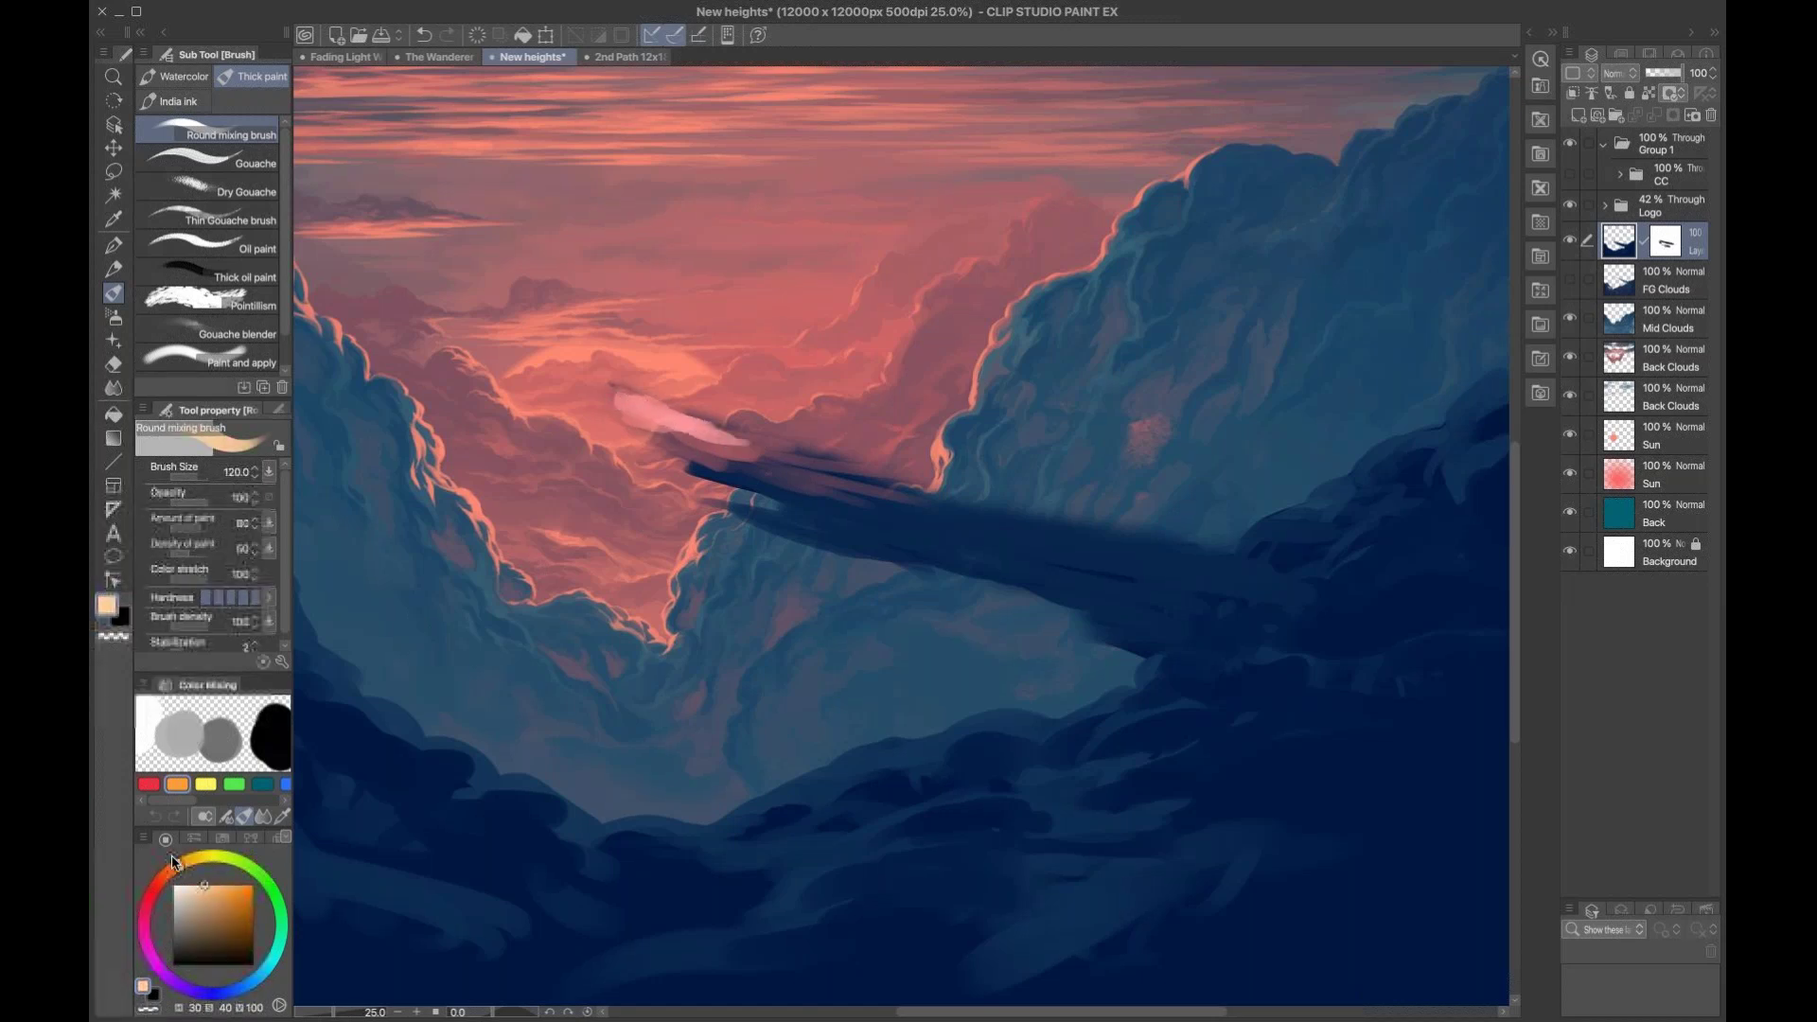
{"action": "left_click_drag", "start_coordinate": [617, 397], "coordinate": [718, 442]}
{"action": "key", "text": "]"}
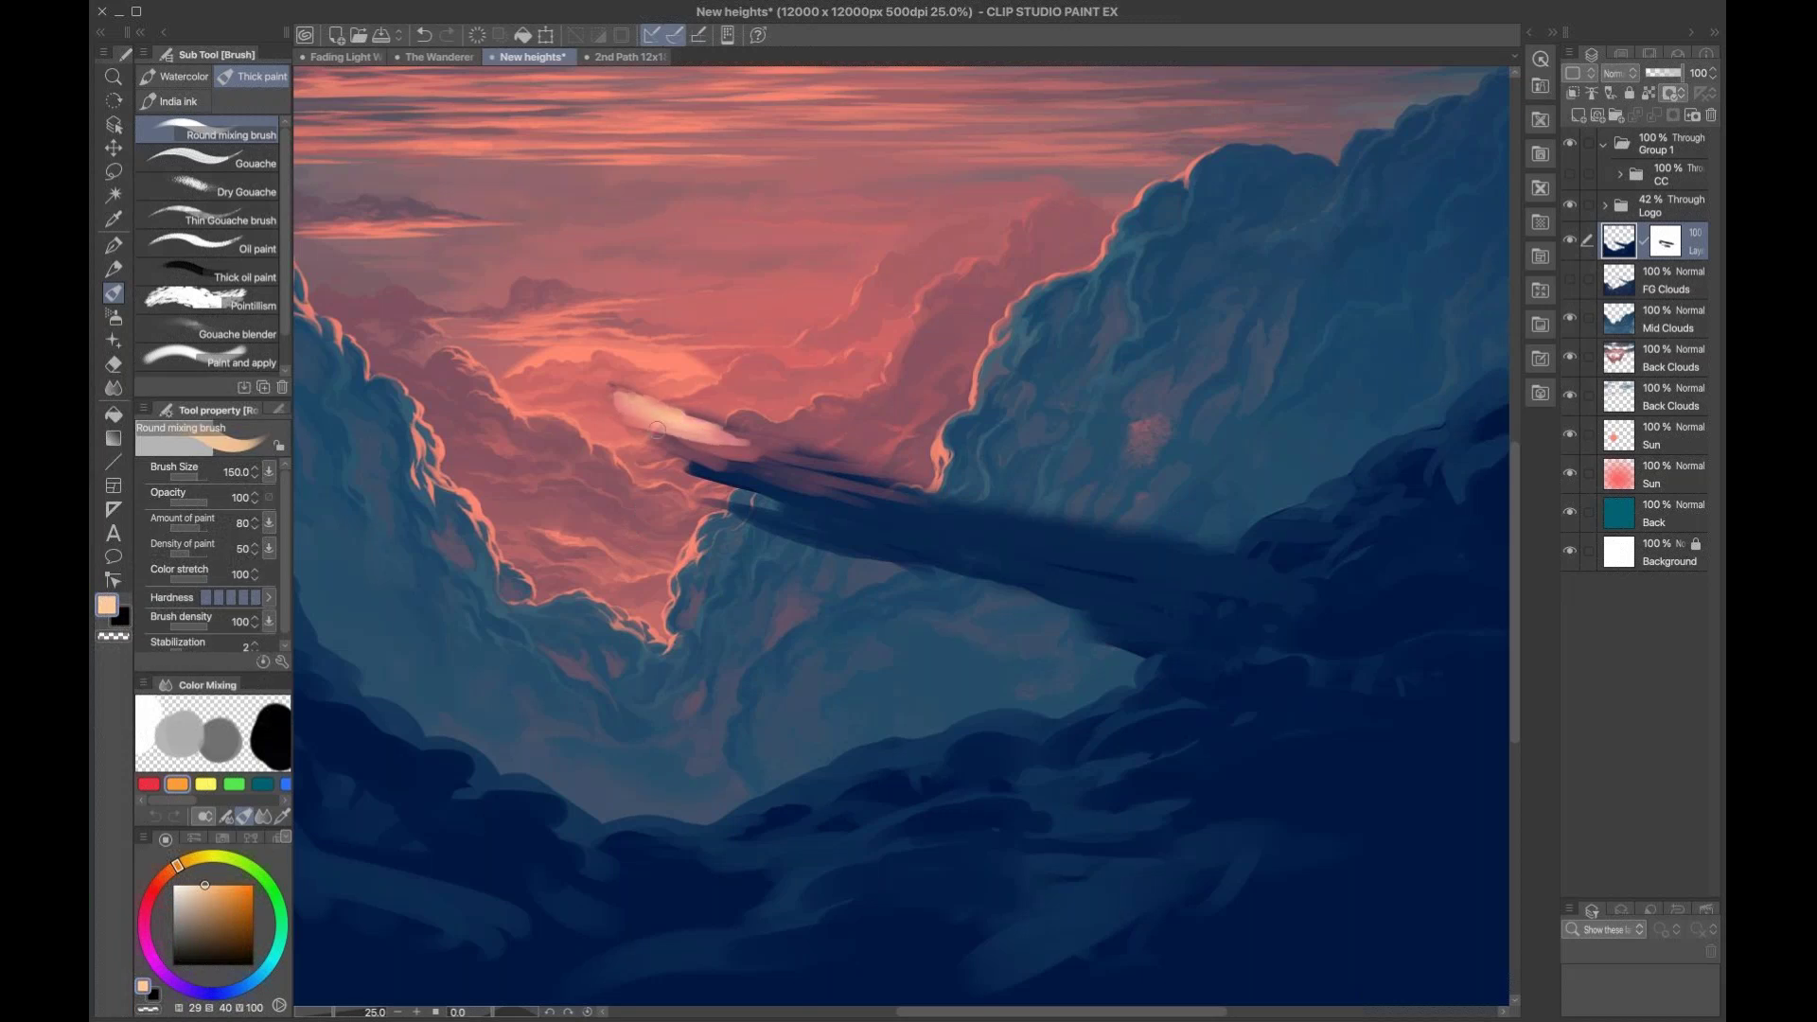
Step: Extend the pale orange highlight along the streak's tip toward its dark body
{"action": "mouse_move", "coordinate": [742, 444]}
{"action": "left_mouse_down"}
{"action": "mouse_move", "coordinate": [932, 519]}
{"action": "mouse_move", "coordinate": [747, 482]}
{"action": "mouse_move", "coordinate": [704, 451]}
{"action": "left_mouse_up"}
{"action": "key", "text": "]"}
{"action": "key", "text": "]"}
{"action": "key", "text": "]"}
{"action": "key", "text": "]"}
{"action": "key", "text": "]"}
{"action": "key", "text": "]"}
Step: Sample the streak's dark navy blue and brush shadow strokes into the underside of the tip's highlight
{"action": "left_click", "coordinate": [893, 520], "text": "alt"}
{"action": "key", "text": "bracketleft"}
{"action": "key", "text": "bracketleft"}
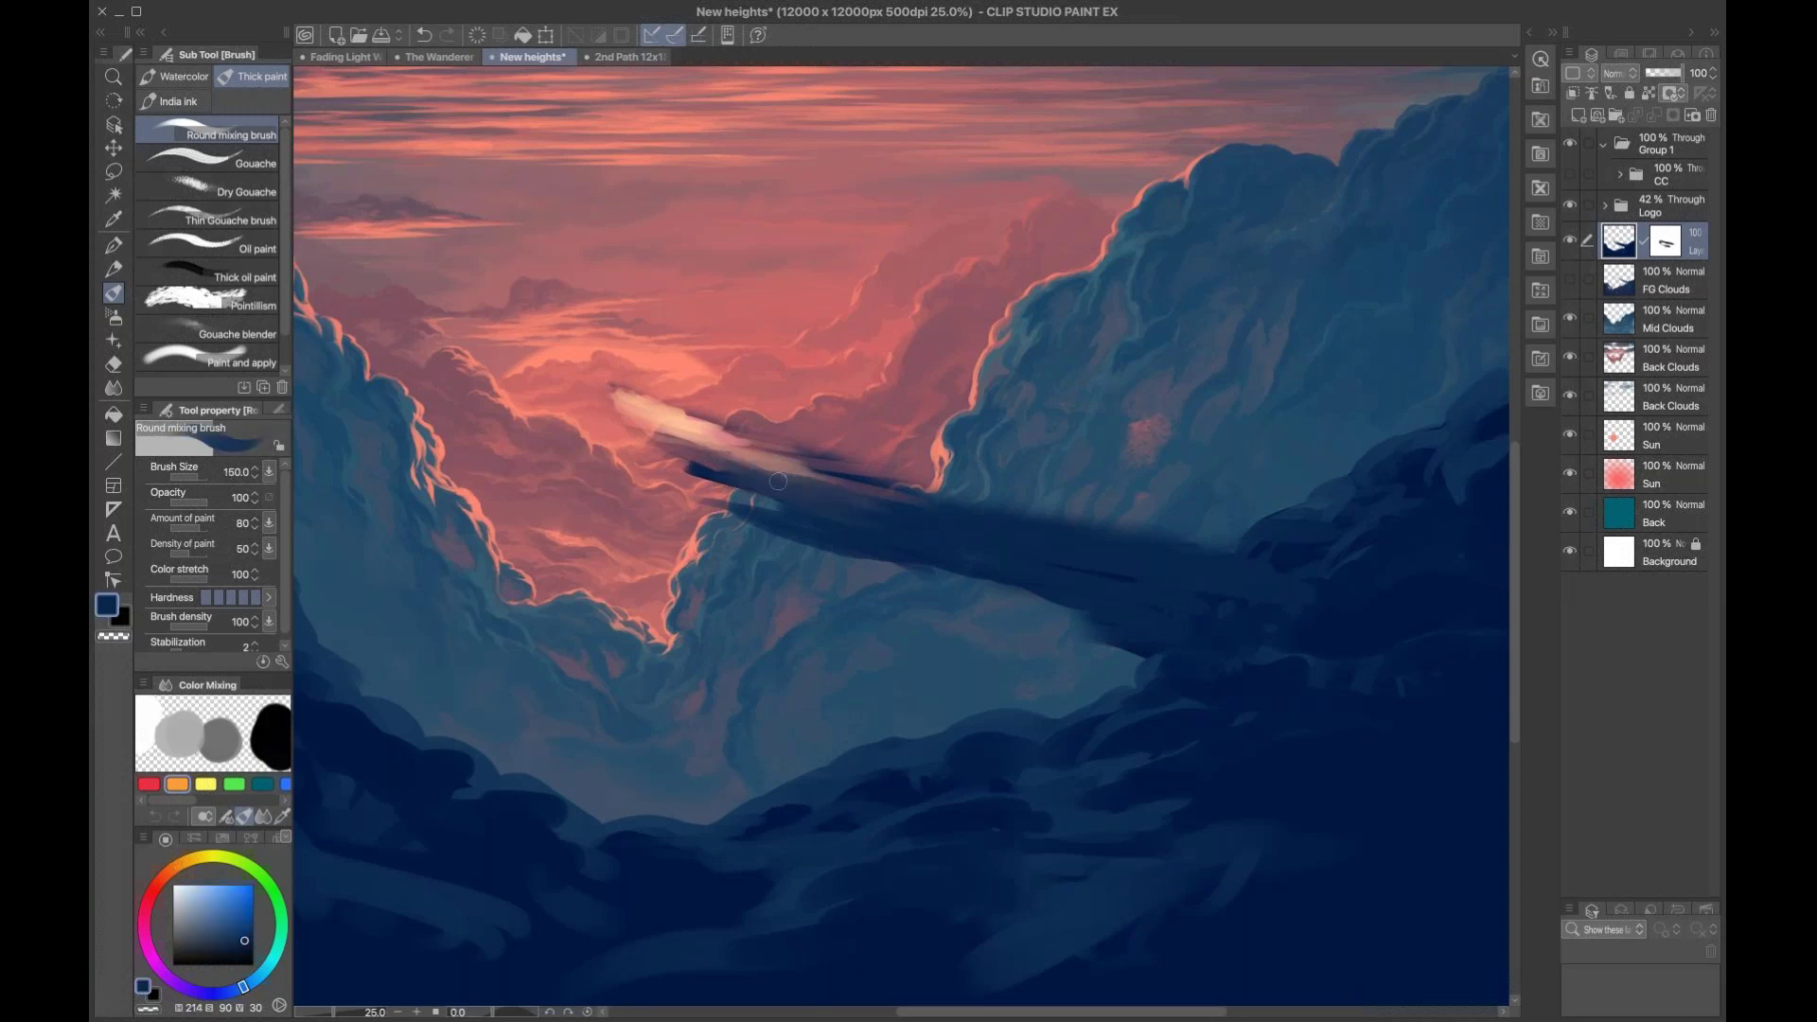
{"action": "left_click_drag", "start_coordinate": [753, 455], "coordinate": [722, 453]}
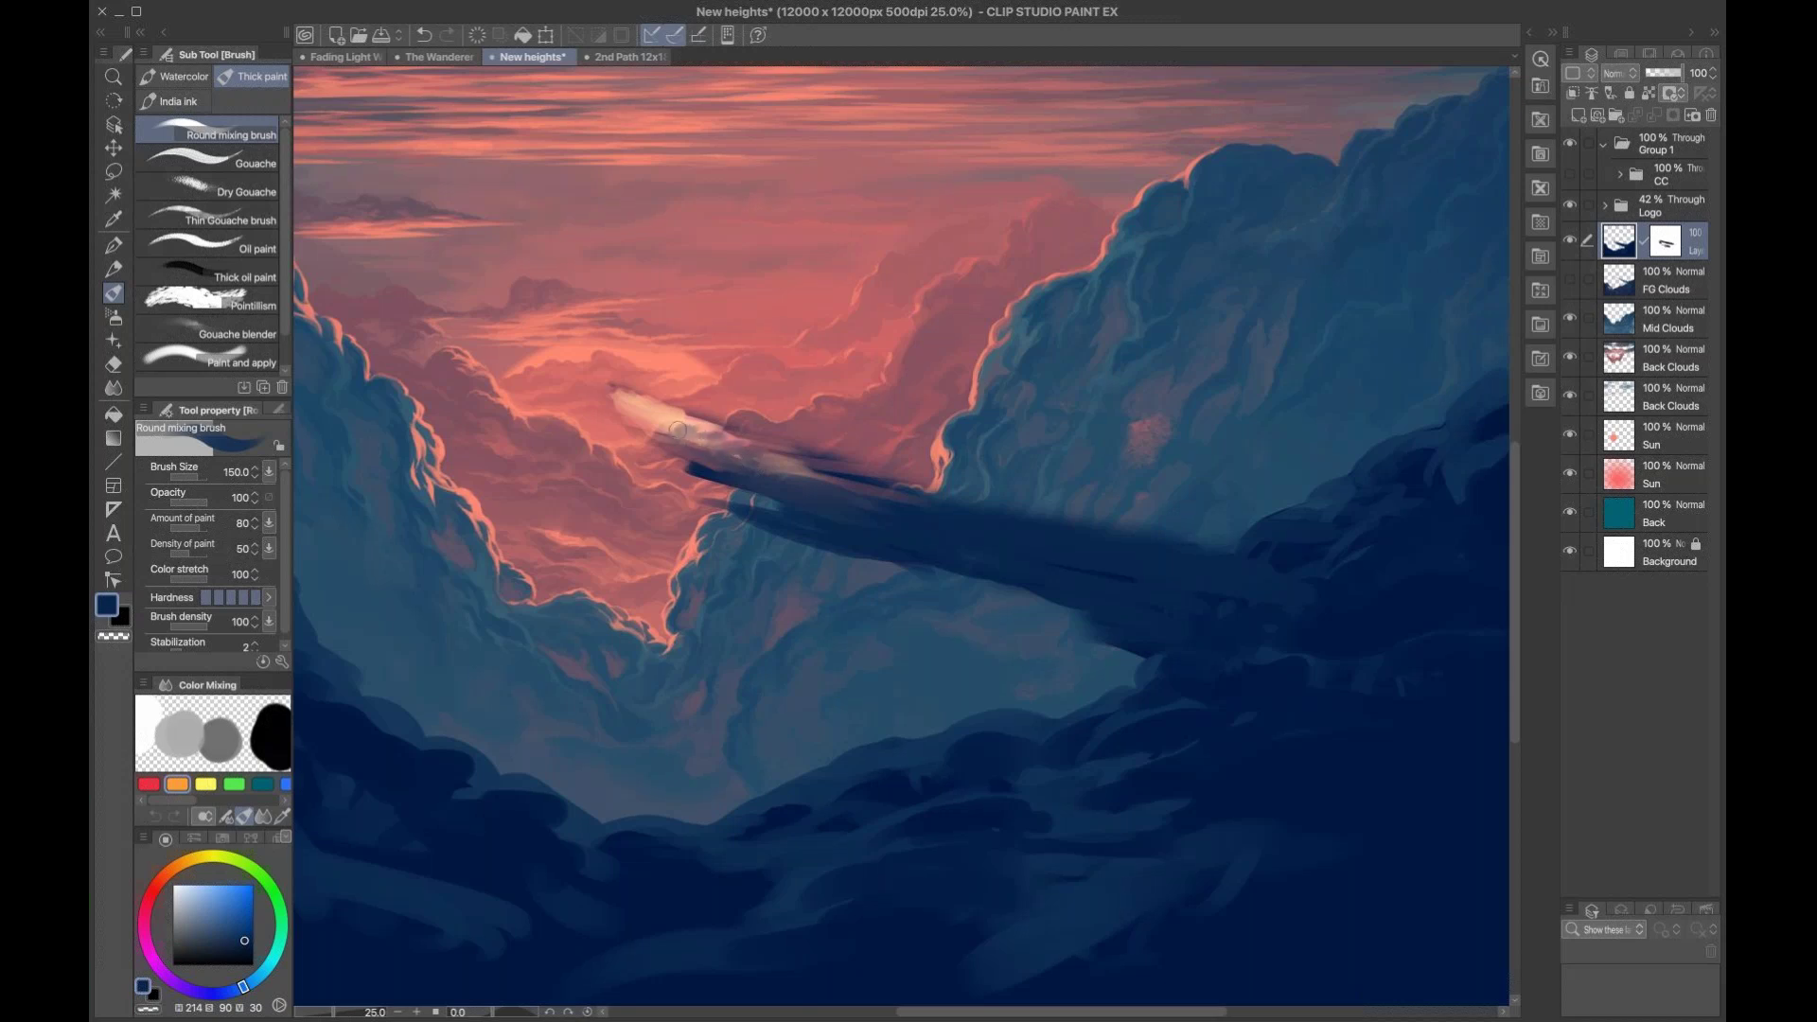
{"action": "key", "text": "bracketright"}
{"action": "mouse_move", "coordinate": [802, 463]}
{"action": "left_mouse_down"}
{"action": "mouse_move", "coordinate": [725, 469]}
{"action": "mouse_move", "coordinate": [776, 470]}
{"action": "mouse_move", "coordinate": [754, 477]}
{"action": "mouse_move", "coordinate": [757, 444]}
{"action": "mouse_move", "coordinate": [655, 419]}
{"action": "left_mouse_up"}
{"action": "key", "text": "bracketleft"}
Step: Sample the tip's peach, lighten it to a pale pink and brighten the streak's tip at brush size 60
{"action": "scroll", "coordinate": [663, 423], "scroll_direction": "up", "scroll_amount": 2}
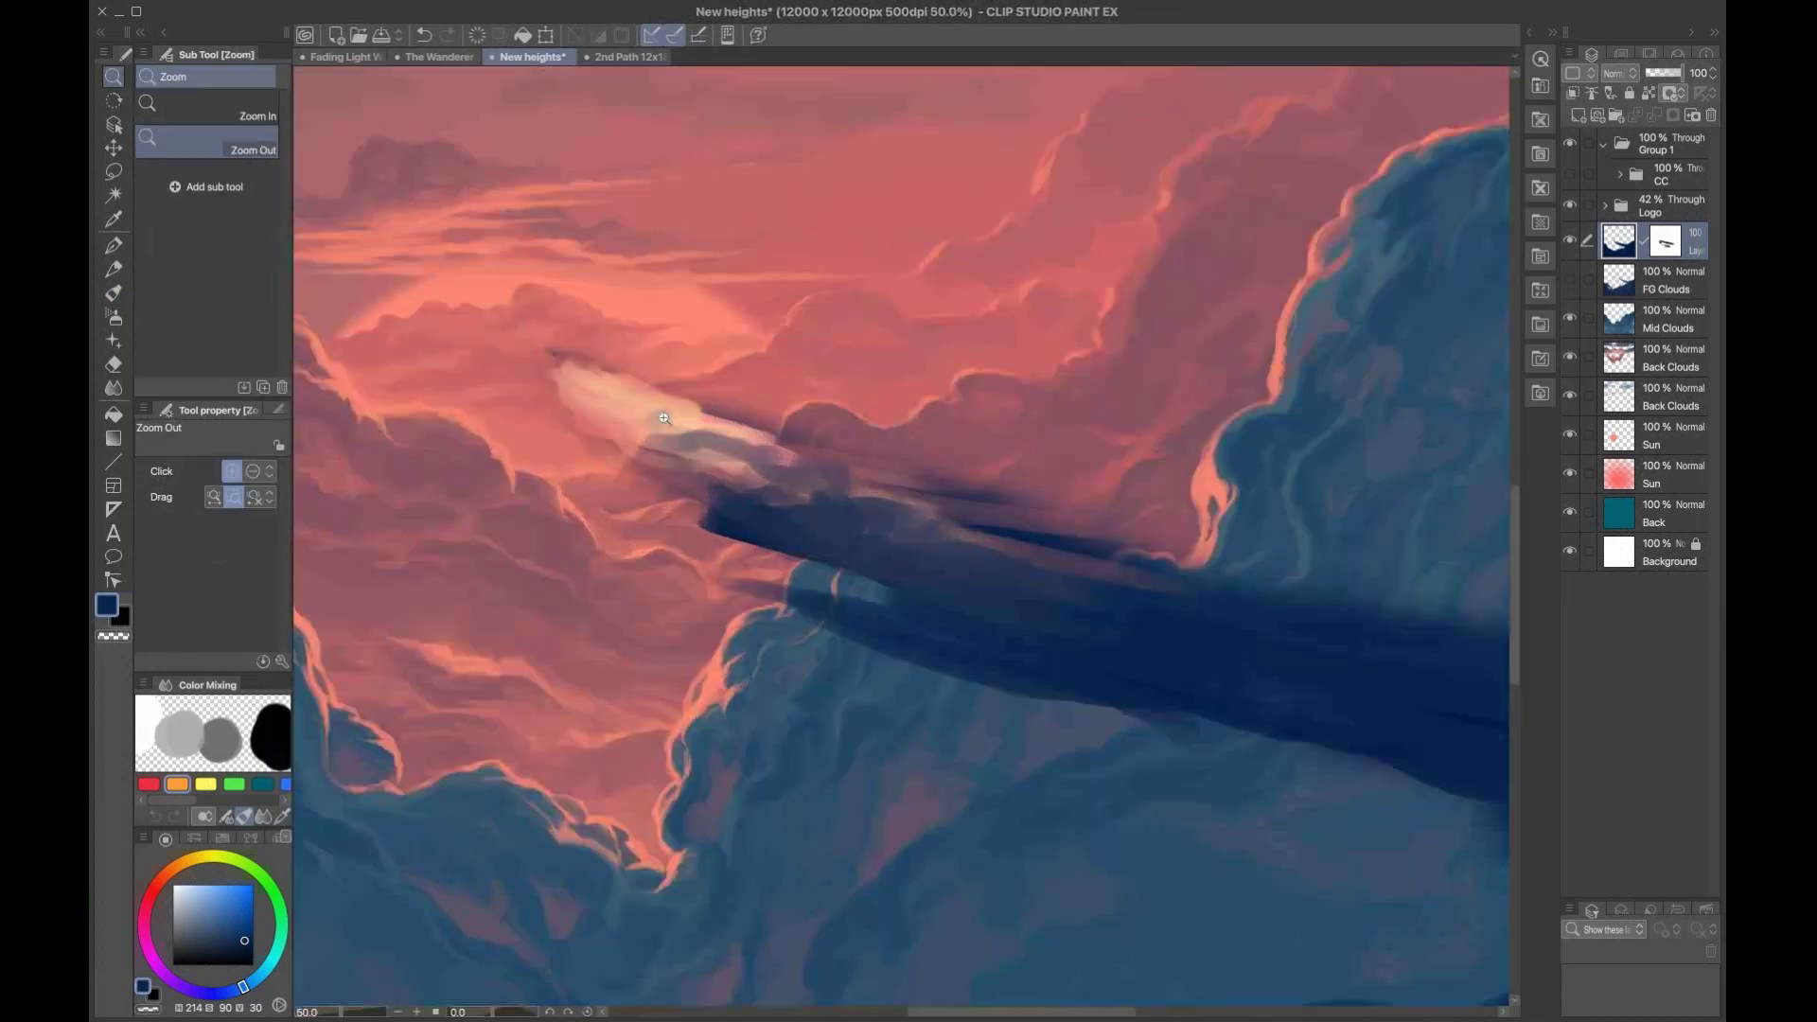
{"action": "left_click", "coordinate": [584, 377], "text": "alt"}
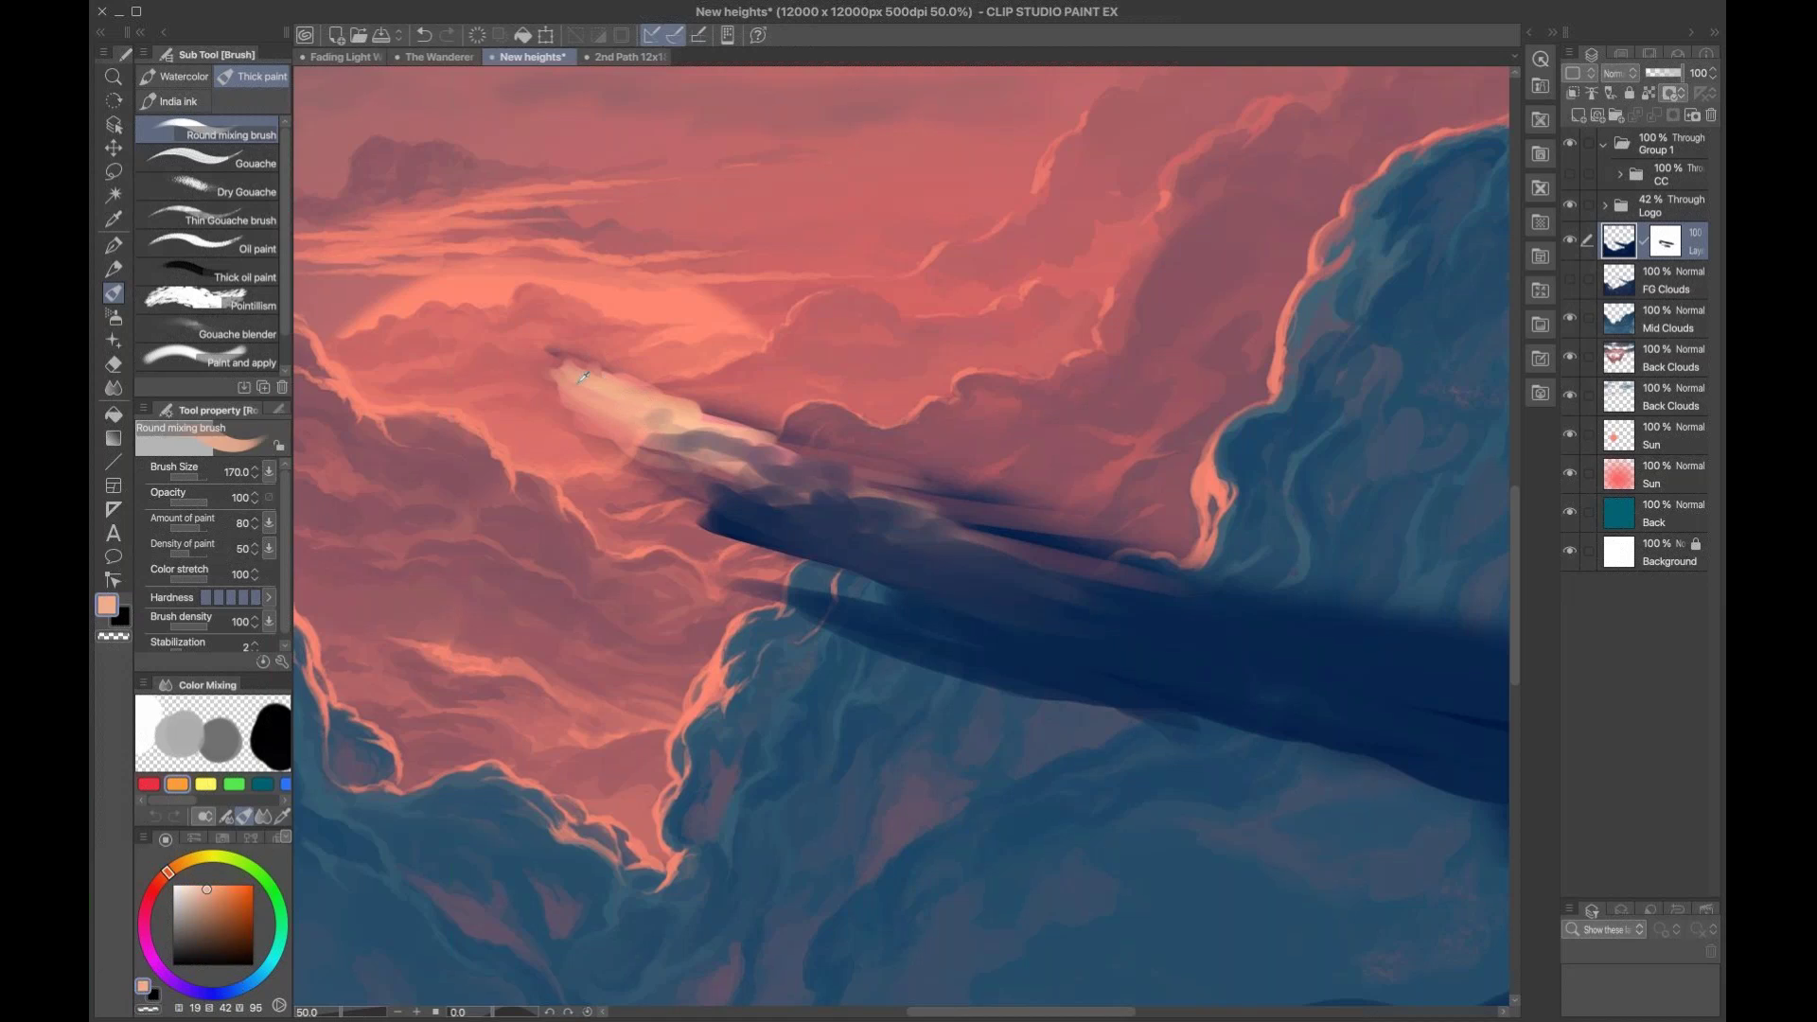
{"action": "left_click", "coordinate": [192, 884]}
{"action": "key", "text": "bracketleft"}
{"action": "key", "text": "bracketleft"}
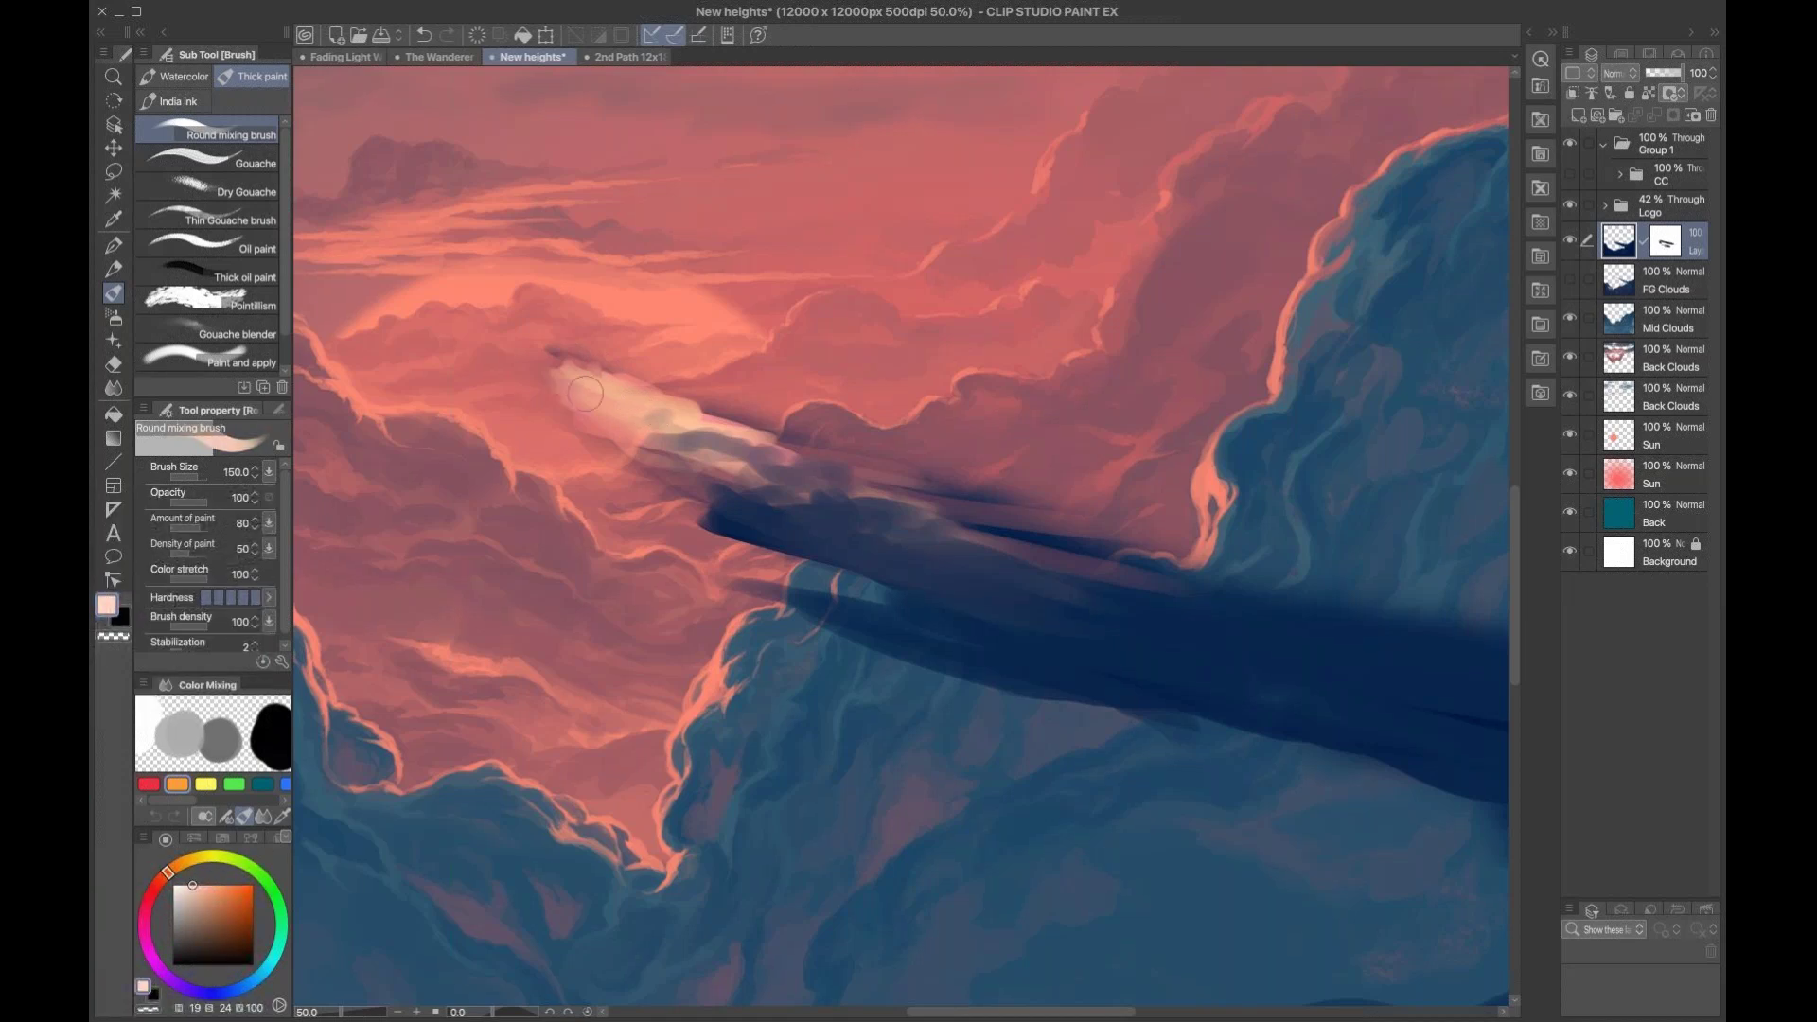
{"action": "key", "text": "bracketleft"}
{"action": "mouse_move", "coordinate": [618, 393]}
{"action": "left_mouse_down"}
{"action": "mouse_move", "coordinate": [582, 376]}
{"action": "mouse_move", "coordinate": [582, 396]}
{"action": "mouse_move", "coordinate": [579, 371]}
{"action": "mouse_move", "coordinate": [570, 388]}
{"action": "left_mouse_up"}
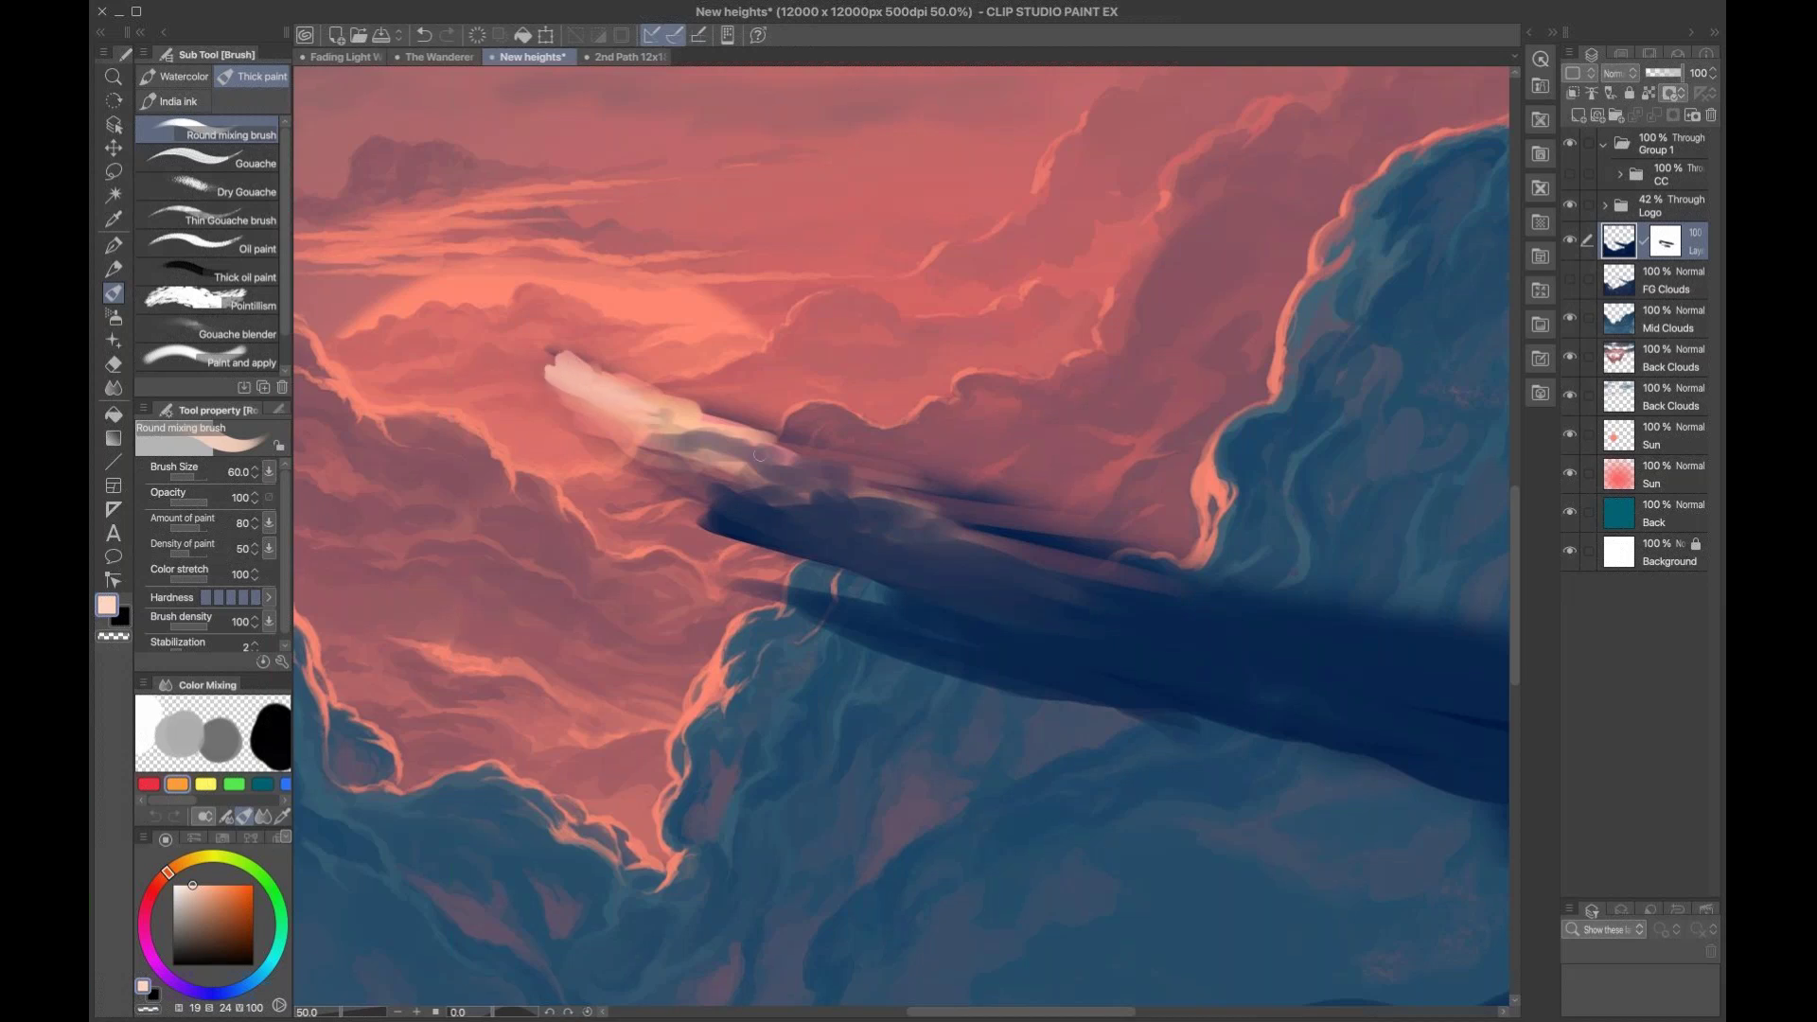
Step: Clean up the rough edges around the streak's tip with the Hard eraser at size 170
{"action": "scroll", "coordinate": [625, 465], "scroll_direction": "down", "scroll_amount": 2}
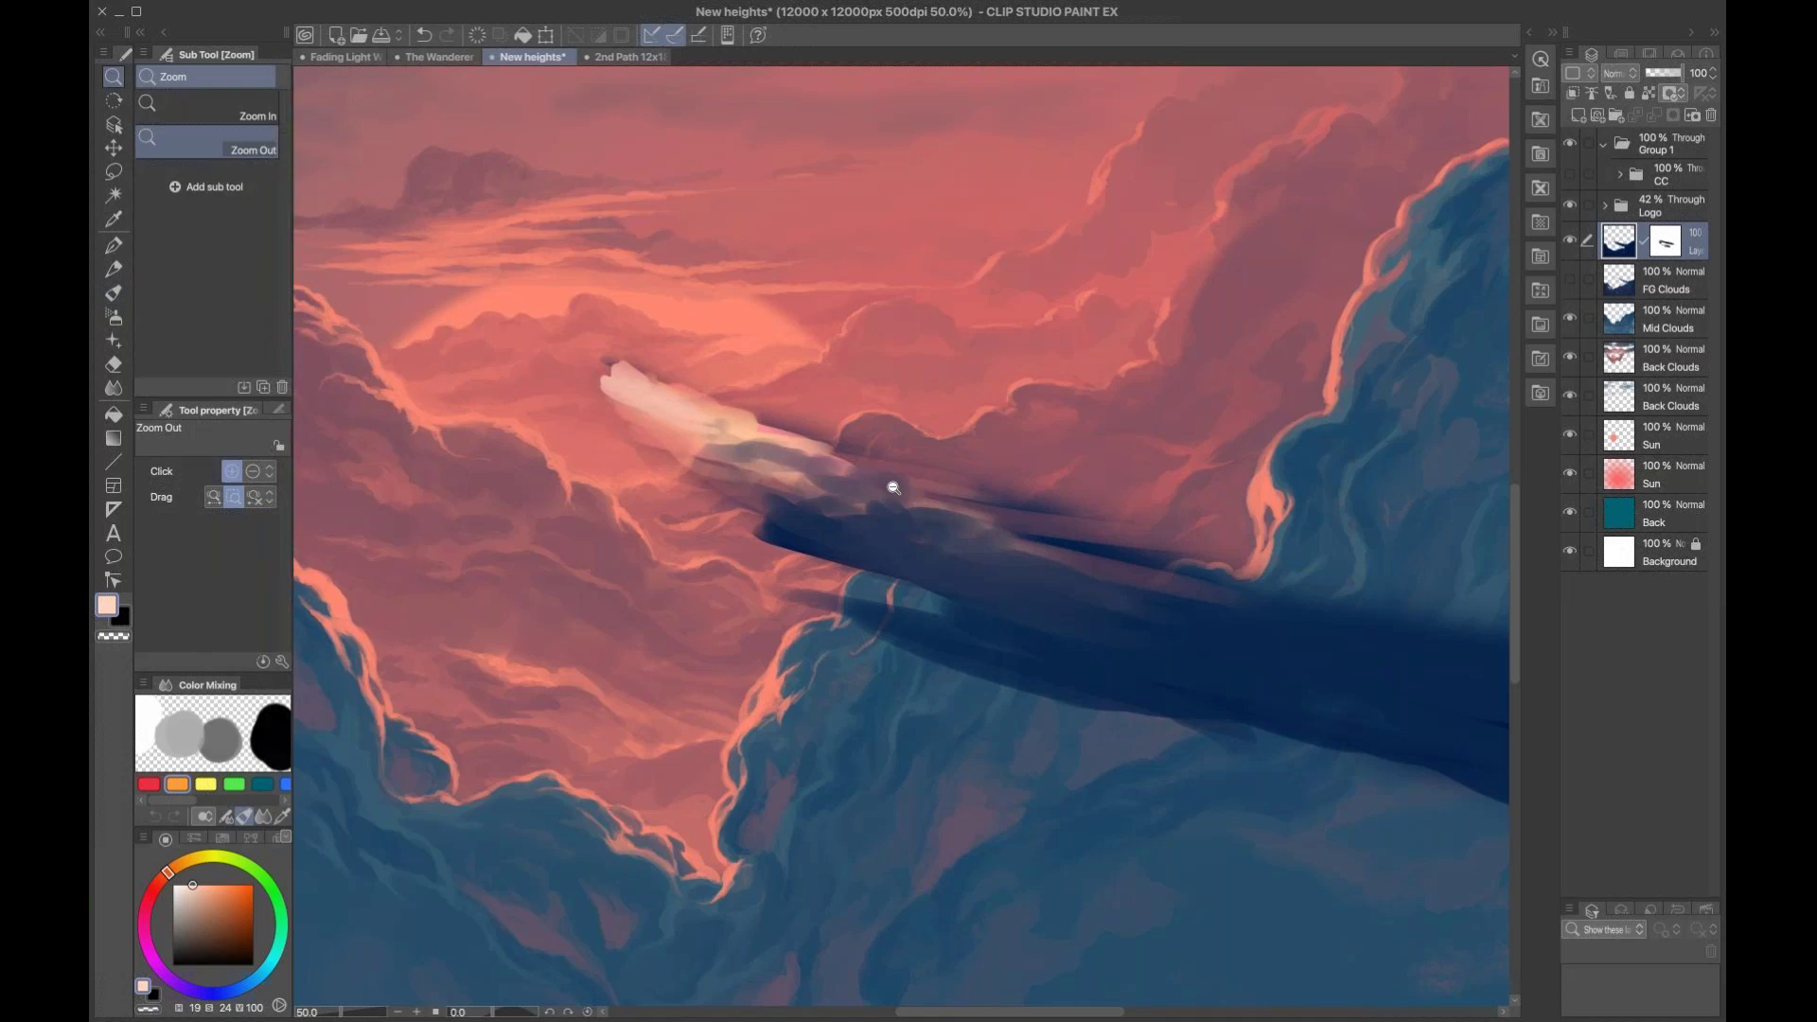
{"action": "left_click", "coordinate": [894, 492], "text": "alt"}
{"action": "left_click", "coordinate": [903, 498]}
{"action": "scroll", "coordinate": [835, 484], "scroll_direction": "up", "scroll_amount": 1}
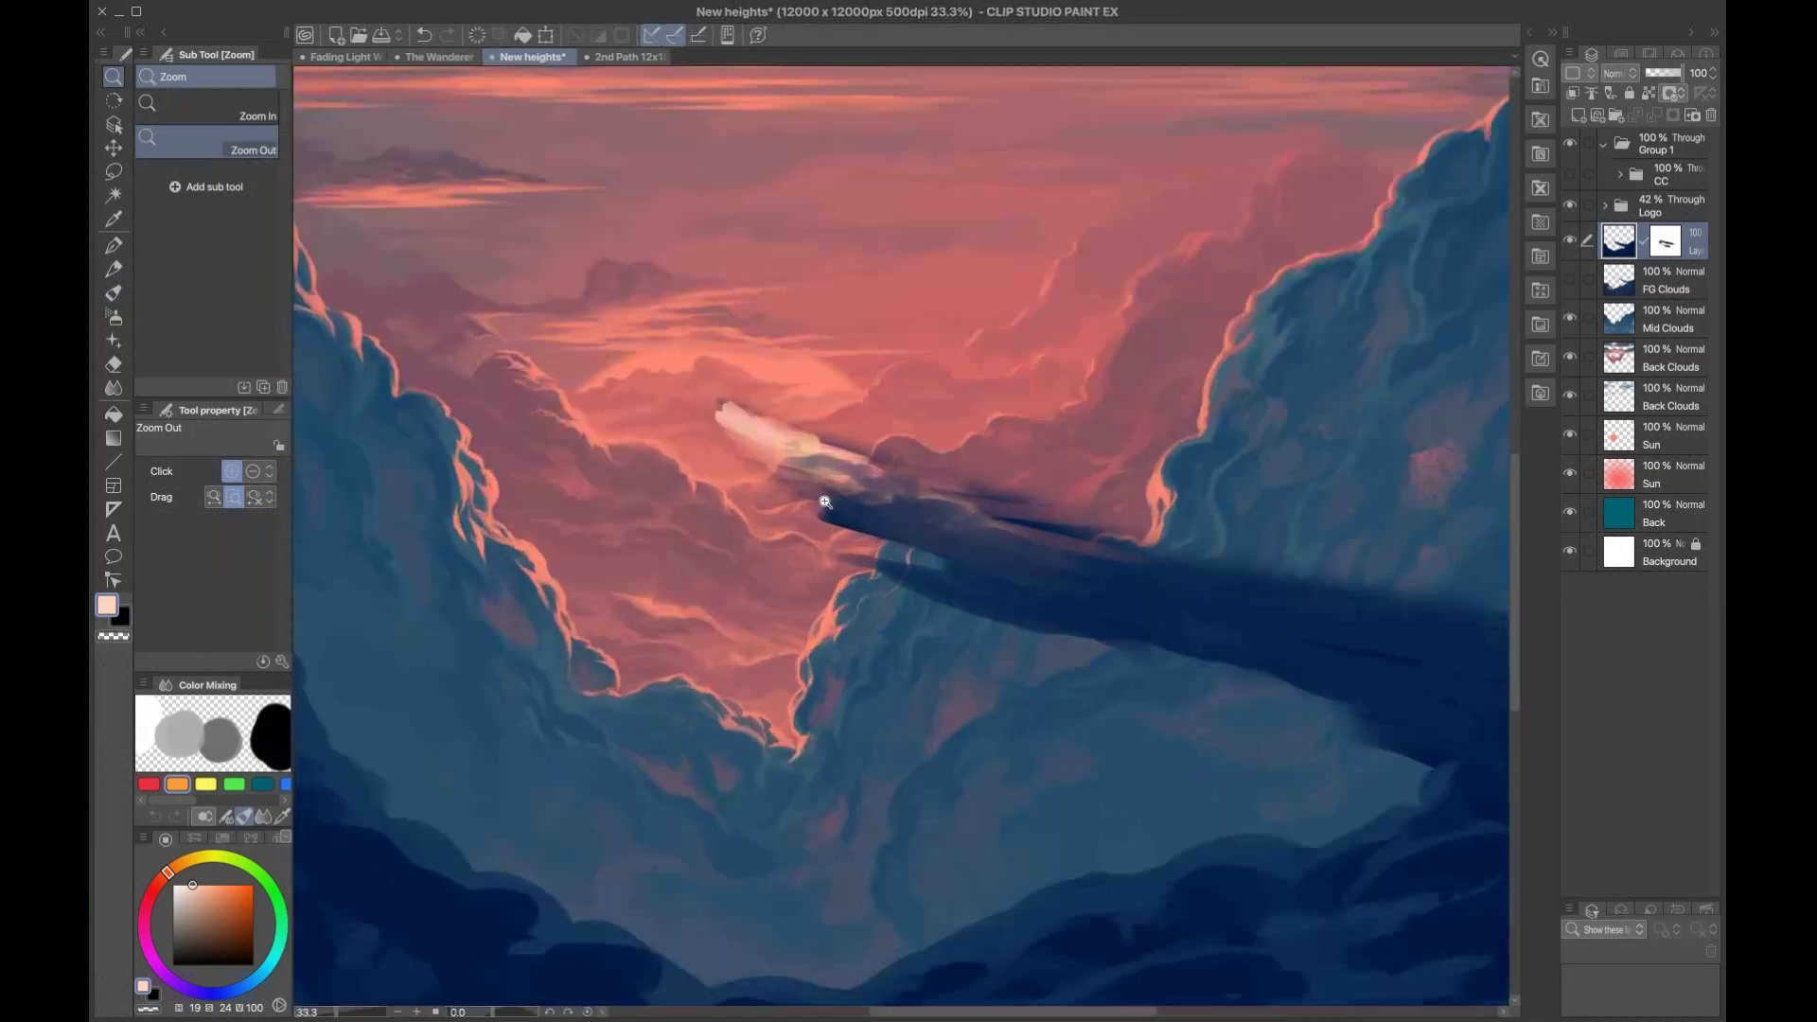
{"action": "key", "text": "b"}
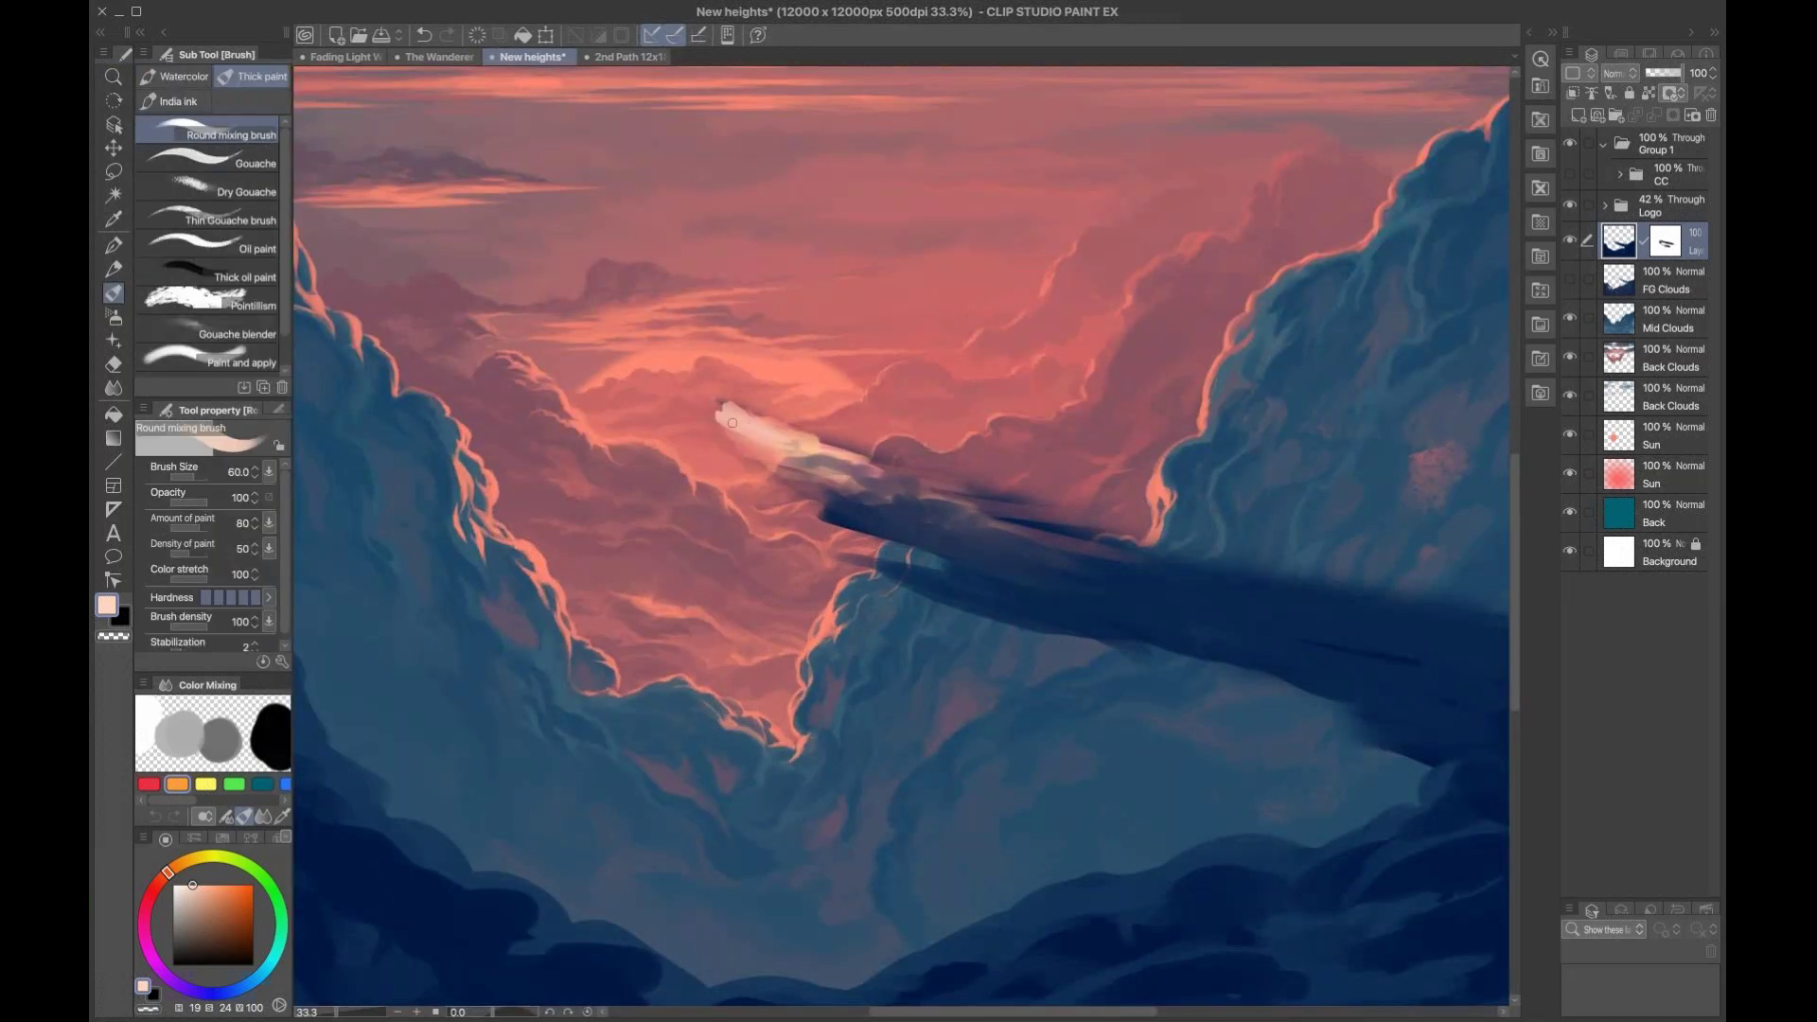
{"action": "key", "text": "e"}
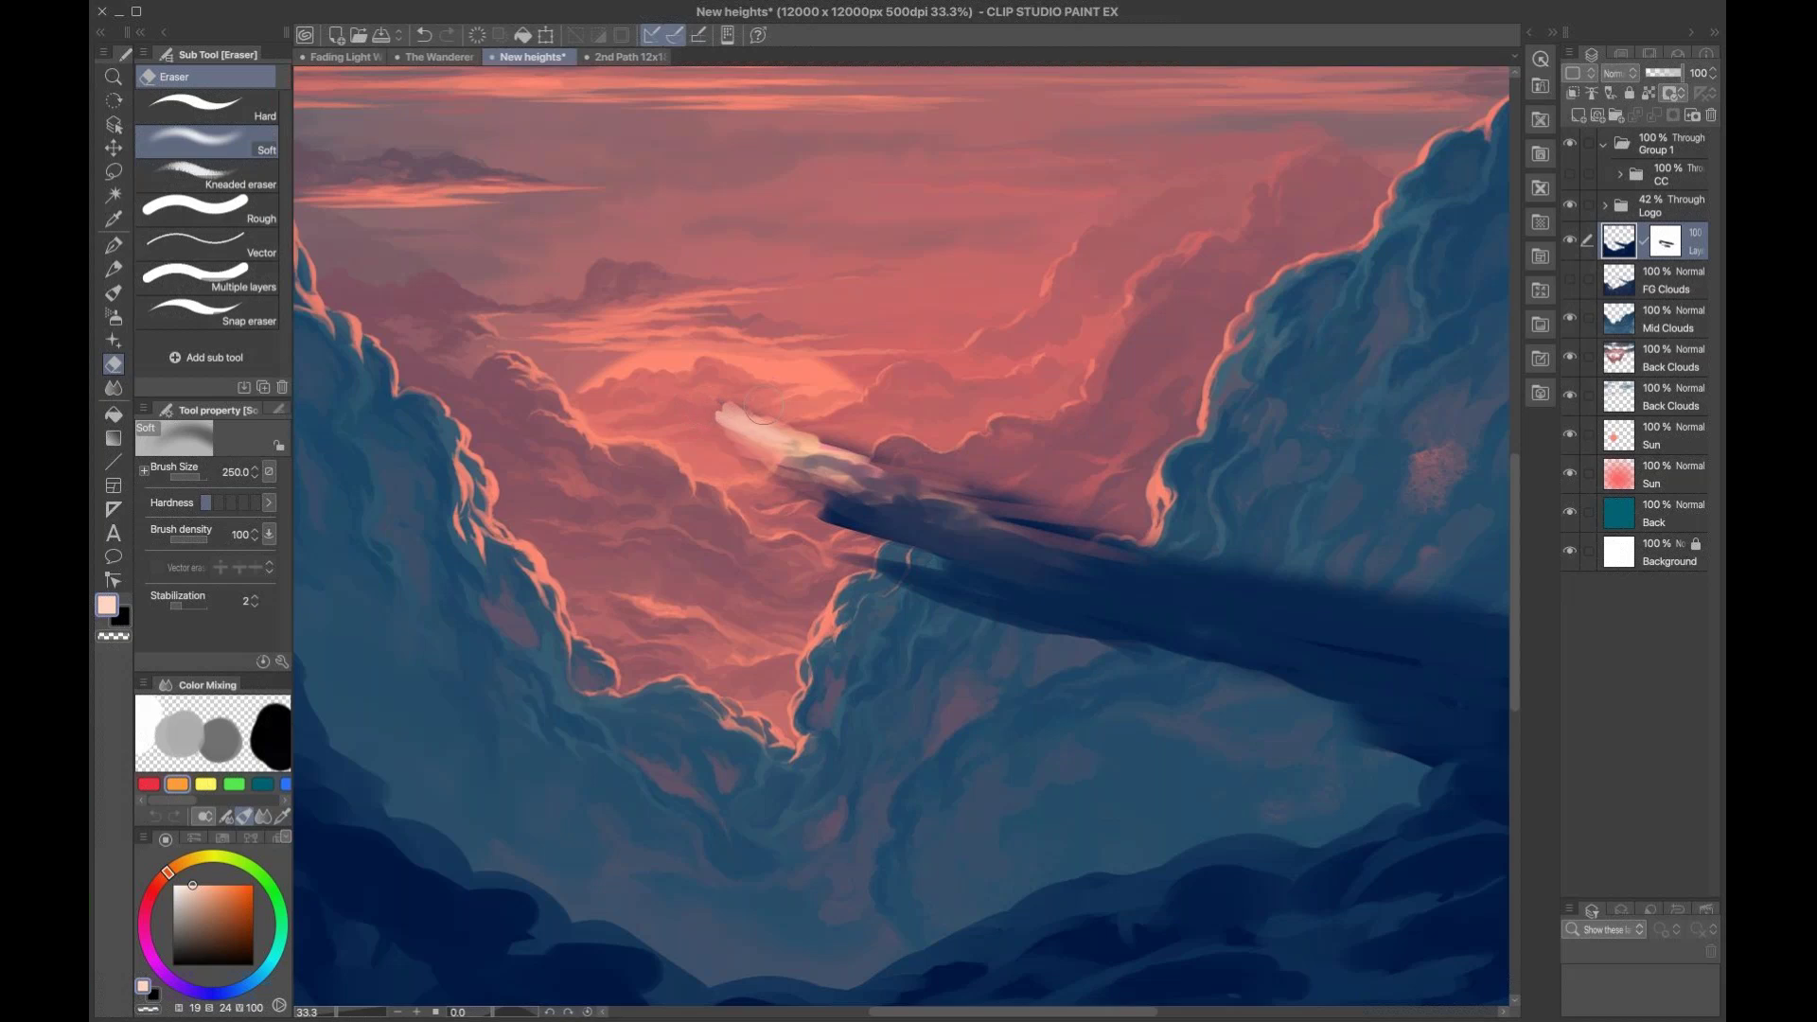
{"action": "left_click", "coordinate": [189, 110]}
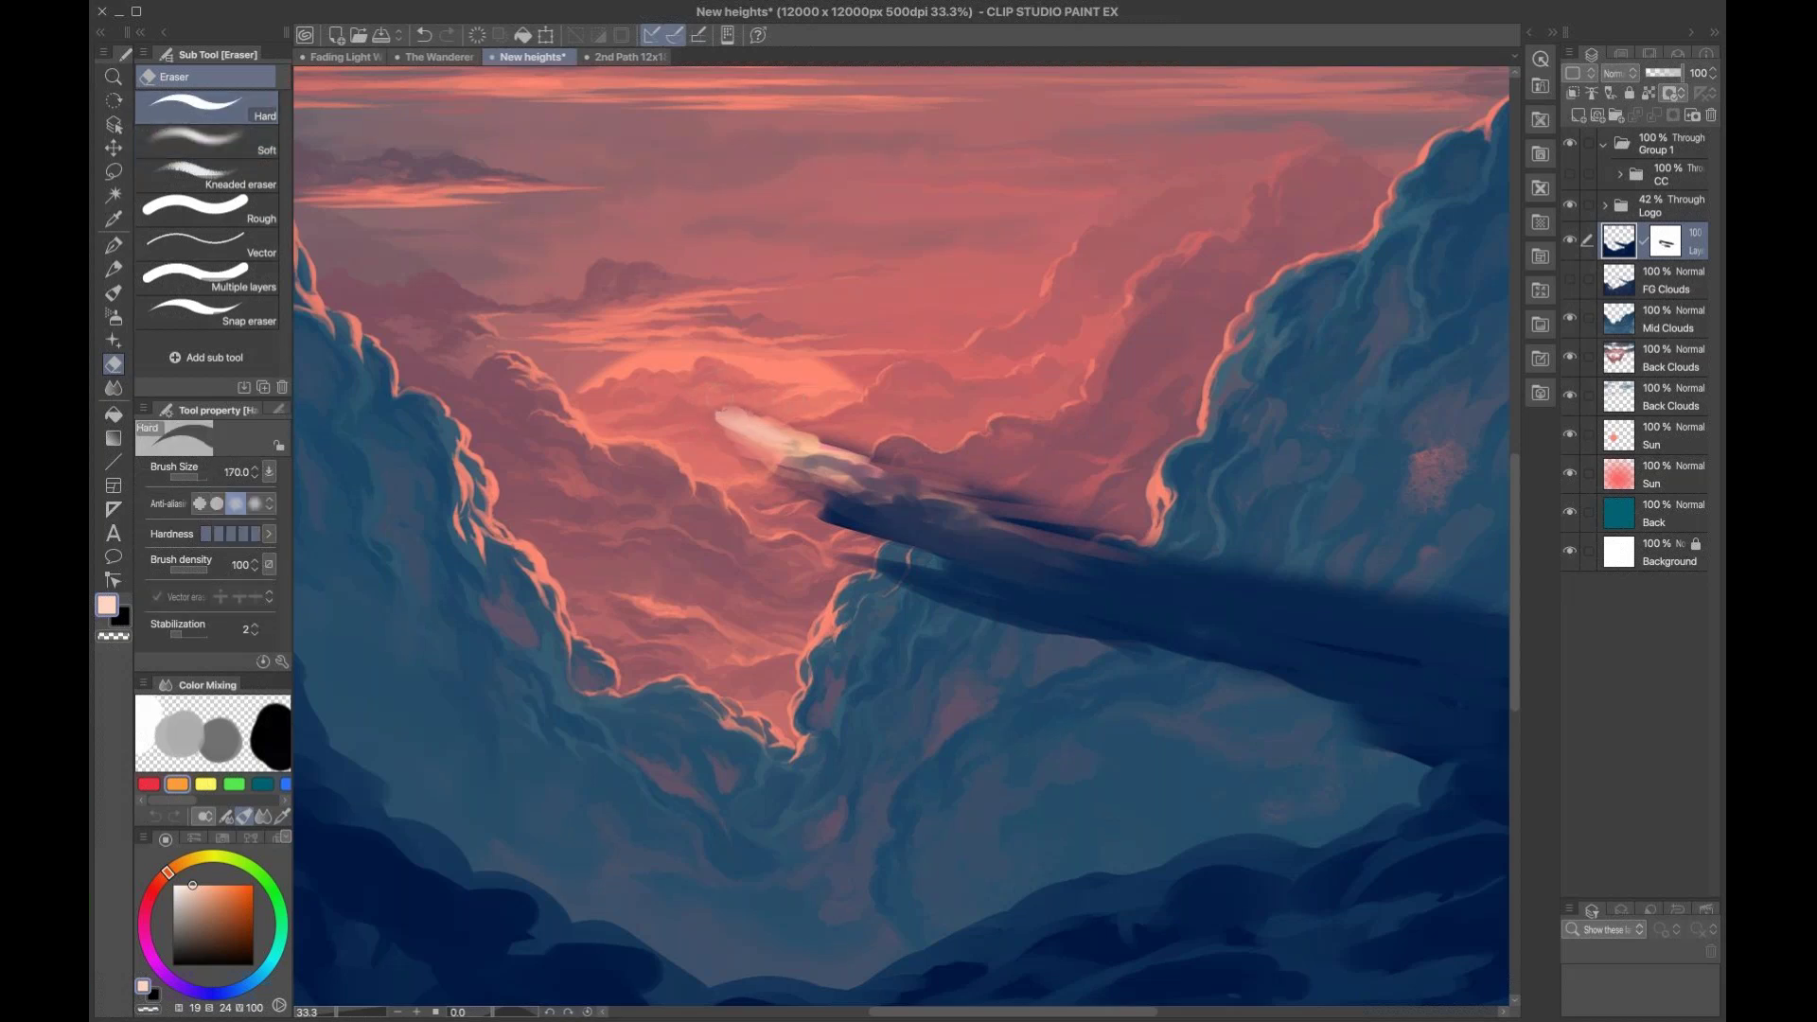
{"action": "left_click_drag", "start_coordinate": [714, 431], "coordinate": [791, 468]}
Step: View the whole painting and compare it with and without the new foreground layer
{"action": "key", "text": "/"}
{"action": "scroll", "coordinate": [1075, 495], "scroll_direction": "down", "scroll_amount": 9}
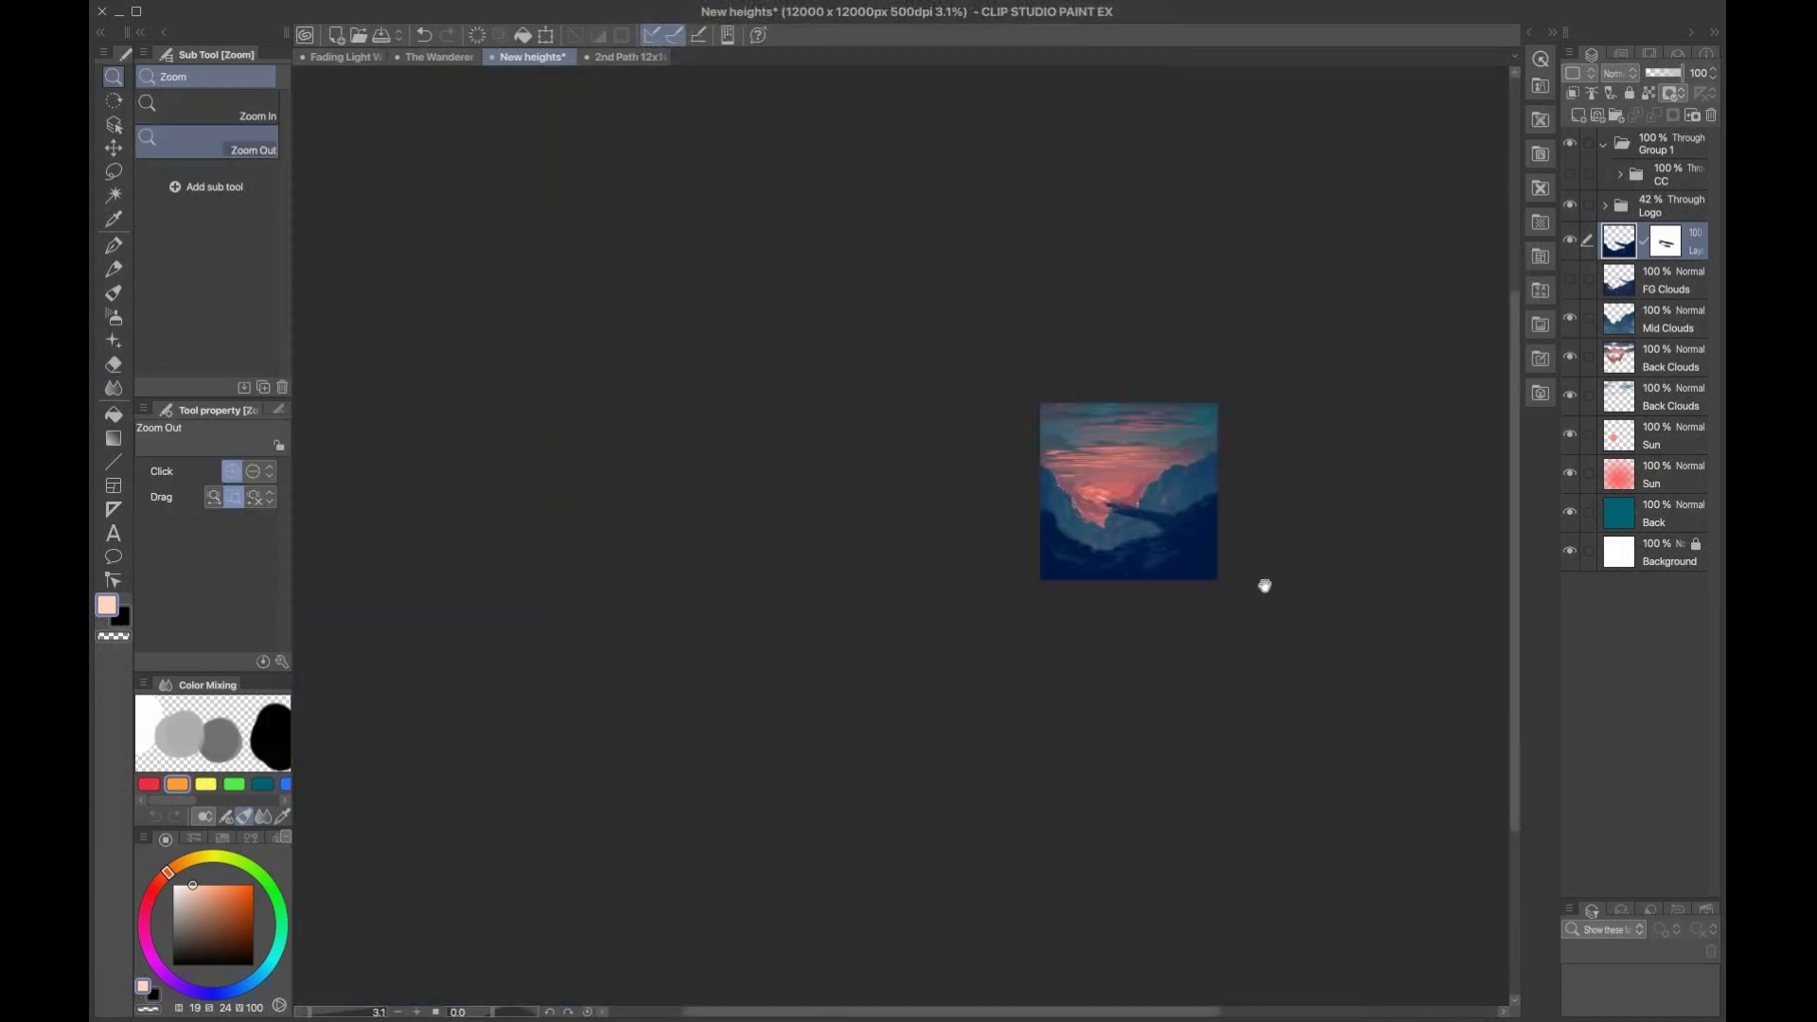
{"action": "scroll", "coordinate": [1098, 545], "scroll_direction": "up", "scroll_amount": 4}
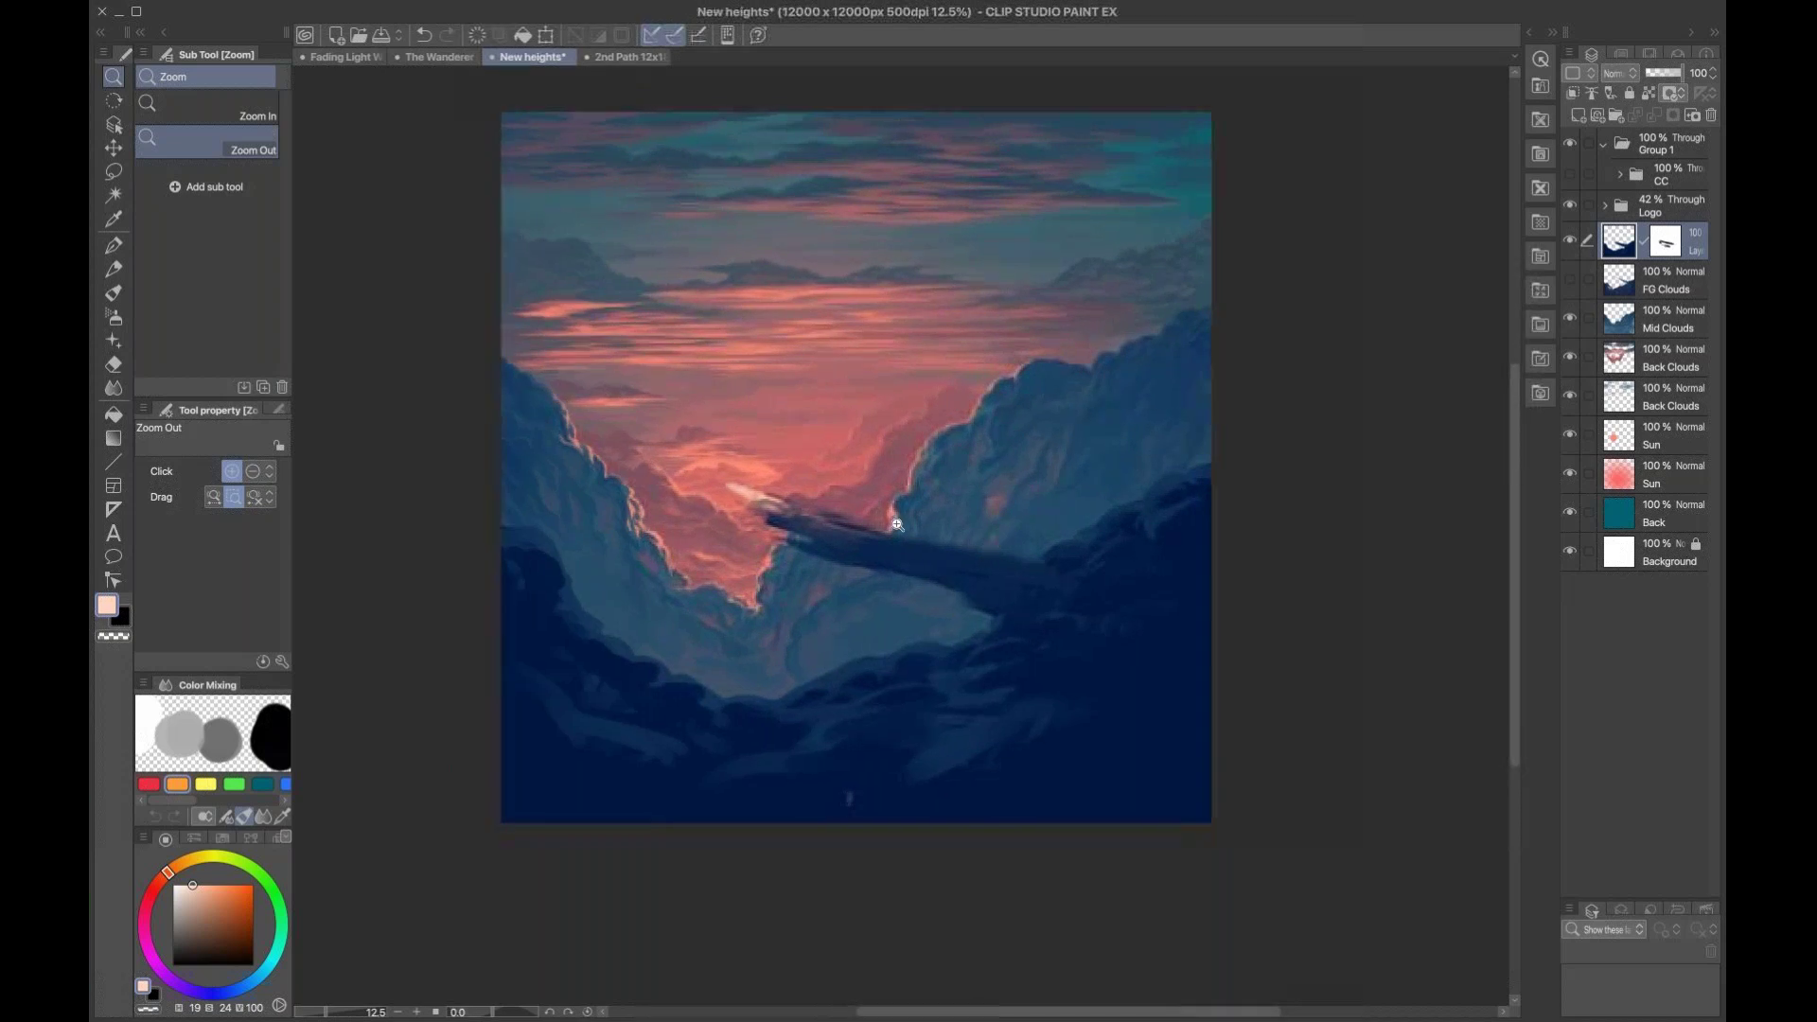
{"action": "scroll", "coordinate": [840, 535], "scroll_direction": "up", "scroll_amount": 1}
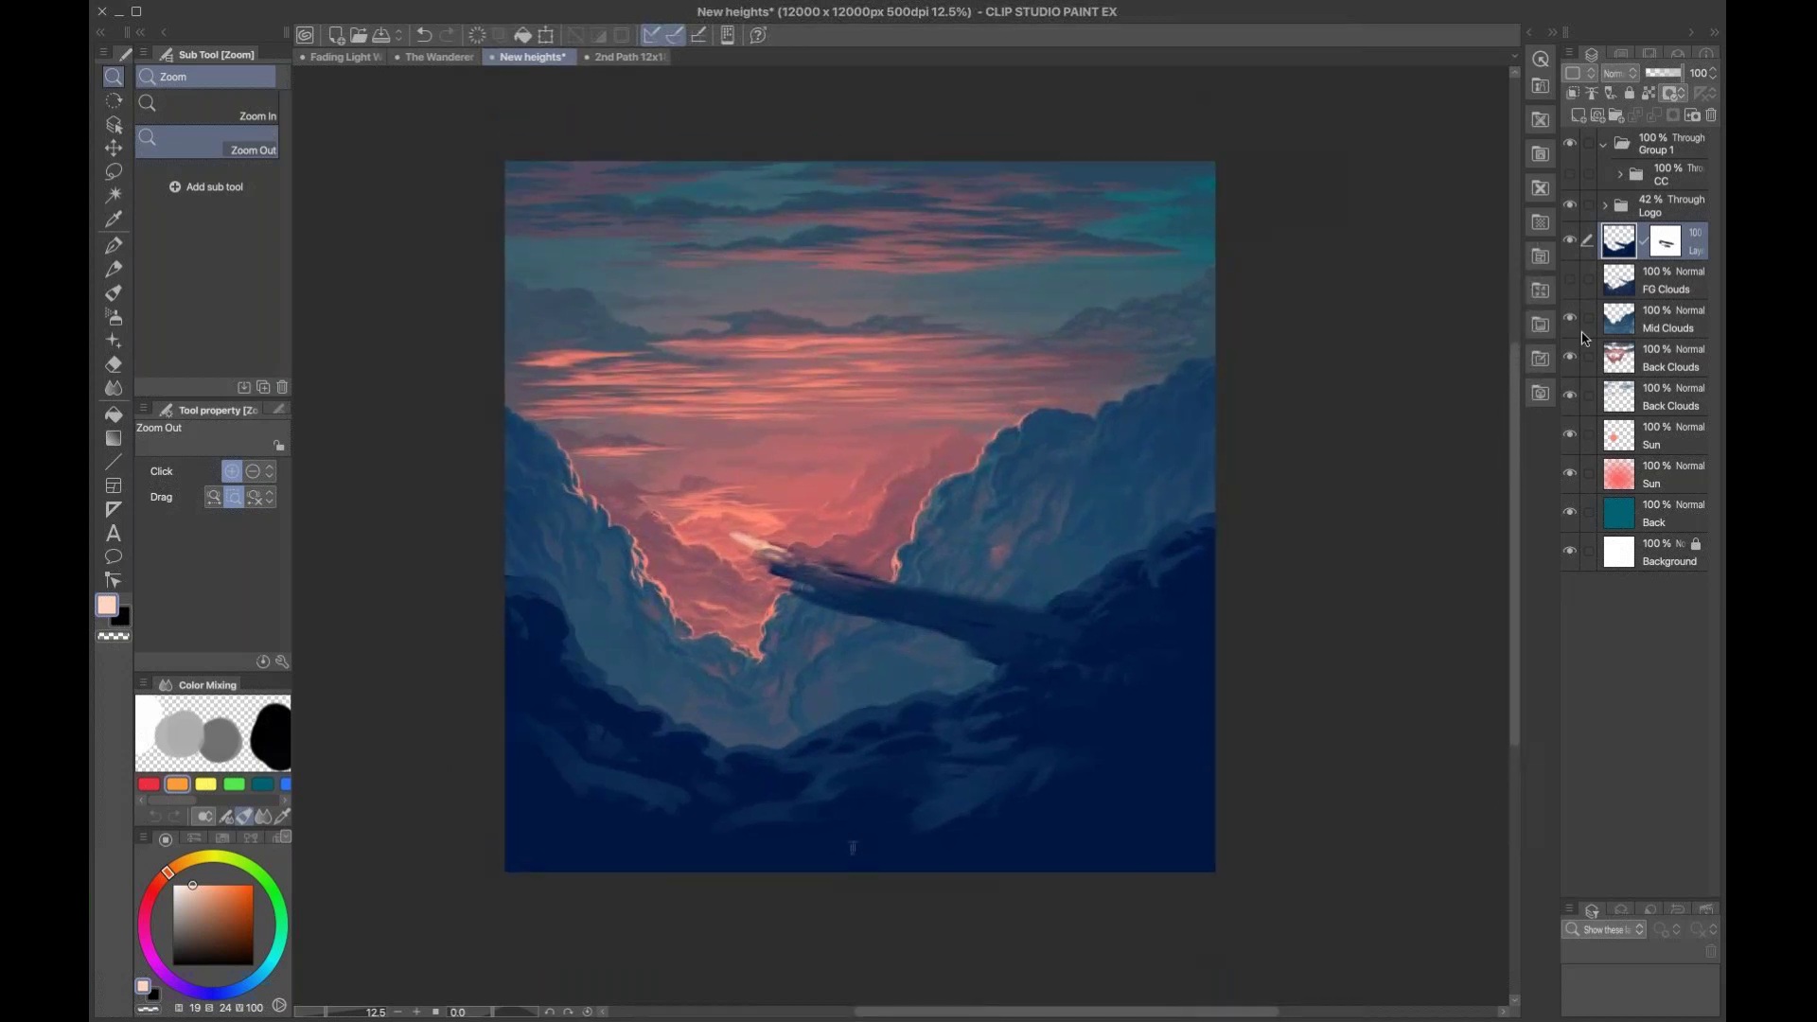
{"action": "left_click", "coordinate": [1568, 242]}
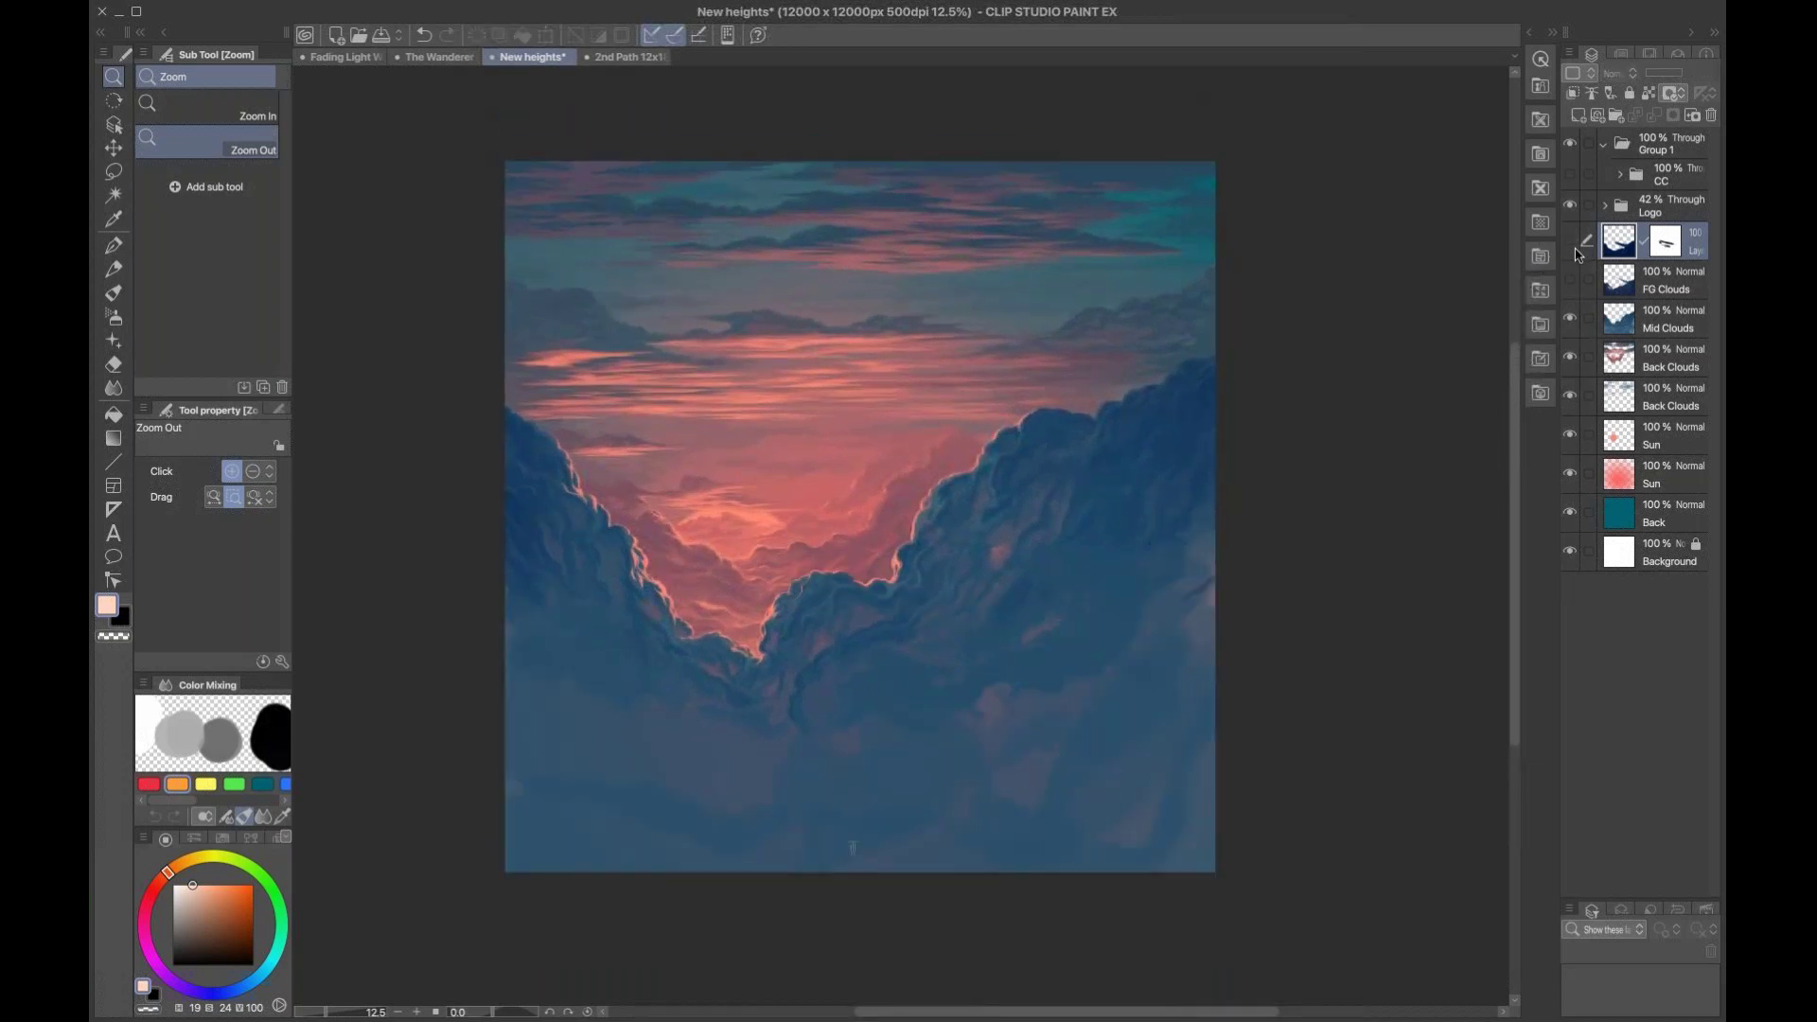
{"action": "left_click", "coordinate": [1569, 242]}
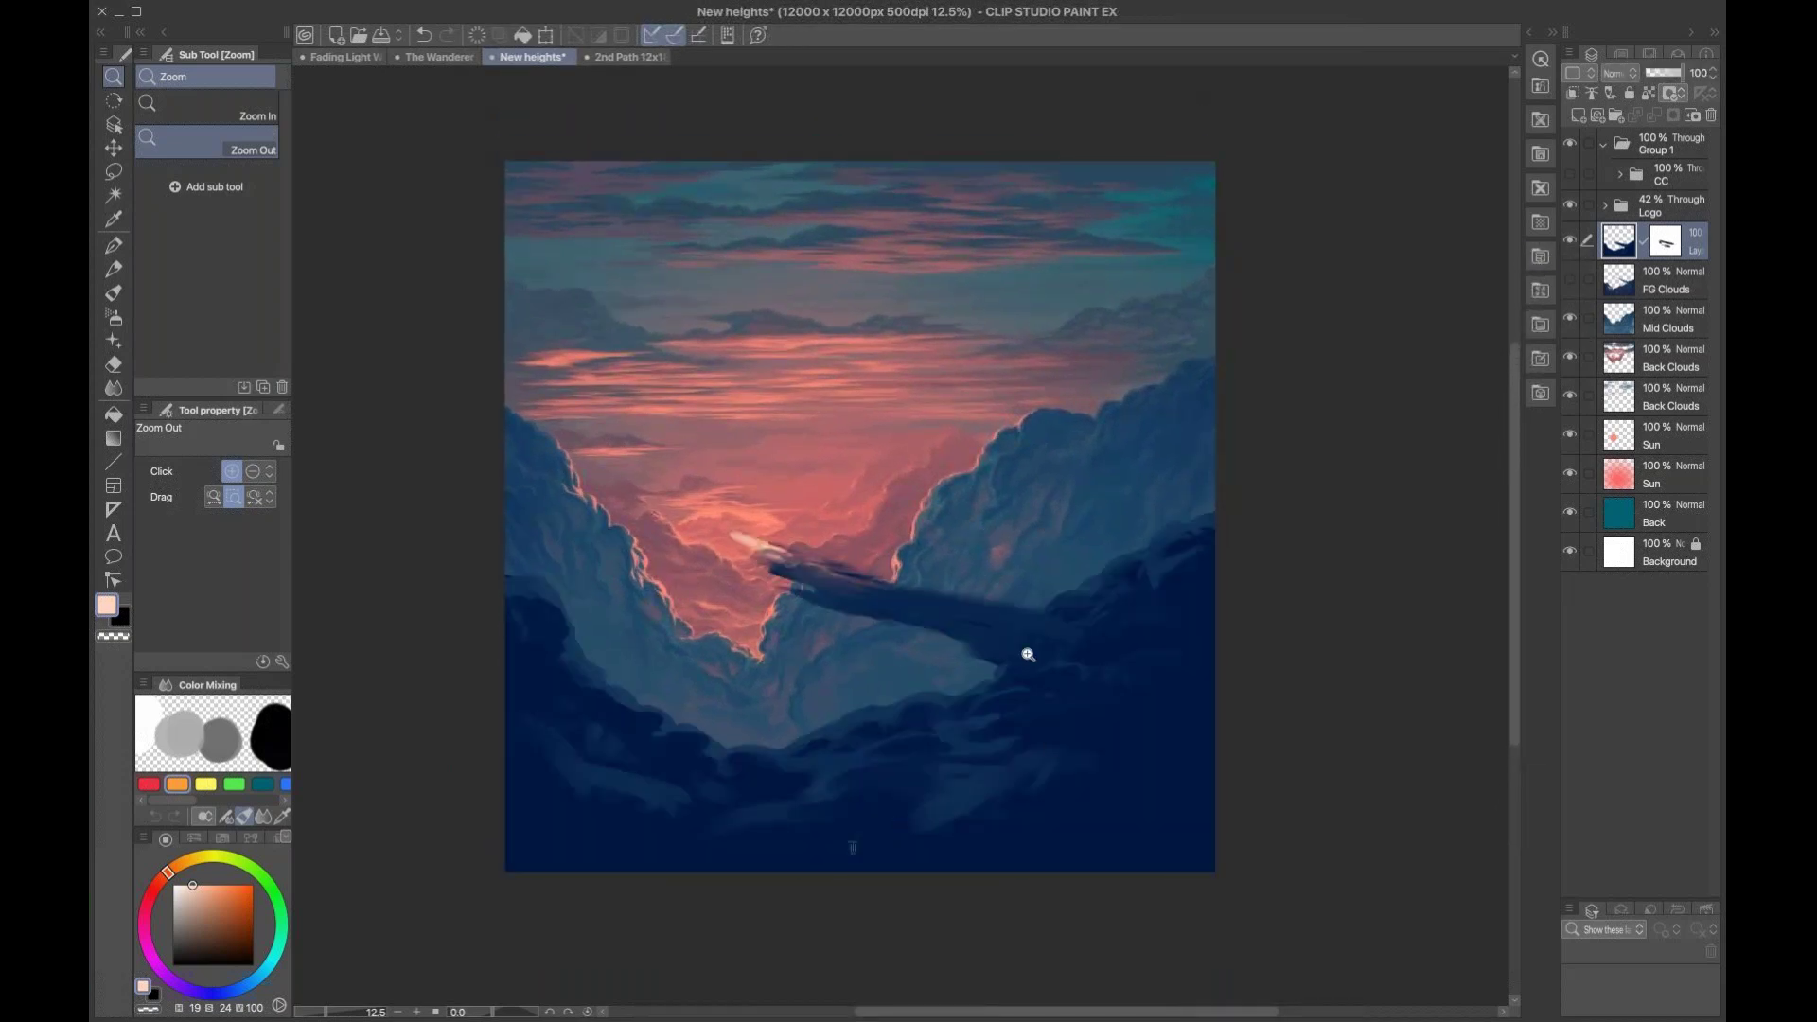
{"action": "scroll", "coordinate": [1083, 507], "scroll_direction": "up", "scroll_amount": 2}
{"action": "scroll", "coordinate": [1048, 534], "scroll_direction": "down", "scroll_amount": 2}
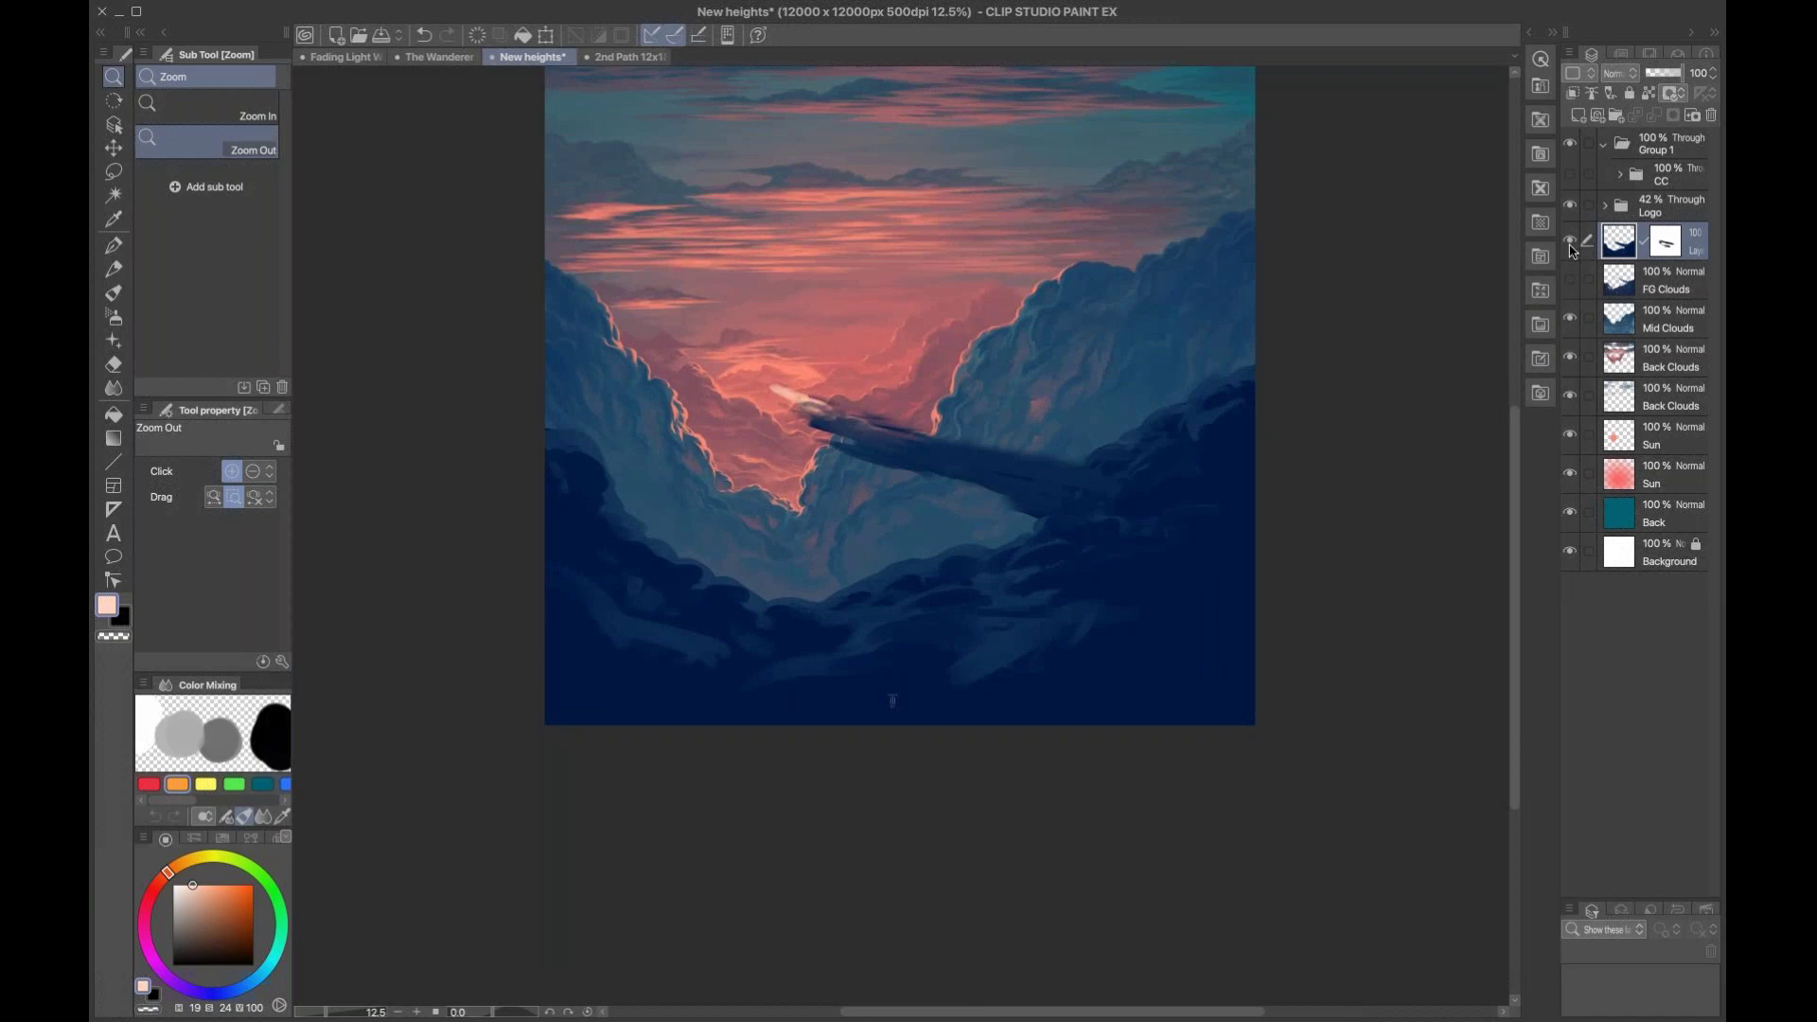
Step: Compare the new foreground layer with the finished FG Clouds layer, leaving only the new layer visible
{"action": "left_click", "coordinate": [1570, 244]}
{"action": "left_click", "coordinate": [1570, 282]}
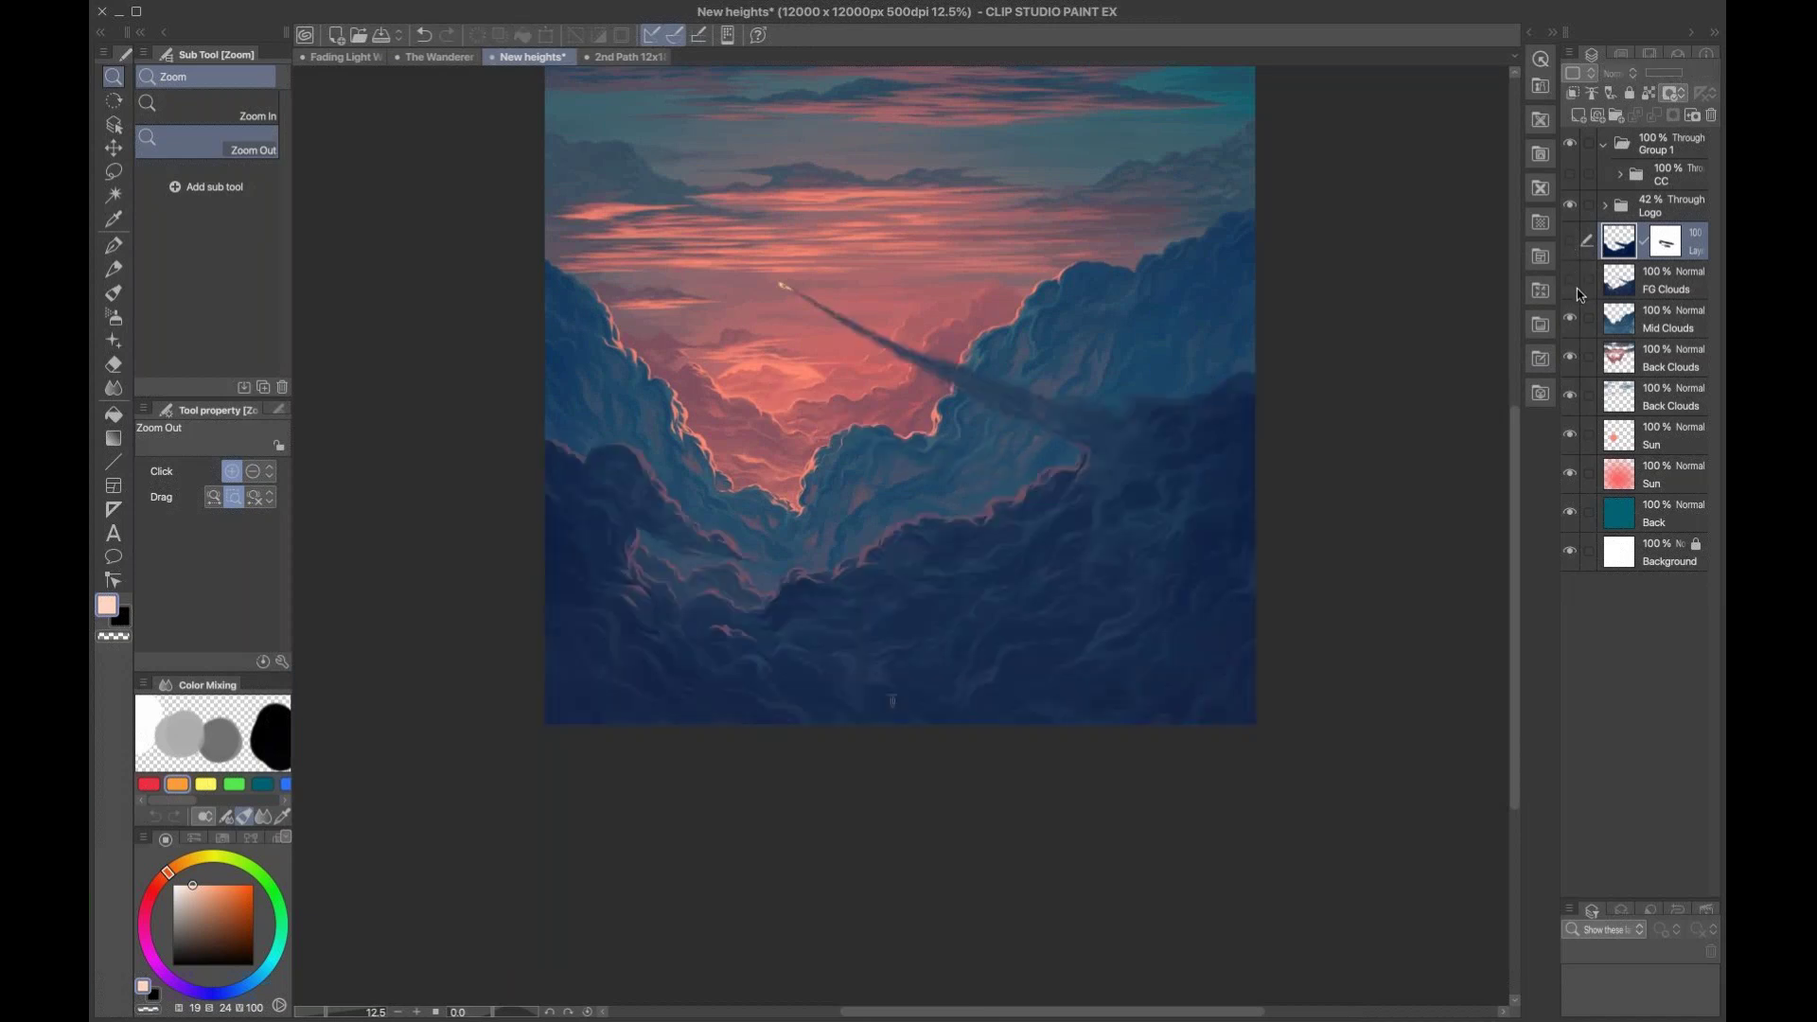
{"action": "left_click", "coordinate": [1575, 291]}
{"action": "left_click", "coordinate": [1570, 281]}
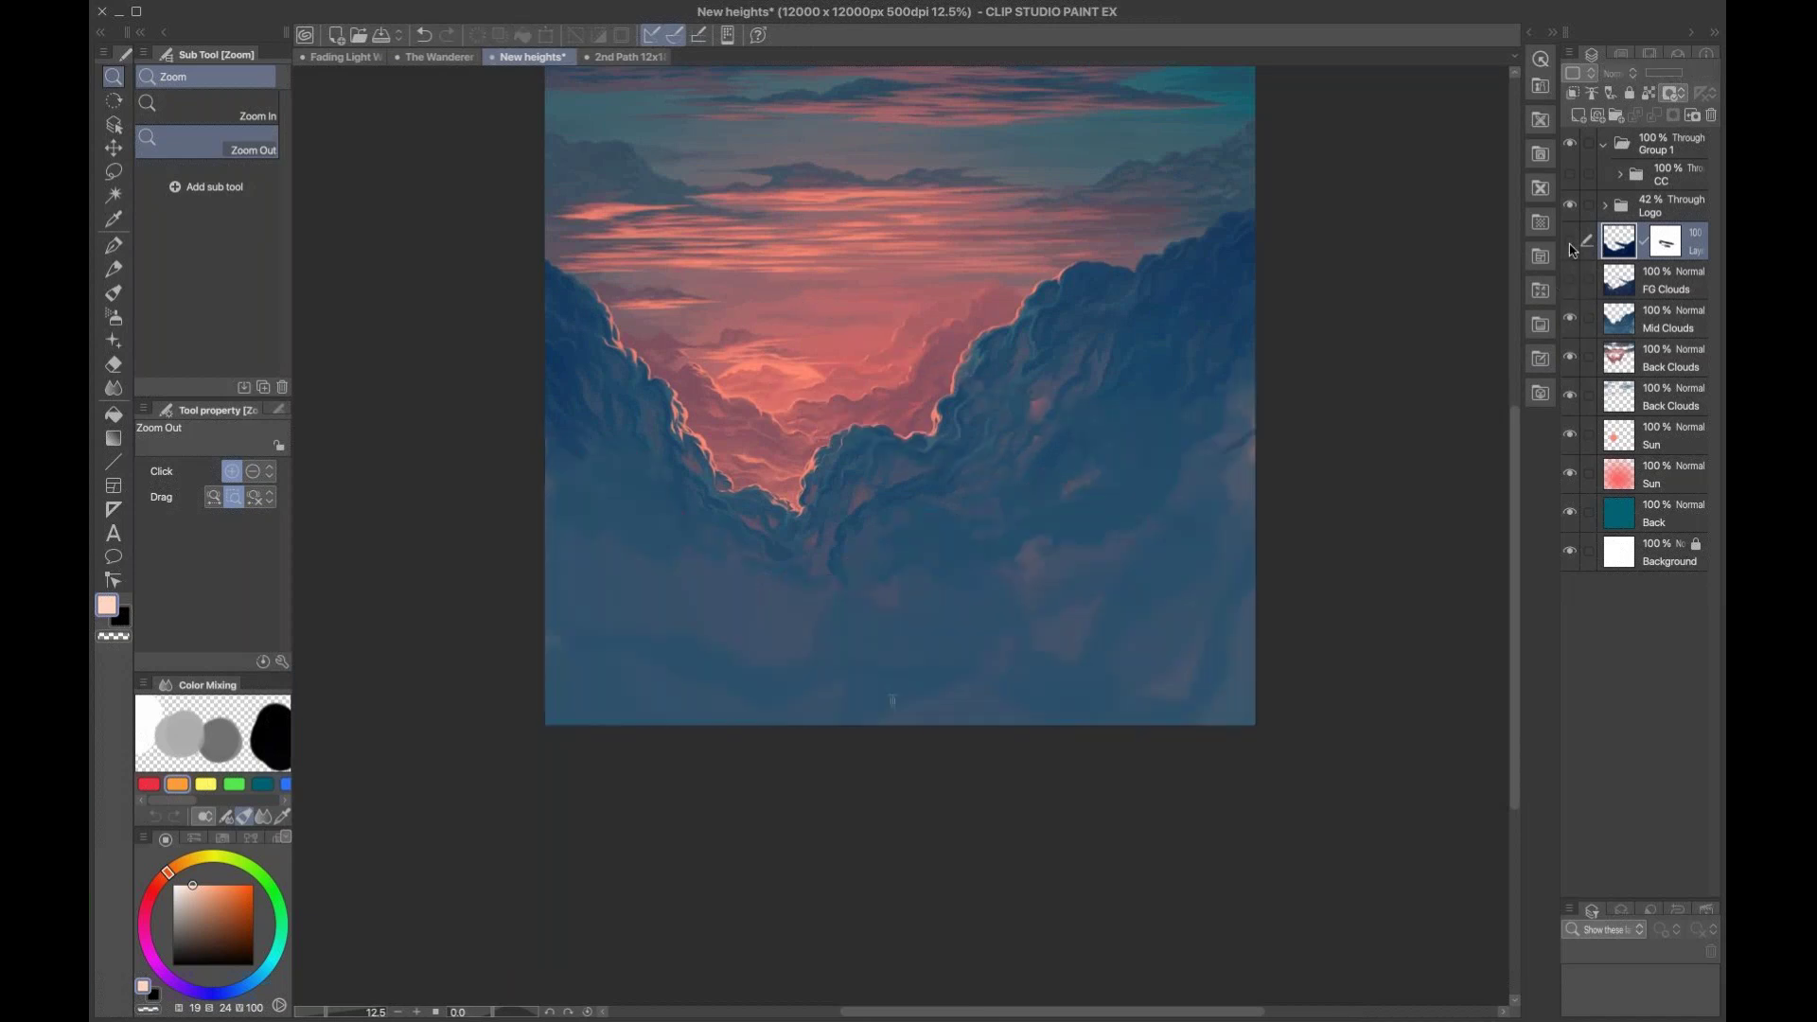
{"action": "left_click", "coordinate": [1570, 241]}
Step: Sample a muted rose from the sunset clouds and stroke it on the foreground ridge's crest with the Round mixing brush at size 60
{"action": "left_click", "coordinate": [850, 511]}
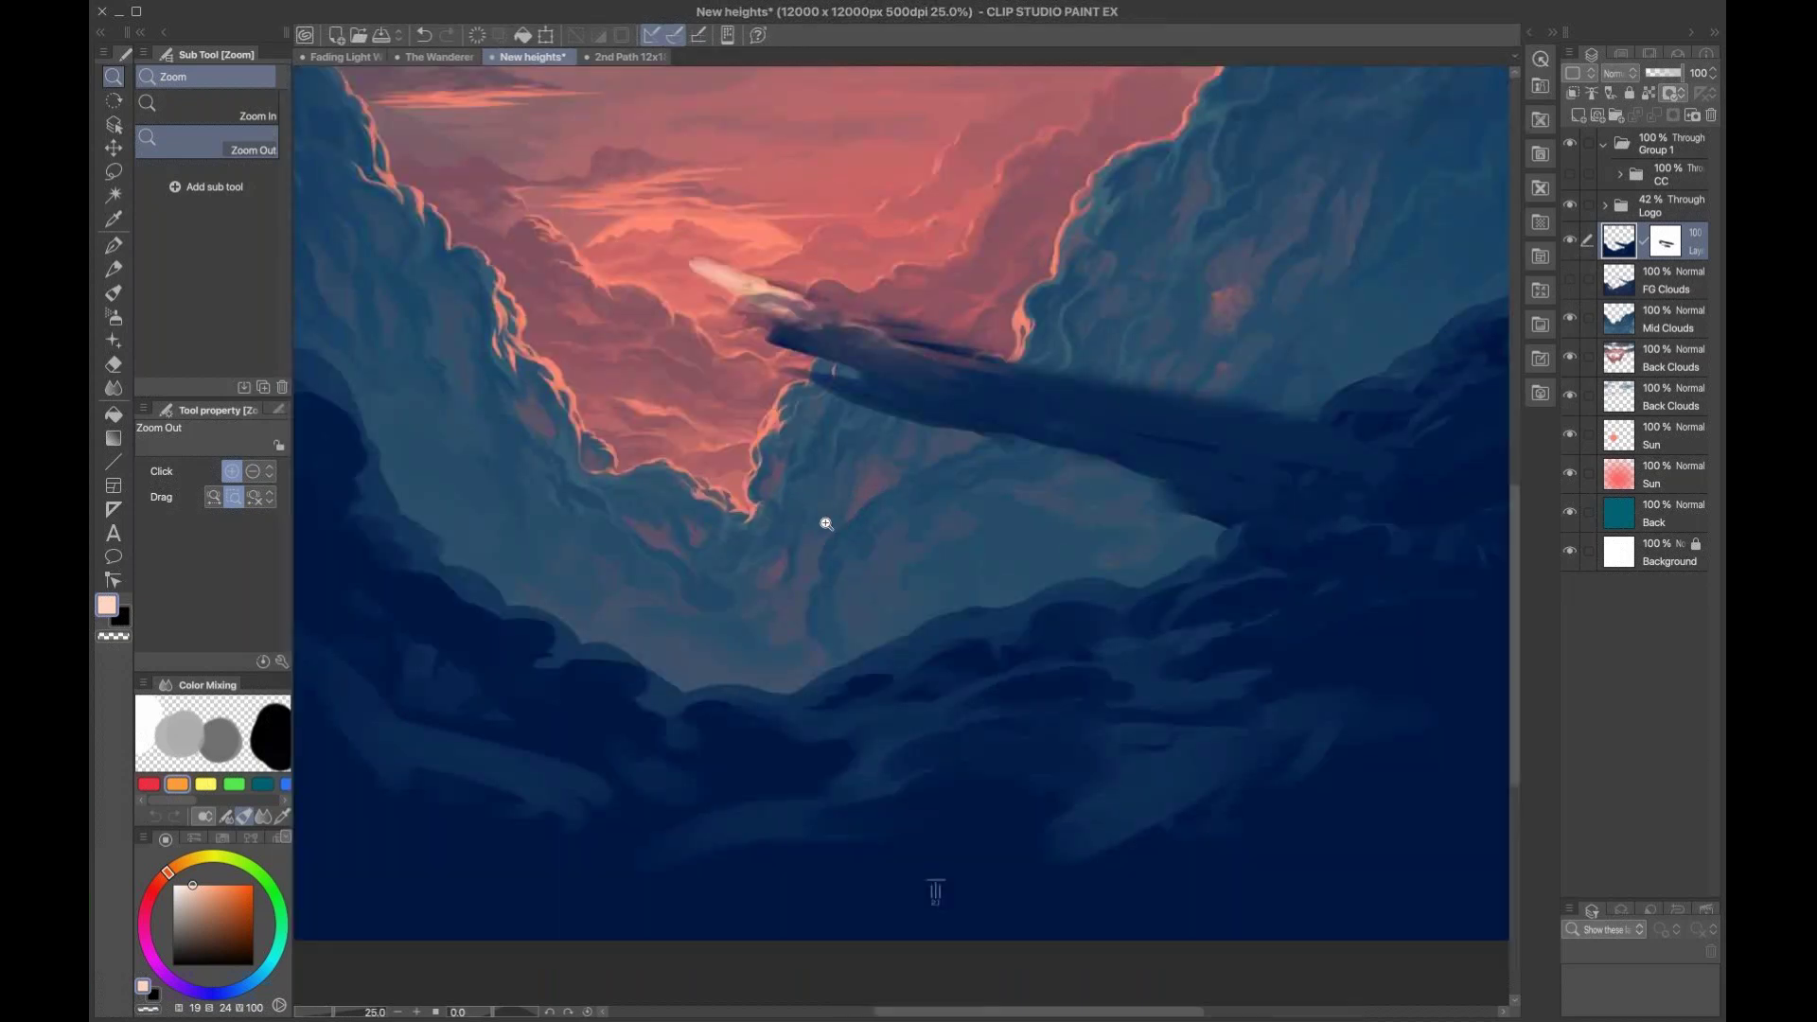
{"action": "key", "text": "b"}
{"action": "left_click", "coordinate": [651, 372], "text": "alt"}
{"action": "key", "text": "b"}
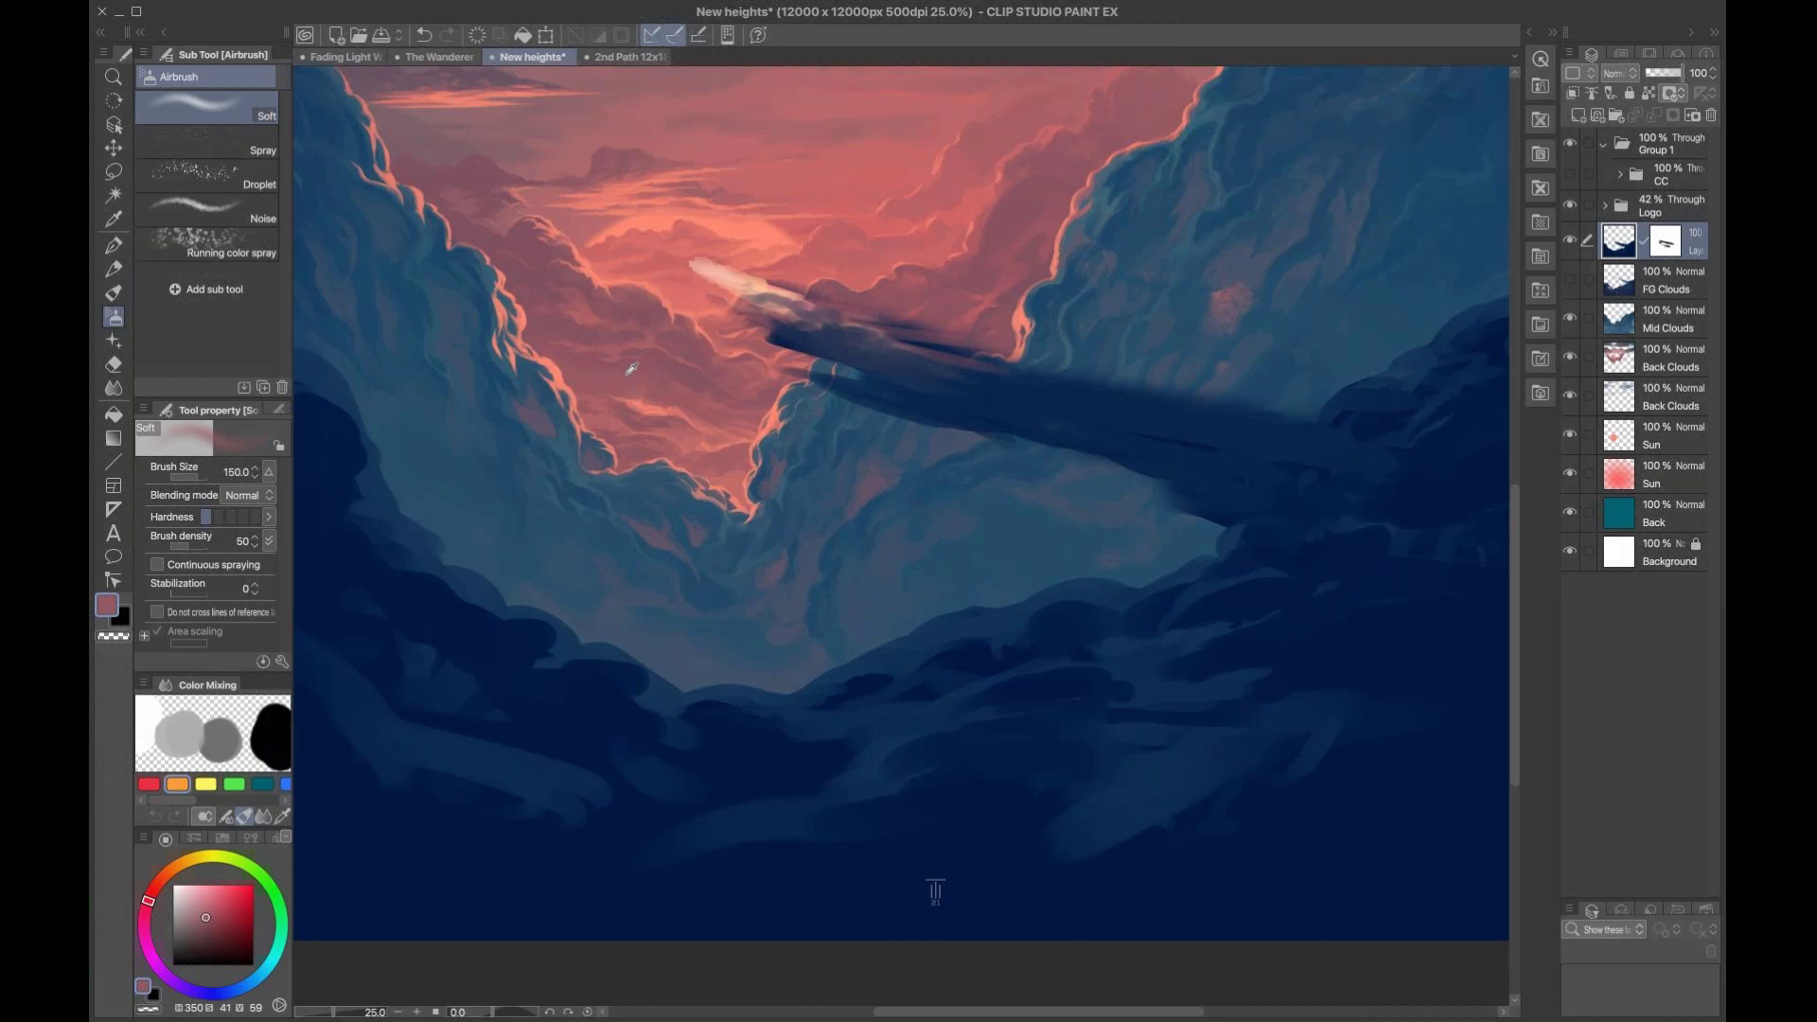
{"action": "left_click_drag", "start_coordinate": [907, 640], "coordinate": [1001, 615]}
{"action": "key", "text": "b"}
{"action": "key", "text": "b"}
{"action": "key", "text": "ctrl+z"}
{"action": "left_click_drag", "start_coordinate": [980, 609], "coordinate": [939, 625]}
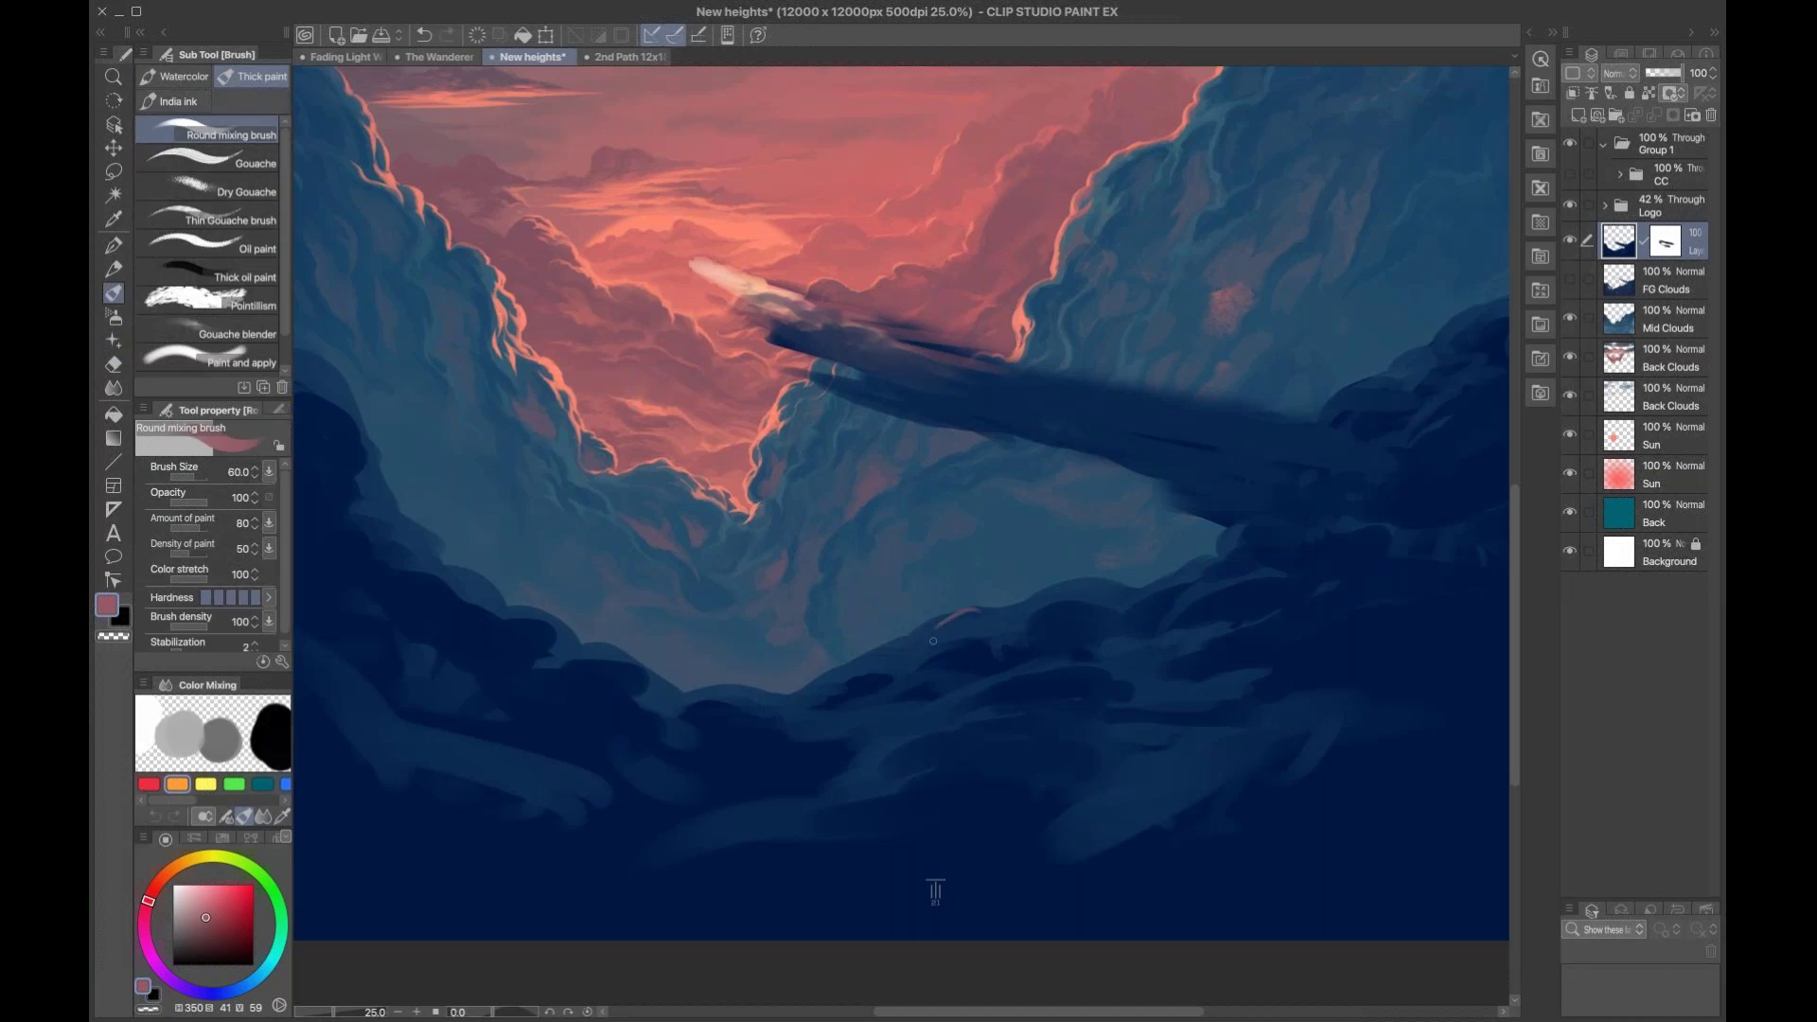
{"action": "mouse_move", "coordinate": [921, 633]}
{"action": "left_mouse_down"}
{"action": "mouse_move", "coordinate": [1023, 620]}
{"action": "mouse_move", "coordinate": [921, 635]}
{"action": "mouse_move", "coordinate": [1009, 630]}
{"action": "left_mouse_up"}
Step: Sample the blended dull violet from the ridge and paint a rim along the foreground clouds' upper edge
{"action": "left_click", "coordinate": [965, 605], "text": "alt"}
{"action": "key", "text": "bracketleft"}
{"action": "left_click_drag", "start_coordinate": [1005, 613], "coordinate": [1074, 579]}
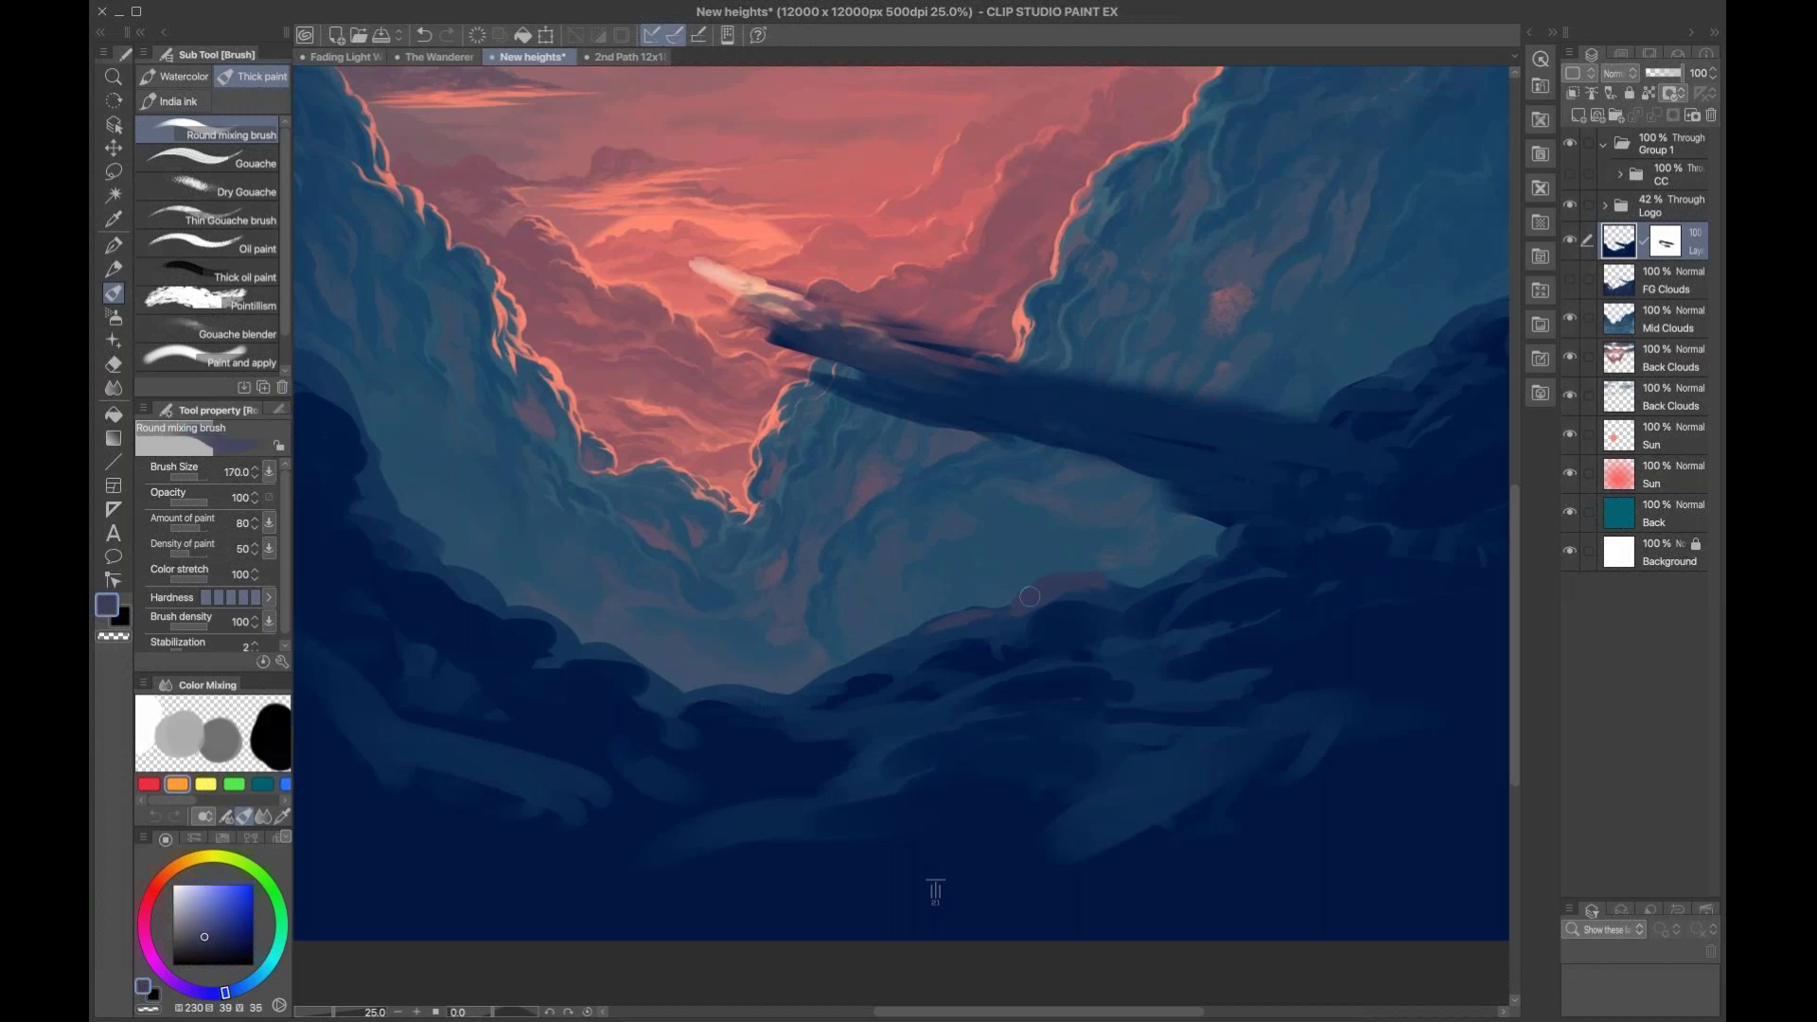
{"action": "key", "text": "bracketleft"}
{"action": "mouse_move", "coordinate": [913, 629]}
{"action": "left_mouse_down"}
{"action": "mouse_move", "coordinate": [812, 679]}
{"action": "mouse_move", "coordinate": [829, 701]}
{"action": "mouse_move", "coordinate": [715, 677]}
{"action": "mouse_move", "coordinate": [768, 696]}
{"action": "mouse_move", "coordinate": [650, 688]}
{"action": "mouse_move", "coordinate": [661, 666]}
{"action": "mouse_move", "coordinate": [576, 657]}
{"action": "mouse_move", "coordinate": [589, 647]}
{"action": "mouse_move", "coordinate": [468, 585]}
{"action": "mouse_move", "coordinate": [534, 648]}
{"action": "mouse_move", "coordinate": [585, 647]}
{"action": "mouse_move", "coordinate": [558, 607]}
{"action": "mouse_move", "coordinate": [567, 624]}
{"action": "mouse_move", "coordinate": [532, 601]}
{"action": "mouse_move", "coordinate": [469, 604]}
{"action": "mouse_move", "coordinate": [559, 612]}
{"action": "mouse_move", "coordinate": [562, 594]}
{"action": "mouse_move", "coordinate": [503, 597]}
{"action": "left_mouse_up"}
{"action": "key", "text": "bracketright"}
{"action": "key", "text": "bracketleft"}
Step: Paint curved dull violet accents across the inner forms of the foreground clouds
{"action": "mouse_move", "coordinate": [931, 710]}
{"action": "left_mouse_down"}
{"action": "mouse_move", "coordinate": [907, 724]}
{"action": "mouse_move", "coordinate": [999, 688]}
{"action": "mouse_move", "coordinate": [1042, 643]}
{"action": "mouse_move", "coordinate": [1032, 653]}
{"action": "mouse_move", "coordinate": [1095, 664]}
{"action": "left_mouse_up"}
{"action": "key", "text": "bracketright"}
{"action": "mouse_move", "coordinate": [713, 810]}
{"action": "left_mouse_down"}
{"action": "mouse_move", "coordinate": [531, 755]}
{"action": "mouse_move", "coordinate": [543, 769]}
{"action": "mouse_move", "coordinate": [393, 679]}
{"action": "mouse_move", "coordinate": [493, 712]}
{"action": "mouse_move", "coordinate": [538, 700]}
{"action": "mouse_move", "coordinate": [496, 653]}
{"action": "mouse_move", "coordinate": [514, 737]}
{"action": "mouse_move", "coordinate": [429, 634]}
{"action": "mouse_move", "coordinate": [366, 630]}
{"action": "mouse_move", "coordinate": [373, 611]}
{"action": "mouse_move", "coordinate": [435, 620]}
{"action": "mouse_move", "coordinate": [389, 547]}
{"action": "mouse_move", "coordinate": [413, 617]}
{"action": "mouse_move", "coordinate": [400, 545]}
{"action": "mouse_move", "coordinate": [442, 625]}
{"action": "mouse_move", "coordinate": [464, 611]}
{"action": "mouse_move", "coordinate": [386, 545]}
{"action": "mouse_move", "coordinate": [415, 536]}
{"action": "mouse_move", "coordinate": [316, 514]}
{"action": "mouse_move", "coordinate": [362, 511]}
{"action": "left_mouse_up"}
{"action": "key", "text": "bracketright"}
{"action": "key", "text": "bracketright"}
{"action": "key", "text": "bracketleft"}
{"action": "key", "text": "bracketleft"}
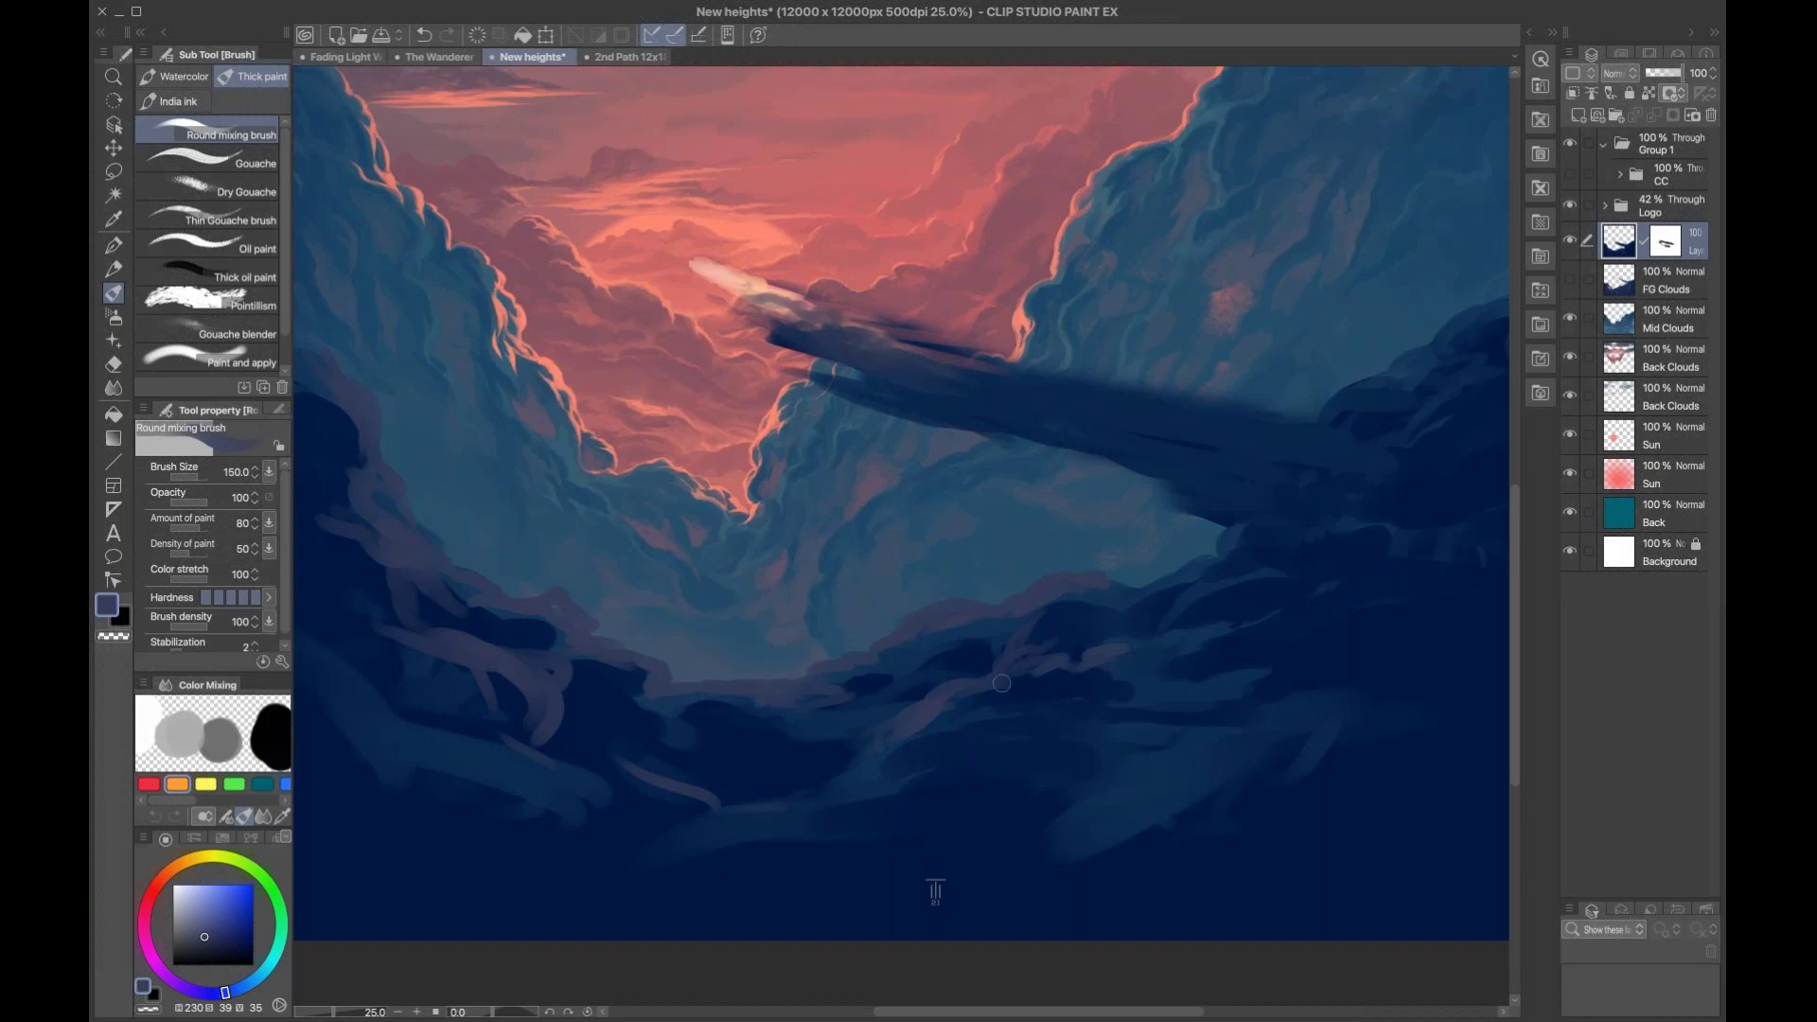
Step: Add dull violet strokes below the ridge's crest to link its rim with the lower cloud accents
{"action": "left_click_drag", "start_coordinate": [1019, 613], "coordinate": [1054, 641]}
{"action": "key", "text": "/"}
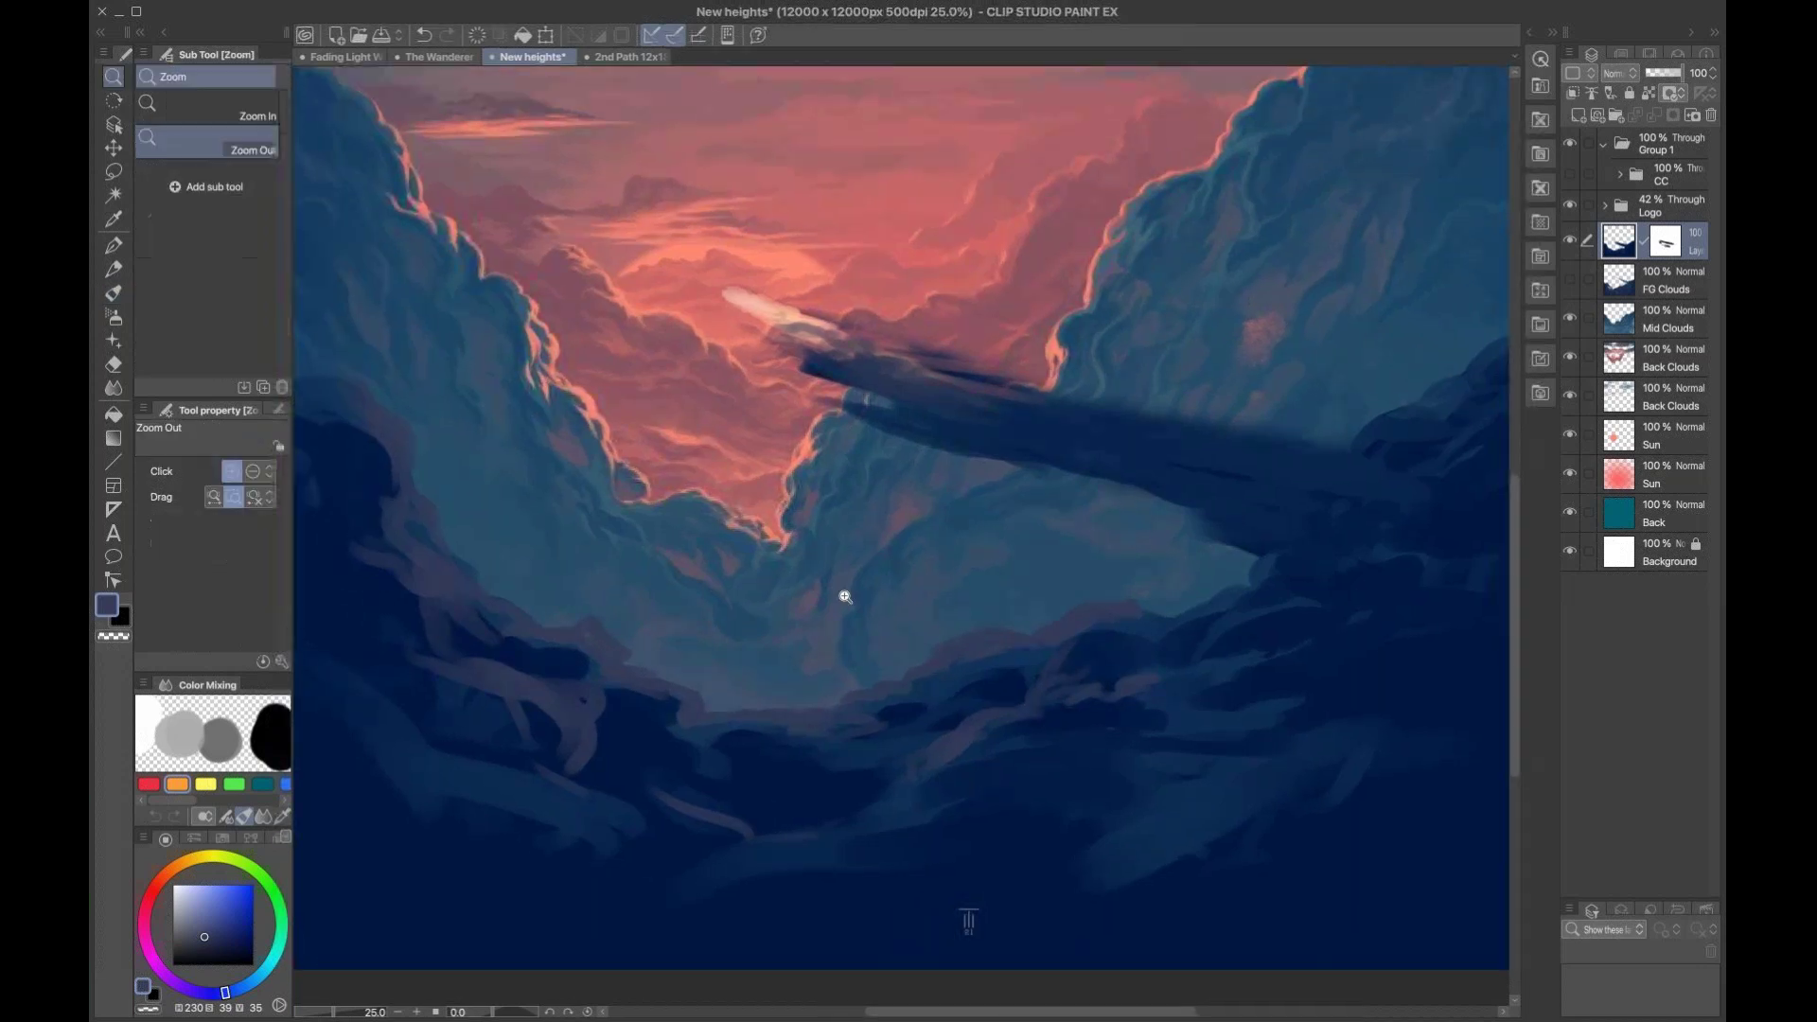
{"action": "left_click", "coordinate": [883, 605]}
{"action": "left_click", "coordinate": [977, 596], "text": "alt"}
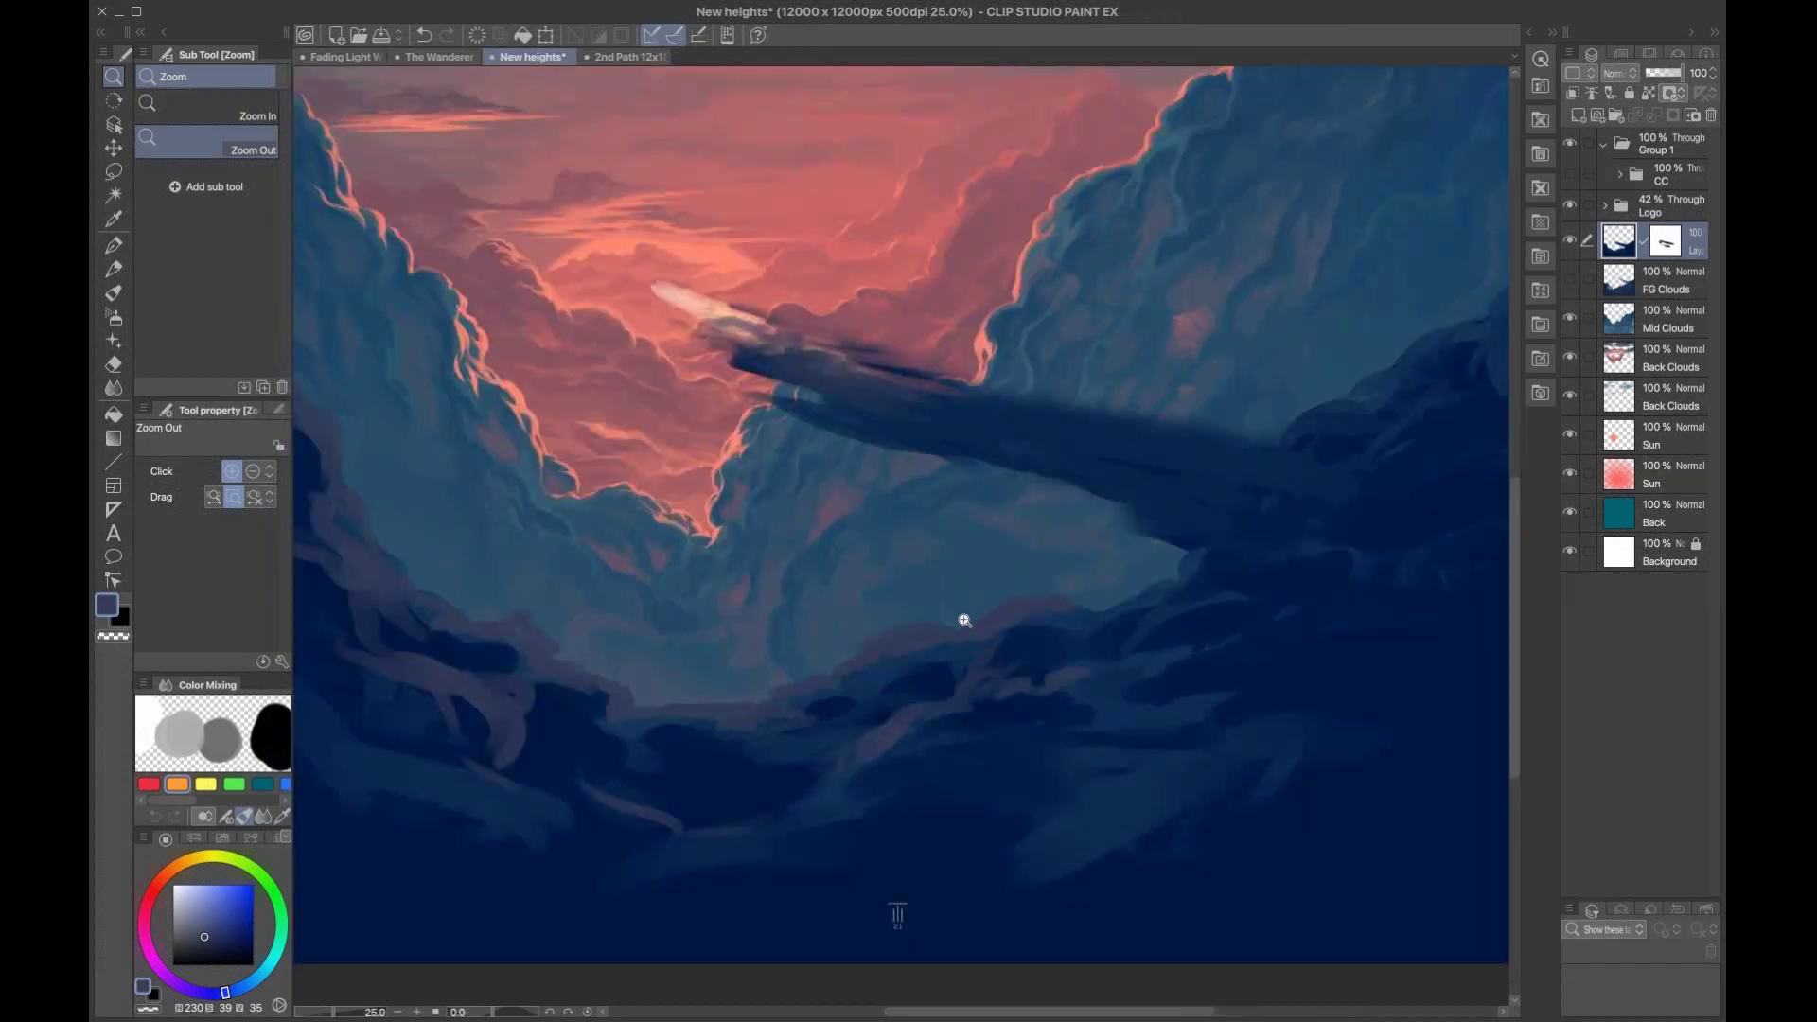
{"action": "left_click", "coordinate": [945, 611]}
{"action": "left_click", "coordinate": [957, 596], "text": "alt"}
{"action": "key", "text": "b"}
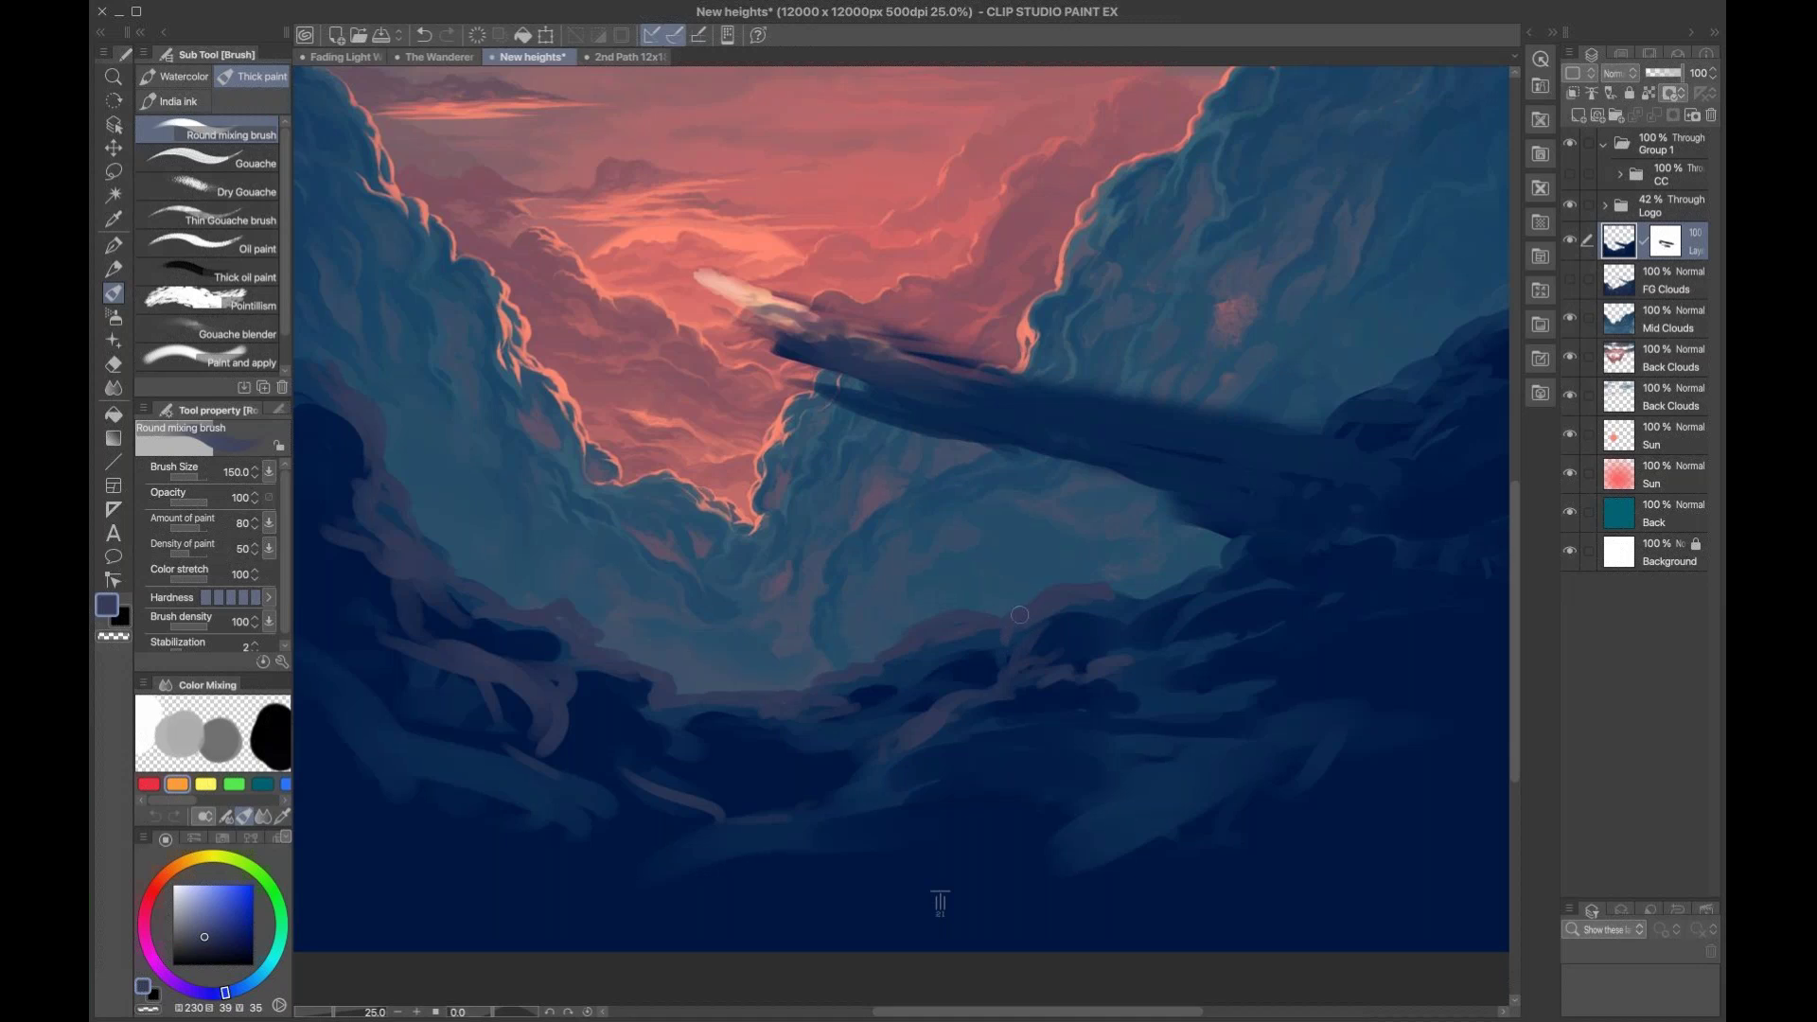
{"action": "key", "text": "bracketleft"}
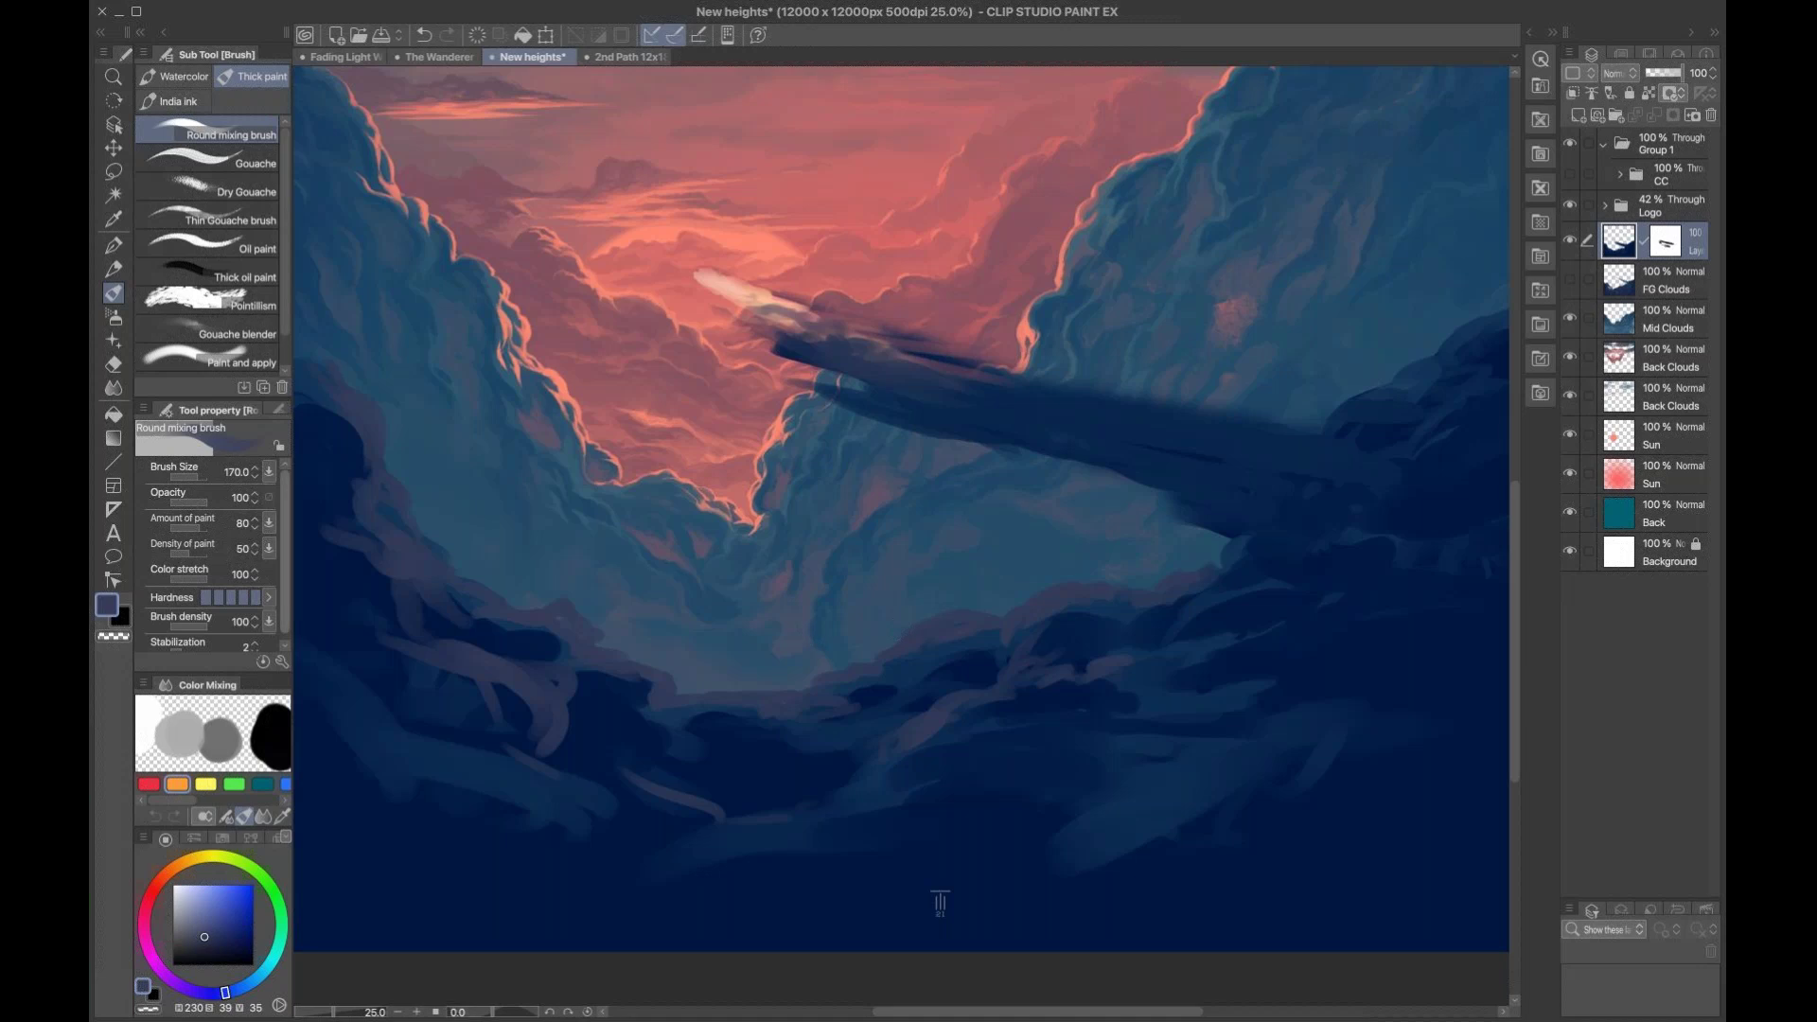
Step: Dab a muted orange and a salmon sampled from the sunset onto the ridge's crest, and undo the last salmon stroke
{"action": "left_click", "coordinate": [684, 683], "text": "alt"}
{"action": "left_click_drag", "start_coordinate": [174, 877], "coordinate": [182, 863]}
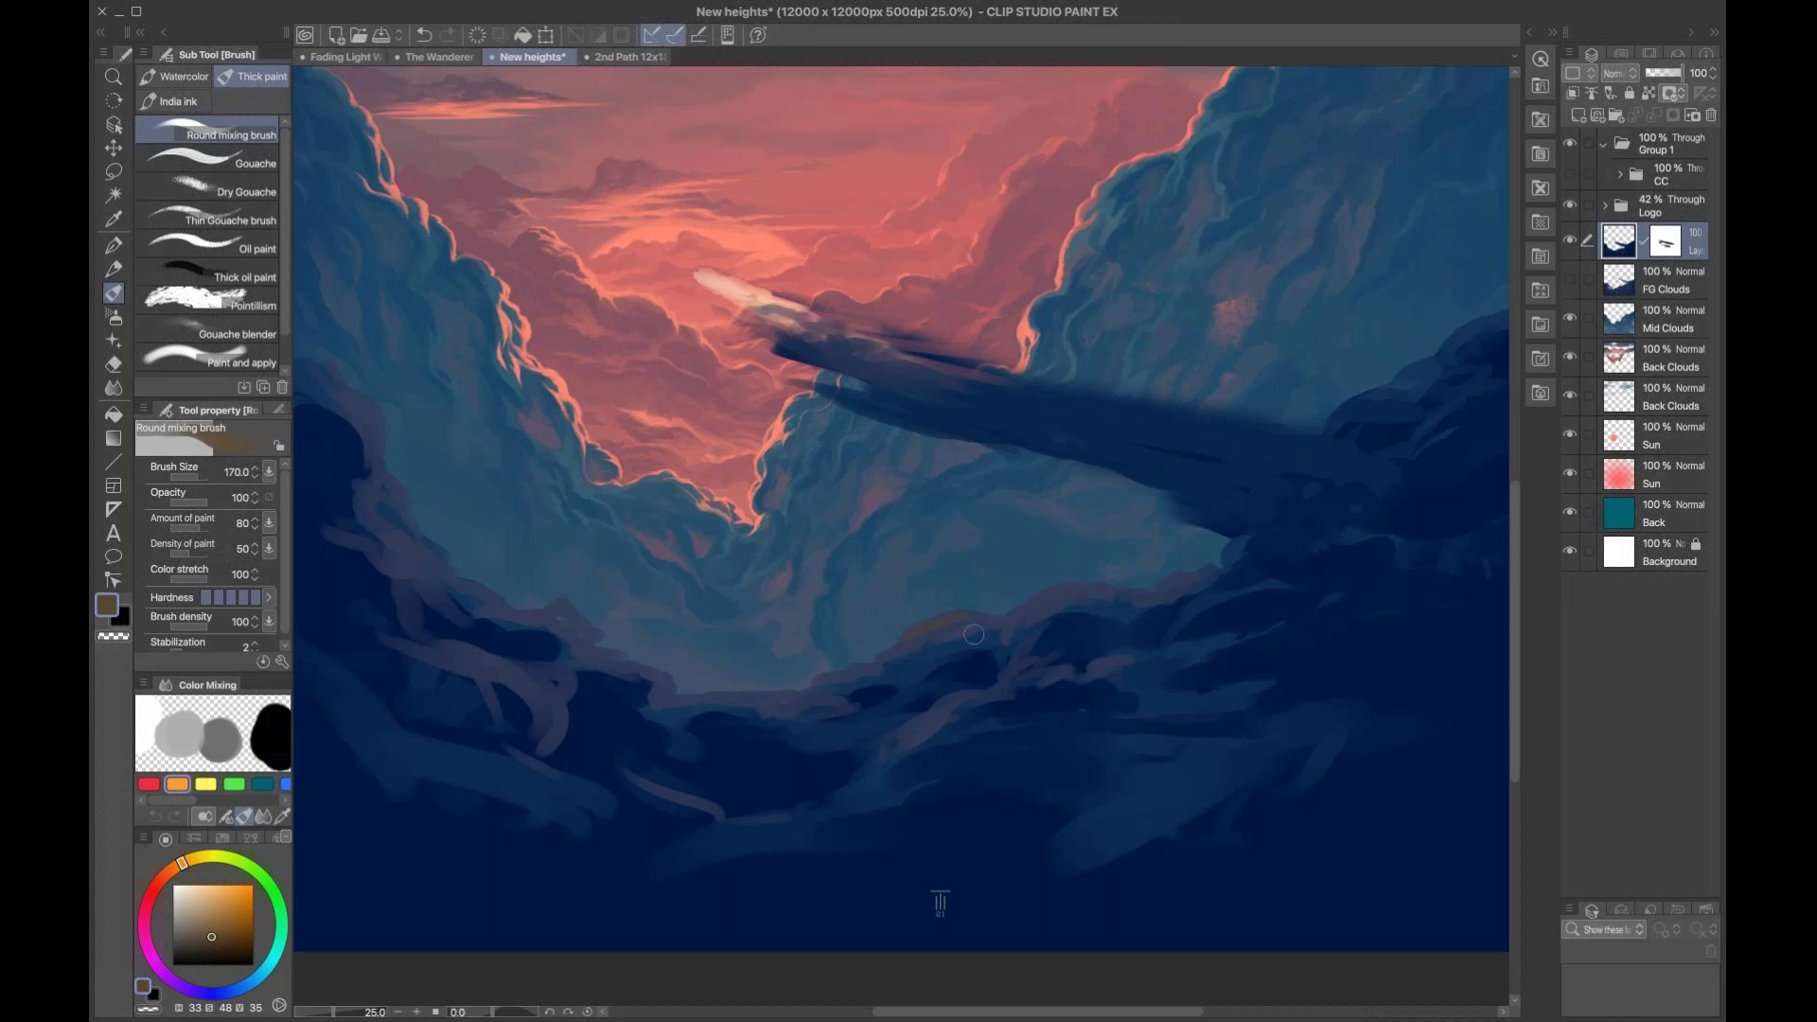
{"action": "left_click", "coordinate": [662, 416], "text": "alt"}
{"action": "mouse_move", "coordinate": [941, 619]}
{"action": "left_mouse_down"}
{"action": "mouse_move", "coordinate": [908, 639]}
{"action": "mouse_move", "coordinate": [922, 627]}
{"action": "left_mouse_up"}
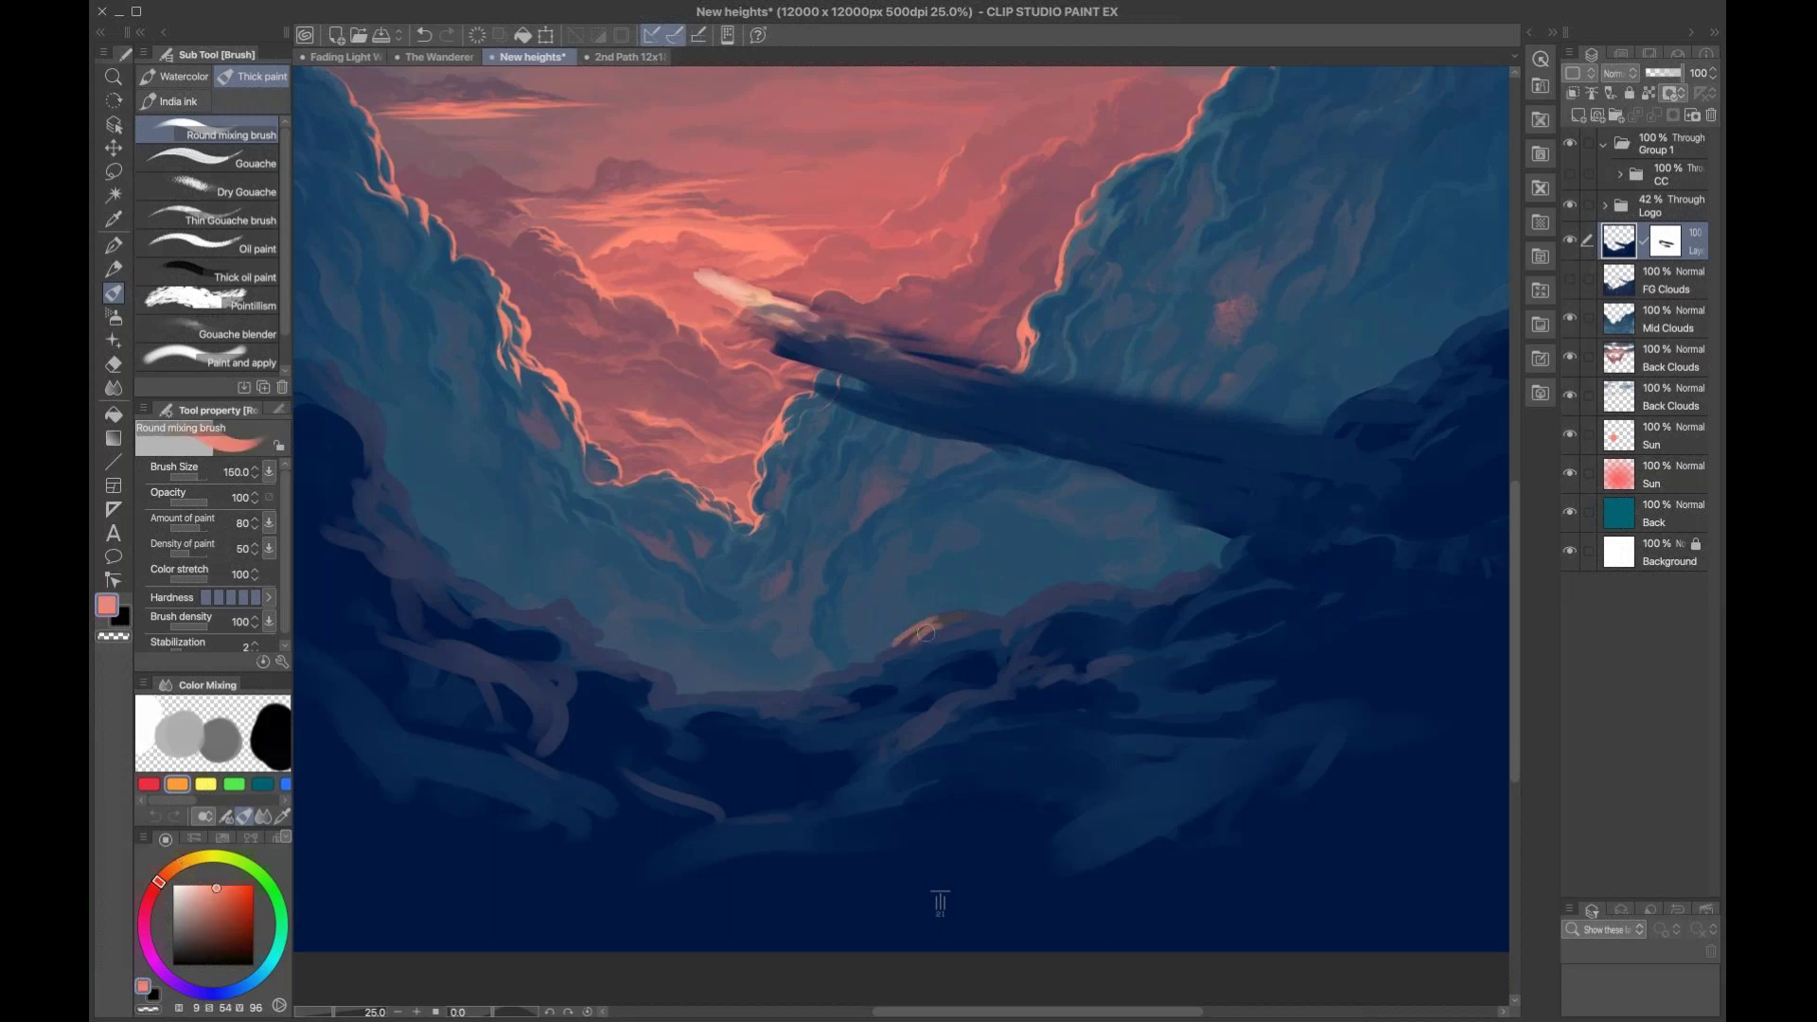
{"action": "key", "text": "ctrl+z"}
Step: Sample the crest's dusty rose and brush warm rim light along the ridge's crest and the neighbouring cloud bump
{"action": "left_click", "coordinate": [922, 635], "text": "alt"}
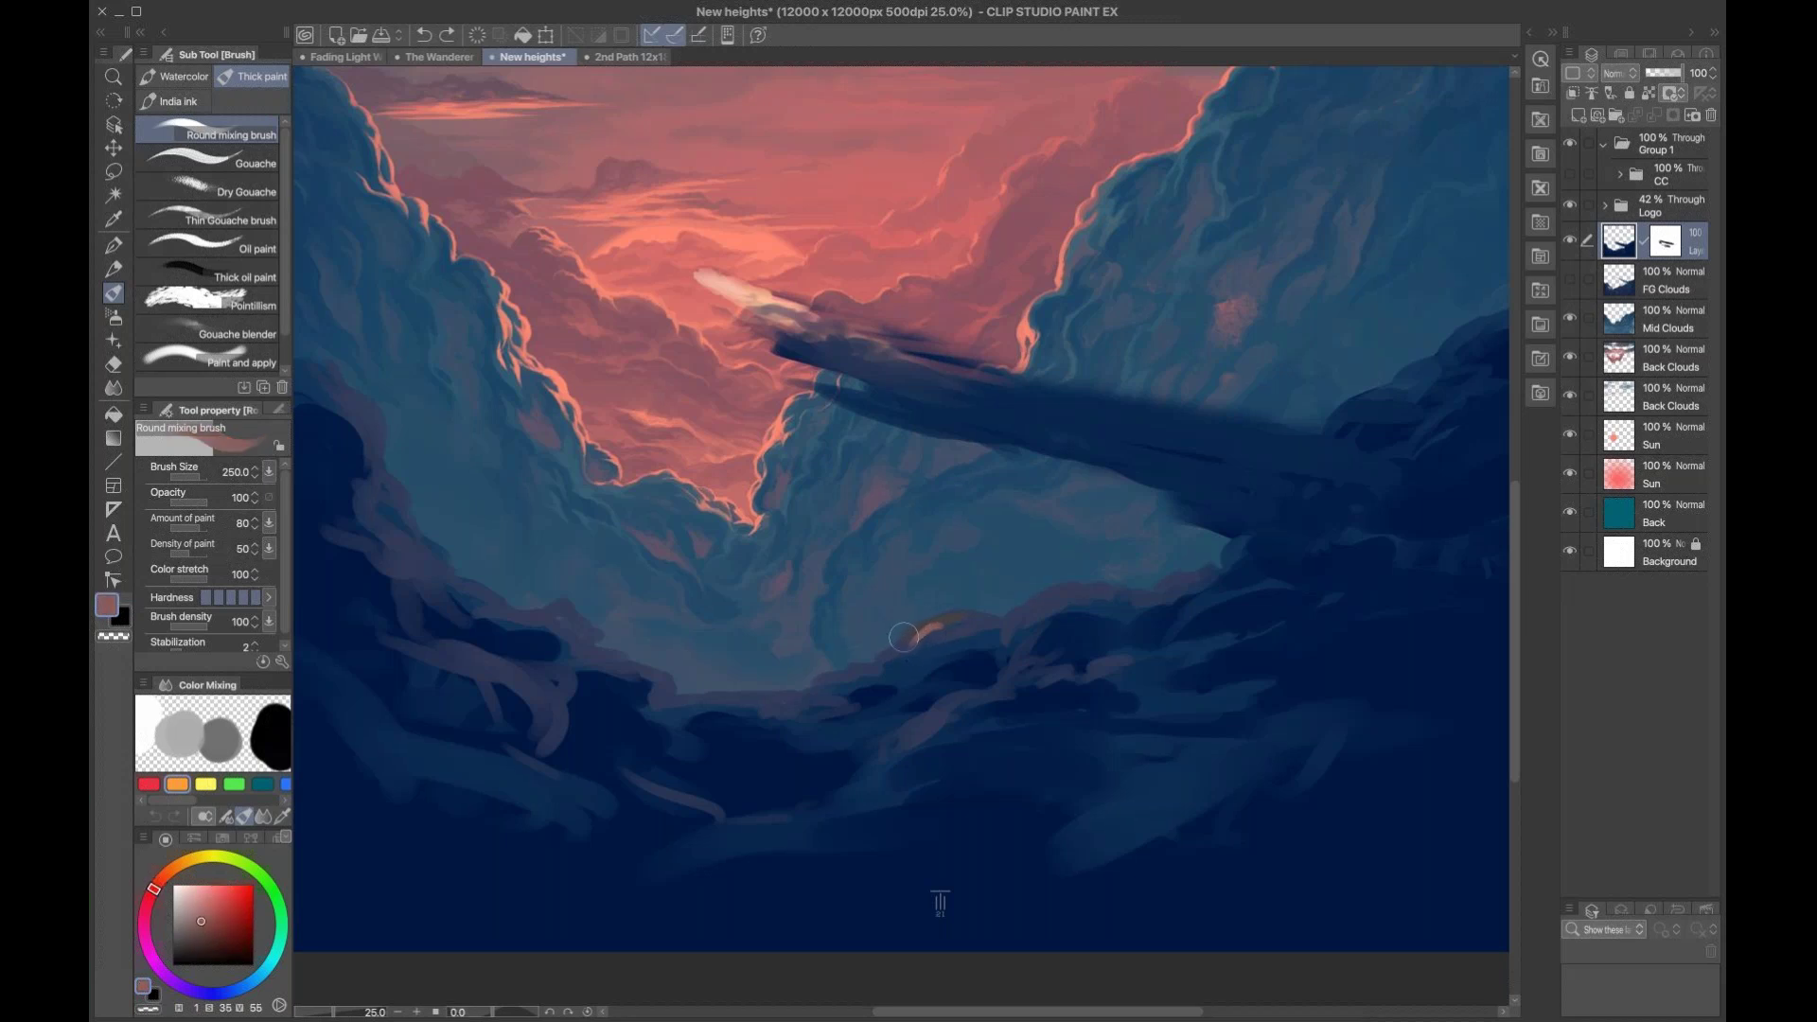
{"action": "left_click_drag", "start_coordinate": [942, 624], "coordinate": [893, 655]}
{"action": "key", "text": "bracketleft"}
{"action": "key", "text": "bracketleft"}
{"action": "key", "text": "bracketleft"}
{"action": "key", "text": "bracketright"}
{"action": "left_click_drag", "start_coordinate": [941, 627], "coordinate": [969, 622]}
{"action": "key", "text": "bracketright"}
{"action": "left_click_drag", "start_coordinate": [1061, 588], "coordinate": [990, 651]}
{"action": "left_click_drag", "start_coordinate": [1078, 592], "coordinate": [1013, 627]}
Step: Continue the dusty rose rim light through the valley's low point and up the opposite foreground ridge
{"action": "key", "text": "bracketright"}
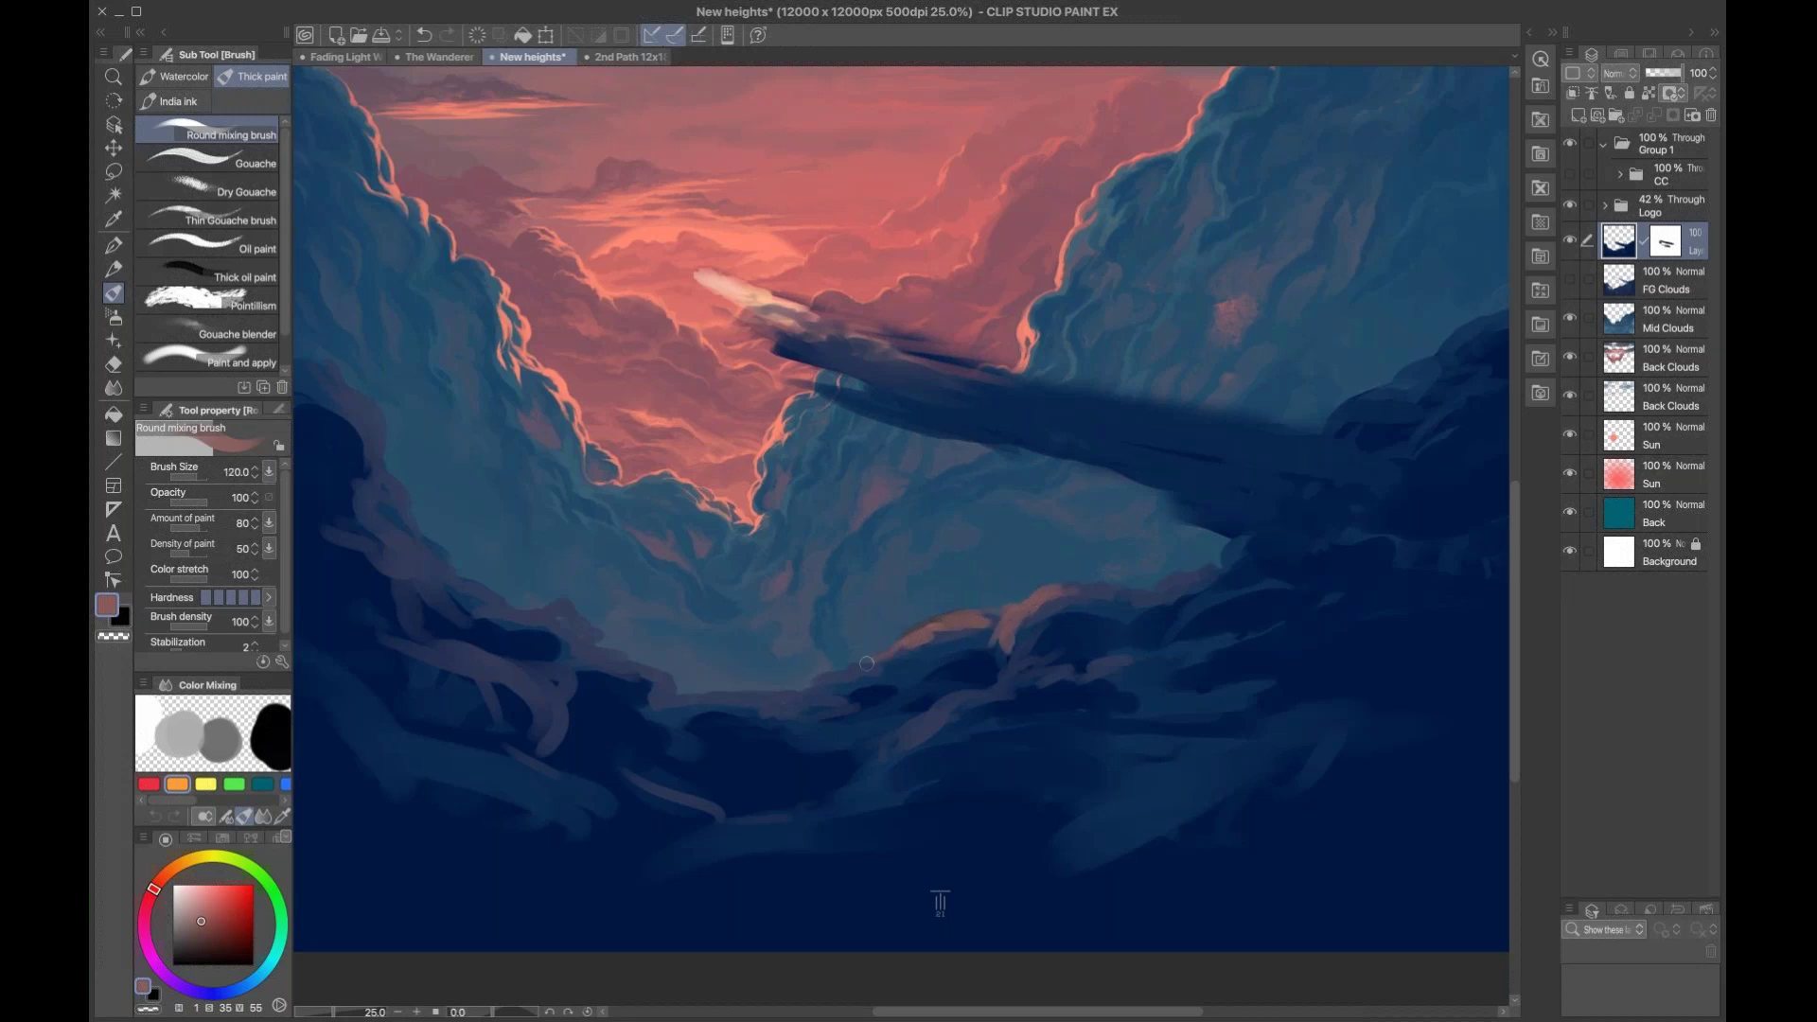
{"action": "key", "text": "bracketright"}
{"action": "mouse_move", "coordinate": [765, 704]}
{"action": "left_mouse_down"}
{"action": "mouse_move", "coordinate": [816, 706]}
{"action": "mouse_move", "coordinate": [640, 662]}
{"action": "left_mouse_up"}
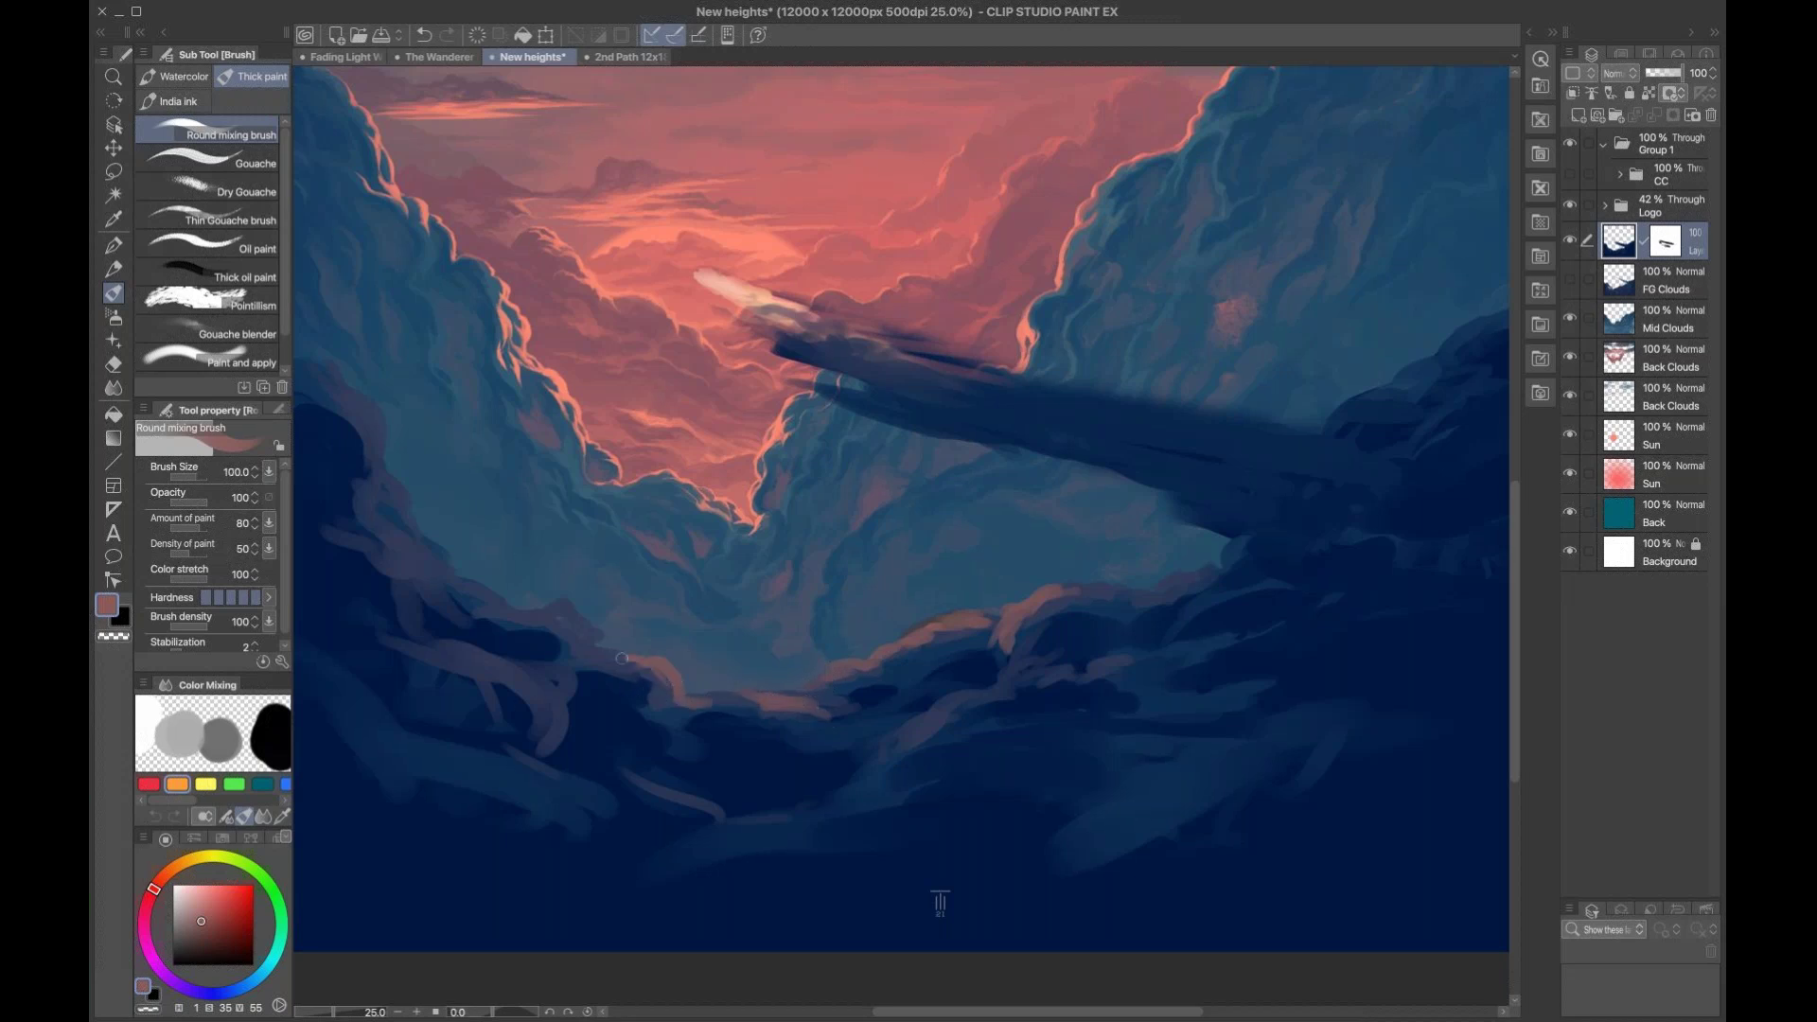
{"action": "key", "text": "bracketright"}
{"action": "mouse_move", "coordinate": [605, 651]}
{"action": "left_mouse_down"}
{"action": "mouse_move", "coordinate": [592, 627]}
{"action": "mouse_move", "coordinate": [498, 599]}
{"action": "left_mouse_up"}
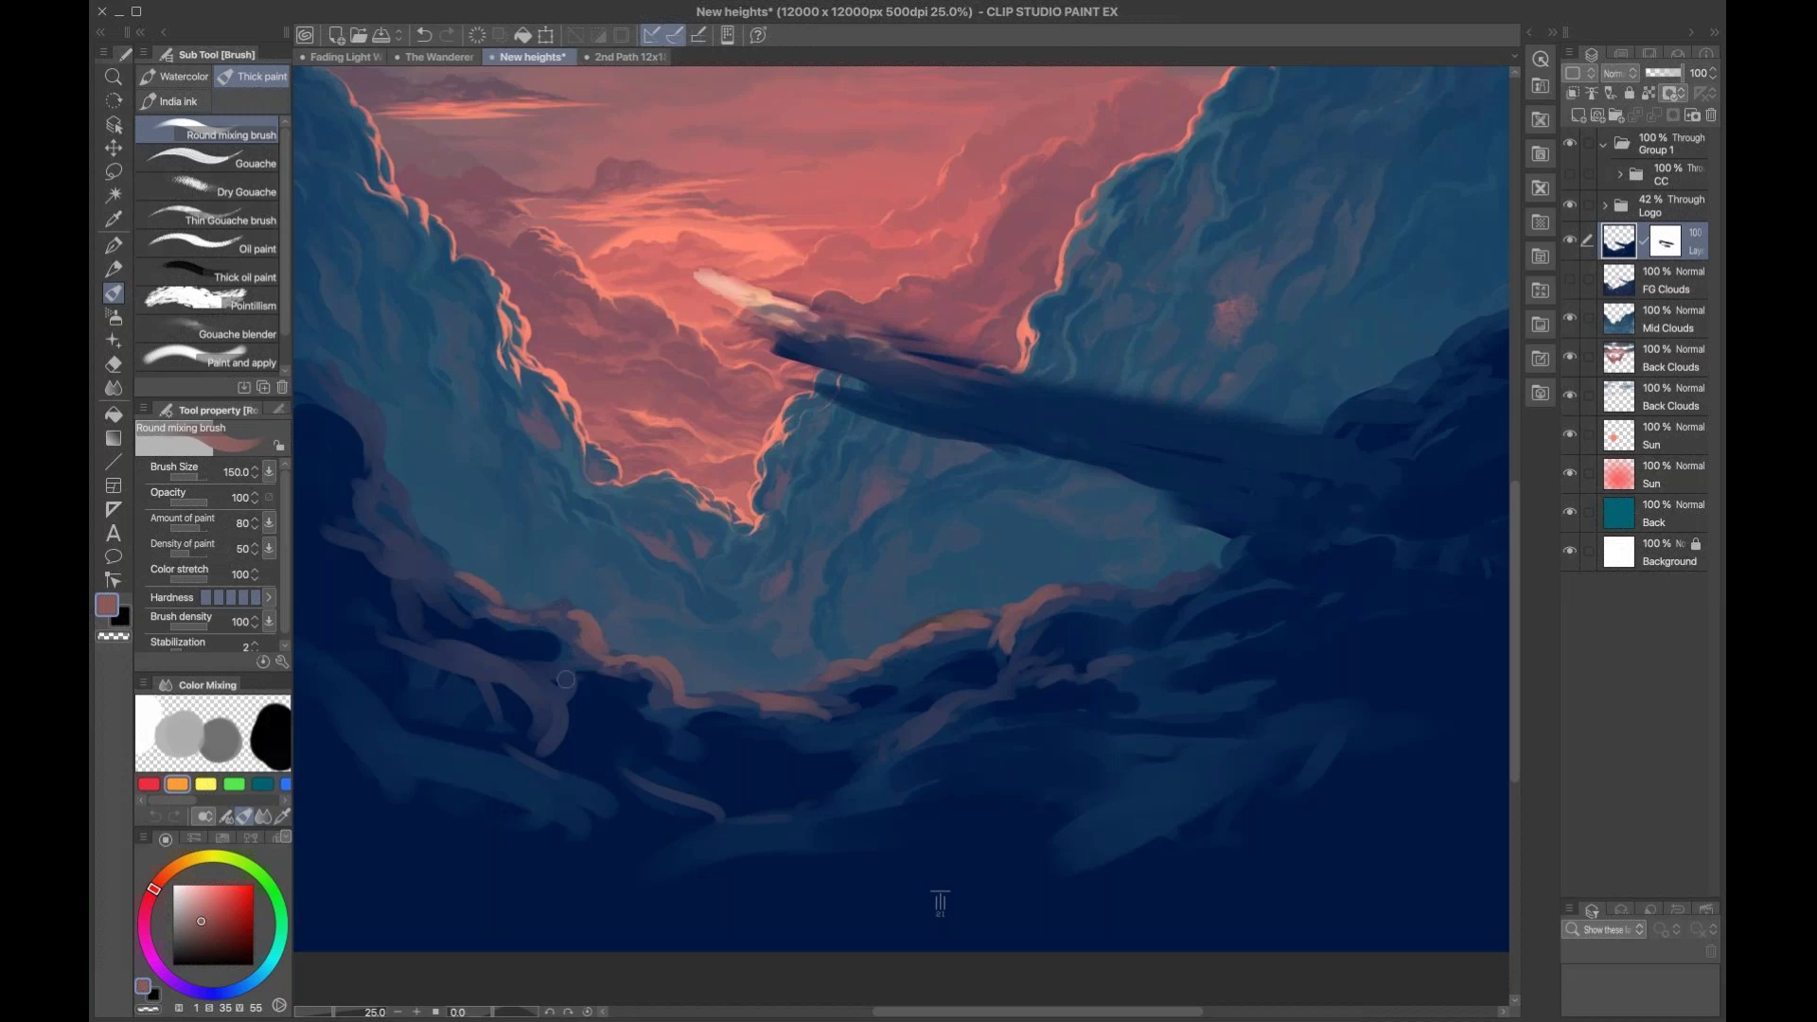
Step: Add dusty rose highlights to the cloud forms just below the ridge's rim
{"action": "key", "text": "bracketright"}
{"action": "key", "text": "bracketright"}
{"action": "mouse_move", "coordinate": [850, 721]}
{"action": "left_mouse_down"}
{"action": "mouse_move", "coordinate": [789, 746]}
{"action": "mouse_move", "coordinate": [859, 715]}
{"action": "left_mouse_up"}
{"action": "key", "text": "bracketleft"}
{"action": "key", "text": "bracketleft"}
{"action": "key", "text": "bracketleft"}
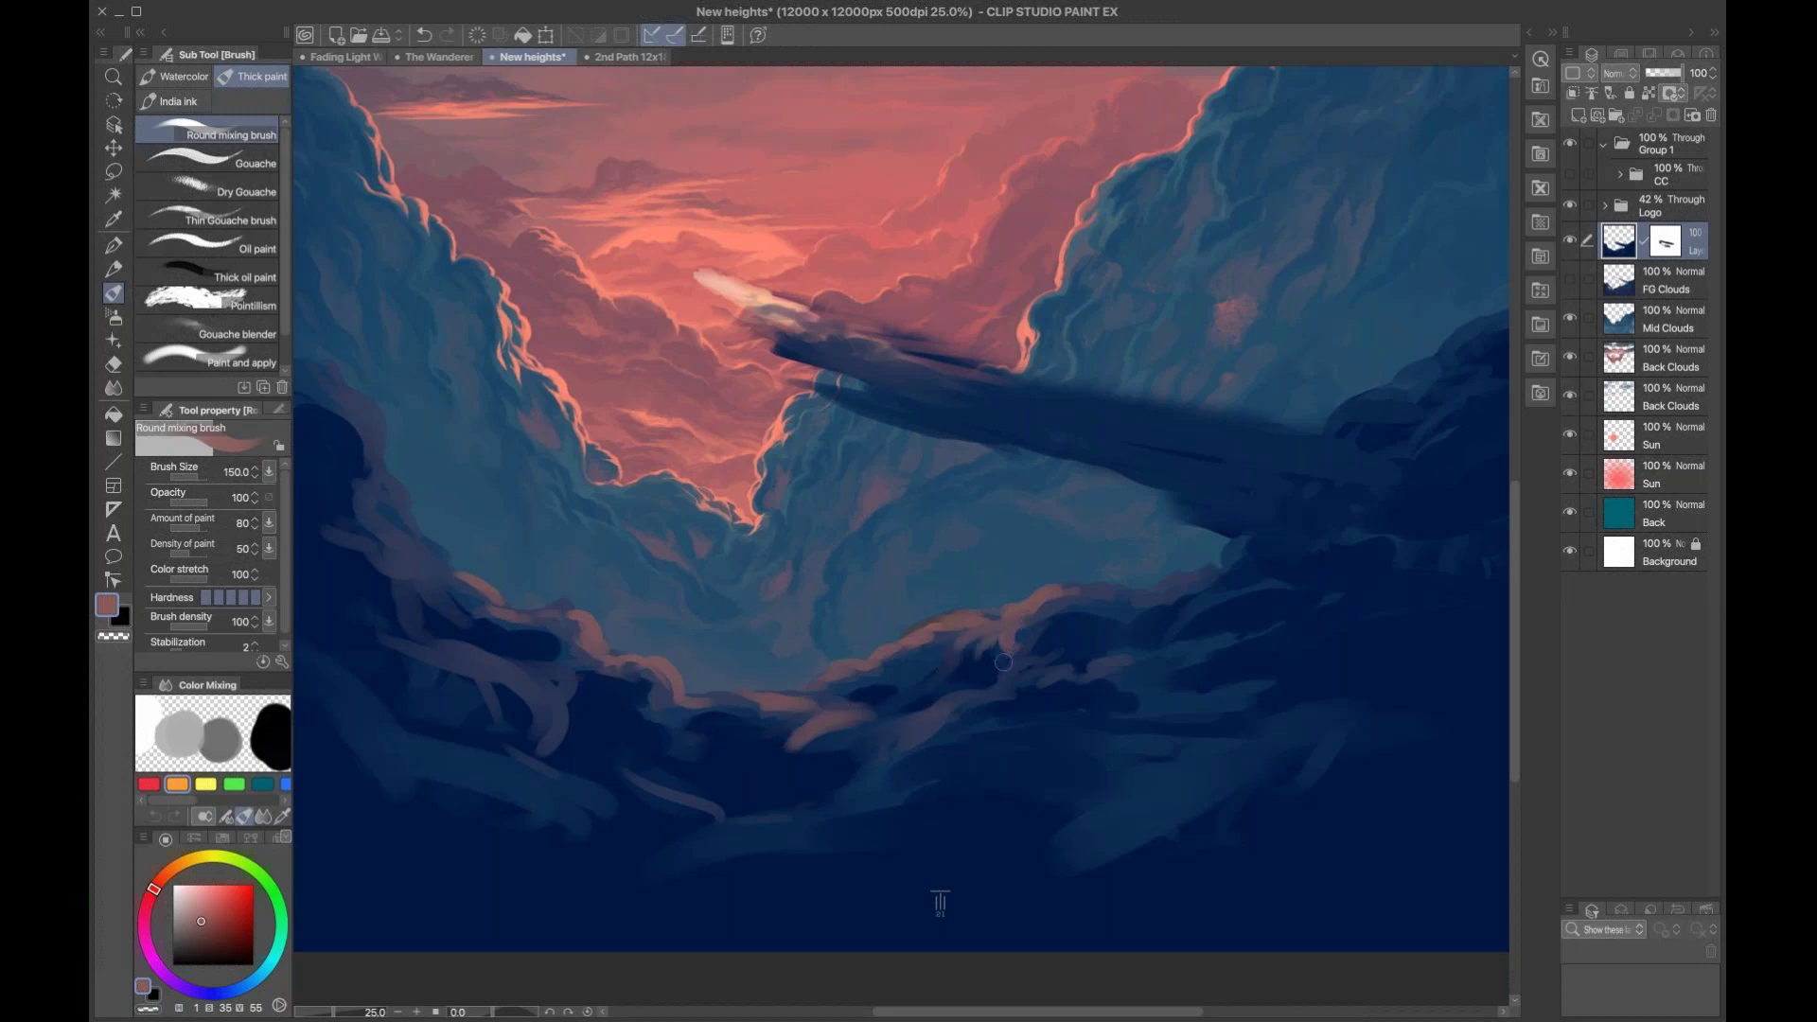
Step: Brush dusty rose highlights onto the cloud forms below both ridges' rims, finishing with a brush size of 200
{"action": "key", "text": "bracketright"}
{"action": "key", "text": "bracketright"}
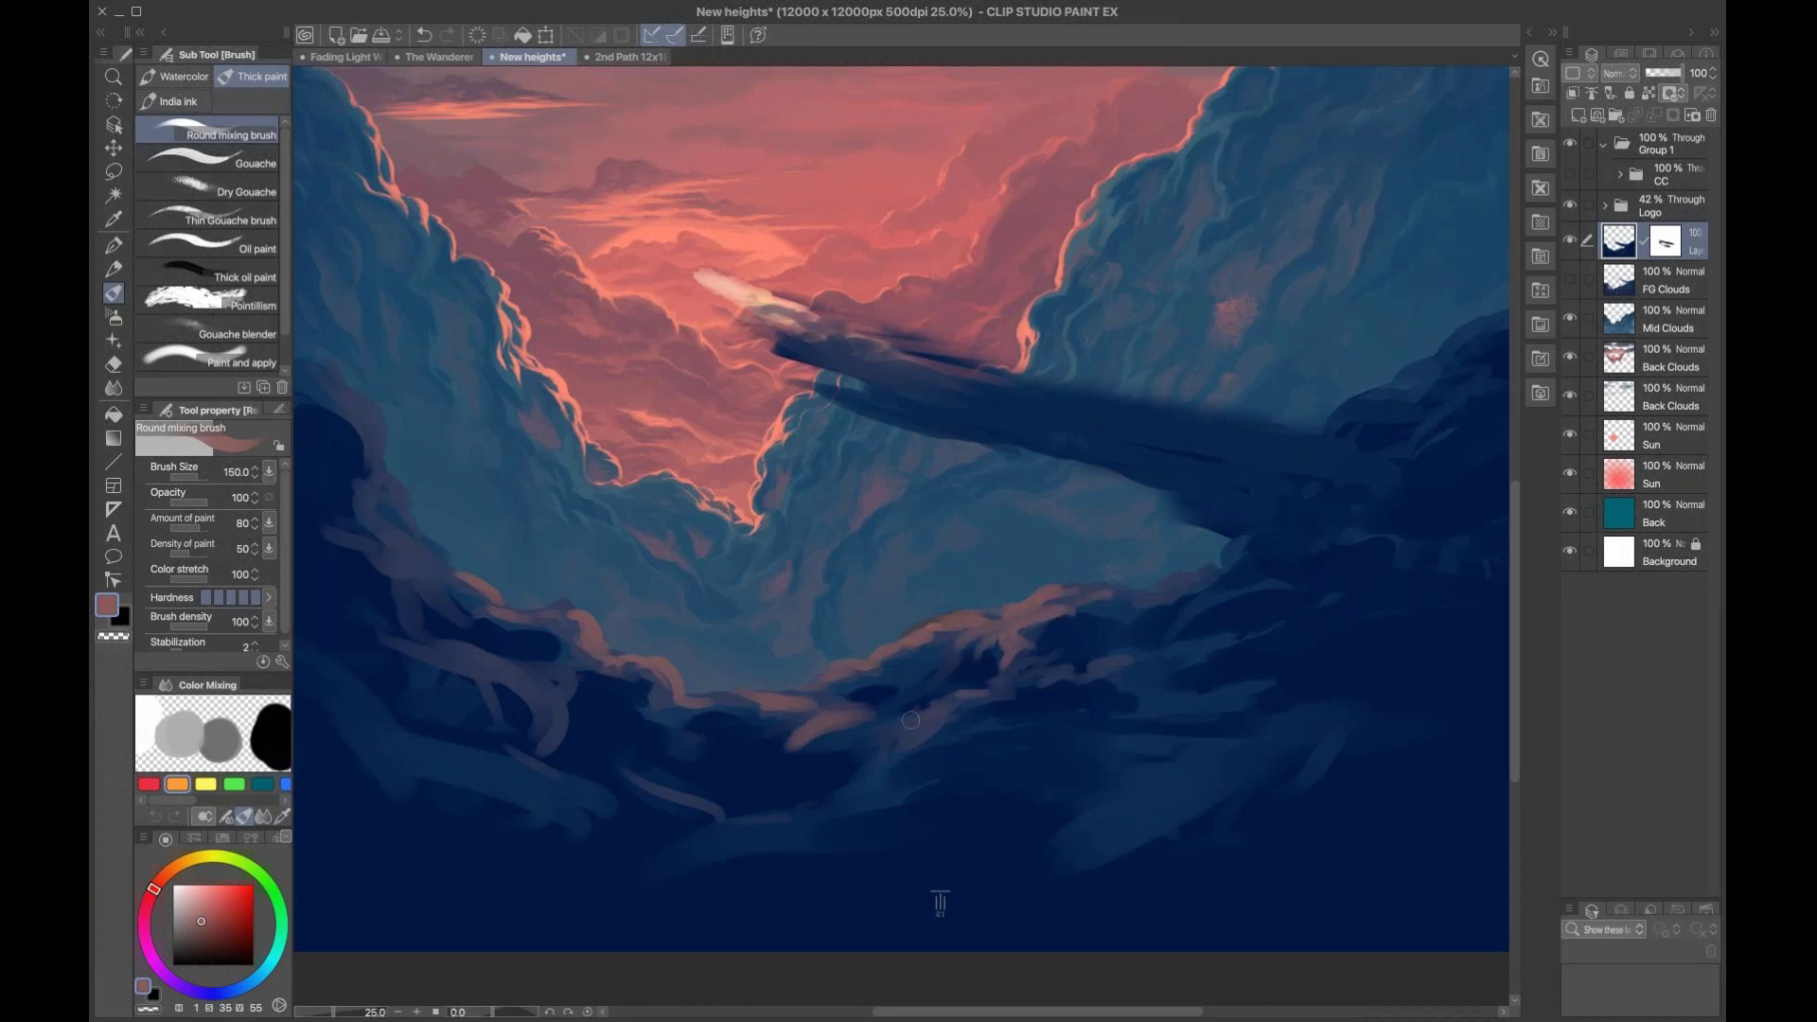
{"action": "key", "text": "bracketright"}
{"action": "key", "text": "bracketright"}
{"action": "mouse_move", "coordinate": [1040, 677]}
{"action": "left_mouse_down"}
{"action": "mouse_move", "coordinate": [937, 704]}
{"action": "mouse_move", "coordinate": [876, 749]}
{"action": "left_mouse_up"}
{"action": "key", "text": "bracketleft"}
{"action": "key", "text": "bracketleft"}
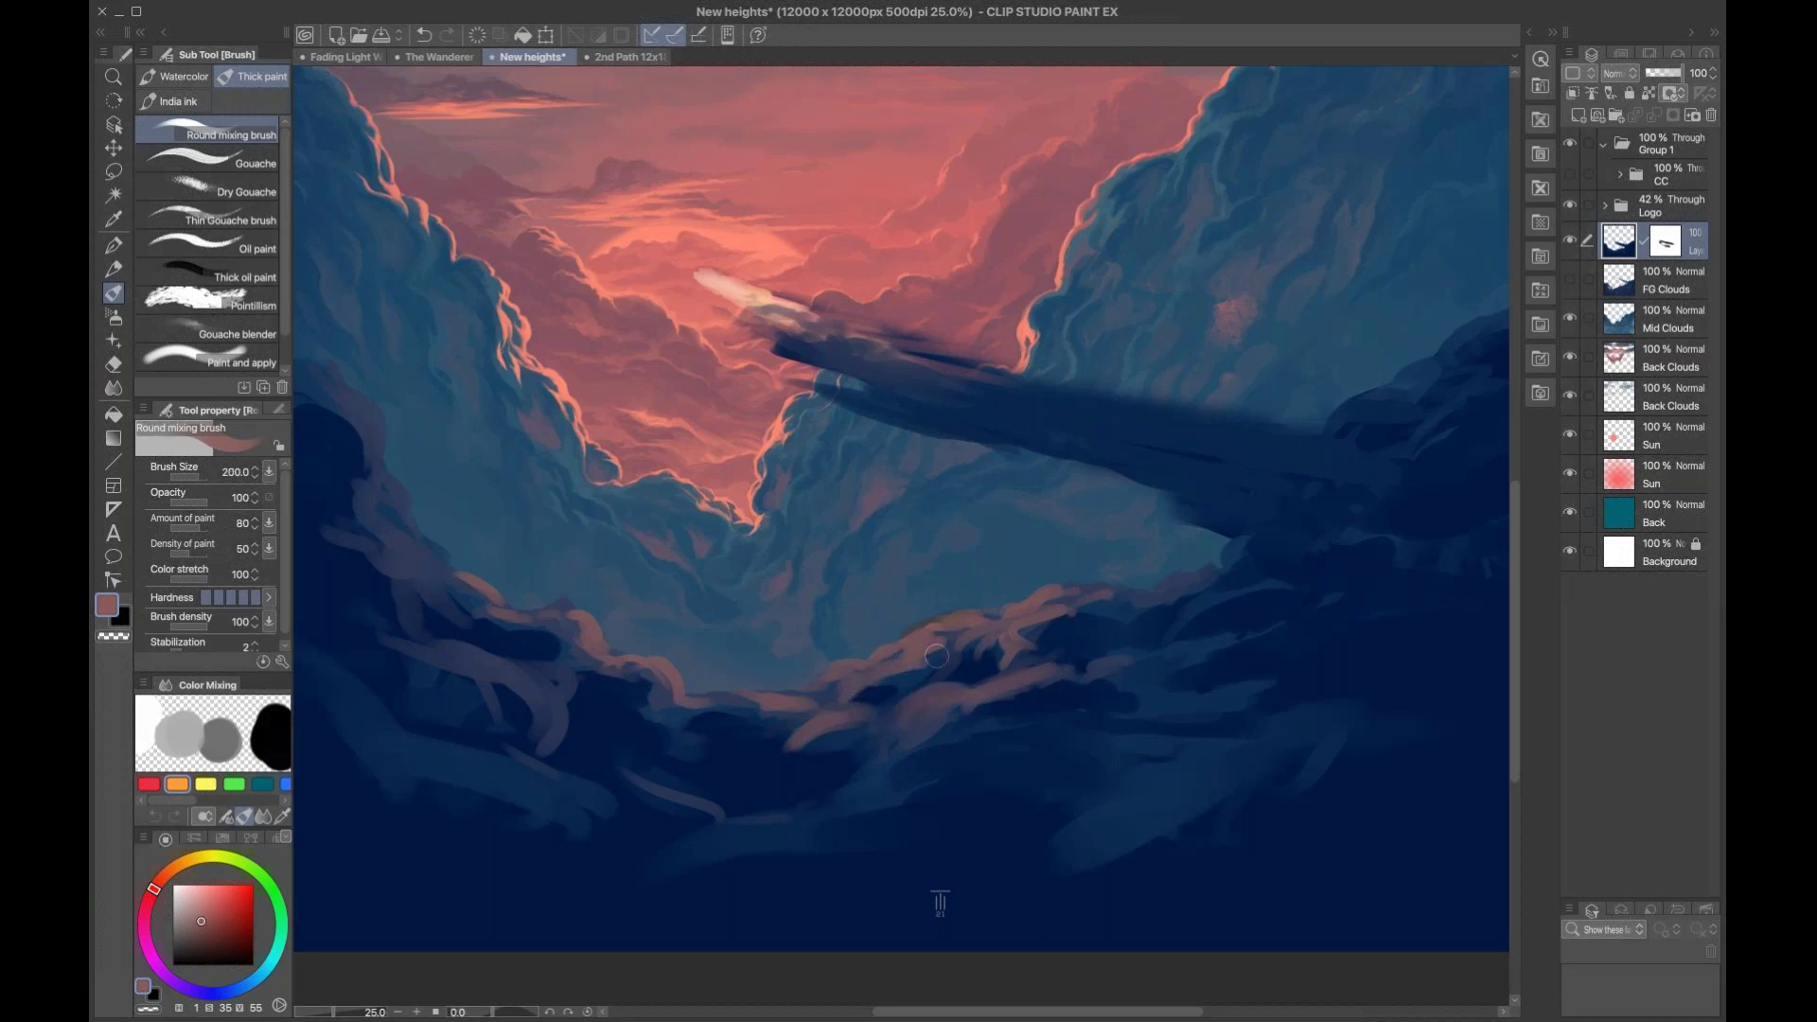
{"action": "mouse_move", "coordinate": [539, 724]}
{"action": "left_mouse_down"}
{"action": "mouse_move", "coordinate": [475, 650]}
{"action": "mouse_move", "coordinate": [555, 675]}
{"action": "left_mouse_up"}
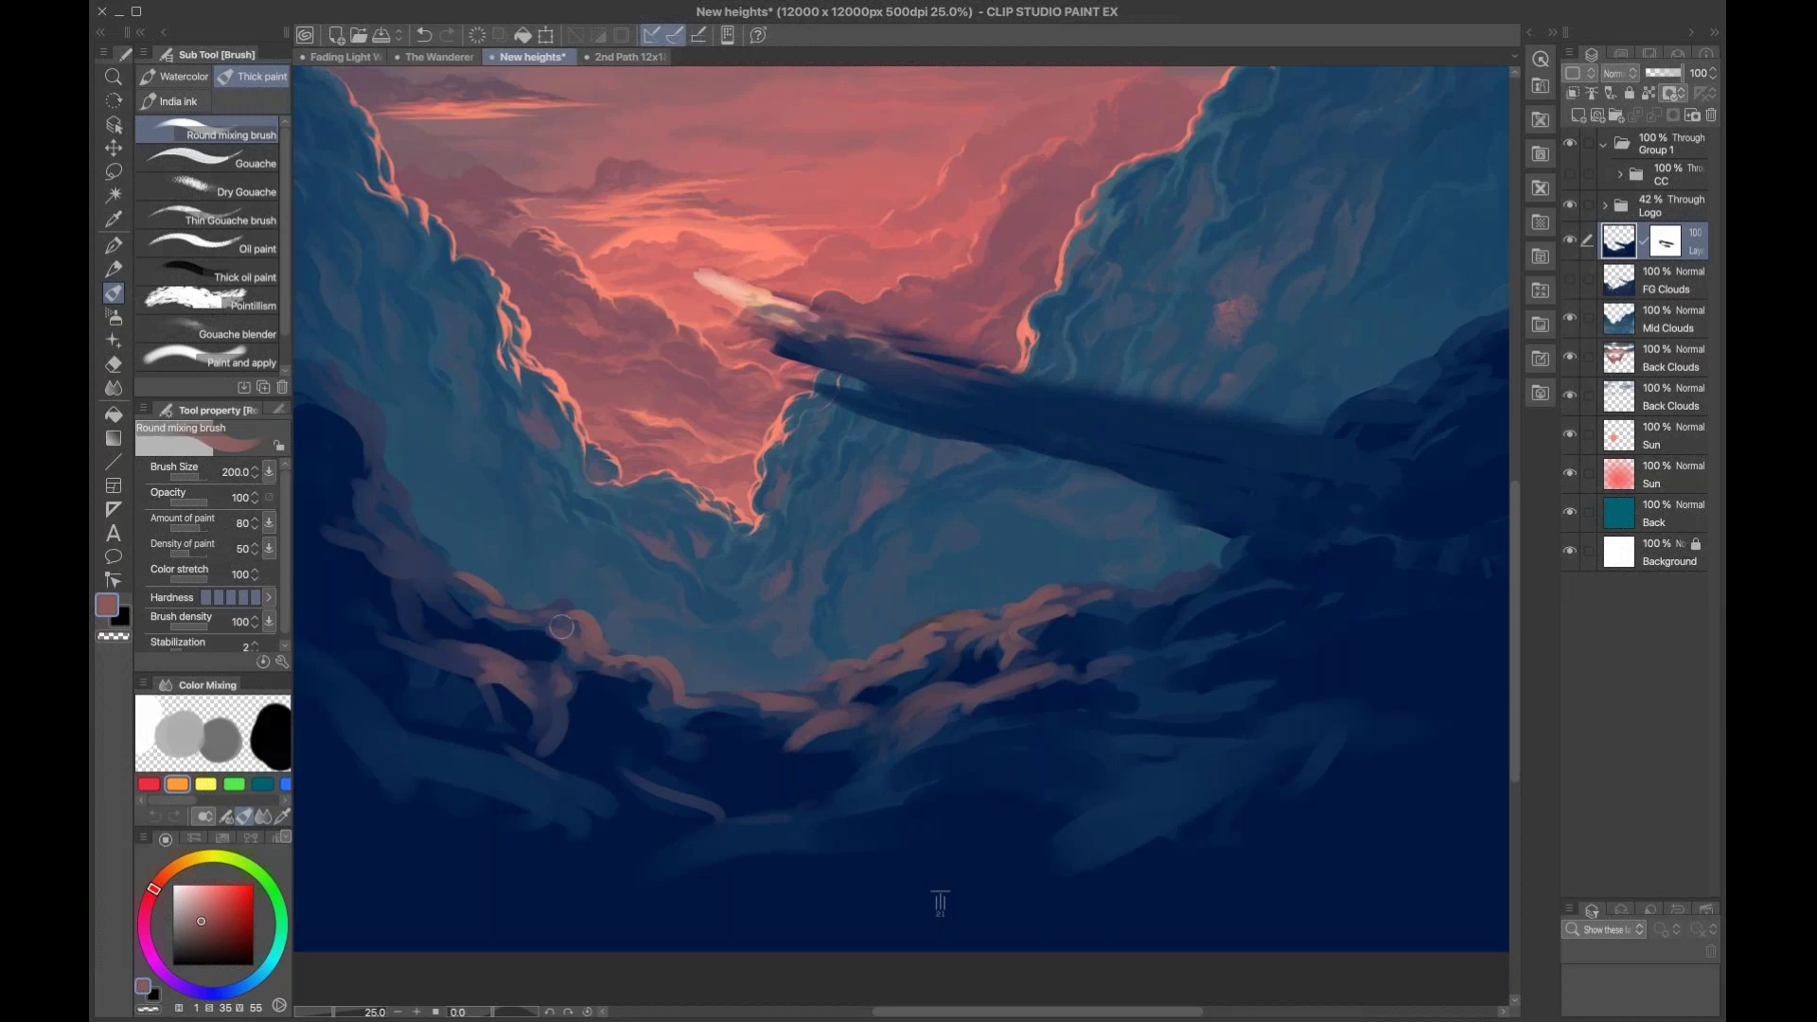
{"action": "mouse_move", "coordinate": [478, 610]}
{"action": "left_mouse_down"}
{"action": "mouse_move", "coordinate": [428, 590]}
{"action": "mouse_move", "coordinate": [427, 549]}
{"action": "mouse_move", "coordinate": [453, 576]}
{"action": "mouse_move", "coordinate": [387, 526]}
{"action": "left_mouse_up"}
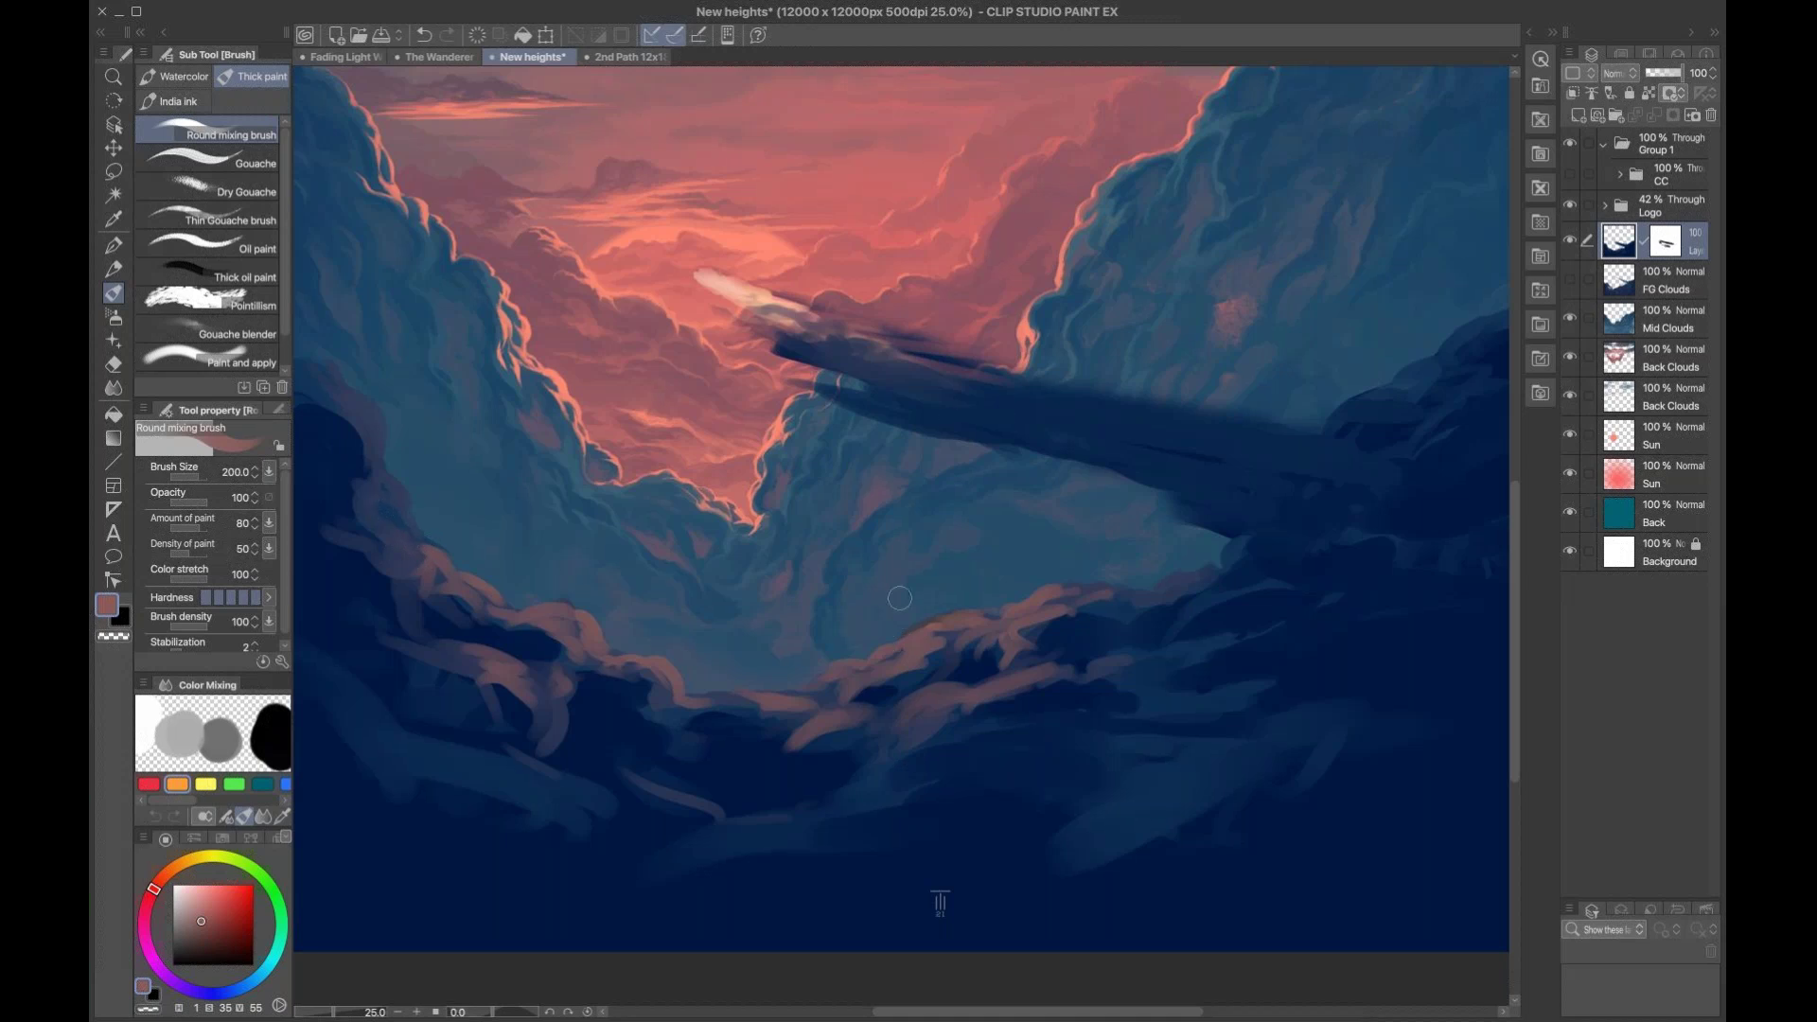
Step: Sample dark navy and muted violet from the clouds and paint shadow gaps between the rose highlights beside the valley's low point
{"action": "left_click", "coordinate": [851, 728], "text": "alt"}
{"action": "key", "text": "bracketright"}
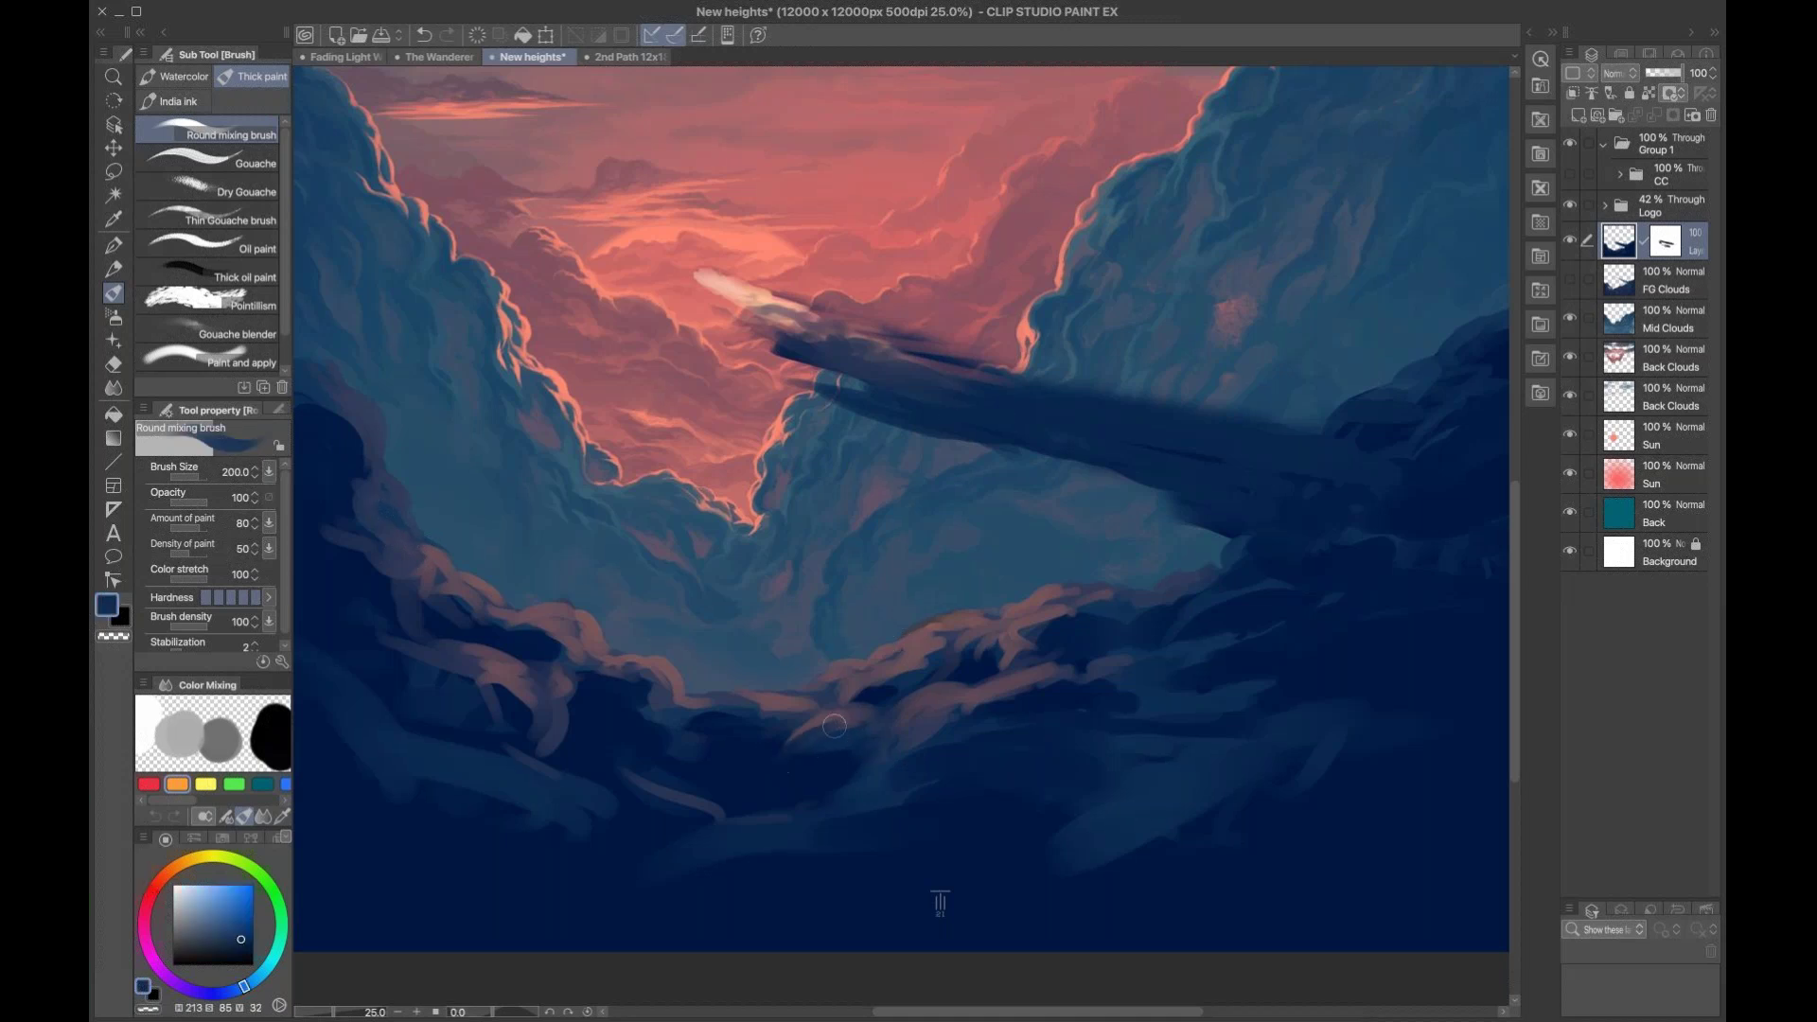
{"action": "left_click", "coordinate": [805, 762], "text": "alt"}
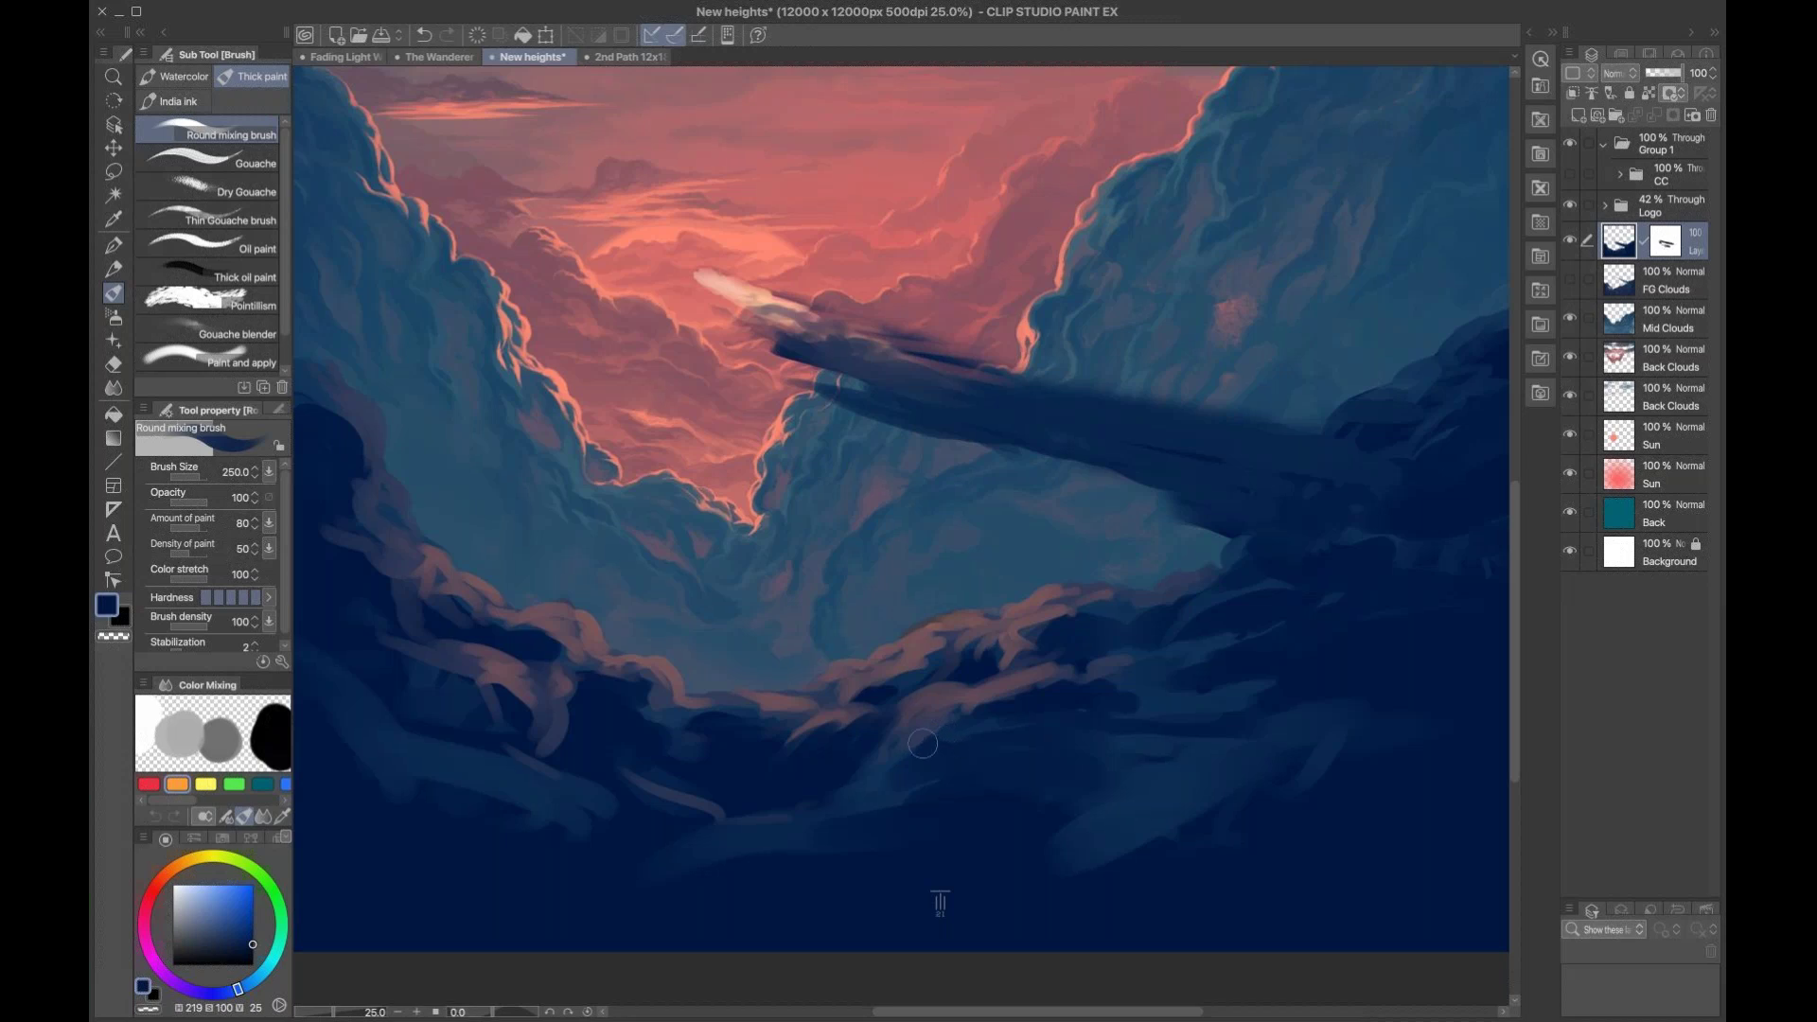
{"action": "left_click", "coordinate": [979, 684], "text": "alt"}
{"action": "key", "text": "bracketleft"}
{"action": "key", "text": "bracketleft"}
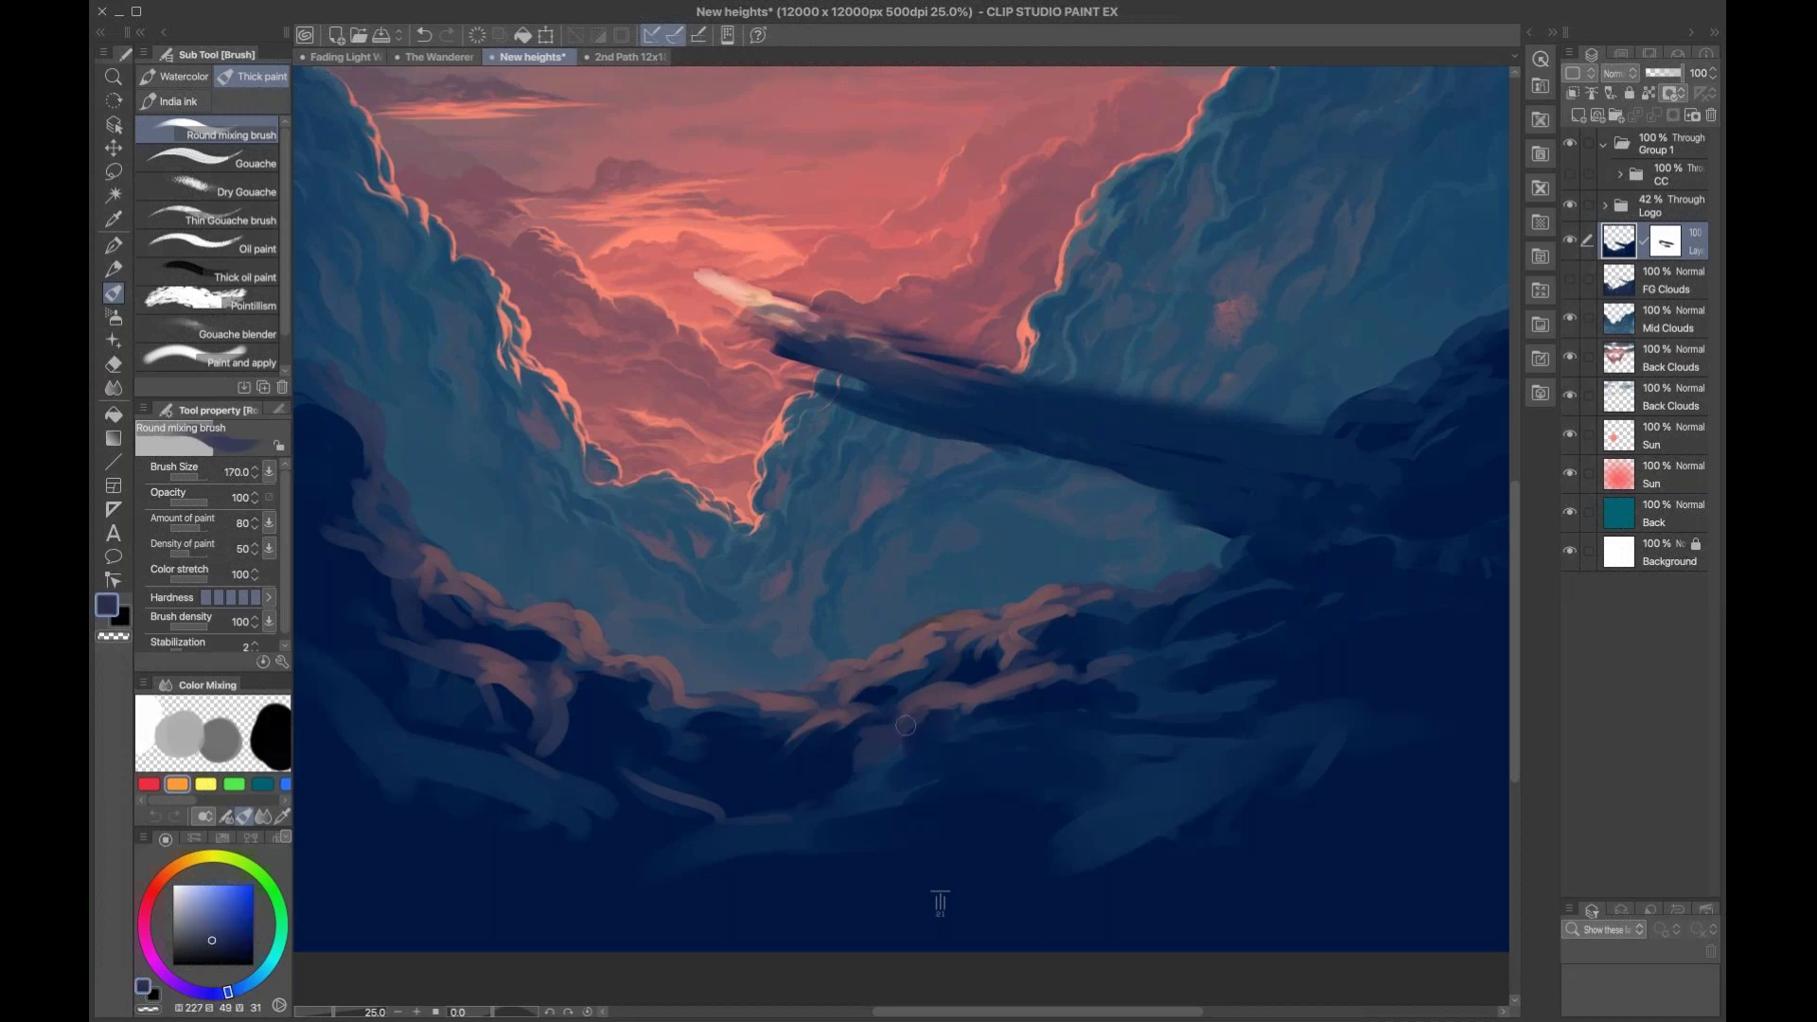
{"action": "left_click", "coordinate": [941, 748], "text": "alt"}
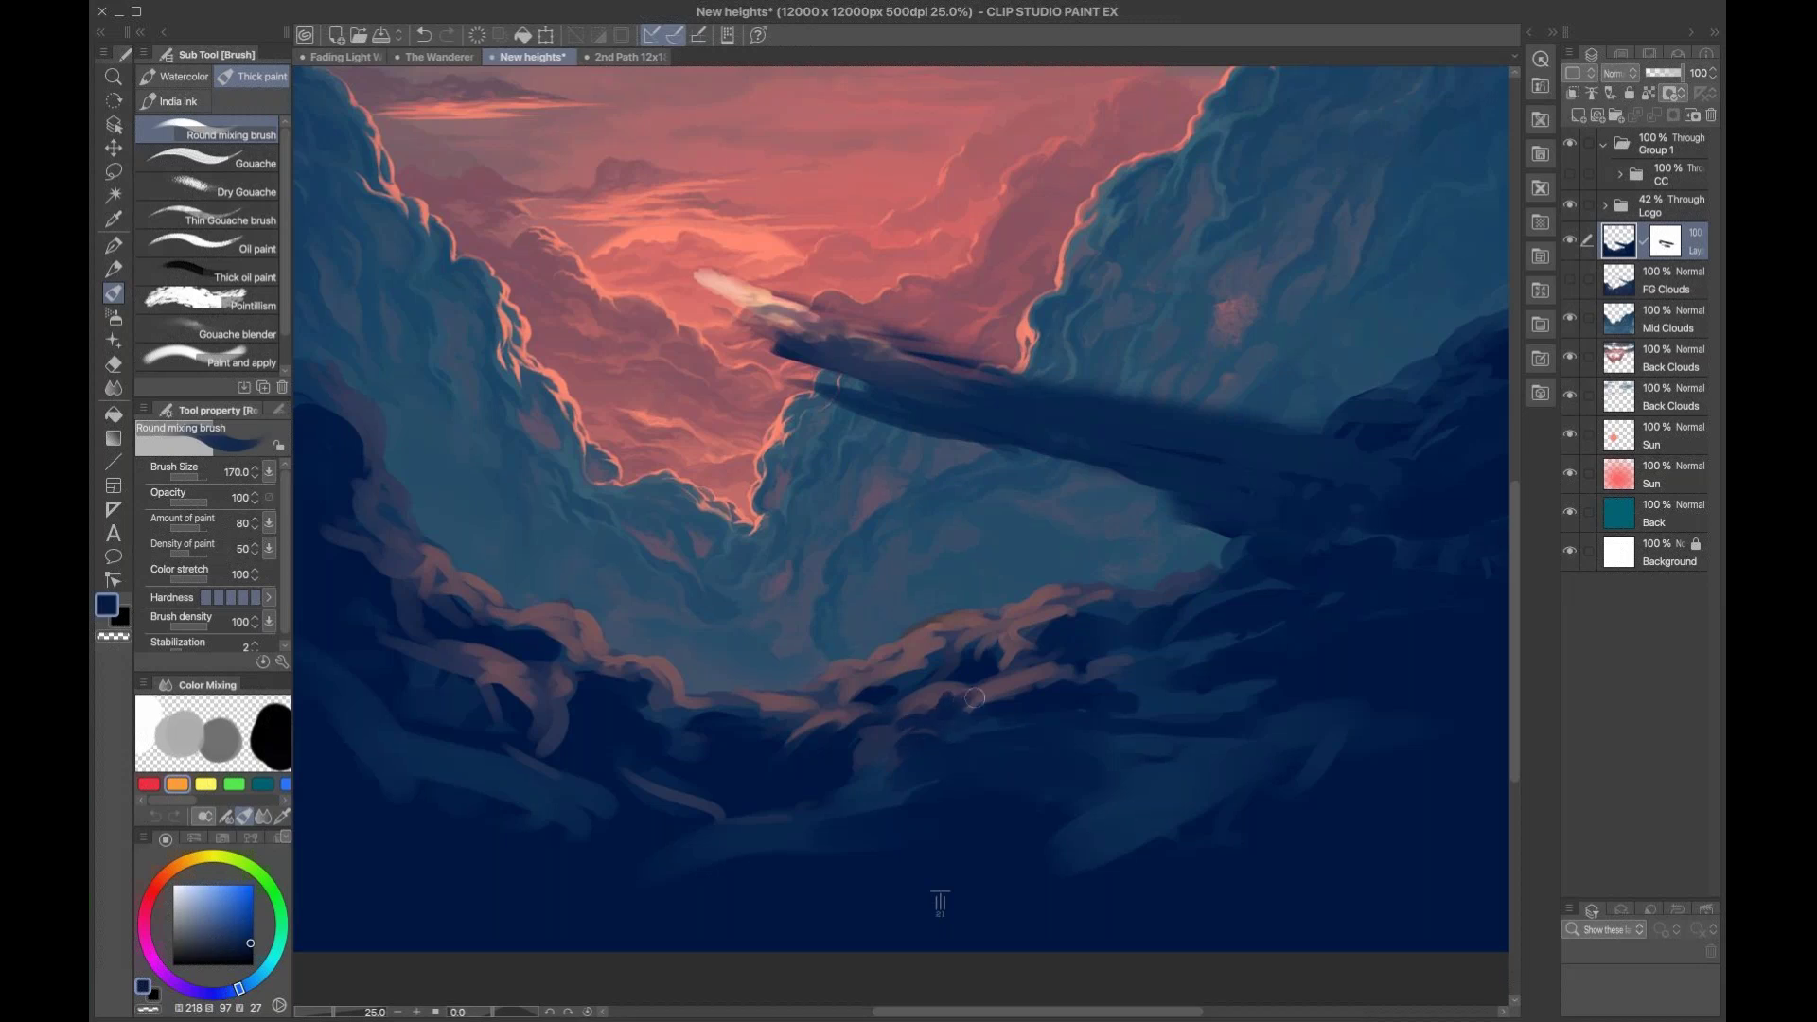
Step: Sample slate blue, mauve and navy from the ridge and refine the lights and shadows beneath its upper rim at size 170
{"action": "left_click", "coordinate": [1042, 662], "text": "alt"}
{"action": "left_click_drag", "start_coordinate": [1050, 674], "coordinate": [1005, 697]}
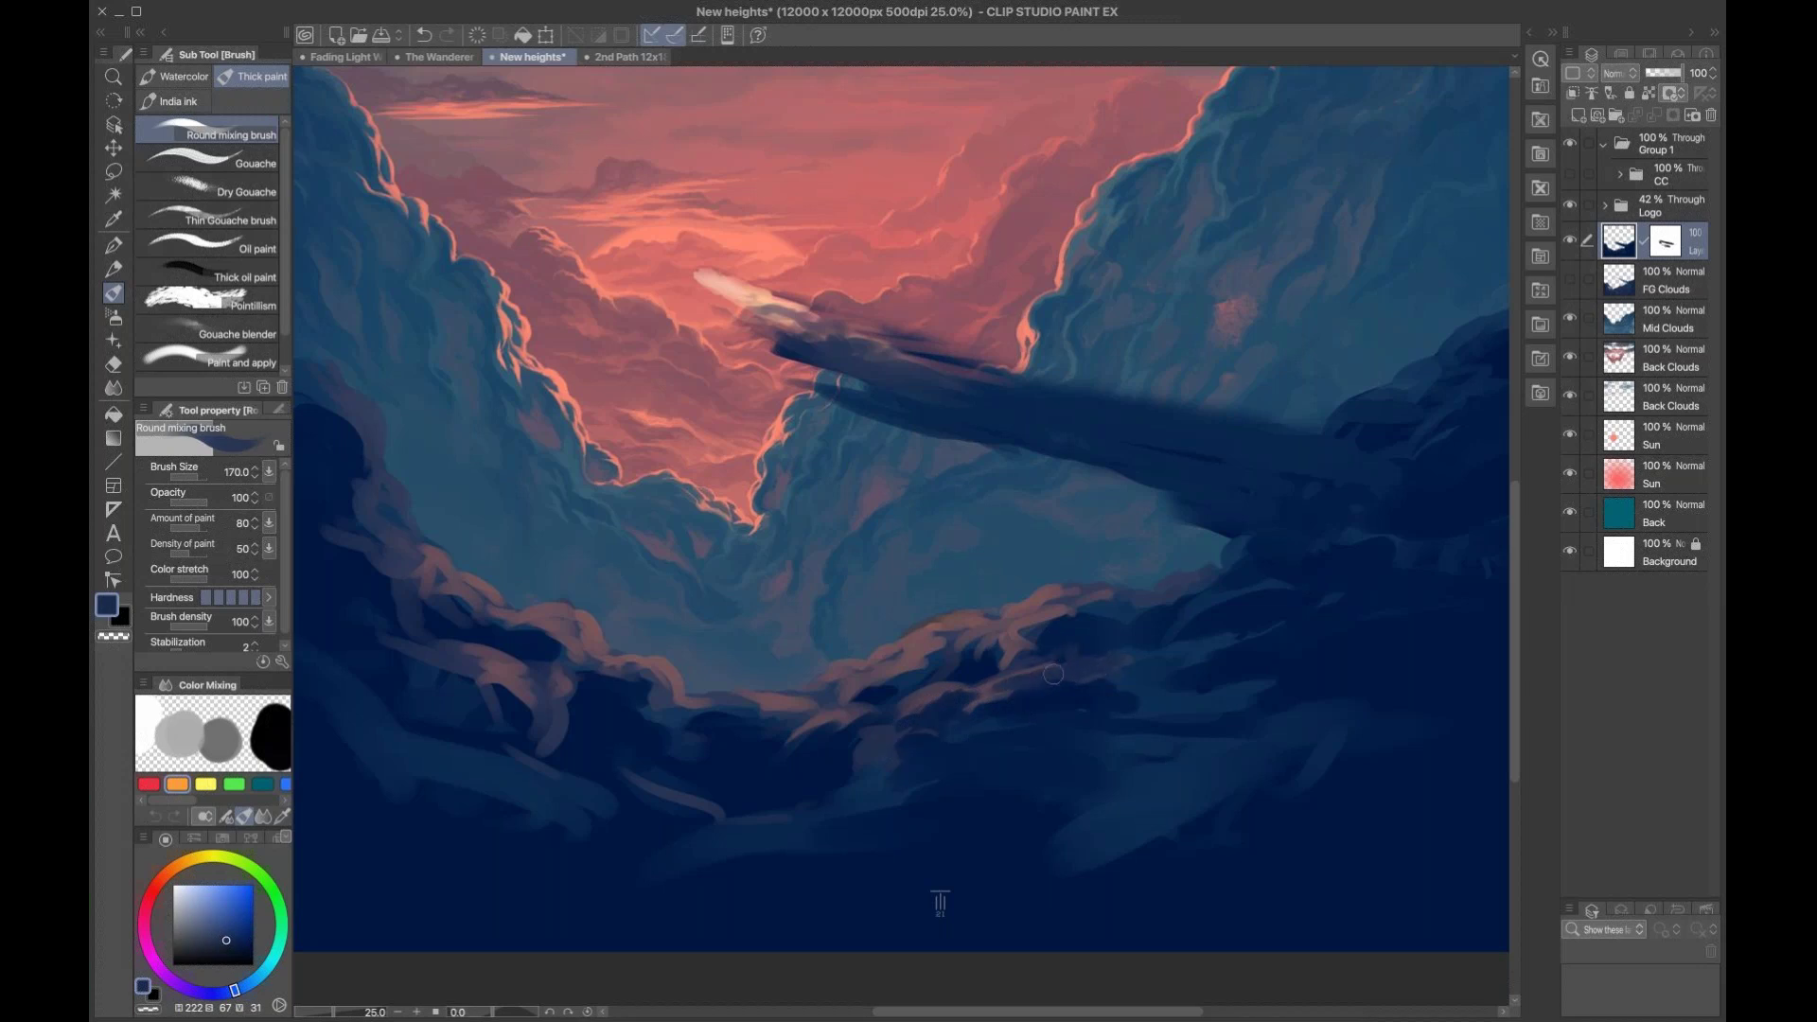
{"action": "left_click", "coordinate": [1021, 613], "text": "alt"}
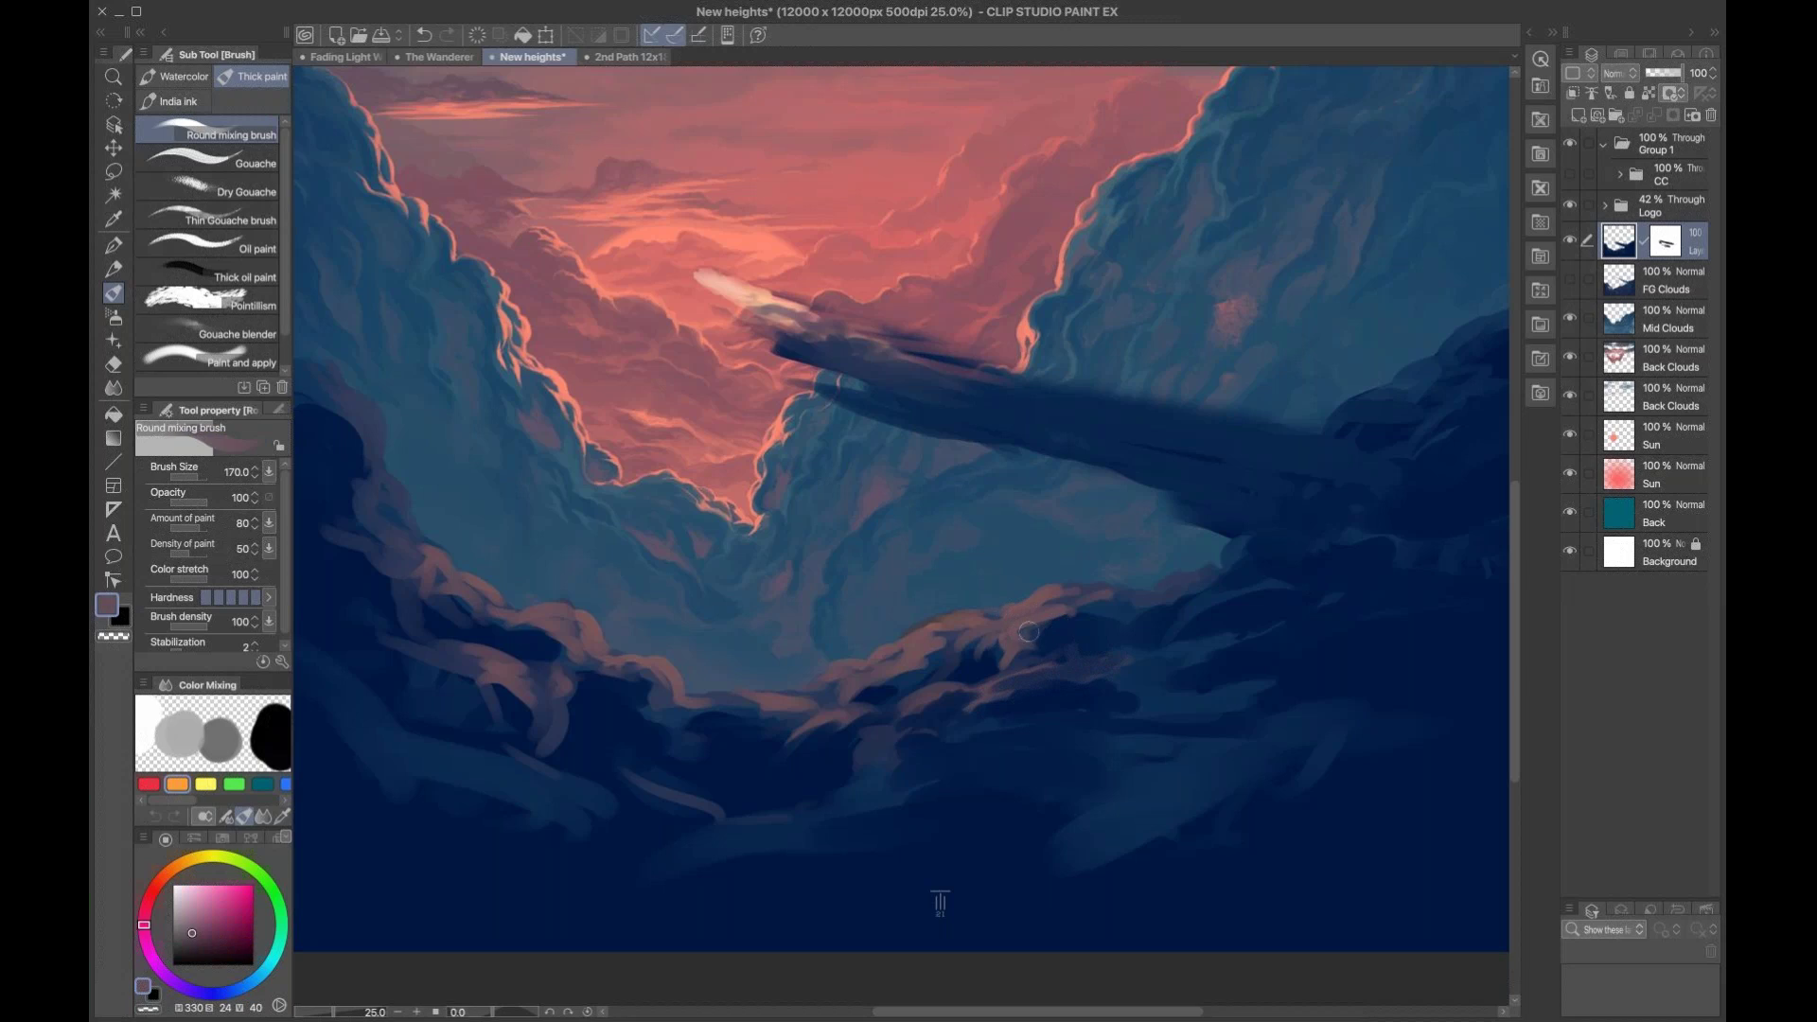
{"action": "left_click", "coordinate": [1088, 623], "text": "alt"}
{"action": "left_click", "coordinate": [1090, 620], "text": "alt"}
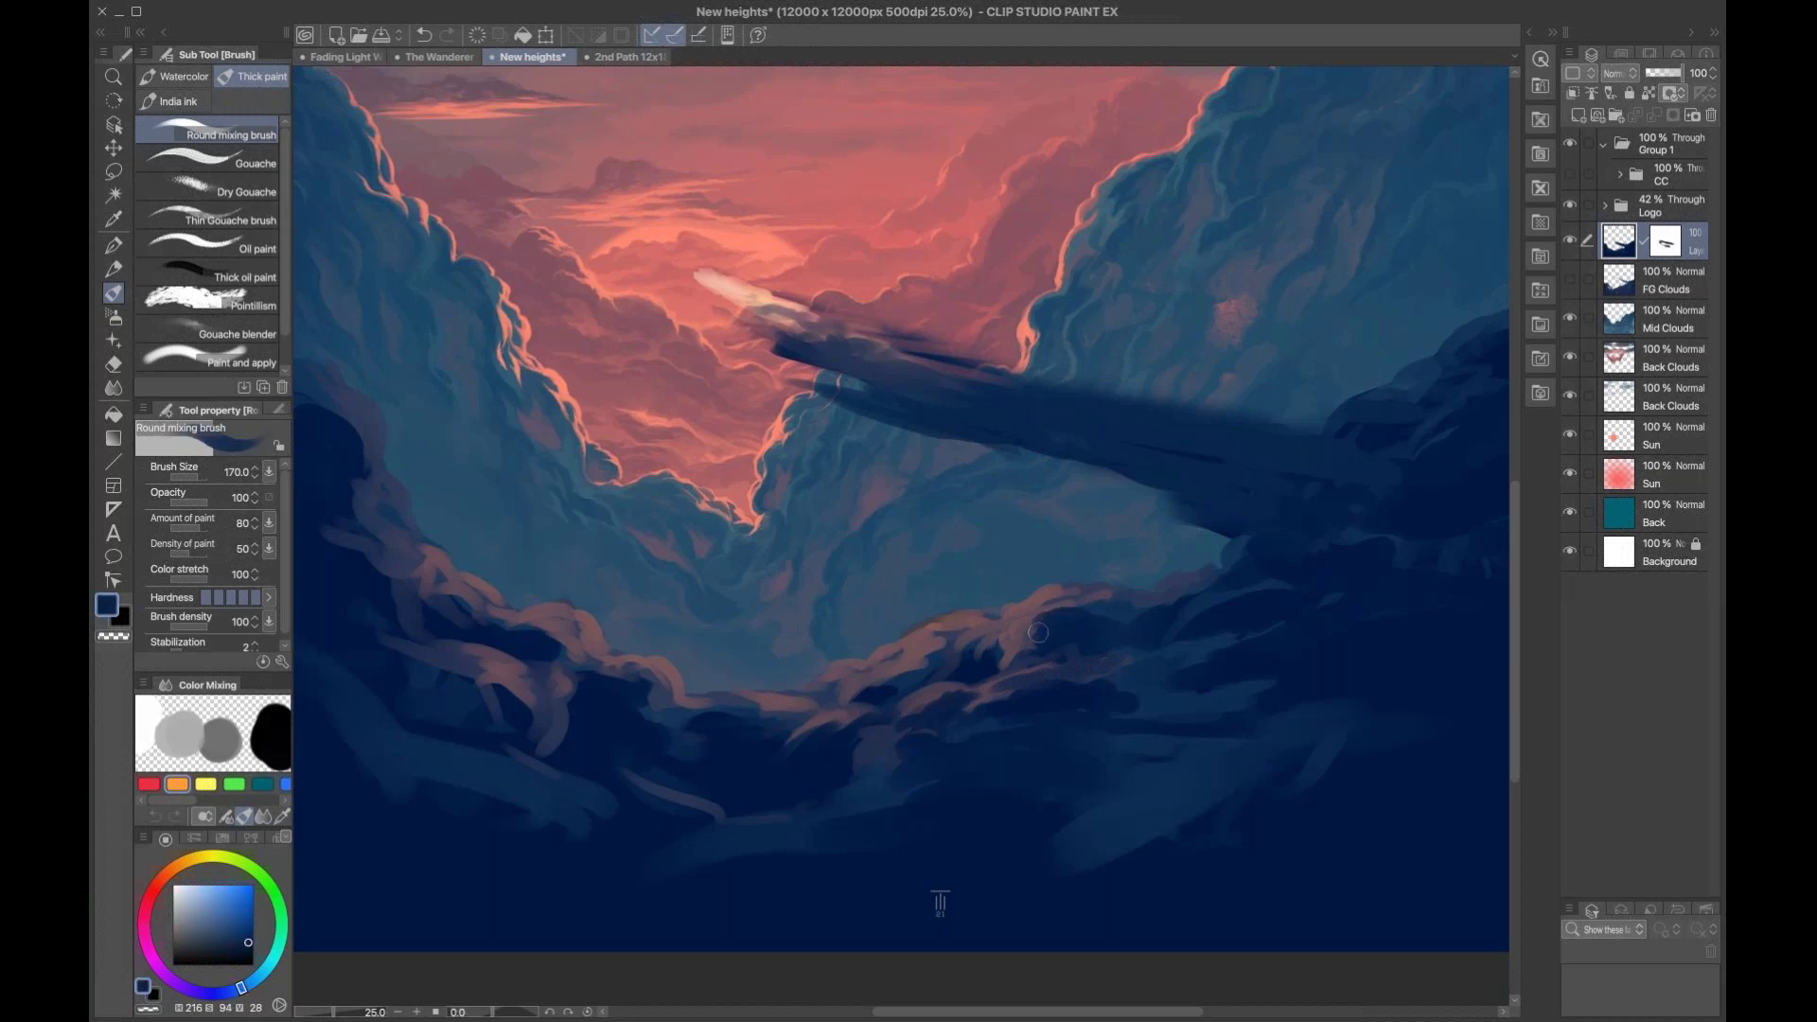
Step: Sample muted violet and dark navy and paint shadows under the opposite ridge's rim, enlarging the brush to 400
{"action": "key", "text": "bracketright"}
{"action": "key", "text": "bracketright"}
{"action": "key", "text": "bracketright"}
{"action": "left_click", "coordinate": [494, 664], "text": "alt"}
{"action": "key", "text": "bracketleft"}
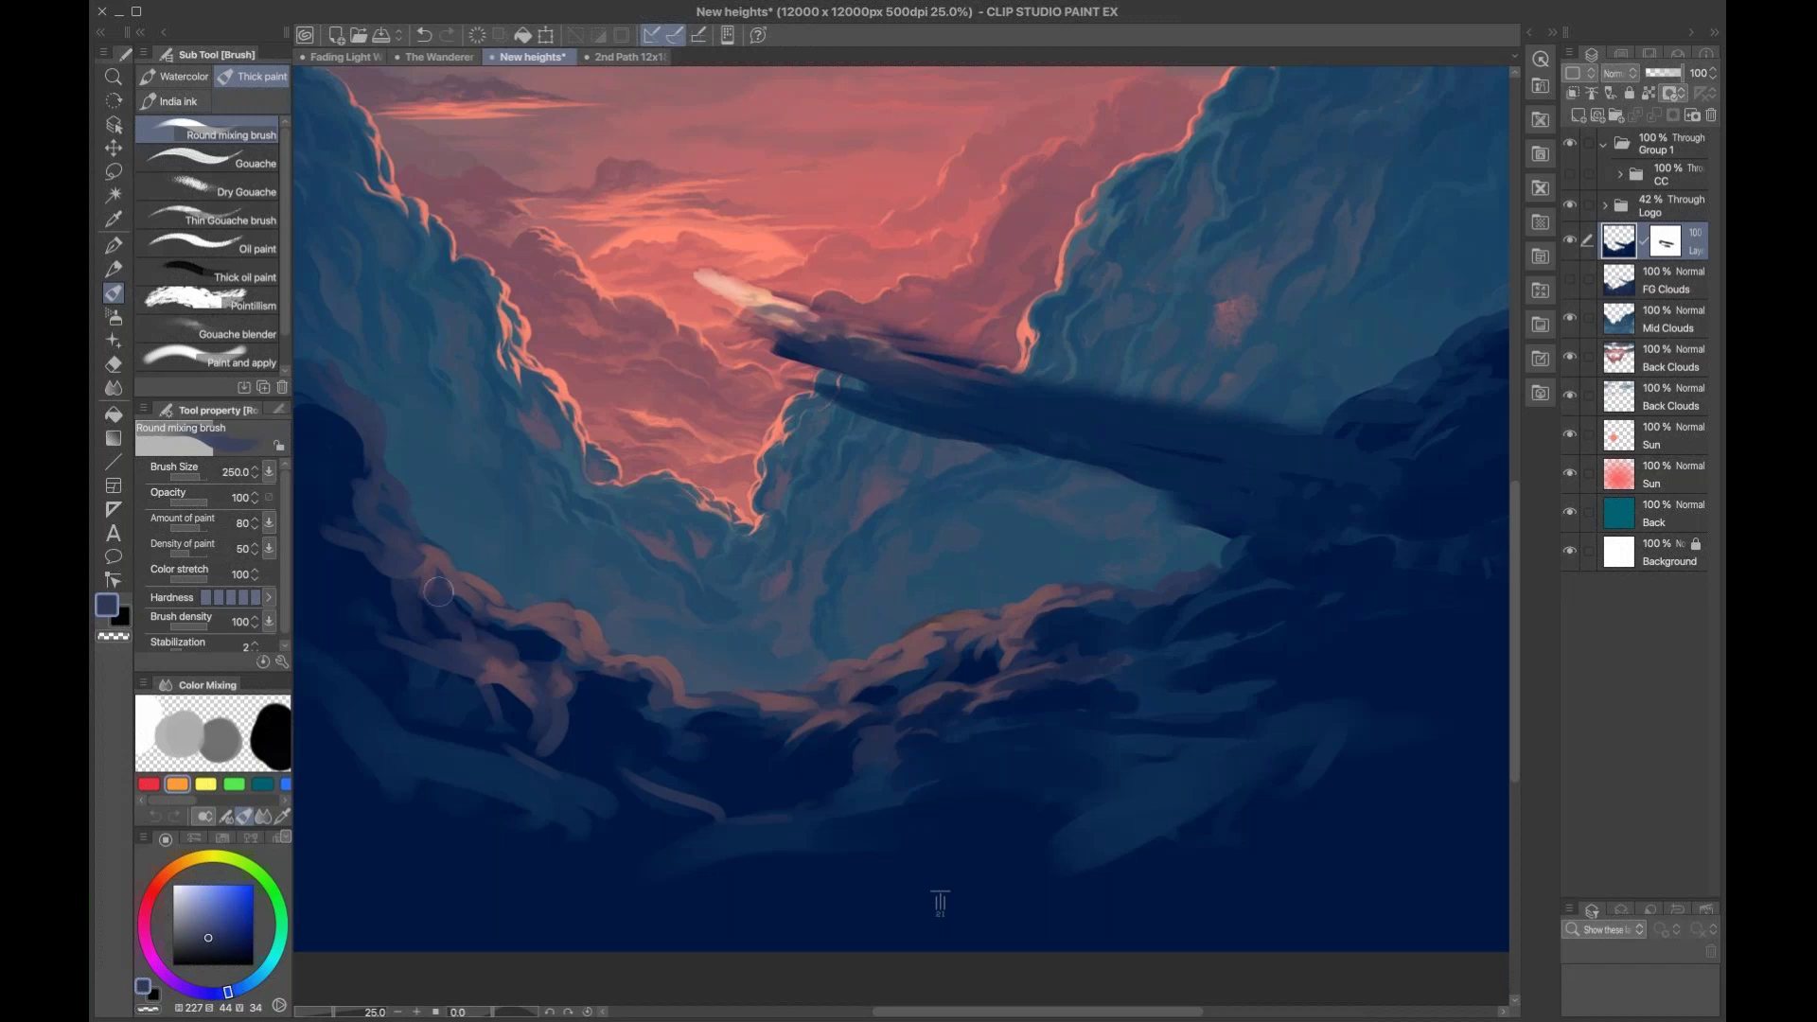
{"action": "left_click", "coordinate": [424, 600], "text": "alt"}
{"action": "key", "text": "bracketright"}
{"action": "key", "text": "bracketright"}
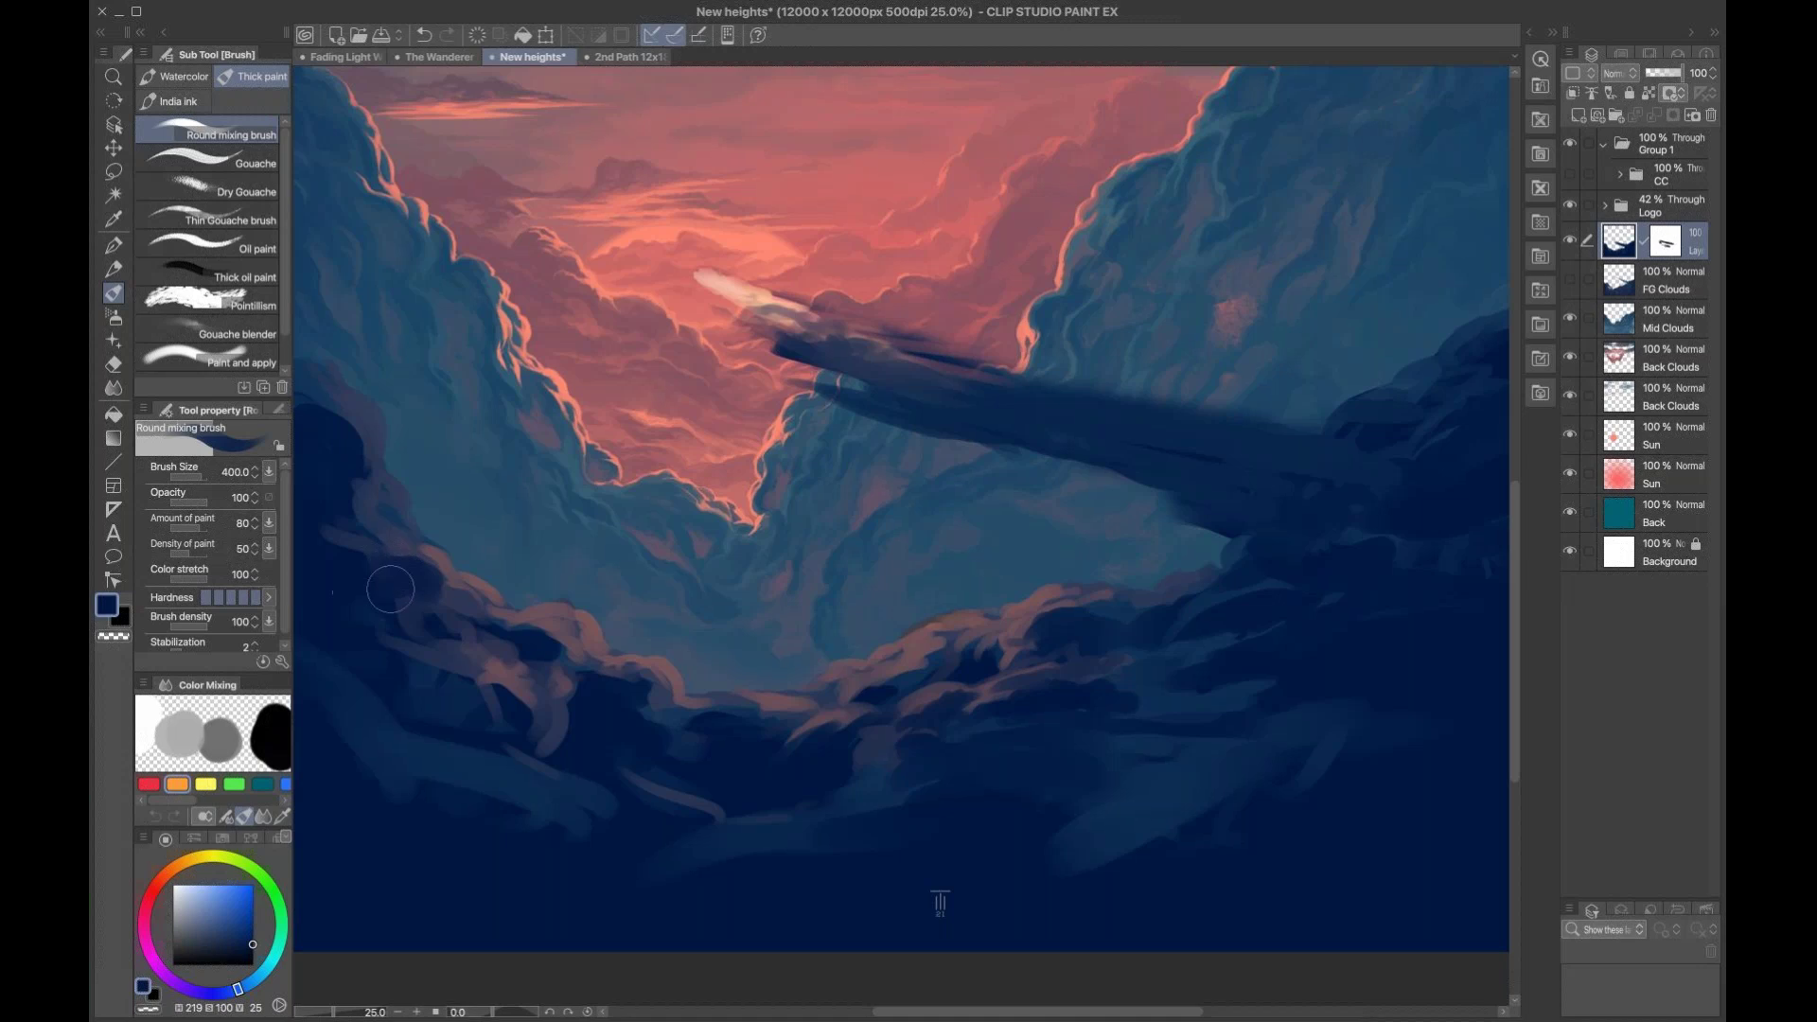
{"action": "mouse_move", "coordinate": [475, 606]}
{"action": "left_mouse_down"}
{"action": "mouse_move", "coordinate": [437, 593]}
{"action": "mouse_move", "coordinate": [575, 649]}
{"action": "left_mouse_up"}
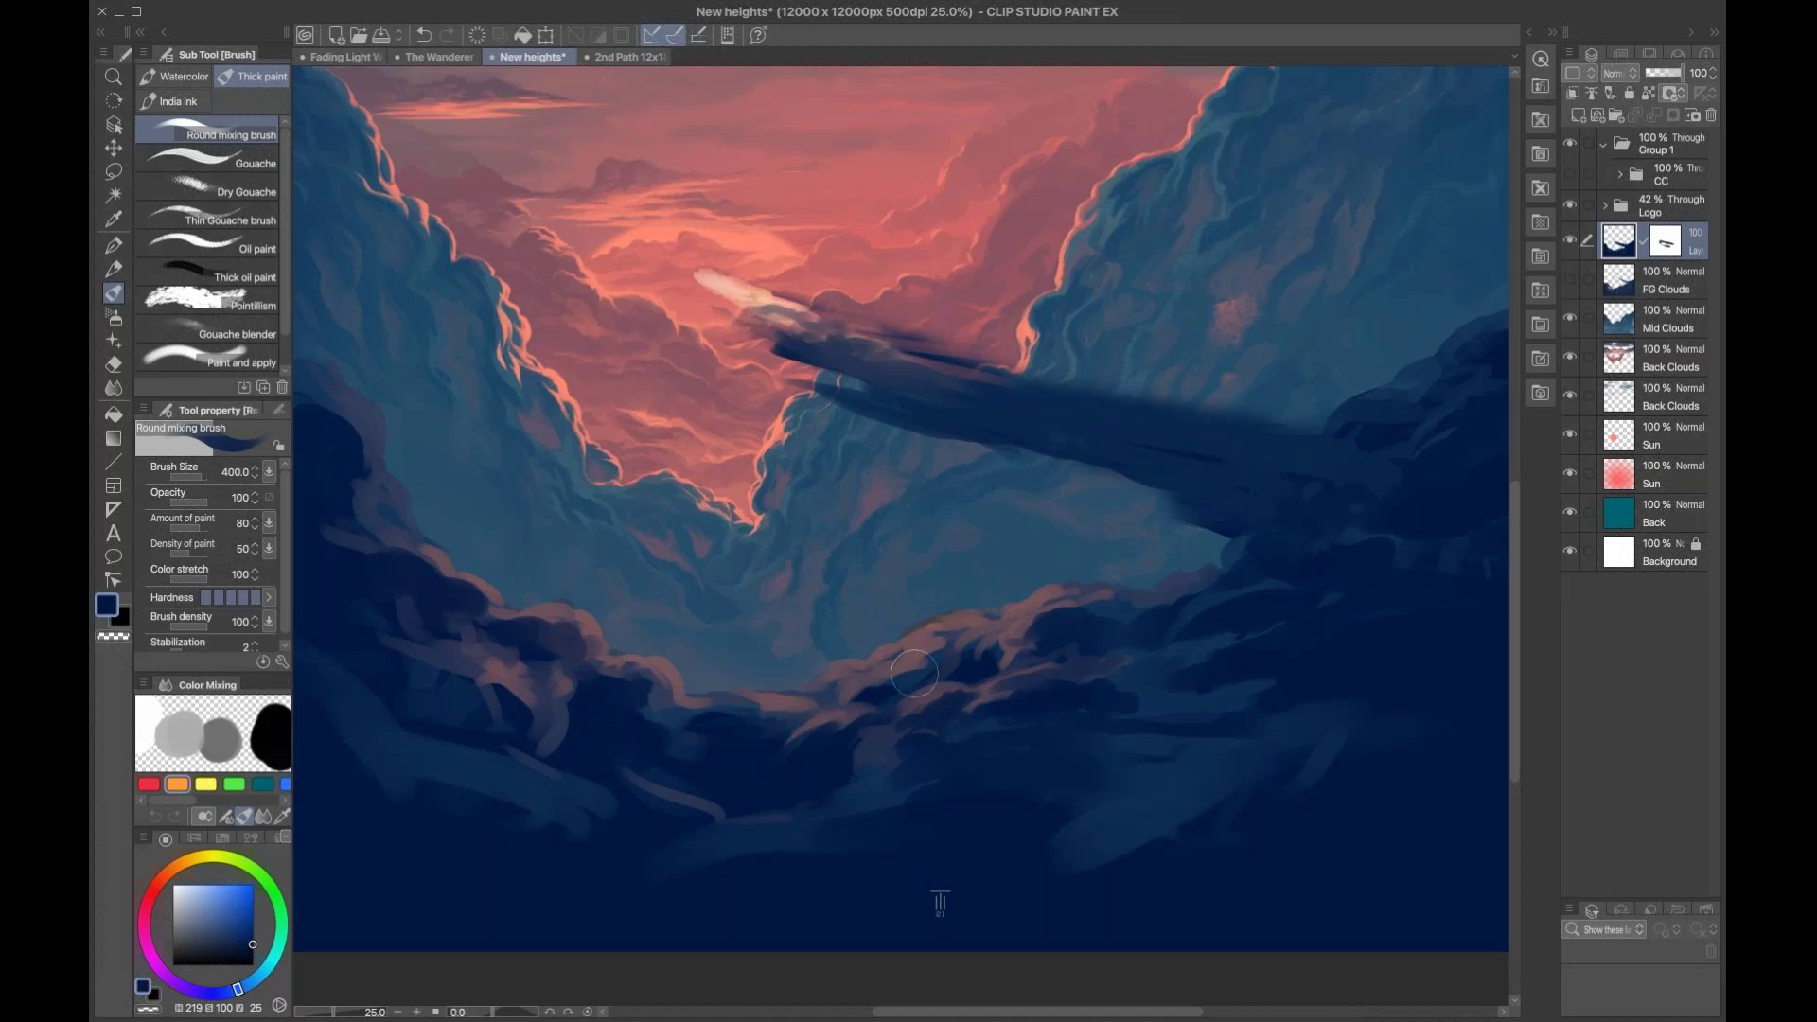
Step: Sample the ridge's muted mauve and touch up the cloud forms near the valley's low point at size 170
{"action": "left_click", "coordinate": [942, 633], "text": "alt"}
{"action": "key", "text": "bracketleft"}
{"action": "key", "text": "bracketleft"}
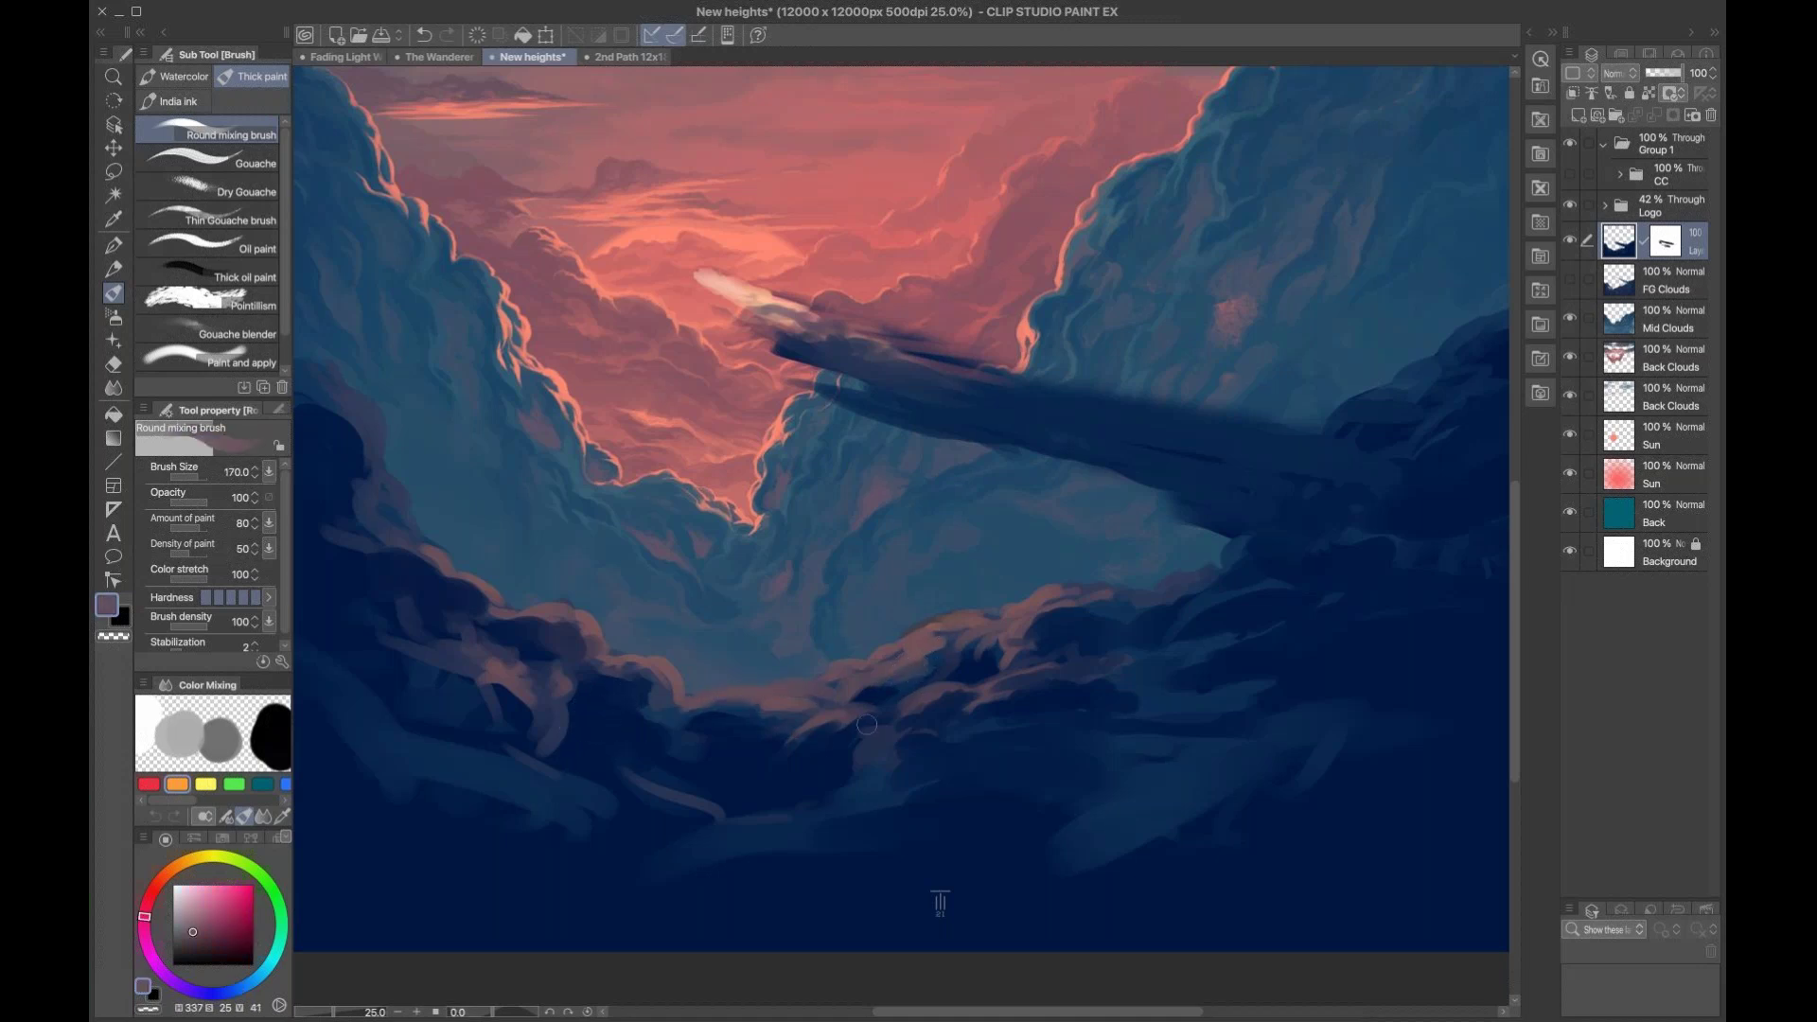
Step: Hide the masked practice cloud layer and show the finished FG Clouds layer
{"action": "scroll", "coordinate": [1117, 612], "scroll_direction": "up", "scroll_amount": 2}
{"action": "key", "text": "ctrl+space"}
{"action": "mouse_move", "coordinate": [1087, 571]}
{"action": "left_mouse_down"}
{"action": "mouse_move", "coordinate": [1022, 636]}
{"action": "mouse_move", "coordinate": [1087, 722]}
{"action": "left_mouse_up"}
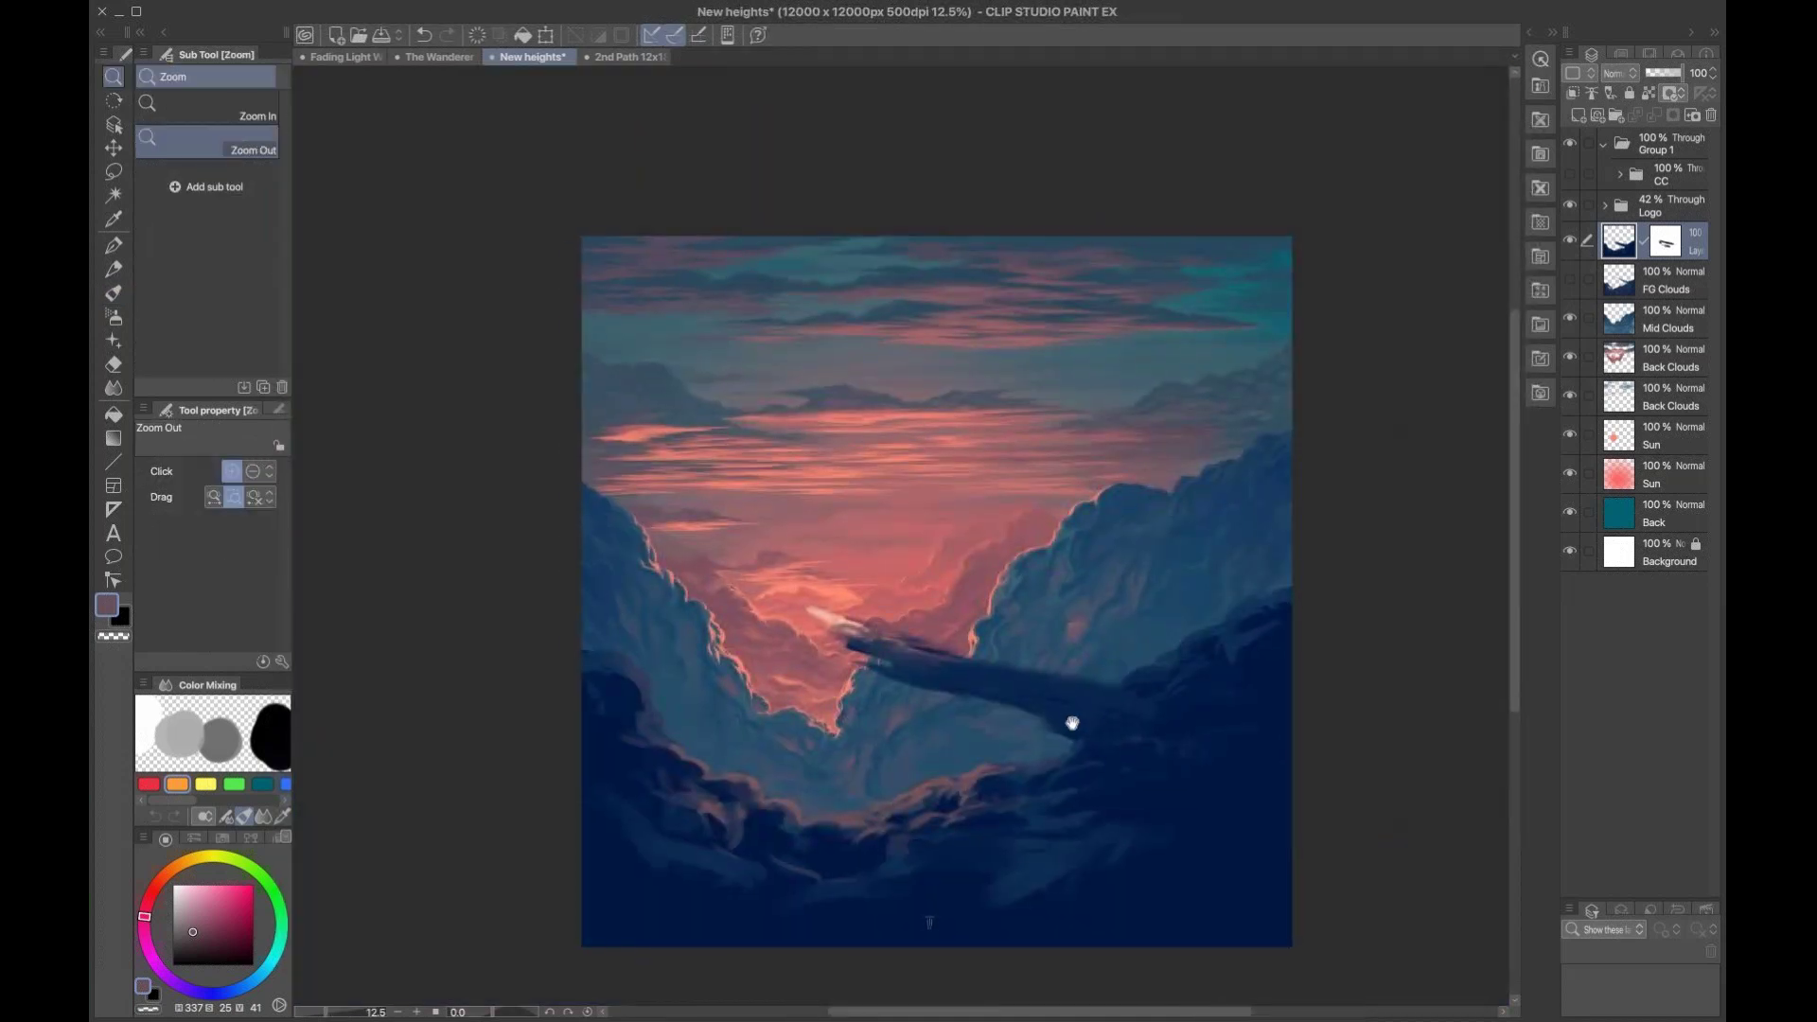
{"action": "left_click", "coordinate": [965, 757]}
{"action": "left_click_drag", "start_coordinate": [965, 757], "coordinate": [1050, 600]}
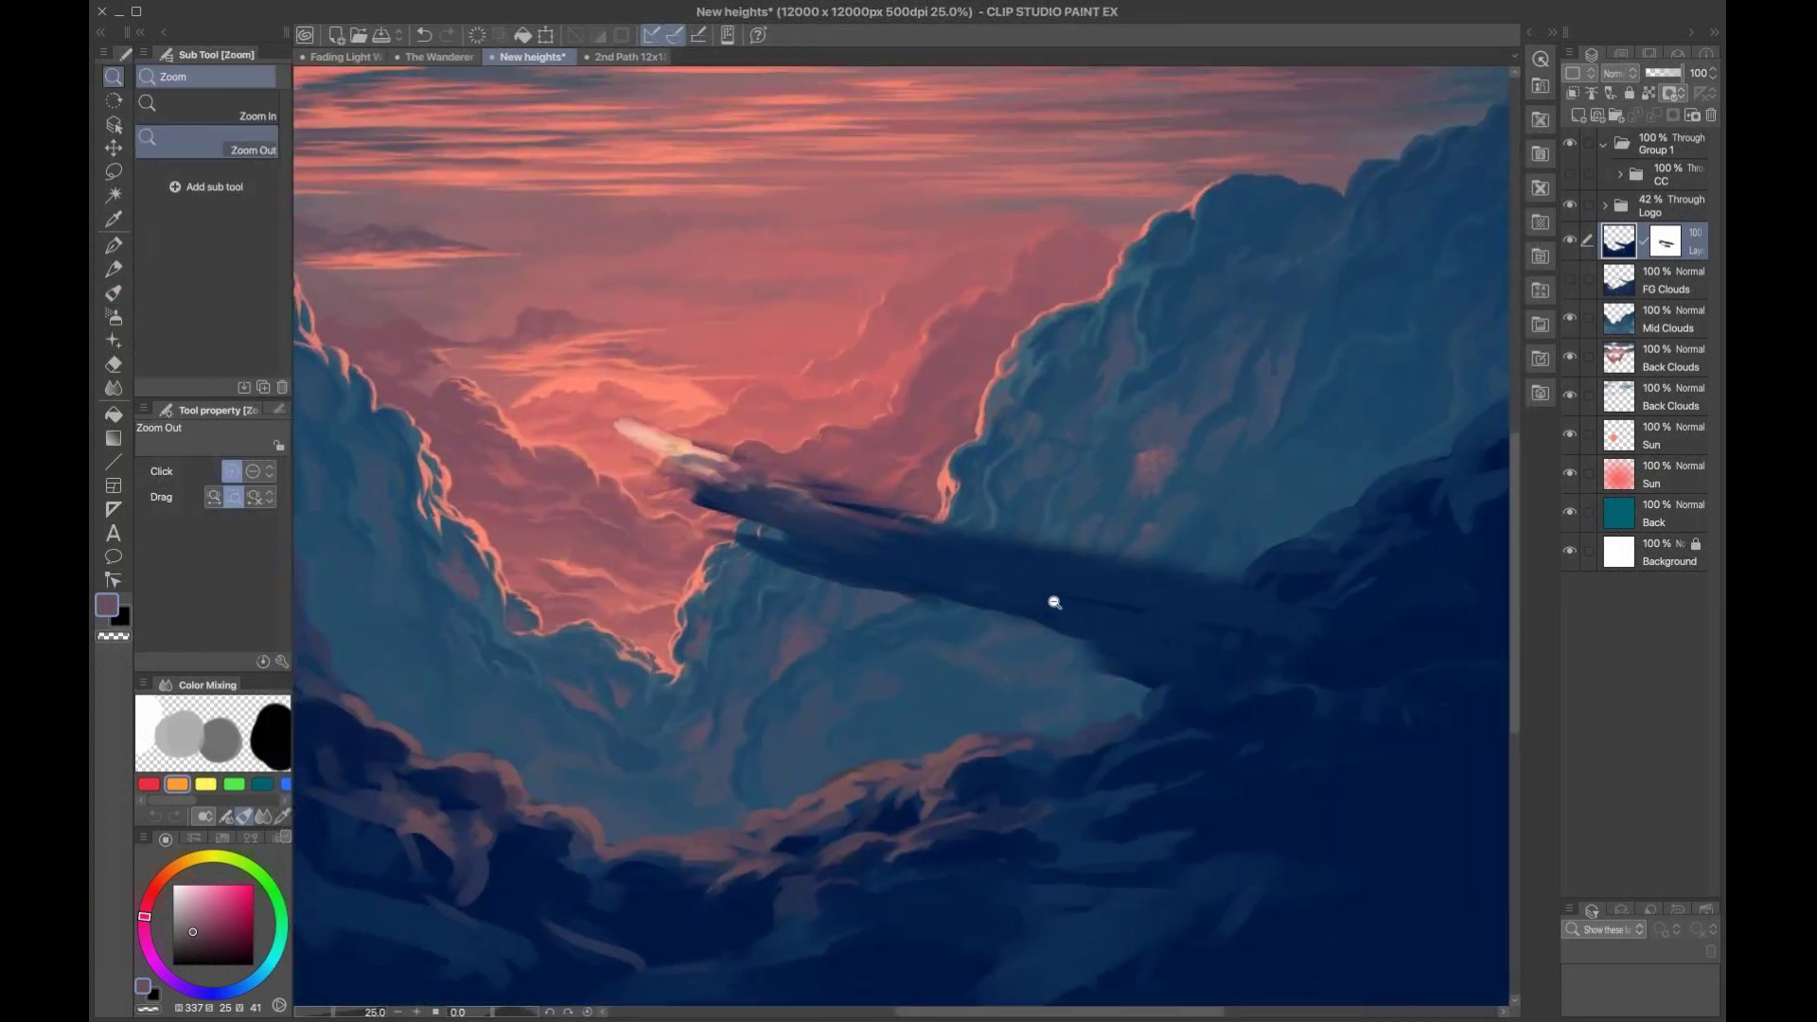
{"action": "left_click", "coordinate": [1050, 600], "text": "alt"}
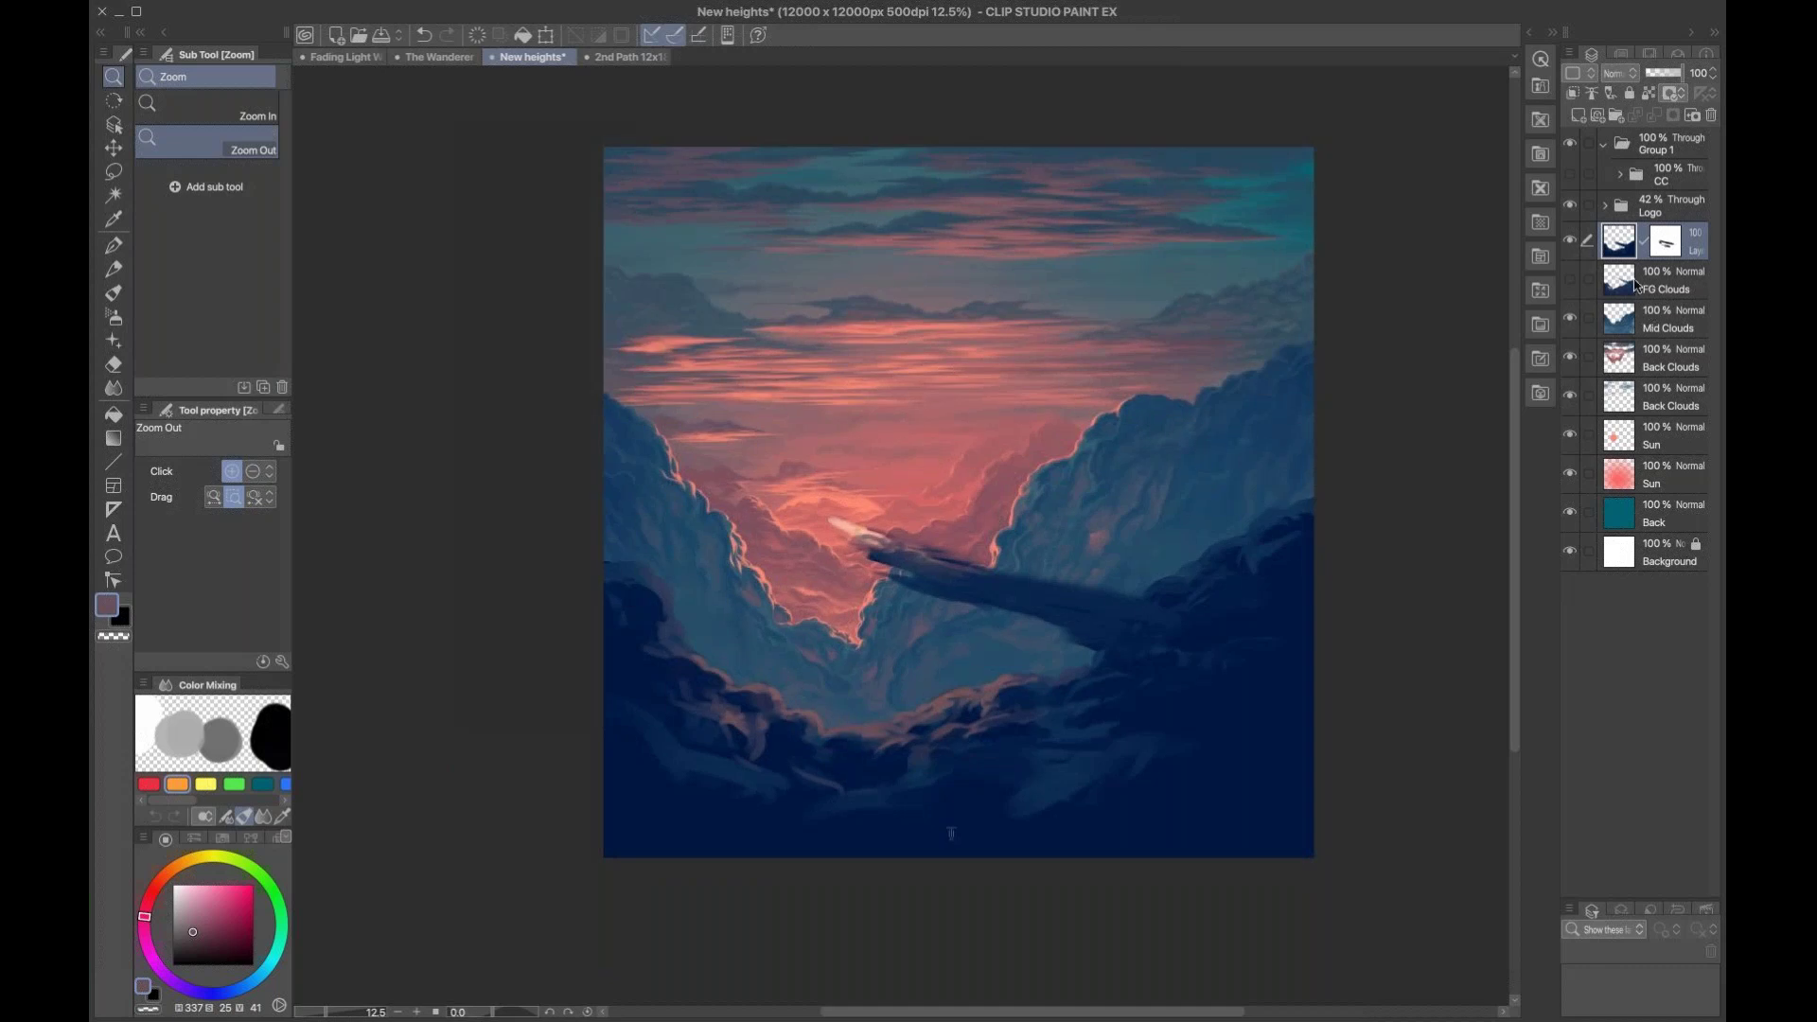
{"action": "left_click", "coordinate": [1569, 239]}
{"action": "left_click_drag", "start_coordinate": [978, 624], "coordinate": [957, 635]}
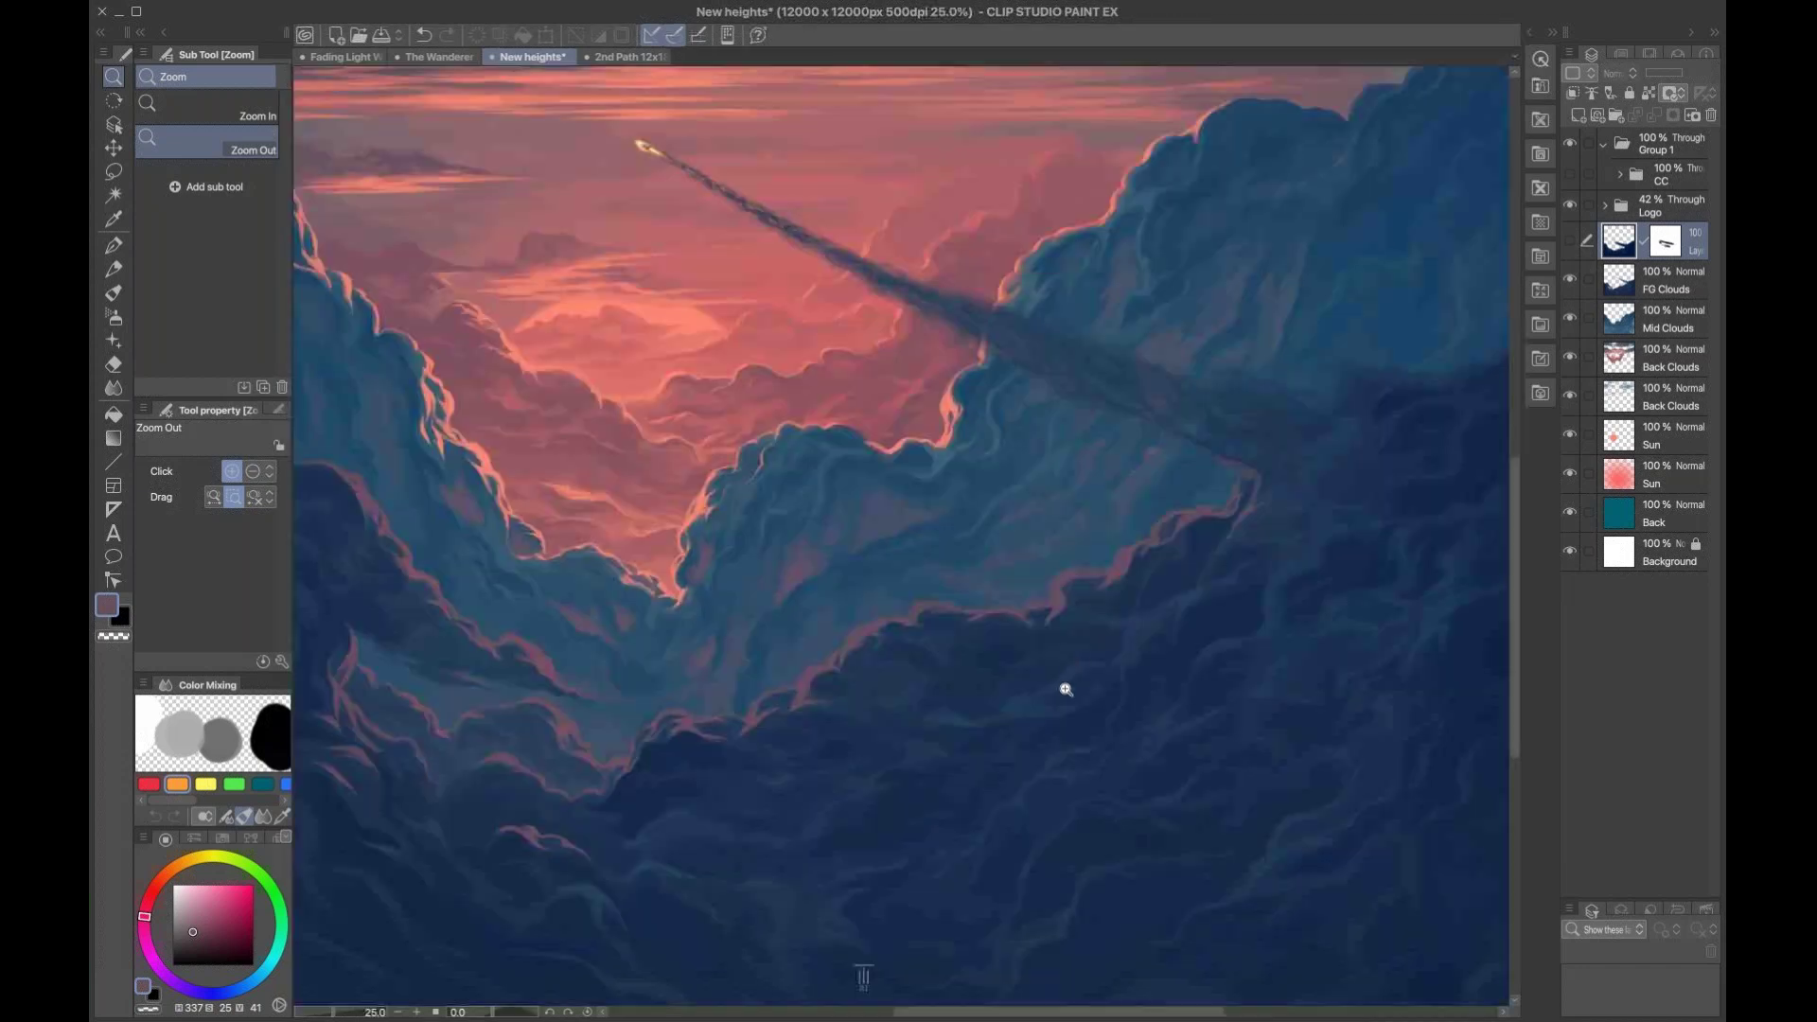
Step: Examine the finished cloud ridges and smoke trail, show the CC folder and expand it to list its layers
{"action": "left_click", "coordinate": [966, 726]}
{"action": "scroll", "coordinate": [980, 748], "scroll_direction": "left", "scroll_amount": 5}
{"action": "scroll", "coordinate": [995, 596], "scroll_direction": "up", "scroll_amount": 1}
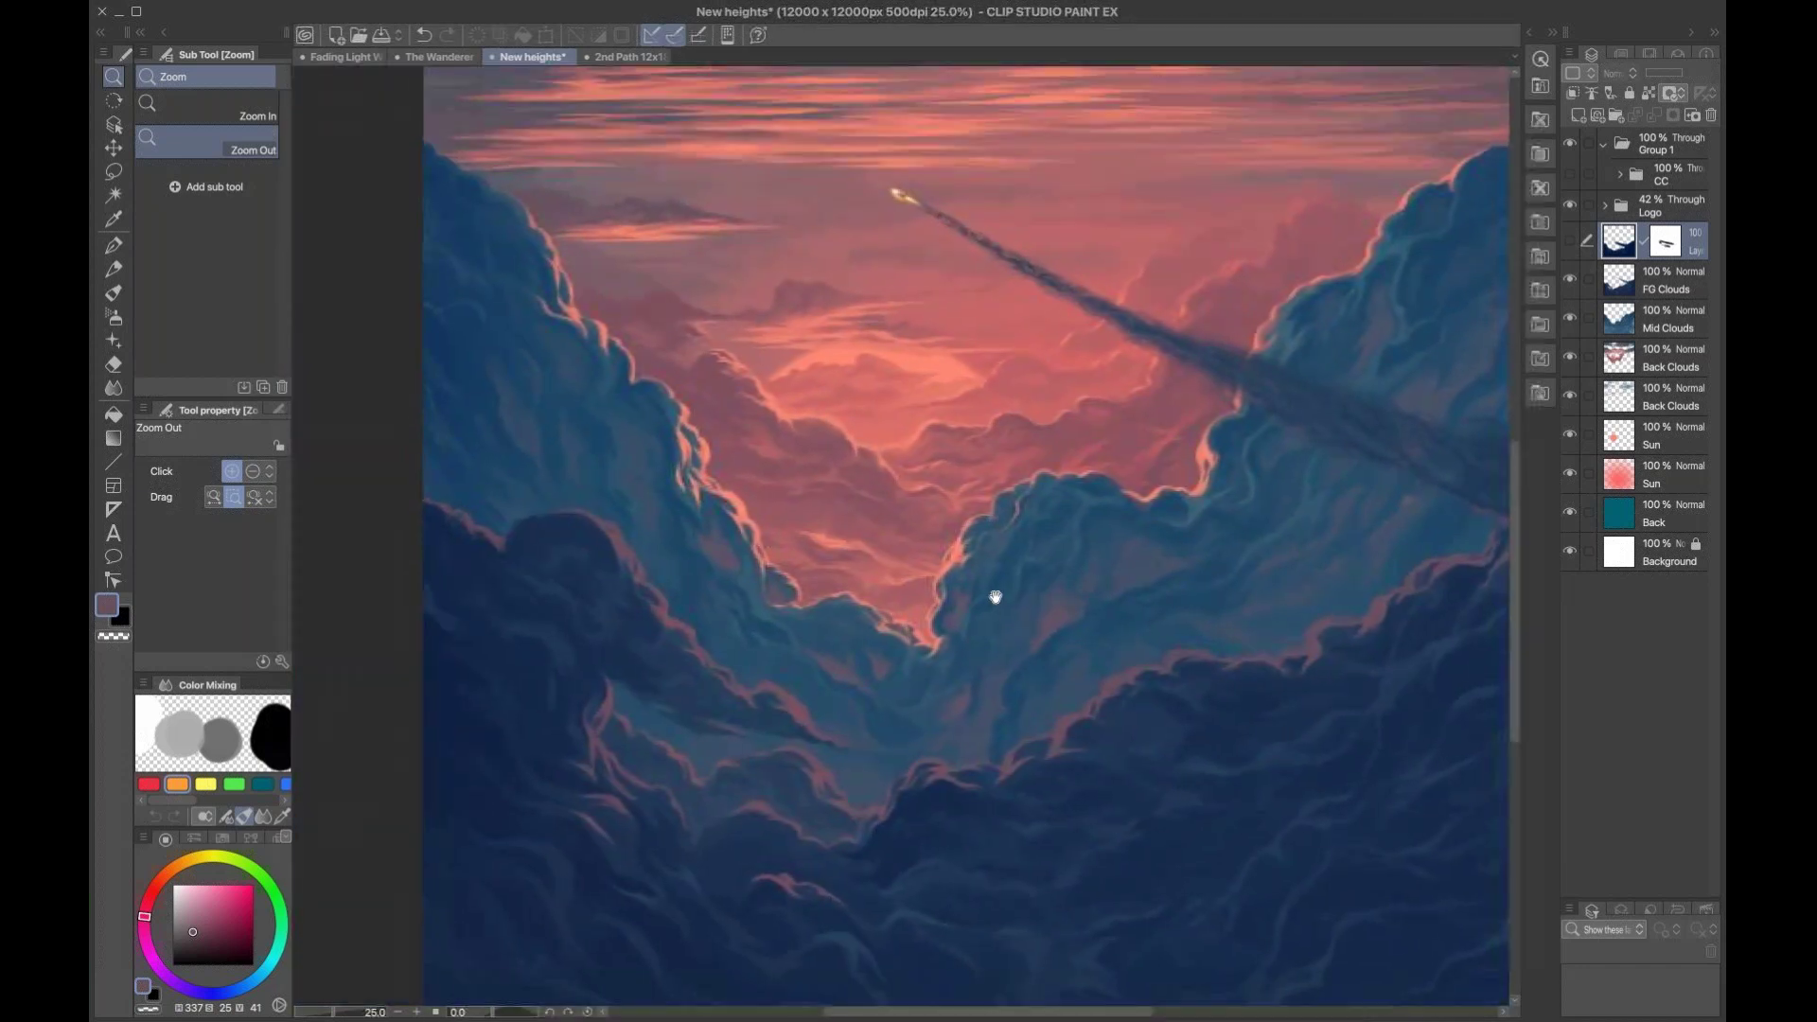
{"action": "scroll", "coordinate": [1205, 652], "scroll_direction": "right", "scroll_amount": 1}
{"action": "scroll", "coordinate": [1322, 502], "scroll_direction": "right", "scroll_amount": 2}
{"action": "scroll", "coordinate": [1323, 502], "scroll_direction": "up", "scroll_amount": 1}
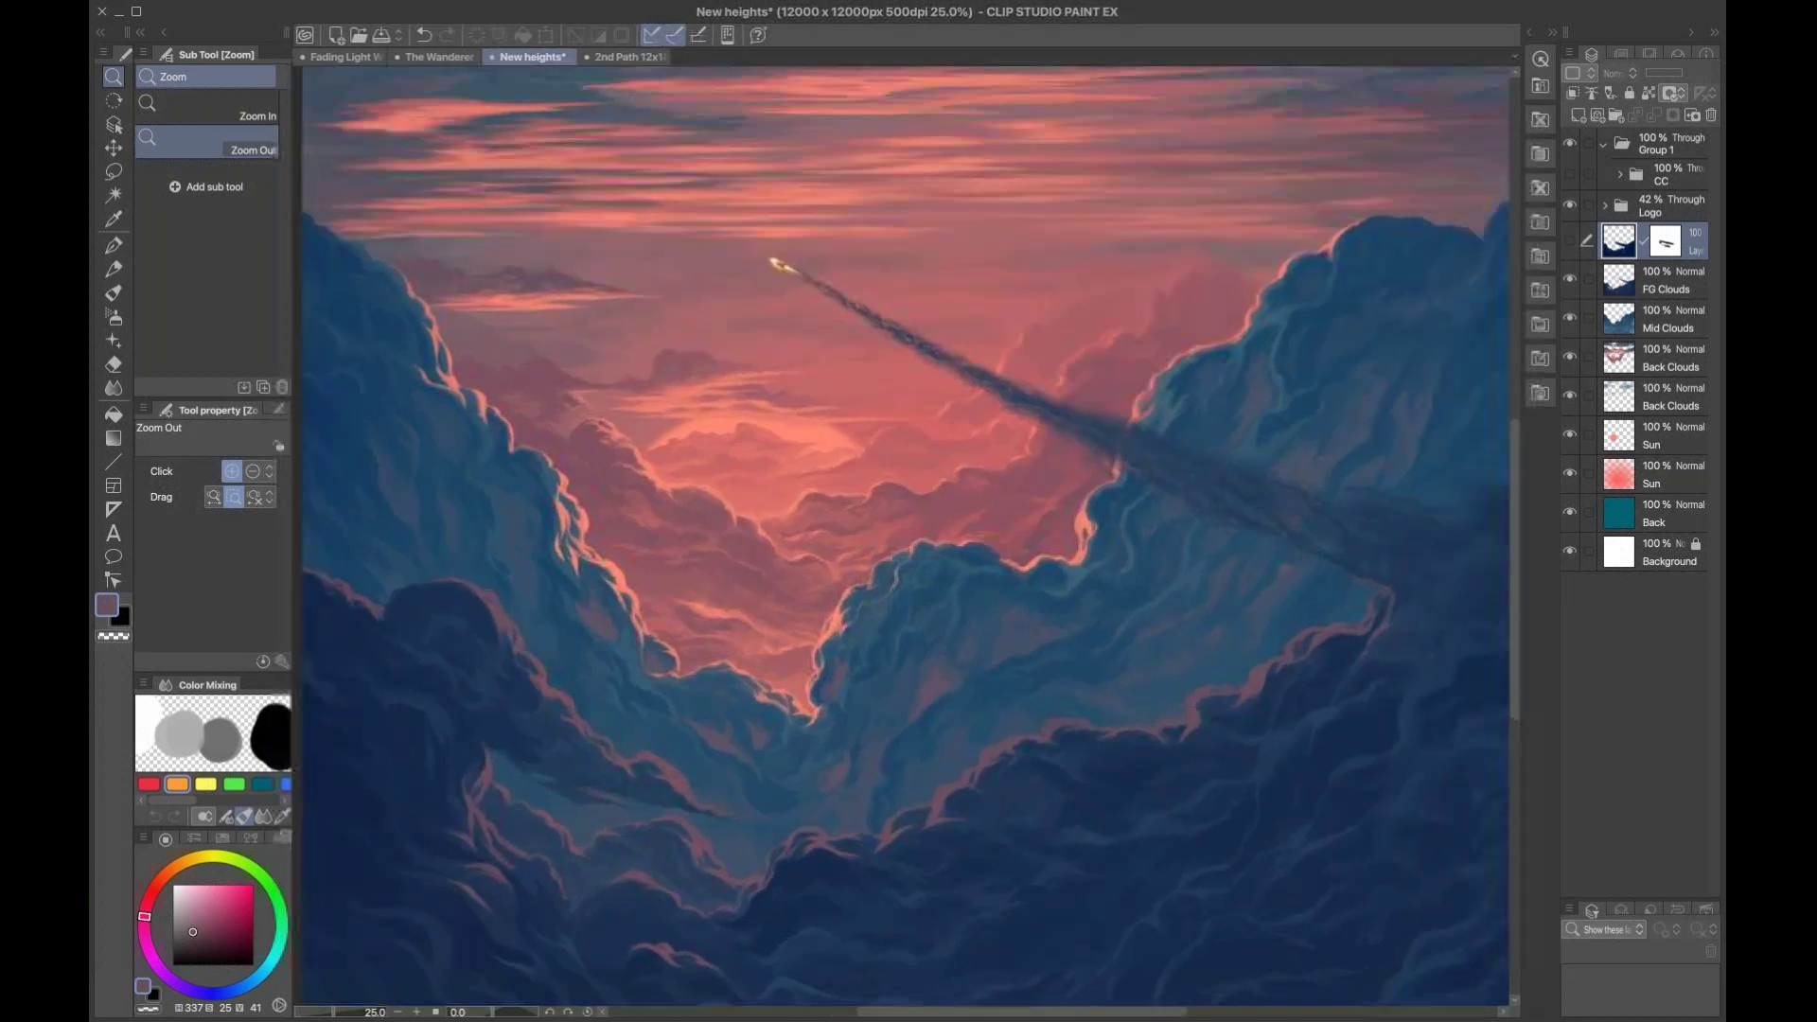
{"action": "left_click", "coordinate": [1569, 175]}
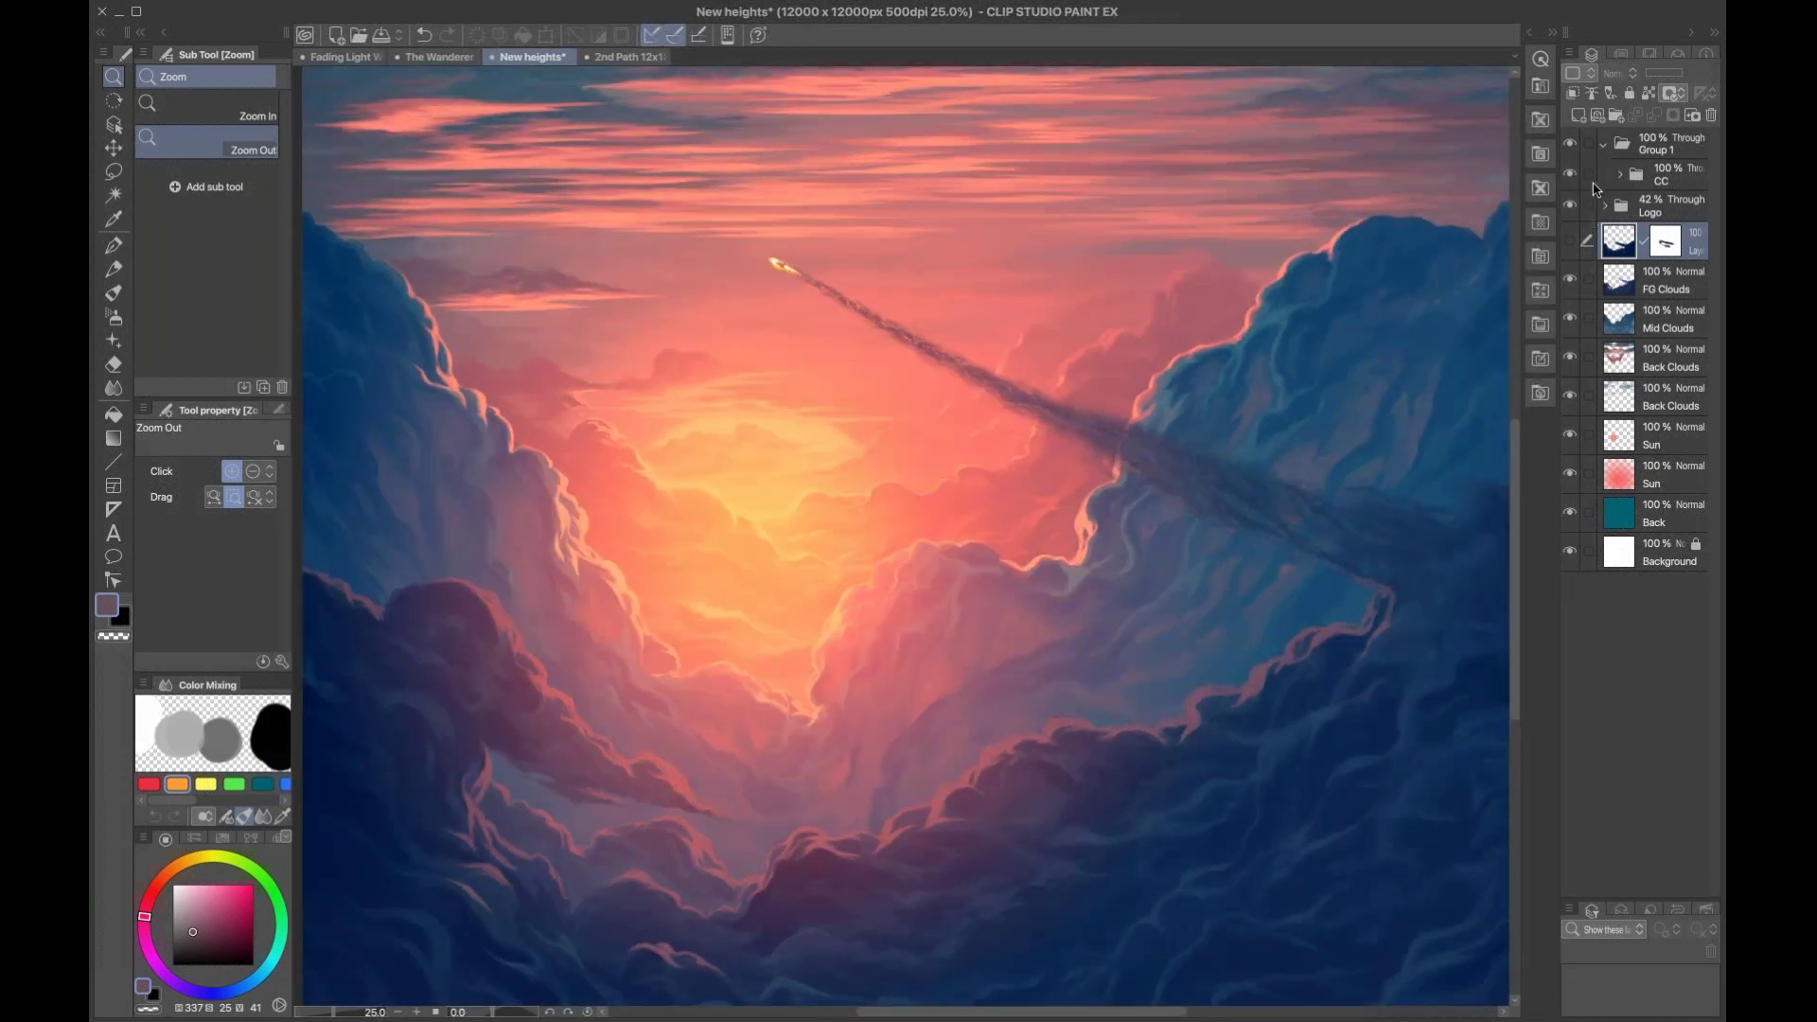
{"action": "left_click", "coordinate": [1627, 183]}
{"action": "left_click", "coordinate": [1618, 177]}
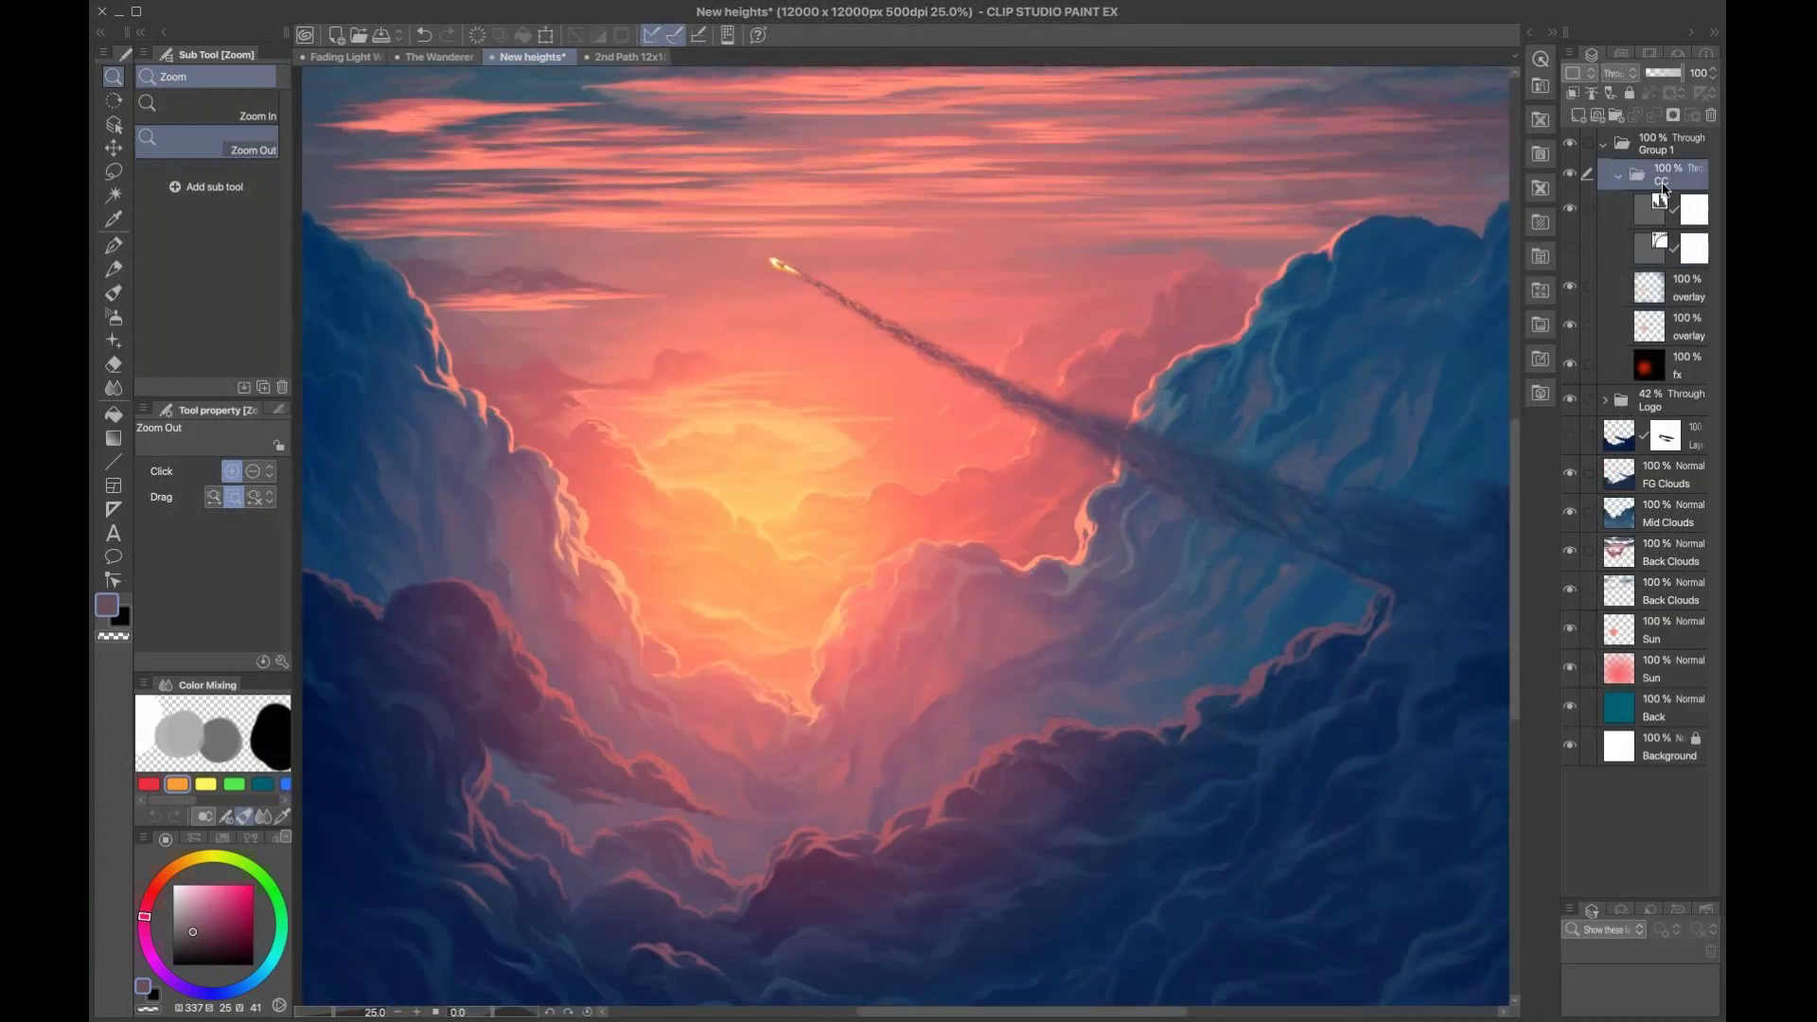
Step: Compare the painting with and without the CC folder's uppermost correction layer and each of the two overlay layers
{"action": "left_click", "coordinate": [1570, 209]}
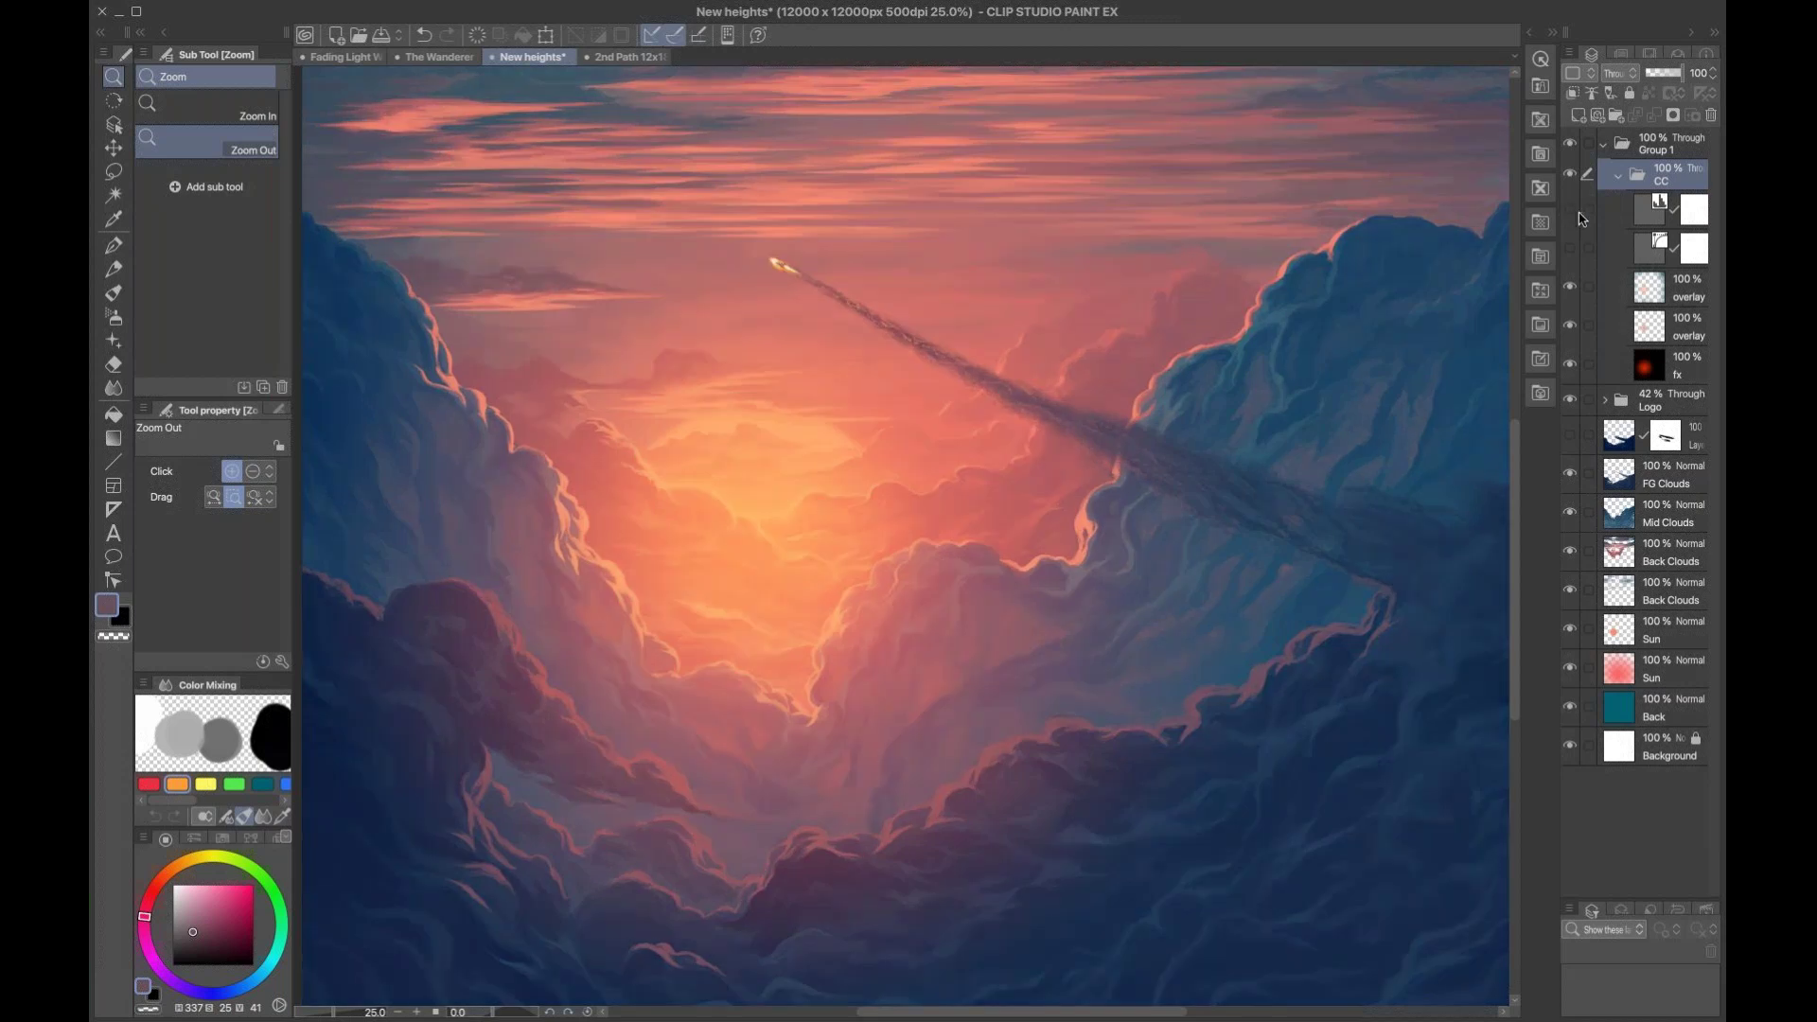
{"action": "left_click", "coordinate": [1571, 211]}
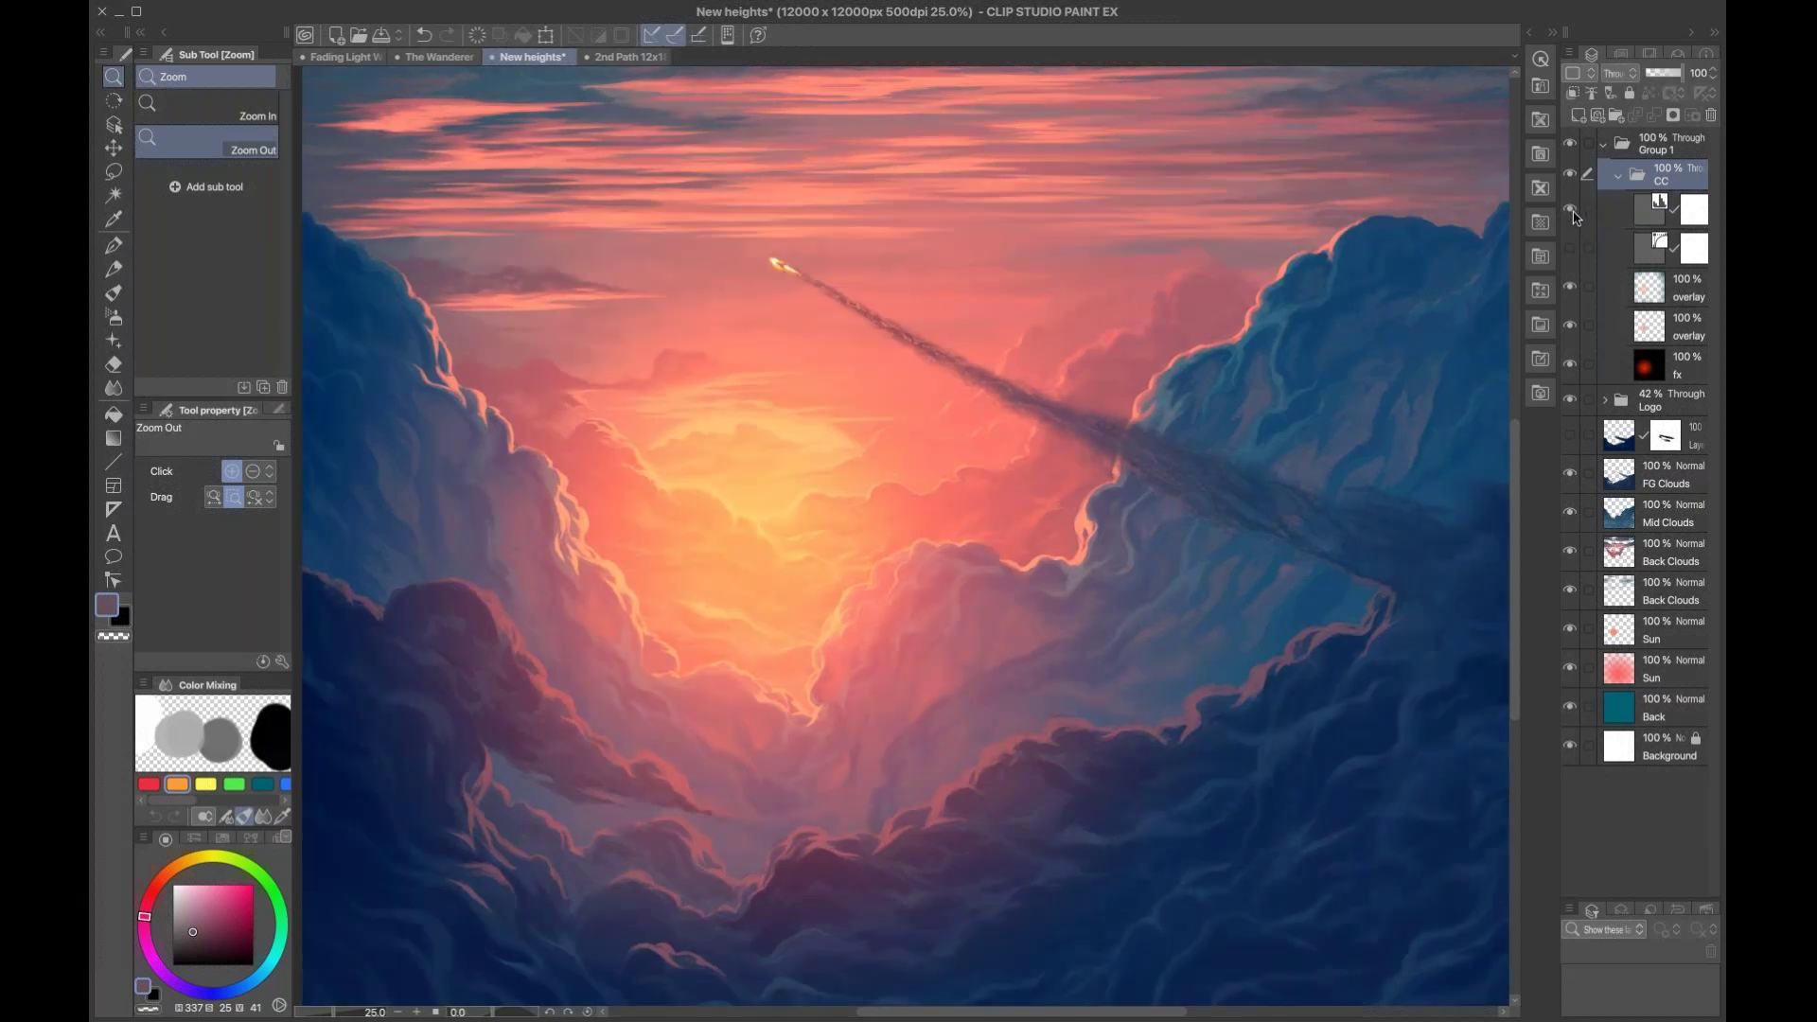
{"action": "scroll", "coordinate": [1299, 539], "scroll_direction": "right", "scroll_amount": 3}
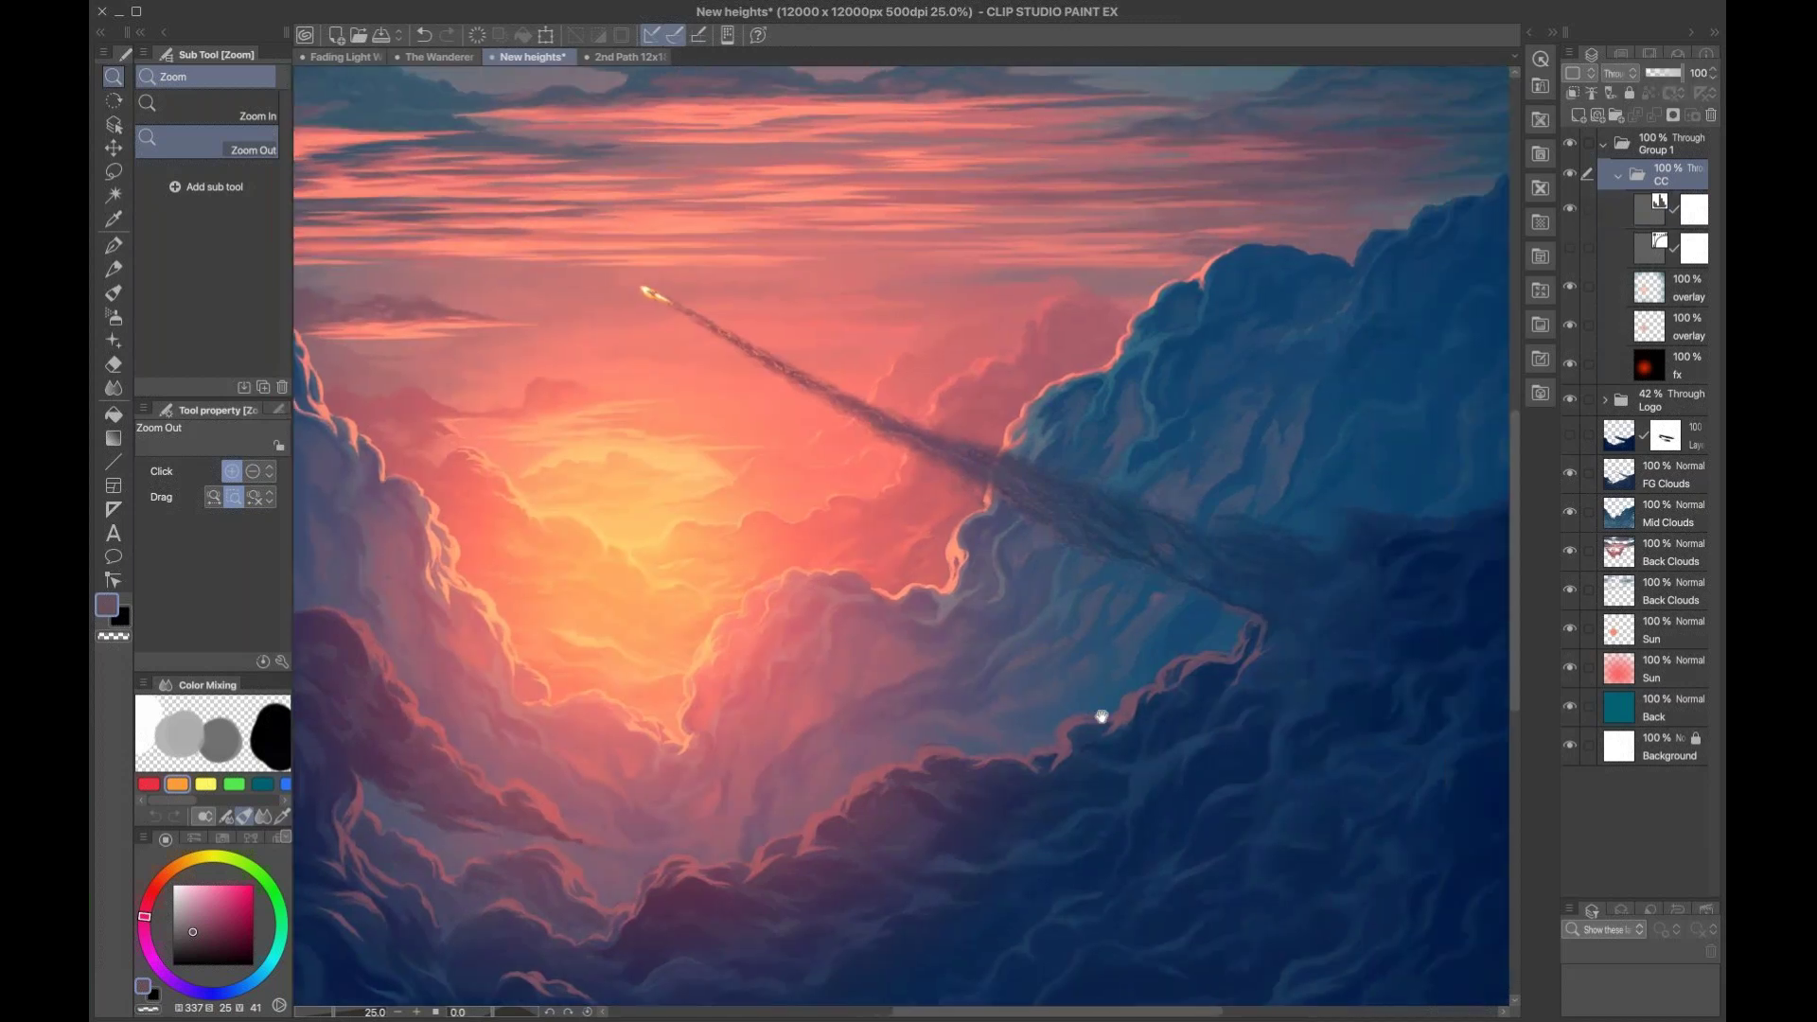
{"action": "left_click", "coordinate": [1652, 294]}
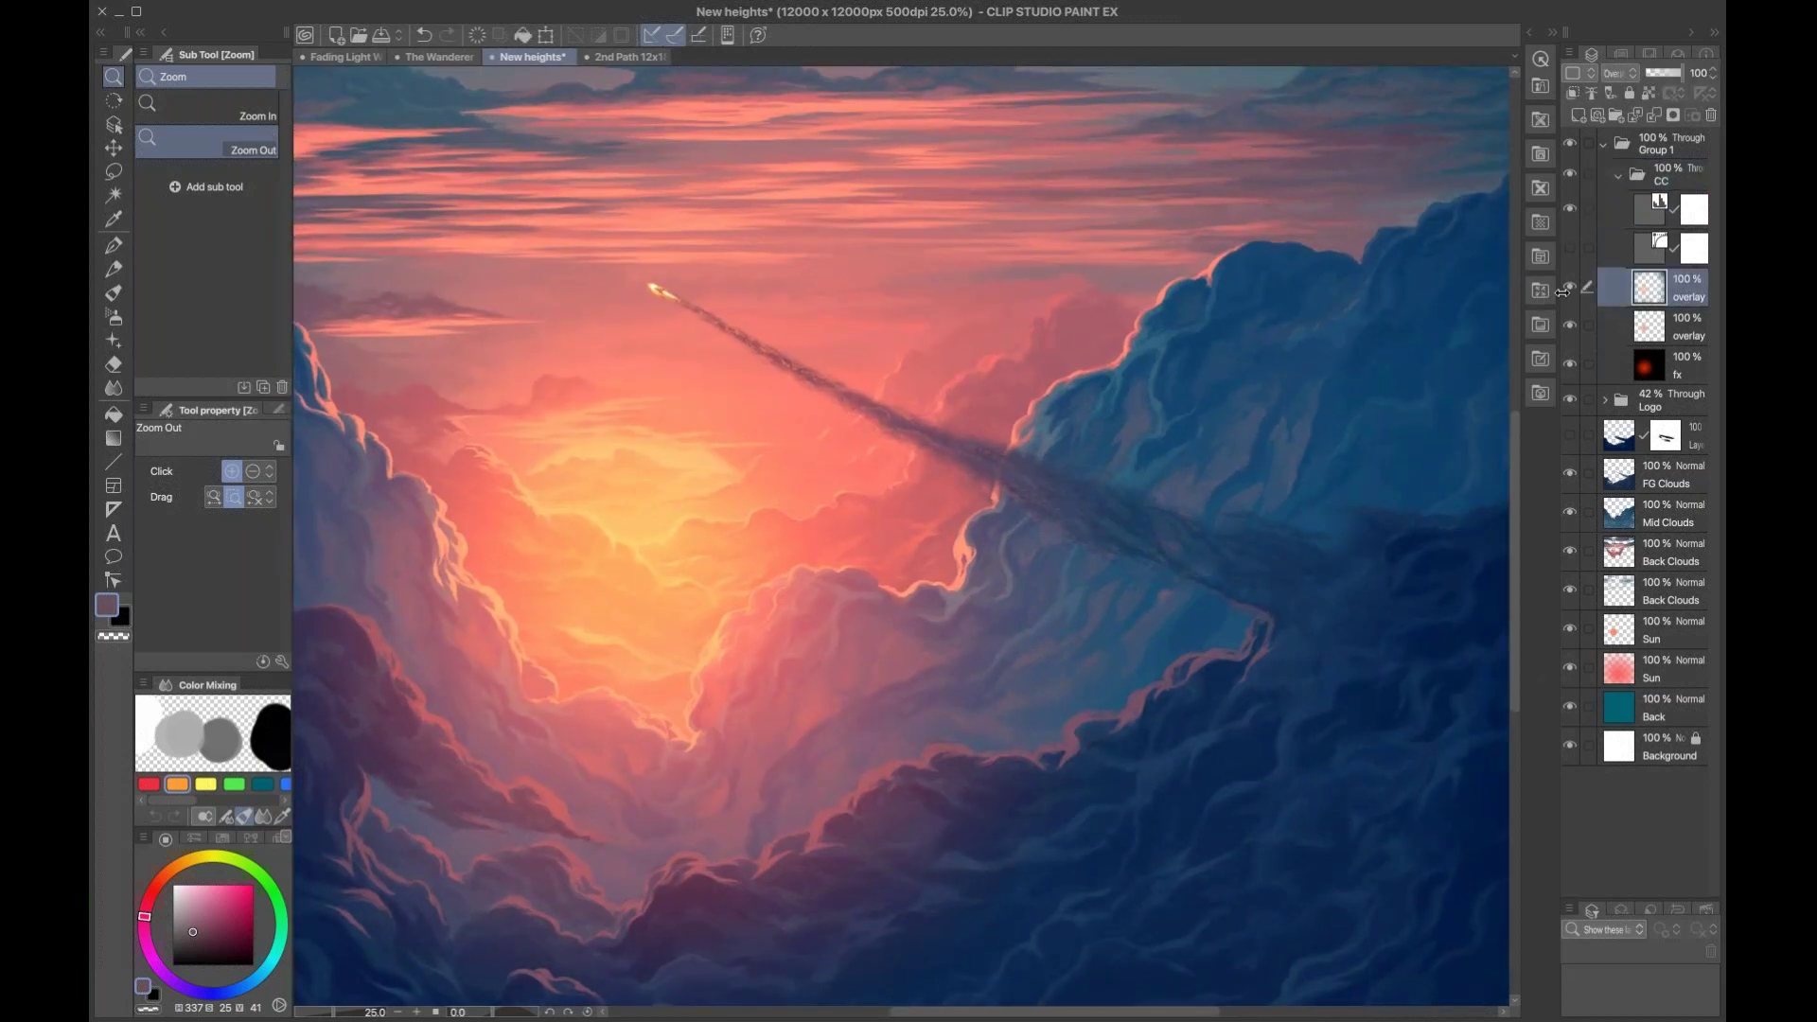
{"action": "left_click", "coordinate": [1569, 290]}
{"action": "left_click", "coordinate": [1569, 292]}
{"action": "left_click", "coordinate": [1569, 327]}
{"action": "left_click", "coordinate": [1569, 327]}
Step: Select the fx layer and compare the sunset glow with the layer hidden and shown
{"action": "left_click", "coordinate": [1649, 367]}
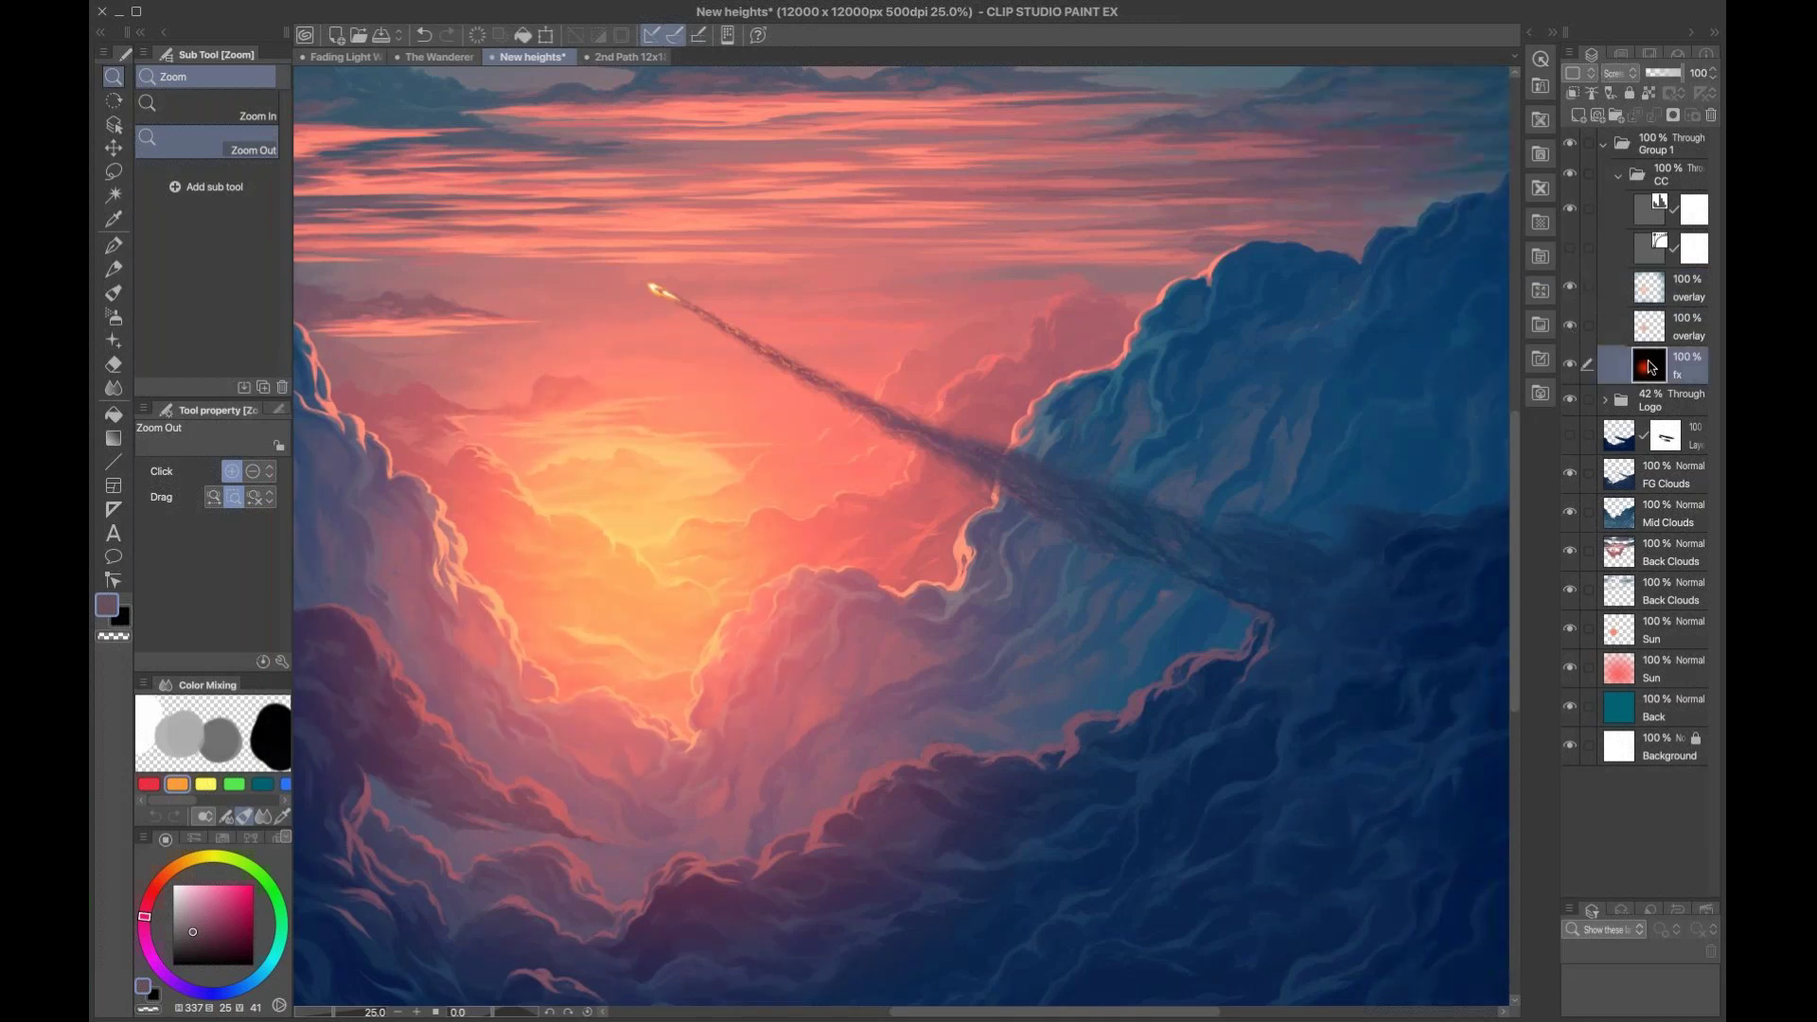
{"action": "left_click", "coordinate": [1570, 371]}
{"action": "left_click", "coordinate": [1570, 371]}
{"action": "left_click", "coordinate": [1570, 372]}
{"action": "left_click", "coordinate": [1570, 371]}
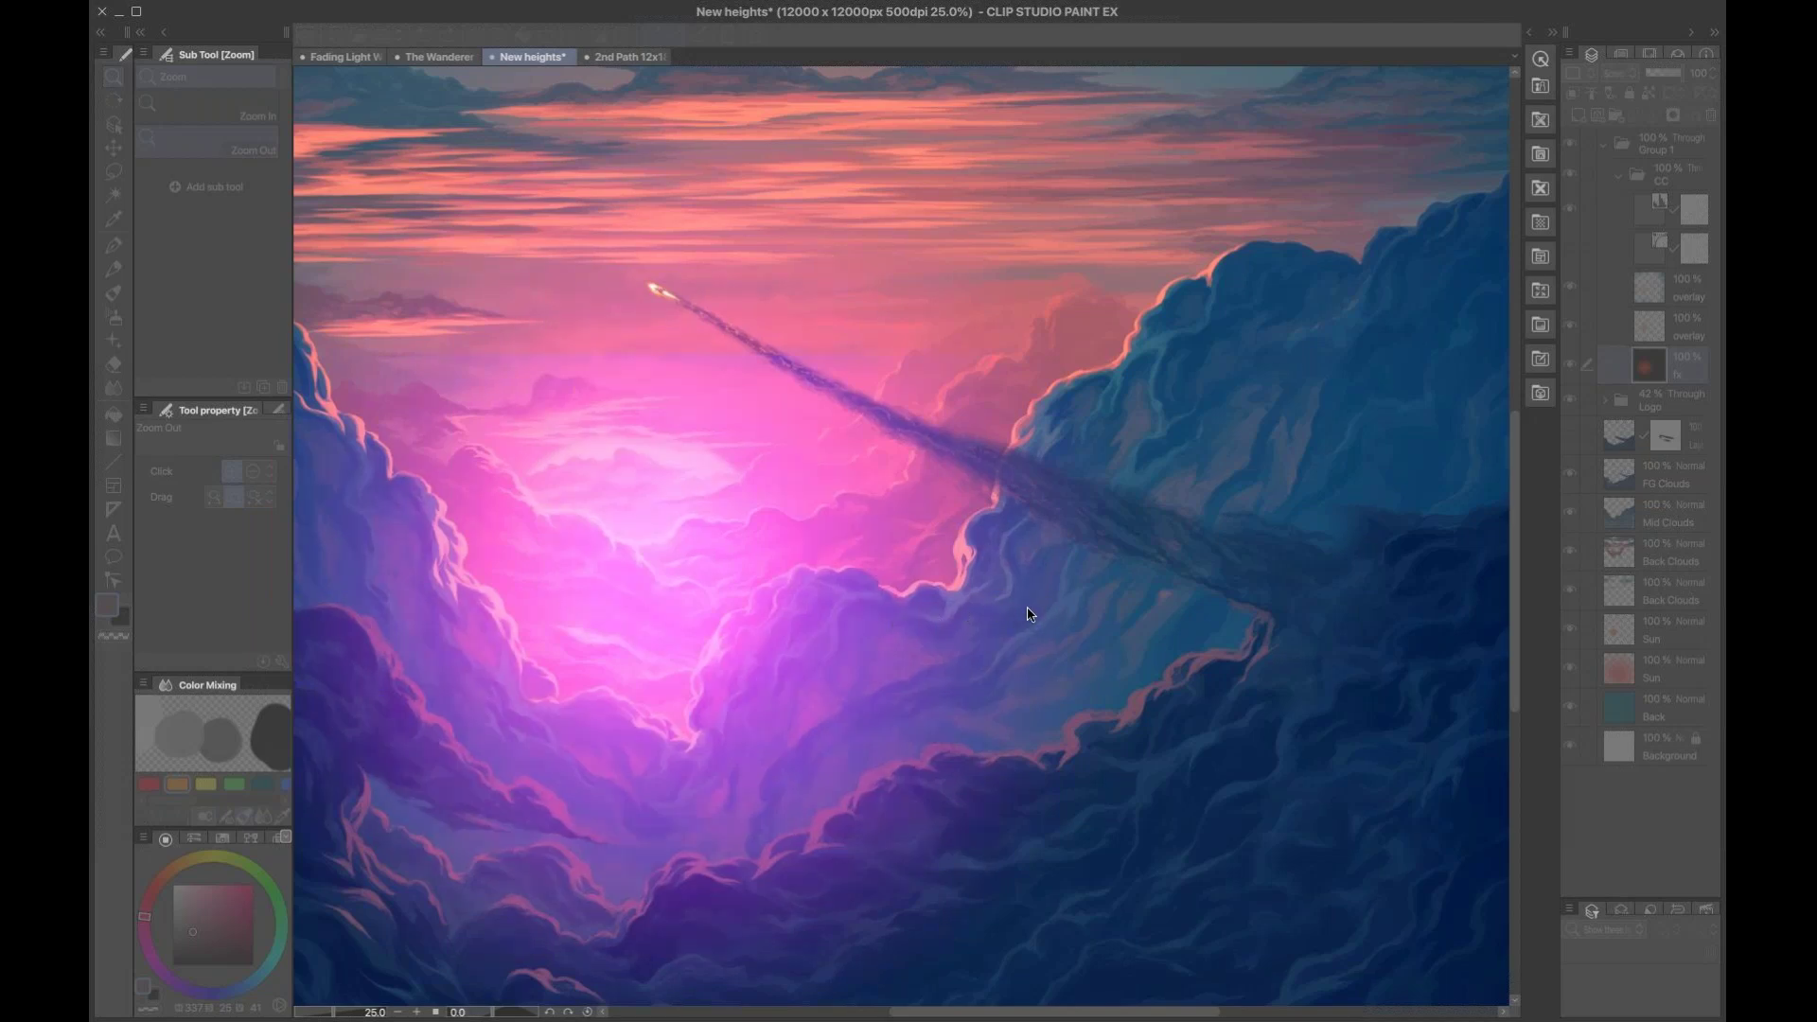
Step: Try magenta and yellow hue shifts on the fx layer and cancel them, and try 49% opacity before restoring 100%
{"action": "left_click_drag", "start_coordinate": [1023, 615], "coordinate": [1084, 627]}
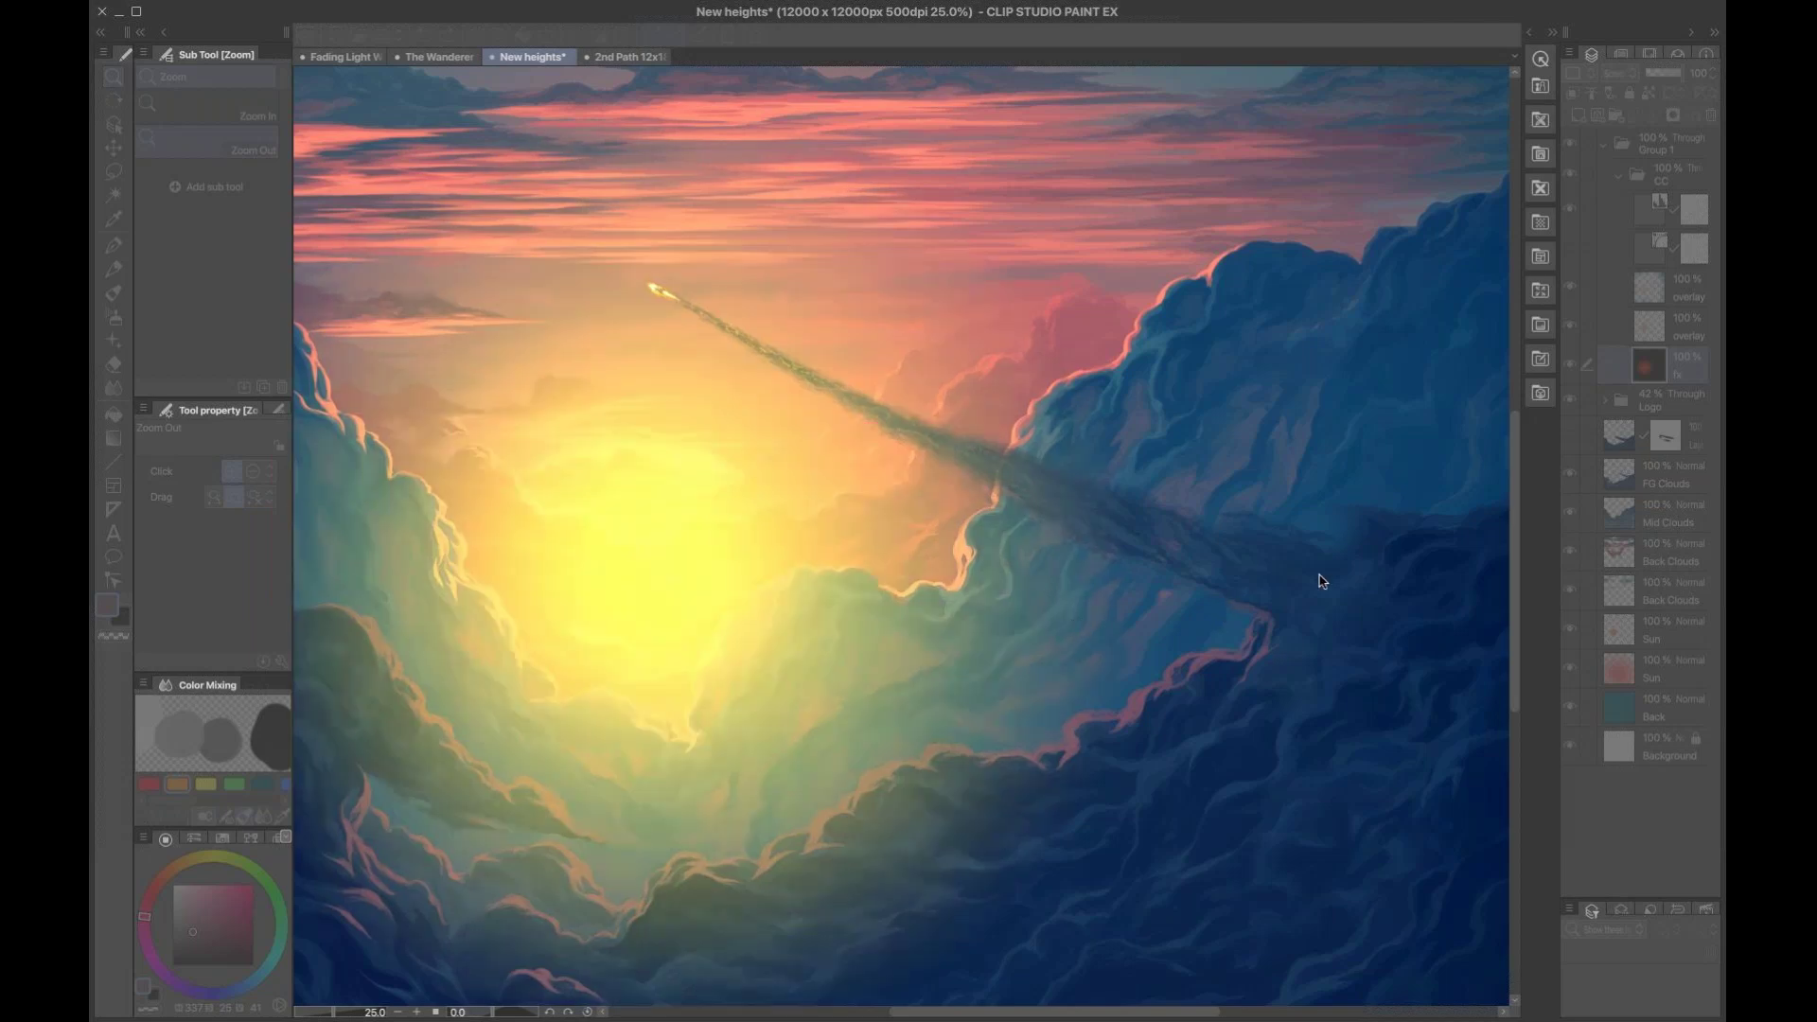
{"action": "key", "text": "Escape"}
{"action": "left_click_drag", "start_coordinate": [1681, 83], "coordinate": [1664, 85]}
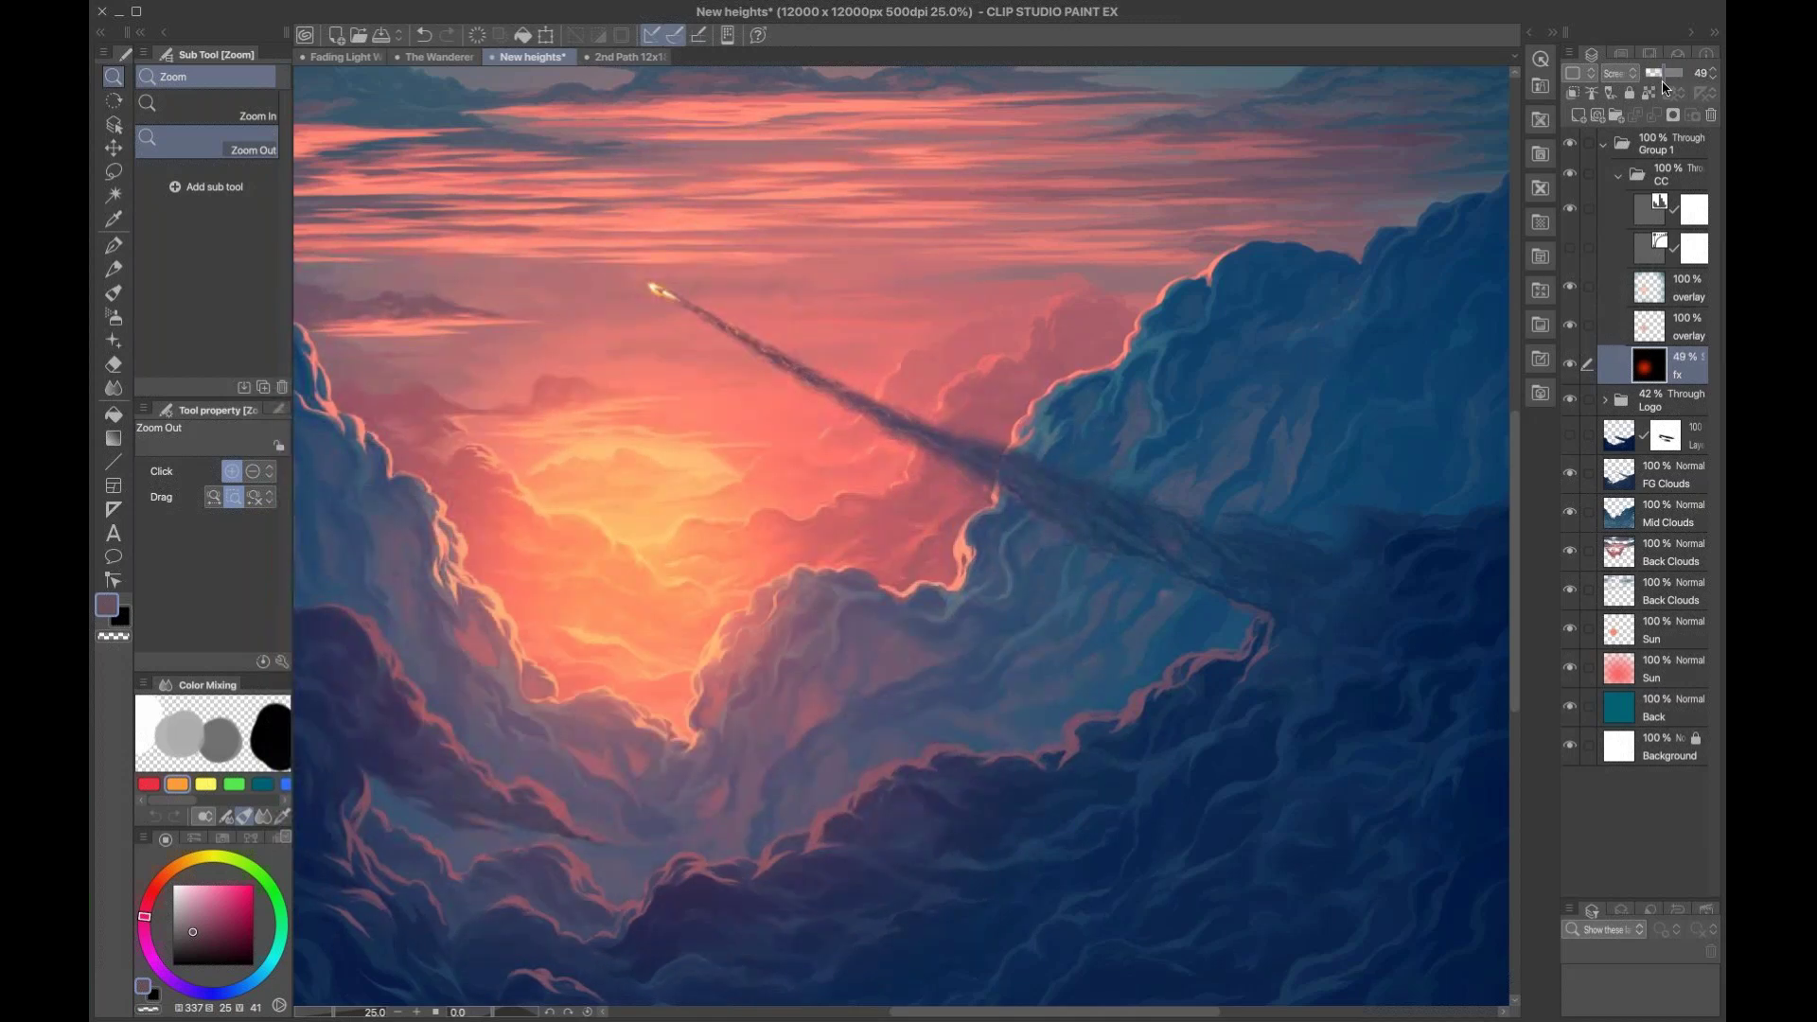
{"action": "left_click_drag", "start_coordinate": [1701, 79], "coordinate": [1715, 77]}
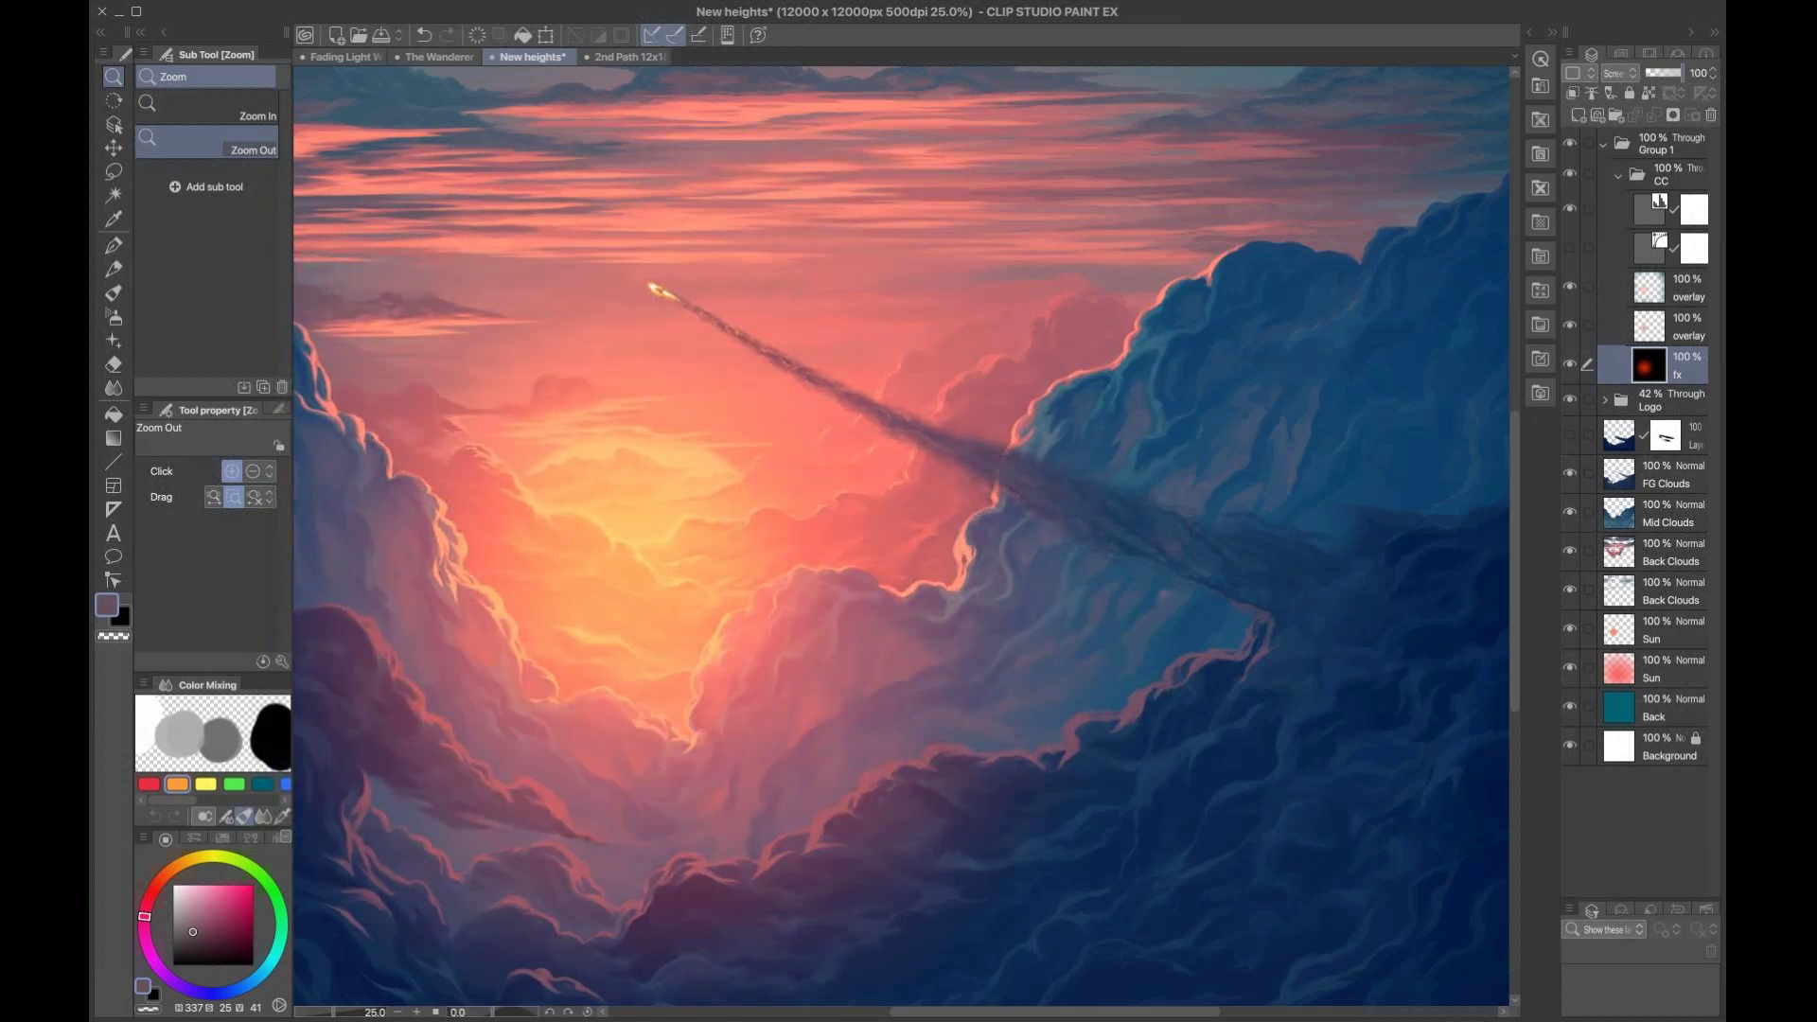
Step: View the whole sunset painting and switch to The Wanderer Clip Studio Process document
{"action": "left_click", "coordinate": [971, 464]}
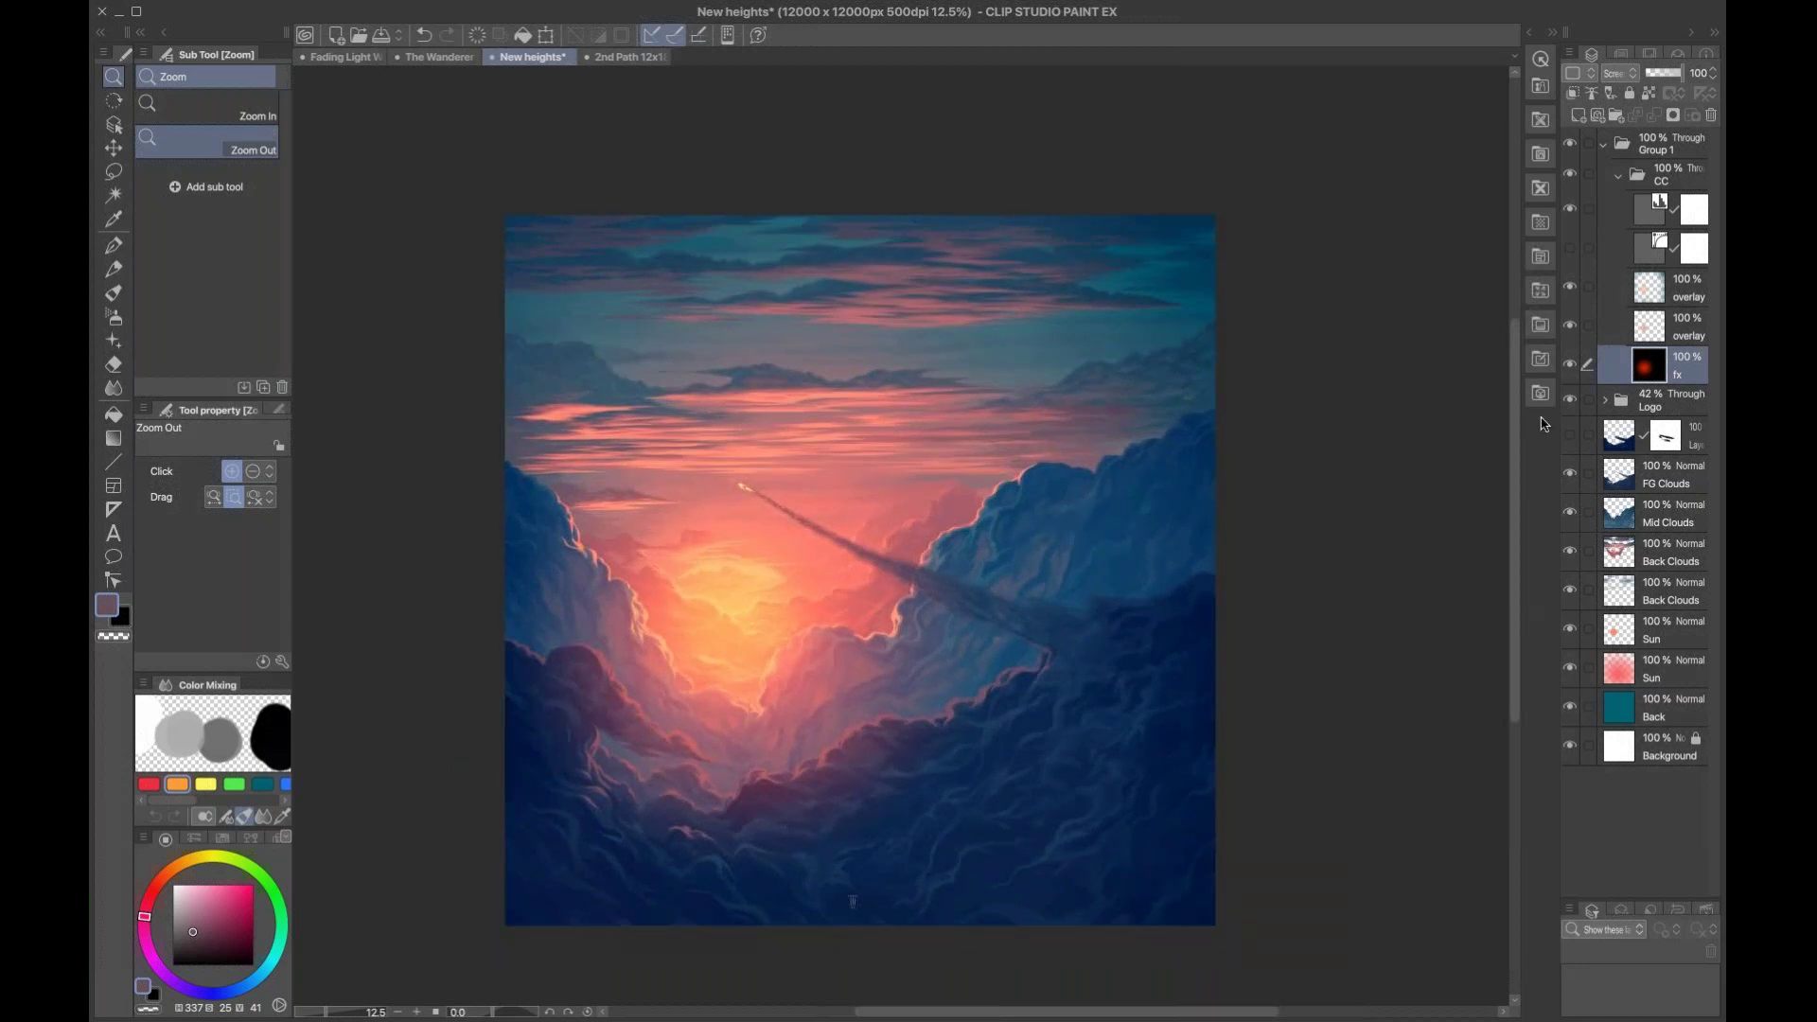
{"action": "scroll", "coordinate": [819, 548], "scroll_direction": "down", "scroll_amount": 1}
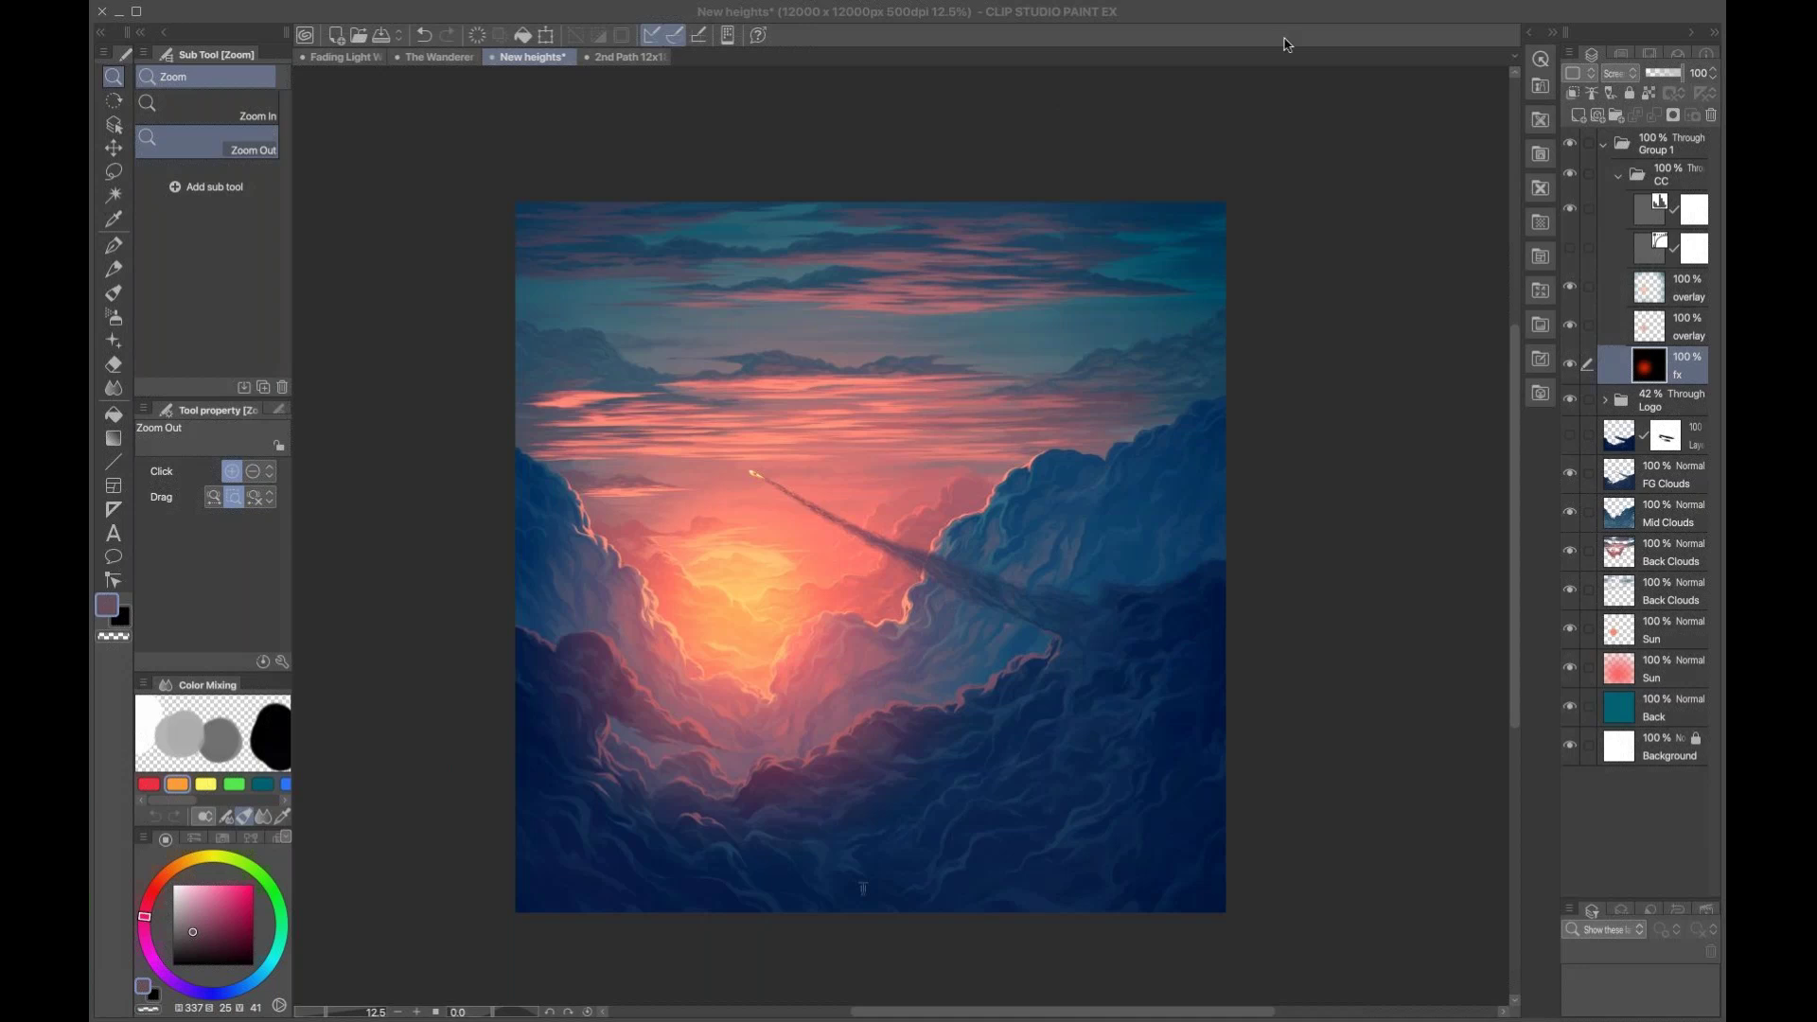
{"action": "left_click", "coordinate": [441, 58]}
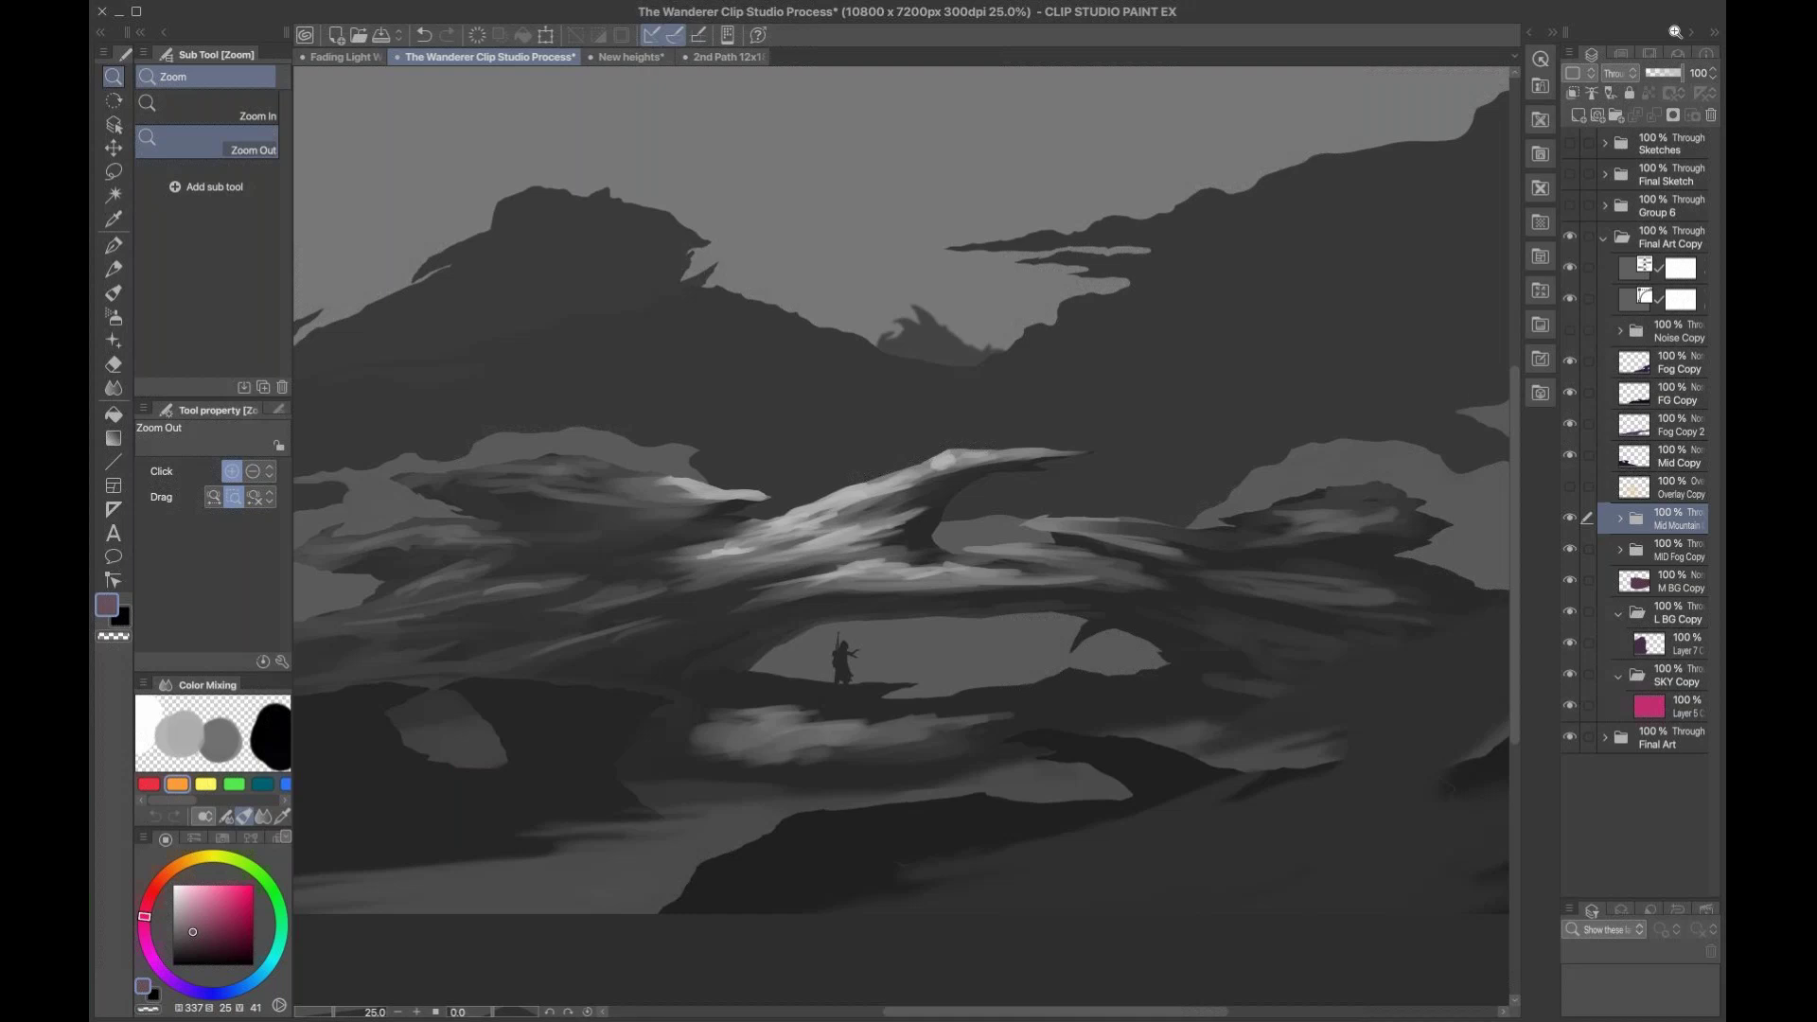
Step: Collapse the Final Art Copy folder and show the Sketches and Final Sketch folders
{"action": "left_click", "coordinate": [1601, 239]}
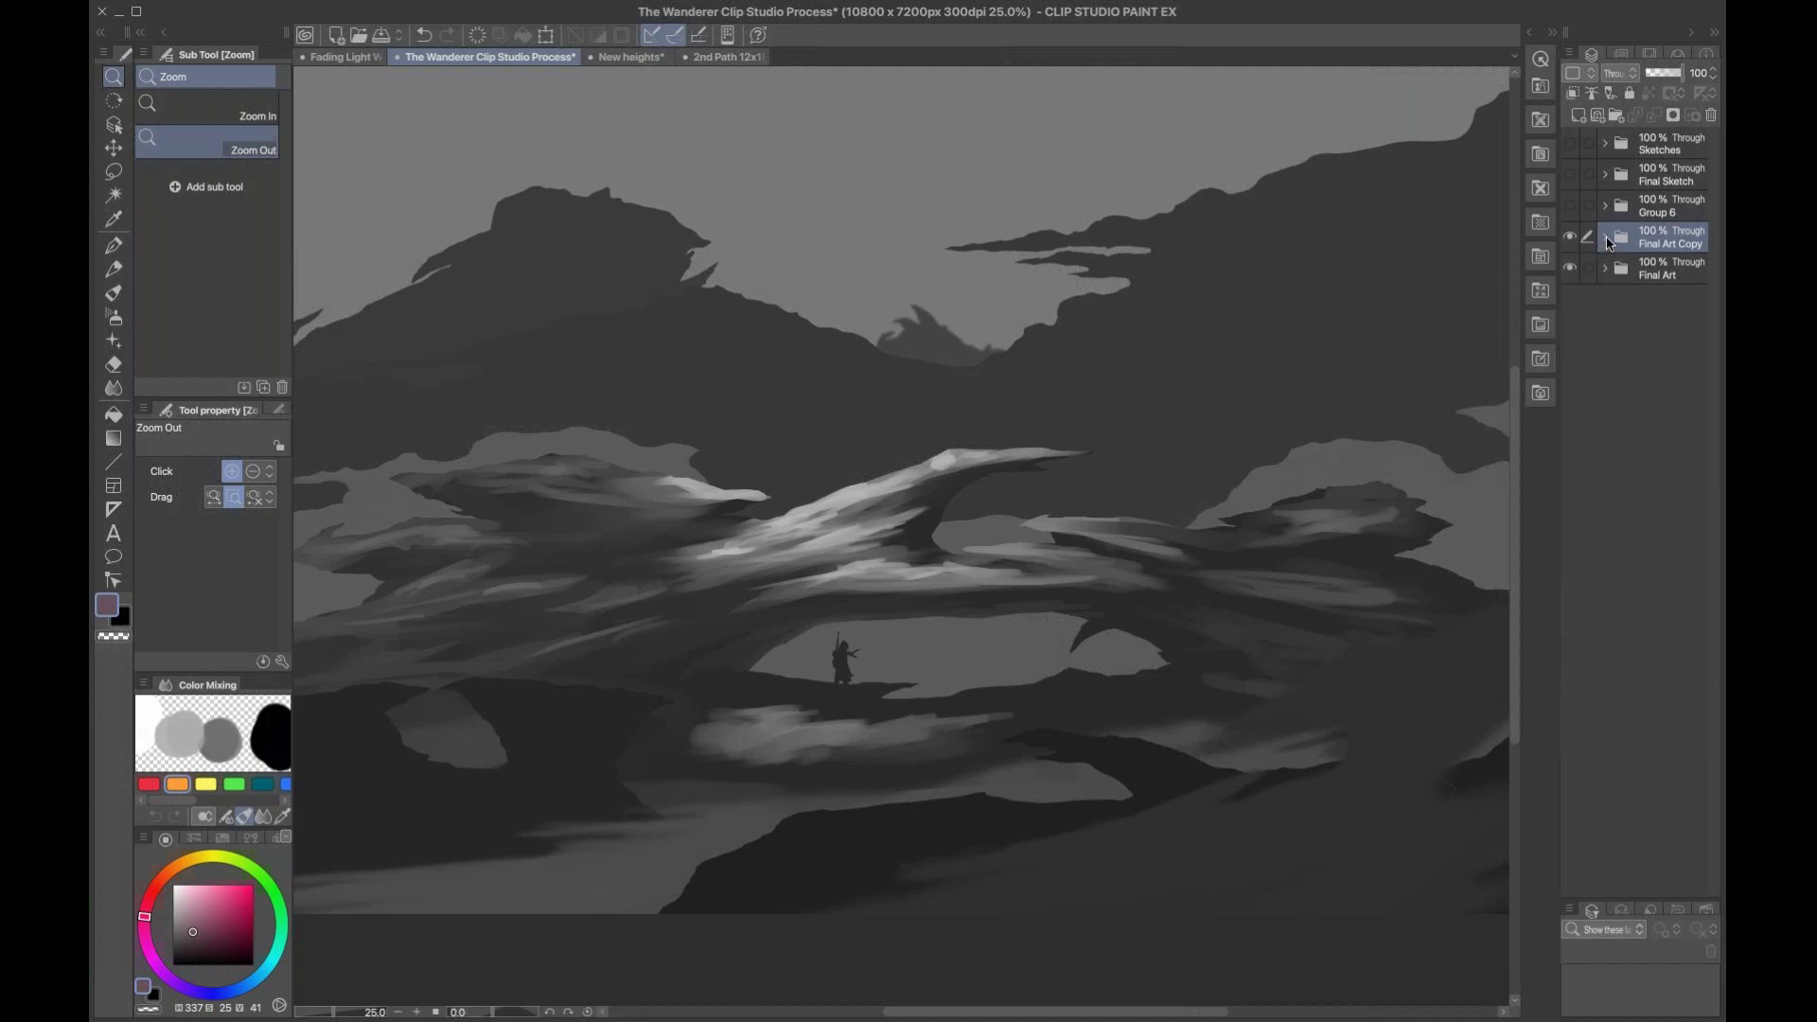
{"action": "left_click", "coordinate": [1603, 238]}
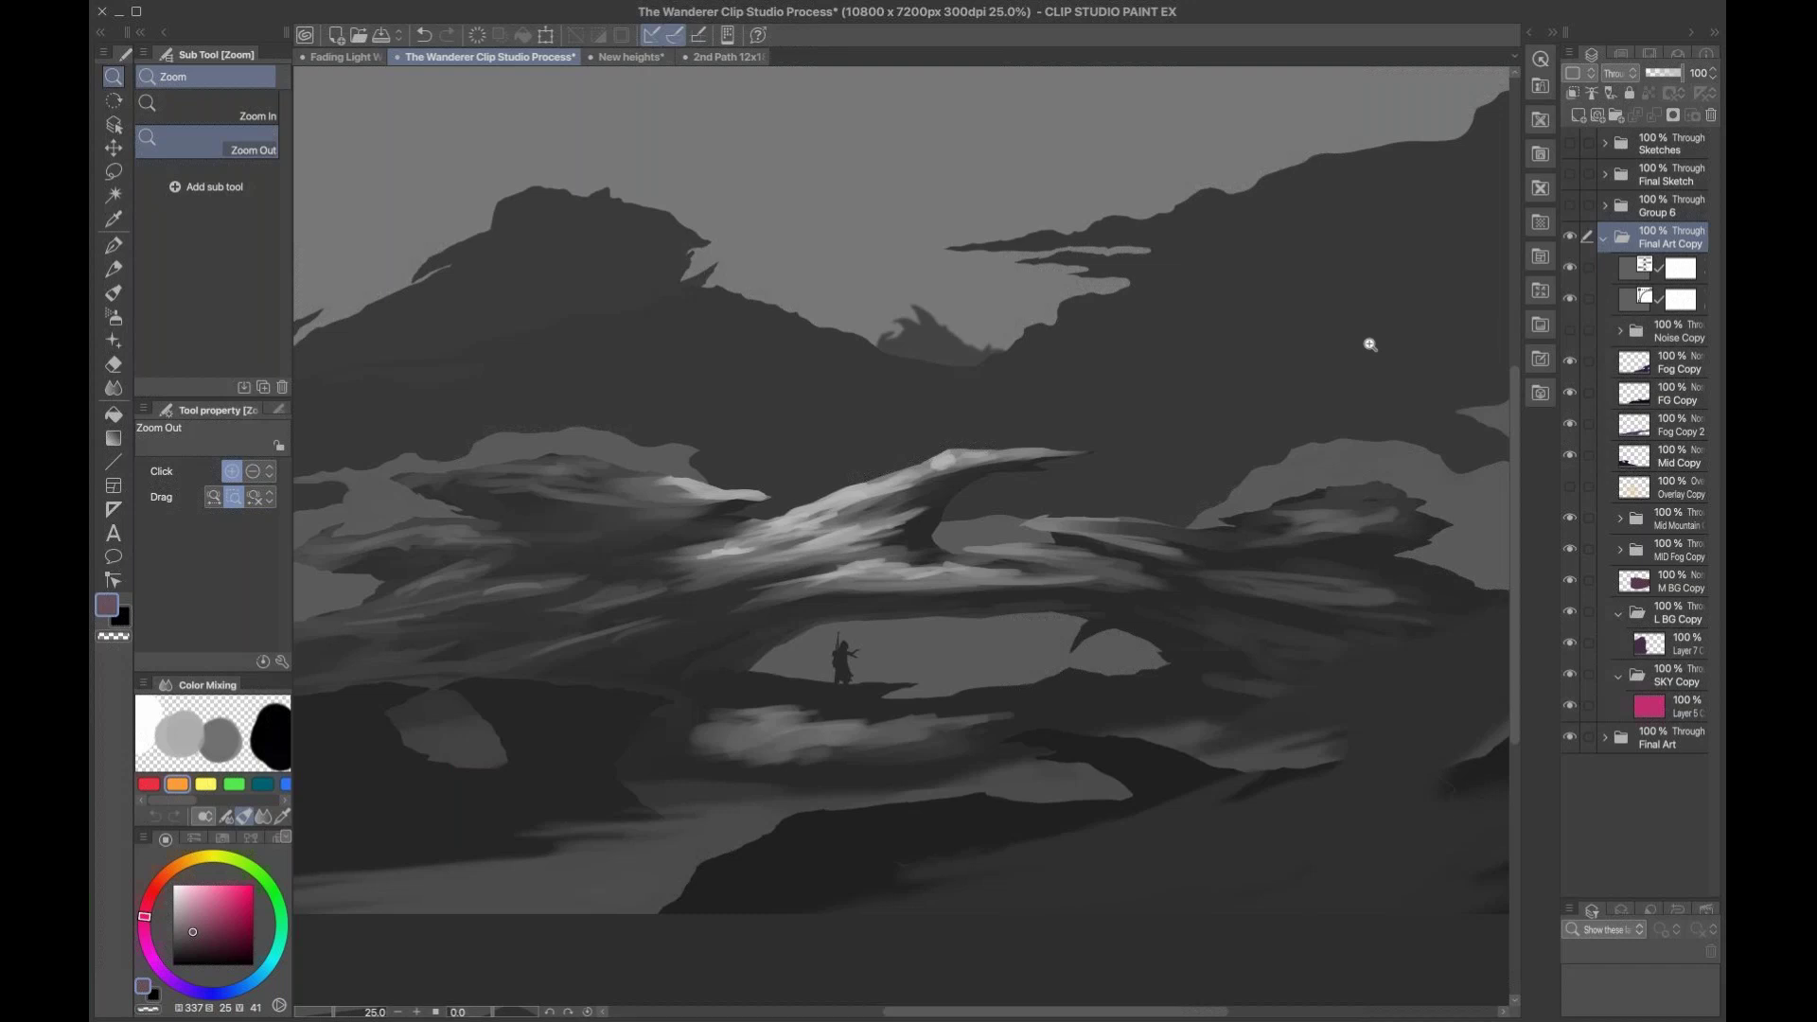
{"action": "left_click", "coordinate": [1612, 245]}
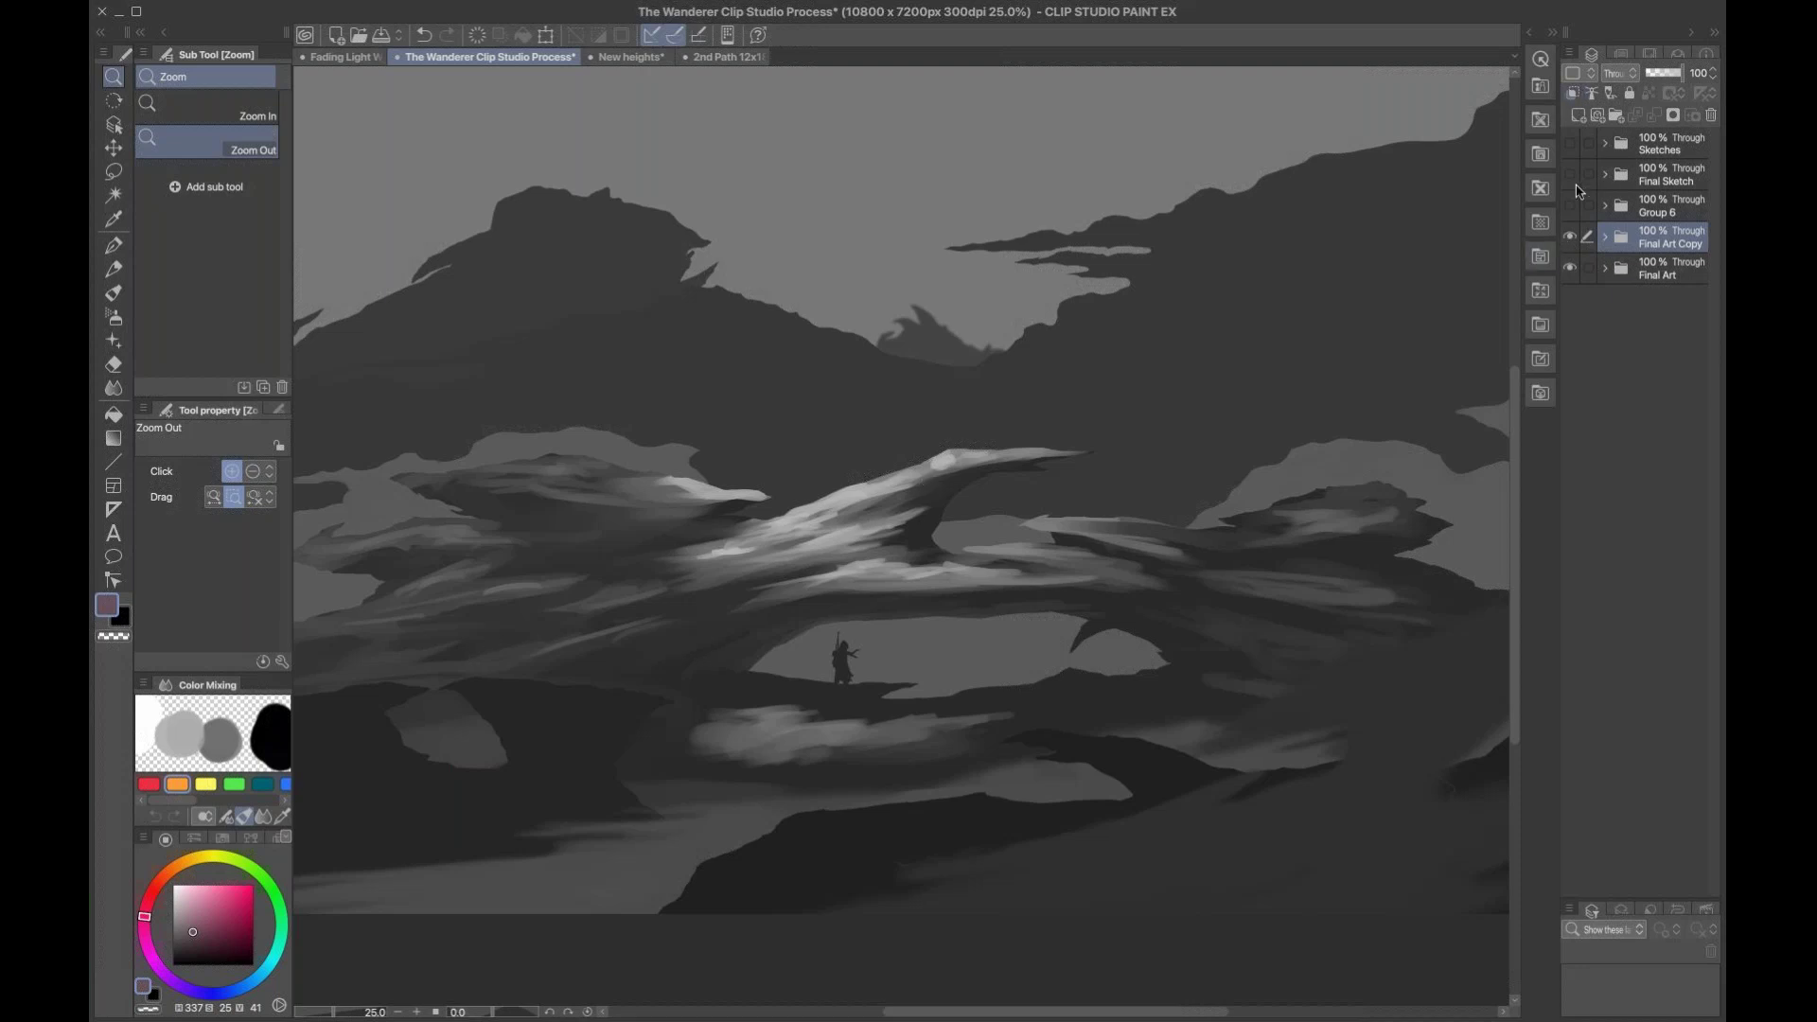
{"action": "left_click", "coordinate": [1570, 144]}
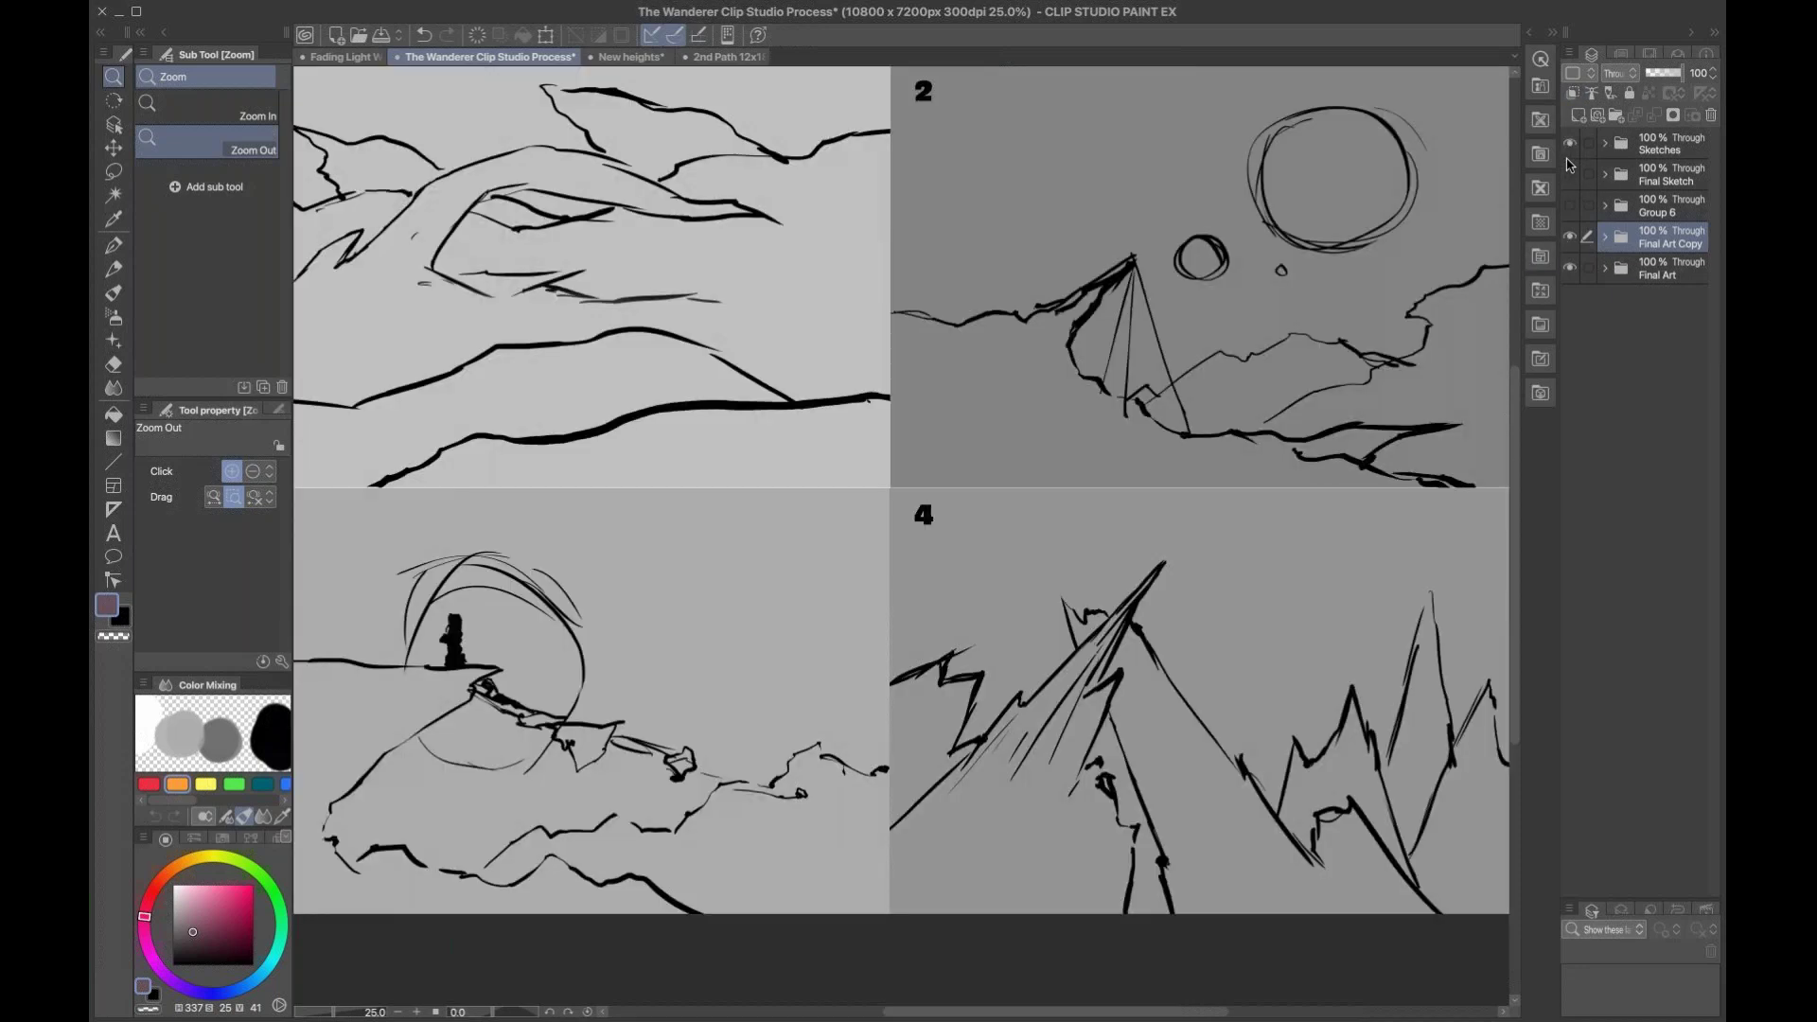
{"action": "left_click", "coordinate": [1569, 176]}
{"action": "left_click", "coordinate": [1578, 214]}
Step: Expand the Sketches folder and add a new layer above the Group 7 copy folder
{"action": "key", "text": "b"}
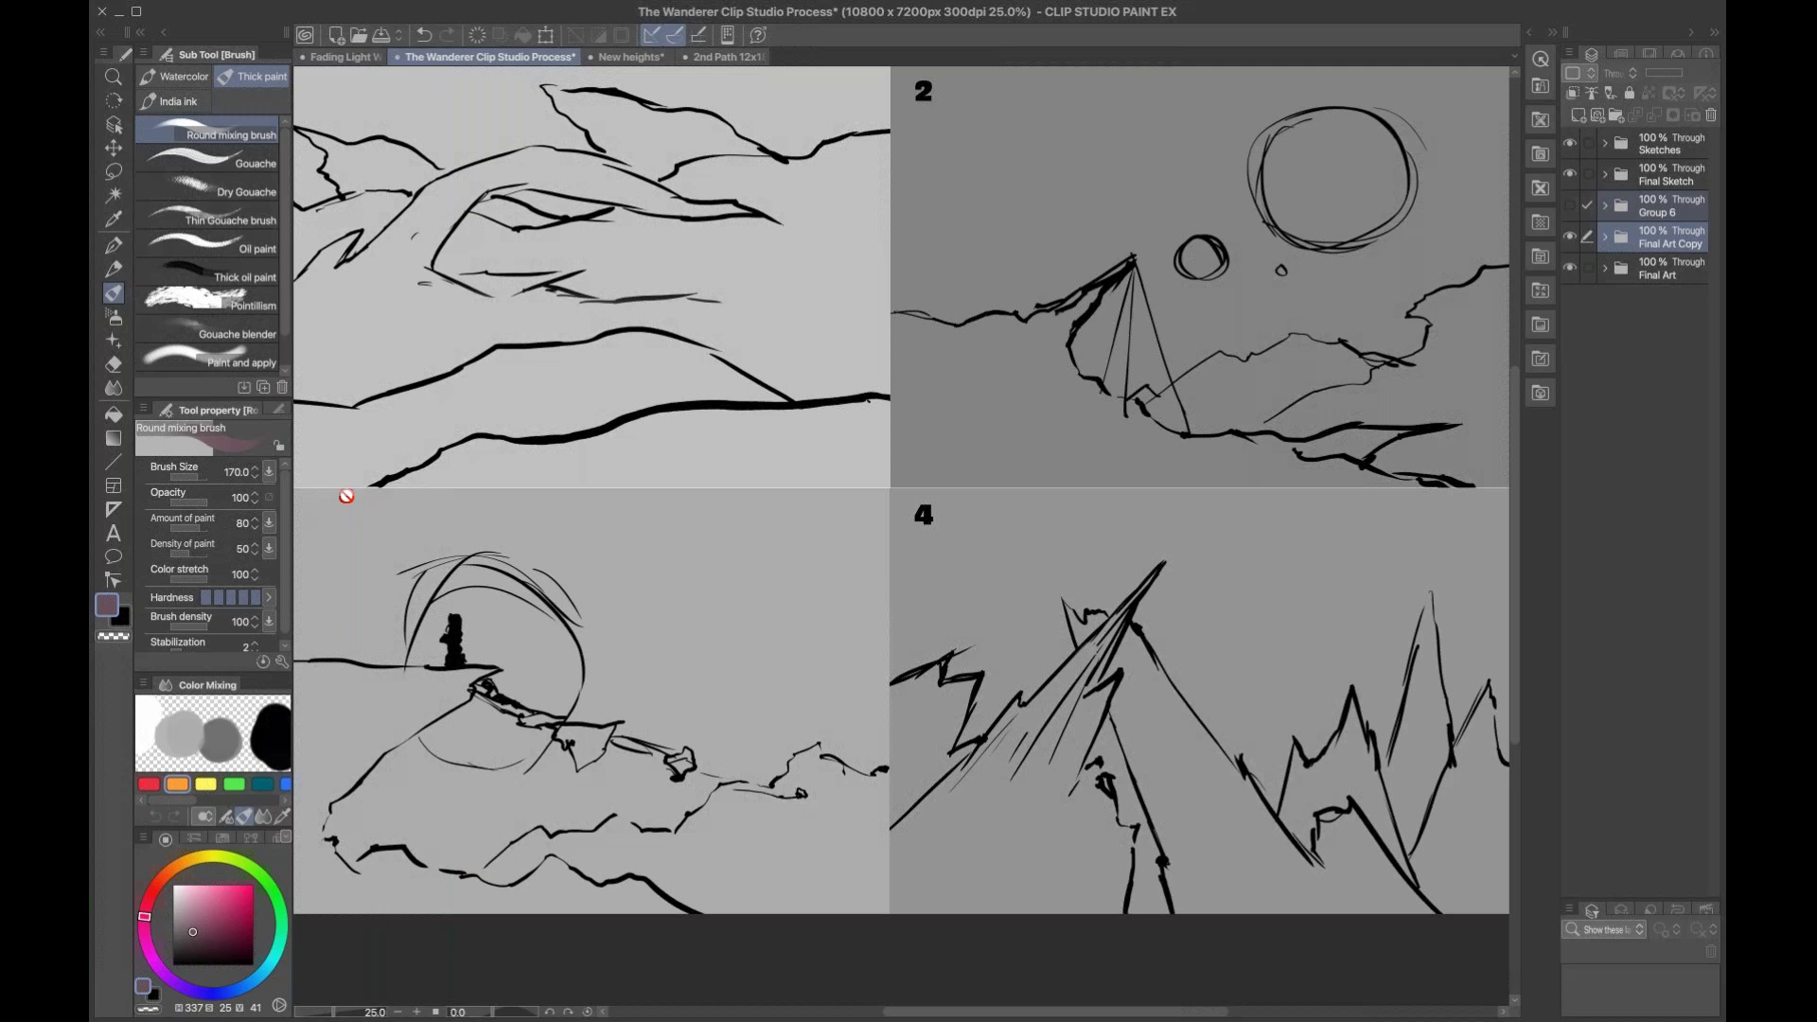
{"action": "key", "text": "p"}
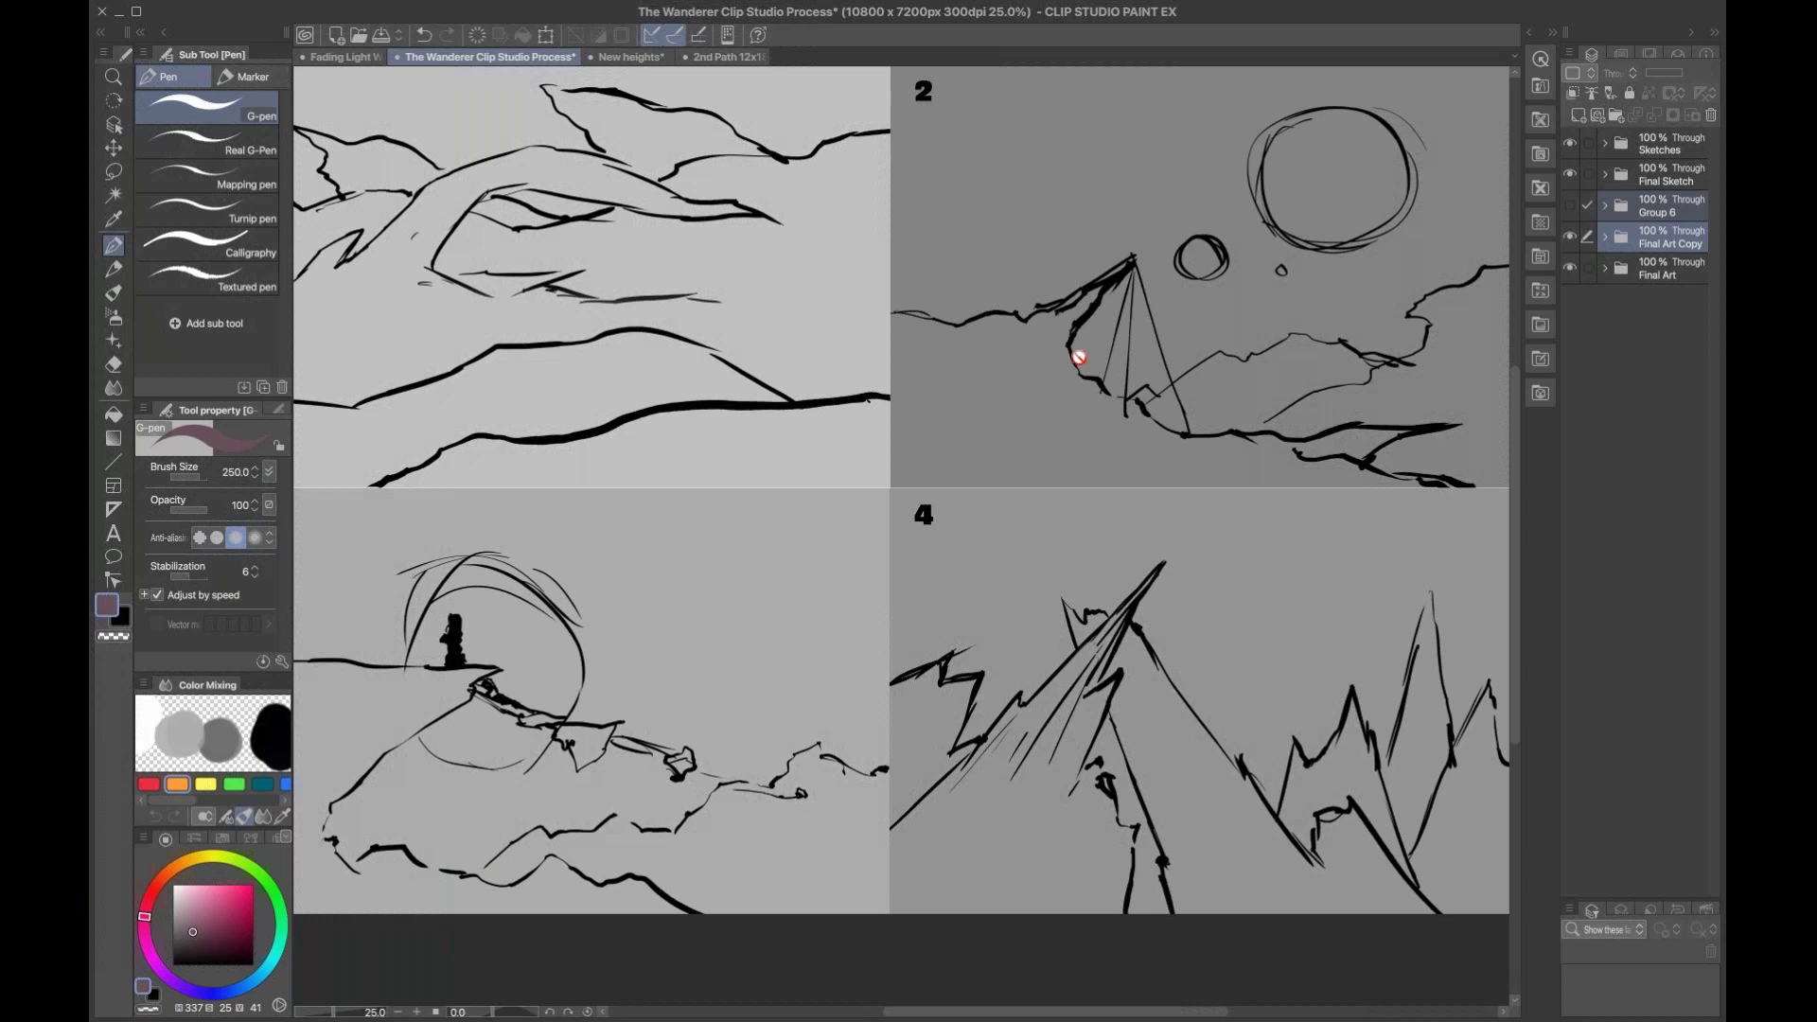
{"action": "key", "text": "p"}
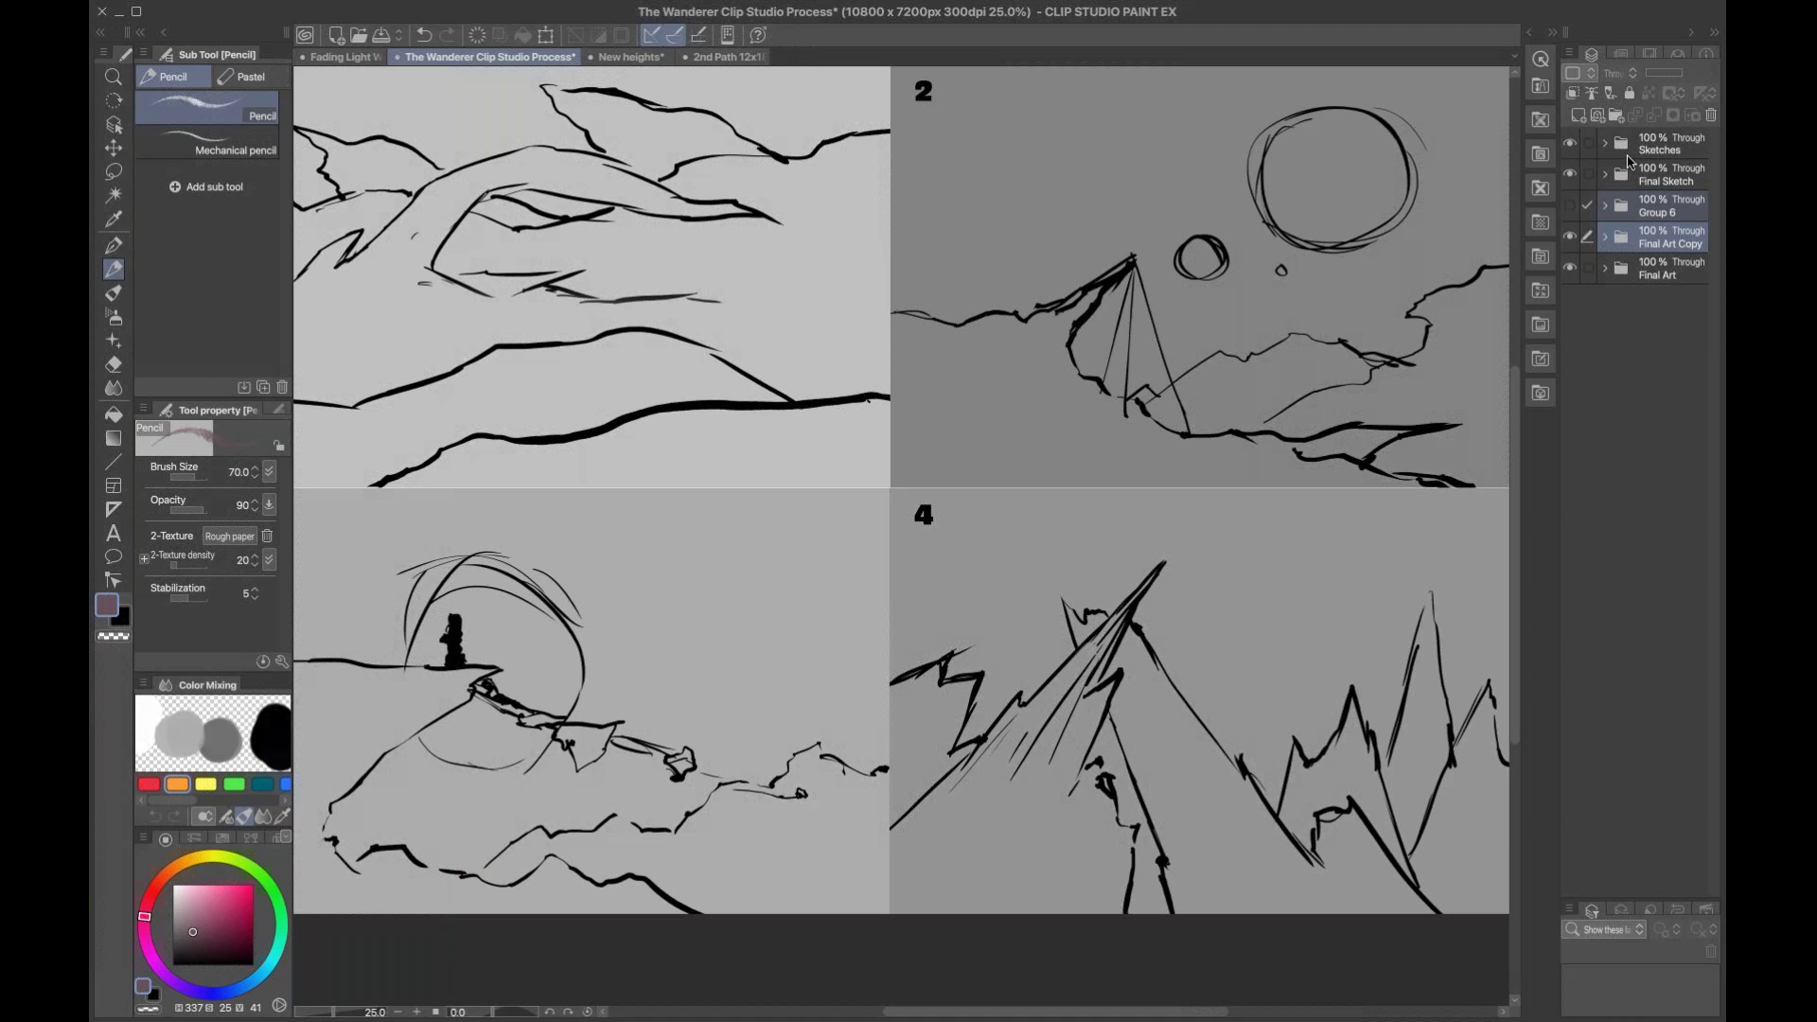
{"action": "left_click", "coordinate": [1677, 149]}
{"action": "left_click", "coordinate": [1605, 143]}
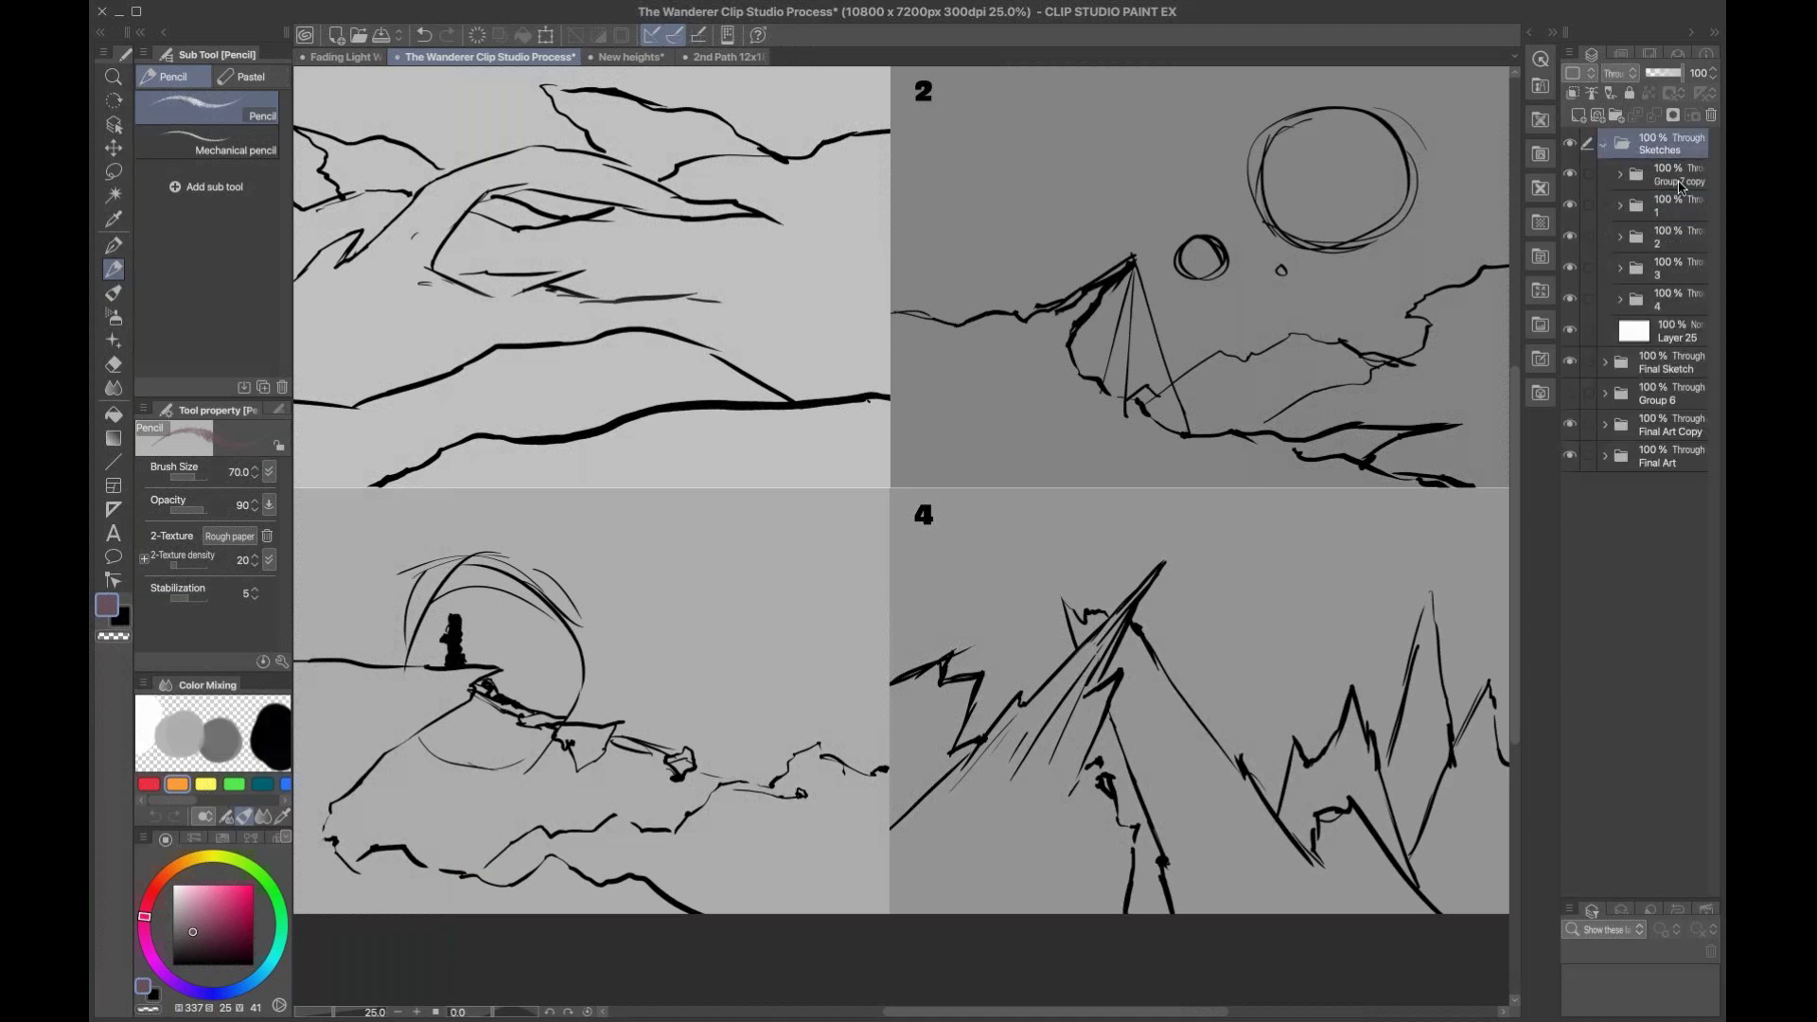
{"action": "left_click", "coordinate": [1679, 187]}
{"action": "key", "text": "ctrl+shift+n"}
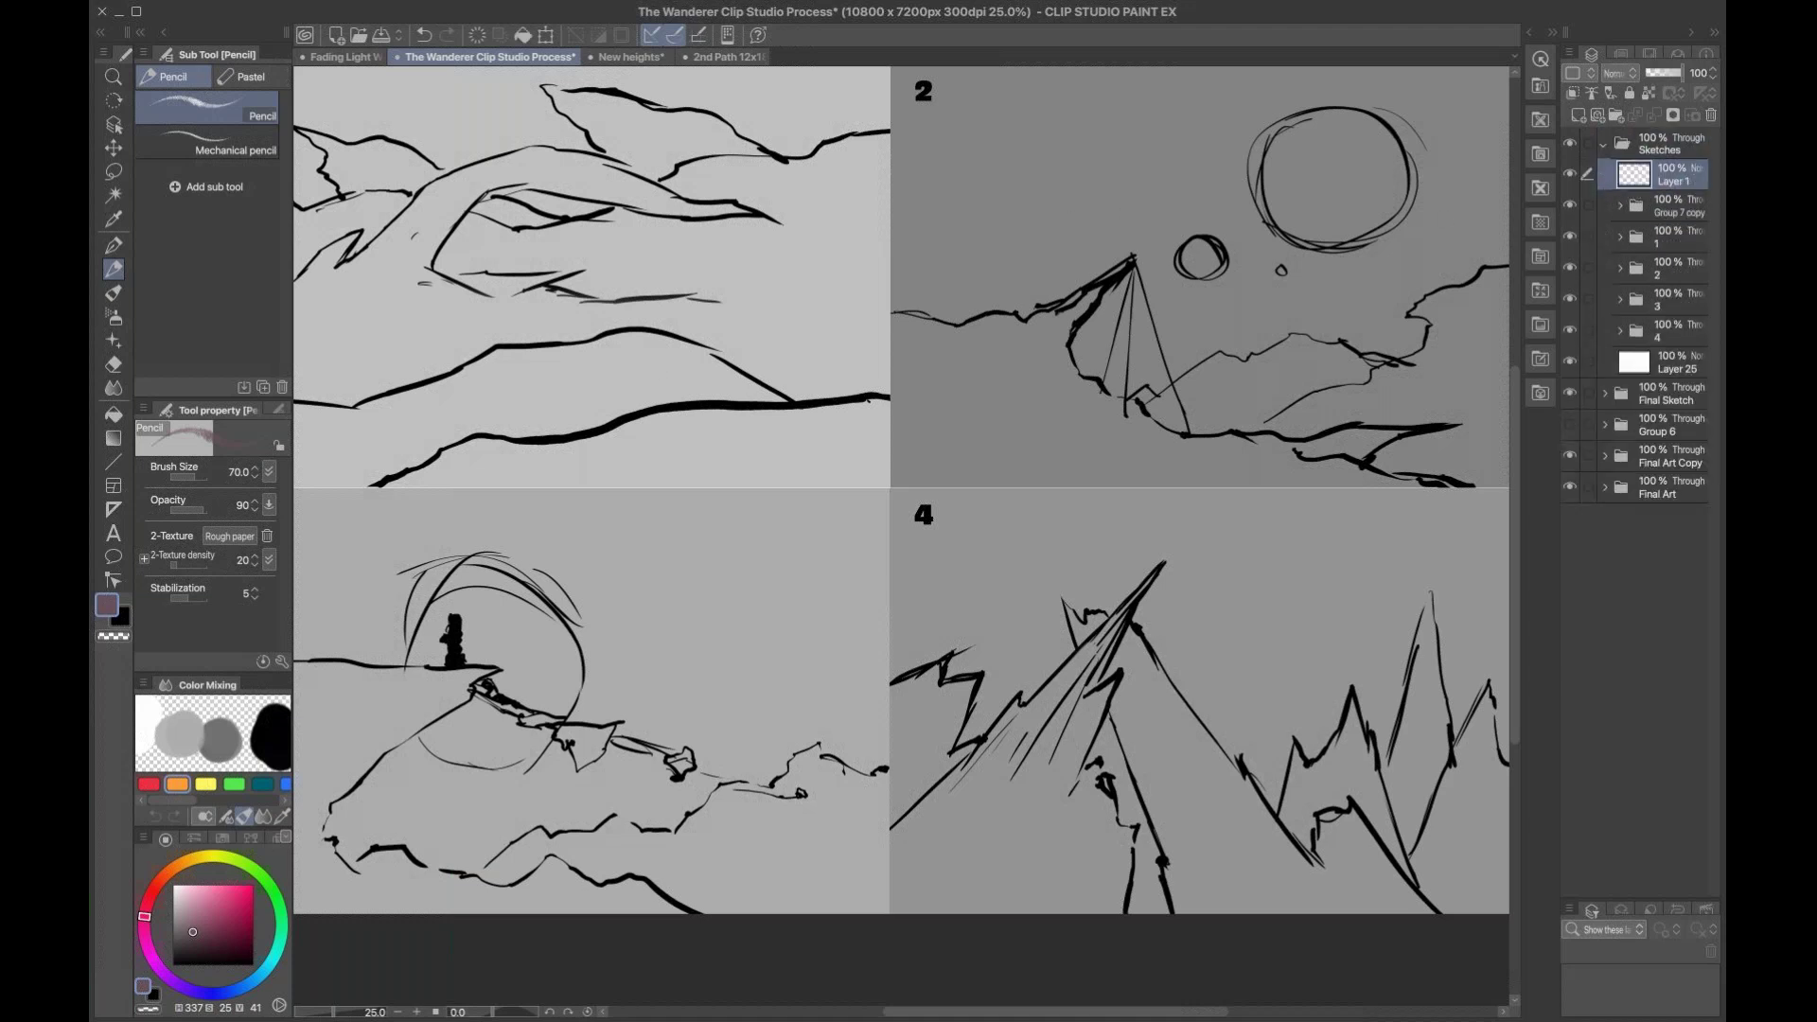
Step: Set the drawing colour to near-black and choose the G-pen
{"action": "left_click", "coordinate": [284, 748]}
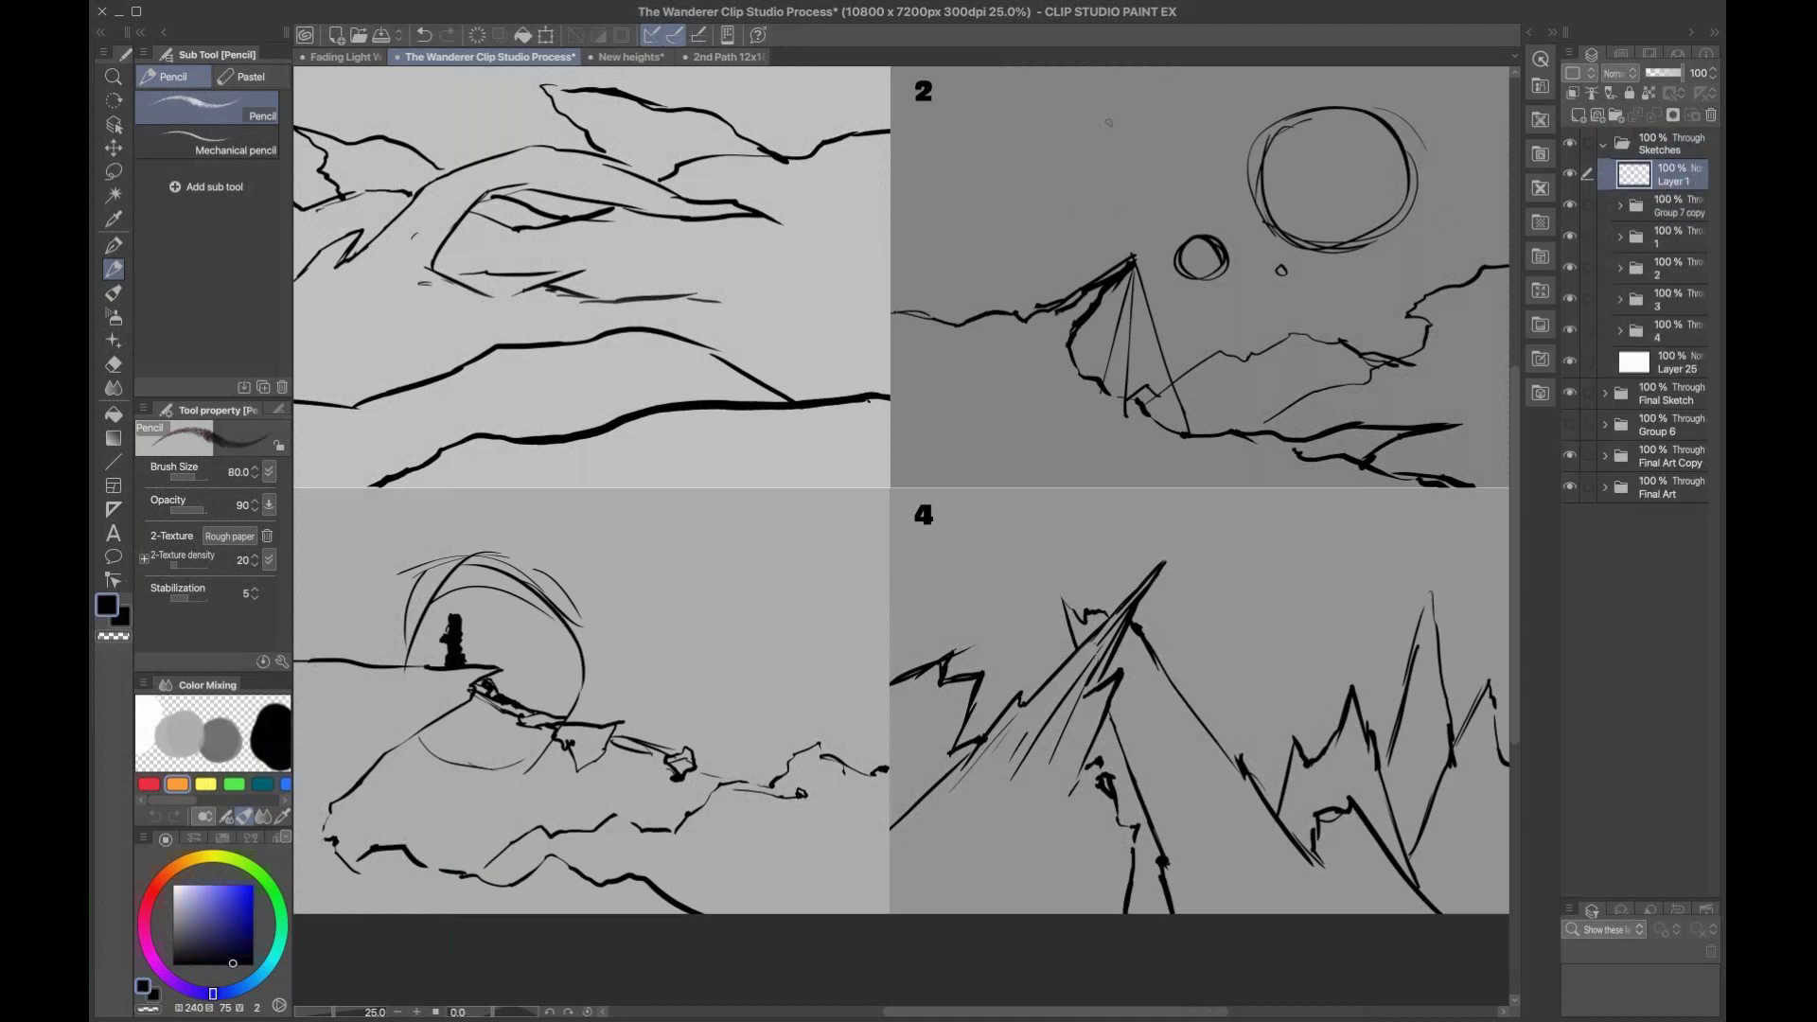
{"action": "key", "text": "bracketright"}
{"action": "key", "text": "p"}
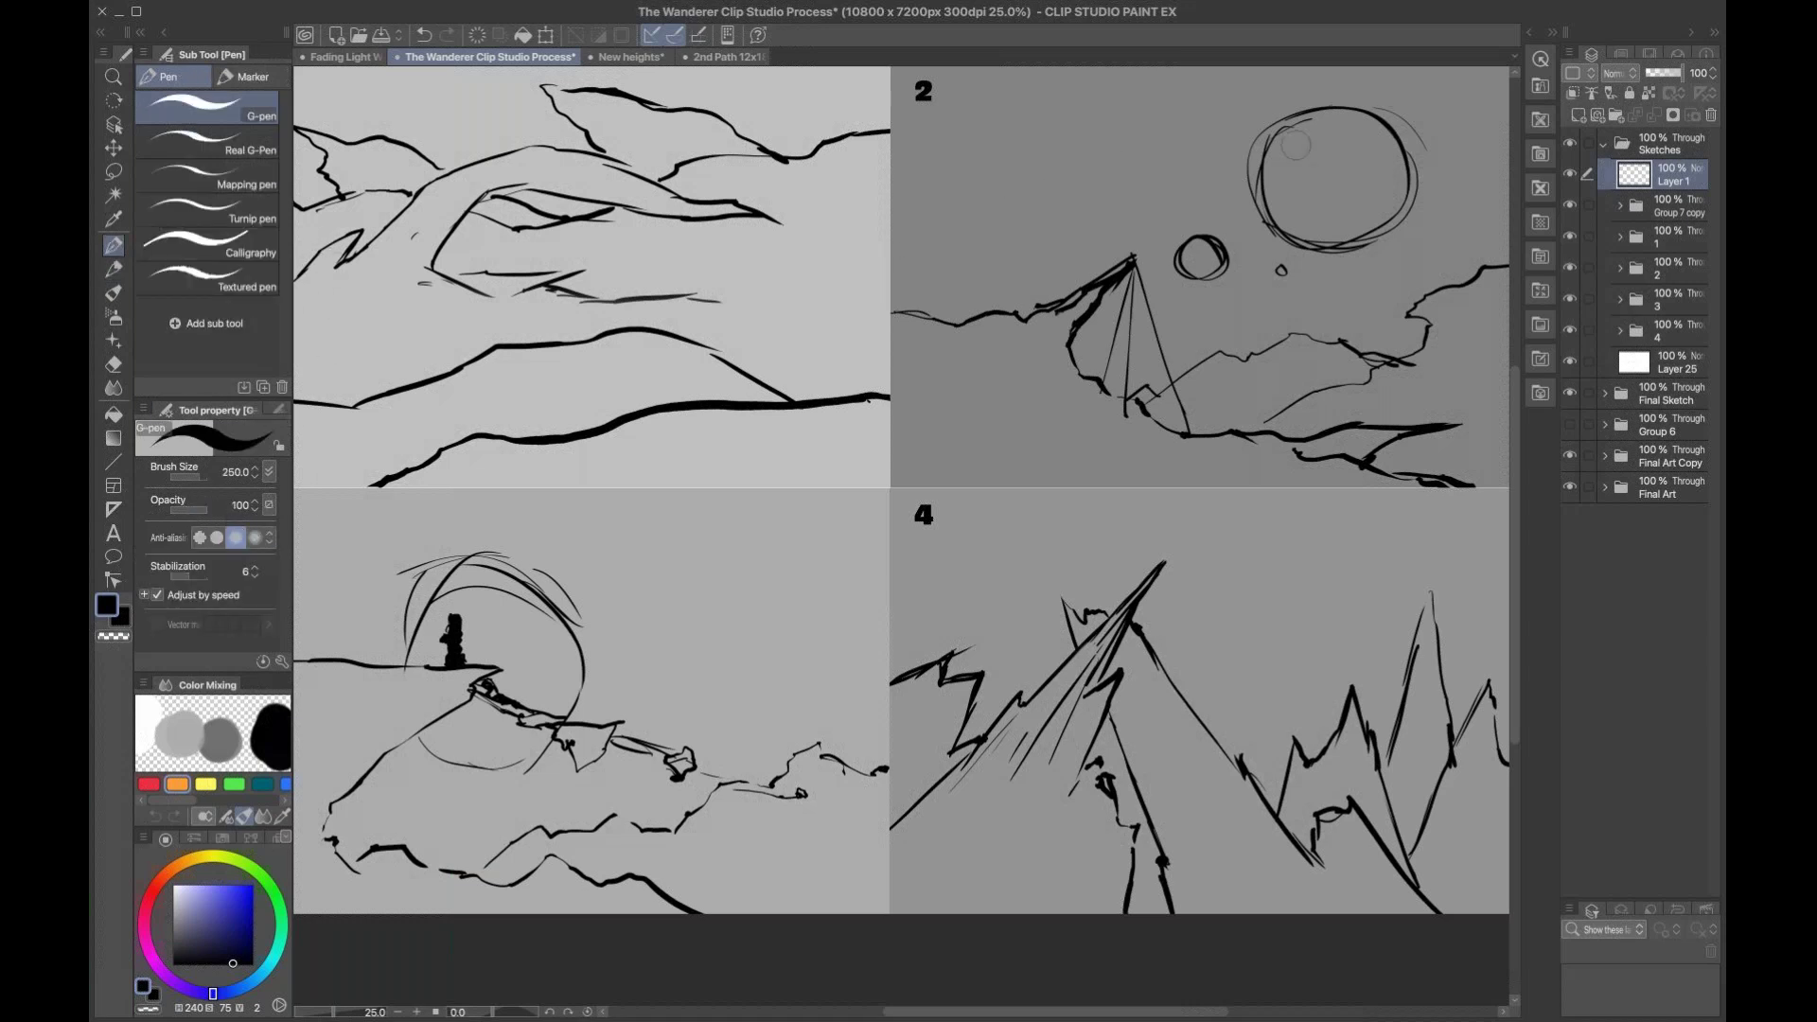
Step: Try single long diagonal G-pen strokes from sketch 1 up into sketch 2, undoing each one
{"action": "left_click_drag", "start_coordinate": [673, 334], "coordinate": [1195, 116]}
{"action": "key", "text": "ctrl+z"}
{"action": "left_click_drag", "start_coordinate": [624, 330], "coordinate": [1147, 142]}
{"action": "key", "text": "ctrl+z"}
{"action": "left_click_drag", "start_coordinate": [624, 367], "coordinate": [1320, 119]}
{"action": "key", "text": "ctrl+z"}
{"action": "left_click_drag", "start_coordinate": [633, 325], "coordinate": [1323, 104]}
{"action": "key", "text": "ctrl+z"}
{"action": "left_click_drag", "start_coordinate": [596, 315], "coordinate": [1236, 134]}
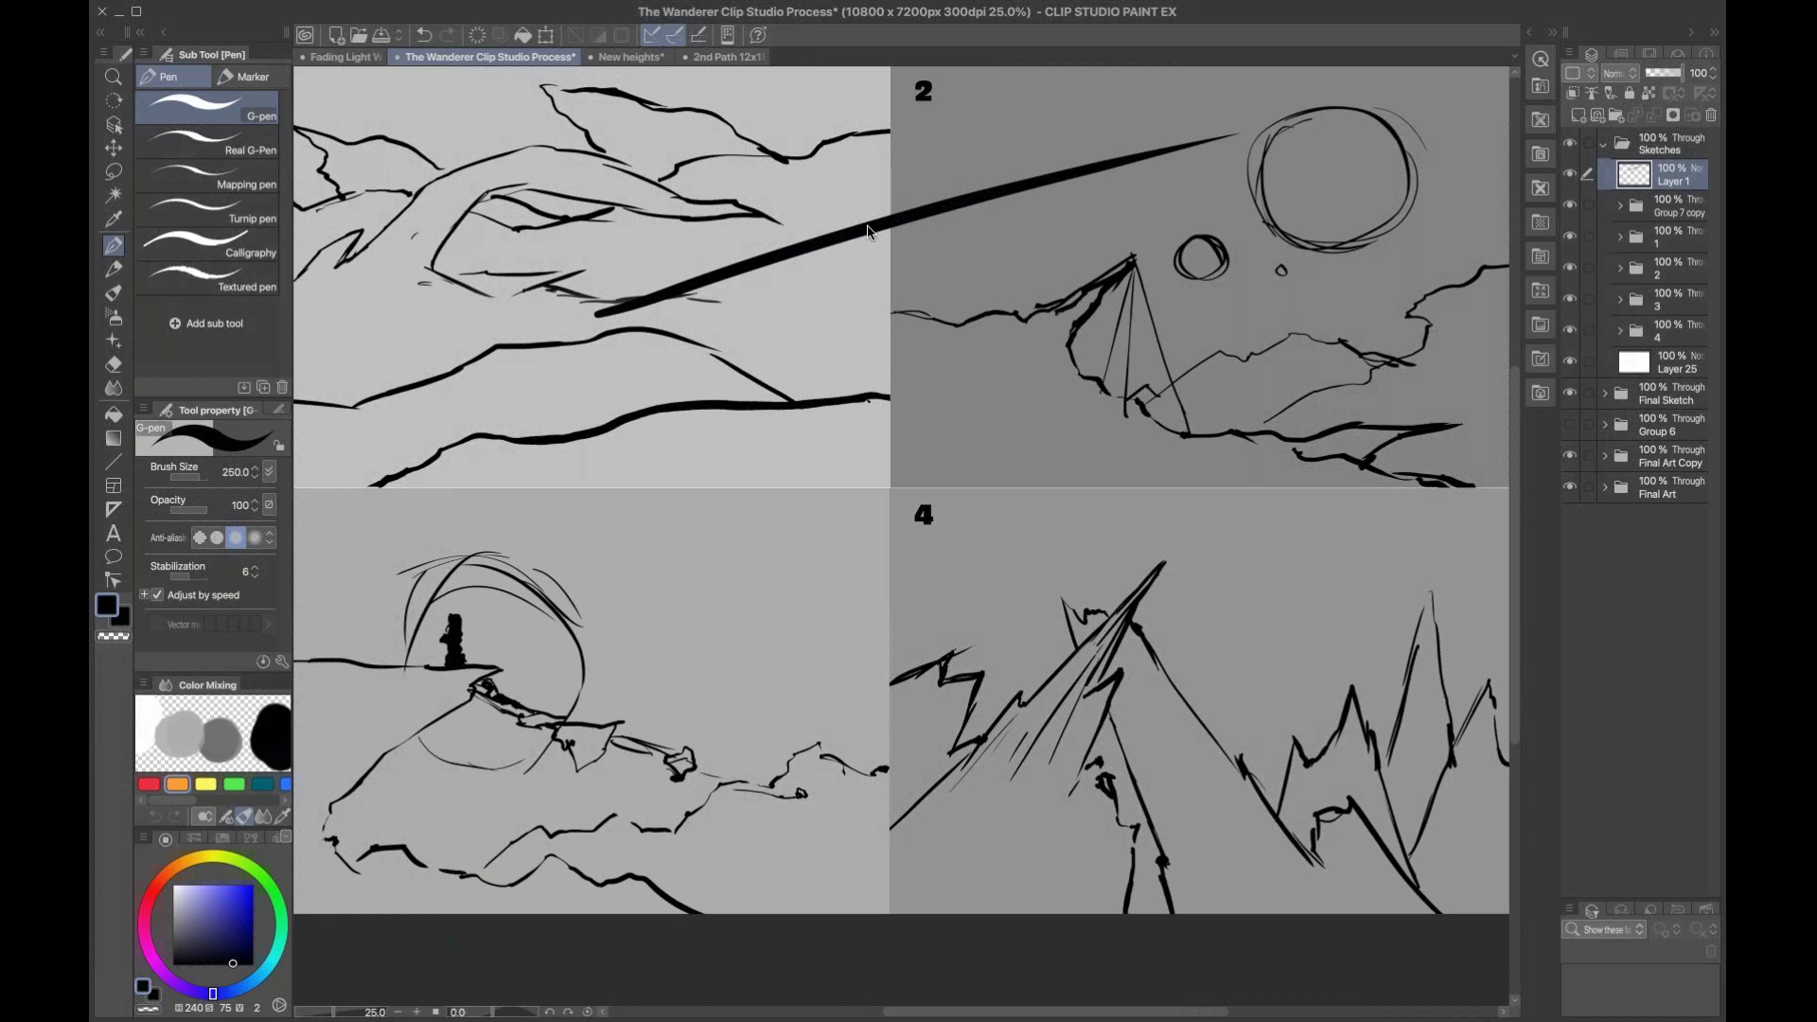
{"action": "key", "text": "ctrl+z"}
Step: Draw a set of roughly parallel diagonal G-pen strokes, from thin to very thick, across sketches 1 and 2
{"action": "left_click_drag", "start_coordinate": [624, 336], "coordinate": [1127, 159]}
{"action": "left_click_drag", "start_coordinate": [738, 276], "coordinate": [1209, 130]}
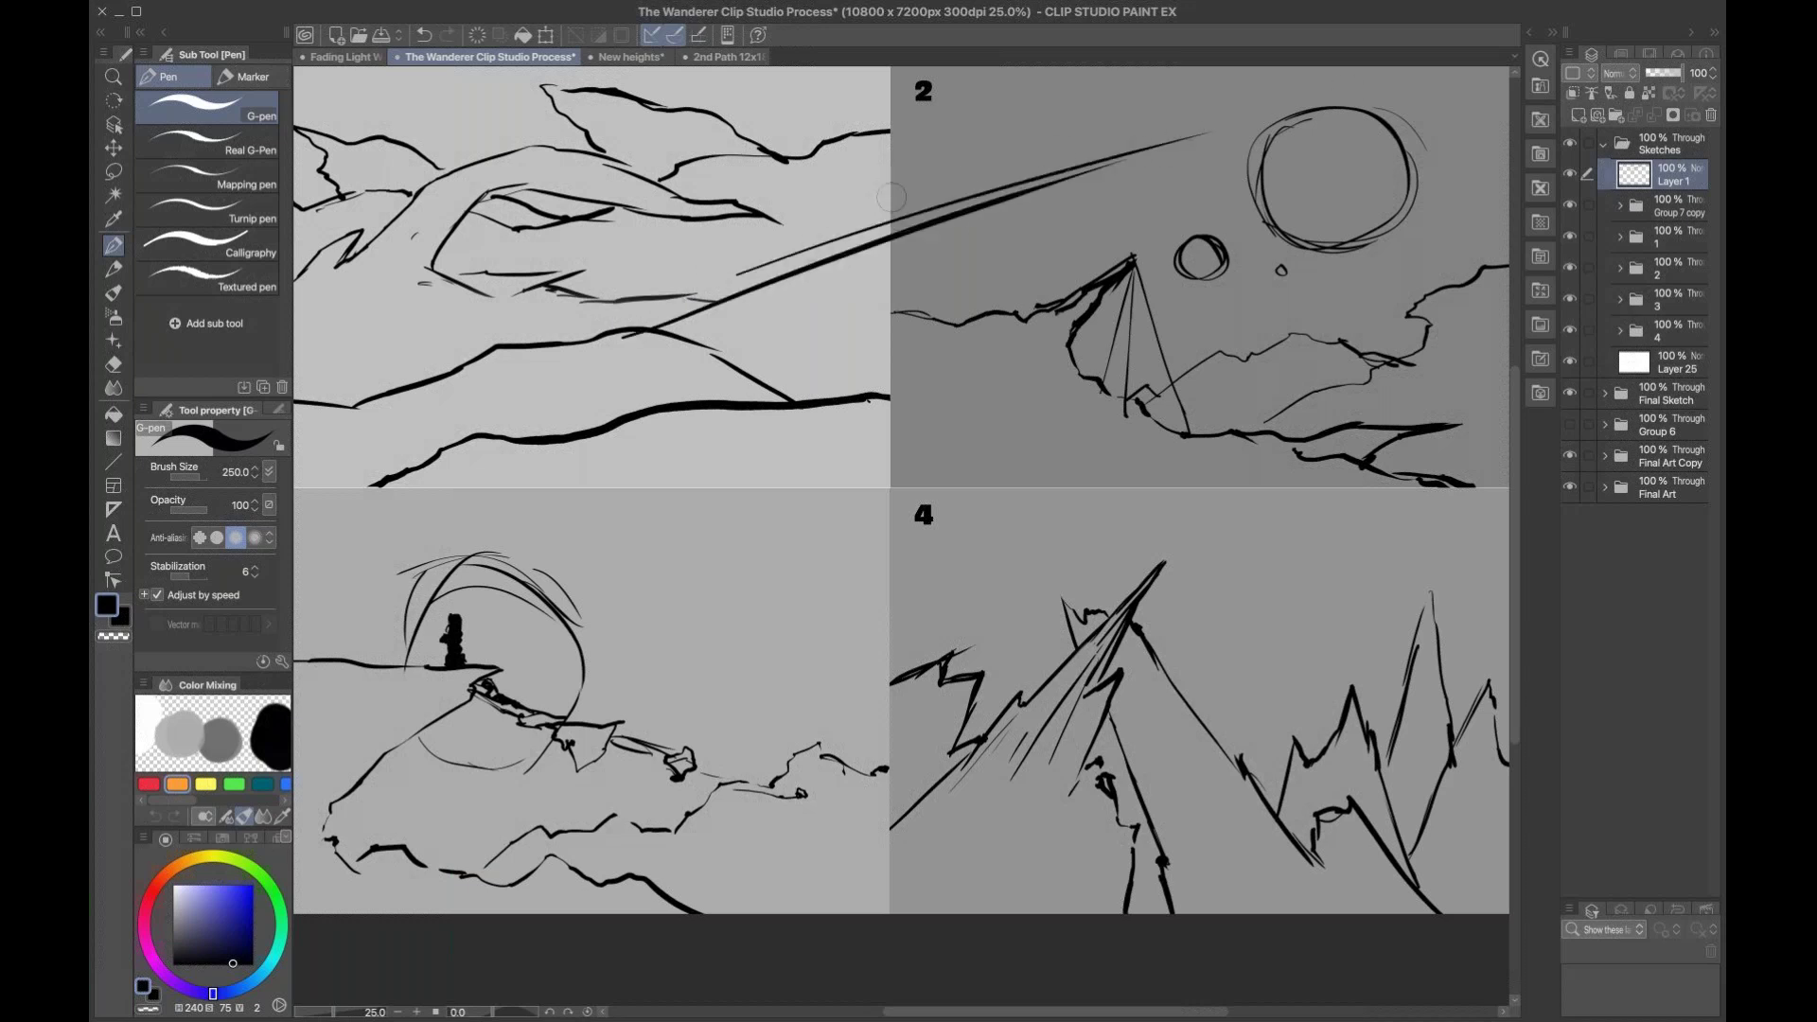
{"action": "left_click_drag", "start_coordinate": [691, 258], "coordinate": [1271, 91]}
{"action": "left_click_drag", "start_coordinate": [781, 184], "coordinate": [1246, 85]}
{"action": "left_click_drag", "start_coordinate": [806, 126], "coordinate": [1166, 66]}
{"action": "left_click_drag", "start_coordinate": [676, 372], "coordinate": [1044, 225]}
{"action": "left_click_drag", "start_coordinate": [792, 344], "coordinate": [1070, 230]}
{"action": "left_click_drag", "start_coordinate": [851, 320], "coordinate": [1189, 205]}
{"action": "left_click_drag", "start_coordinate": [934, 261], "coordinate": [1269, 145]}
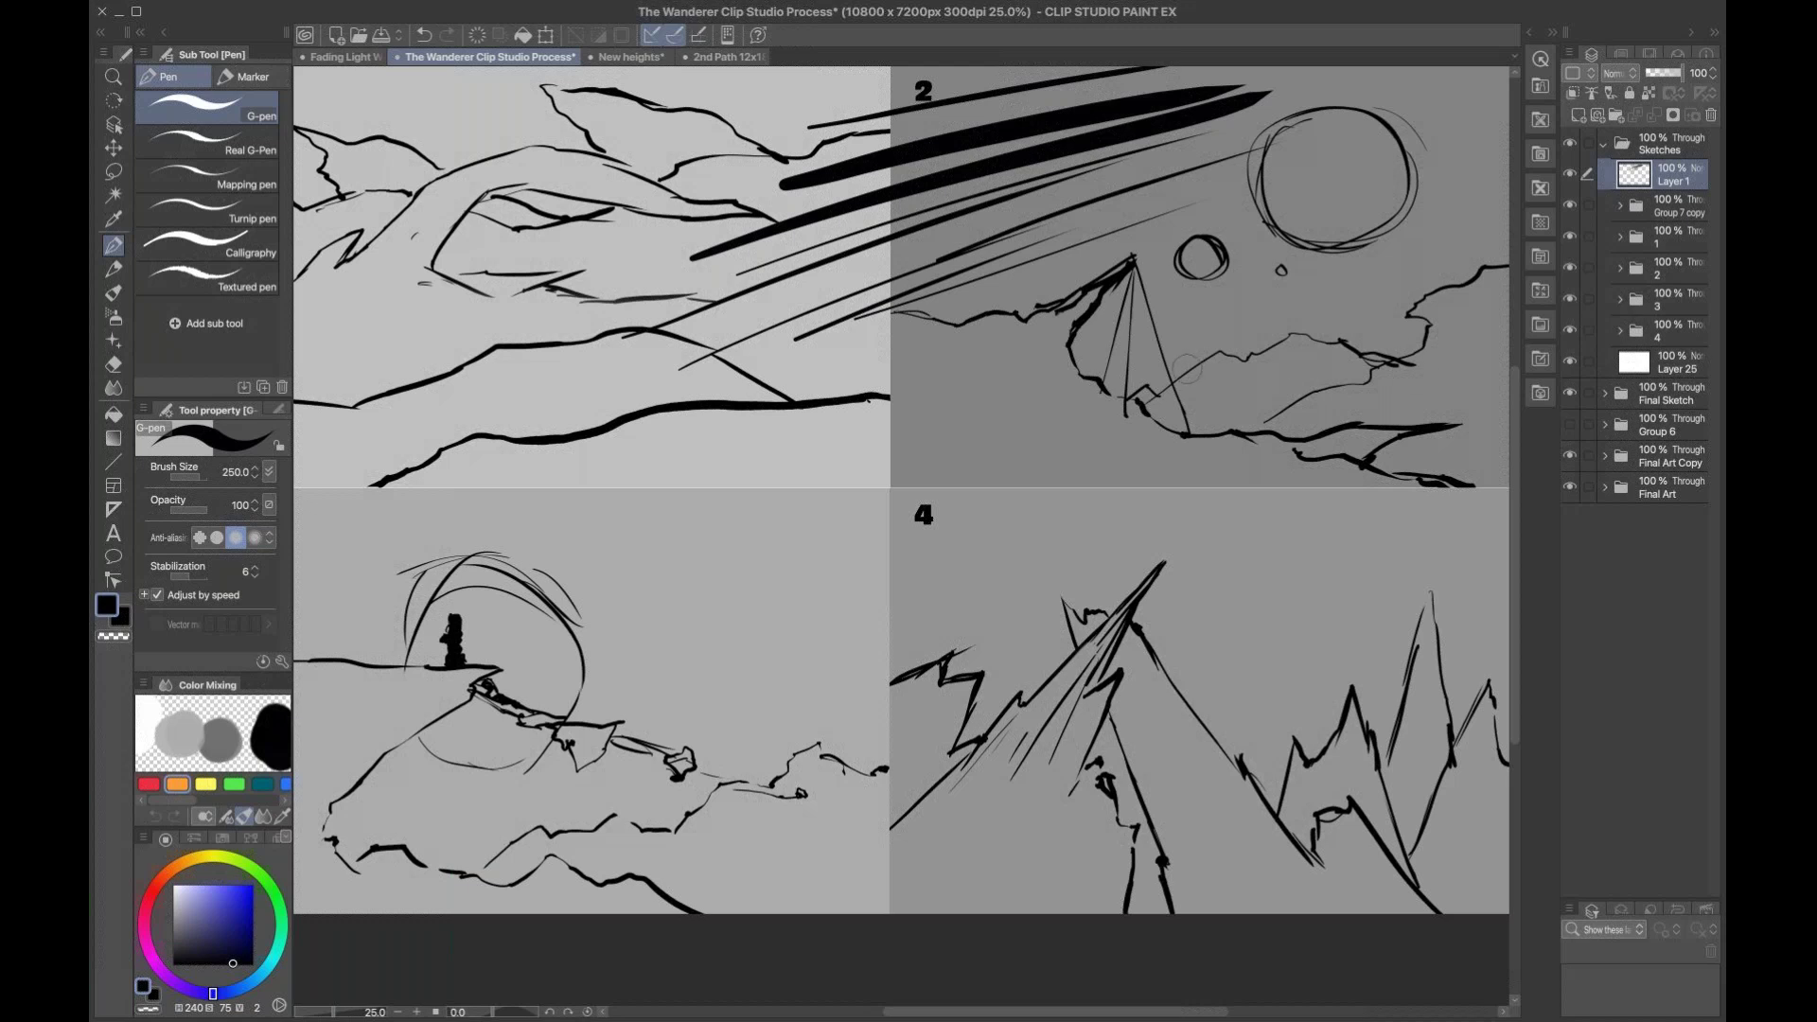
{"action": "key", "text": "b"}
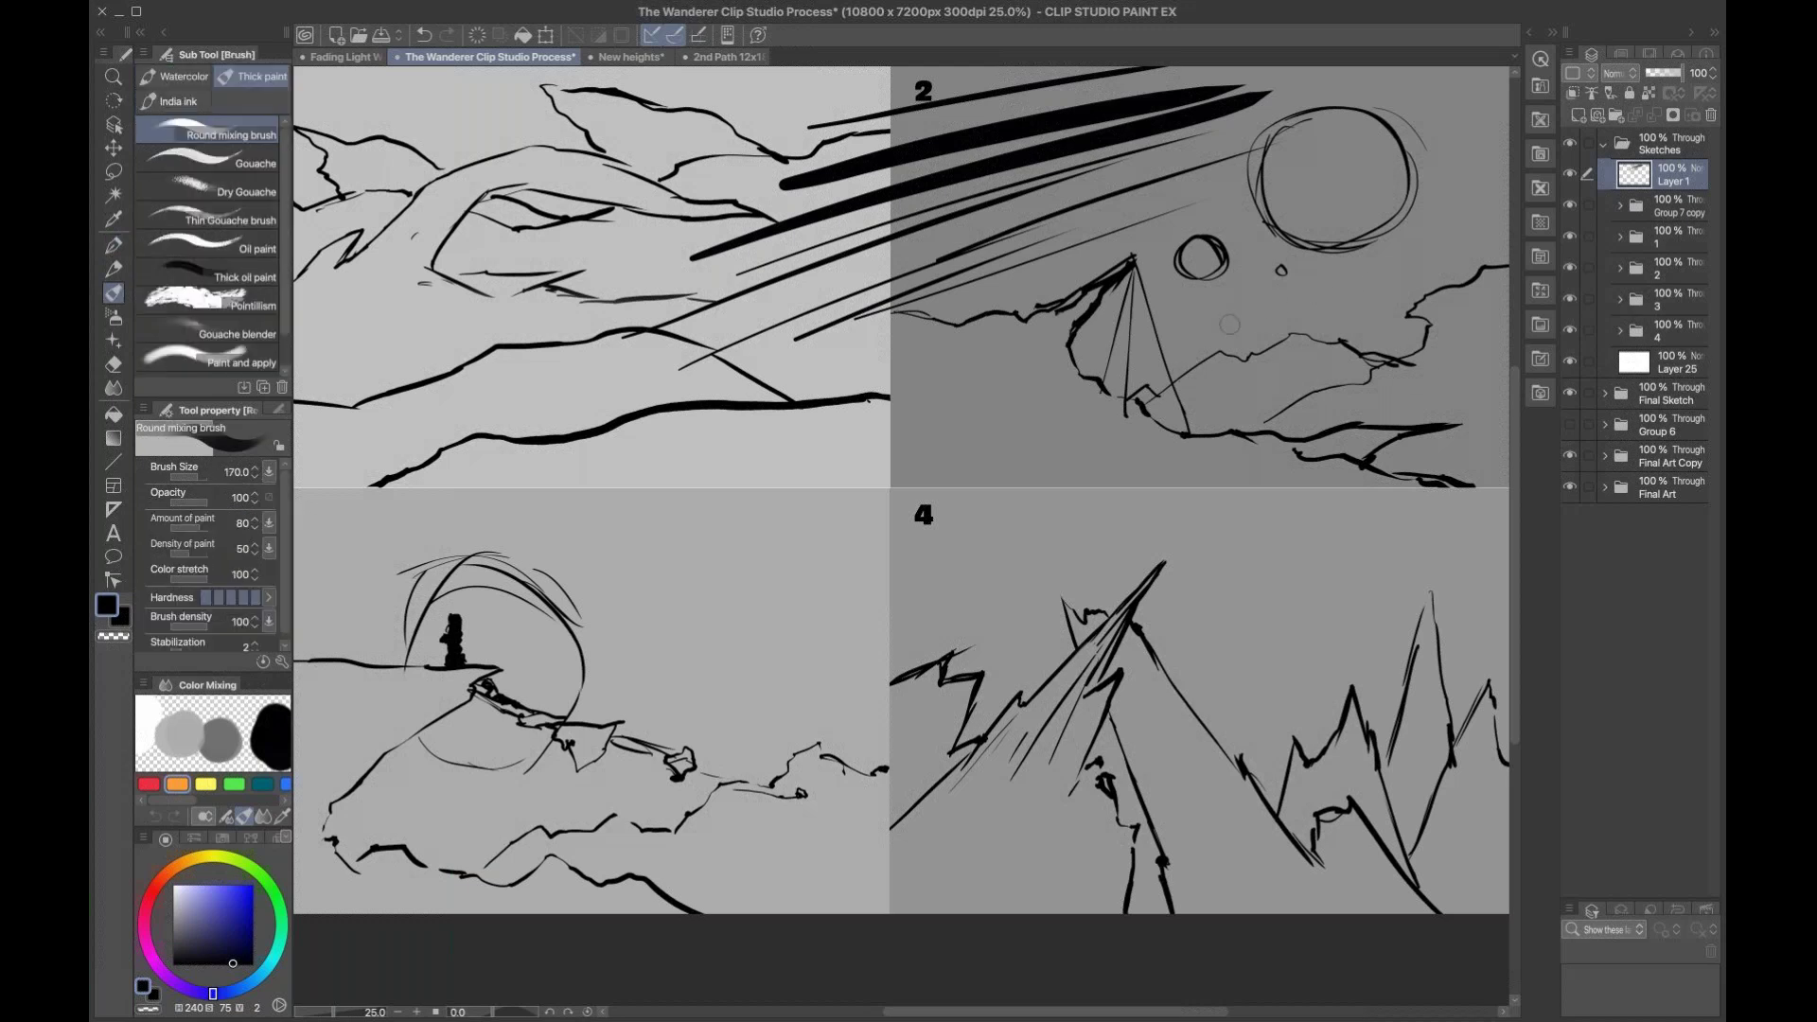
{"action": "key", "text": "b"}
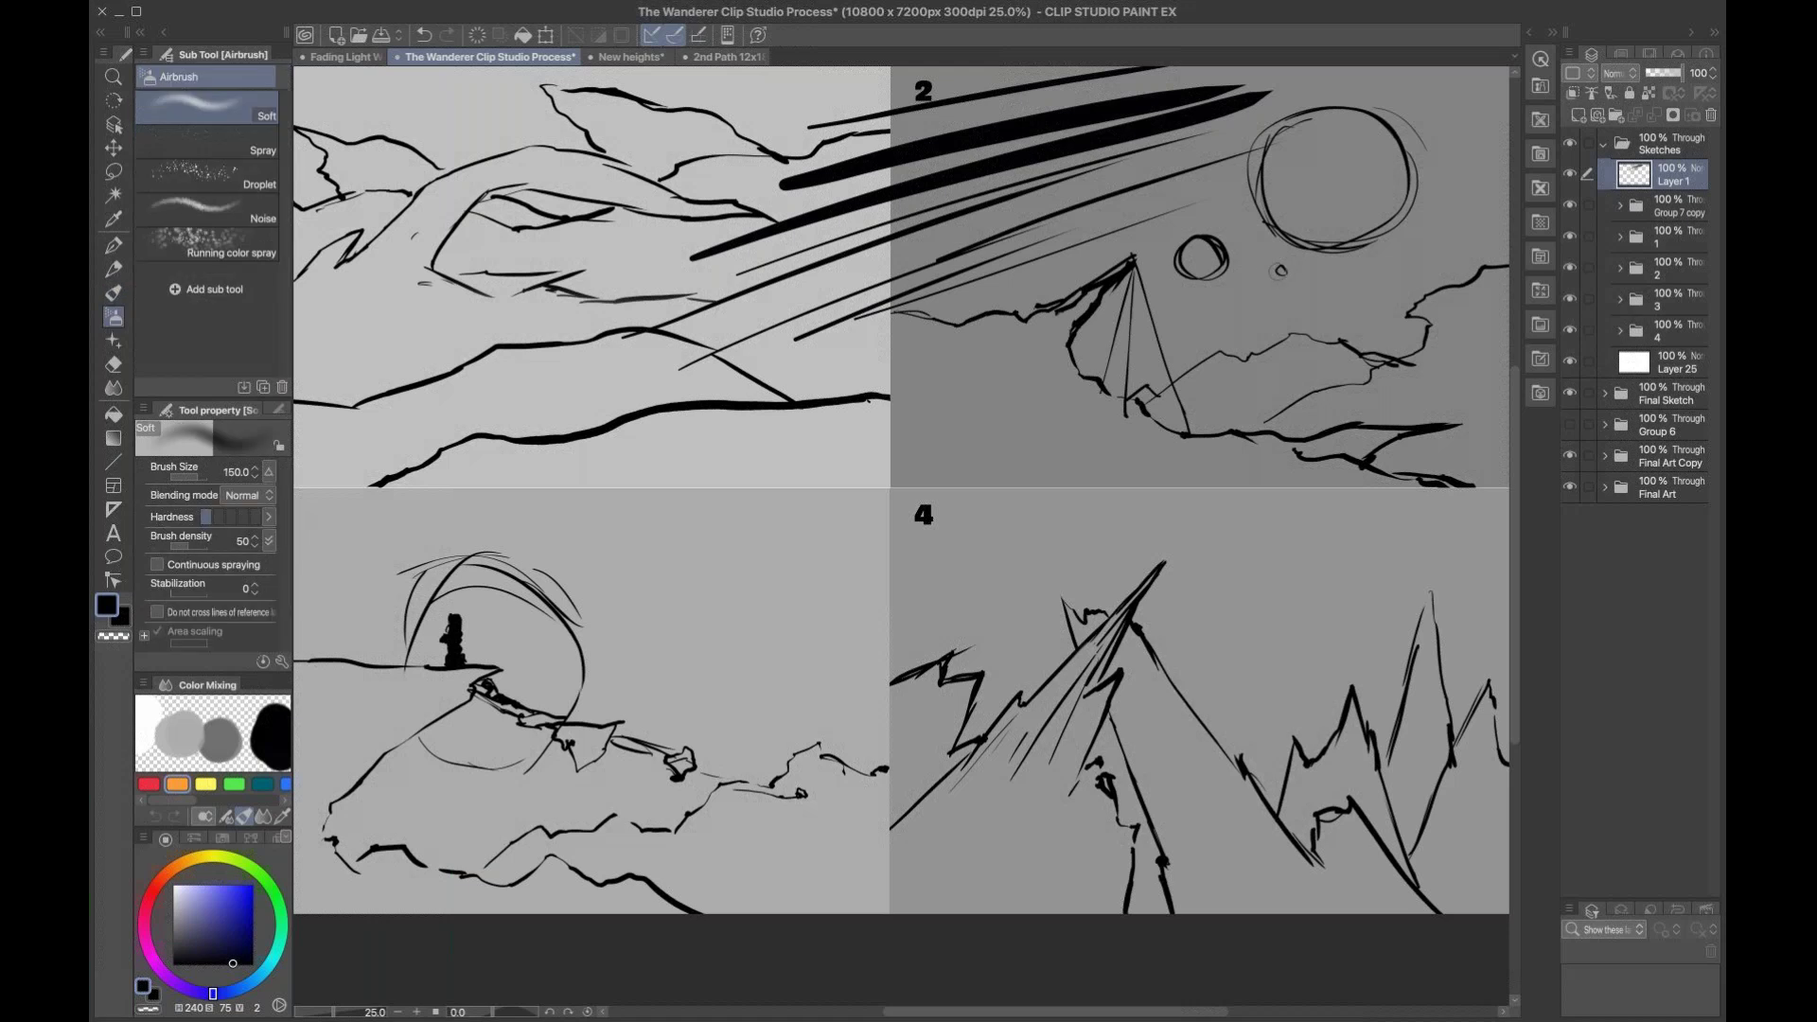
{"action": "key", "text": "p"}
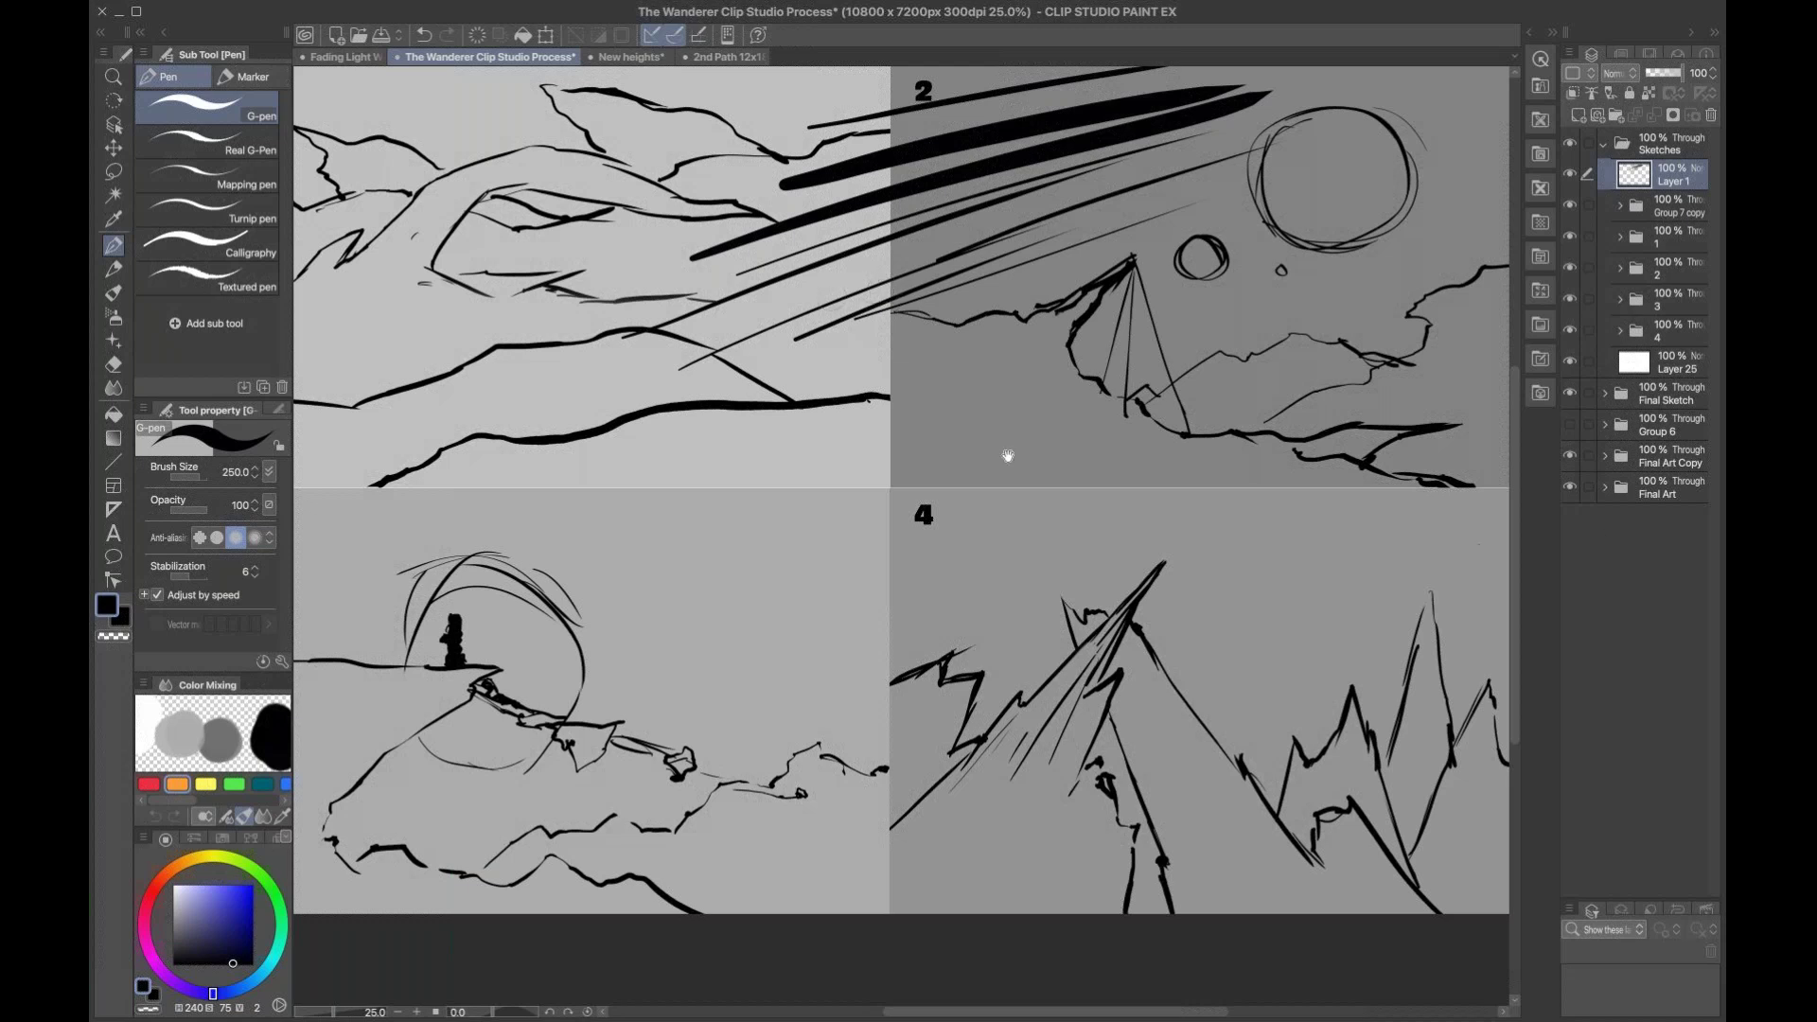
Step: Paint a black dab, two white dabs and a muted red dab with the G-pen in the empty area of sketch 2
{"action": "scroll", "coordinate": [1009, 455], "scroll_direction": "up", "scroll_amount": 2}
{"action": "key", "text": "p"}
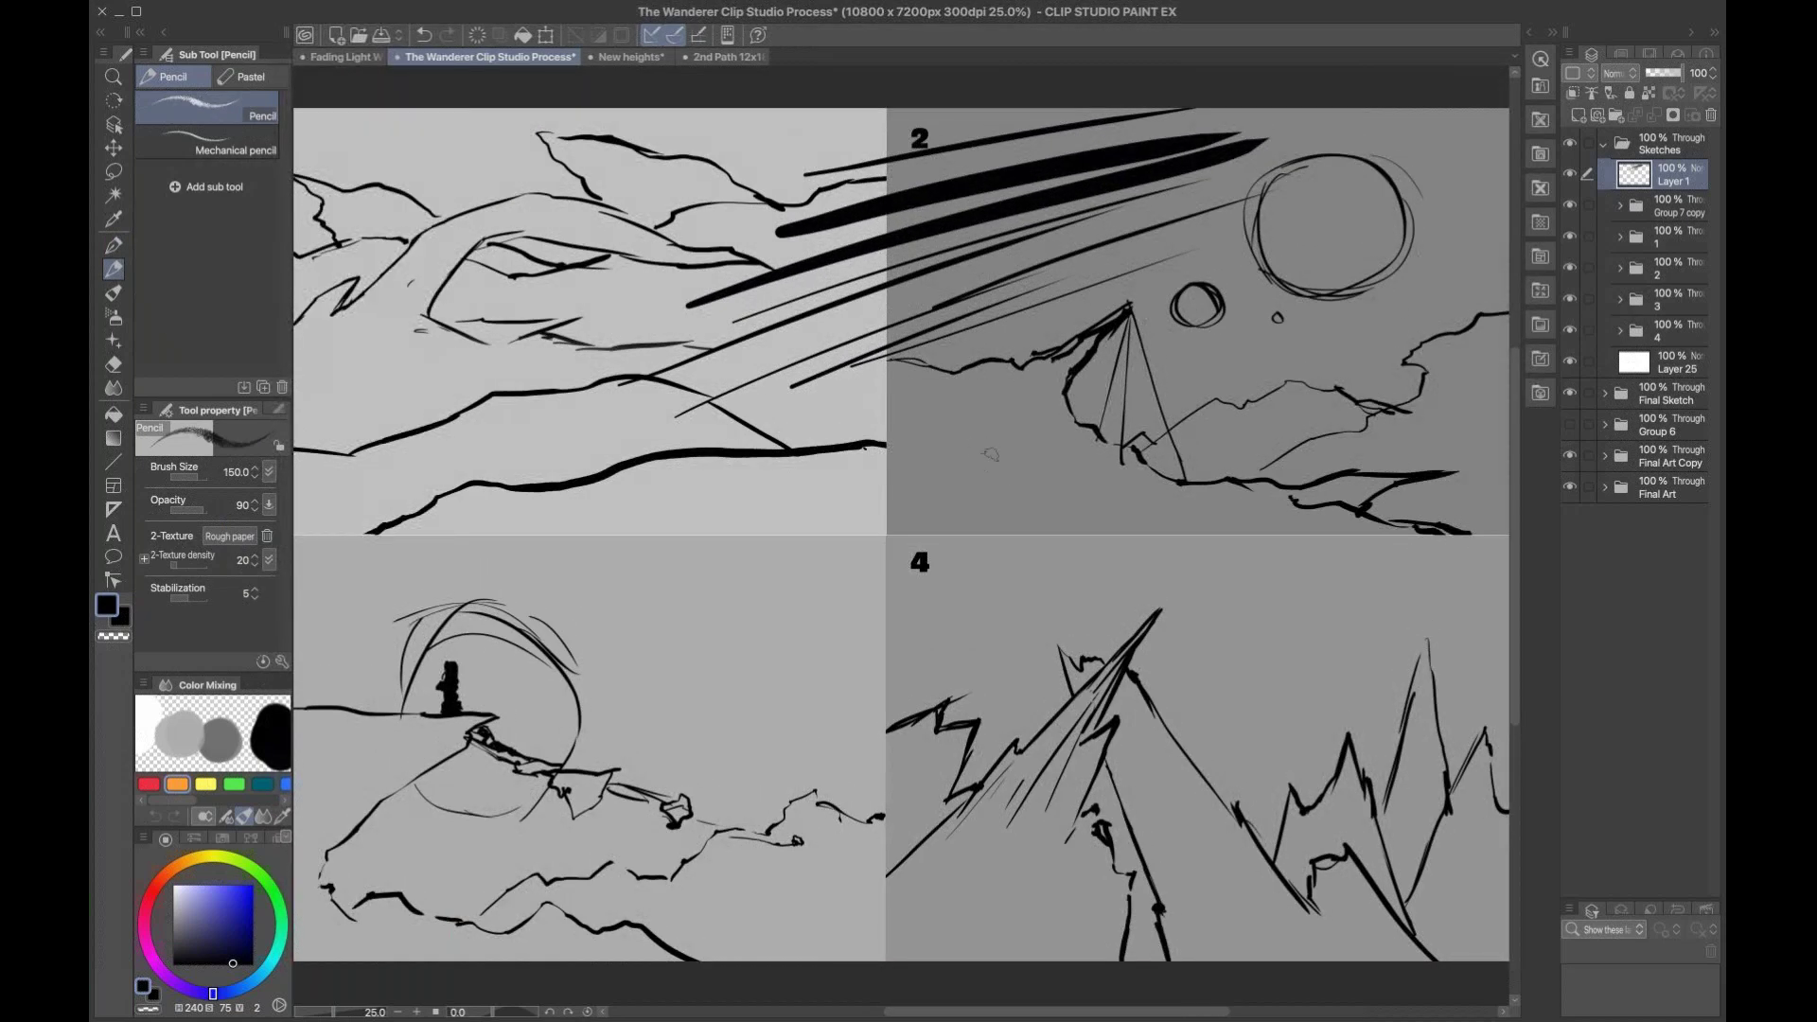
{"action": "key", "text": "ctrl+space"}
{"action": "left_click", "coordinate": [976, 471]}
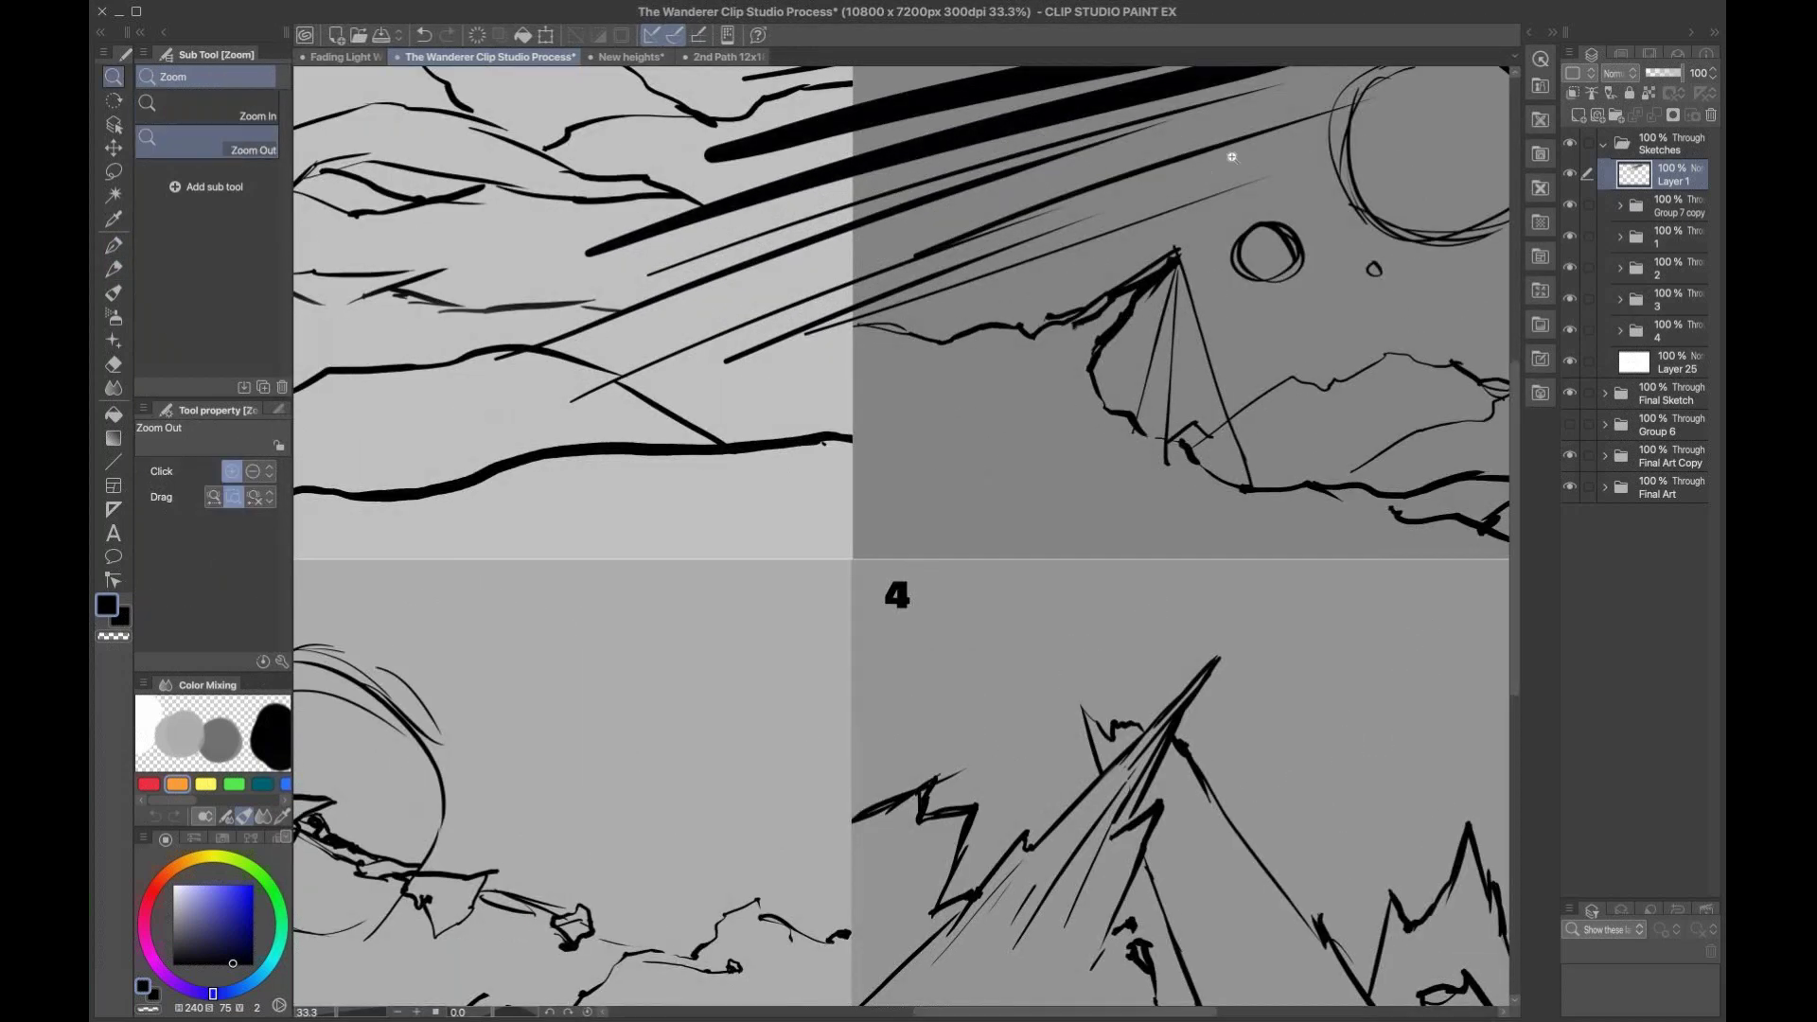
{"action": "key", "text": "p"}
{"action": "left_click_drag", "start_coordinate": [957, 407], "coordinate": [940, 416]}
{"action": "left_click", "coordinate": [150, 712]}
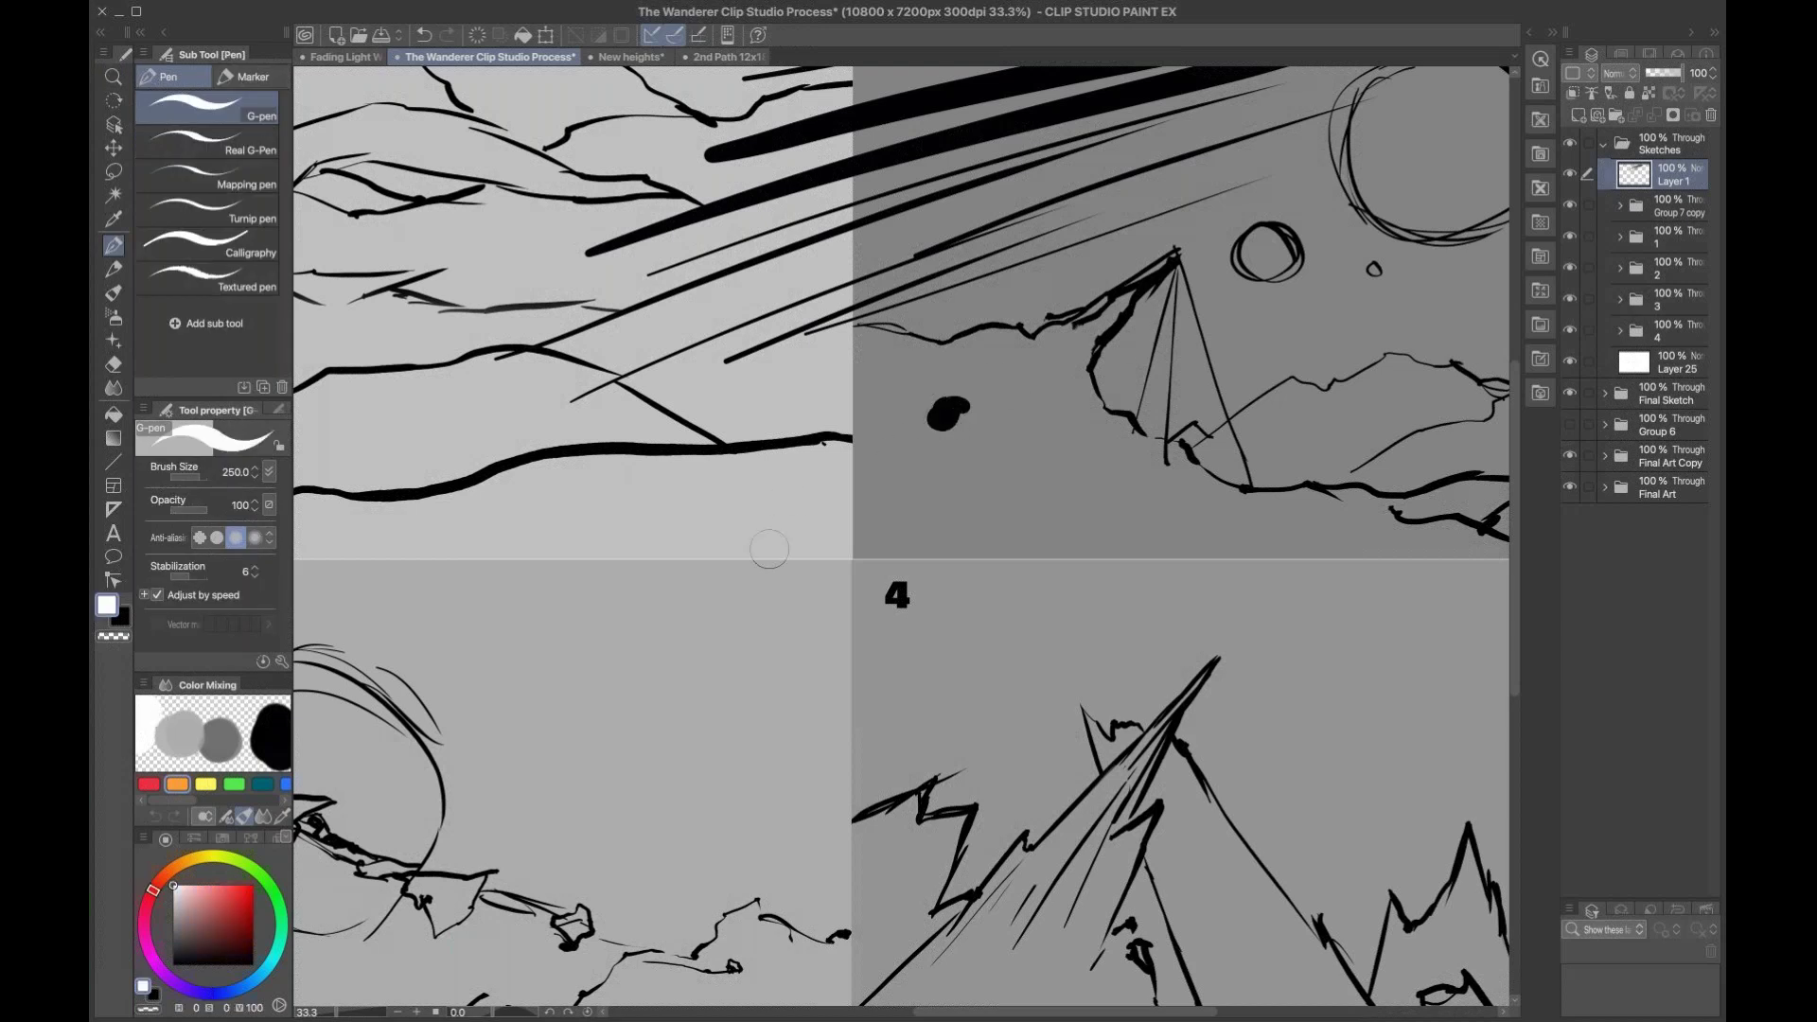
{"action": "left_click", "coordinate": [987, 432]}
{"action": "left_click", "coordinate": [1056, 453]}
{"action": "left_click", "coordinate": [252, 892]}
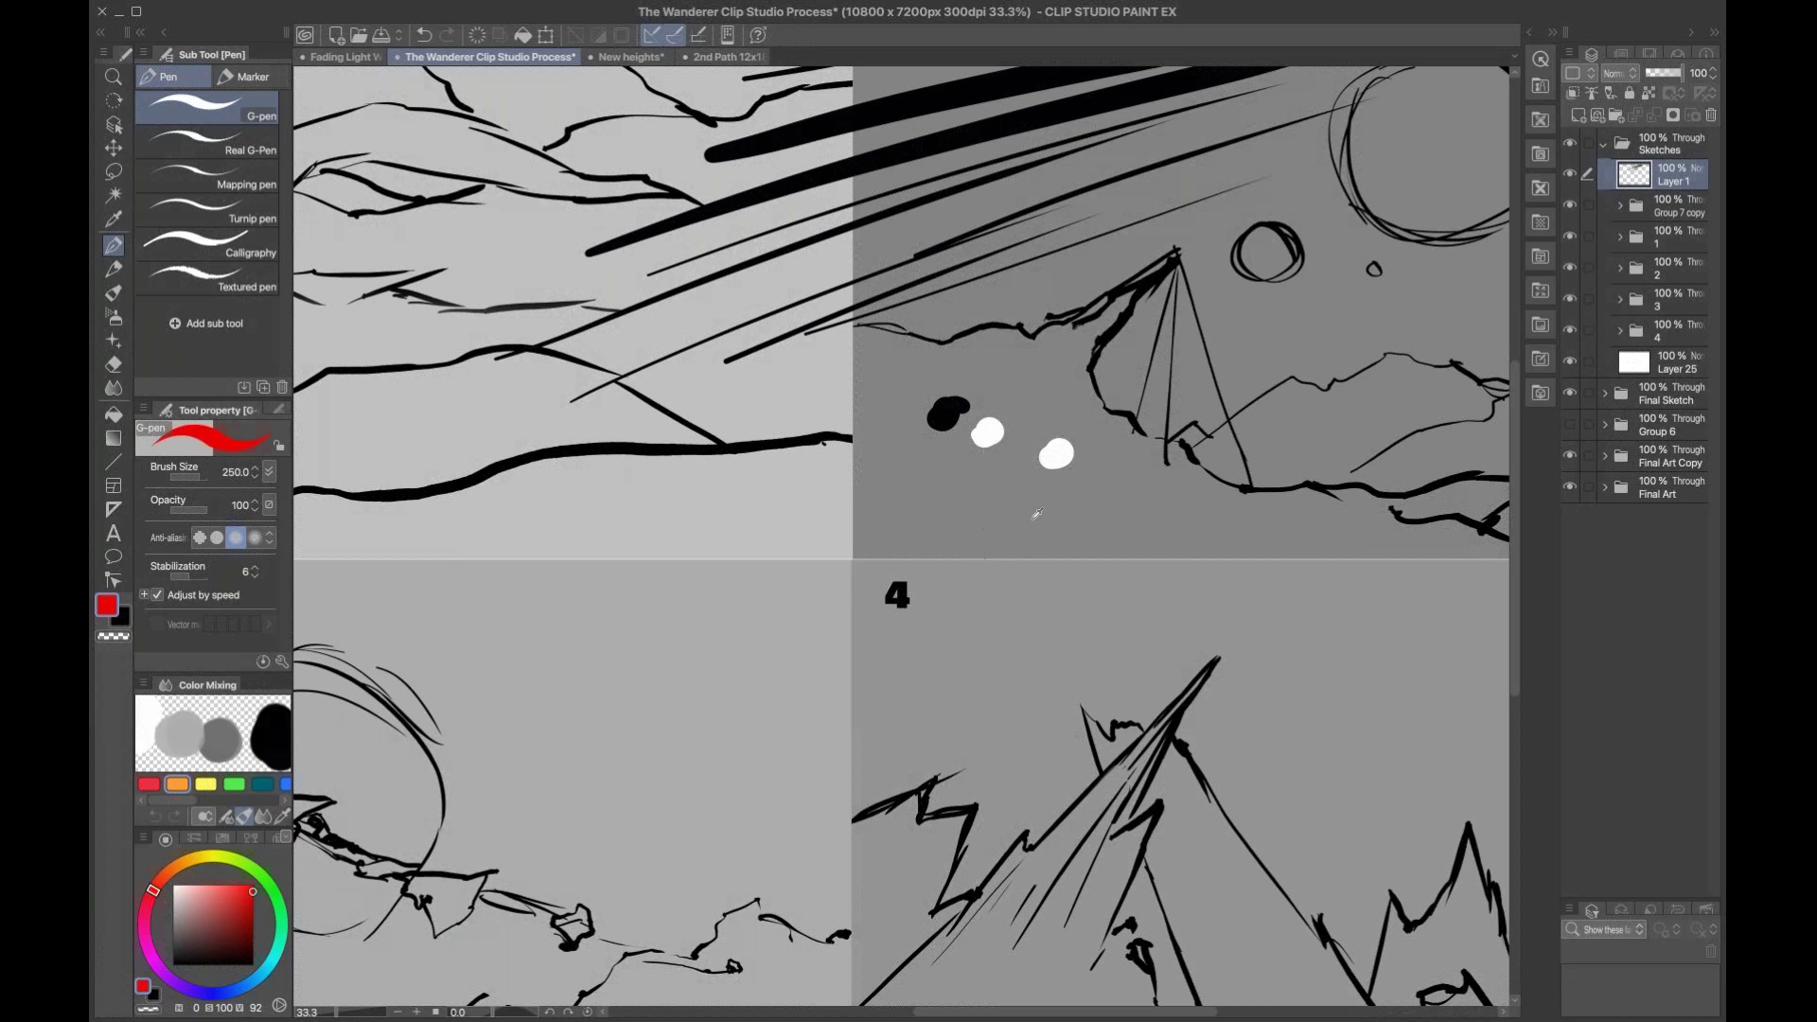
{"action": "left_click", "coordinate": [222, 915]}
{"action": "left_click_drag", "start_coordinate": [1045, 494], "coordinate": [1021, 513]}
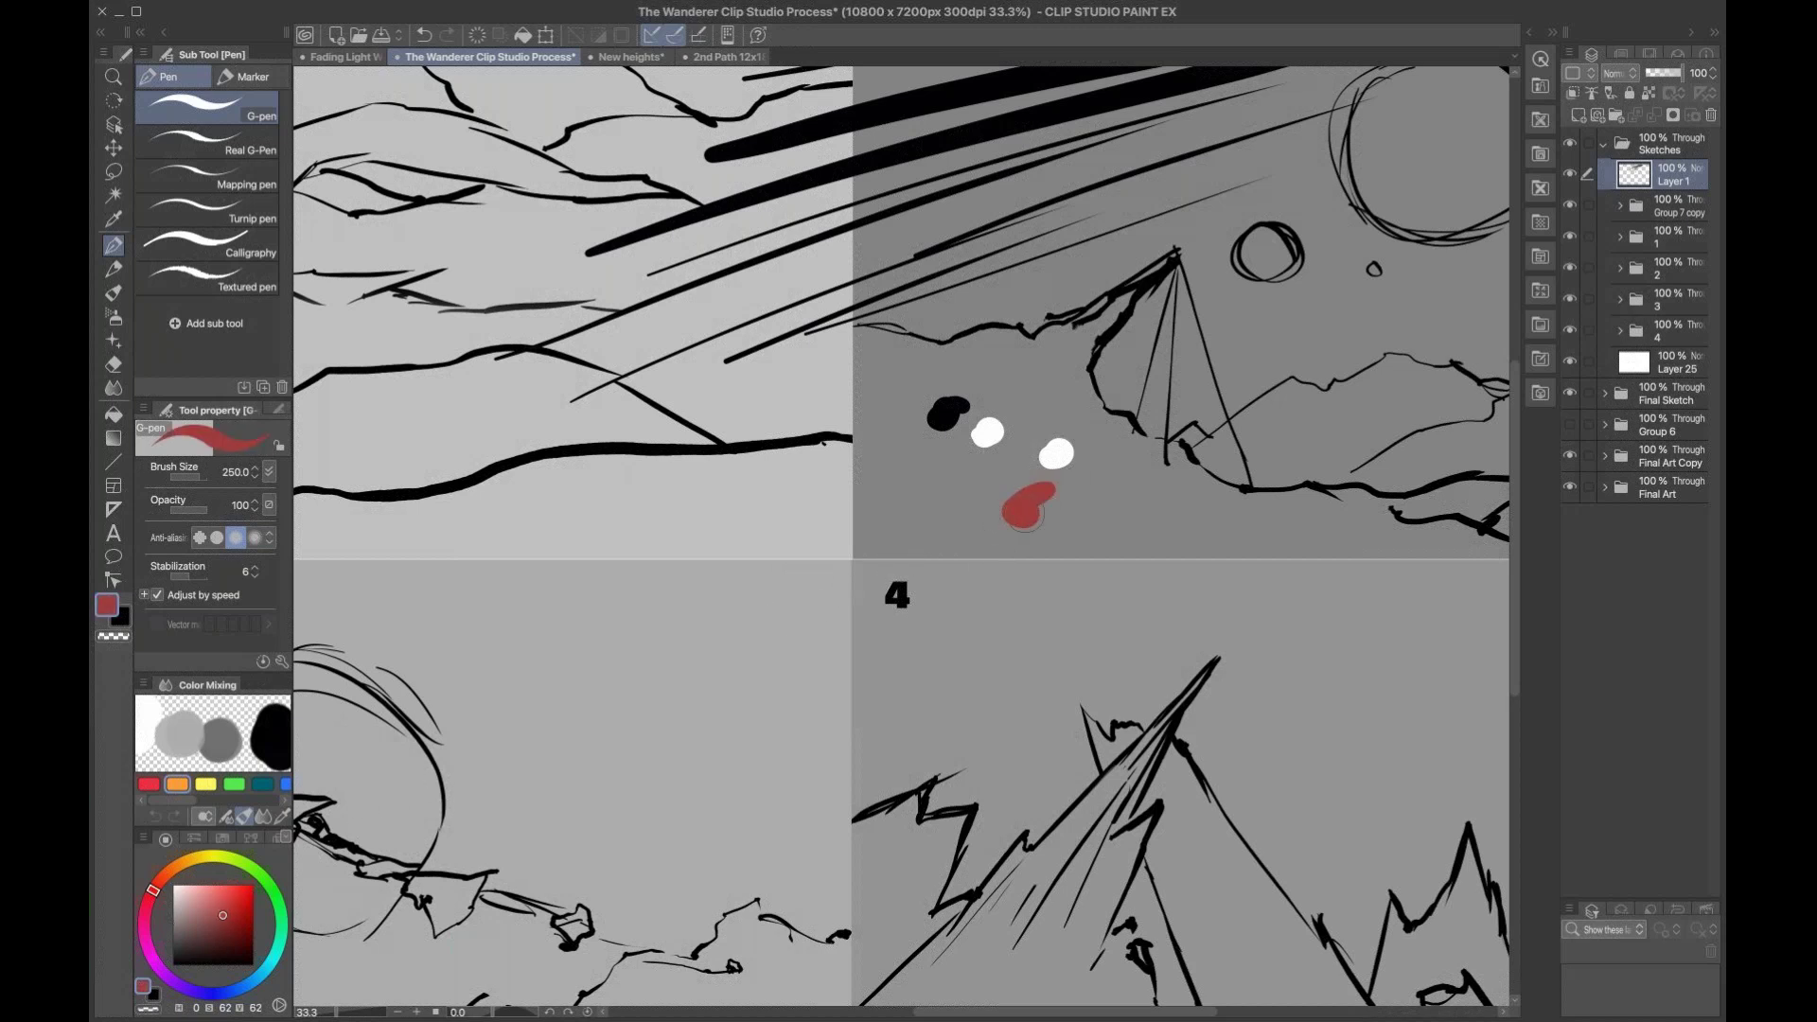
Step: Try brush strokes over sketch 3, then undo them and the colour dabs in sketch 2
{"action": "key", "text": "b"}
{"action": "left_click_drag", "start_coordinate": [536, 606], "coordinate": [647, 592]}
{"action": "left_click_drag", "start_coordinate": [526, 665], "coordinate": [863, 651]}
{"action": "key", "text": "ctrl+z"}
{"action": "key", "text": "/"}
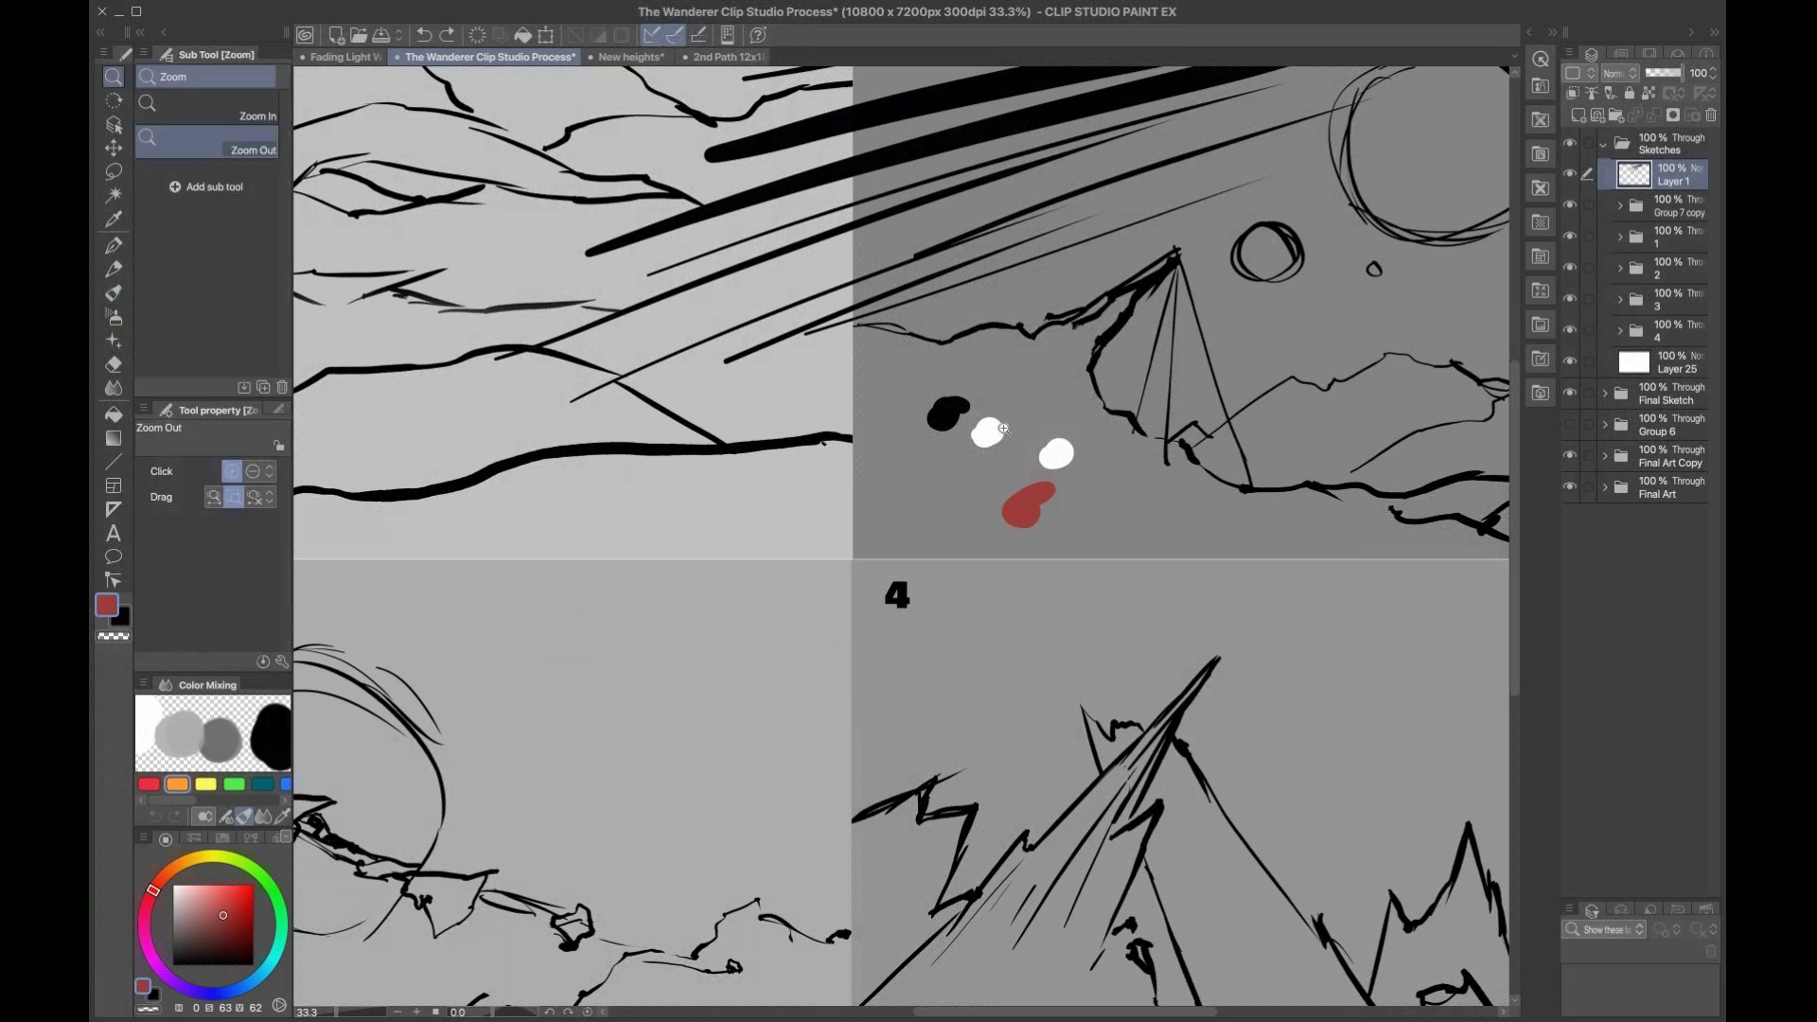
{"action": "key", "text": "ctrl+z"}
{"action": "key", "text": "ctrl+z"}
{"action": "key", "text": "ctrl+z"}
{"action": "key", "text": "ctrl+z"}
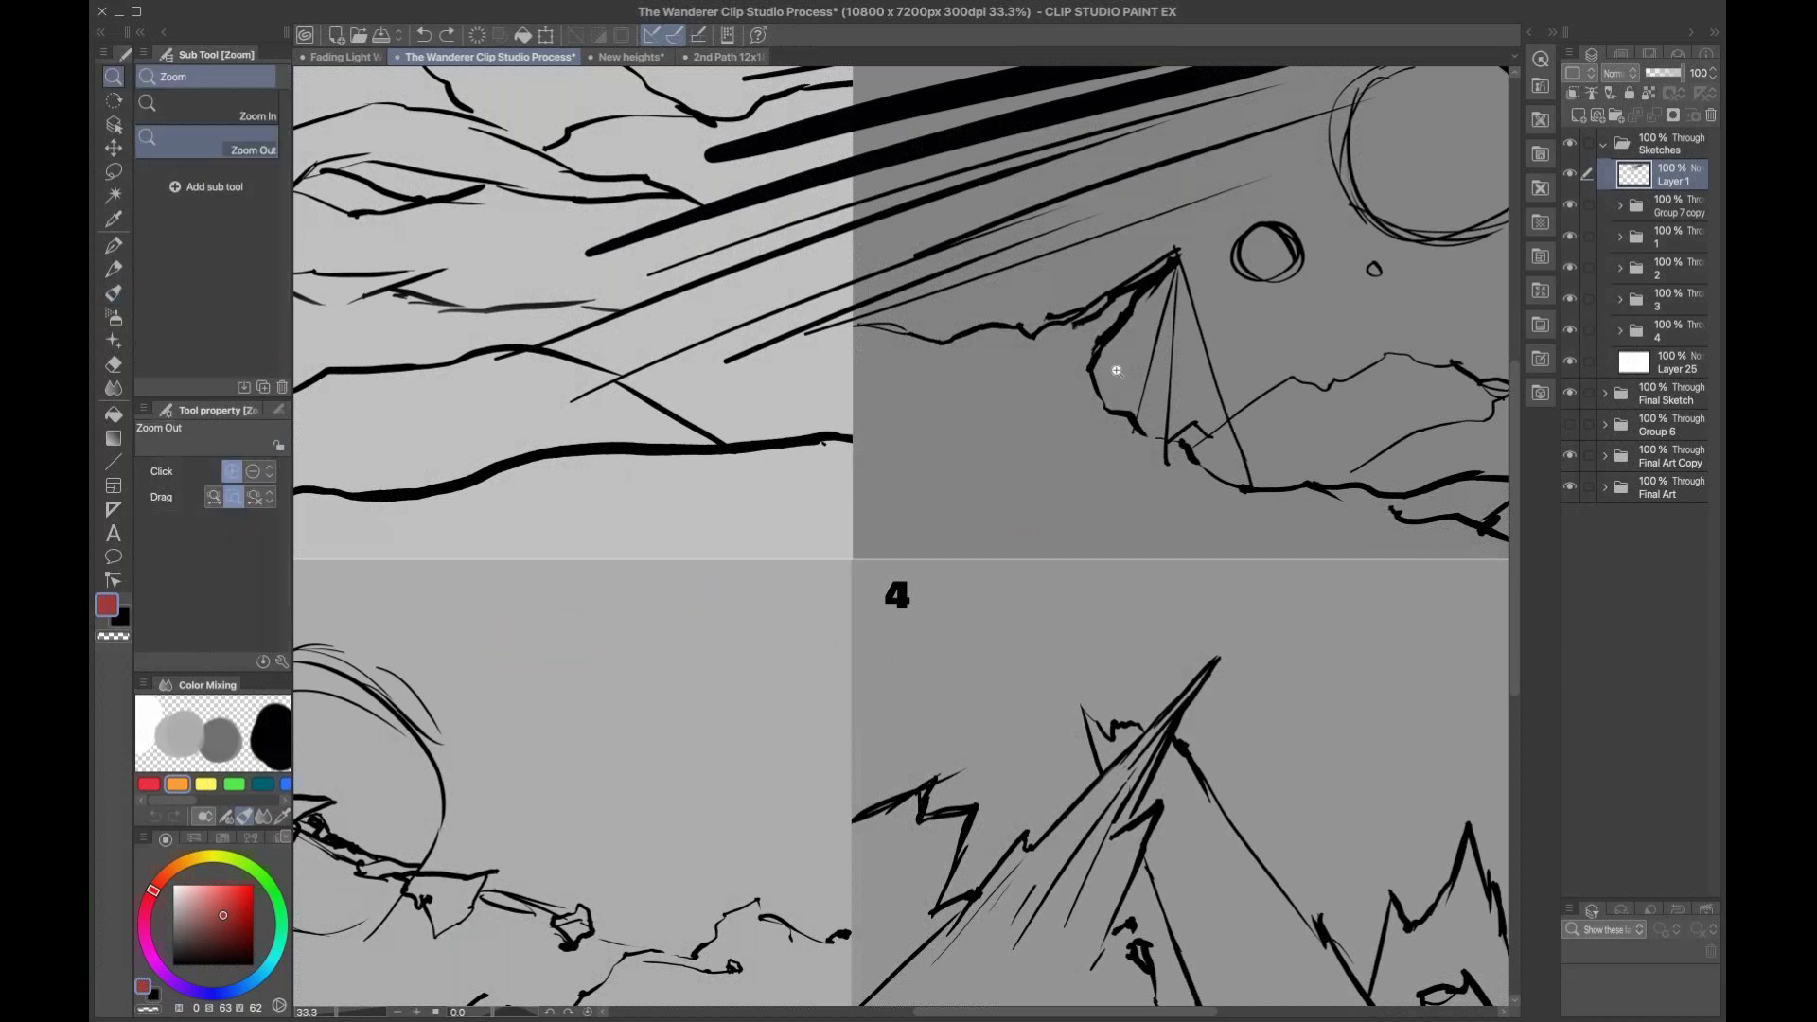
Step: Switch to the New heights document and add a new layer above the Group 1 folder
{"action": "left_click_drag", "start_coordinate": [1181, 572], "coordinate": [1130, 619]}
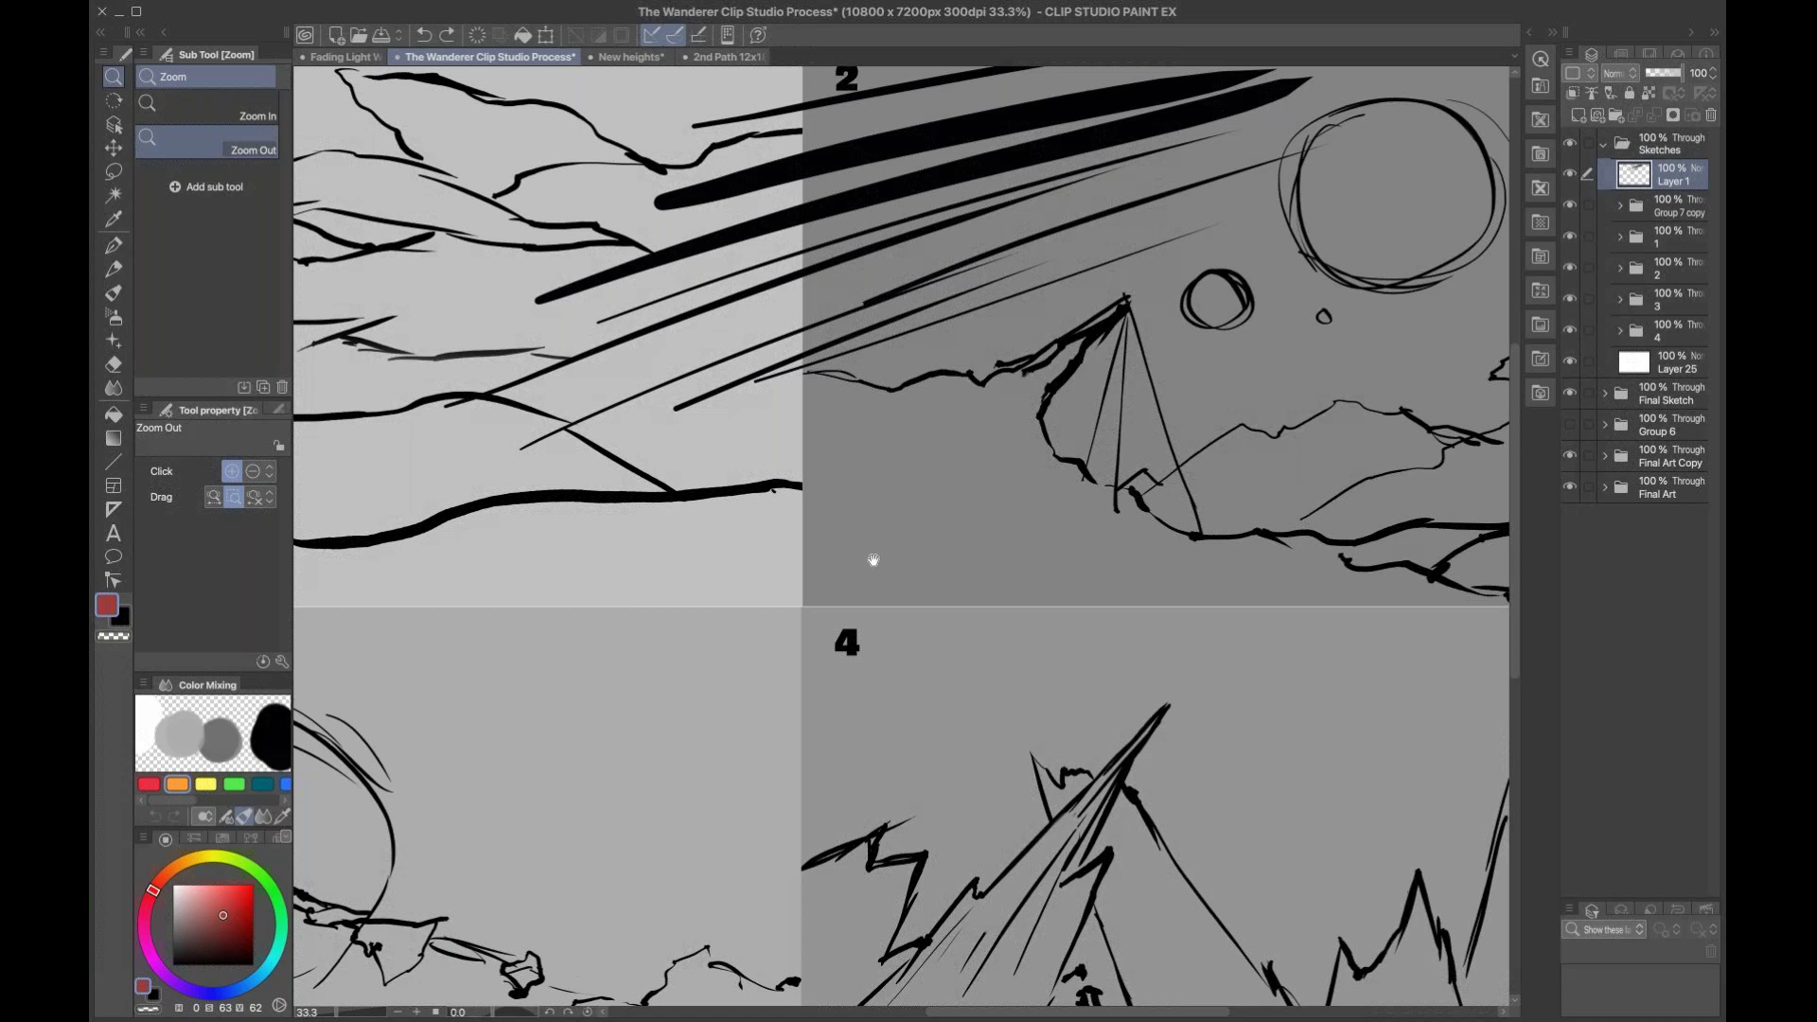
{"action": "left_click", "coordinate": [610, 58]}
{"action": "left_click", "coordinate": [999, 585]}
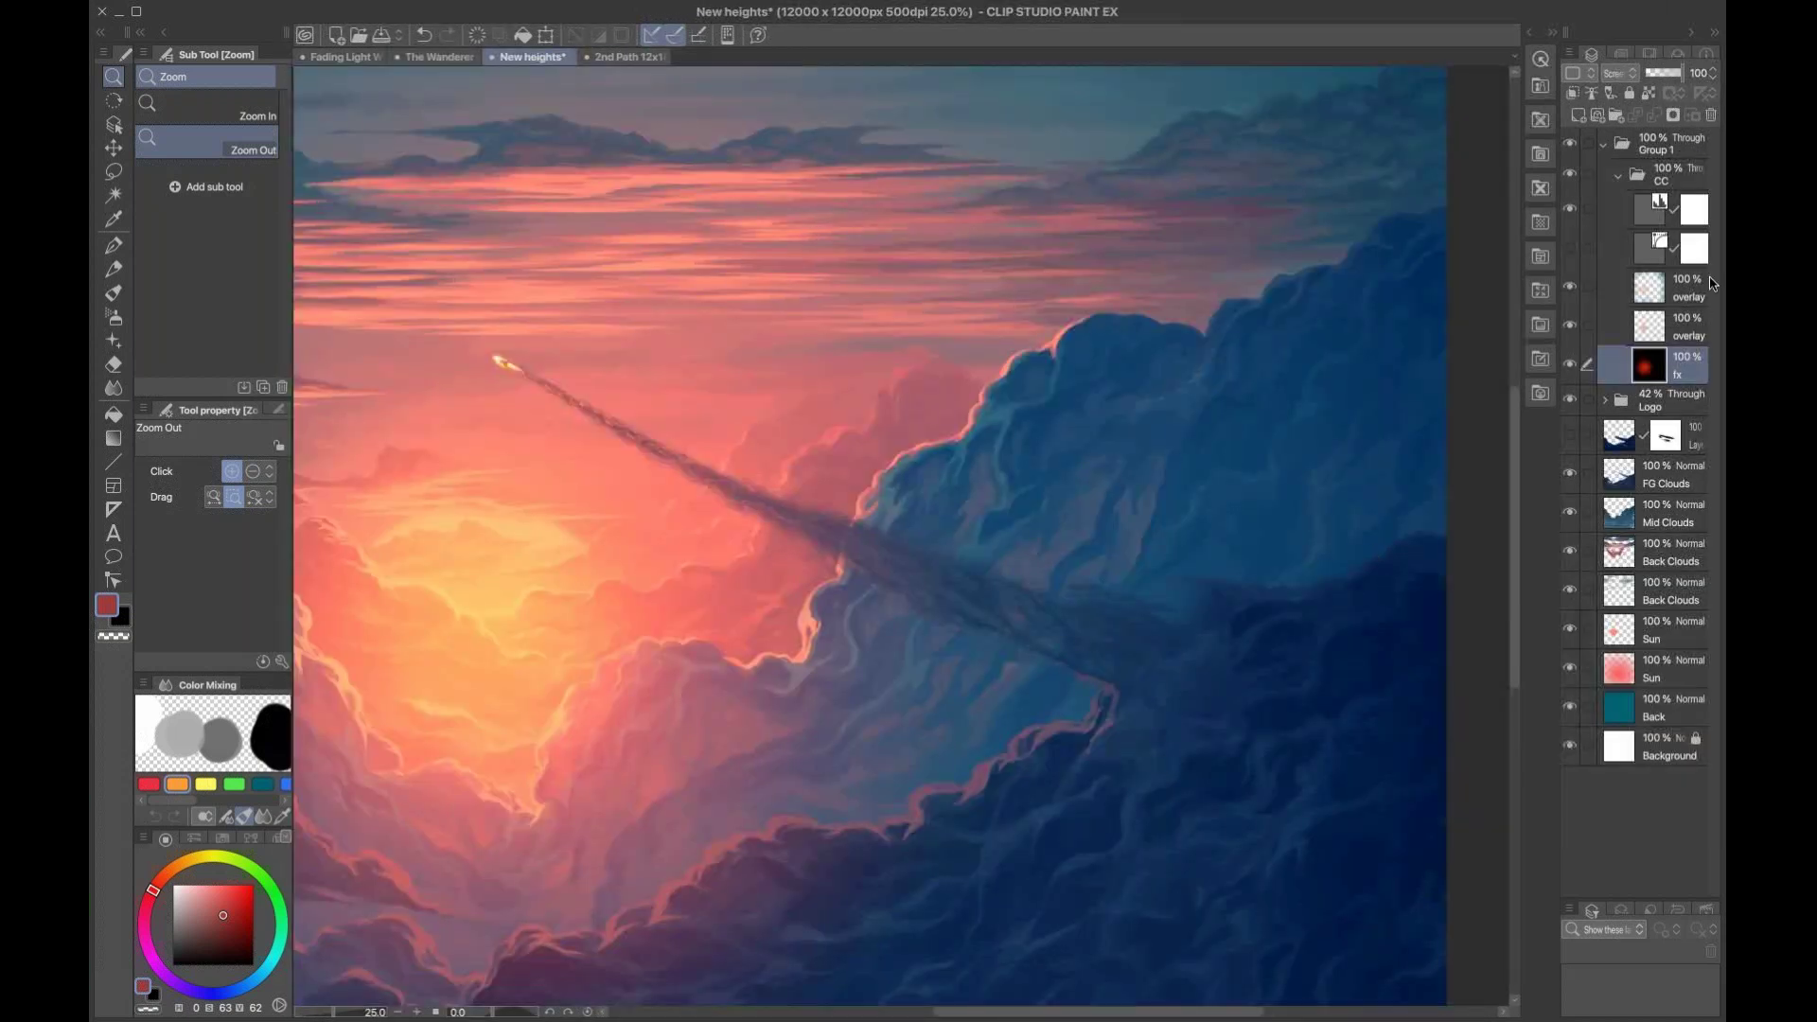
{"action": "left_click", "coordinate": [1678, 143]}
{"action": "key", "text": "ctrl+shift+n"}
Step: Dab pink, teal and dark blue colours sampled from the painting onto the large blue cloud with the G-pen as a palette
{"action": "key", "text": "p"}
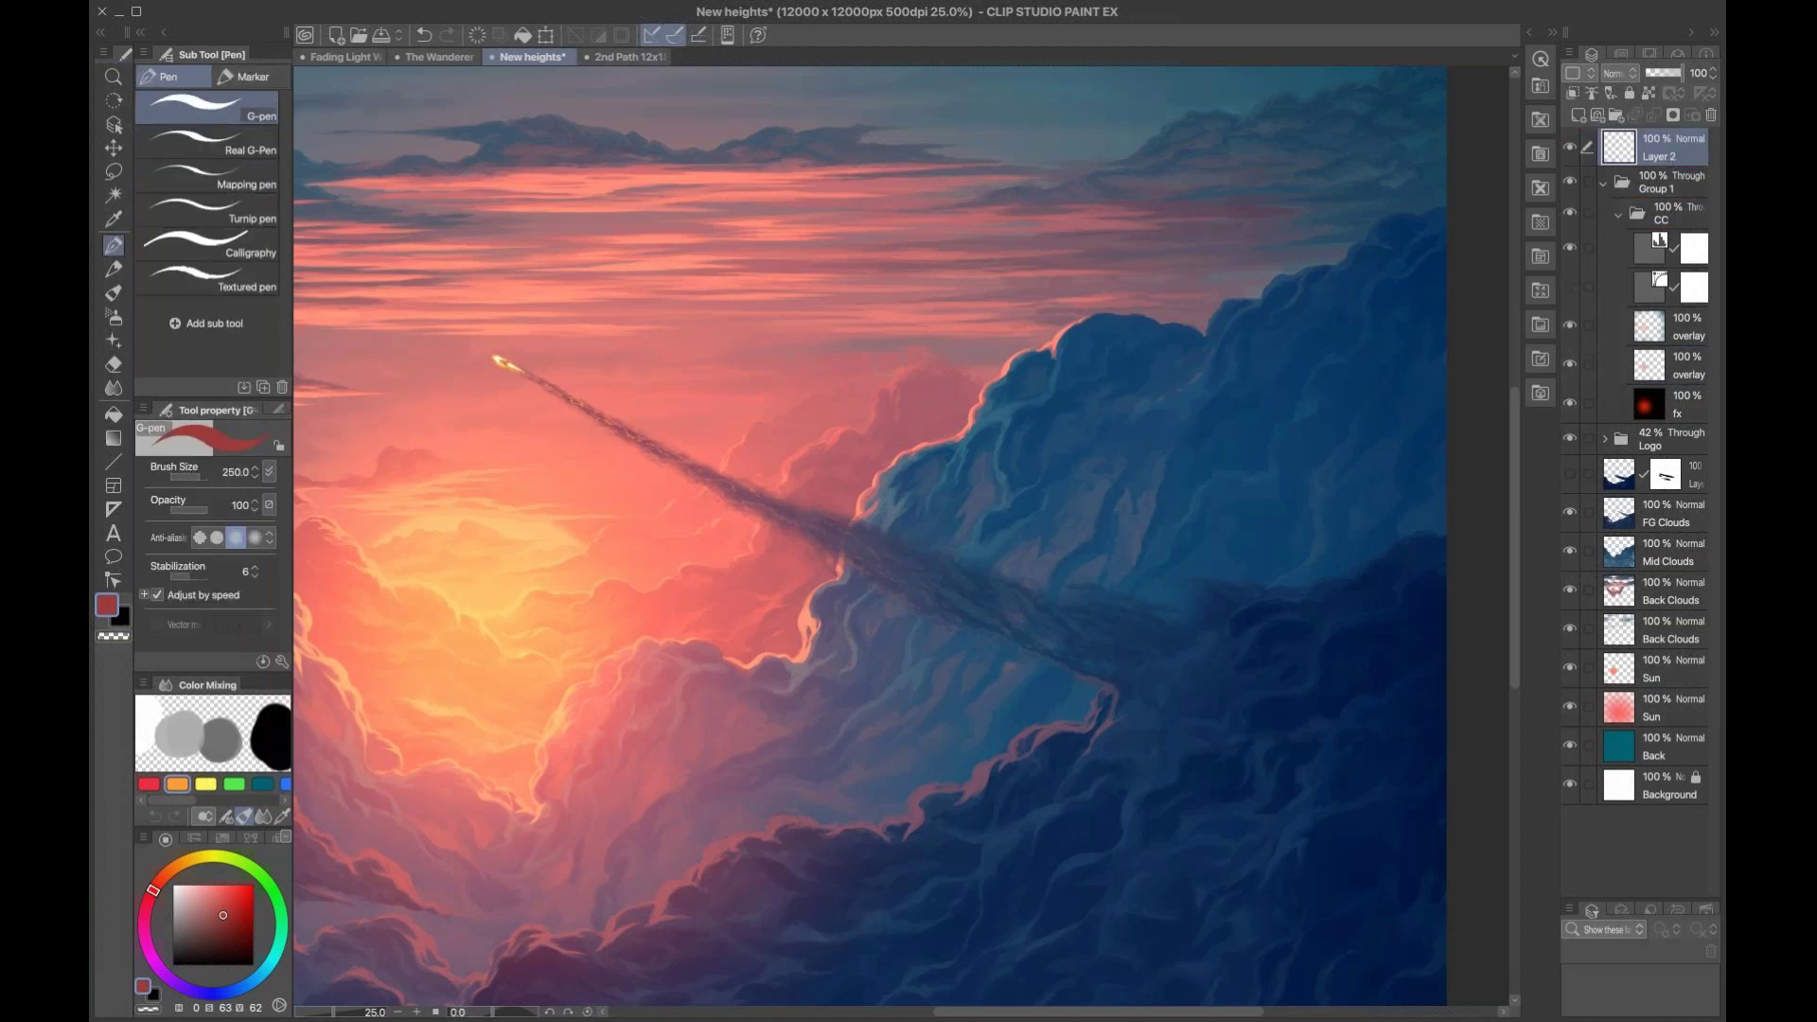
{"action": "left_click", "coordinate": [822, 381], "text": "alt"}
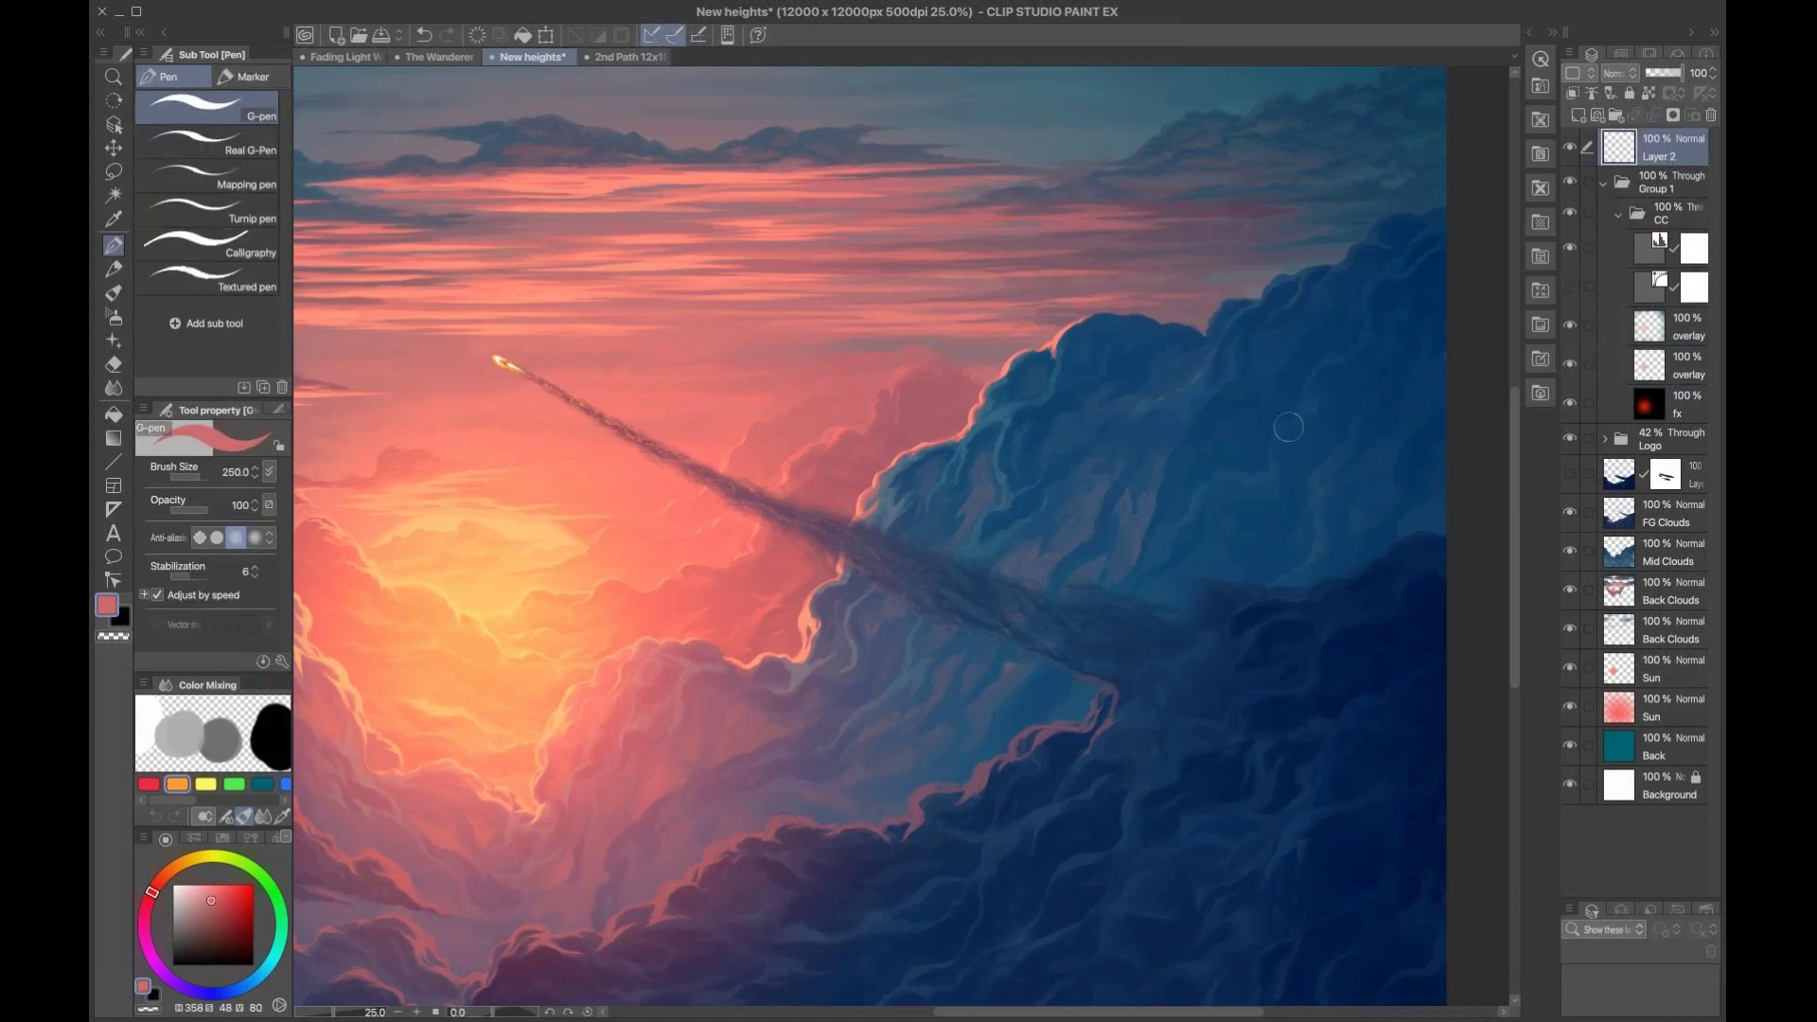
{"action": "left_click_drag", "start_coordinate": [1156, 417], "coordinate": [1189, 402]}
{"action": "left_click", "coordinate": [1173, 463], "text": "alt"}
{"action": "left_click", "coordinate": [1002, 414], "text": "alt"}
{"action": "left_click_drag", "start_coordinate": [1173, 450], "coordinate": [1170, 511]}
{"action": "left_click", "coordinate": [1178, 520], "text": "alt"}
Step: Sample the pink palette dab and set the Round mixing brush to size 400
{"action": "key", "text": "b"}
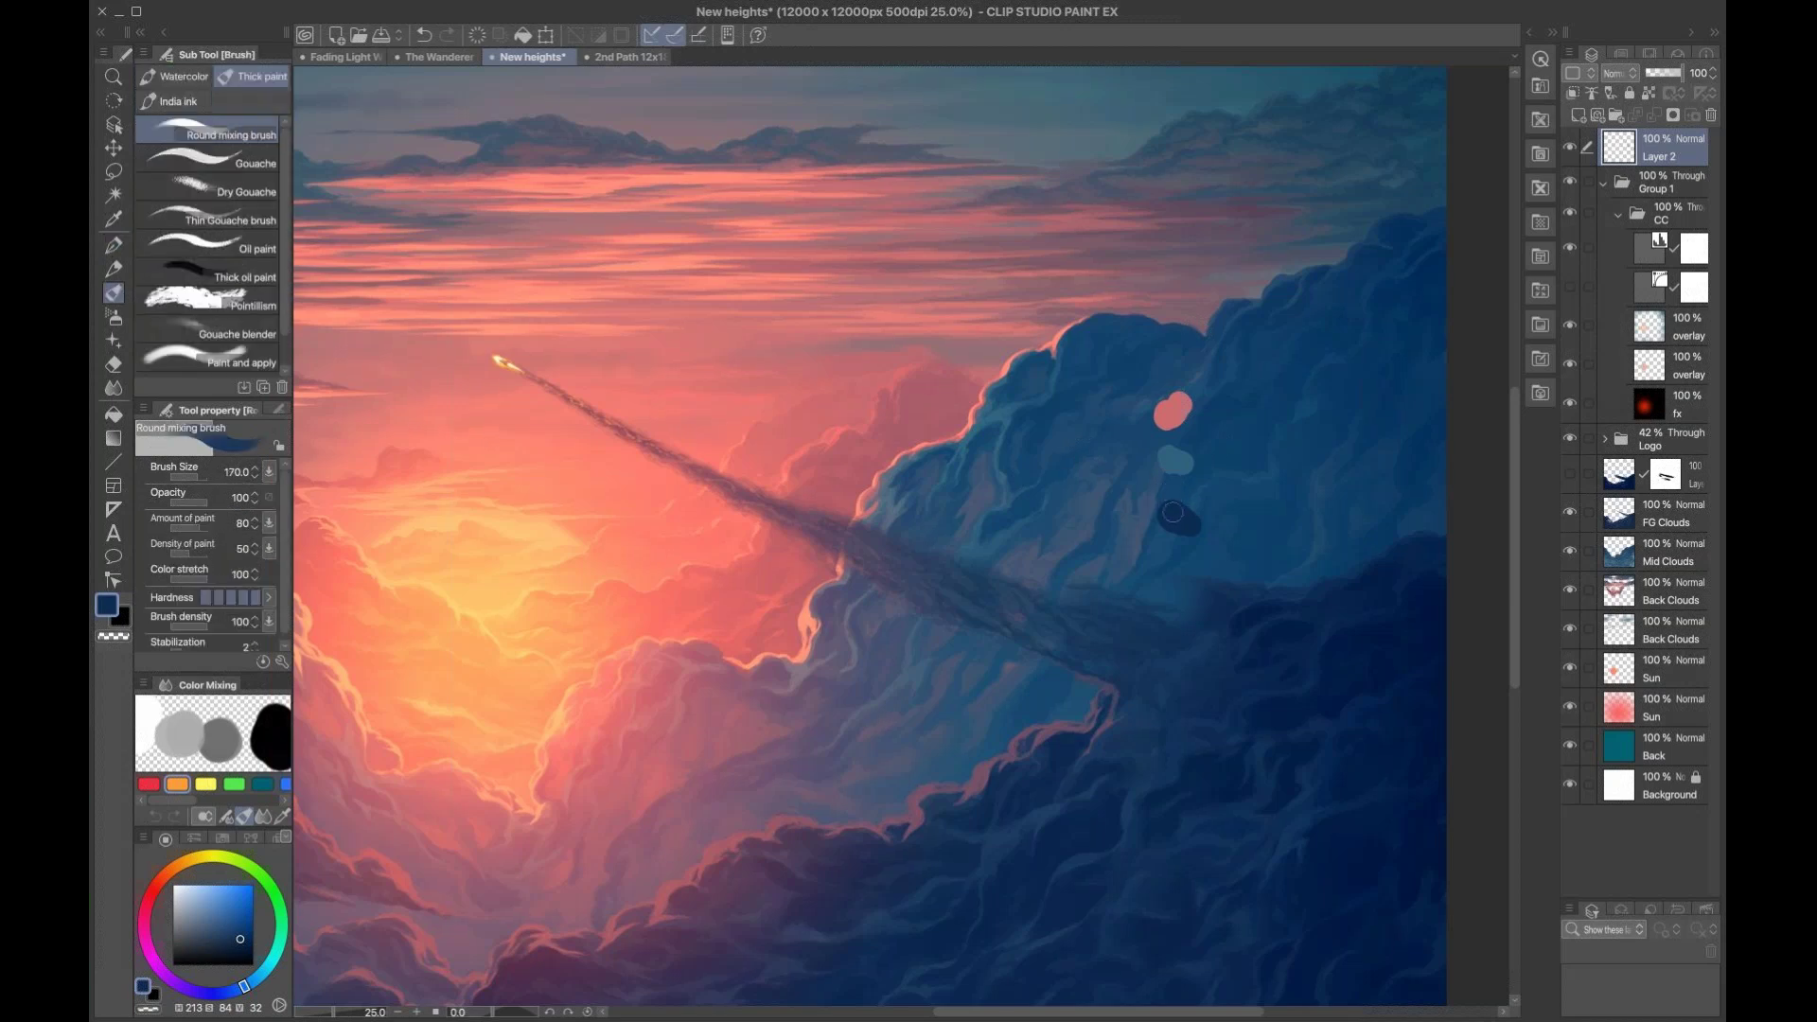
{"action": "key", "text": "b"}
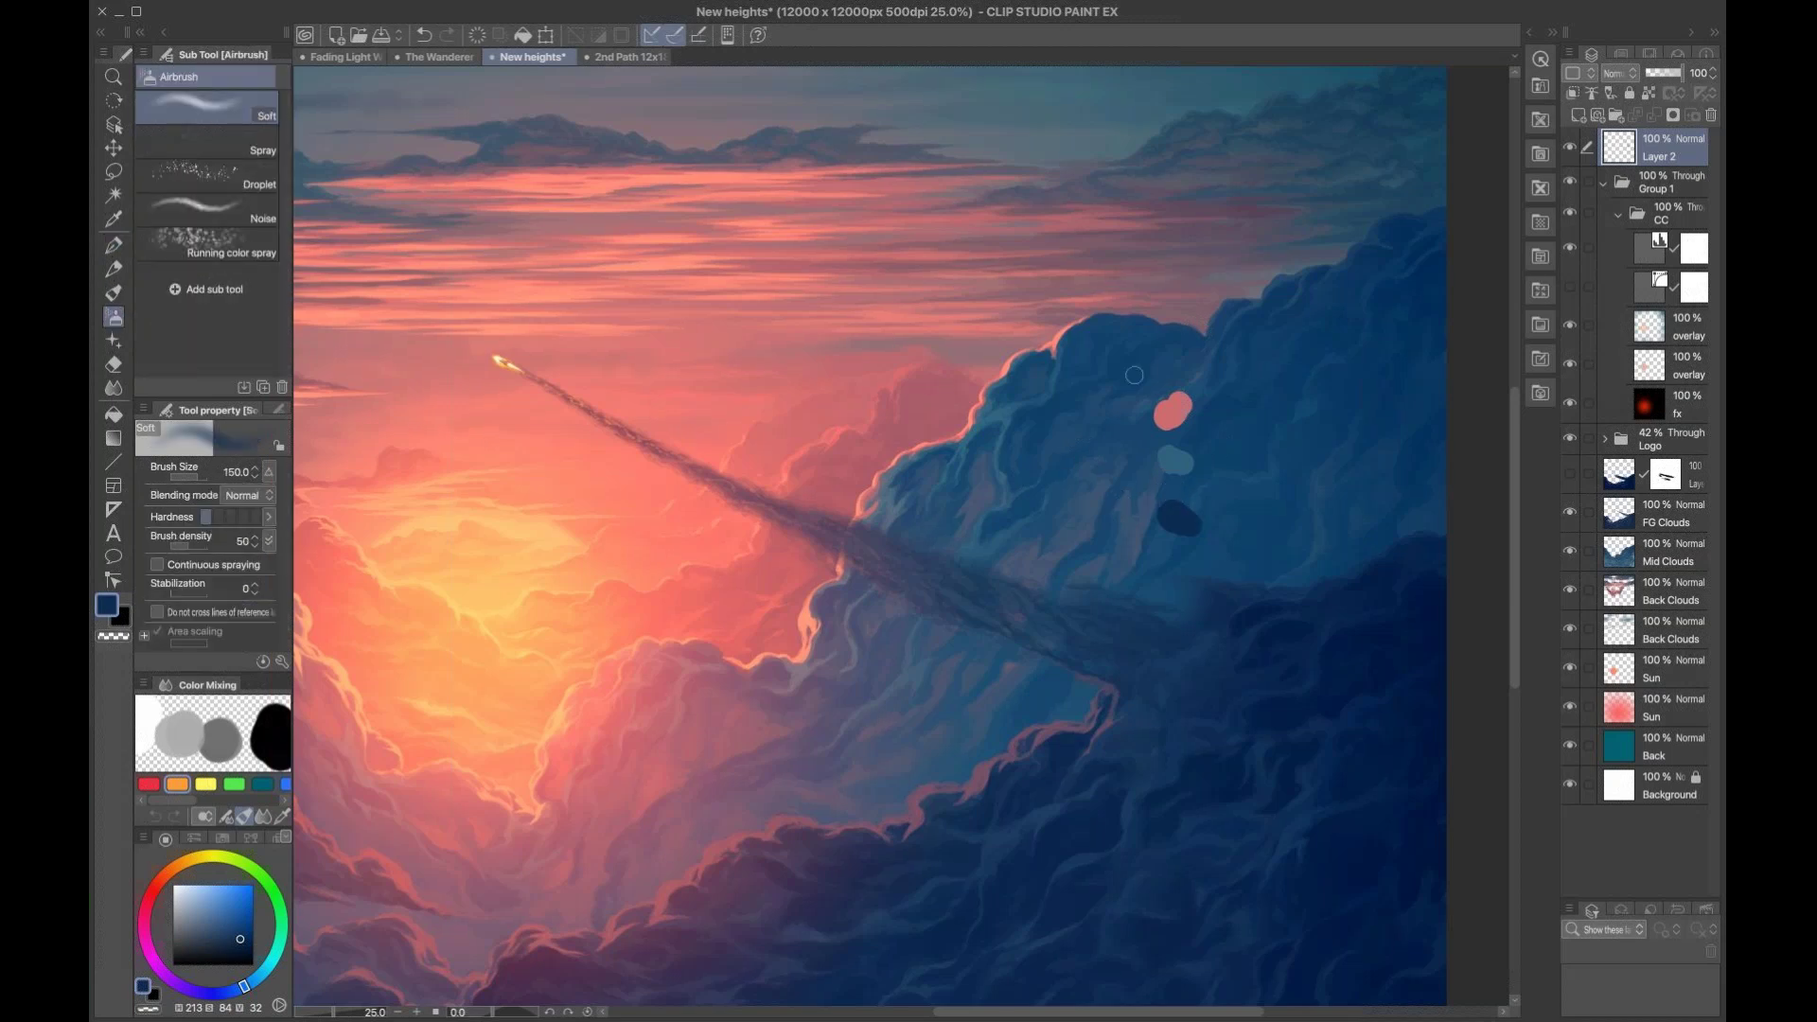
{"action": "left_click", "coordinate": [1179, 405], "text": "alt"}
{"action": "key", "text": "b"}
{"action": "key", "text": "bracketright"}
{"action": "key", "text": "bracketright"}
{"action": "key", "text": "bracketright"}
{"action": "key", "text": "bracketright"}
{"action": "key", "text": "bracketright"}
{"action": "key", "text": "bracketright"}
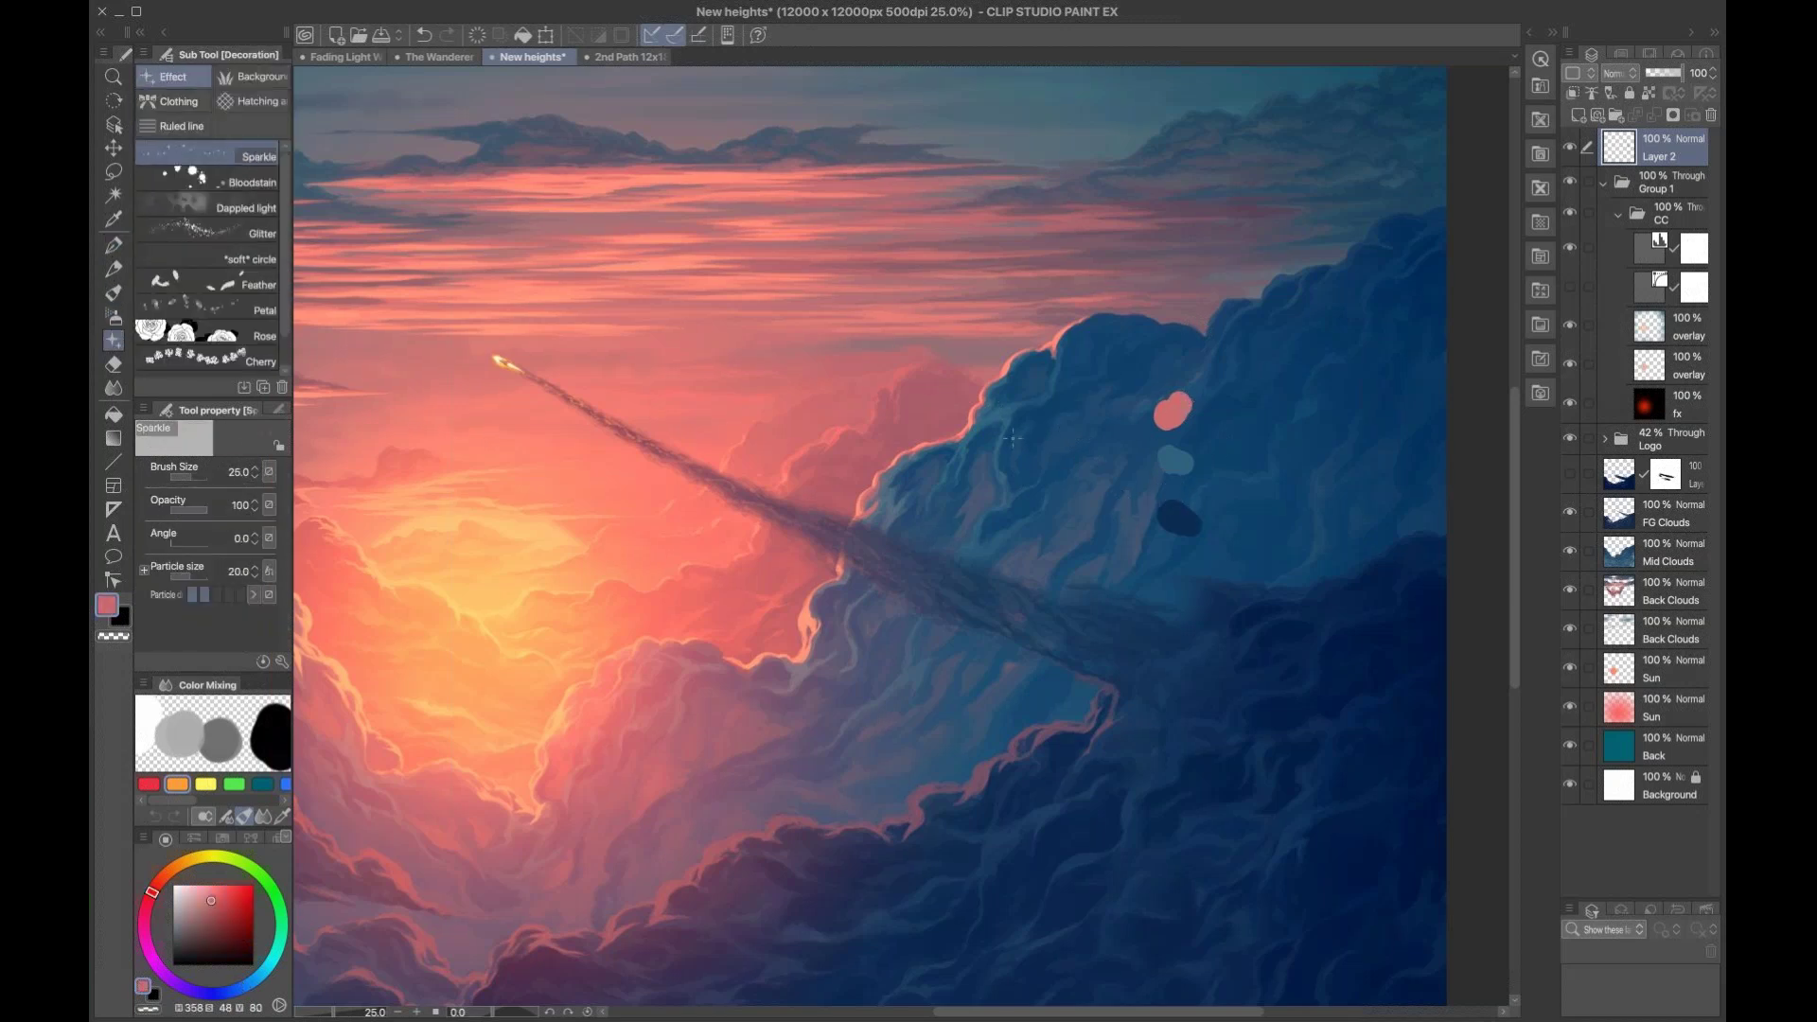
{"action": "key", "text": "b"}
{"action": "key", "text": "b"}
{"action": "key", "text": "b"}
{"action": "key", "text": "b"}
{"action": "key", "text": "bracketright"}
{"action": "key", "text": "bracketright"}
{"action": "key", "text": "bracketright"}
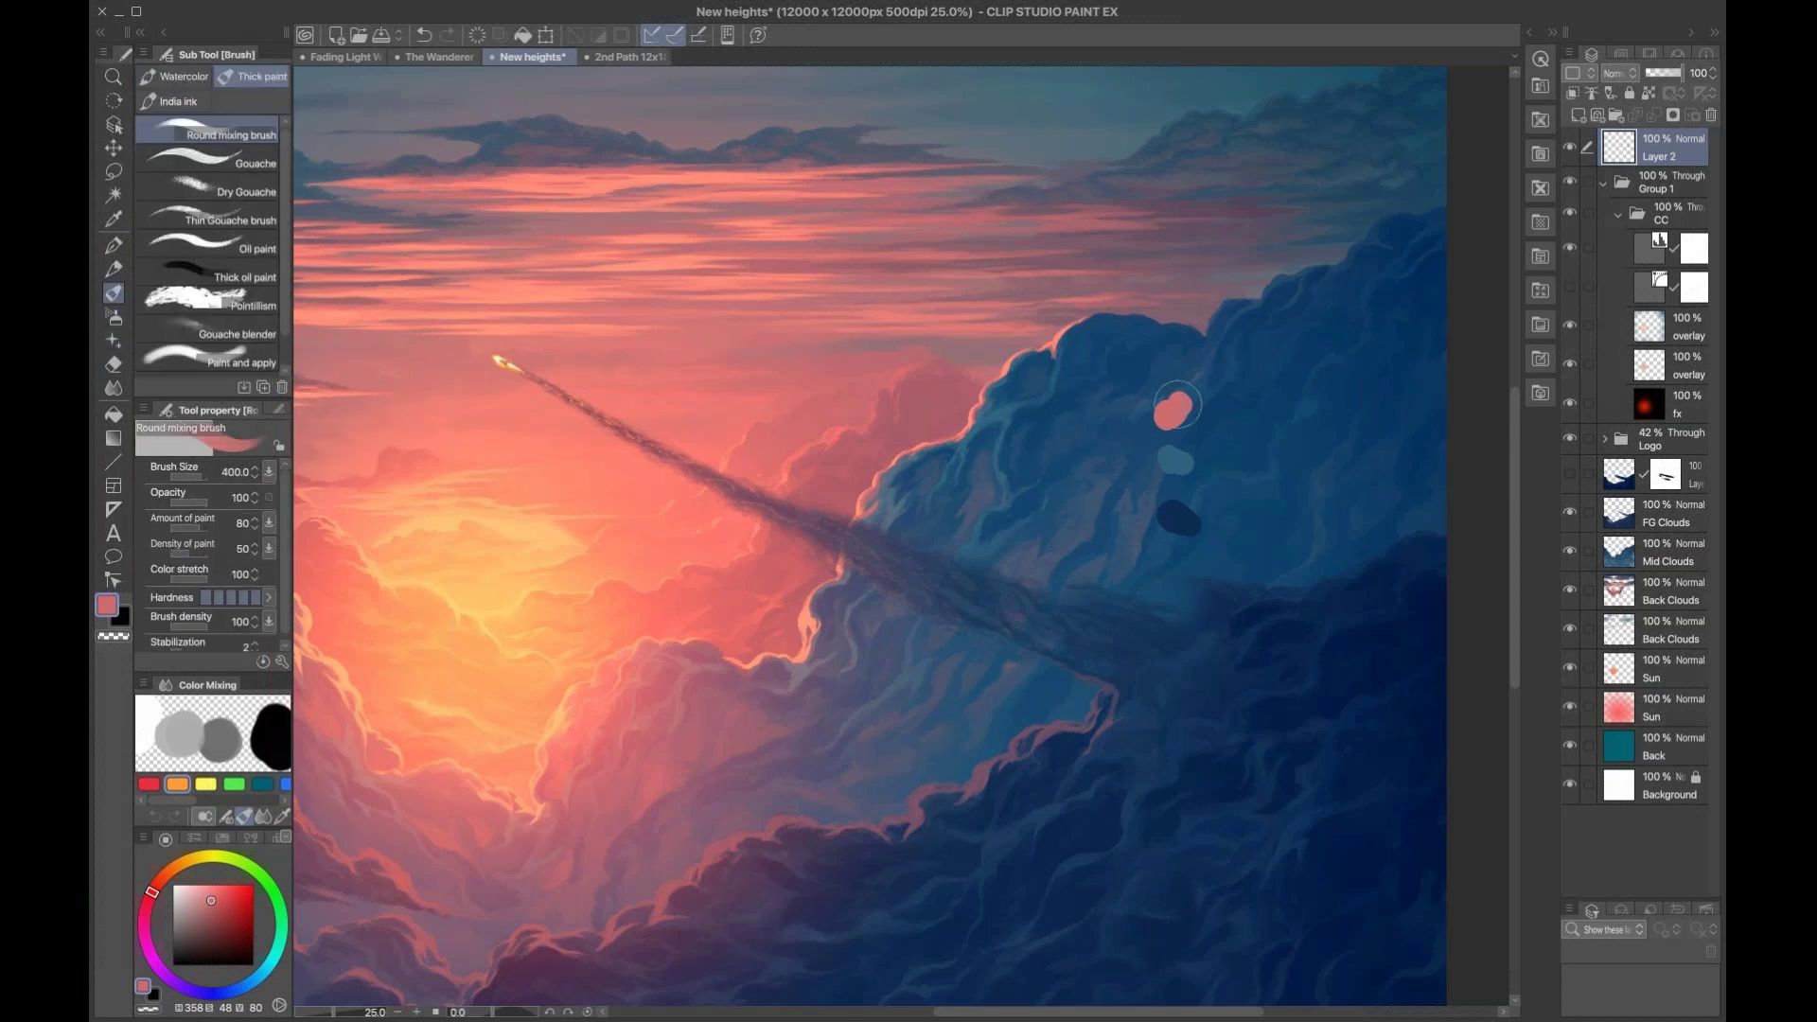
Step: Paint a small rim-lit cloud form beside the palette, blending the sampled pink, teal and dark blue with the Round mixing brush
{"action": "mouse_move", "coordinate": [1074, 429]}
{"action": "left_mouse_down"}
{"action": "mouse_move", "coordinate": [1055, 450]}
{"action": "mouse_move", "coordinate": [1017, 443]}
{"action": "mouse_move", "coordinate": [1010, 470]}
{"action": "mouse_move", "coordinate": [1070, 464]}
{"action": "mouse_move", "coordinate": [1003, 494]}
{"action": "mouse_move", "coordinate": [1064, 485]}
{"action": "mouse_move", "coordinate": [1041, 452]}
{"action": "mouse_move", "coordinate": [999, 484]}
{"action": "mouse_move", "coordinate": [1051, 449]}
{"action": "mouse_move", "coordinate": [998, 478]}
{"action": "mouse_move", "coordinate": [1069, 445]}
{"action": "mouse_move", "coordinate": [1057, 483]}
{"action": "left_mouse_up"}
{"action": "left_click", "coordinate": [1175, 458], "text": "alt"}
{"action": "left_click", "coordinate": [1178, 516], "text": "alt"}
{"action": "left_click", "coordinate": [1038, 443], "text": "alt"}
{"action": "left_click", "coordinate": [1063, 462], "text": "alt"}
{"action": "left_click", "coordinate": [1017, 491], "text": "alt"}
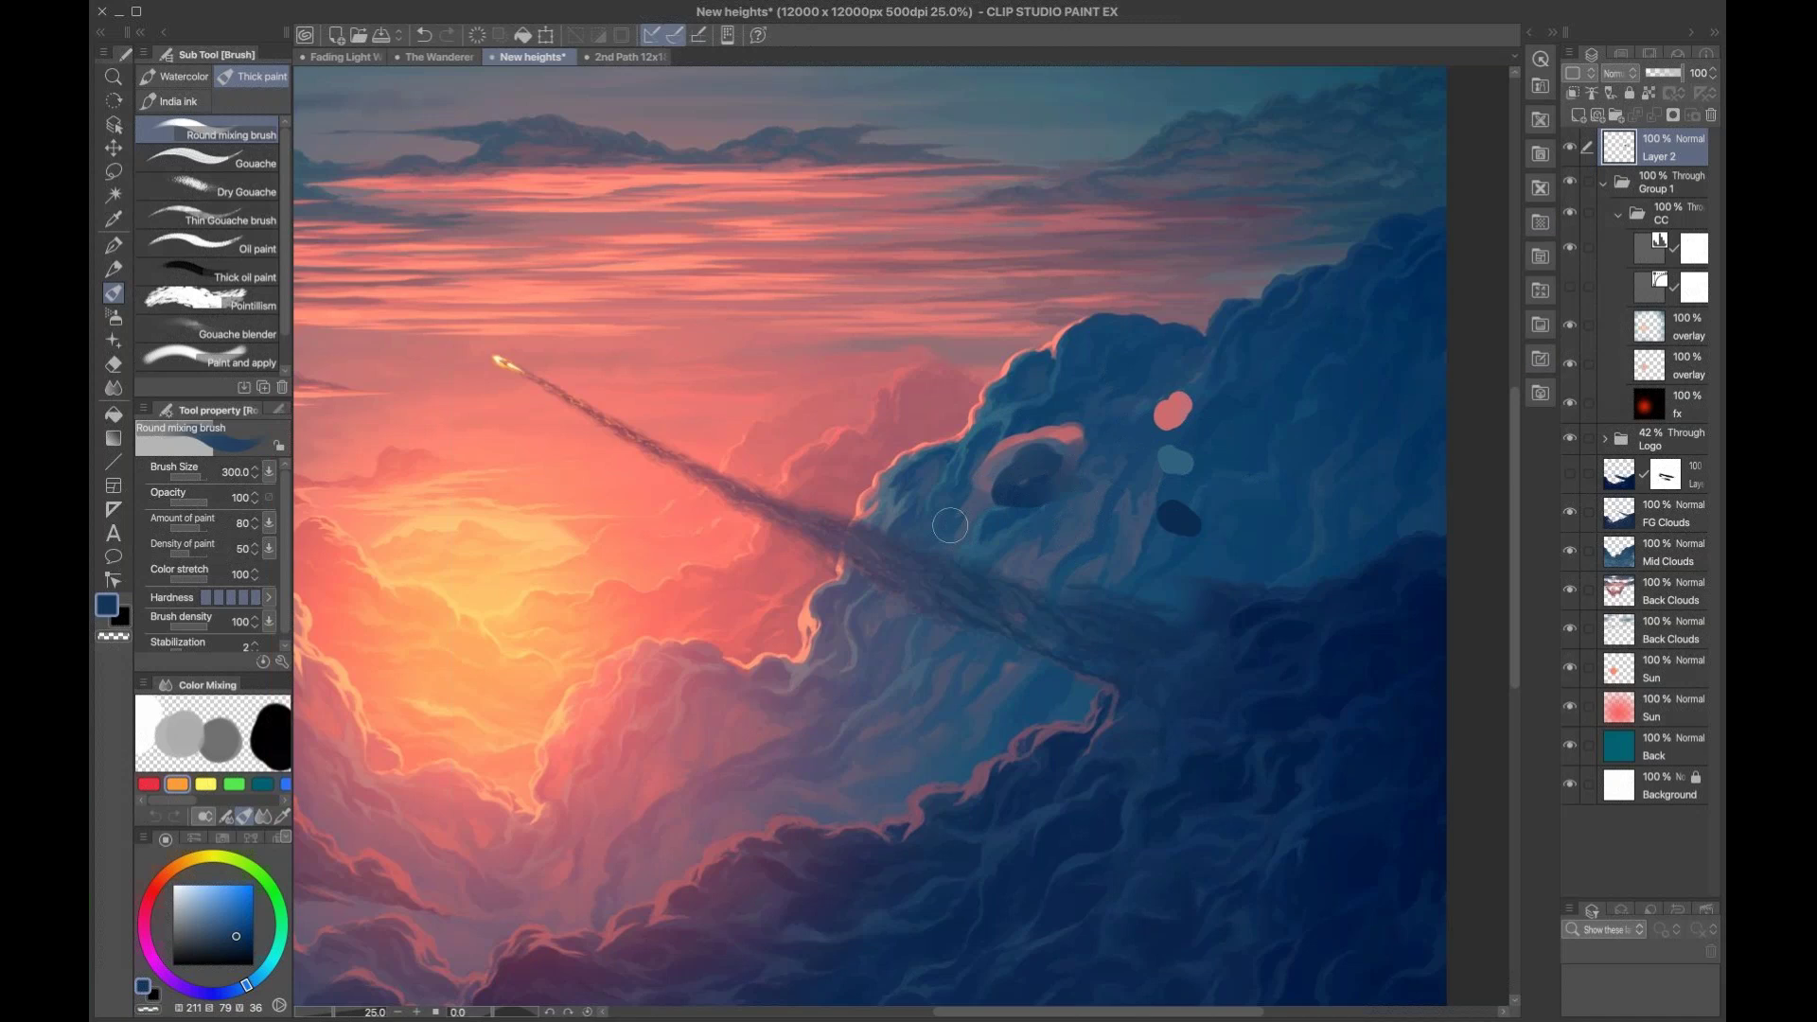
Step: Move the layer with the palette dabs and cloud study onto the purple clouds below the sun
{"action": "left_click_drag", "start_coordinate": [1196, 593], "coordinate": [1208, 523]}
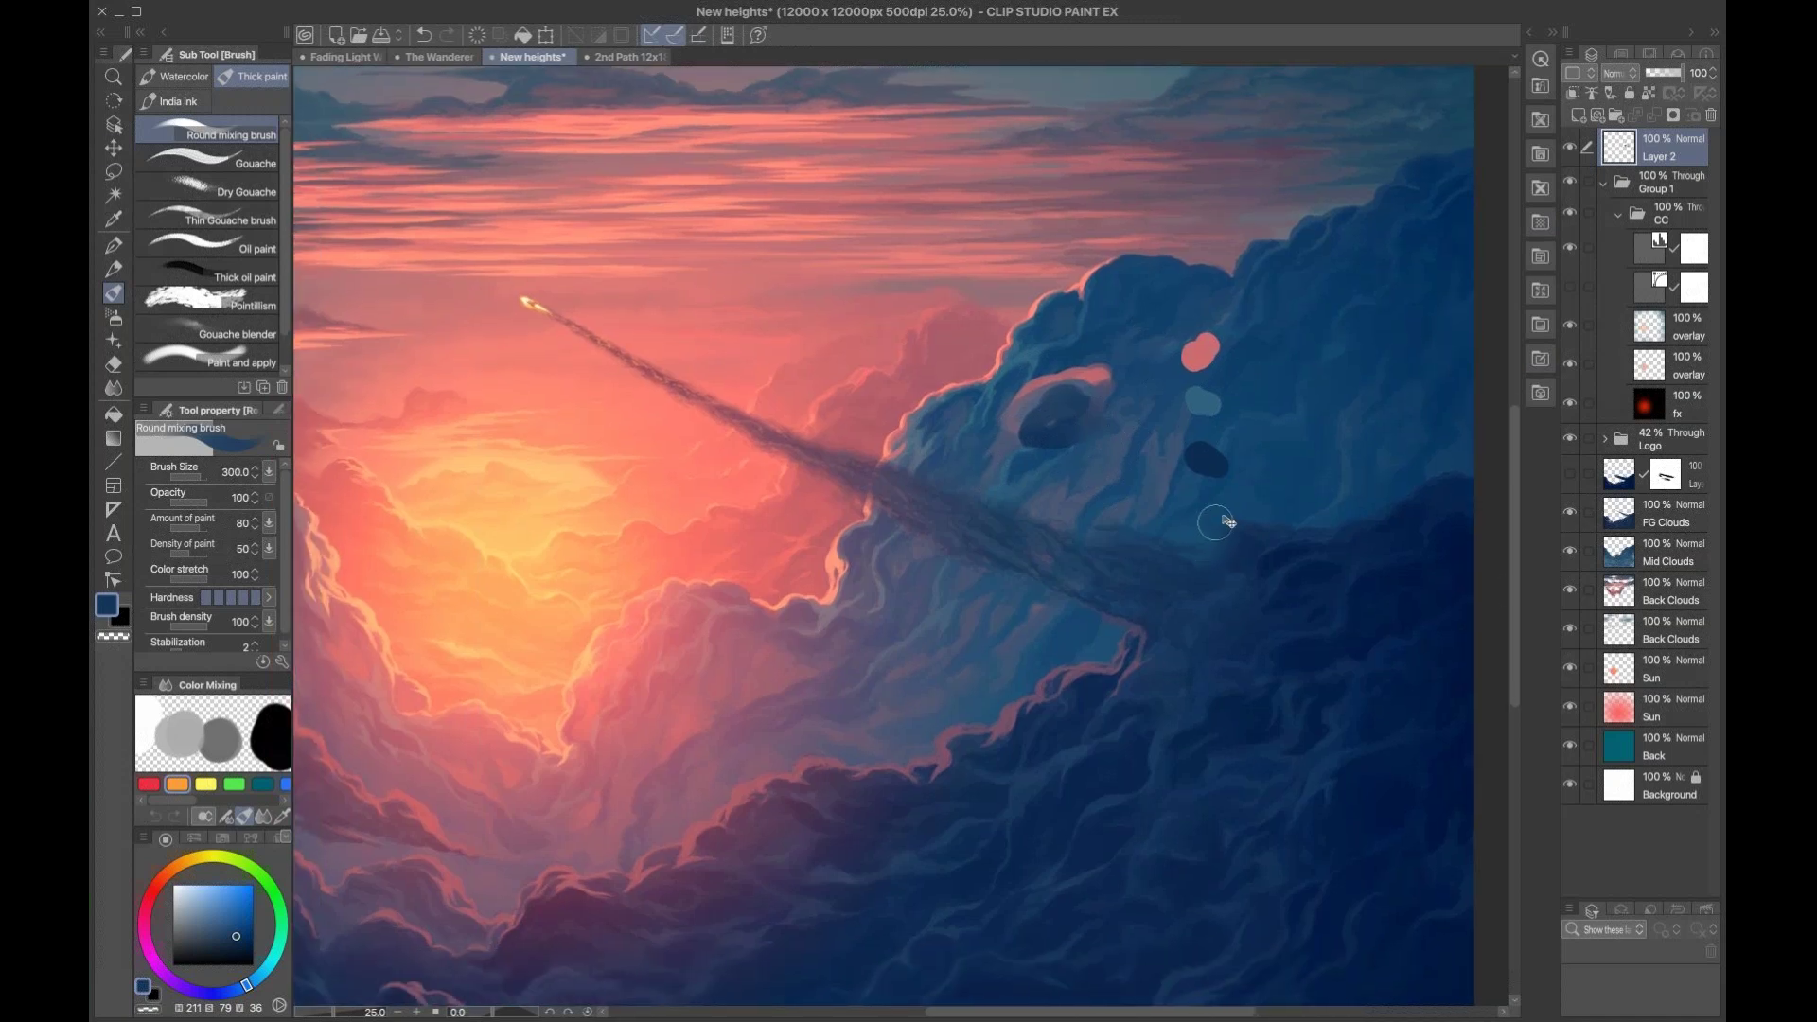
{"action": "key", "text": "k"}
{"action": "left_click_drag", "start_coordinate": [1211, 447], "coordinate": [499, 817]}
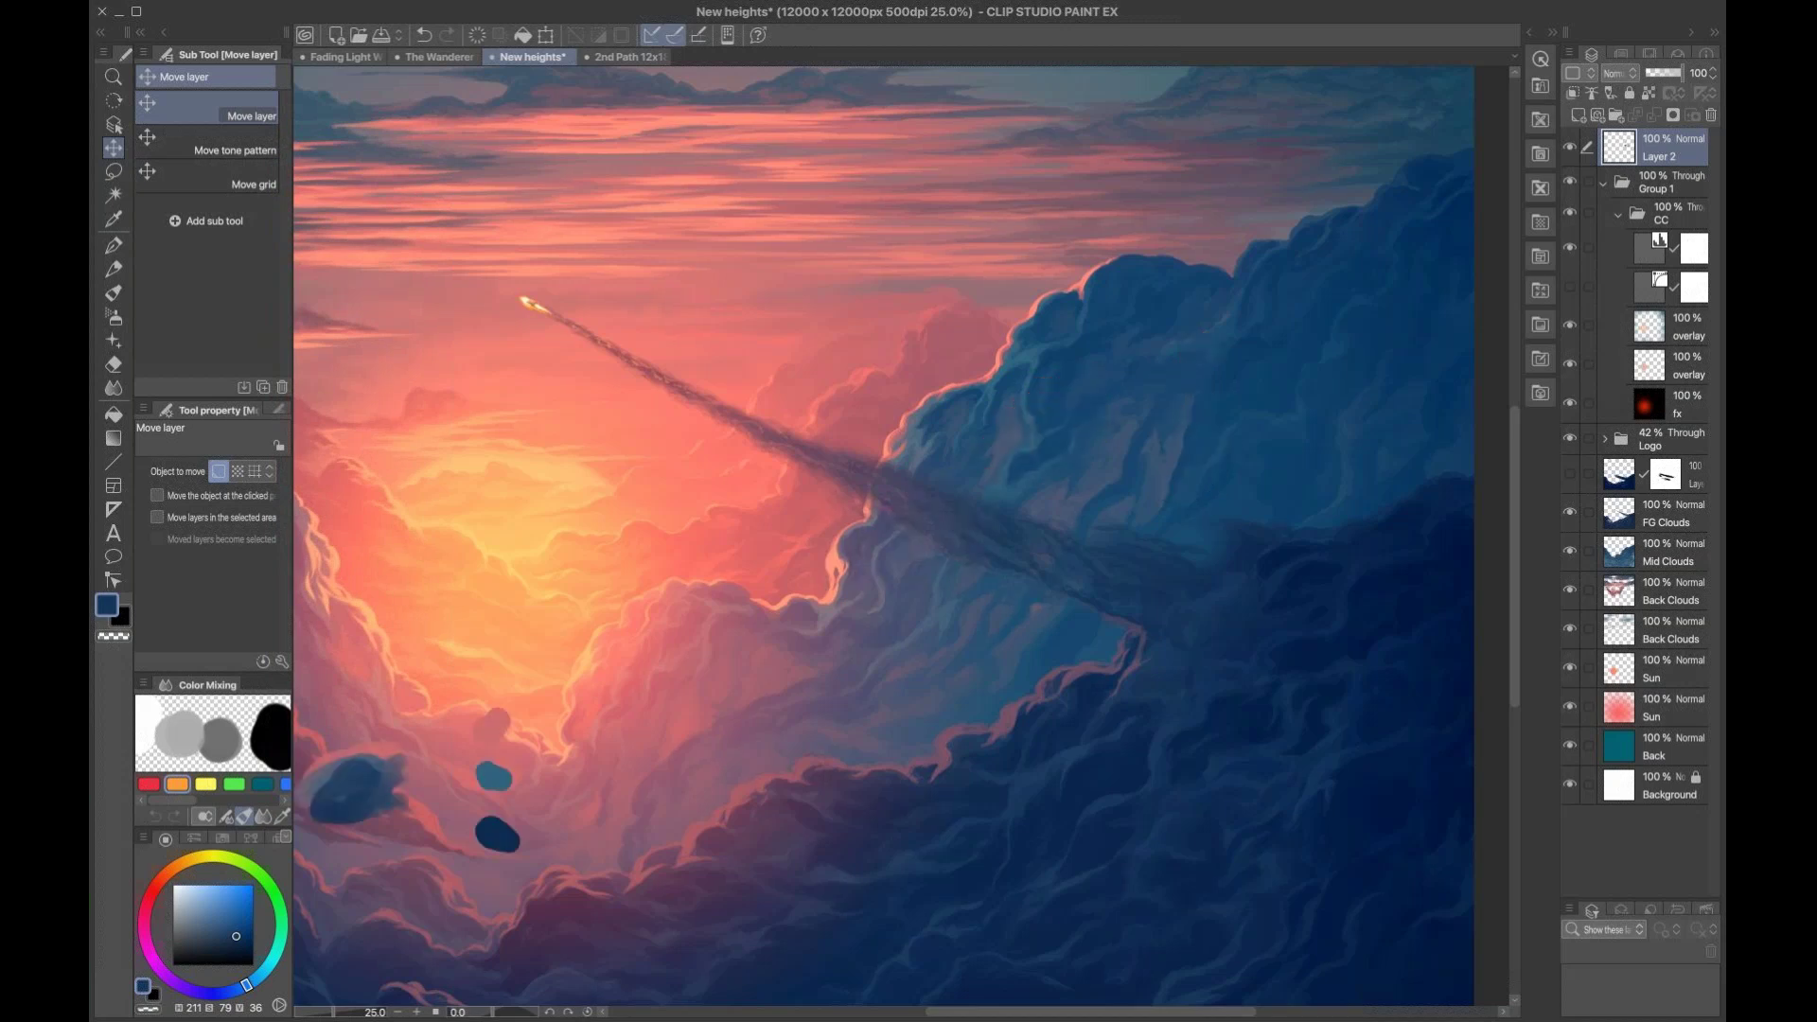
Step: Move the layer with the palette dabs and cloud study onto the dark blue clouds in the painting's lower left
{"action": "scroll", "coordinate": [1107, 946], "scroll_direction": "left", "scroll_amount": 4}
{"action": "scroll", "coordinate": [1107, 946], "scroll_direction": "down", "scroll_amount": 2}
{"action": "left_click_drag", "start_coordinate": [880, 610], "coordinate": [736, 860]}
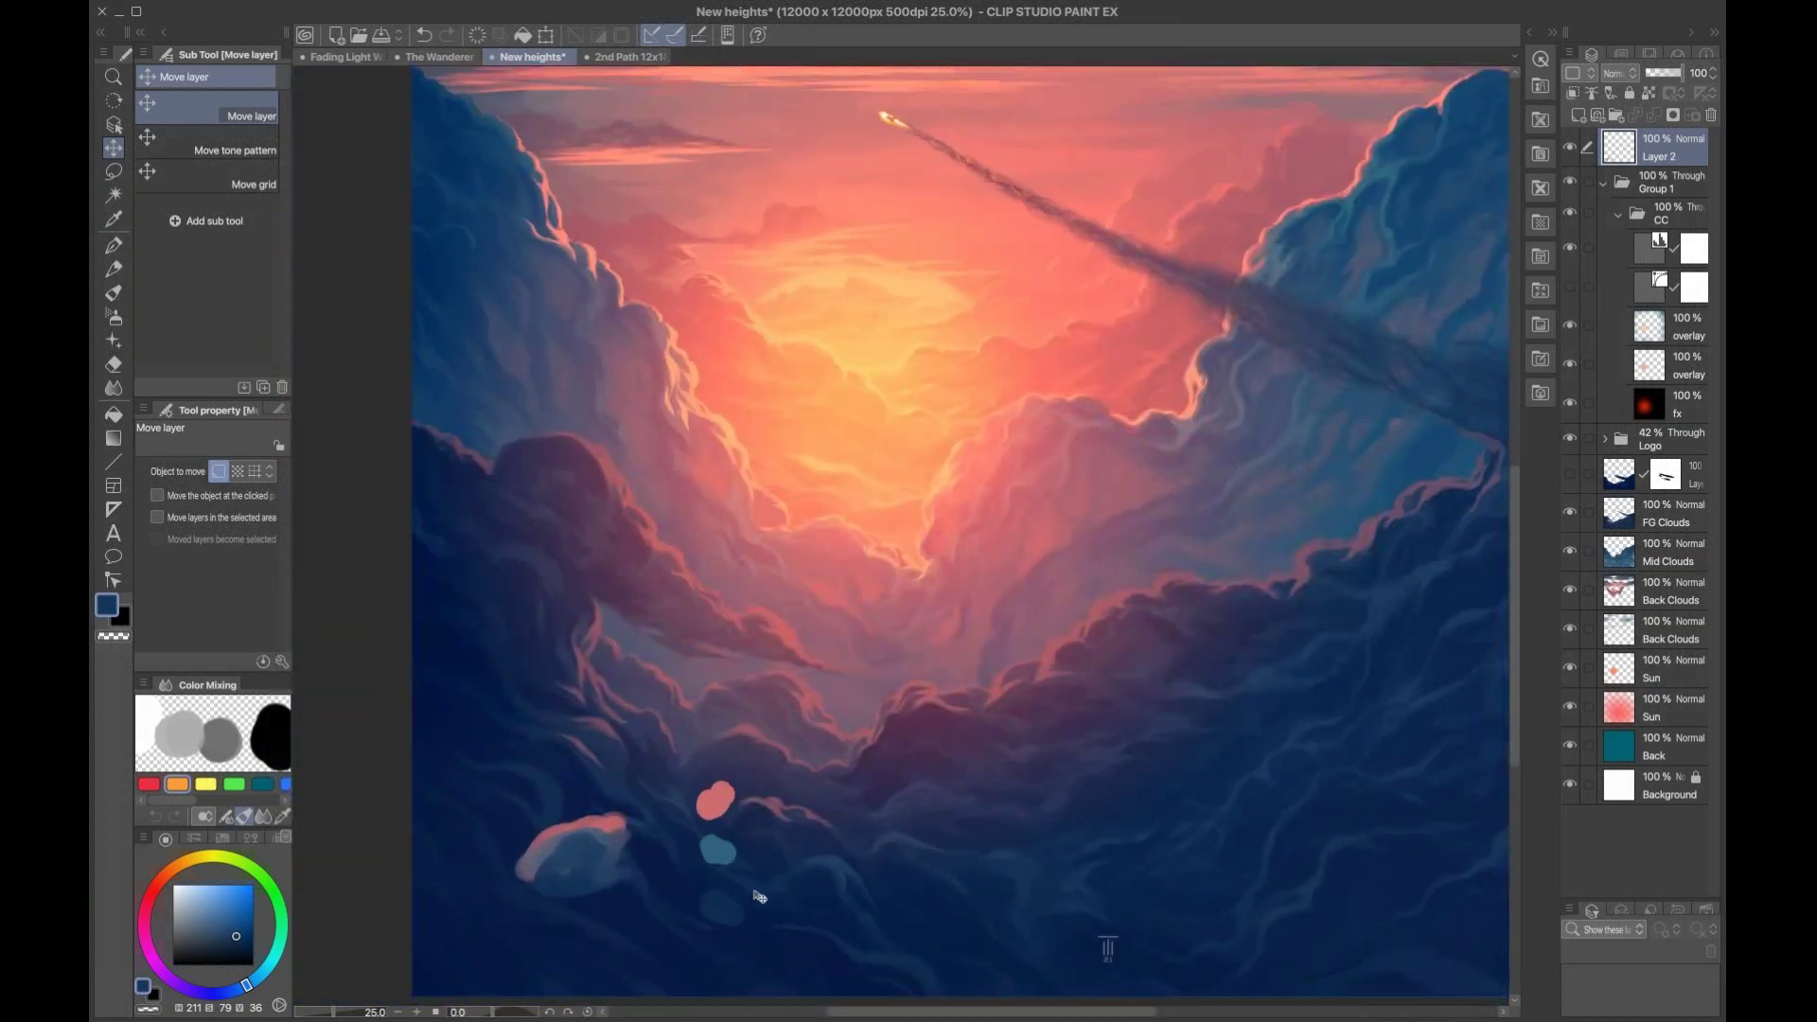
{"action": "scroll", "coordinate": [1036, 705], "scroll_direction": "down", "scroll_amount": 2}
{"action": "scroll", "coordinate": [1036, 705], "scroll_direction": "left", "scroll_amount": 1}
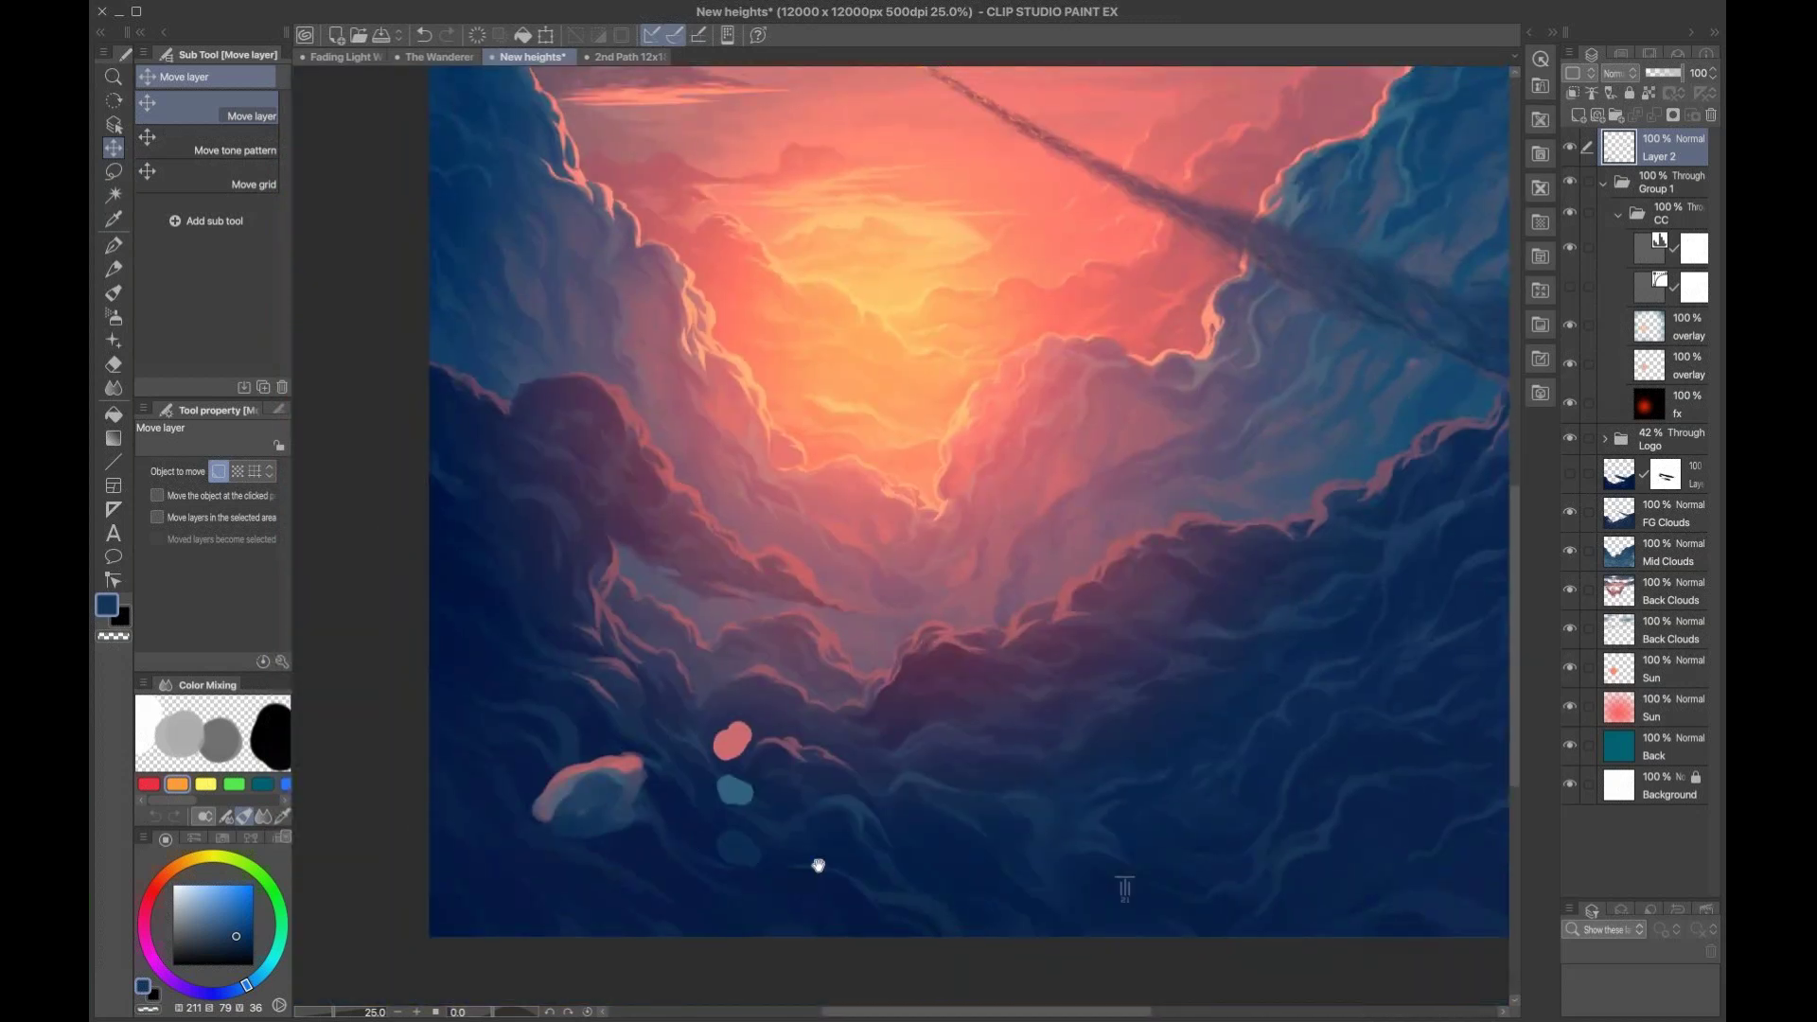
{"action": "scroll", "coordinate": [1209, 763], "scroll_direction": "right", "scroll_amount": 4}
{"action": "scroll", "coordinate": [1208, 763], "scroll_direction": "up", "scroll_amount": 2}
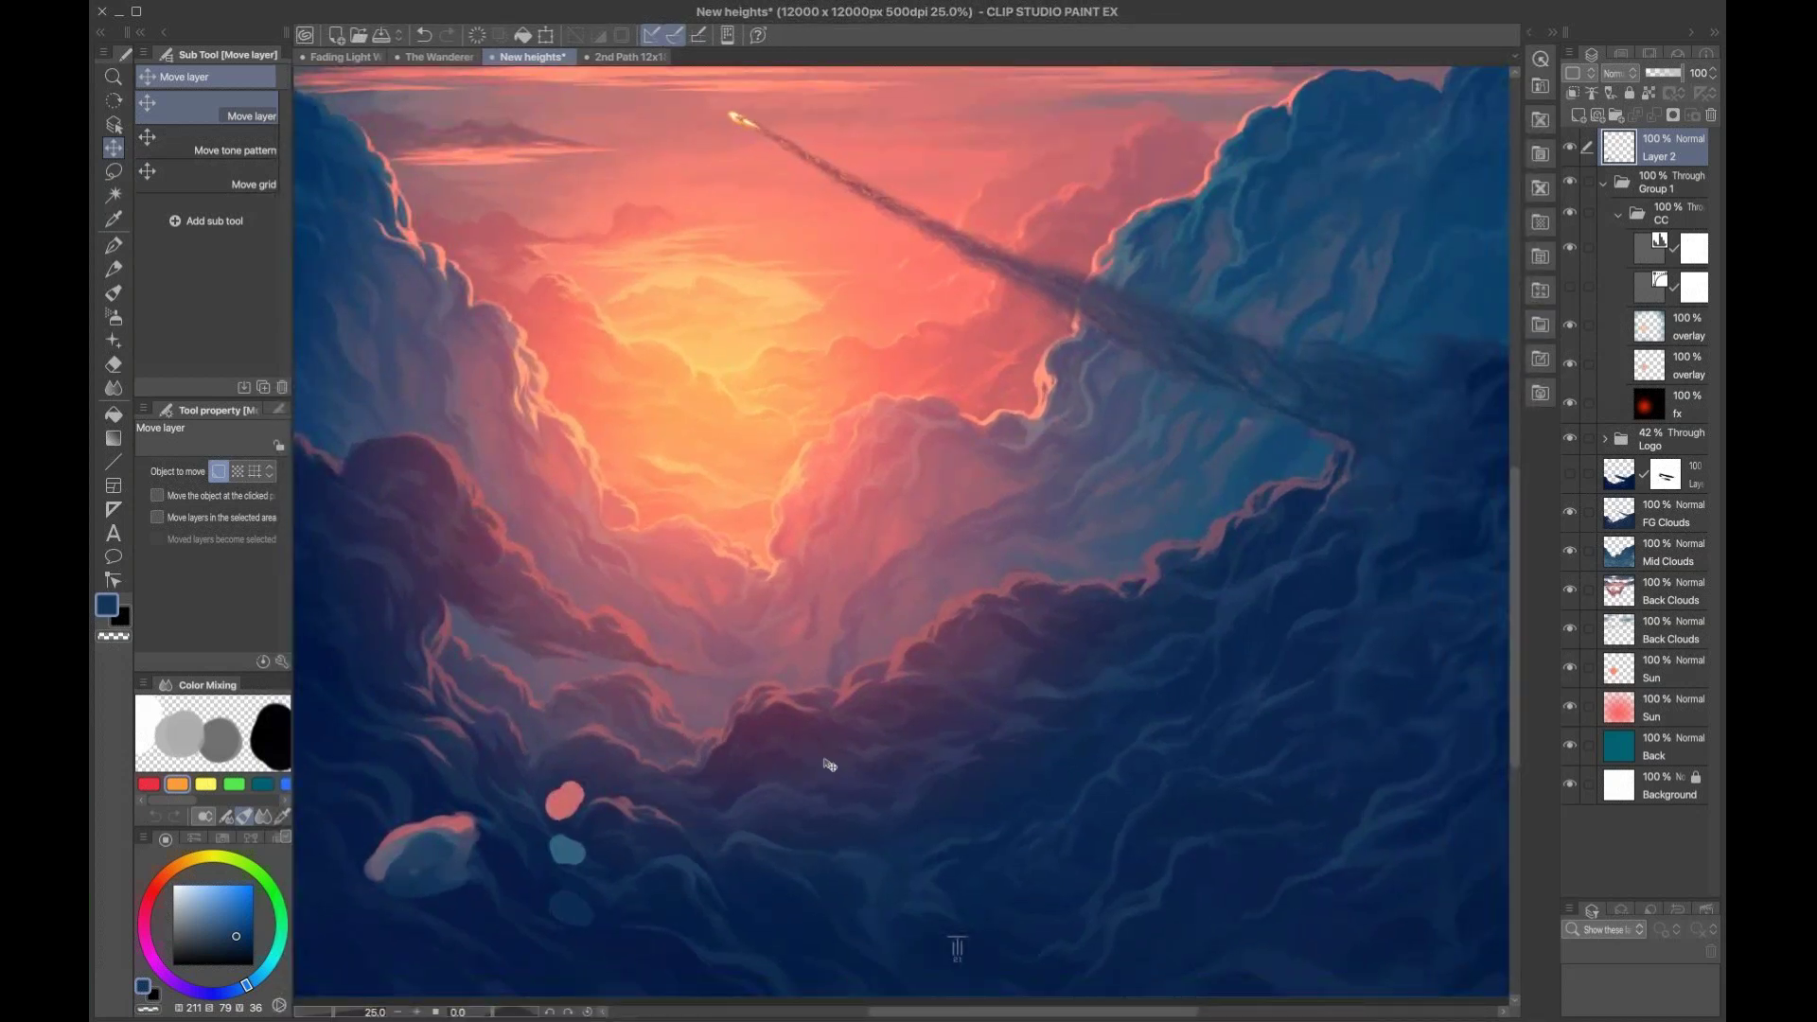
Step: Move the palette dabs and cloud study back onto the large blue cloud beside the smoke trail
{"action": "left_click_drag", "start_coordinate": [582, 874], "coordinate": [1080, 549]}
{"action": "scroll", "coordinate": [1081, 549], "scroll_direction": "left", "scroll_amount": 3}
{"action": "scroll", "coordinate": [1081, 548], "scroll_direction": "down", "scroll_amount": 1}
{"action": "scroll", "coordinate": [896, 758], "scroll_direction": "right", "scroll_amount": 4}
{"action": "scroll", "coordinate": [896, 758], "scroll_direction": "up", "scroll_amount": 2}
{"action": "left_click_drag", "start_coordinate": [981, 718], "coordinate": [1162, 551]}
{"action": "scroll", "coordinate": [1171, 639], "scroll_direction": "right", "scroll_amount": 3}
{"action": "scroll", "coordinate": [1171, 640], "scroll_direction": "up", "scroll_amount": 2}
{"action": "left_click", "coordinate": [236, 807]}
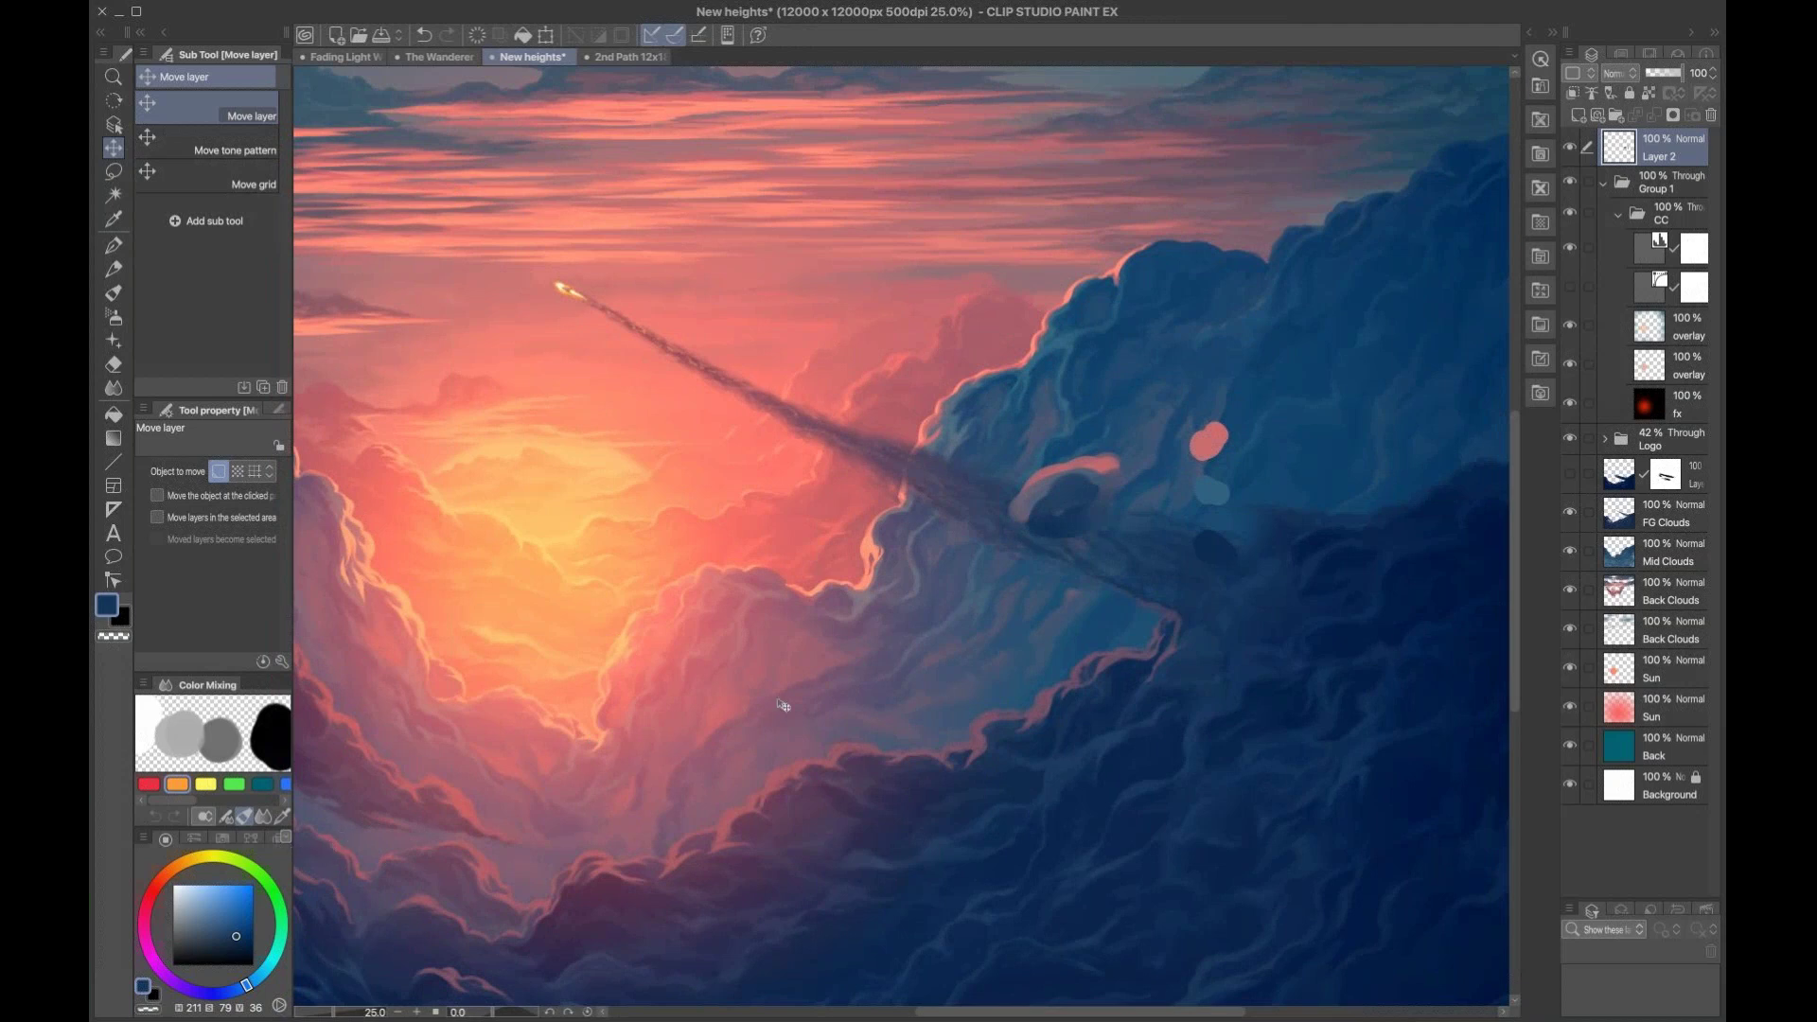
{"action": "scroll", "coordinate": [735, 722], "scroll_direction": "right", "scroll_amount": 2}
{"action": "scroll", "coordinate": [735, 721], "scroll_direction": "up", "scroll_amount": 1}
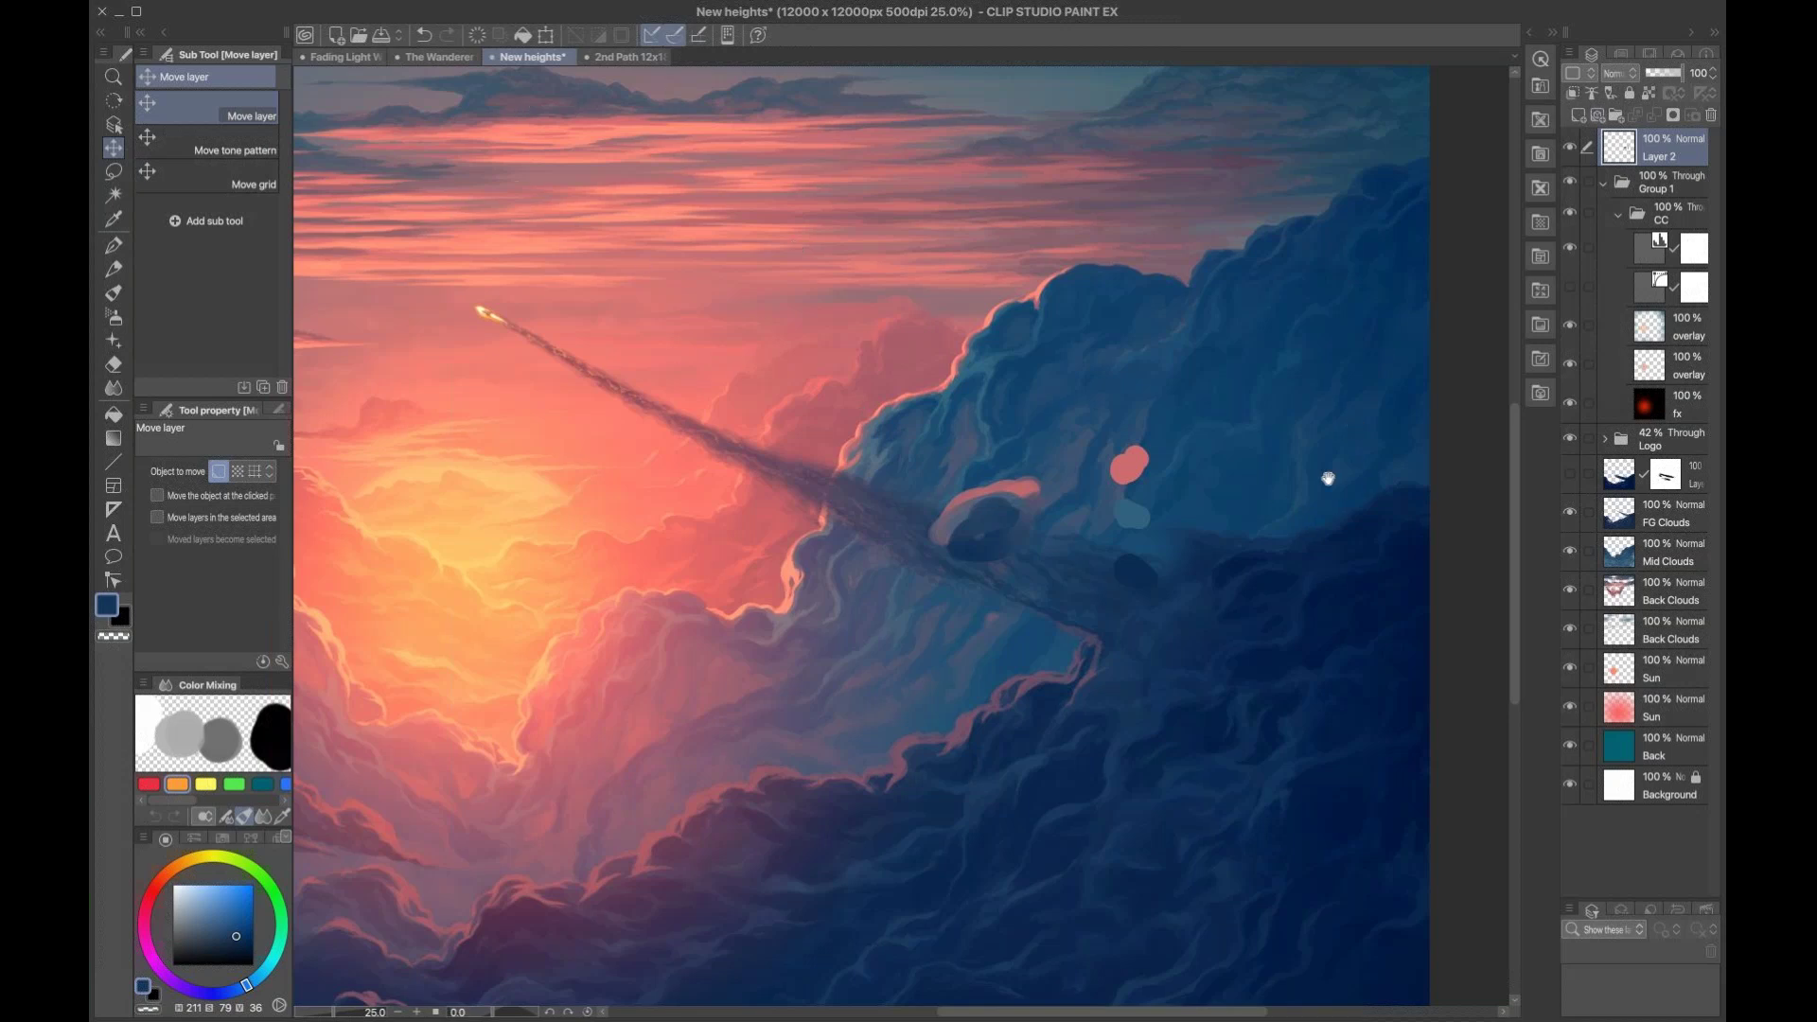
{"action": "scroll", "coordinate": [1329, 475], "scroll_direction": "up", "scroll_amount": 3}
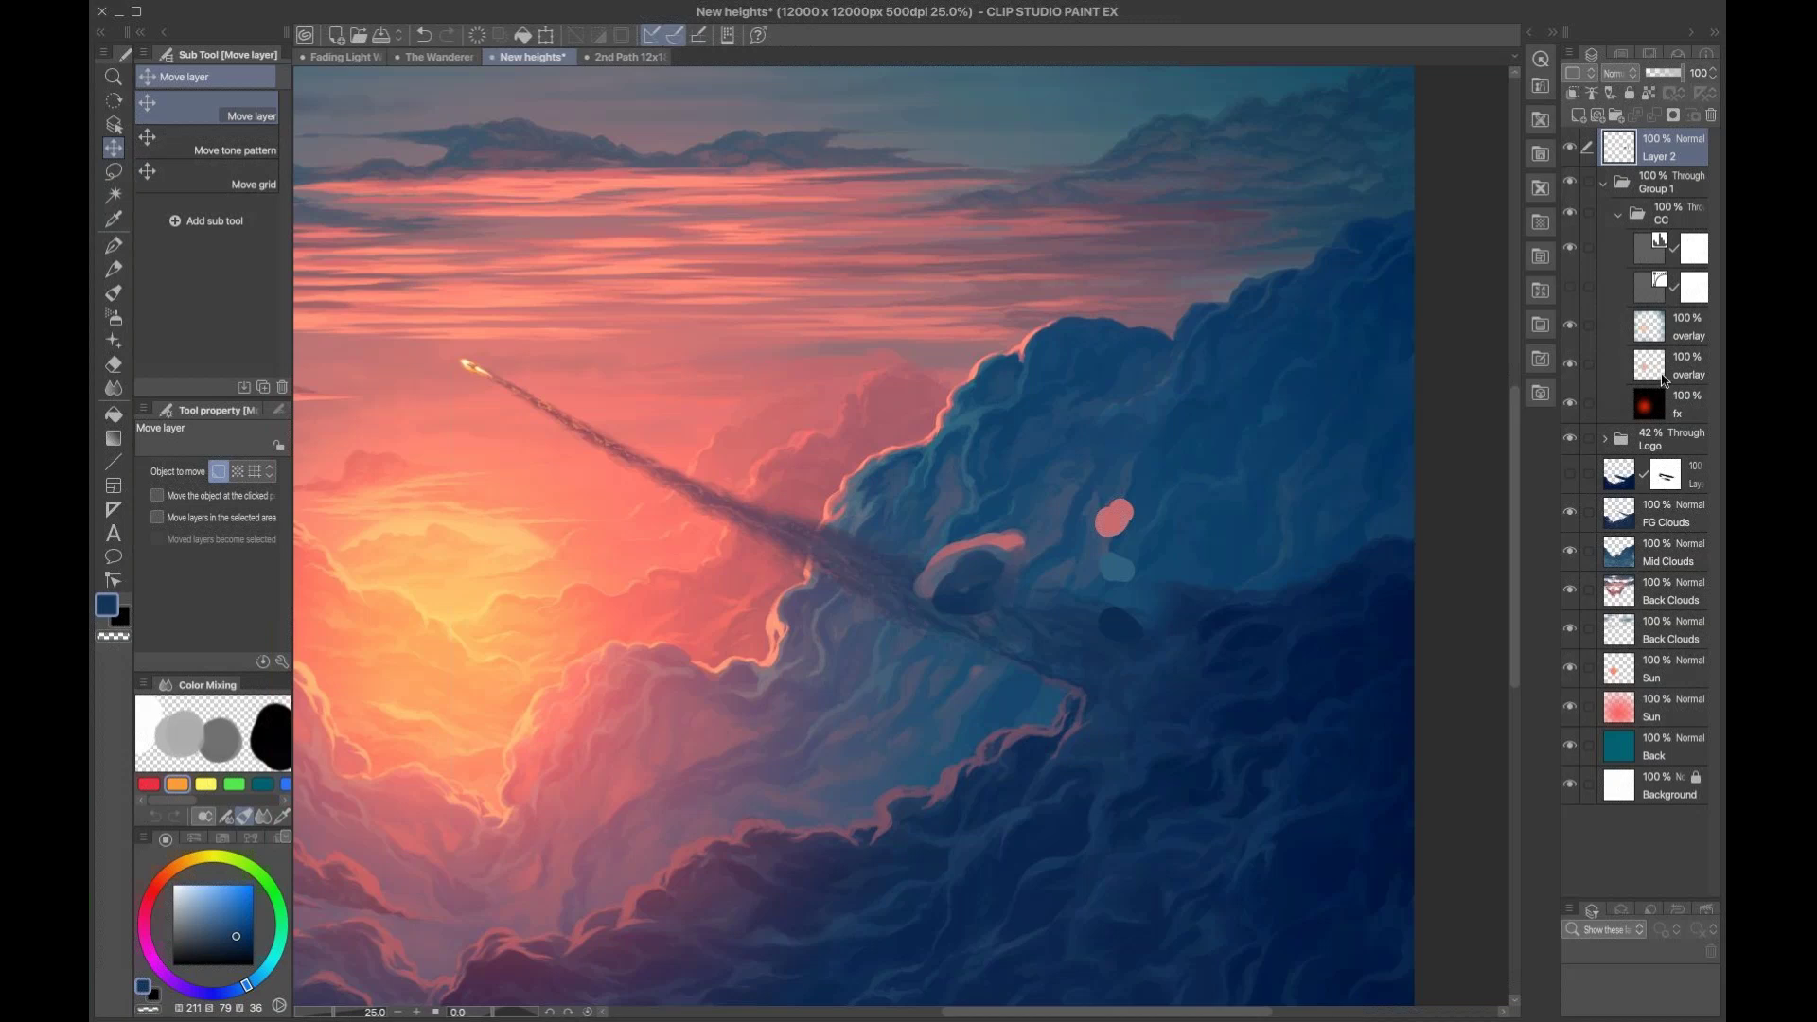
{"action": "scroll", "coordinate": [993, 605], "scroll_direction": "up", "scroll_amount": 1}
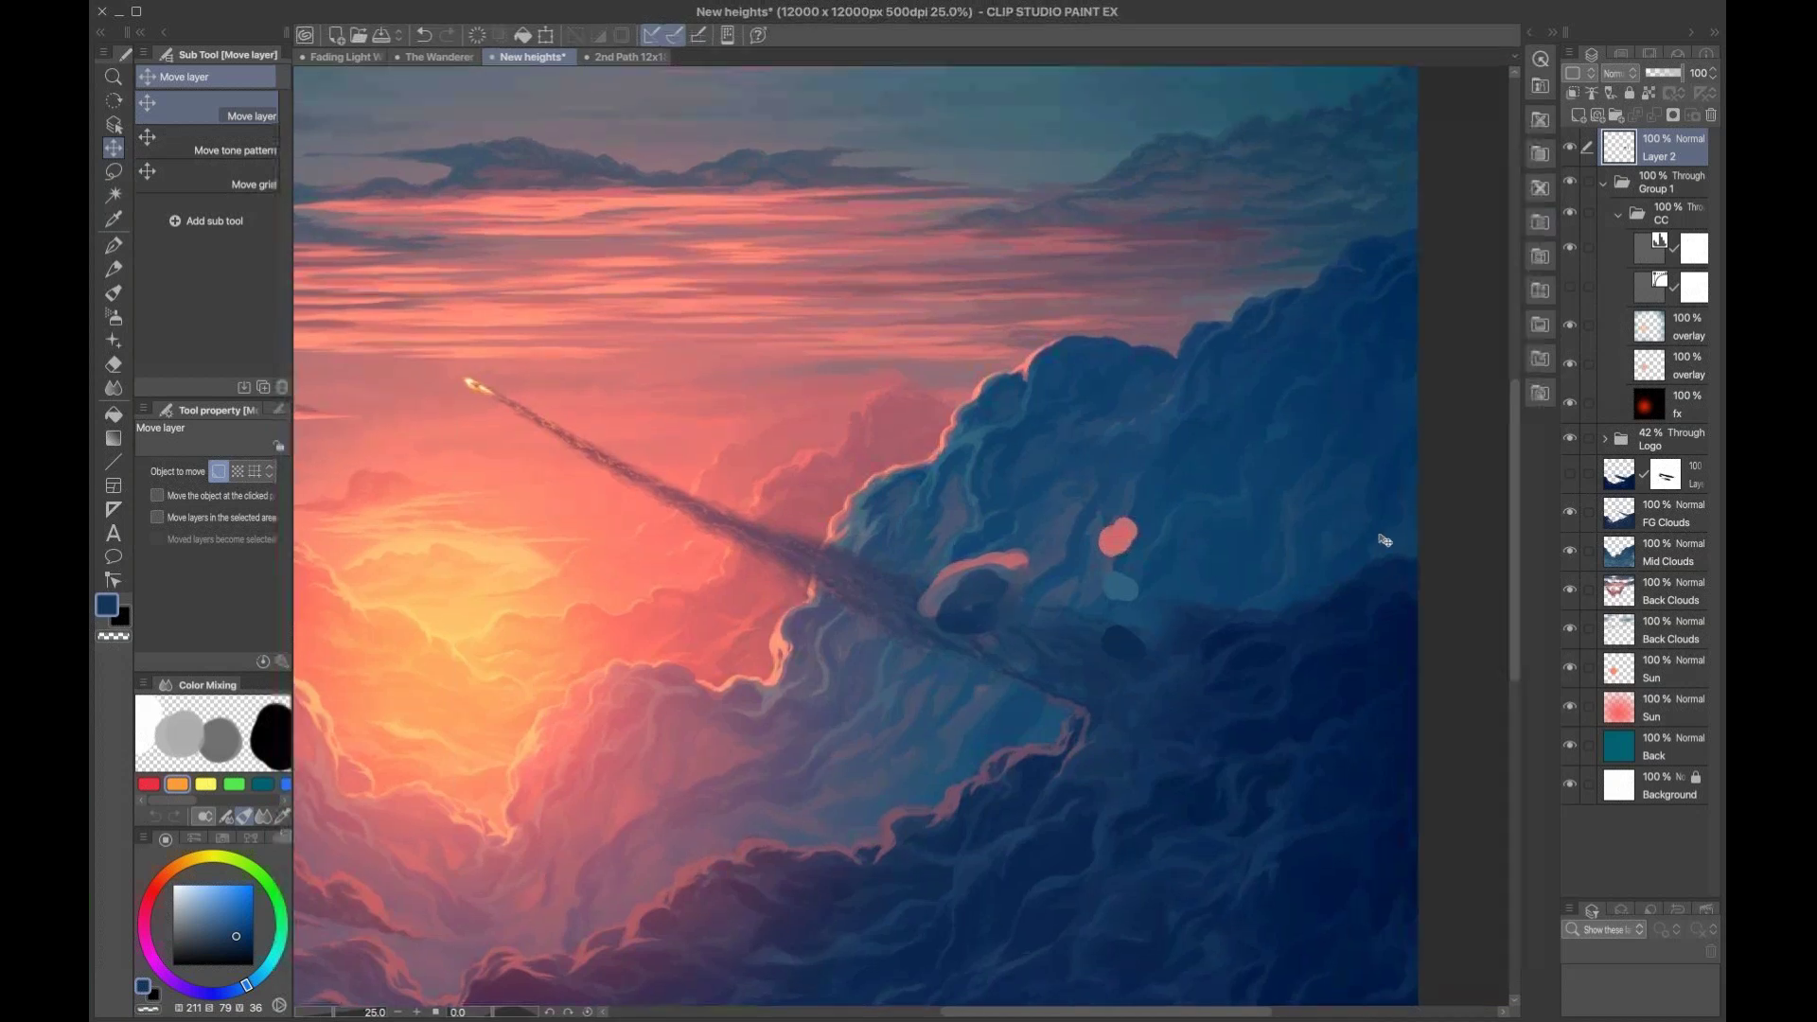
{"action": "scroll", "coordinate": [1007, 724], "scroll_direction": "left", "scroll_amount": 1}
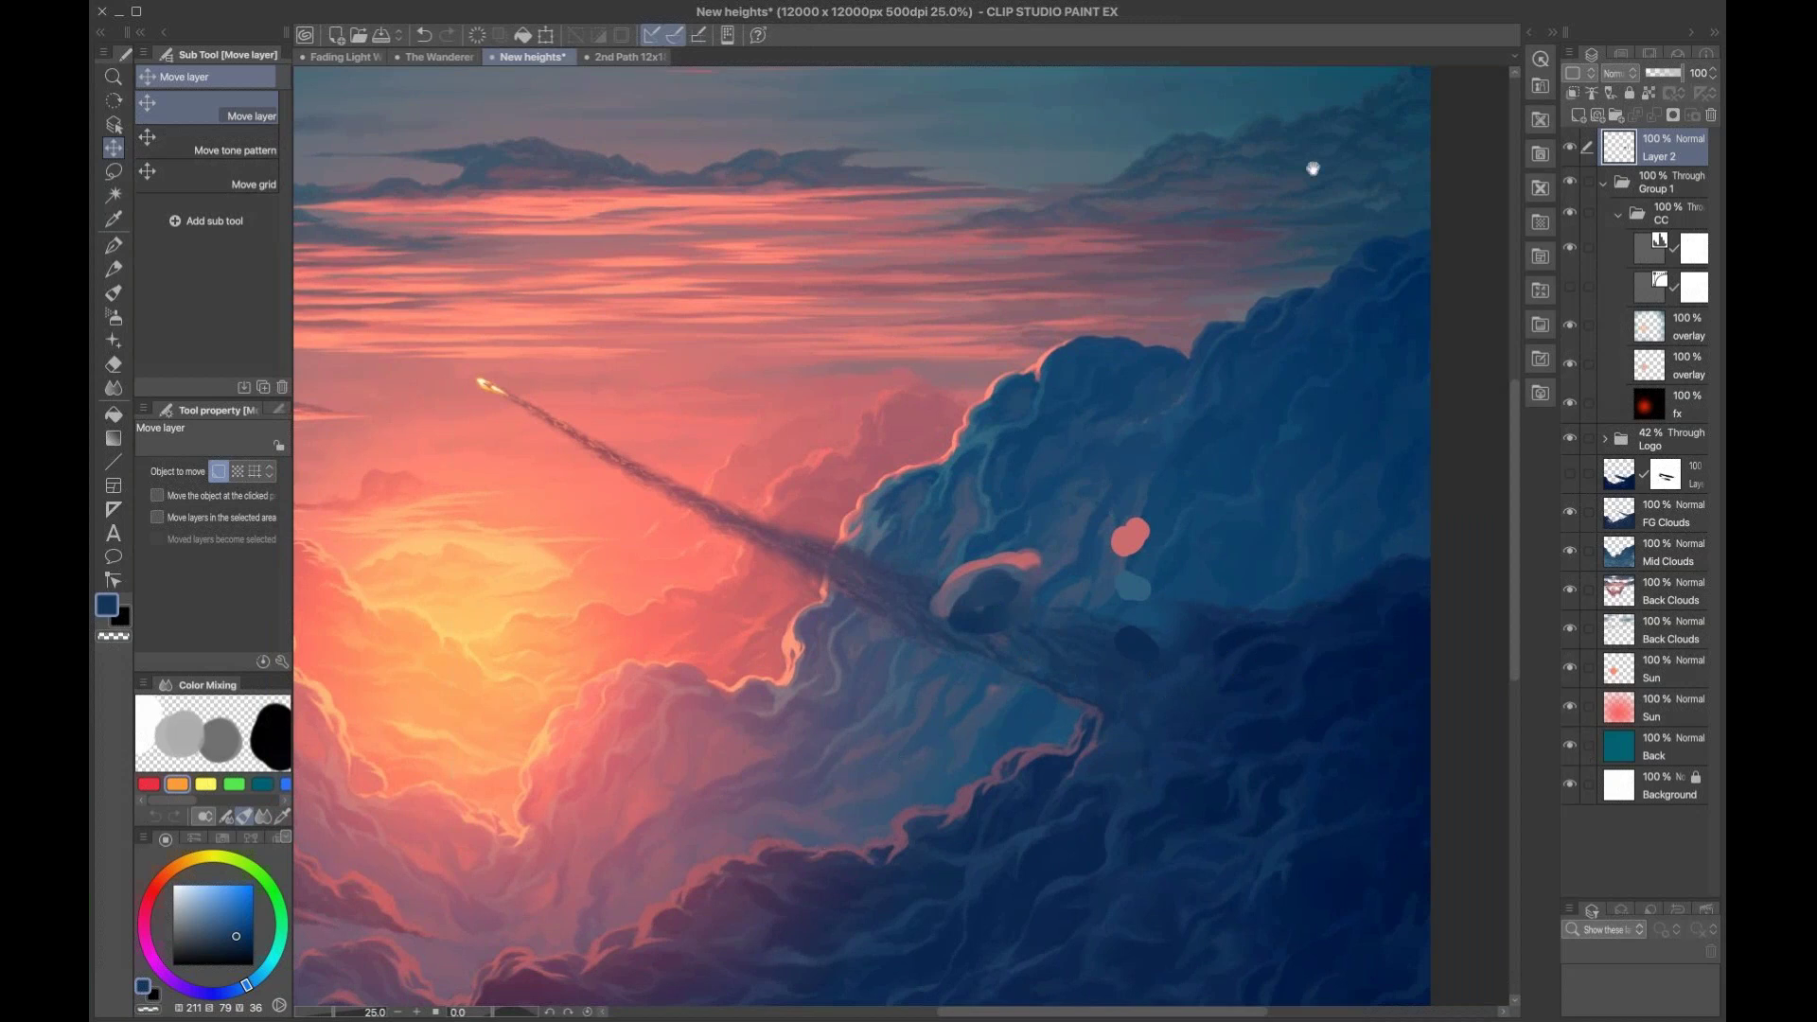
Step: Switch to the 2nd Path document and expand its Path, Buildings, Fx and Ground subfolders to review how many layers it uses
{"action": "left_click", "coordinate": [617, 59]}
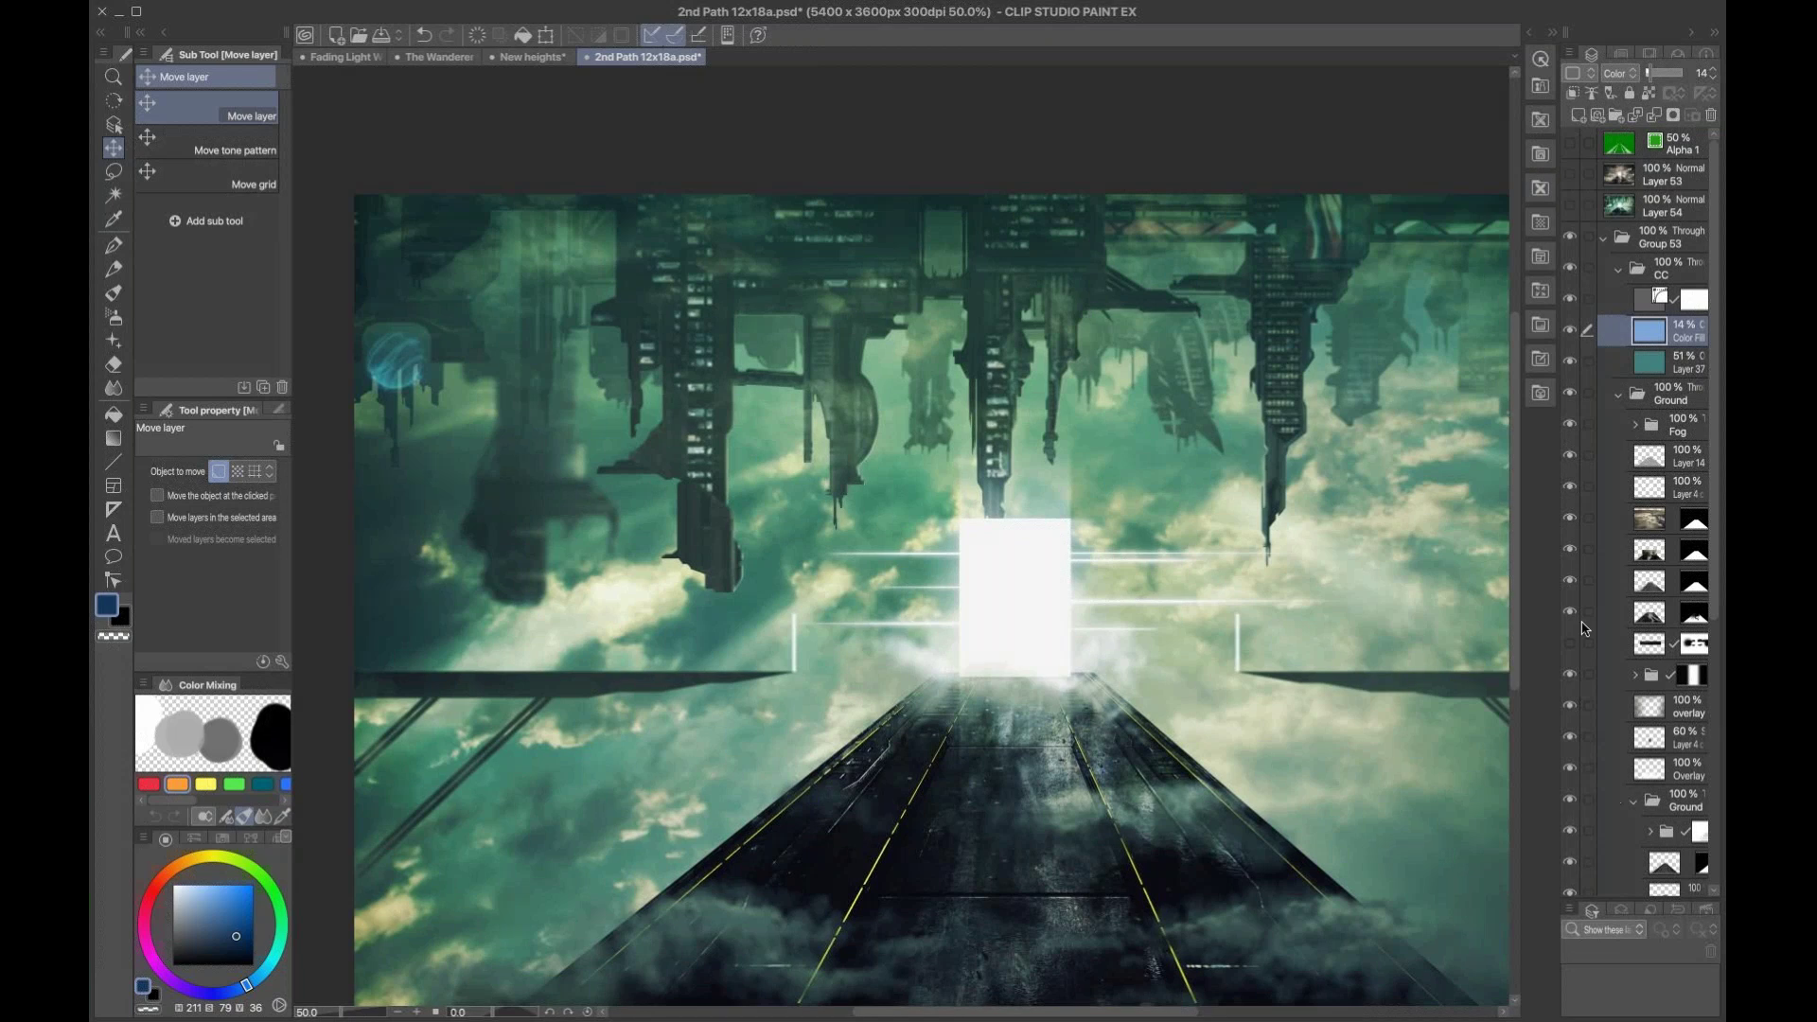
{"action": "scroll", "coordinate": [1720, 345], "scroll_direction": "down", "scroll_amount": 1}
{"action": "left_click_drag", "start_coordinate": [1722, 371], "coordinate": [1722, 639]}
{"action": "left_click", "coordinate": [1634, 882]}
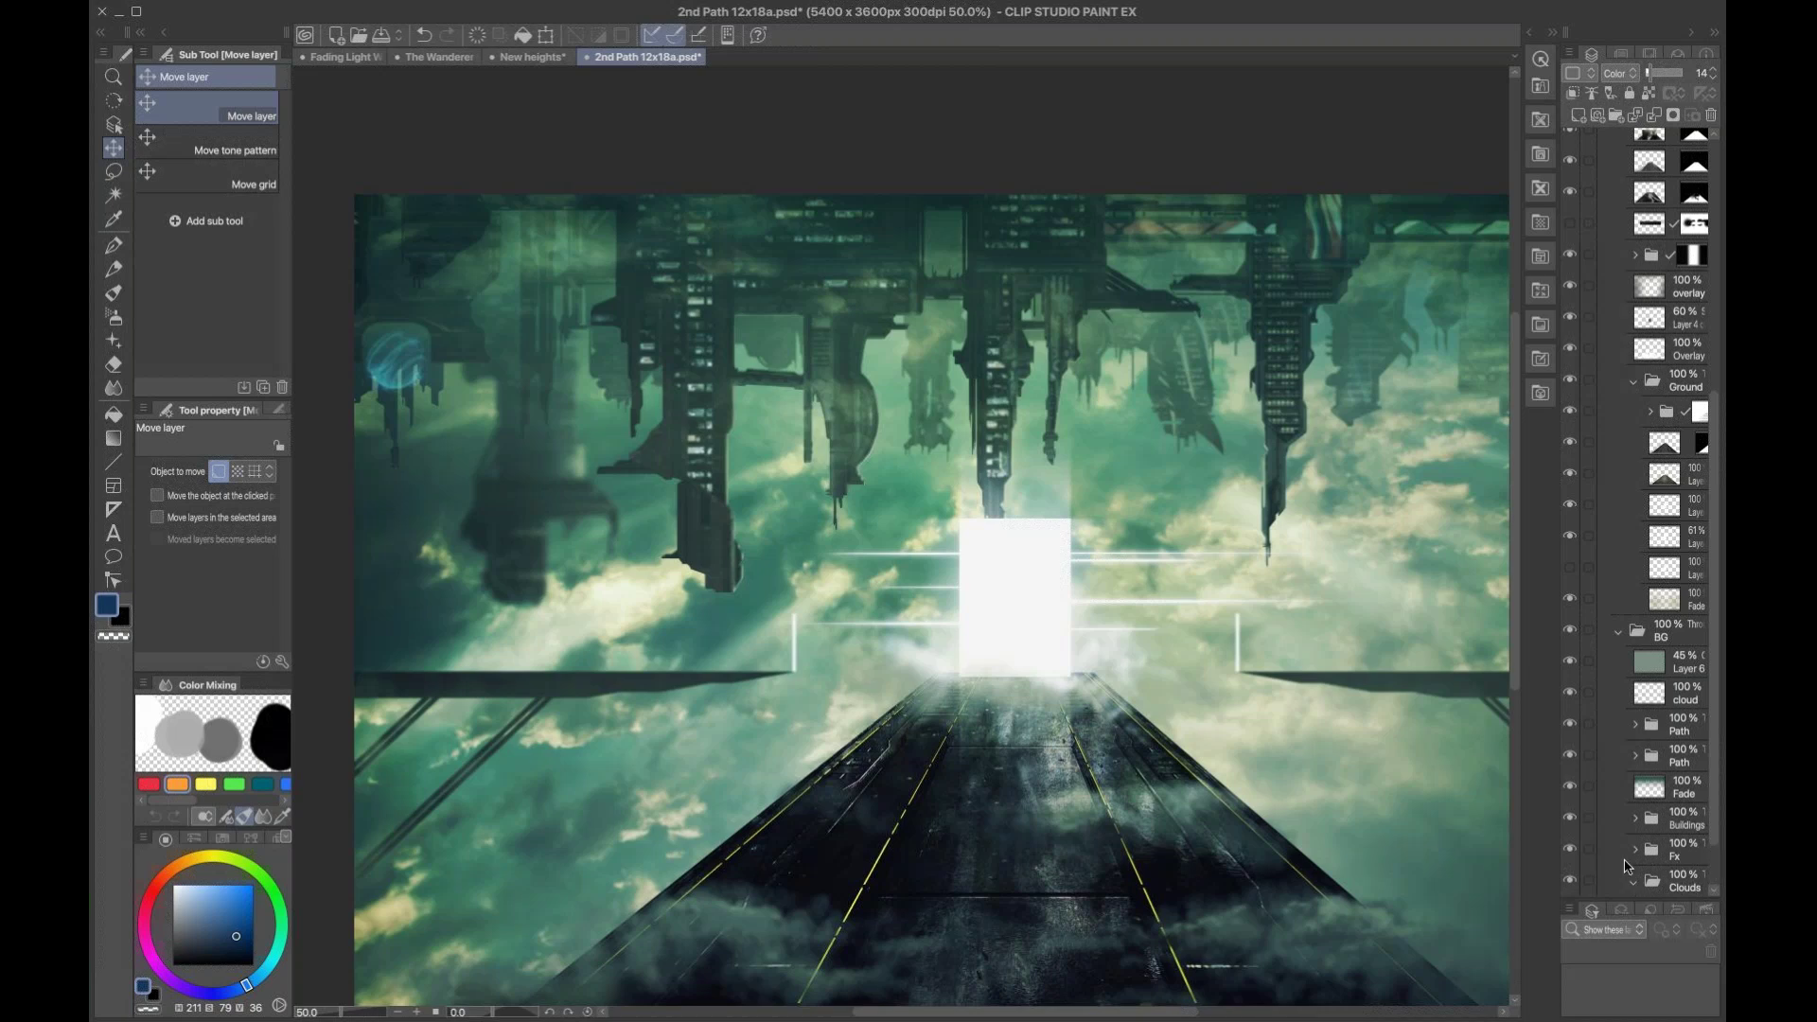
{"action": "left_click", "coordinate": [1635, 849]}
{"action": "left_click", "coordinate": [1635, 818]}
{"action": "left_click", "coordinate": [1635, 755]}
{"action": "left_click", "coordinate": [1633, 726]}
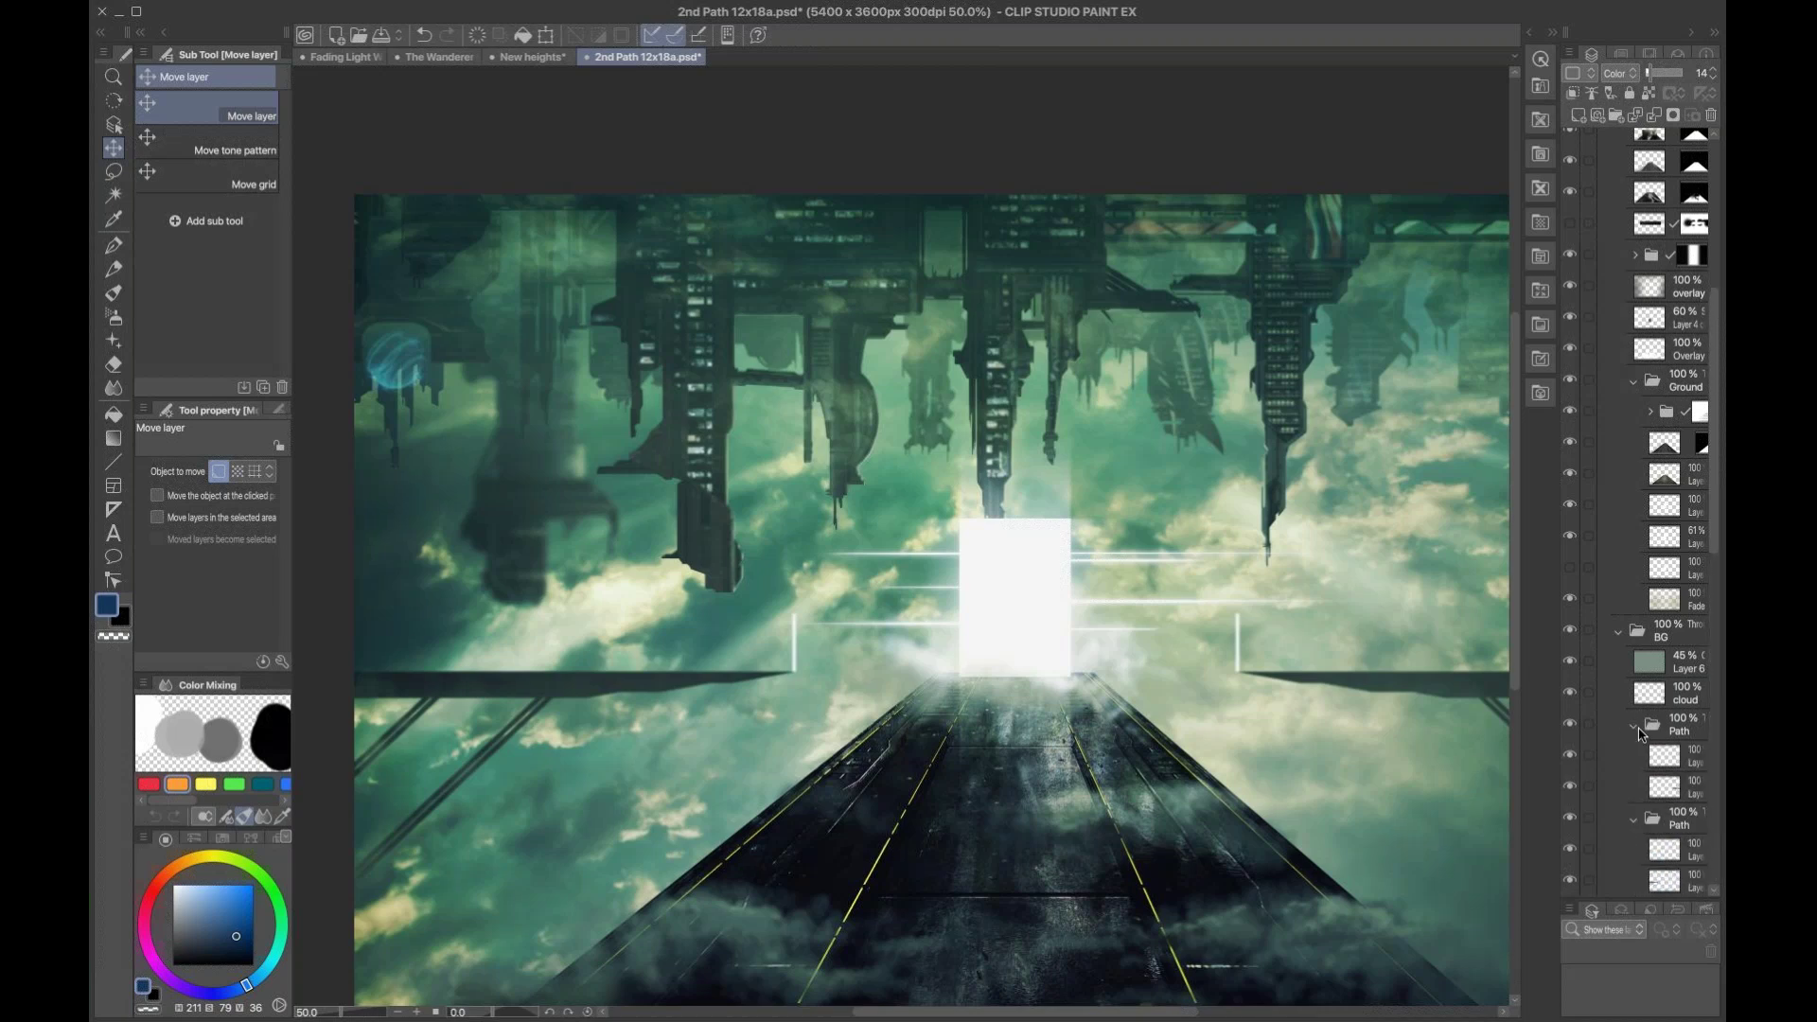
{"action": "left_click", "coordinate": [1651, 413]}
{"action": "left_click_drag", "start_coordinate": [1718, 381], "coordinate": [1714, 724]}
{"action": "scroll", "coordinate": [1661, 606], "scroll_direction": "up", "scroll_amount": 10}
{"action": "scroll", "coordinate": [1642, 431], "scroll_direction": "up", "scroll_amount": 15}
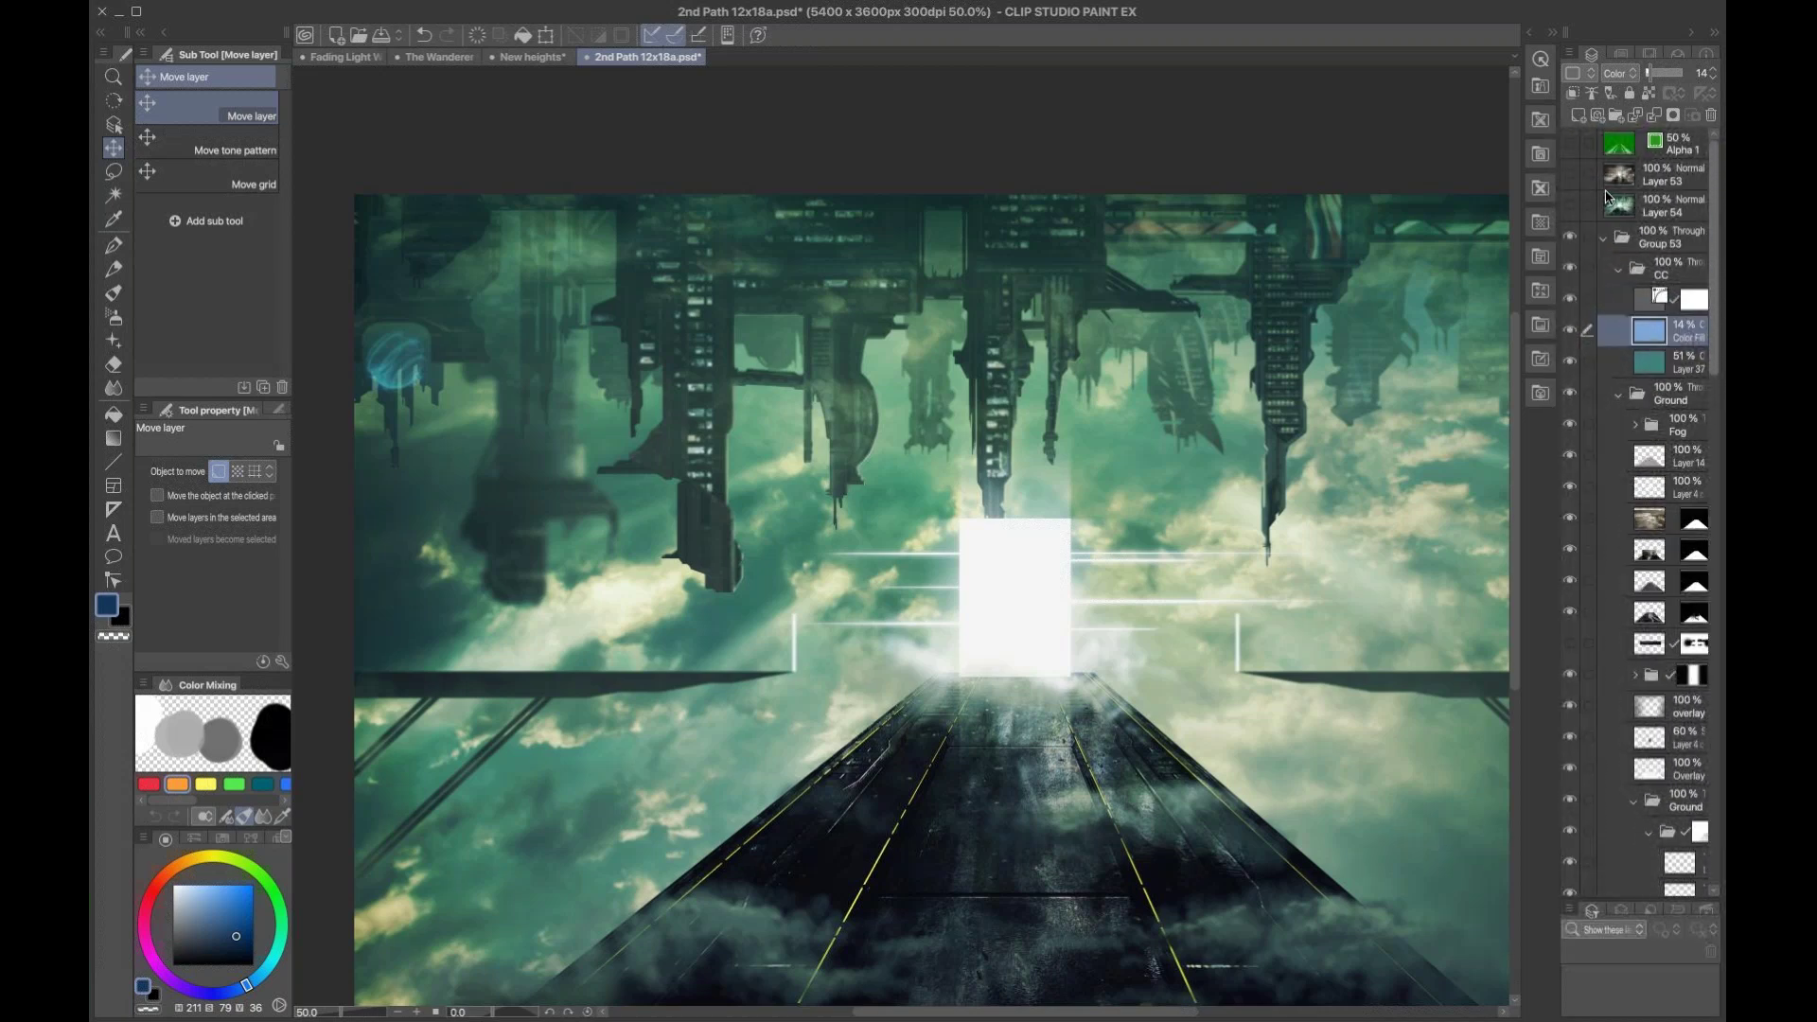
Step: Show Layer 54 over the artwork to compare the versions, and hide it again
{"action": "left_click", "coordinate": [1569, 205]}
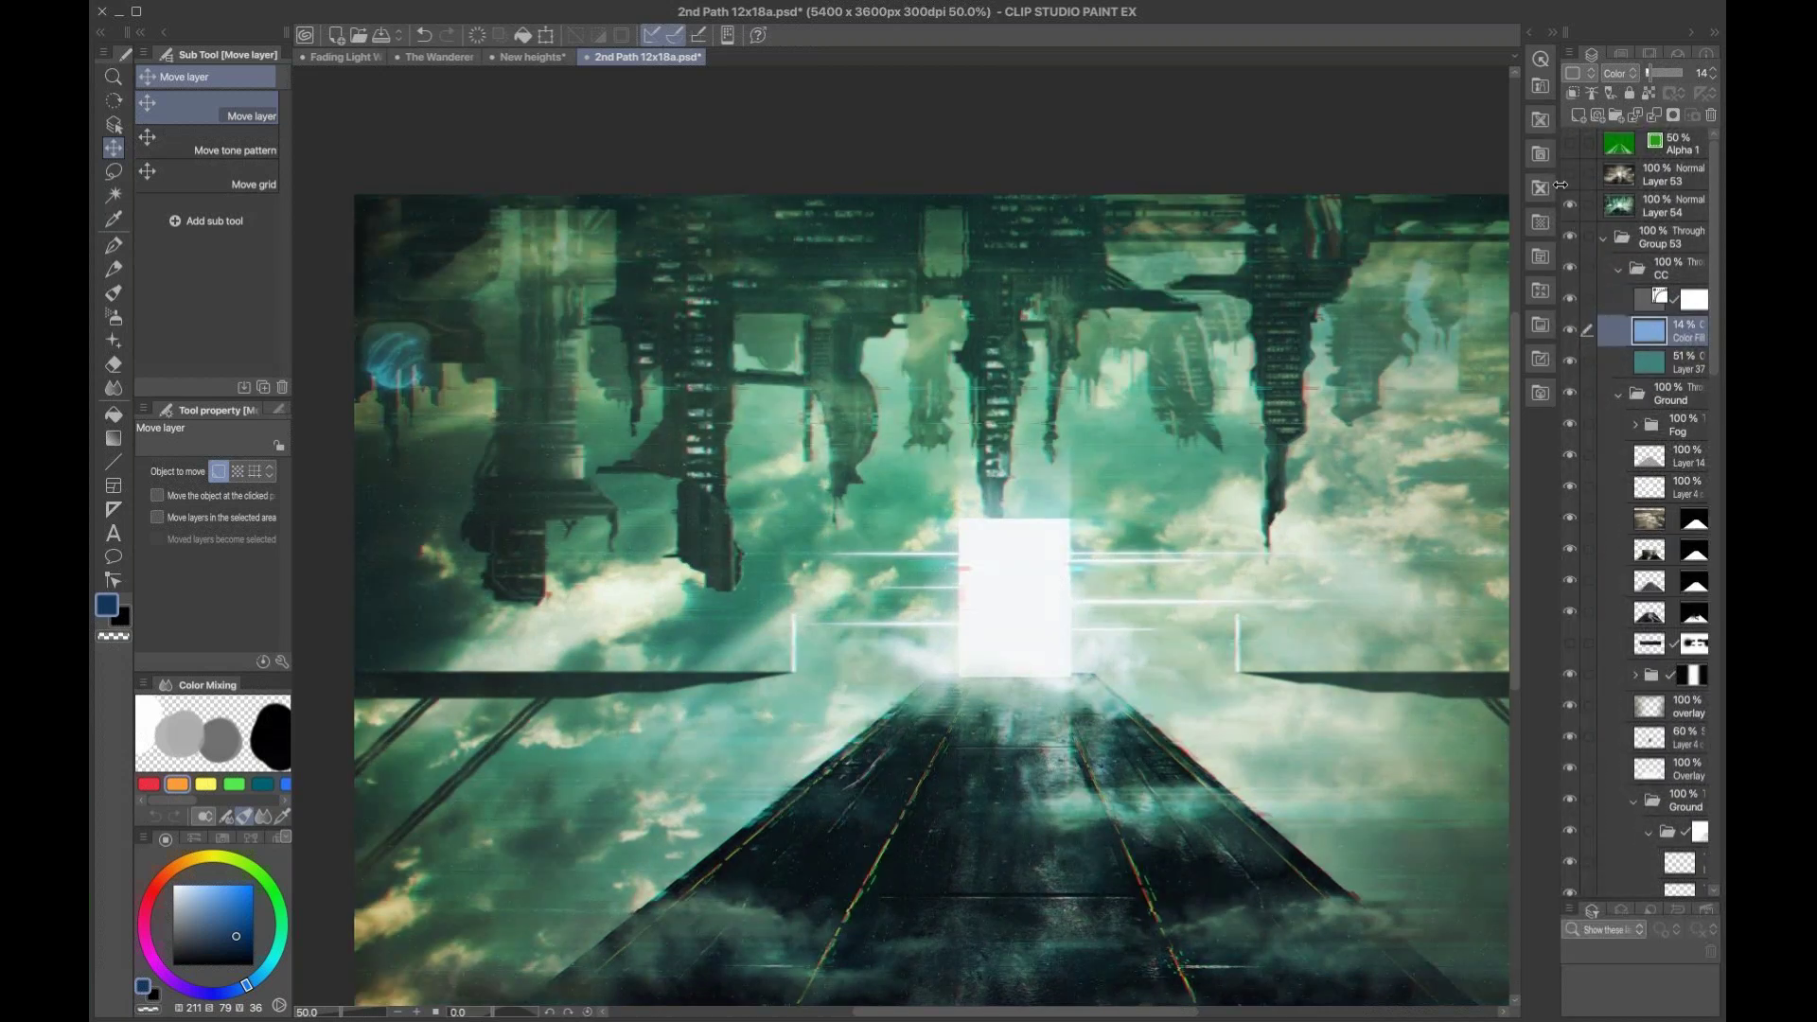
{"action": "left_click", "coordinate": [1570, 174]}
{"action": "left_click", "coordinate": [1571, 204]}
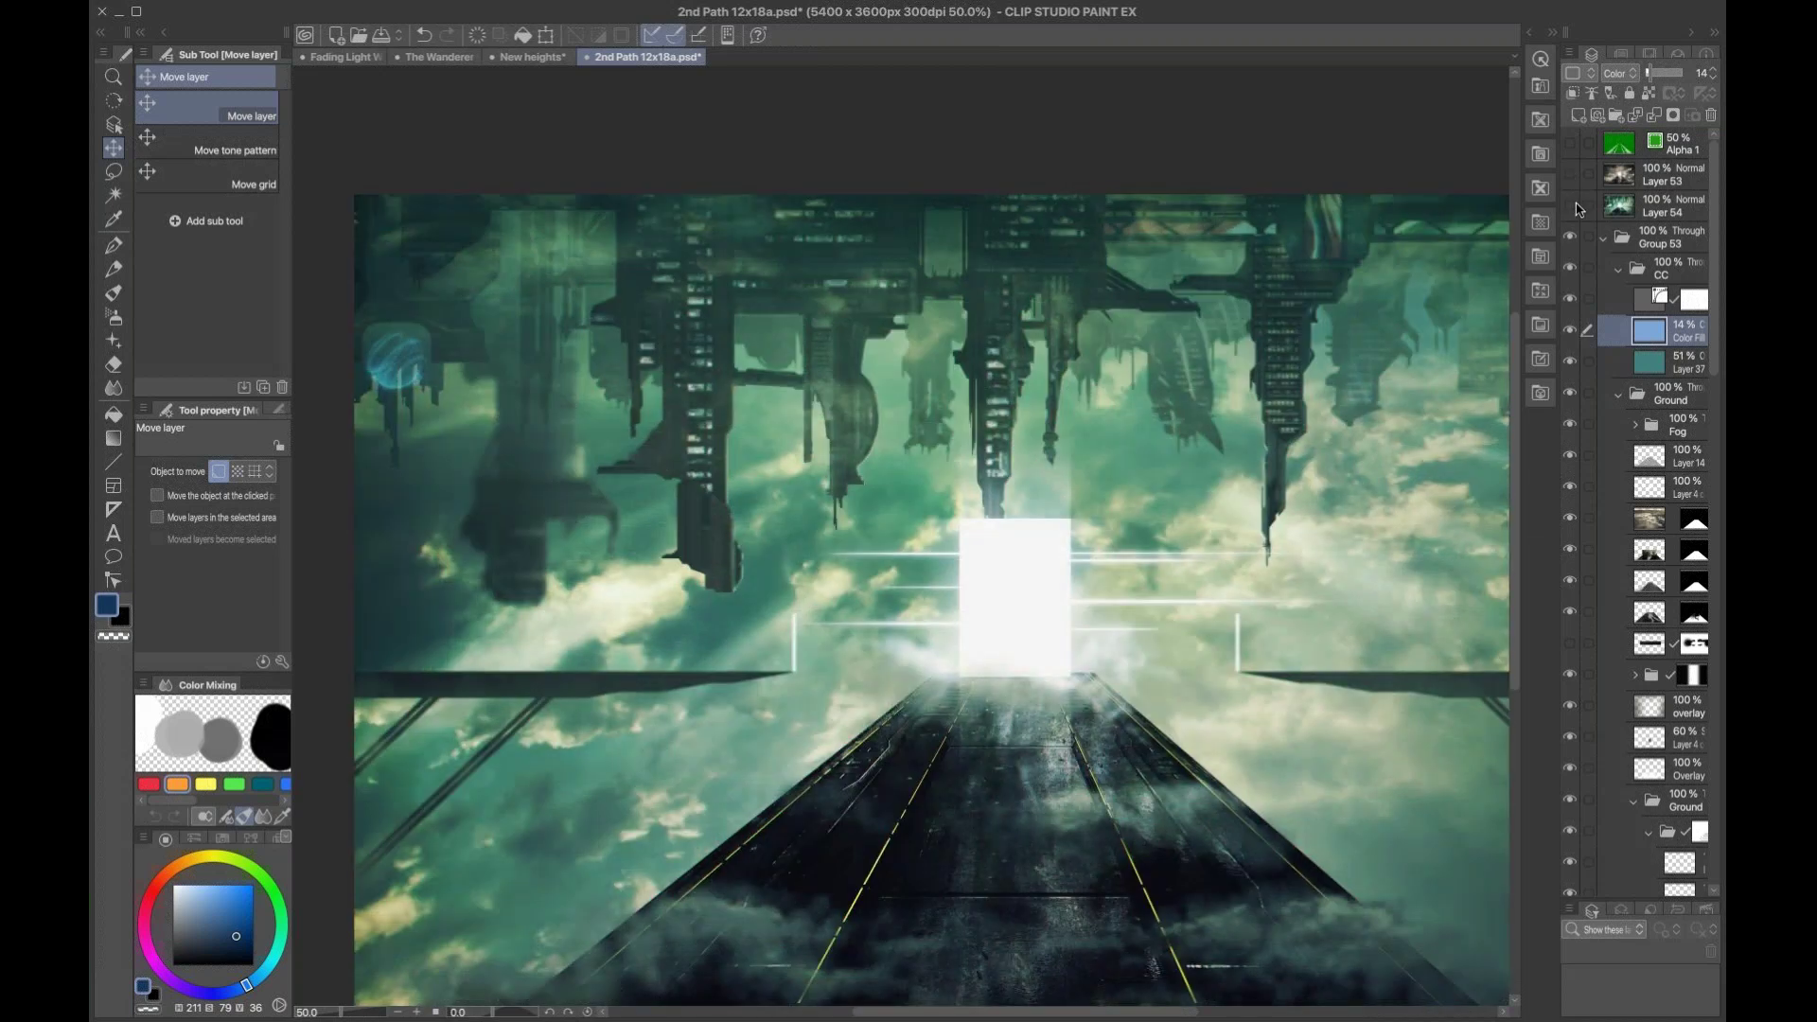
Step: Browse the full layer stack and transfer the Color Fill layer's content onto Layer 37 below it
{"action": "left_click_drag", "start_coordinate": [1708, 253], "coordinate": [1699, 498]}
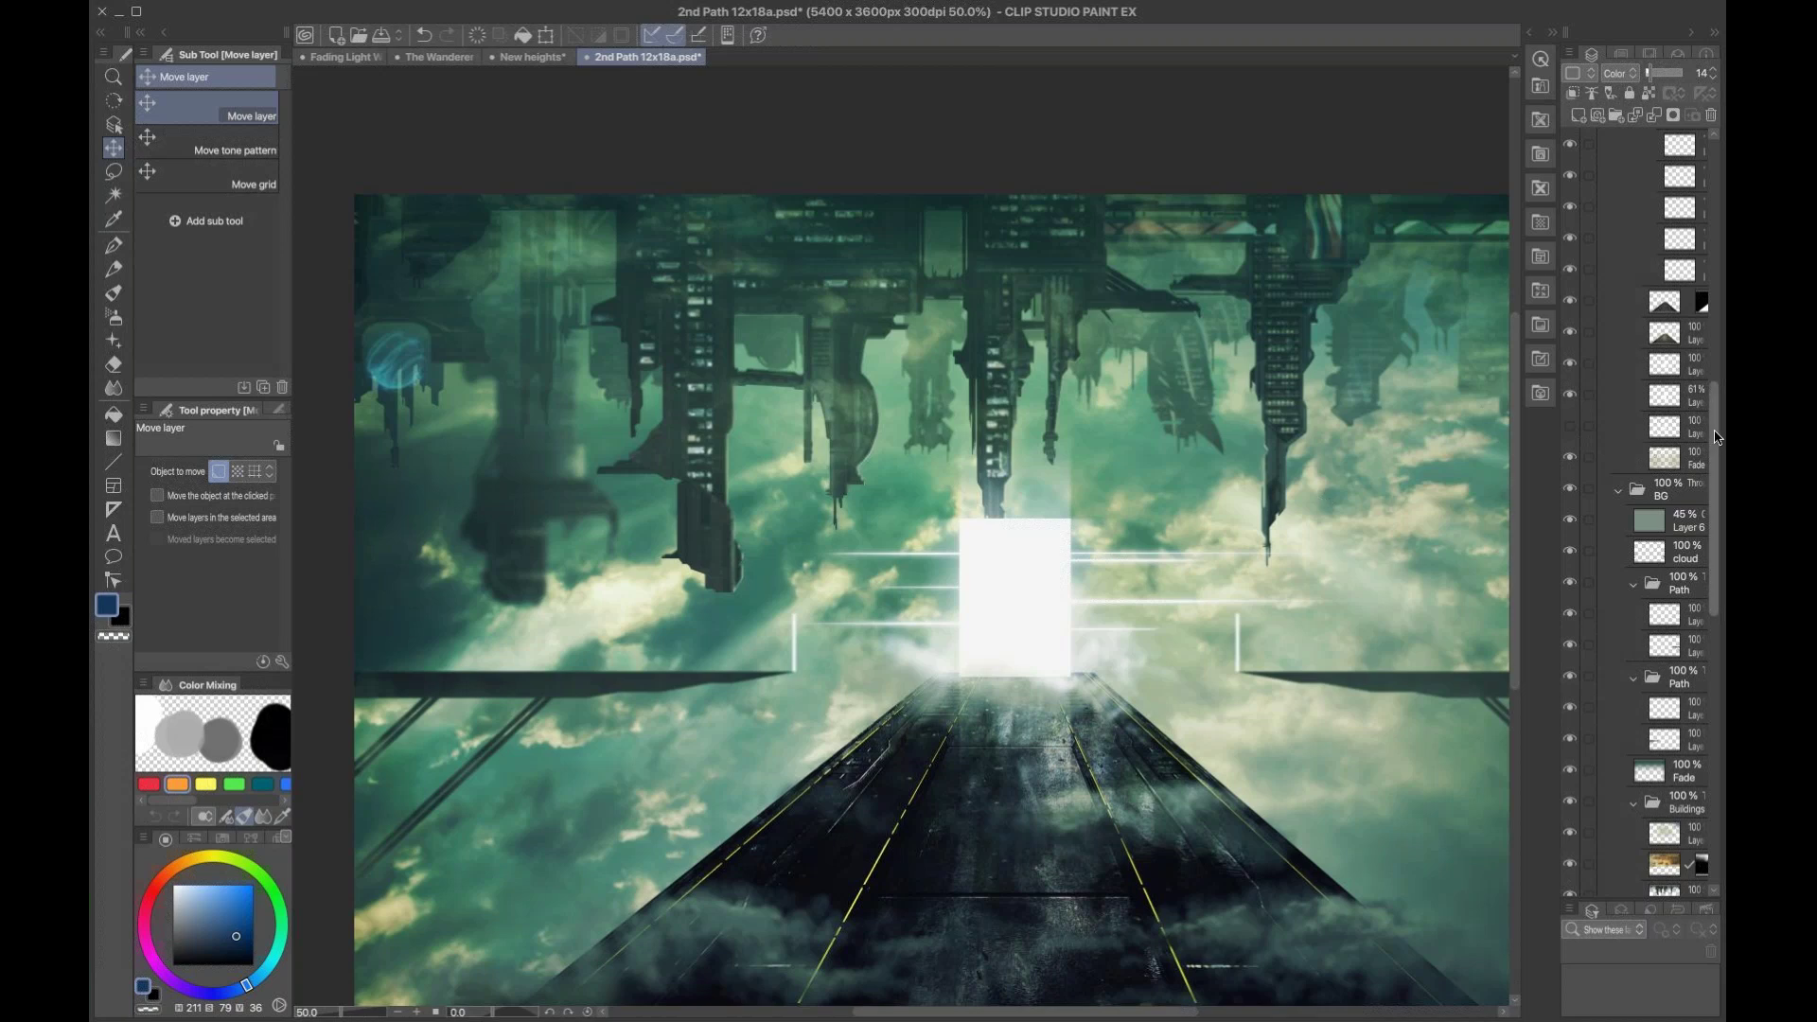
{"action": "left_click_drag", "start_coordinate": [1718, 437], "coordinate": [1694, 168]}
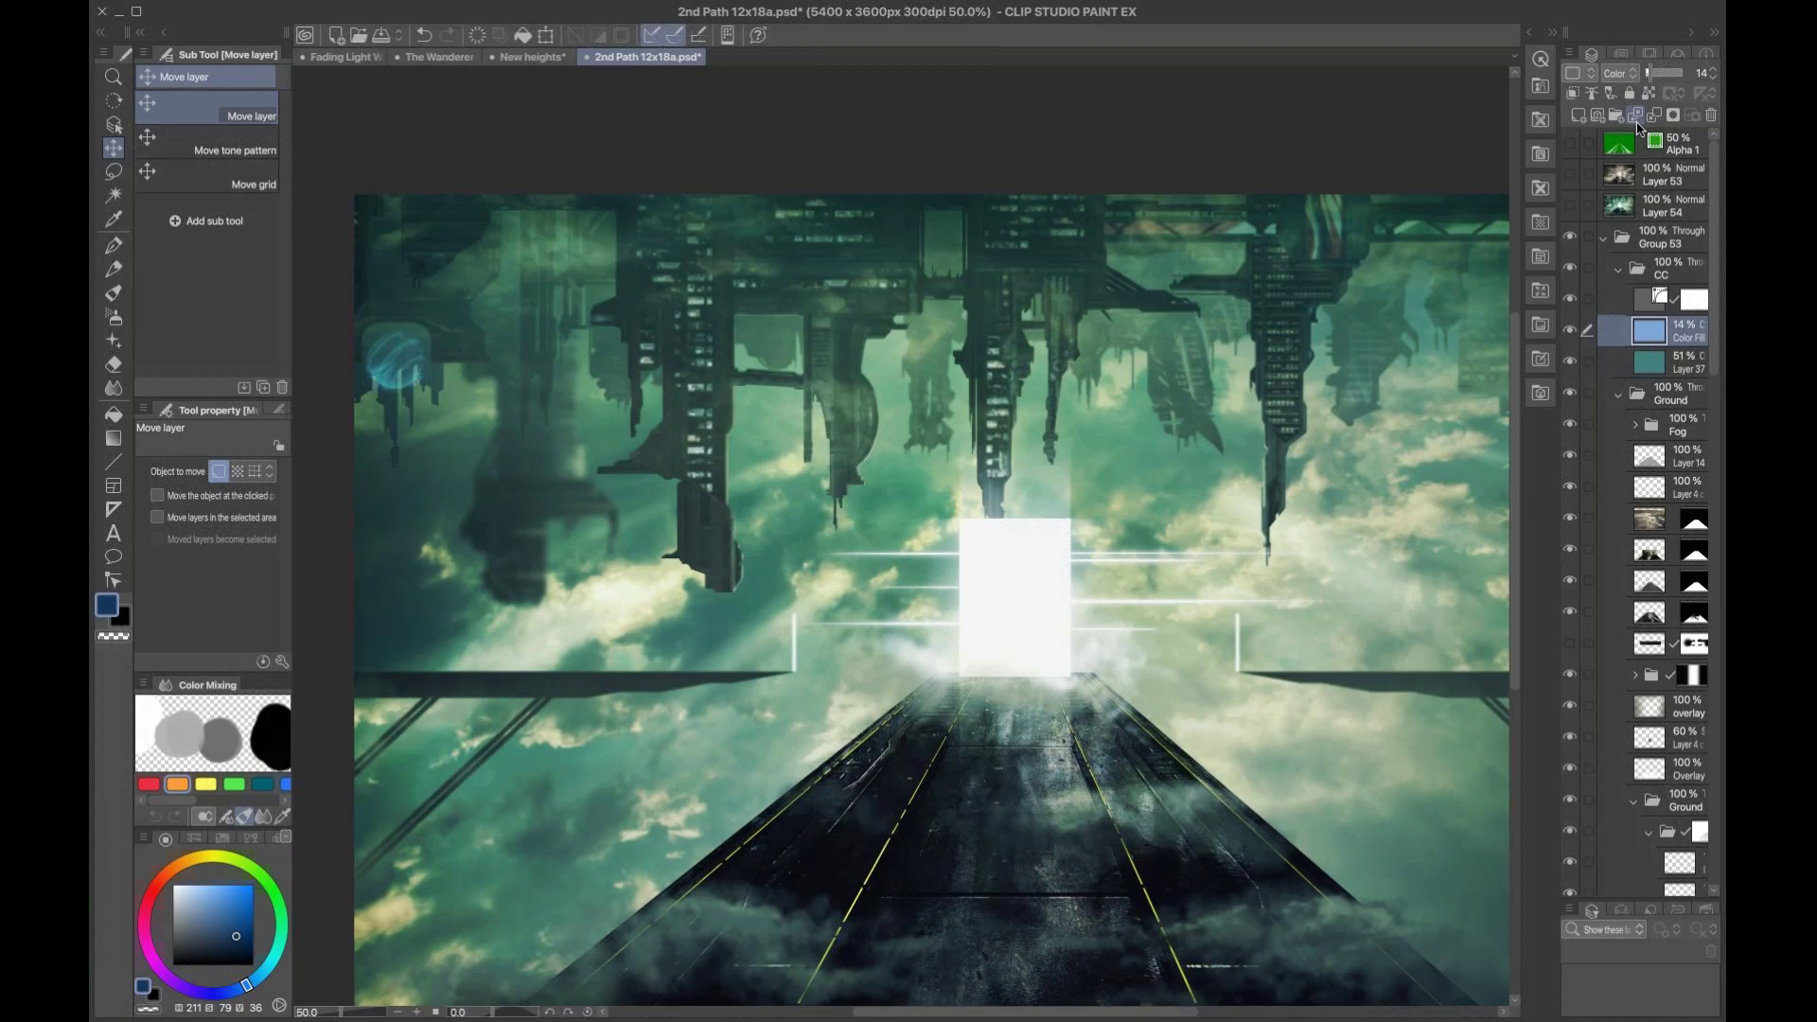
{"action": "left_click", "coordinate": [1636, 118]}
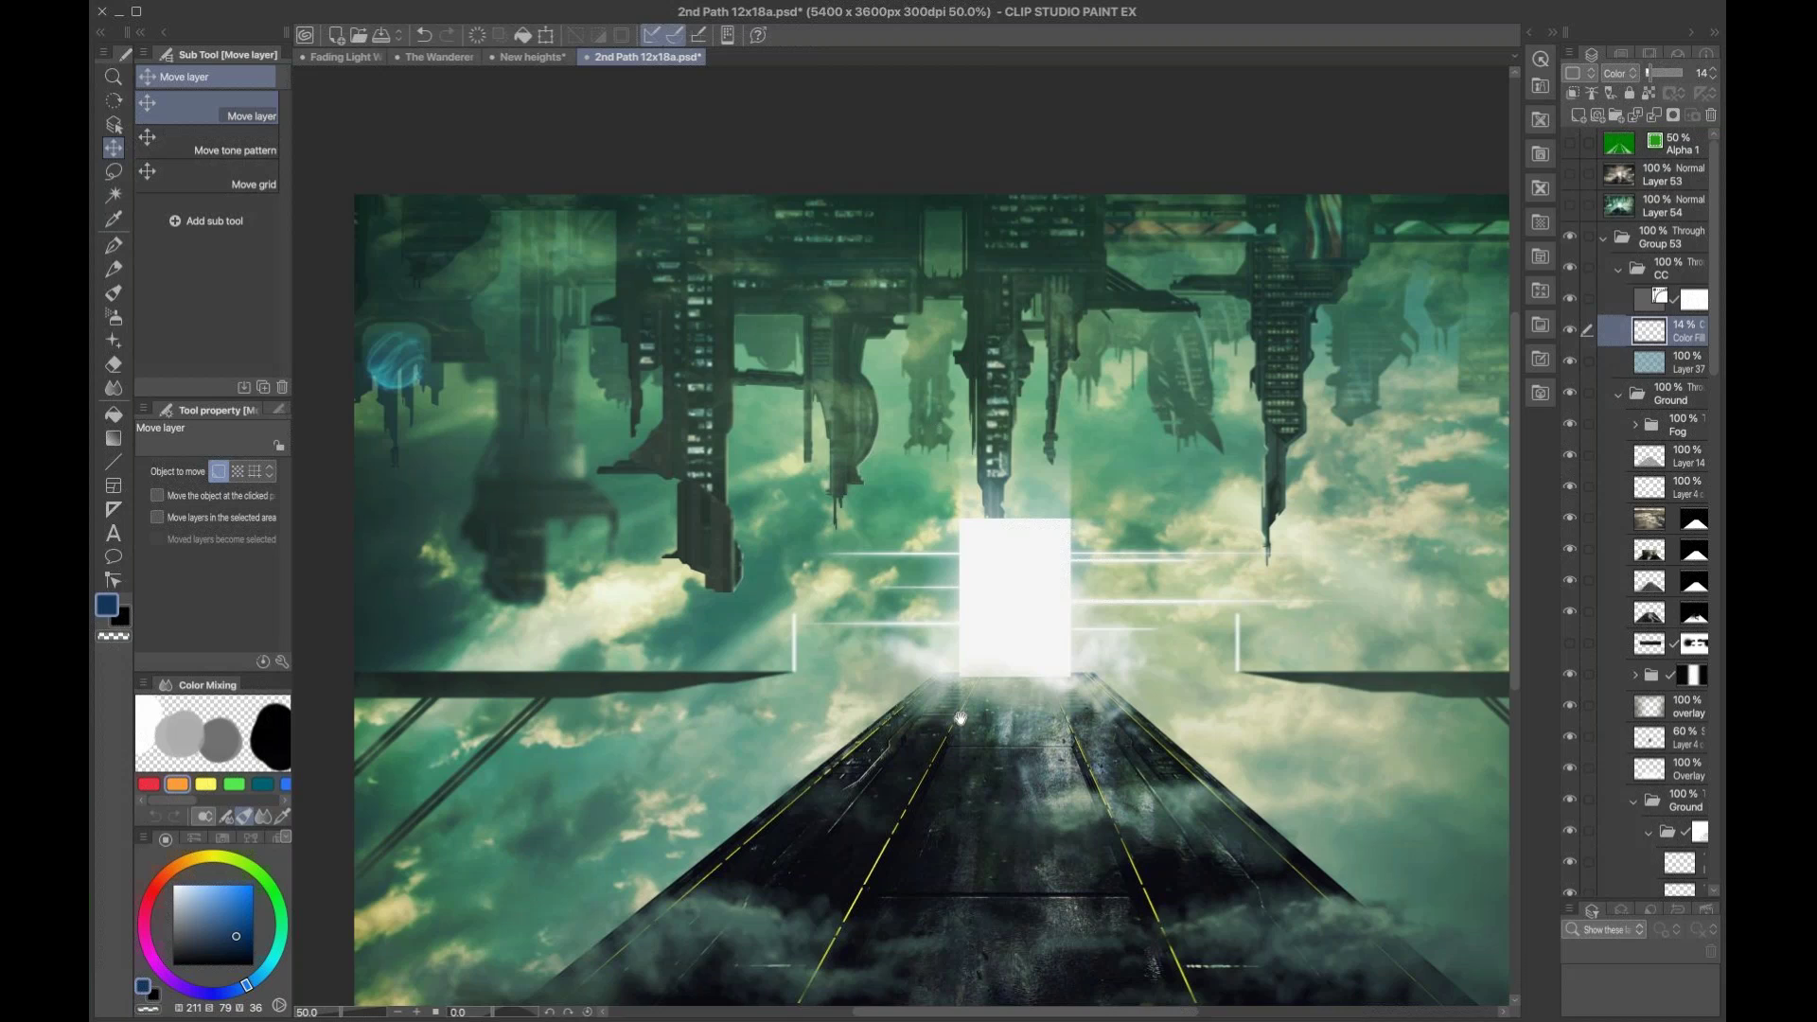
{"action": "scroll", "coordinate": [1084, 766], "scroll_direction": "down", "scroll_amount": 2}
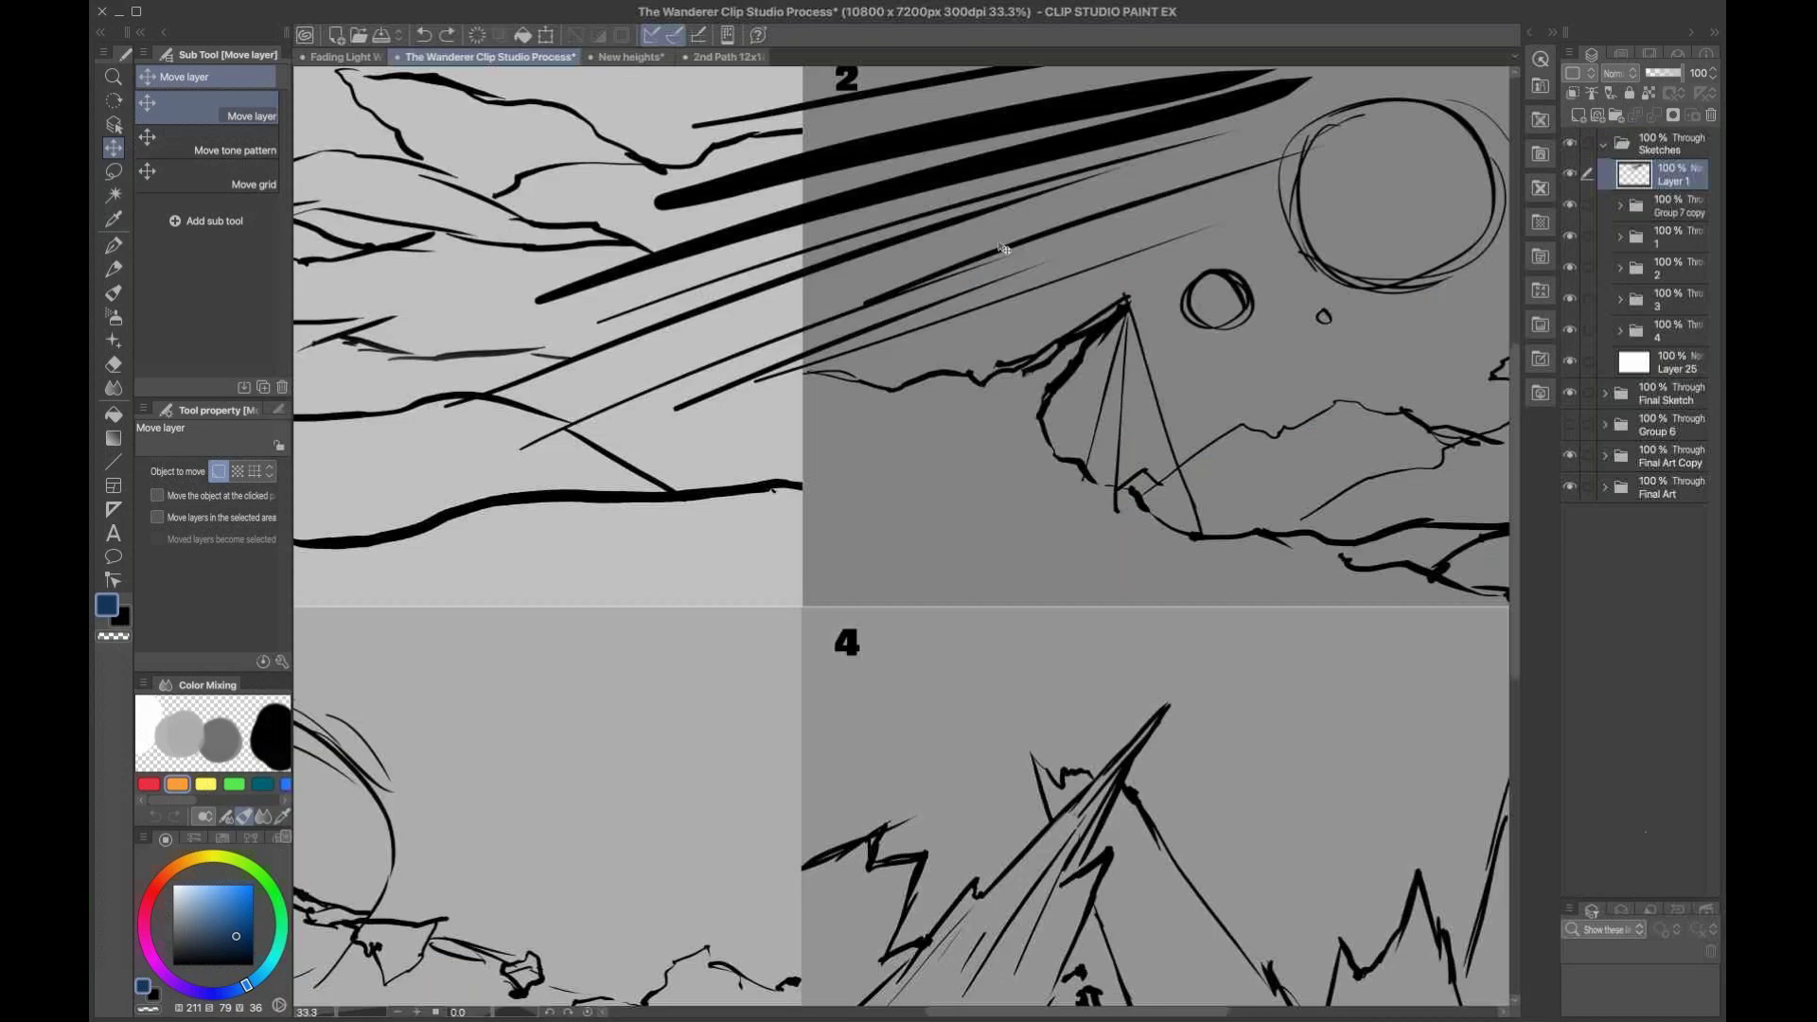
Step: Switch to The Wanderer document, collapse the Sketches folder, and hide Sketches, Final Sketch and Final Art Copy to leave only Final Art visible
{"action": "left_click", "coordinate": [460, 59]}
{"action": "key", "text": "ctrl+space"}
{"action": "scroll", "coordinate": [1002, 471], "scroll_direction": "down", "scroll_amount": 5}
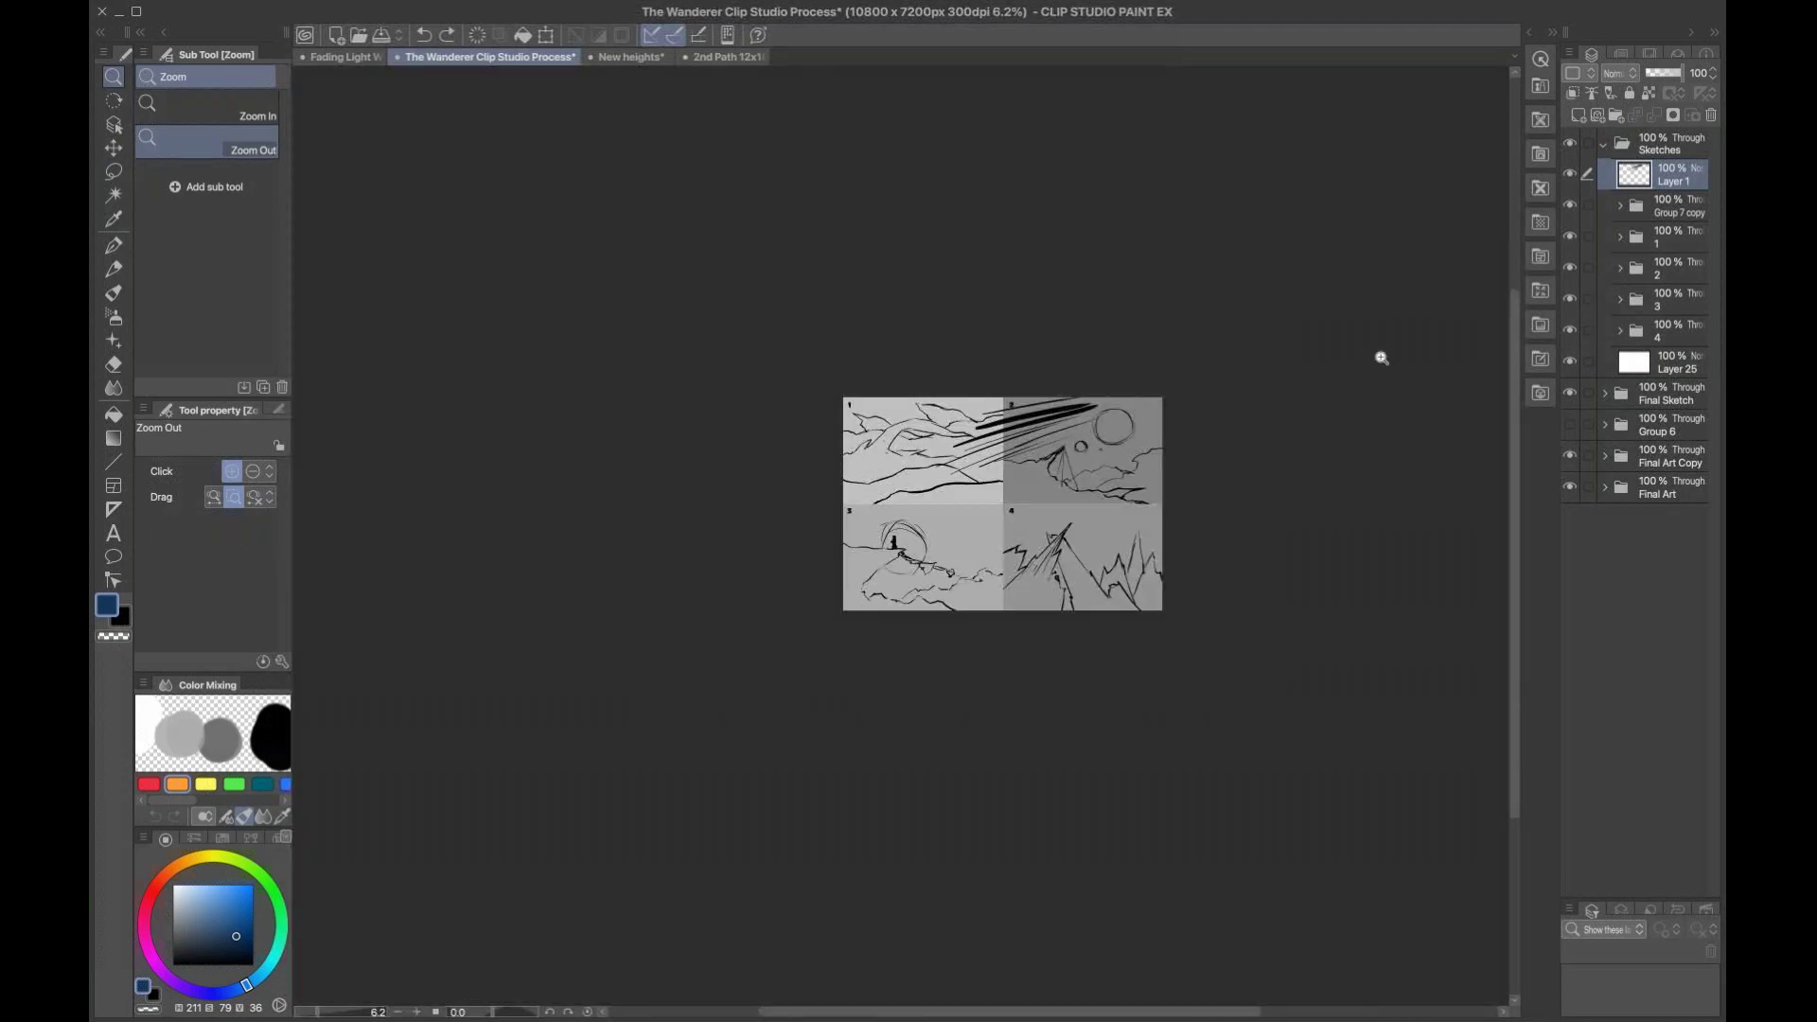
{"action": "left_click", "coordinate": [1573, 143]}
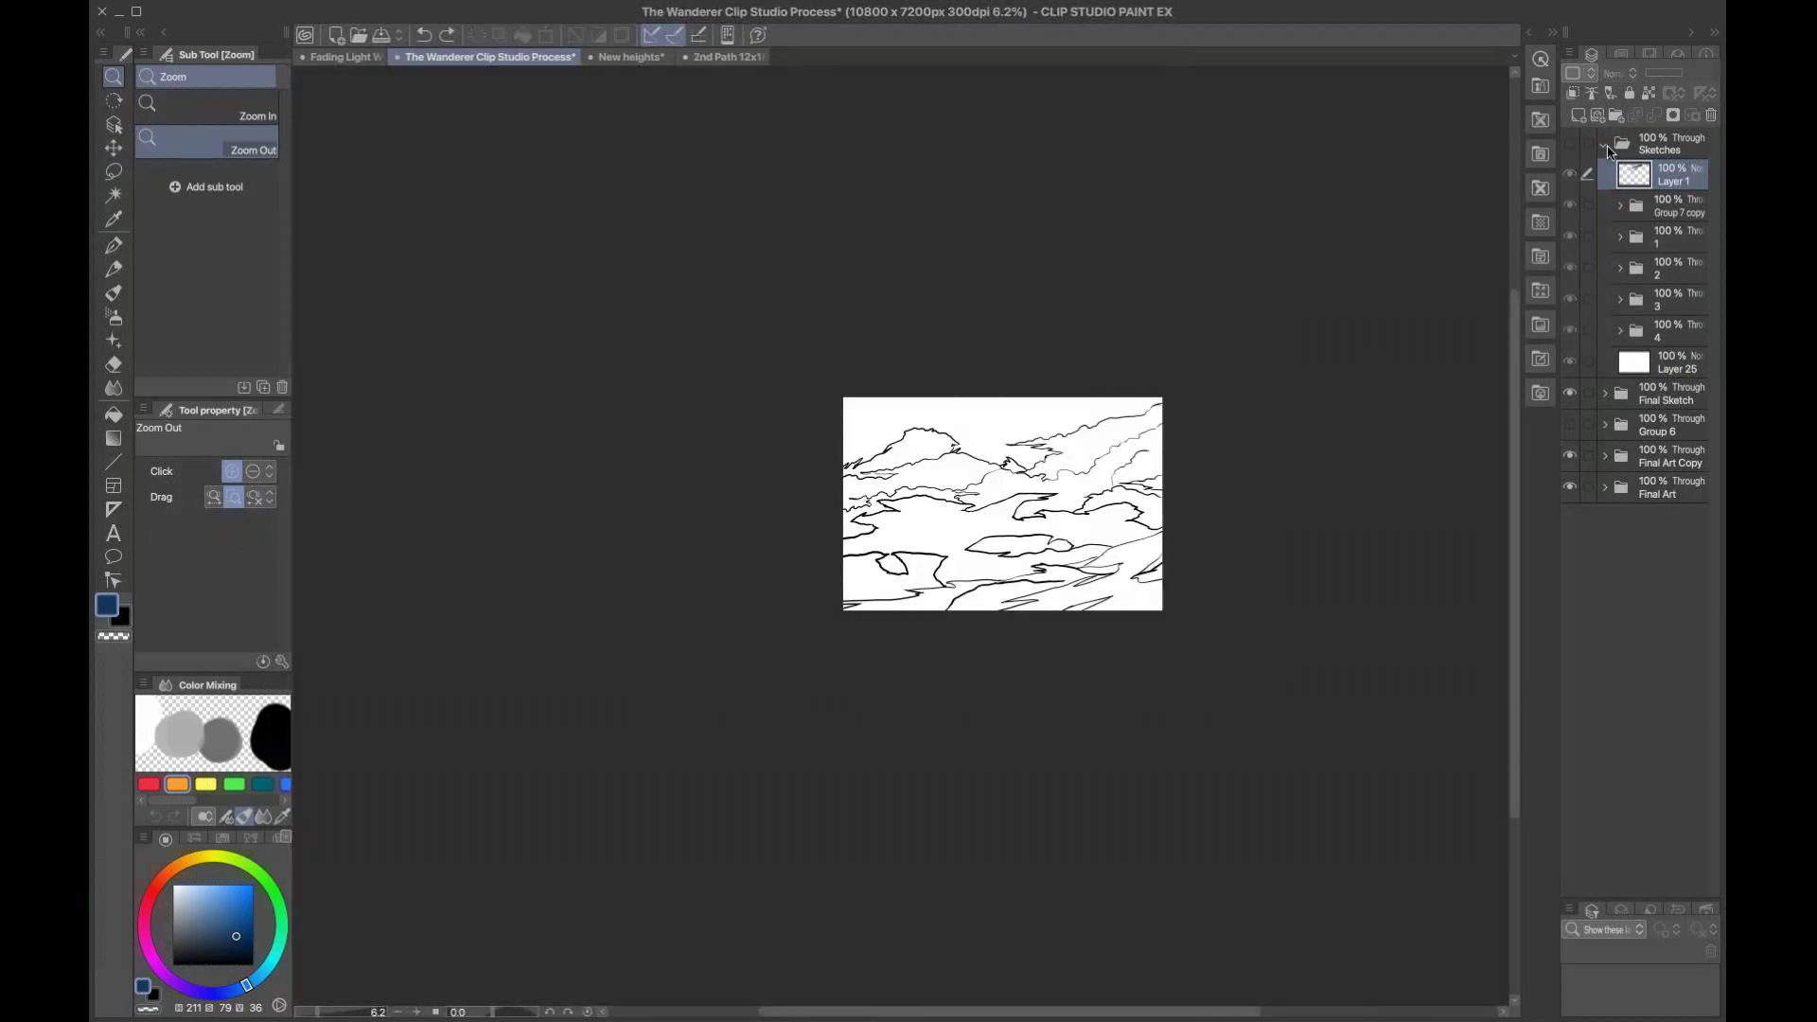
{"action": "left_click", "coordinate": [1606, 145]}
{"action": "left_click", "coordinate": [1570, 174]}
{"action": "left_click", "coordinate": [1569, 237]}
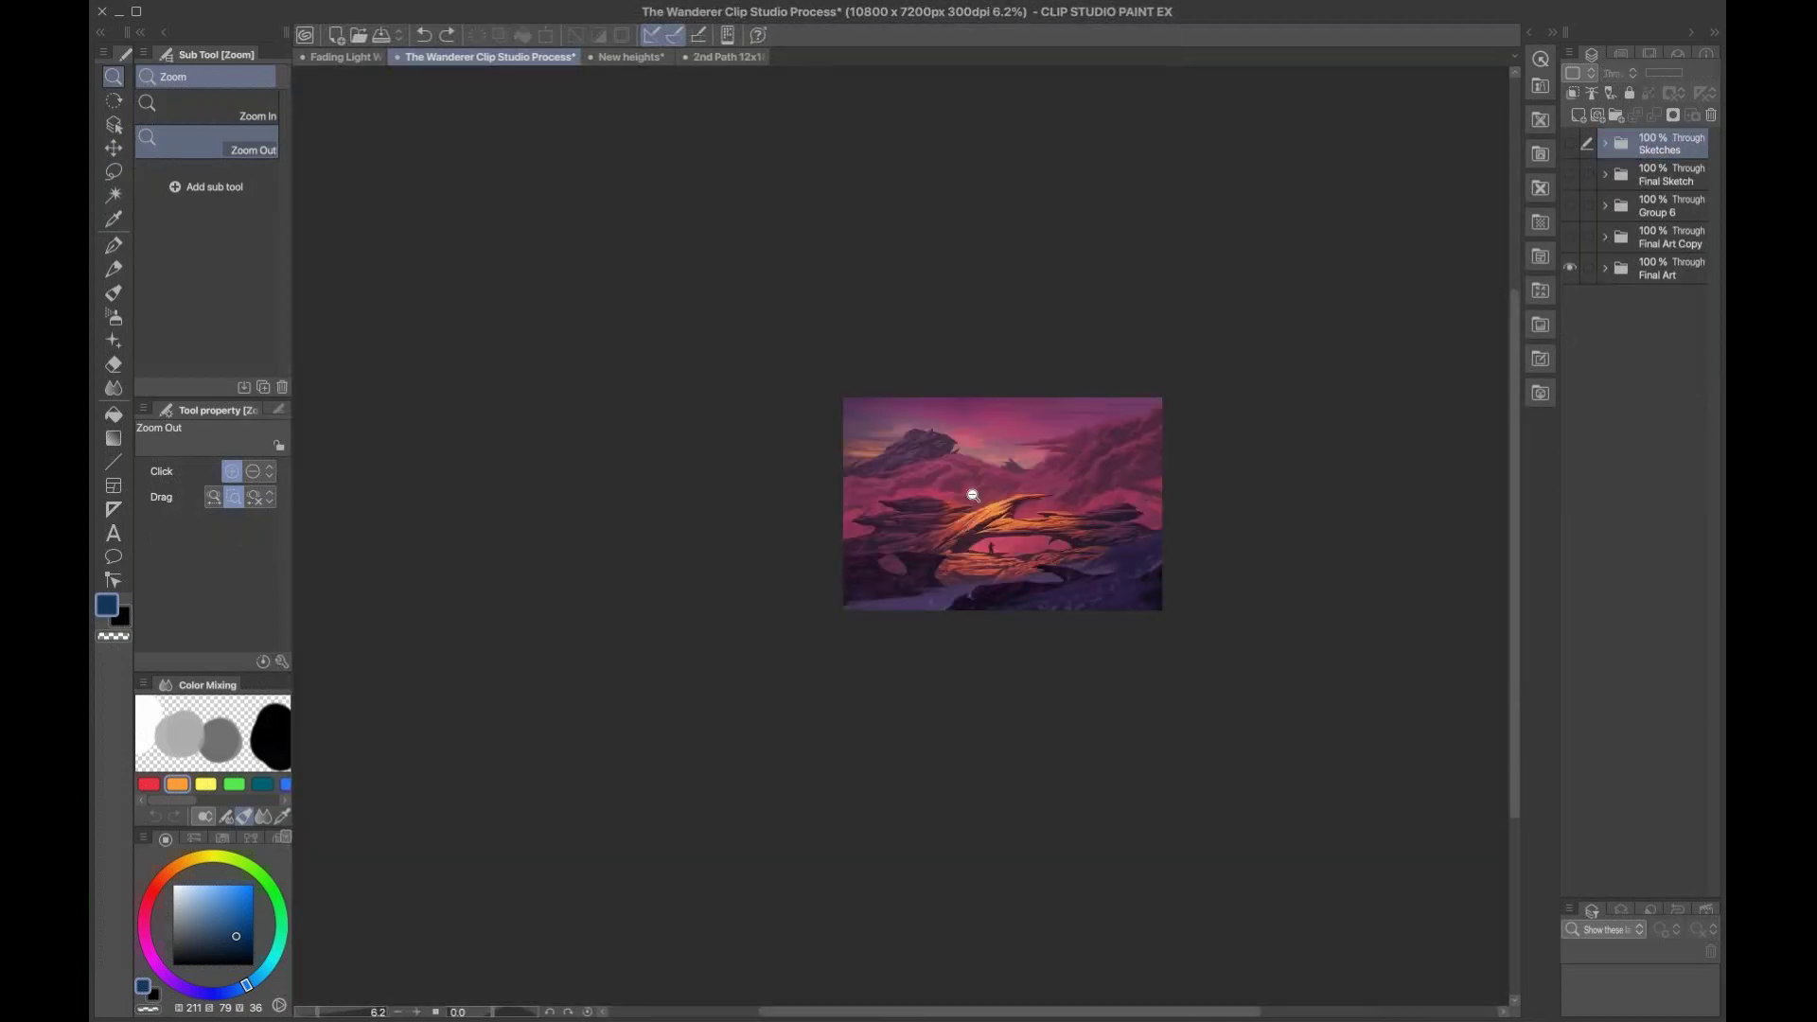
Step: Expand the Final Art folder and show its topmost correction layer to view the painting in greyscale
{"action": "scroll", "coordinate": [1088, 466], "scroll_direction": "down", "scroll_amount": 3}
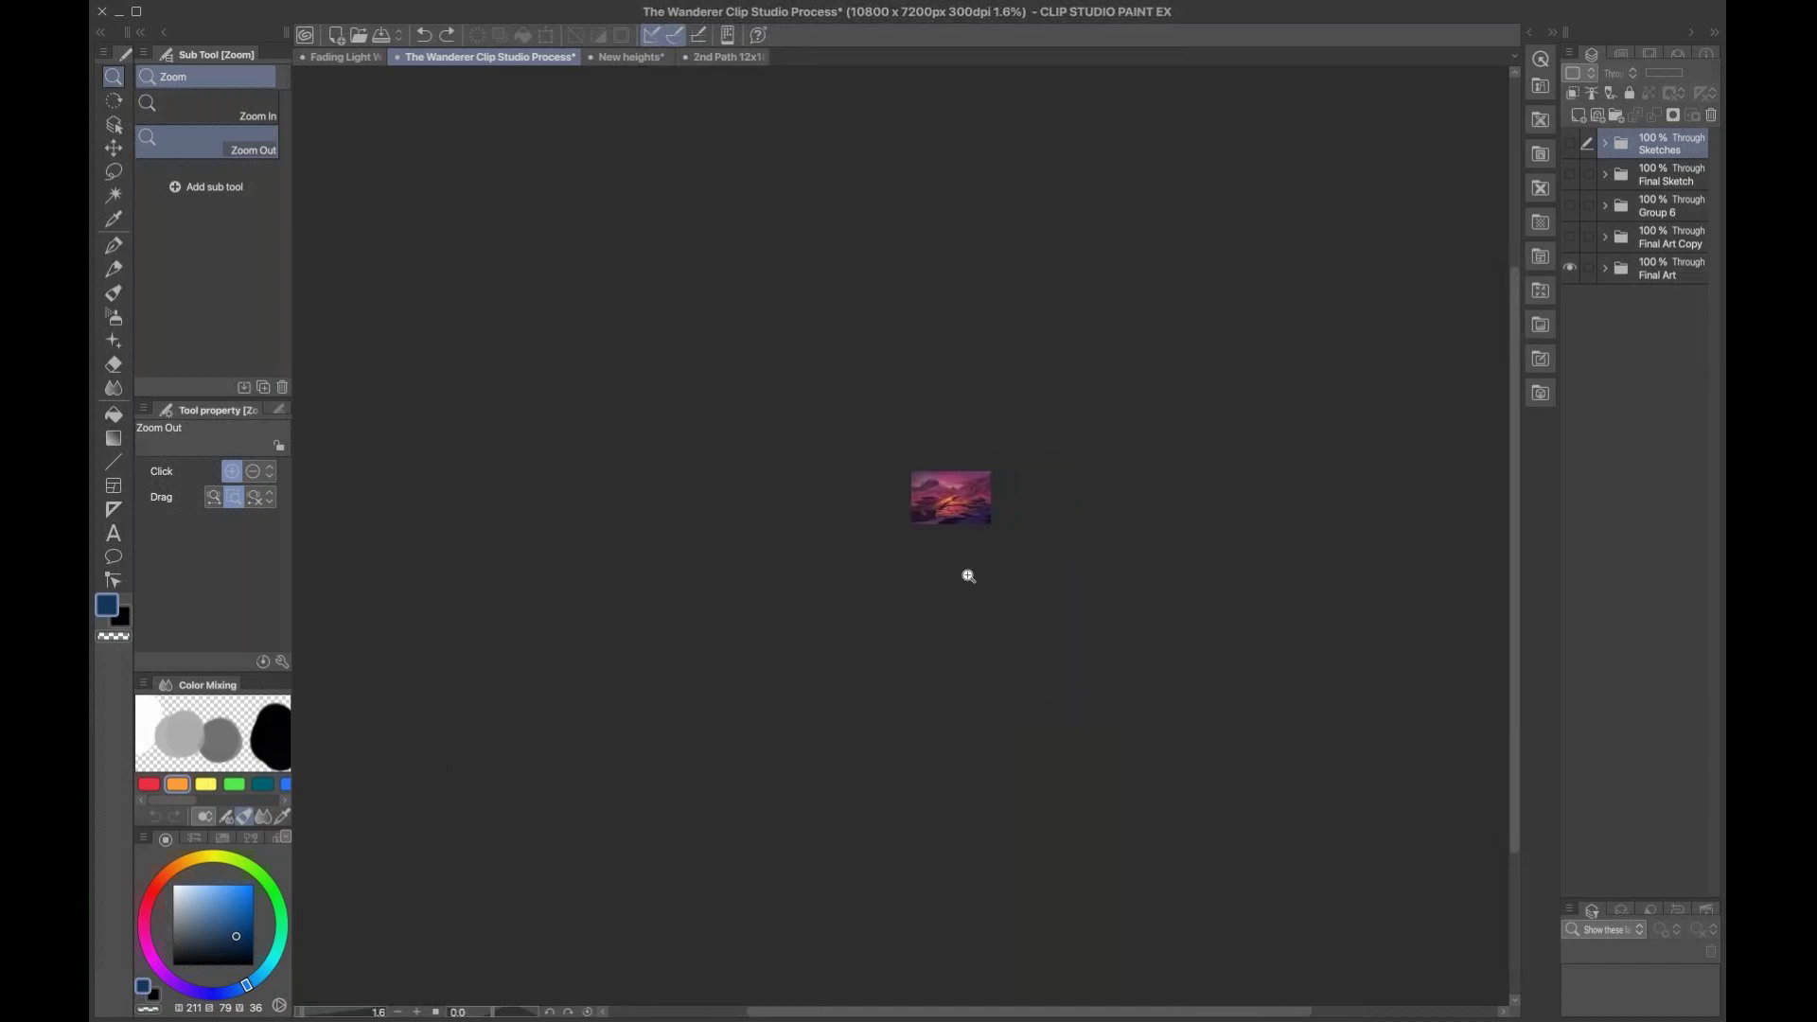
{"action": "scroll", "coordinate": [961, 543], "scroll_direction": "up", "scroll_amount": 3}
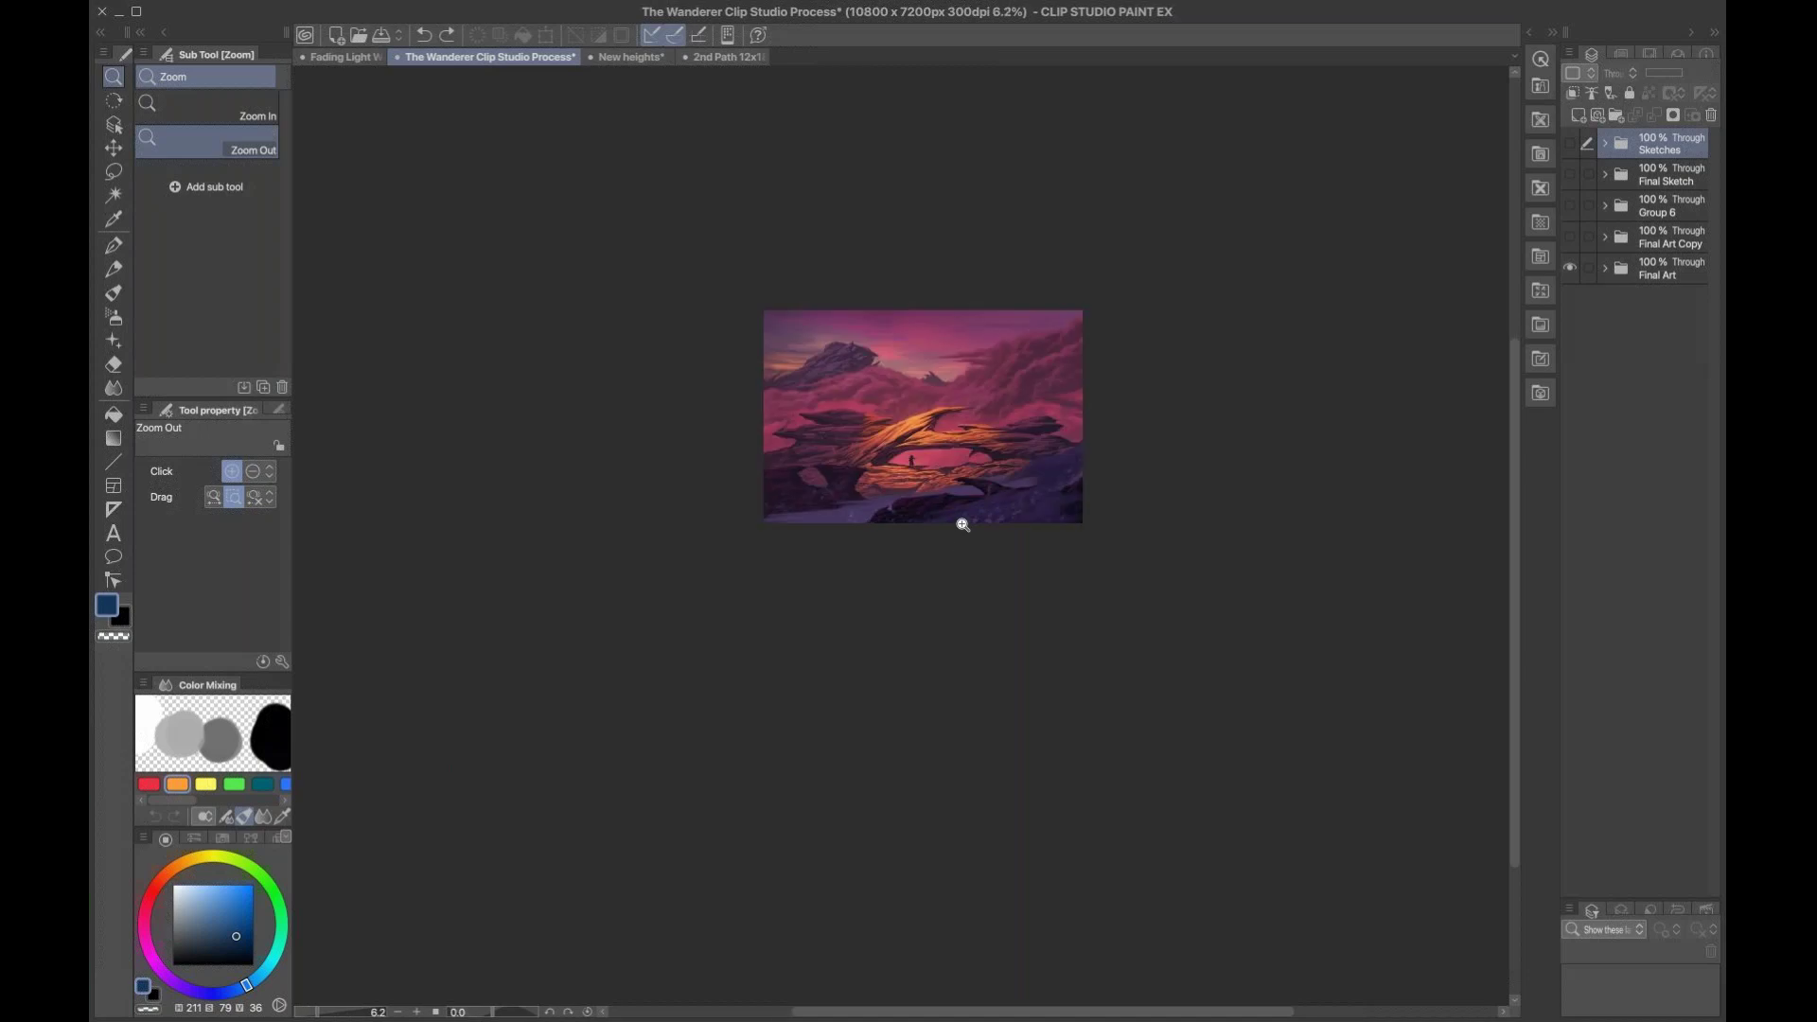
{"action": "scroll", "coordinate": [962, 524], "scroll_direction": "up", "scroll_amount": 2}
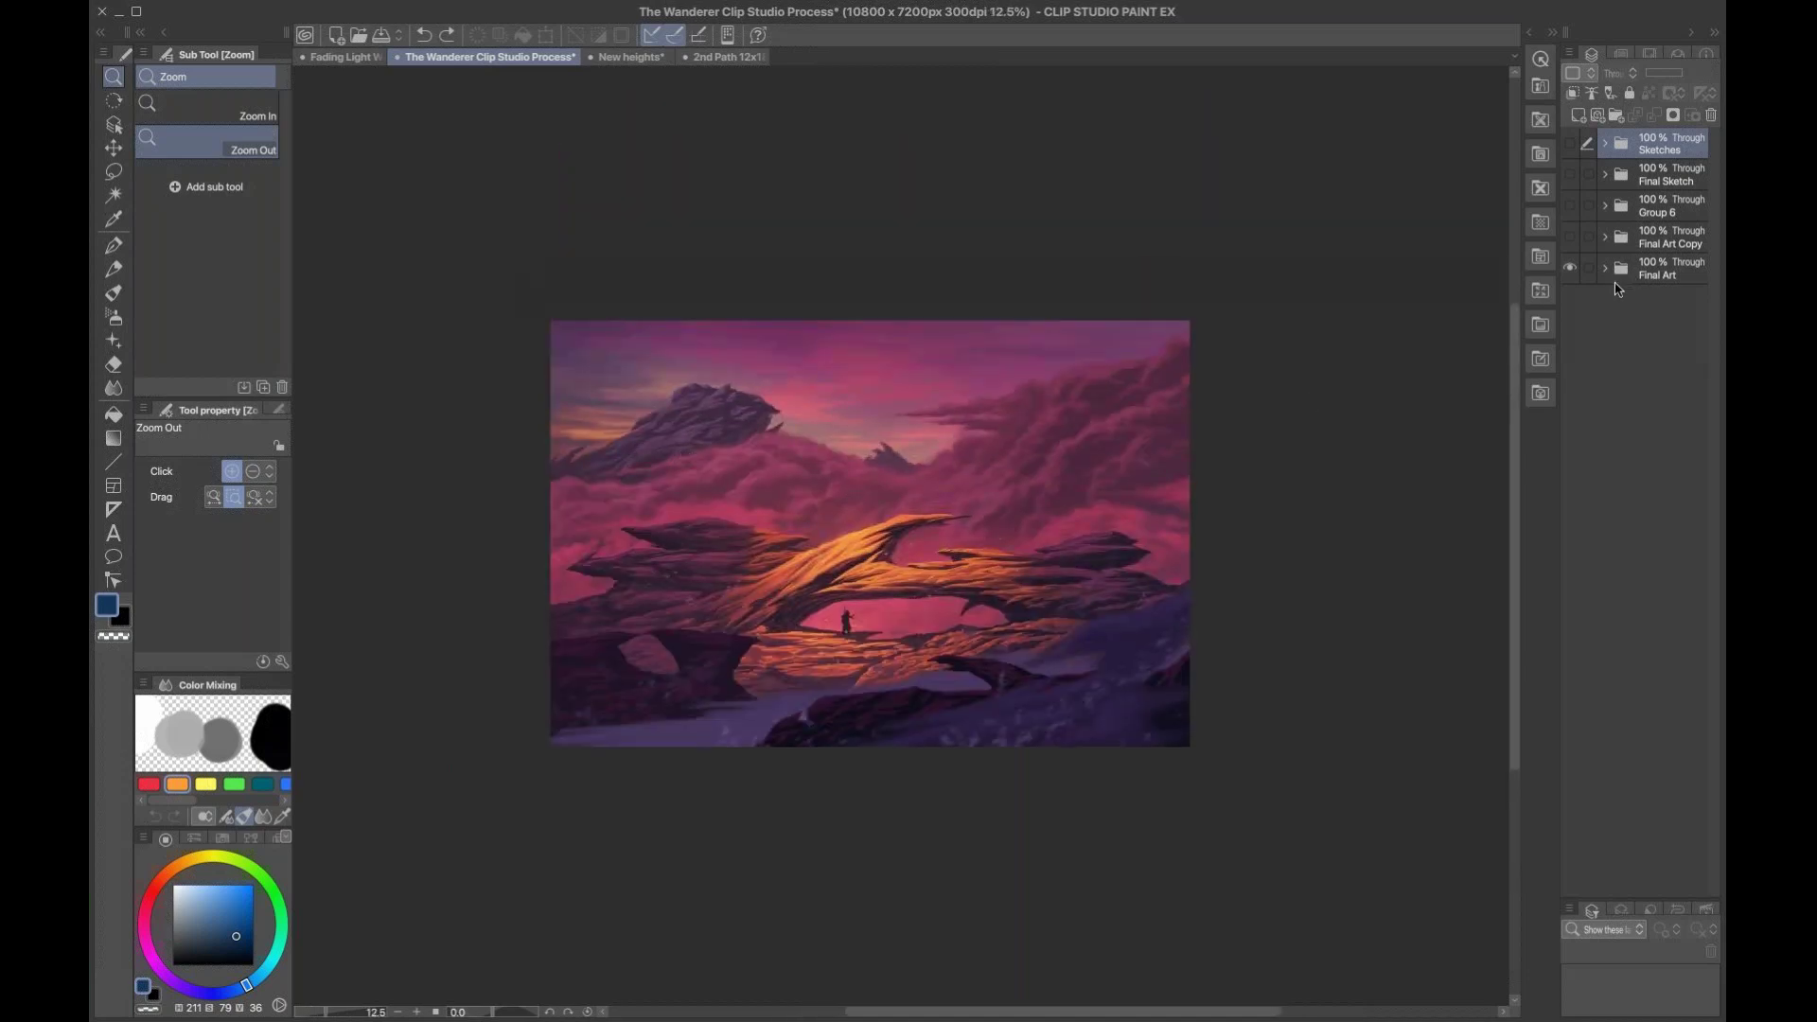
{"action": "left_click", "coordinate": [1605, 271]}
{"action": "left_click", "coordinate": [1569, 301]}
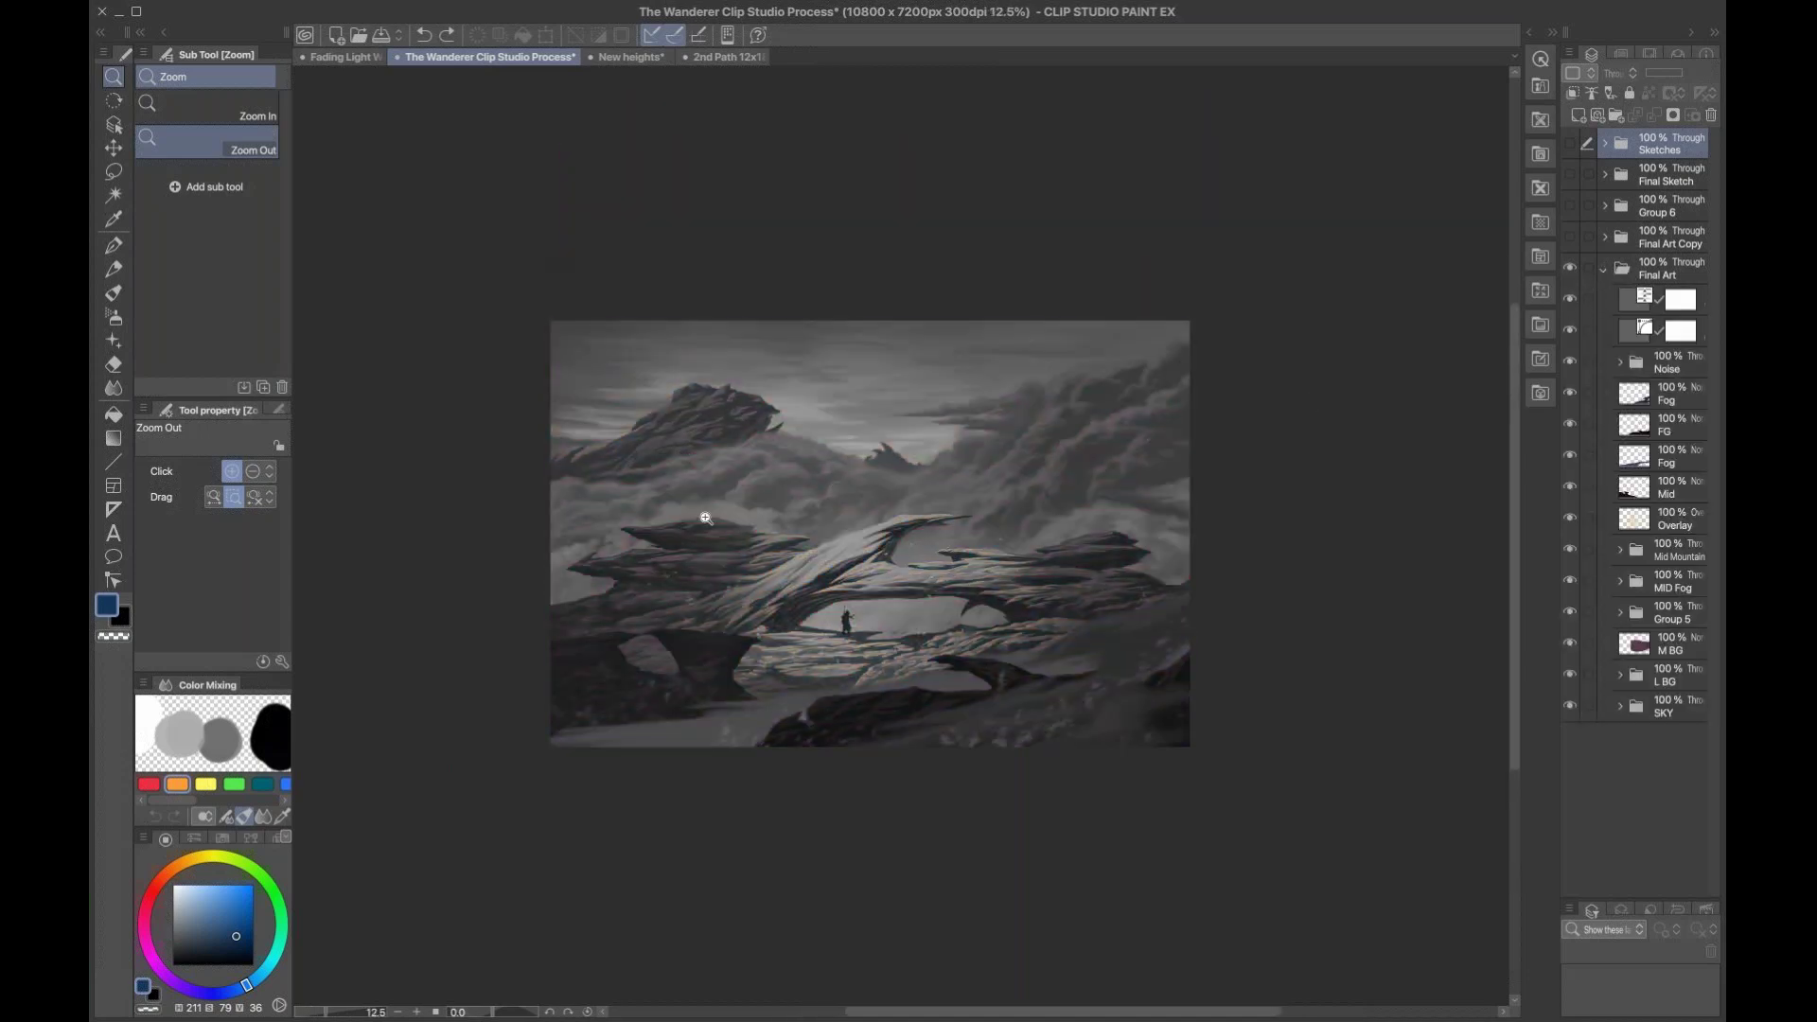
Step: Examine the greyscale values of the rock arch around the figure and the layered rock ledges on the painting's left side
{"action": "scroll", "coordinate": [964, 487], "scroll_direction": "down", "scroll_amount": 1}
{"action": "scroll", "coordinate": [967, 521], "scroll_direction": "up", "scroll_amount": 4}
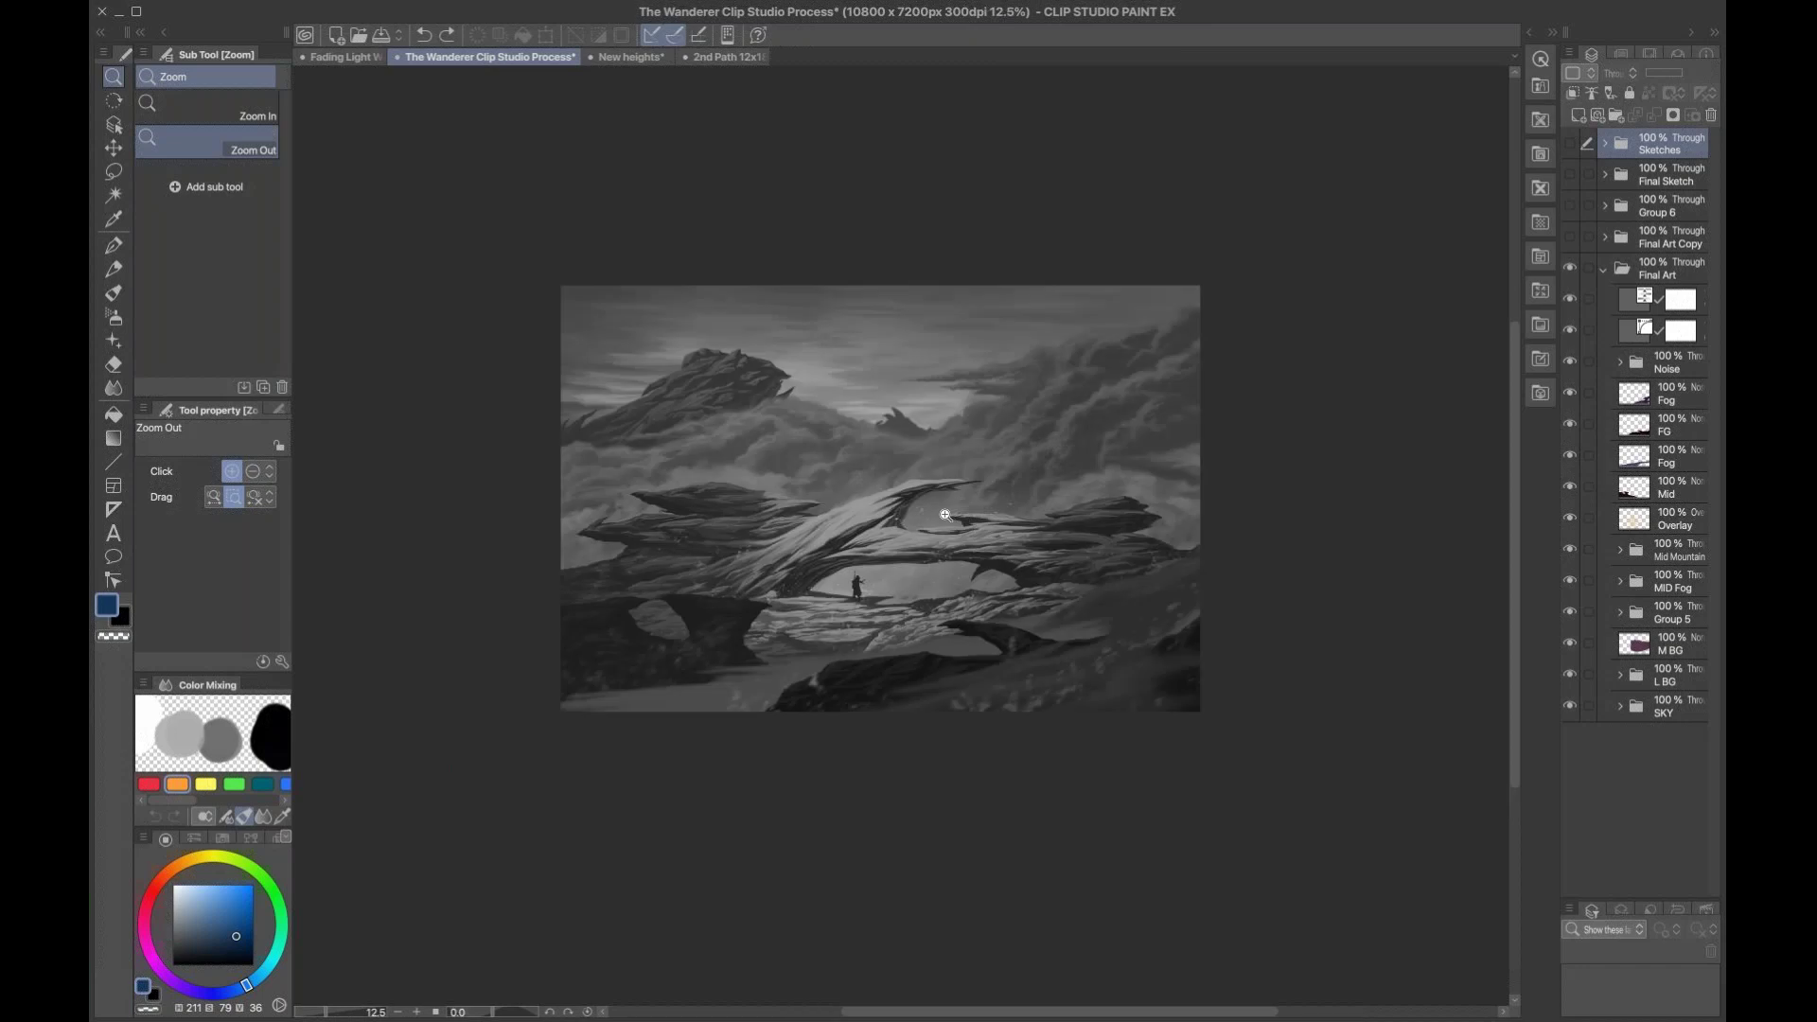
{"action": "left_click_drag", "start_coordinate": [937, 527], "coordinate": [956, 567]}
{"action": "left_click_drag", "start_coordinate": [1232, 530], "coordinate": [1316, 506]}
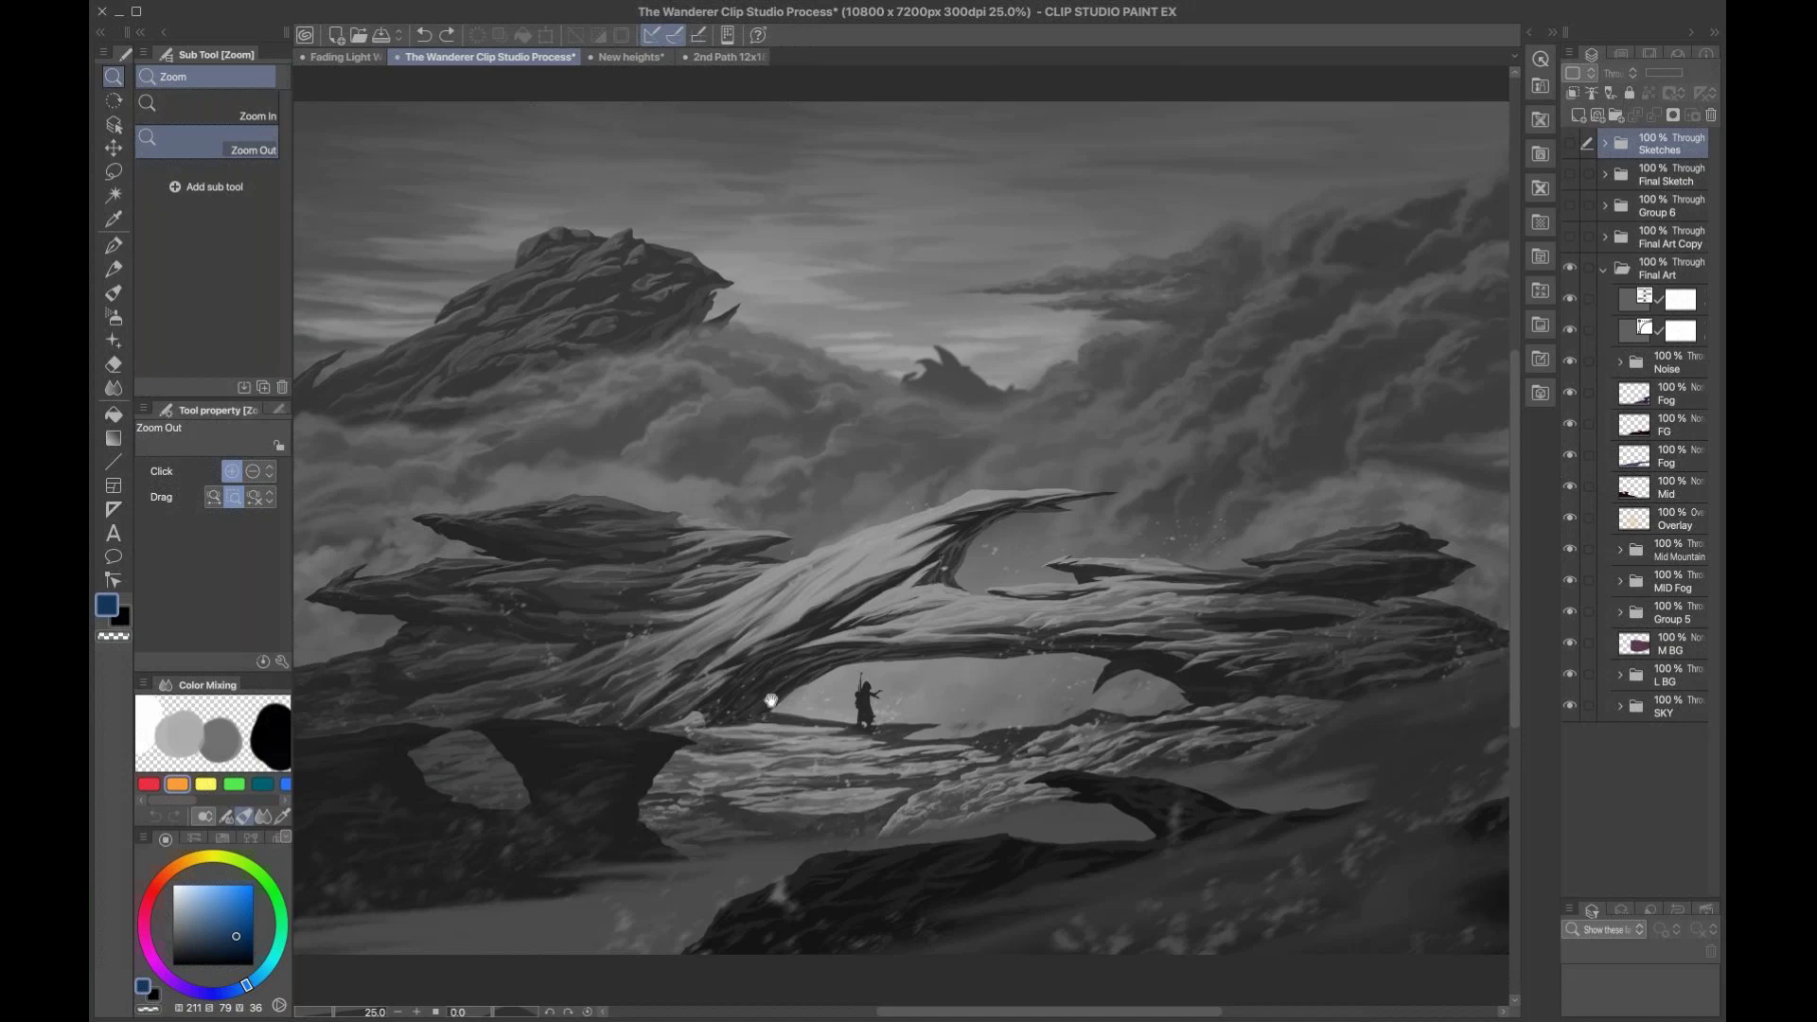
{"action": "left_click_drag", "start_coordinate": [548, 824], "coordinate": [718, 731]}
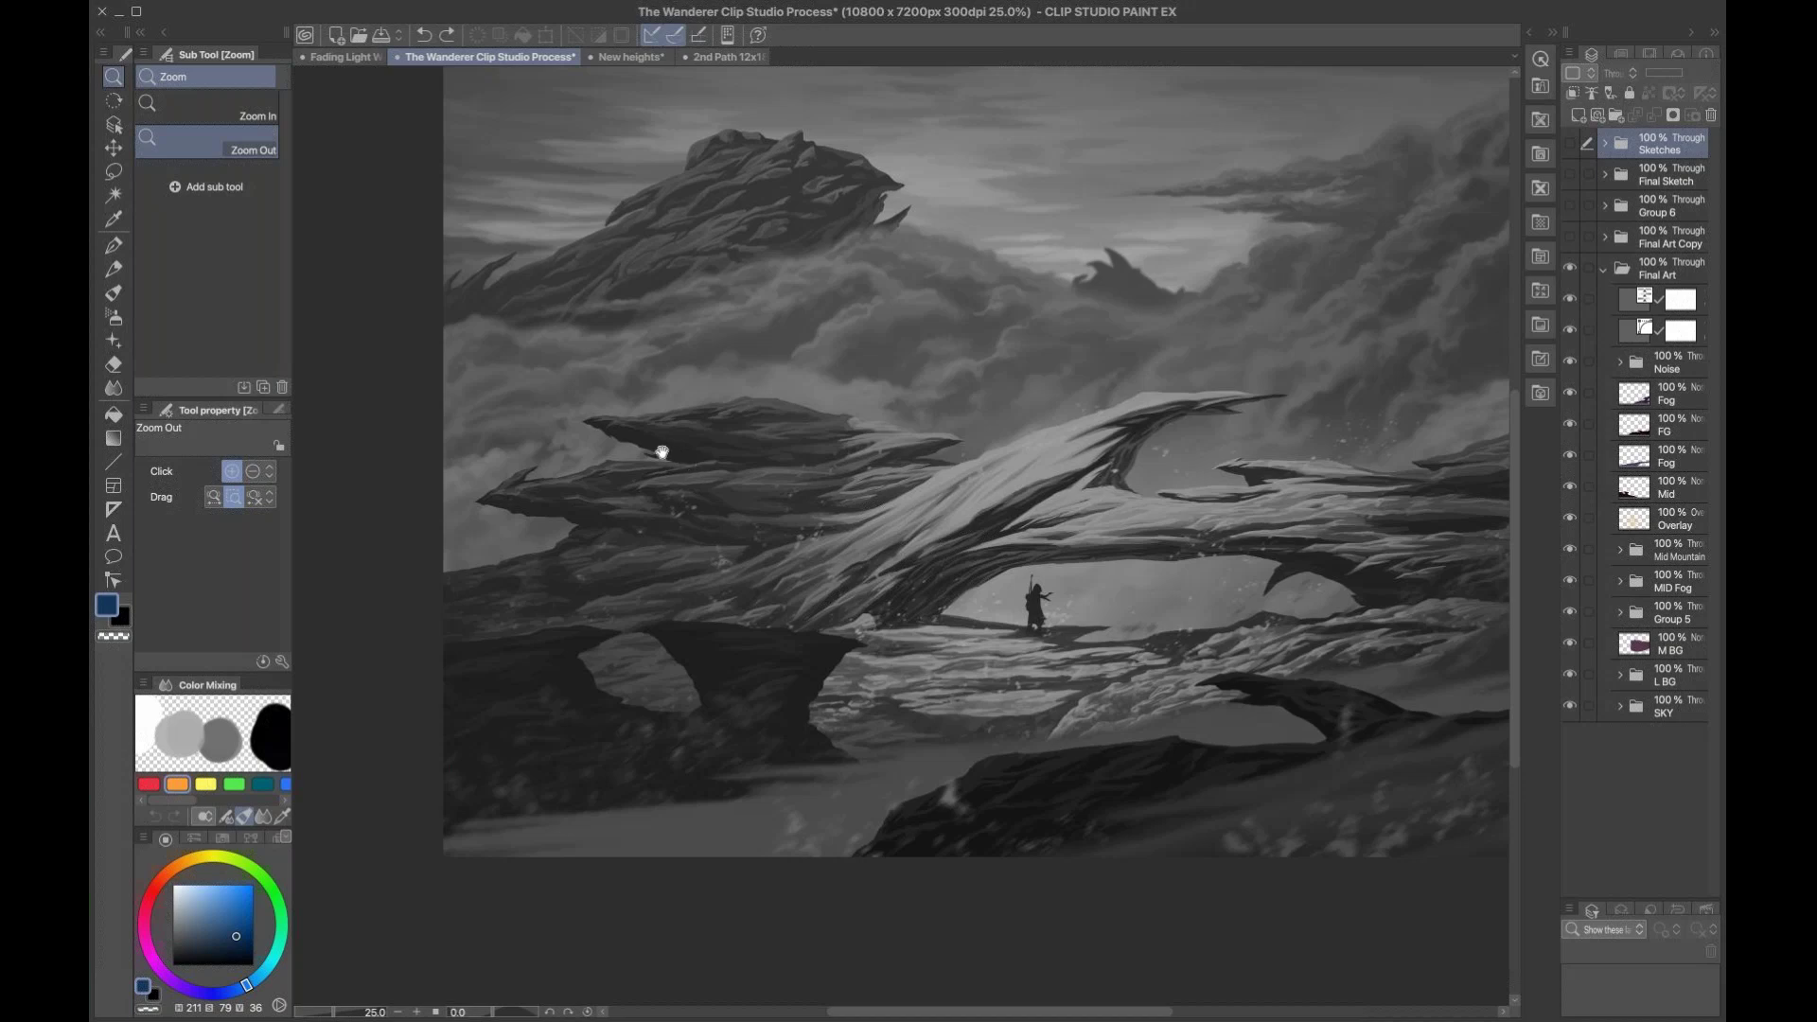
{"action": "left_click_drag", "start_coordinate": [572, 388], "coordinate": [814, 560]}
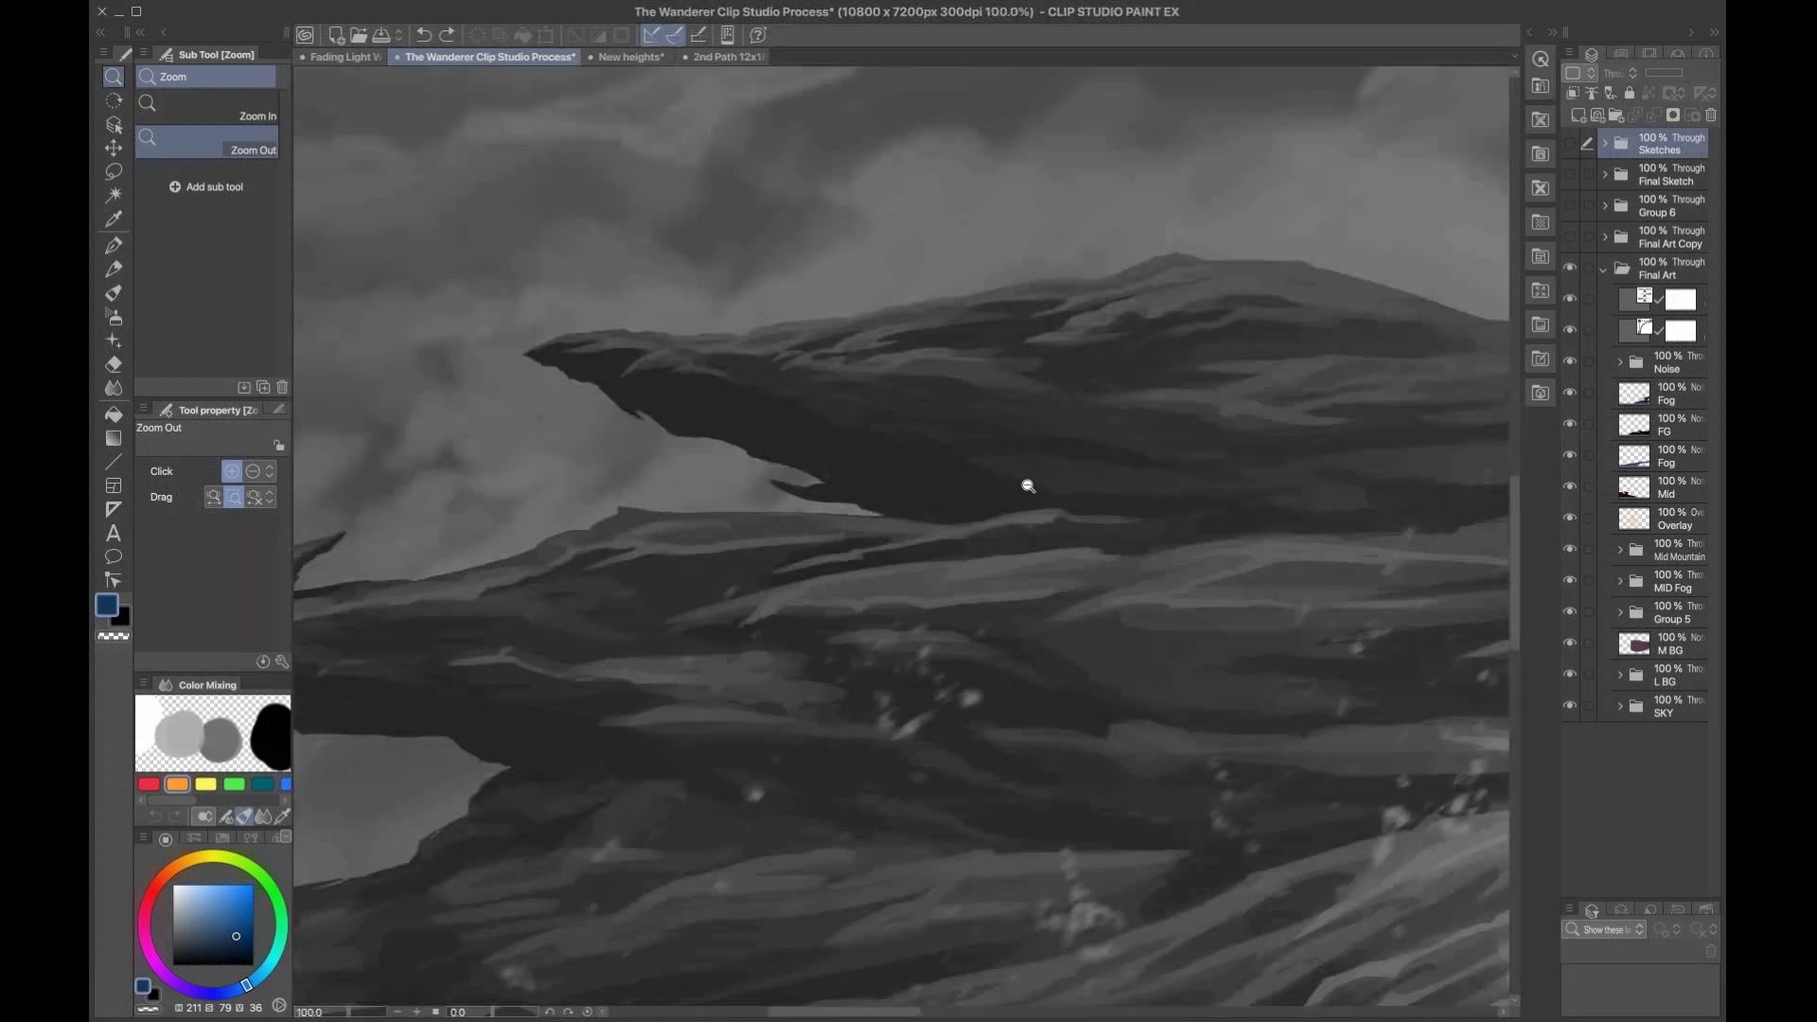
{"action": "left_click", "coordinate": [1022, 486]}
{"action": "left_click", "coordinate": [1024, 486]}
Step: Examine how the dark foreground rocks, lighter midground ledges, background mountain and clouds separate in value across the greyscale painting
{"action": "scroll", "coordinate": [921, 690], "scroll_direction": "down", "scroll_amount": 2}
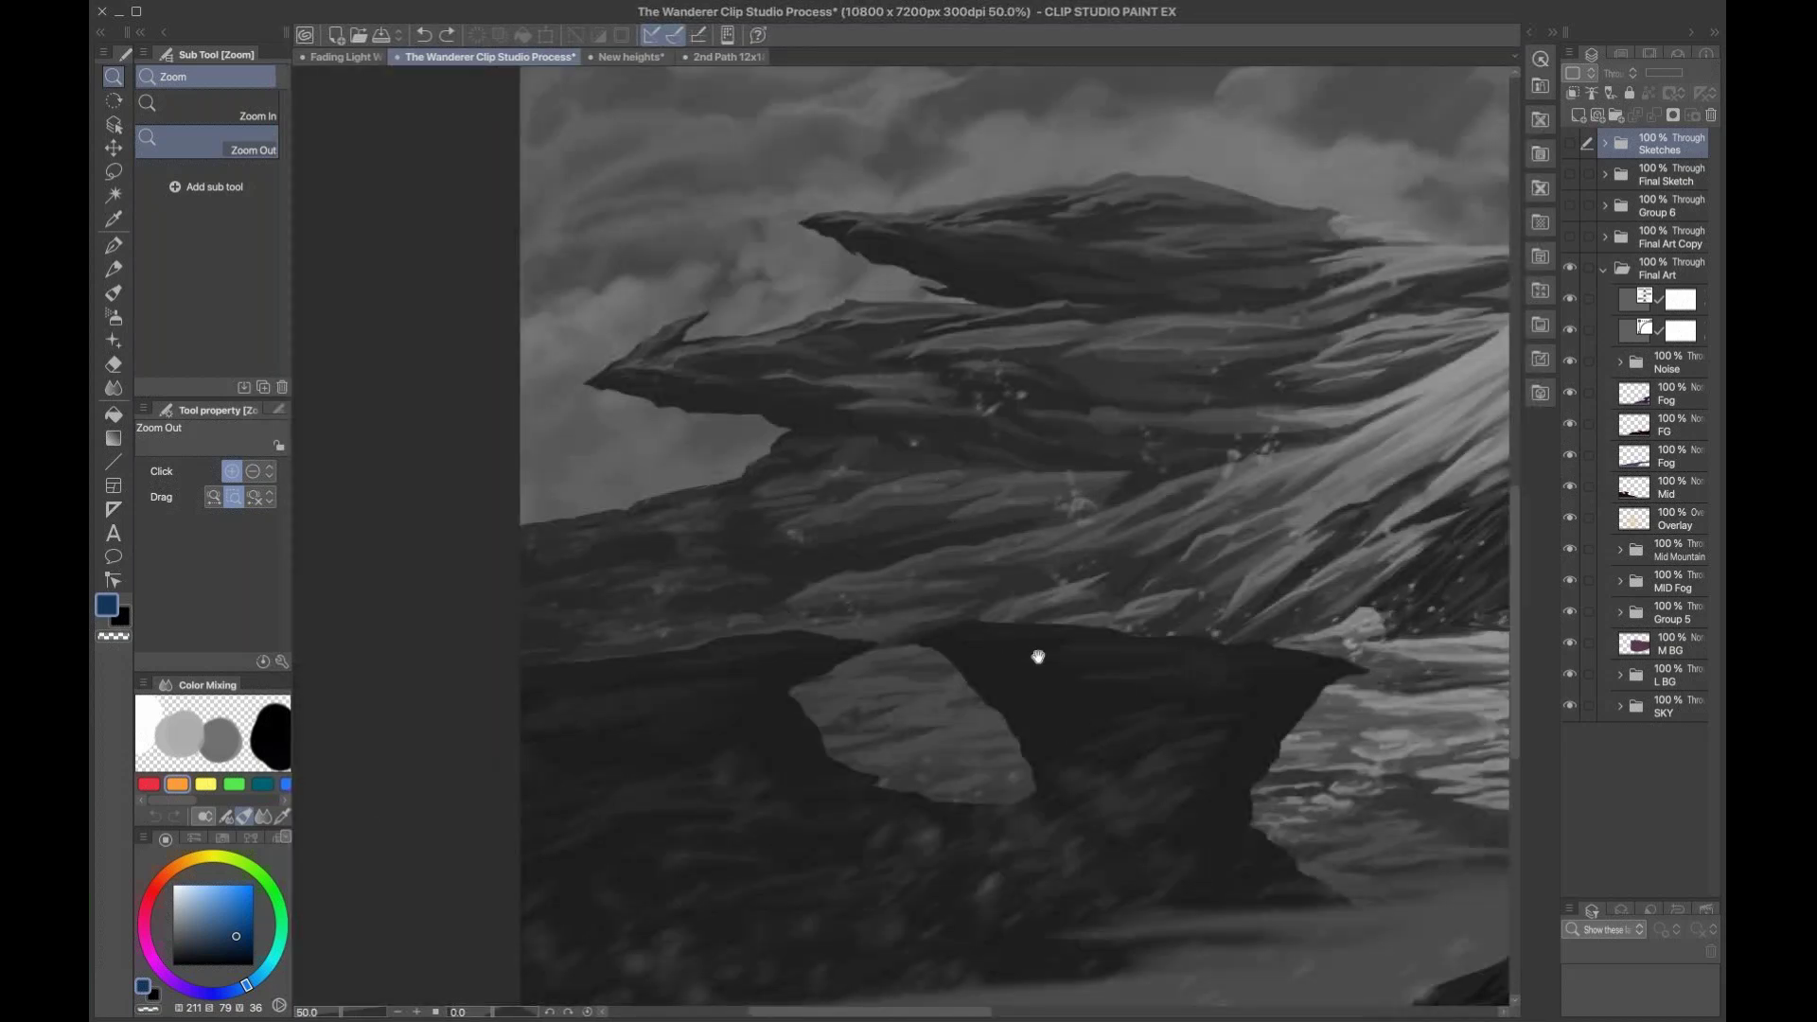
{"action": "left_click_drag", "start_coordinate": [1040, 386], "coordinate": [980, 470]}
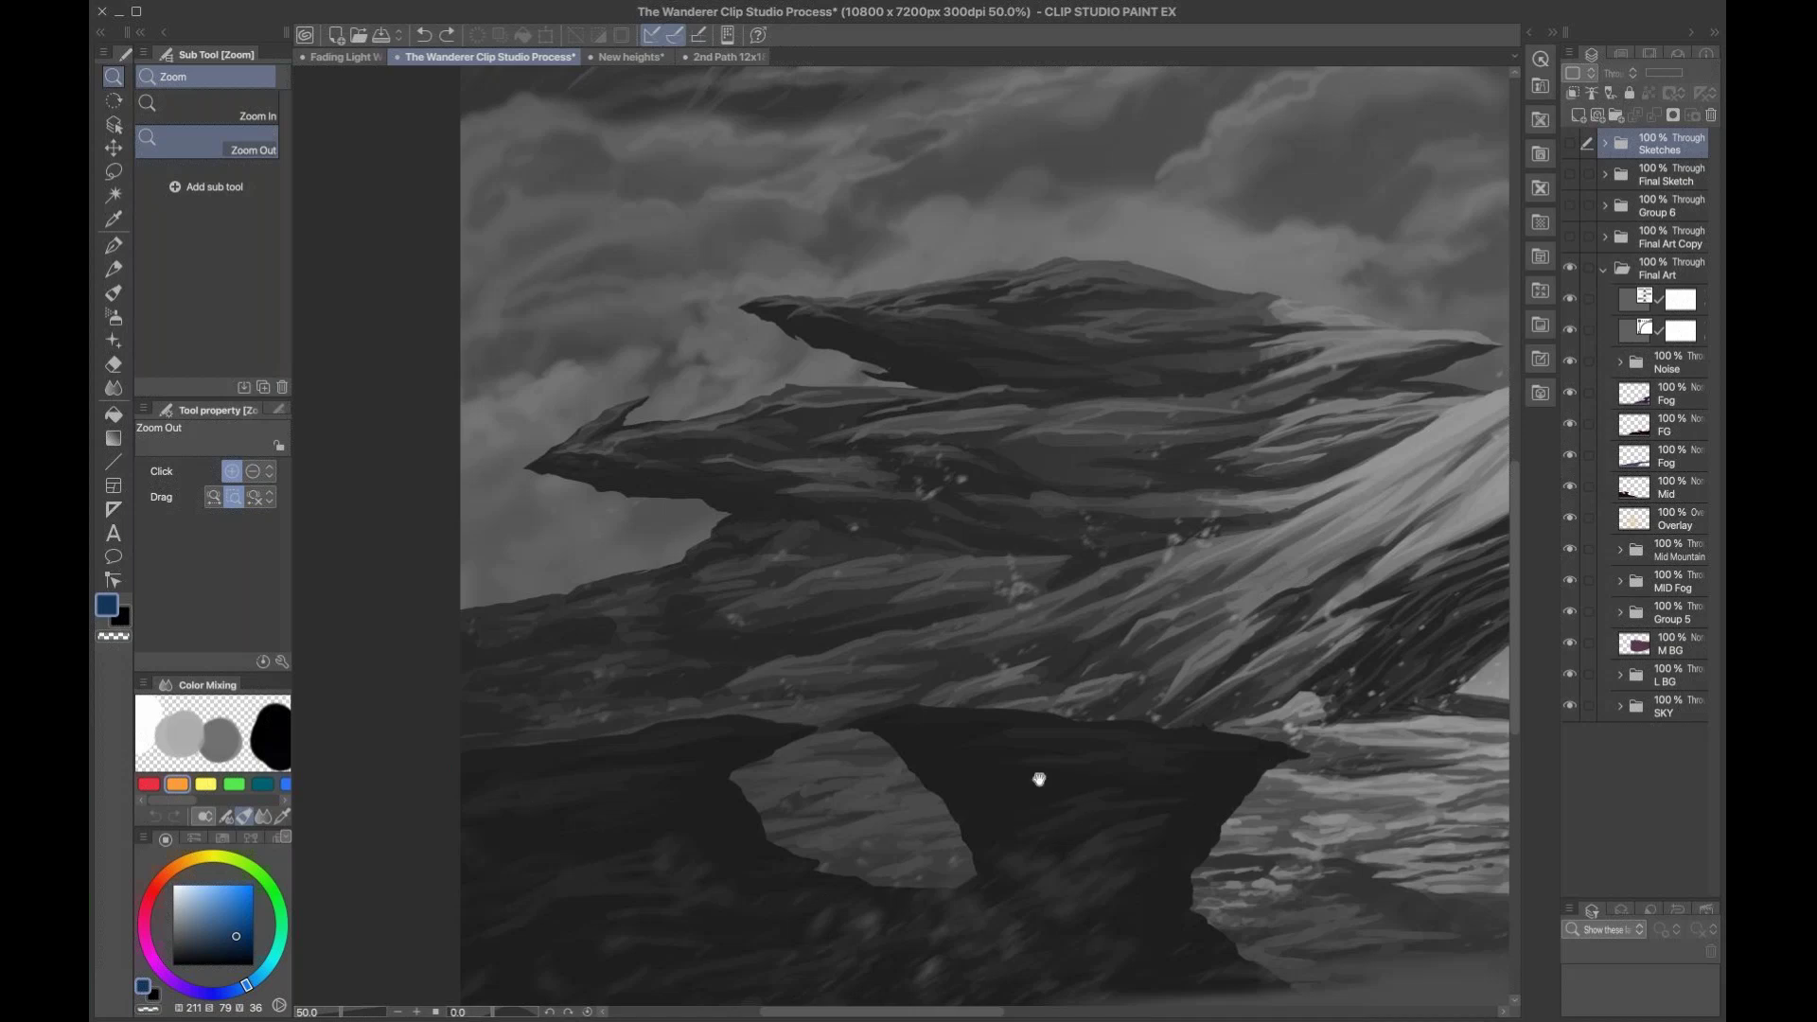
{"action": "left_click_drag", "start_coordinate": [986, 791], "coordinate": [1094, 757]}
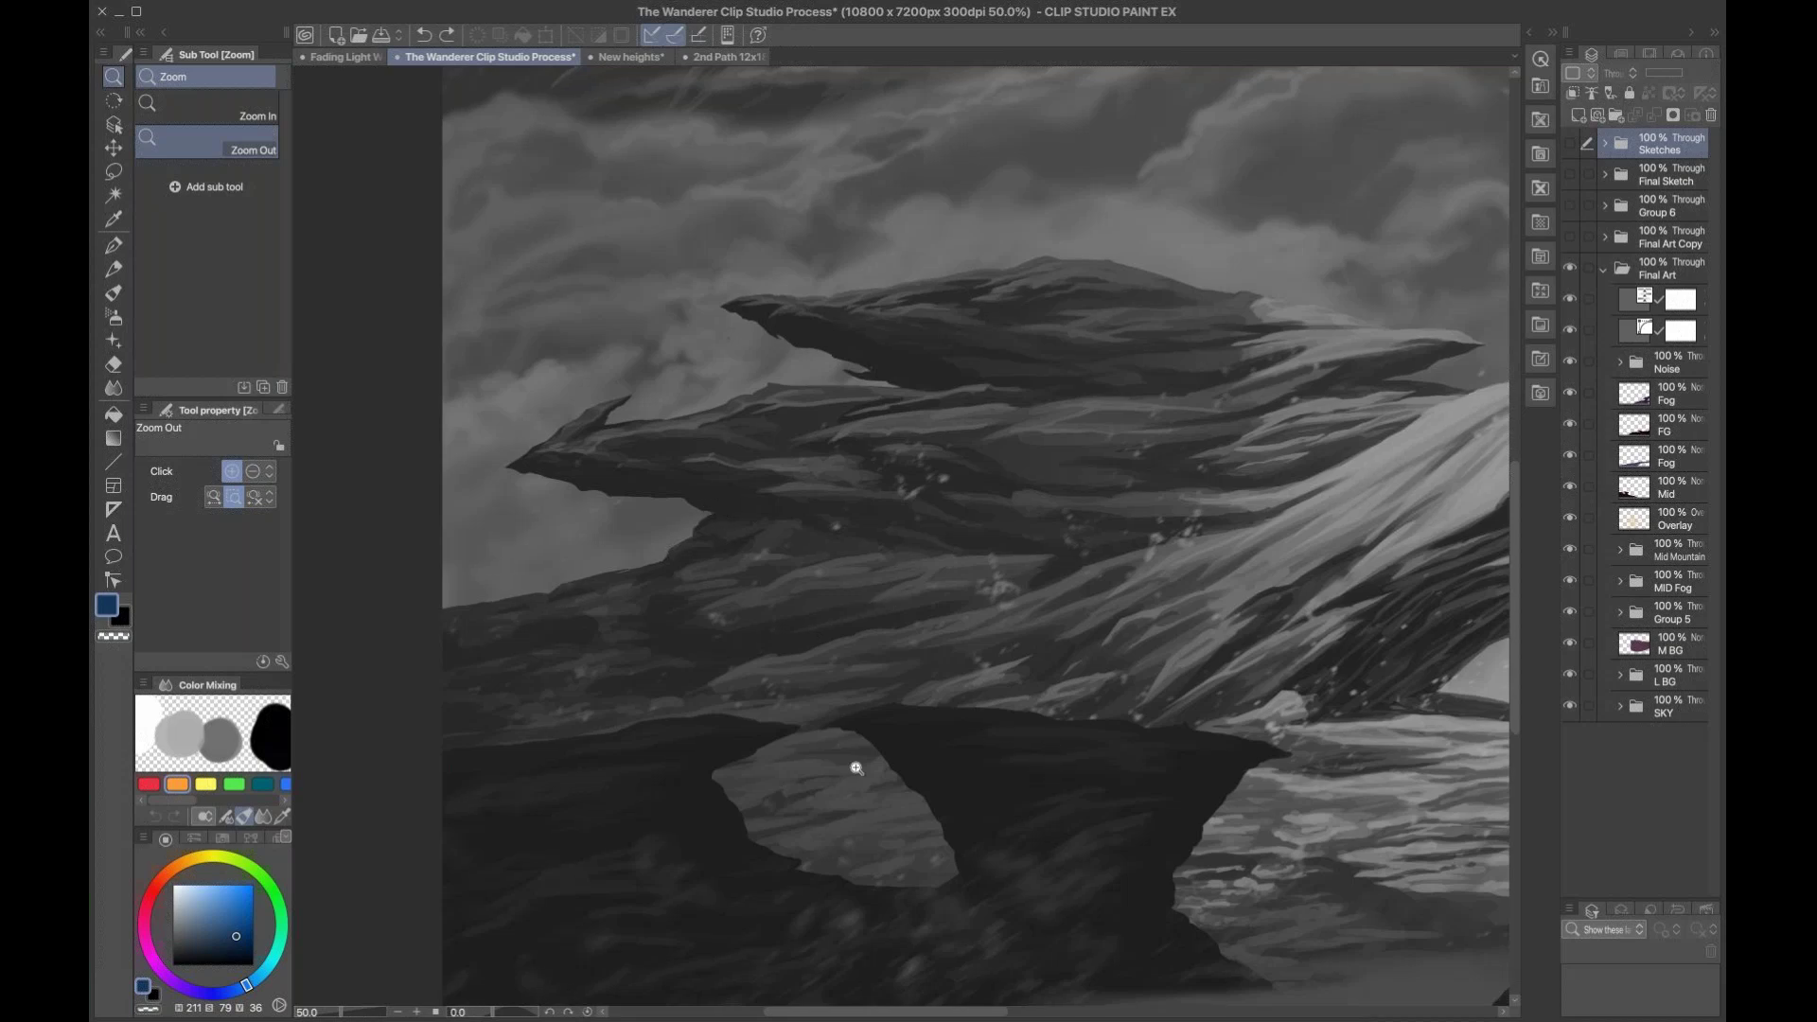
{"action": "left_click_drag", "start_coordinate": [952, 310], "coordinate": [896, 514]}
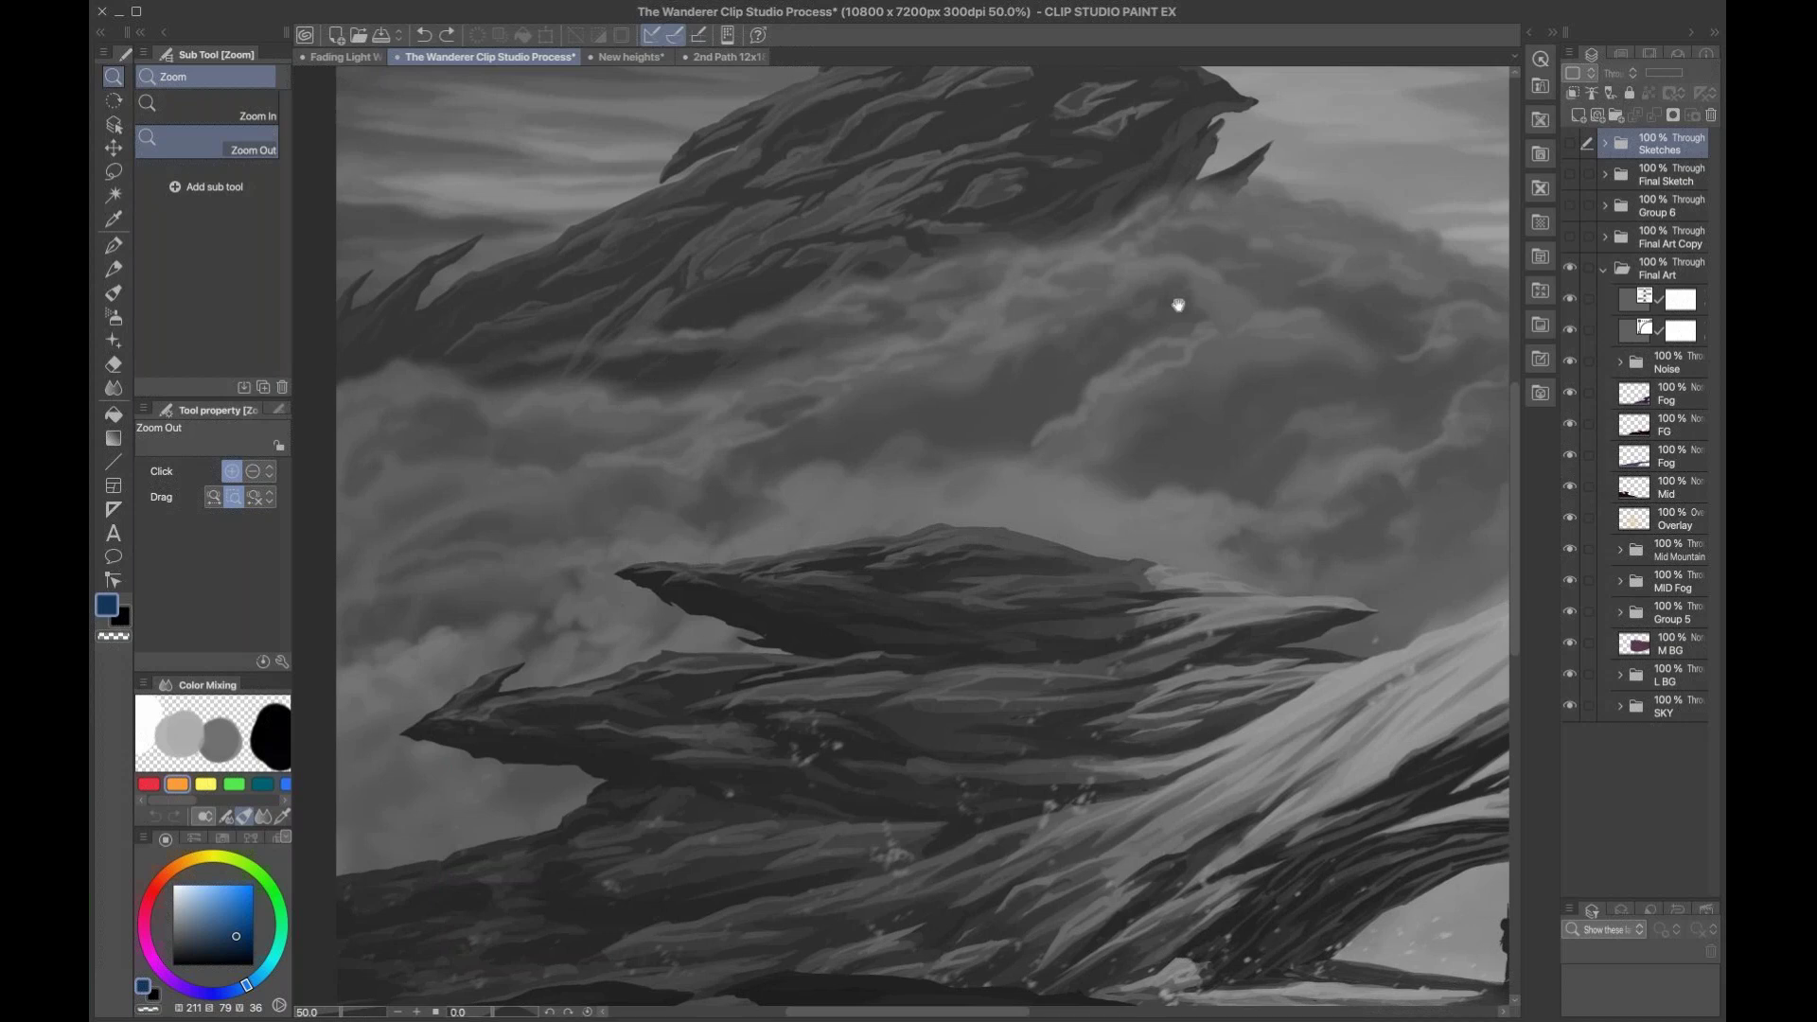
{"action": "left_click_drag", "start_coordinate": [1189, 649], "coordinate": [938, 691]}
{"action": "scroll", "coordinate": [997, 446], "scroll_direction": "down", "scroll_amount": 5}
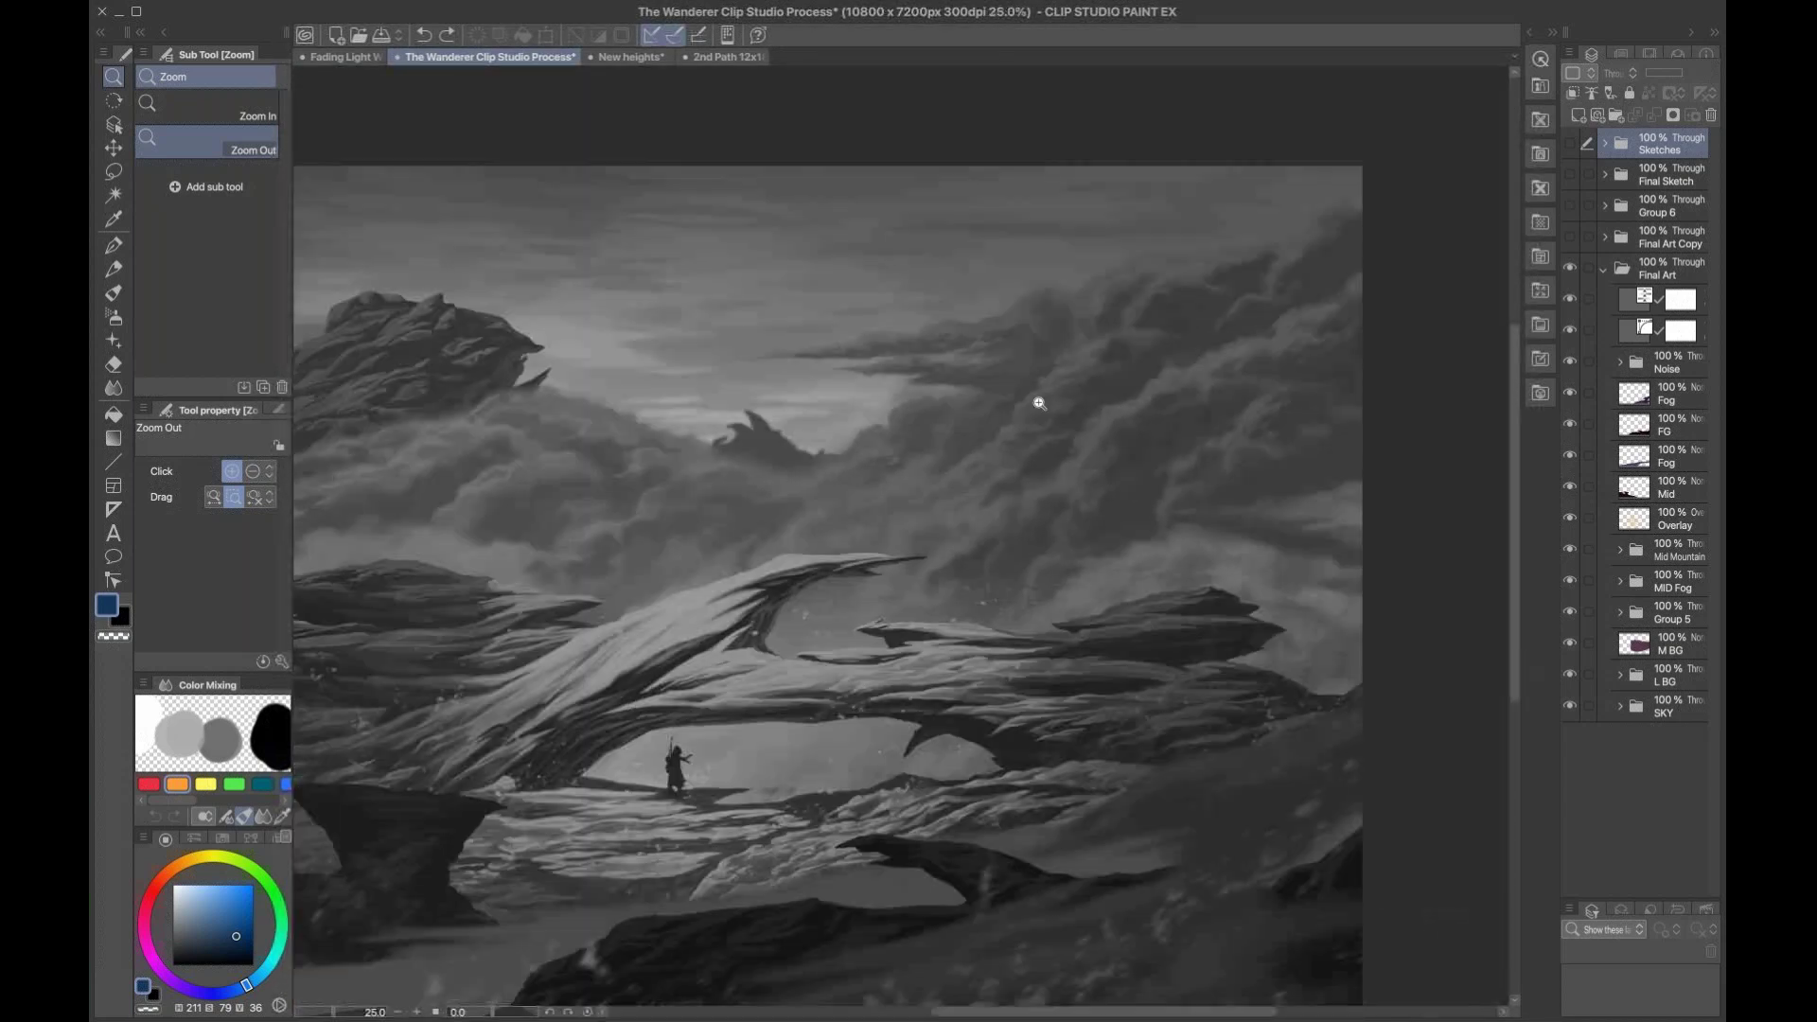
{"action": "left_click_drag", "start_coordinate": [790, 562], "coordinate": [884, 475]}
{"action": "scroll", "coordinate": [1139, 436], "scroll_direction": "down", "scroll_amount": 2}
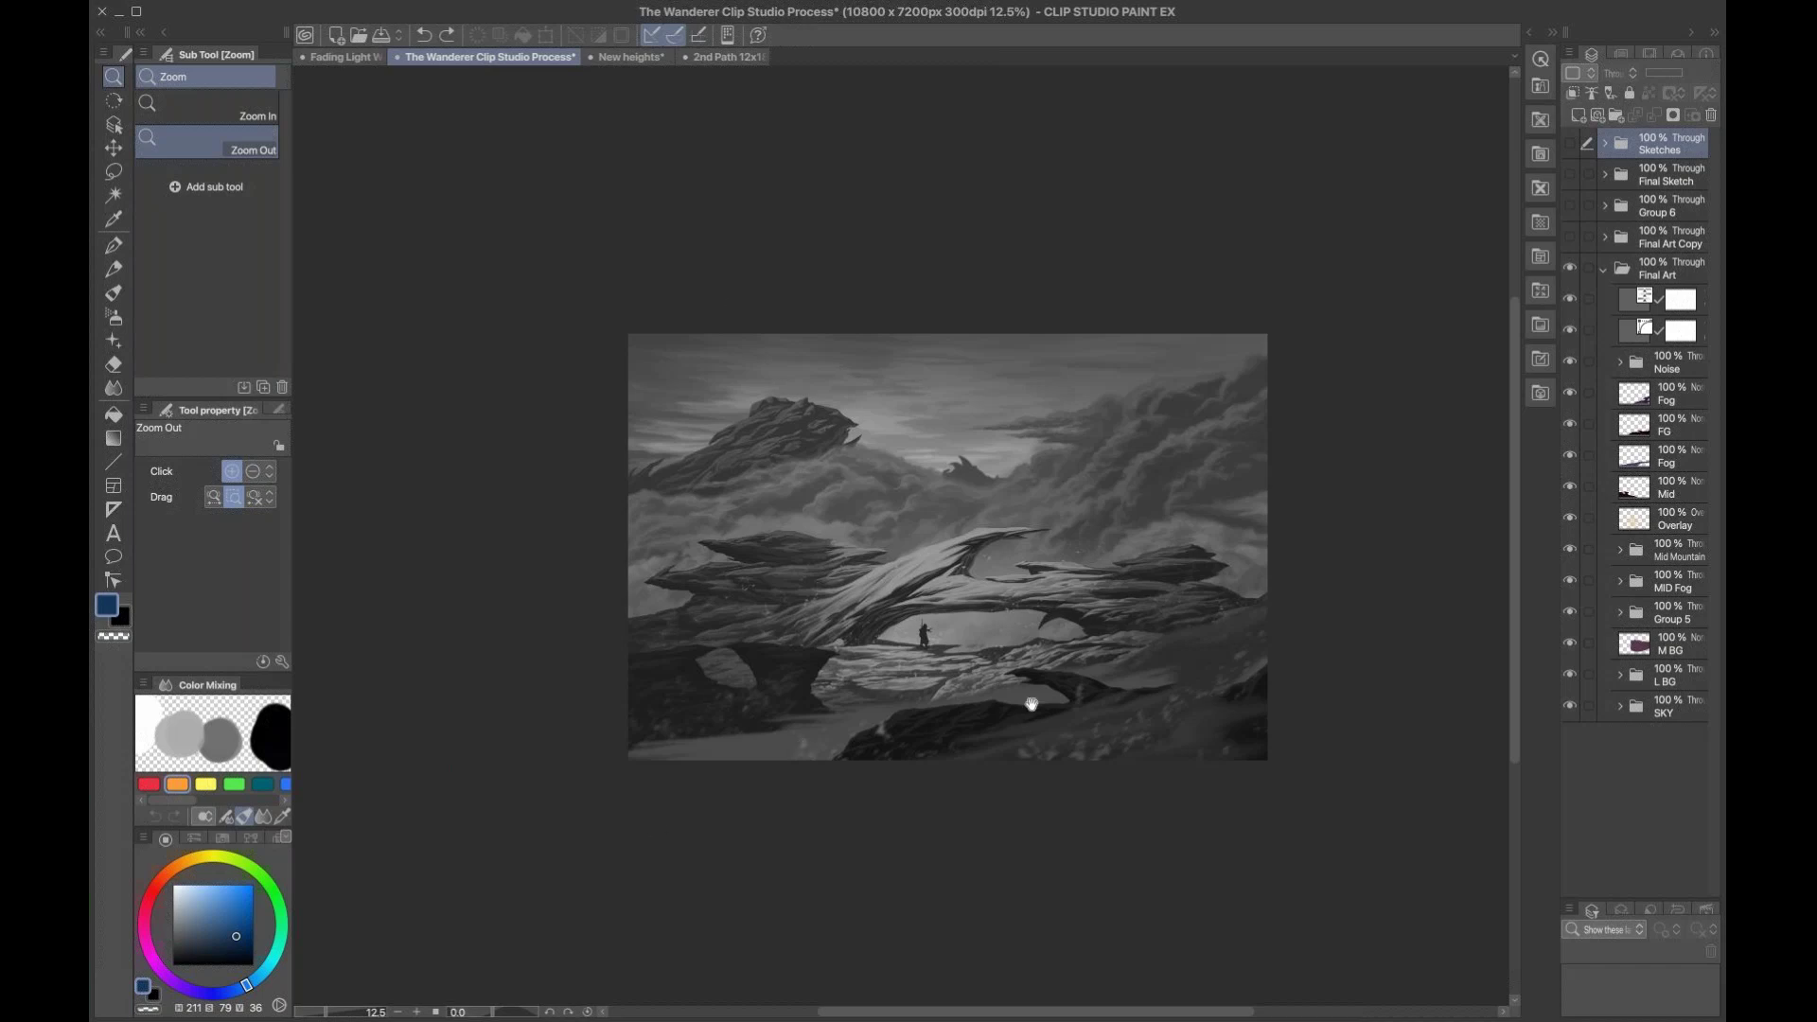
Step: Compare the painting's greyscale and colour versions by repeatedly toggling Final Art's topmost correction layer, leaving that layer hidden
{"action": "left_click", "coordinate": [987, 534]}
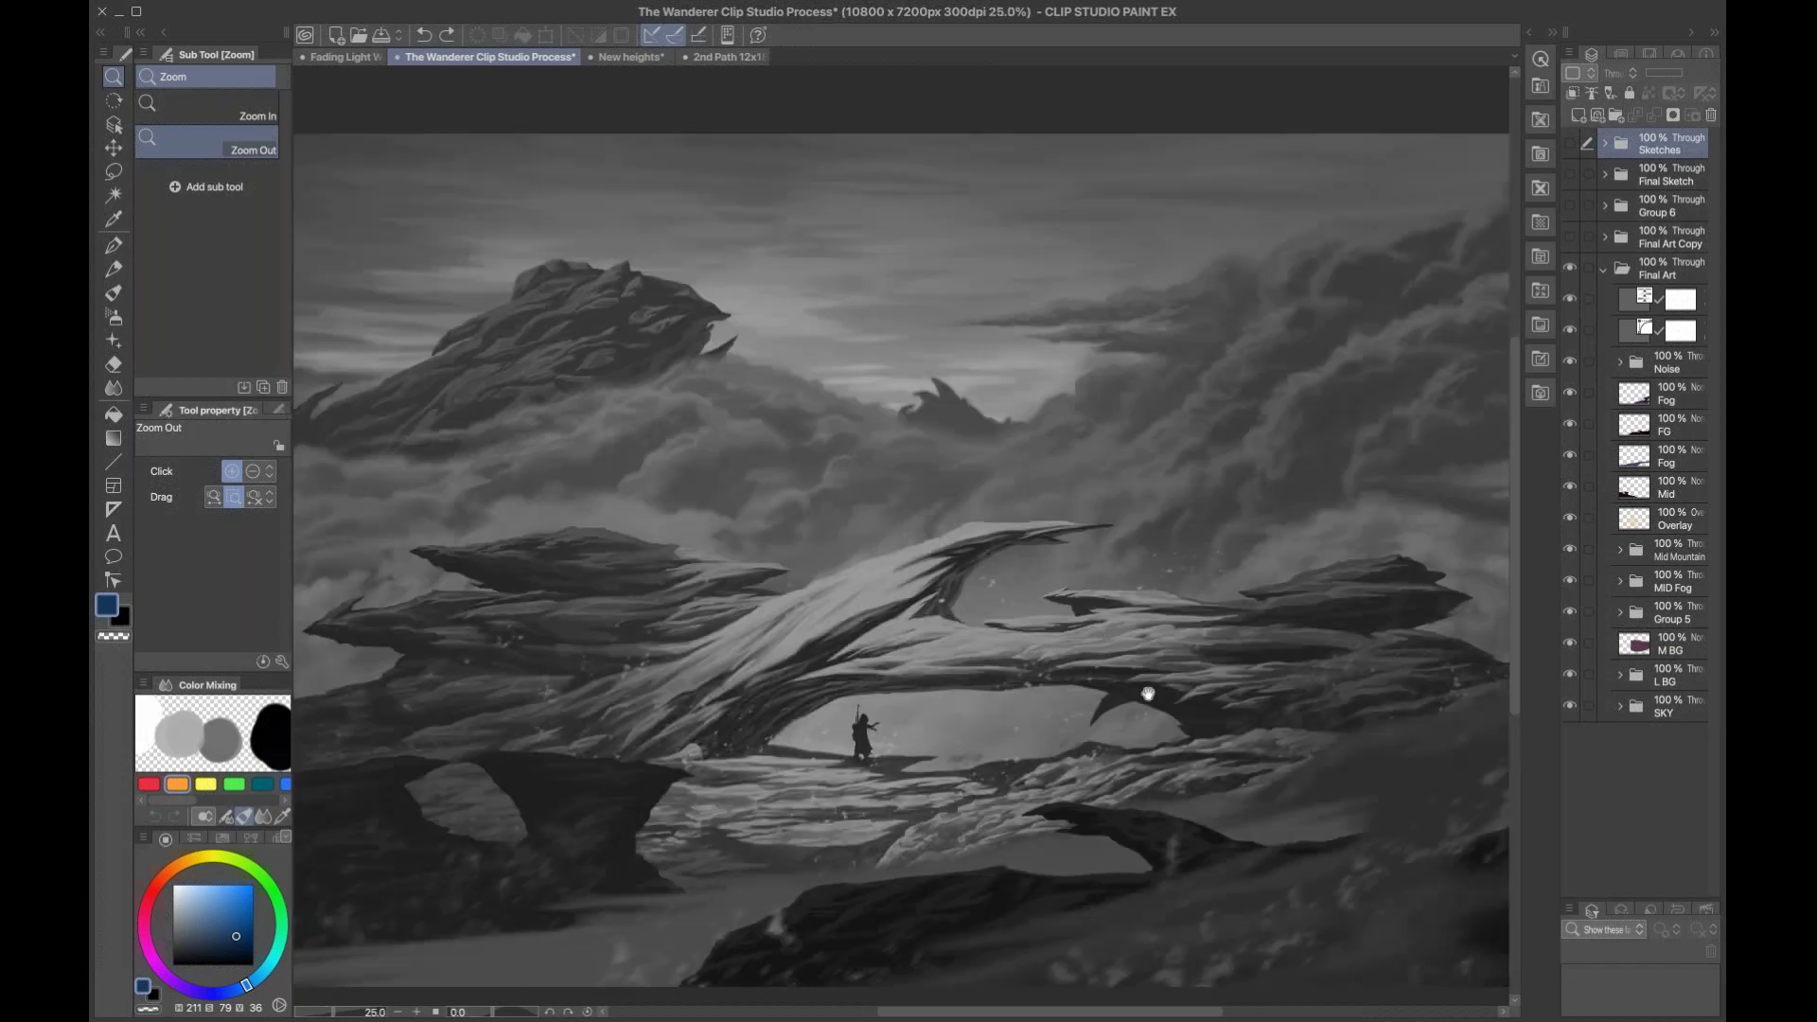
{"action": "left_click_drag", "start_coordinate": [1148, 693], "coordinate": [1094, 604]}
{"action": "left_click_drag", "start_coordinate": [847, 625], "coordinate": [960, 613]}
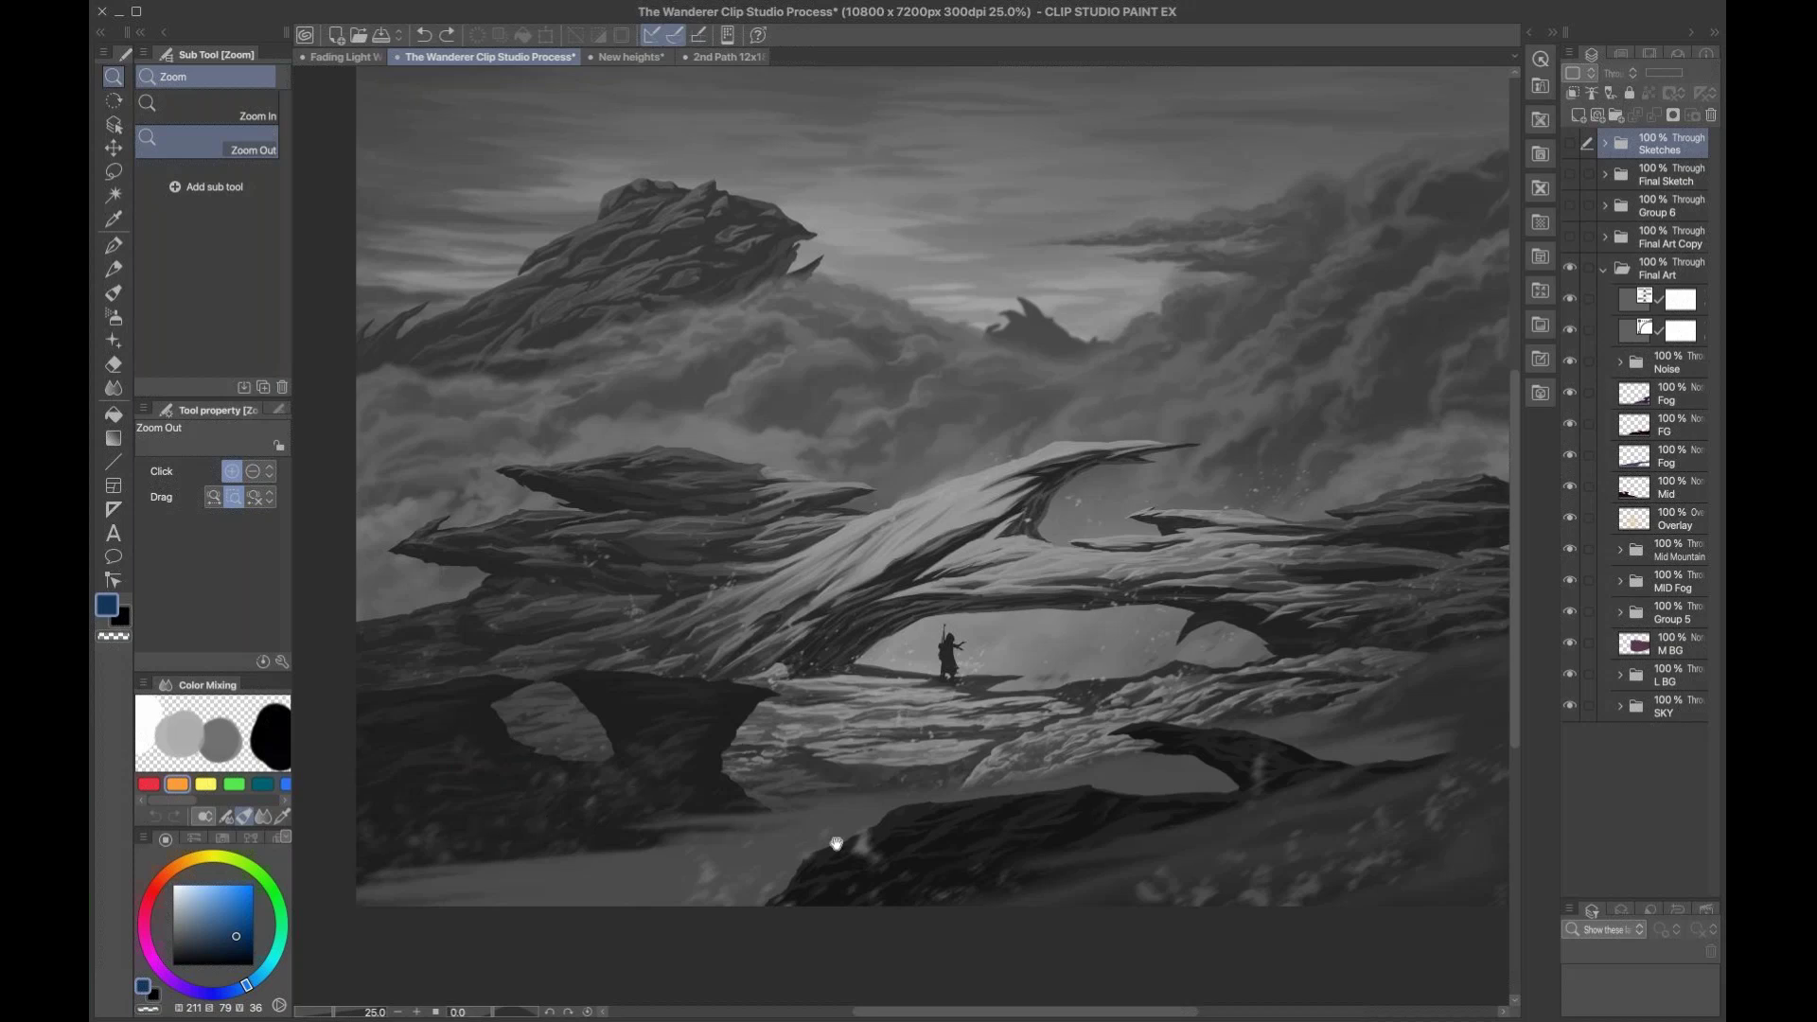
{"action": "left_click_drag", "start_coordinate": [1392, 508], "coordinate": [1384, 536]}
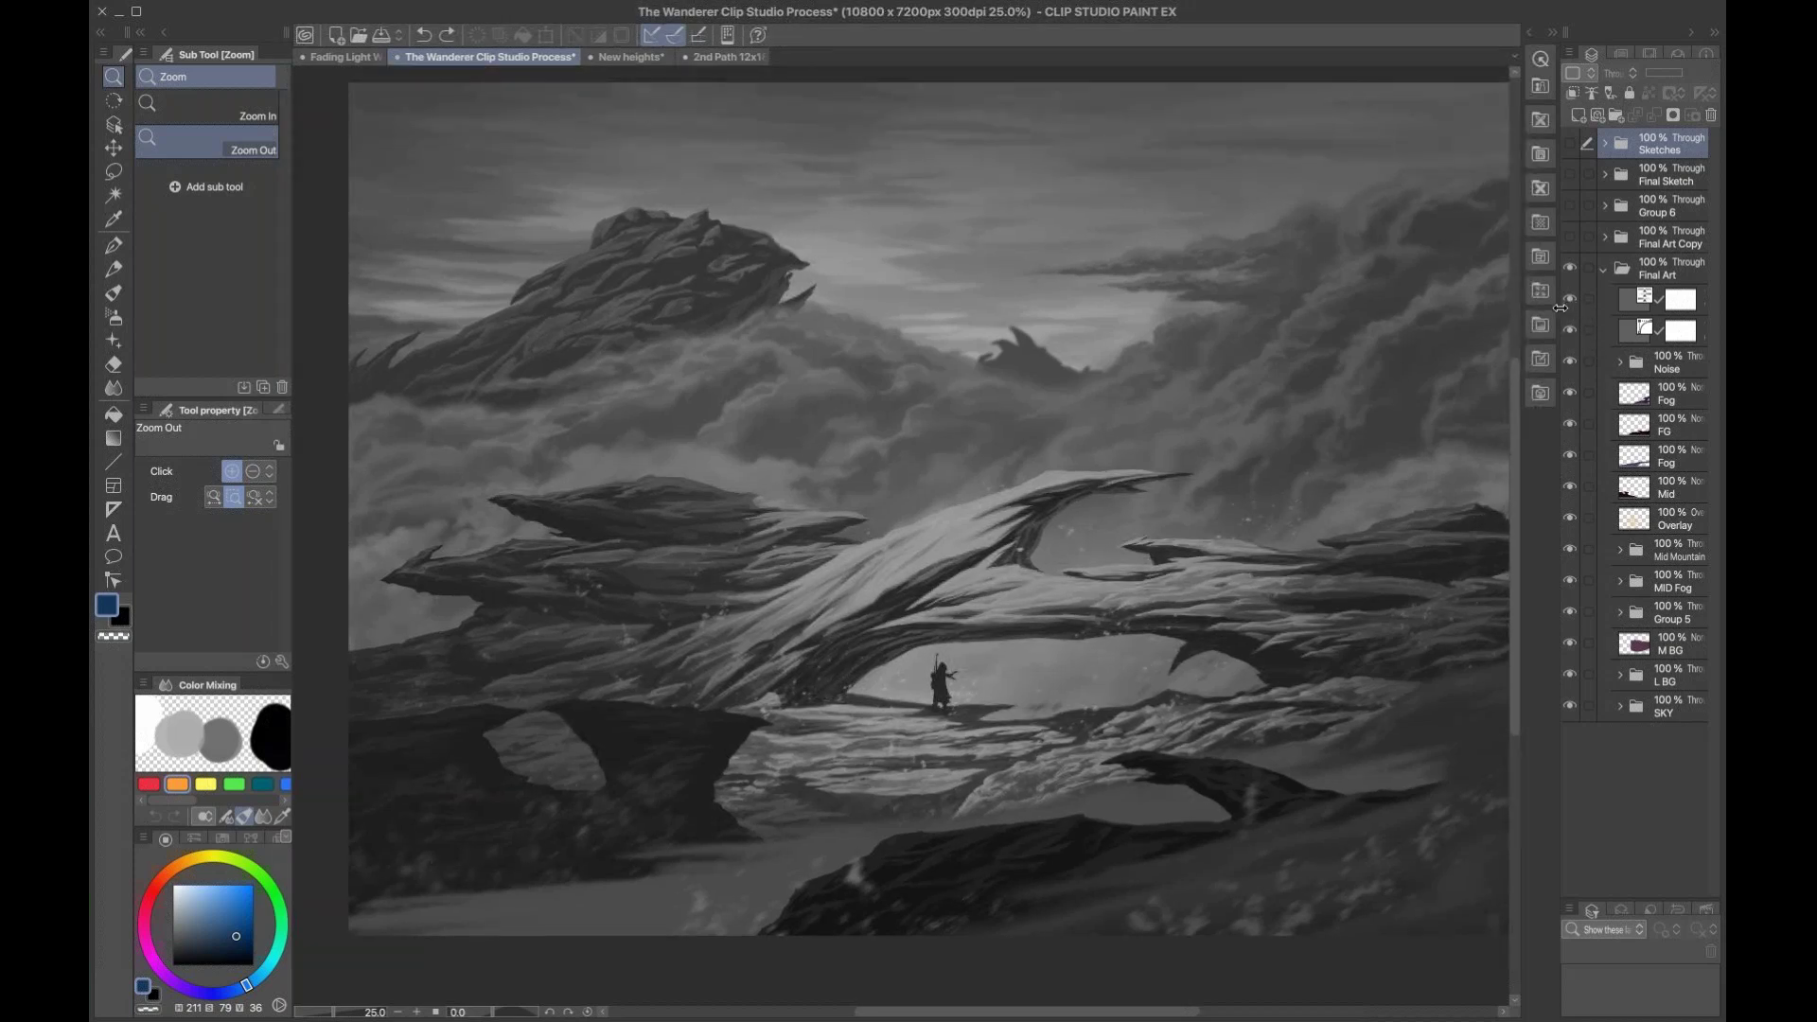
{"action": "left_click", "coordinate": [1569, 299]}
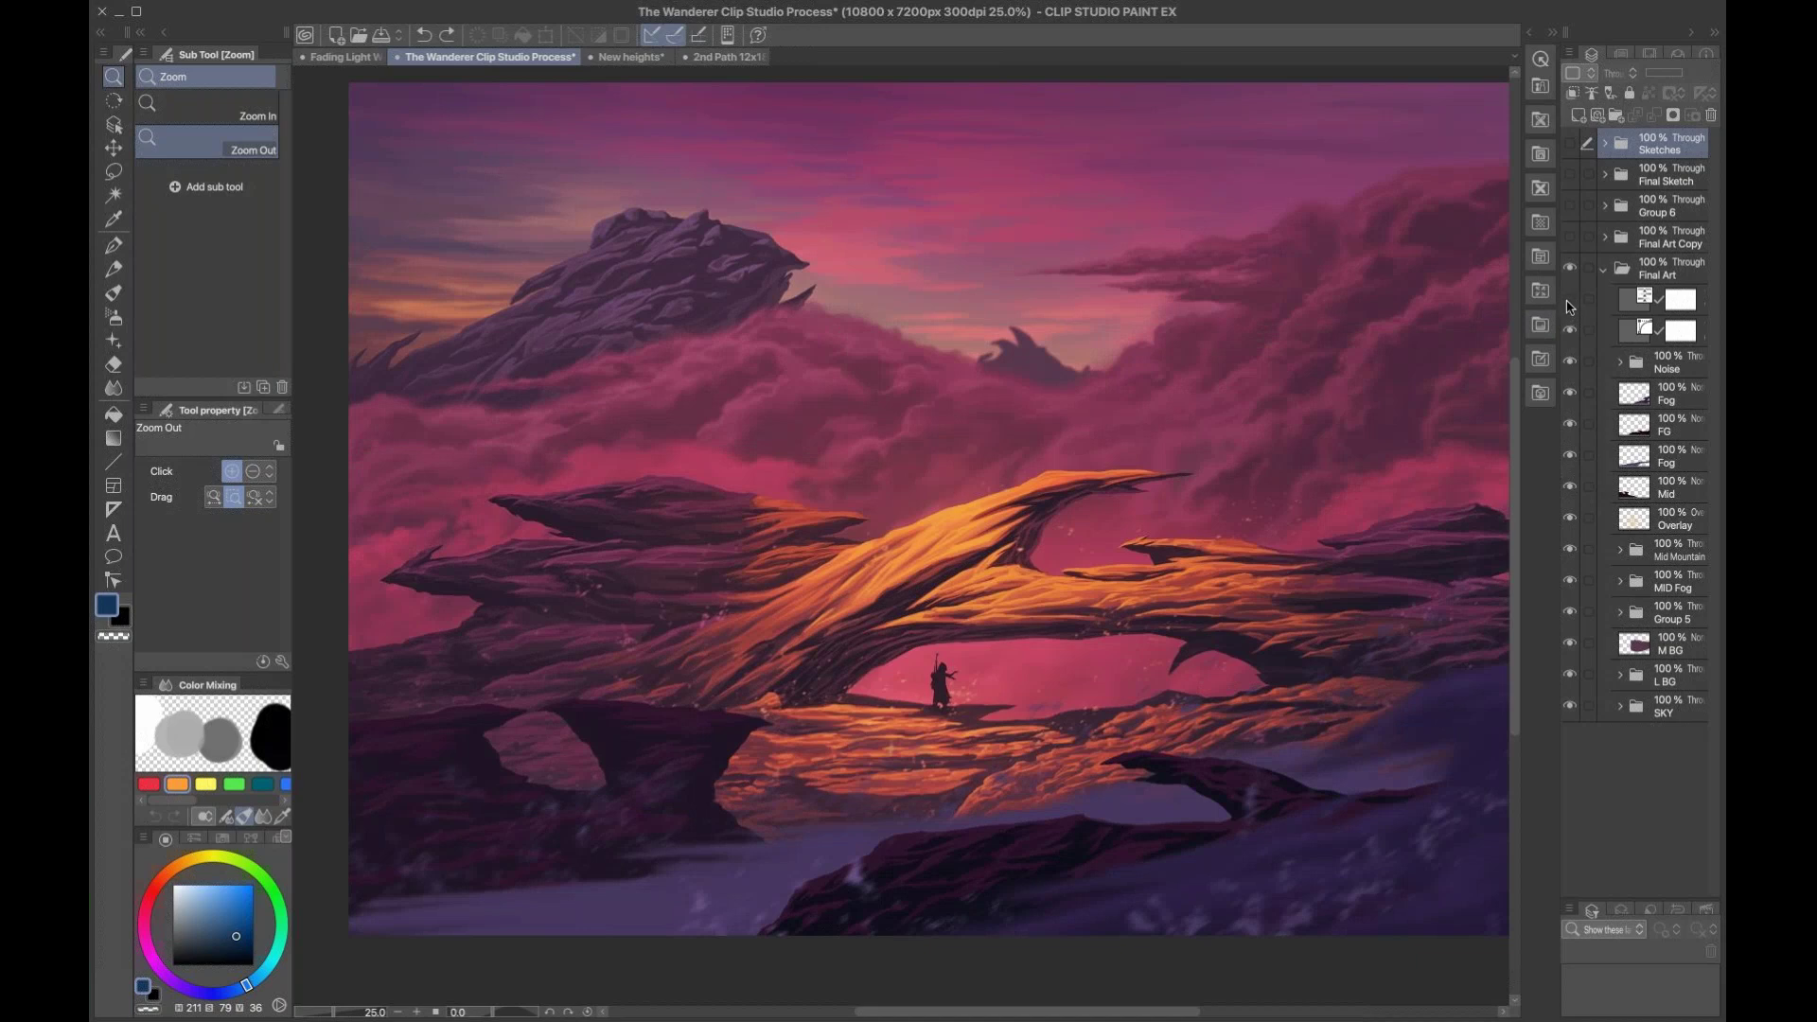
{"action": "left_click", "coordinate": [1571, 301]}
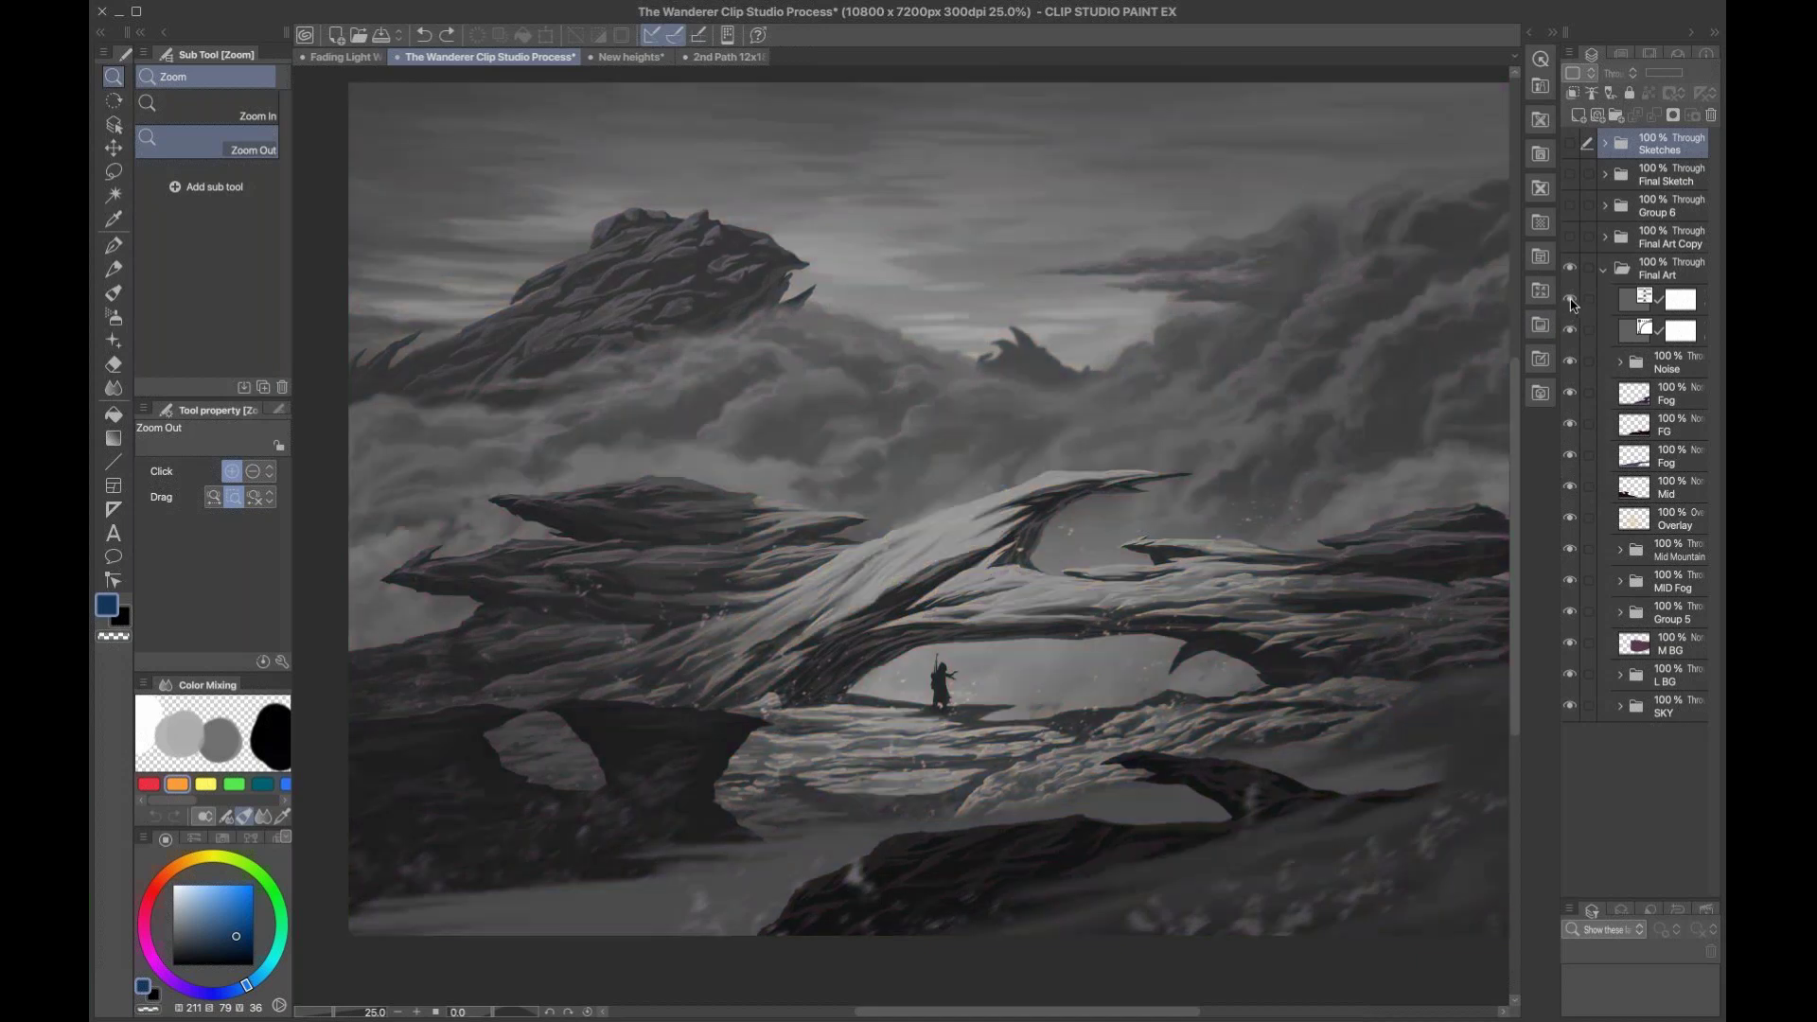
{"action": "left_click", "coordinate": [1573, 303]}
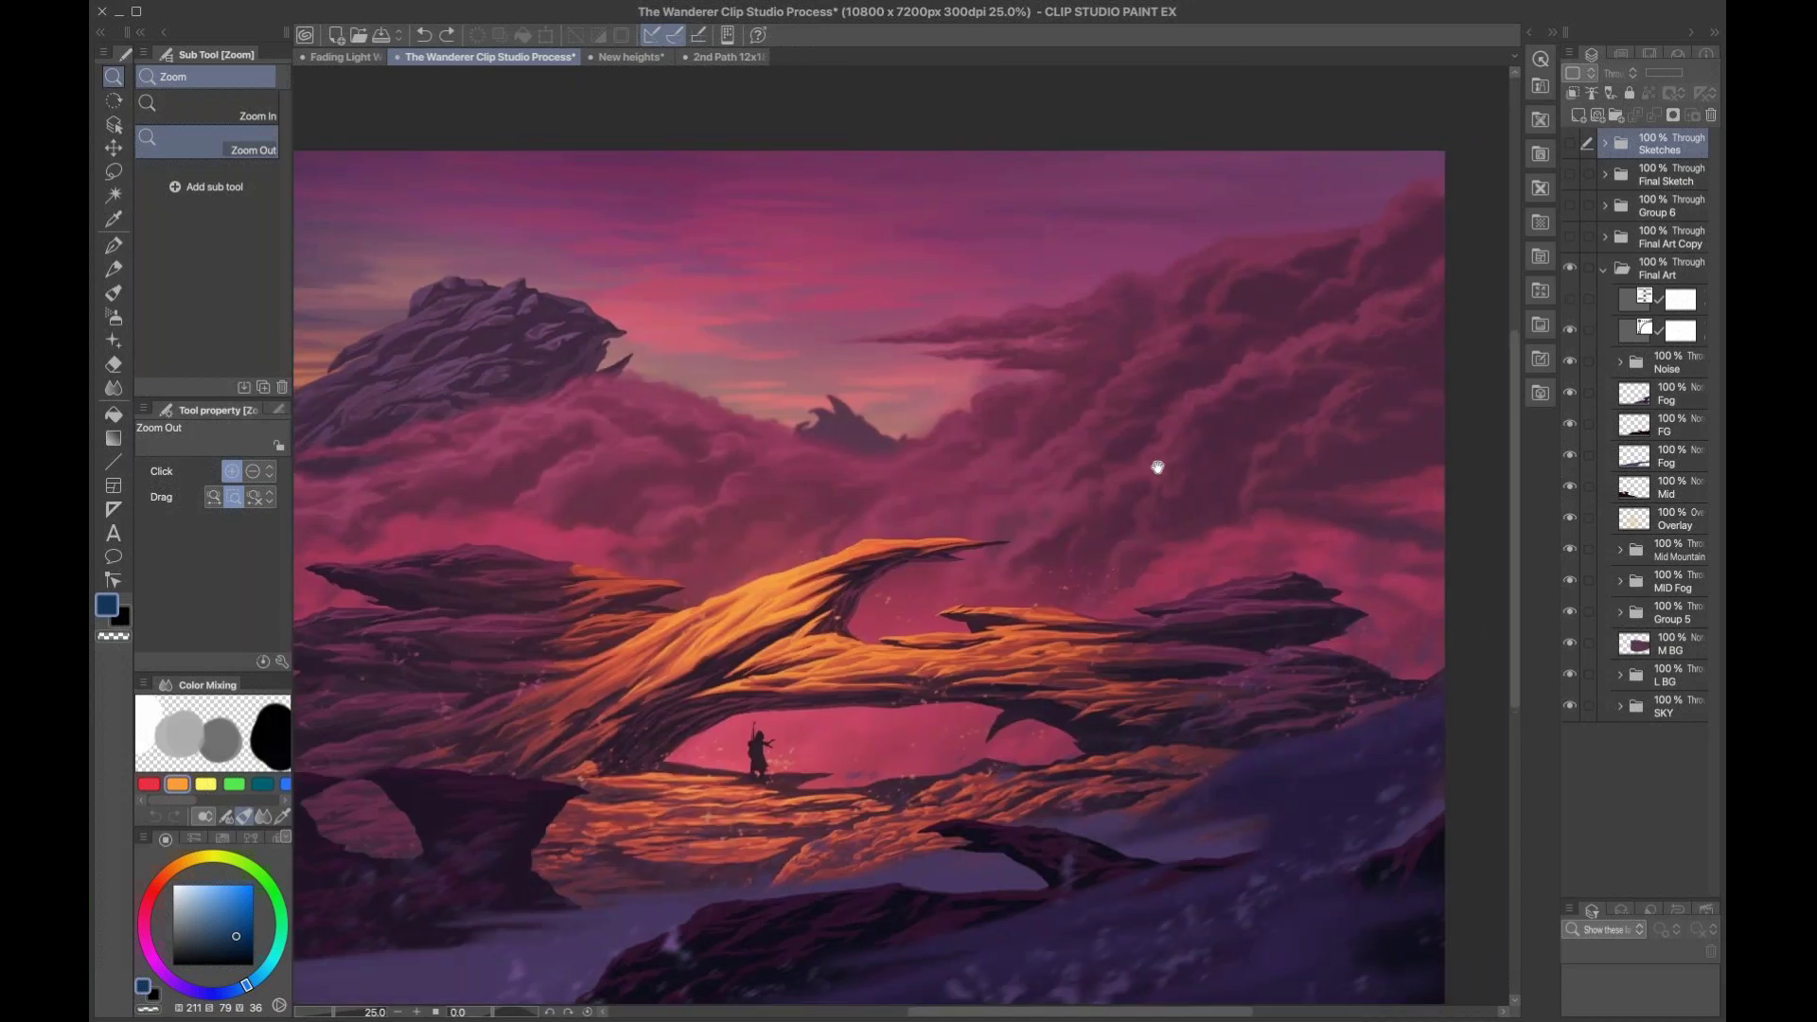
{"action": "left_click", "coordinate": [1570, 300]}
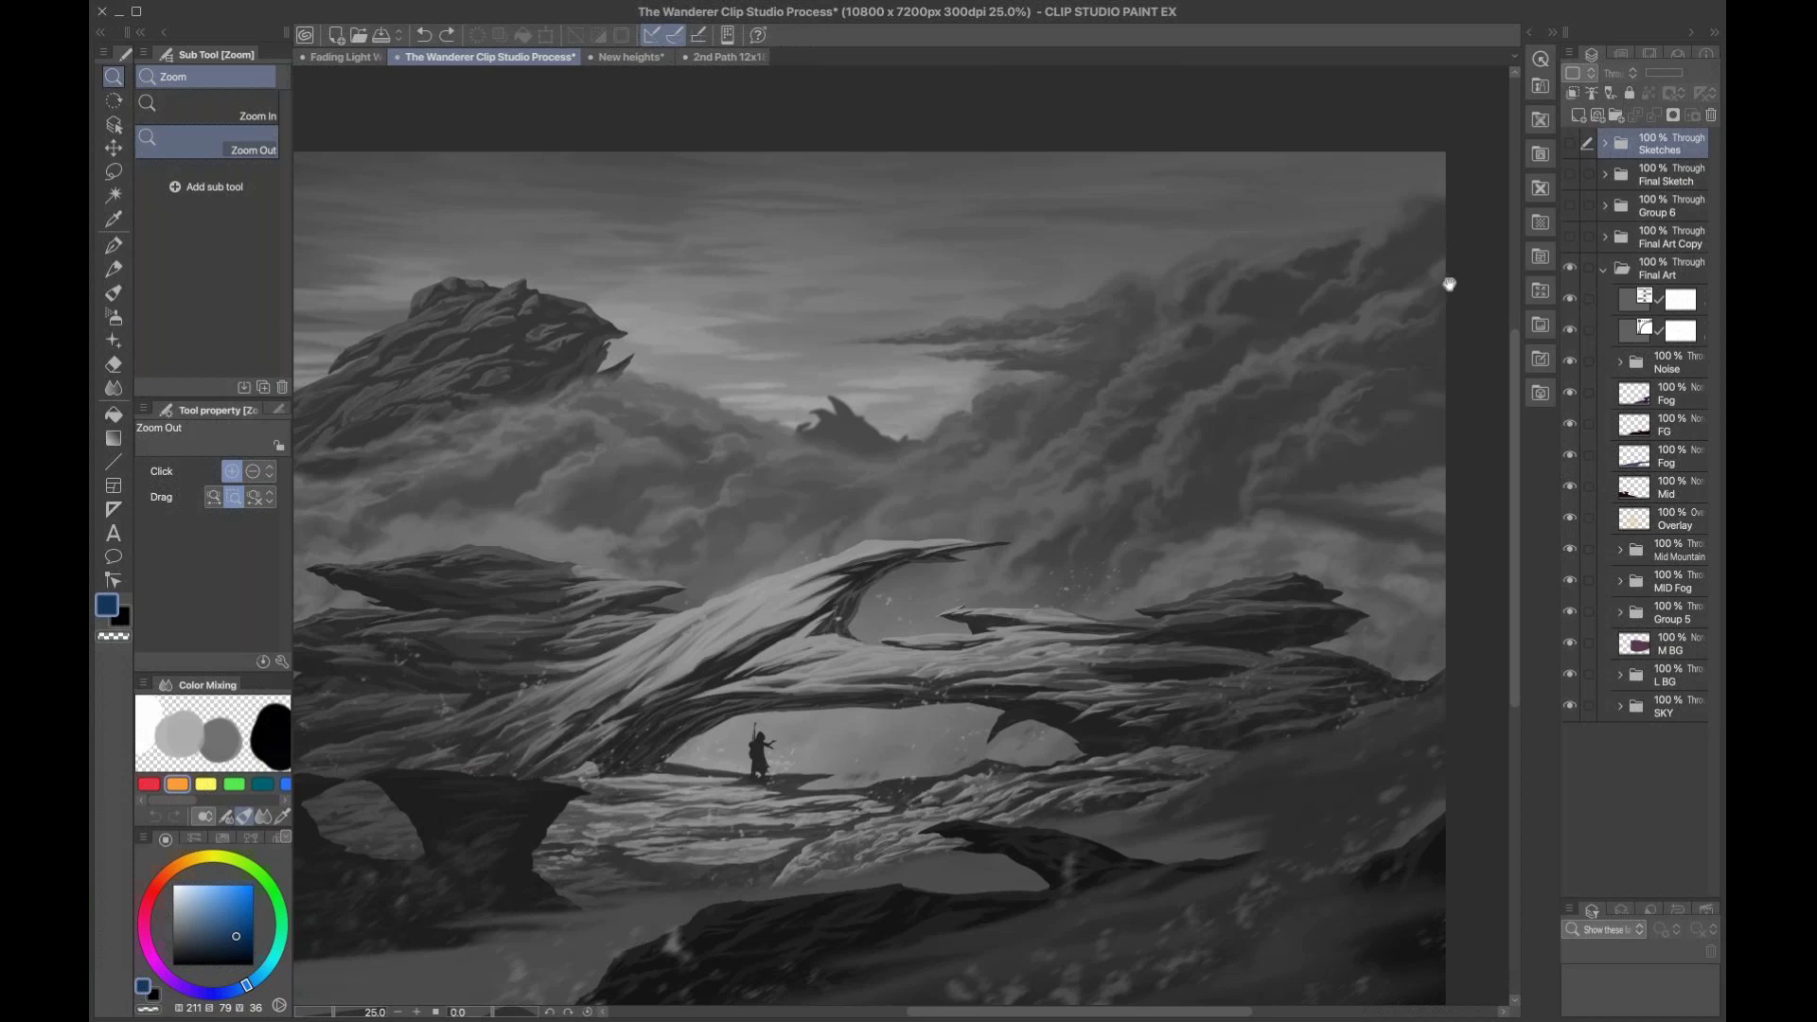
{"action": "left_click", "coordinate": [1567, 299]}
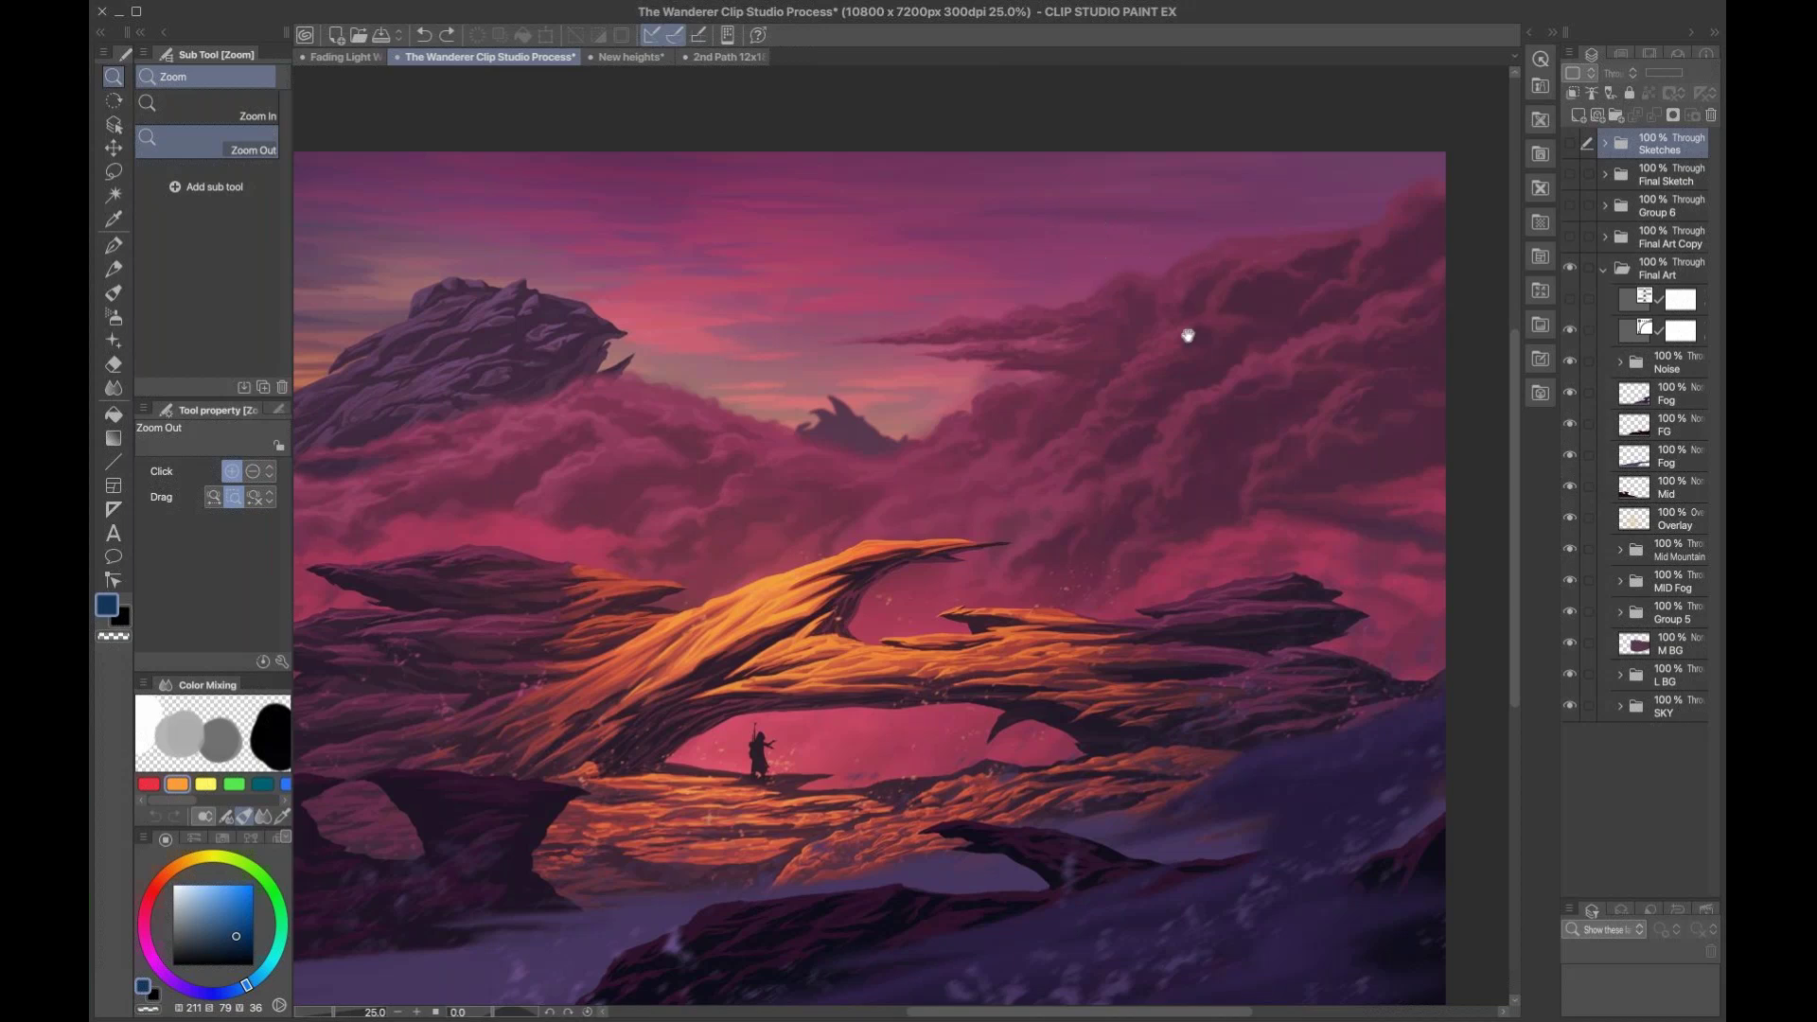
Step: Examine the colour contrast between the lit rock arch and dark foreground, and show Final Art's topmost correction layer for a full greyscale view
{"action": "left_click_drag", "start_coordinate": [1319, 477], "coordinate": [1338, 397]}
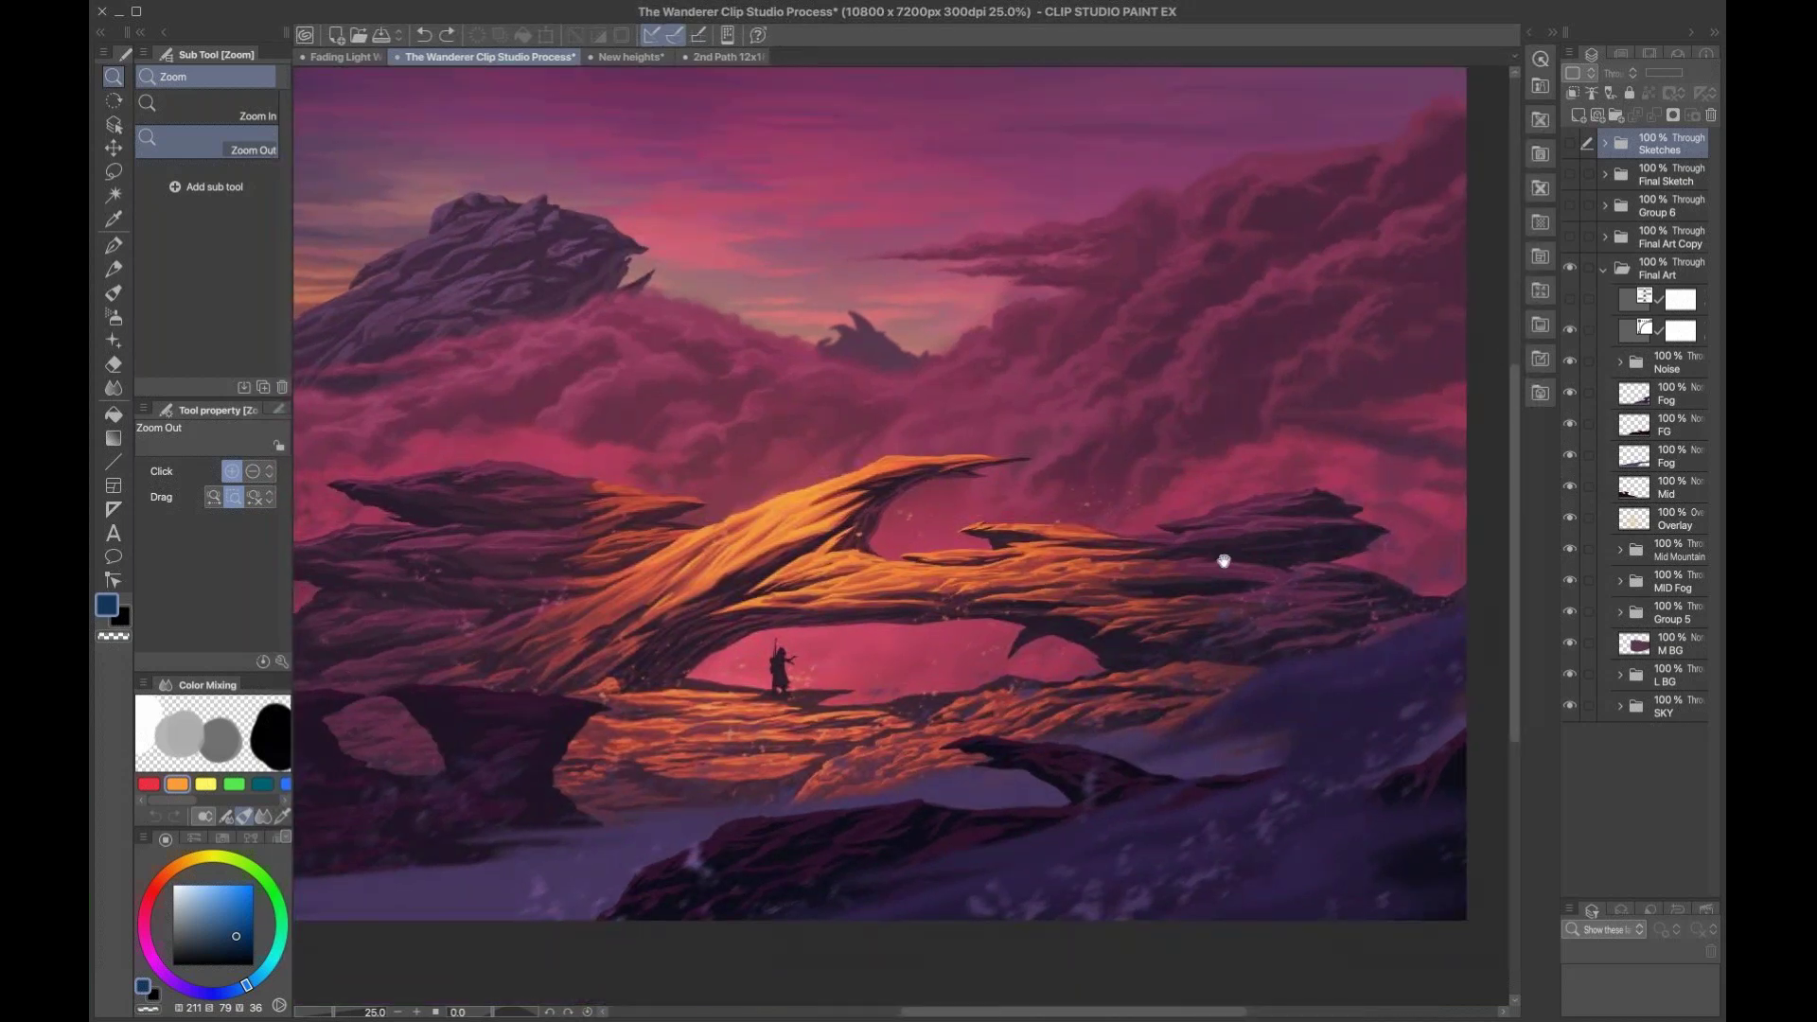
{"action": "left_click_drag", "start_coordinate": [1223, 562], "coordinate": [1269, 546]}
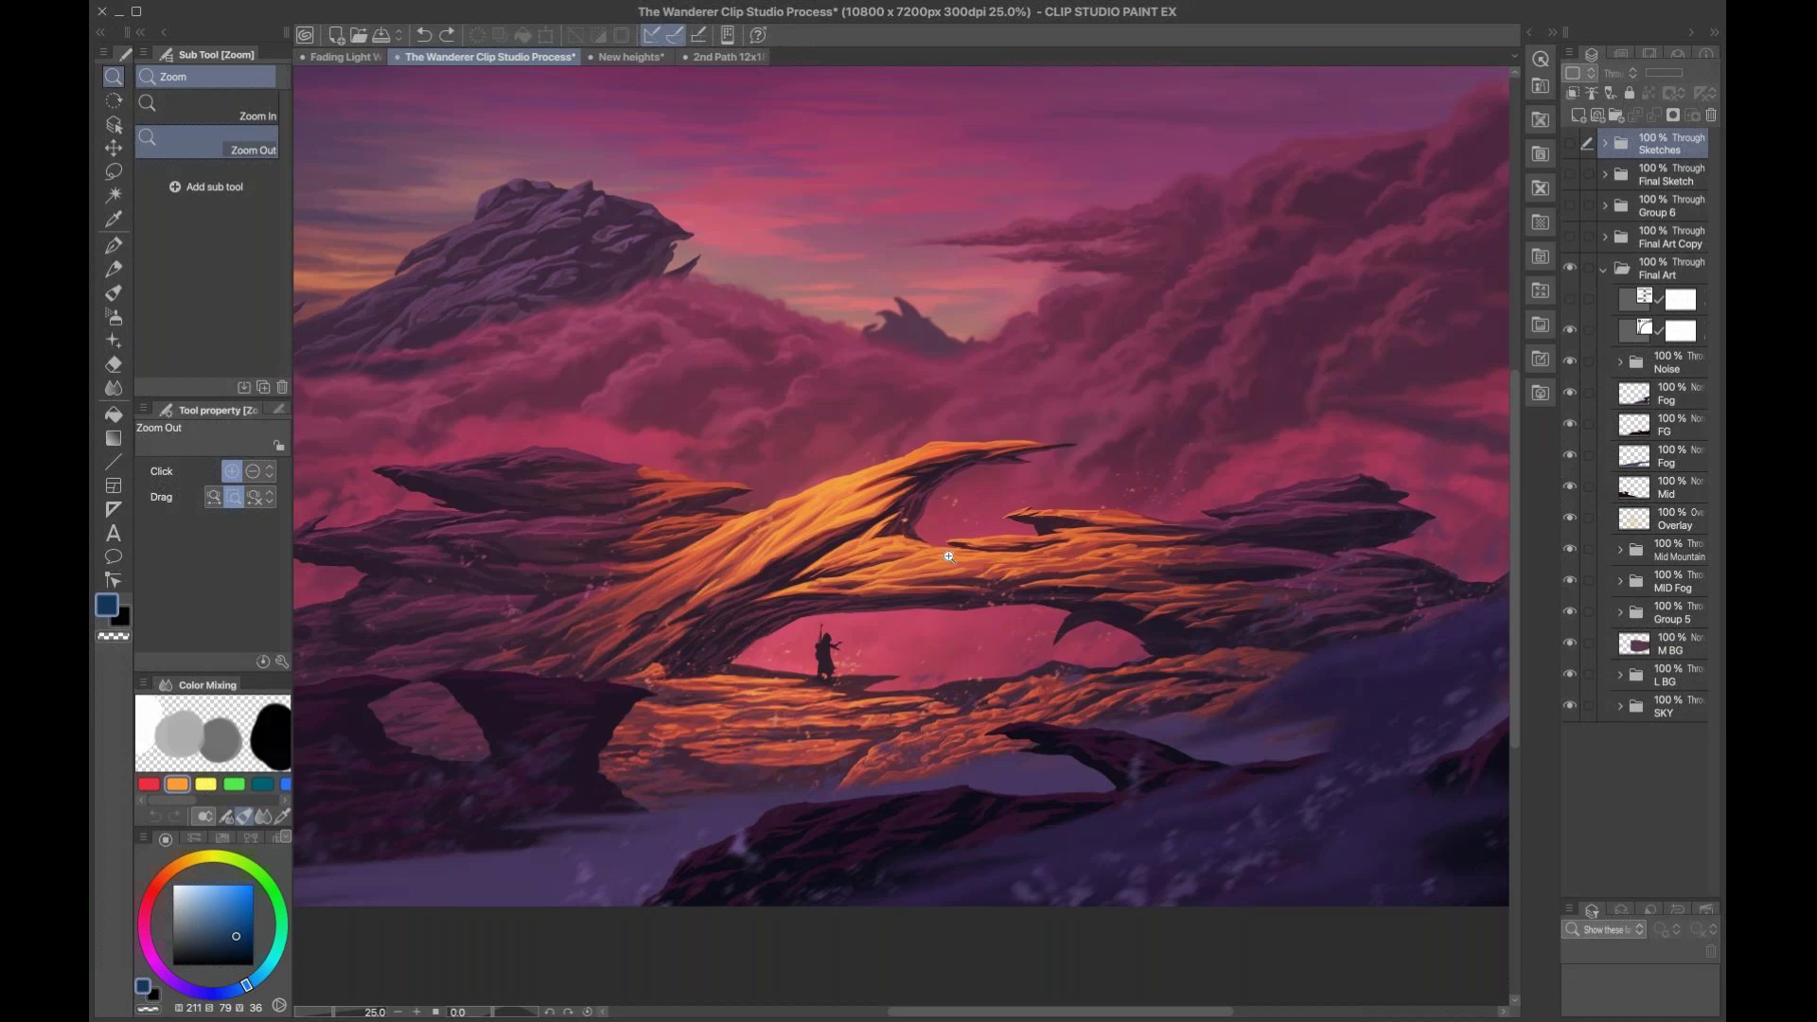
{"action": "left_click", "coordinate": [1061, 534]}
{"action": "scroll", "coordinate": [1147, 555], "scroll_direction": "up", "scroll_amount": 2}
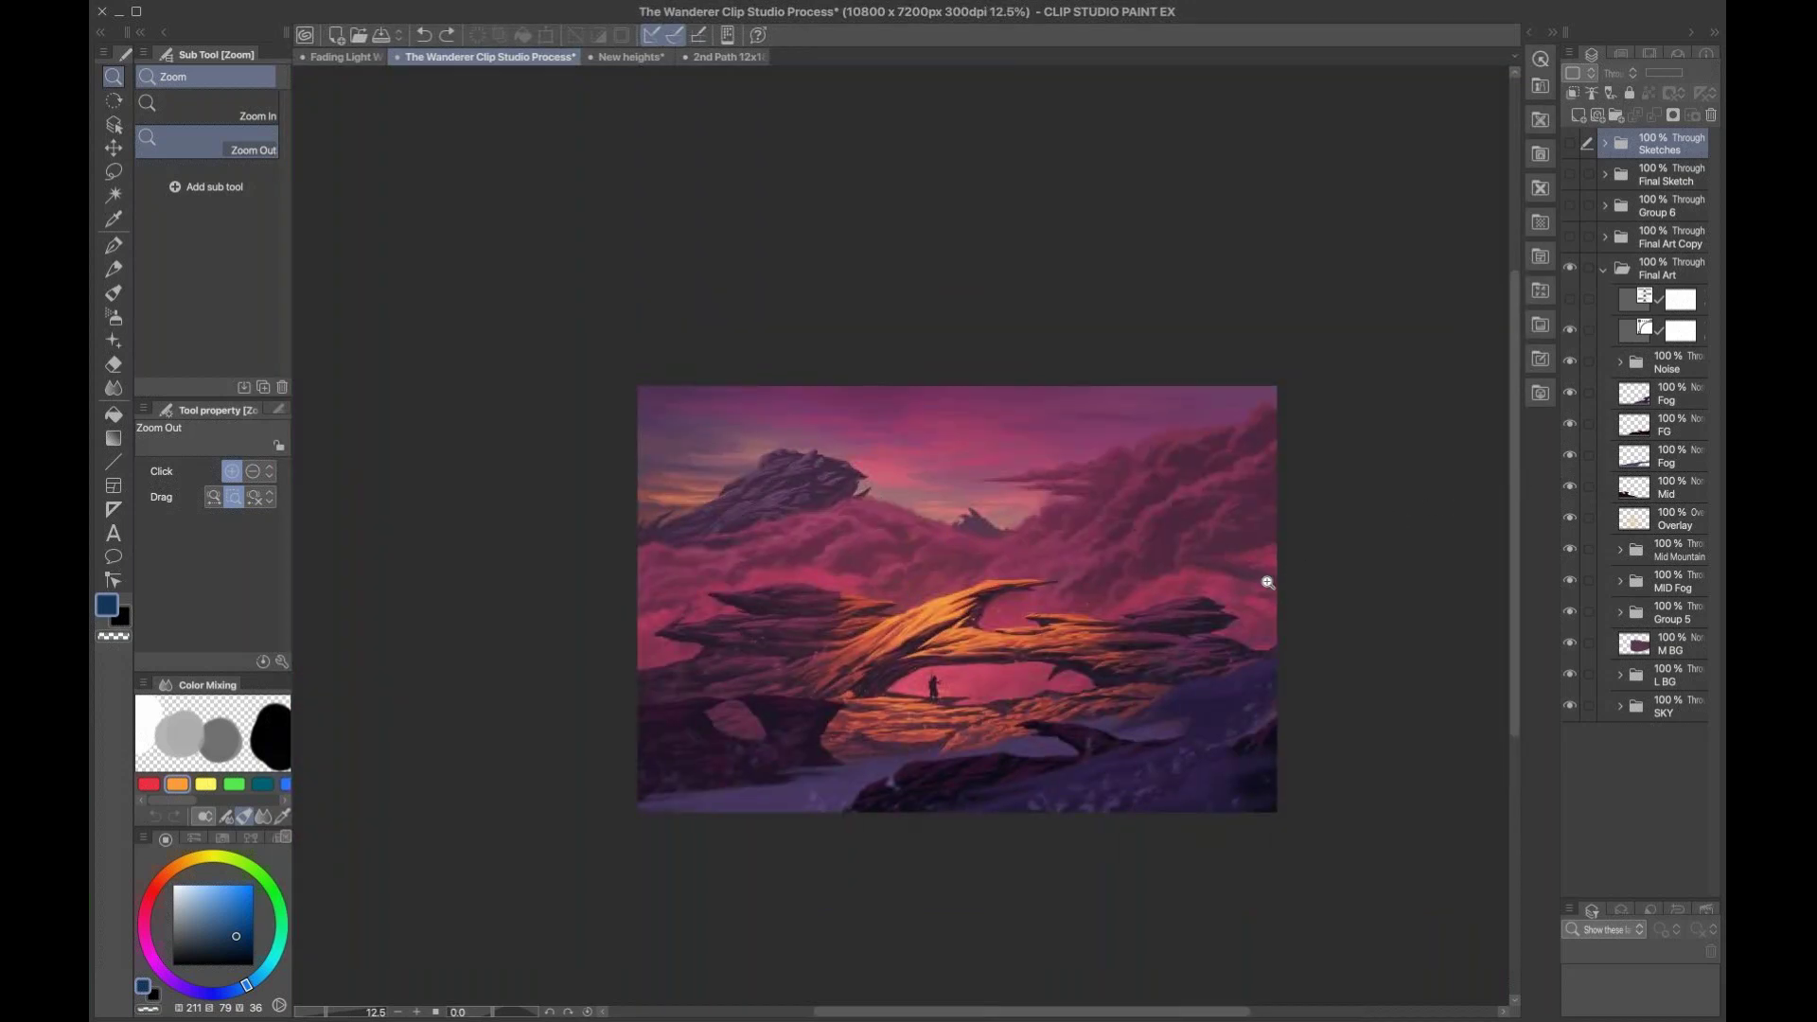
{"action": "left_click", "coordinate": [1569, 305]}
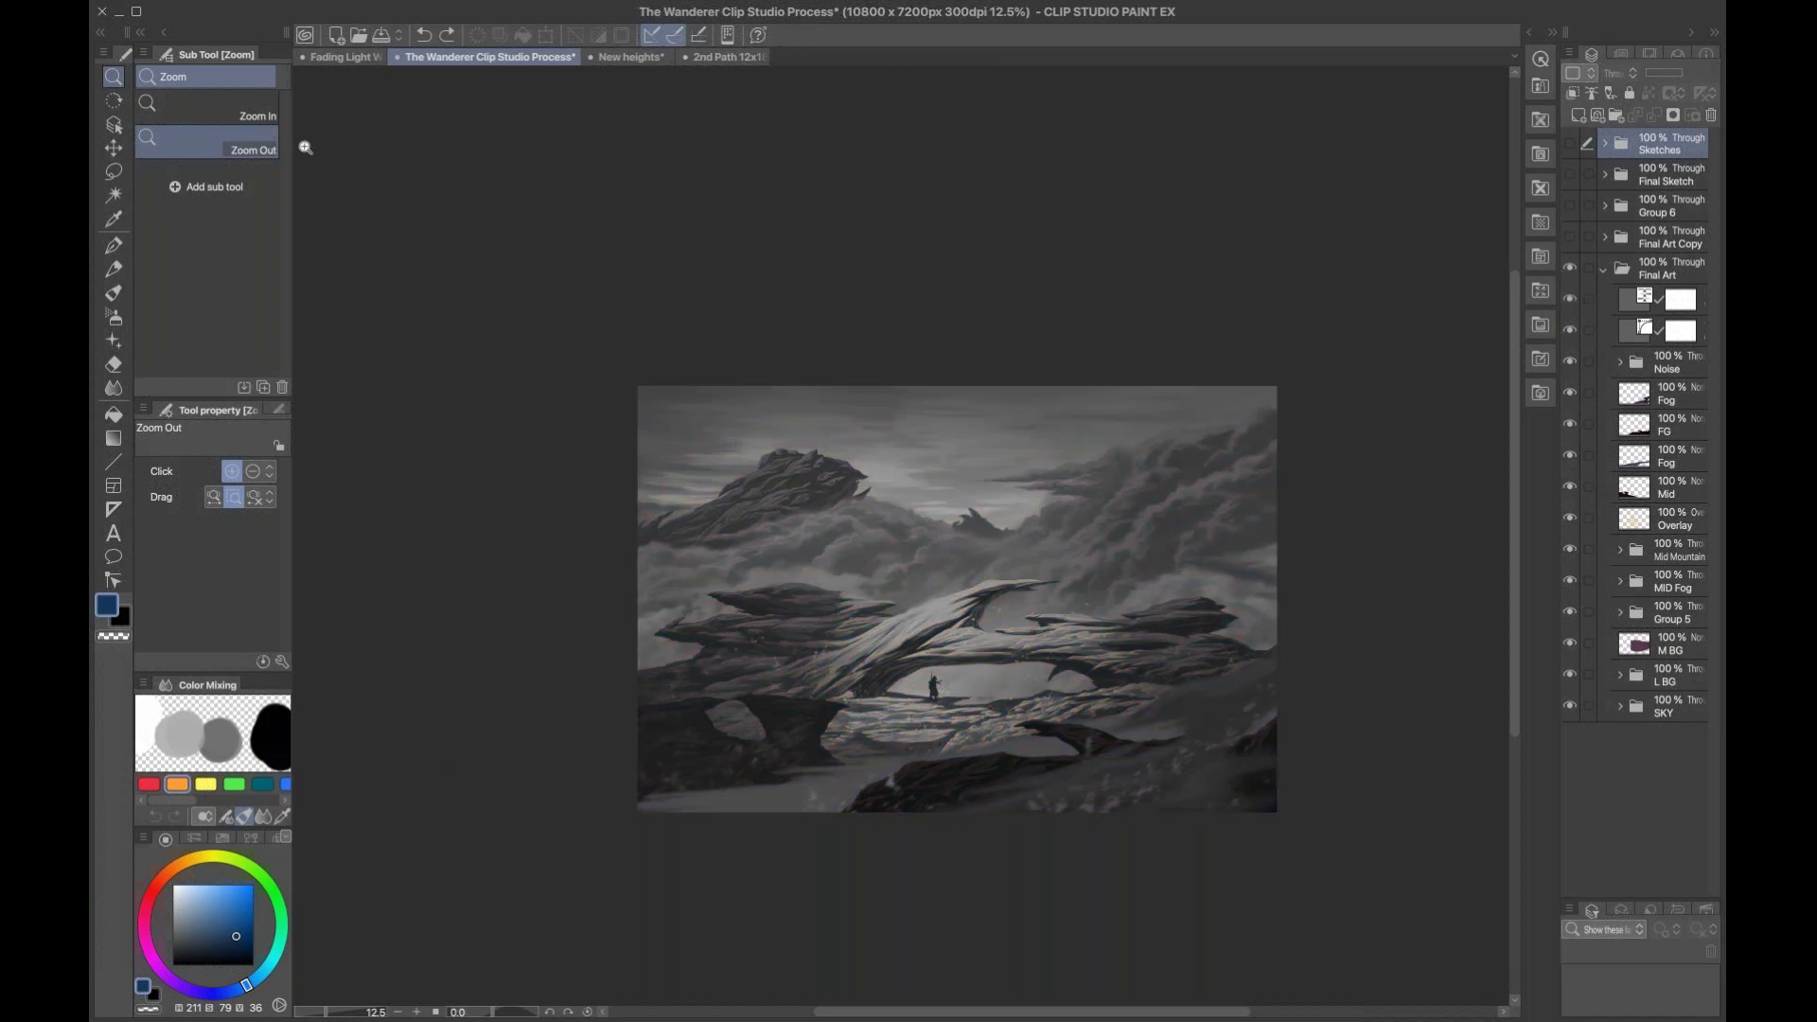
Step: Switch to the Fading Light Walk Through document and view its sketches, lighting studies, value read, colour strip and final render
{"action": "left_click", "coordinate": [333, 58]}
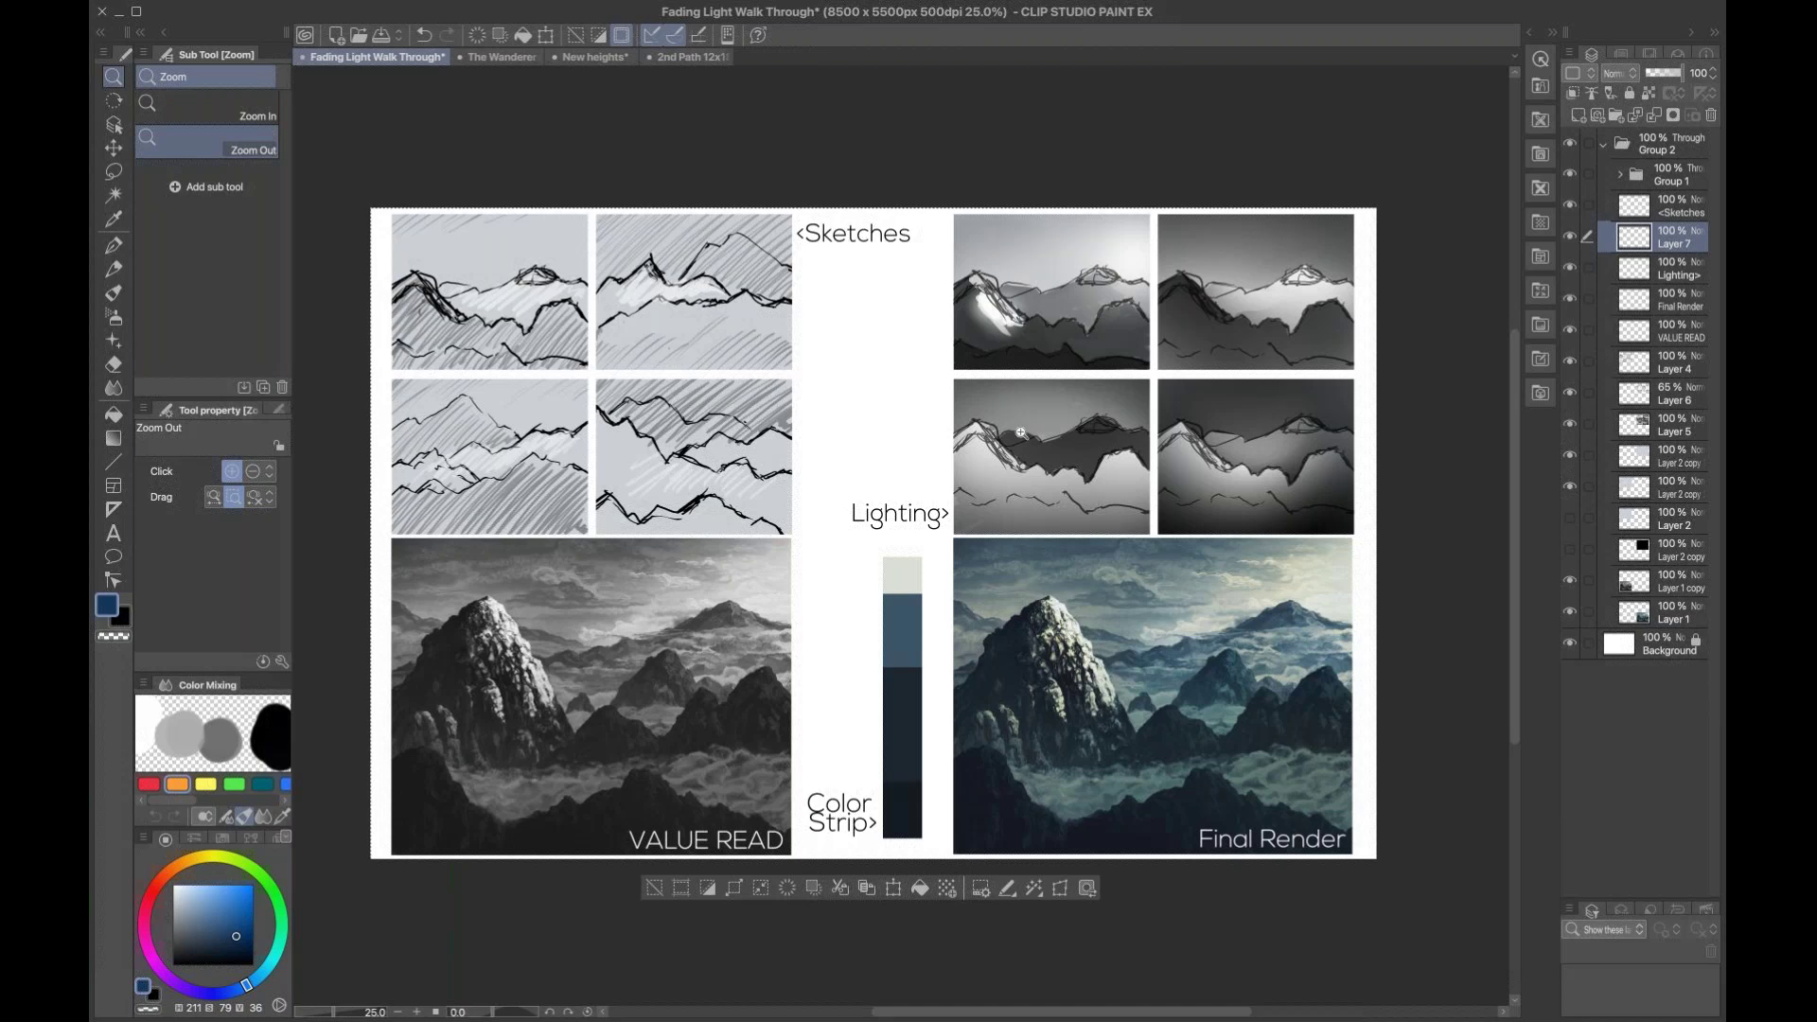
{"action": "scroll", "coordinate": [869, 763], "scroll_direction": "left", "scroll_amount": 2}
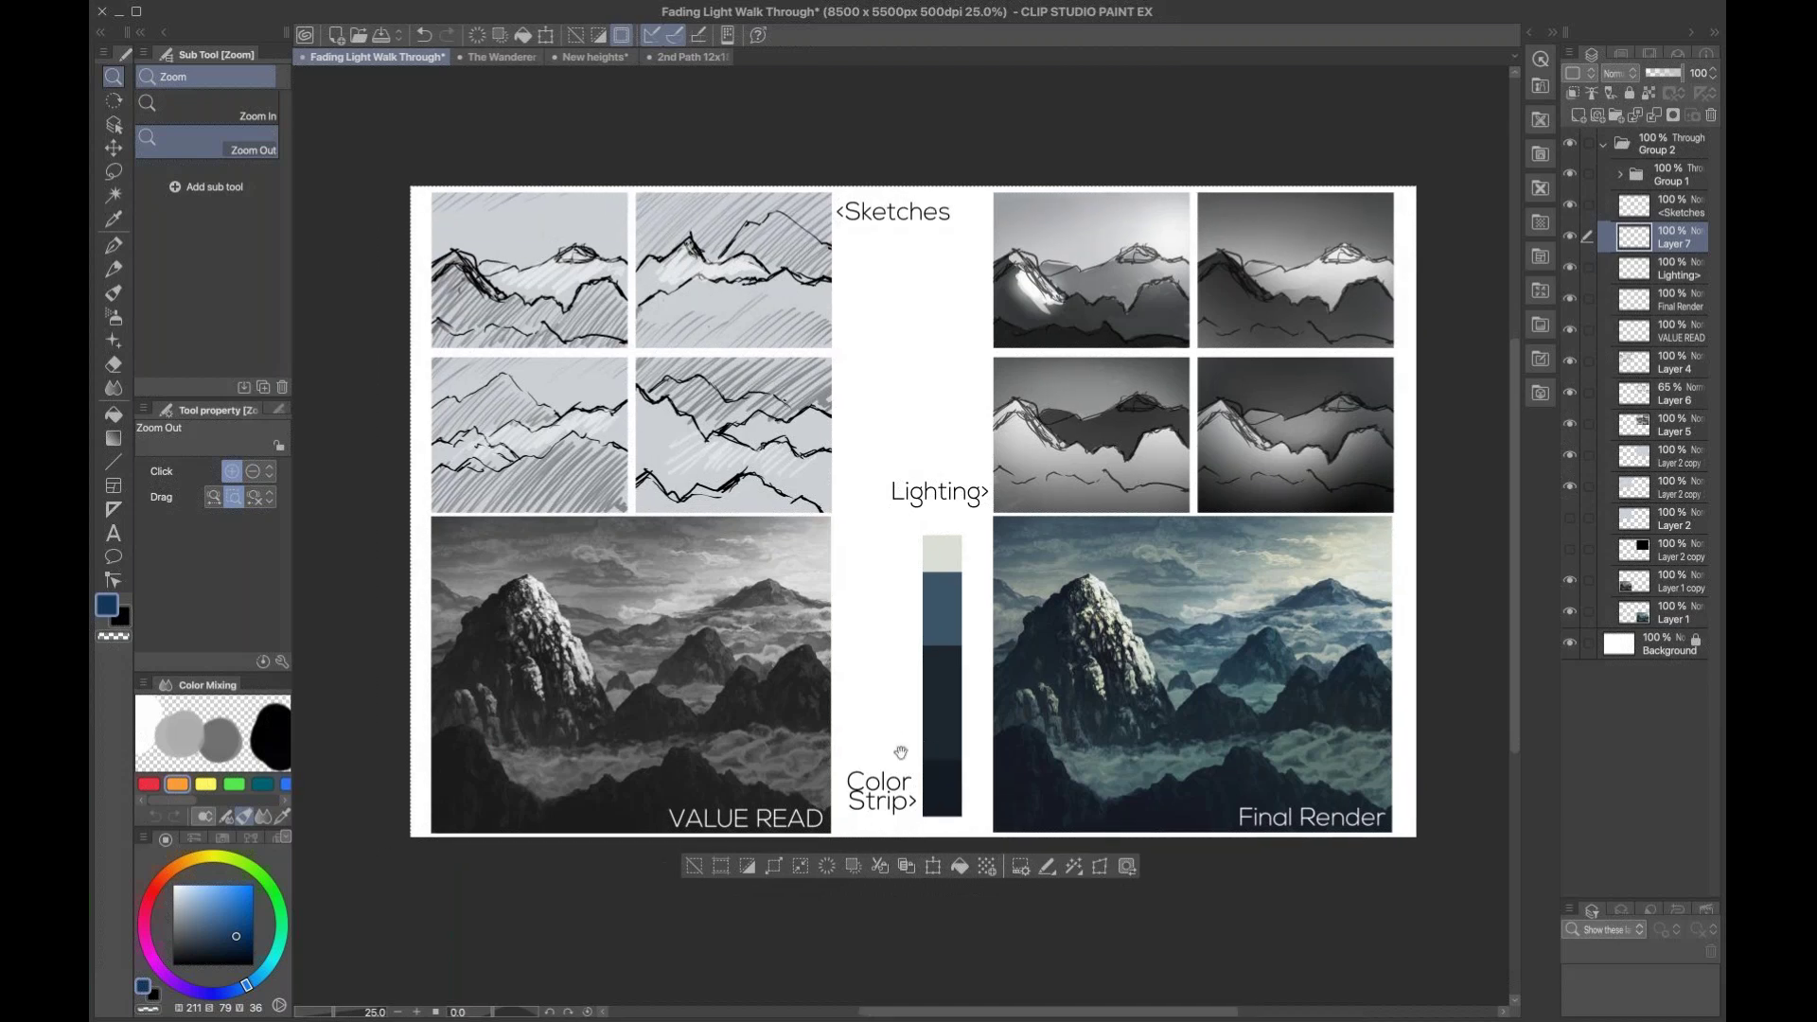
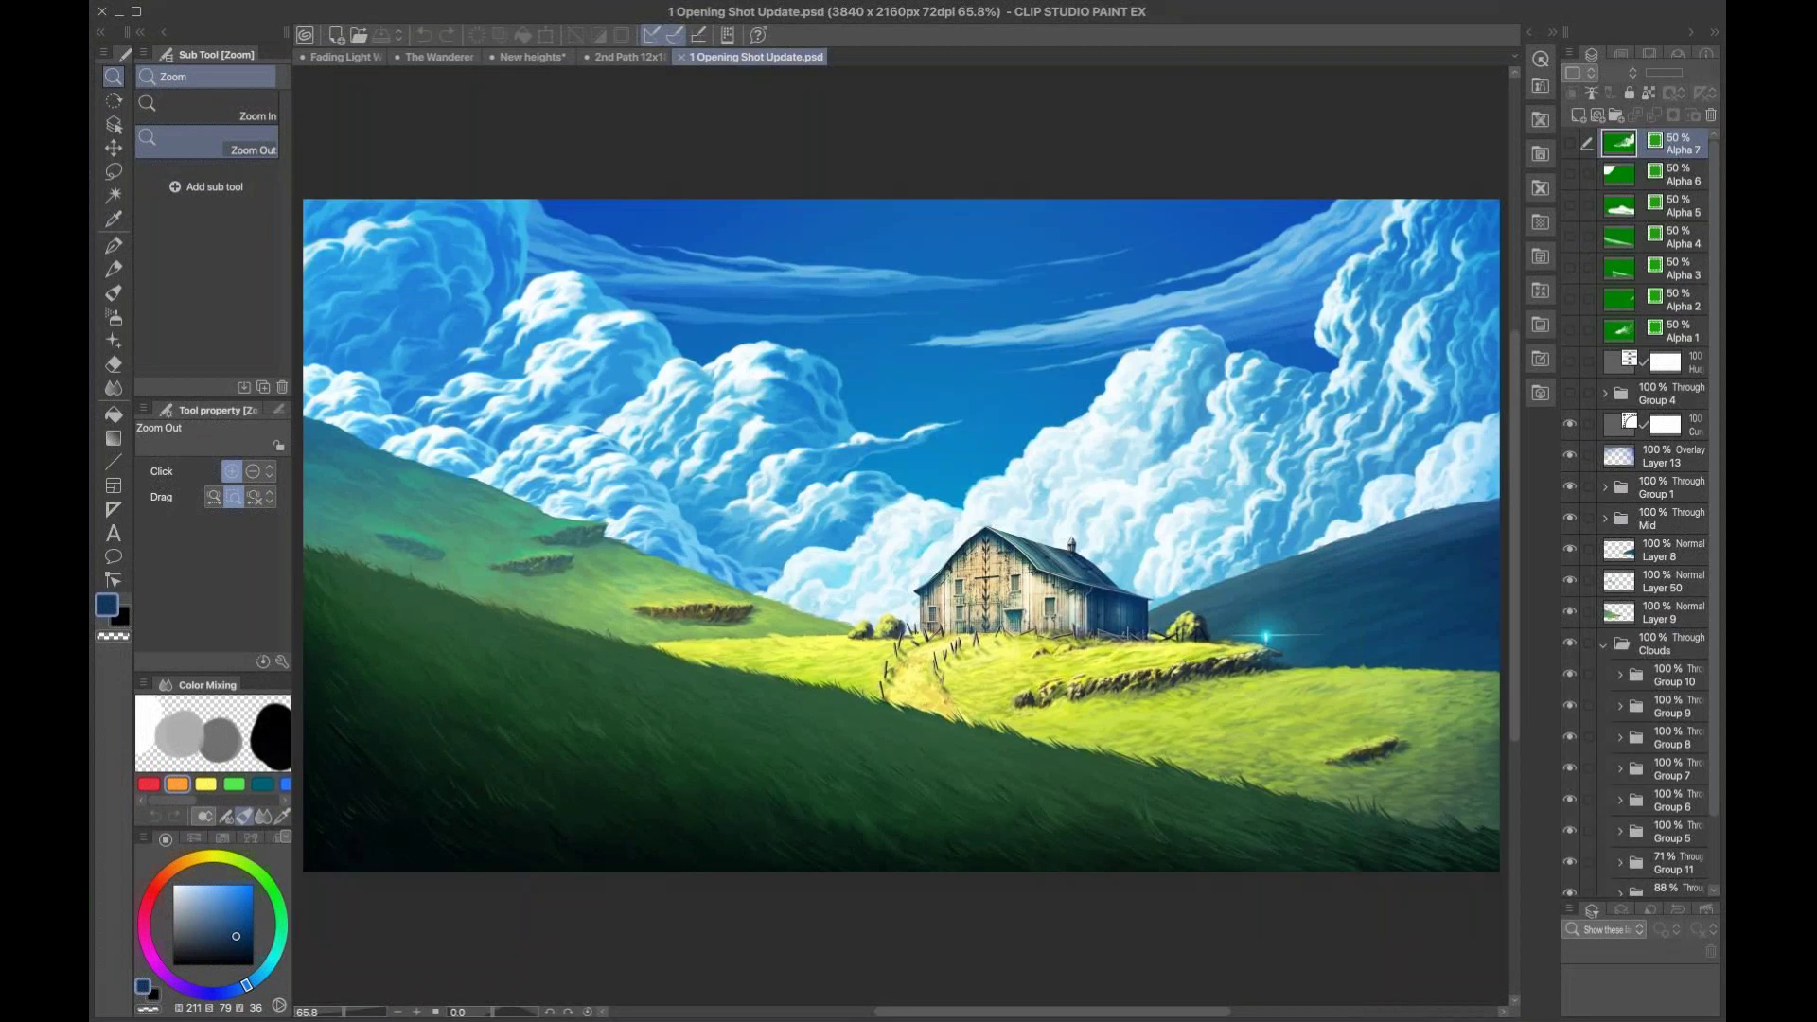
Step: Compare the barn landscape in greyscale and colour by toggling the correction layer above Group 4 twice, leaving it hidden
{"action": "left_click", "coordinate": [1570, 362]}
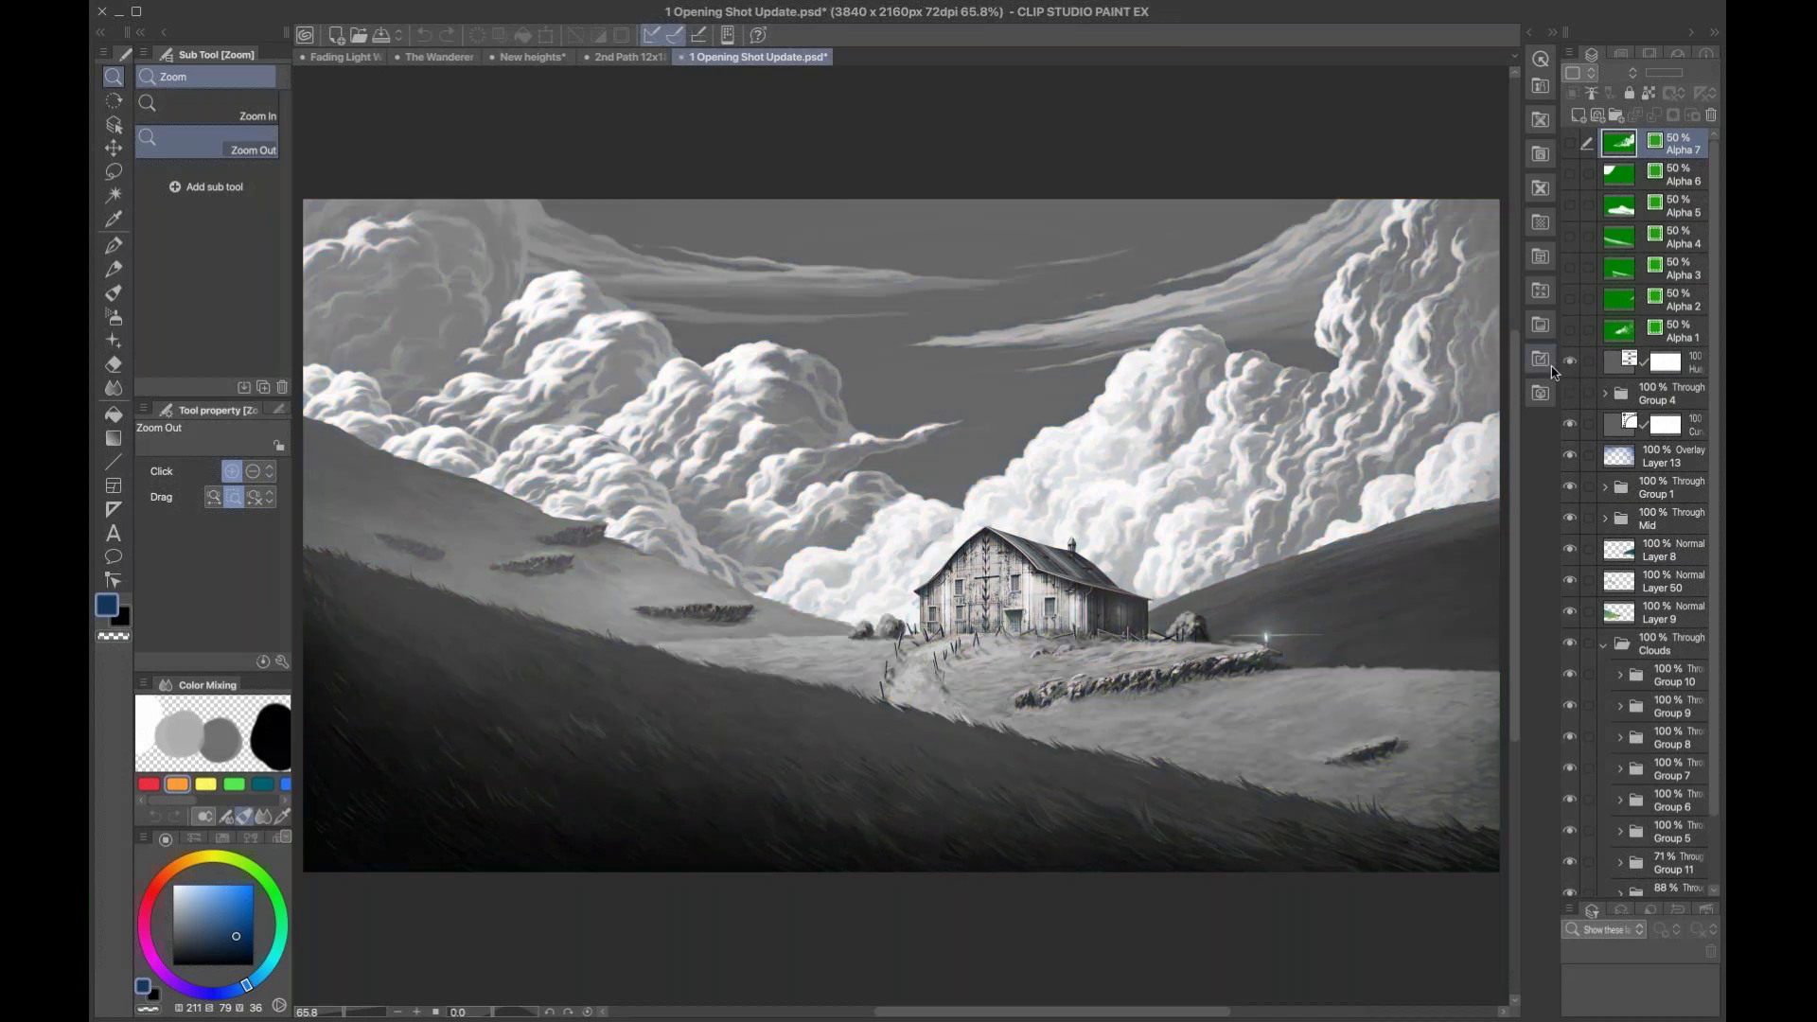
{"action": "left_click", "coordinate": [1571, 363]}
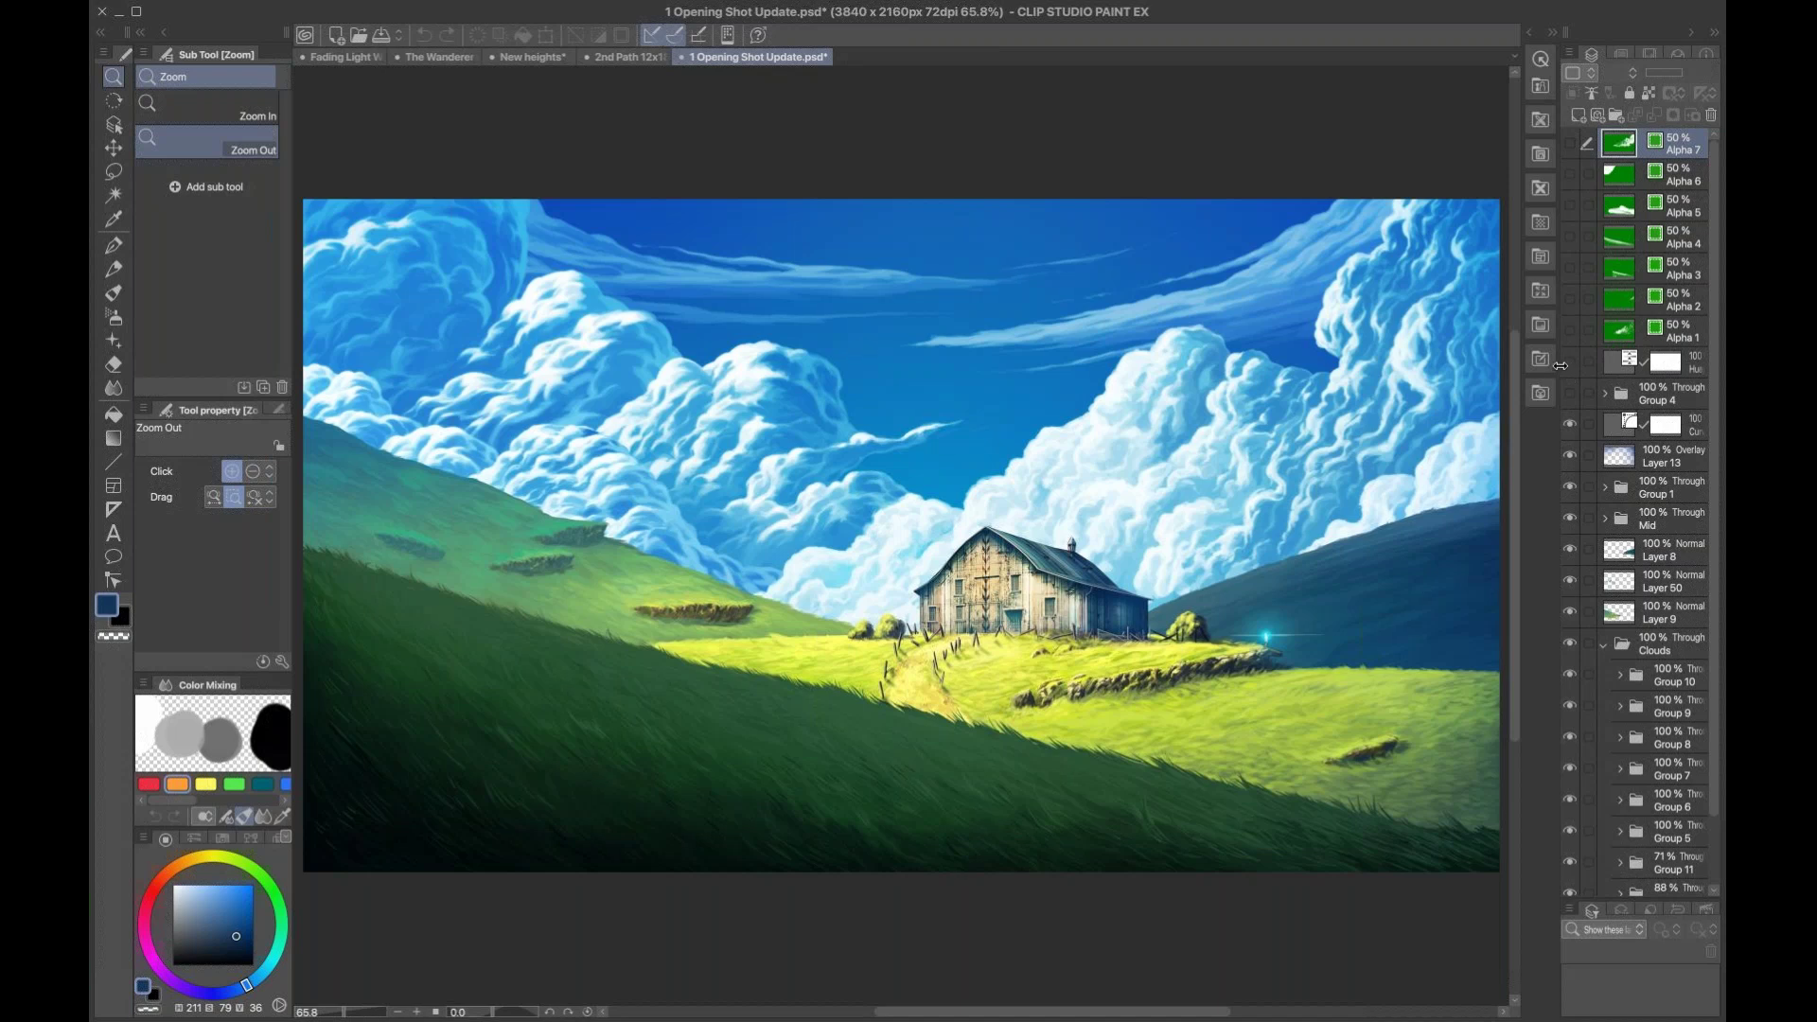
{"action": "left_click", "coordinate": [1569, 361]}
{"action": "left_click", "coordinate": [1569, 362]}
Step: Examine the highlights and shadow shapes of the clouds above the green hillside up close, and return to the whole barn landscape
{"action": "left_click", "coordinate": [560, 559]}
{"action": "left_click", "coordinate": [872, 493]}
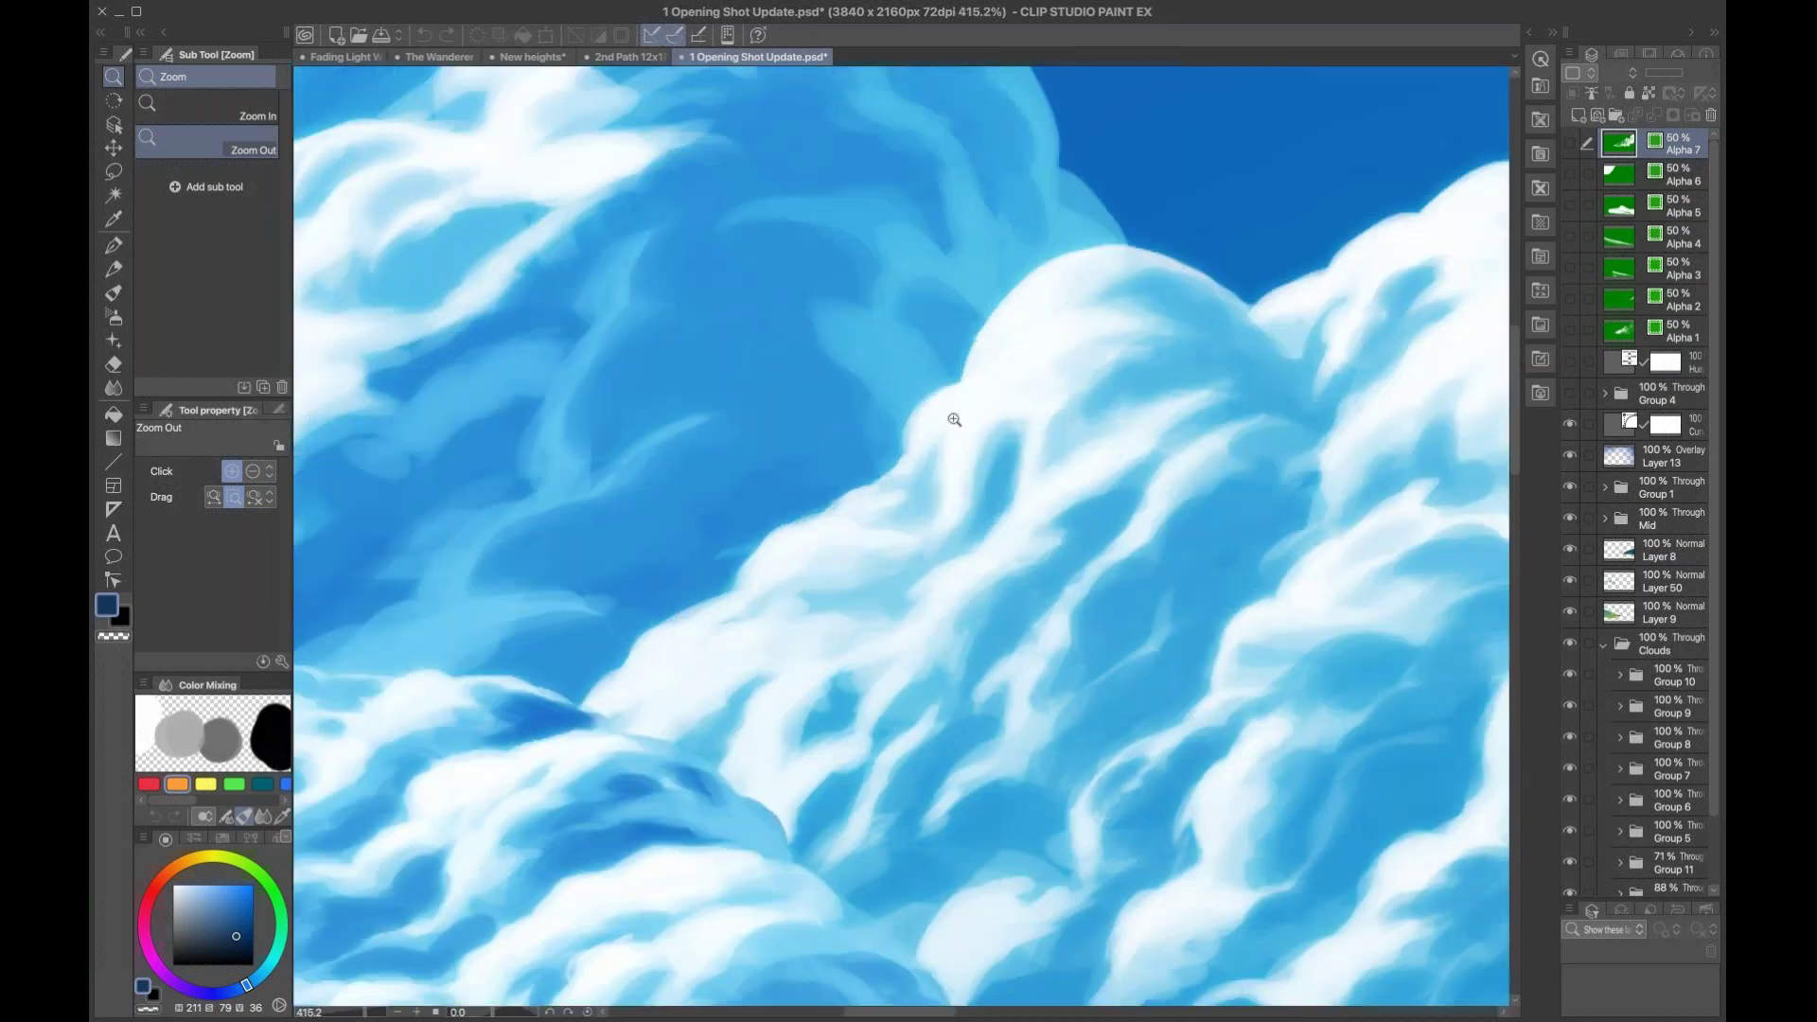
{"action": "left_click", "coordinate": [1008, 503], "text": "alt"}
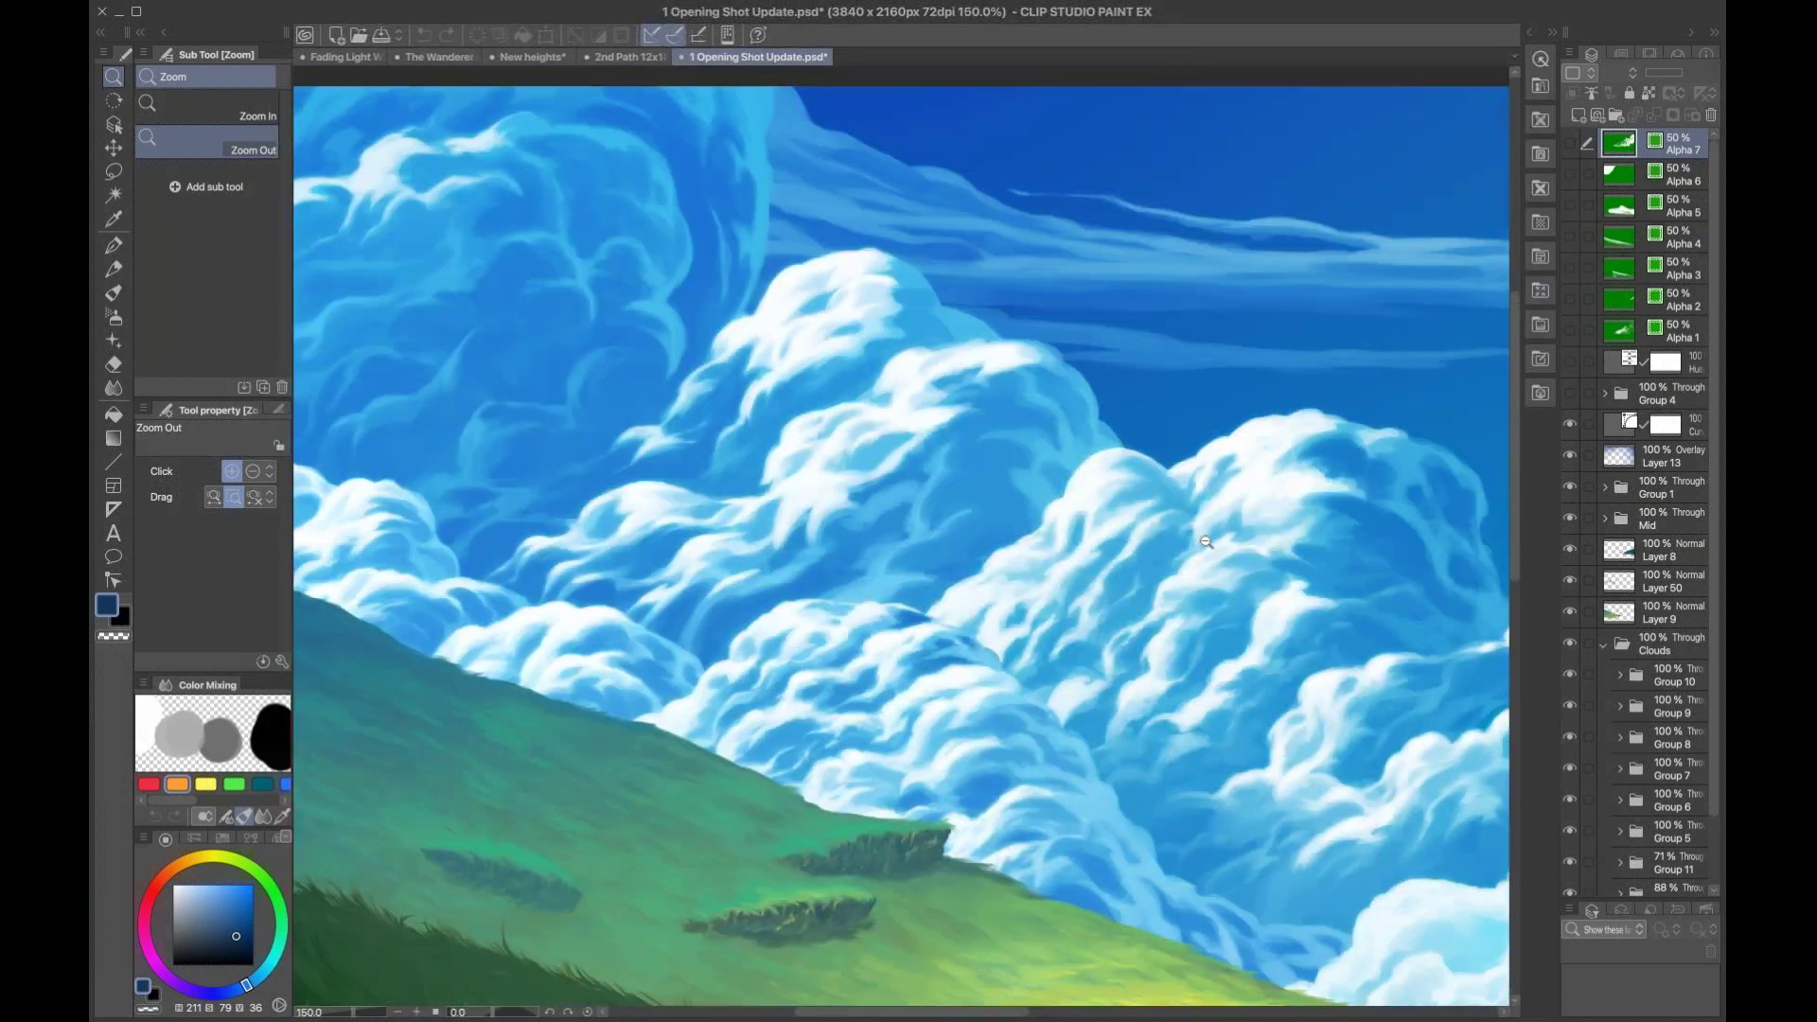
{"action": "left_click", "coordinate": [1206, 541], "text": "alt"}
{"action": "left_click", "coordinate": [1206, 541], "text": "alt"}
{"action": "left_click_drag", "start_coordinate": [1282, 693], "coordinate": [759, 587]}
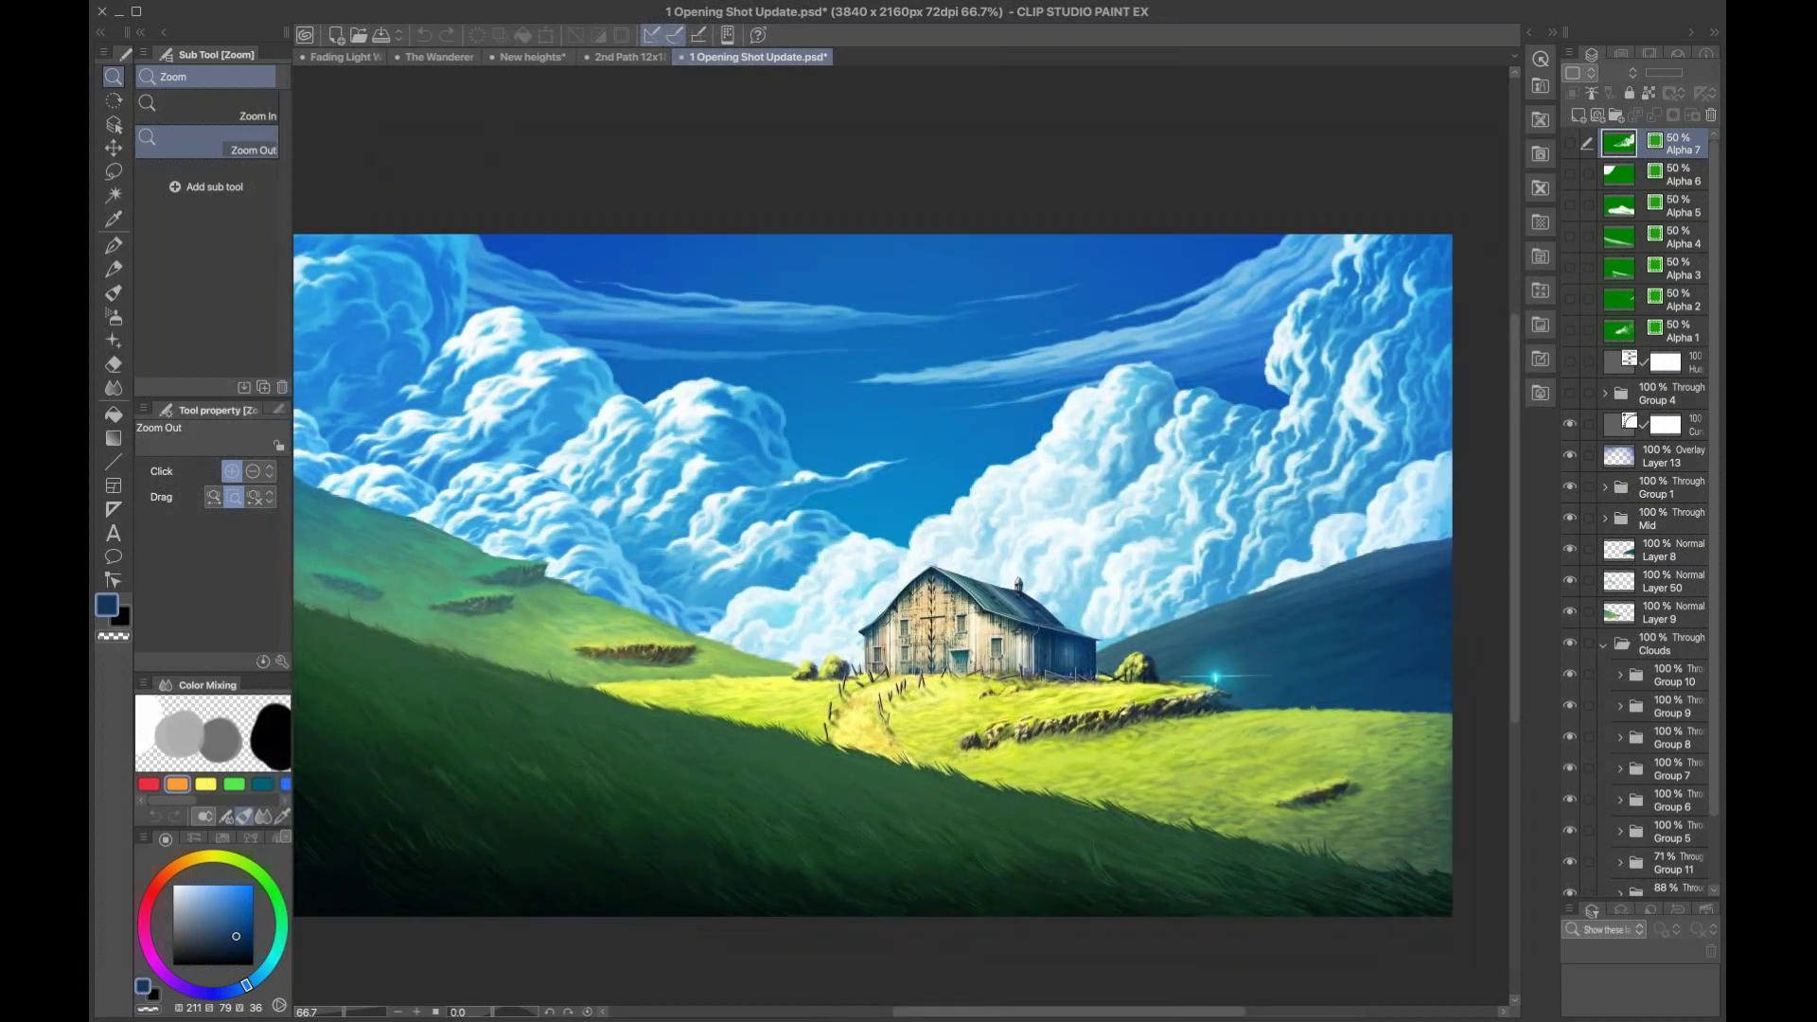